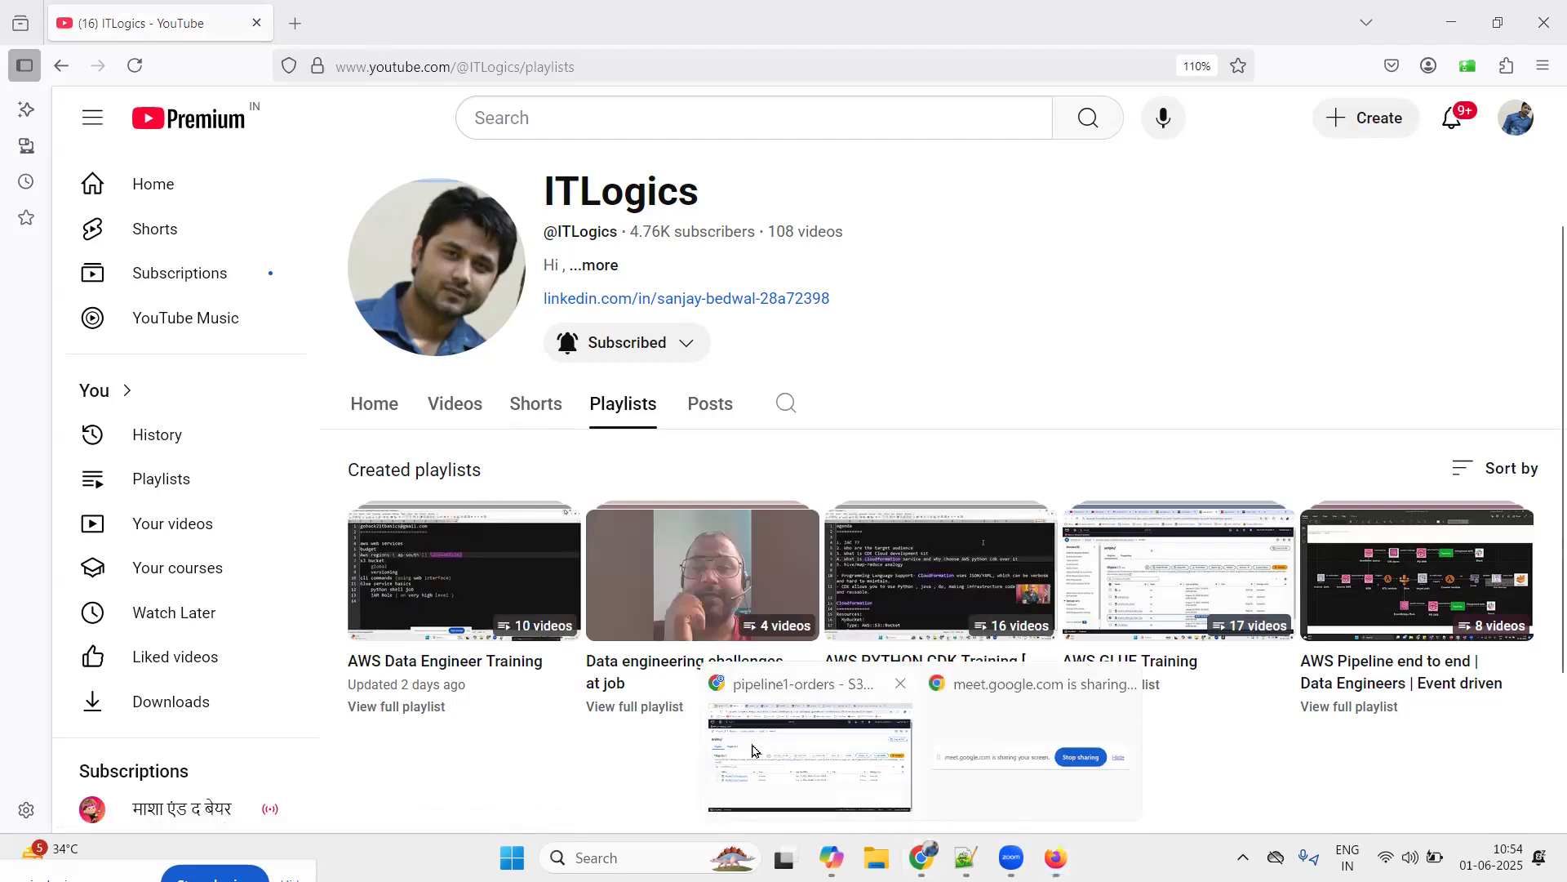
Switch to the AWS console in Chrome and open the AWS Glue Triggers page in a new browser tab
click(722, 745)
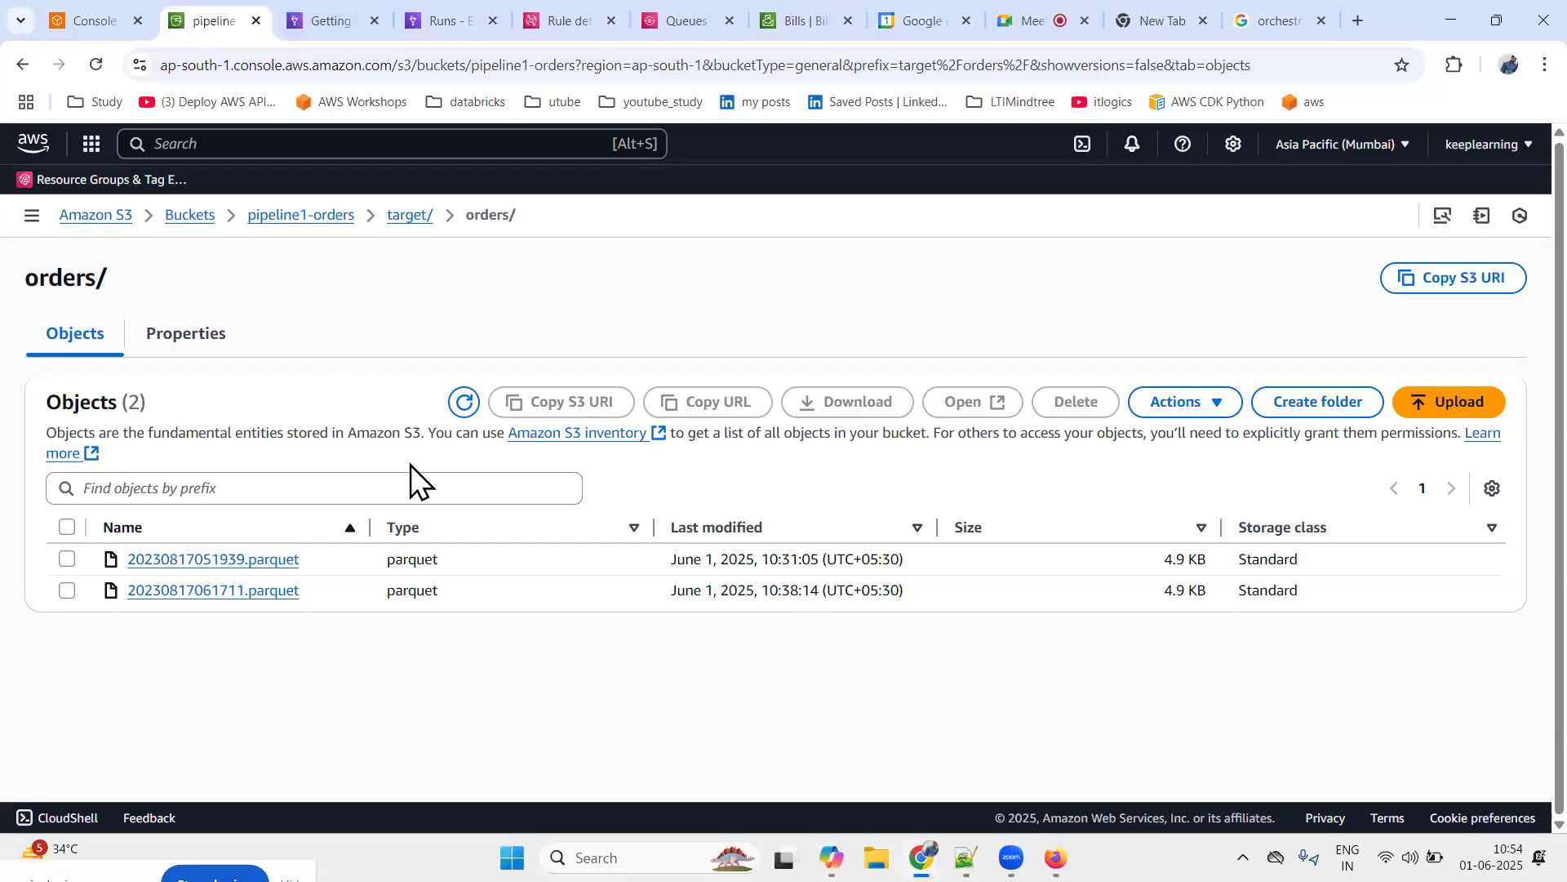
click(384, 292)
click(303, 12)
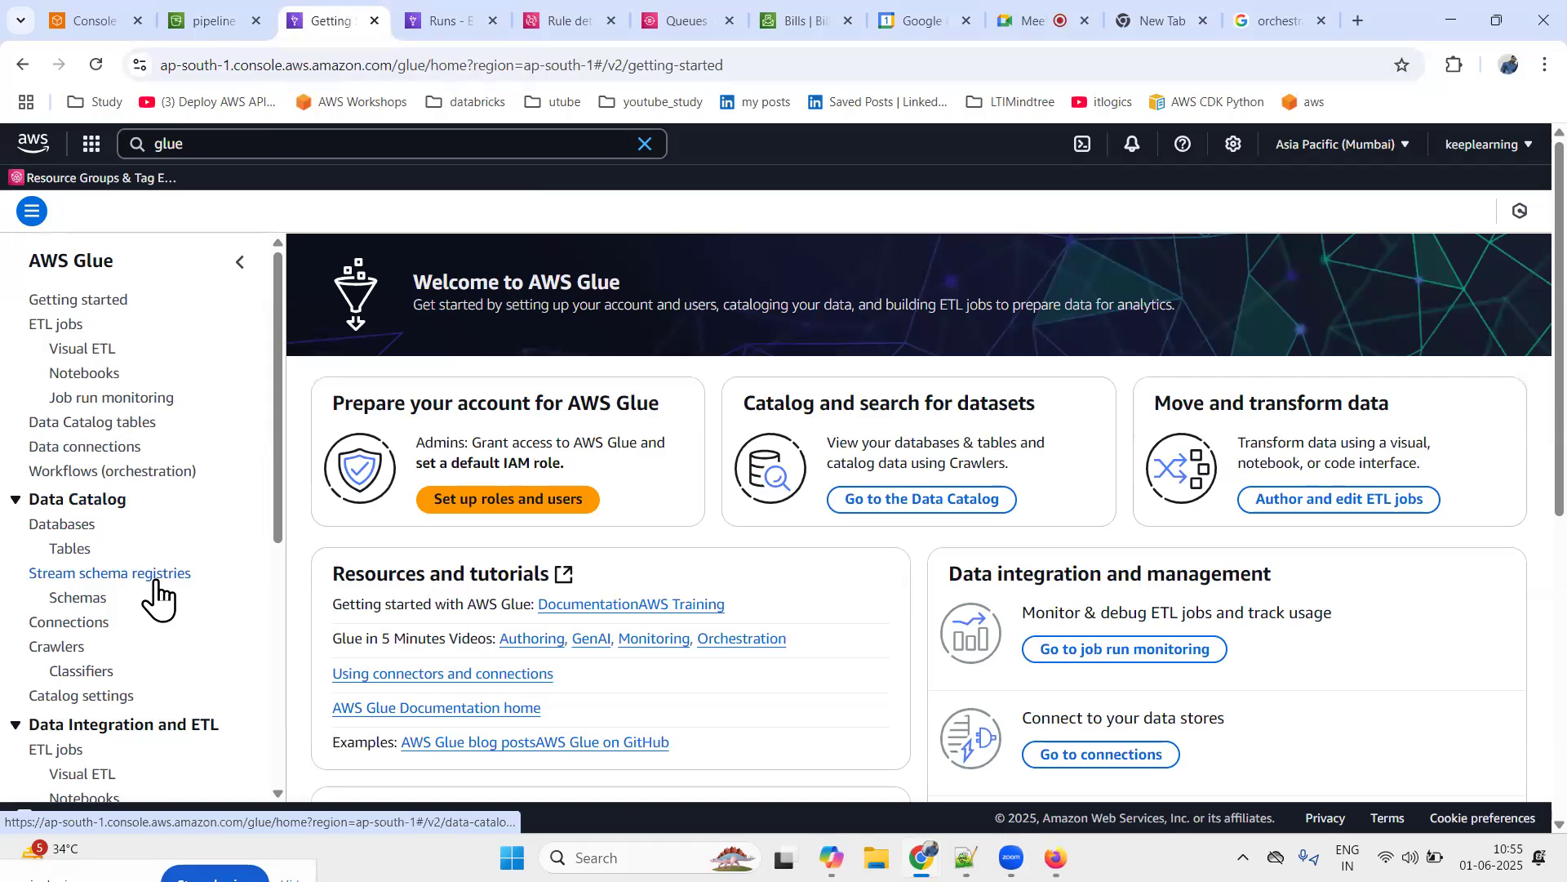
scroll(139, 581, down, 2)
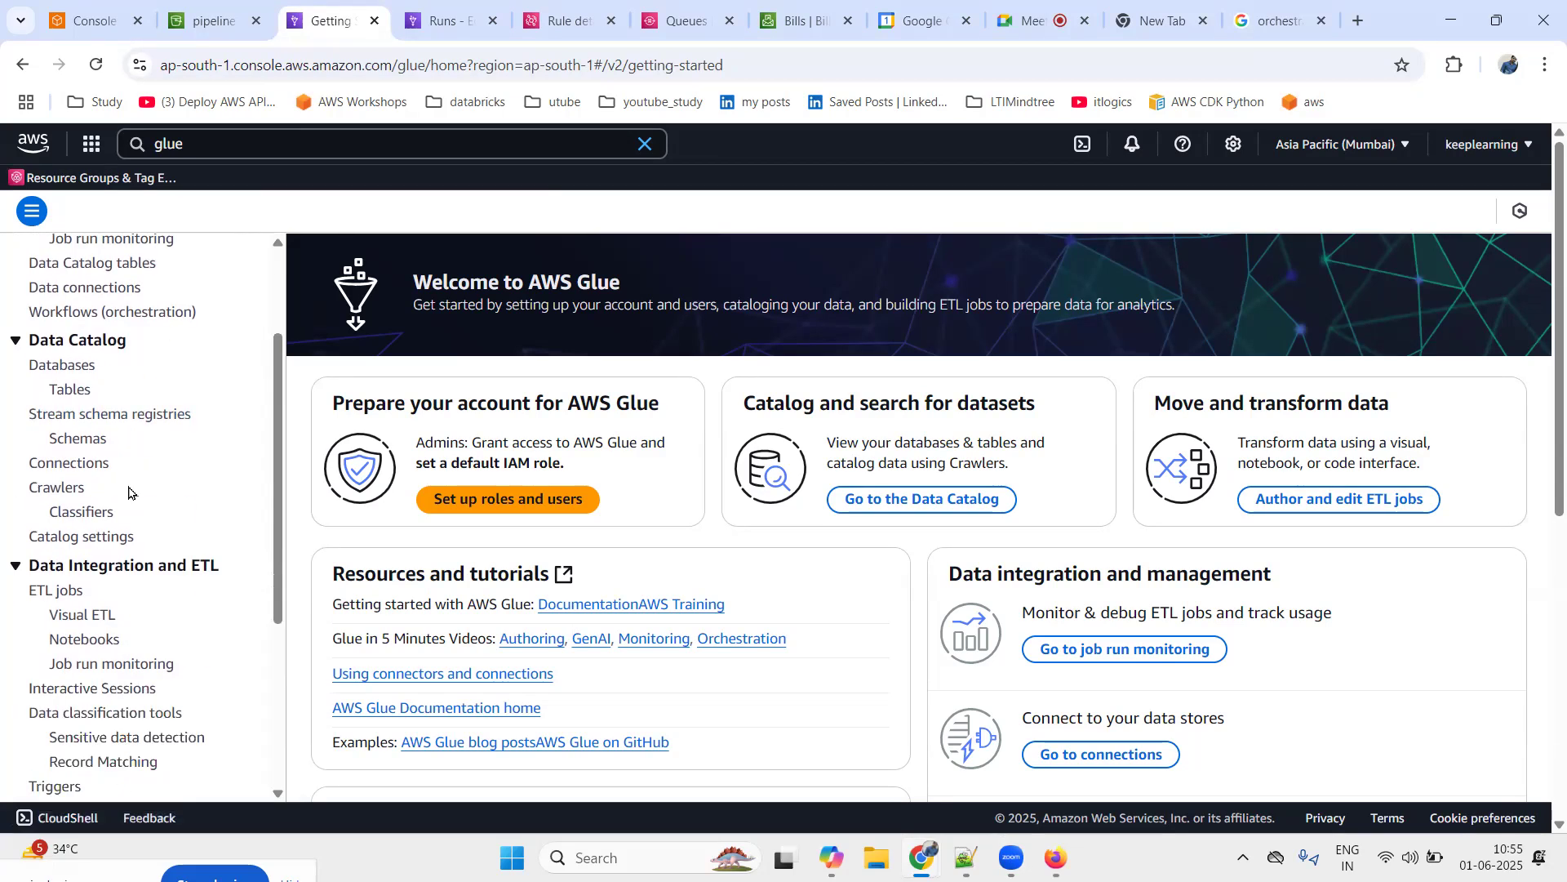
scroll(139, 571, down, 2)
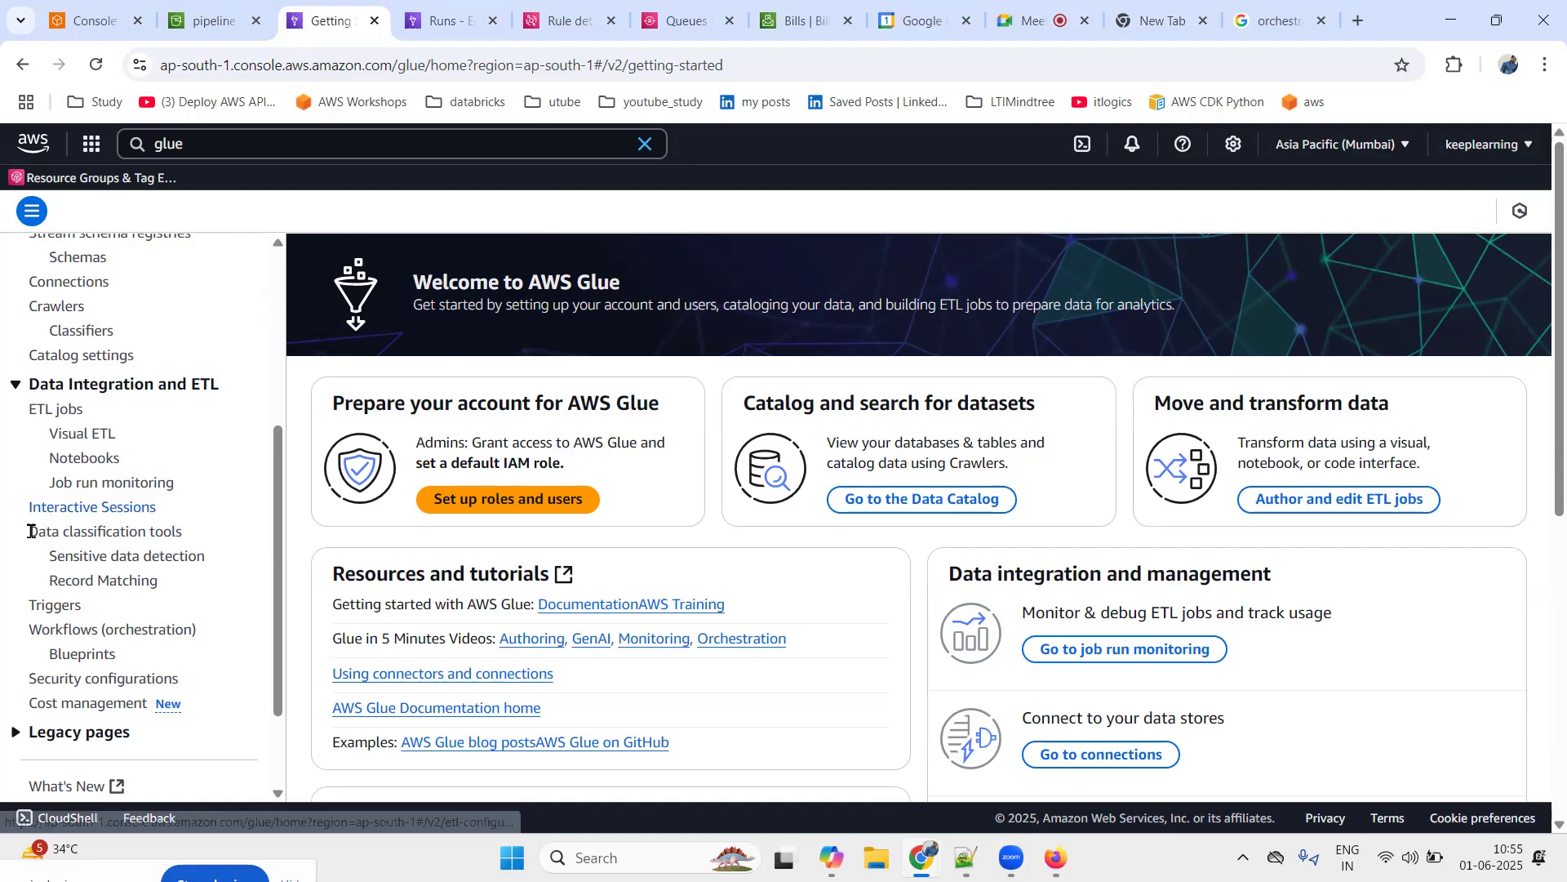
right_click(73, 612)
click(143, 635)
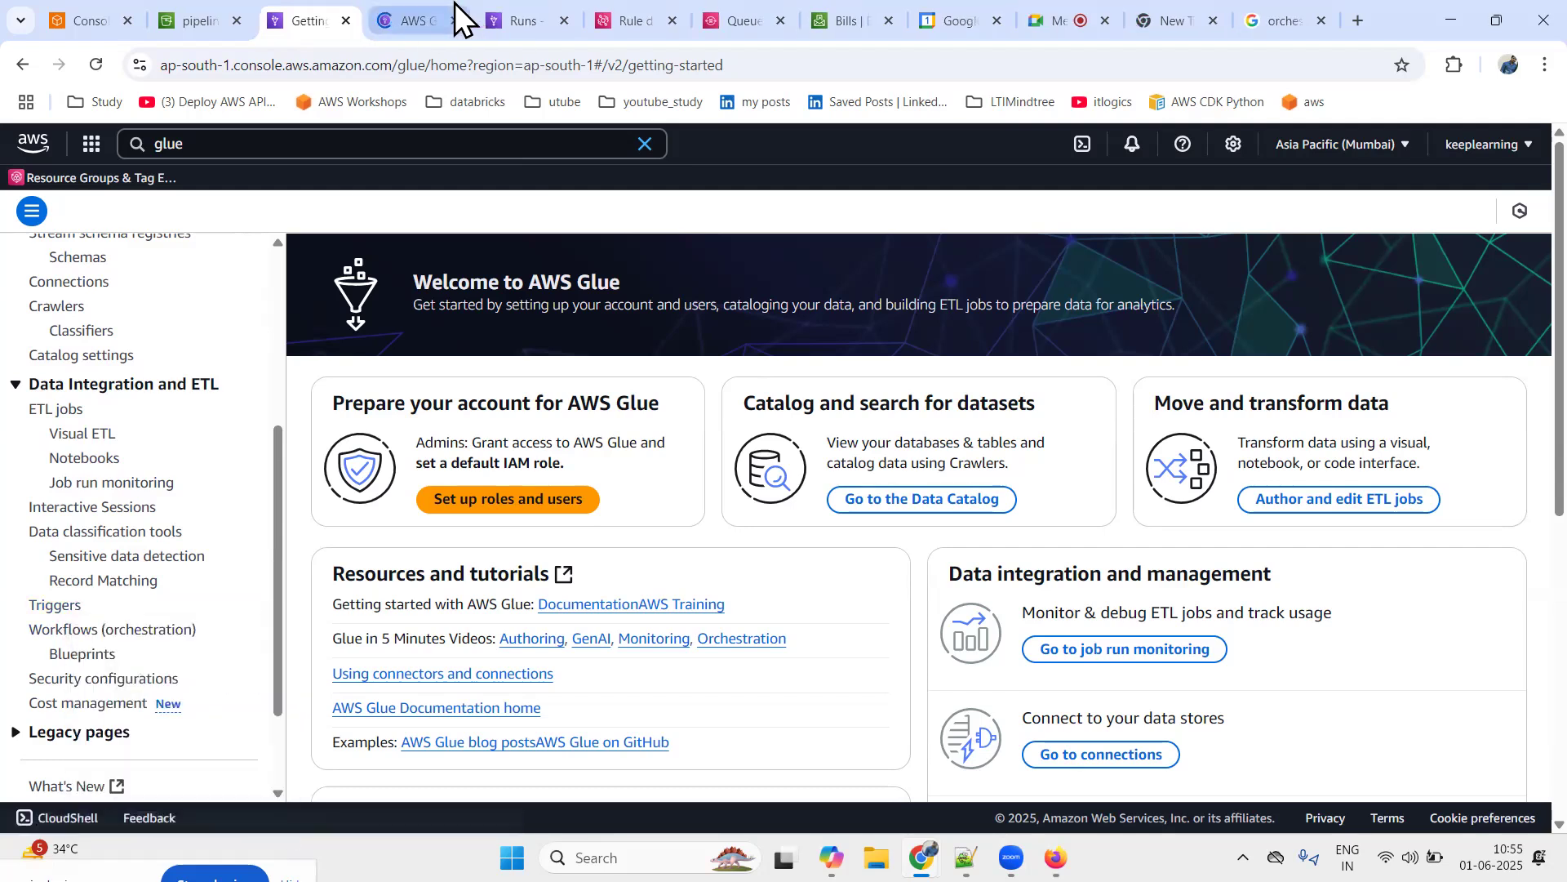
click(422, 22)
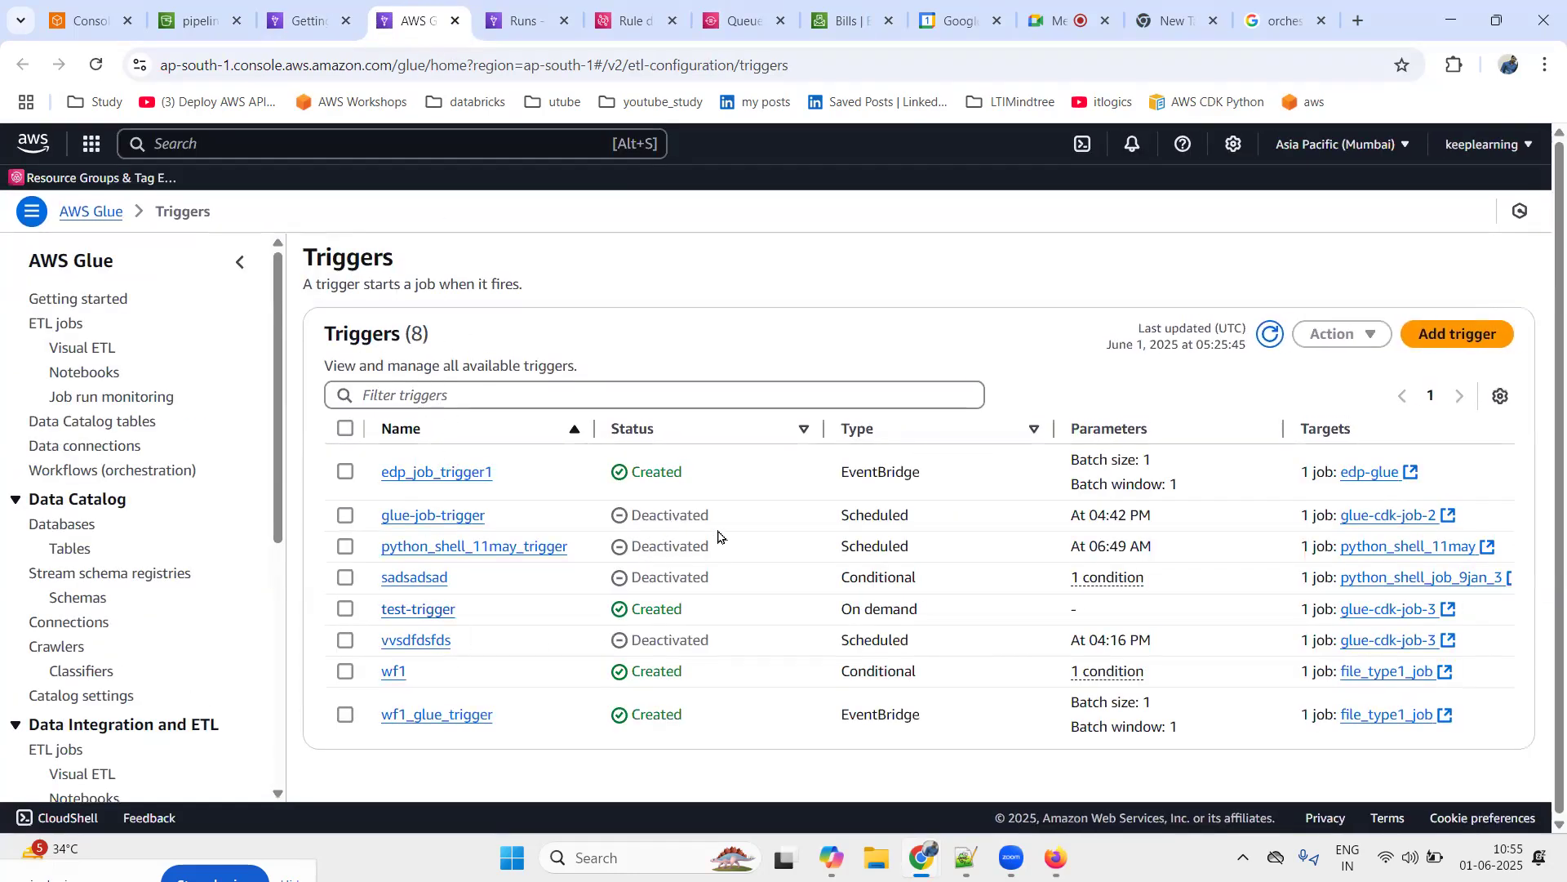
Examine the types of the existing Glue triggers, highlighting the Conditional type of trigger wf1
scroll(722, 537, down, 2)
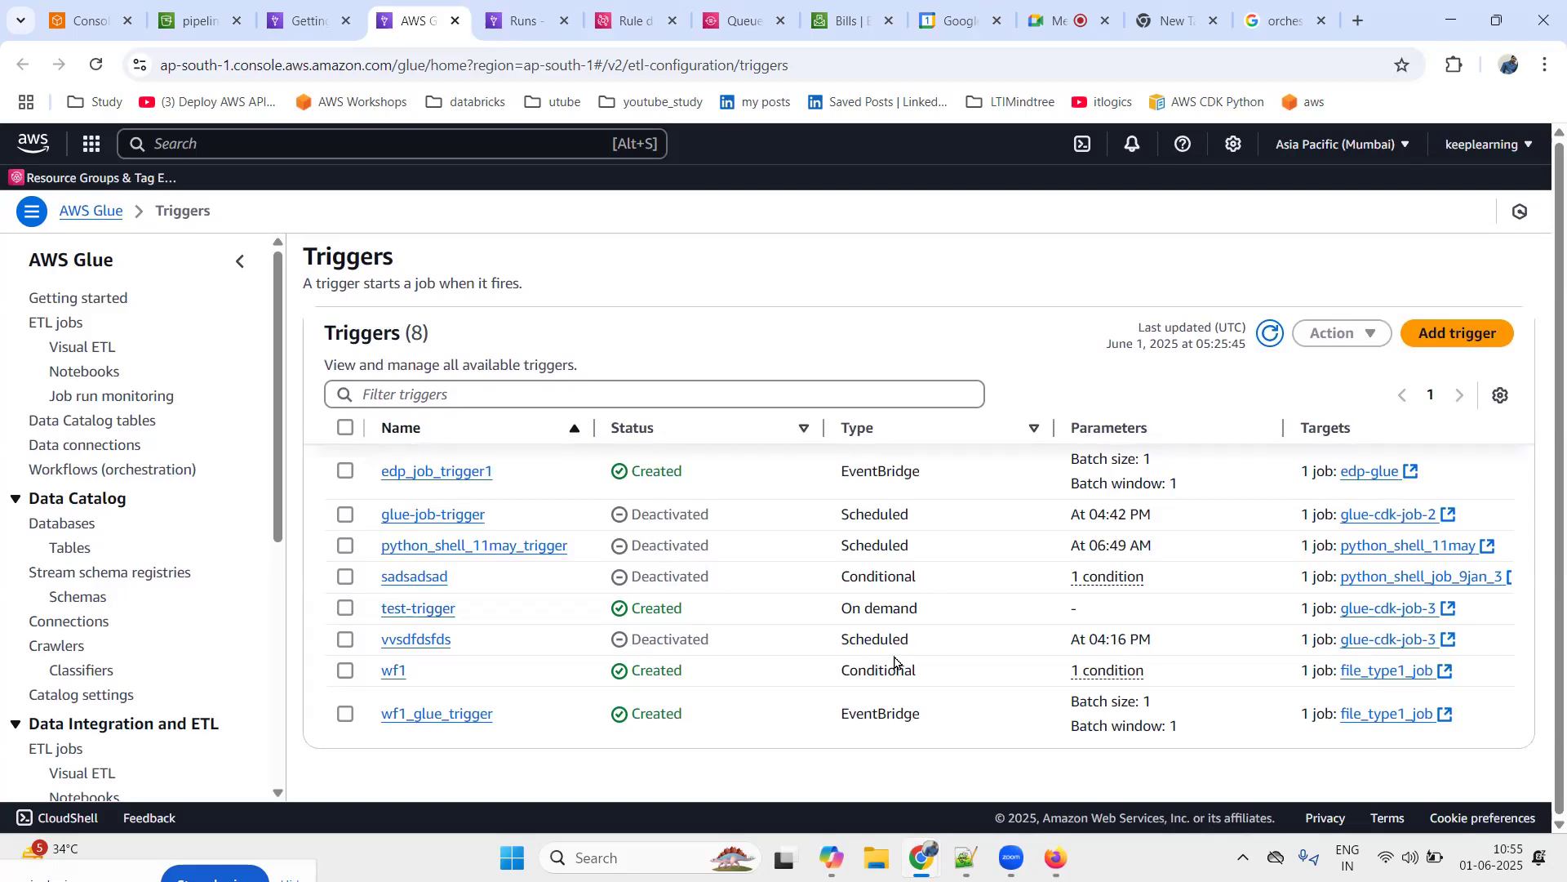
drag(831, 671, 979, 669)
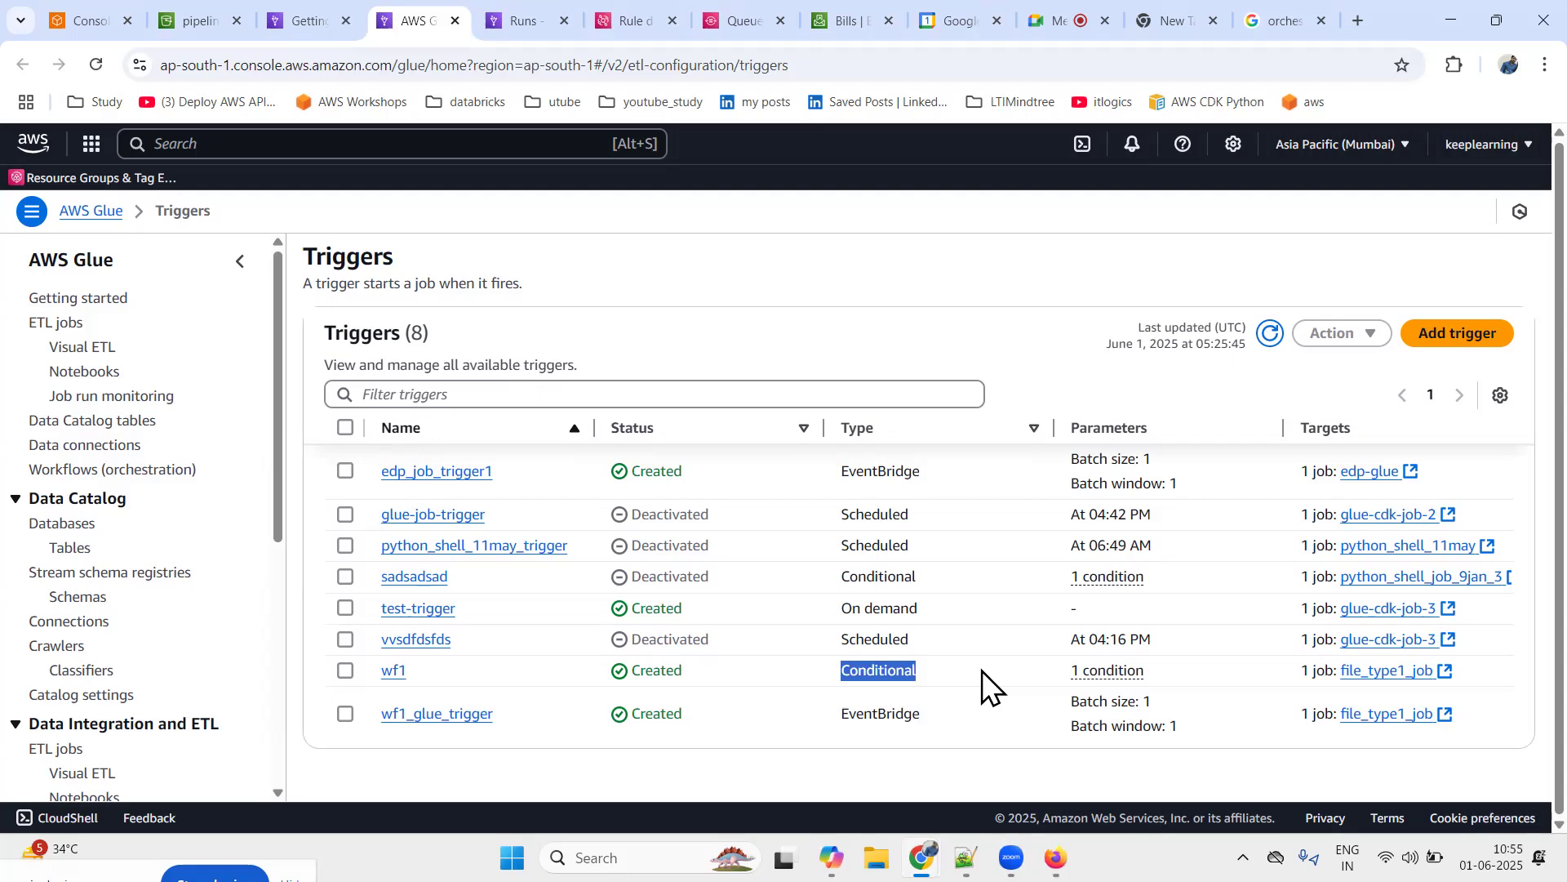
click(807, 270)
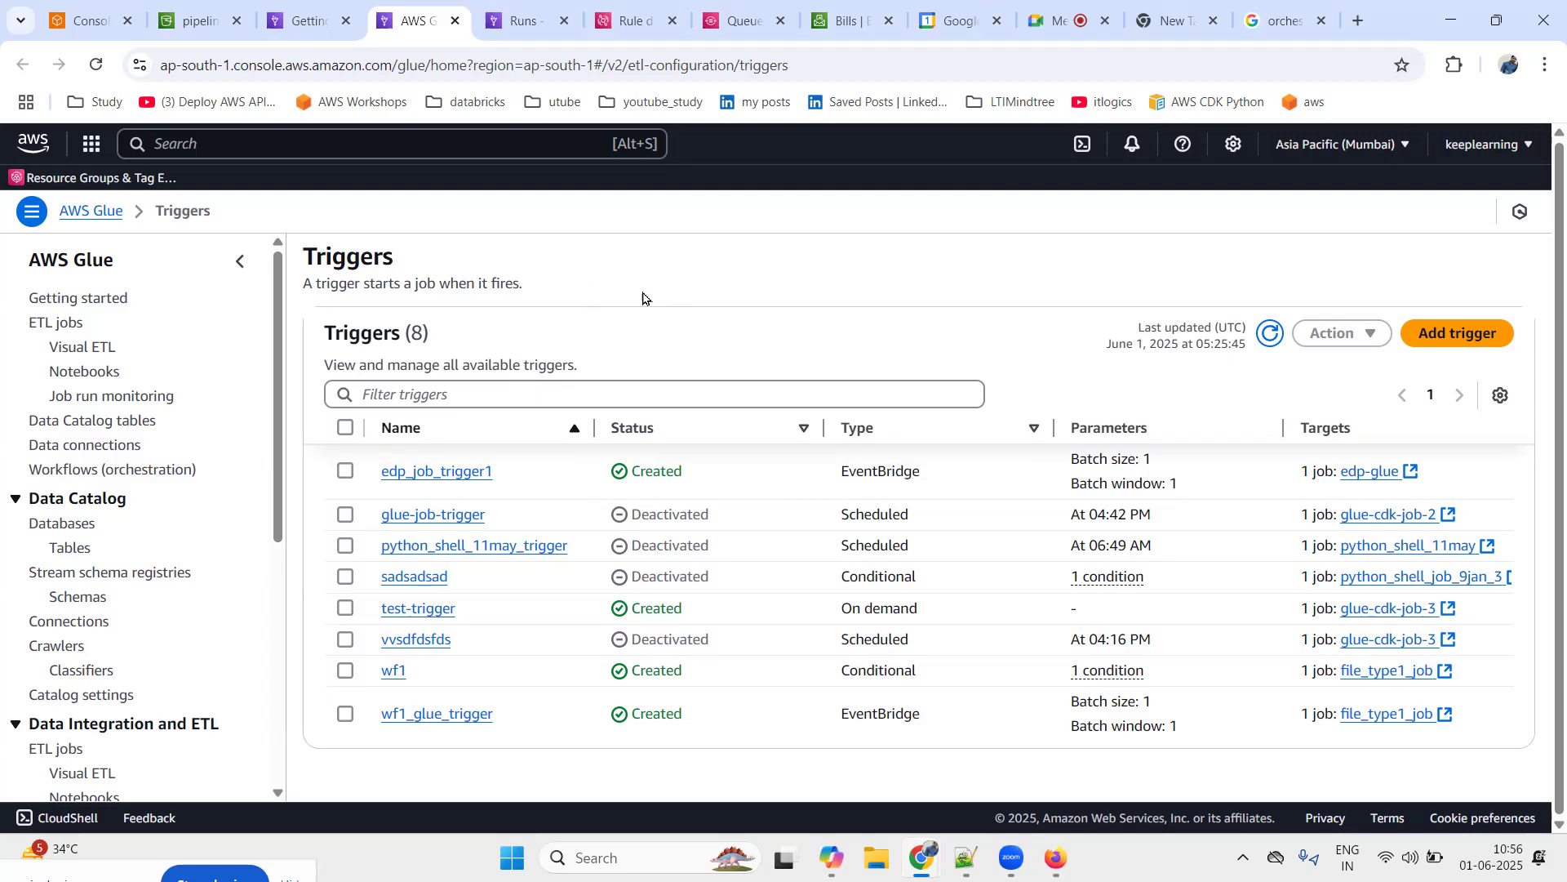
Return to the AWS Glue getting-started page and locate the Workflows (orchestration) entry in its navigation
click(322, 17)
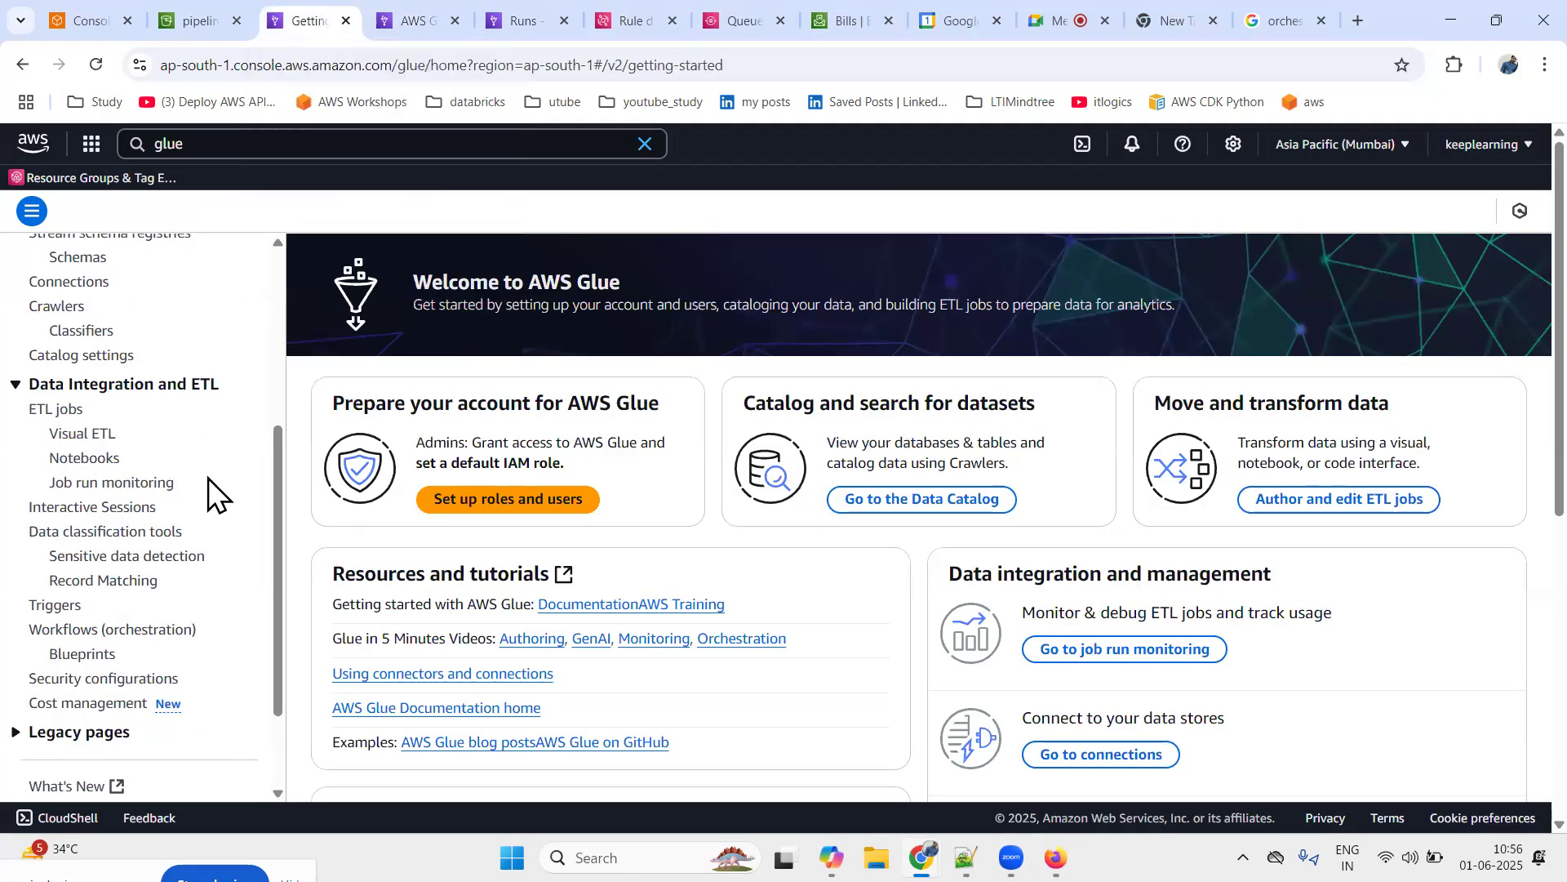
scroll(29, 587, down, 1)
scroll(28, 600, down, 2)
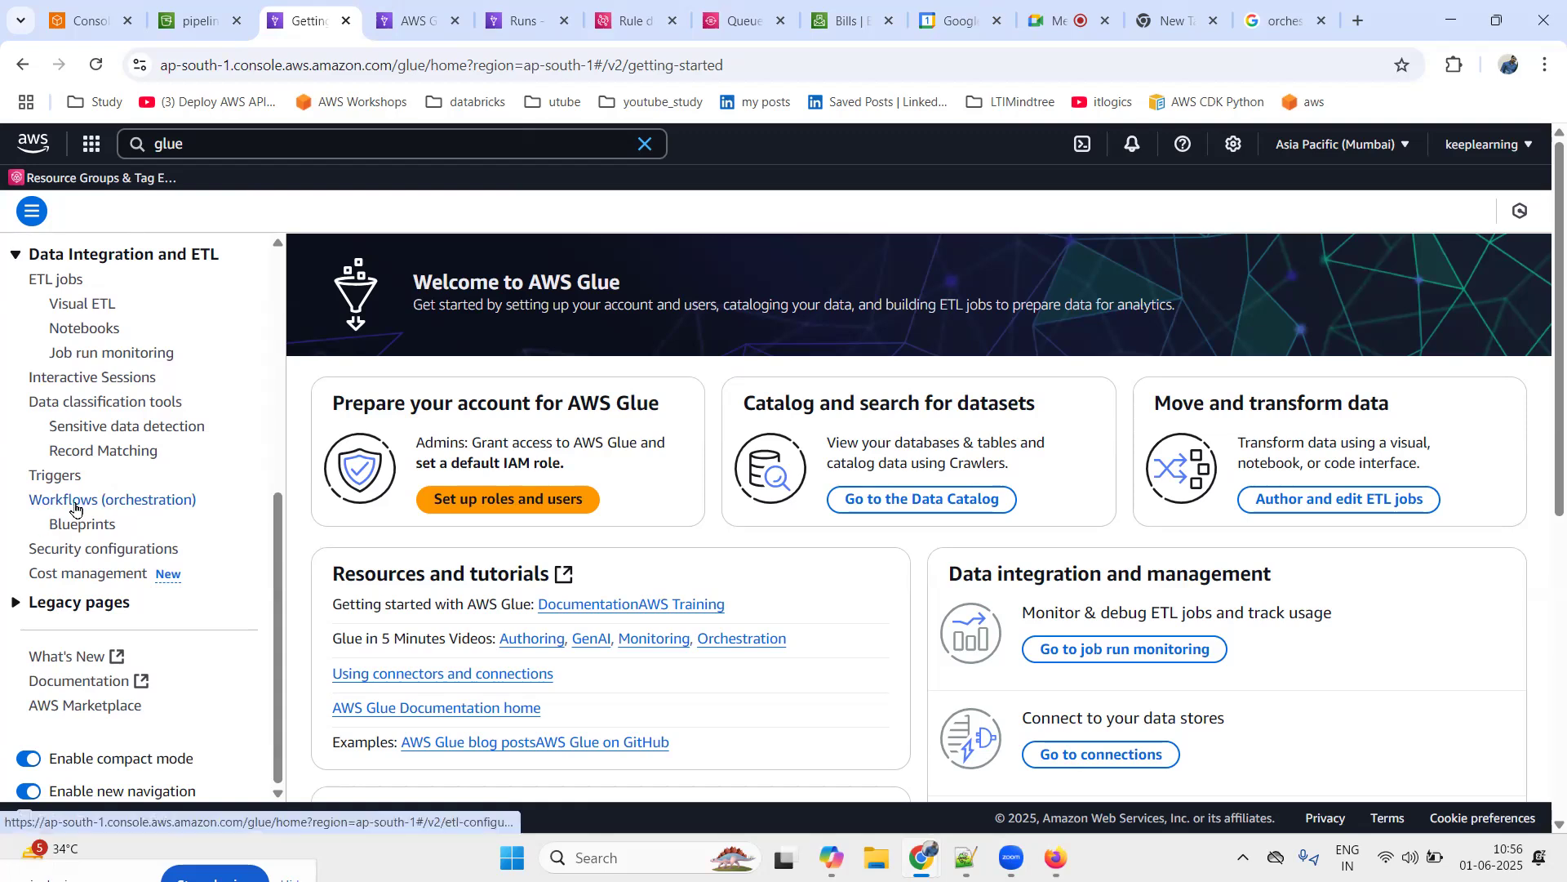
Open the Google results for "orchestration meaning" and read the dictionary definition, highlighting the music-related sense
click(1295, 23)
scroll(519, 707, up, 5)
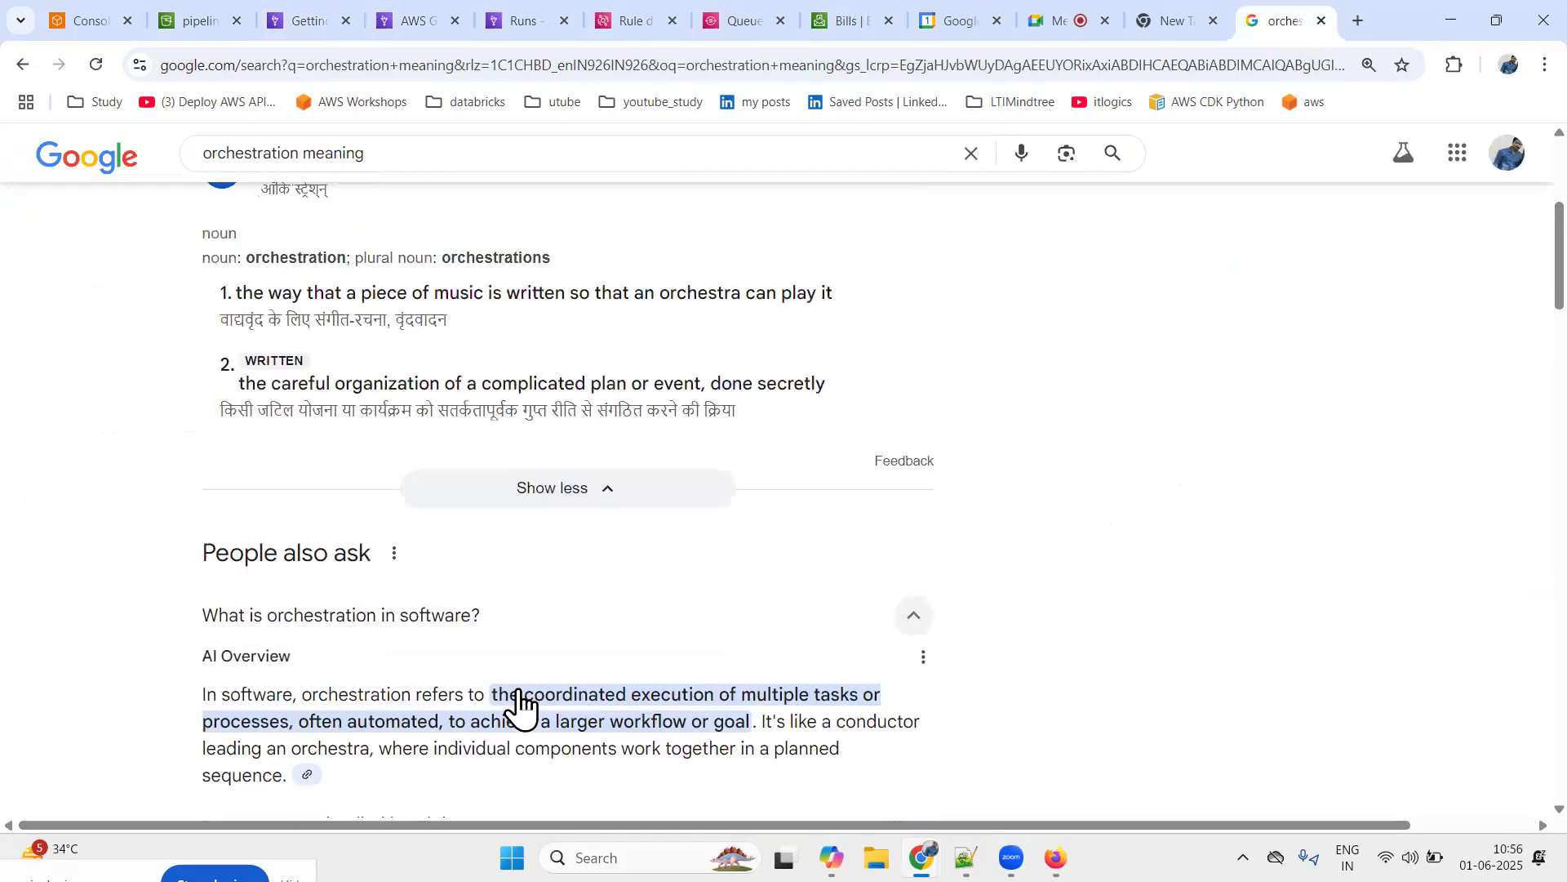
scroll(519, 707, up, 3)
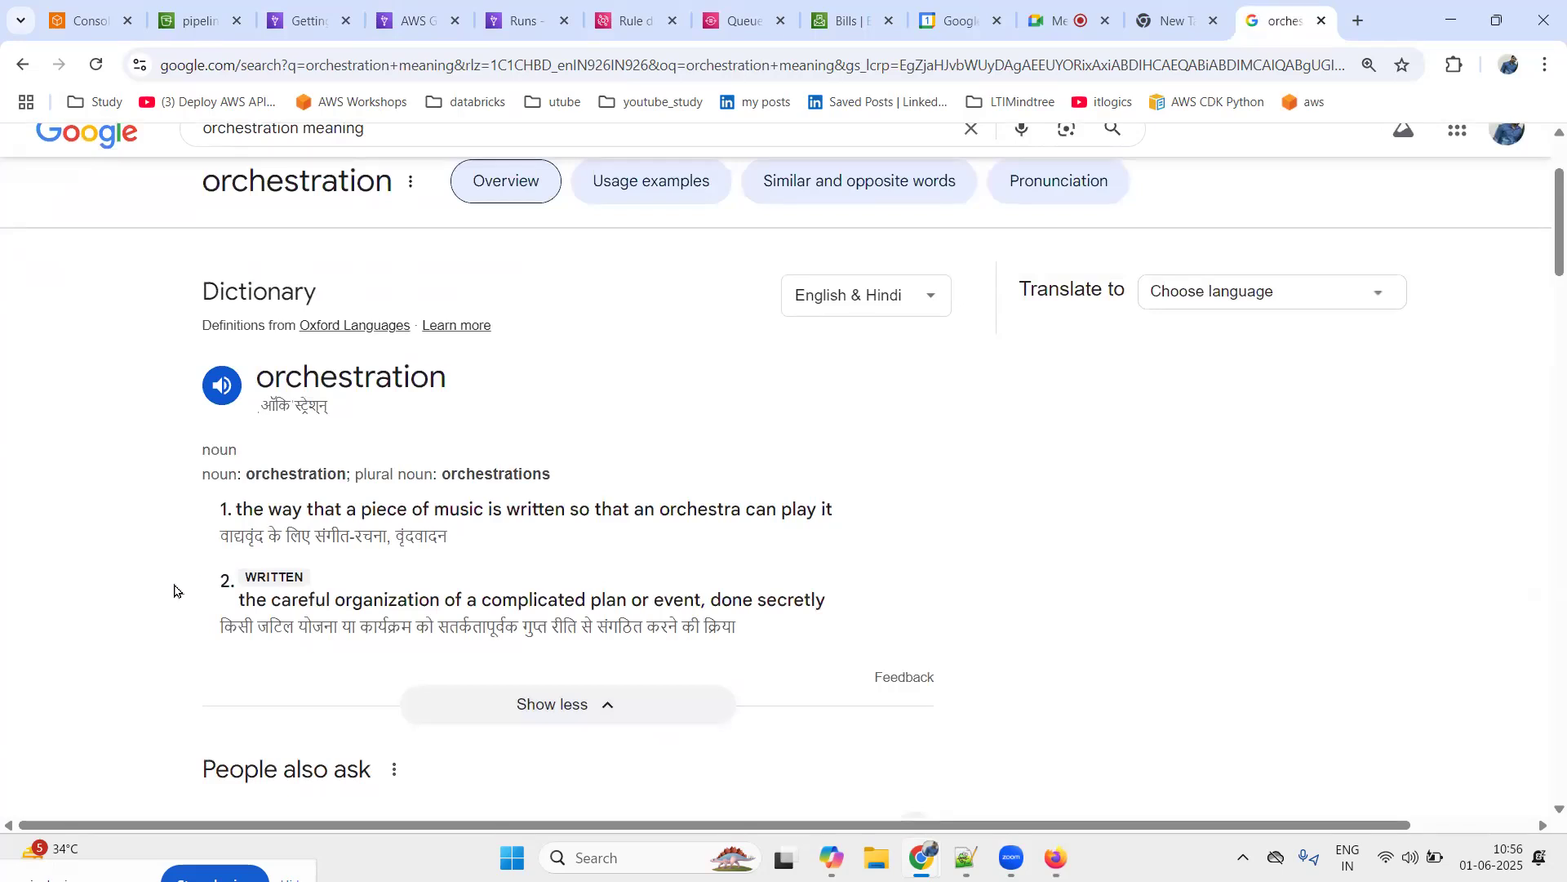
drag(264, 509, 732, 510)
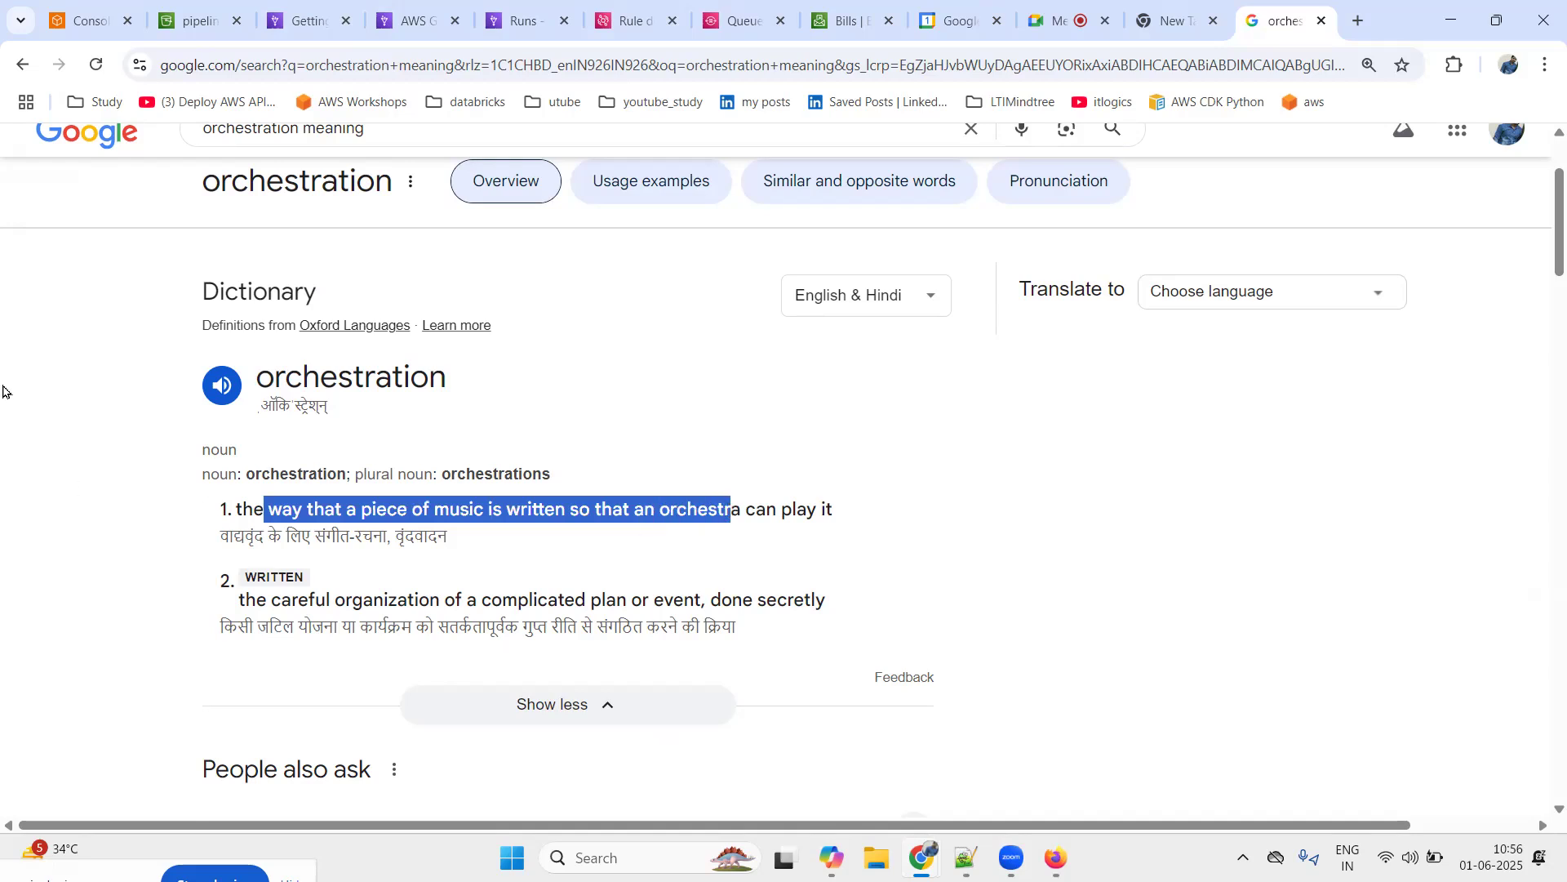
Read the answer to "What is orchestration in software?", highlighting the coordinated execution of tasks and the larger workflow goal
scroll(3, 391, down, 6)
scroll(8, 412, down, 2)
scroll(13, 426, up, 2)
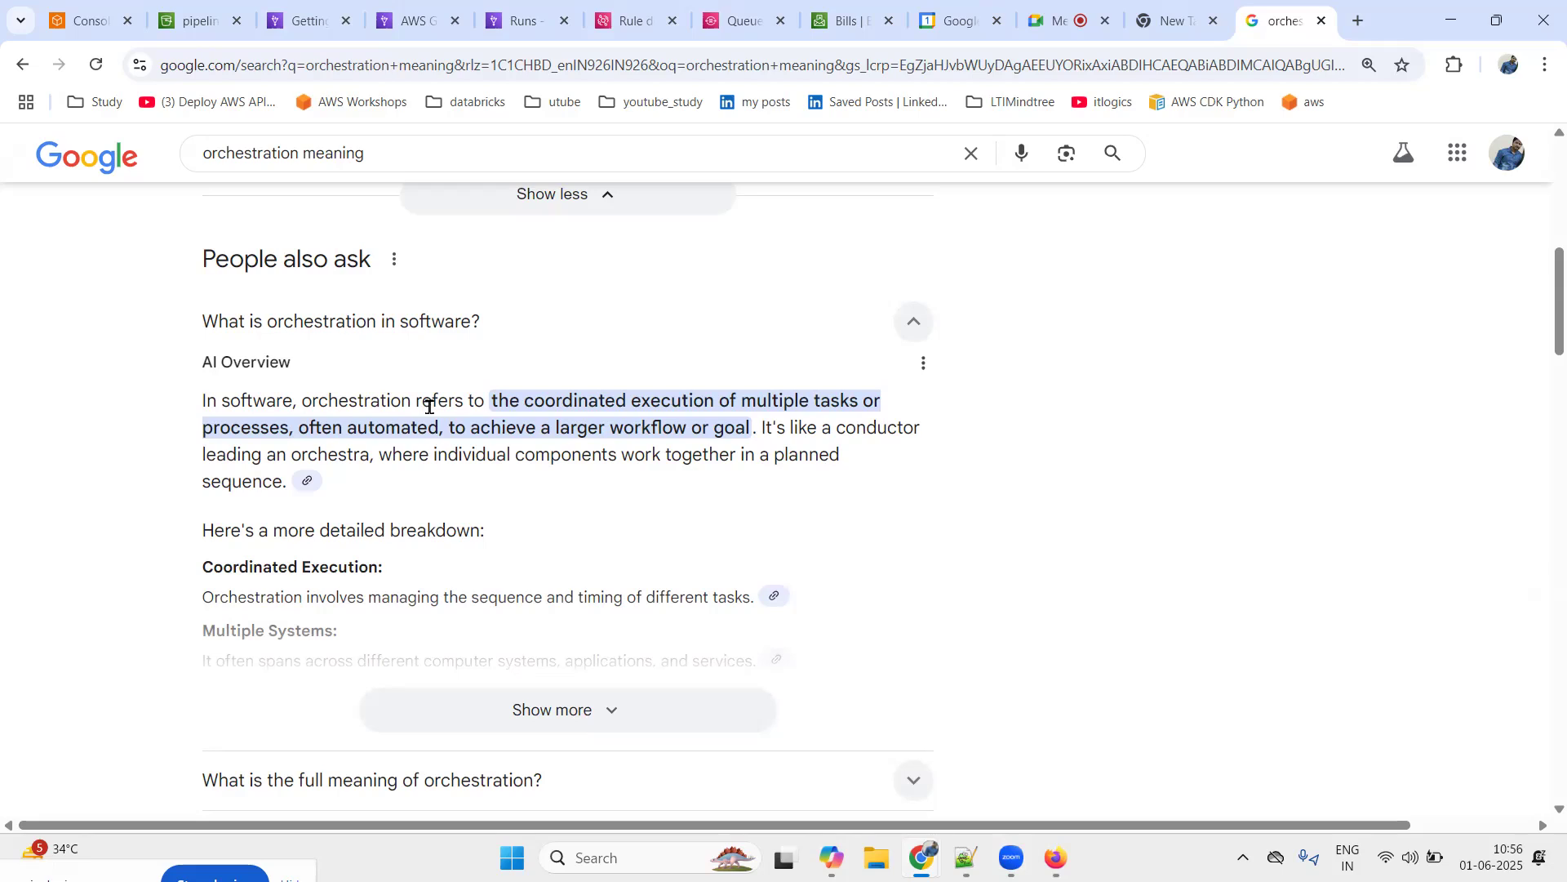
drag(490, 398, 859, 398)
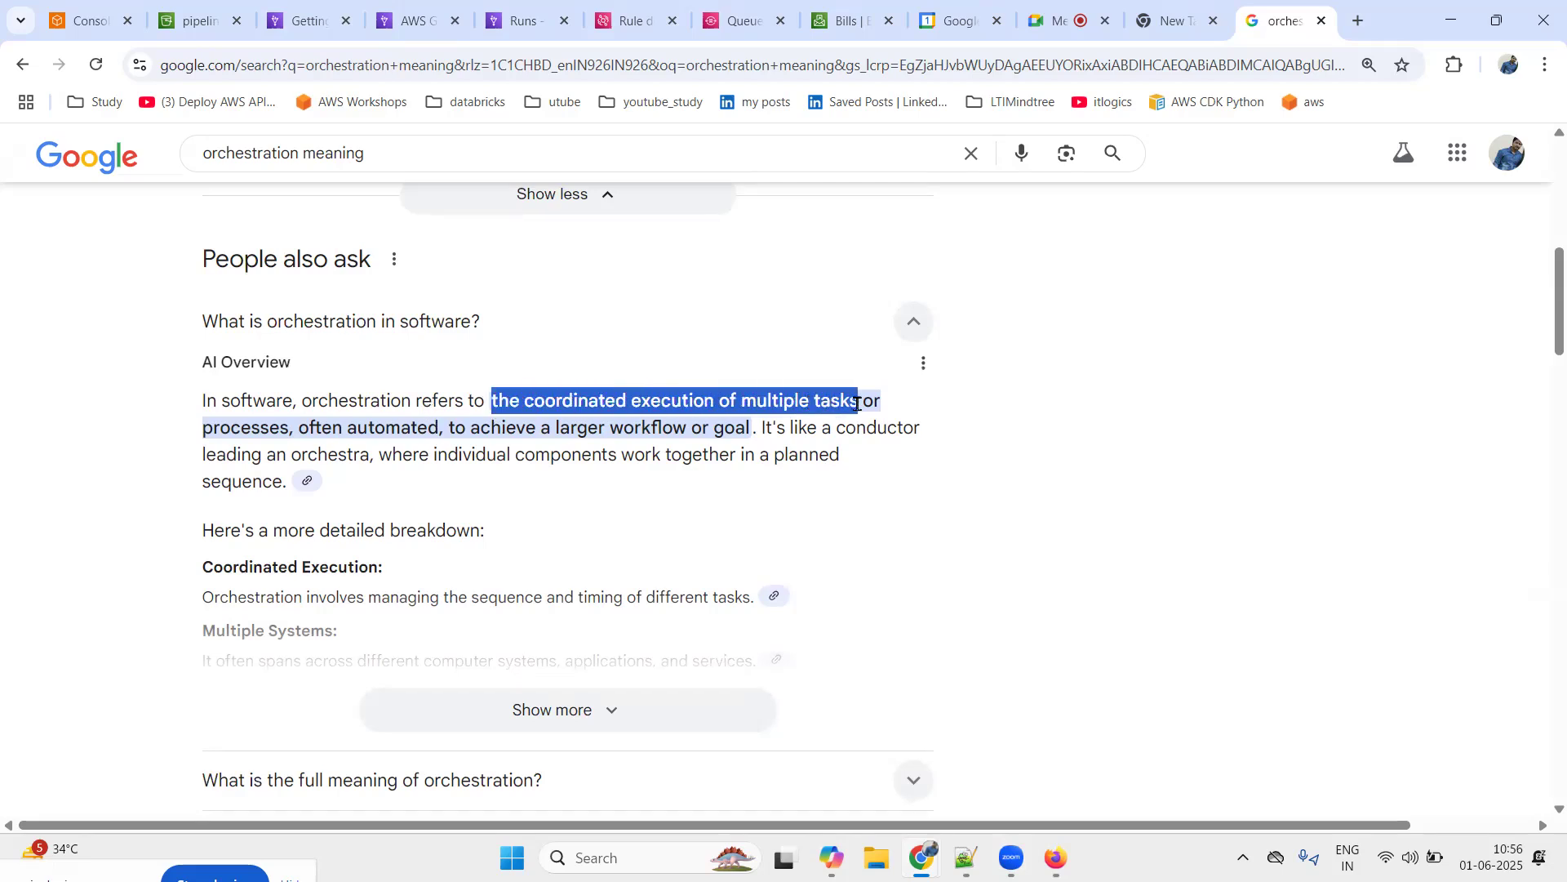
drag(280, 427, 749, 434)
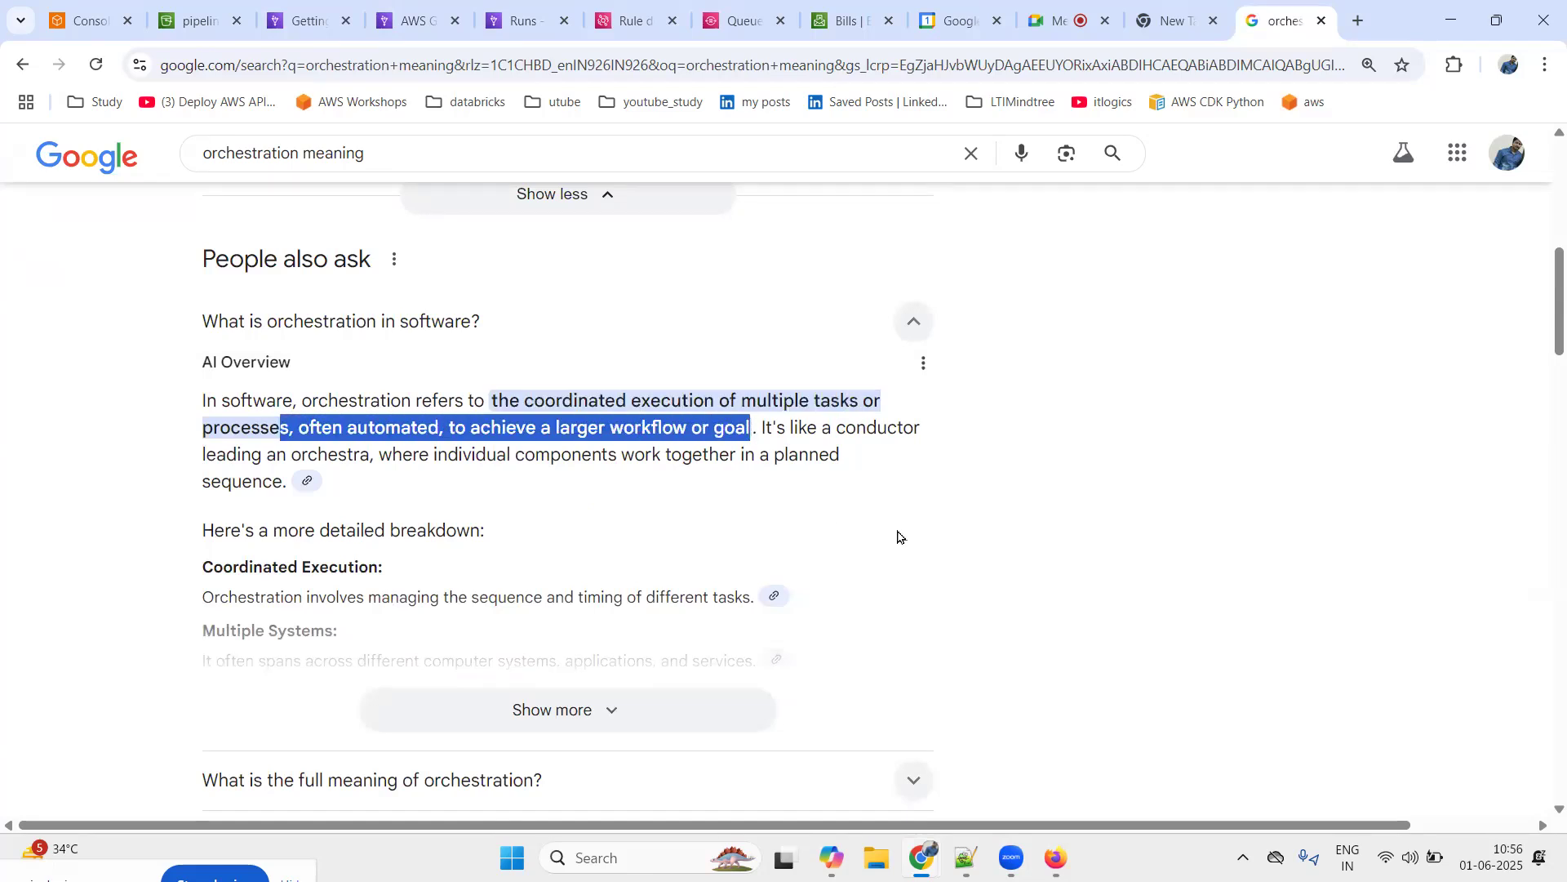
click(1067, 549)
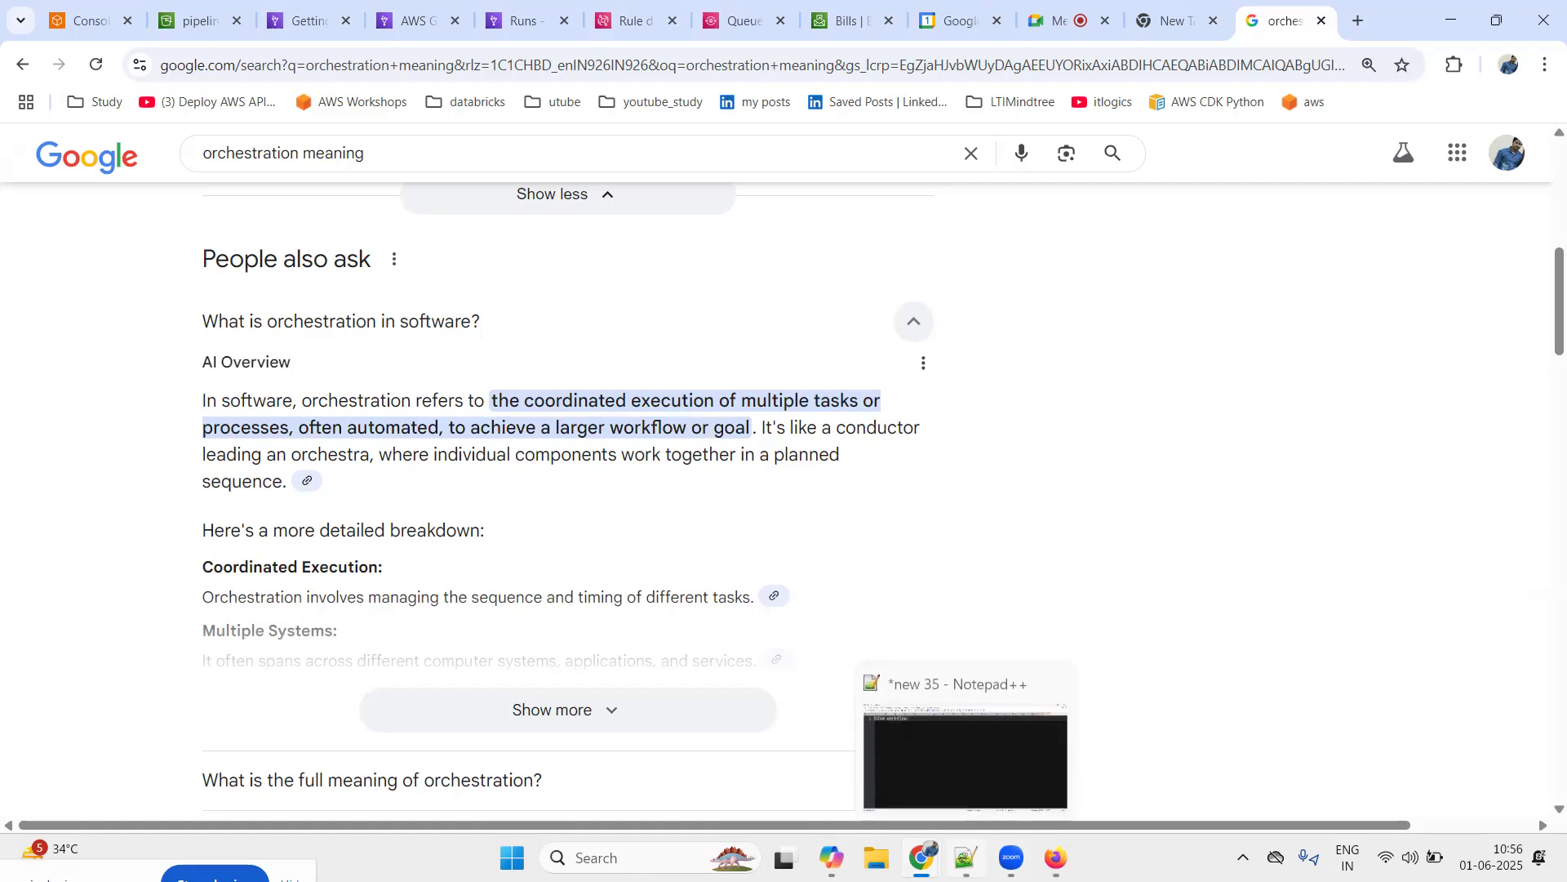
Switch to Notepad++ and write "tas1 --> success --> t2 -->" on line 3 below the "Glue workflow" heading
click(965, 857)
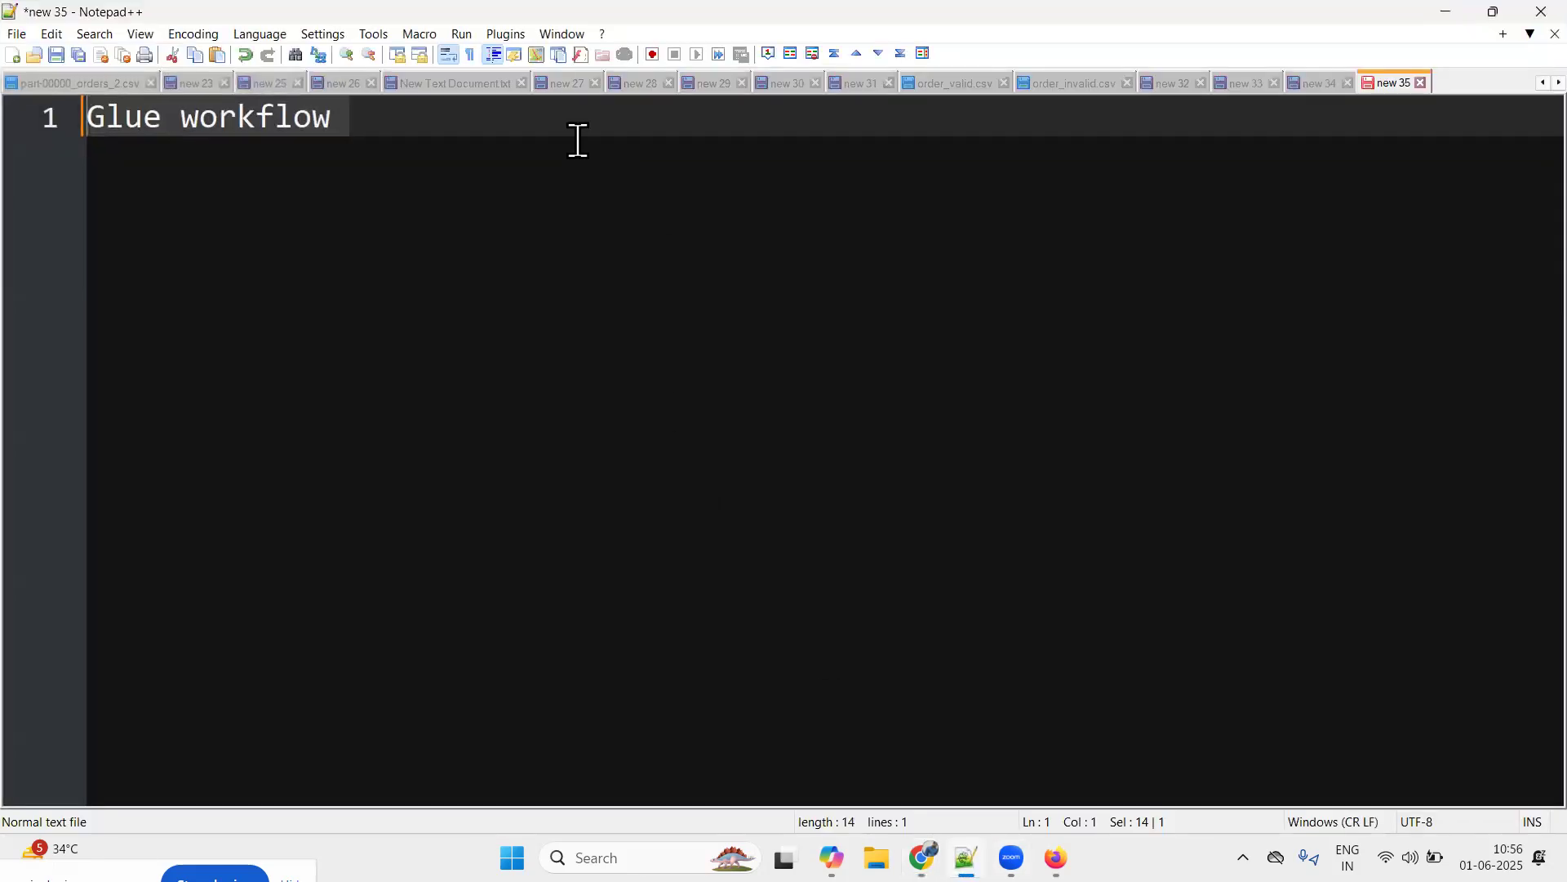
key(Return)
key(Return)
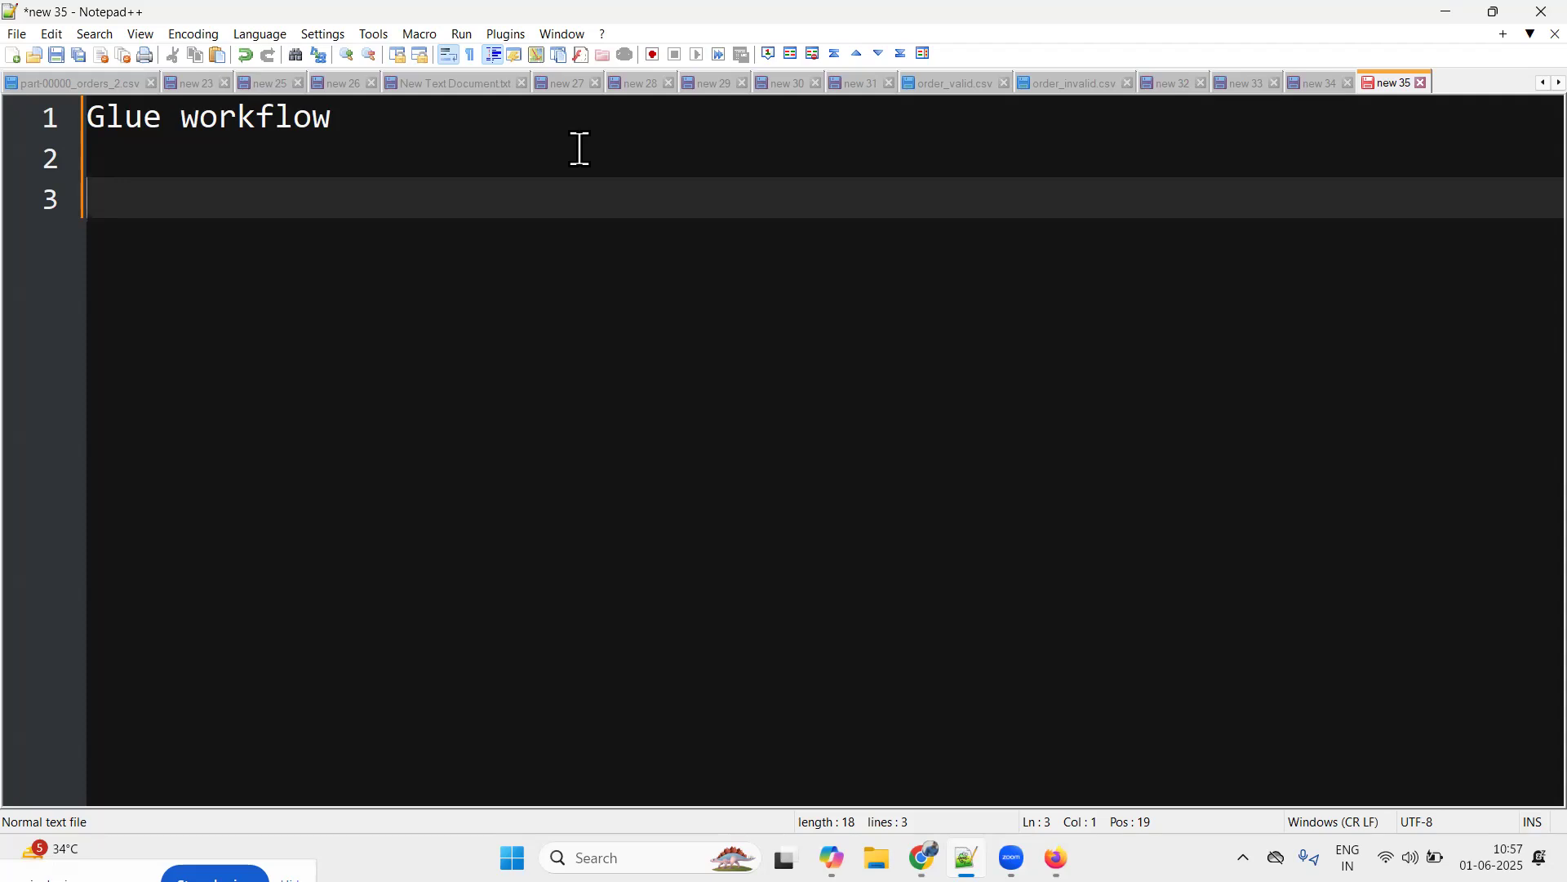
text(tas1 --)
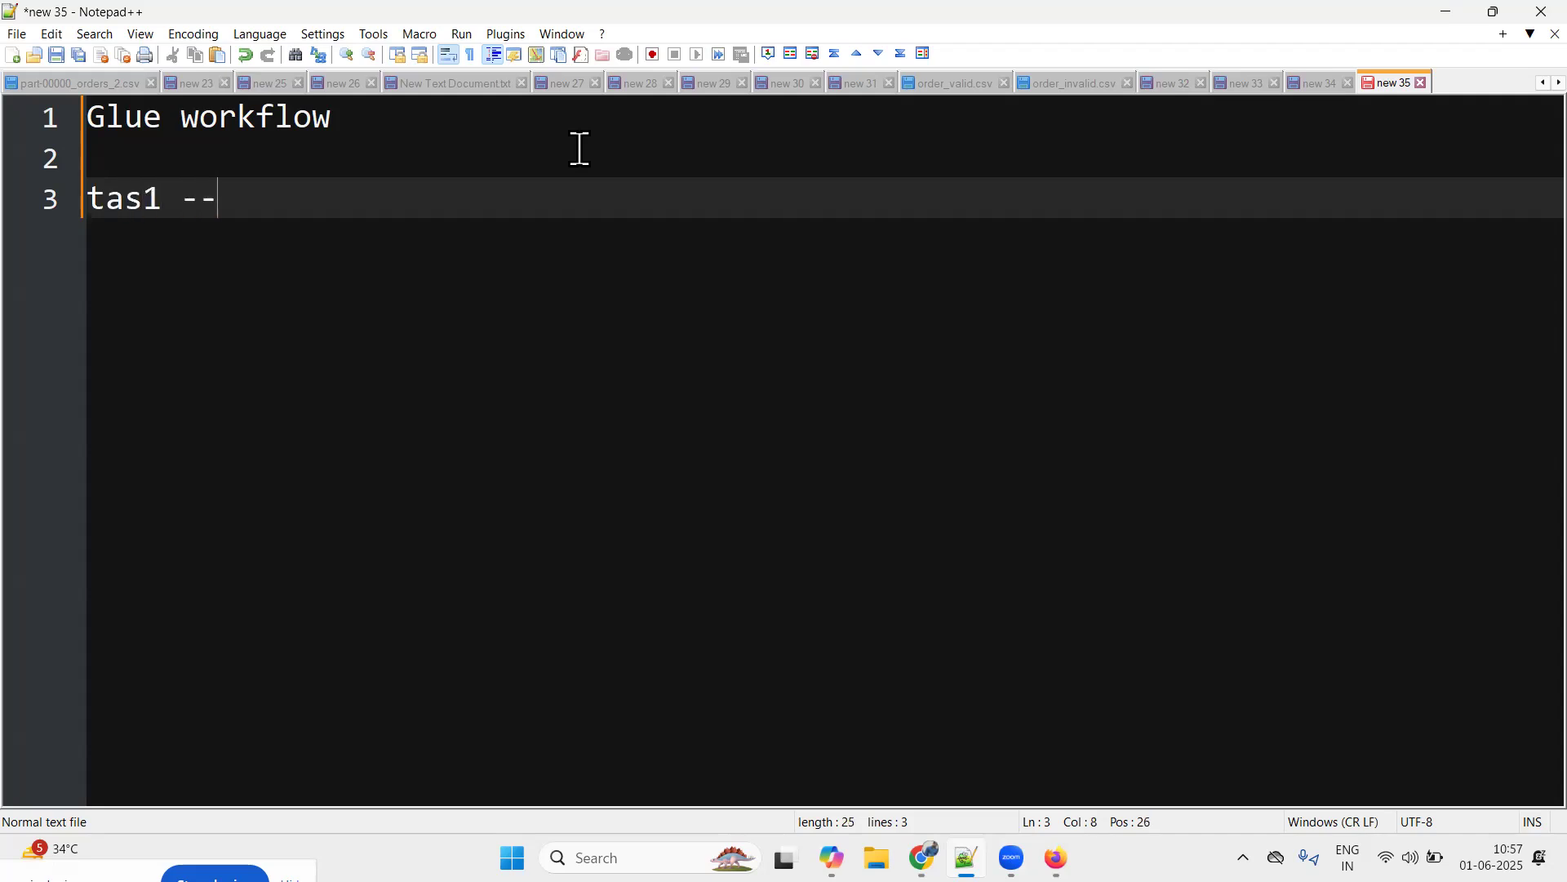
text(> succes)
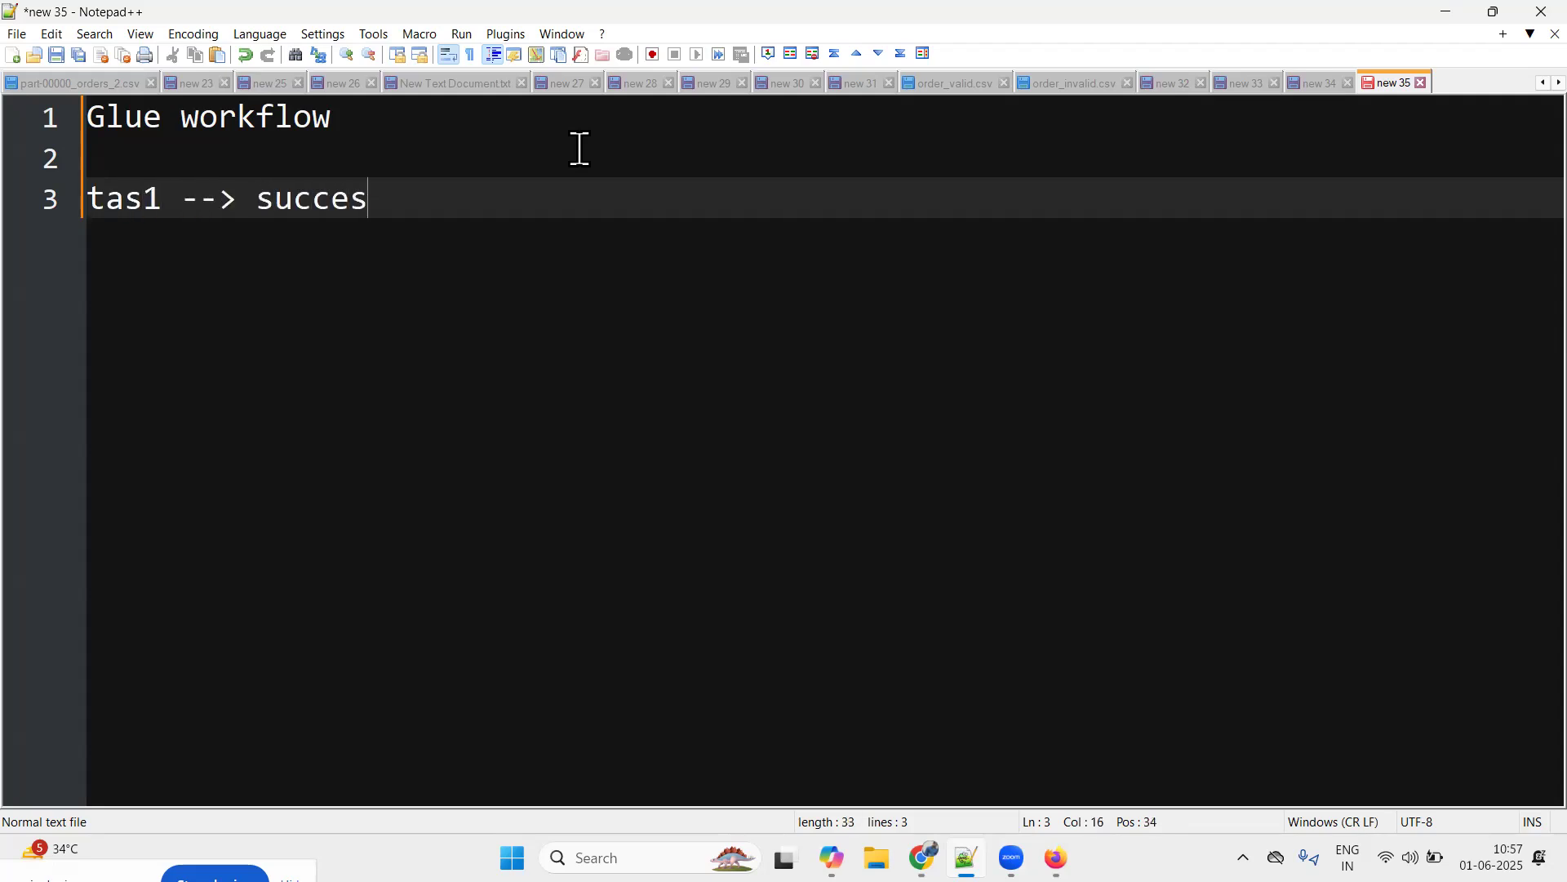
text(s --> t2 -->)
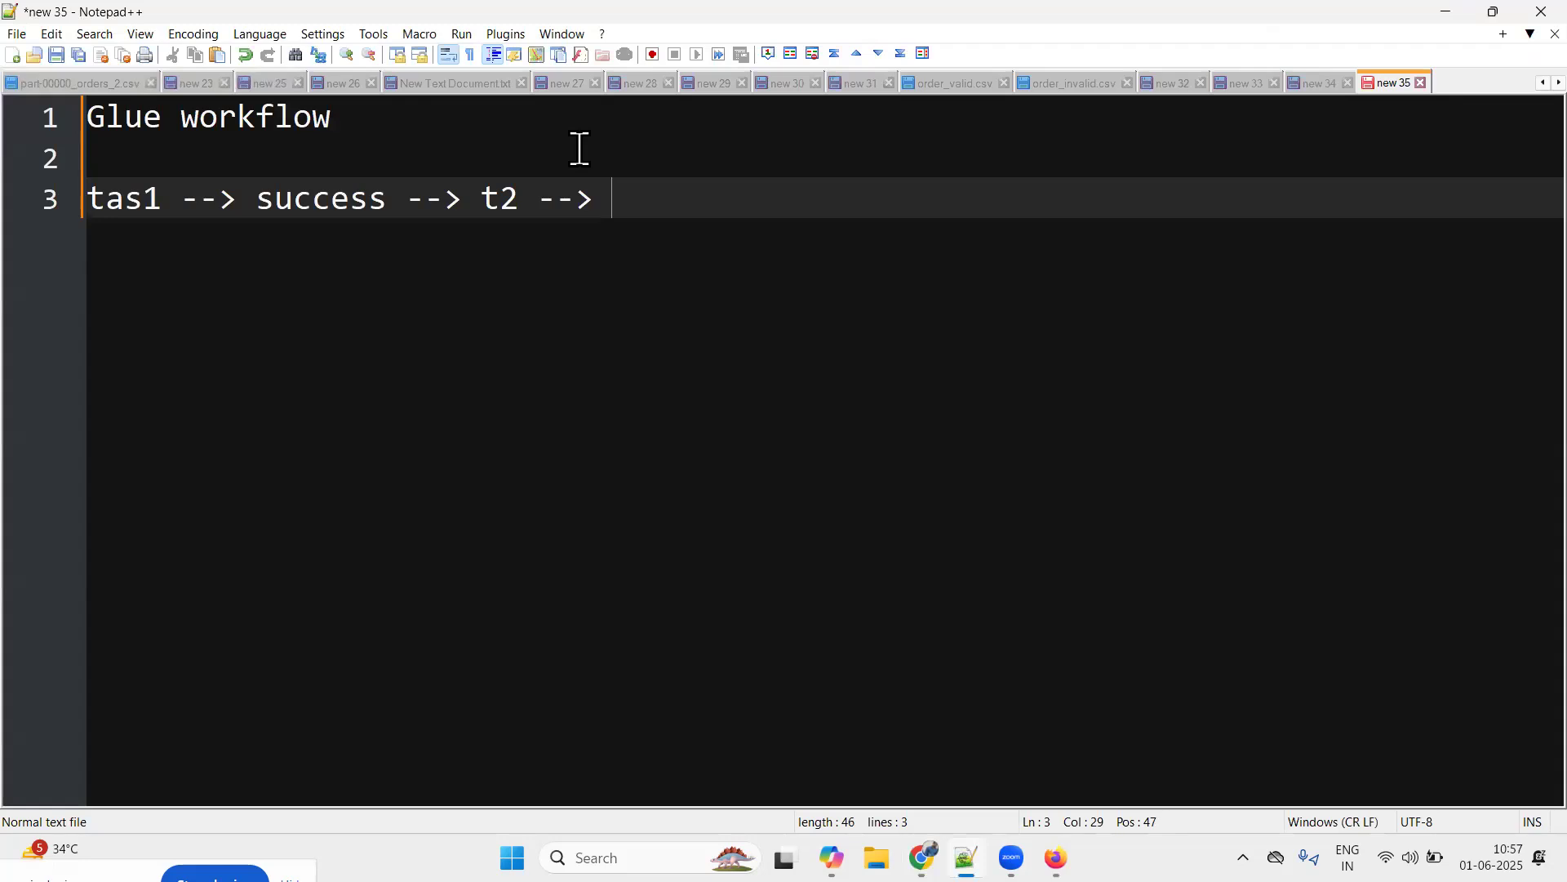
Delete the task sequence on line 3 and add two empty lines below it
double_click(315, 221)
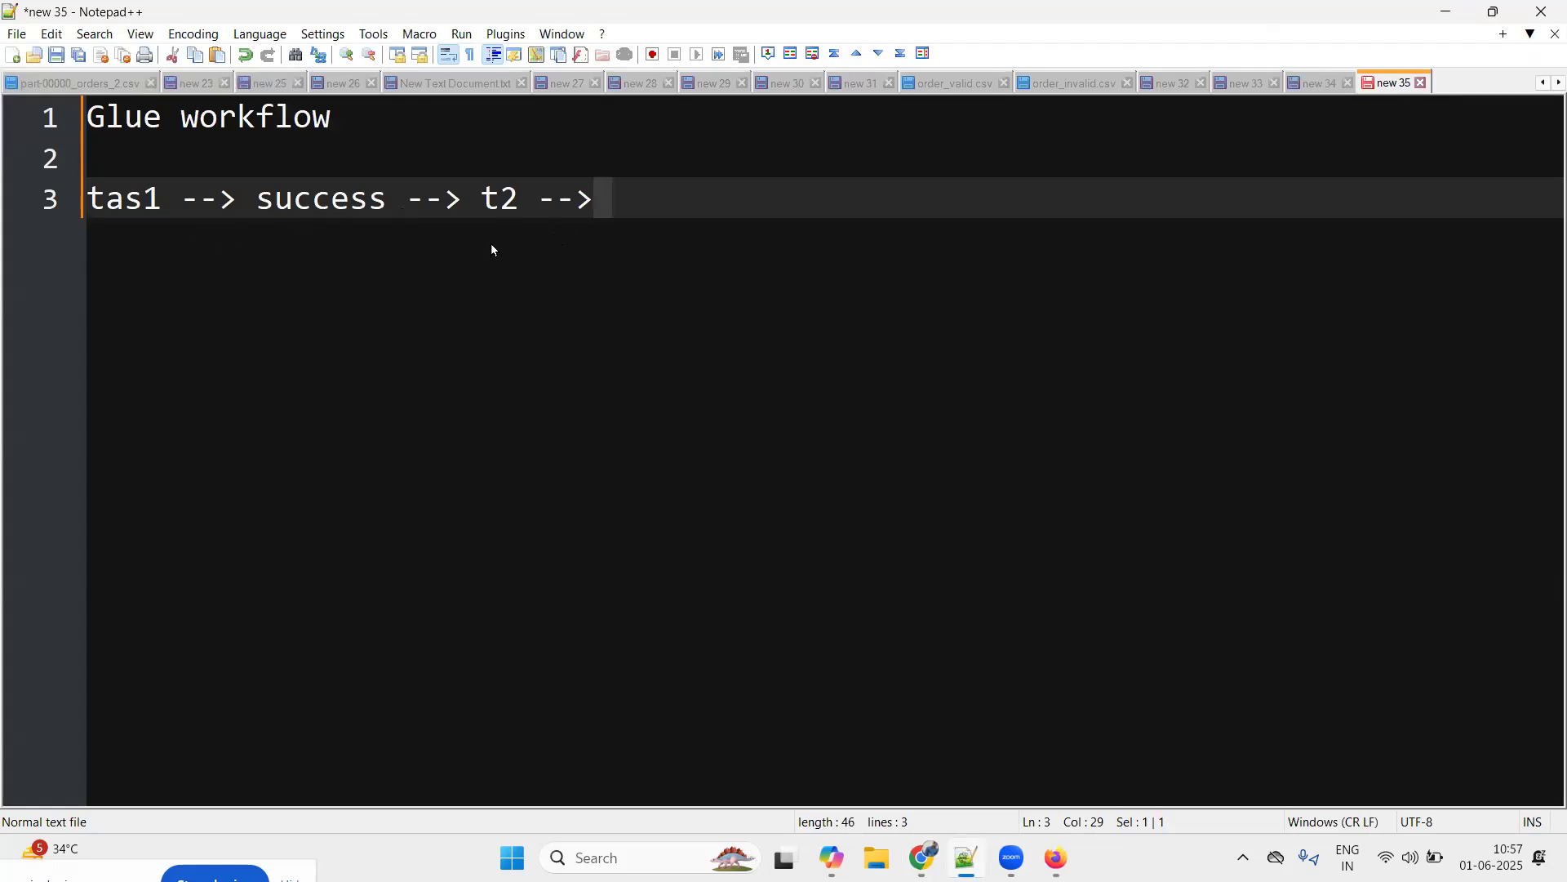
click(613, 177)
key(shift+Home)
key(BackSpace)
key(Return)
key(Return)
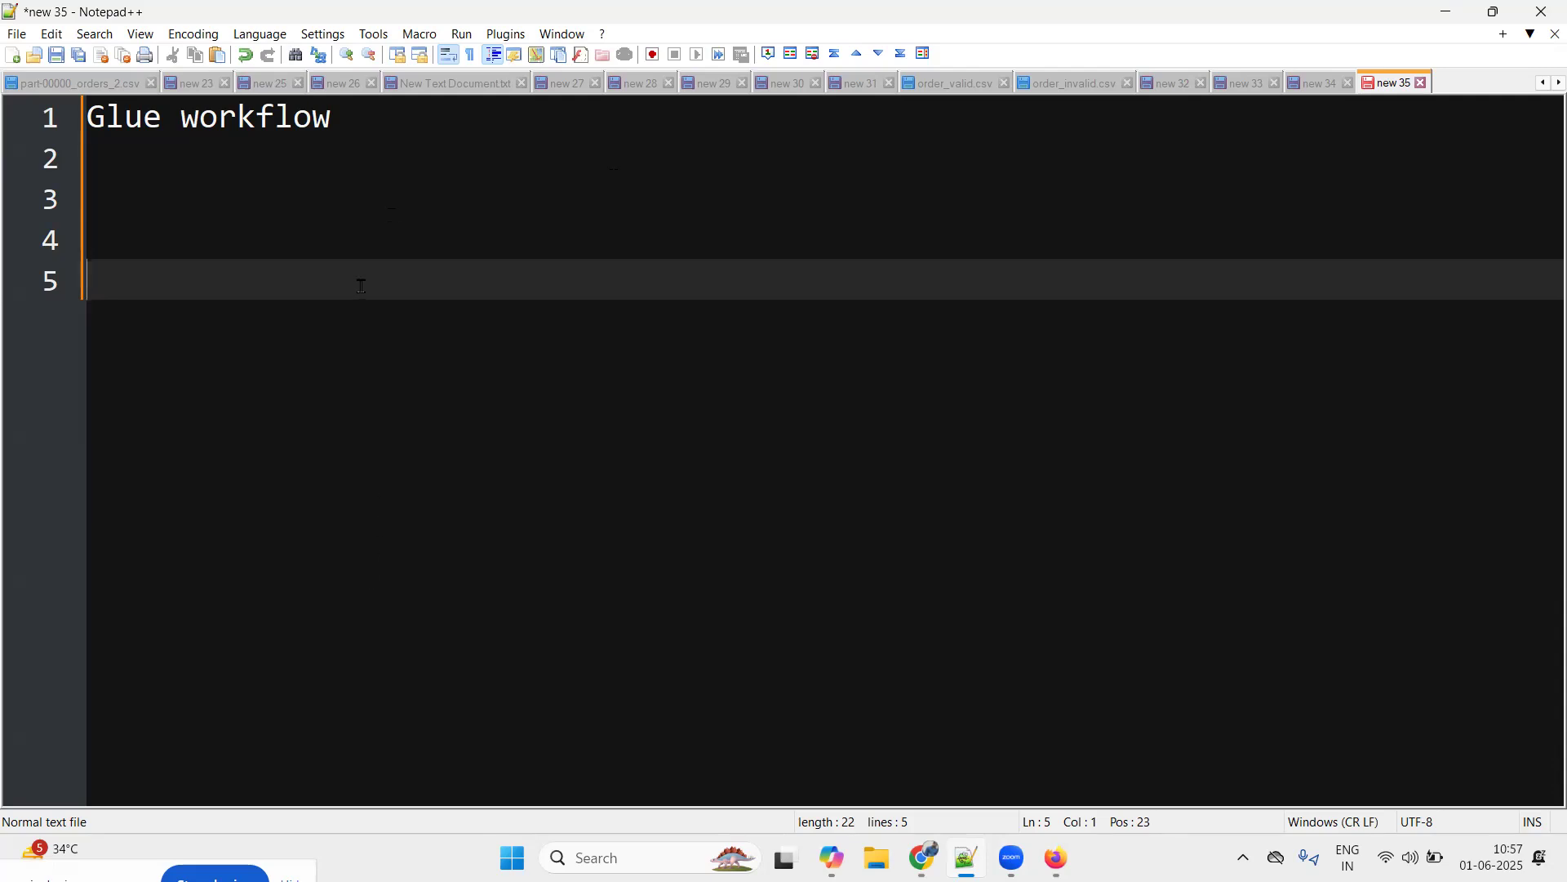
Write the example "glue job --> lambda --> python script" below the heading, remove a blank line above it, and delete the example
text(glue job --> )
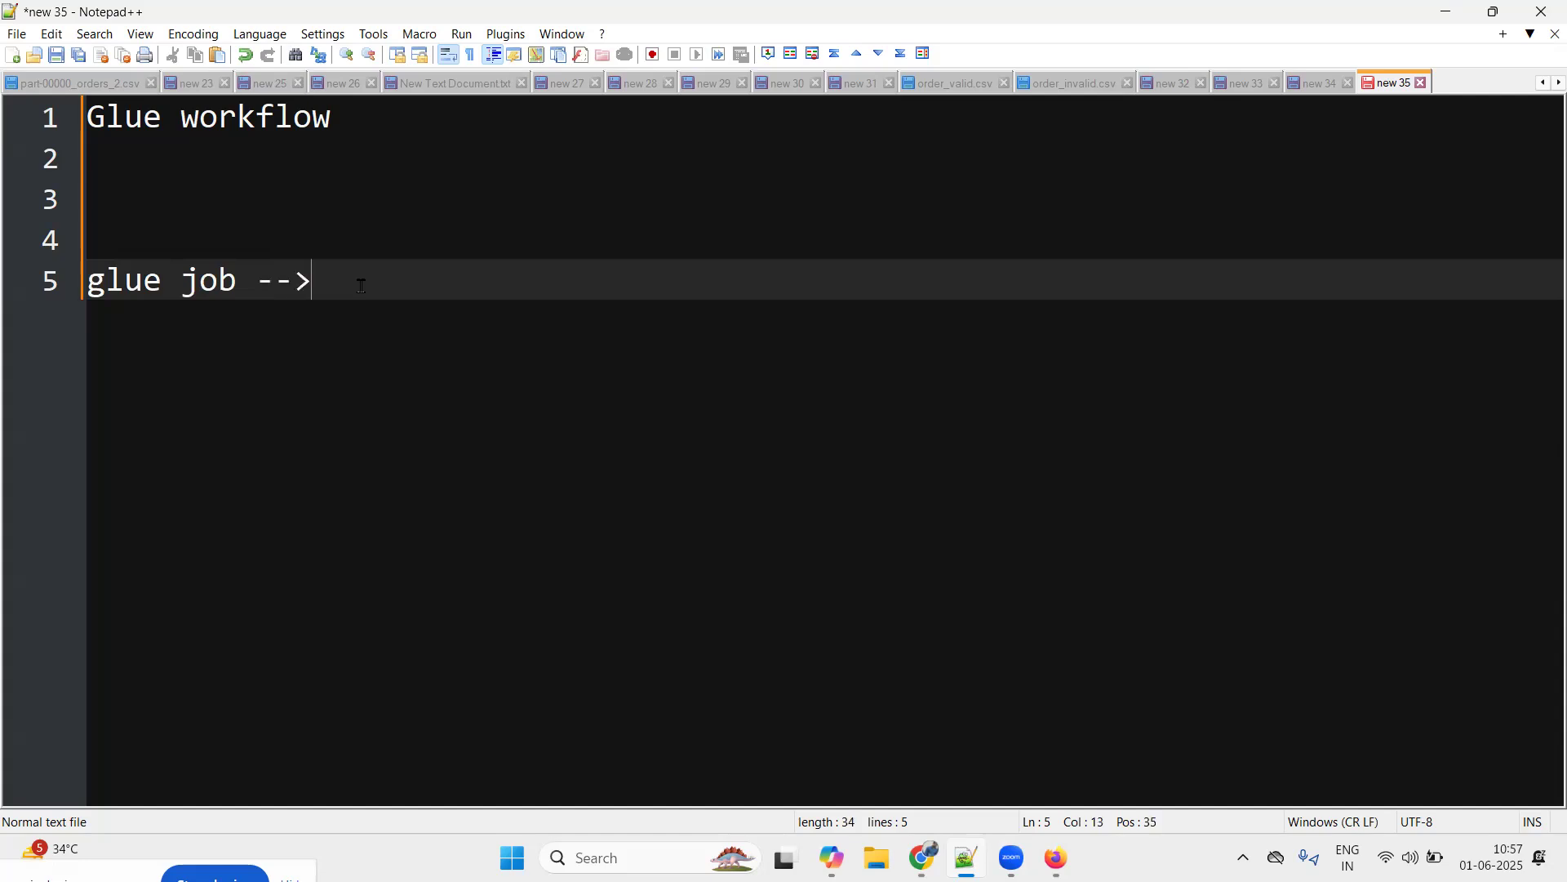
text(lambda --> s)
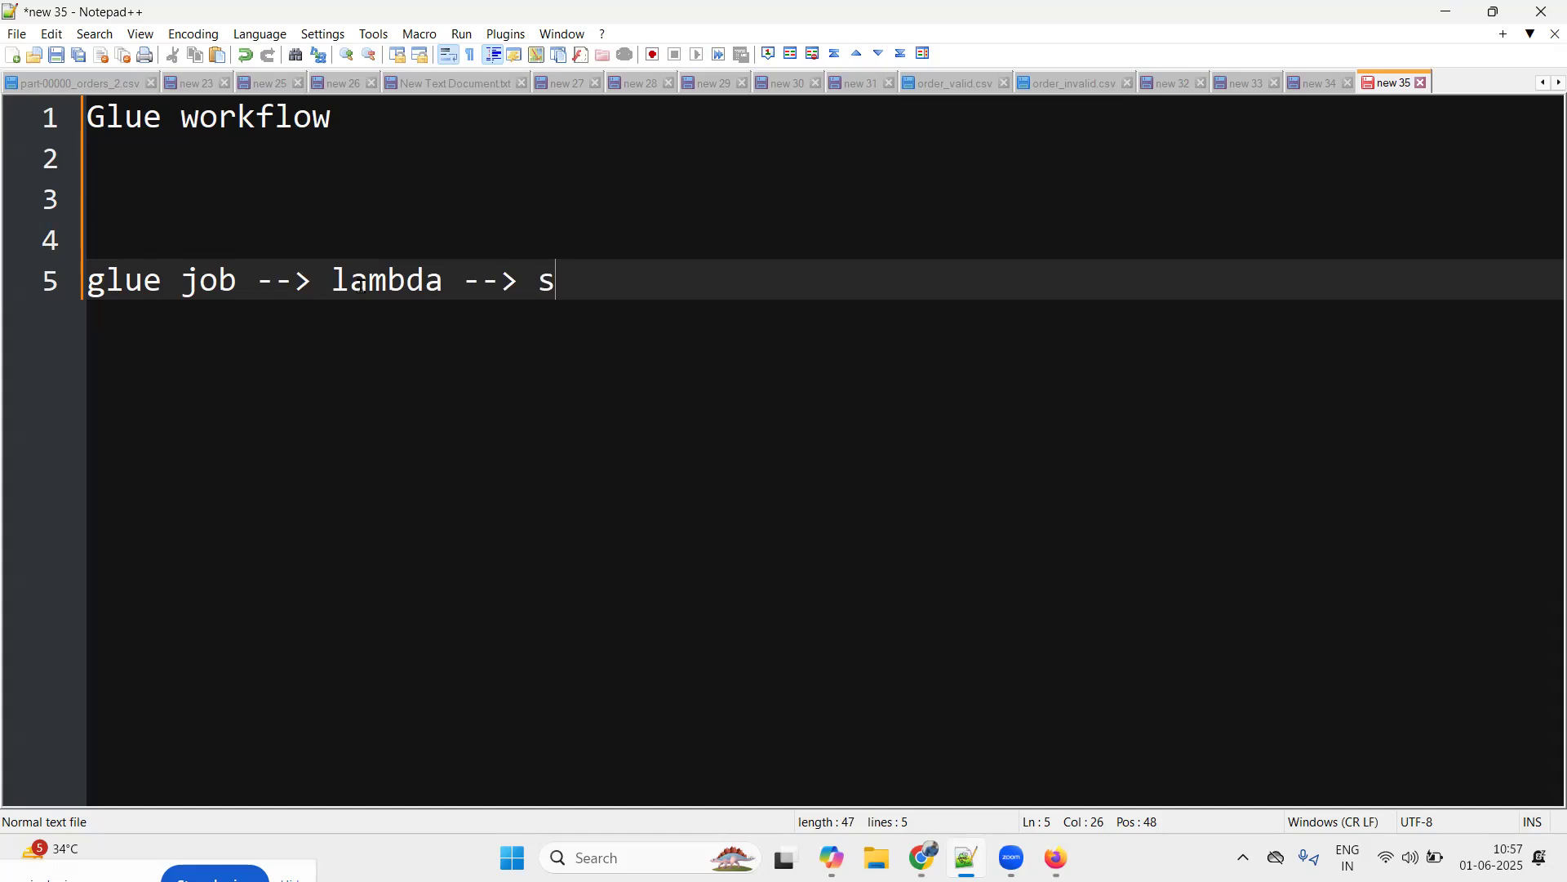
key(BackSpace)
text(python )
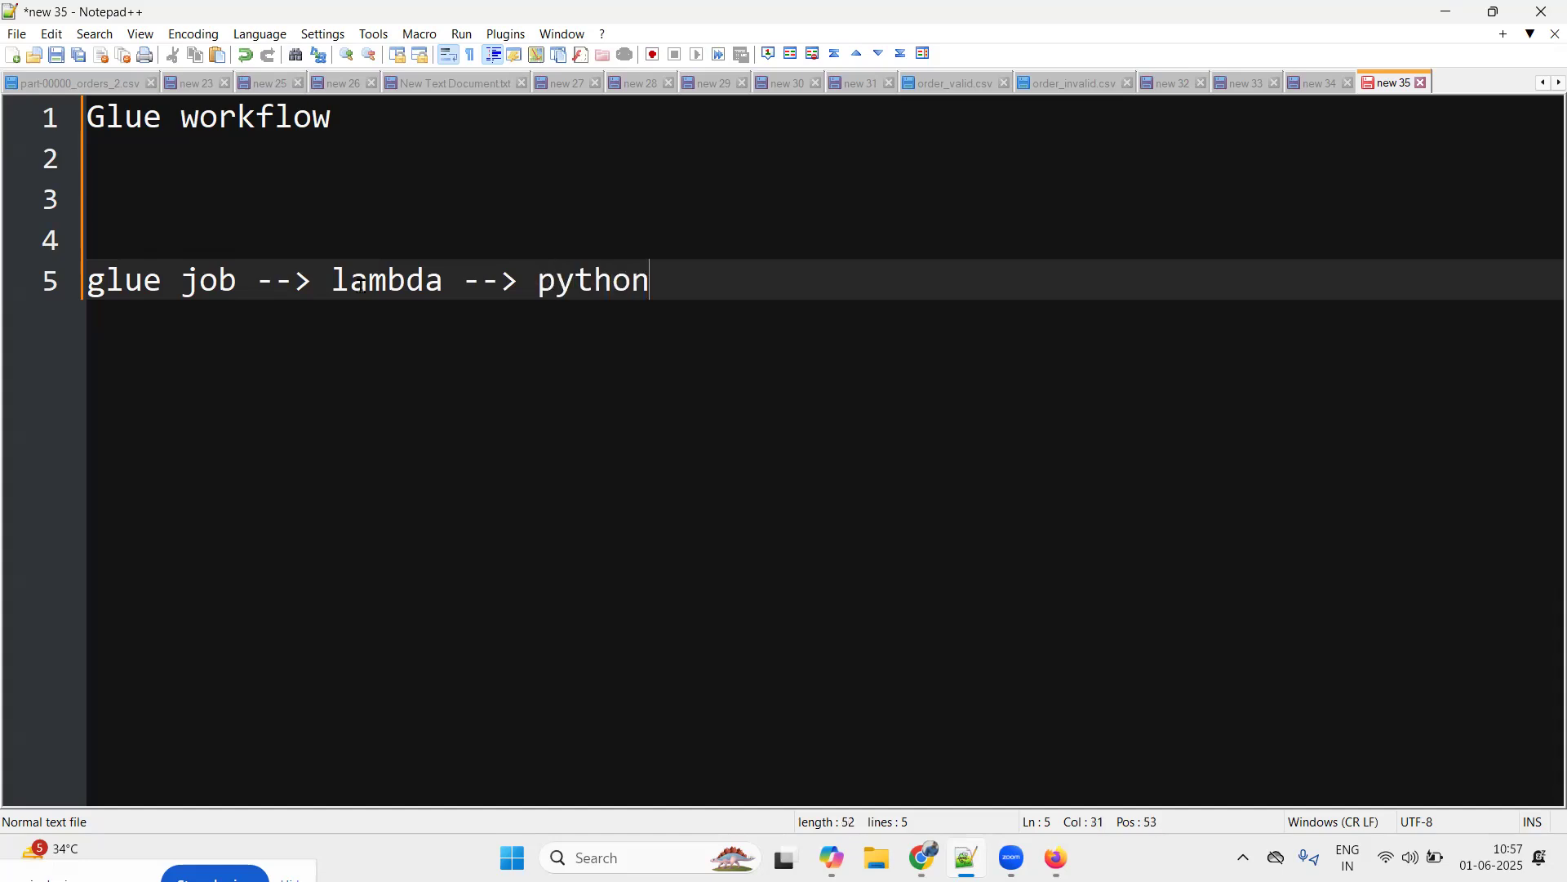
text(script)
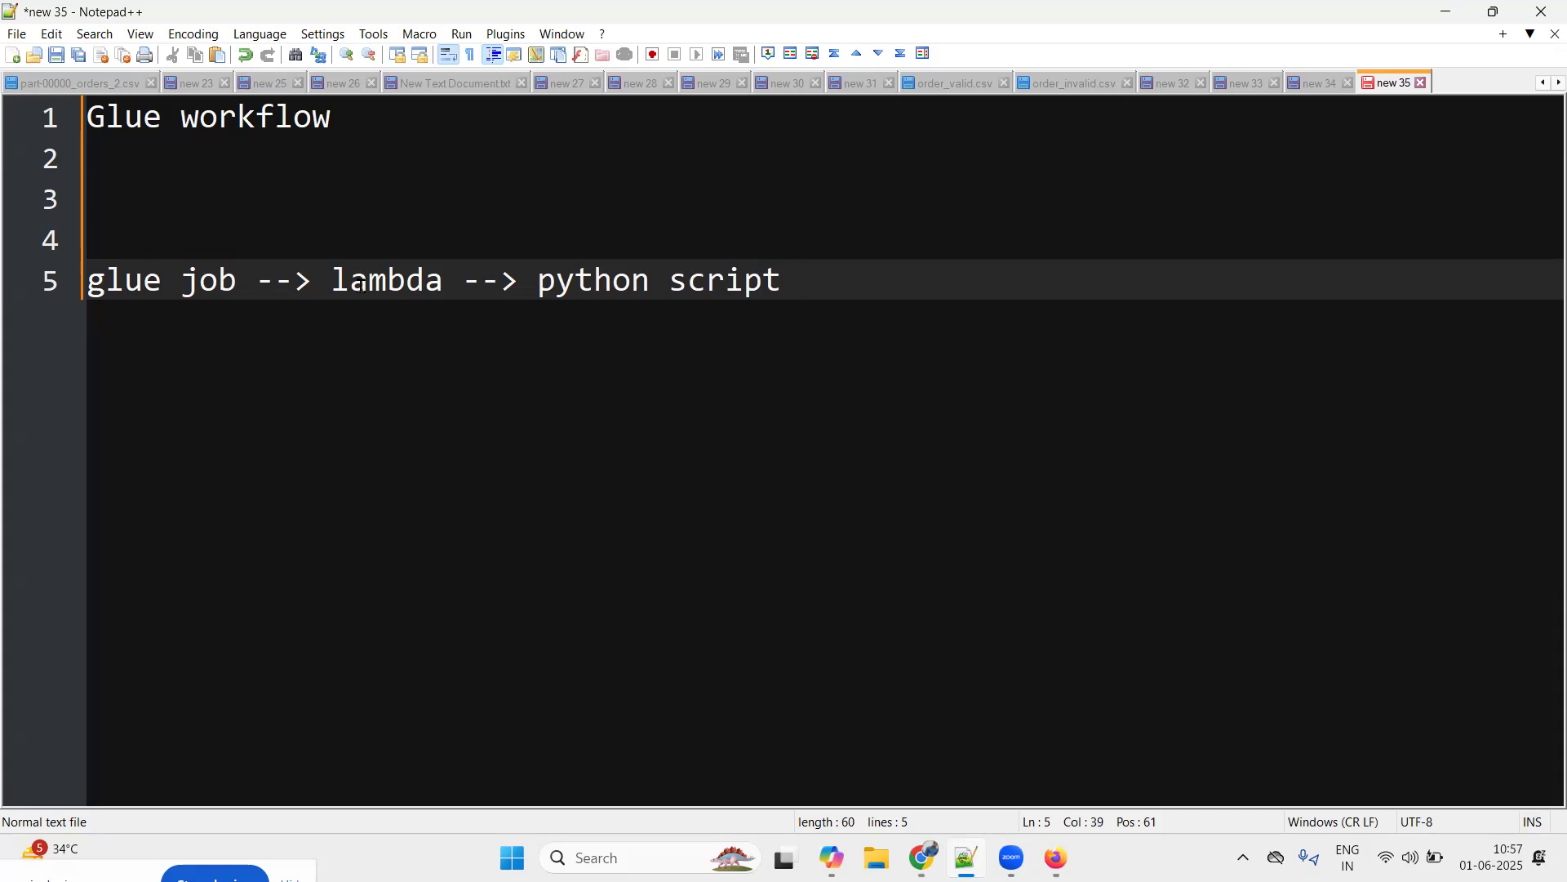
key(Home)
key(BackSpace)
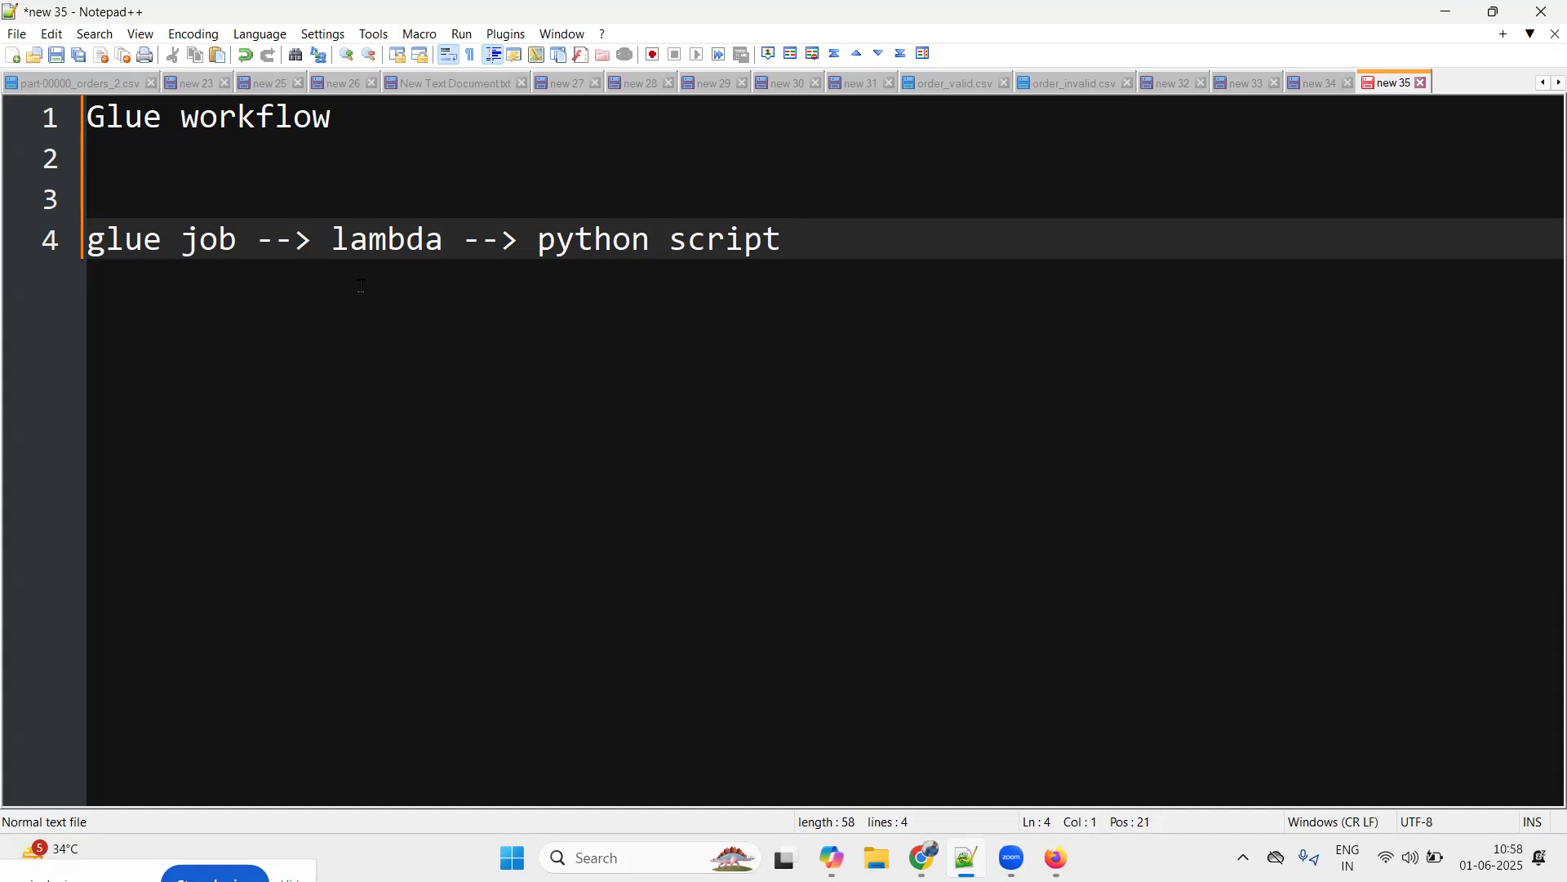
triple_click(361, 286)
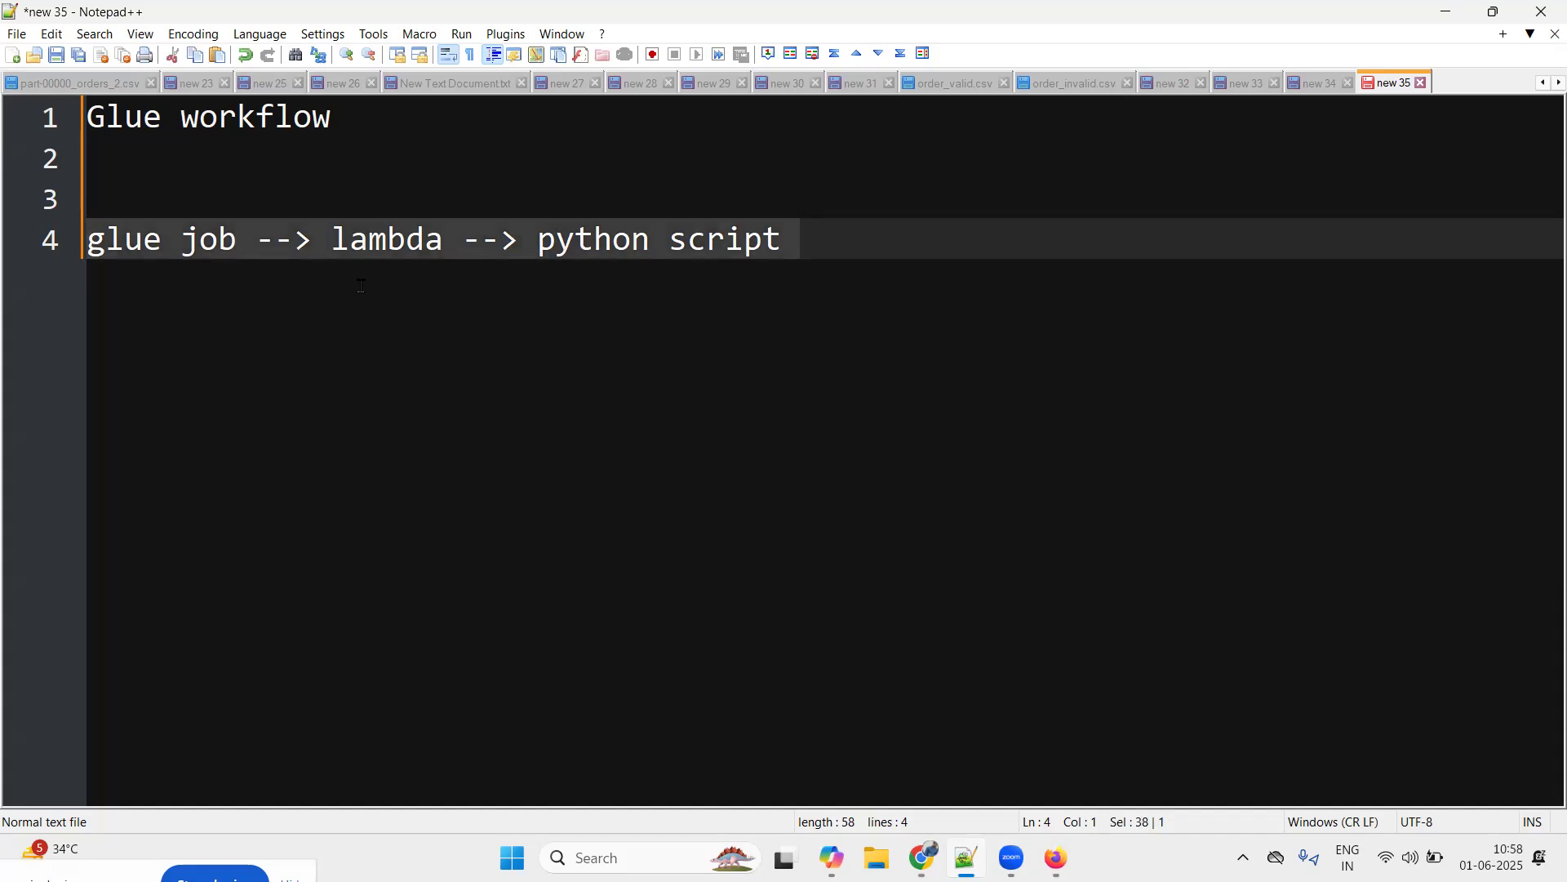
key(Delete)
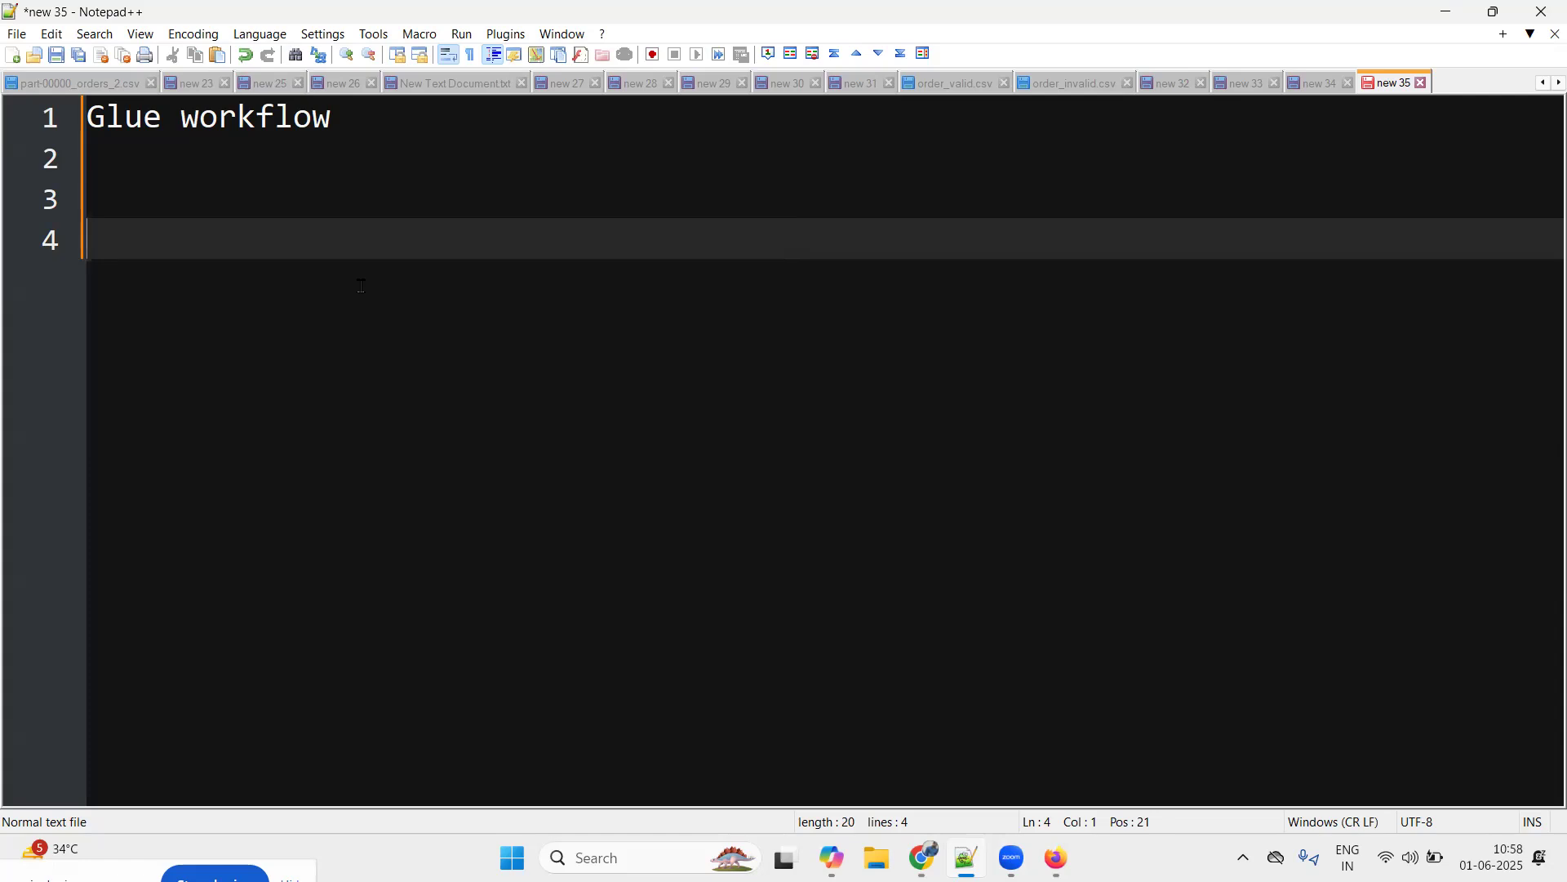
Switch to the AWS Glue Triggers page in Chrome and locate the Workflows (orchestration) entry
key(alt+Tab)
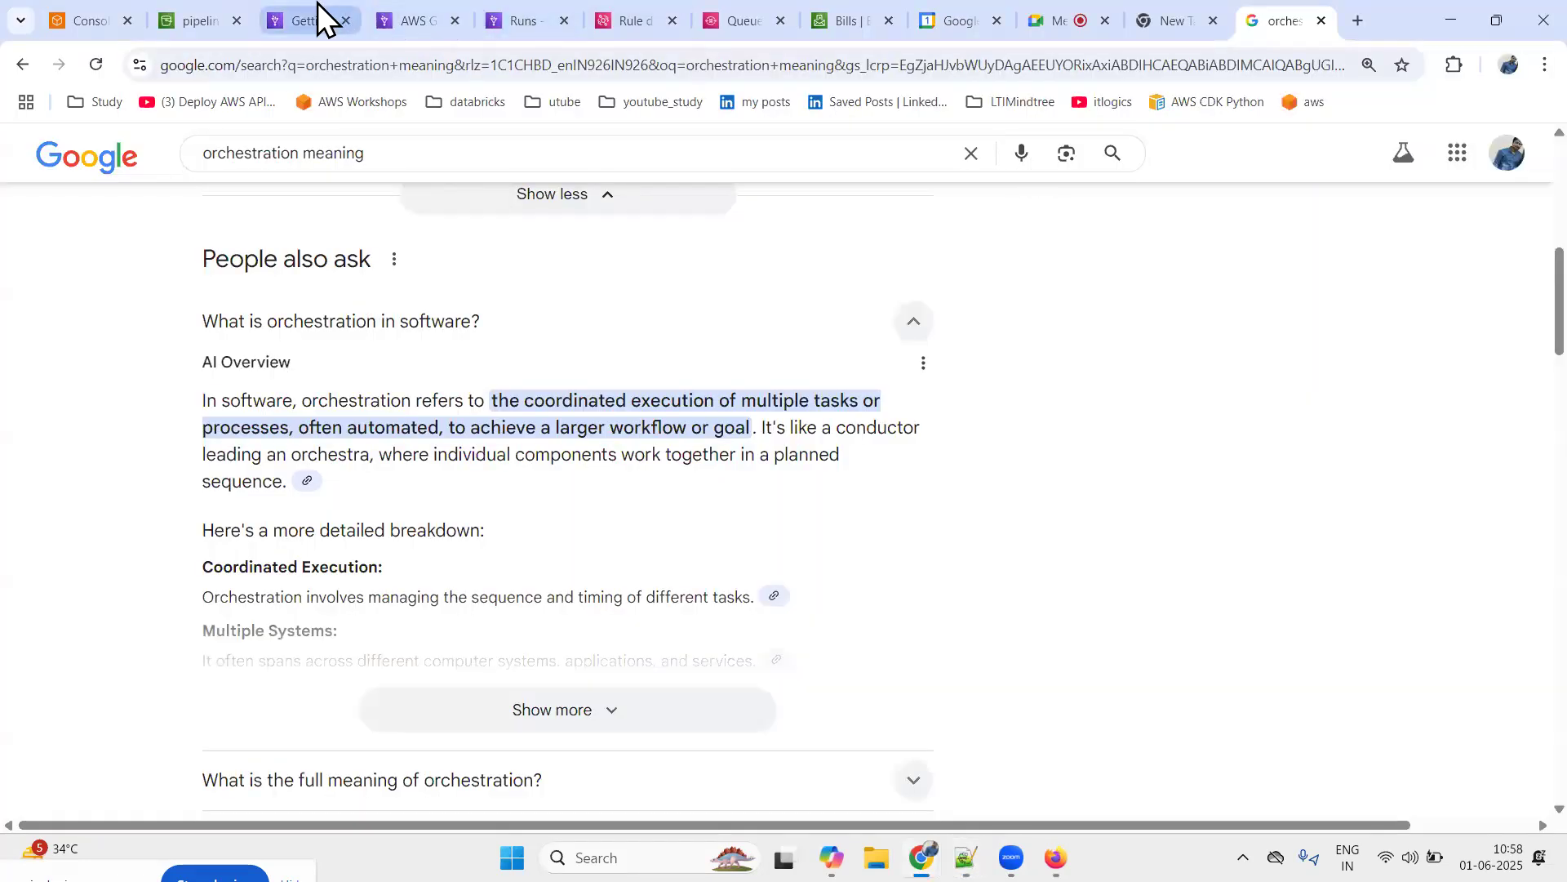
click(399, 17)
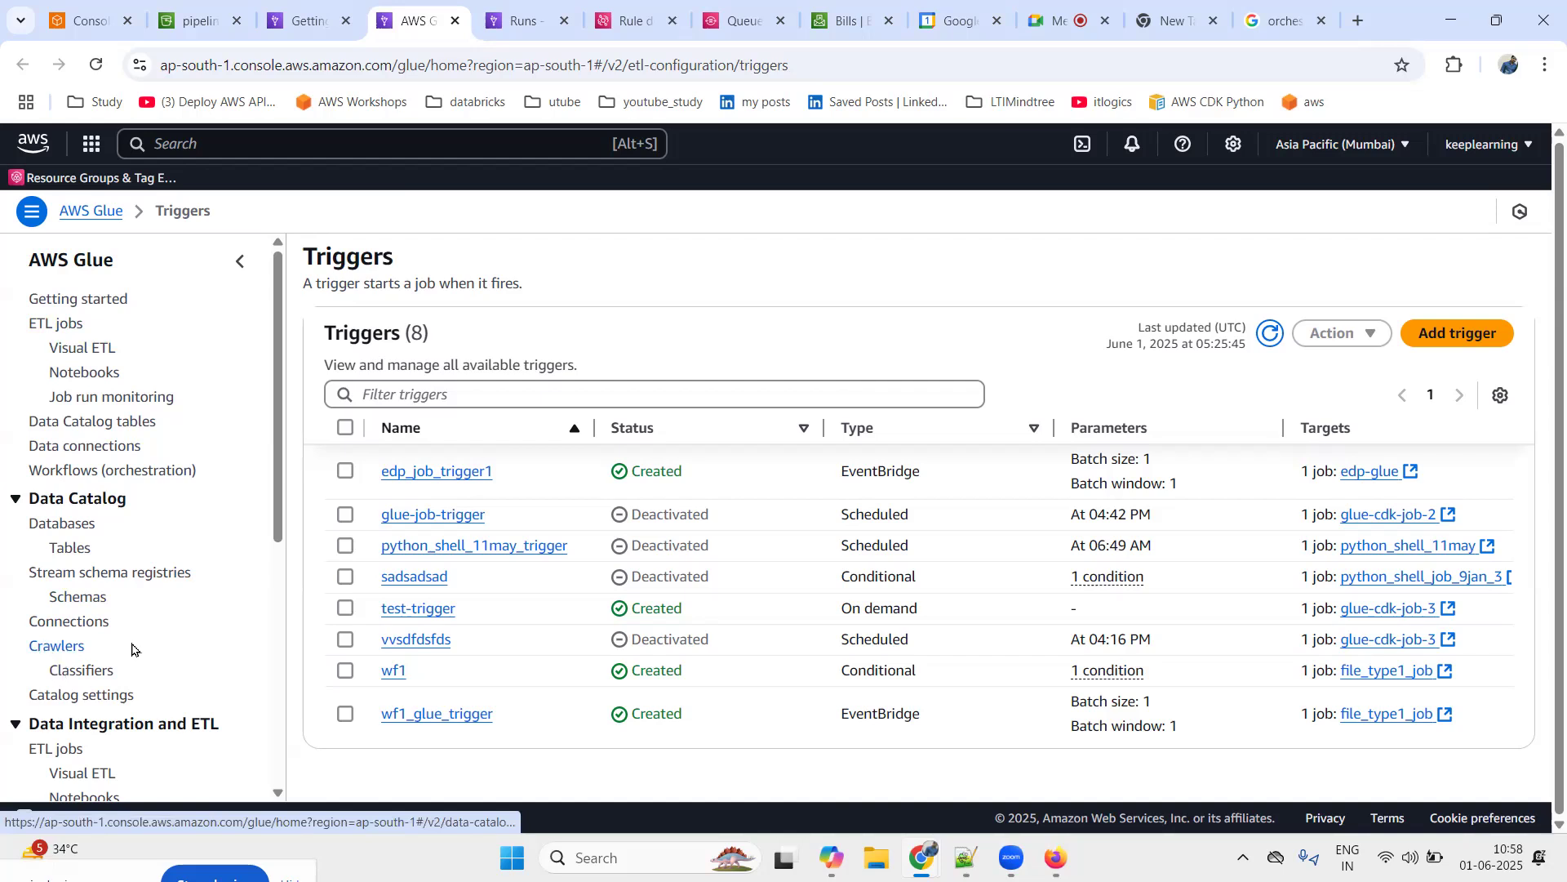
scroll(65, 547, down, 4)
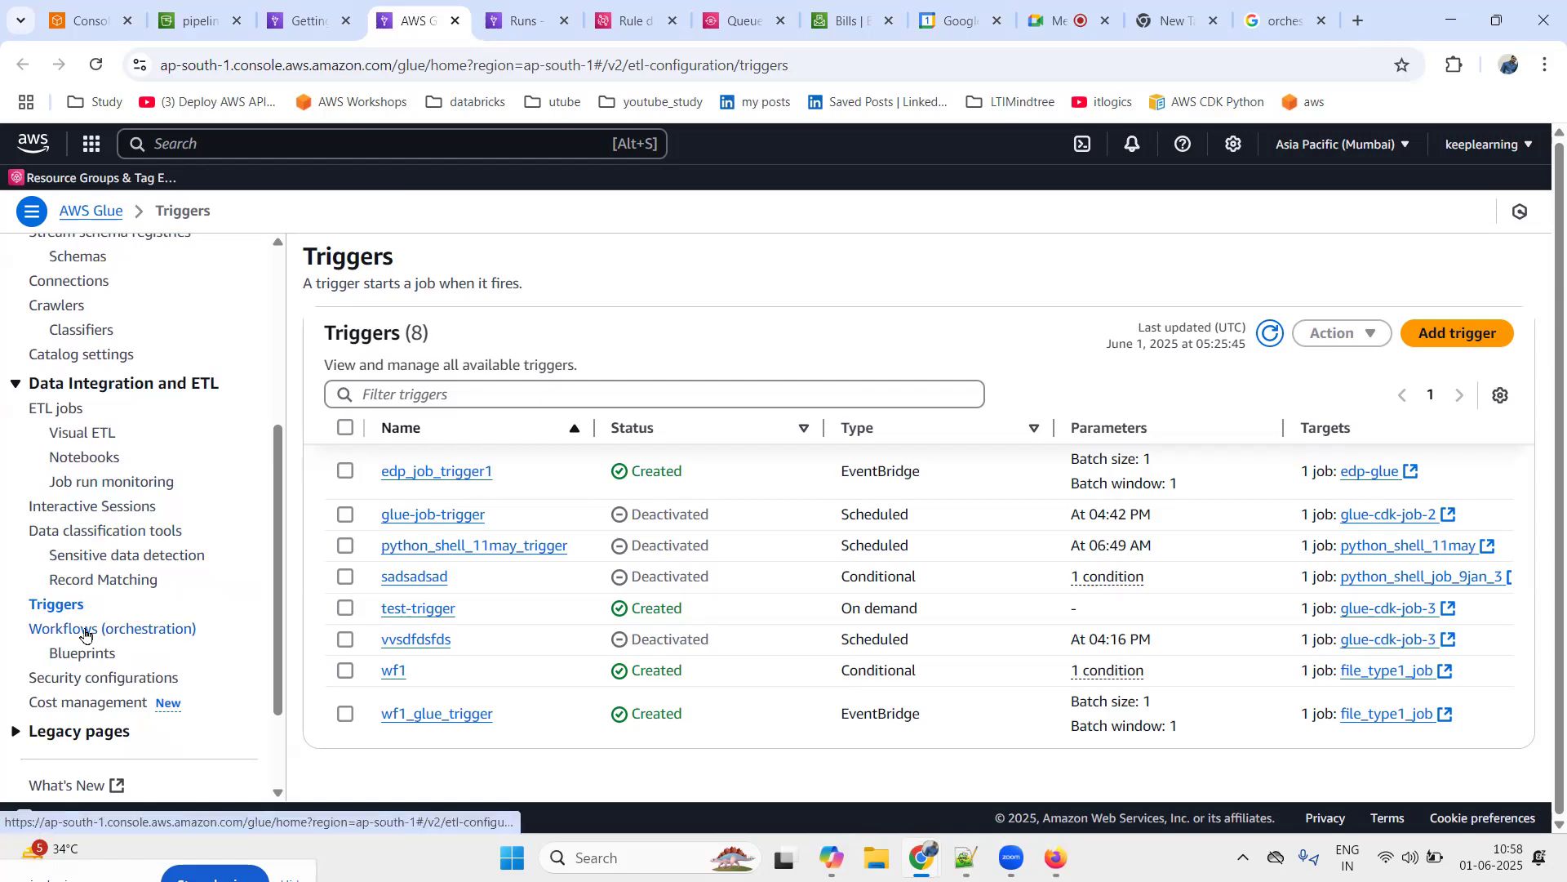
Switch to Notepad++ and write "glue1 --> glue 1 crawler 1 --> glue 2 ( s3 ) --> crawler 2" on line 3
click(967, 857)
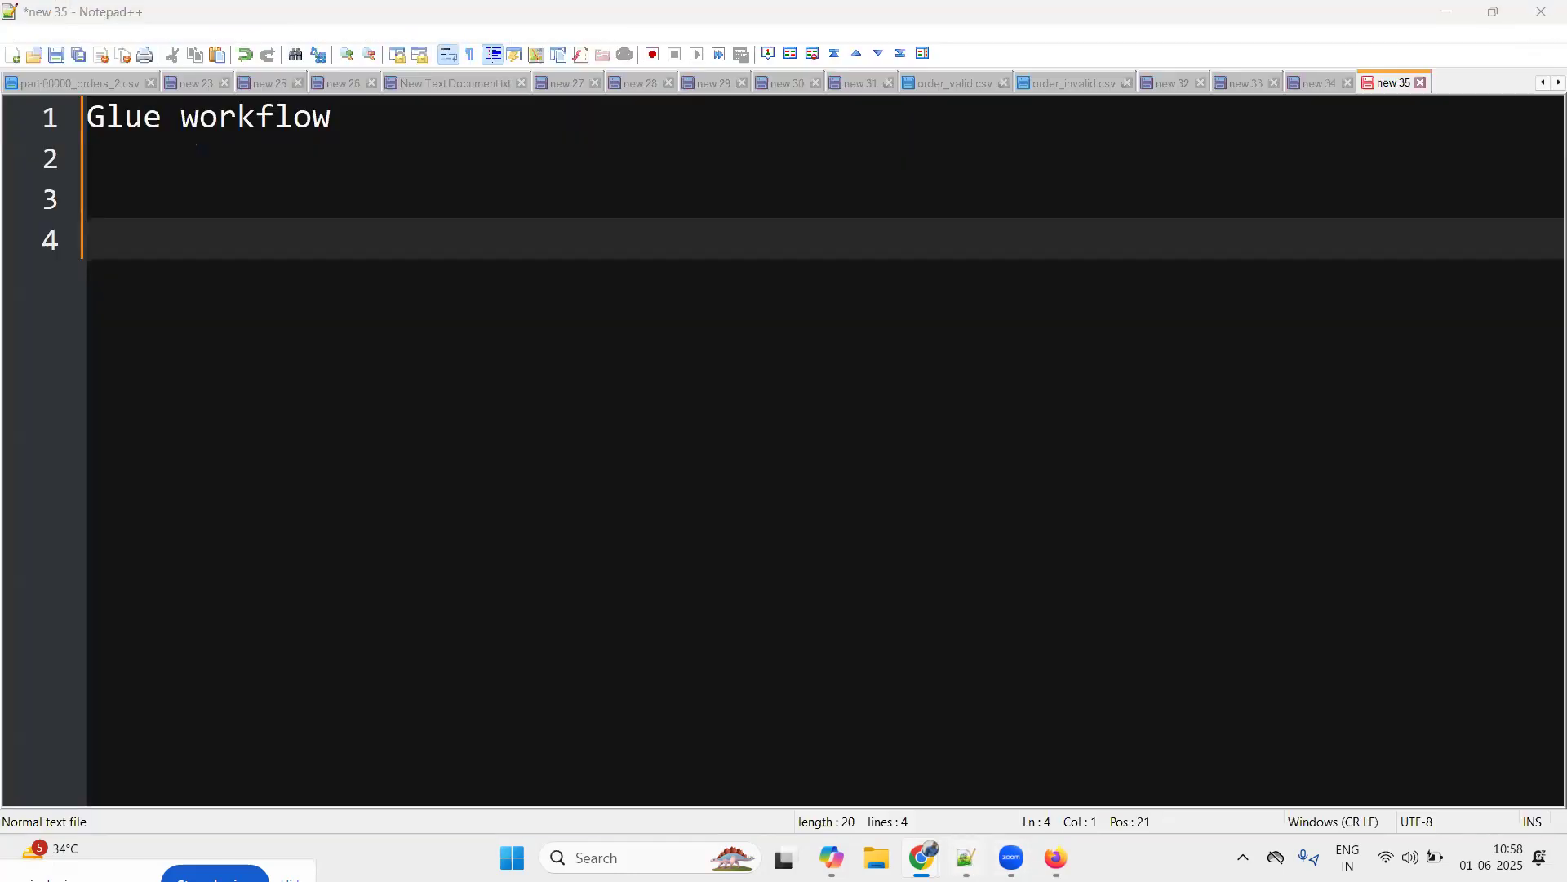
click(443, 214)
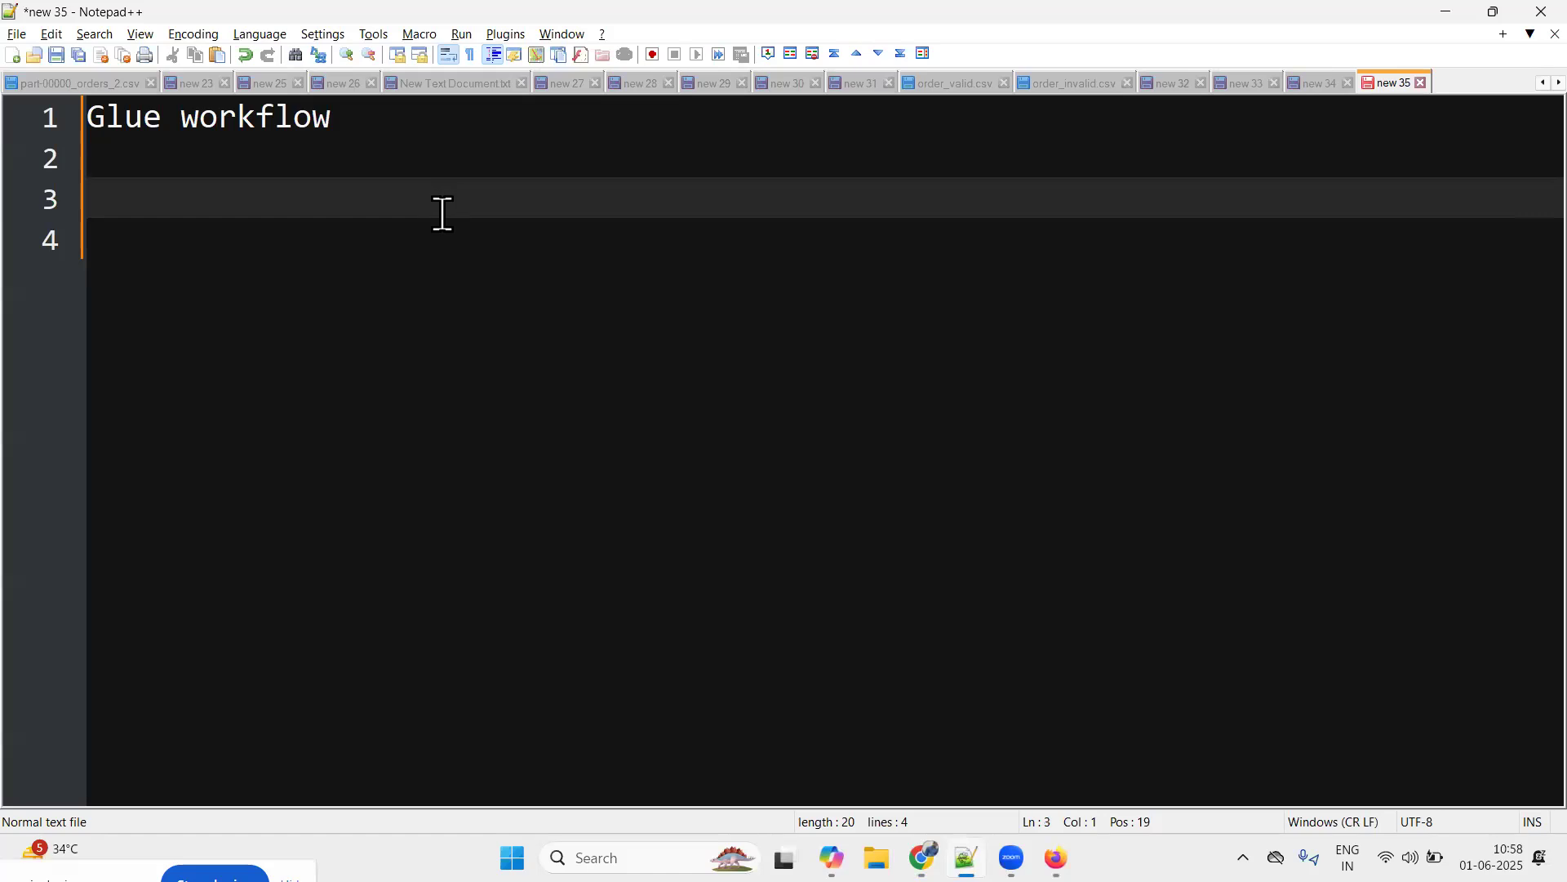
text(glue1 --)
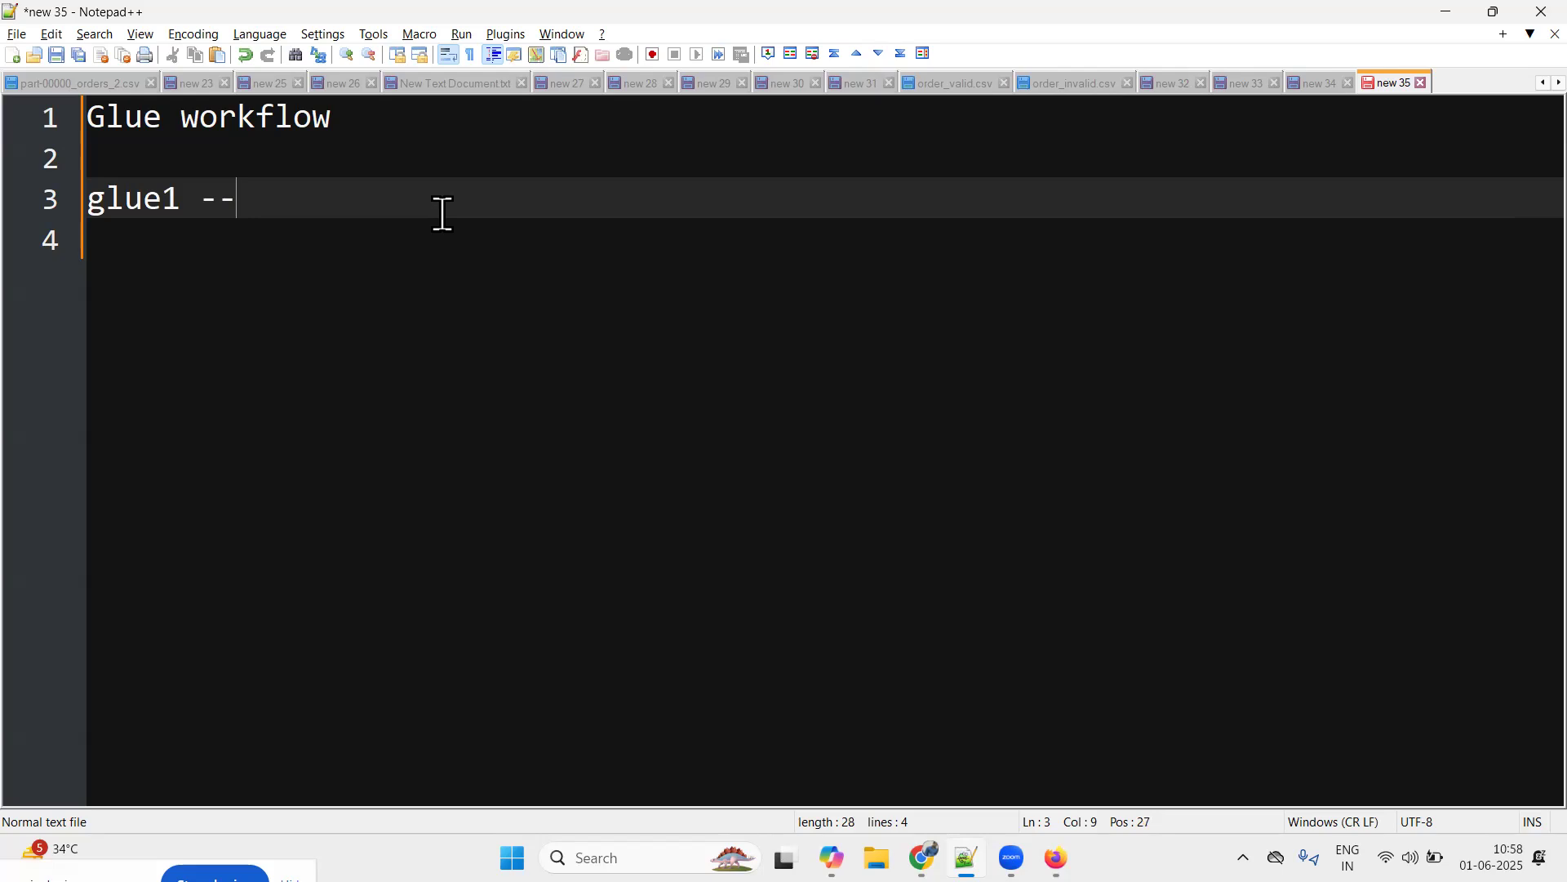
text(> glue)
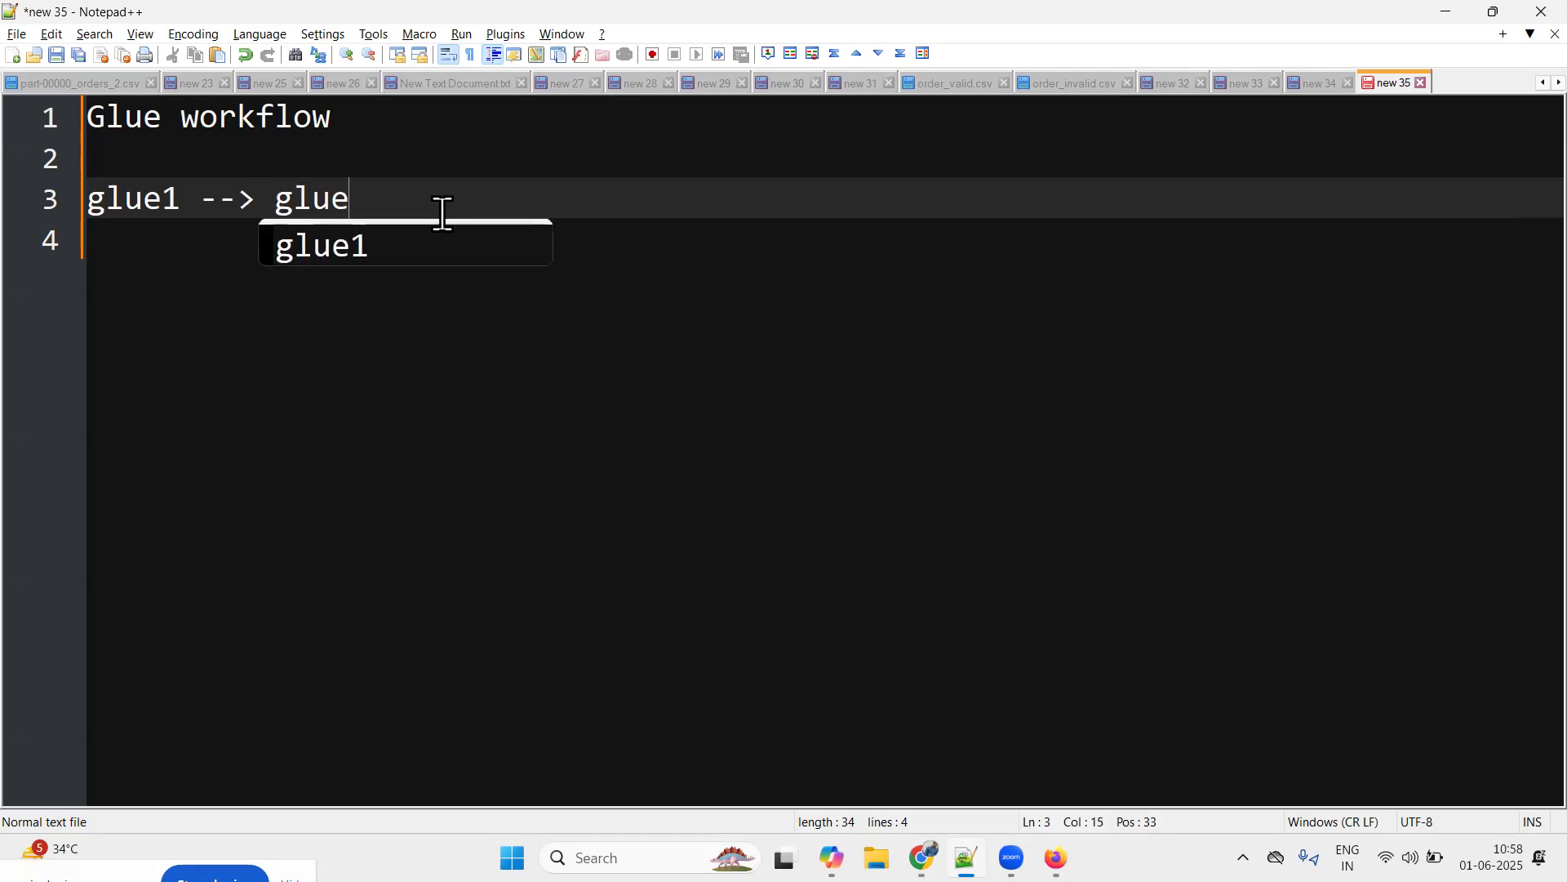
text( 1 crawler 1 )
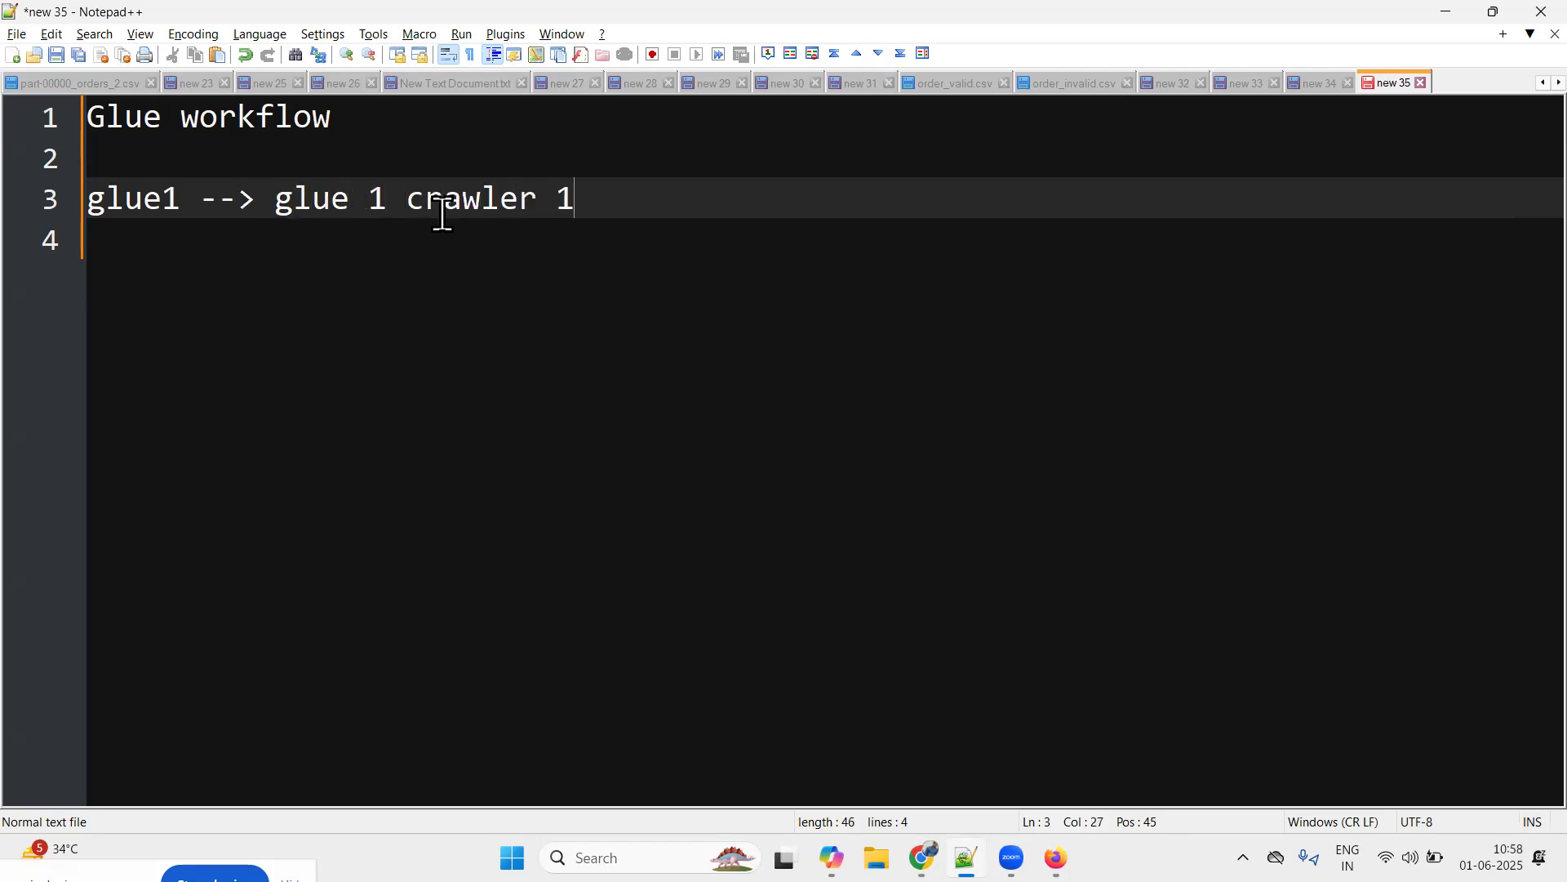
text(-->)
text(glue 2 )
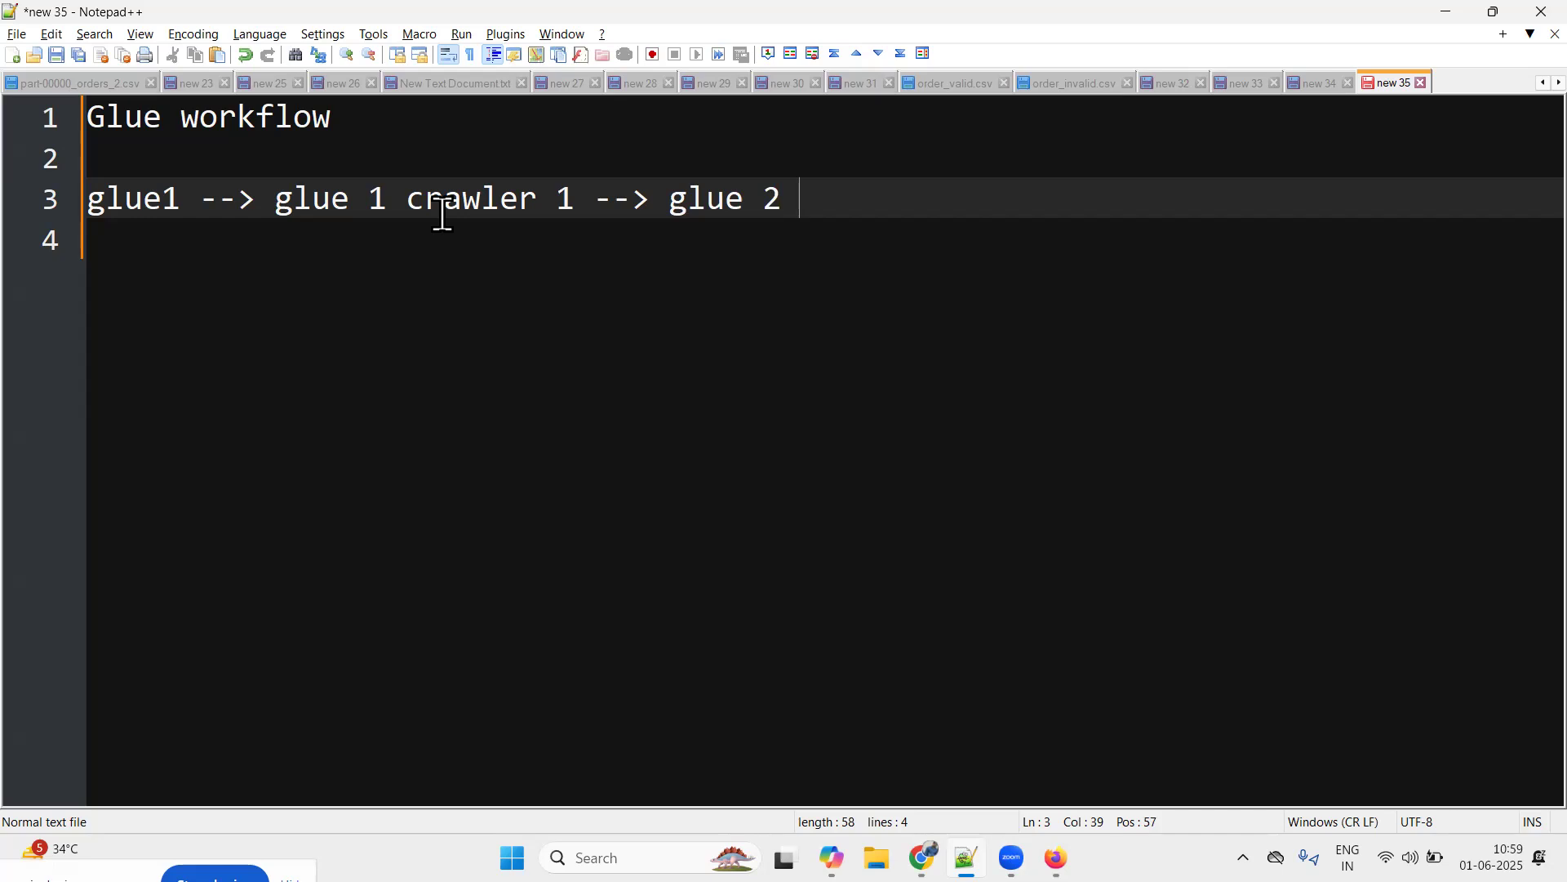
text(( s3 ) --> crawler 2)
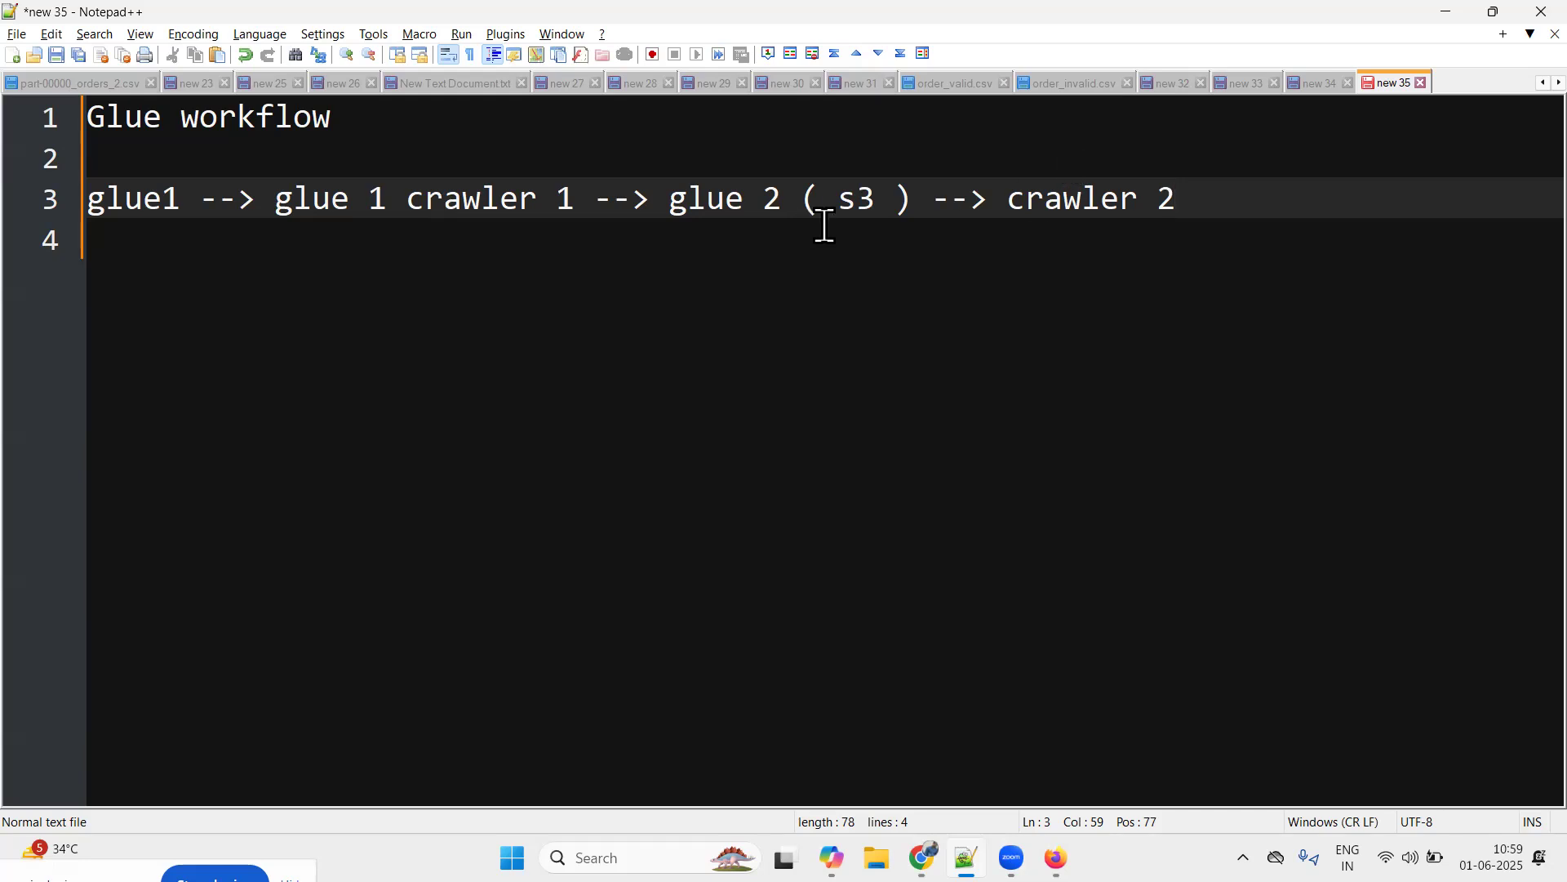
Copy "( s3 )" from behind "glue 2" and paste it after "glue1" on line 3
drag(912, 199, 800, 202)
key(ctrl+c)
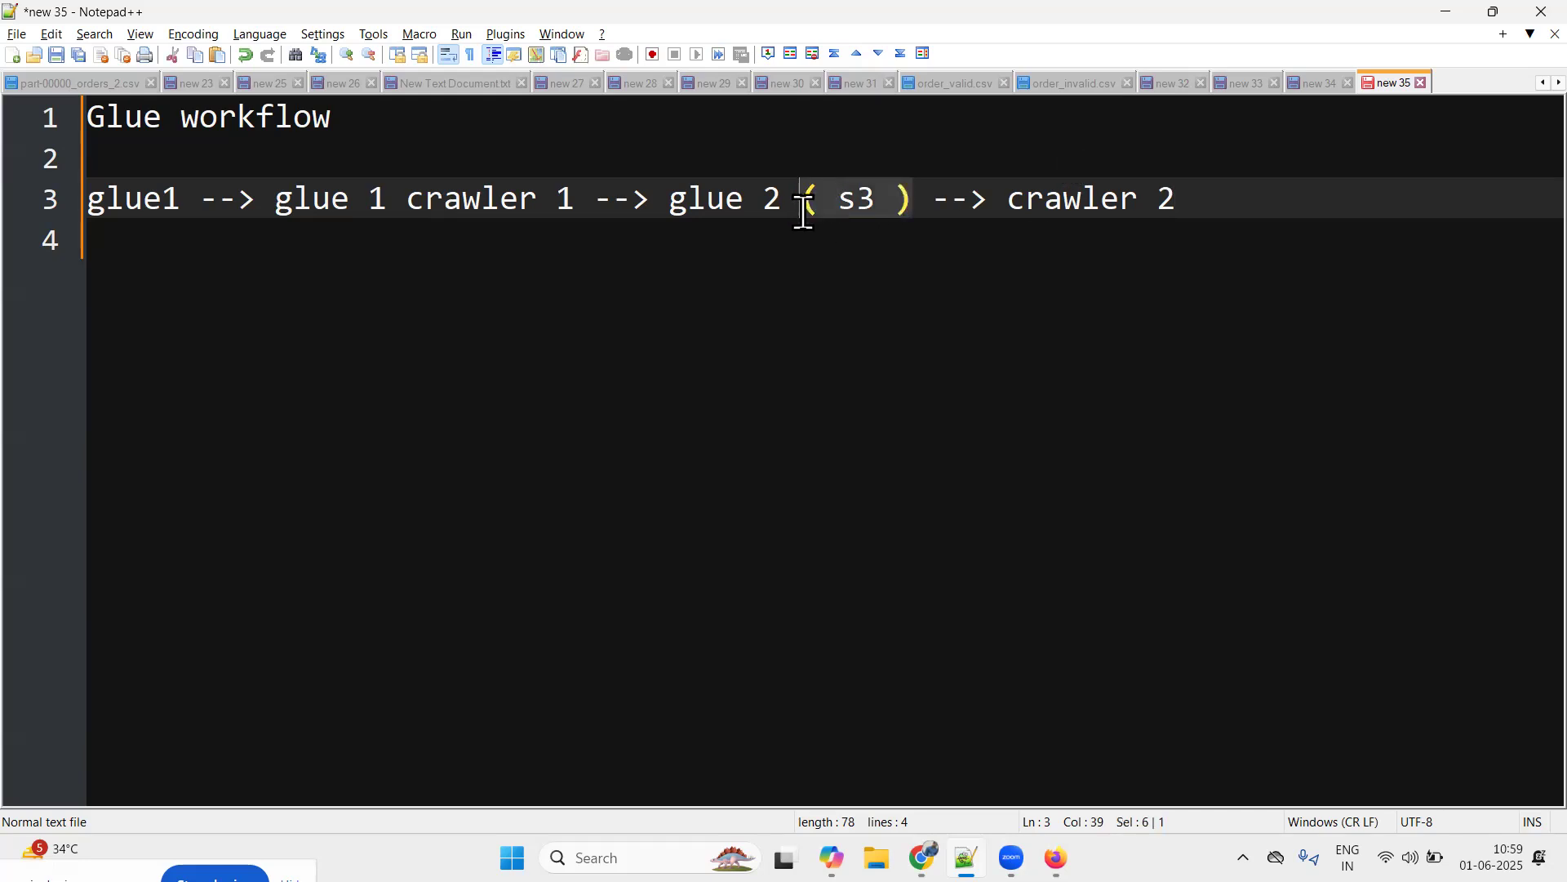
click(180, 206)
key(ctrl+v)
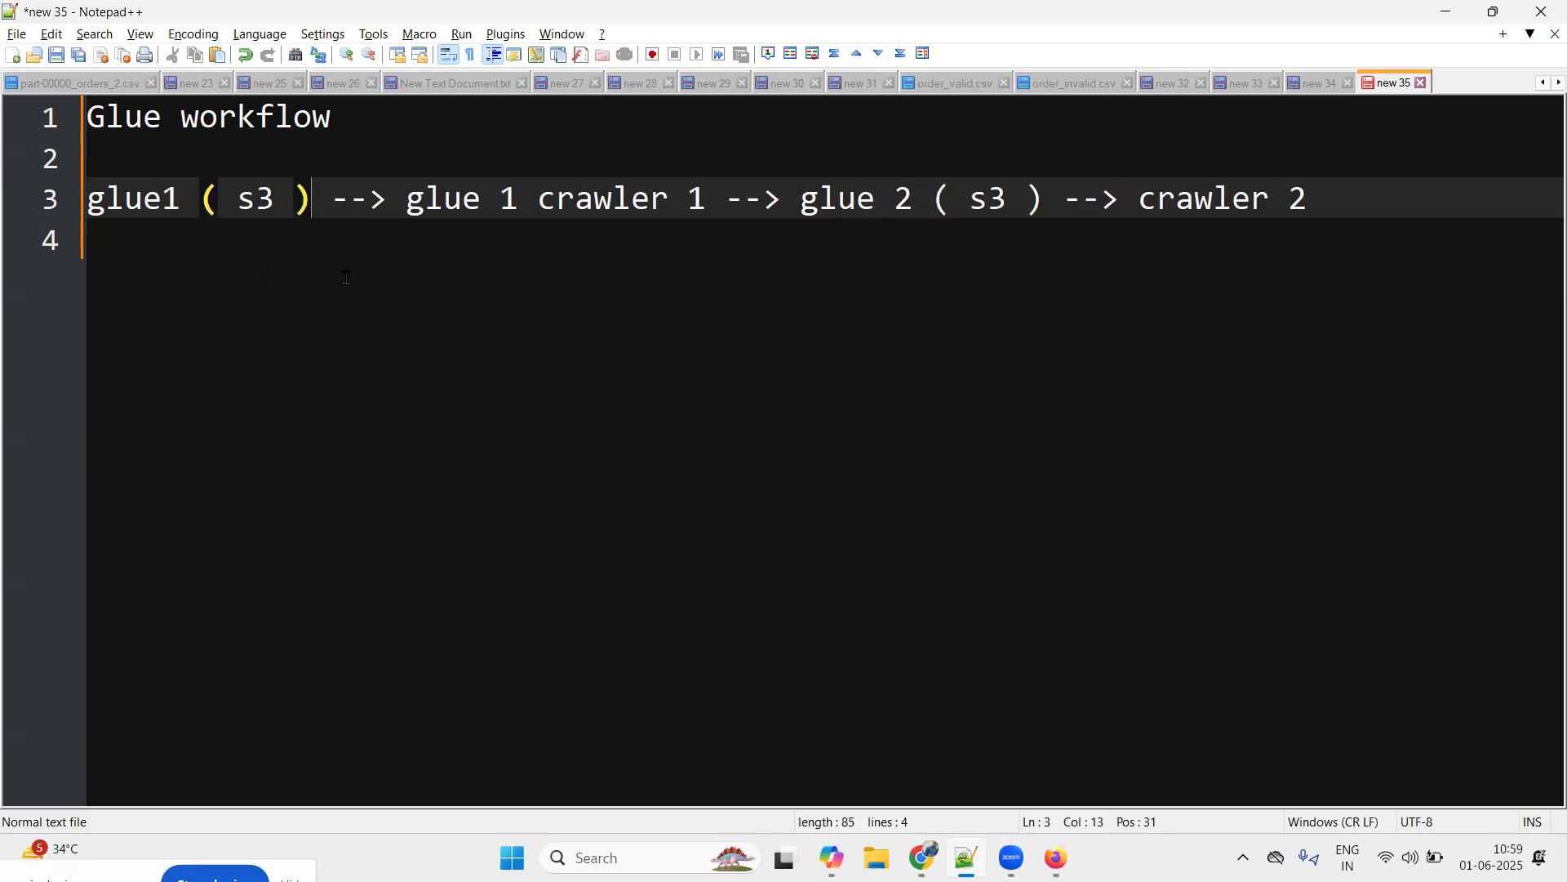
click(238, 279)
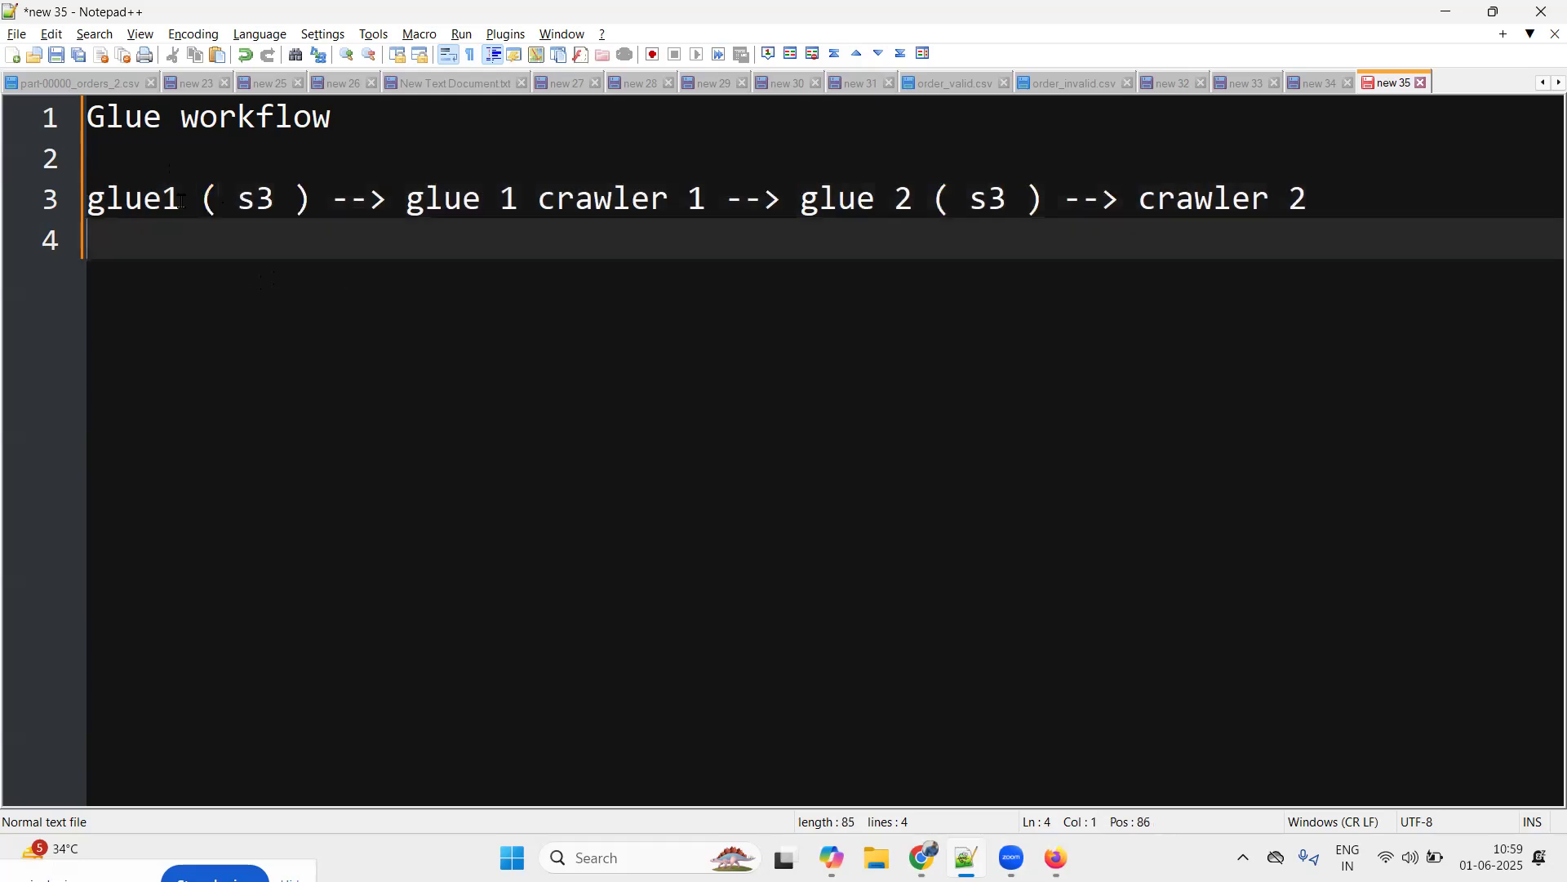
Walk through the sequence on line 3, highlighting "glue1", "s3", the first crawler stage, and the final glue and crawler stages
double_click(130, 201)
drag(235, 204, 276, 205)
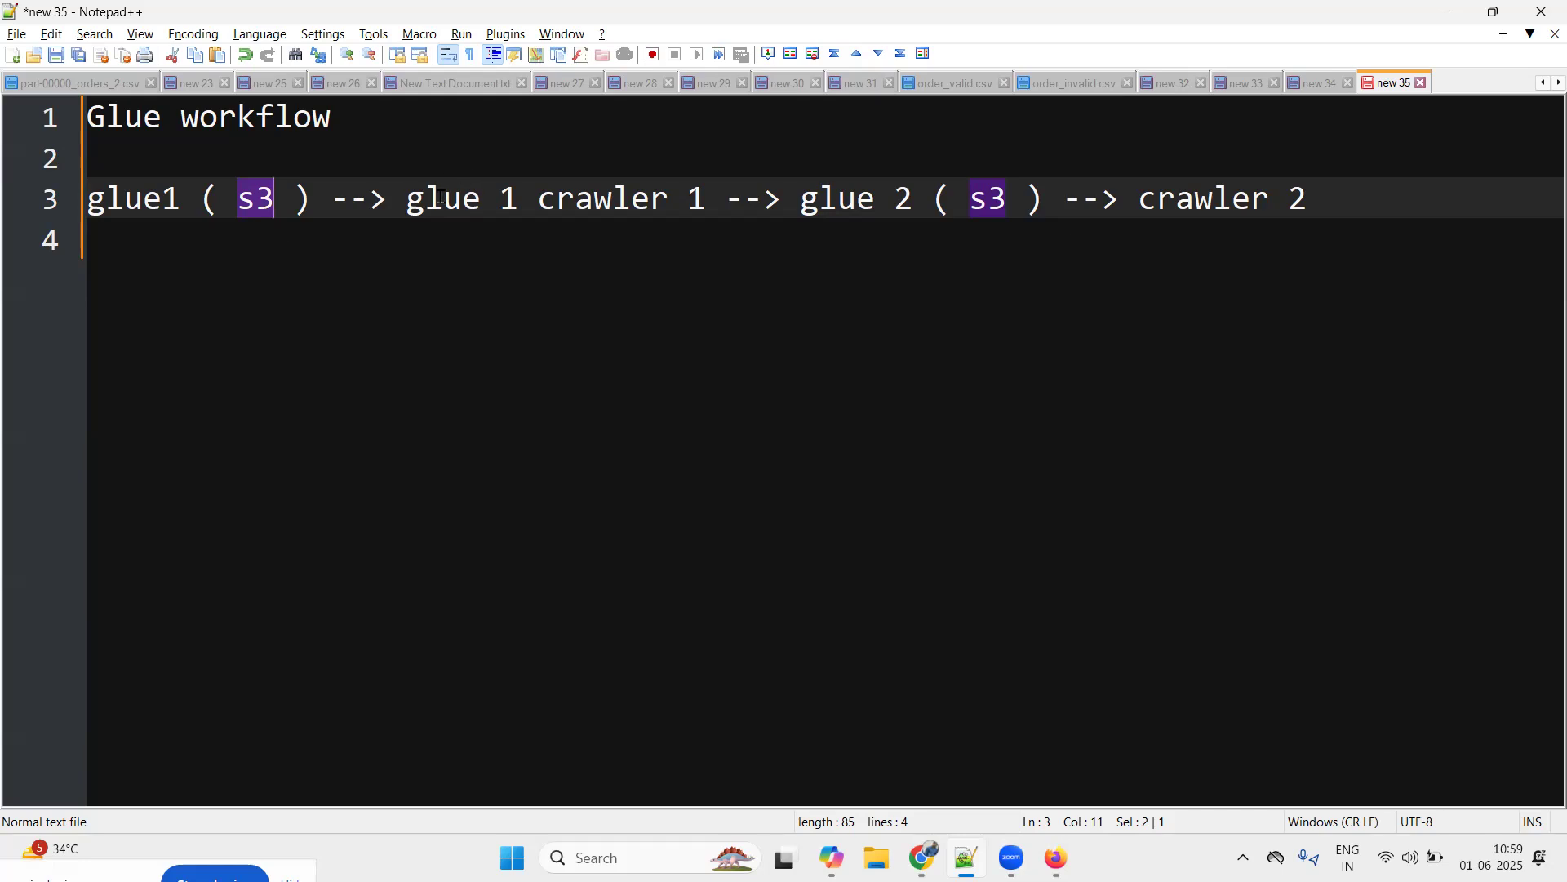
drag(443, 198, 689, 198)
drag(818, 198, 1271, 198)
Add three empty lines below the glue and crawler sequence
click(1388, 198)
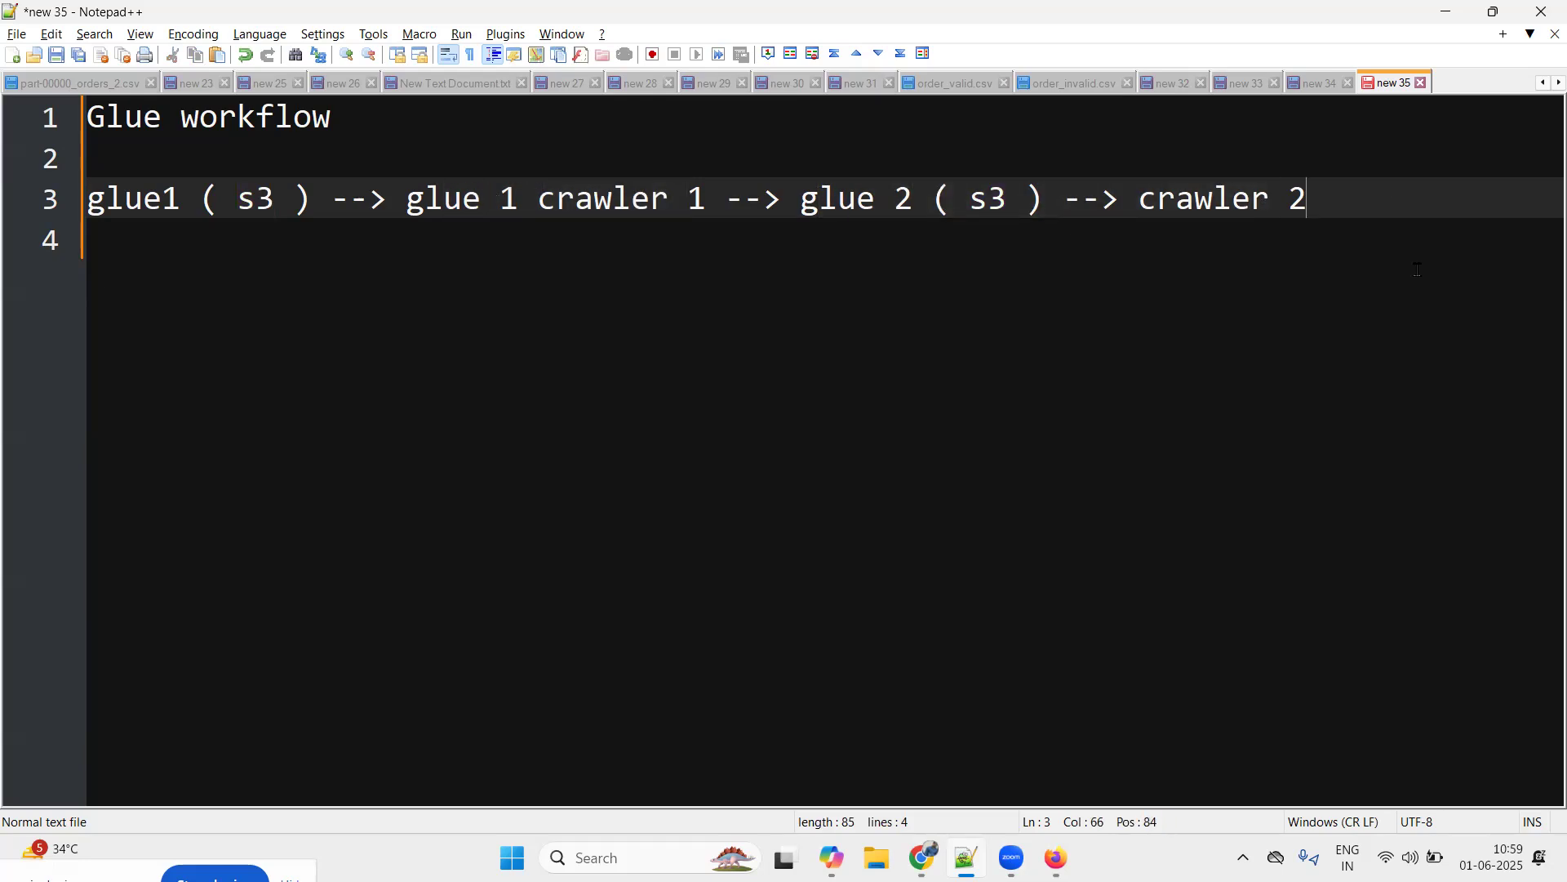
key(Return)
key(Return)
key(Return)
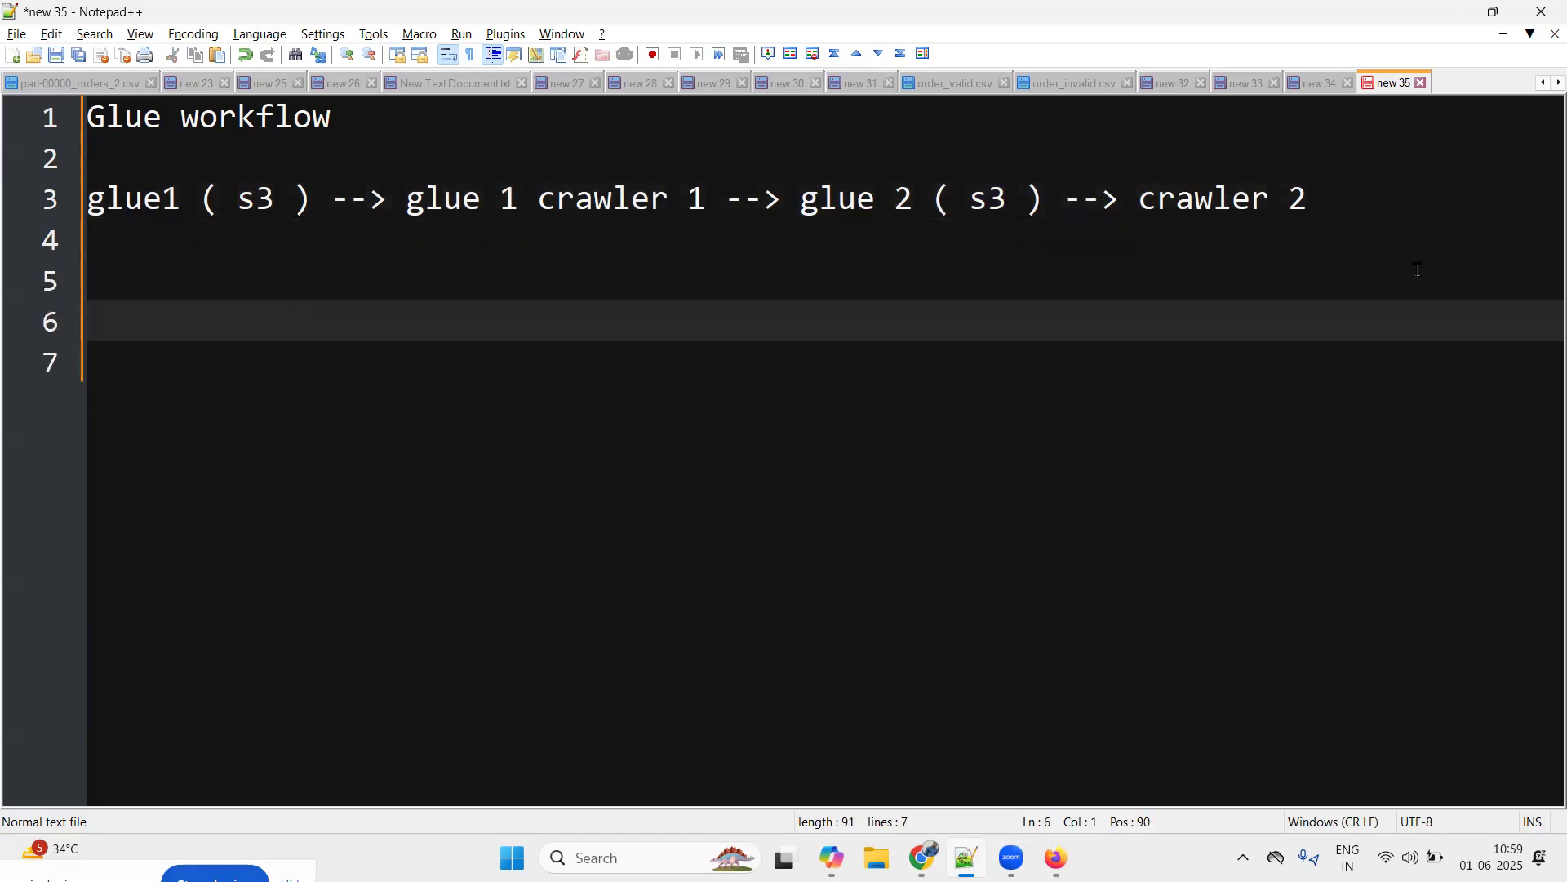
Write the example "lambda --> glue --> emr job" on line 6 and delete it
text(lambda --)
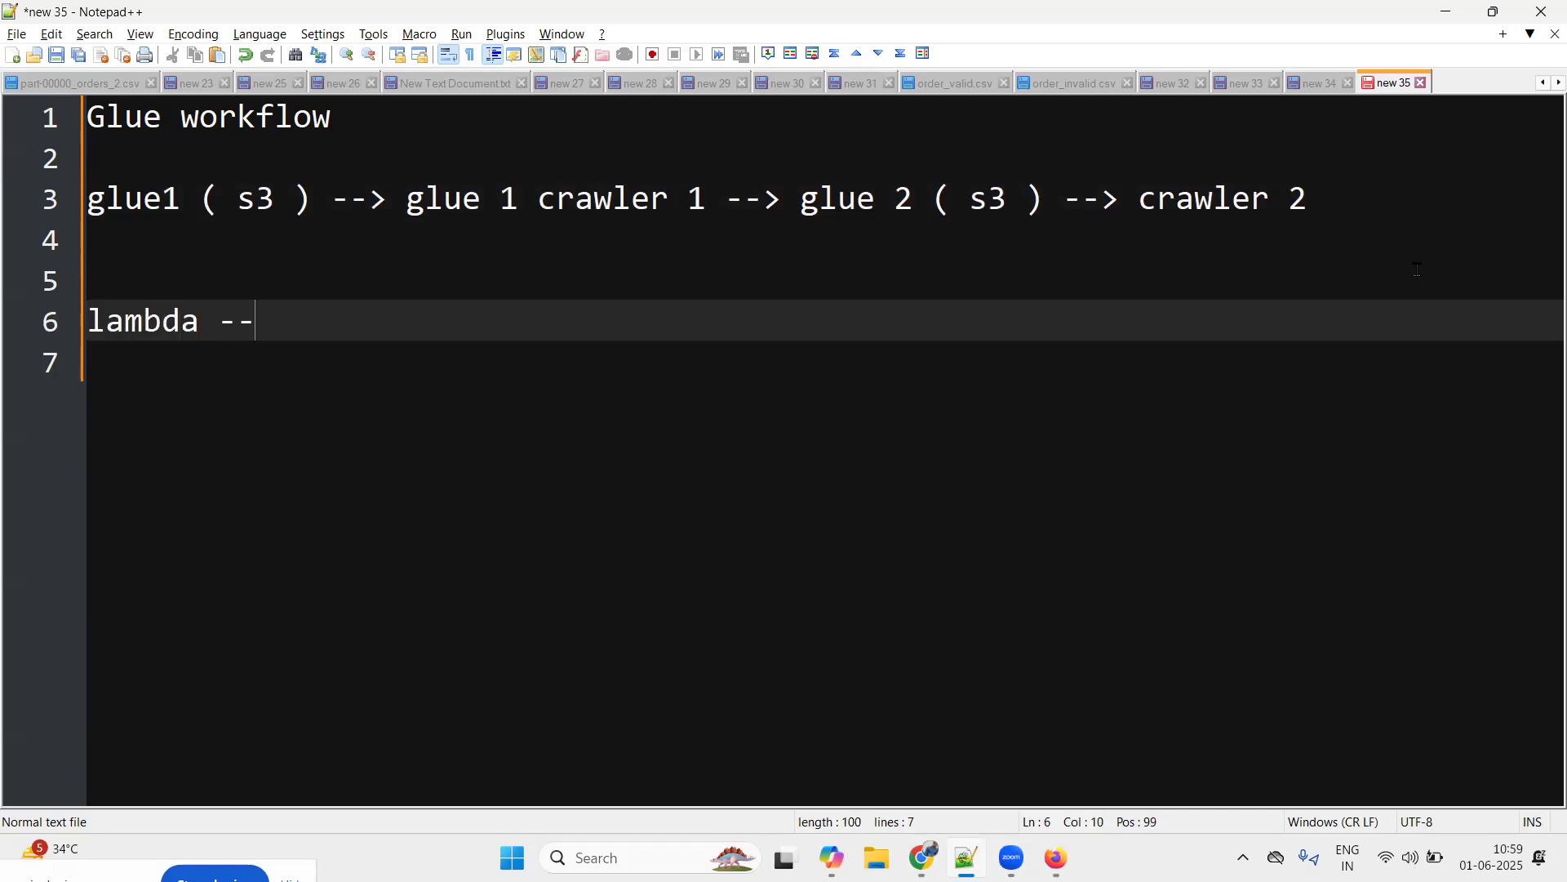
text(> glue --> emr jo)
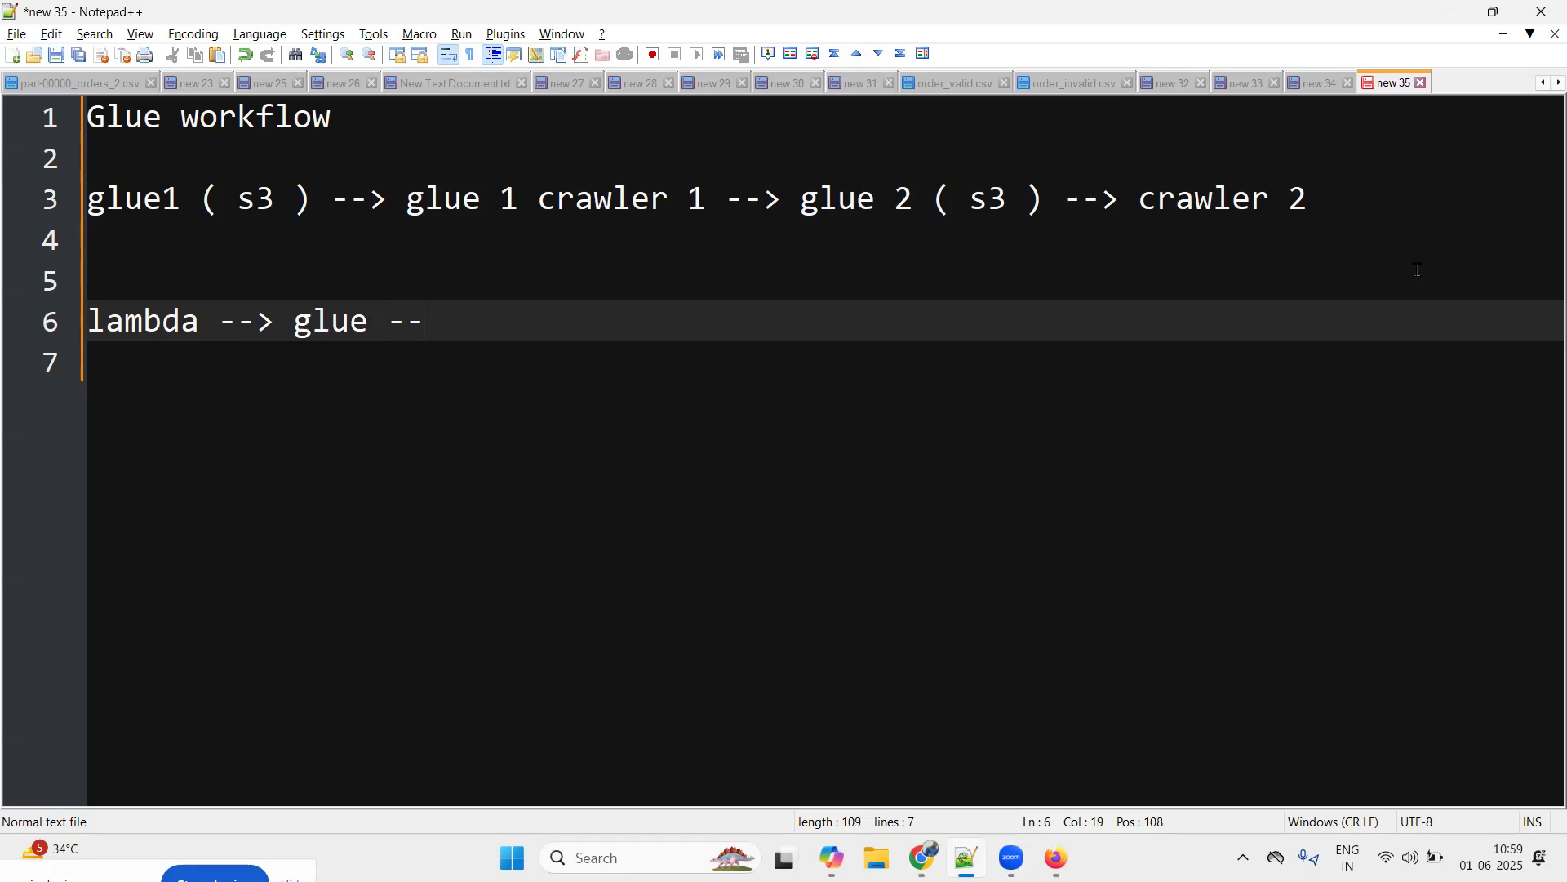
text(b)
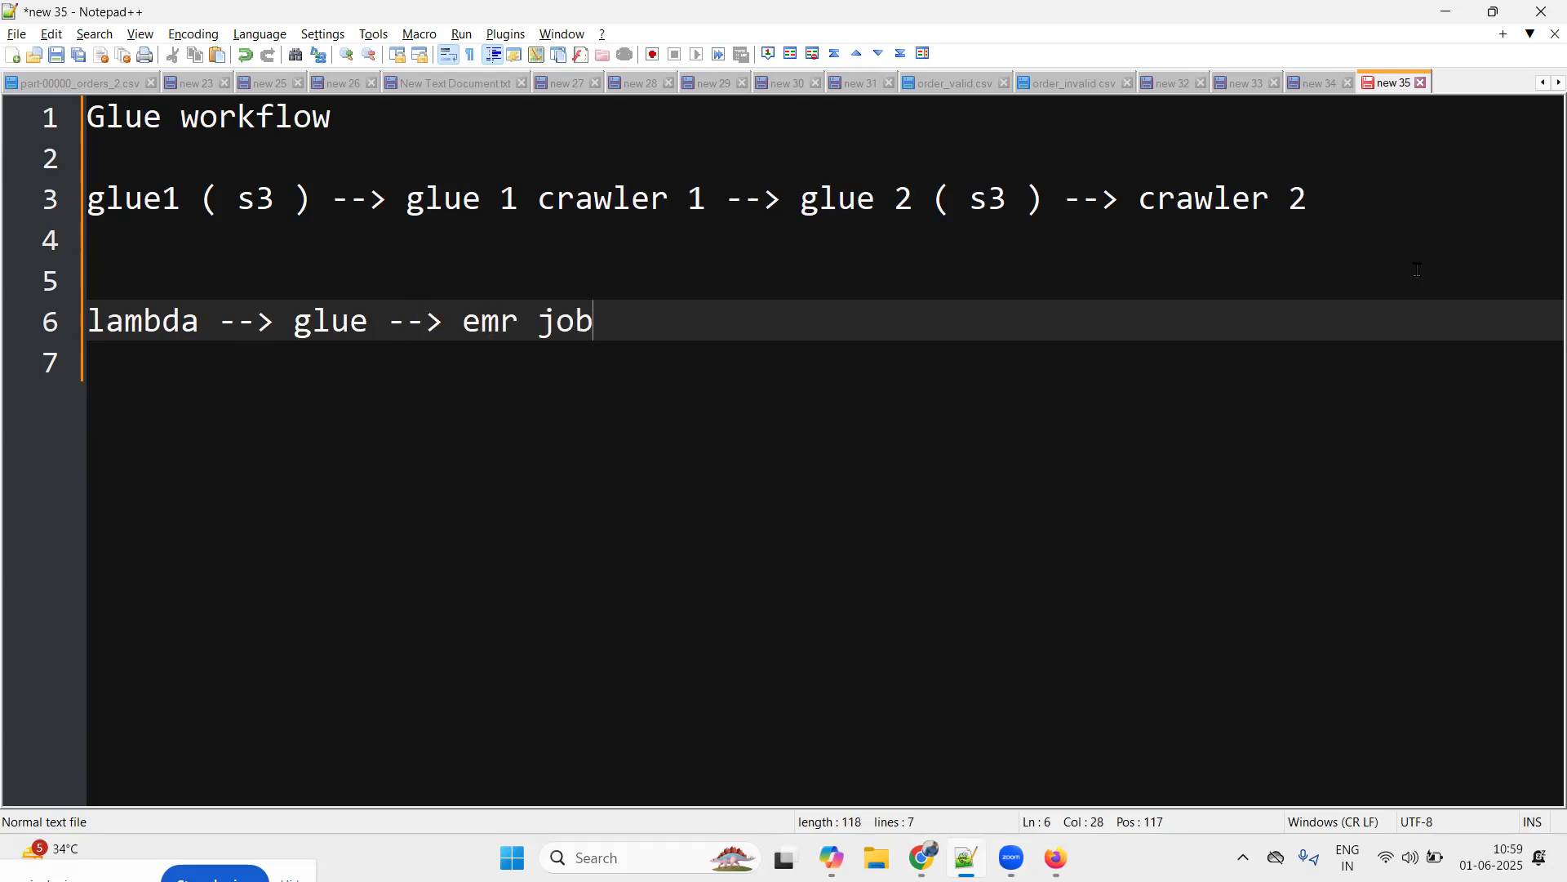
key(shift+Home)
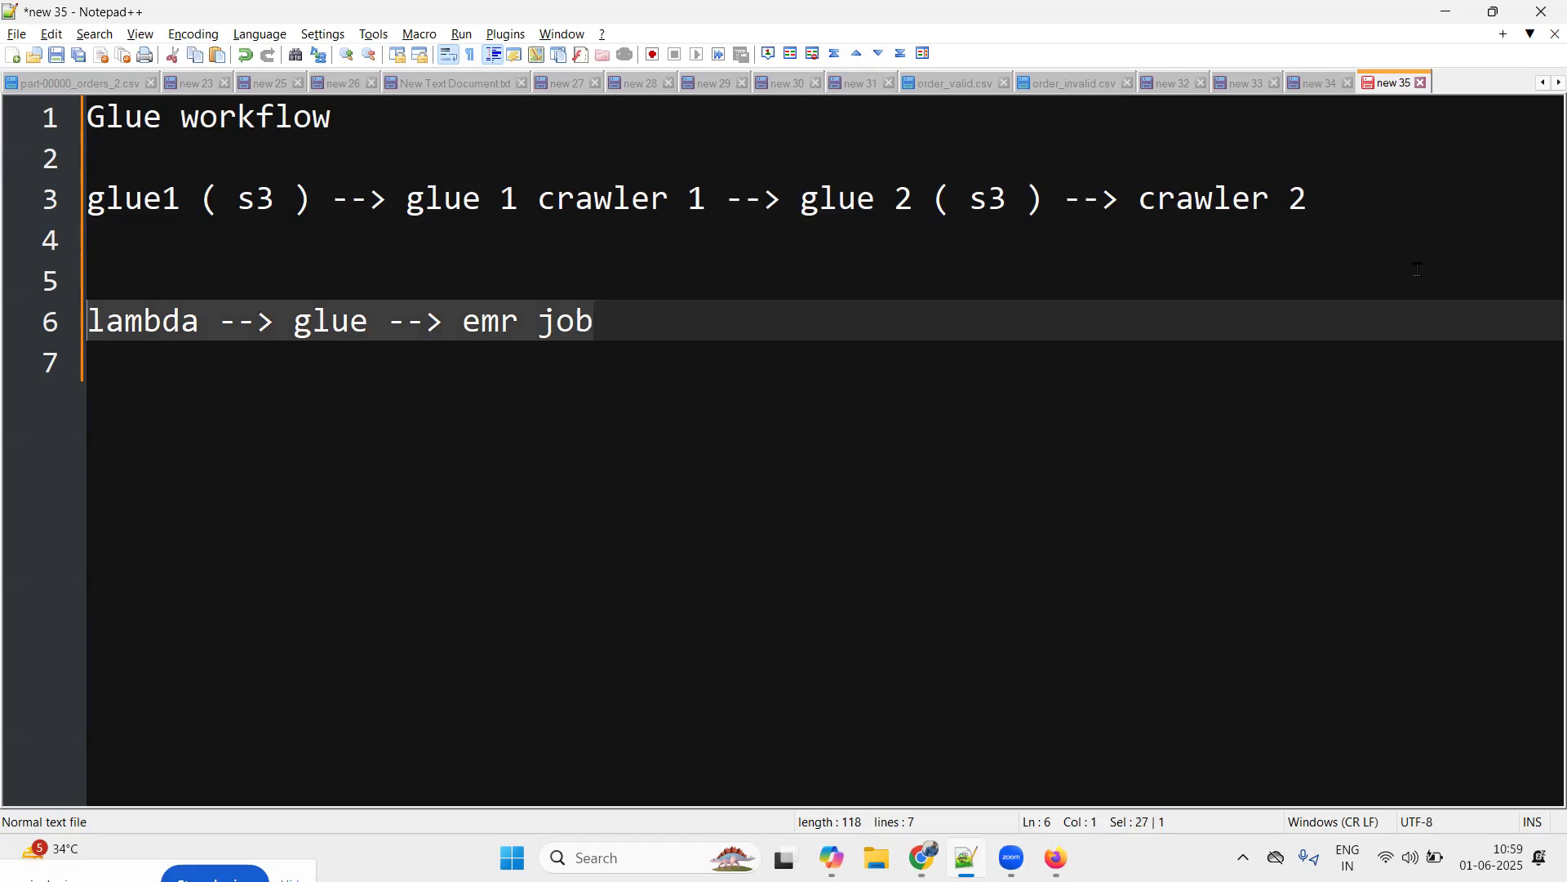
key(BackSpace)
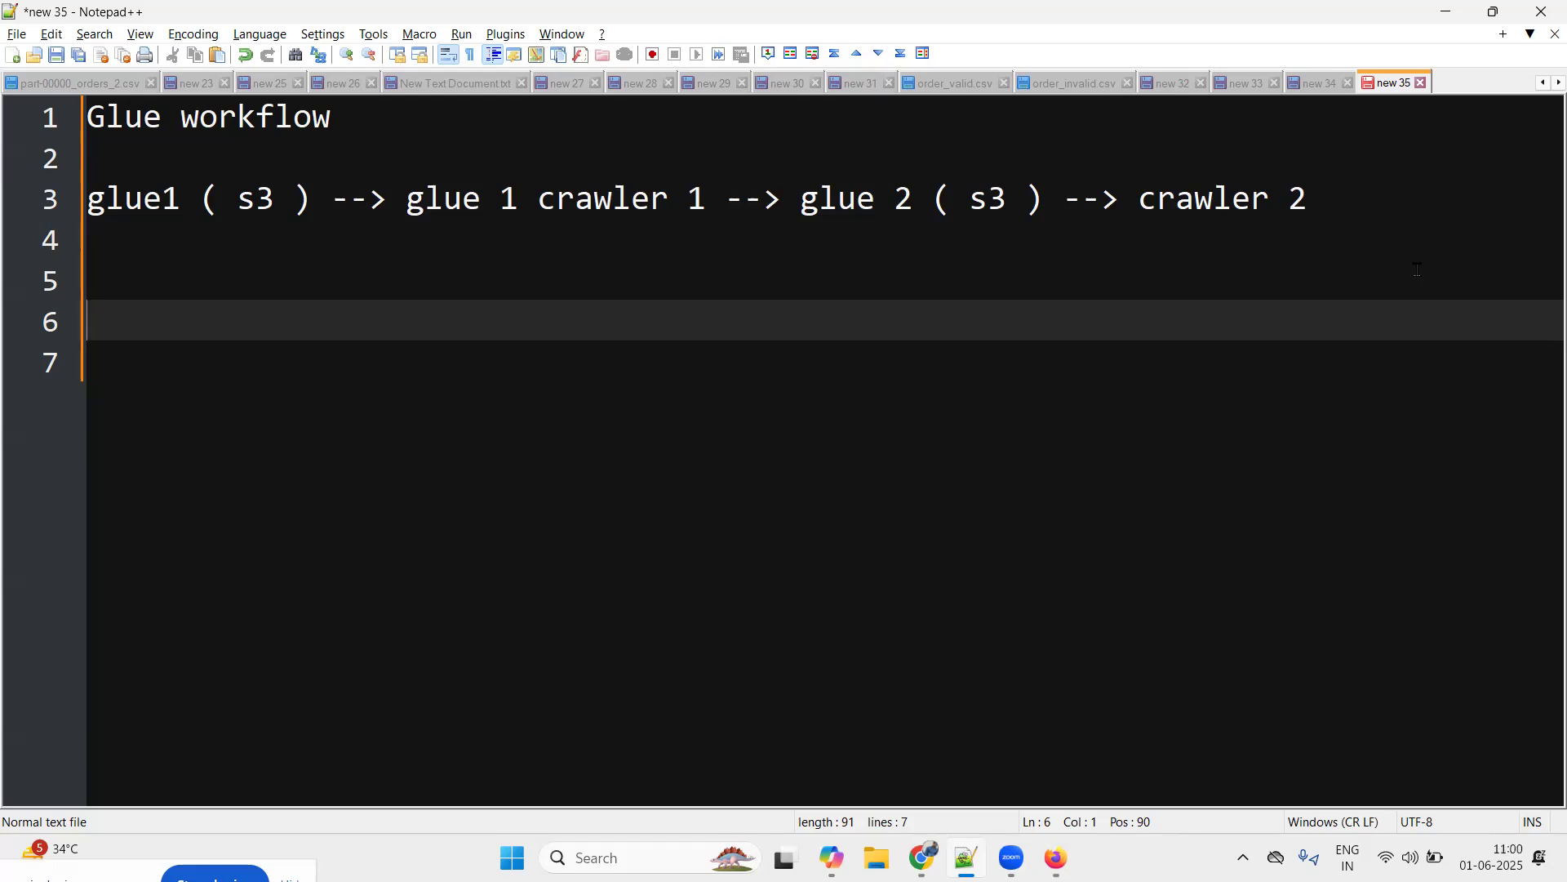
Write "airflow" on line 6, add an empty line below it, and delete the word
text(airflow)
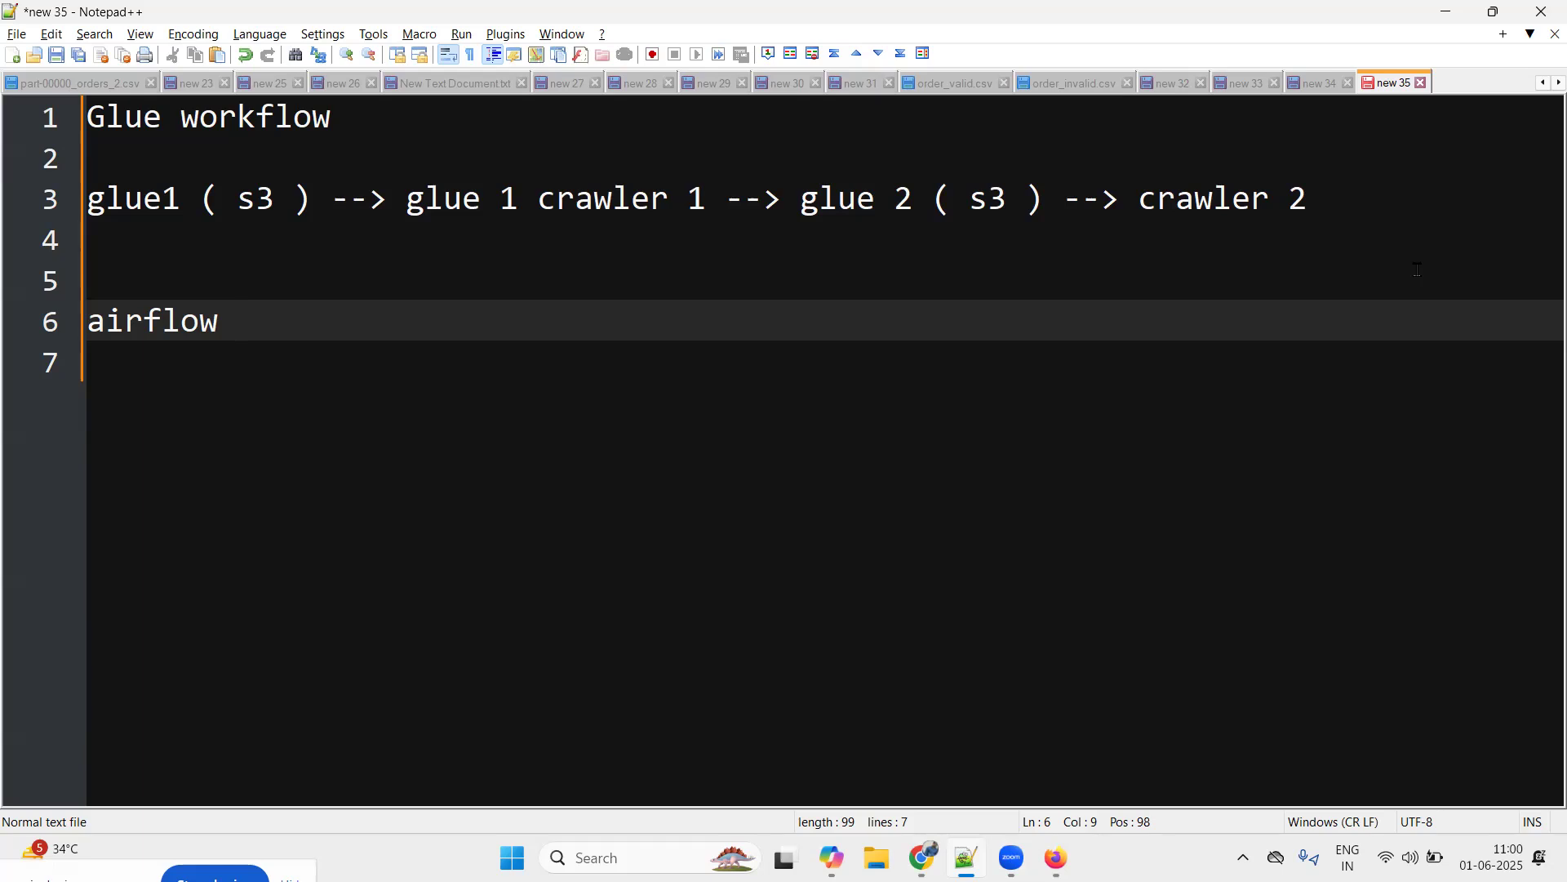
key(Return)
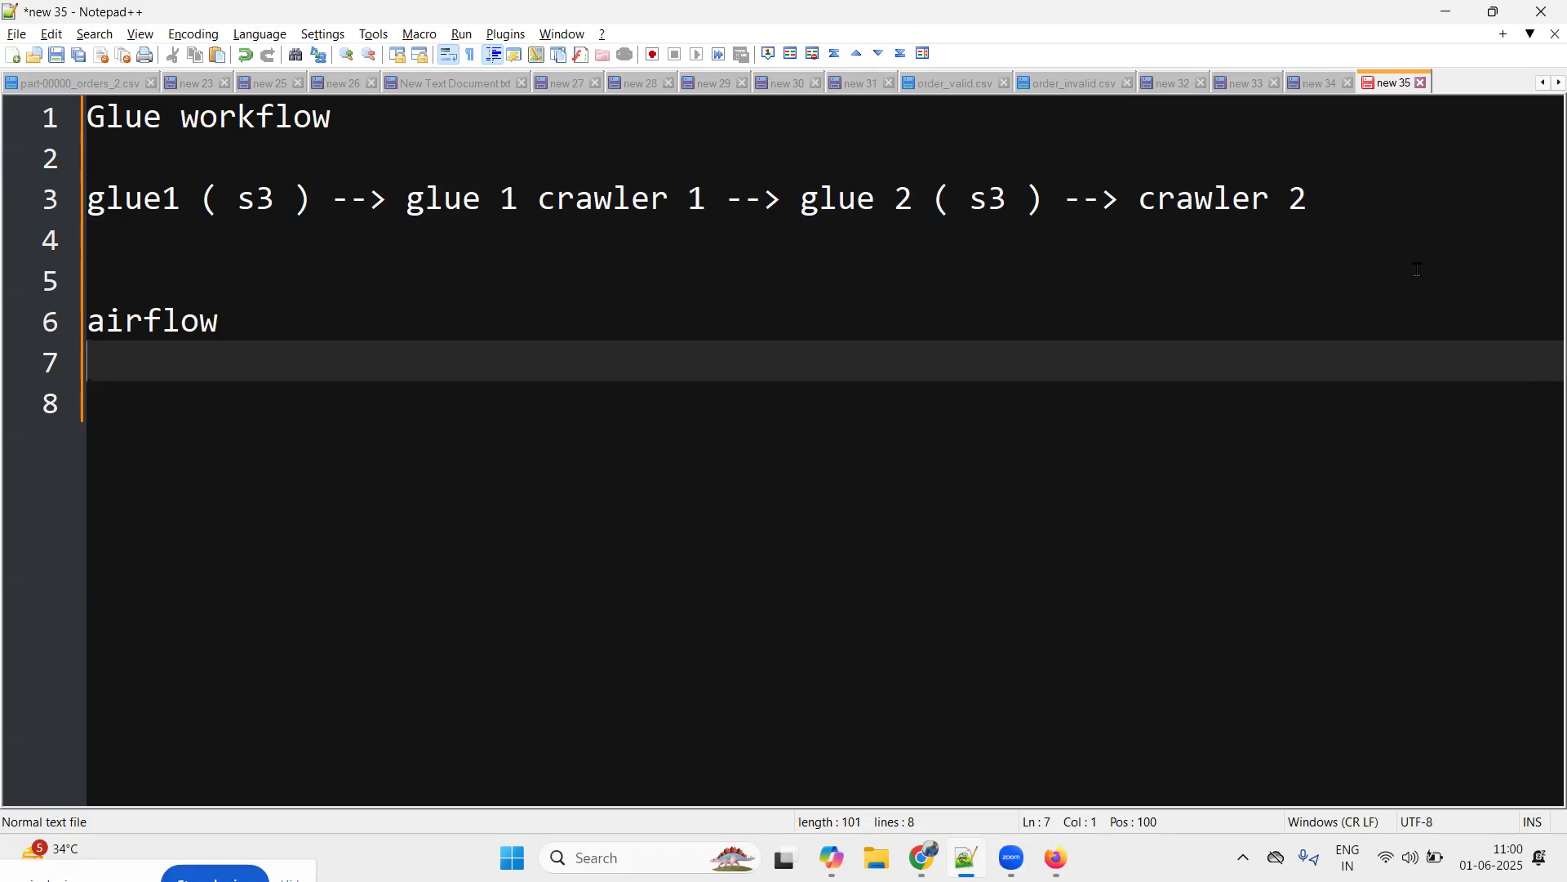
key(Left)
key(shift+Home)
key(BackSpace)
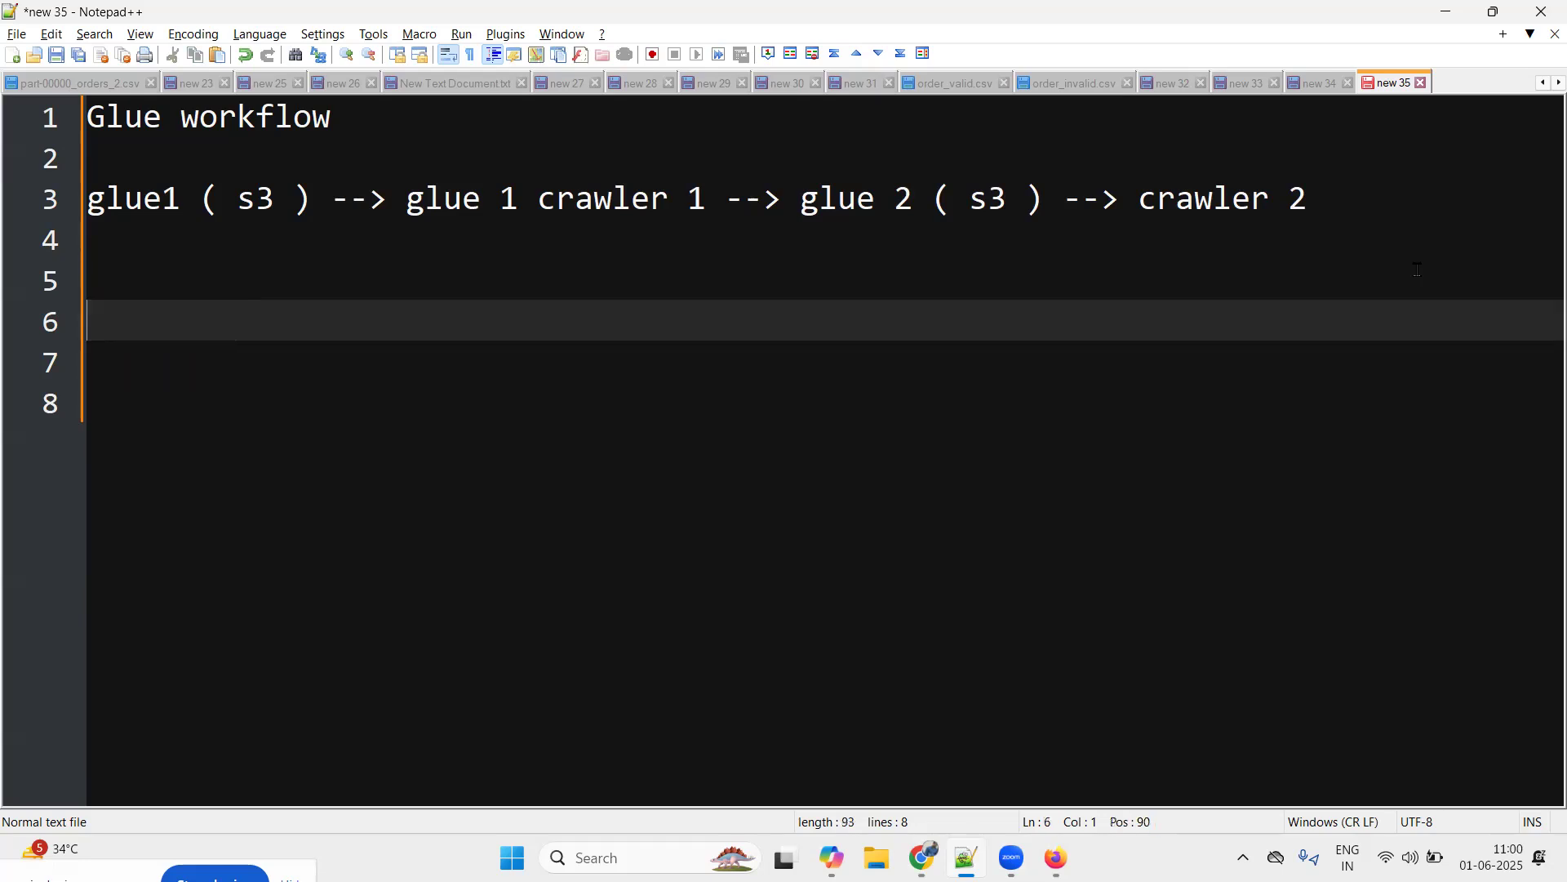
Glance at the Glue console, return to Notepad++, and write "glue wf -- scheduled , on demand" on line 7 and "wf --event basis" on line 8
key(alt+Tab)
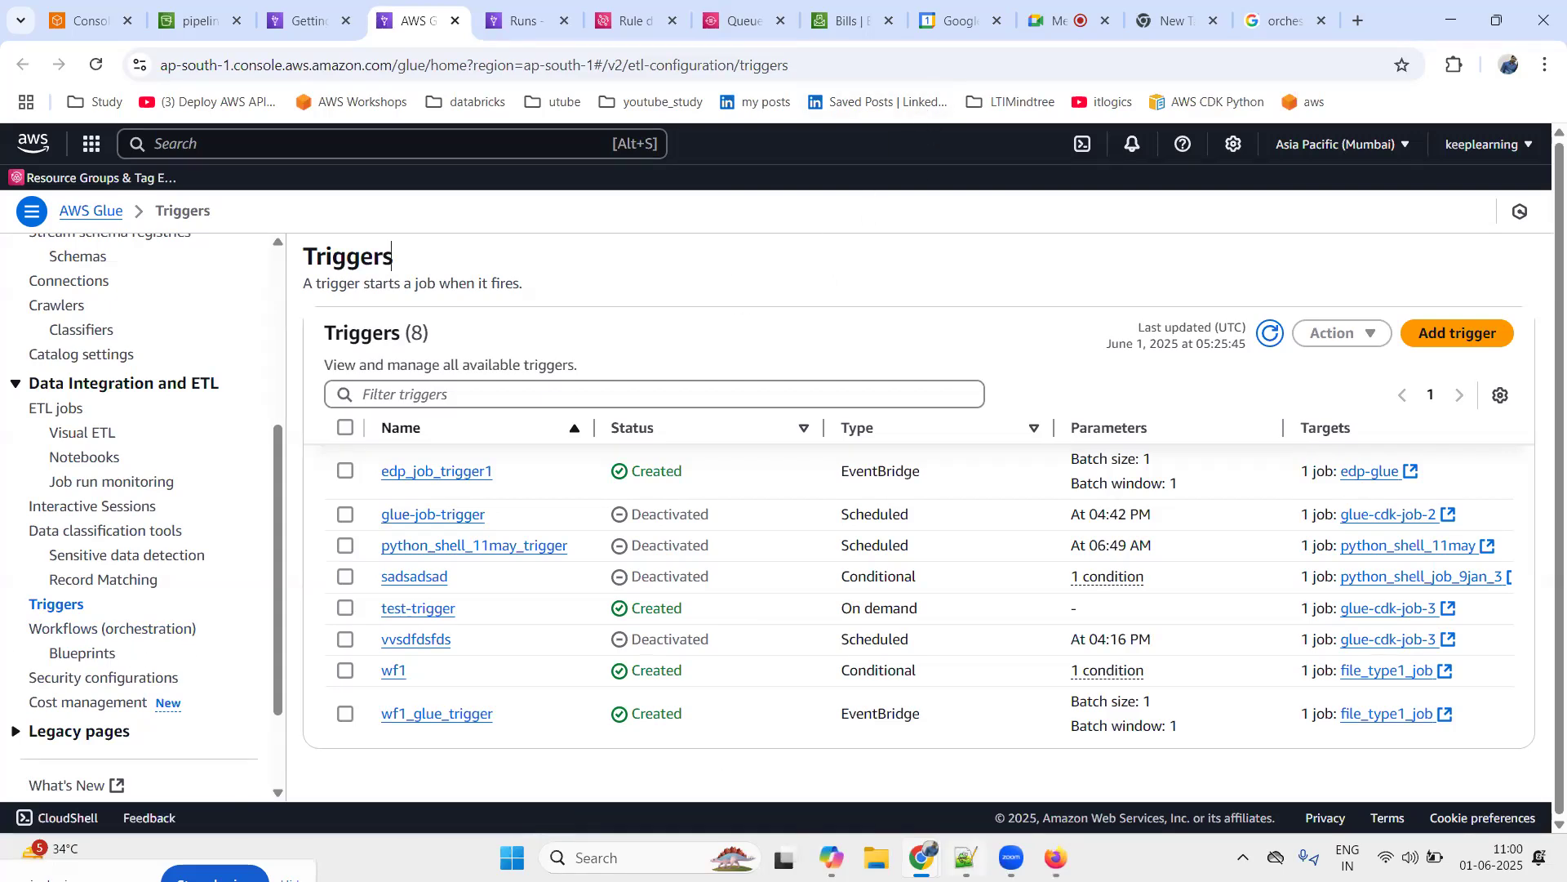
click(966, 857)
click(640, 364)
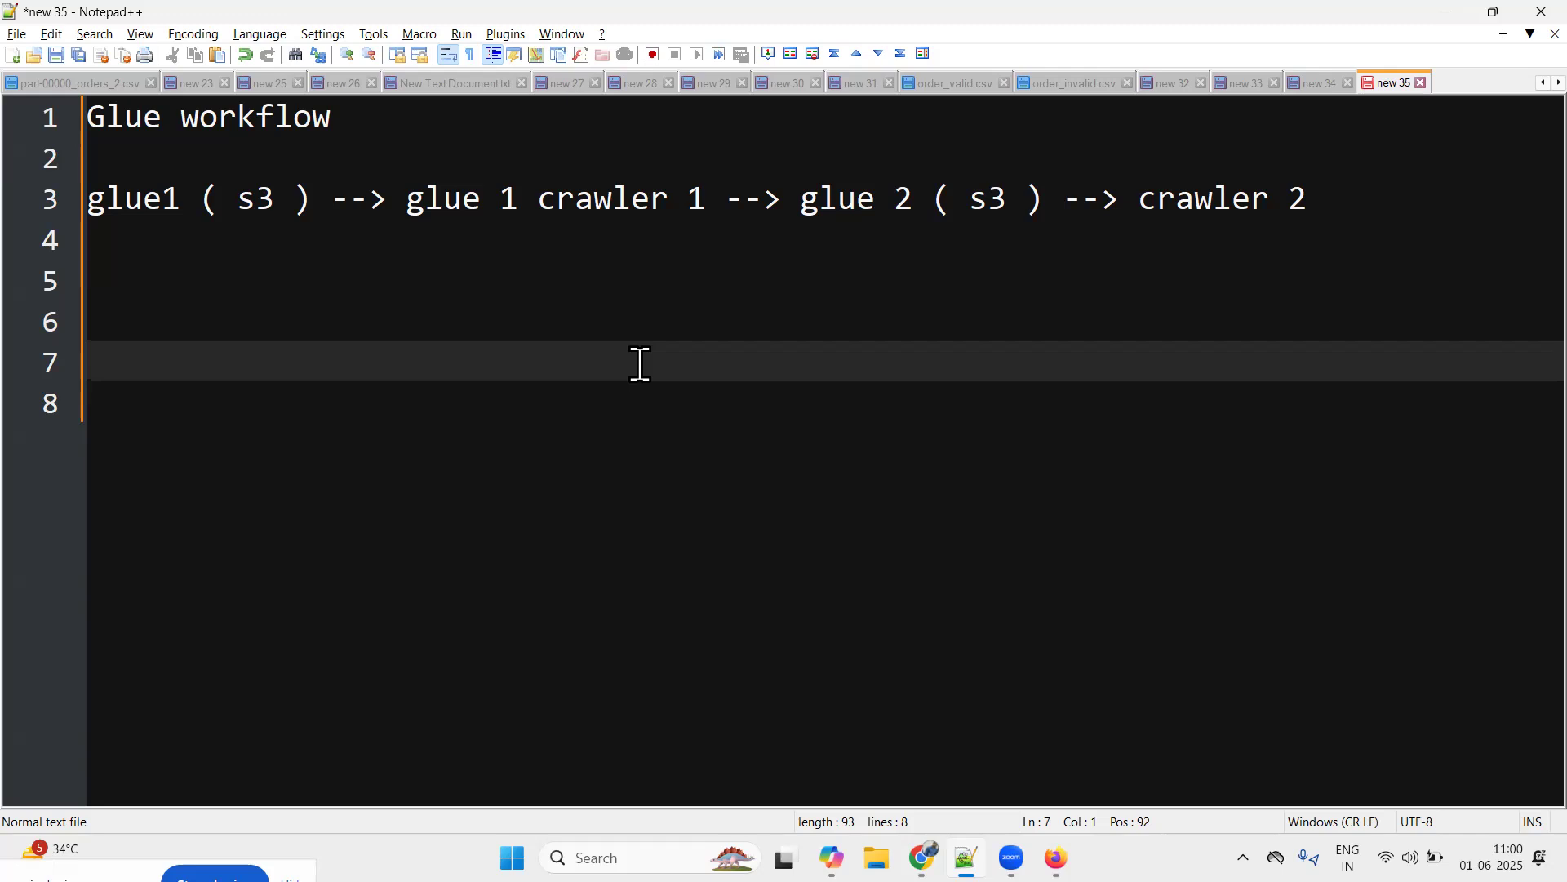
text(glue)
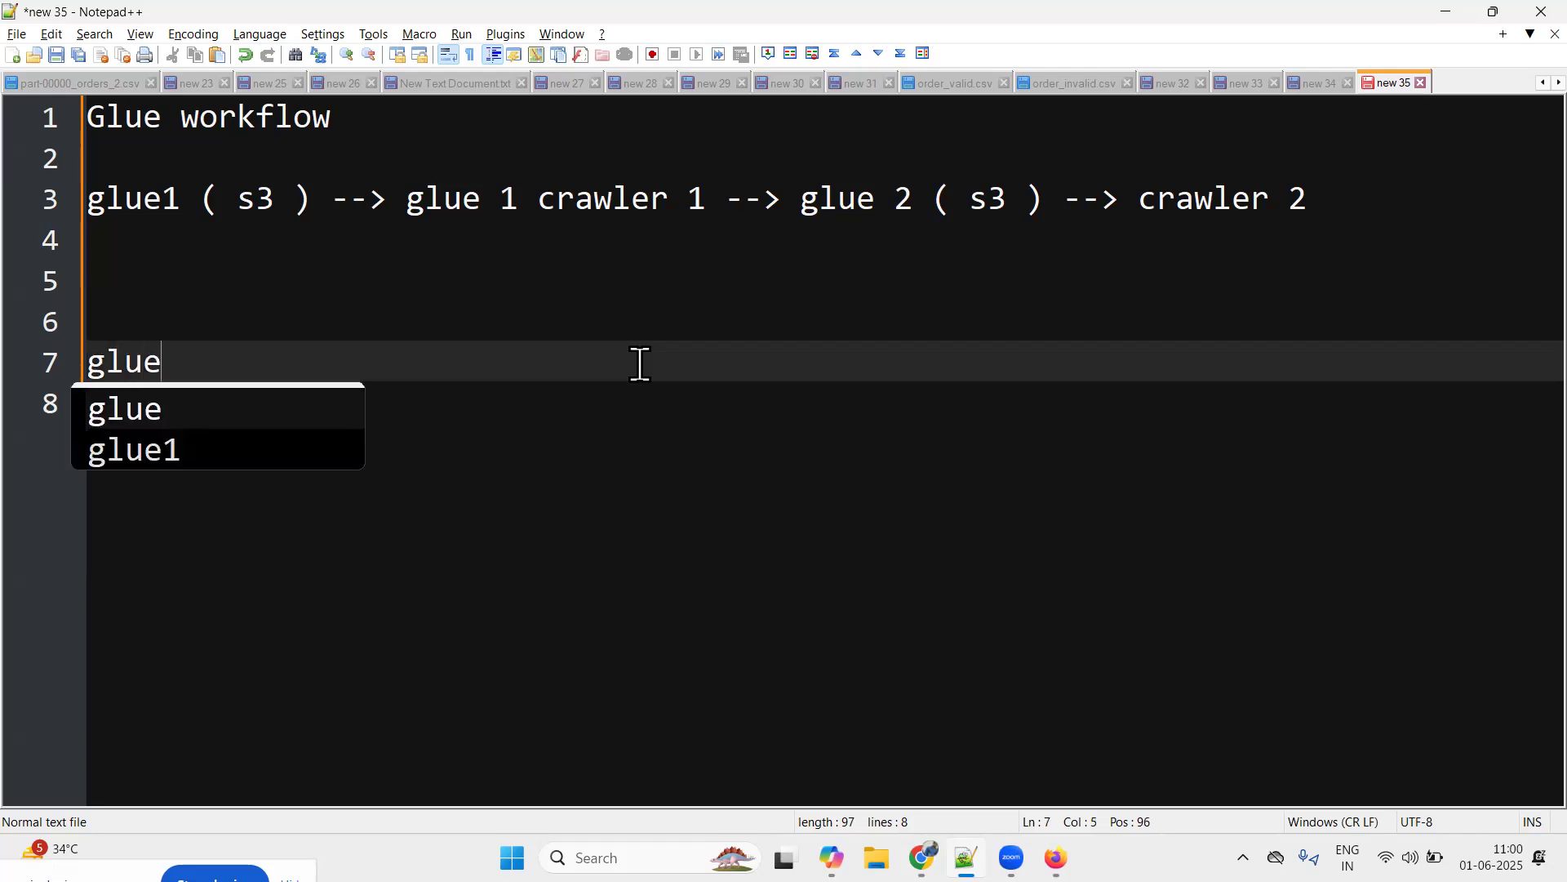
text( wf -- sc)
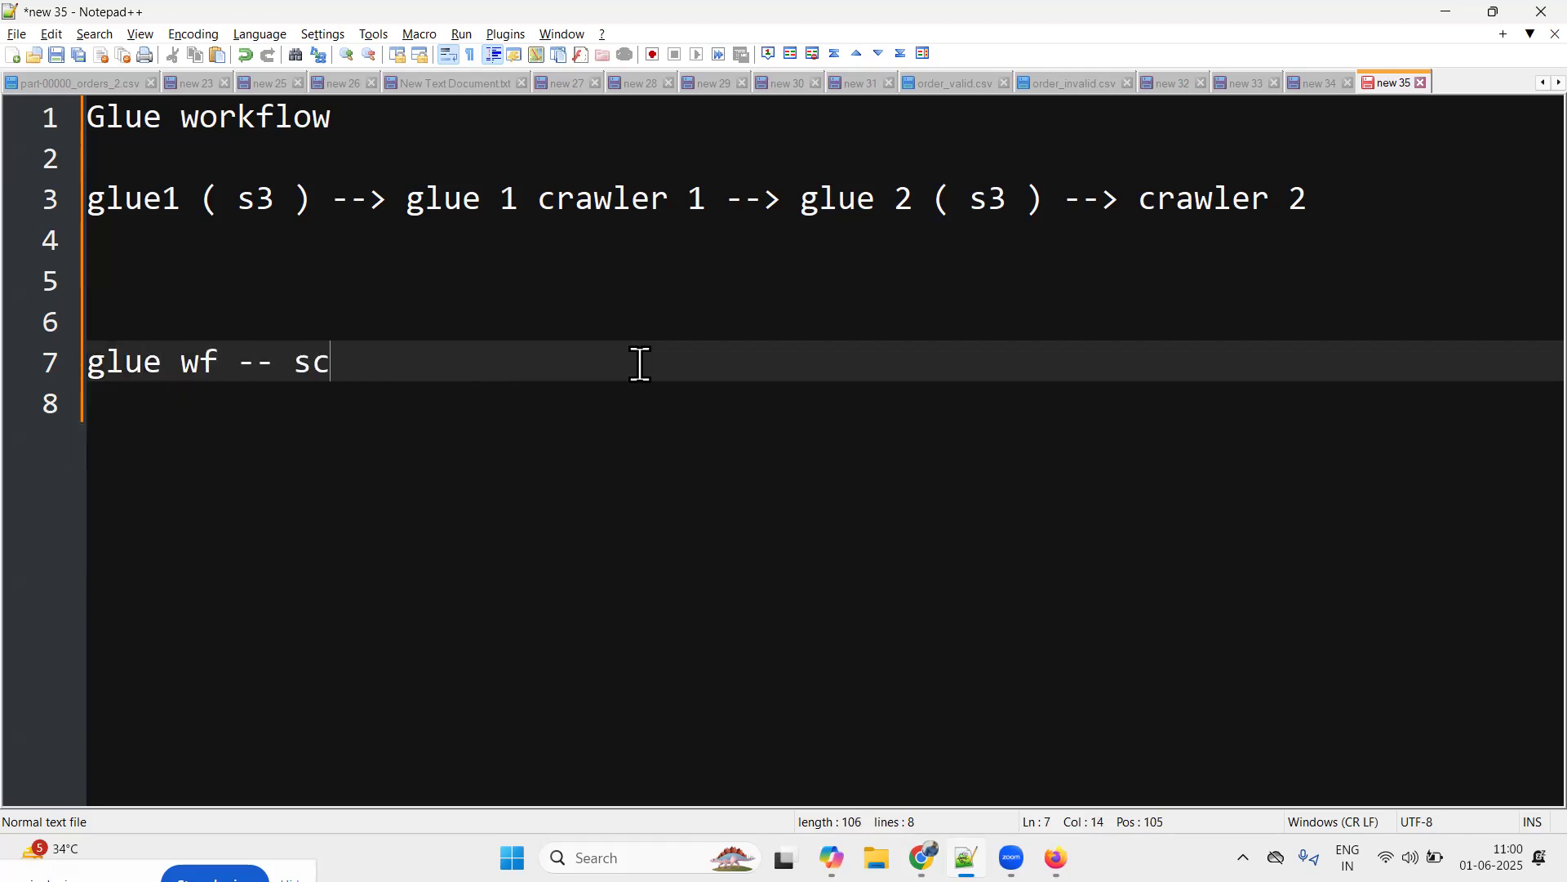
text(heduled)
key(Return)
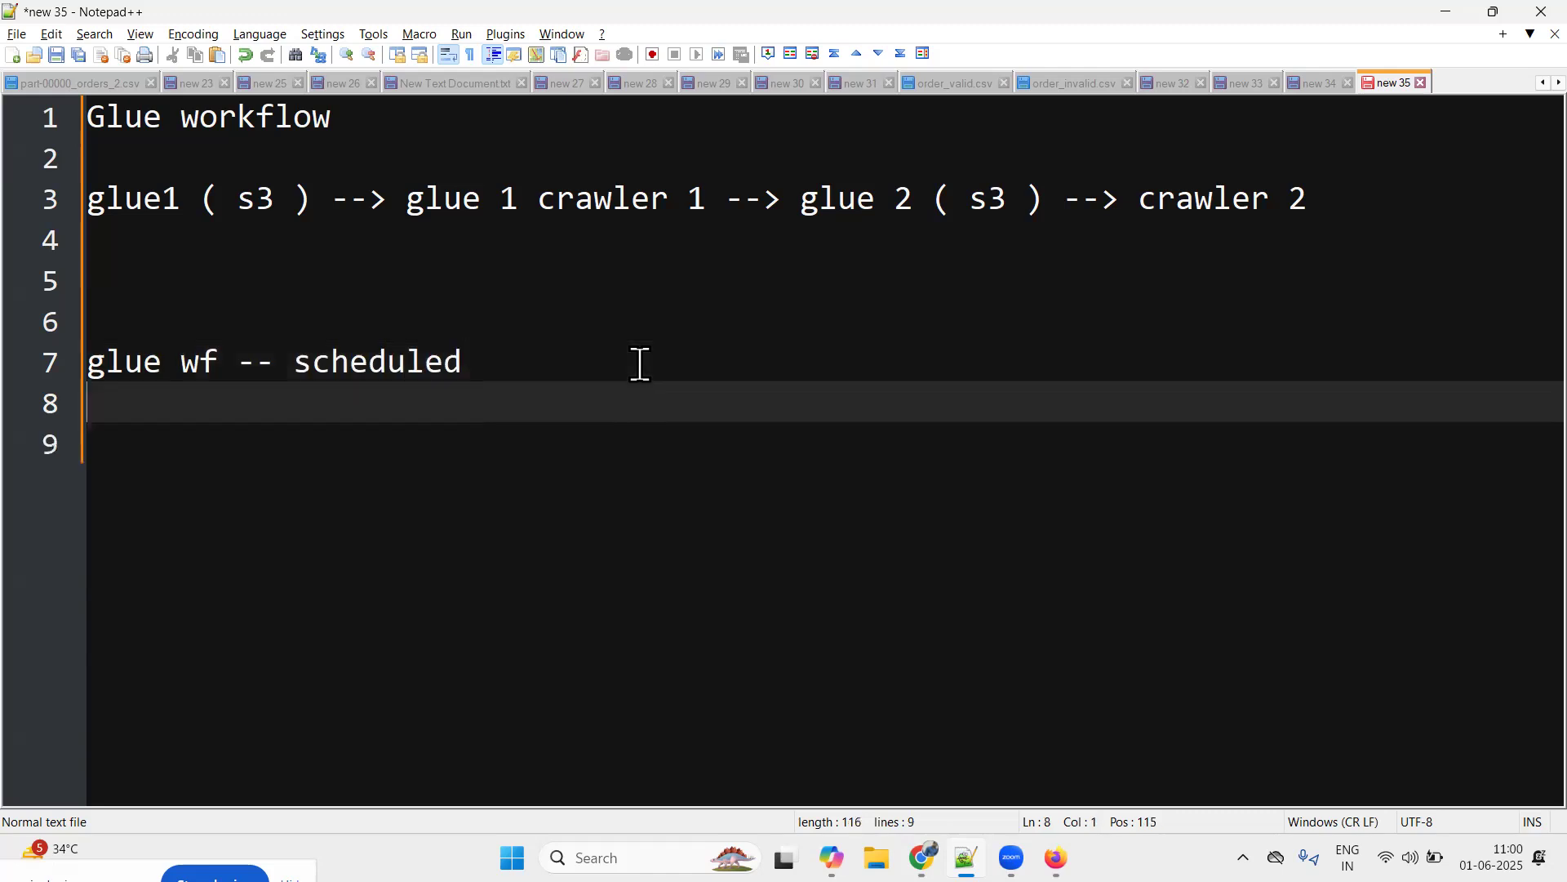
text(wf --event basis)
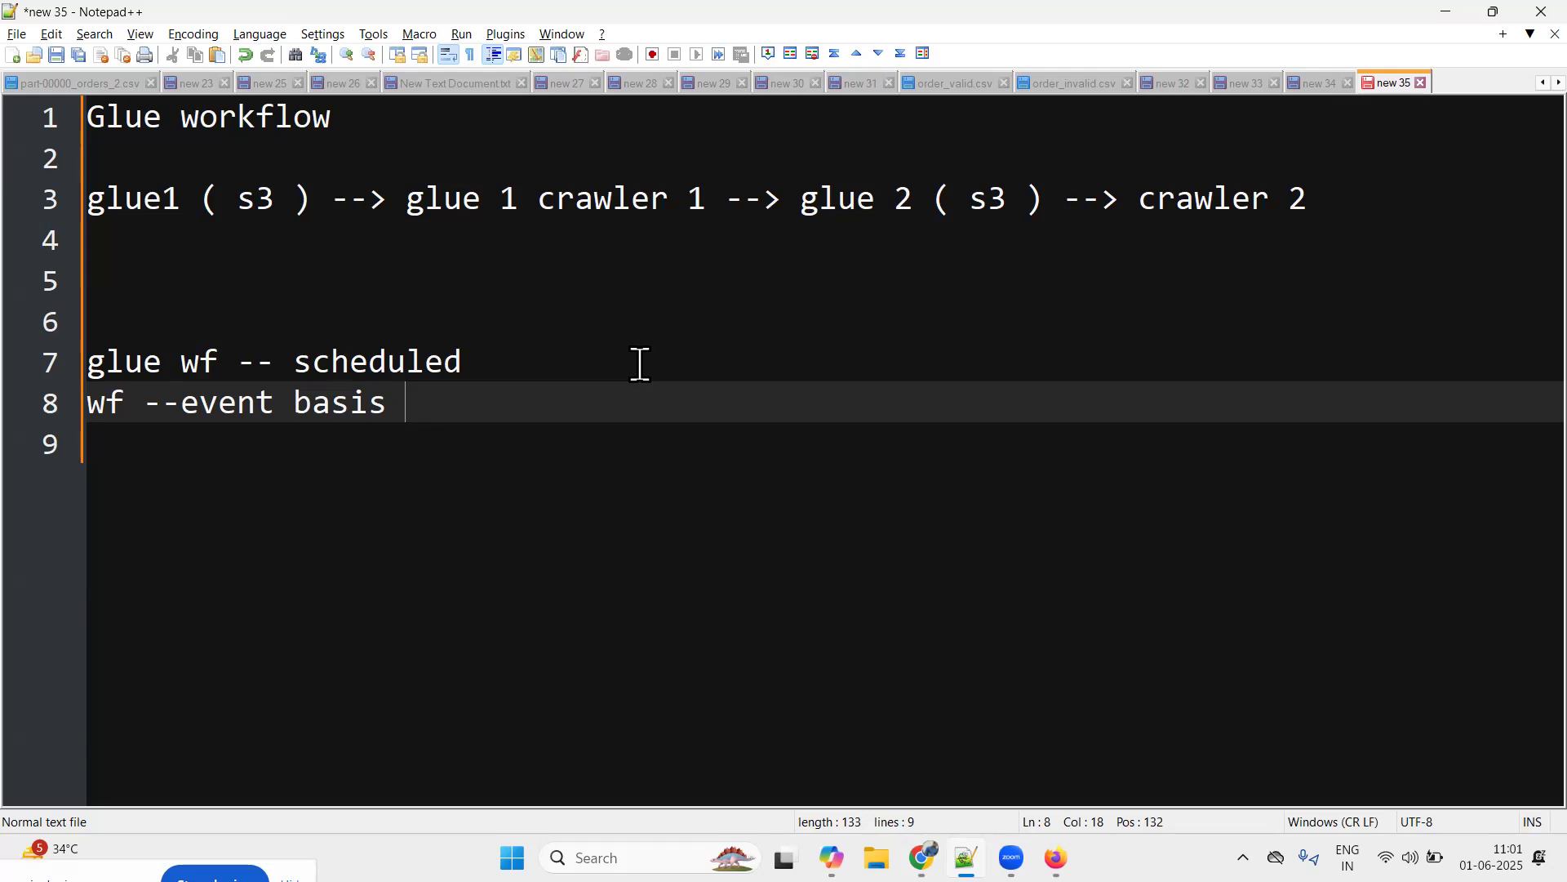
click(512, 359)
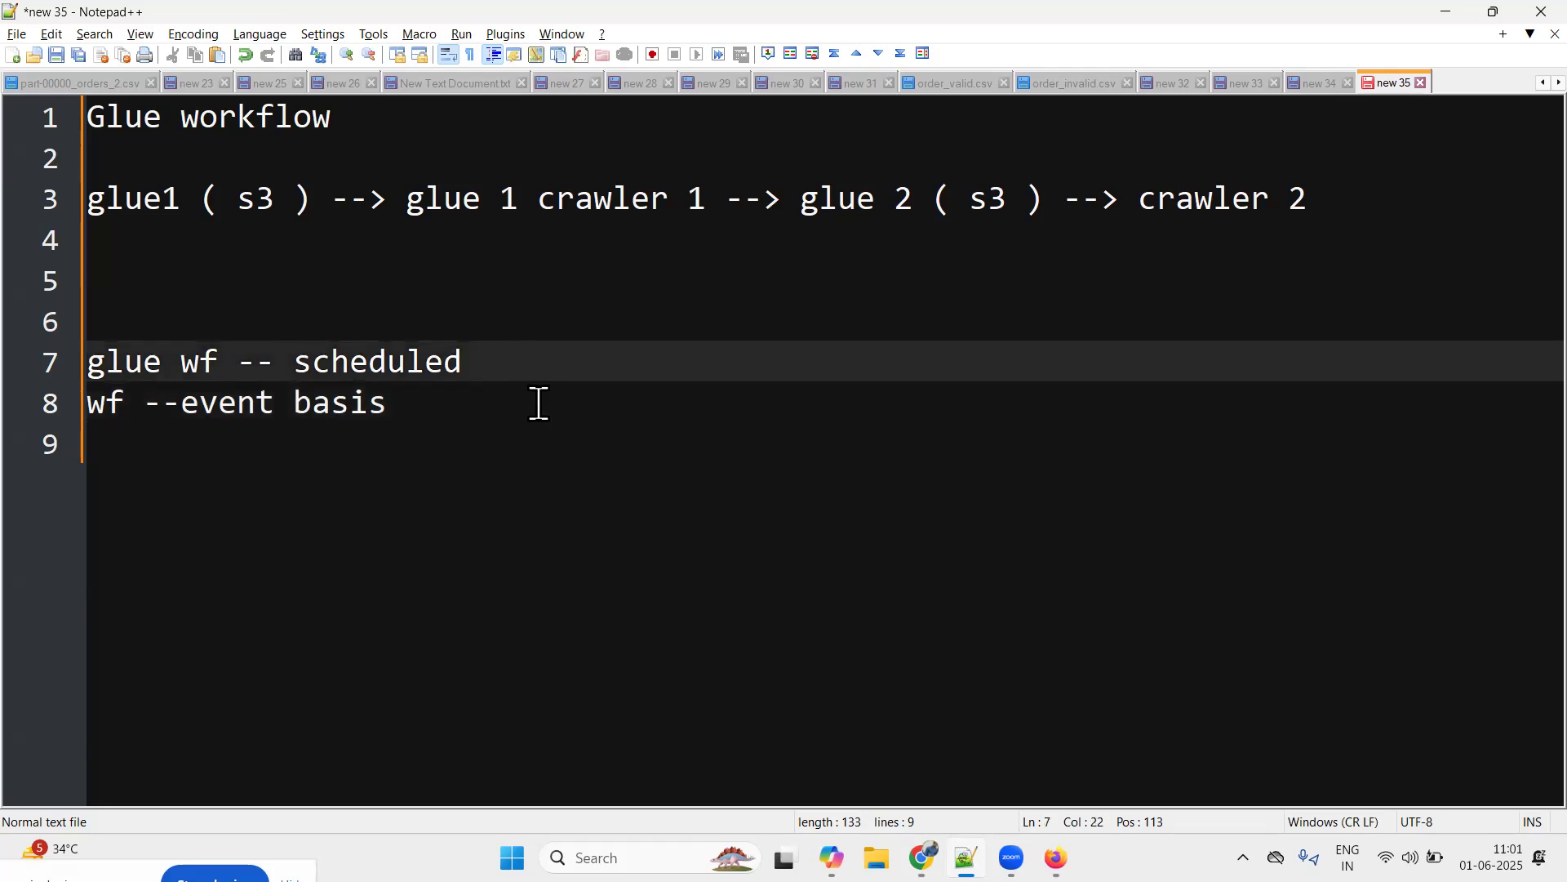
text(, on demand)
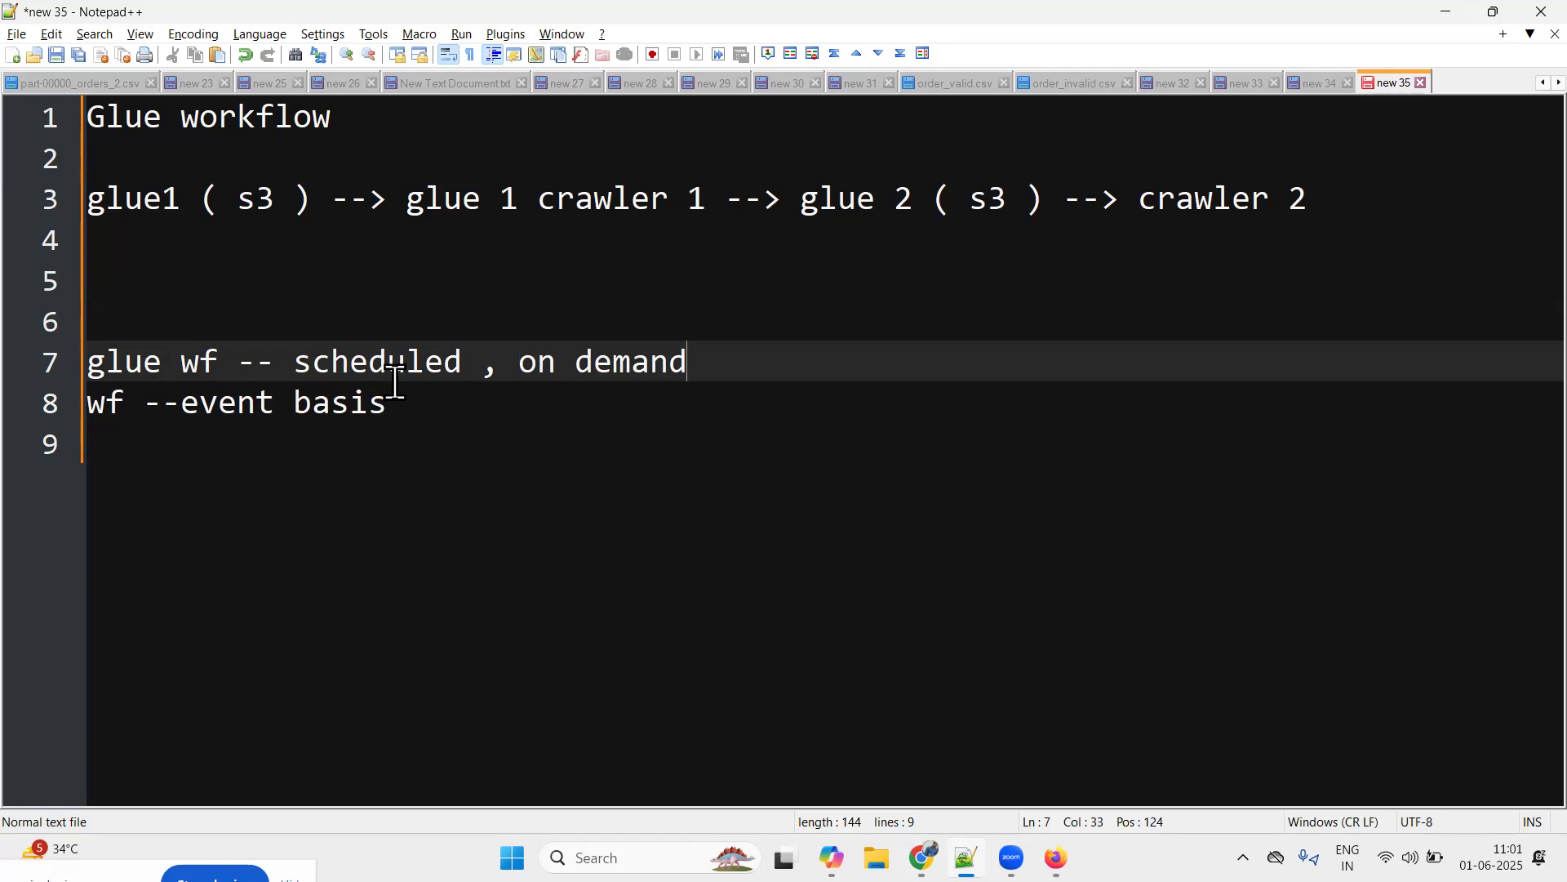
Review the workflow trigger types on lines 7 and 8, highlighting "scheduled", "event basis", and both full lines
drag(393, 403, 294, 362)
click(235, 400)
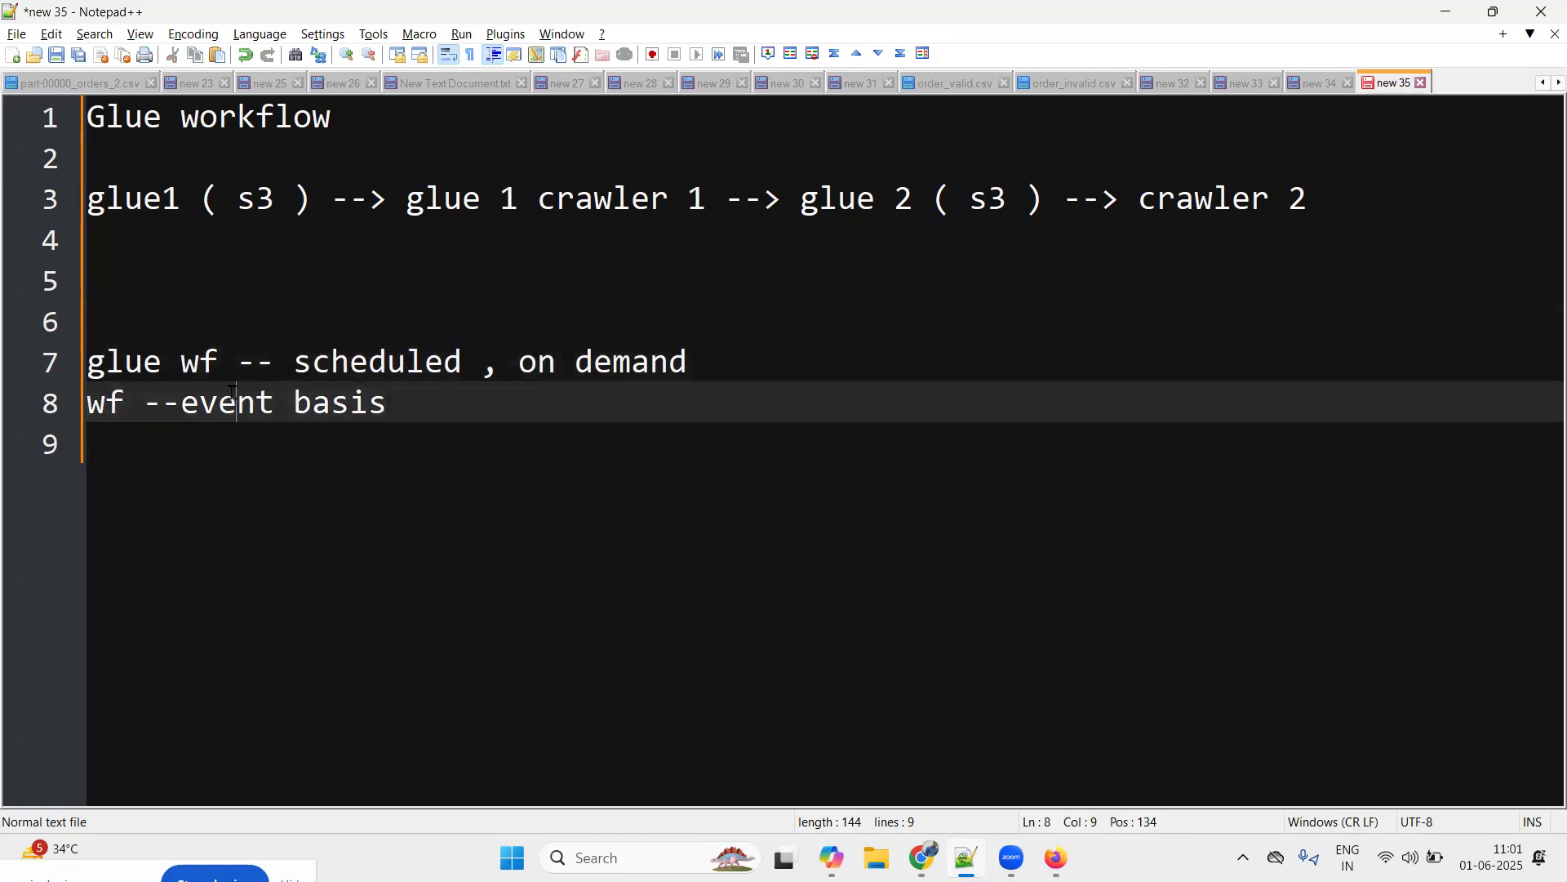
double_click(391, 364)
drag(178, 406, 406, 405)
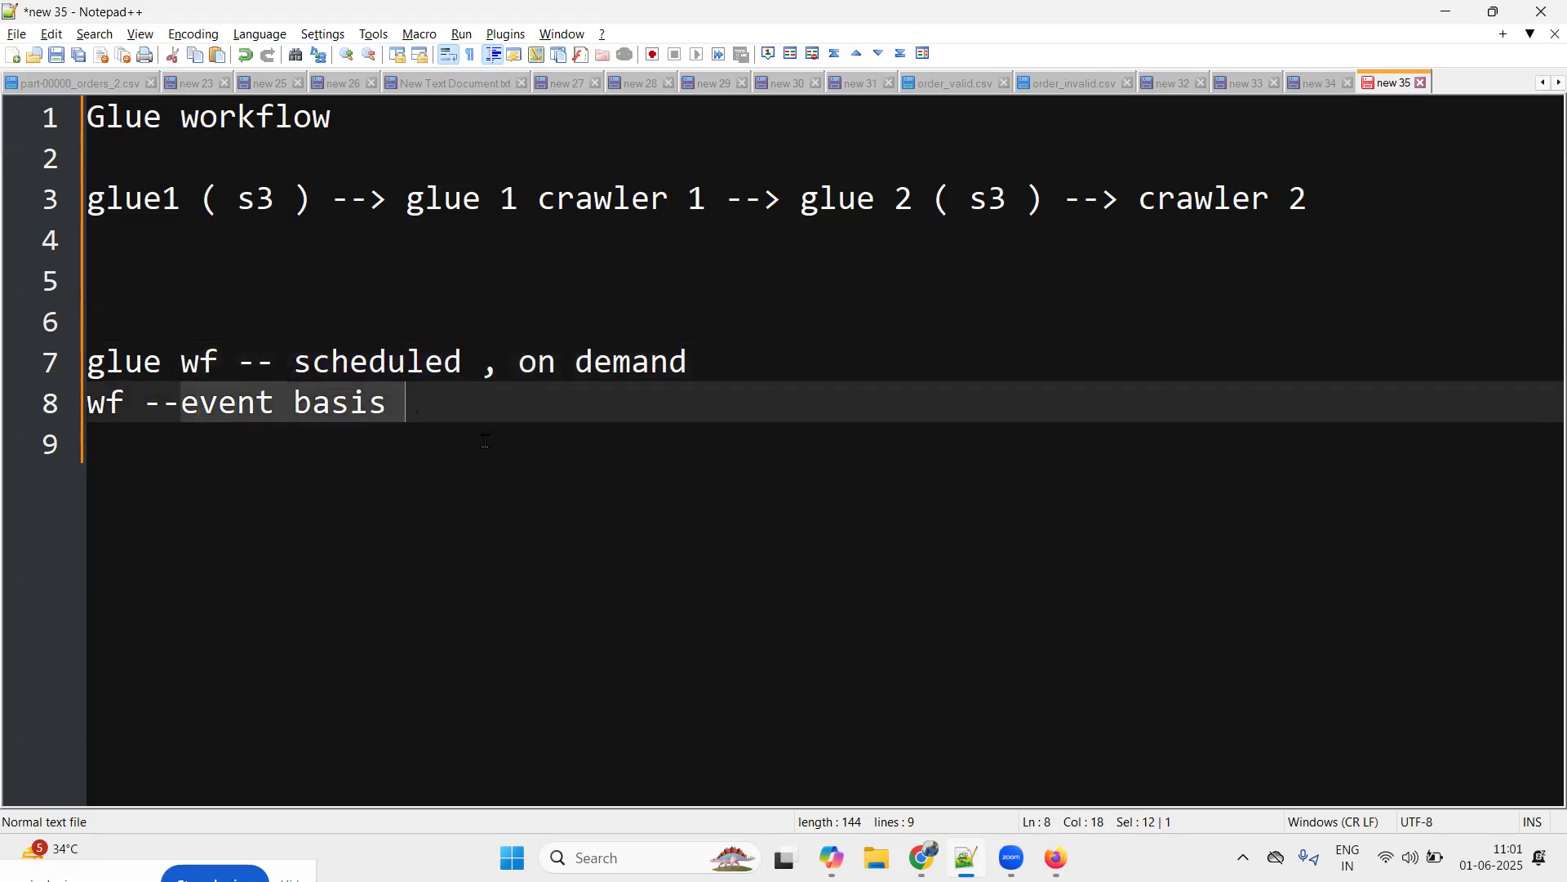
click(413, 443)
drag(406, 404, 86, 362)
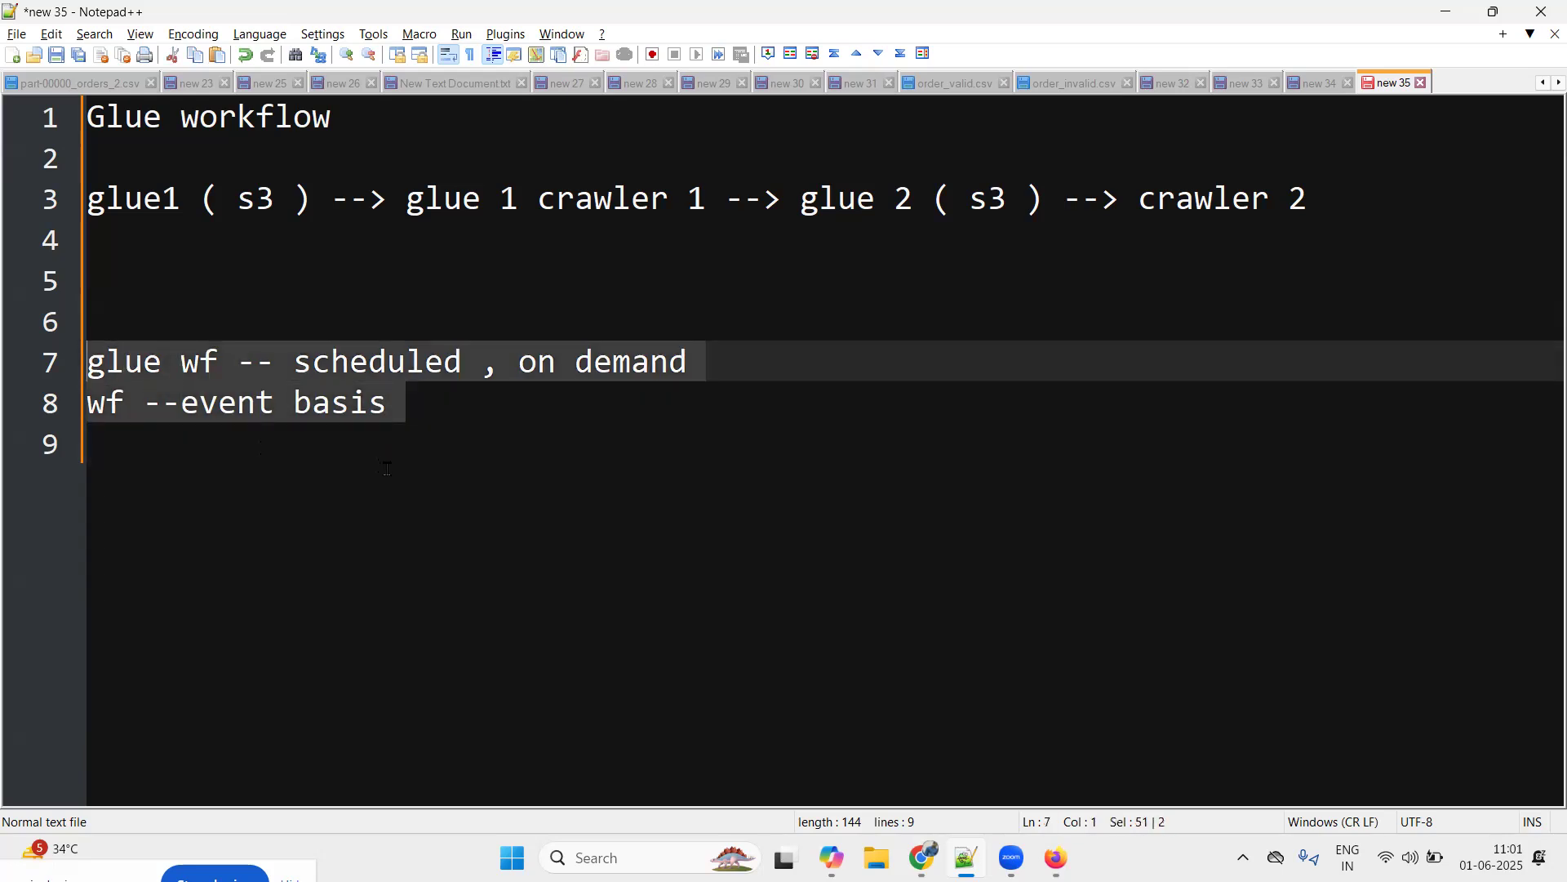
Add blank lines below "wf --event basis" down to line 14, highlight the first half of the line 3 example, and place the cursor on line 11
click(387, 468)
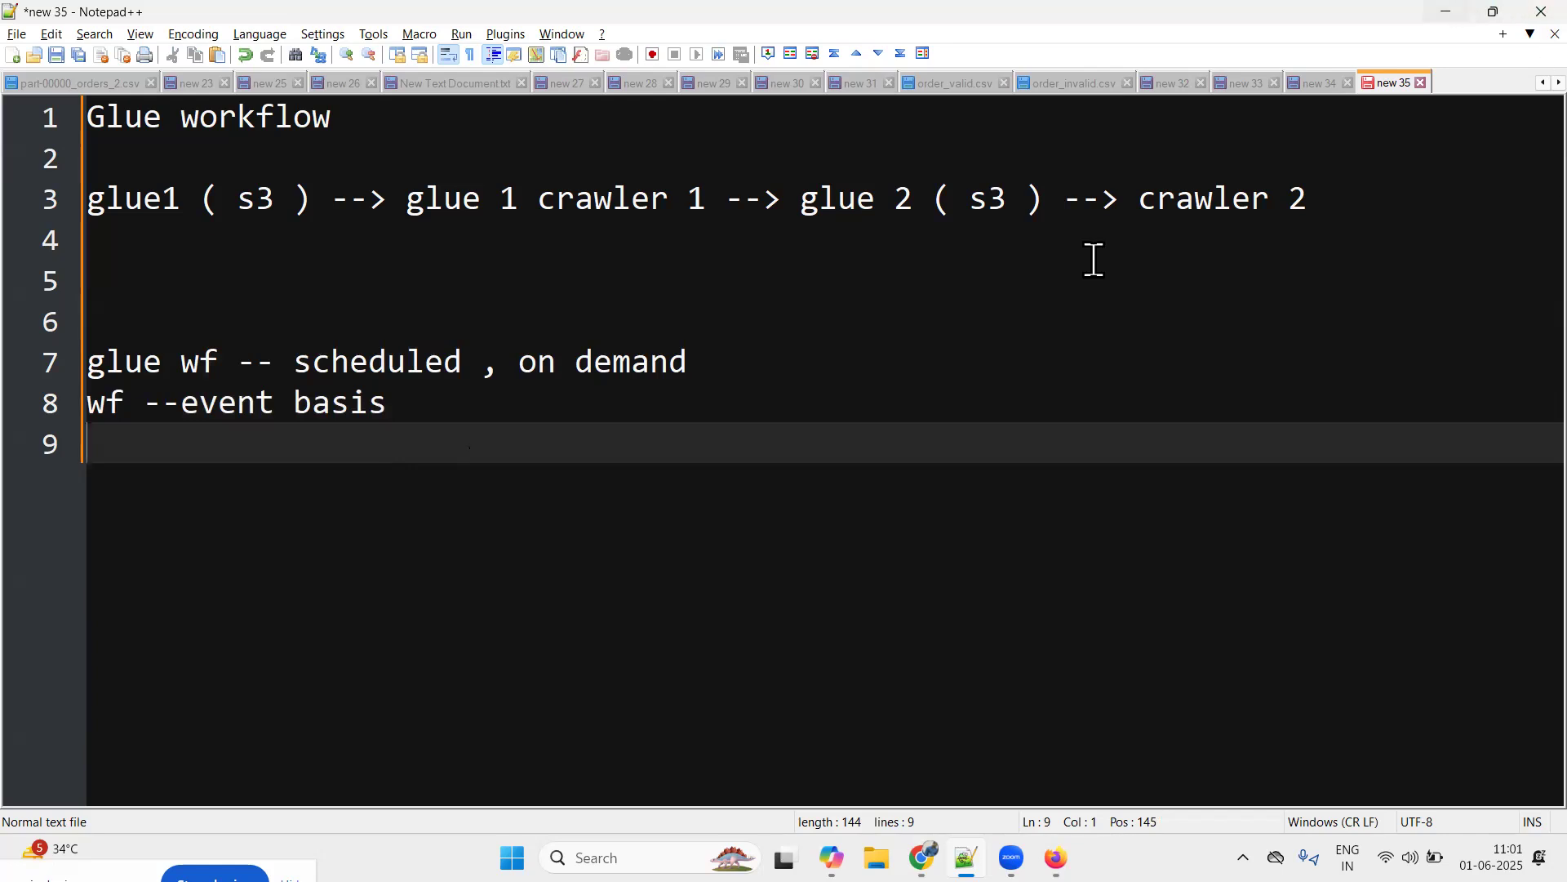
key(Return)
key(Return)
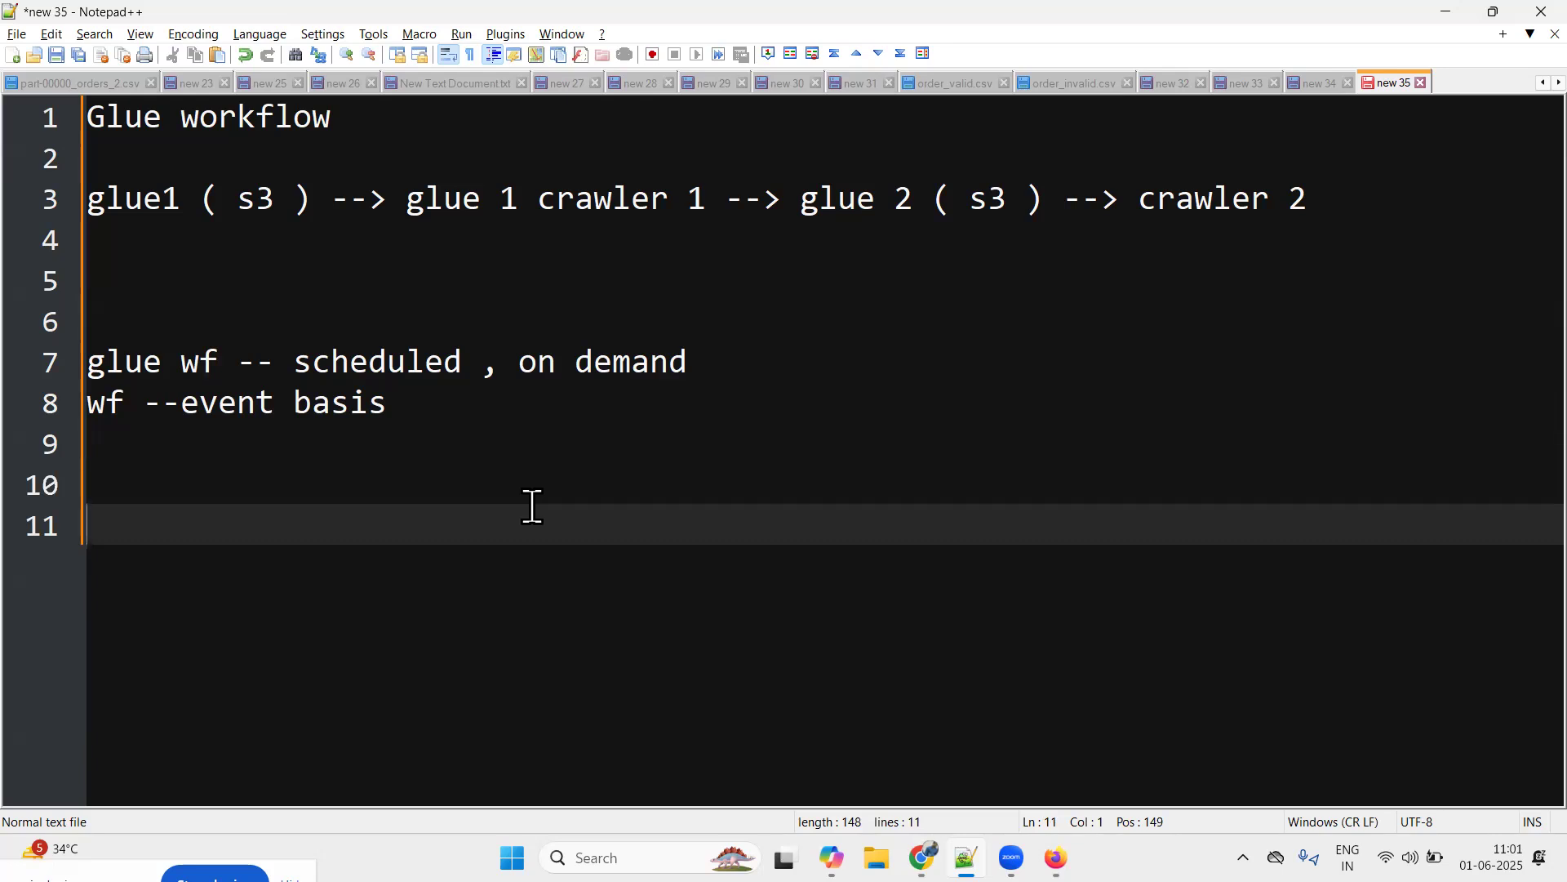
drag(821, 209, 35, 168)
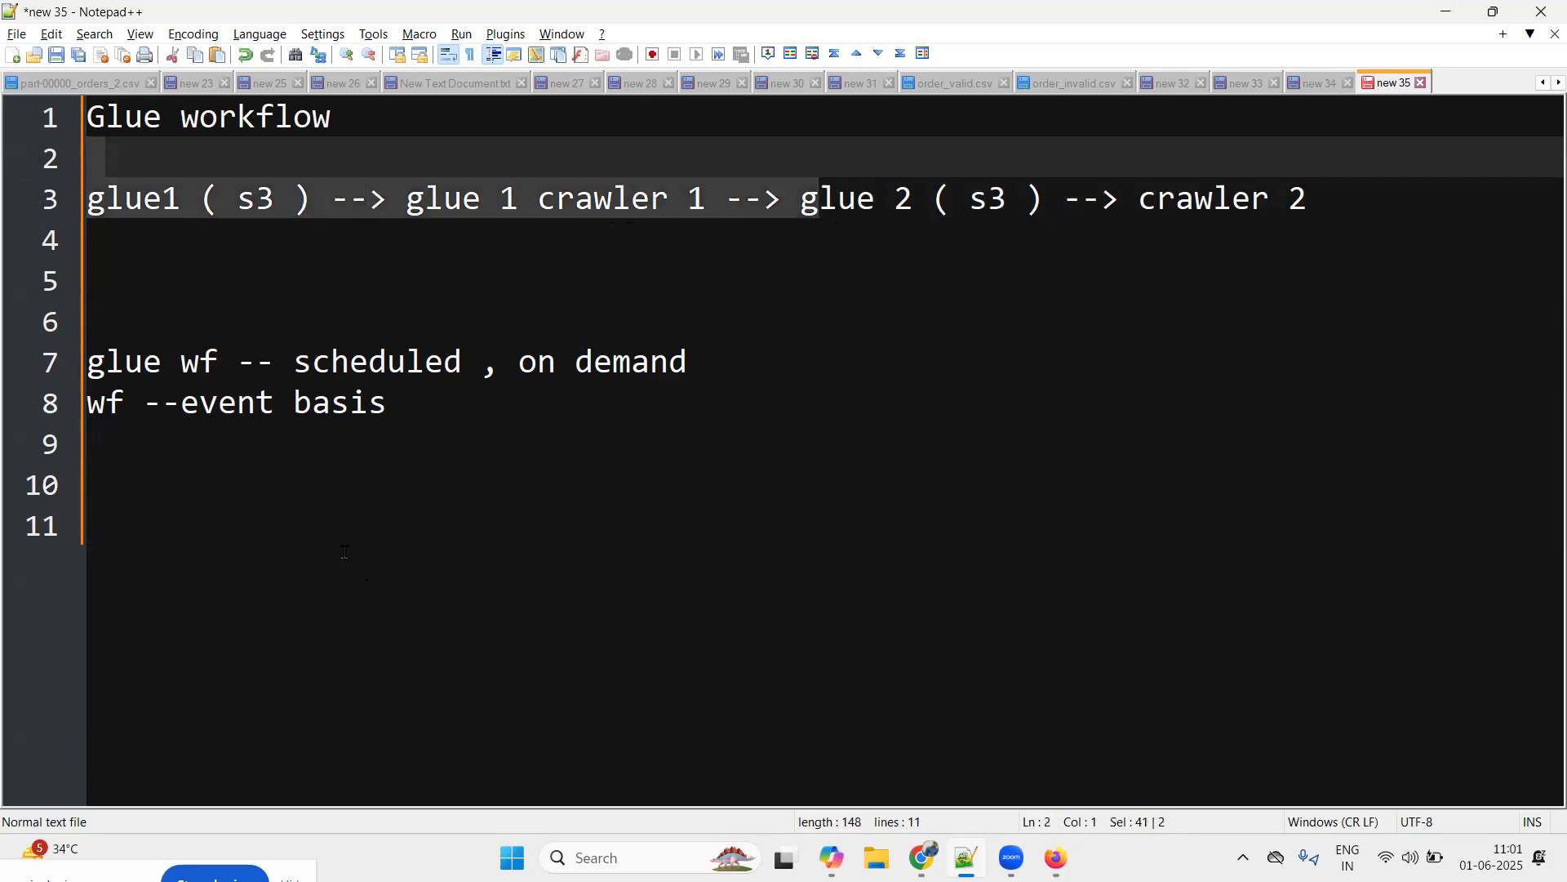
click(341, 527)
key(Return)
key(Return)
key(Return)
key(Up)
key(Up)
key(Up)
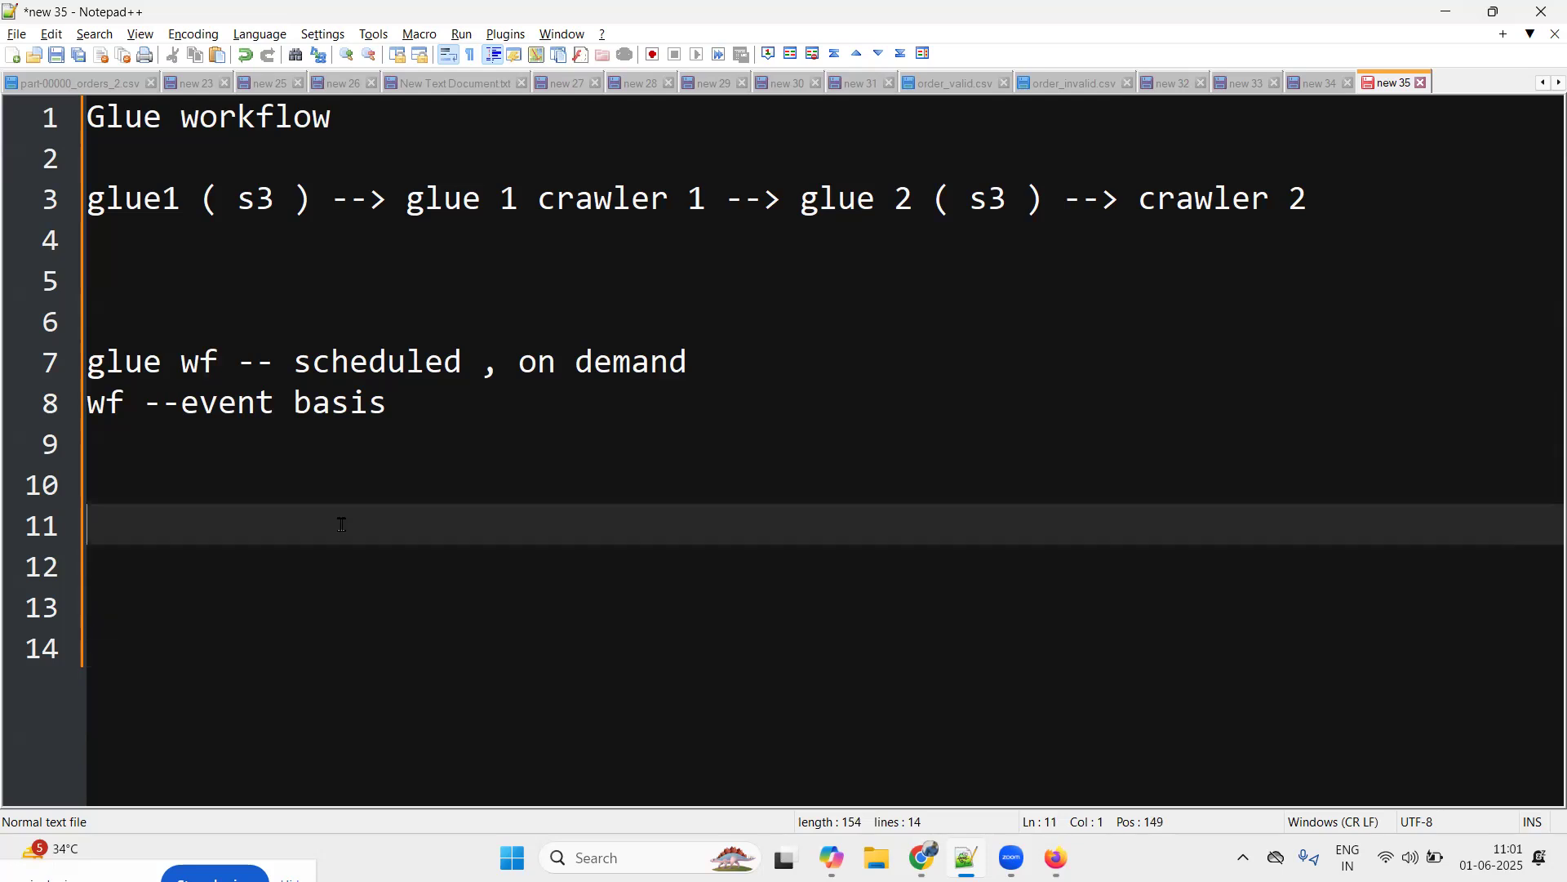
Write the flow "trigger --> glue job --> crawler" on line 11
text(glue job)
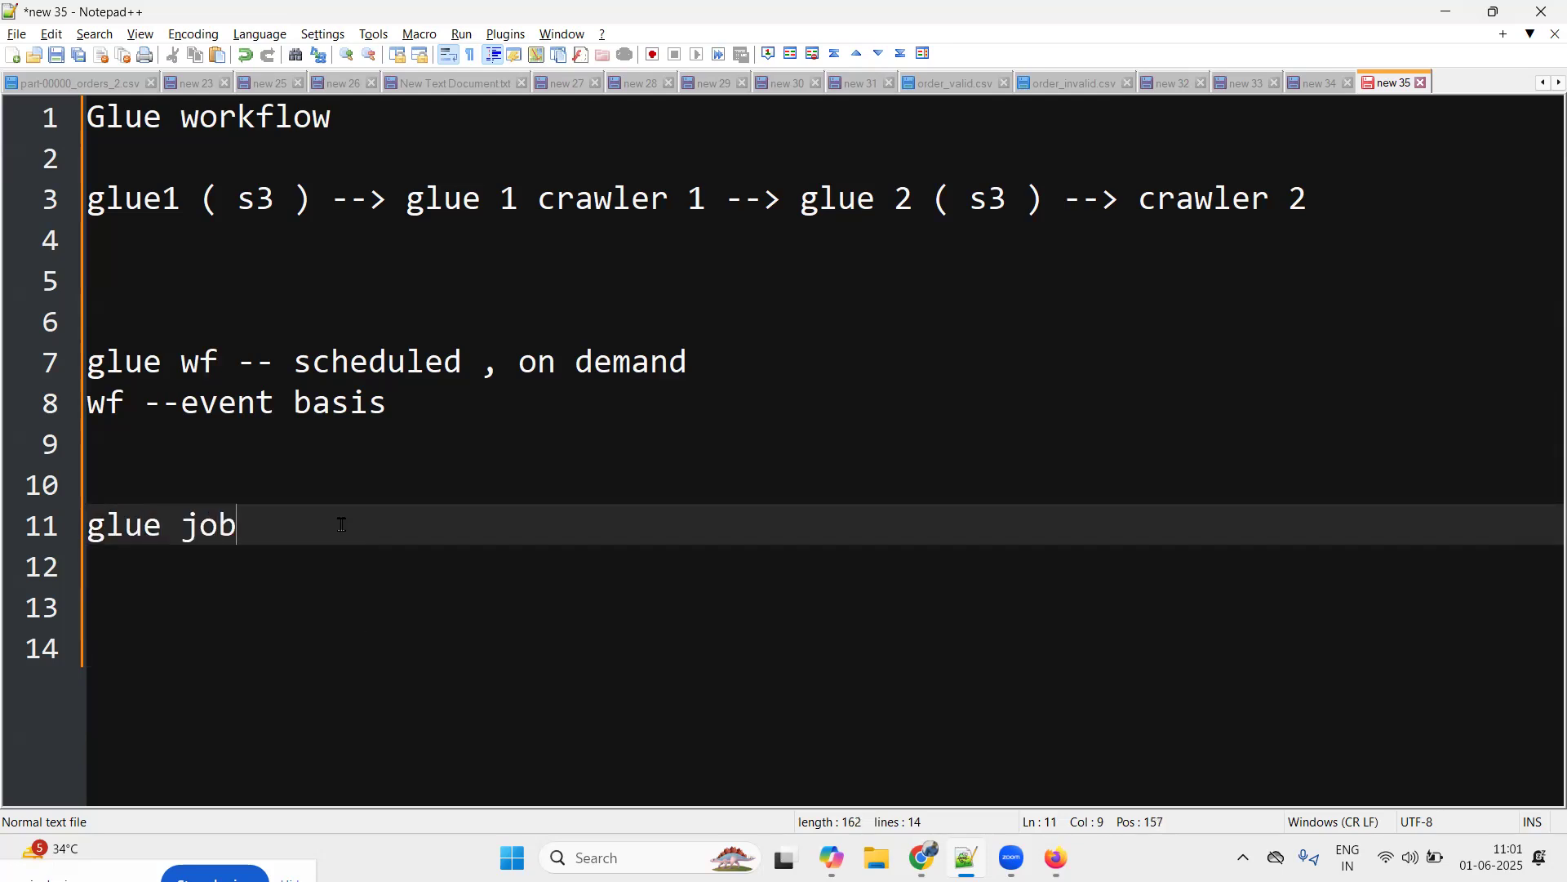
text( --> )
text(cra)
key(BackSpace)
text(rawler)
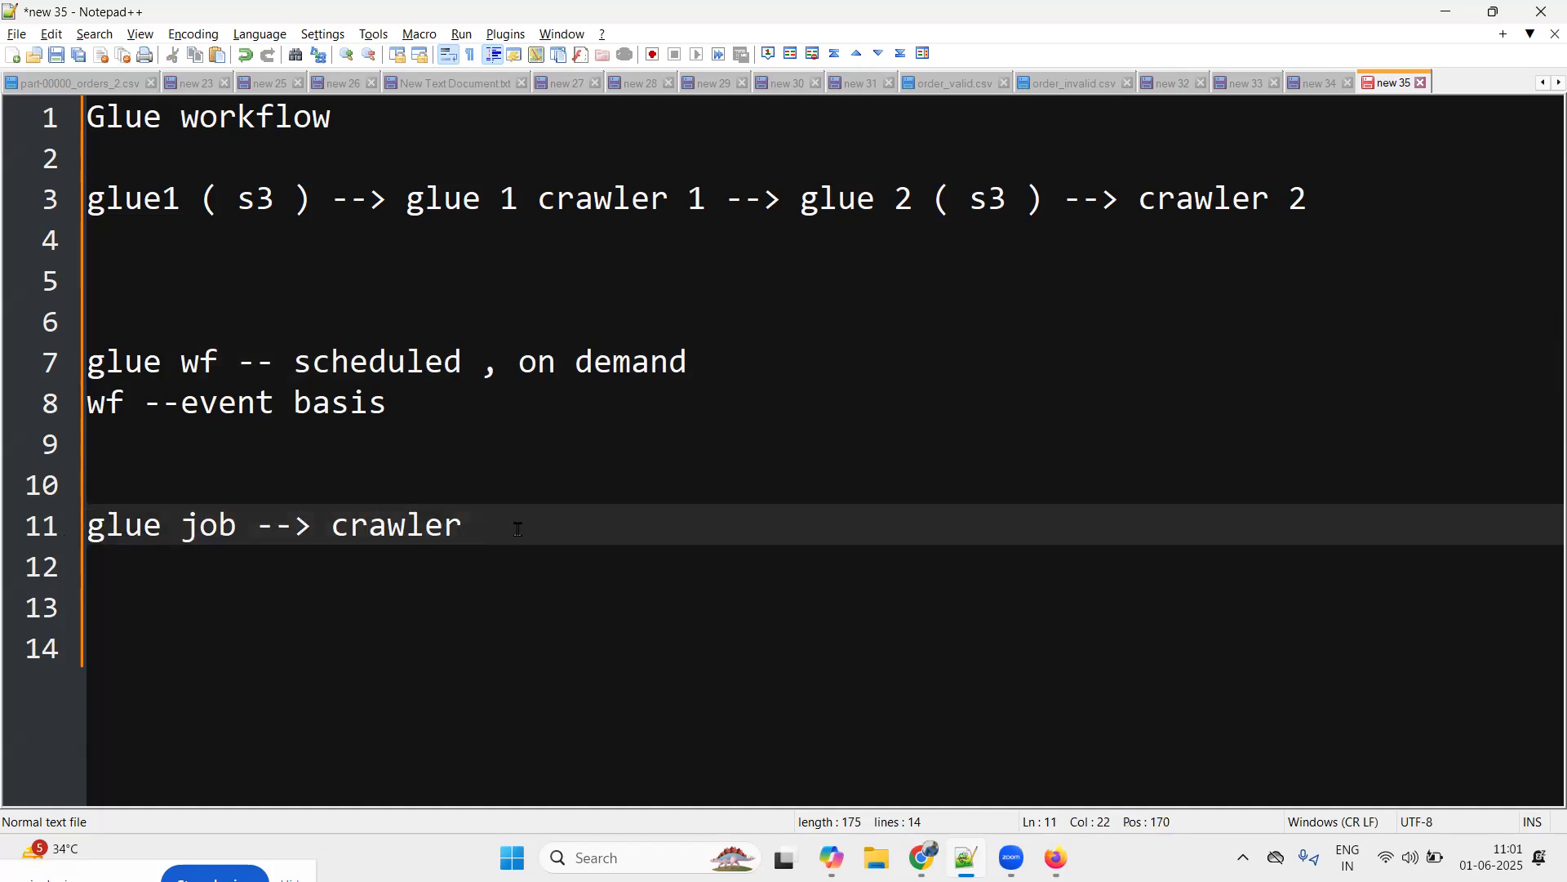
key(Home)
text(trigger --)
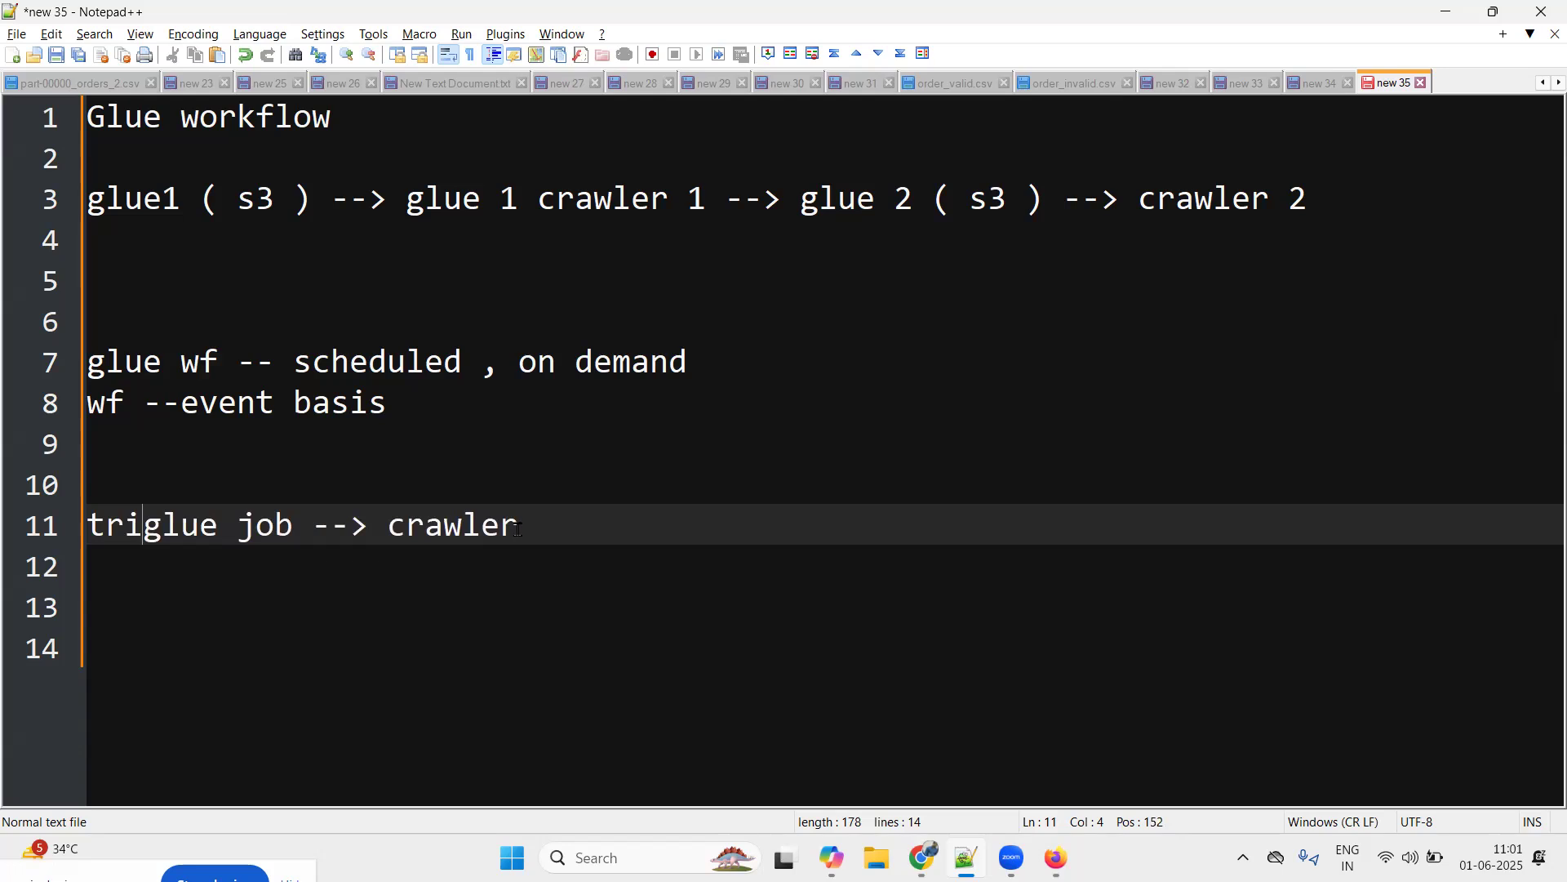
text(>)
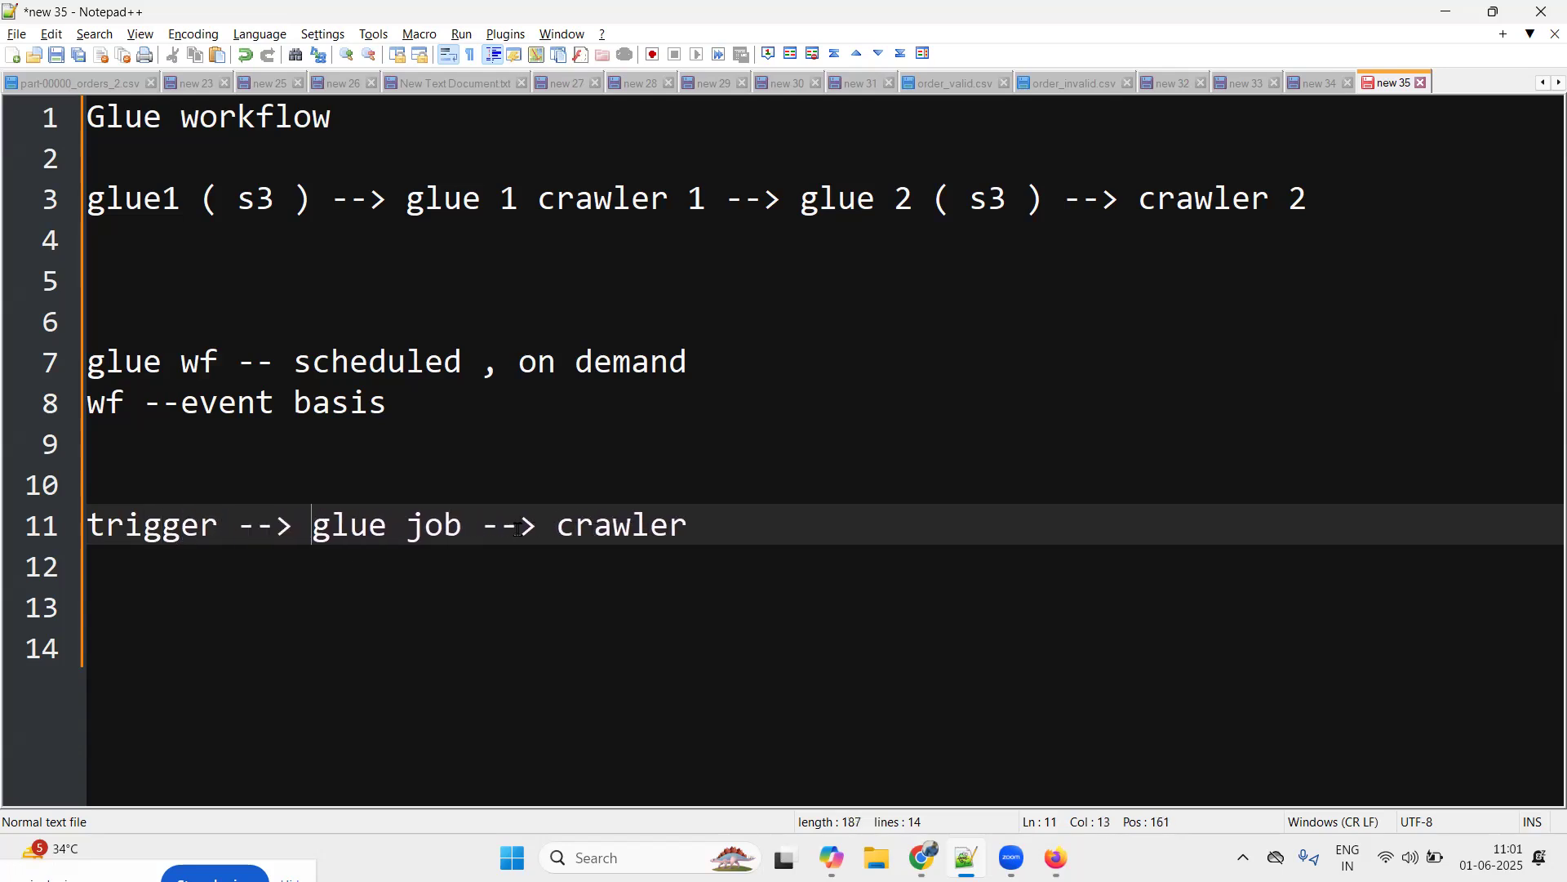
Insert "--> condition <> trigger" between "glue job" and "--> crawler" in the line 11 flow
click(465, 525)
text(--> condition )
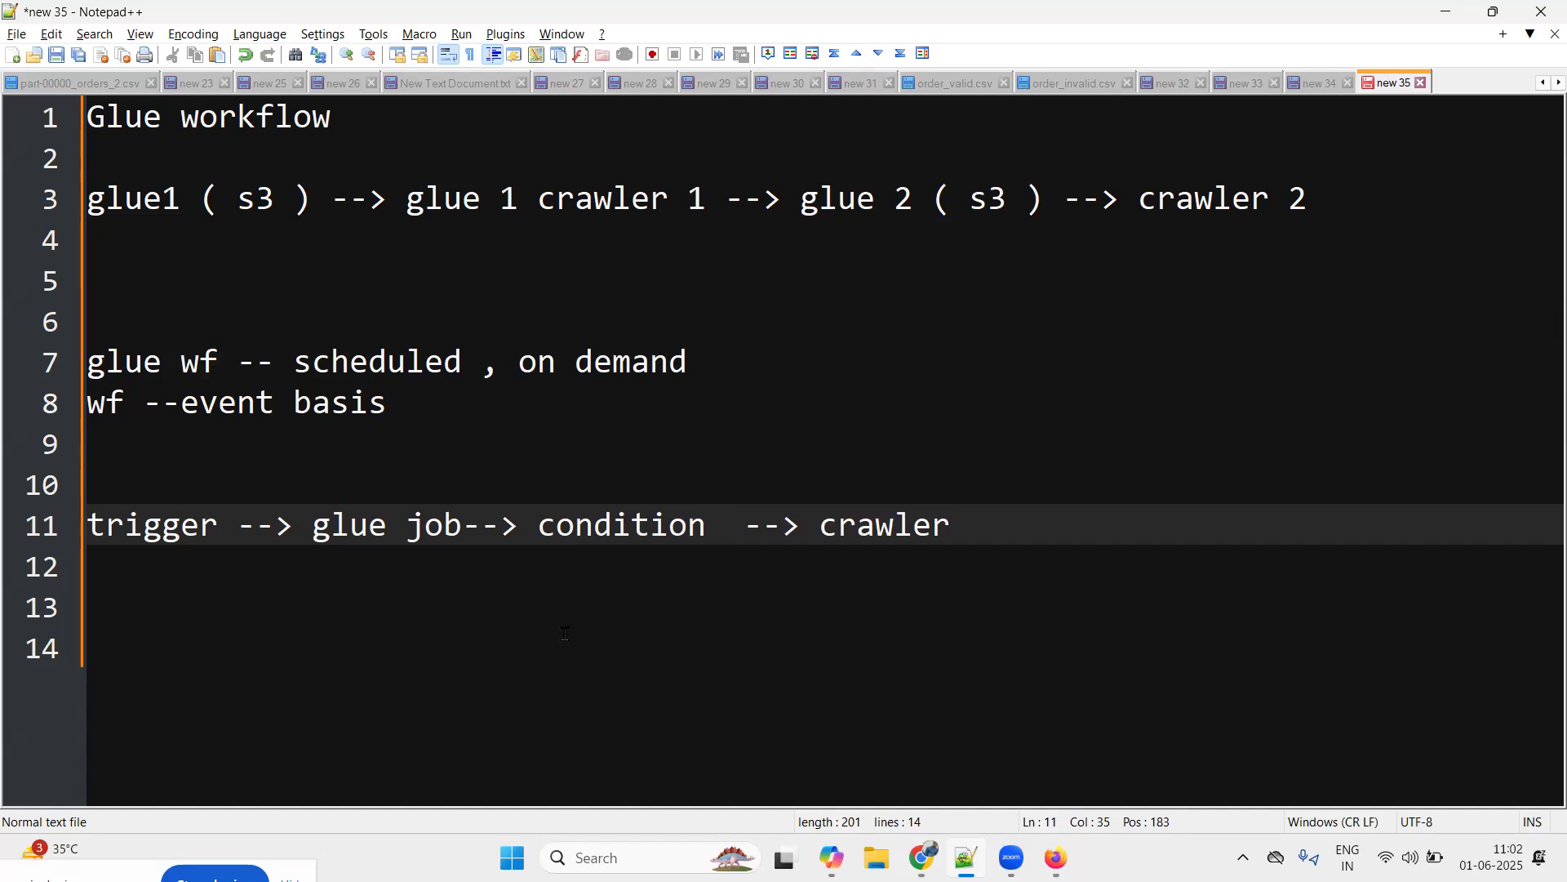
text(<>)
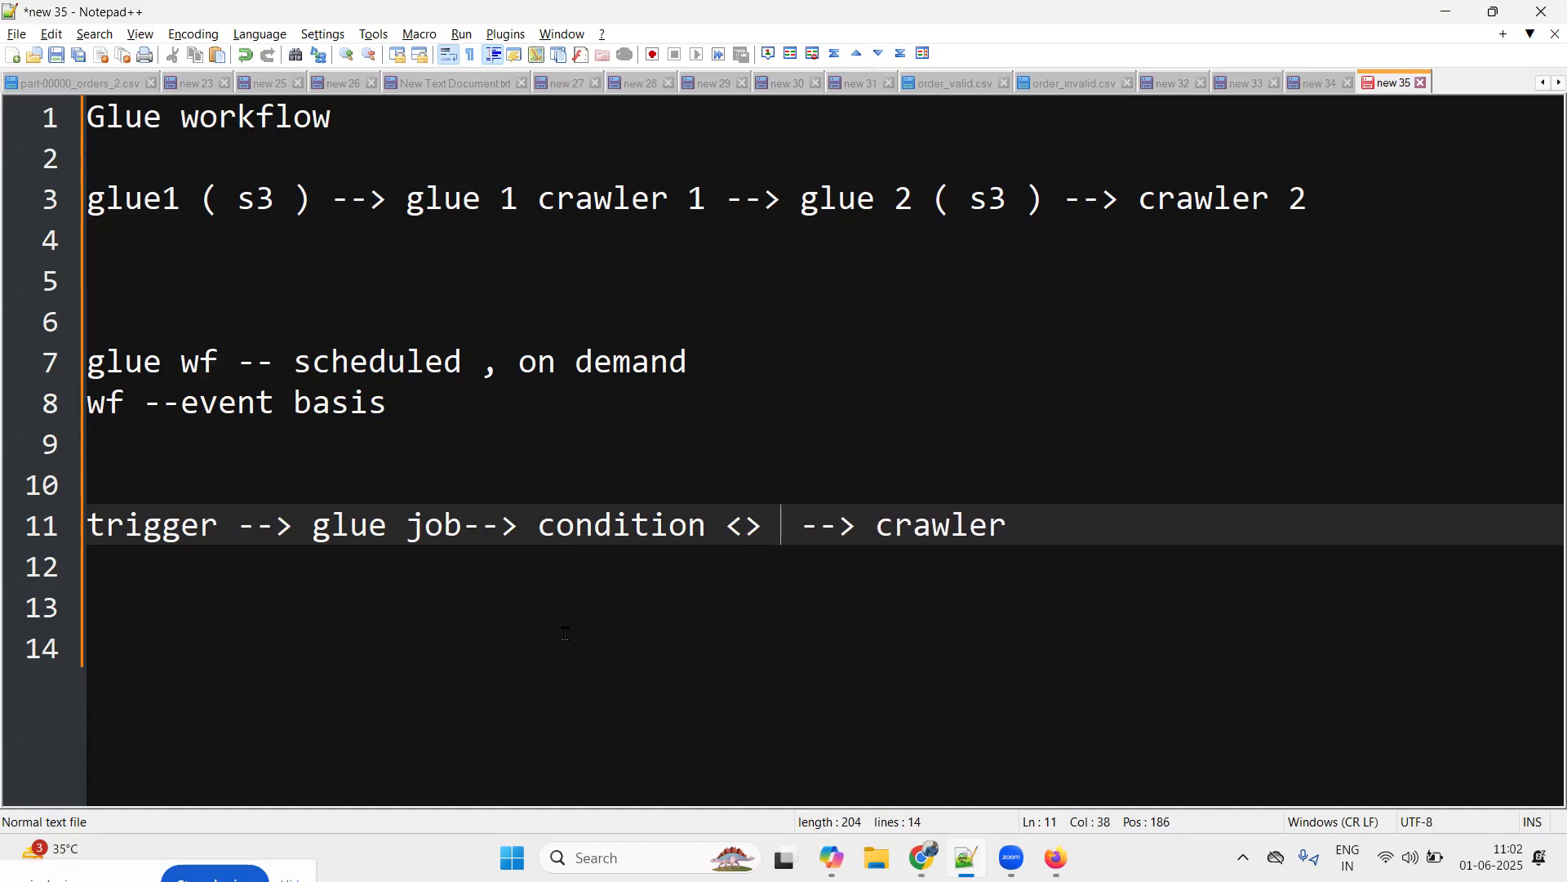
text( trigger)
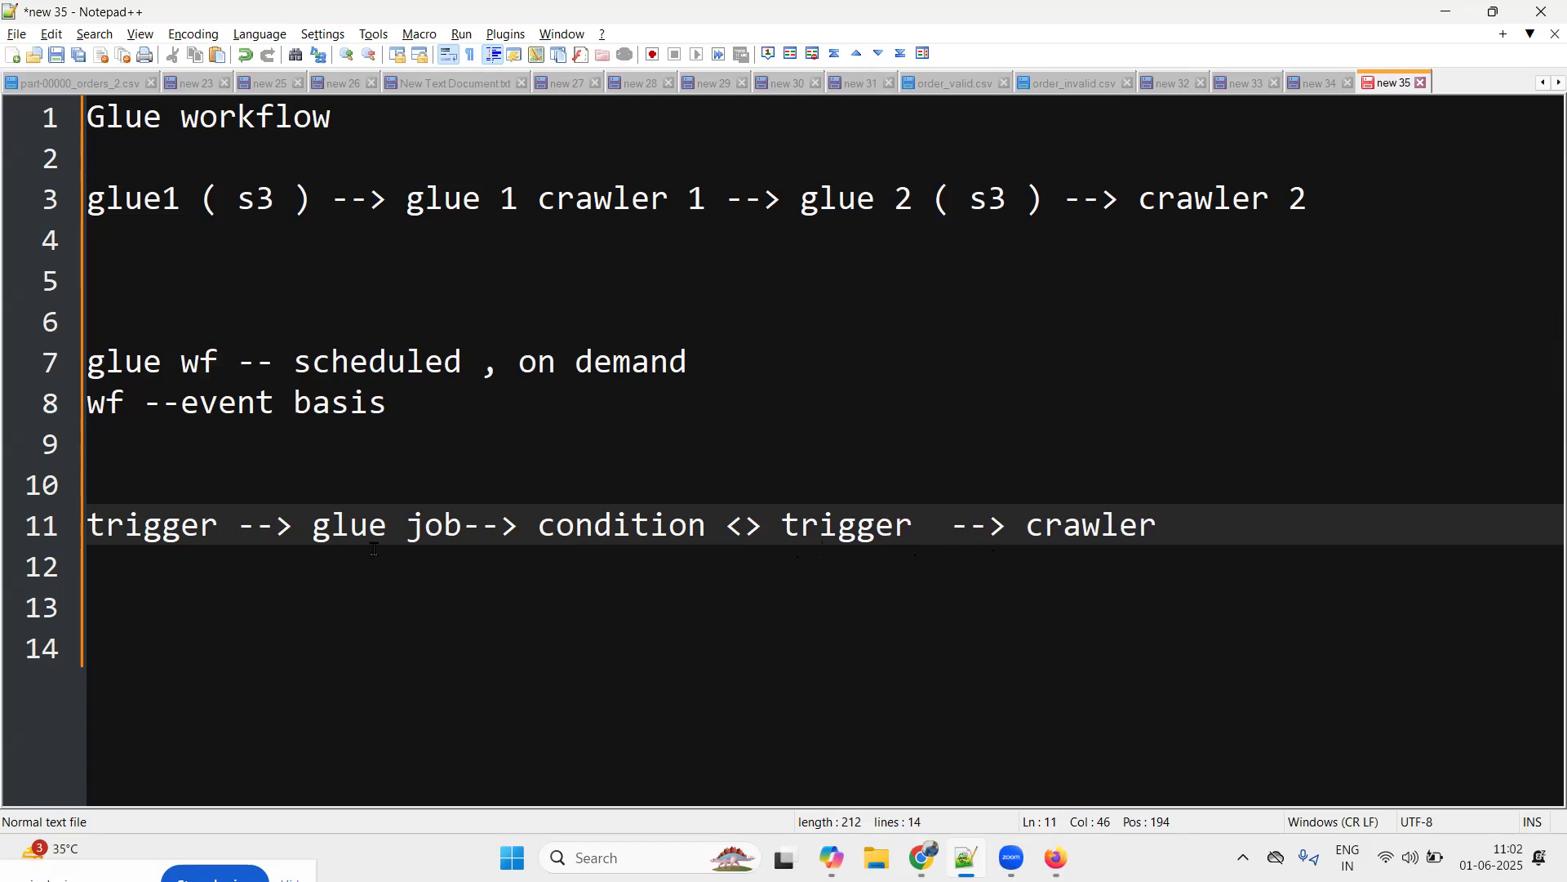
Highlight "glue job" and "crawler" in the line 11 flow to point out the two linked components
drag(296, 525, 482, 526)
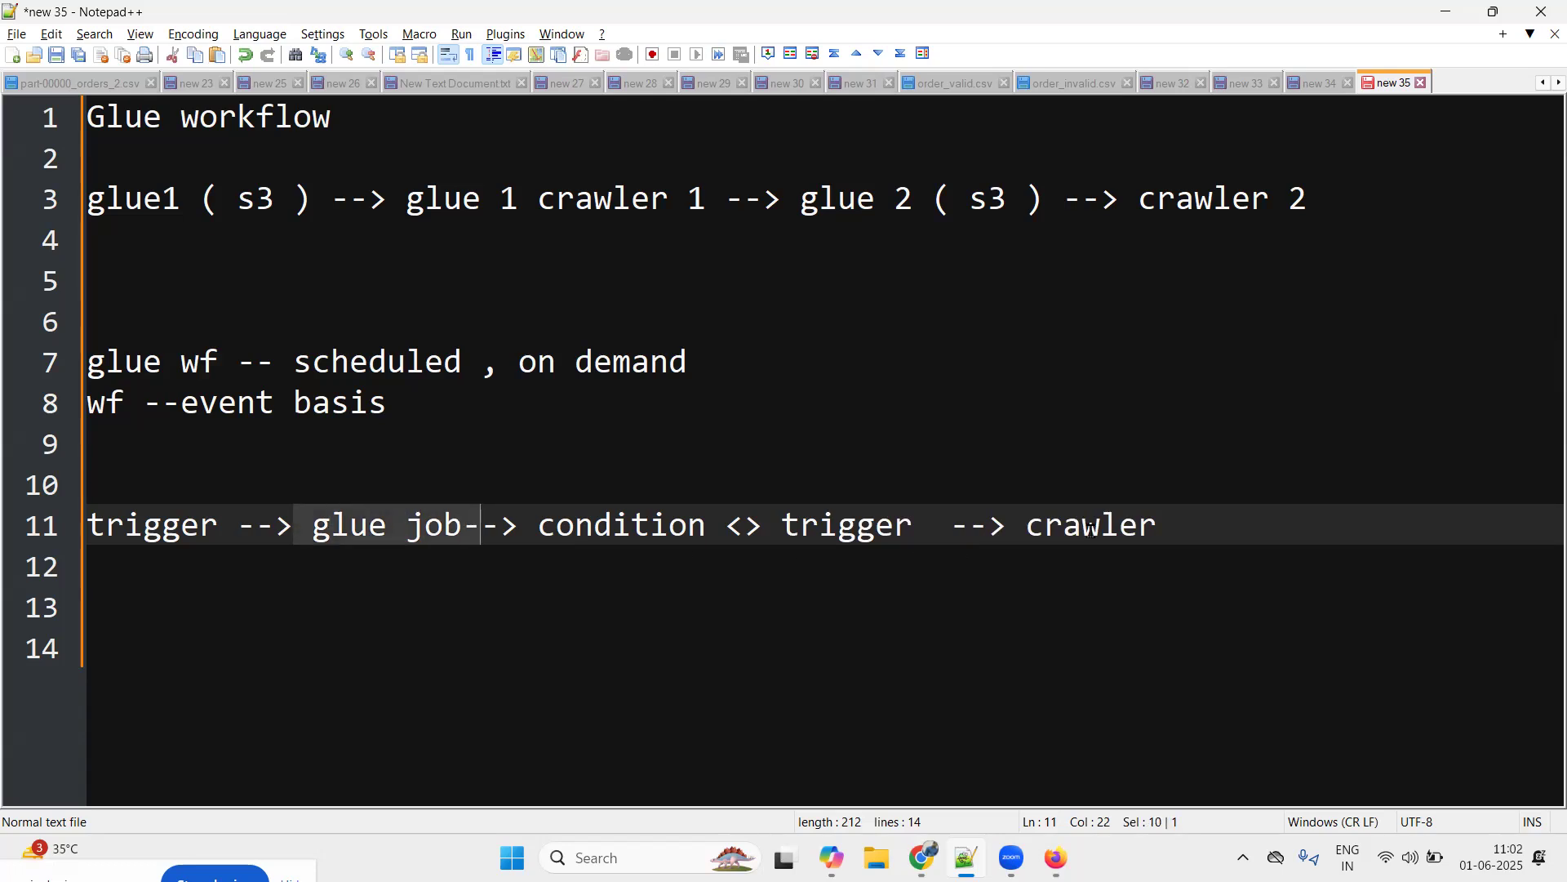
drag(1027, 524, 1187, 528)
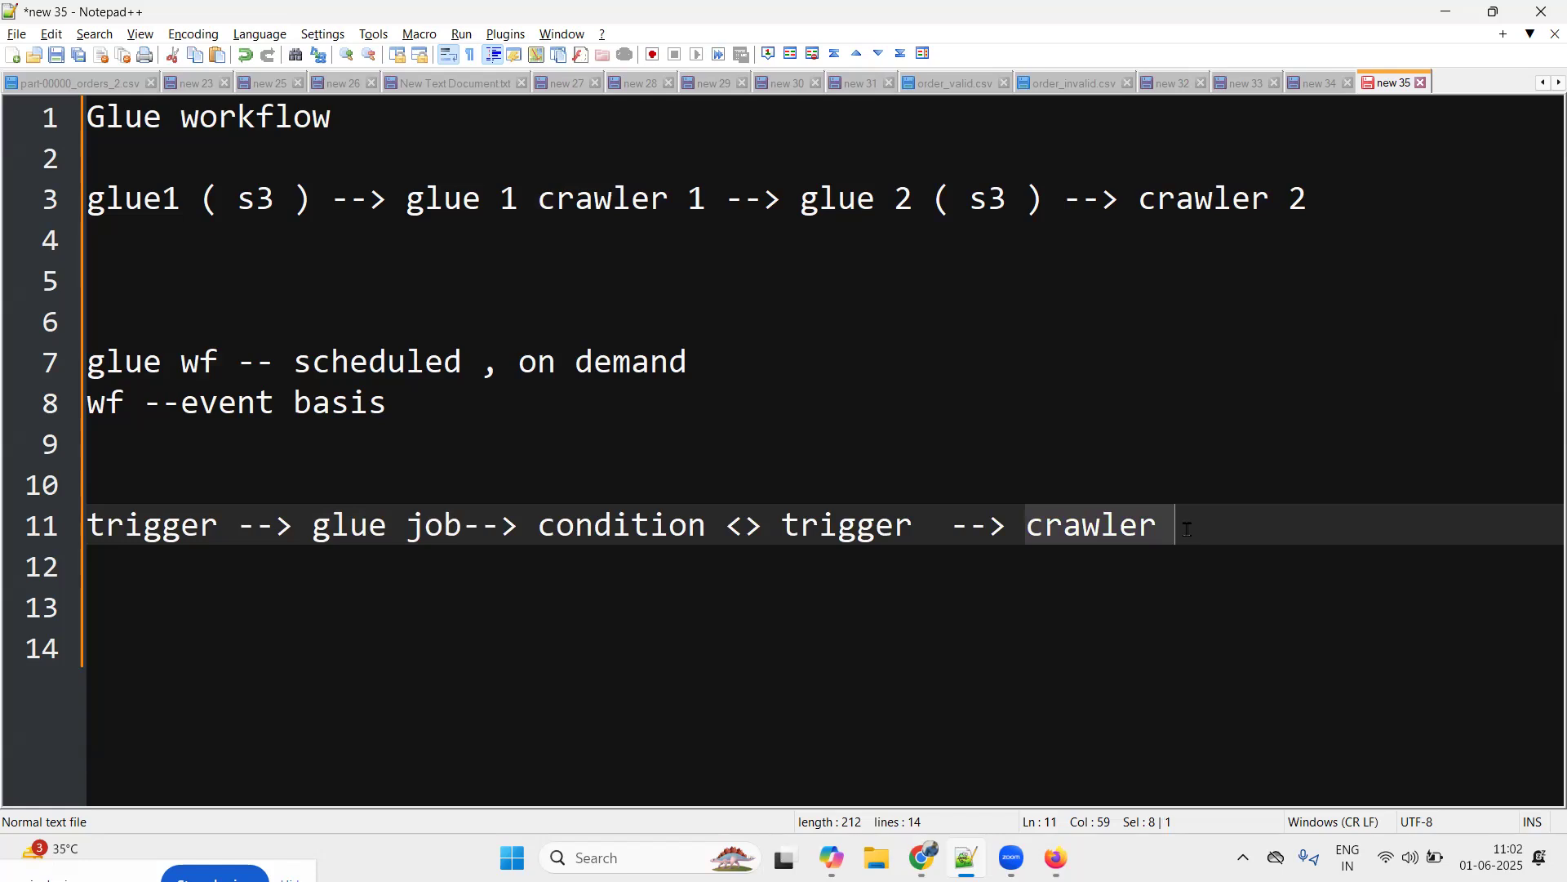
click(1183, 525)
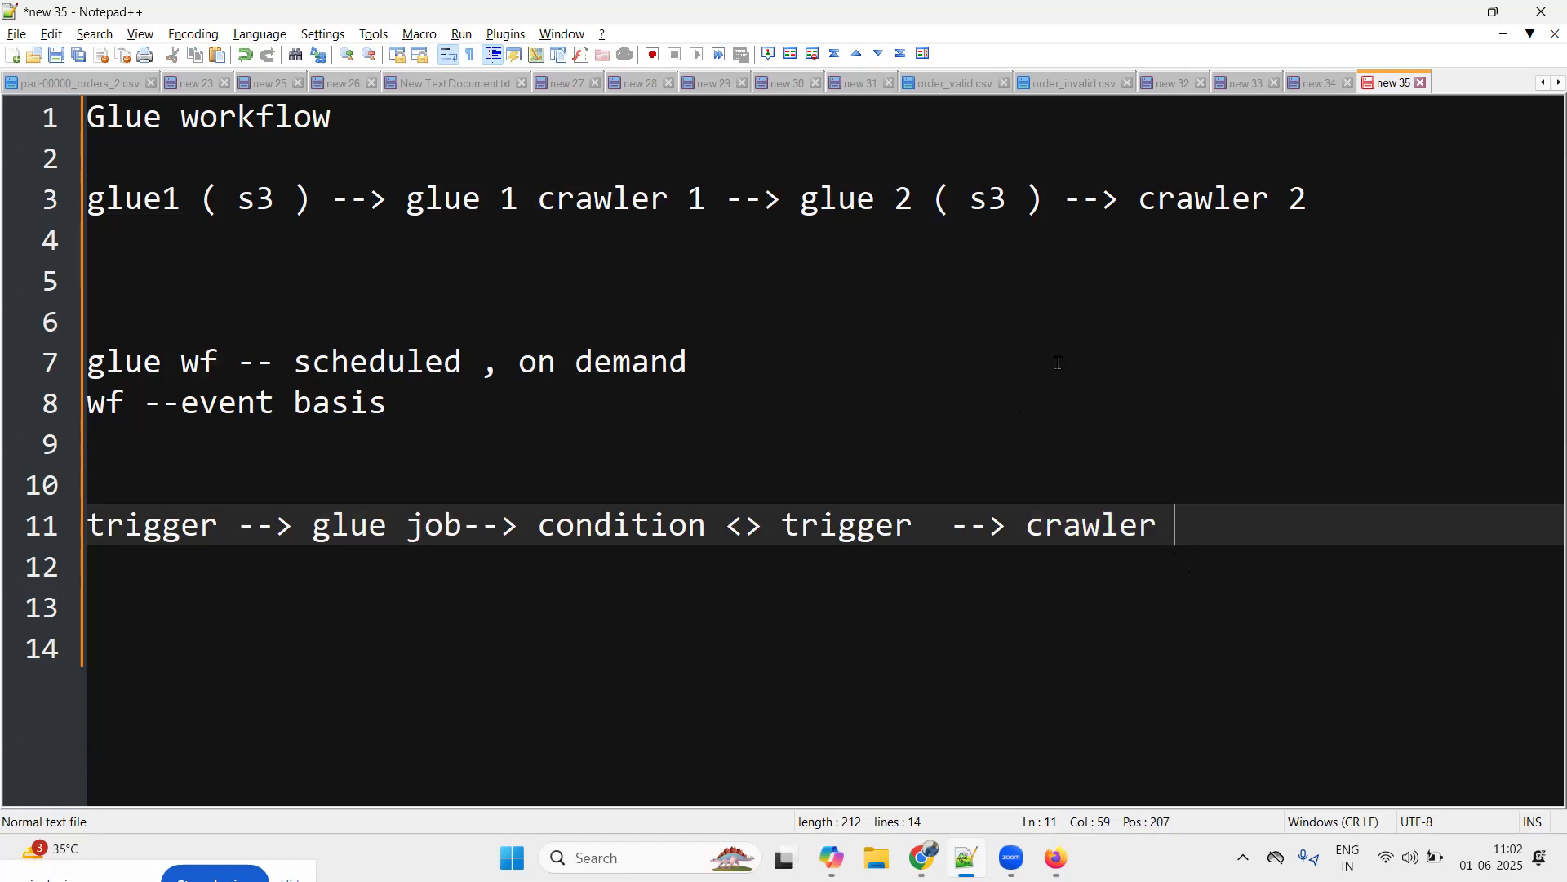
Switch to the AWS Glue console in Chrome, open the script of the ETL job edp-glue, and show it full screen
click(1446, 11)
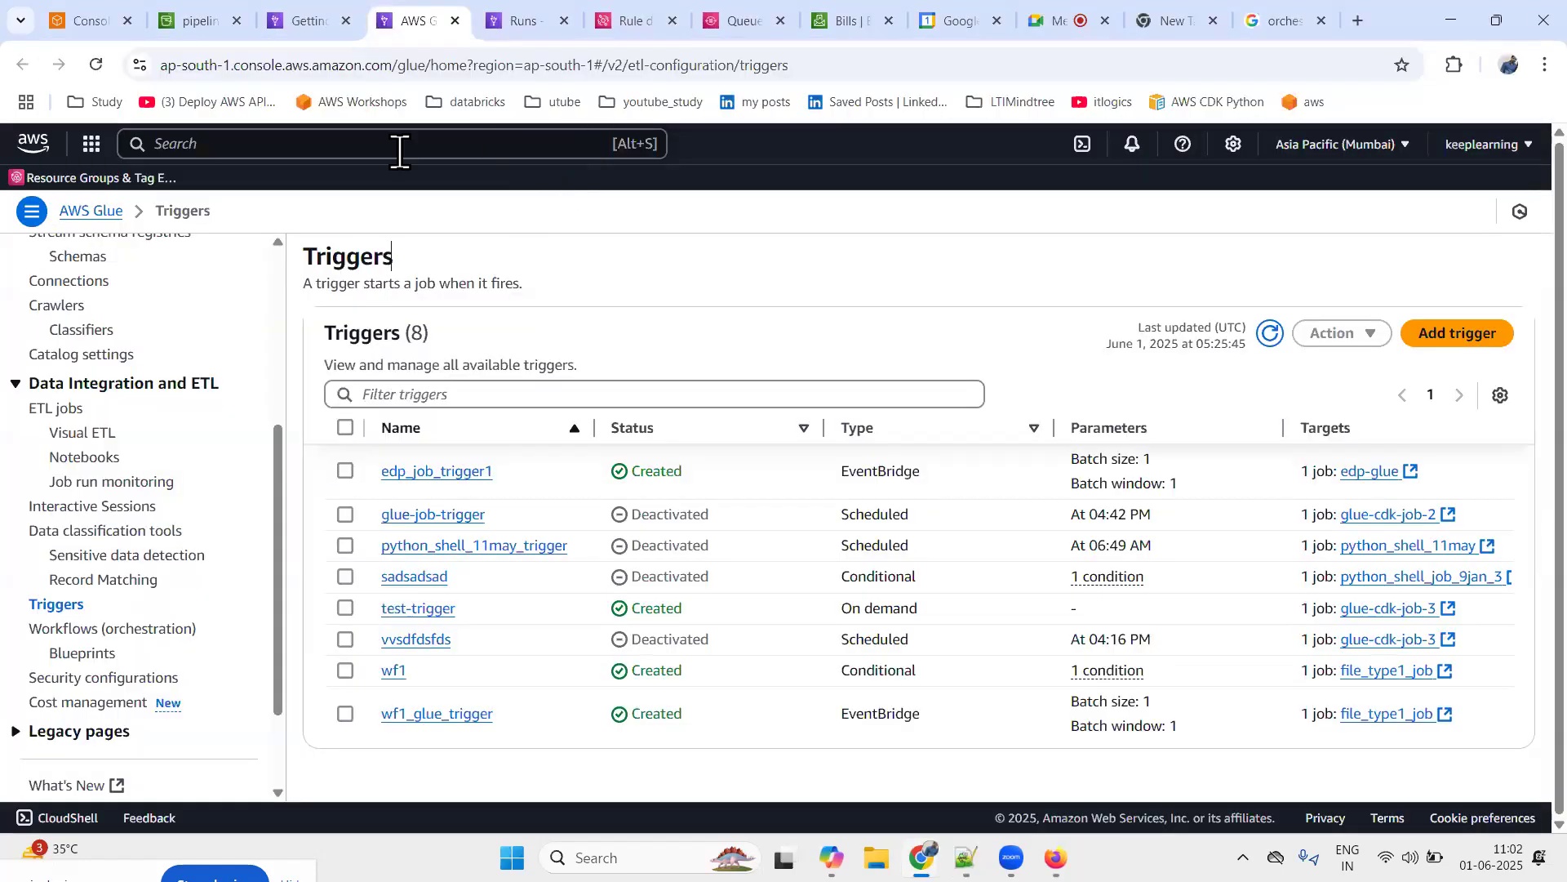
click(512, 26)
click(57, 324)
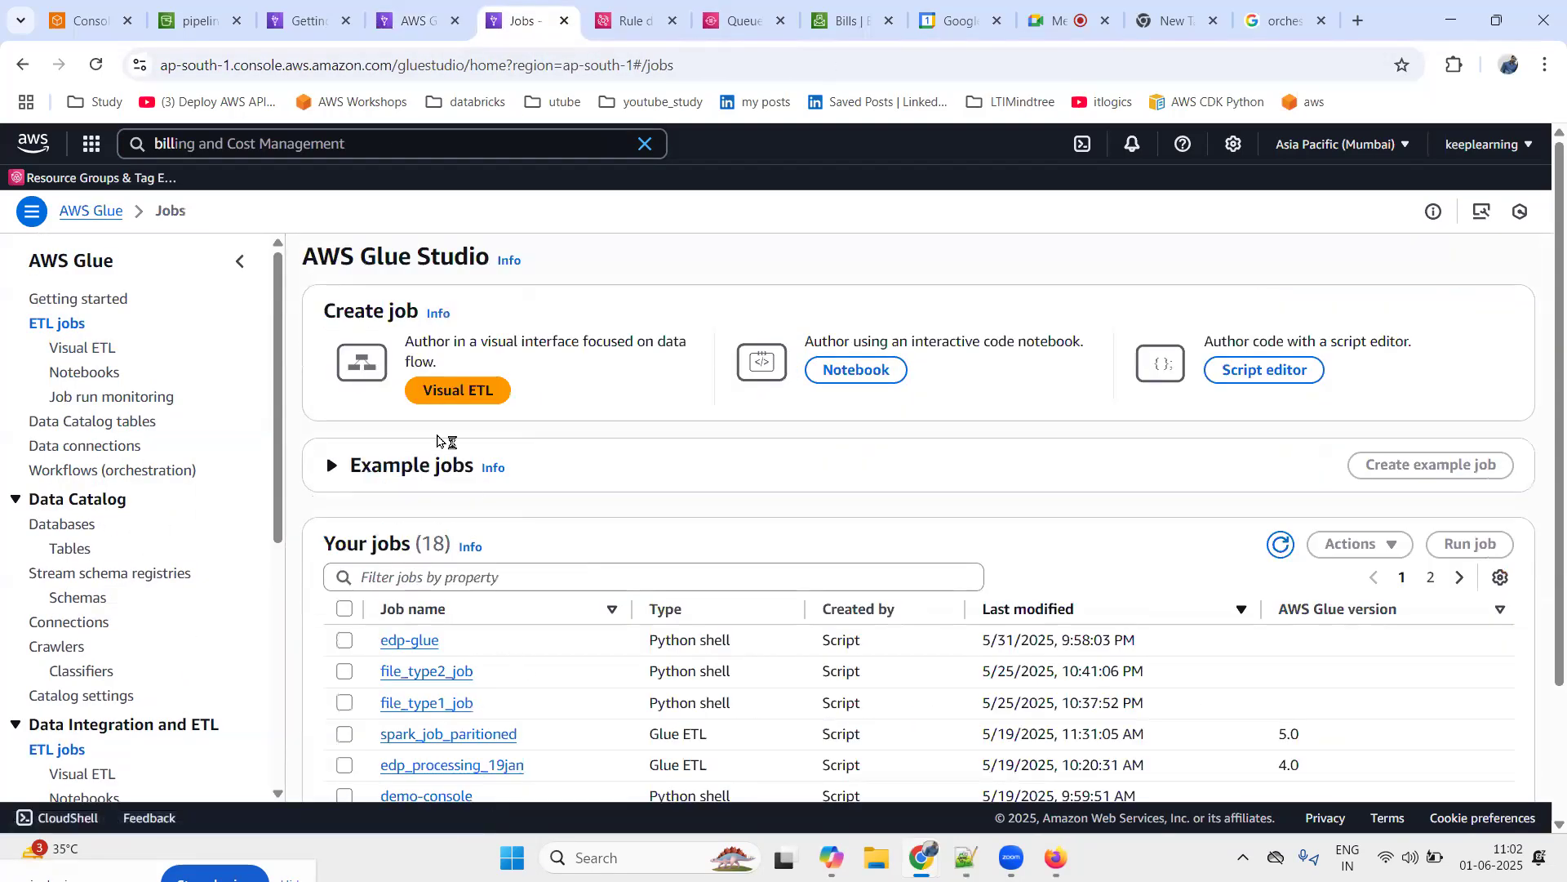
click(410, 475)
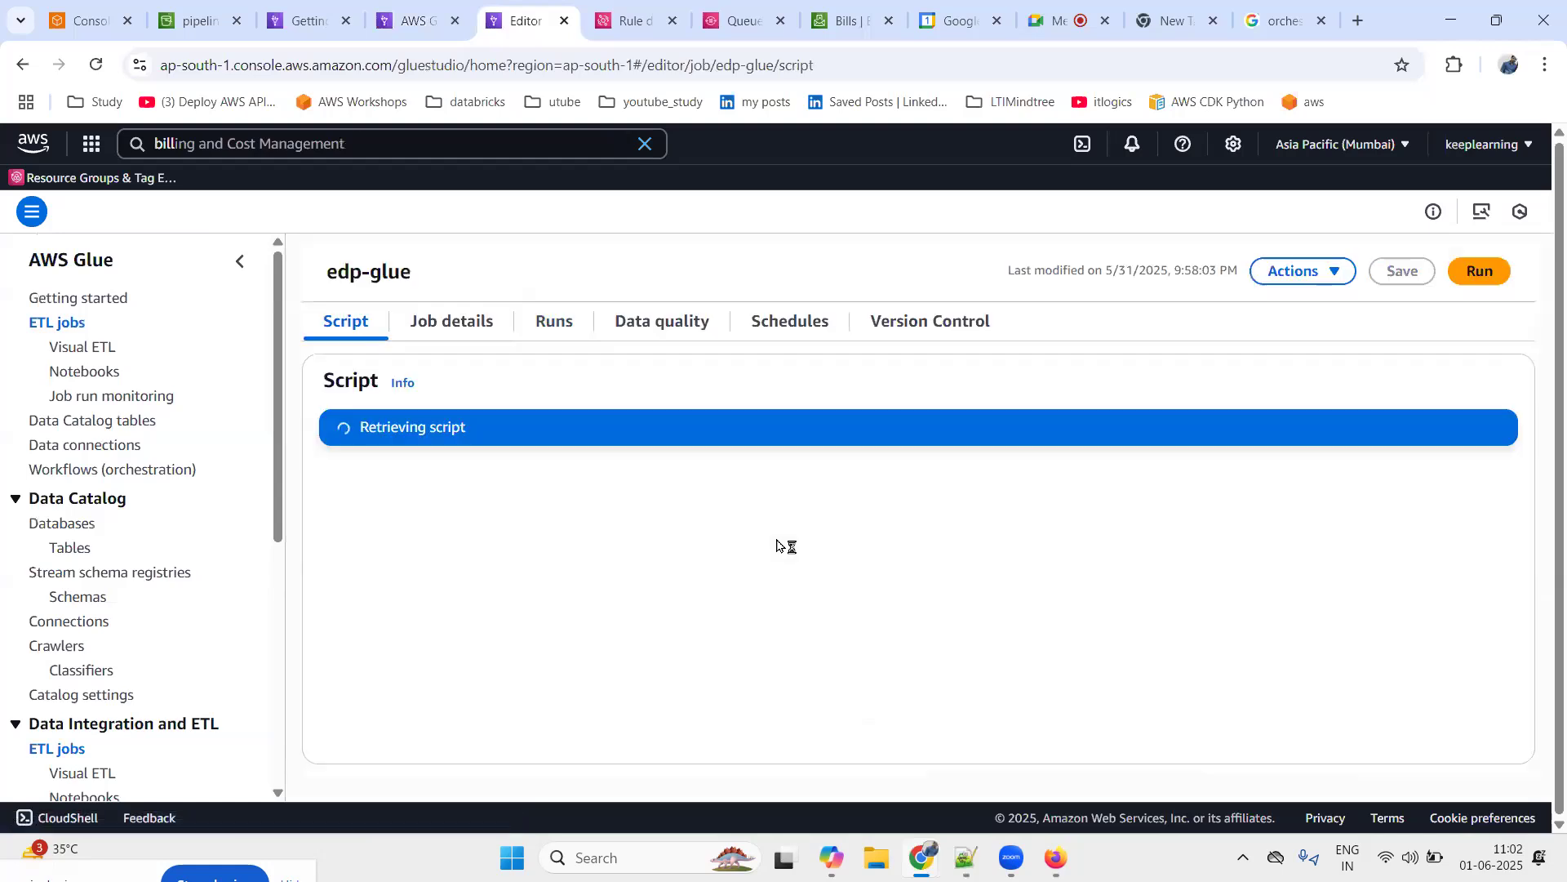
click(751, 616)
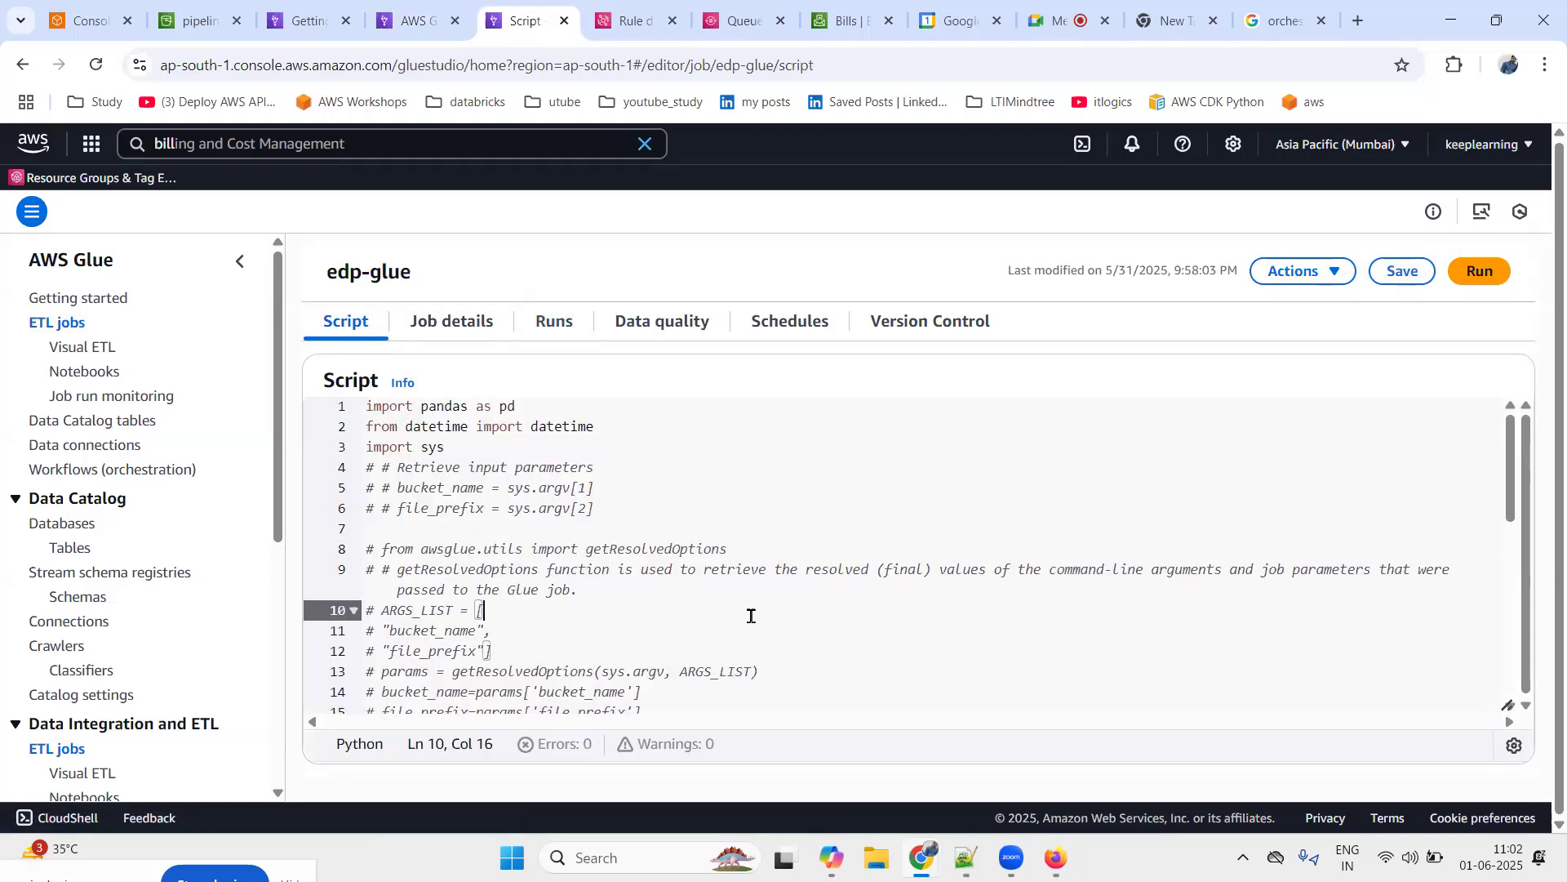
key(F11)
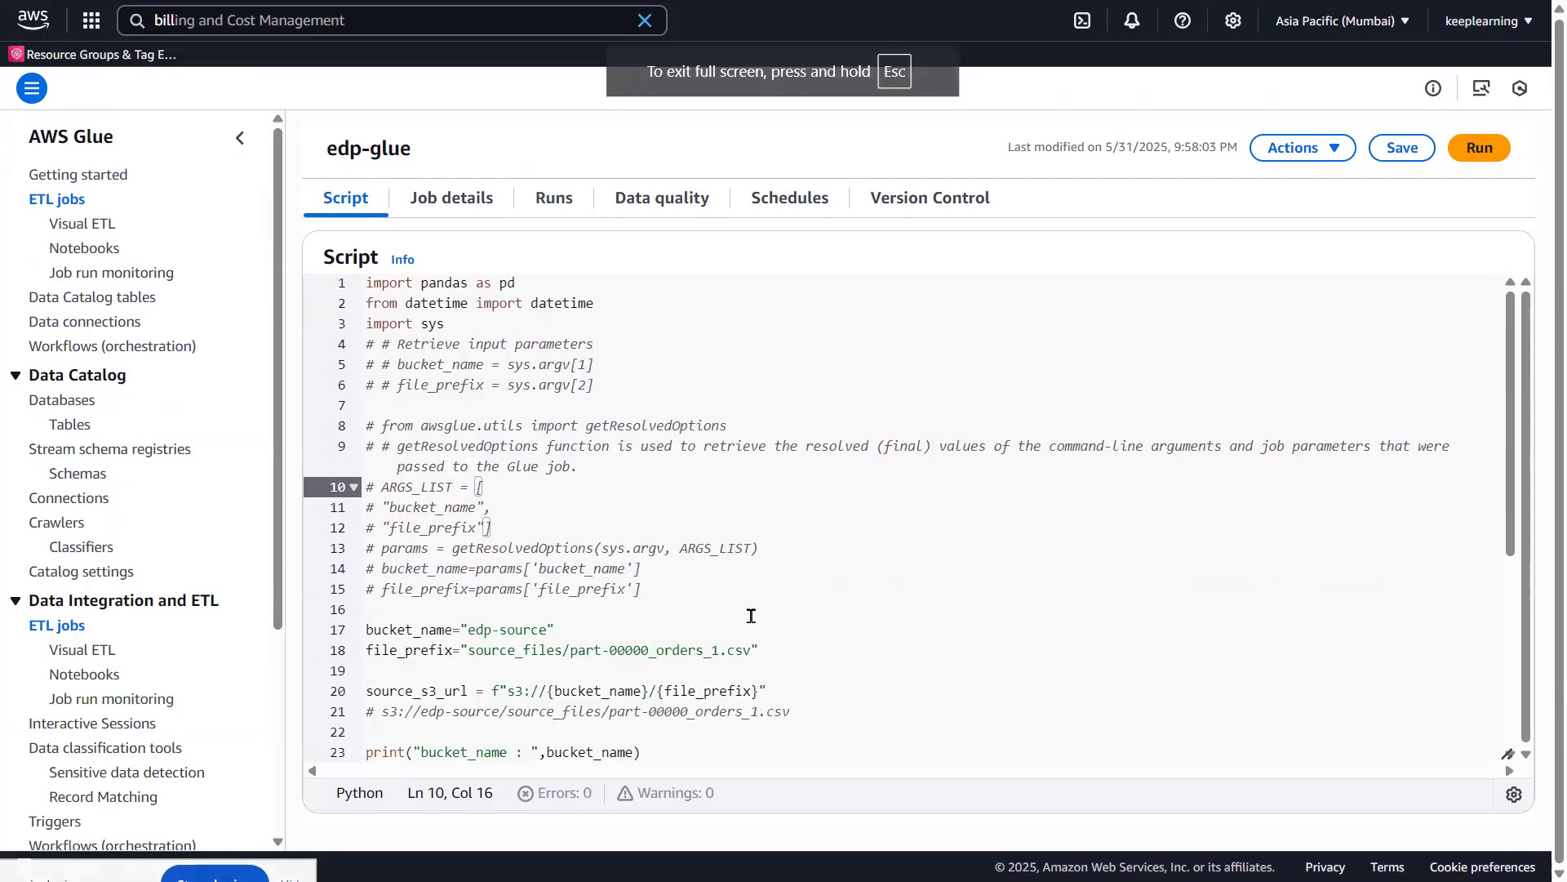
Examine the beginning of the edp-glue script, highlighting the pandas import and the commented-out input parameter block on lines 4 to 15
scroll(473, 443, down, 3)
scroll(474, 449, up, 3)
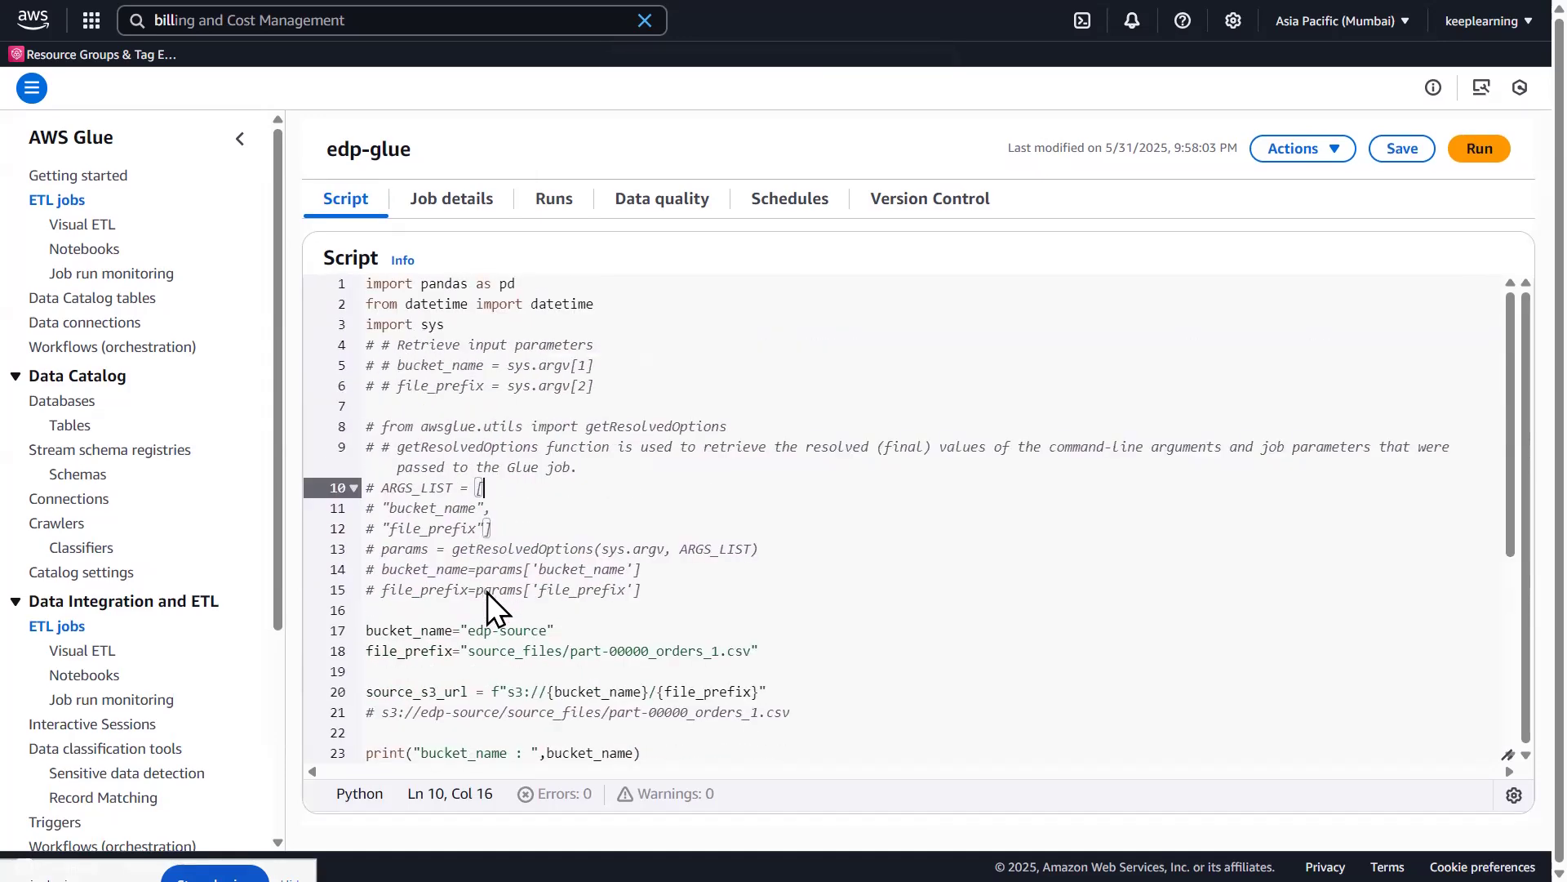
click(678, 533)
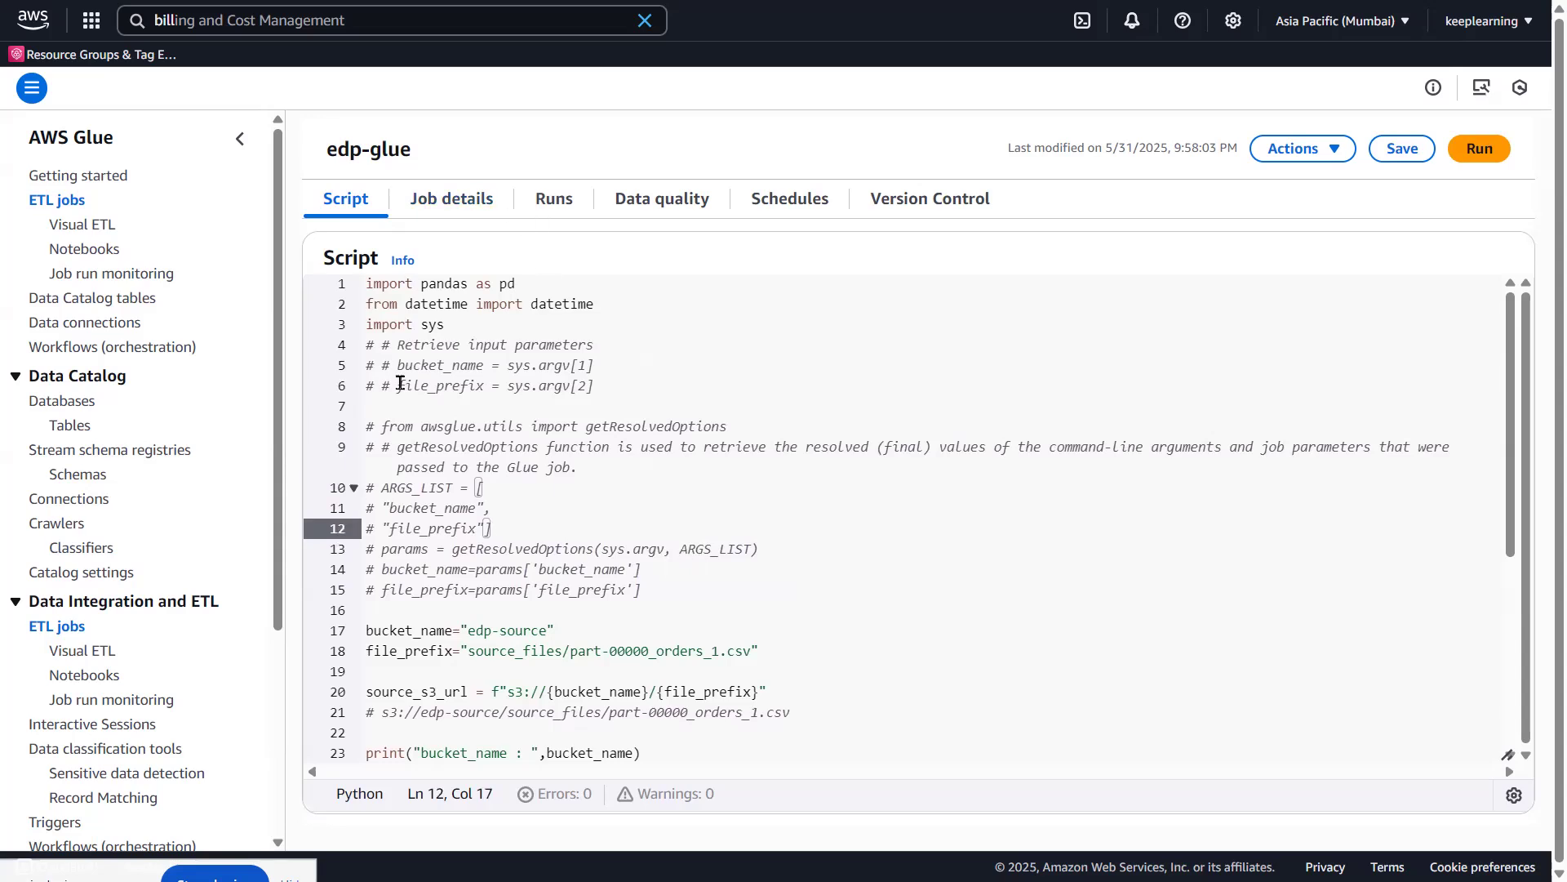
drag(413, 283, 550, 287)
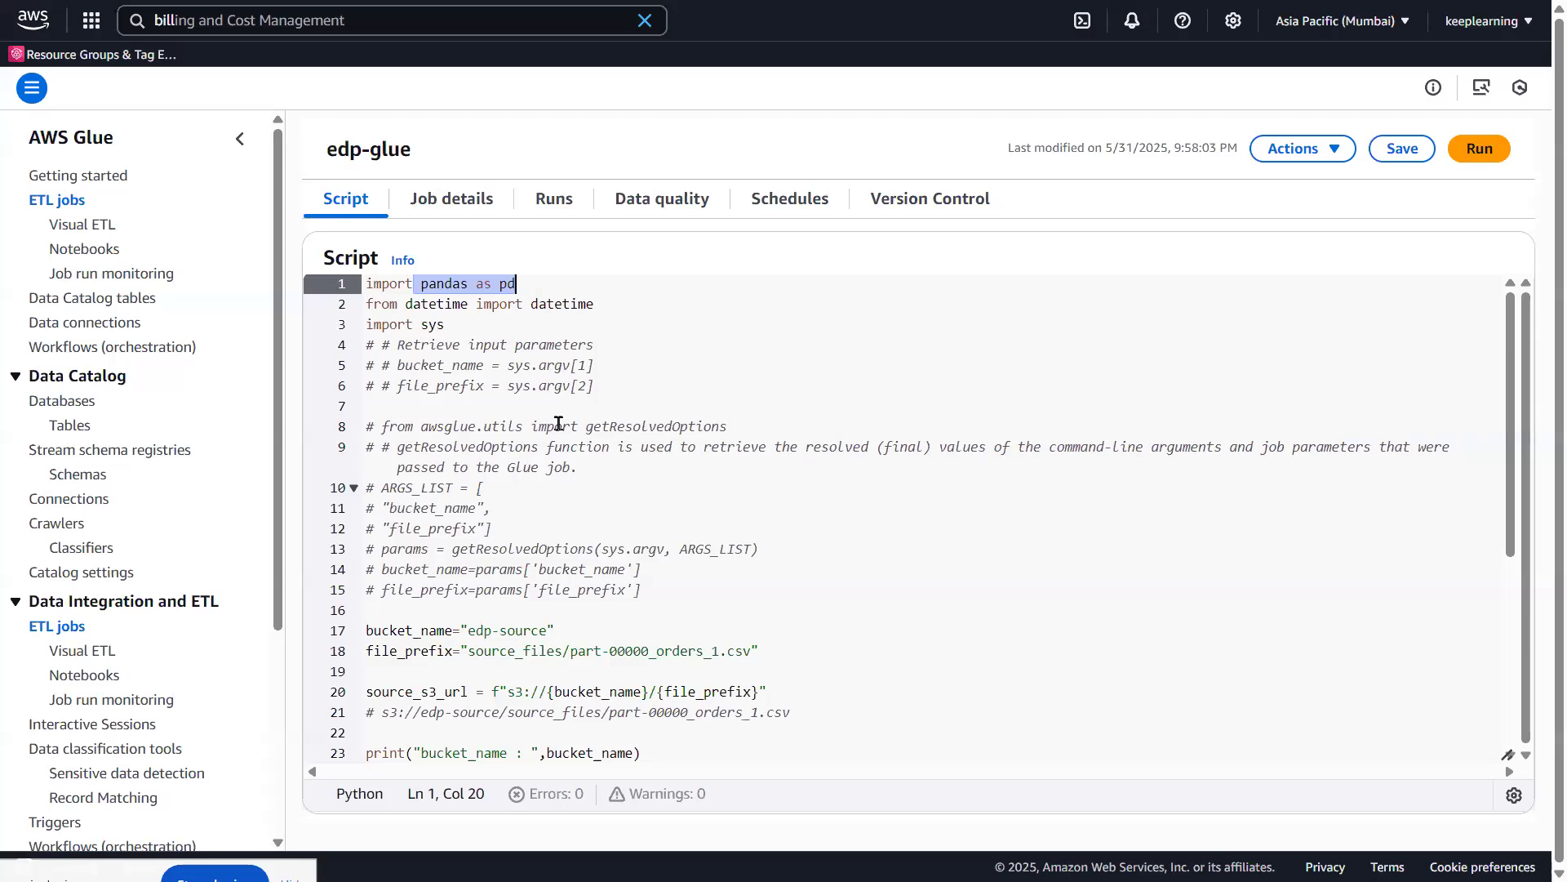
click(554, 468)
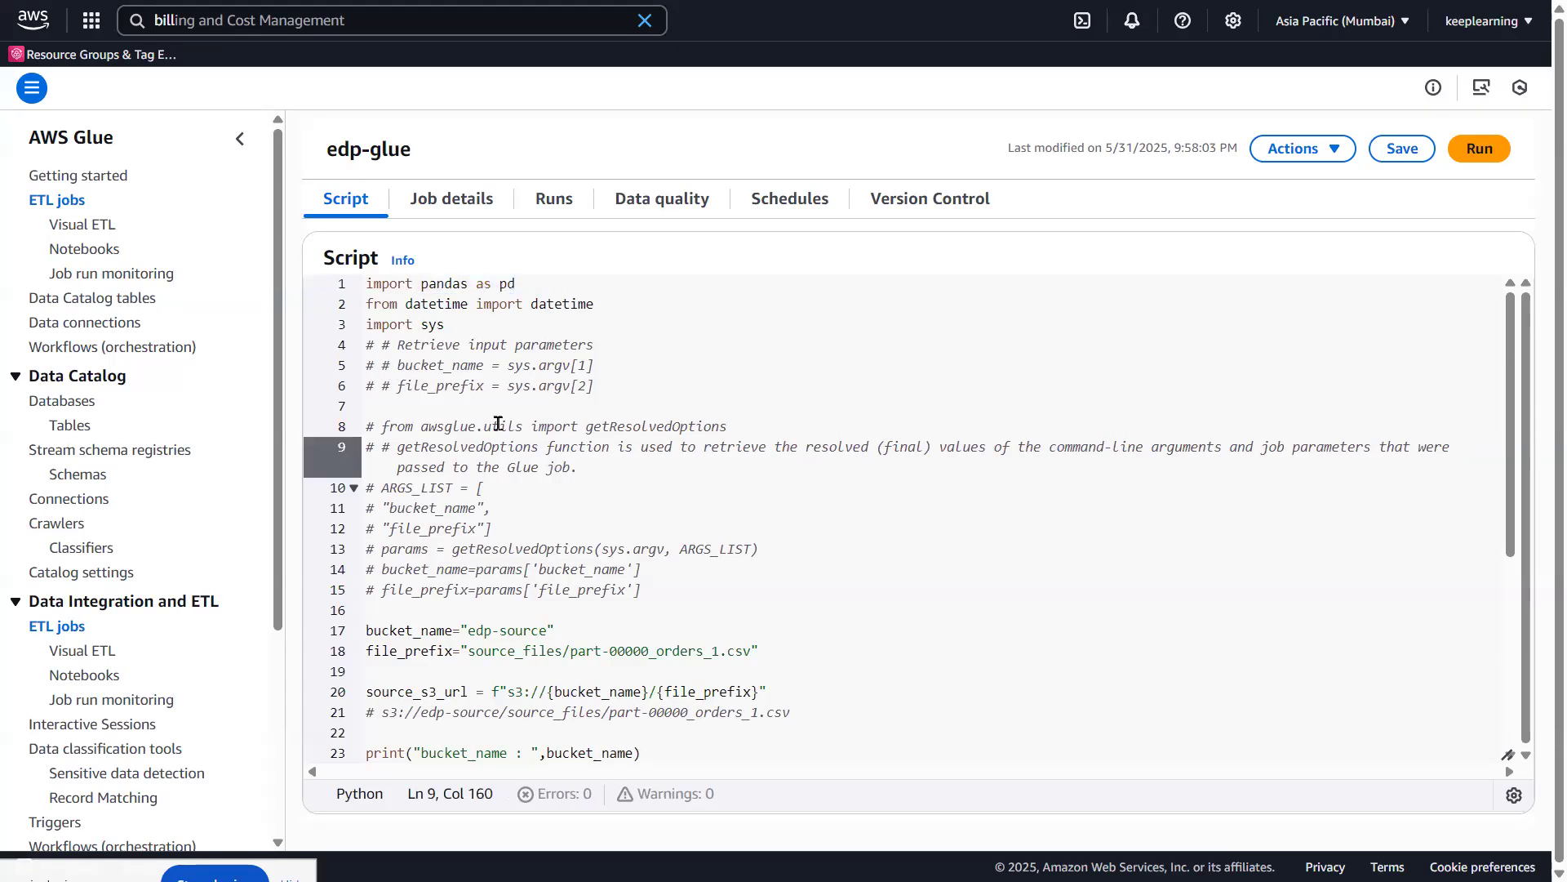
drag(366, 344, 647, 590)
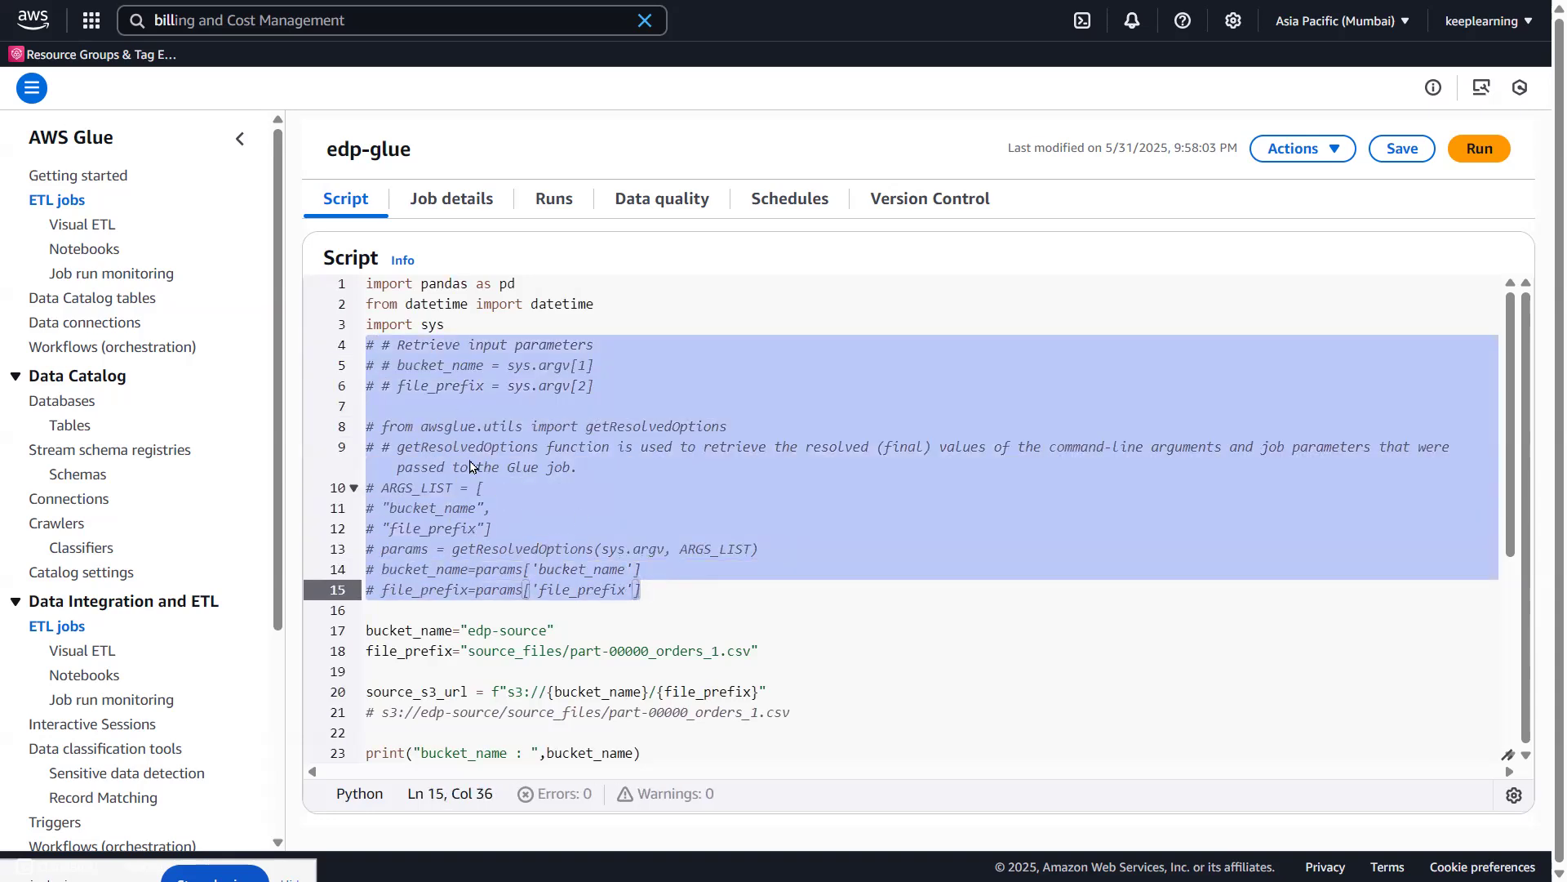
Examine the hard-coded source settings on lines 17 and 18, highlighting the bucket name and file prefix values
scroll(470, 459, down, 3)
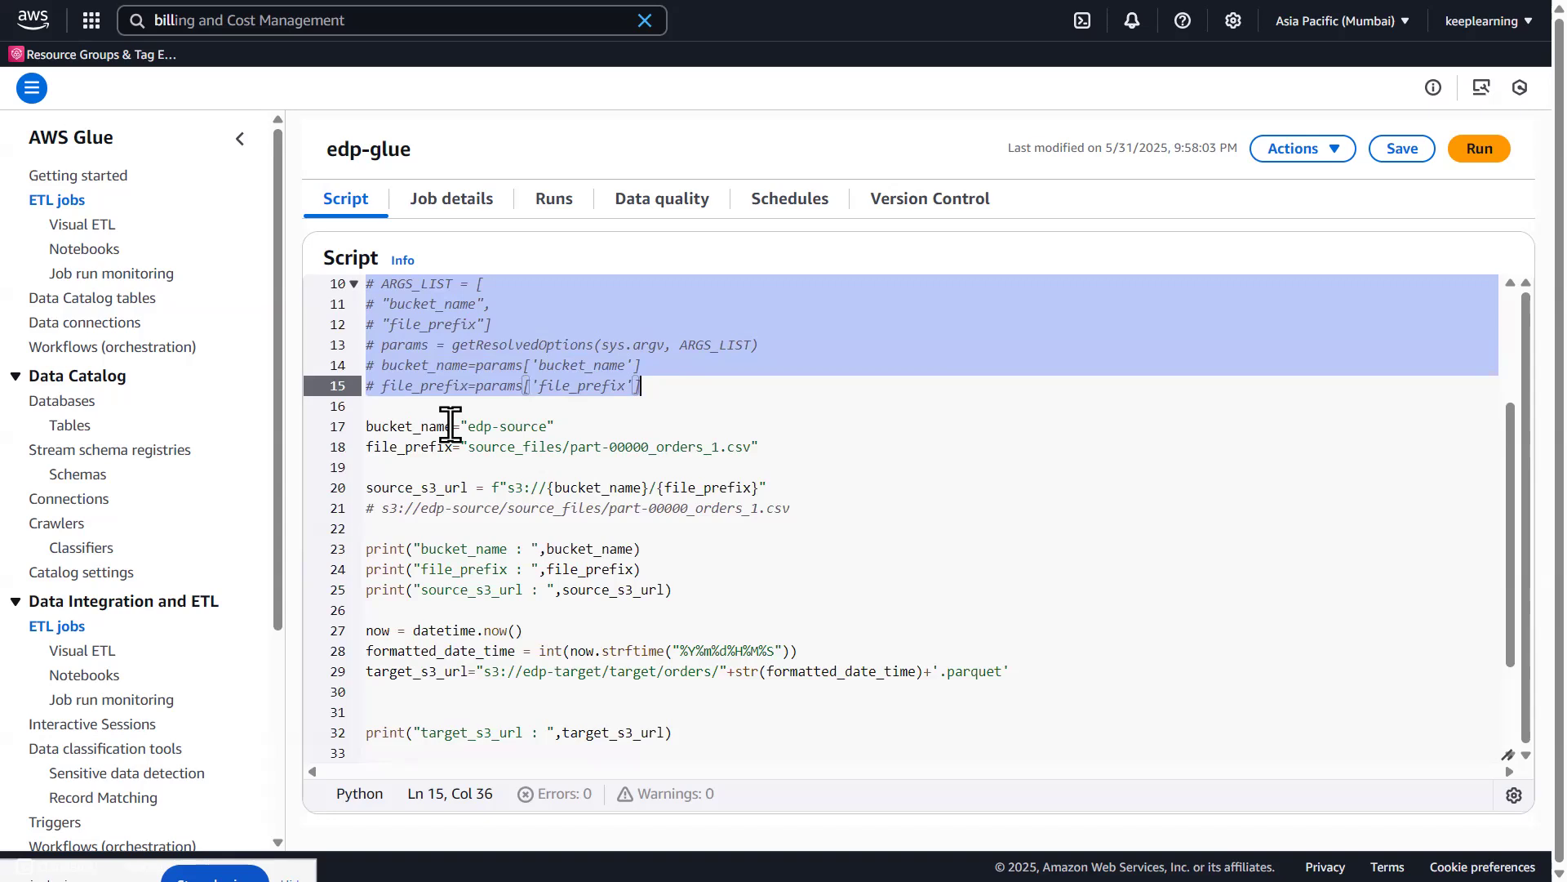
drag(468, 427, 555, 426)
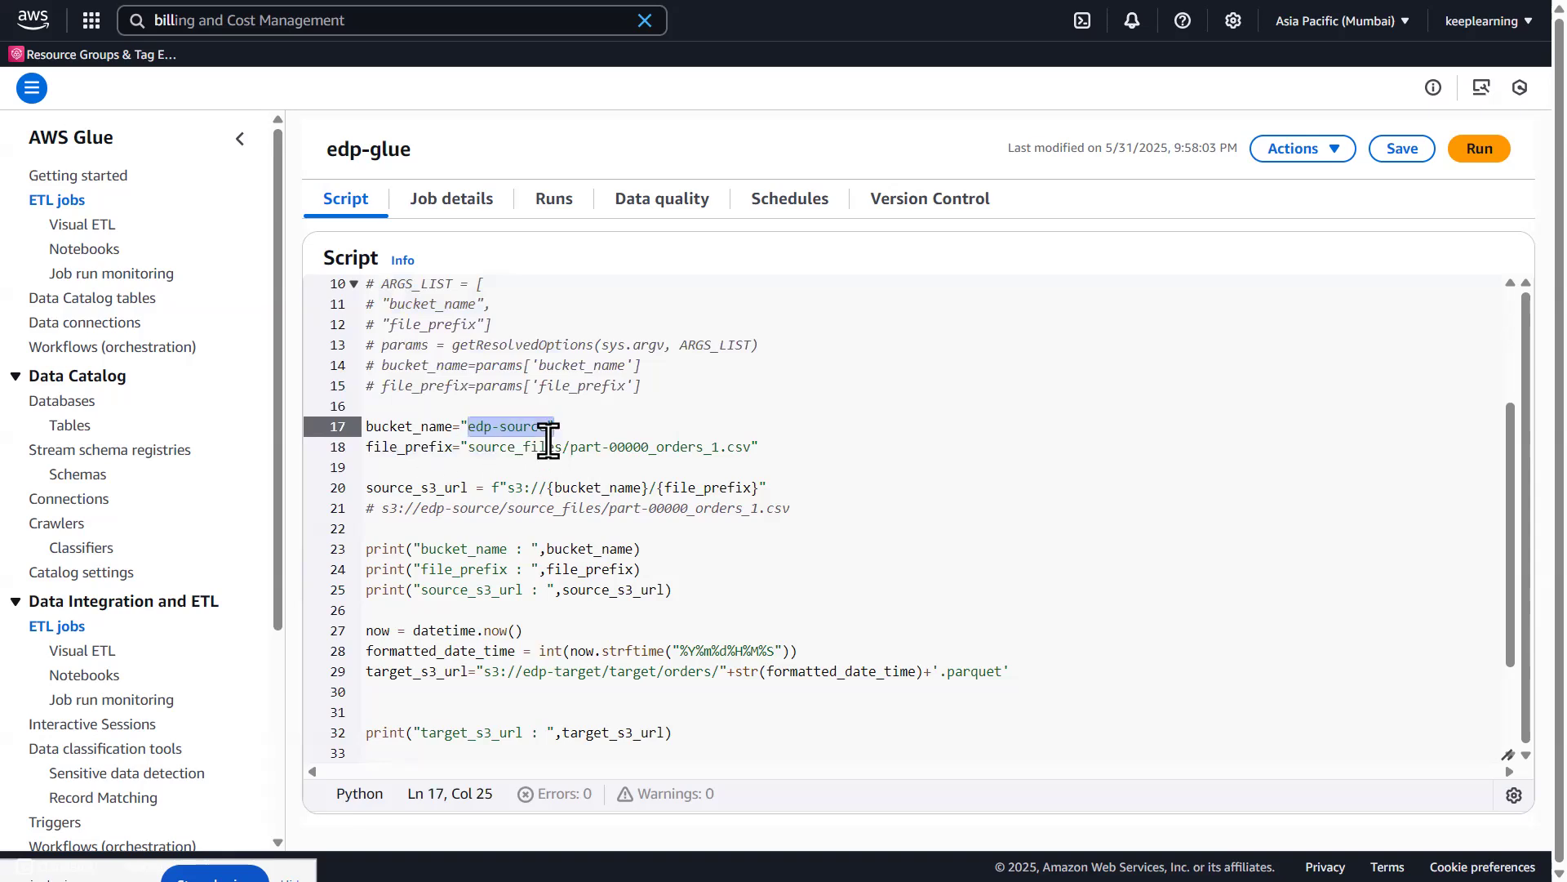
drag(461, 447, 767, 453)
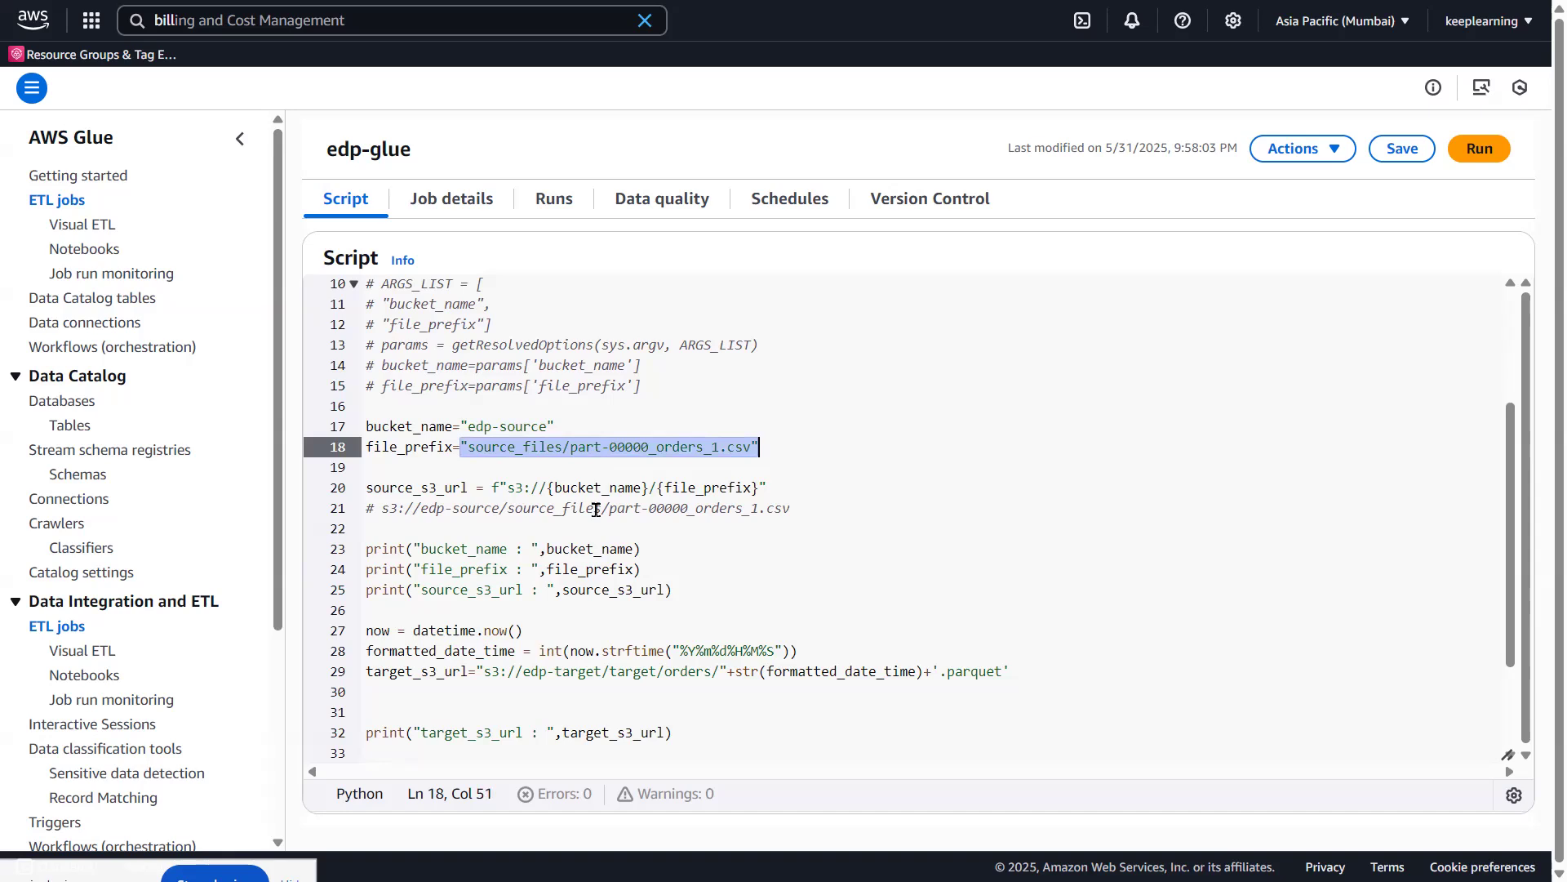
drag(770, 454, 349, 434)
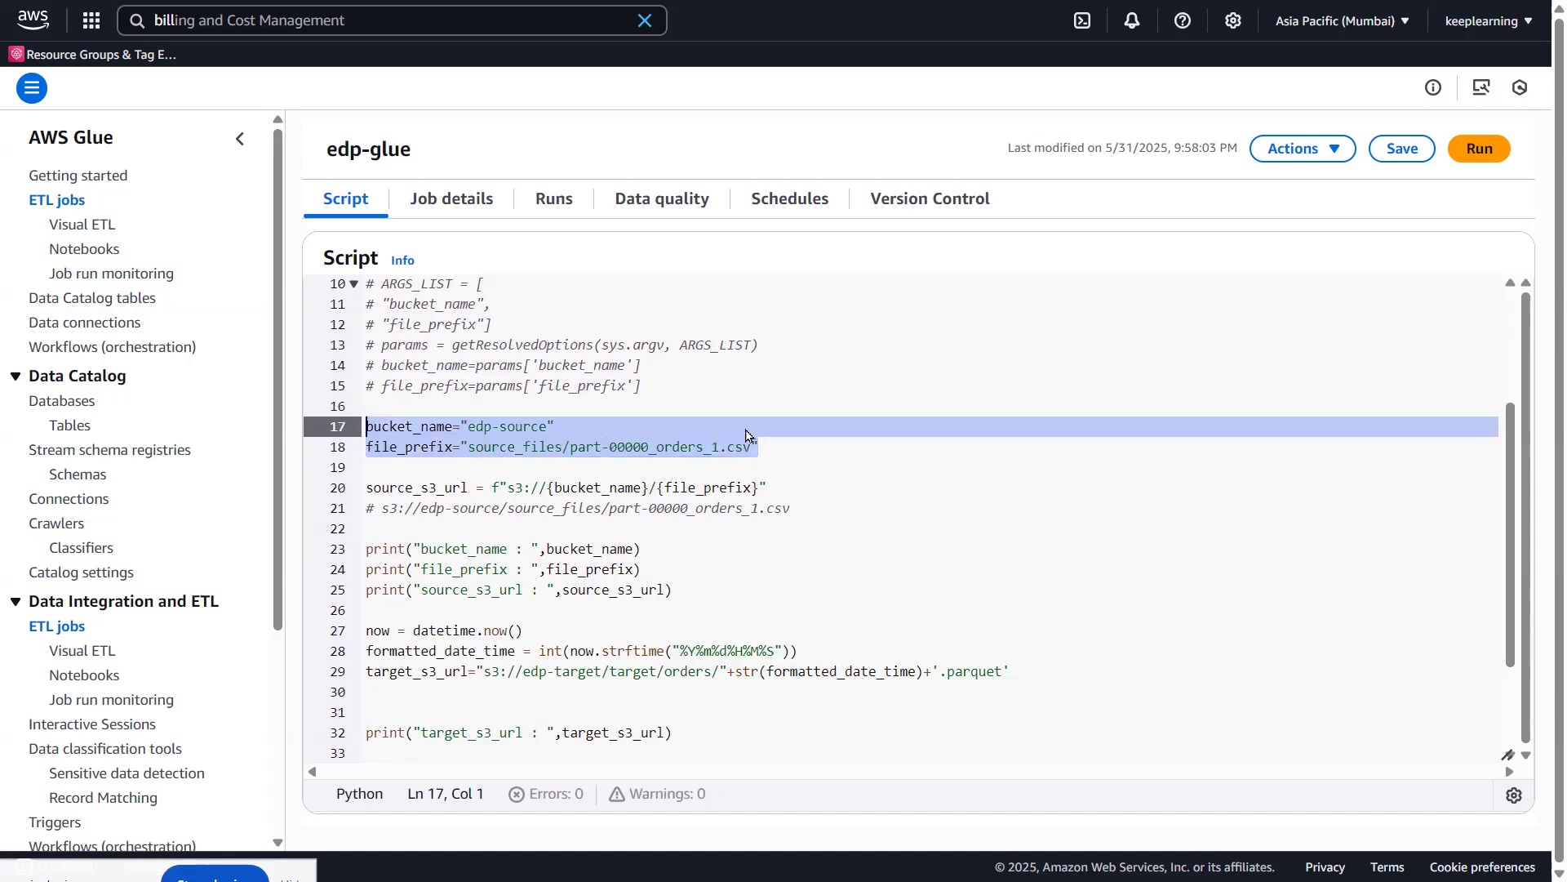
scroll(732, 455, down, 1)
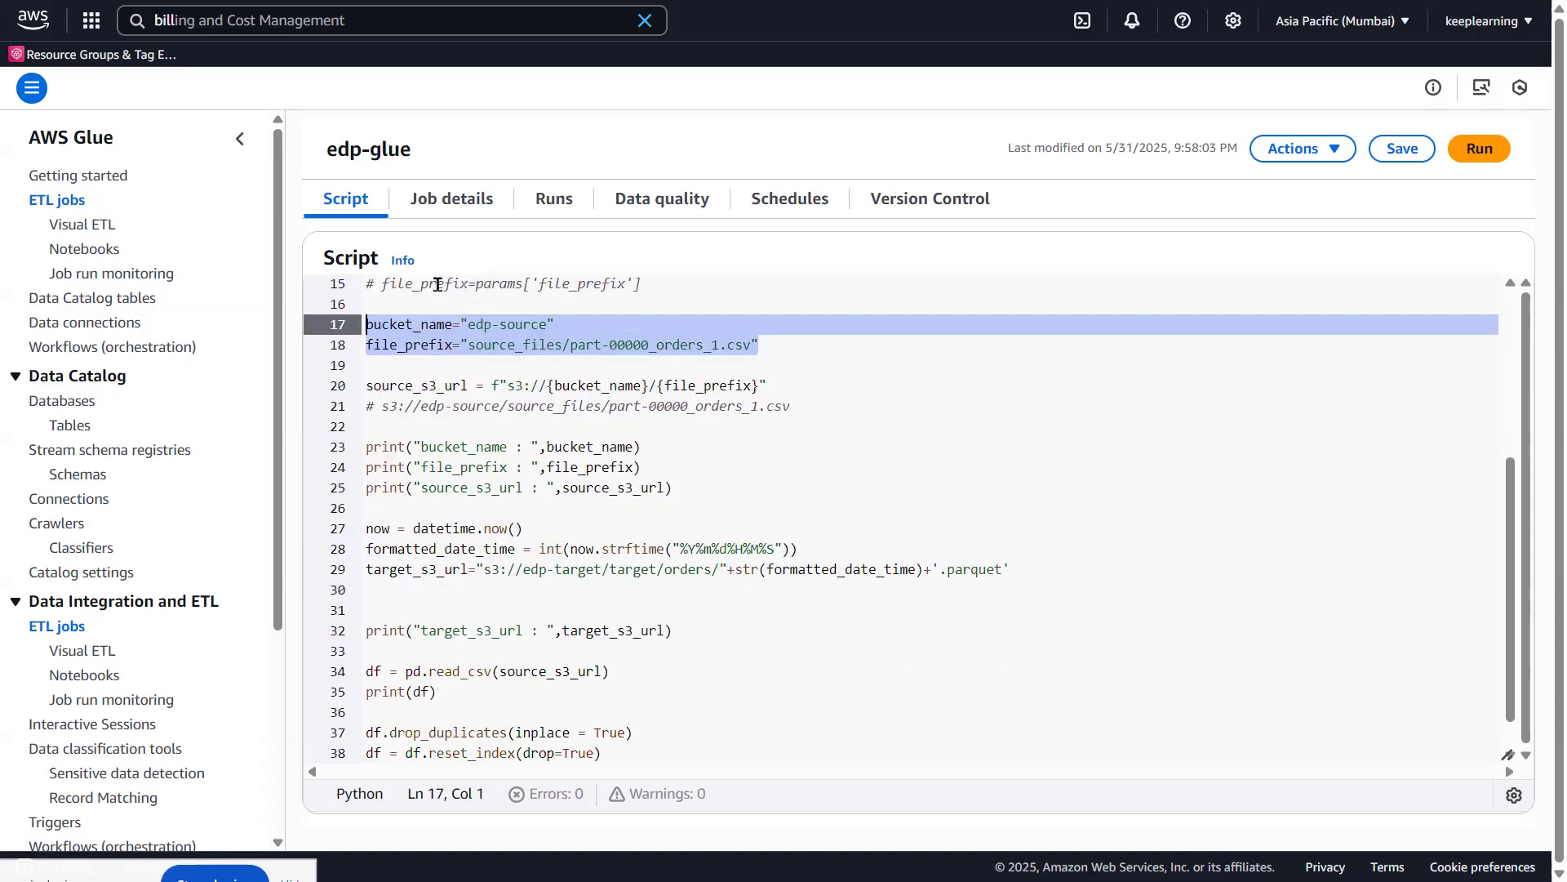
Examine the source variables on lines 17 to 20, highlighting the names bucket_name, file_prefix and source_s3_url
click(452, 364)
double_click(433, 323)
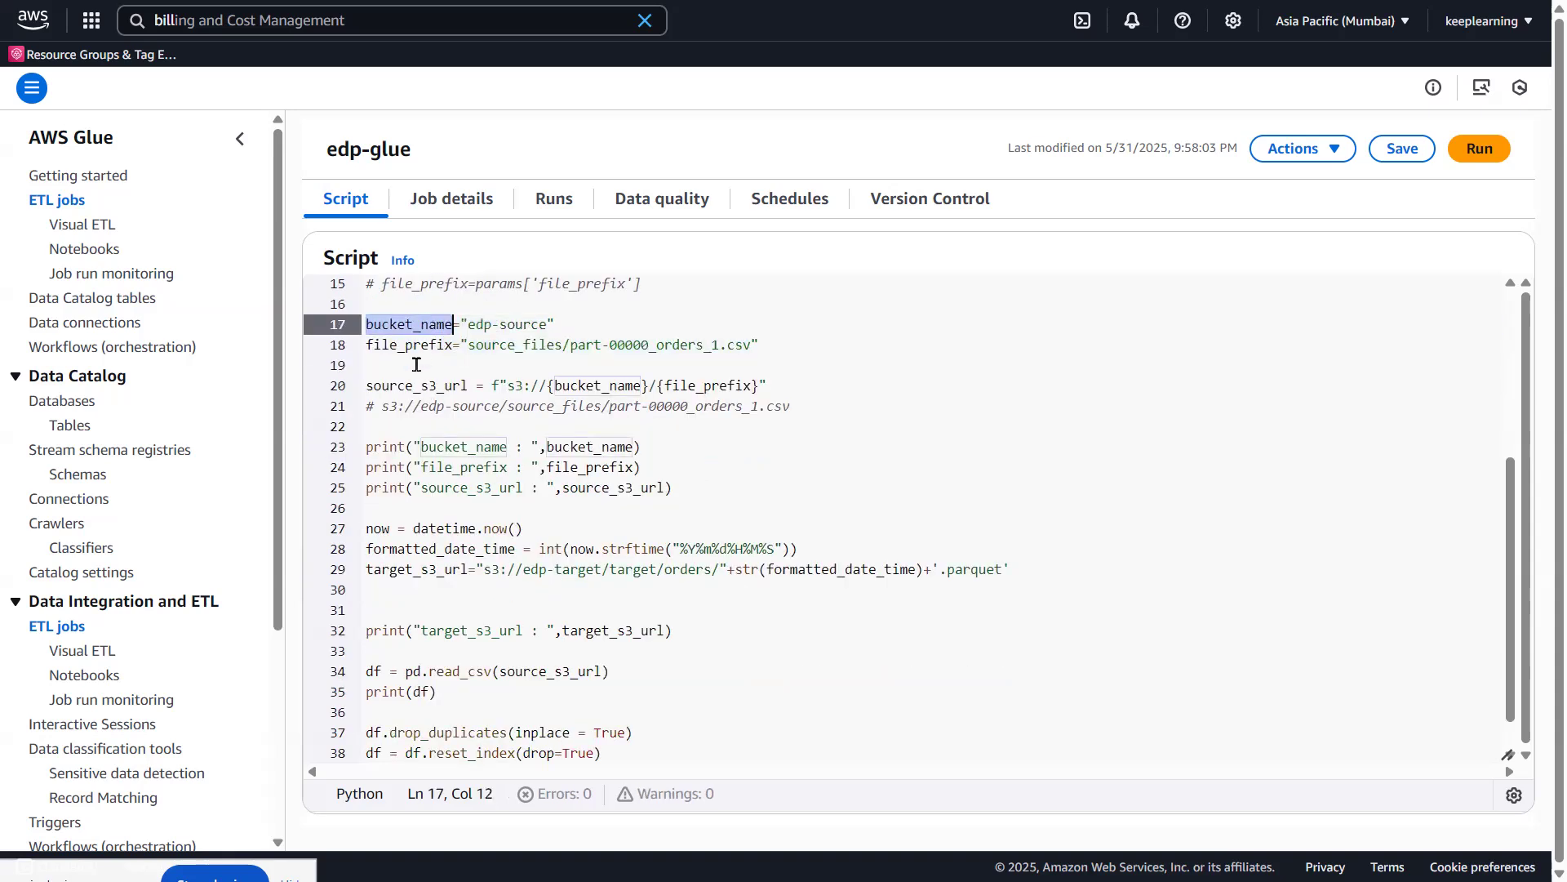
double_click(413, 345)
click(415, 387)
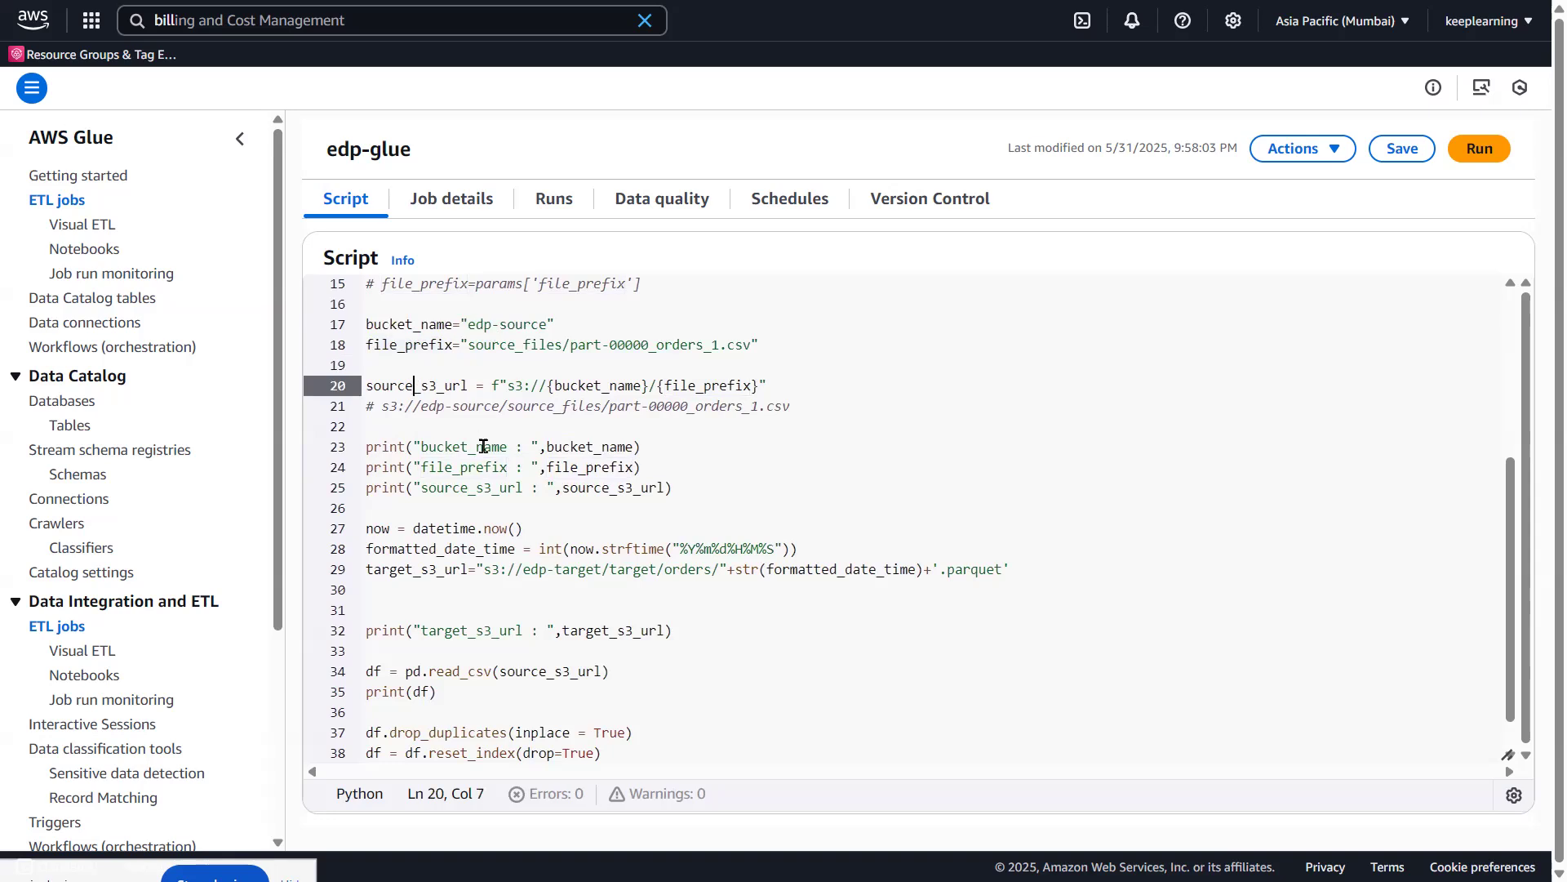
double_click(445, 380)
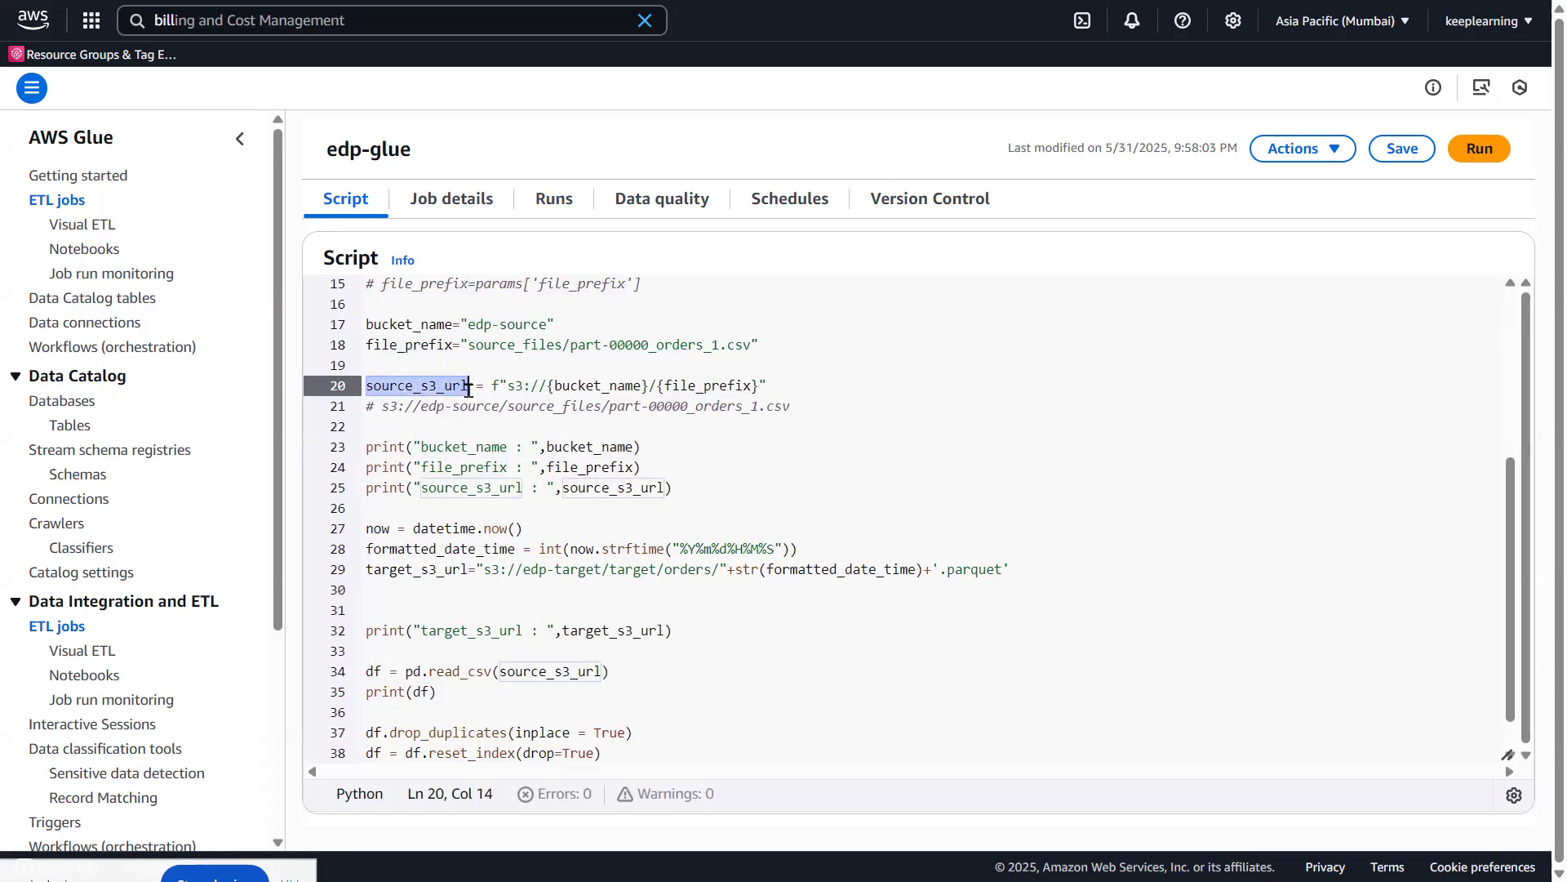
click(469, 385)
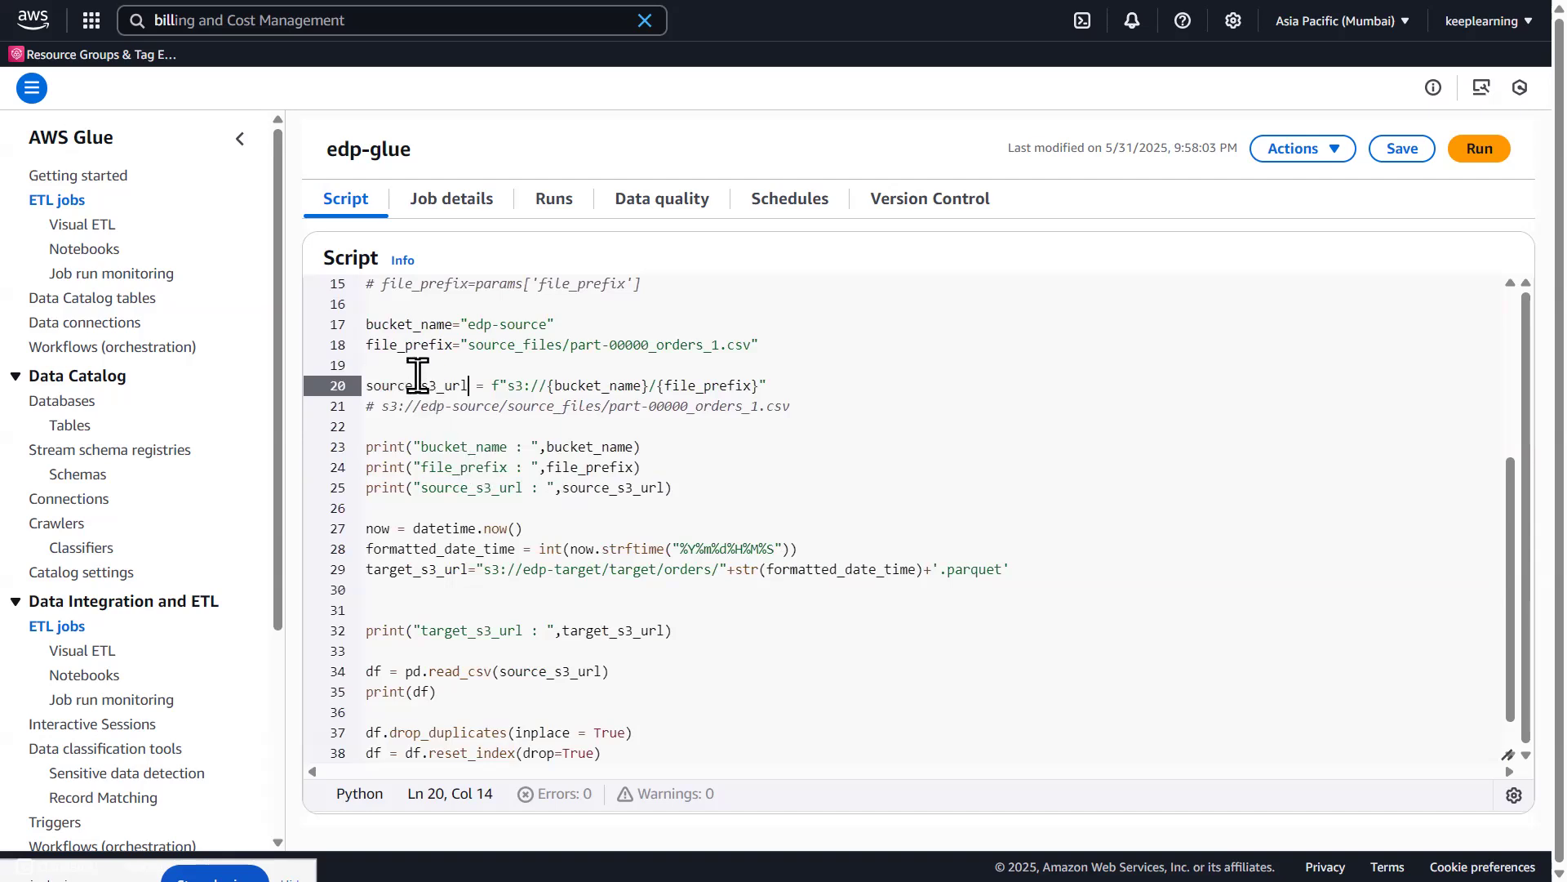
key(shift+Home)
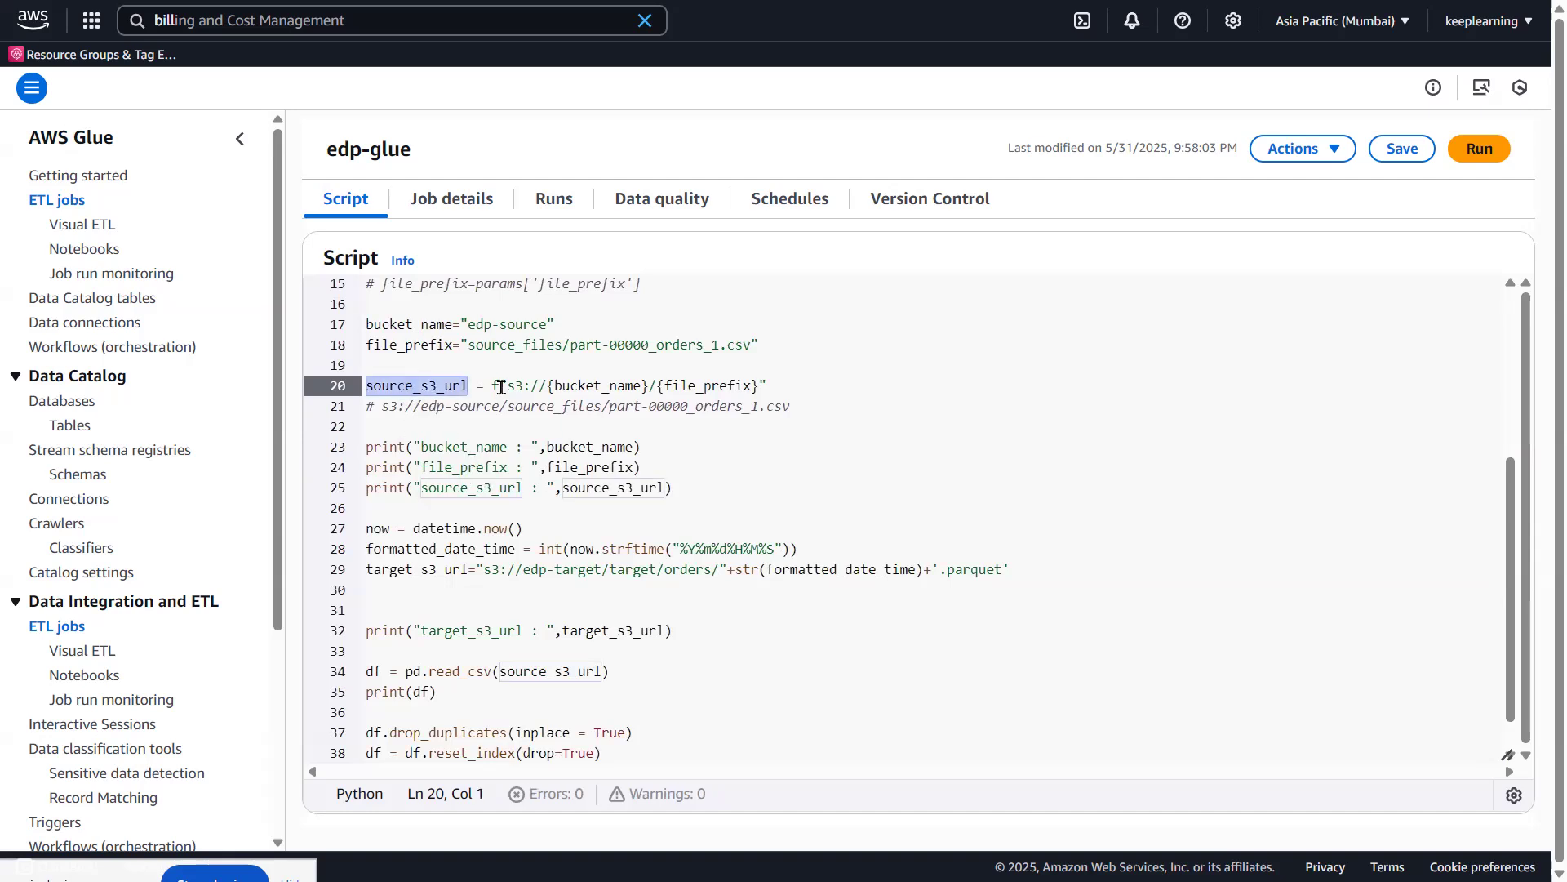
Examine how line 20 builds the source S3 URL, highlighting the s3:// part, the bucket and prefix placeholders, and the values that feed them
double_click(527, 324)
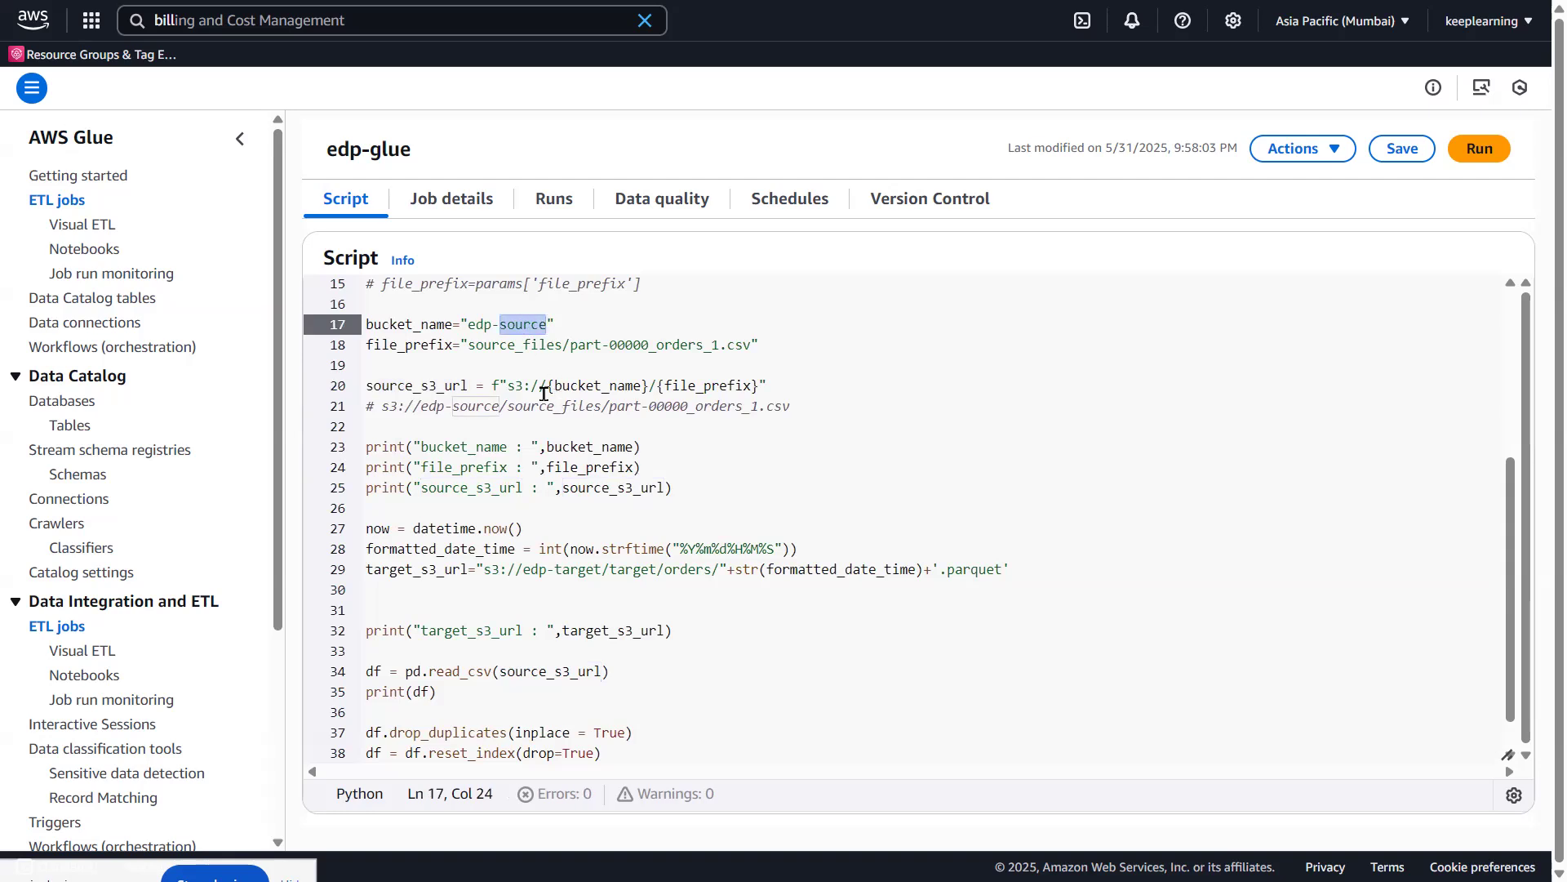
drag(508, 384, 532, 385)
click(570, 387)
double_click(570, 386)
double_click(696, 377)
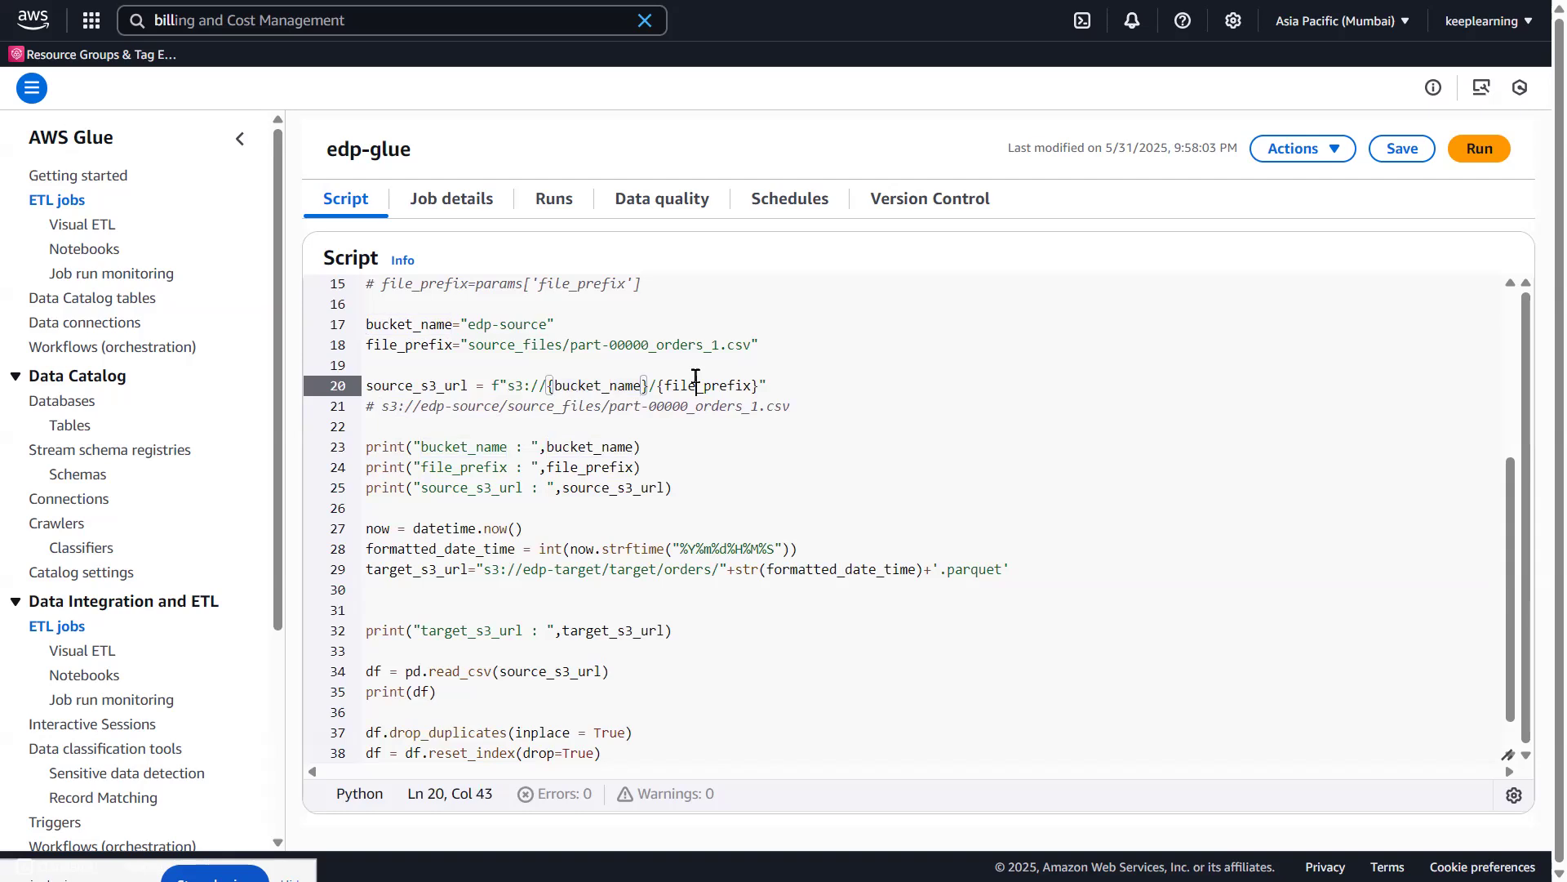
drag(460, 345, 879, 351)
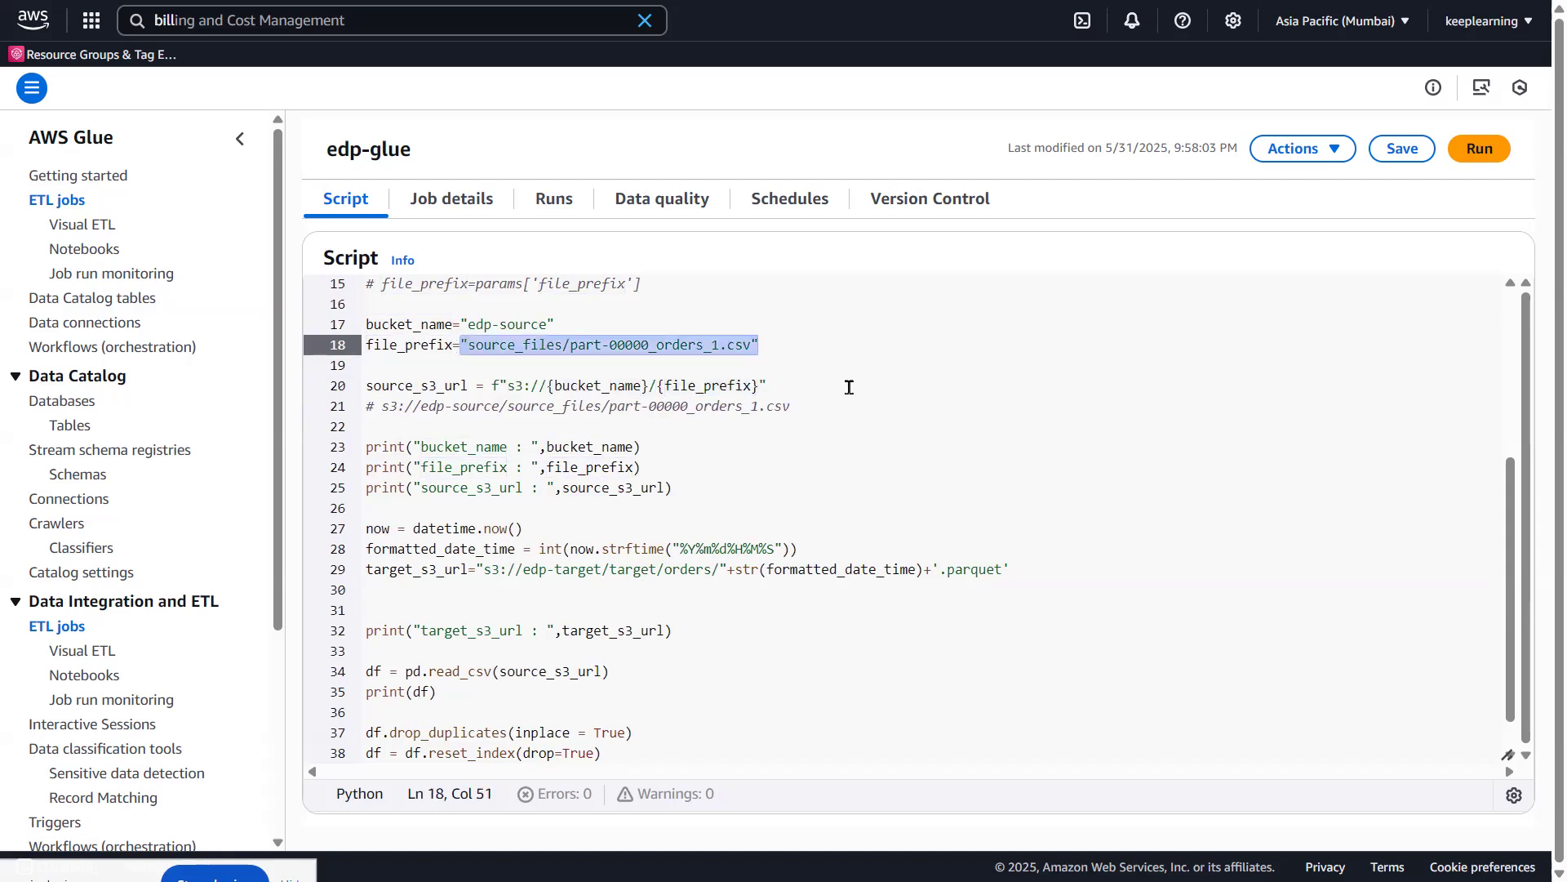
drag(794, 382, 364, 386)
click(367, 386)
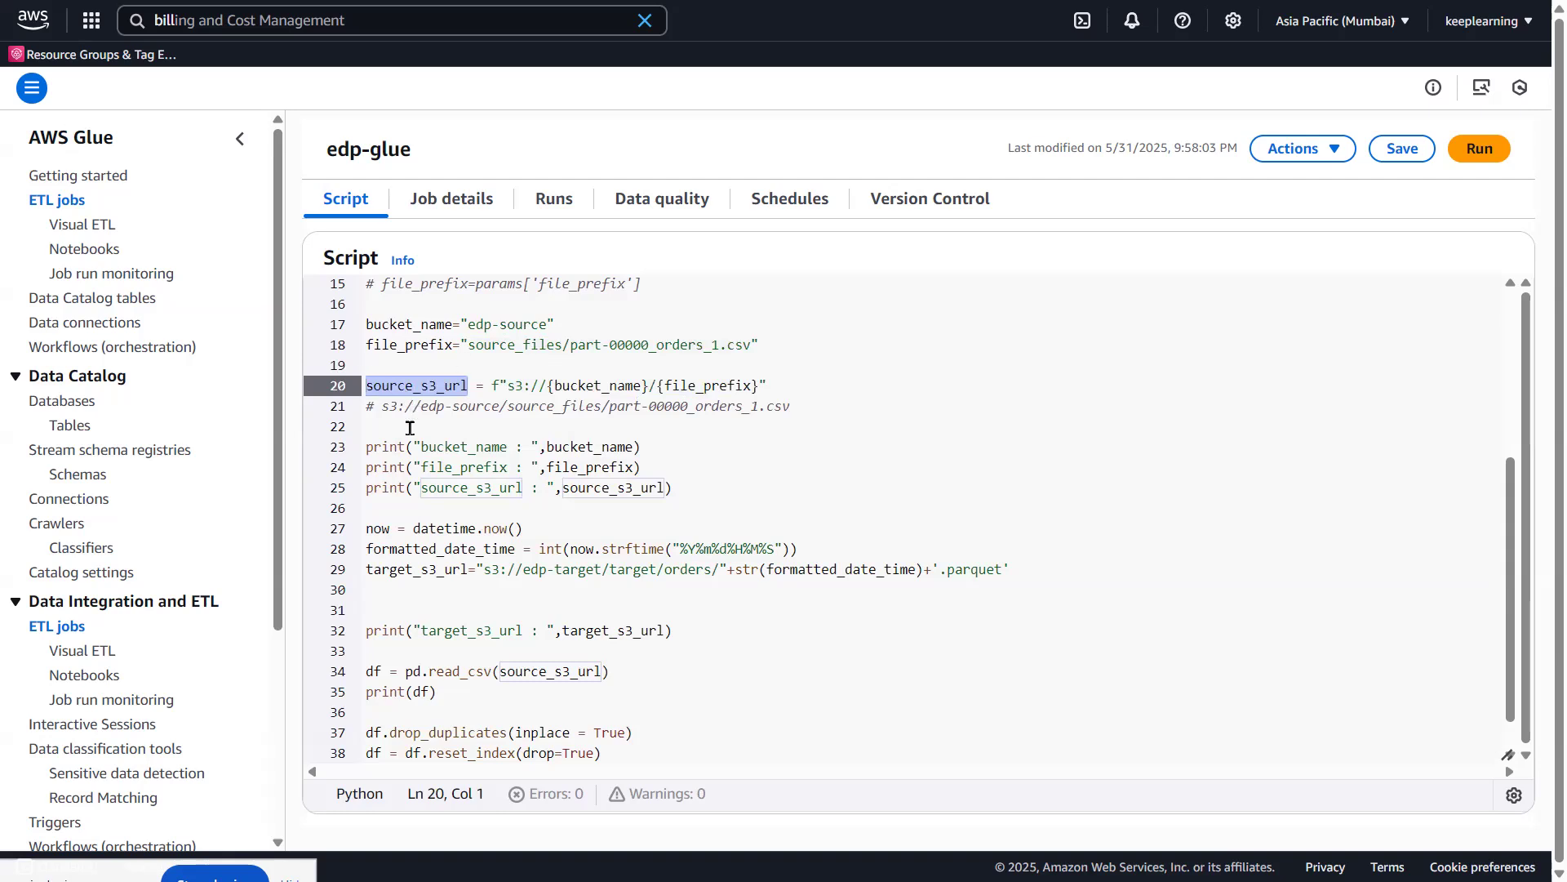
Examine the CSV read on line 34, highlighting read_csv, its source_s3_url argument and the df variable
scroll(410, 423, down, 1)
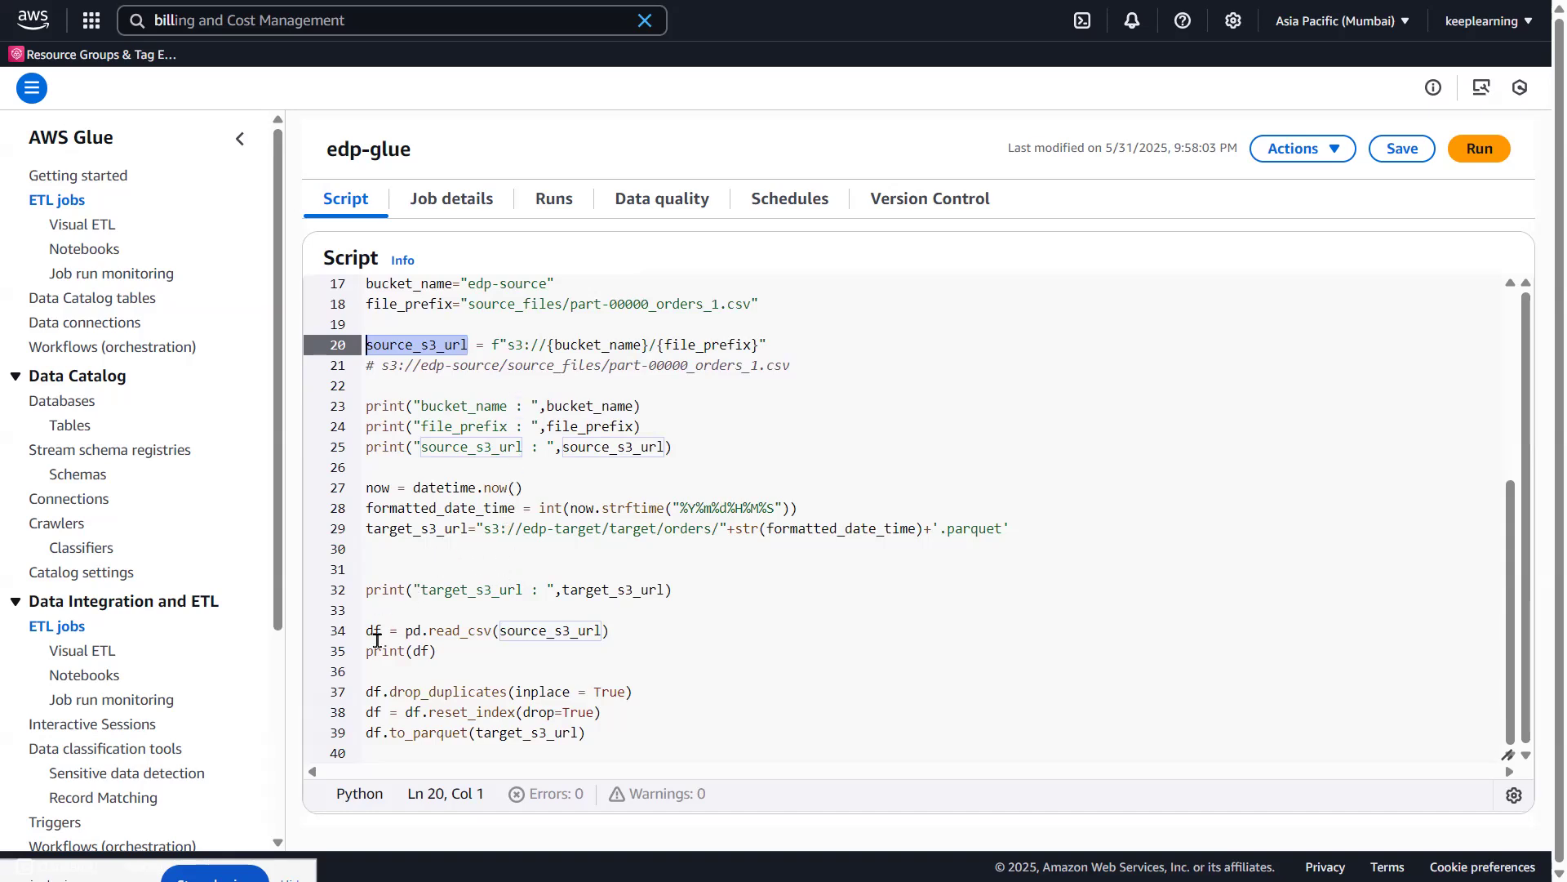
drag(364, 638, 640, 629)
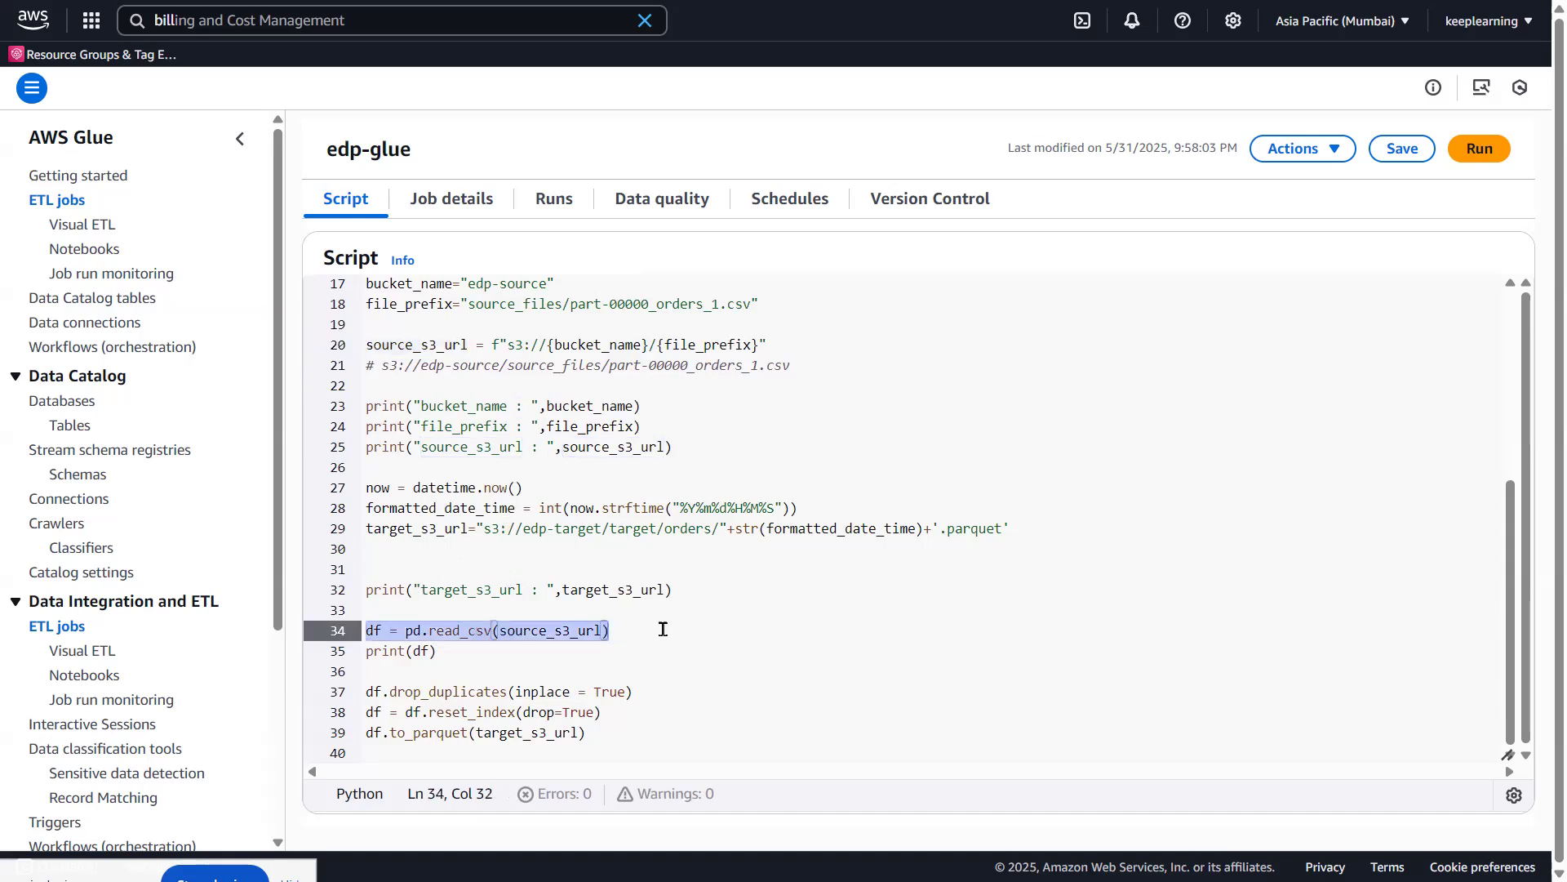
double_click(412, 633)
click(412, 632)
click(455, 630)
double_click(455, 631)
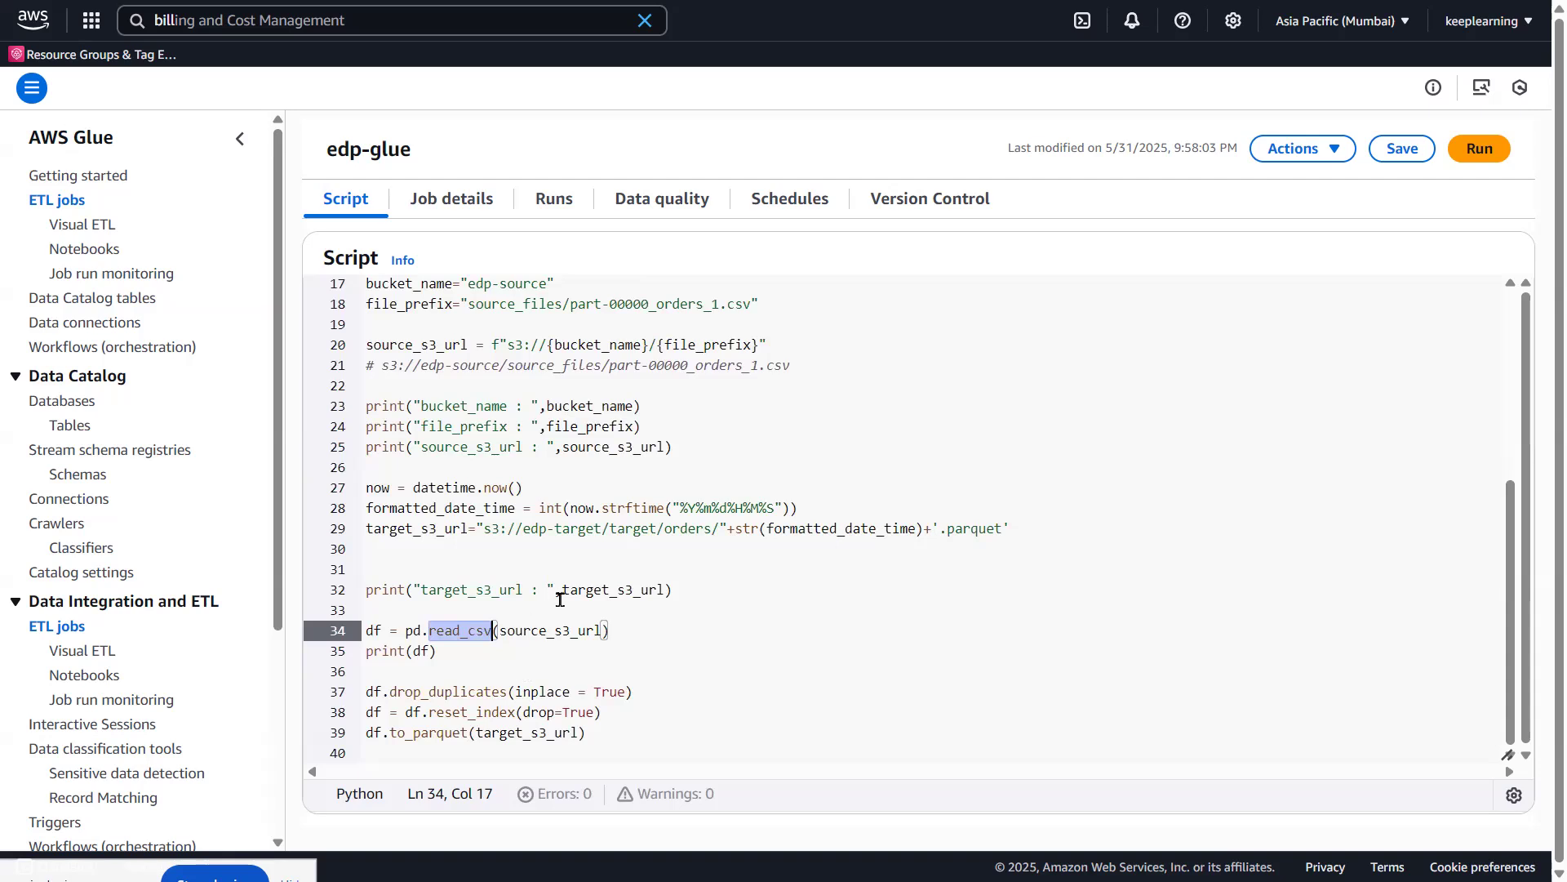
double_click(565, 630)
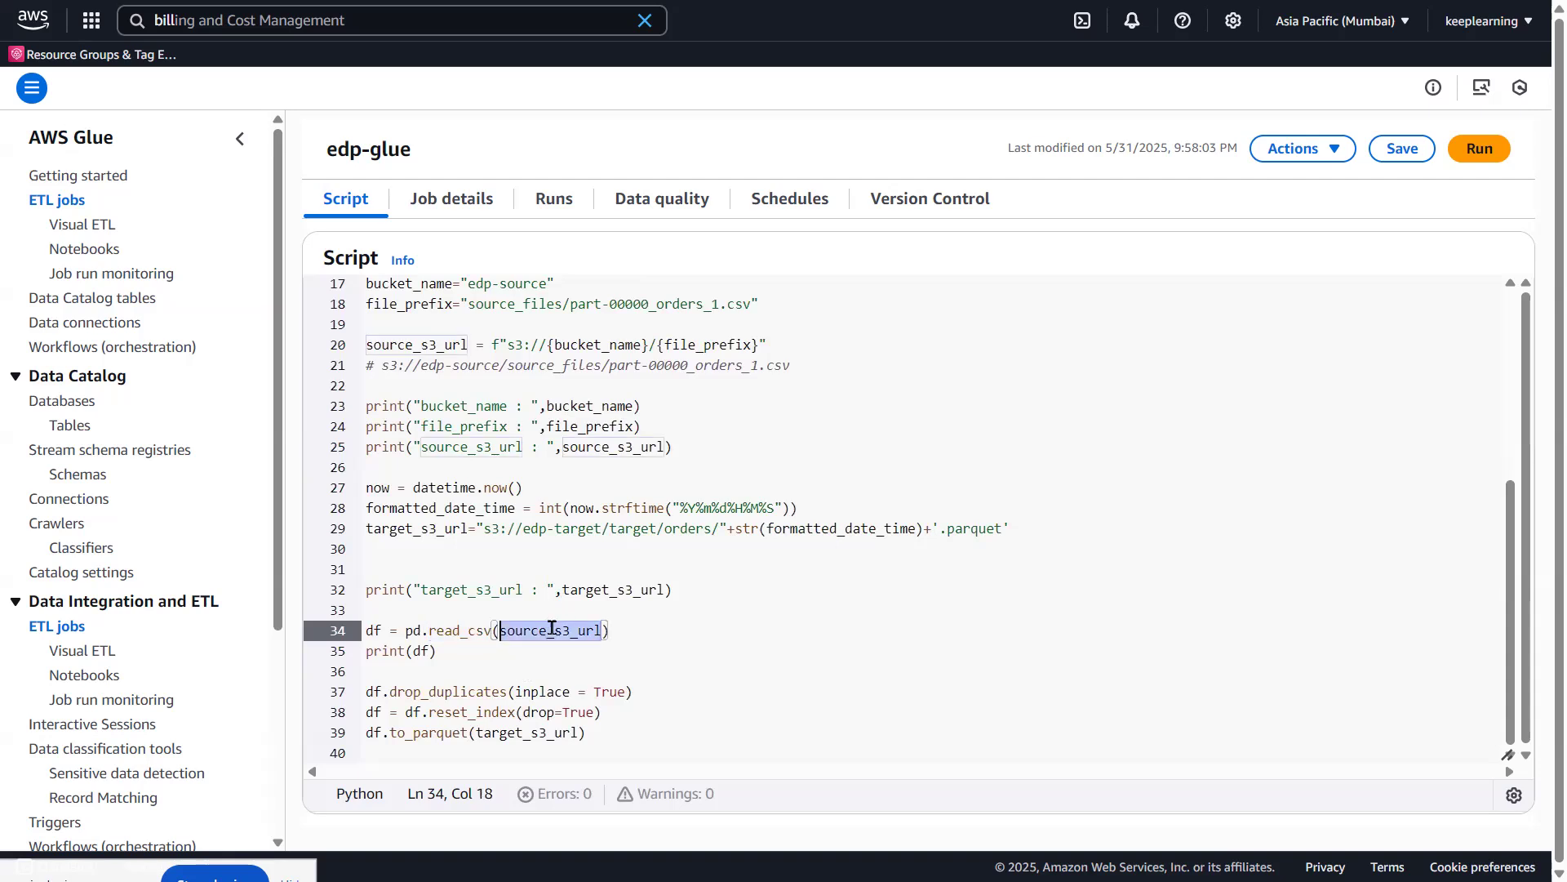
click(365, 631)
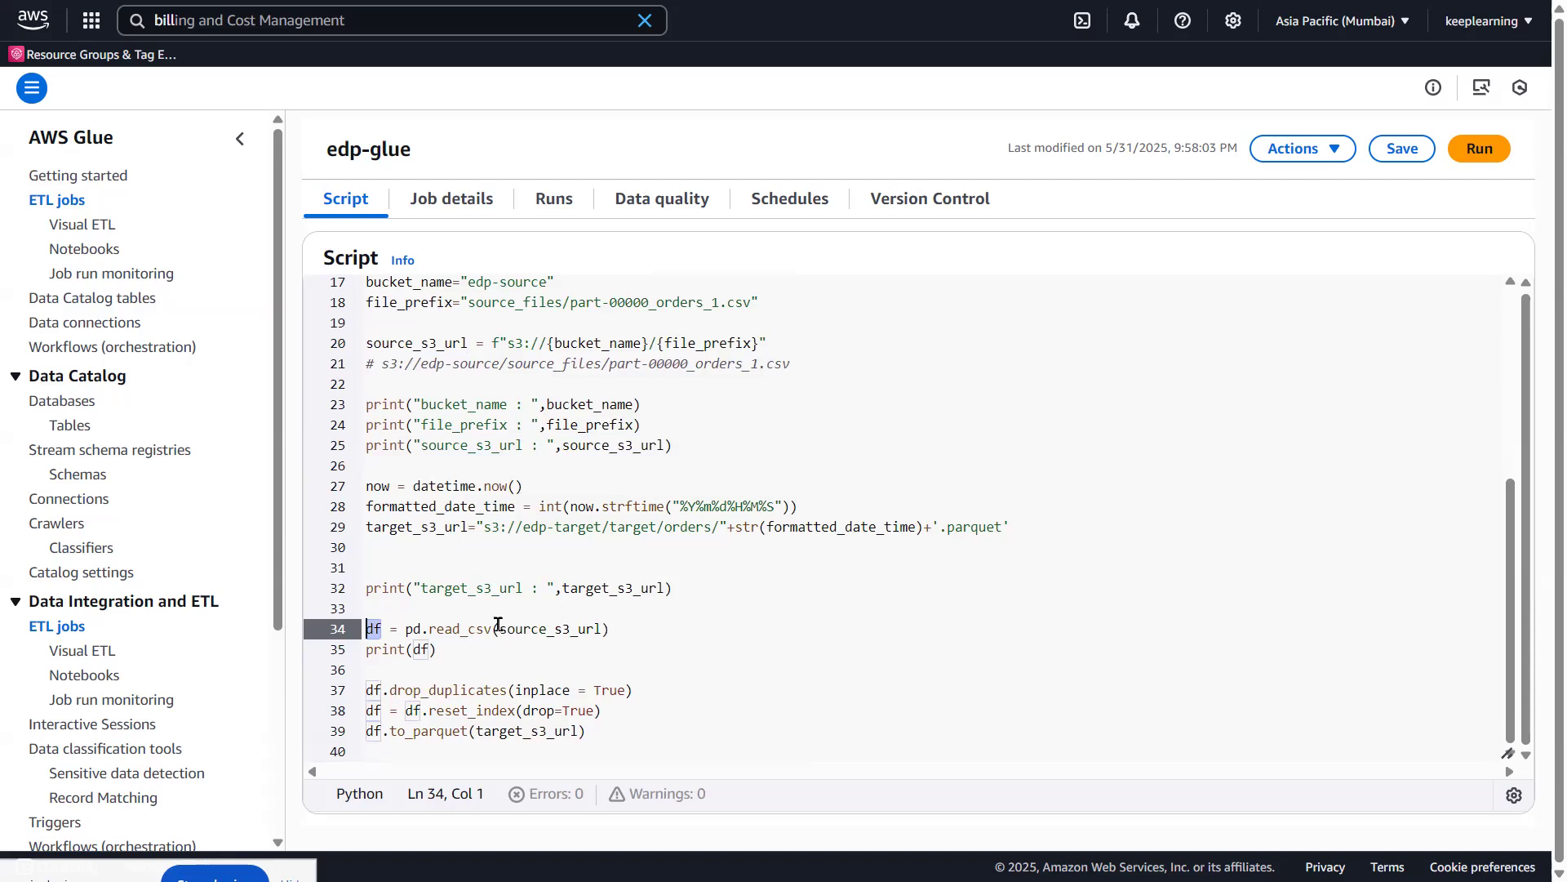
click(418, 614)
drag(381, 631, 366, 633)
Examine the dataframe processing on lines 37 to 39, highlighting drop_duplicates, reset_index, and to_parquet with its target_s3_url argument
double_click(475, 693)
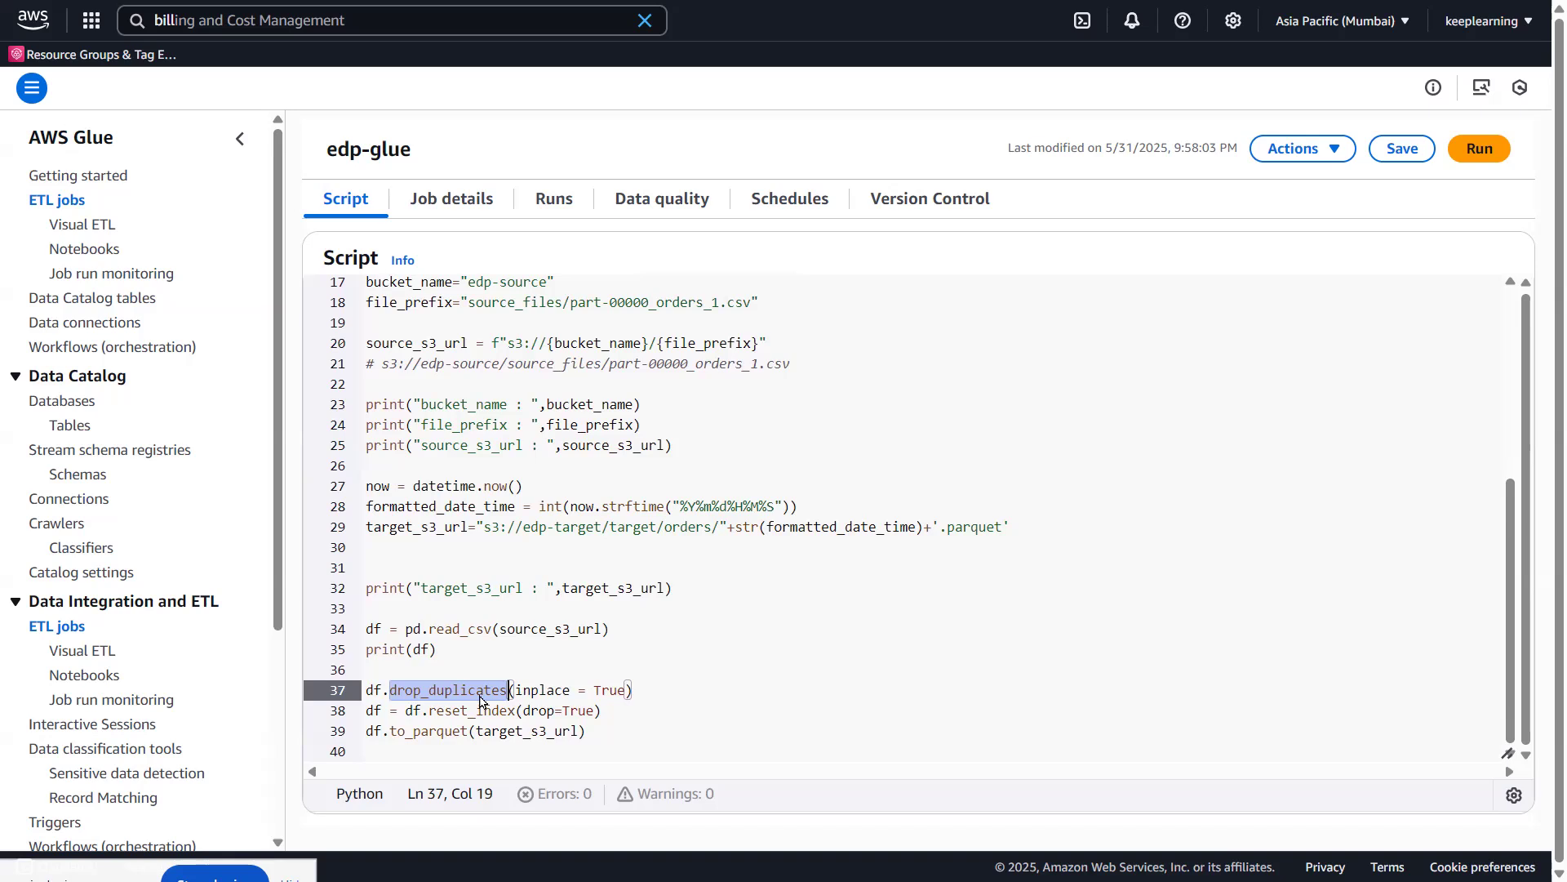
double_click(449, 710)
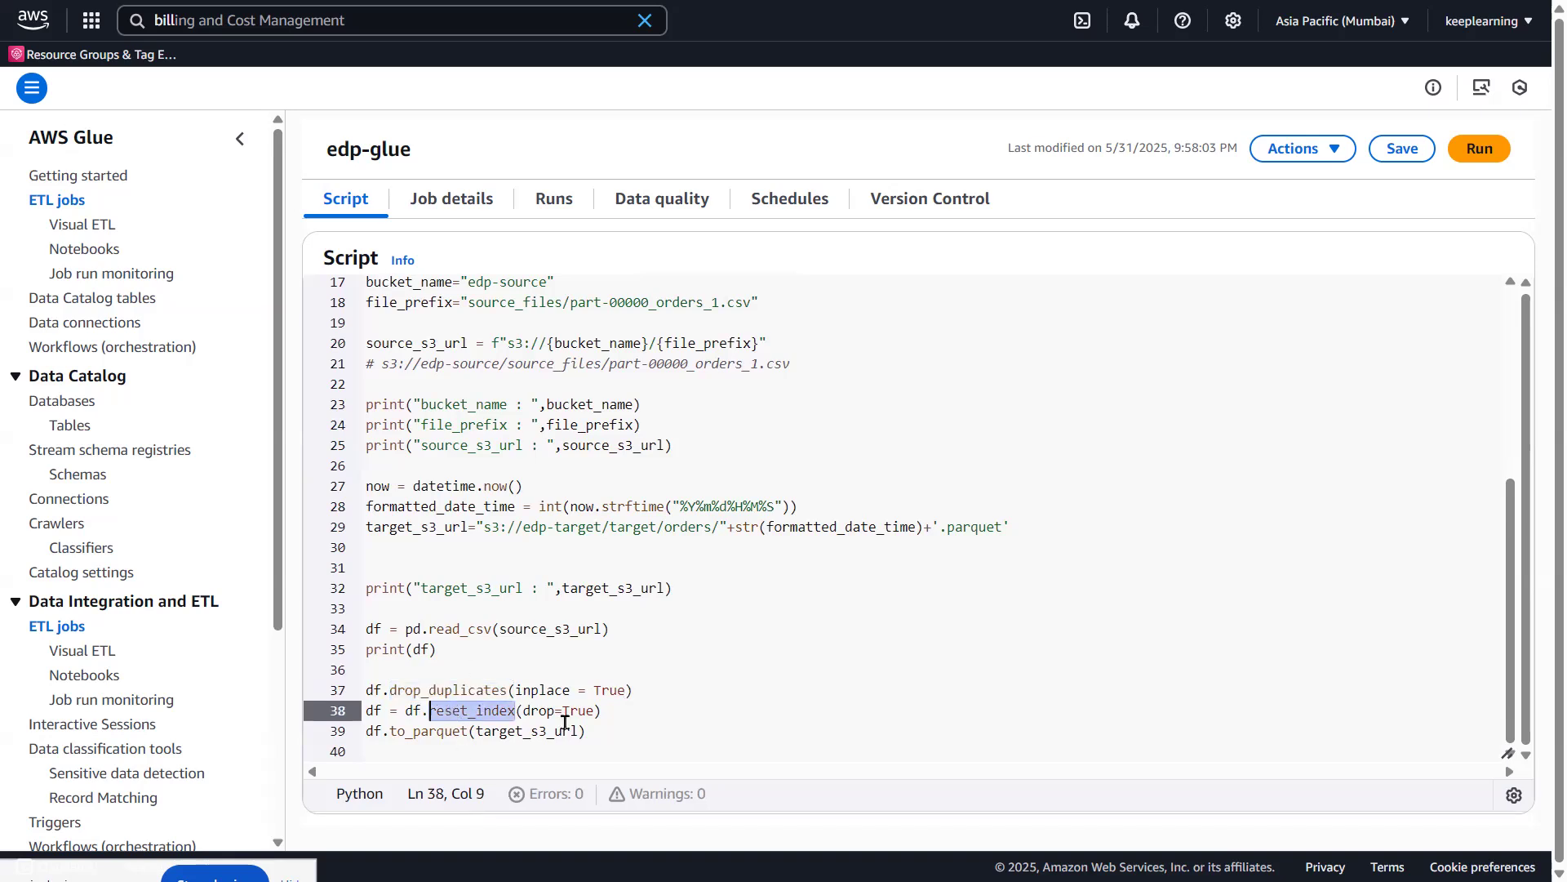
drag(637, 711, 335, 731)
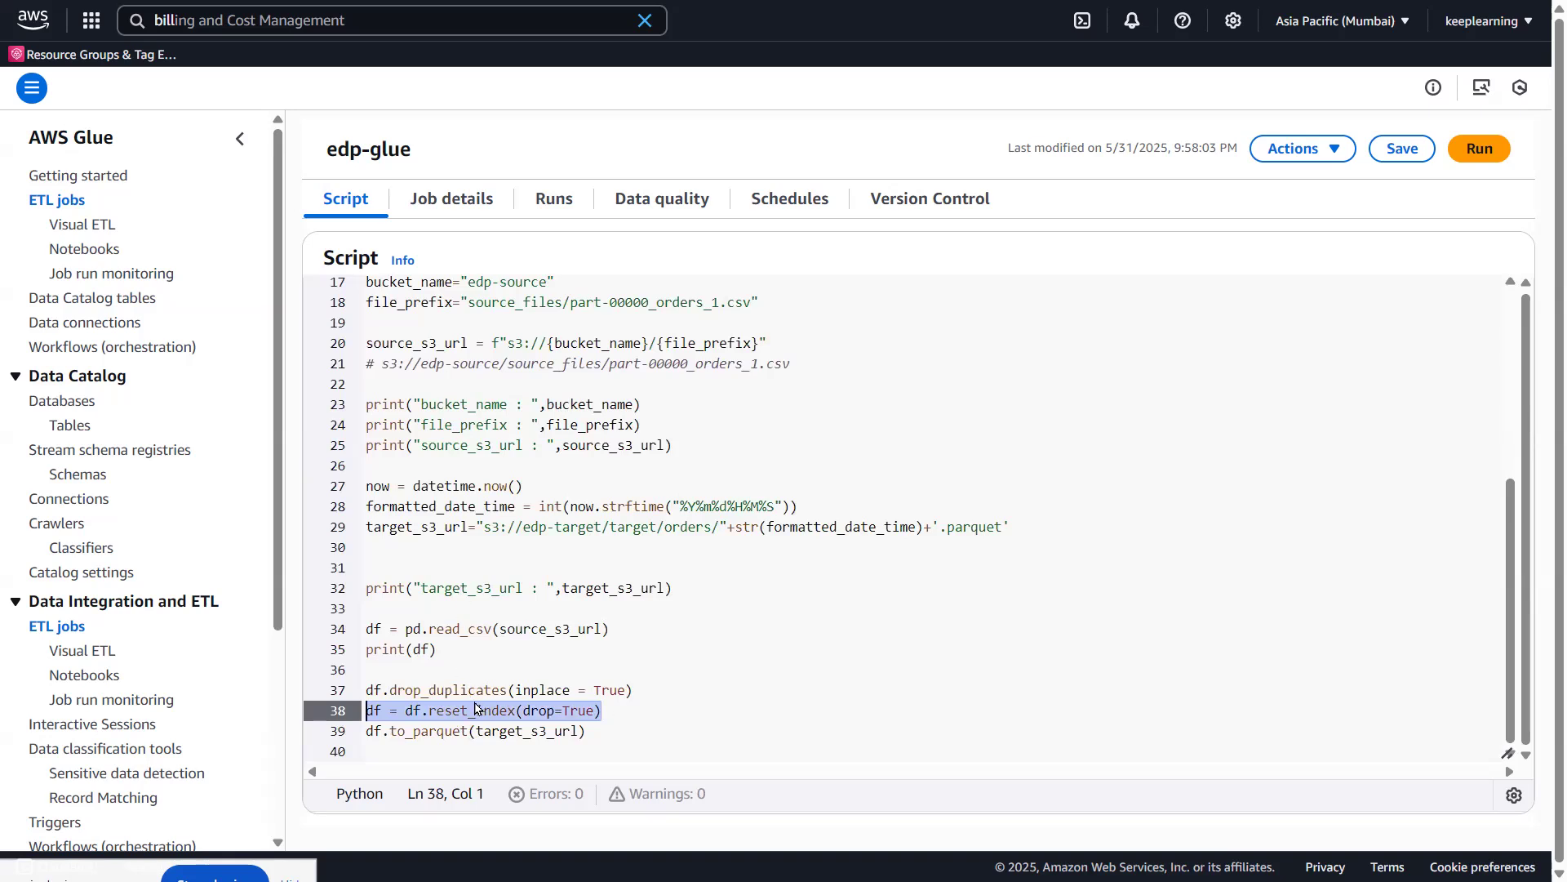
click(400, 735)
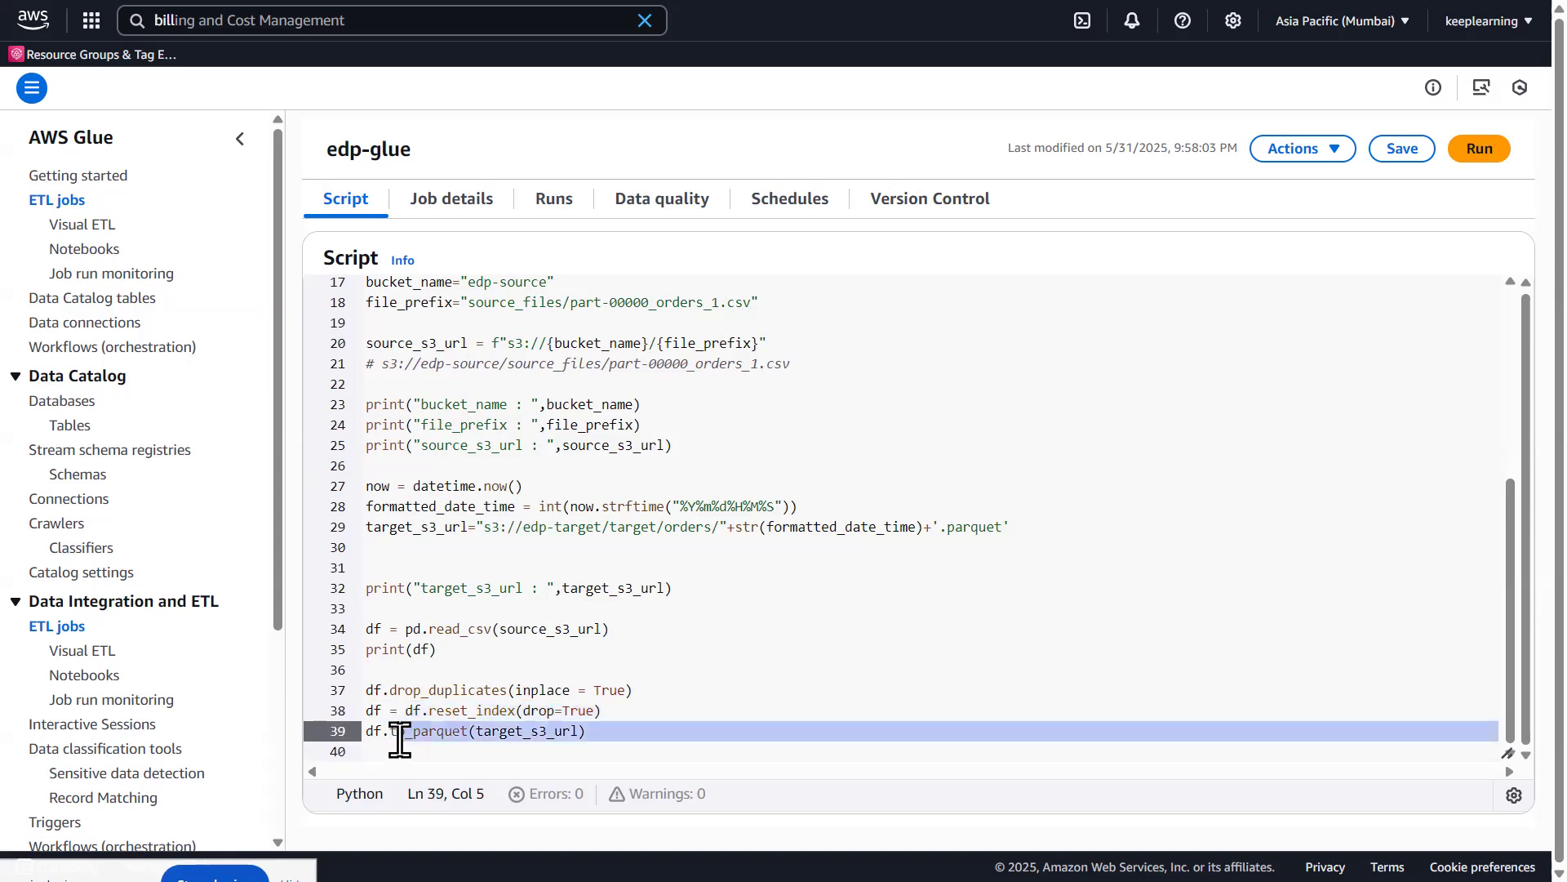
double_click(445, 731)
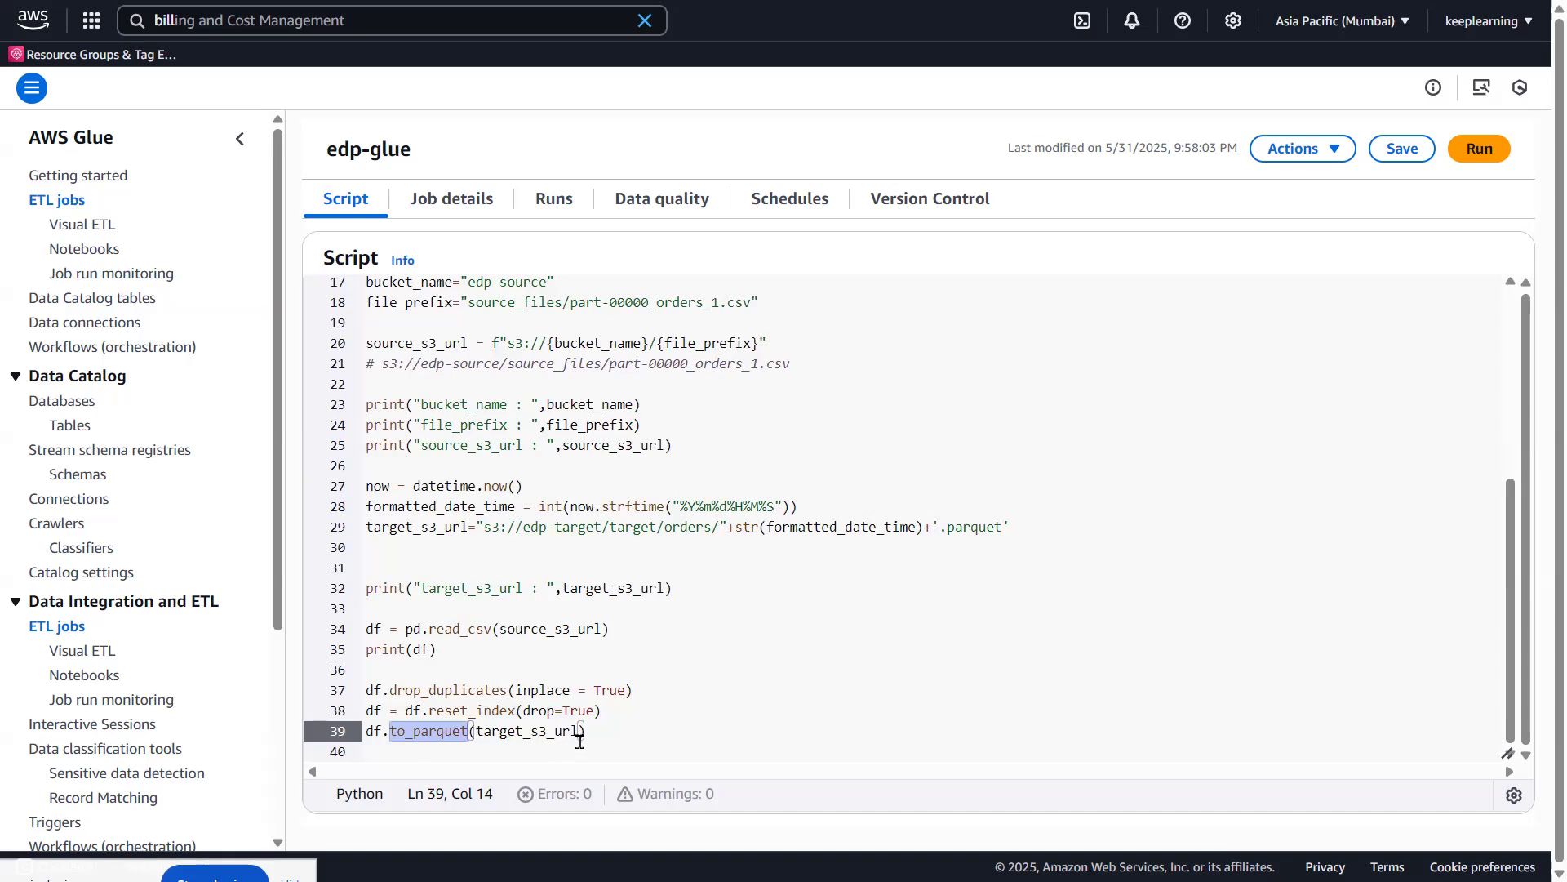
click(553, 736)
double_click(541, 732)
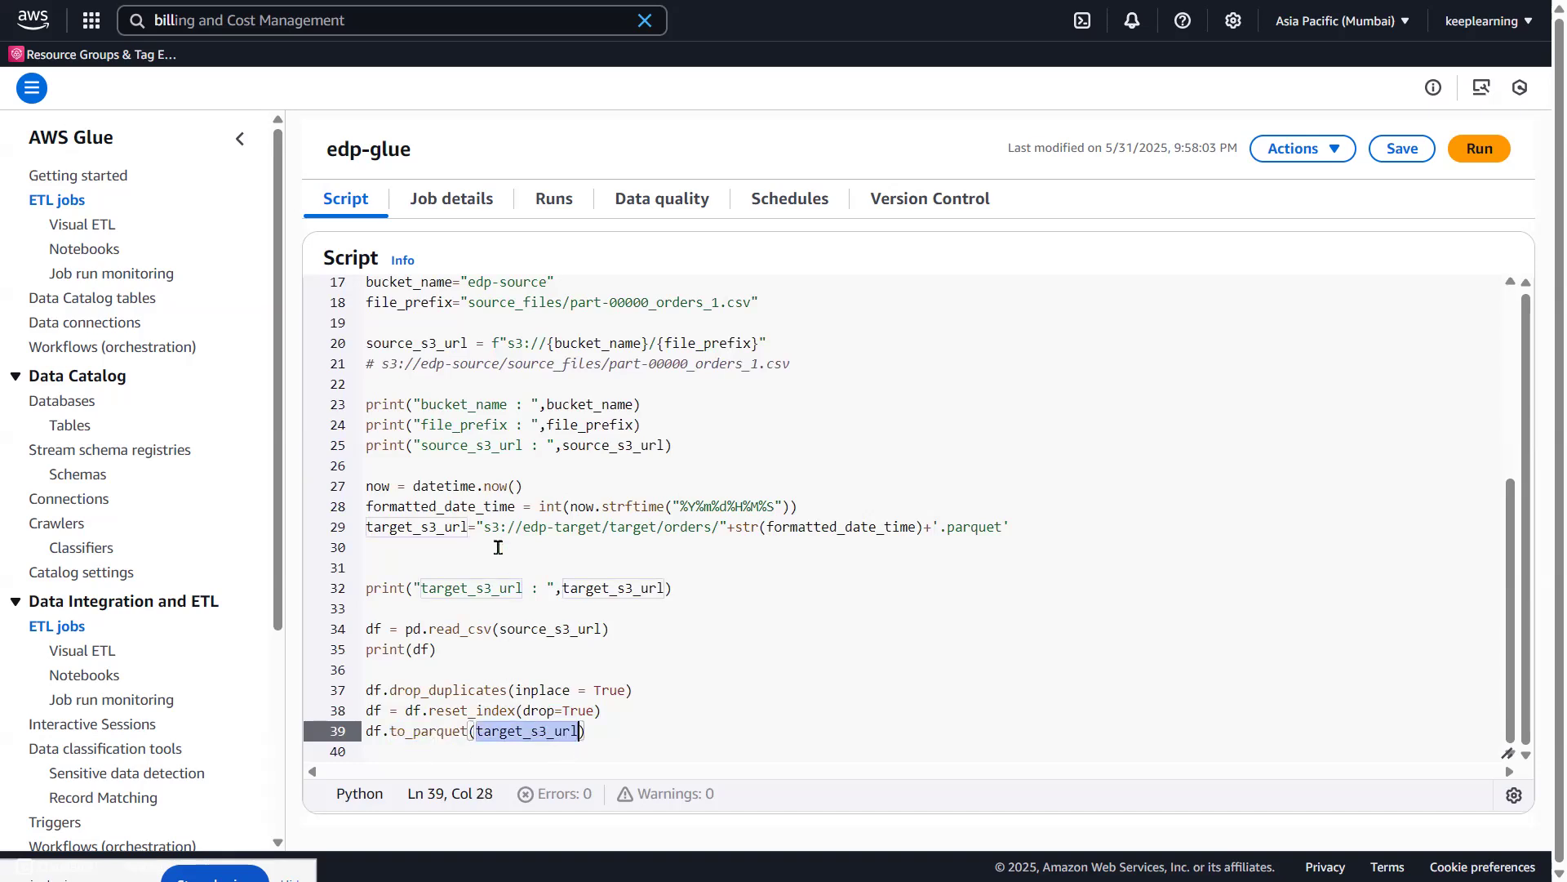
Examine the target URL definition on lines 28 and 29, highlighting the edp-target path, formatted_date_time and the timestamped .parquet file name
double_click(401, 520)
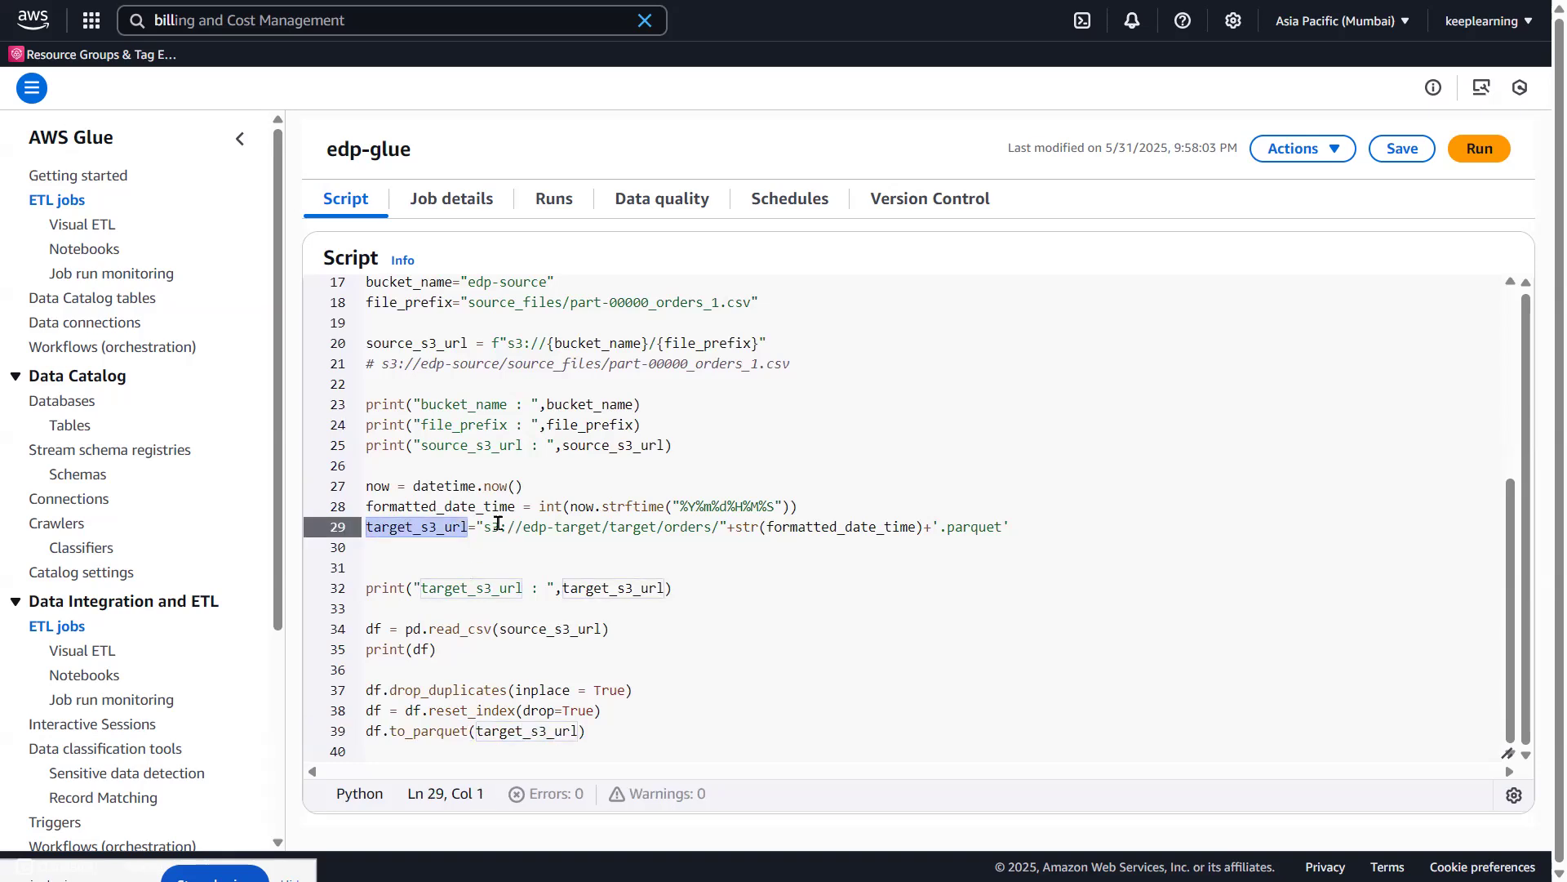
drag(489, 533, 729, 530)
click(736, 582)
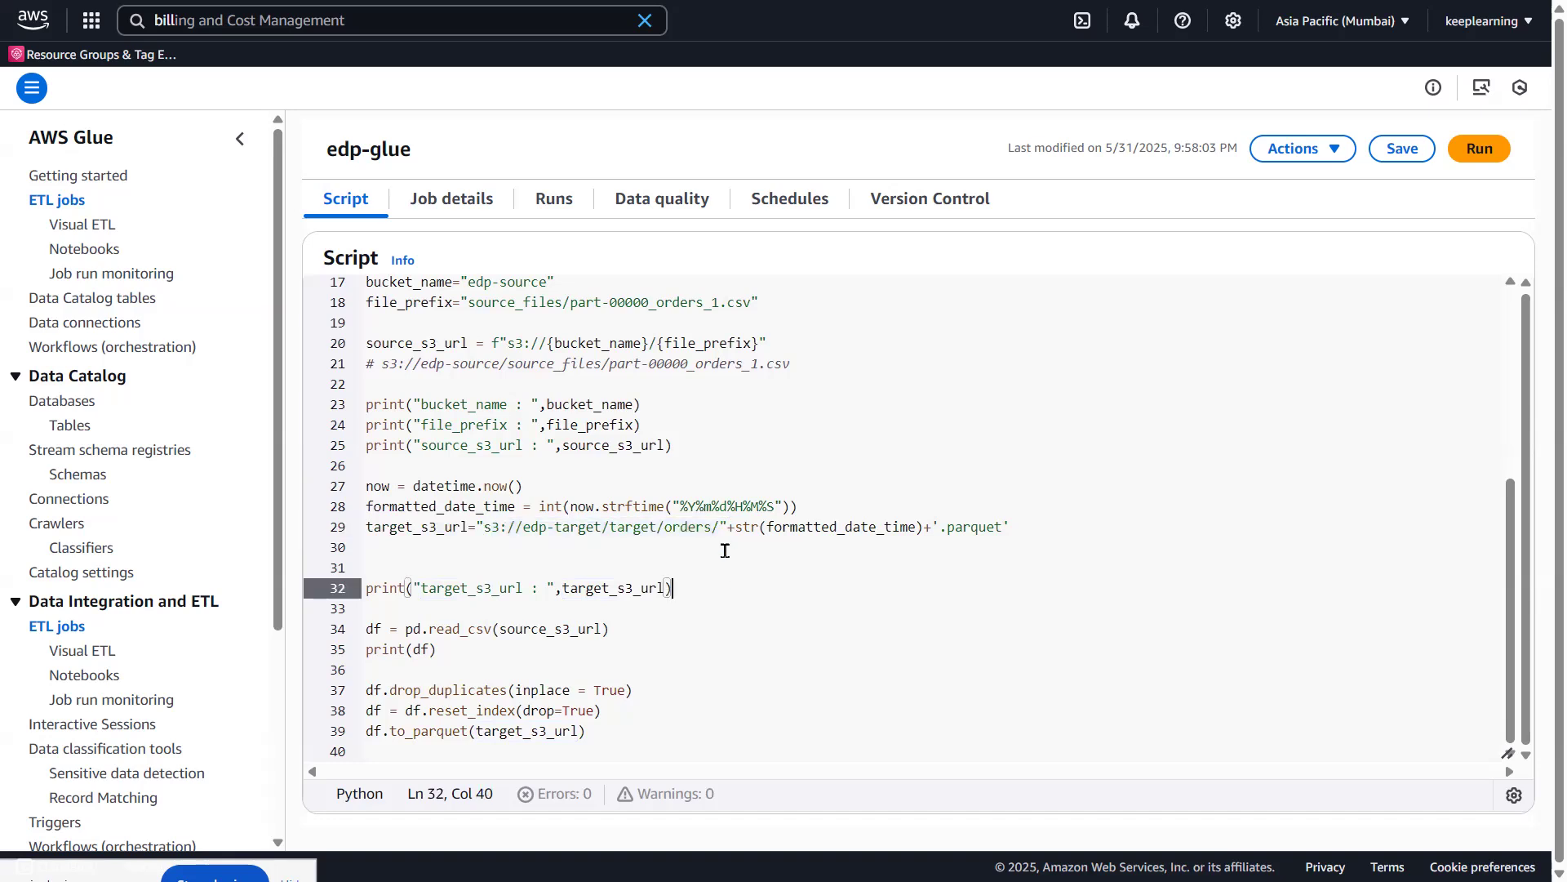
double_click(412, 509)
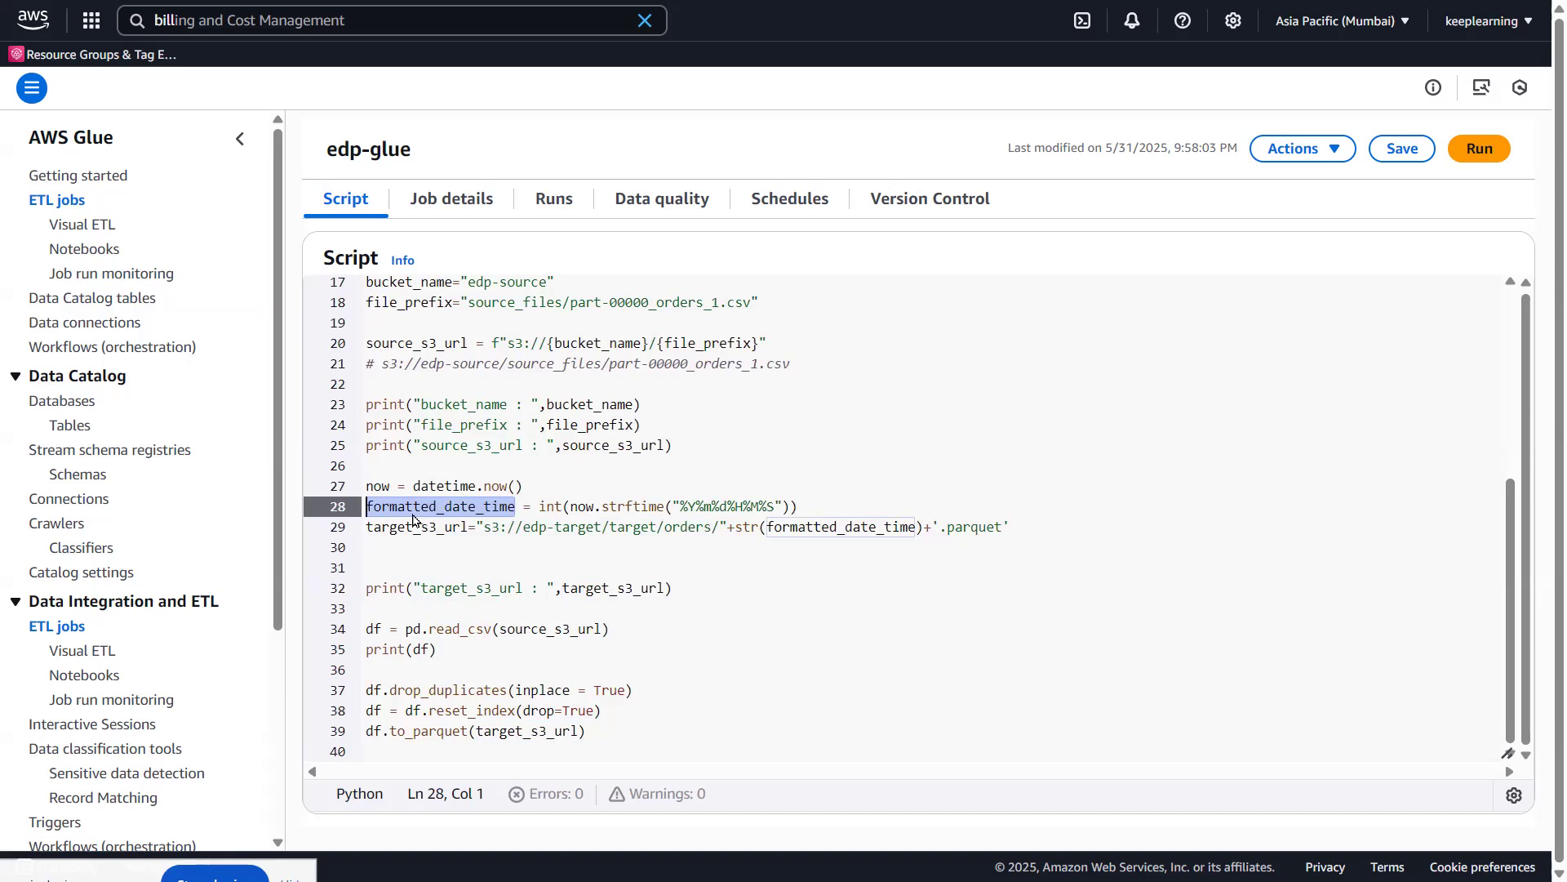
drag(682, 508, 918, 529)
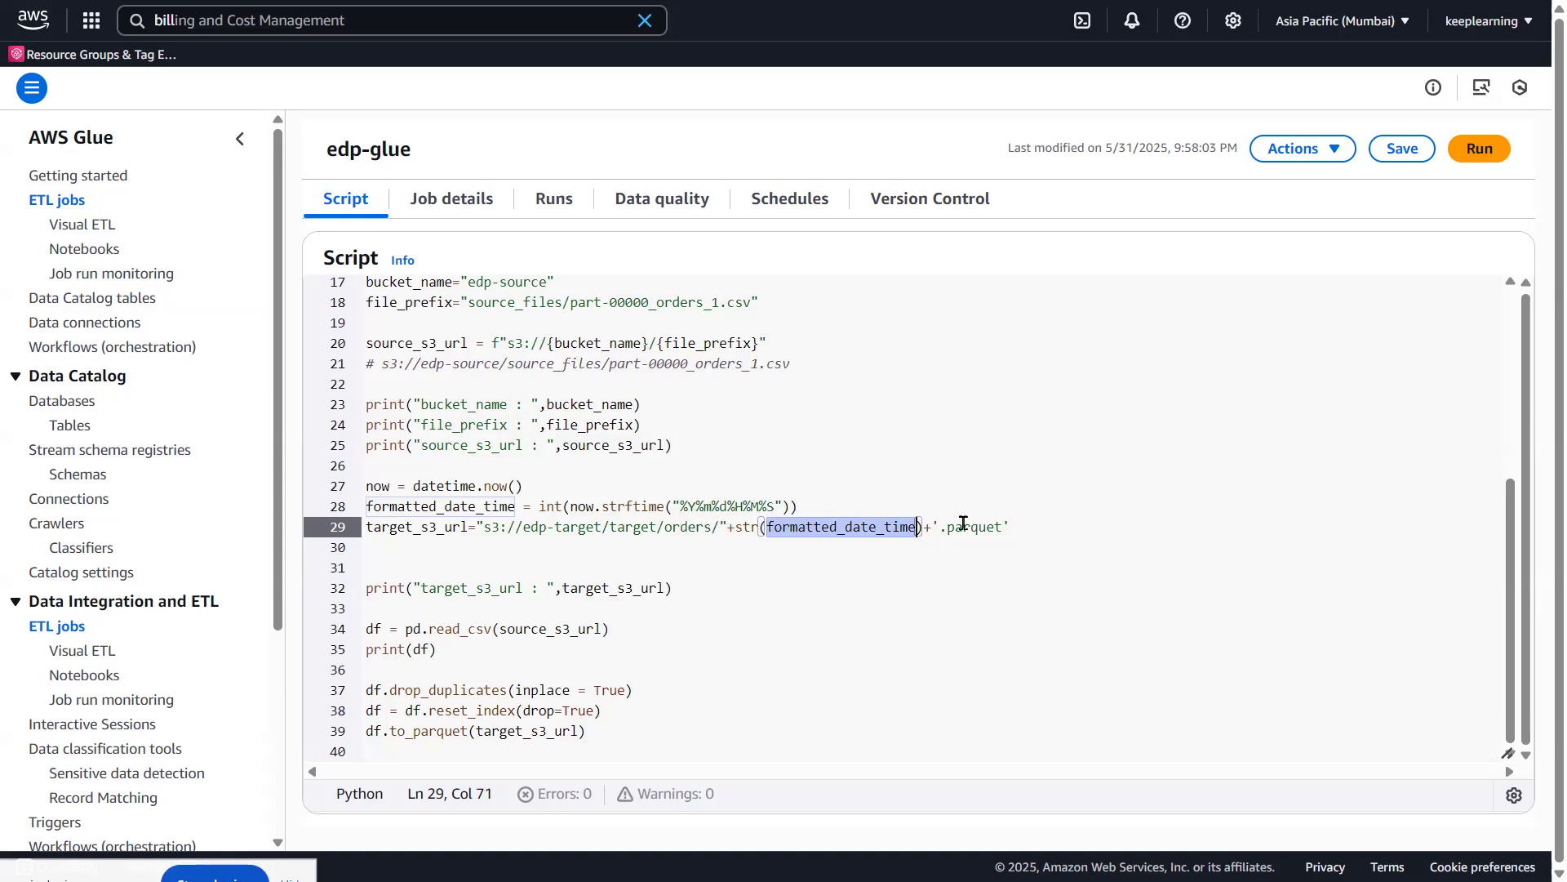
drag(1056, 522, 718, 529)
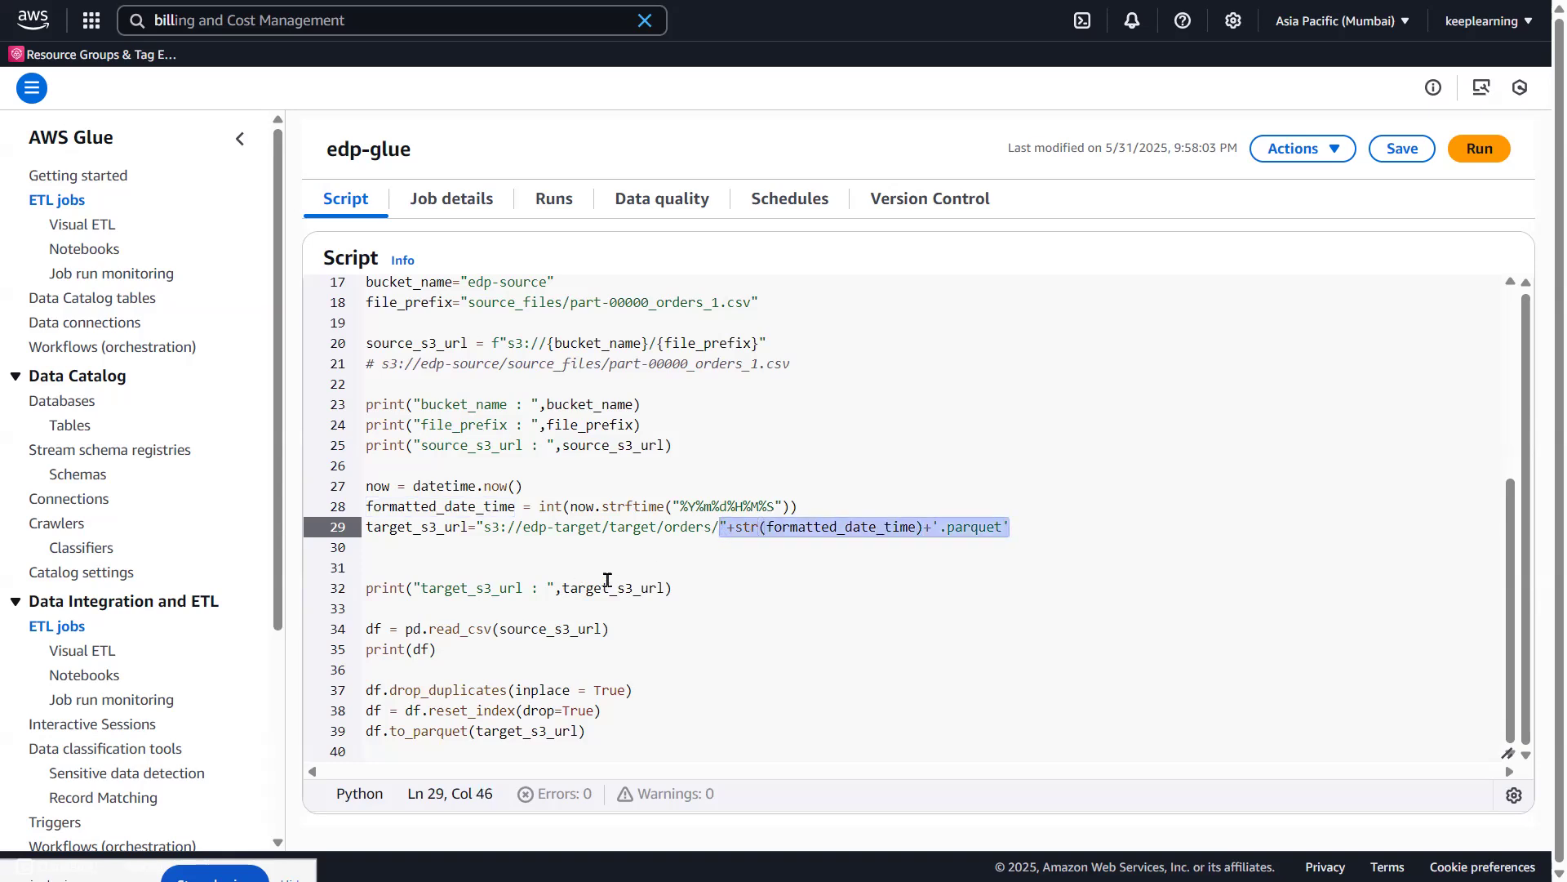
Review the whole script once more, highlighting the CSV read, duplicate removal, index reset and Parquet write on lines 34 to 39
scroll(593, 535, up, 5)
scroll(593, 535, up, 1)
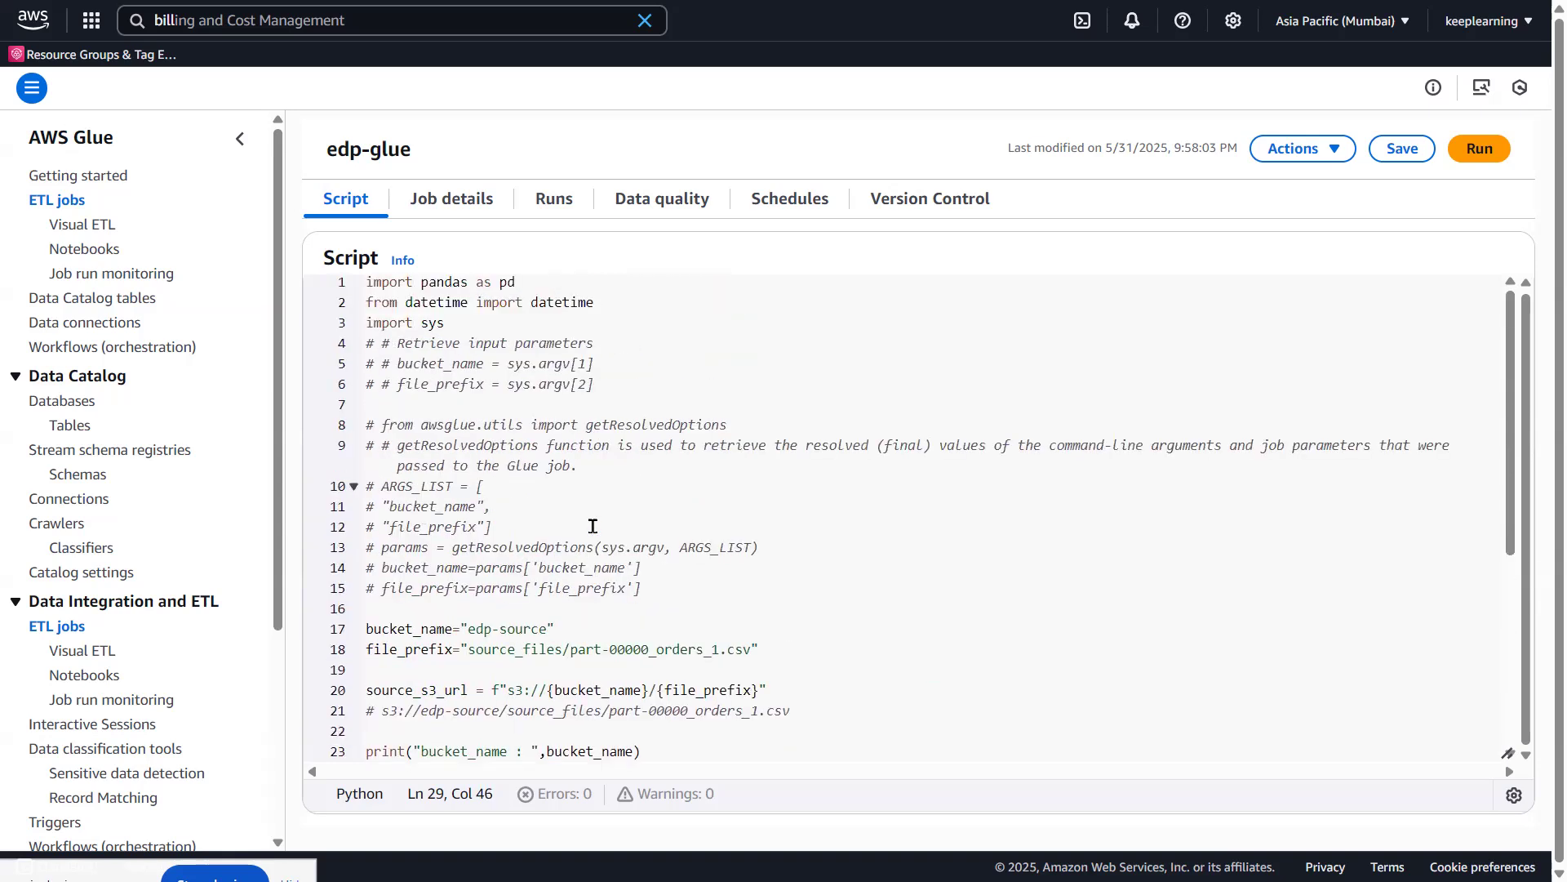
scroll(606, 486, down, 5)
click(584, 590)
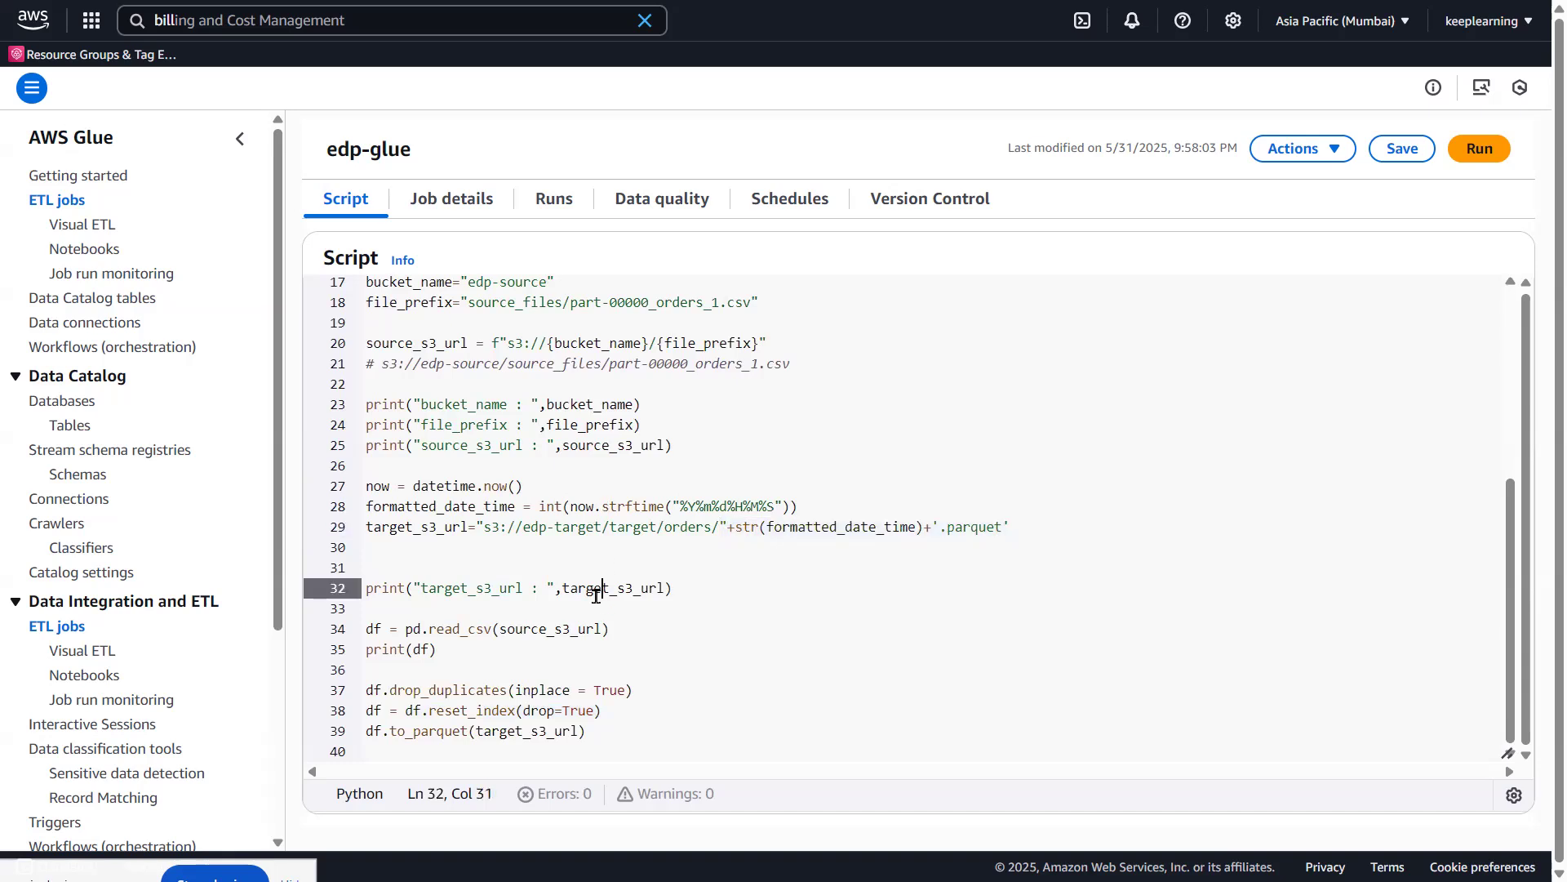
click(416, 618)
drag(469, 628, 731, 631)
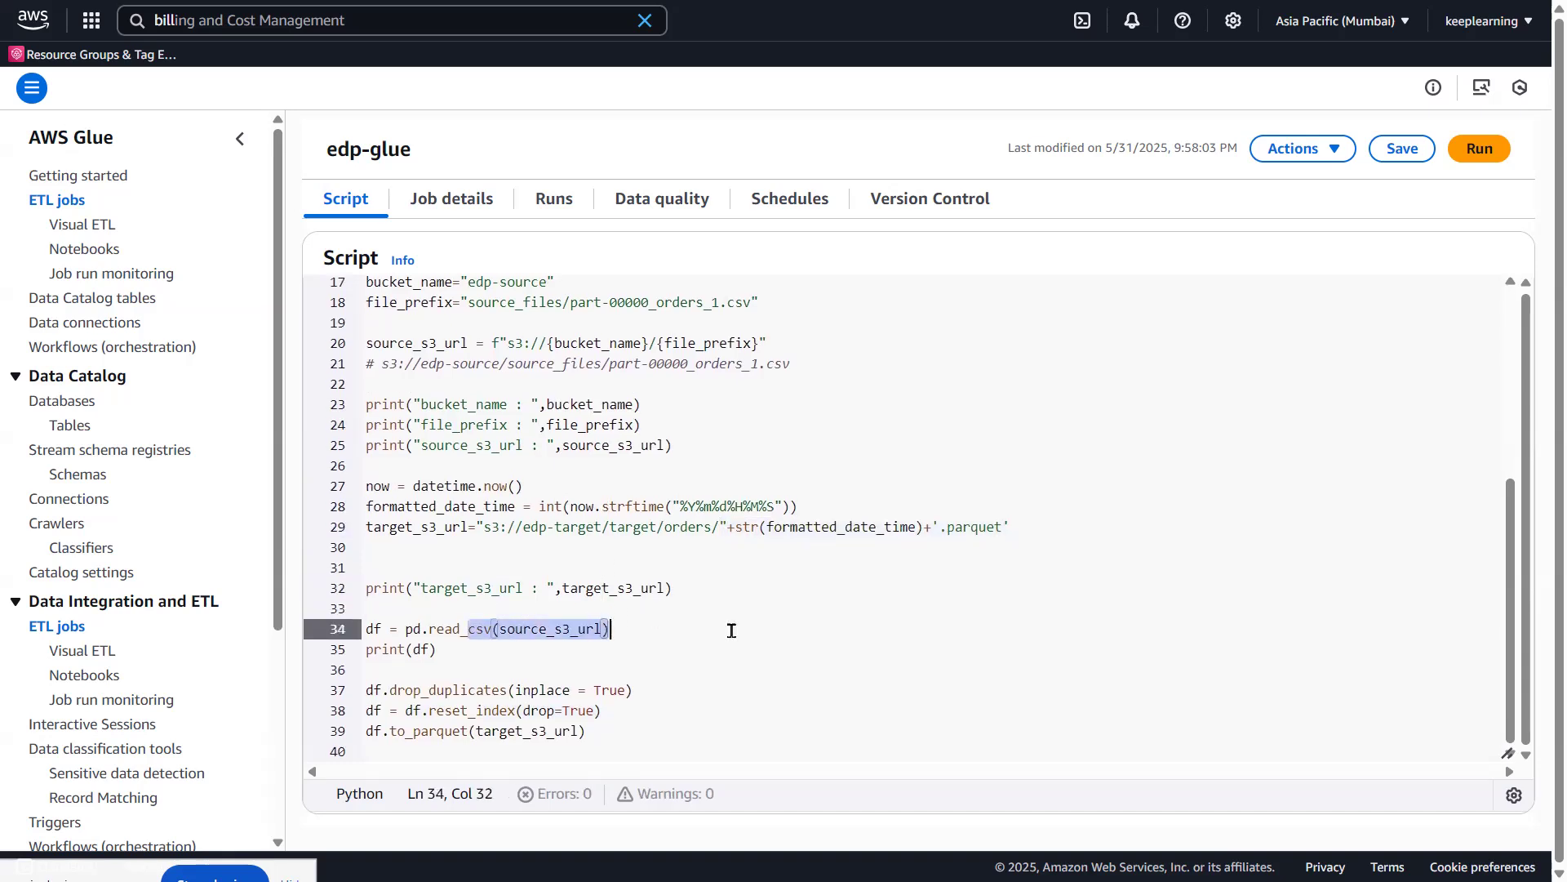
drag(474, 693, 721, 691)
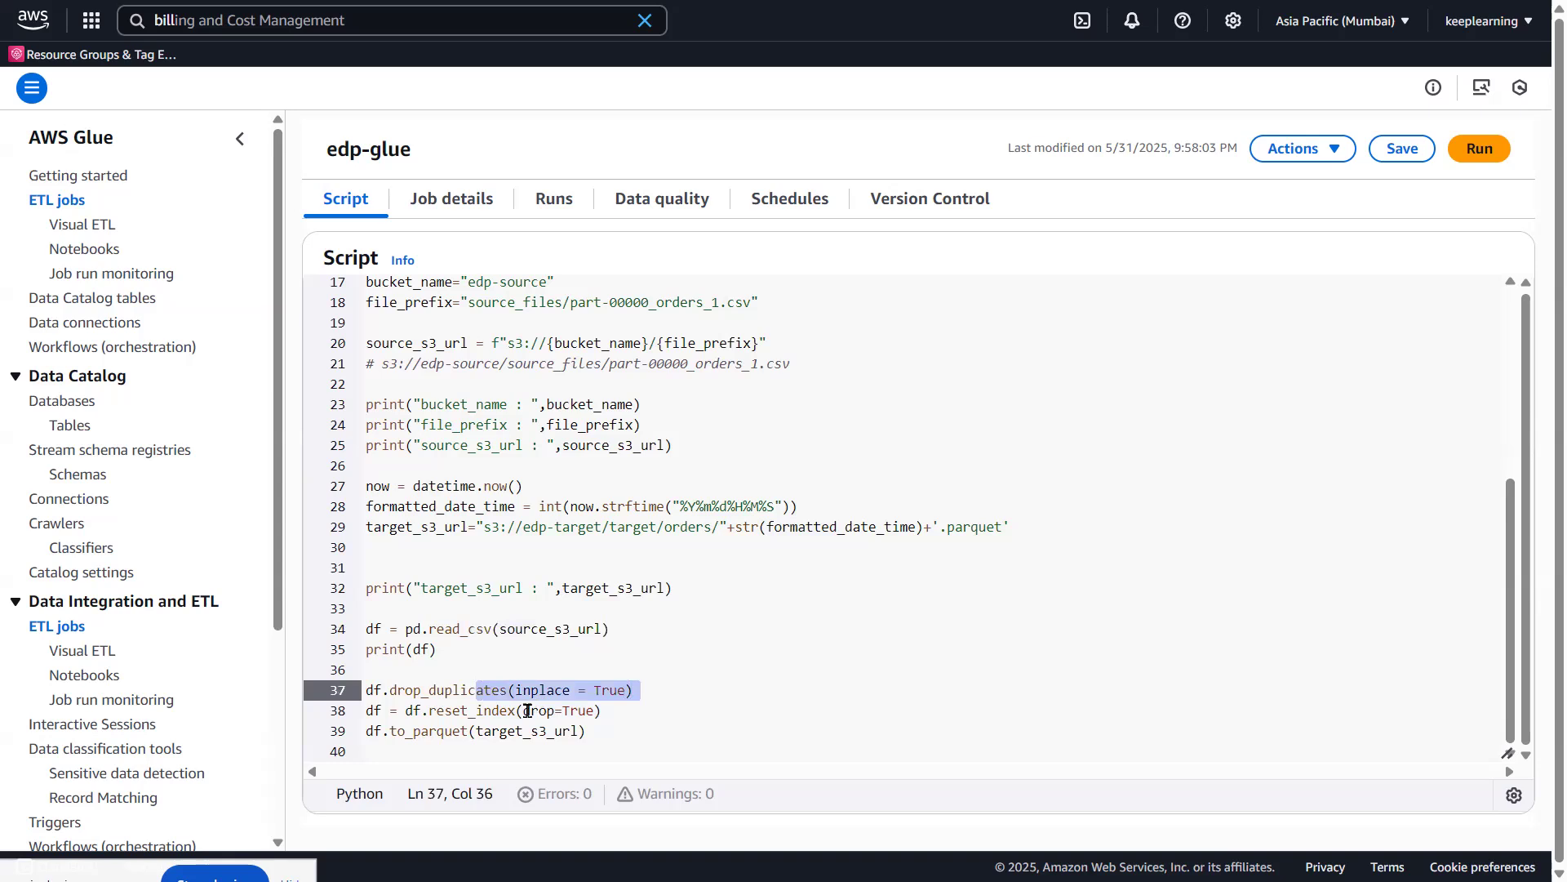
drag(469, 700, 772, 701)
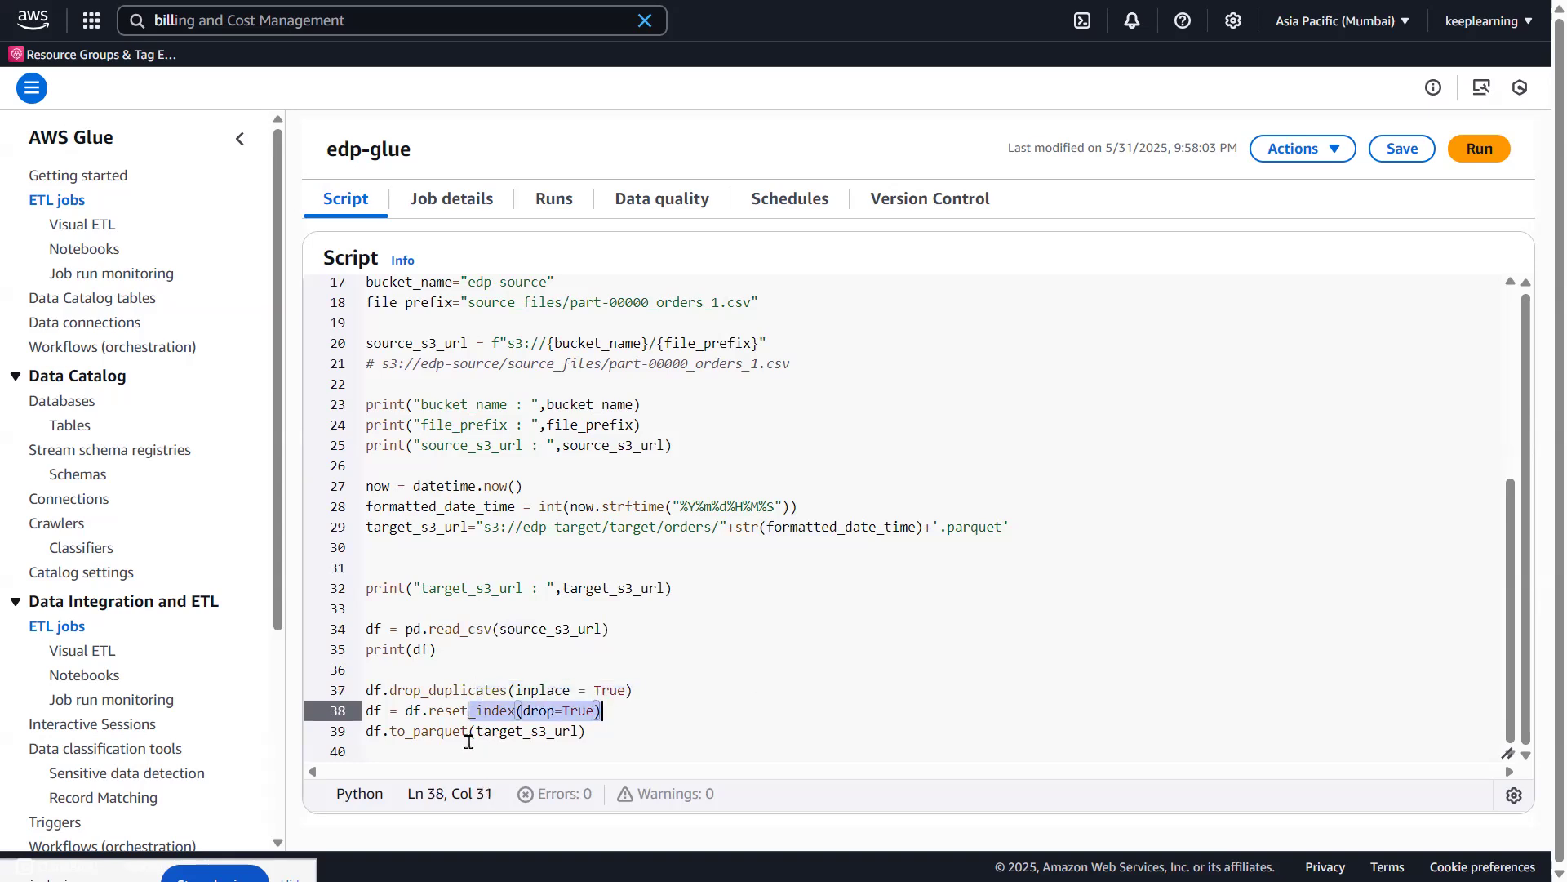
drag(430, 734, 524, 735)
drag(627, 737, 635, 738)
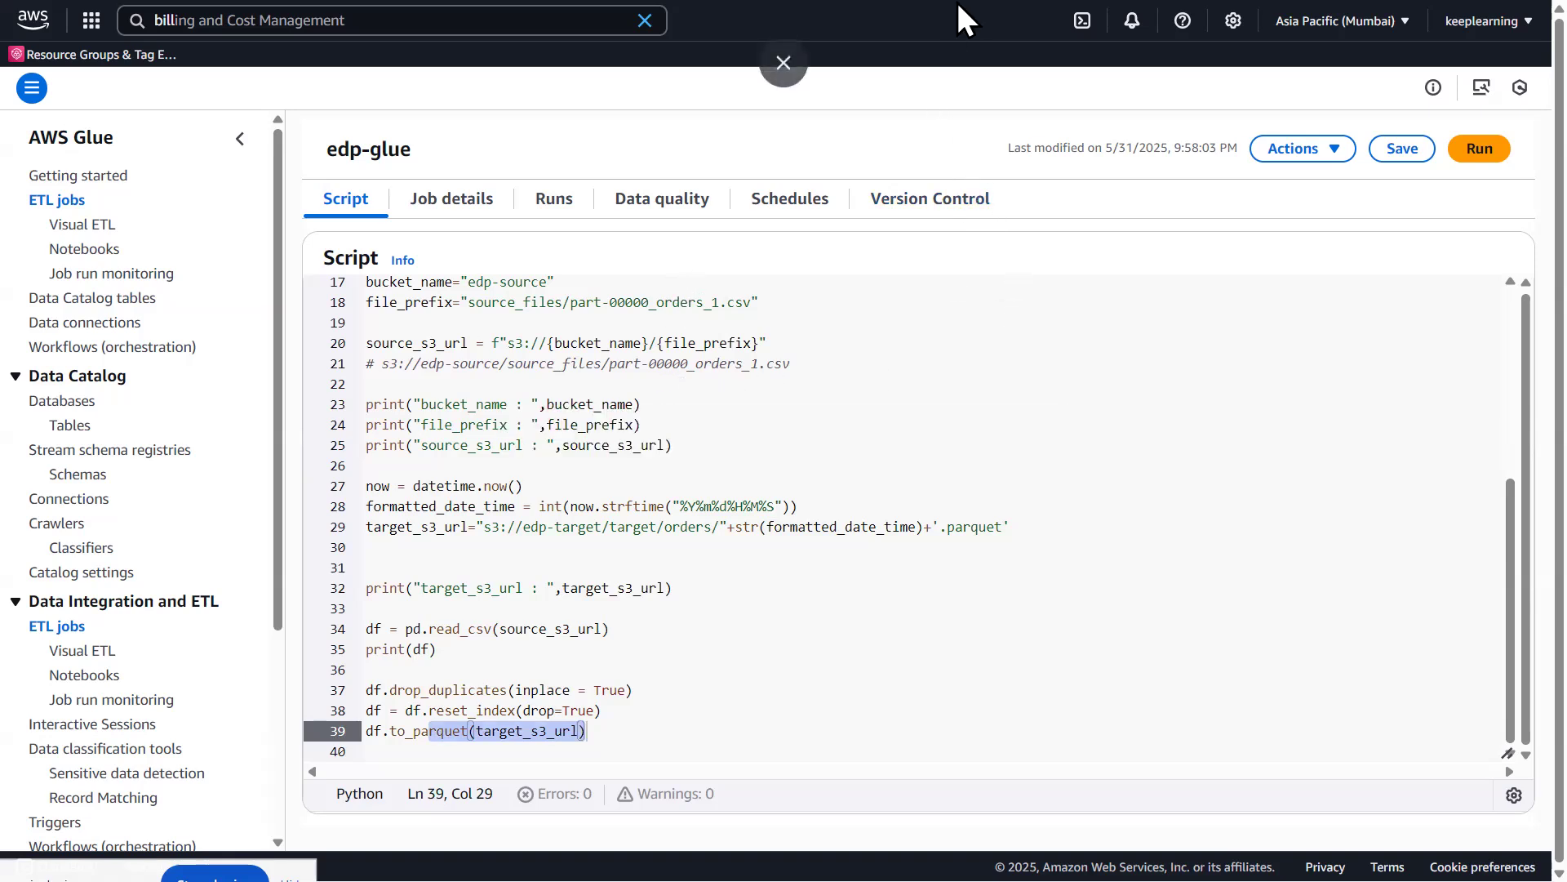
Leave the full-screen view and highlight the job name edp-glue above the script
click(785, 70)
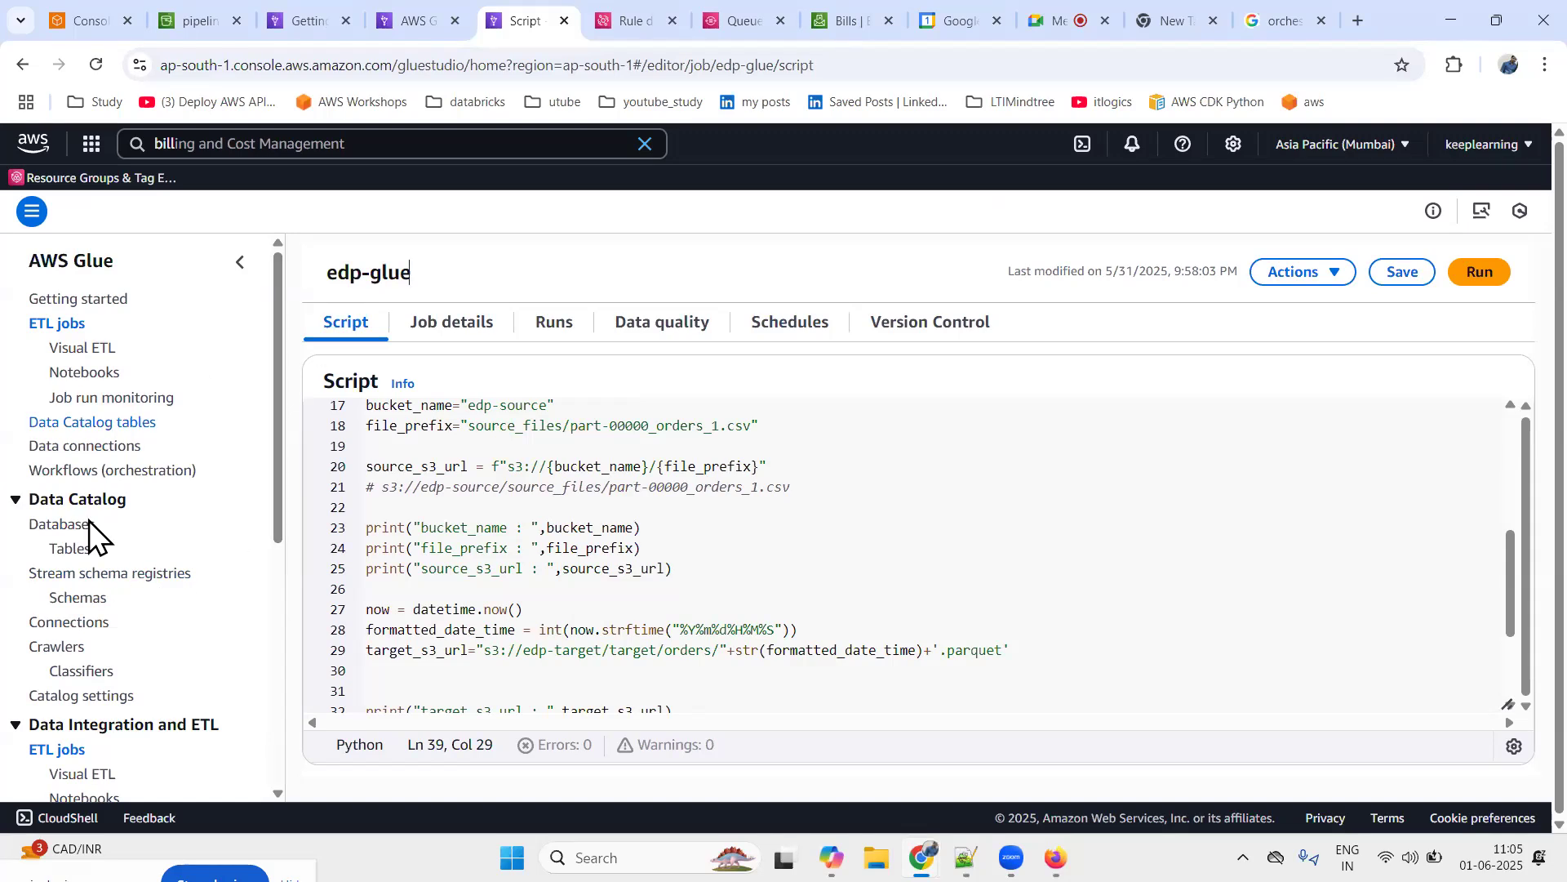
drag(326, 272, 434, 271)
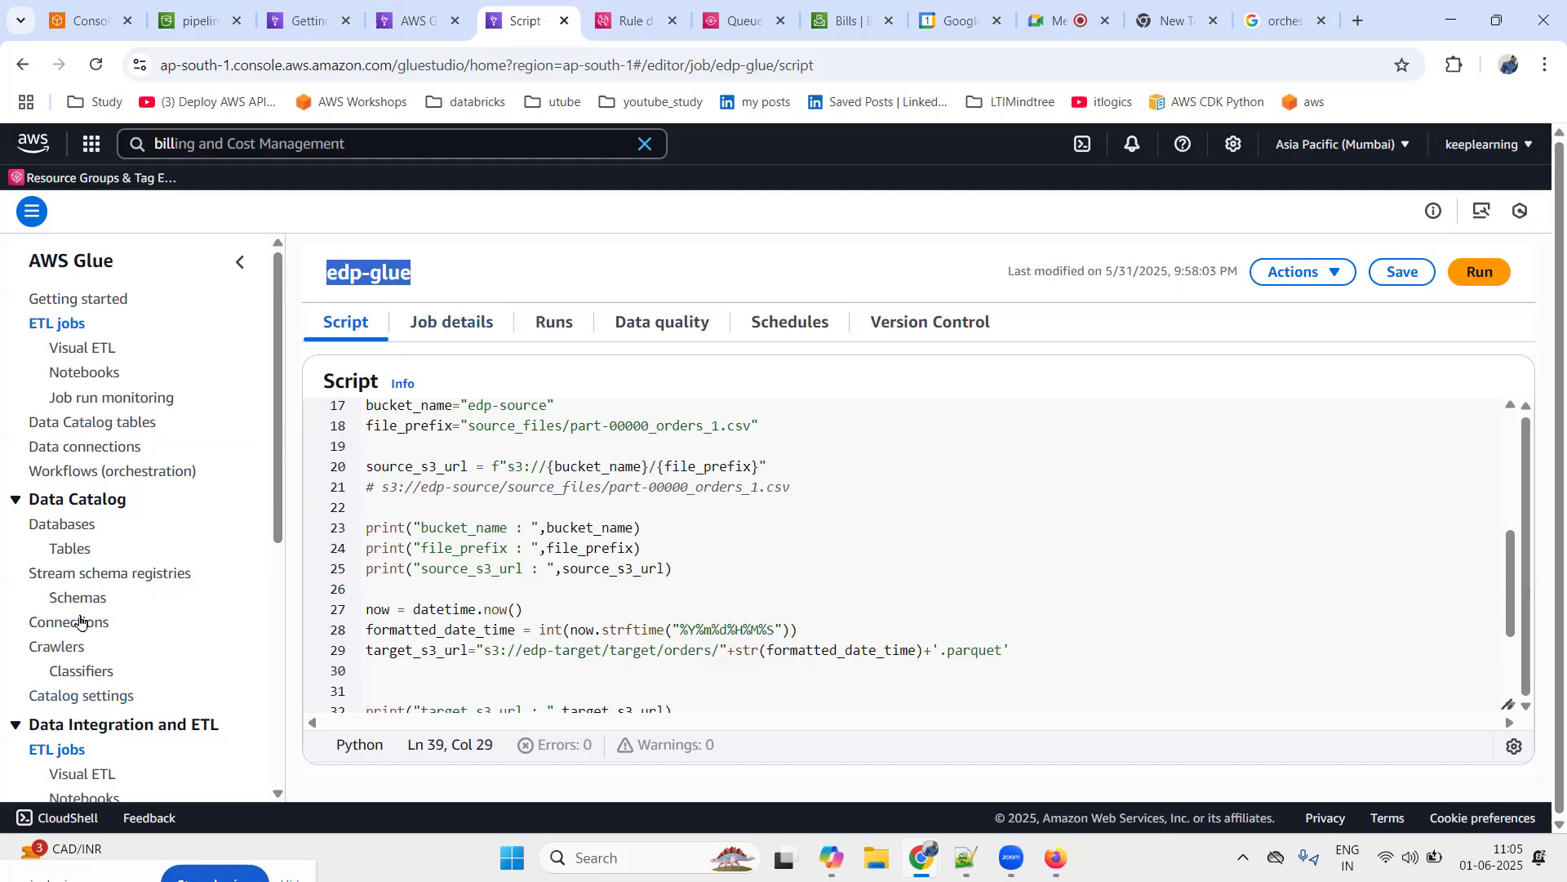
Open the AWS Glue Crawlers list in a new browser tab and switch to it
right_click(73, 657)
click(199, 440)
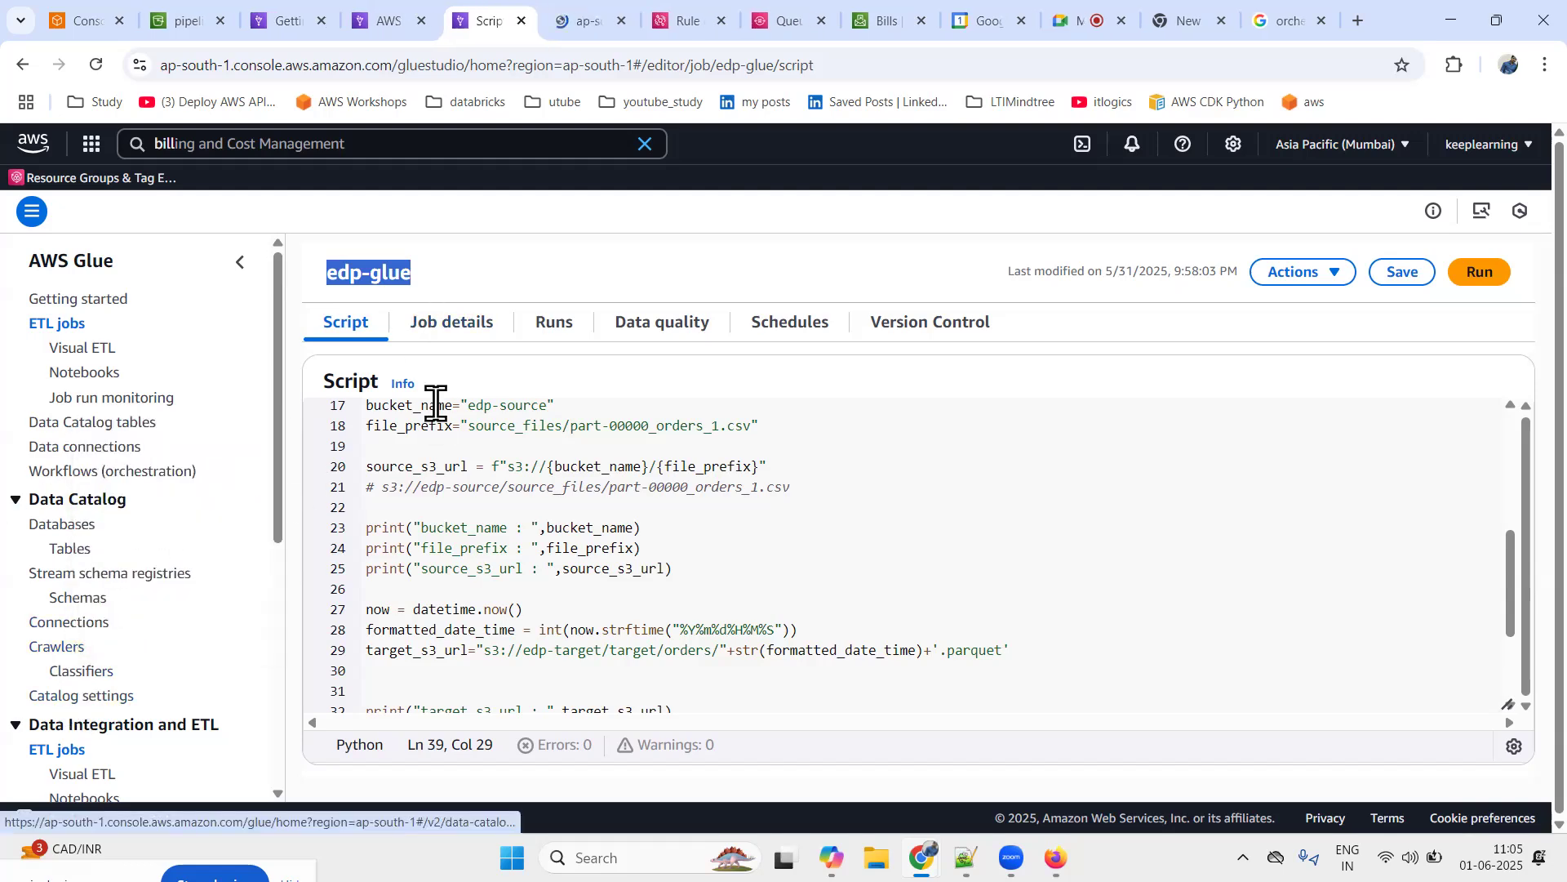
click(589, 20)
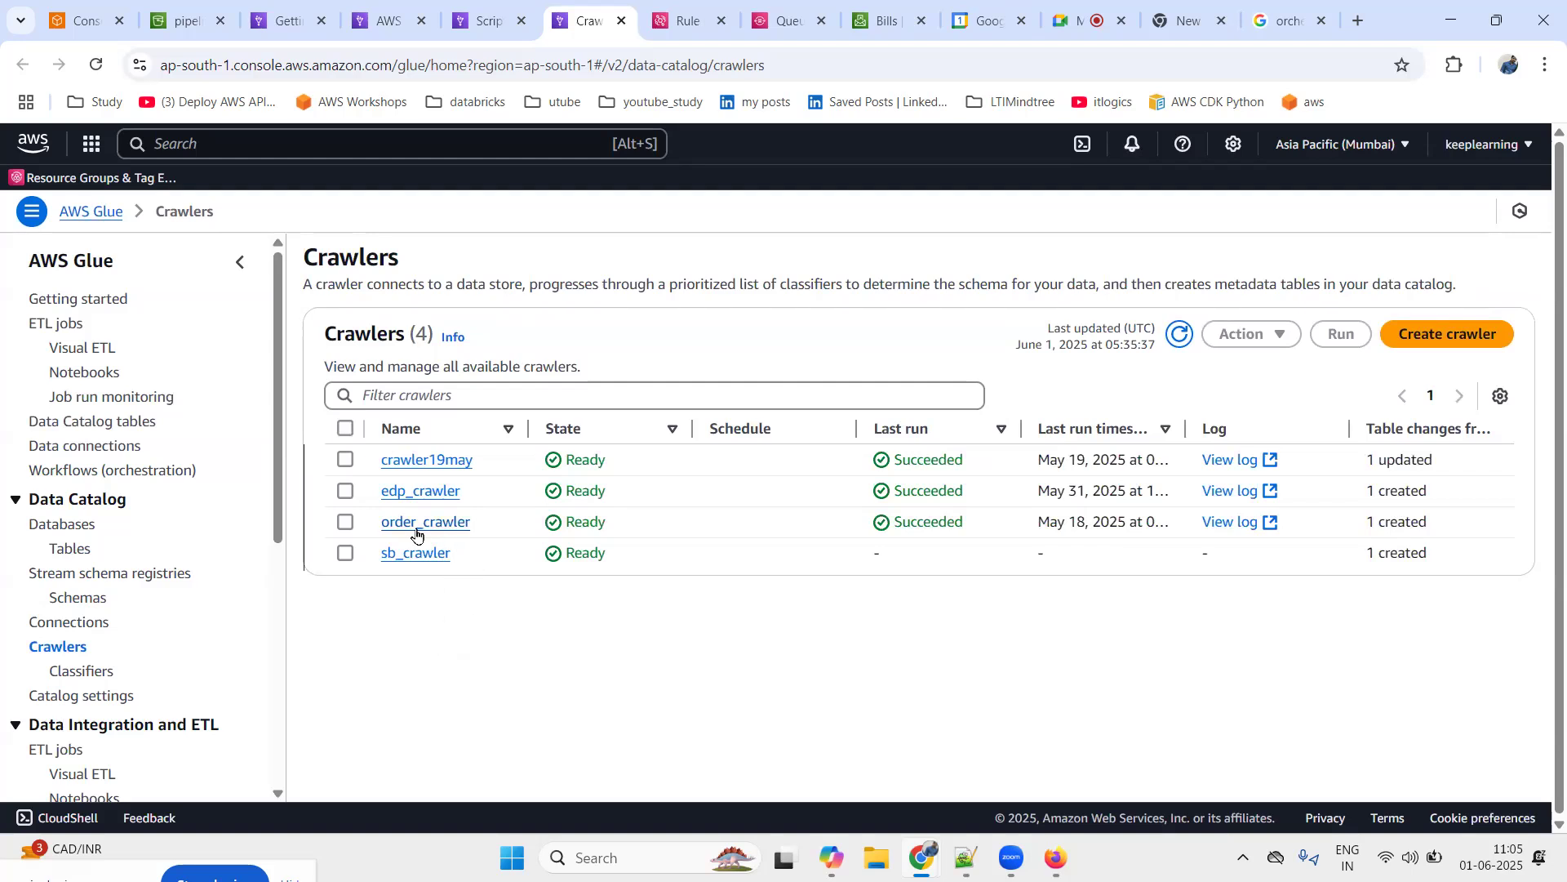
Open edp_crawler for editing, advance to its data sources, and highlight the S3 path s3://edp-target/target/orders/
click(416, 491)
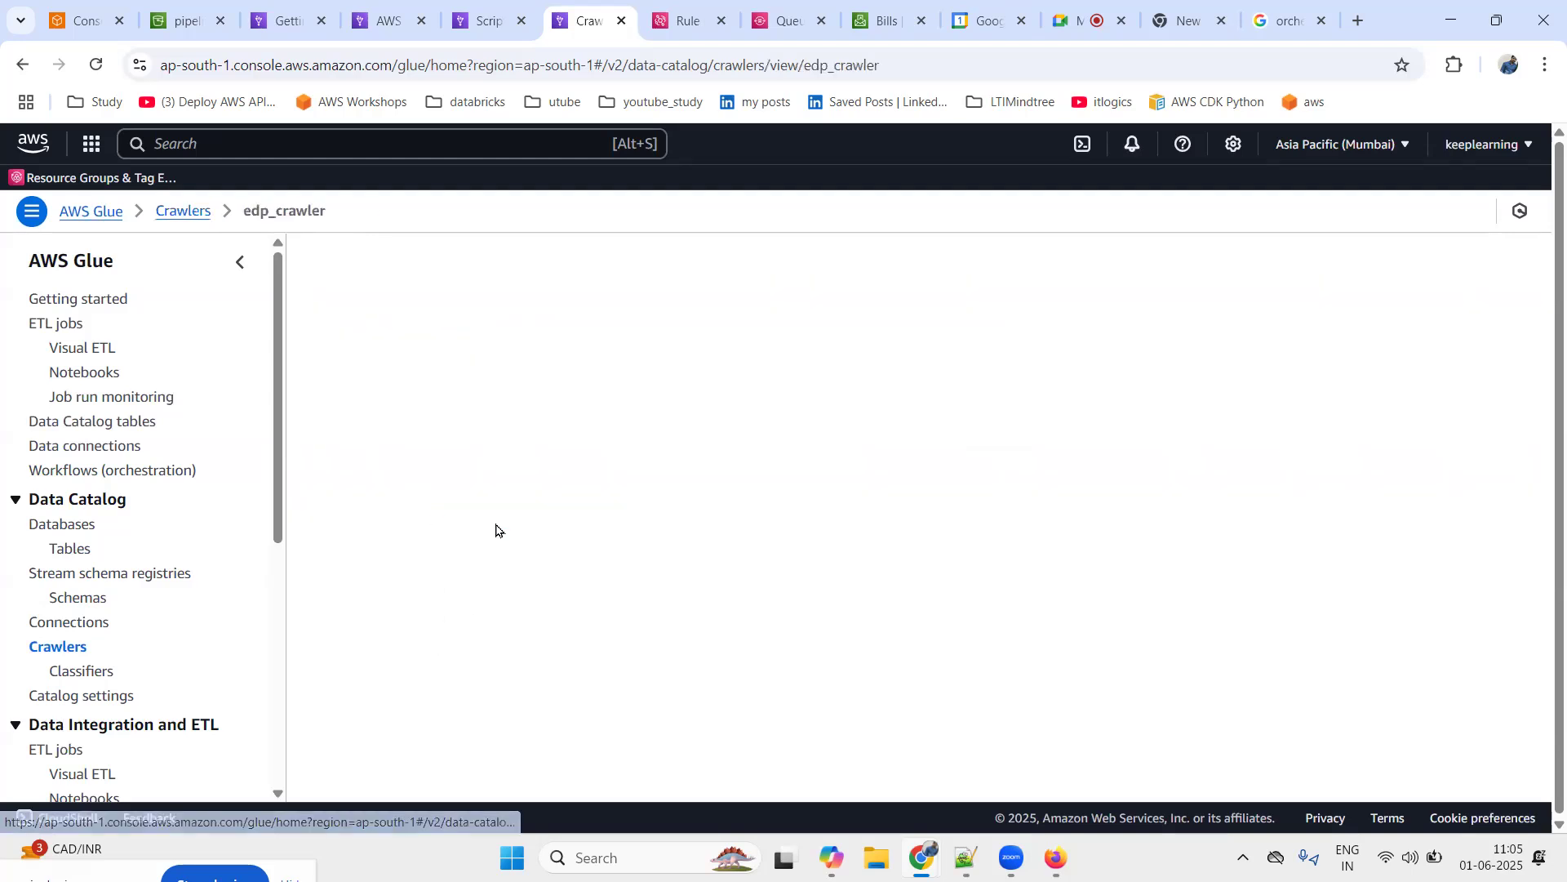
click(1429, 267)
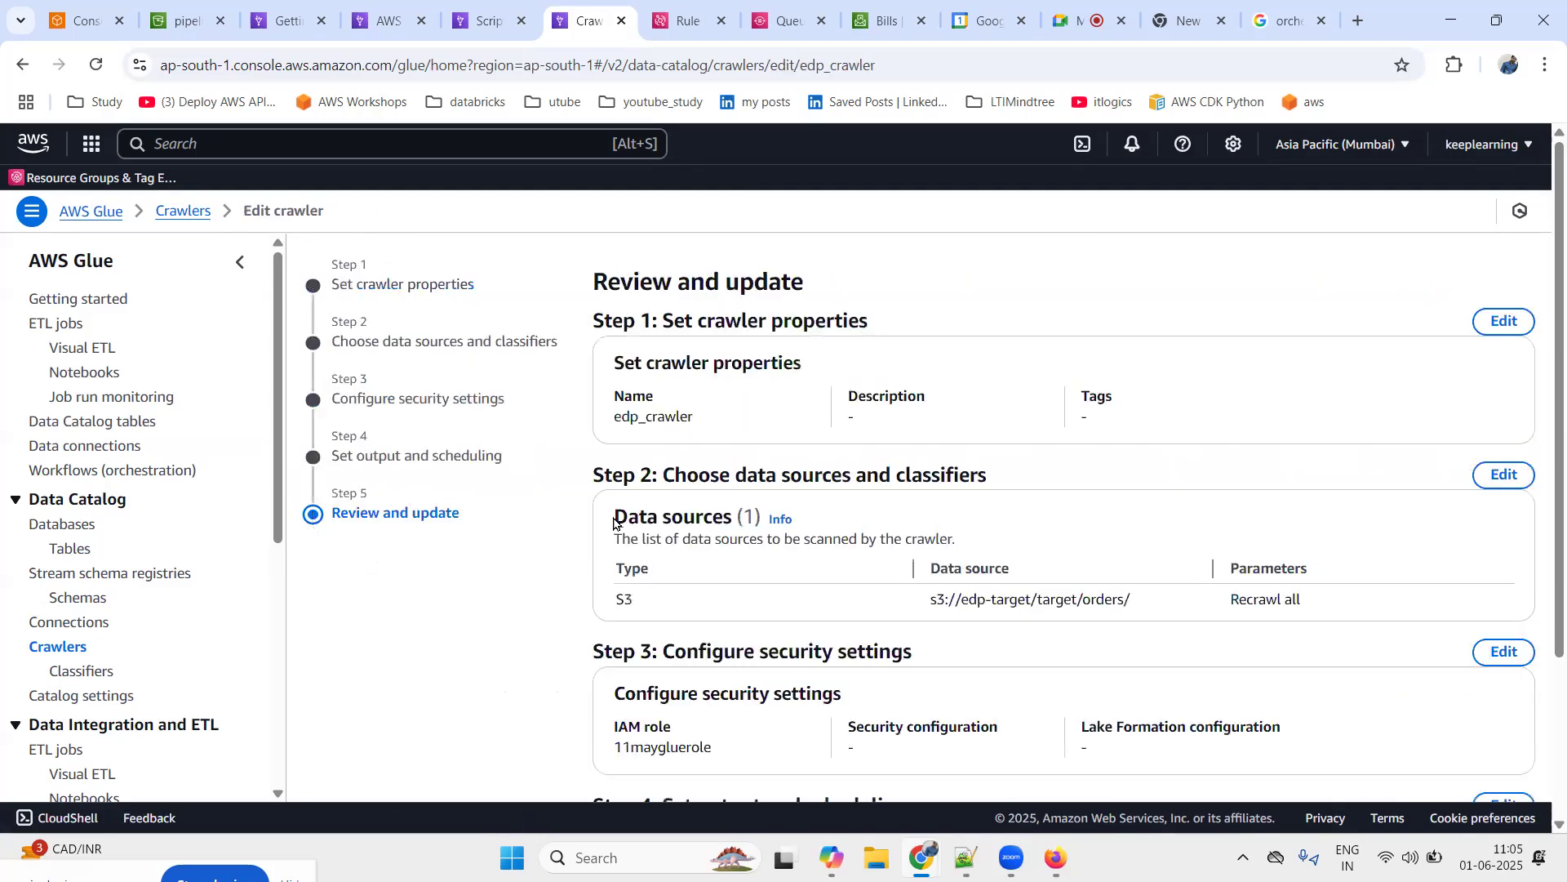
click(1491, 325)
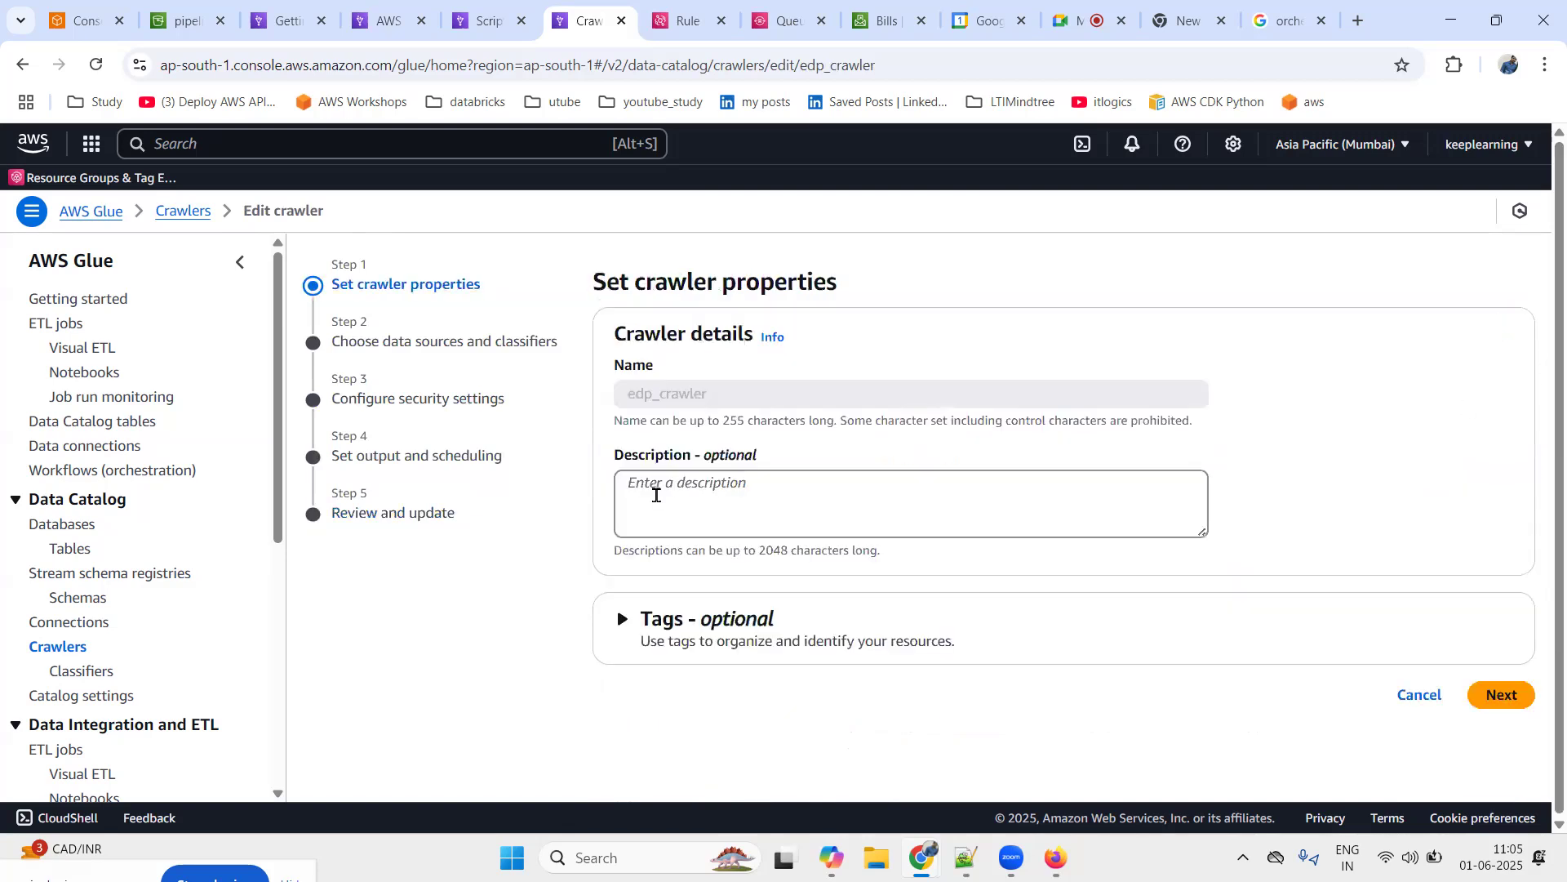
click(1509, 695)
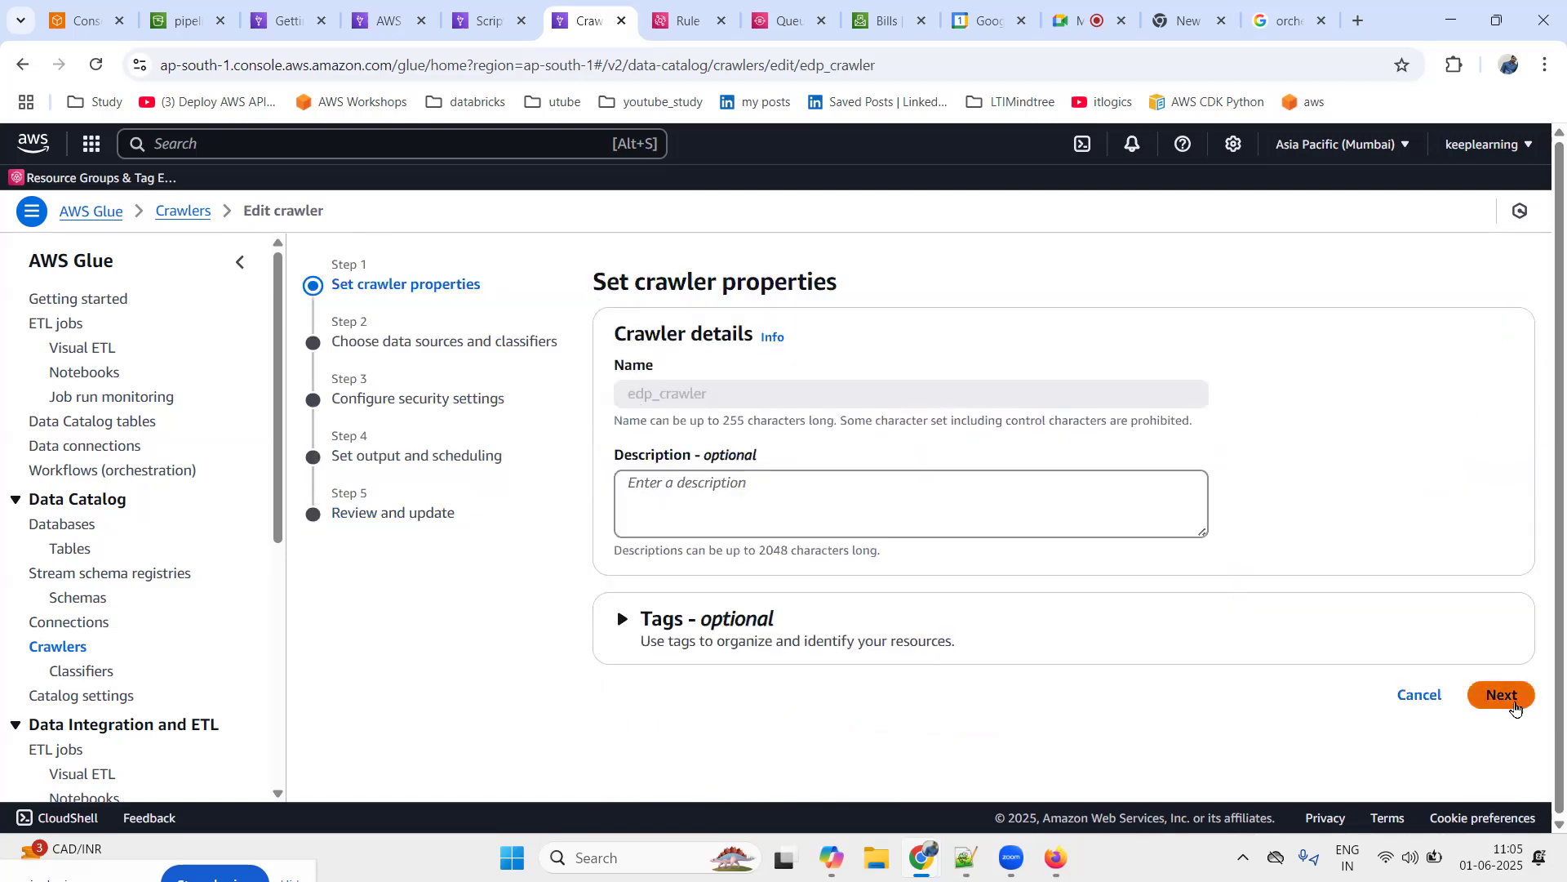
drag(945, 571, 1168, 567)
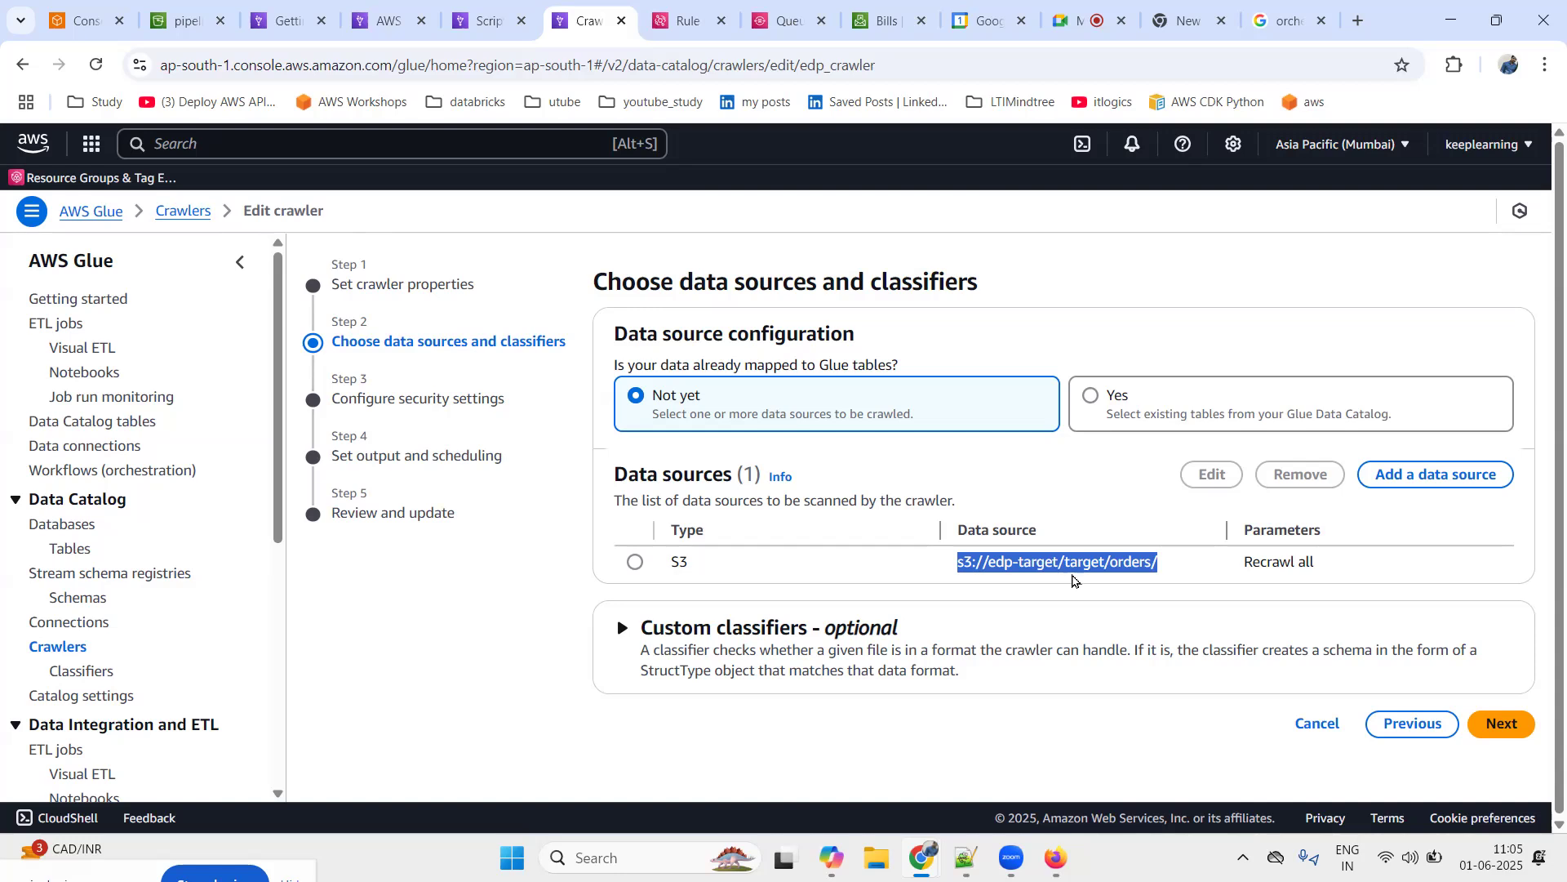
Return to the edp-glue script and highlight the edp-target/target part of the target URL on line 29
click(486, 20)
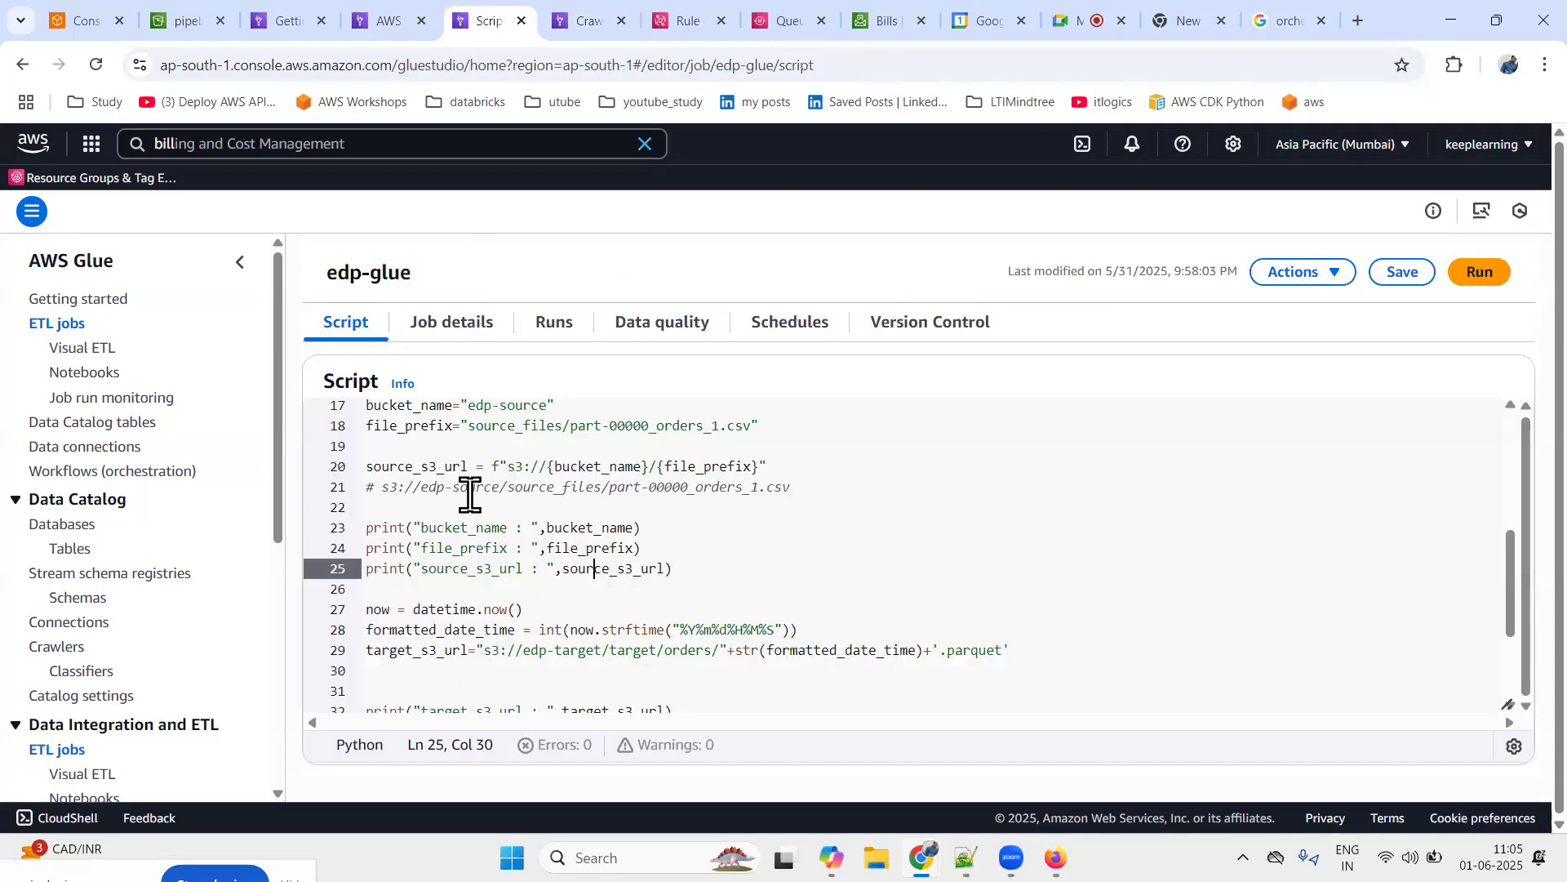
scroll(479, 560, up, 3)
scroll(488, 609, down, 2)
scroll(488, 610, down, 2)
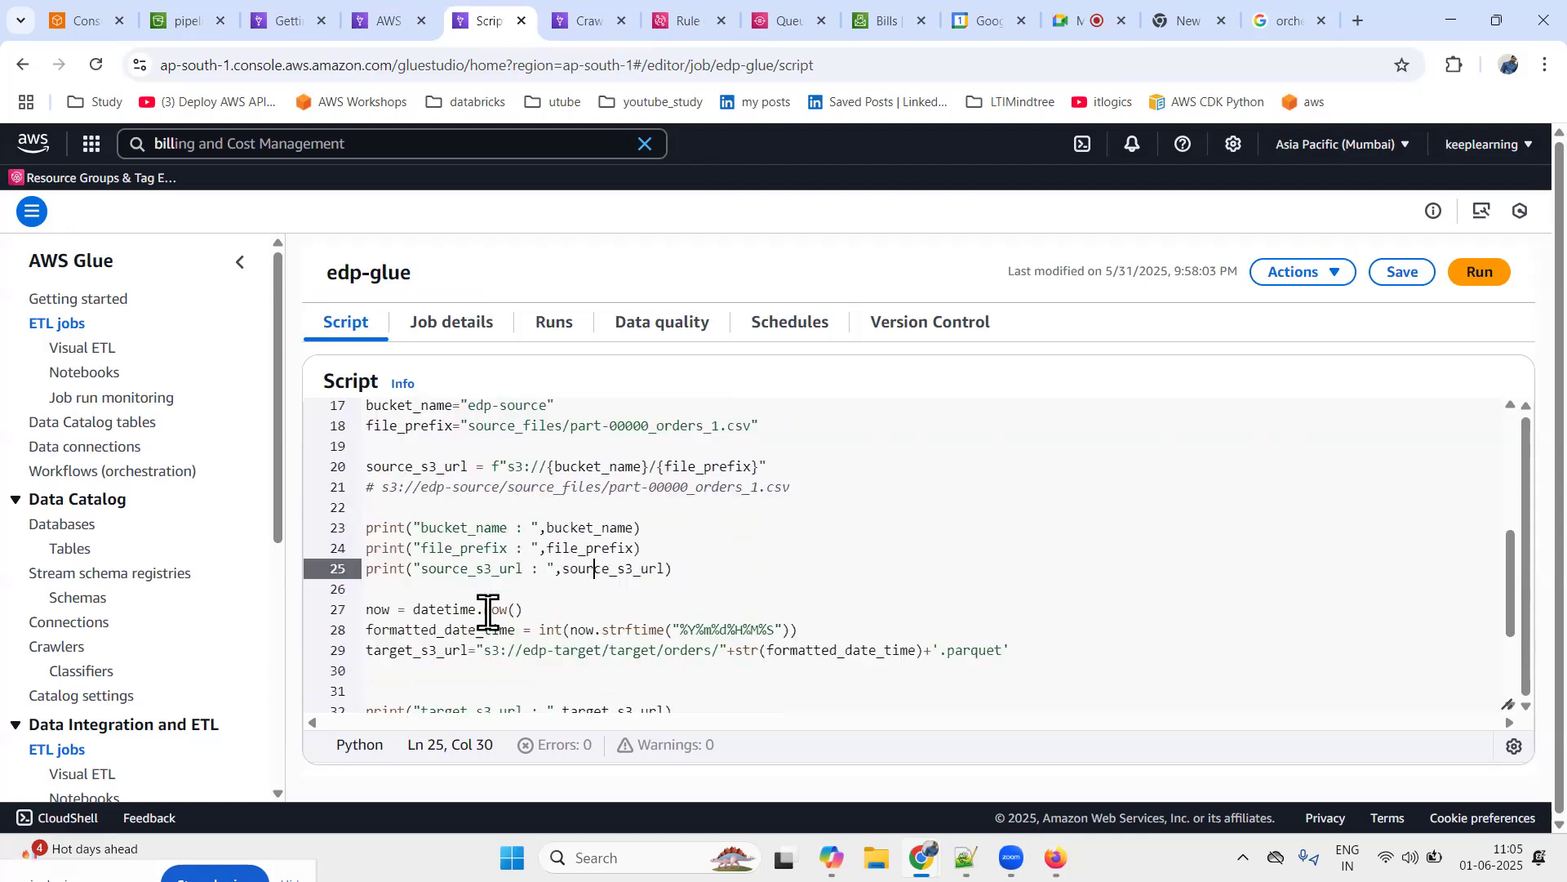
drag(531, 650, 600, 651)
double_click(630, 651)
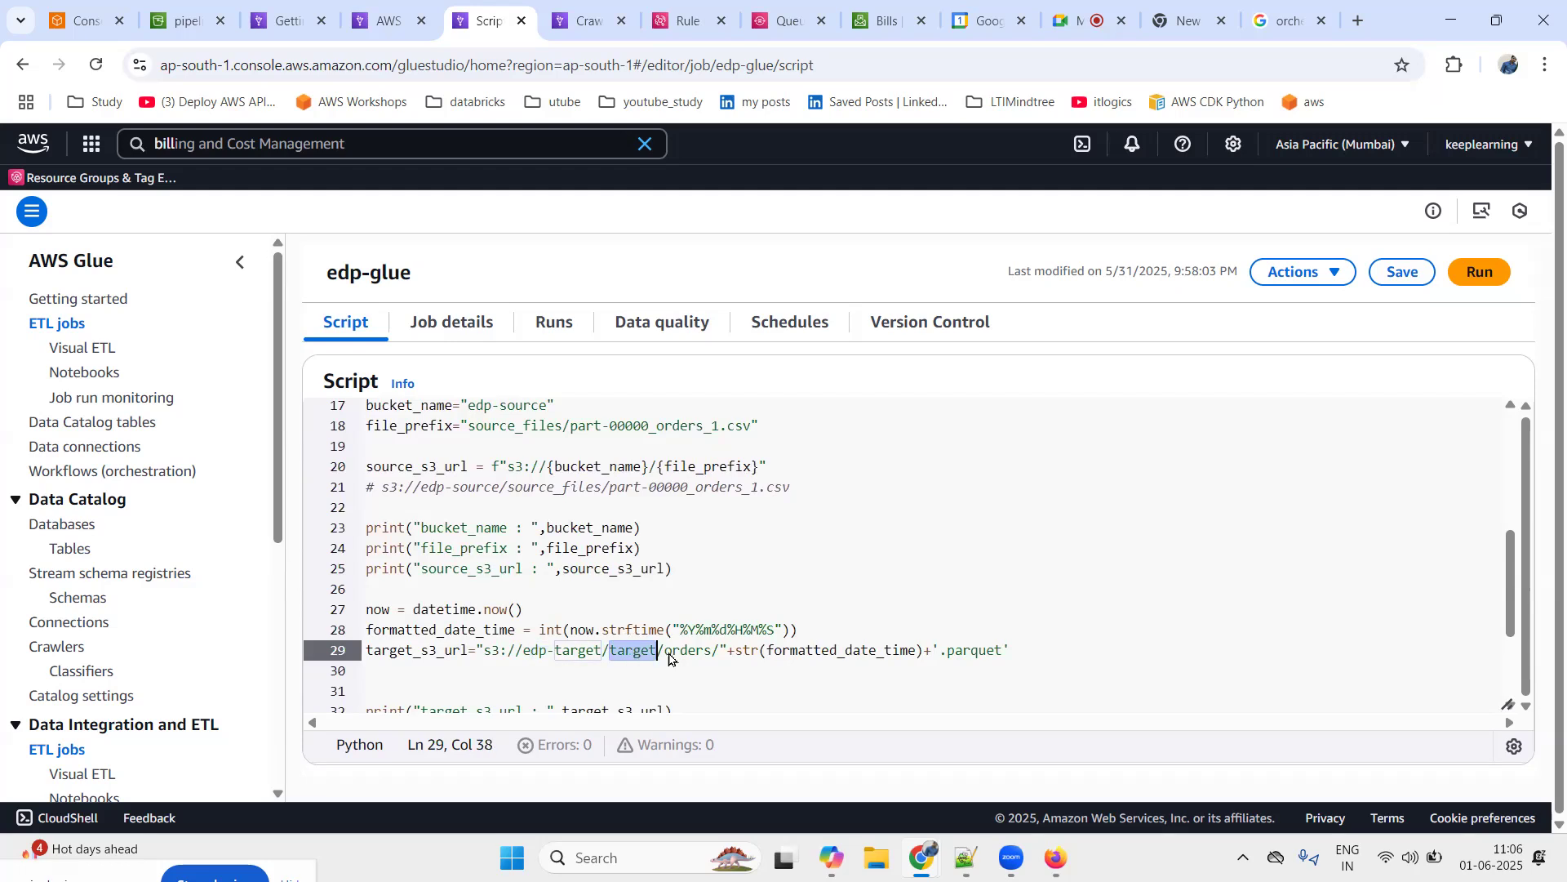
Go back to the edp_crawler edit wizard and review its IAM role, target database and crawler schedule settings
click(582, 19)
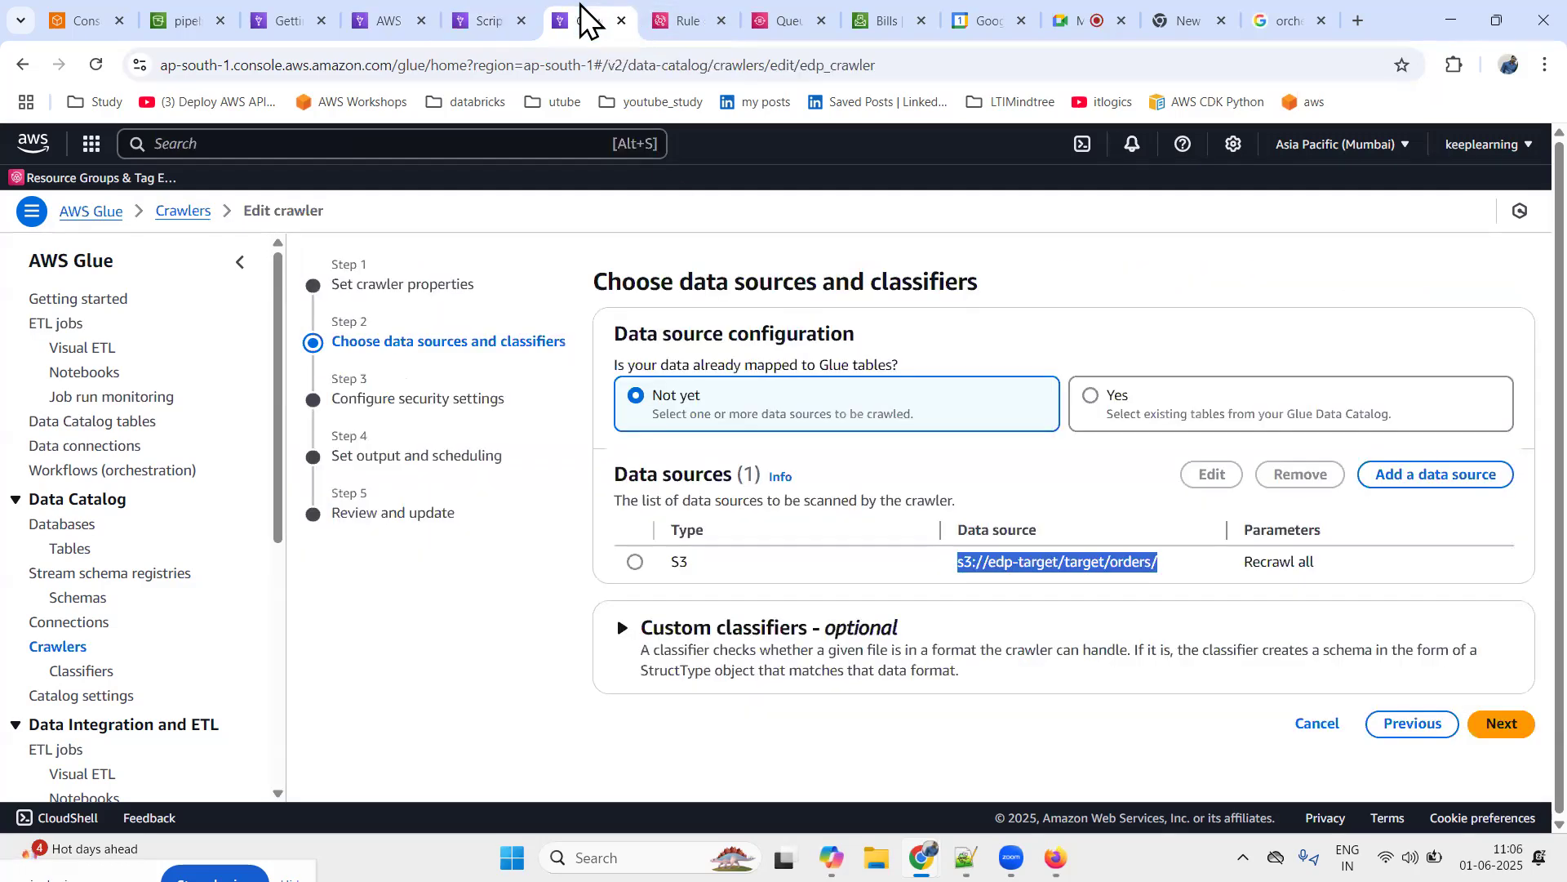
click(1499, 725)
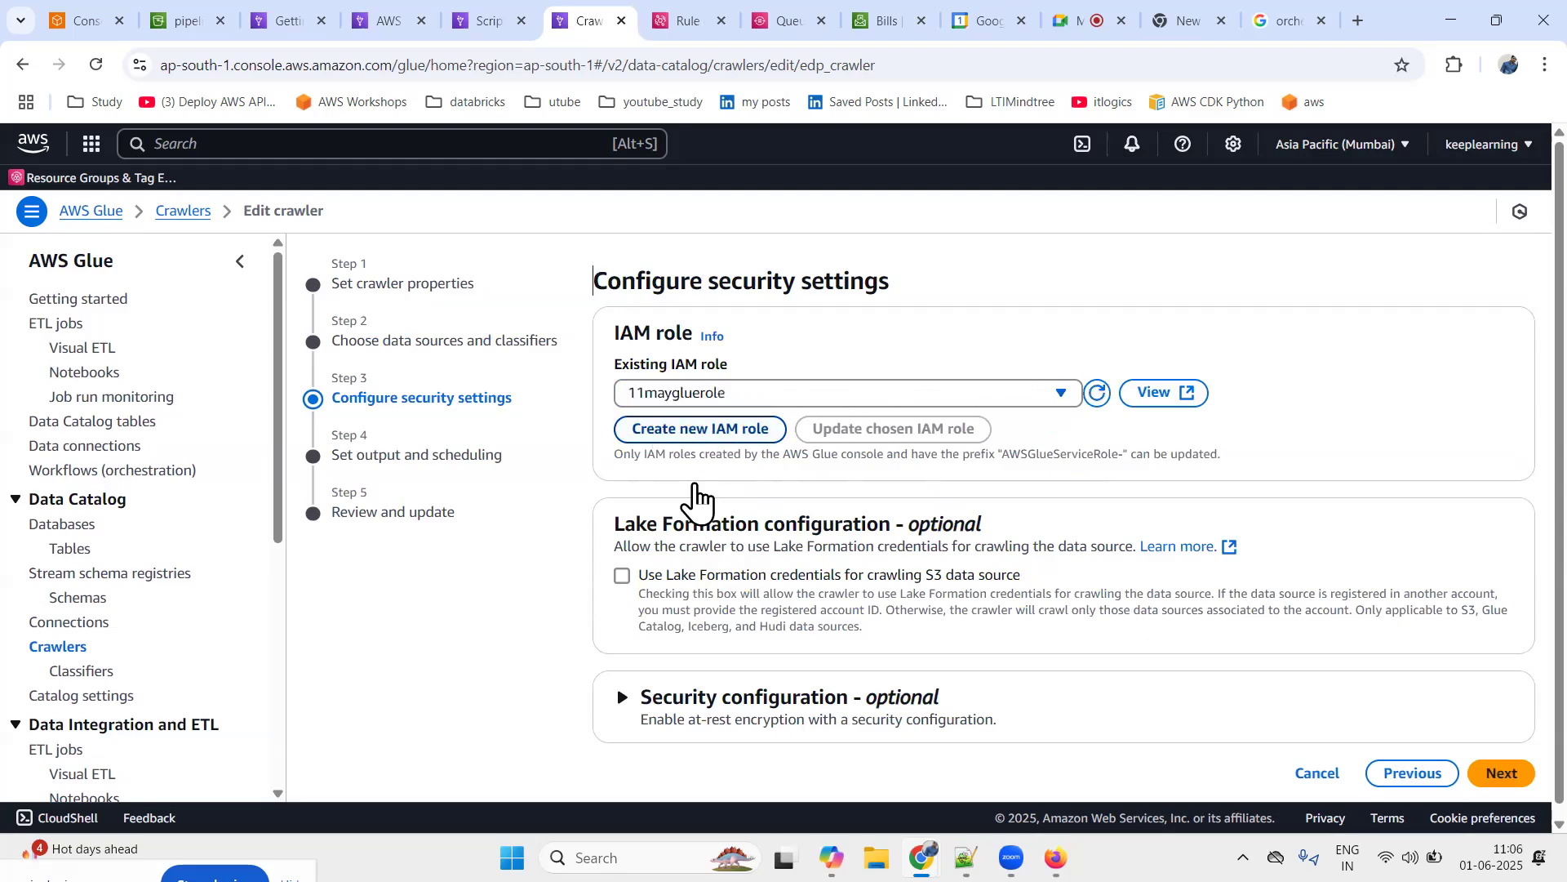
click(1499, 771)
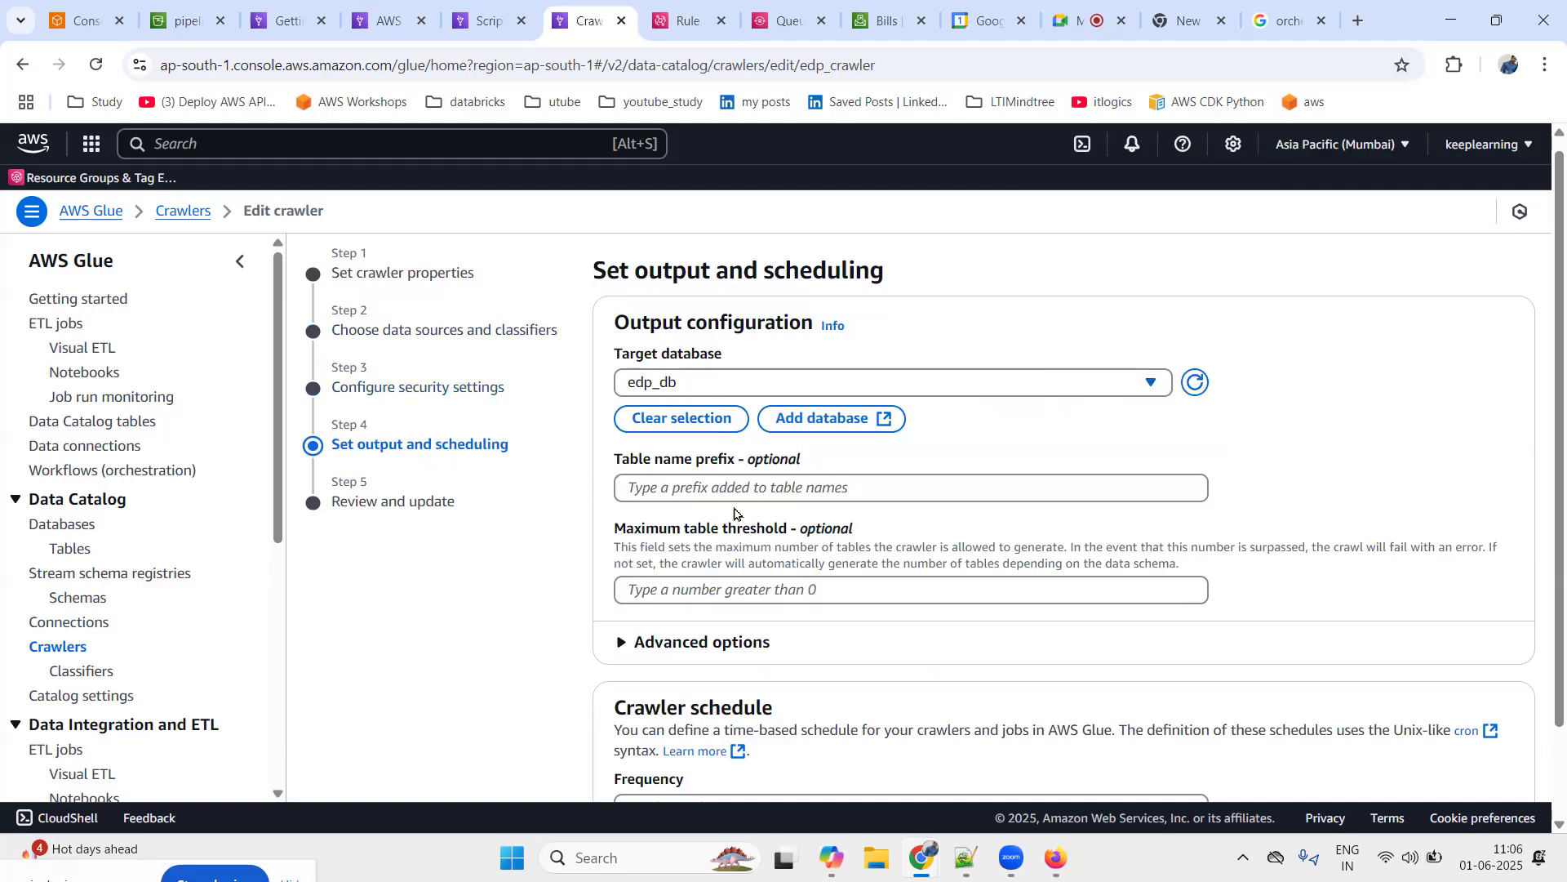
scroll(973, 639, down, 1)
scroll(968, 624, up, 2)
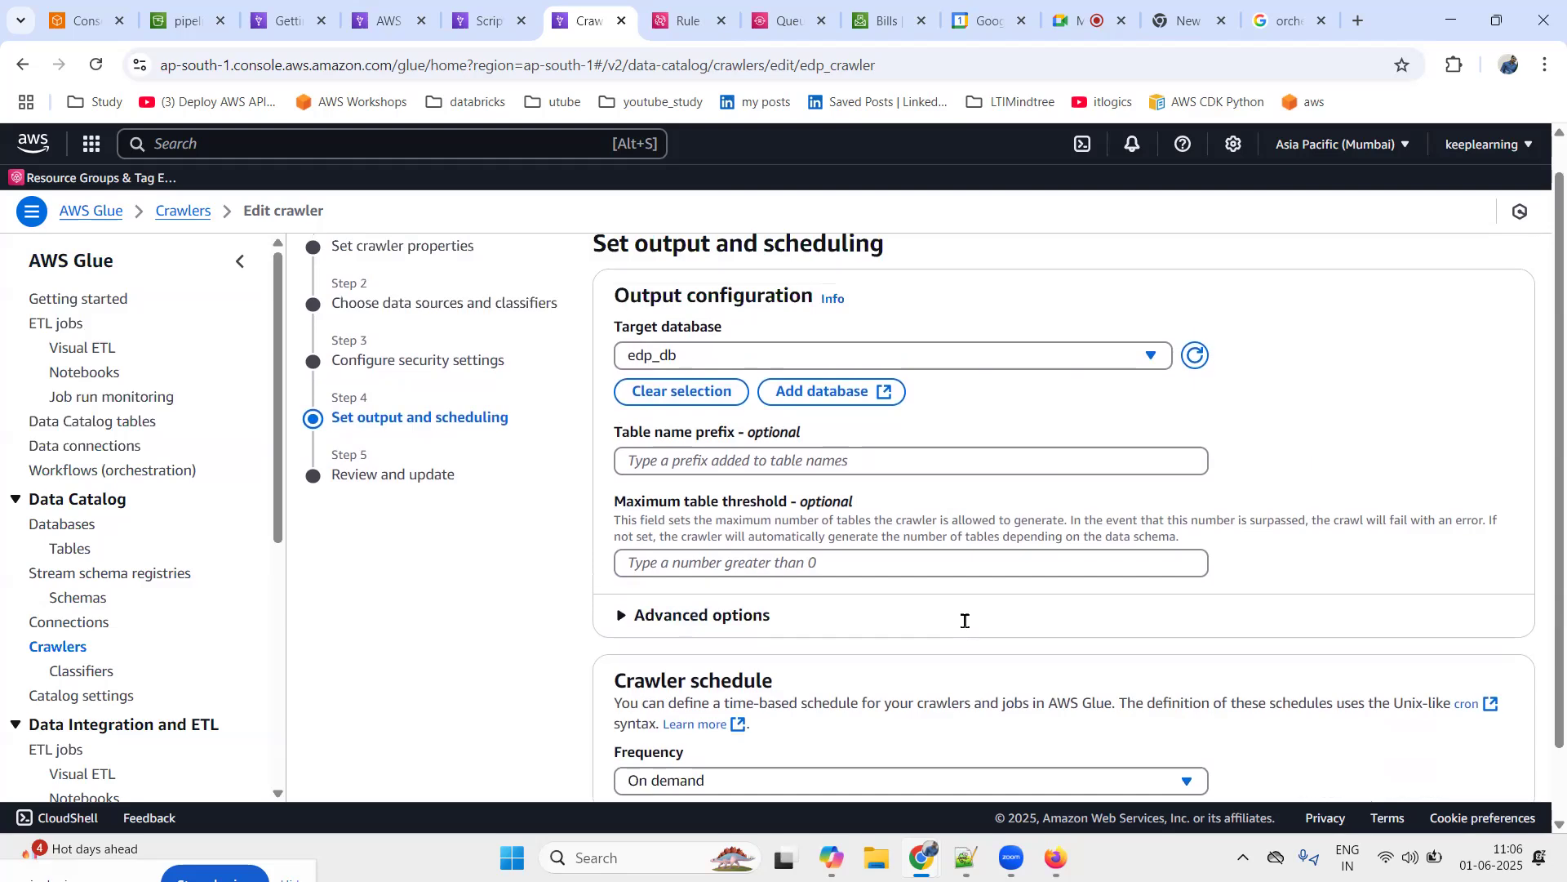
Search the AWS services for athena, open Athena in a new browser tab and switch to it
click(273, 153)
text(athena)
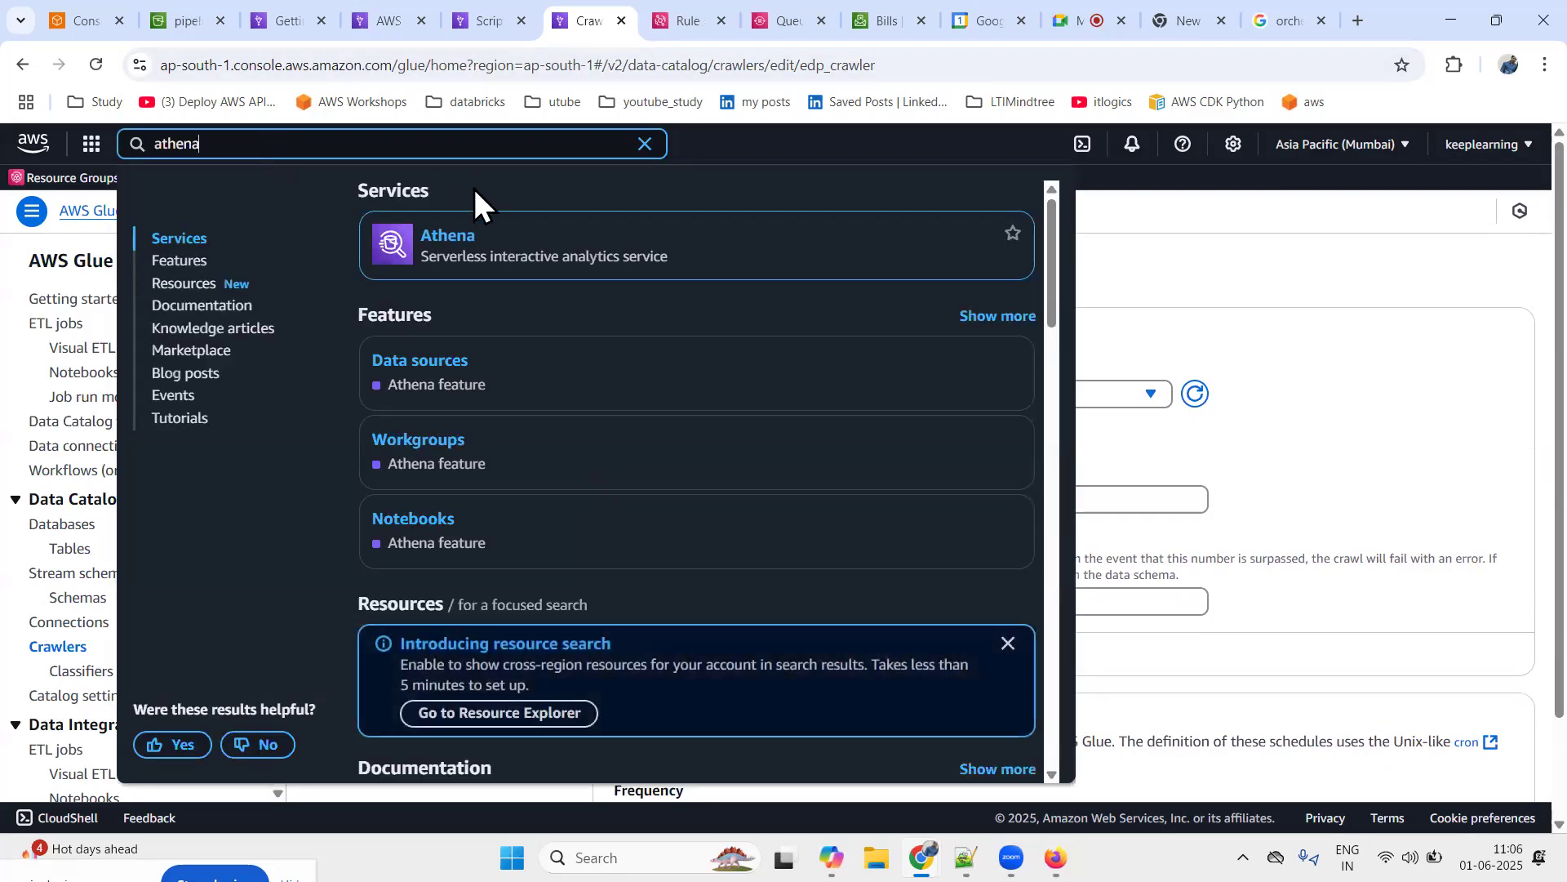
right_click(465, 242)
click(510, 255)
click(620, 21)
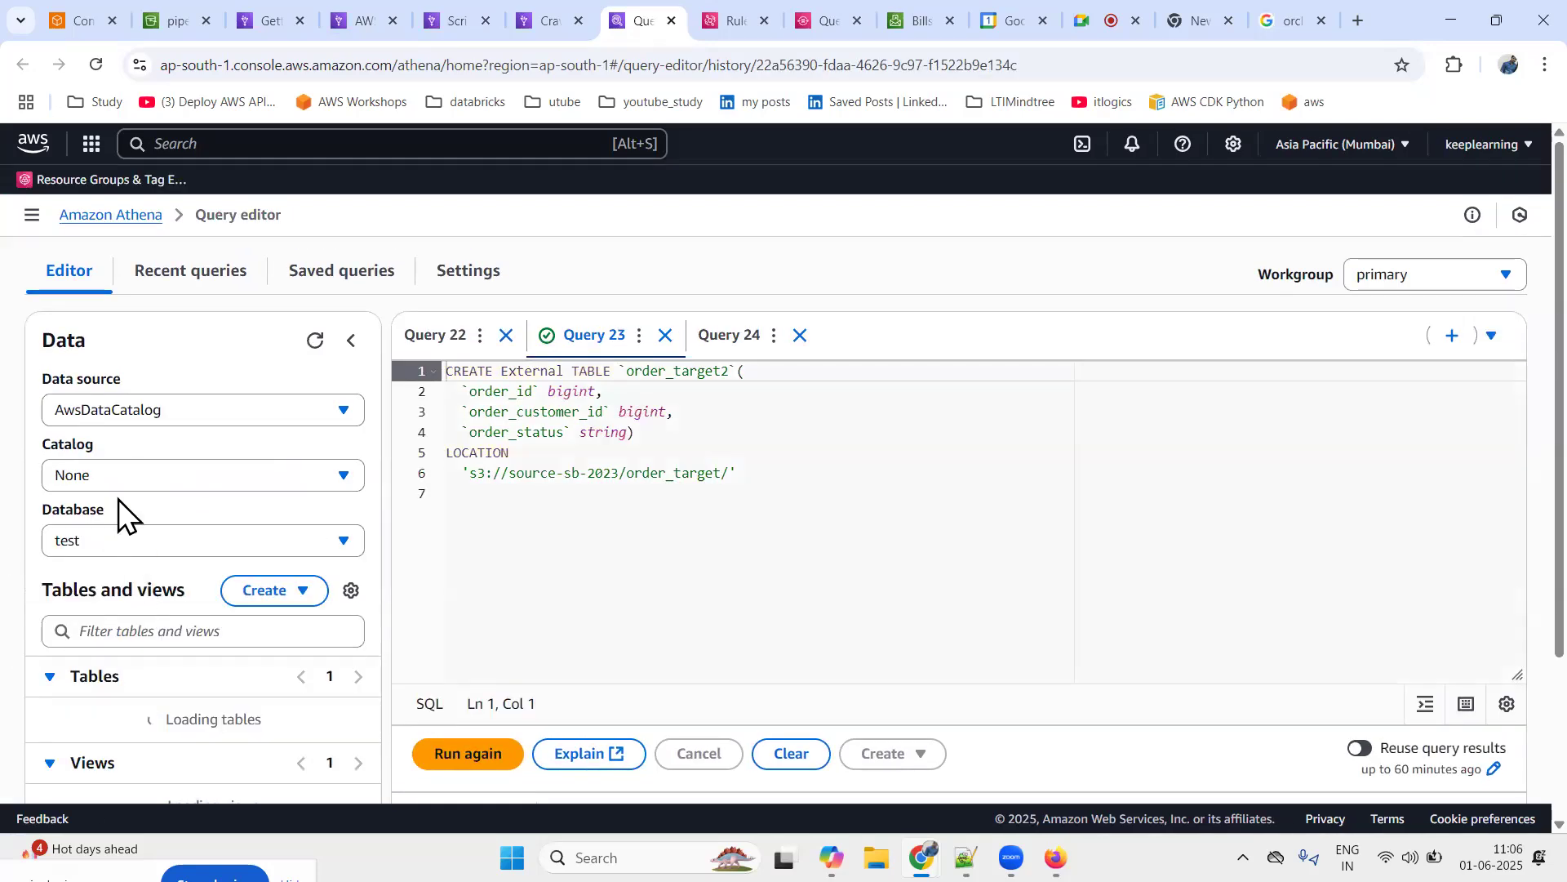
Select the edp_db database in the Athena query editor and view its tables
click(154, 537)
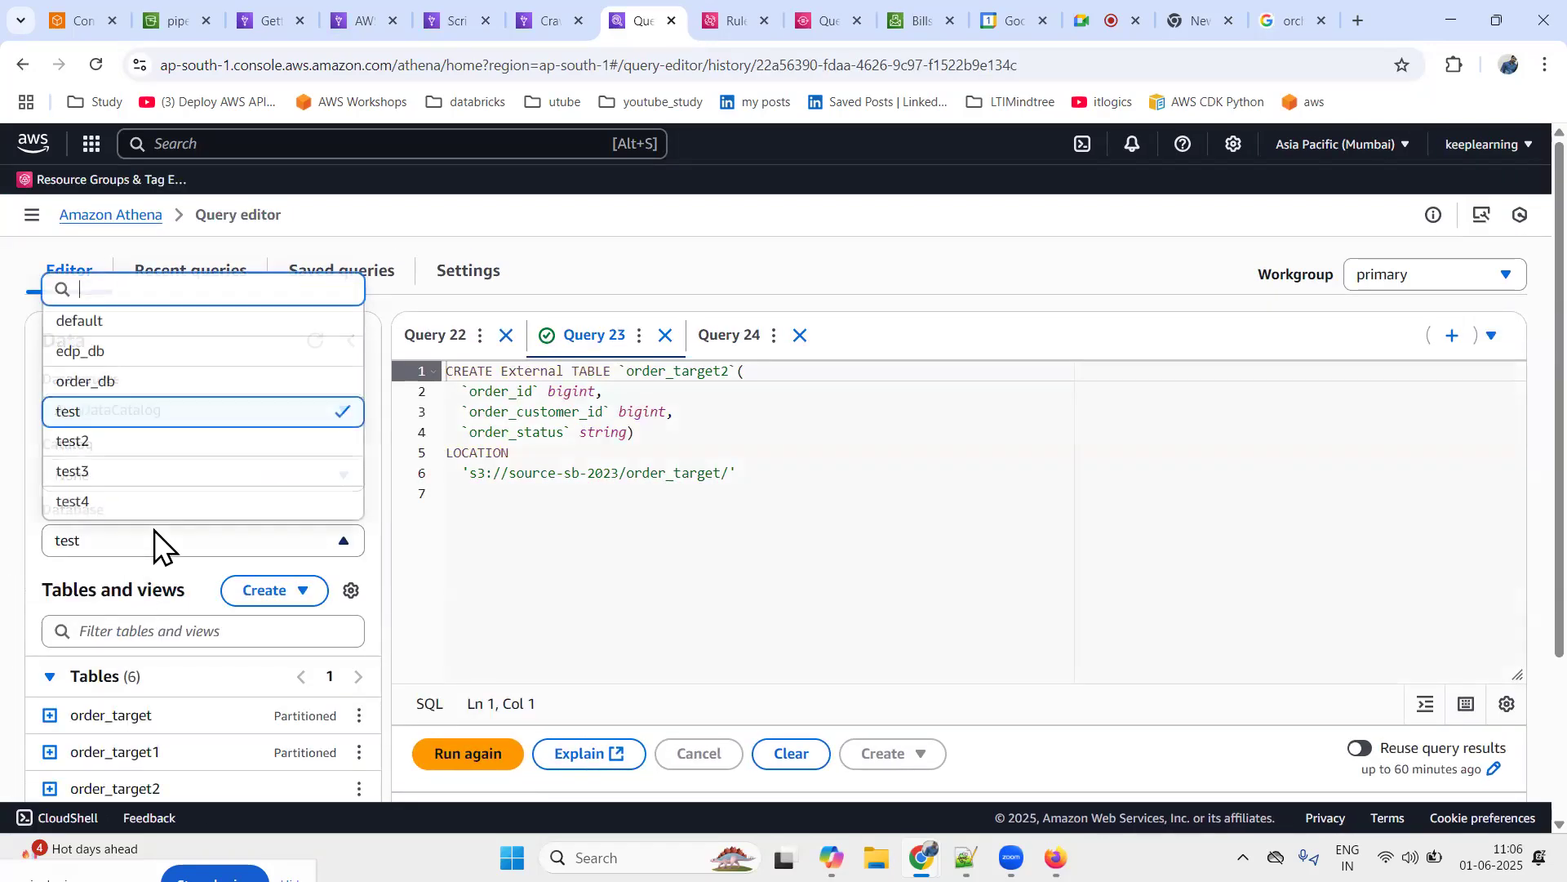
click(167, 353)
scroll(98, 580, down, 2)
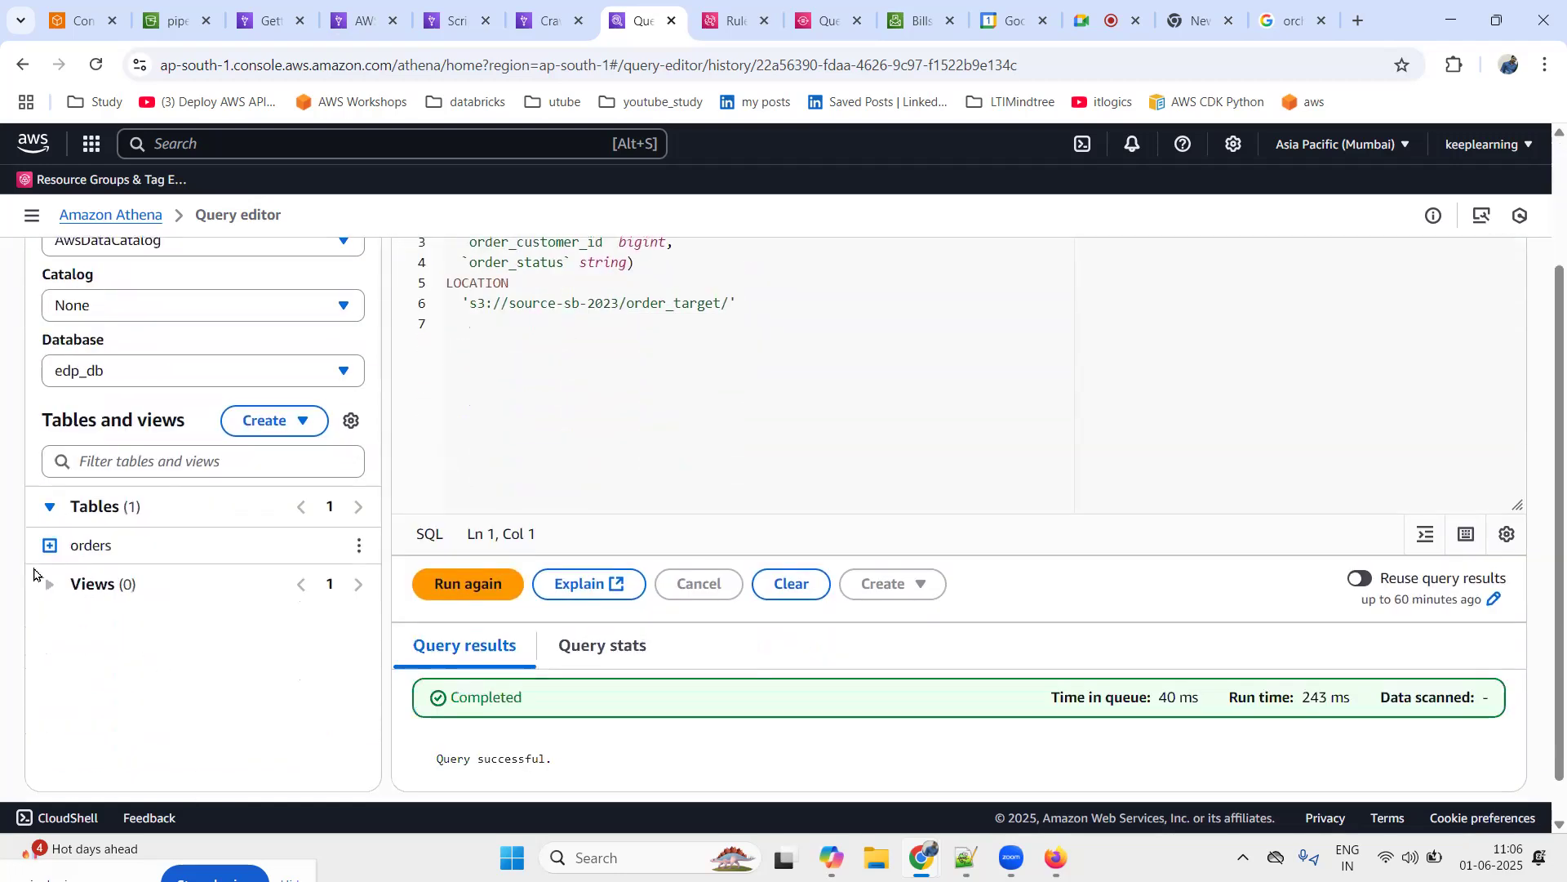
Delete the orders table from the edp_db database, confirming with the table name orders
click(360, 546)
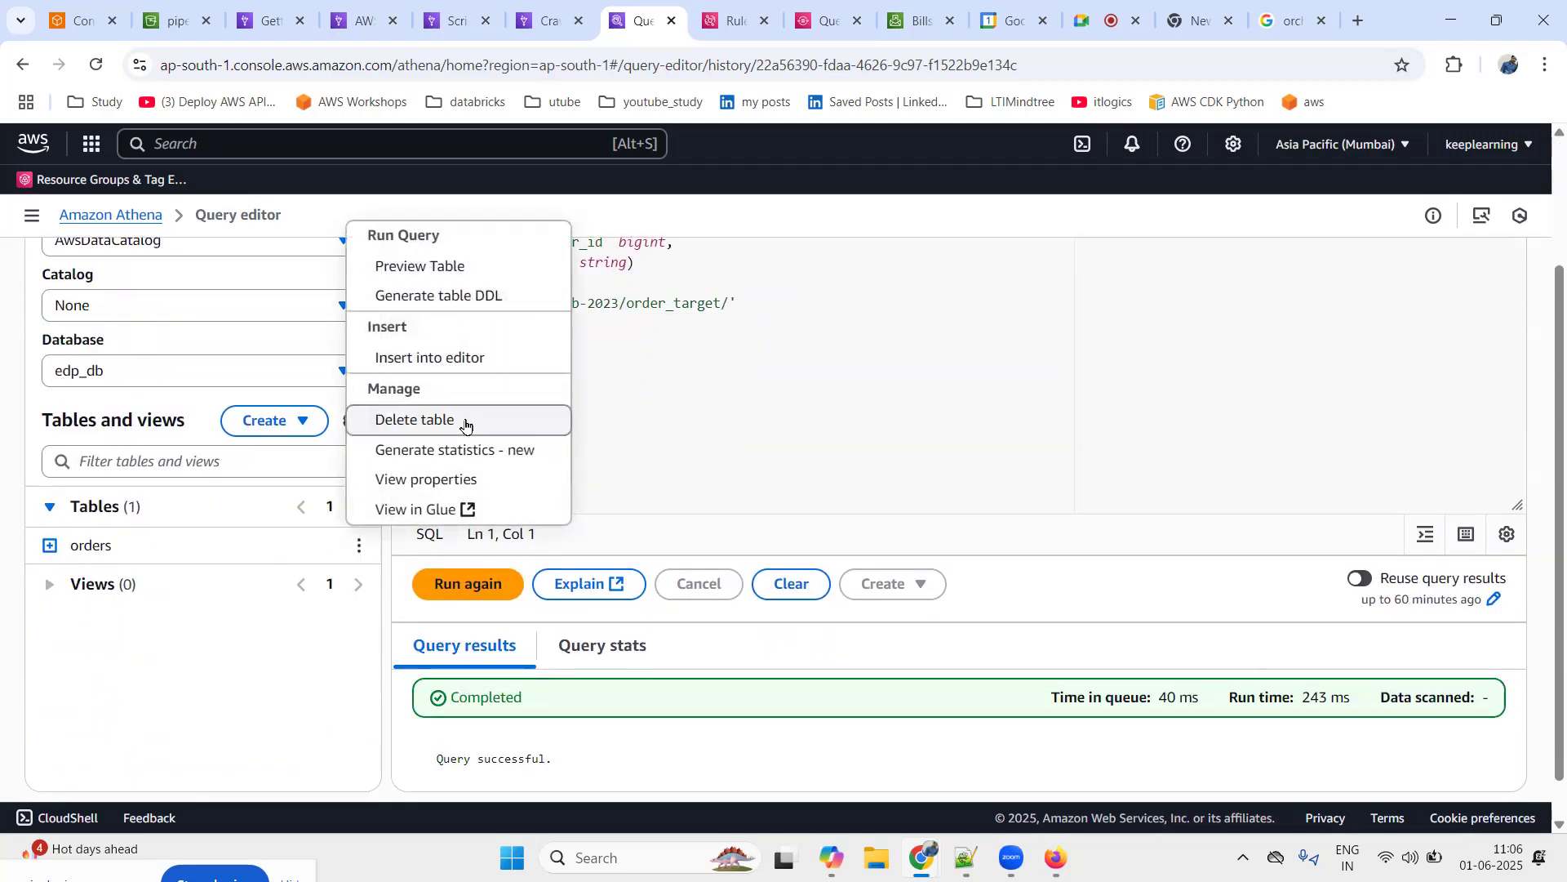
click(425, 420)
double_click(668, 522)
key(ctrl+c)
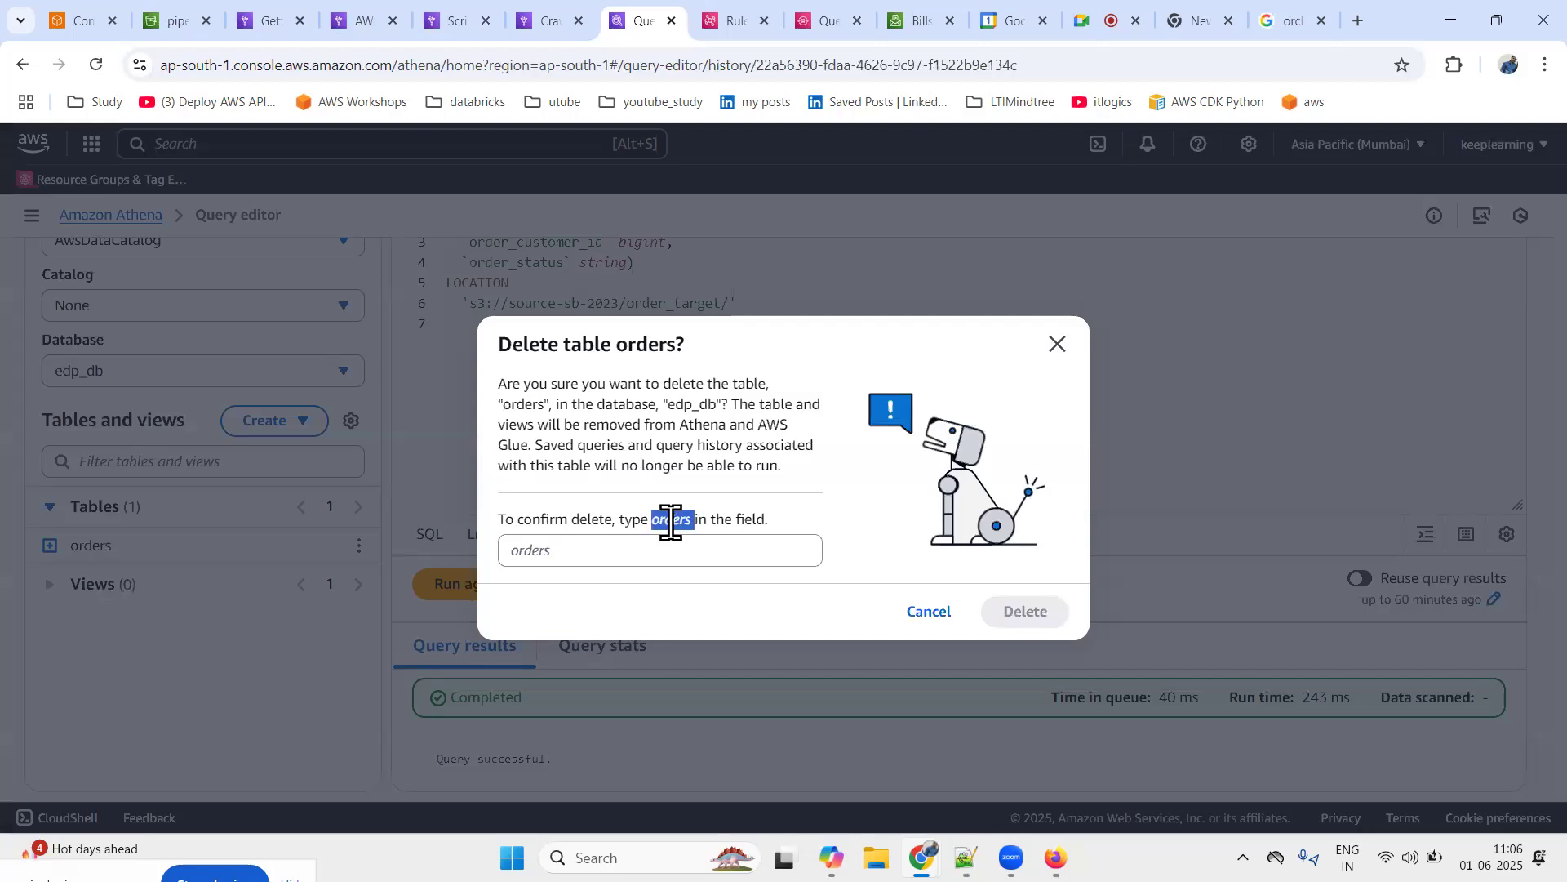
click(608, 559)
key(ctrl+v)
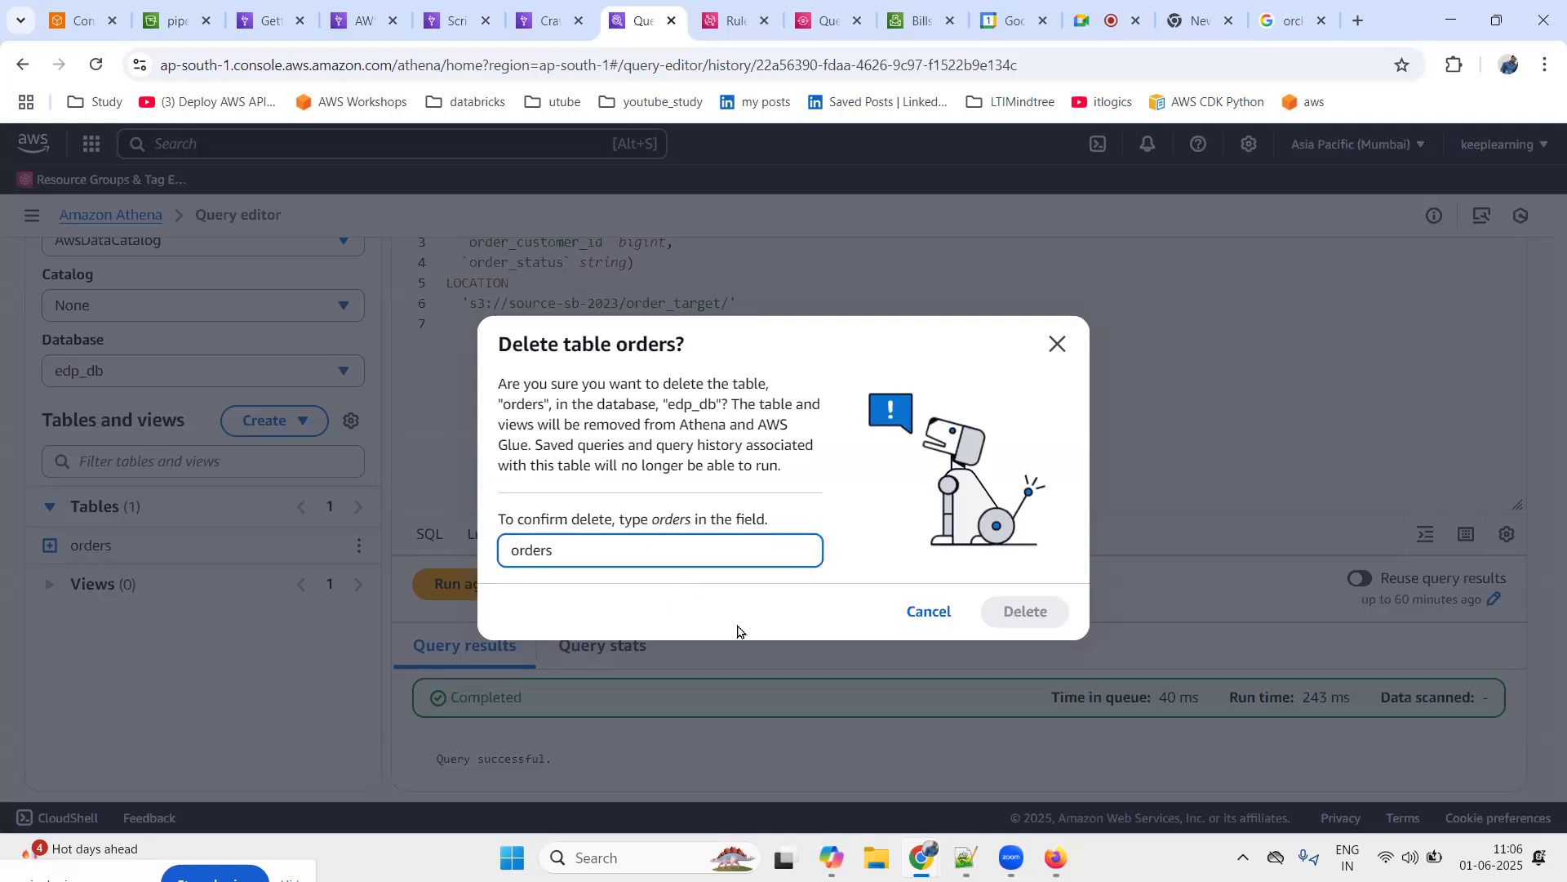
click(1016, 618)
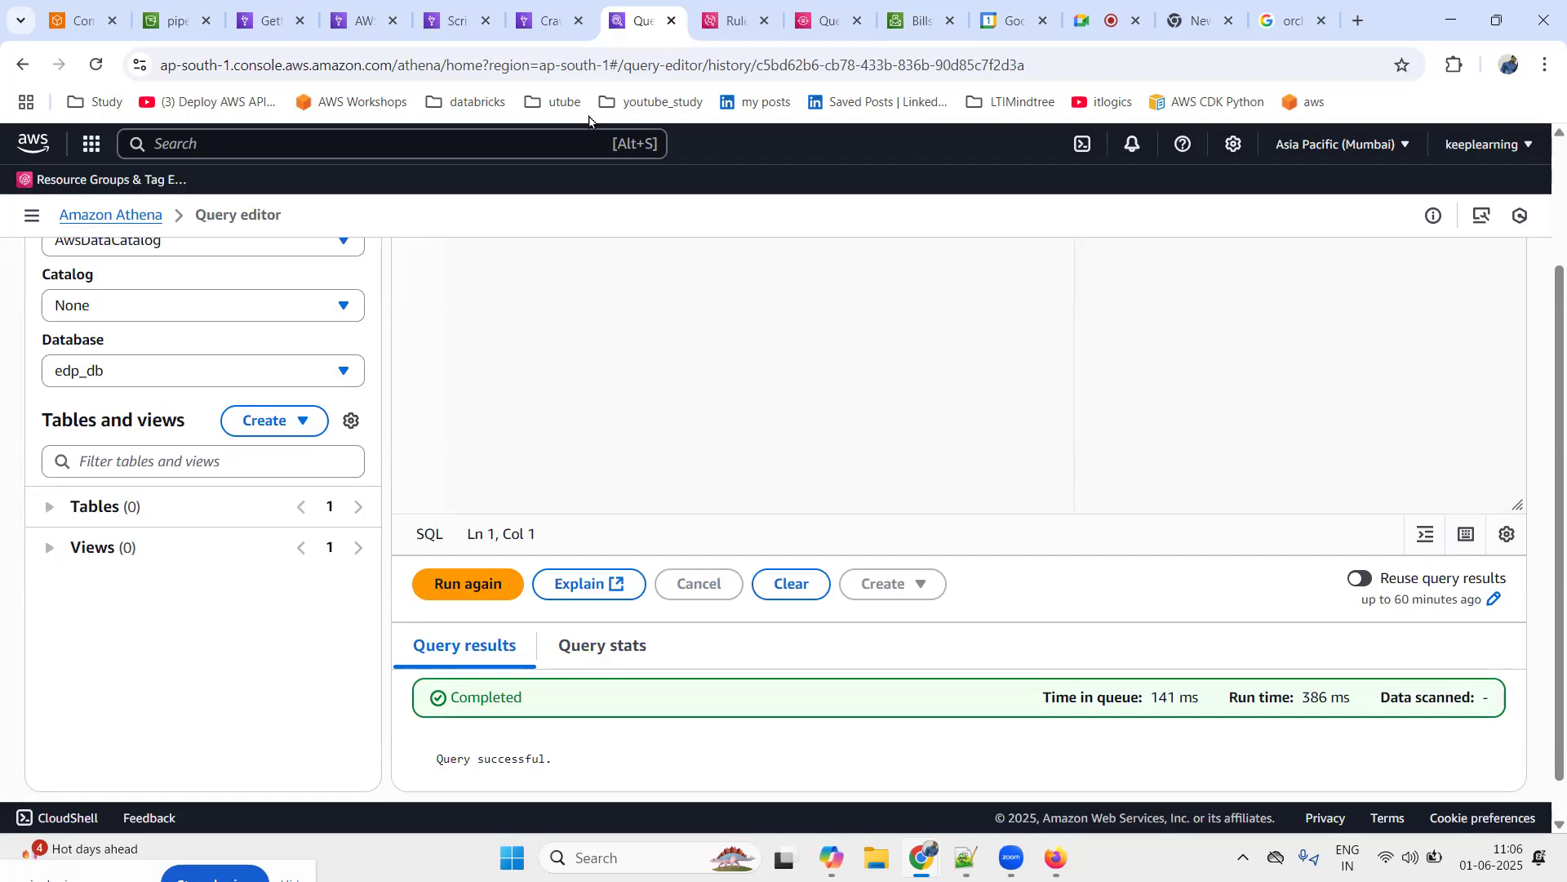
Return to the AWS Glue getting started tab and open the Workflows (orchestration) list, leaving wf1 unselected
click(173, 9)
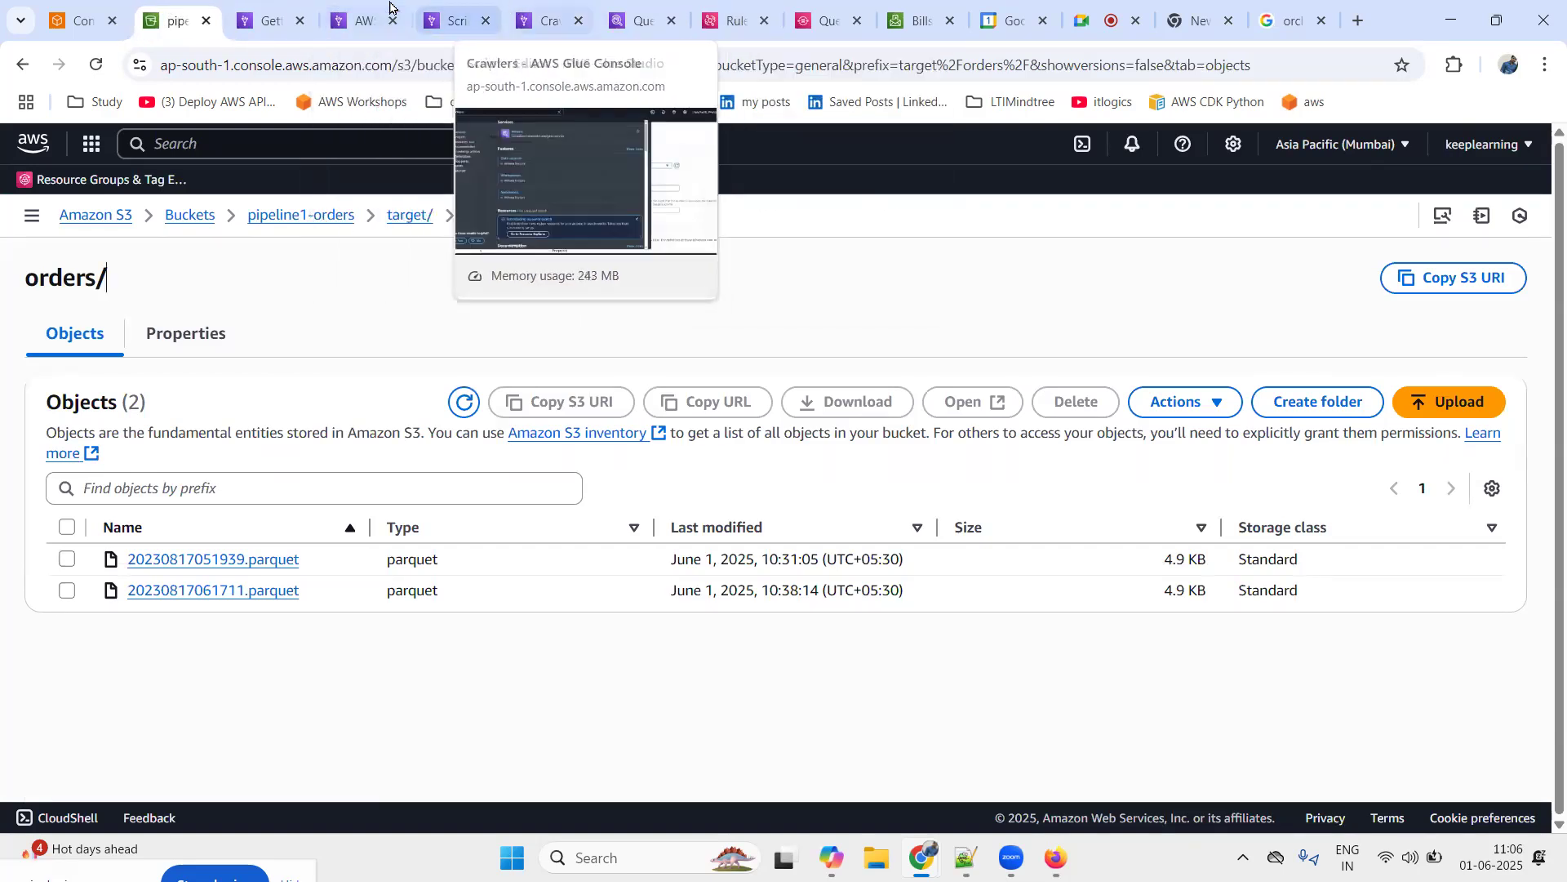
click(266, 18)
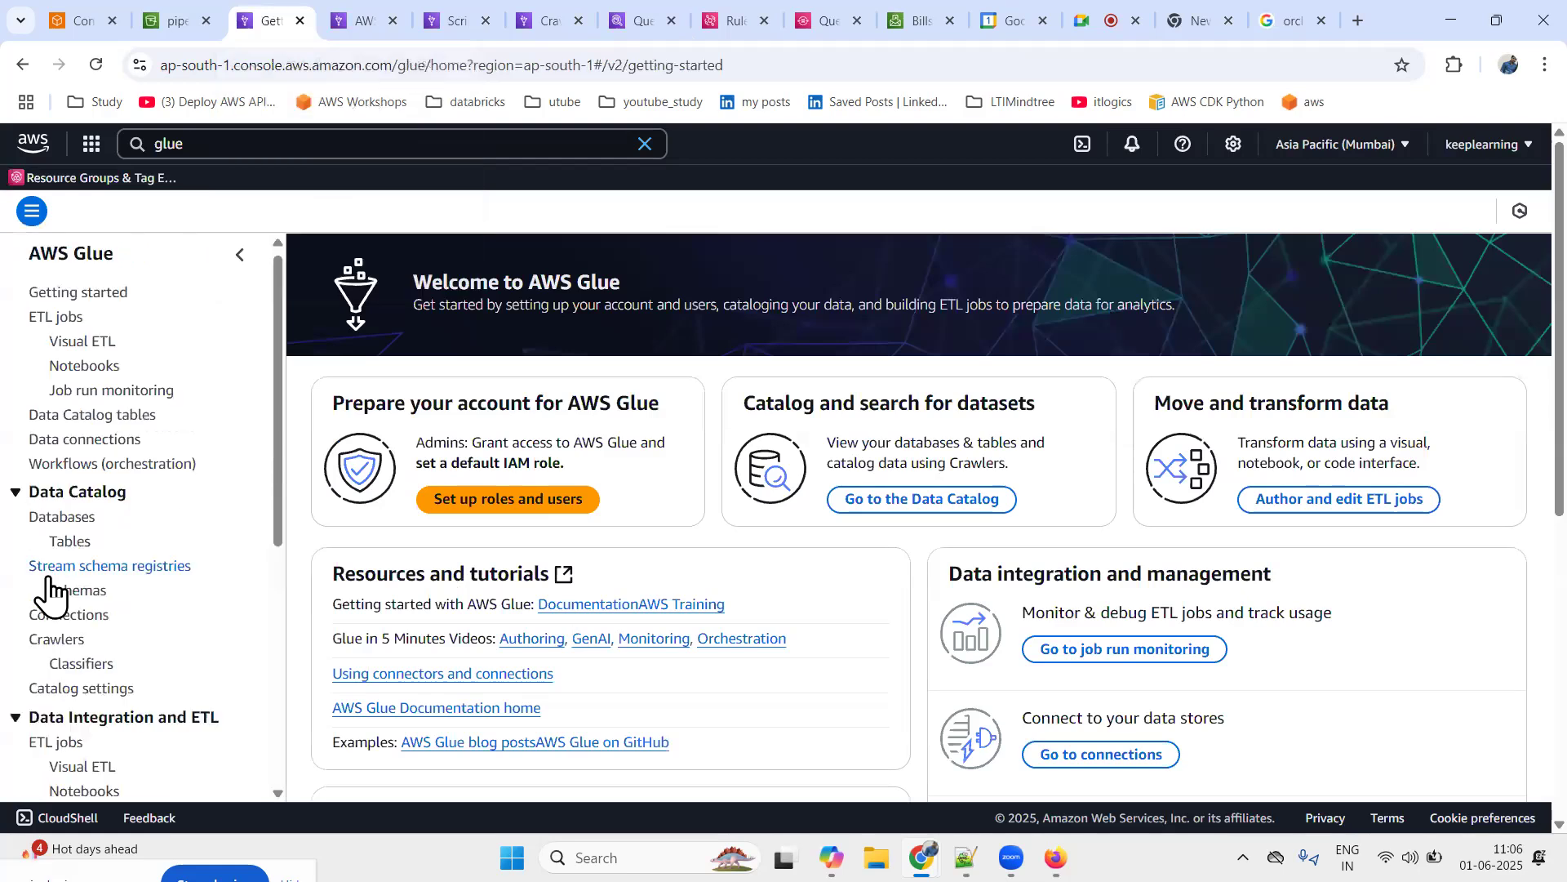
scroll(50, 586, down, 5)
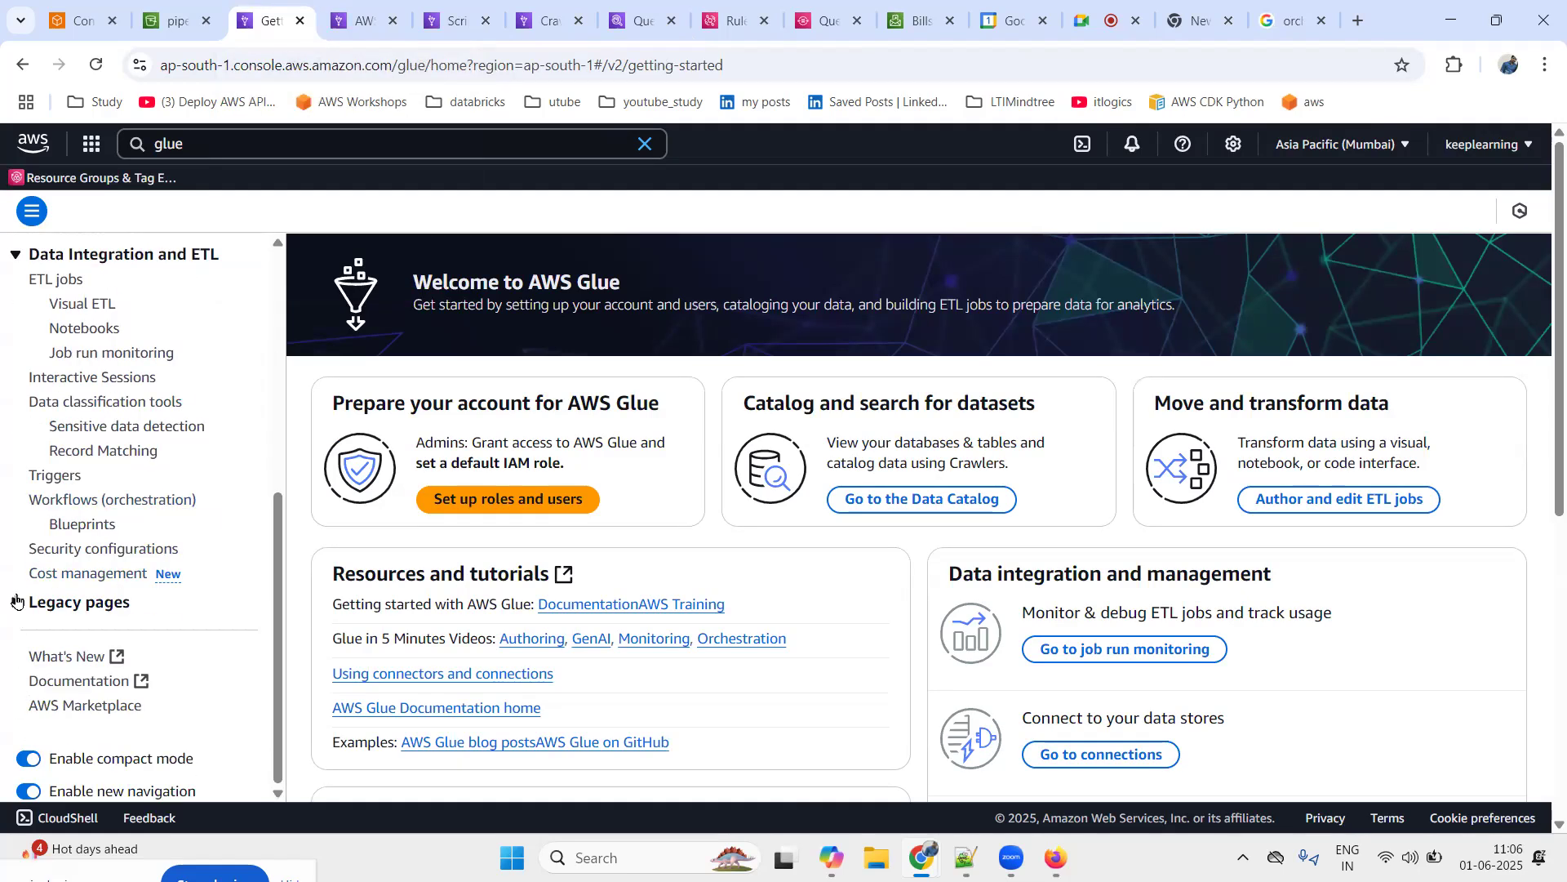
click(105, 499)
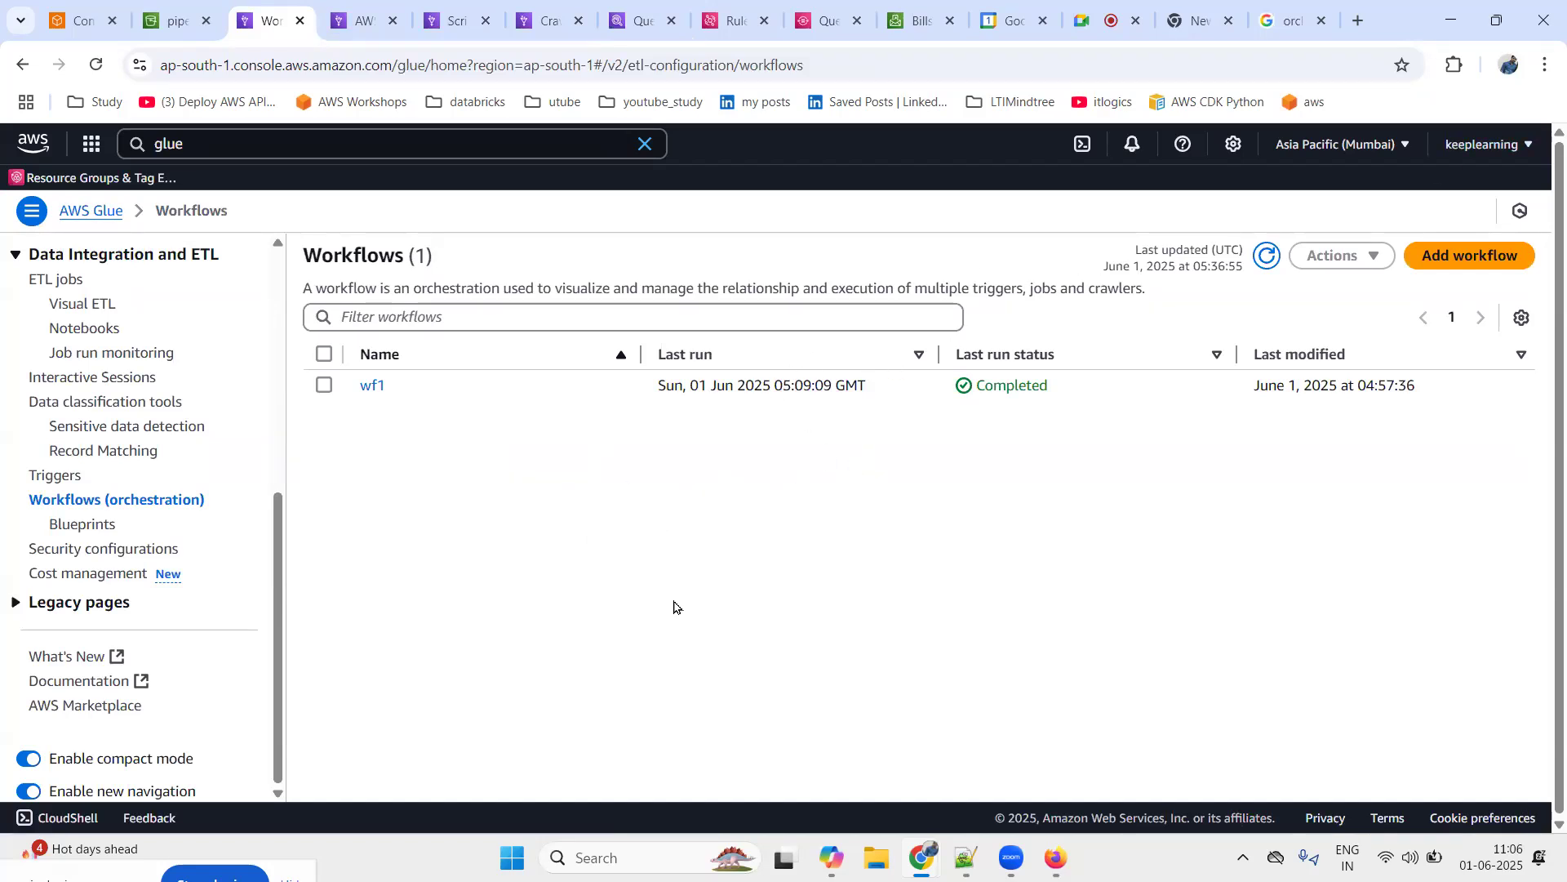
click(325, 386)
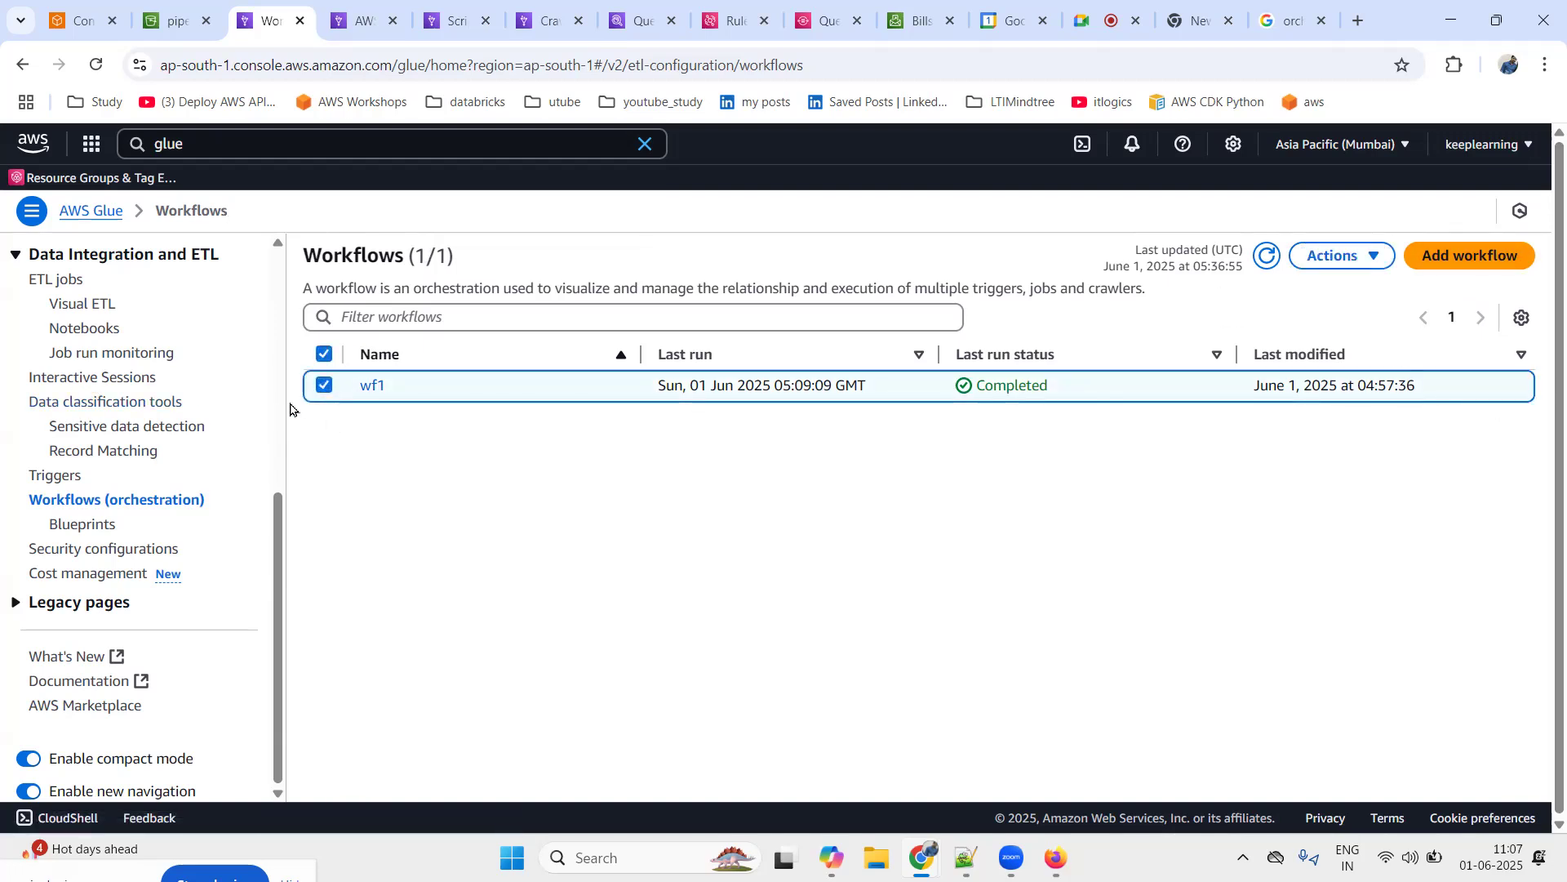
click(325, 389)
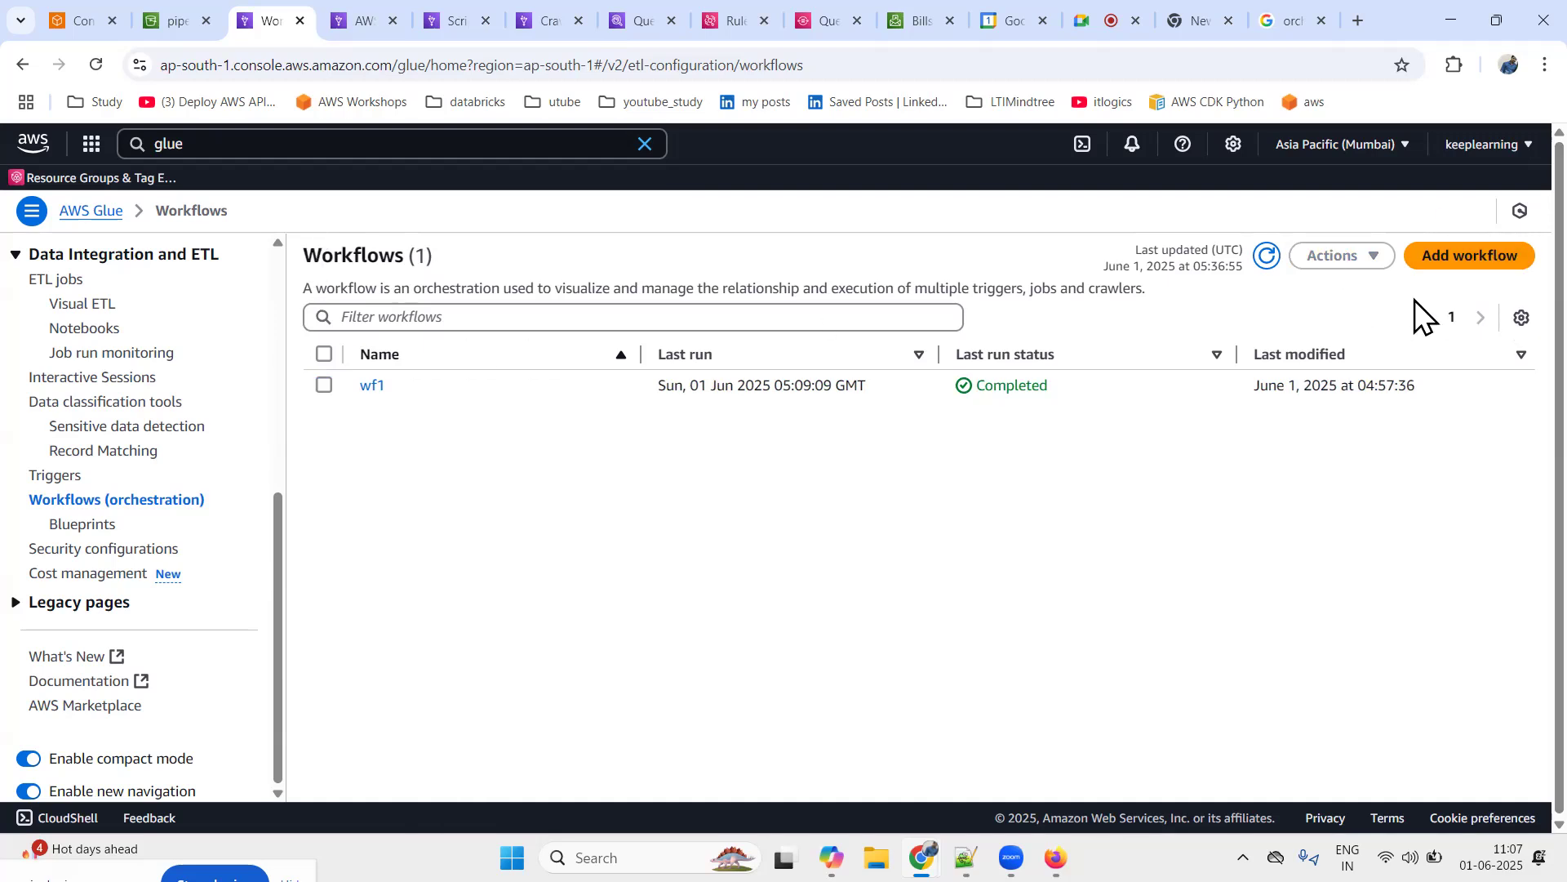
Create a new AWS Glue workflow named wf-edp and open its details page
click(1446, 267)
click(493, 382)
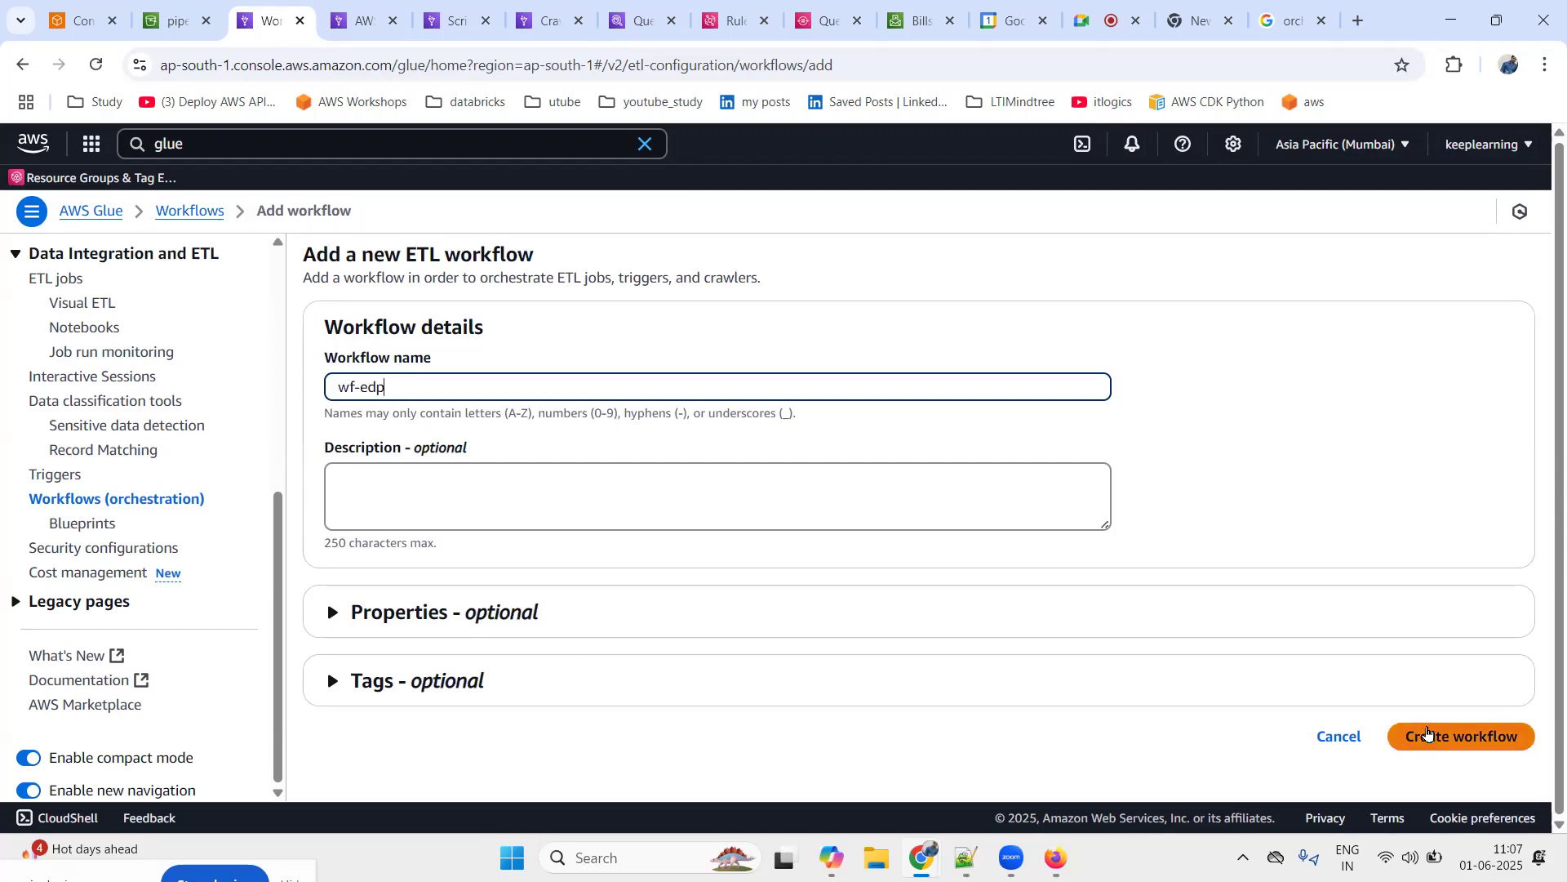
click(1427, 734)
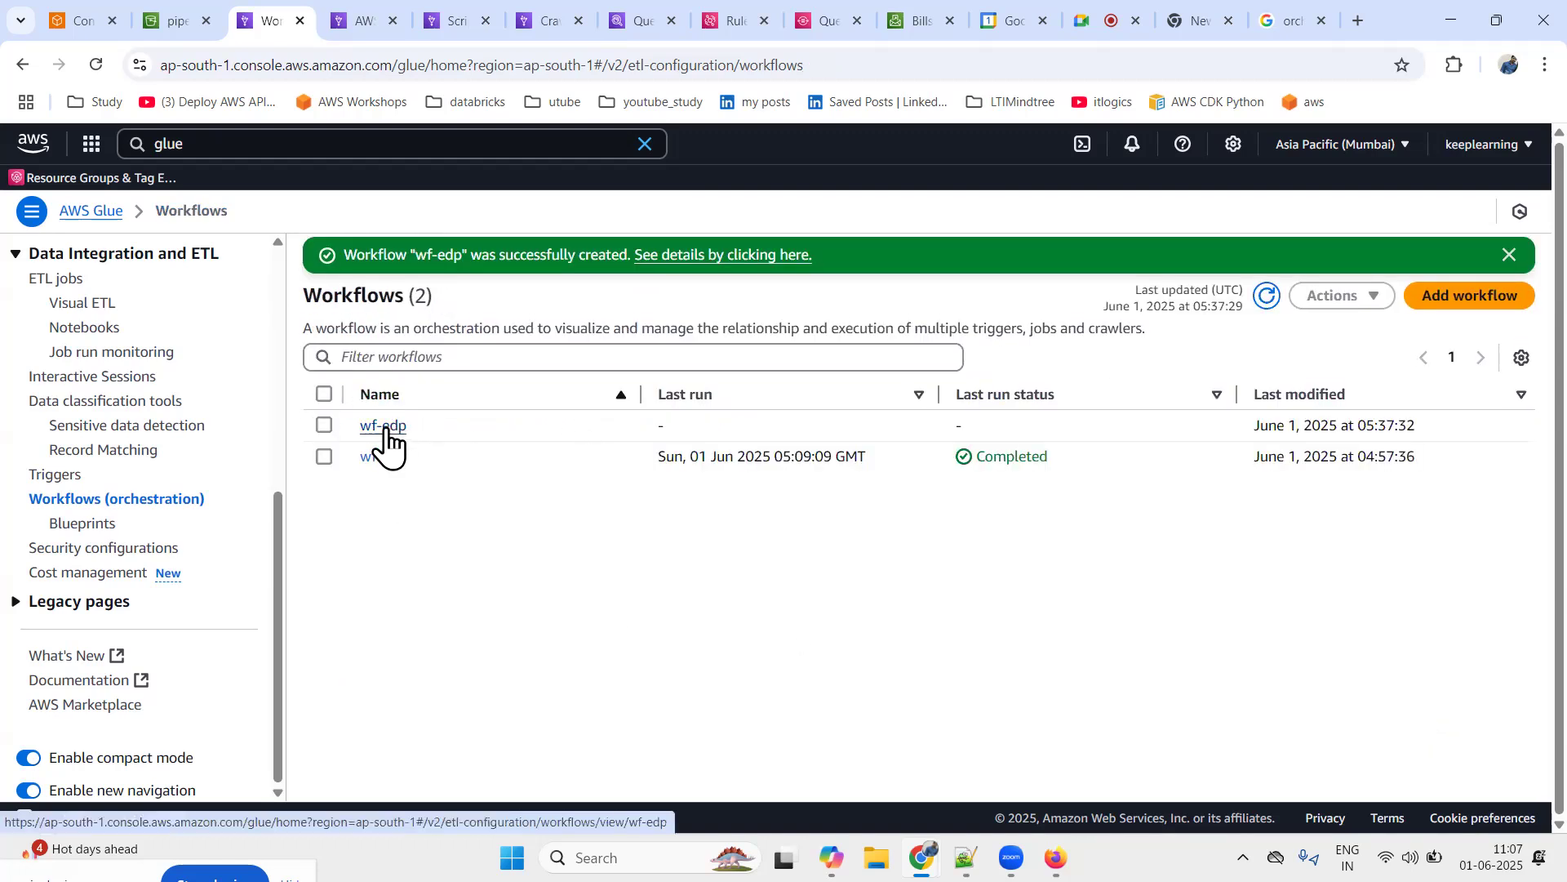
click(384, 426)
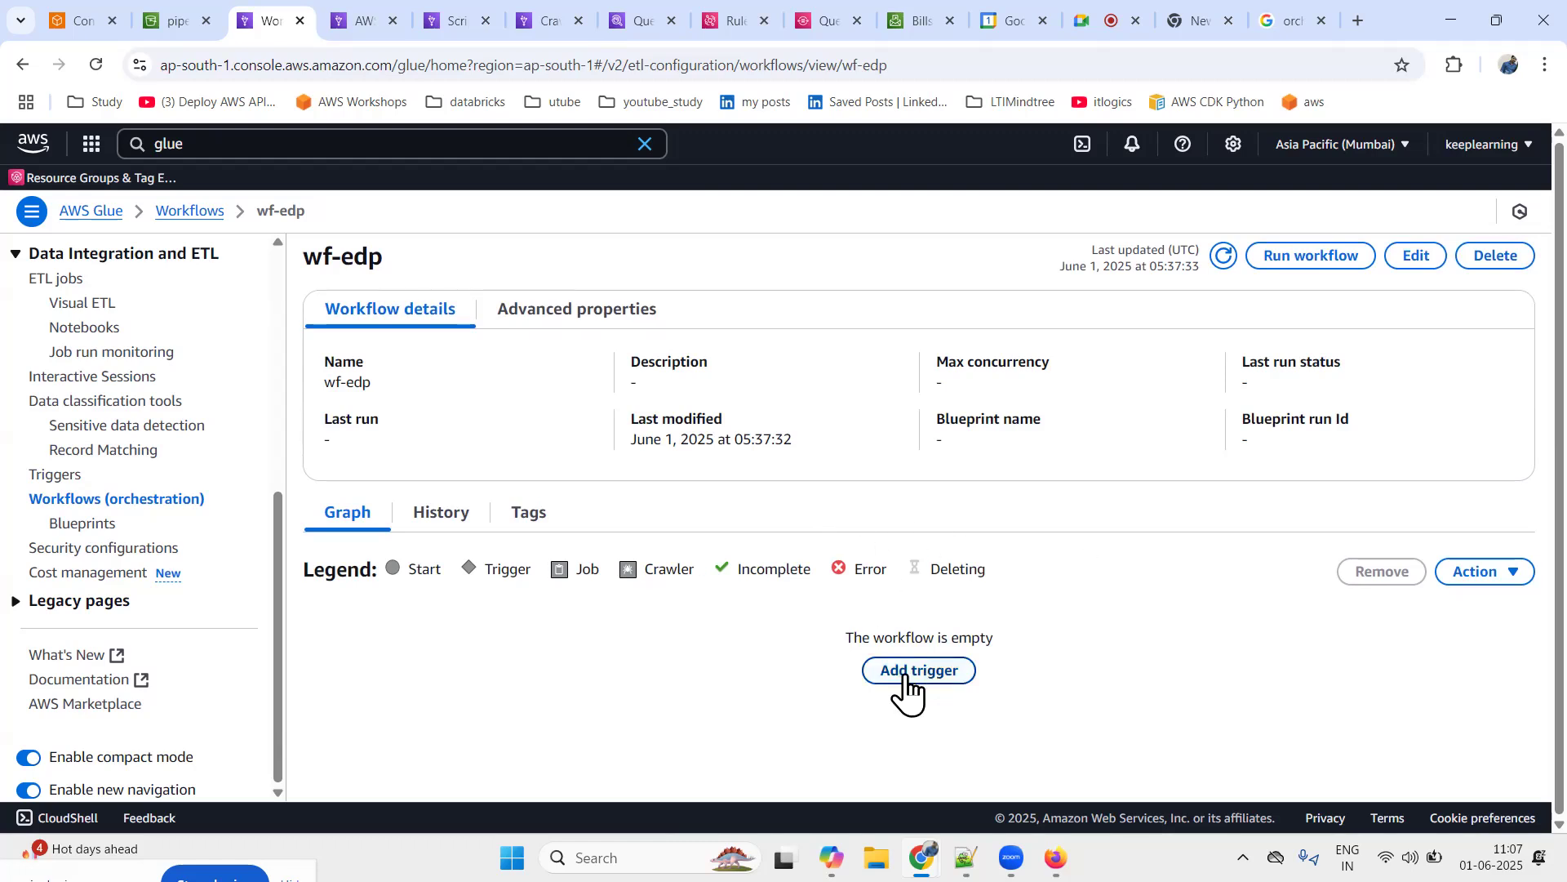
Open the AWS Glue Triggers list in a new browser tab, switch to it and minimize the Google Meet window
right_click(47, 483)
click(196, 500)
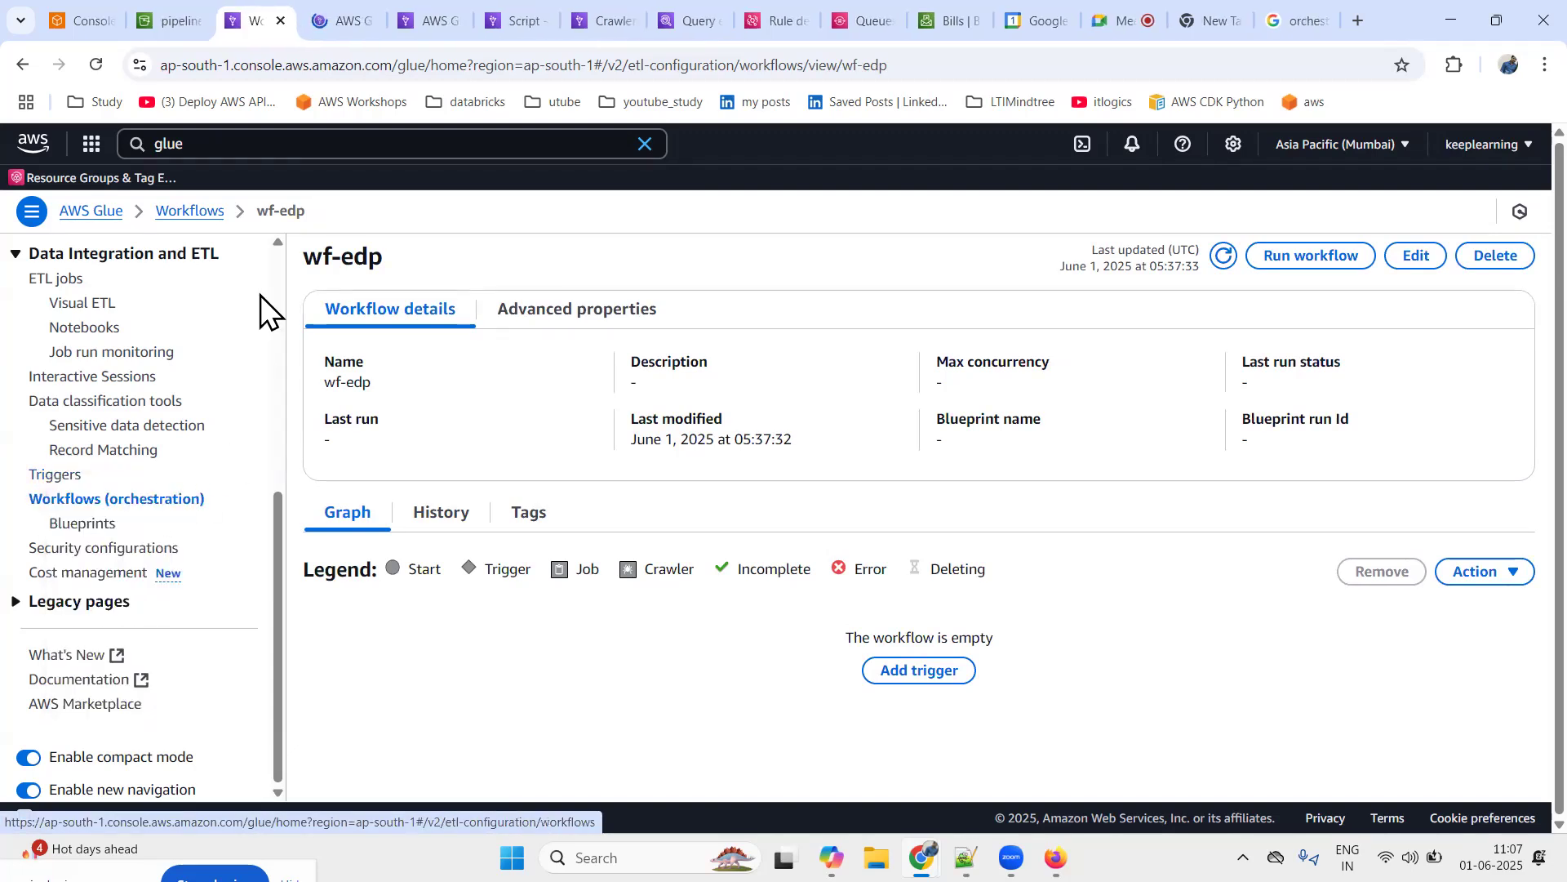
click(336, 18)
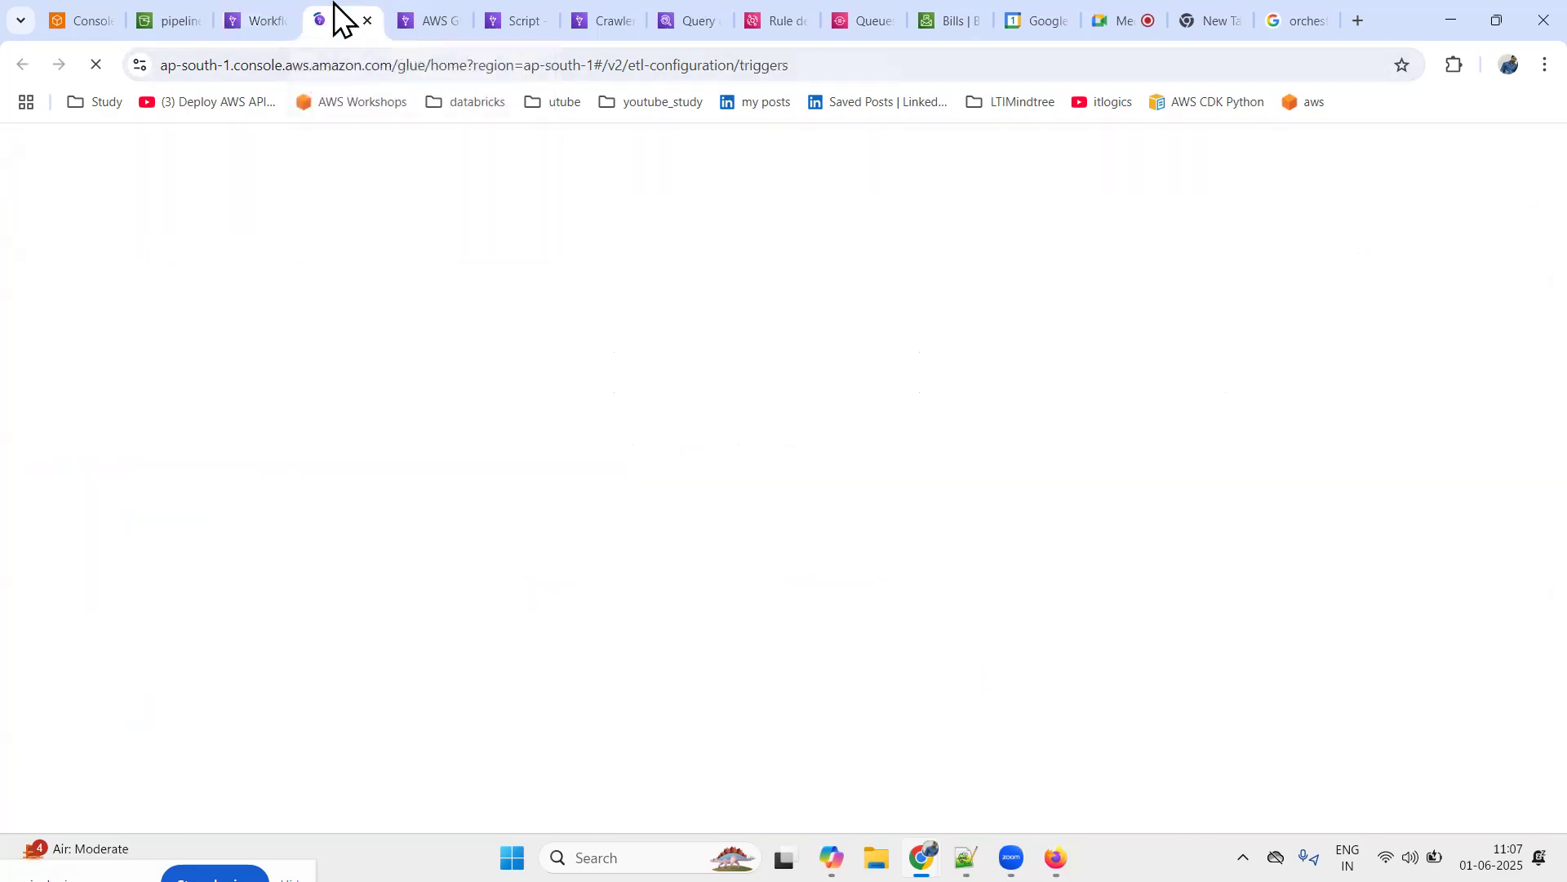
drag(1112, 7, 5, 7)
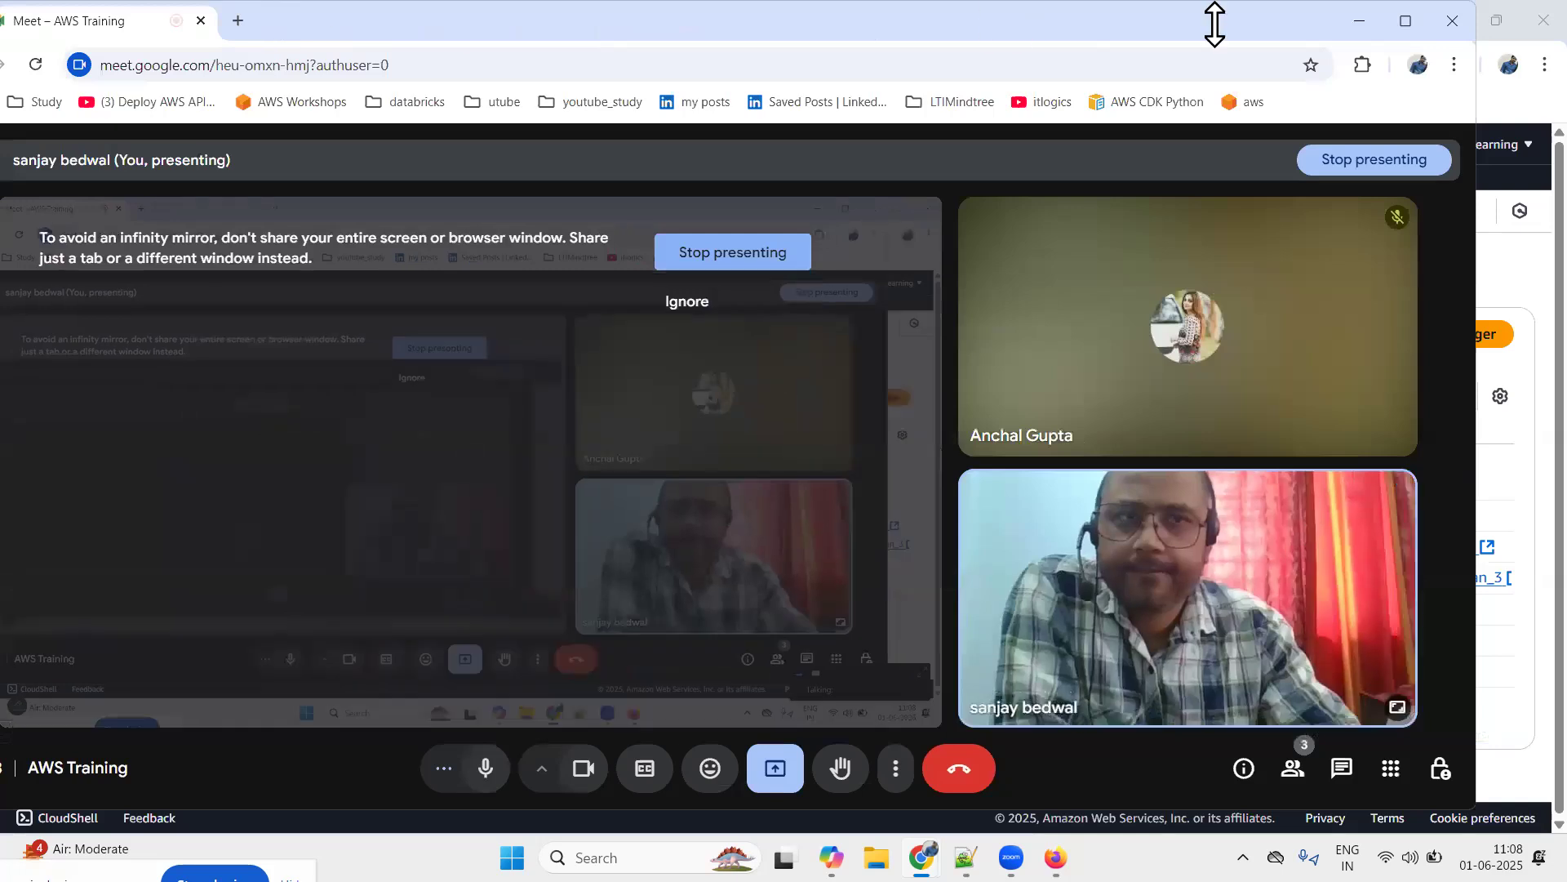
click(1371, 25)
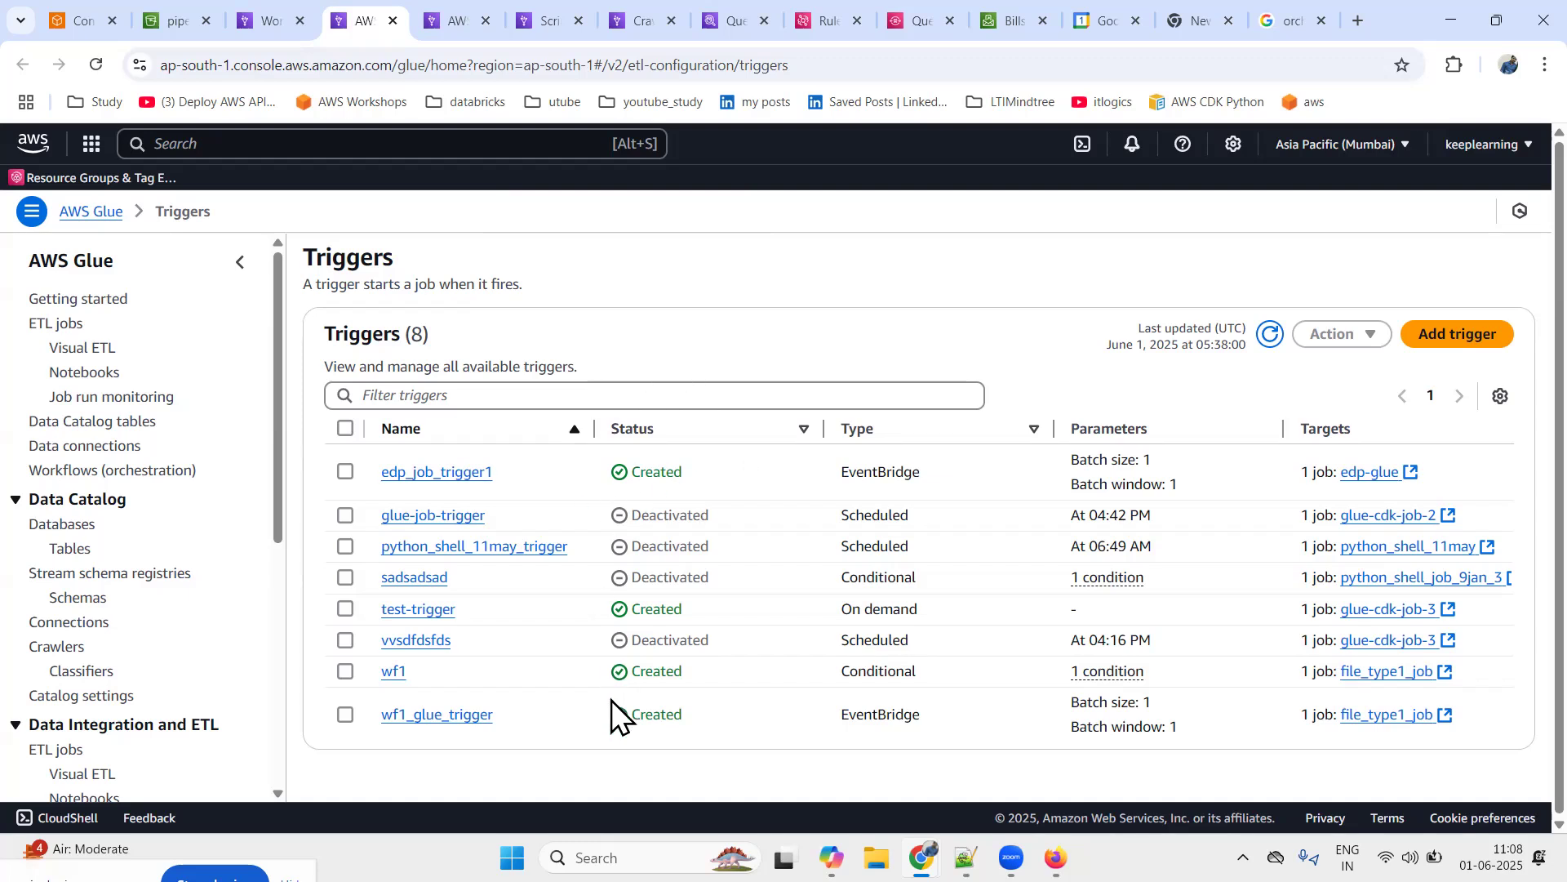
Examine the triggers list, highlighting the Scheduled type of glue-job-trigger and the status of the scheduled triggers
drag(890, 510, 950, 512)
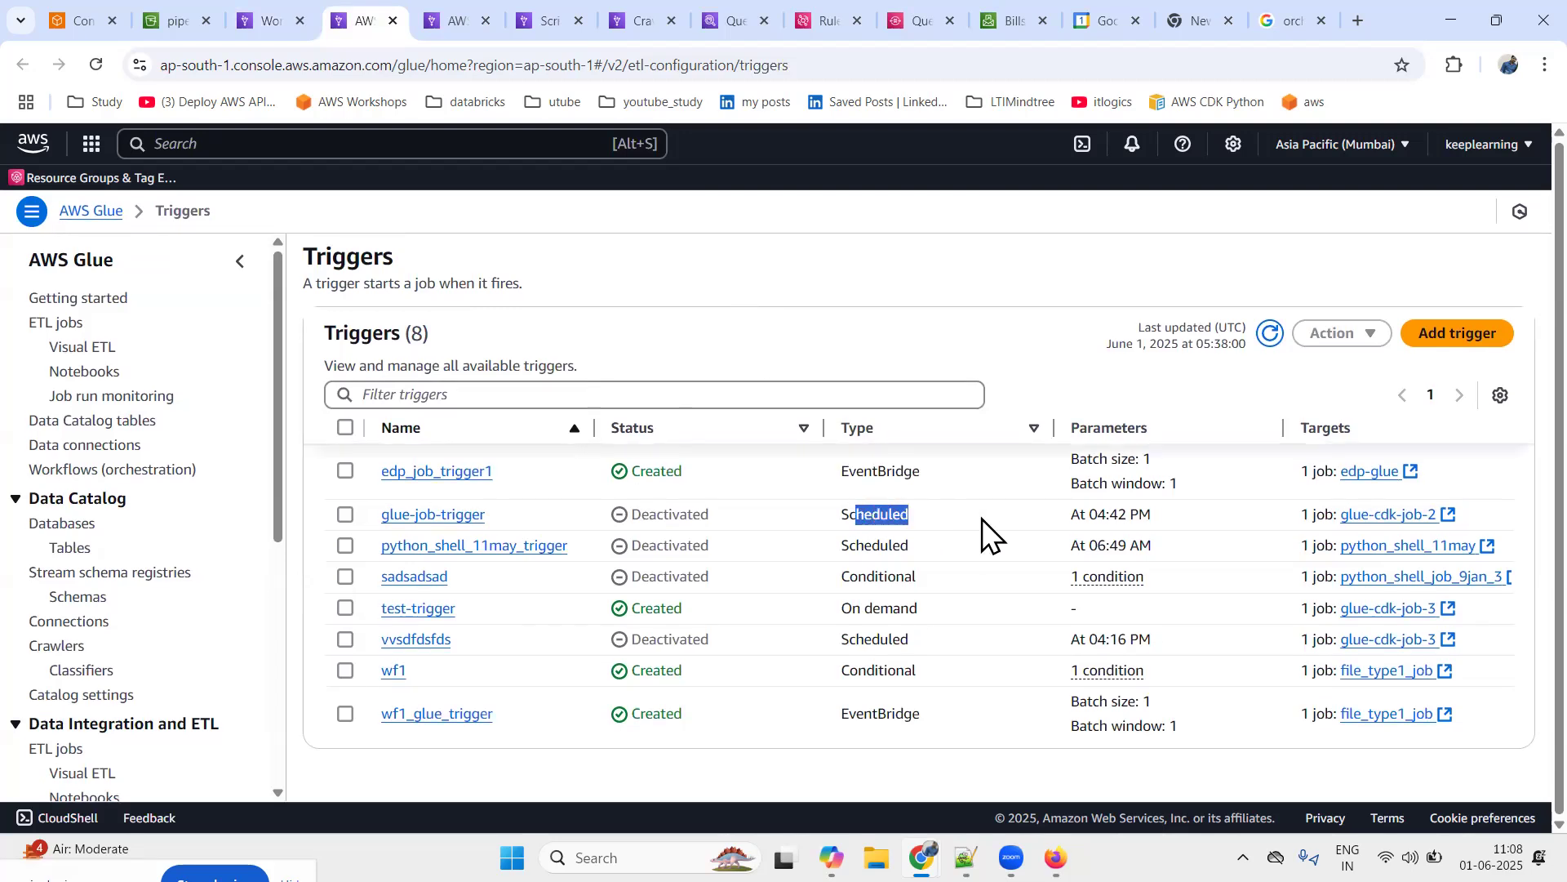
drag(650, 515, 697, 549)
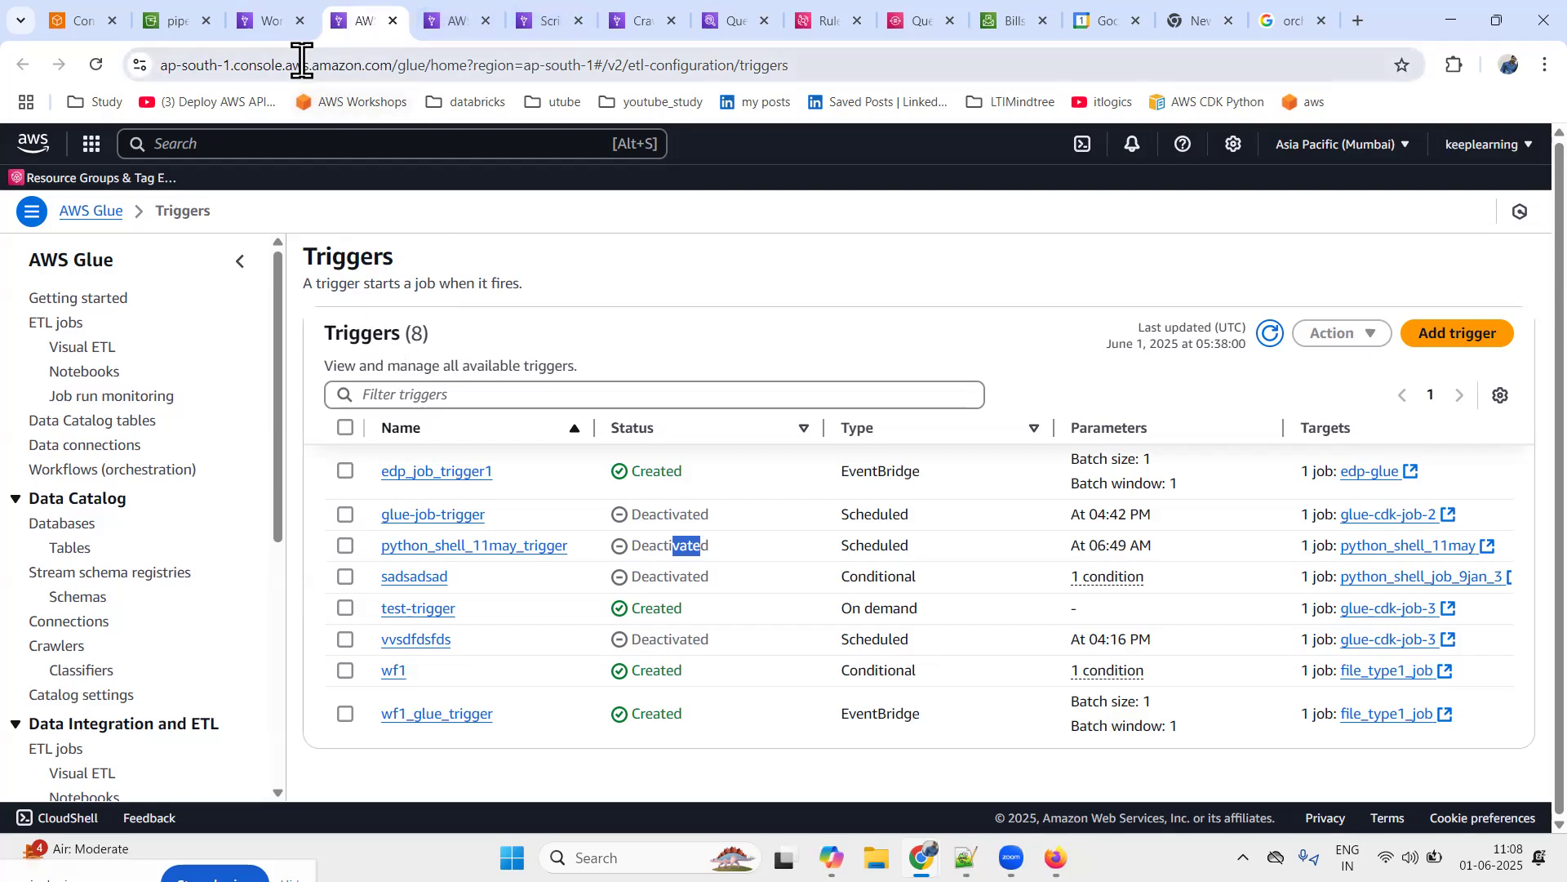
Add a new trigger named wf-edp-glue-trigger to the wf-edp workflow, using the Schedule type with Daily frequency at 11:09
click(261, 7)
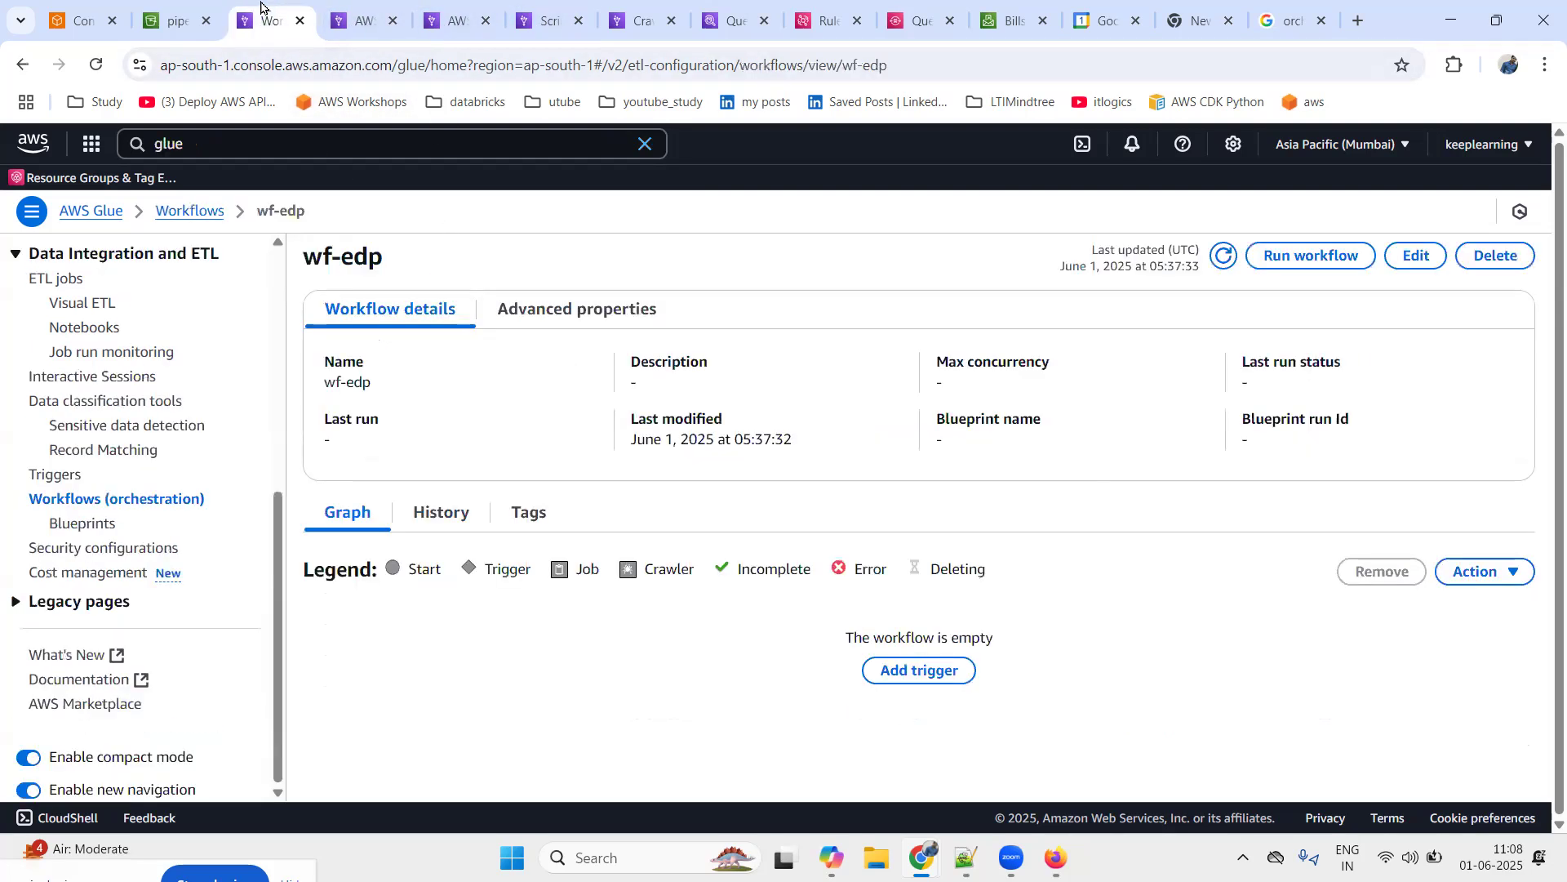
click(897, 676)
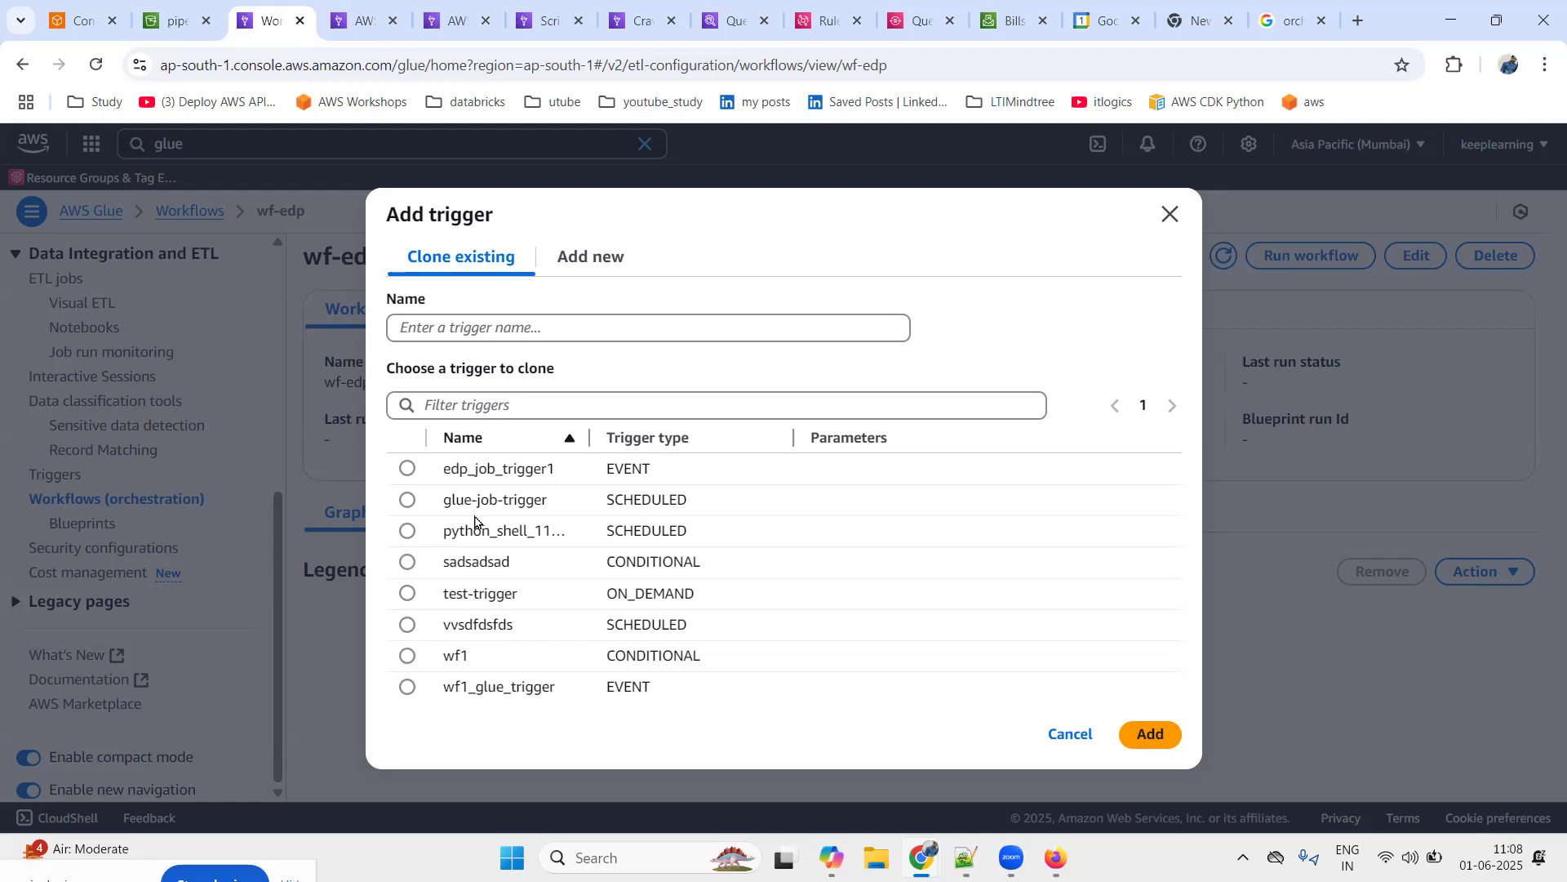
click(474, 327)
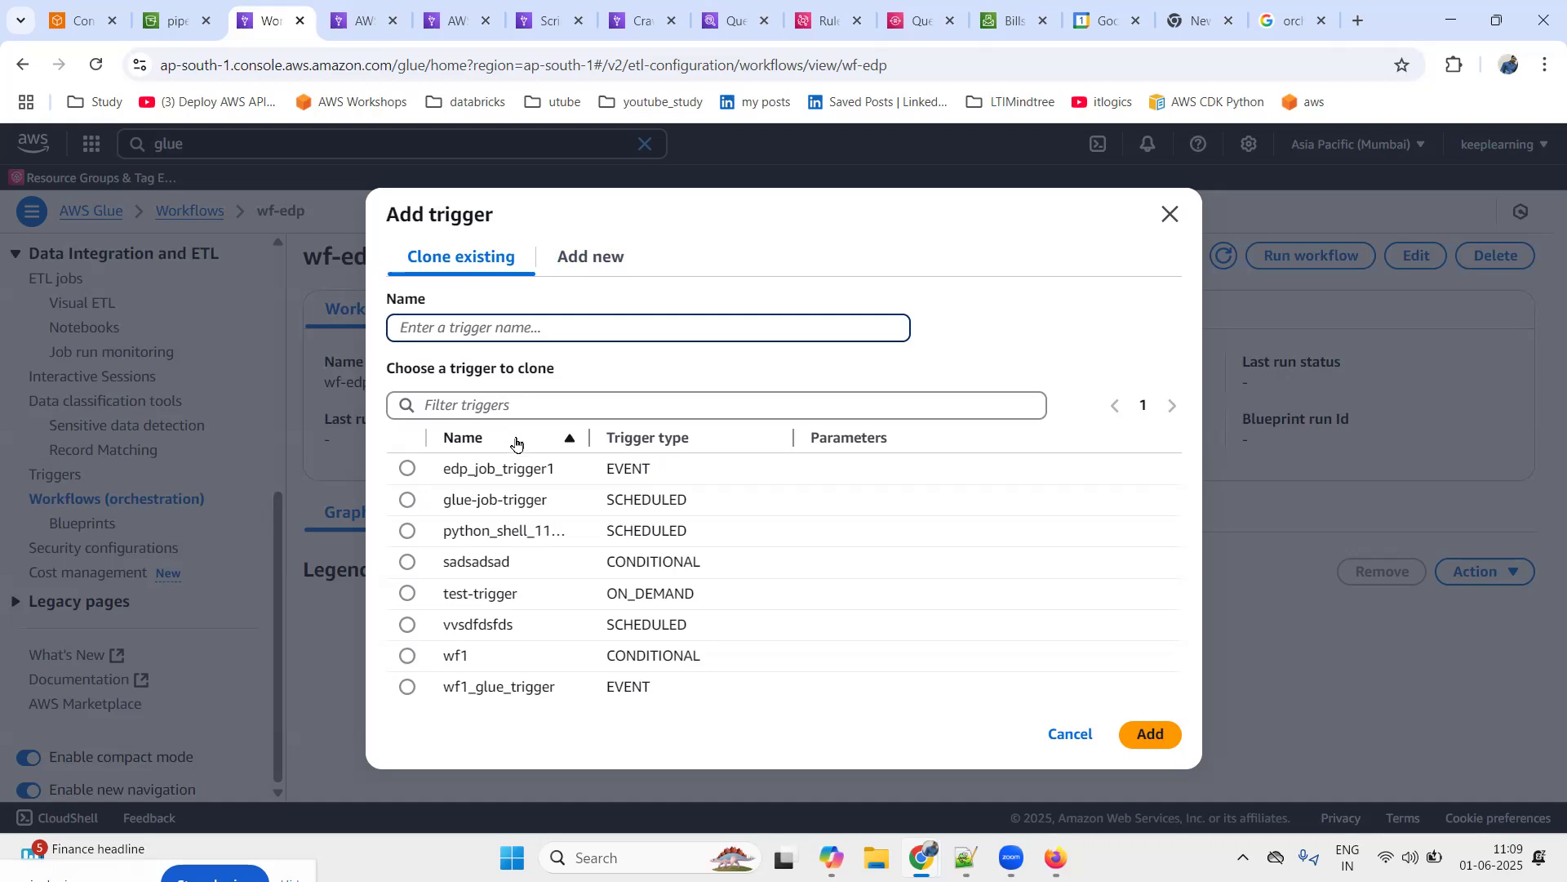
click(598, 271)
click(525, 340)
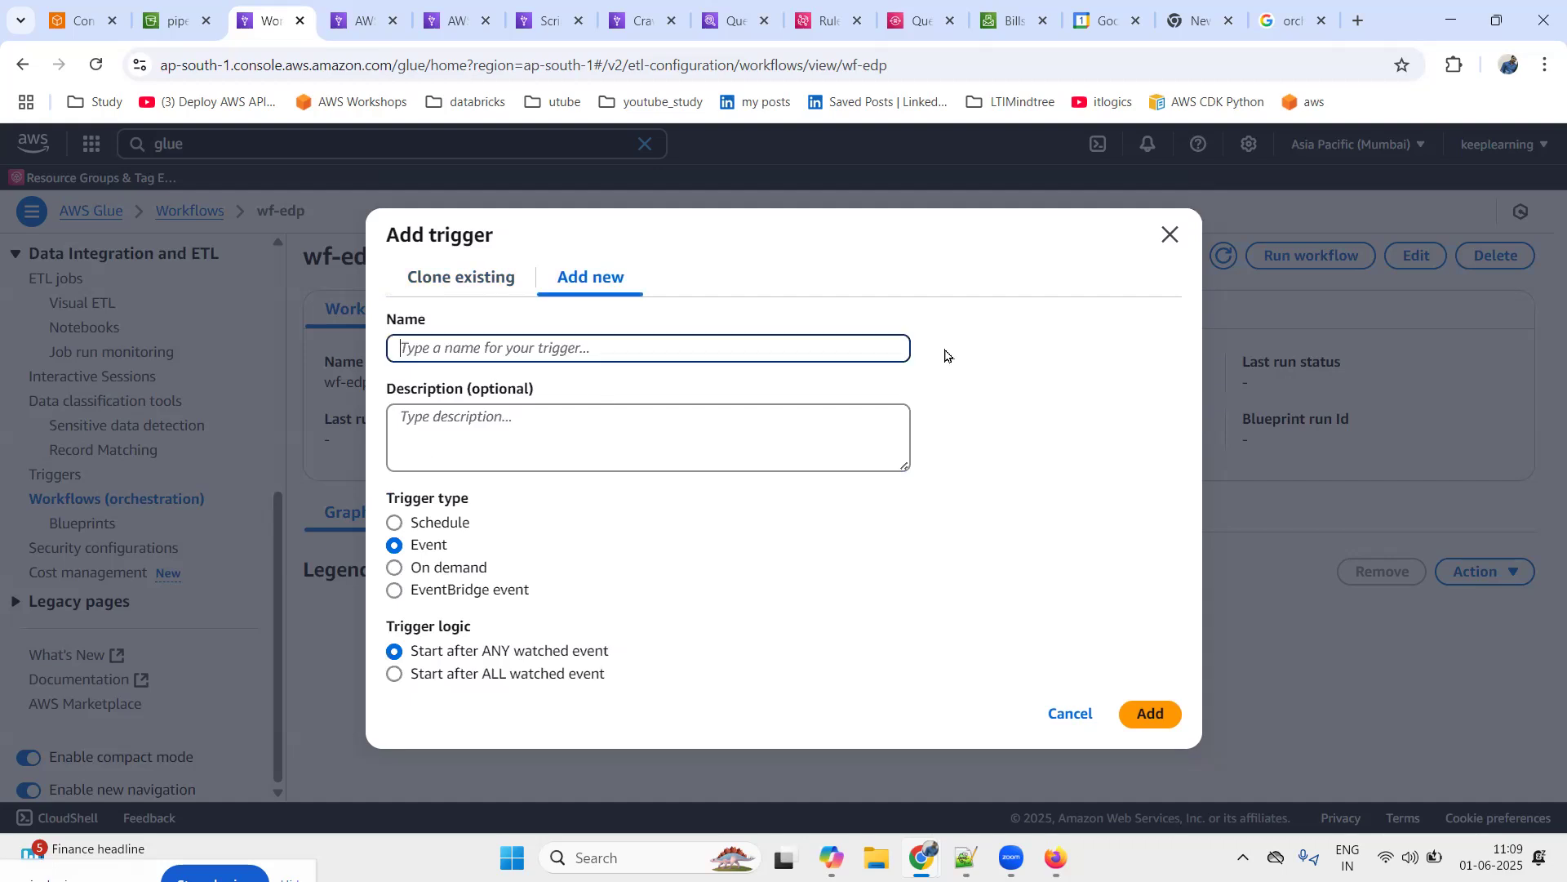
text(wf-edp-glue)
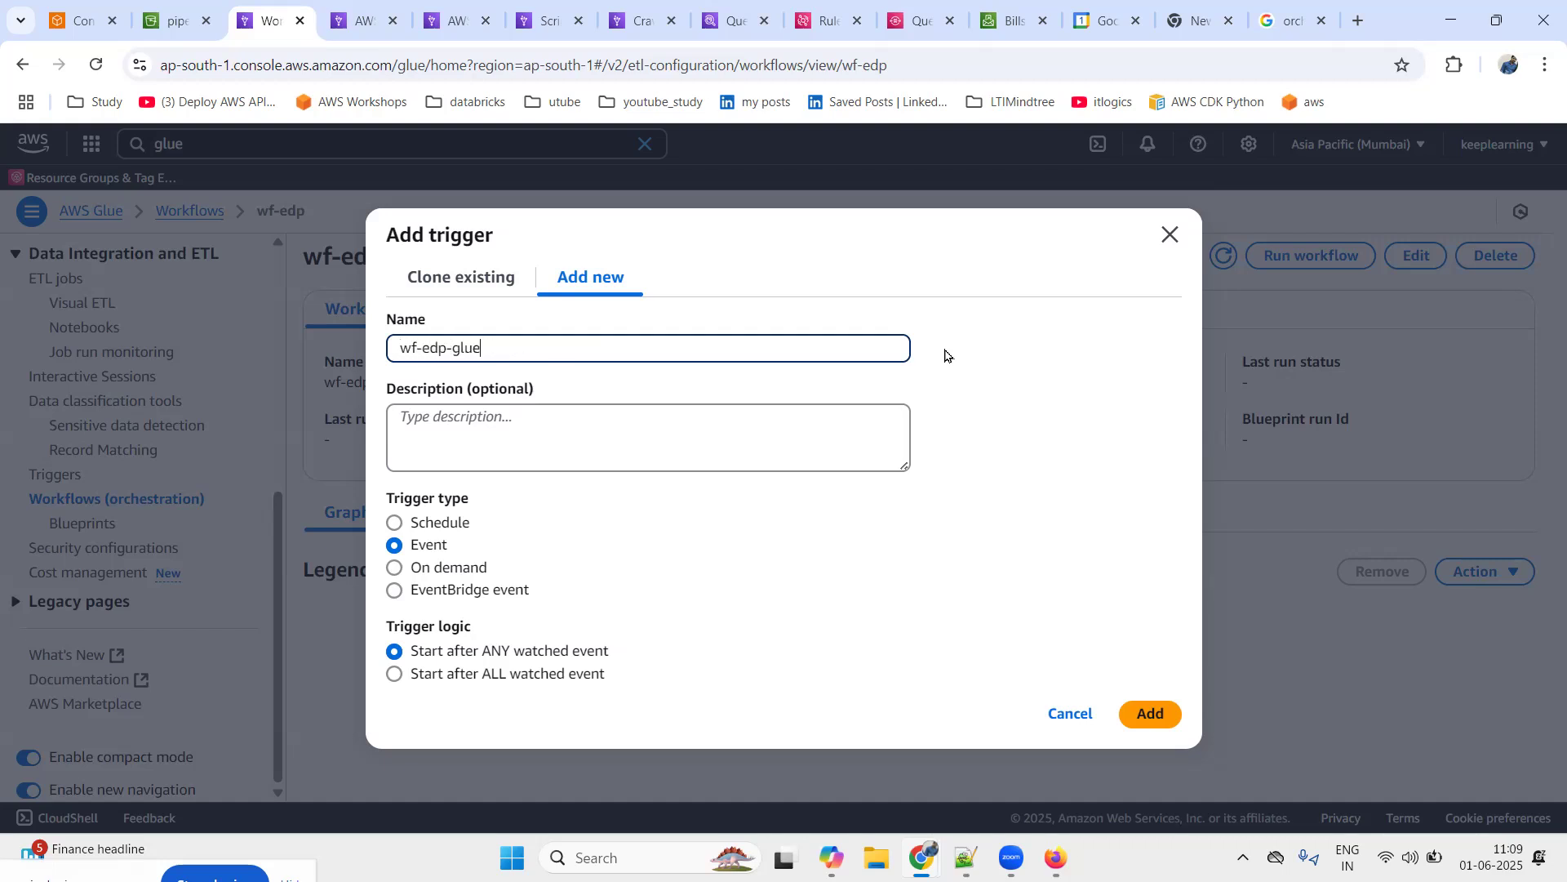
text(-trigger)
click(396, 527)
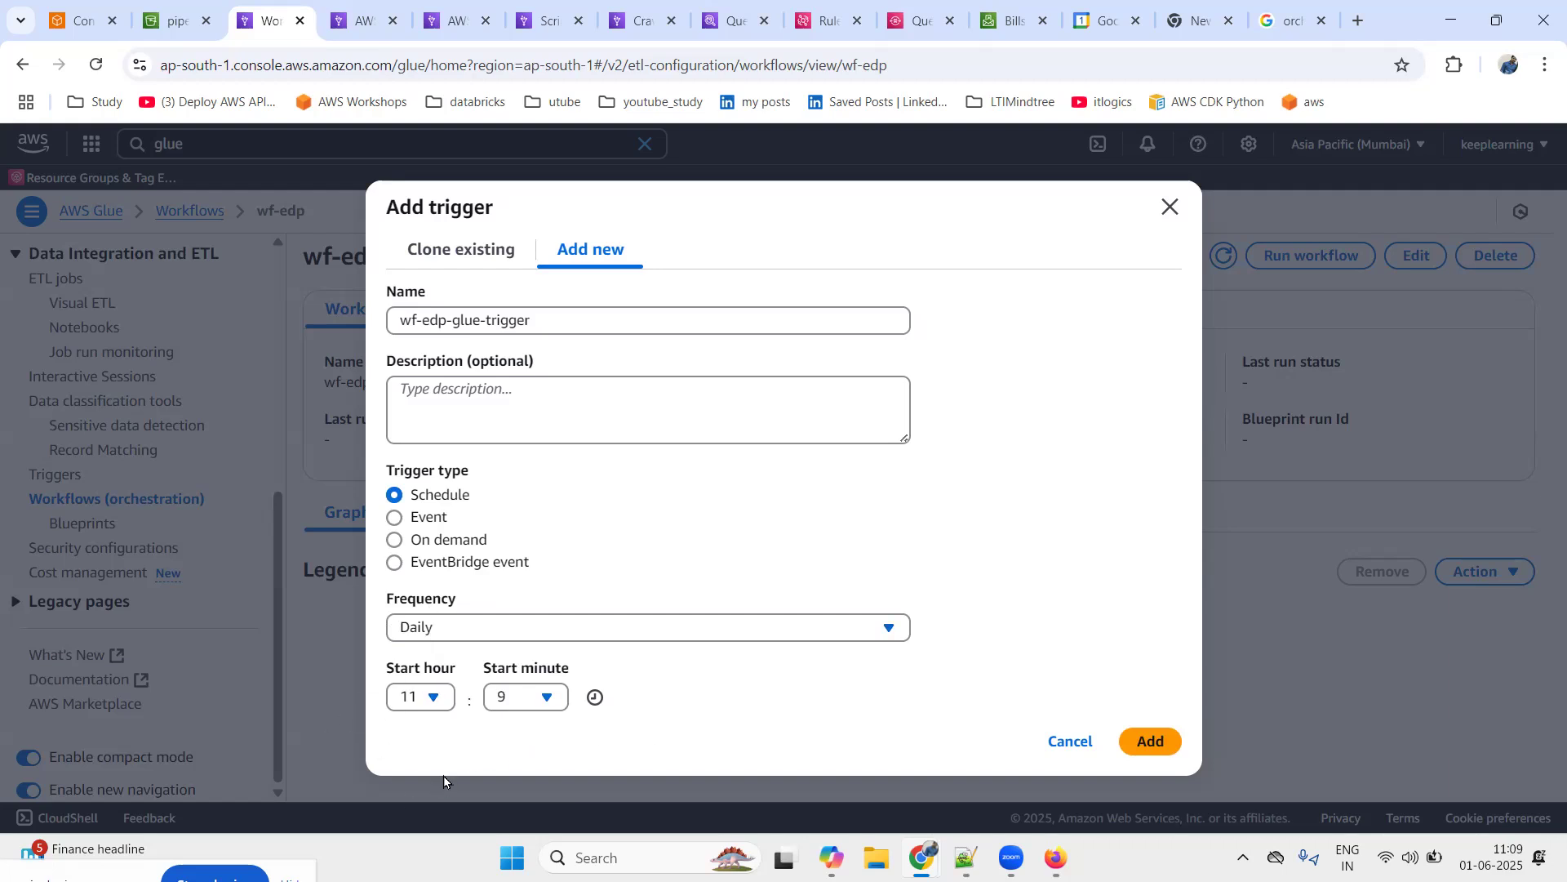
click(1147, 739)
scroll(1020, 528, down, 4)
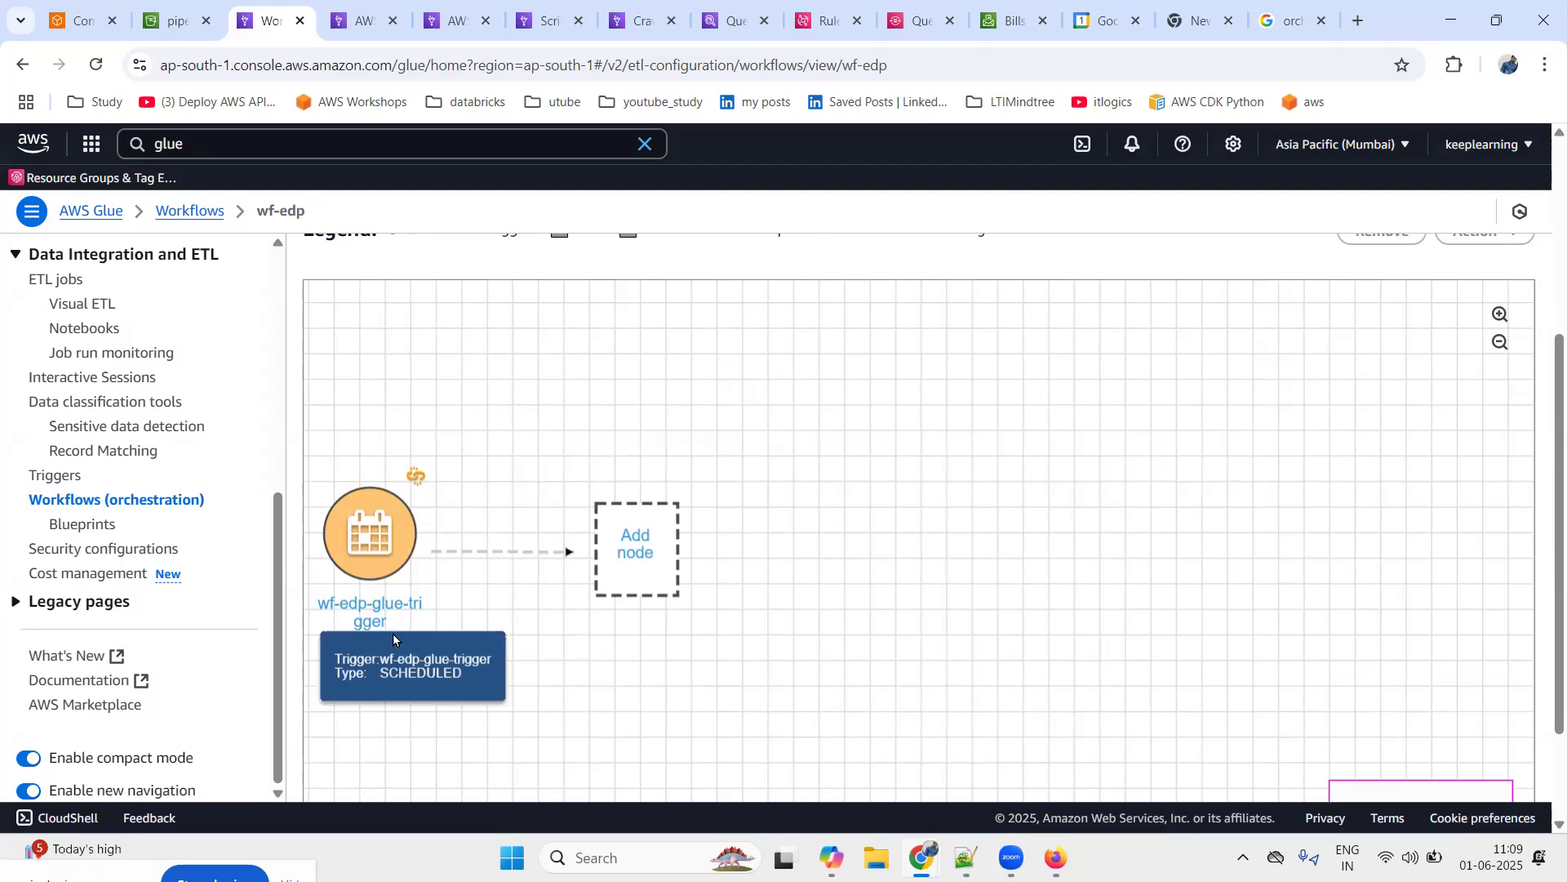
Refresh the AWS Glue triggers list in its browser tab and return to the wf-edp workflow graph
click(343, 22)
click(1269, 332)
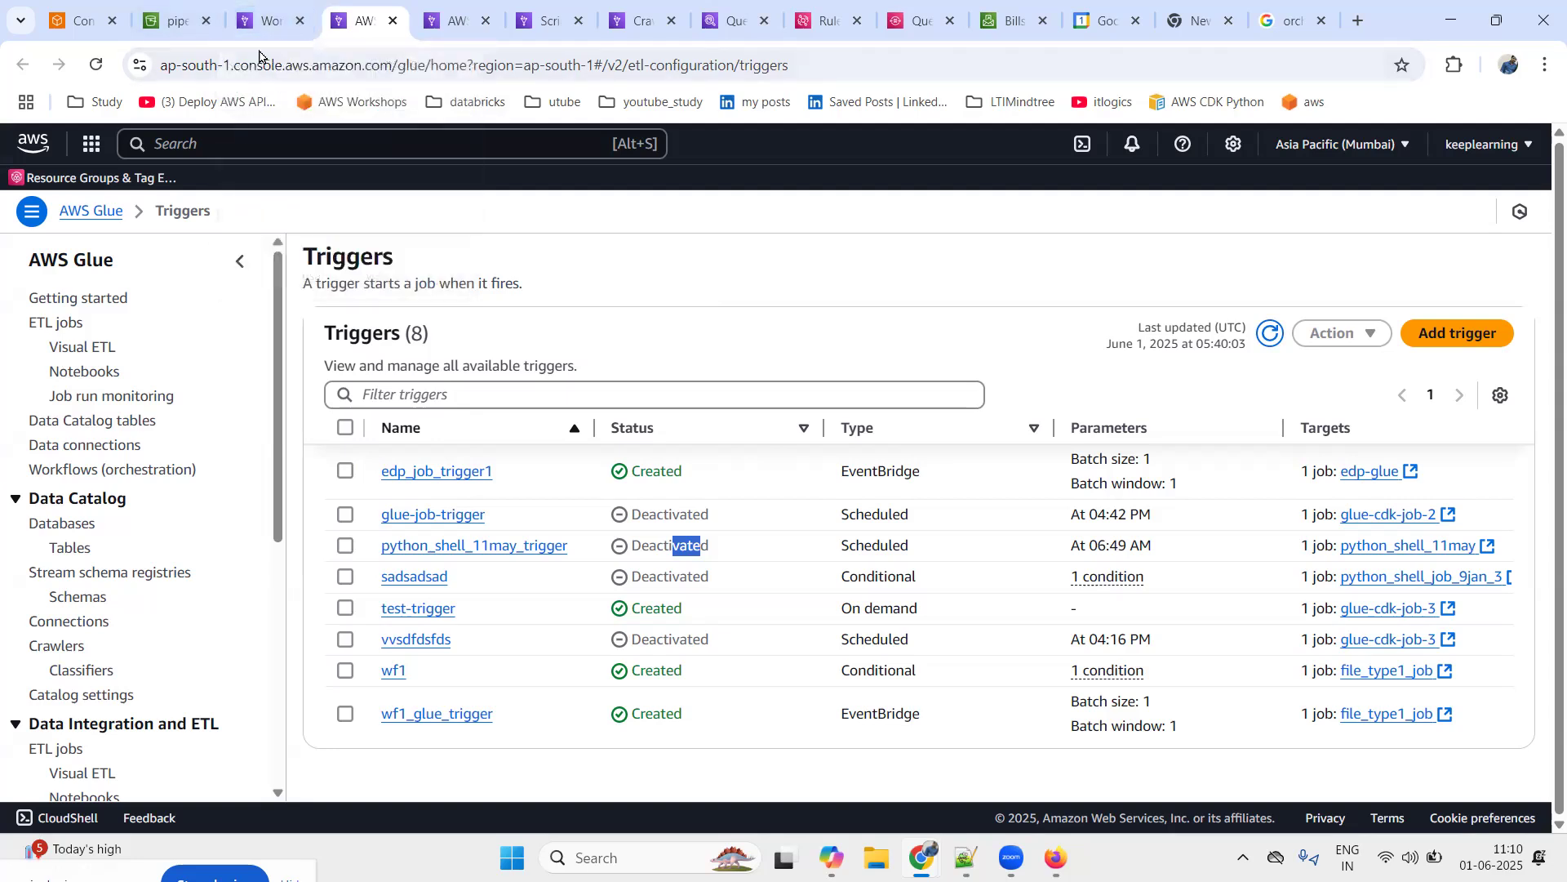
click(267, 20)
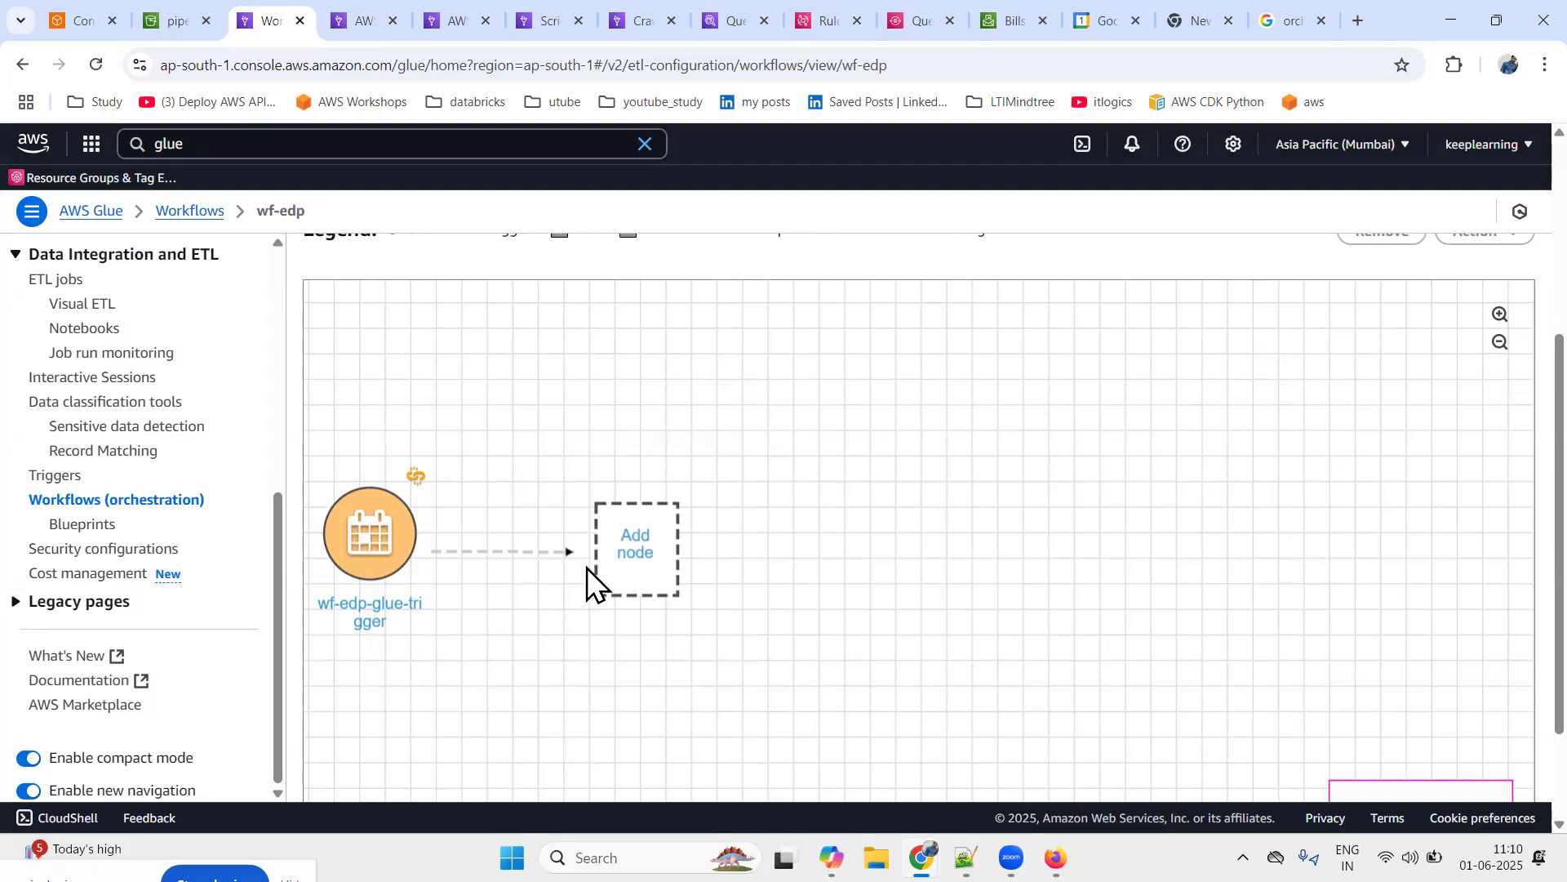
Add the edp-glue job as the node started by wf-edp-glue-trigger
click(640, 551)
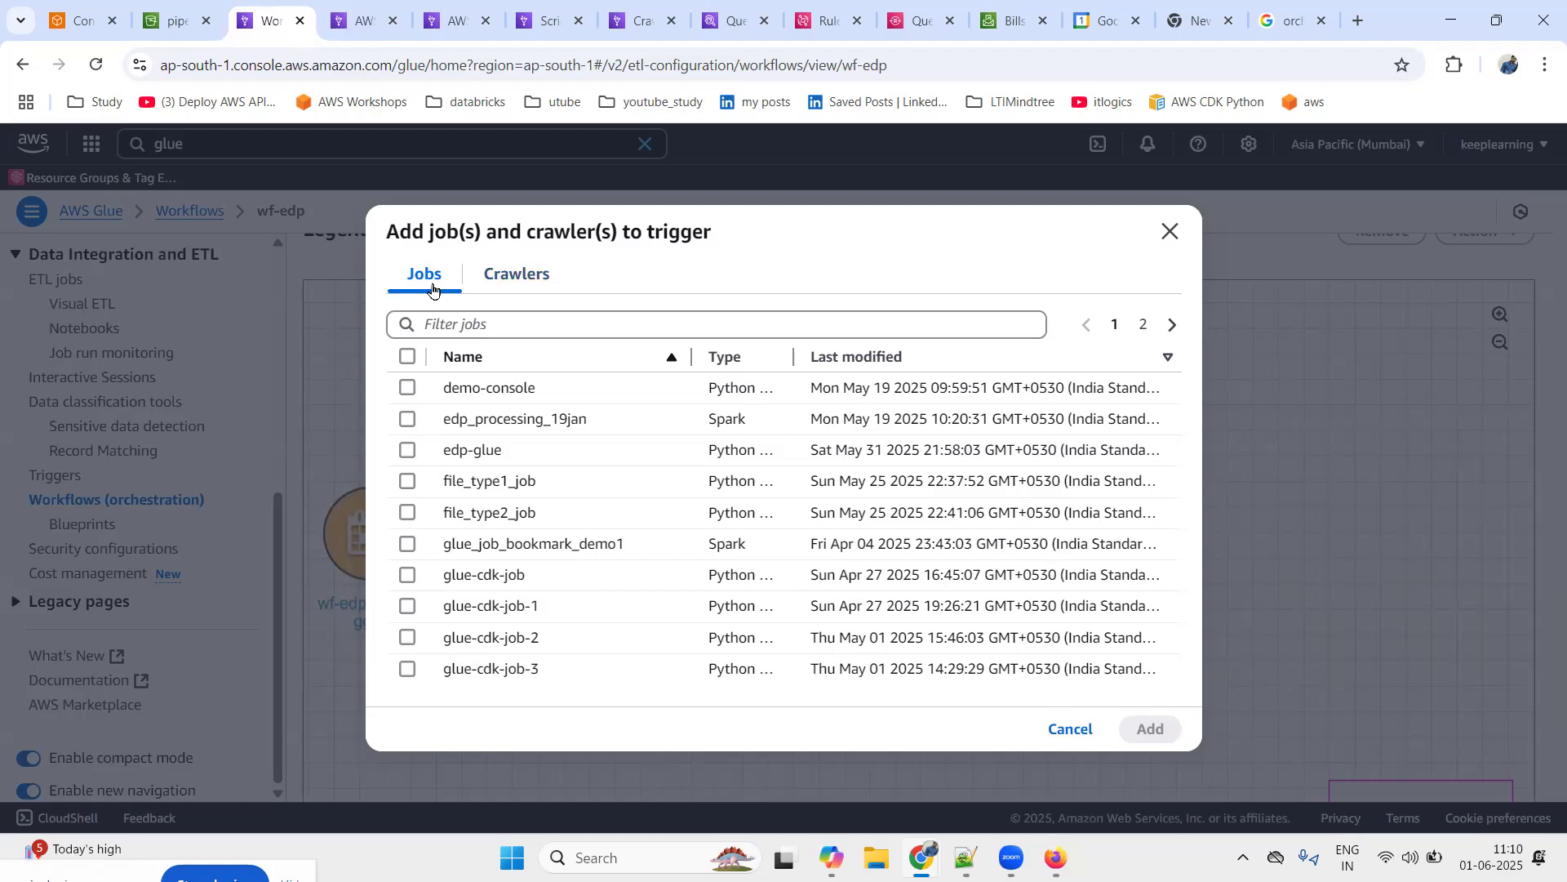
click(407, 452)
click(1148, 729)
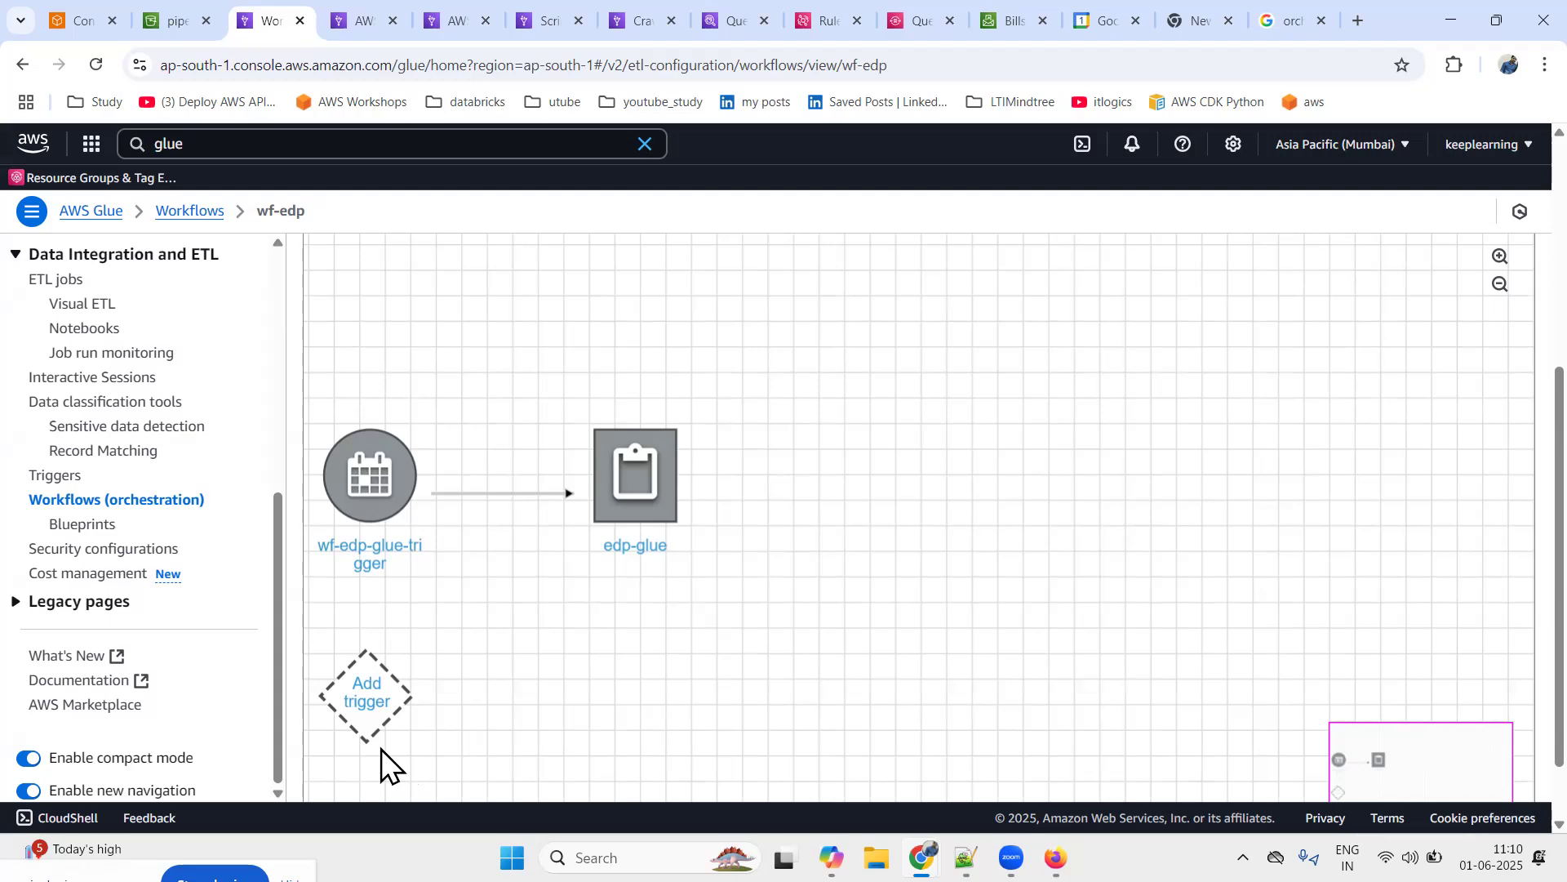
Examine the wf-edp graph, covering the trigger and job nodes, the Add trigger placeholder and the overview map
scroll(1070, 581, down, 3)
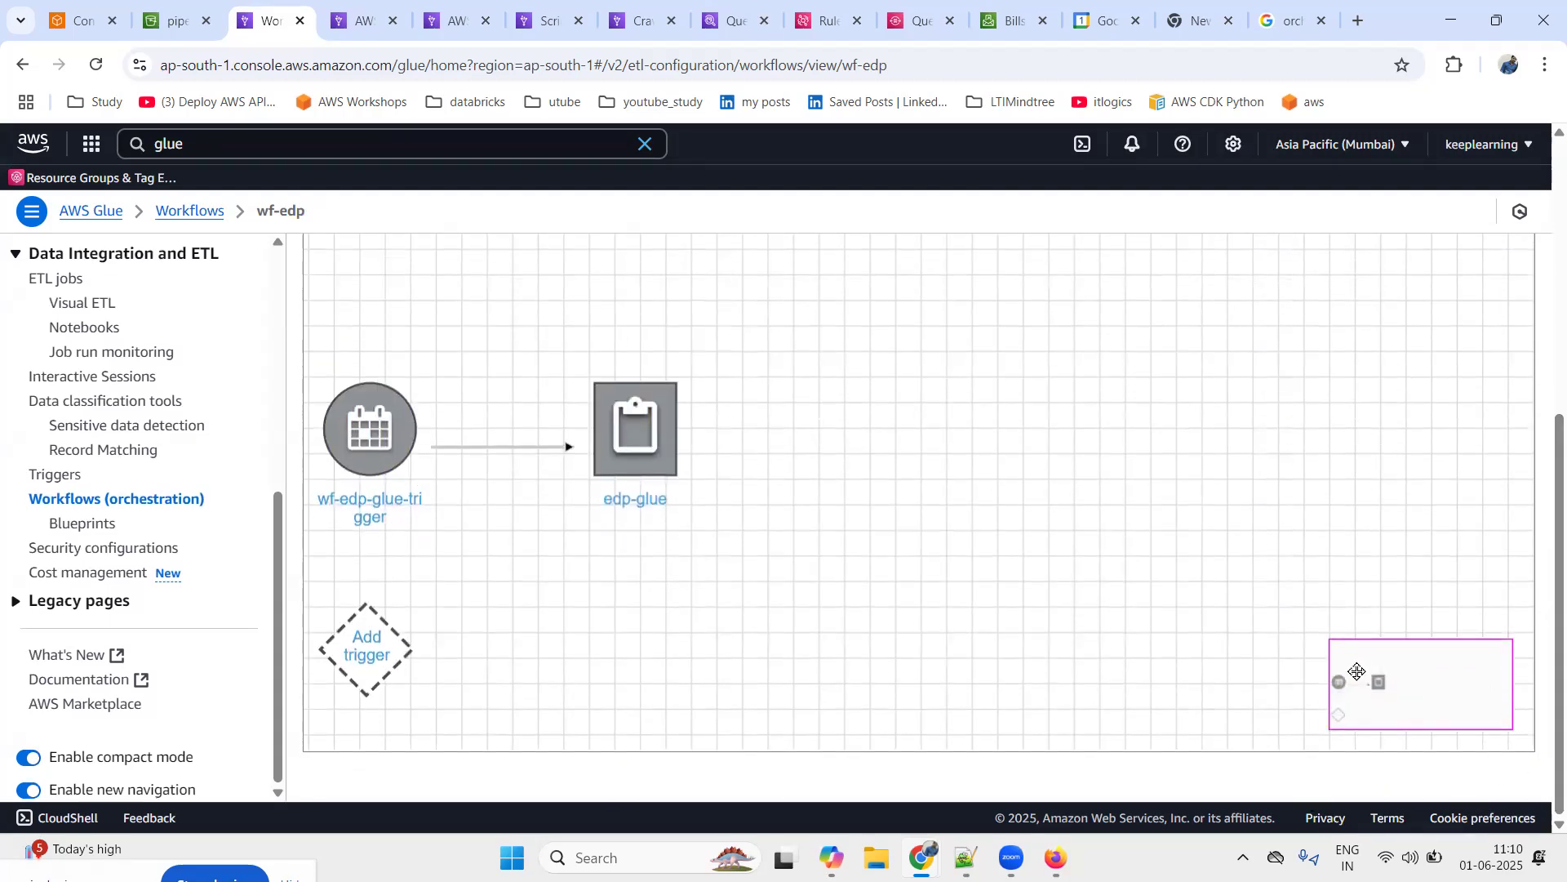
mouse_move(1408, 682)
mouse_down()
mouse_move(1358, 676)
mouse_move(1398, 680)
mouse_up()
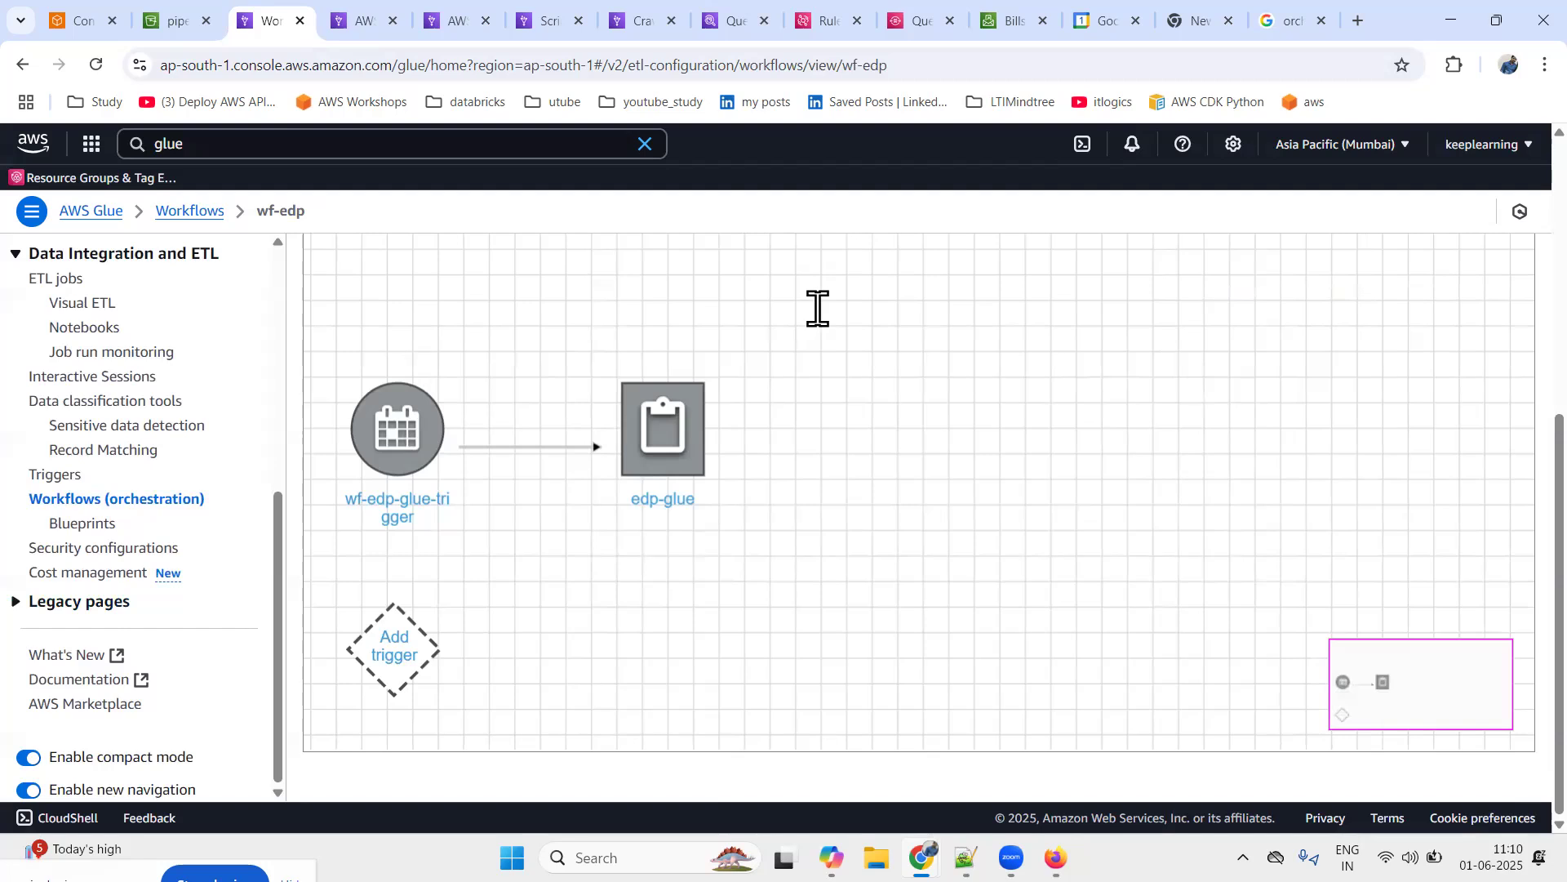
drag(1385, 682, 1444, 678)
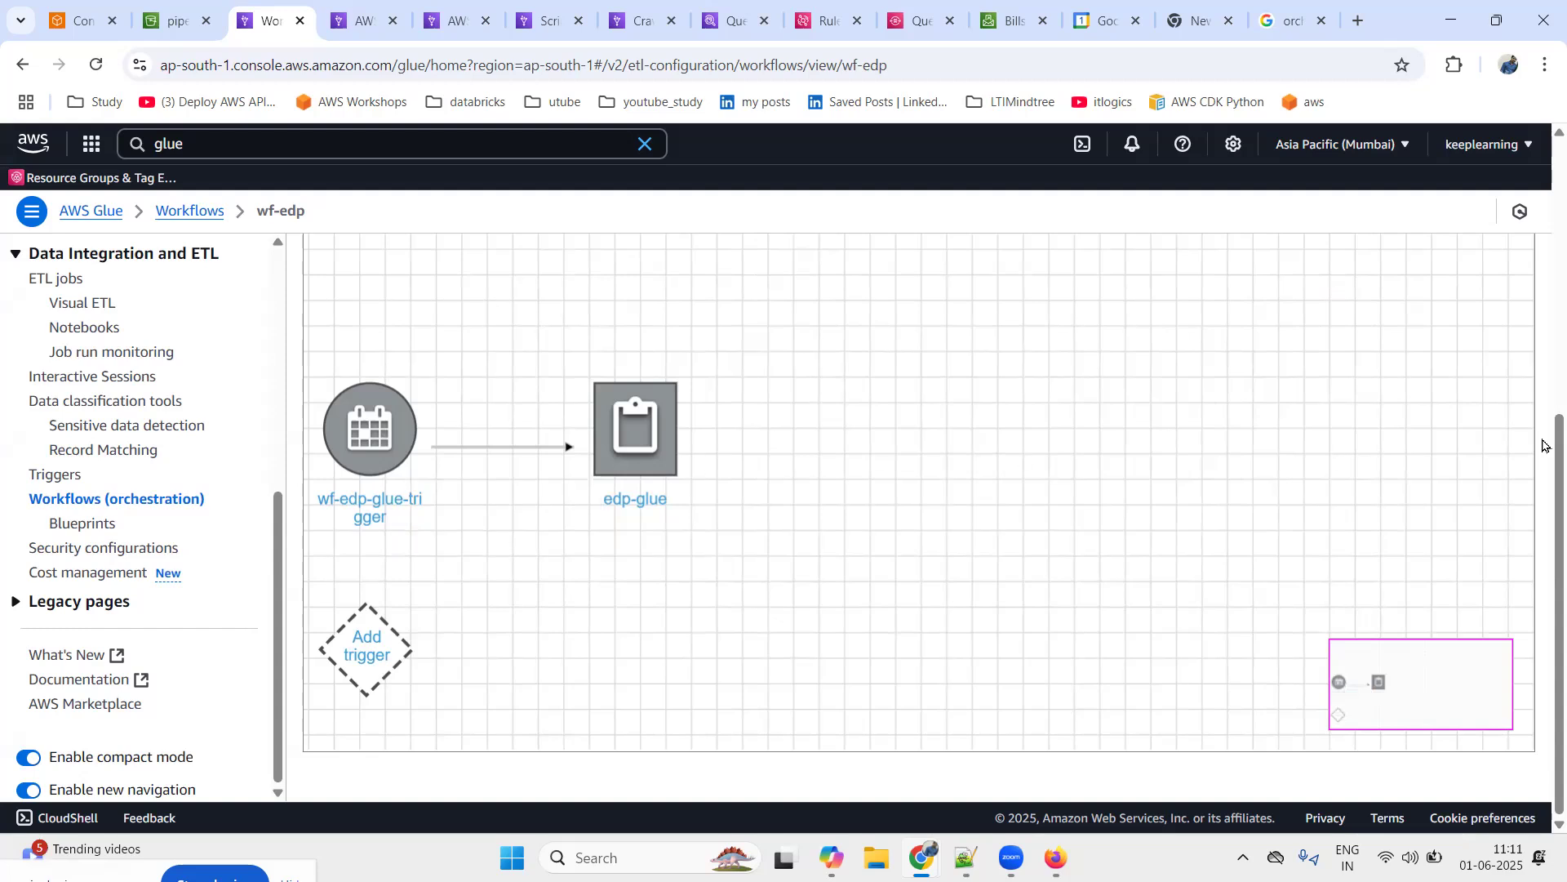
mouse_move(1442, 693)
mouse_down()
mouse_move(1396, 695)
mouse_move(1442, 694)
mouse_up()
scroll(854, 404, up, 2)
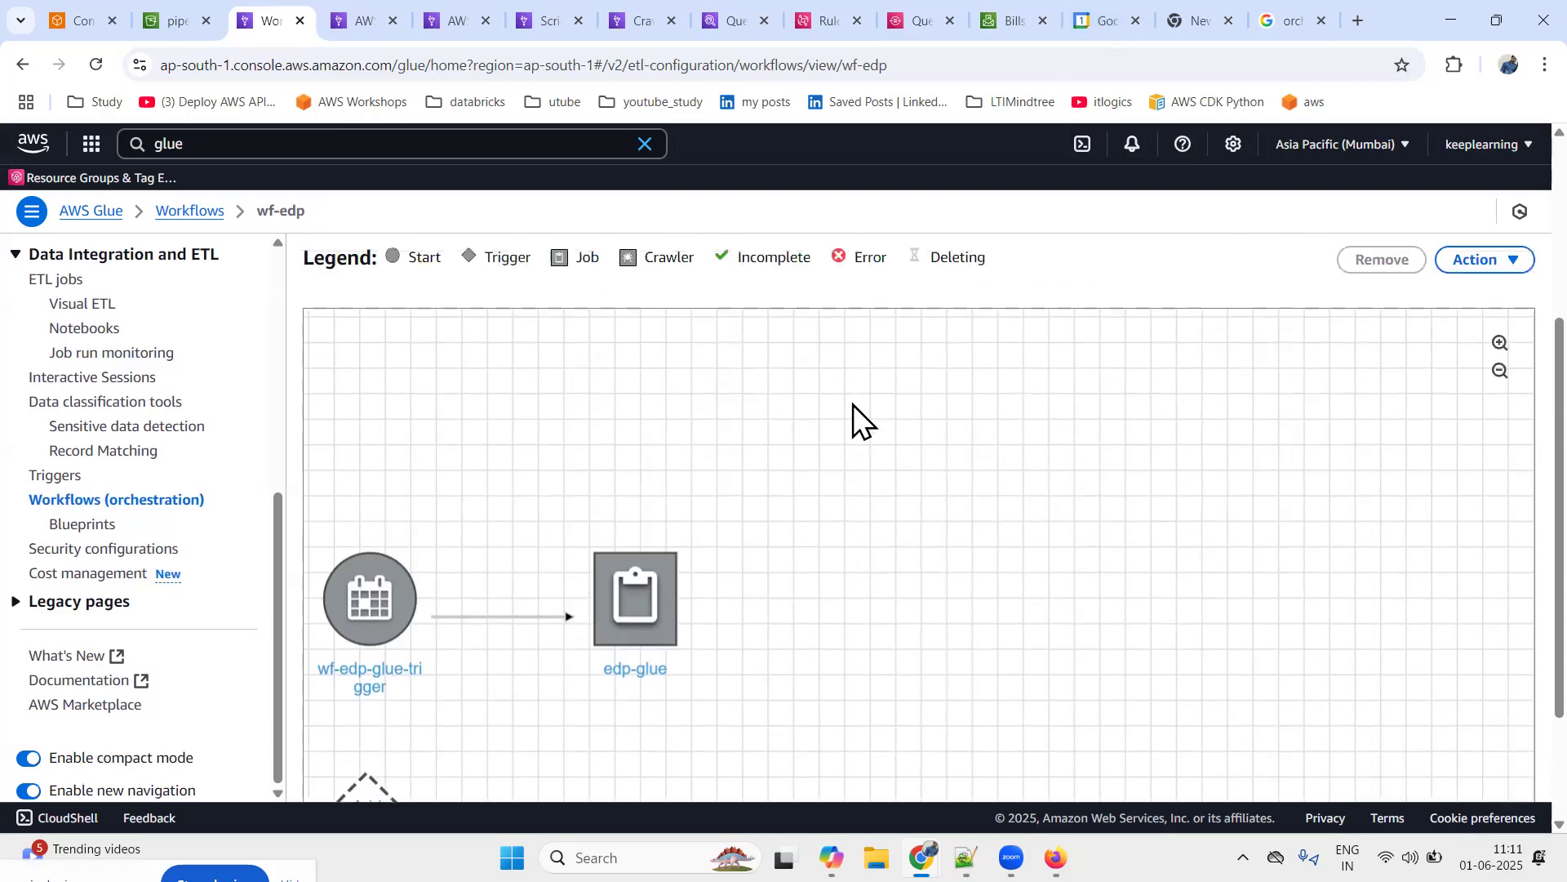
scroll(854, 404, down, 2)
scroll(854, 404, up, 2)
Review the trigger, glue job and condition parts of the planned flow in Notepad++, minimize it and select the edp-glue node in the graph
key(alt+Tab)
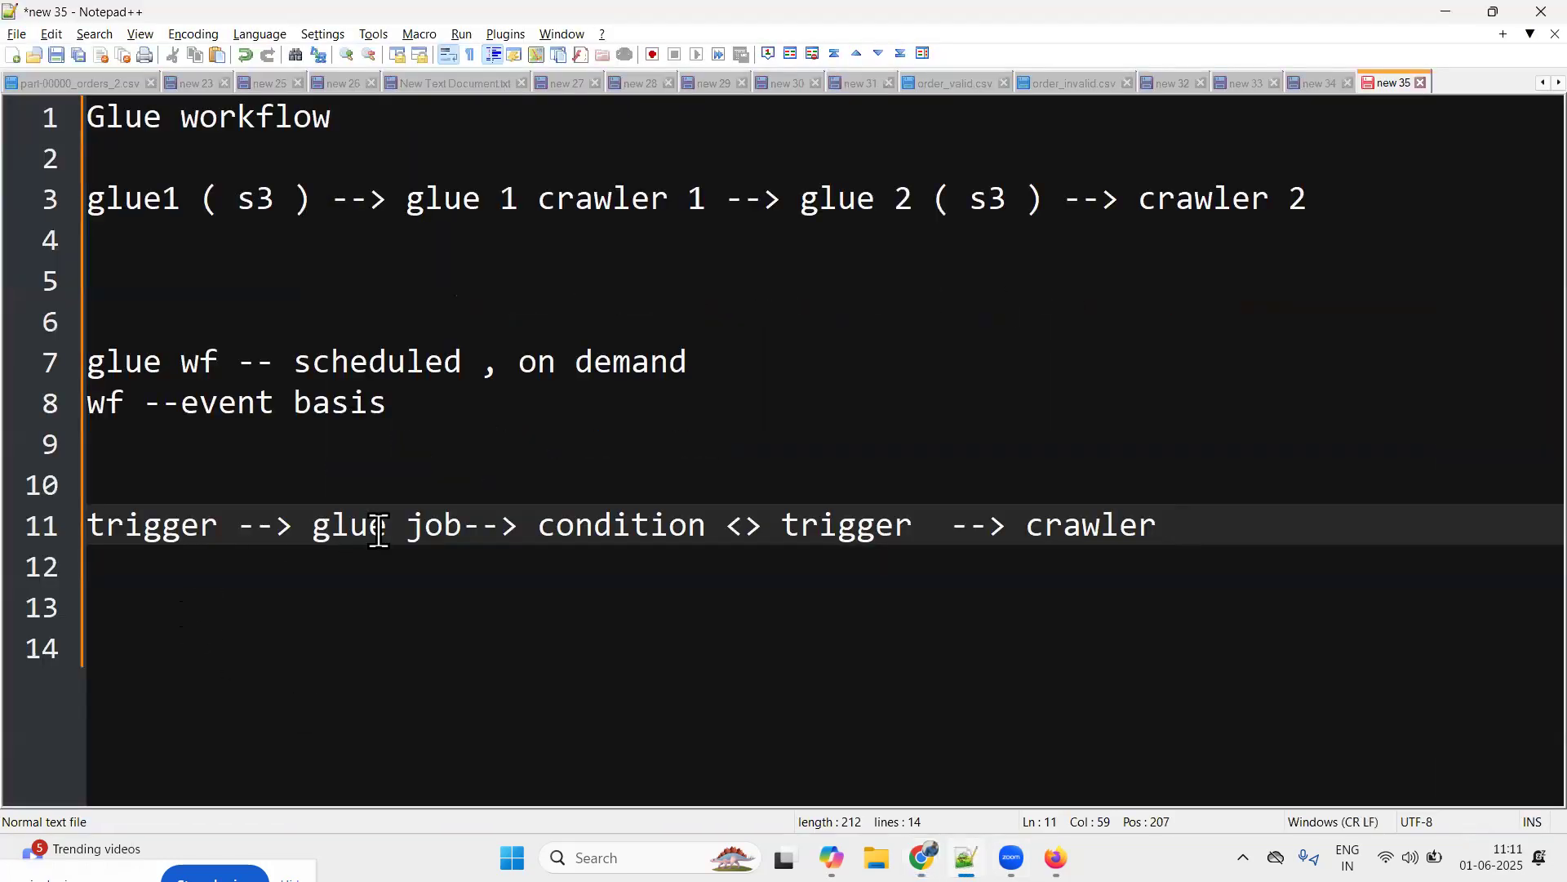
drag(463, 523, 35, 525)
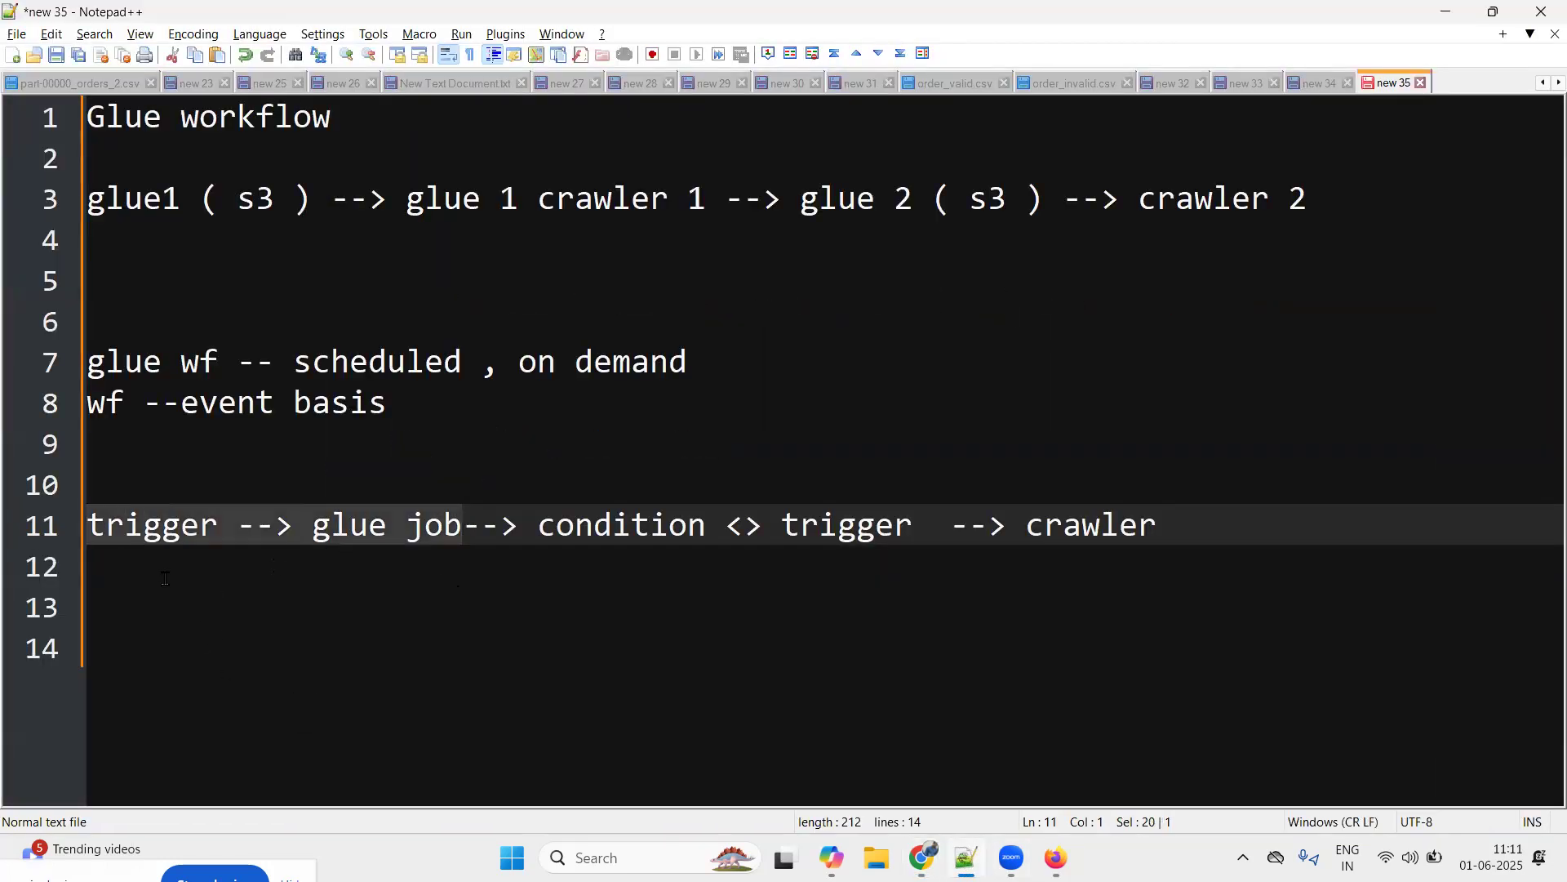
double_click(151, 532)
drag(294, 535, 759, 537)
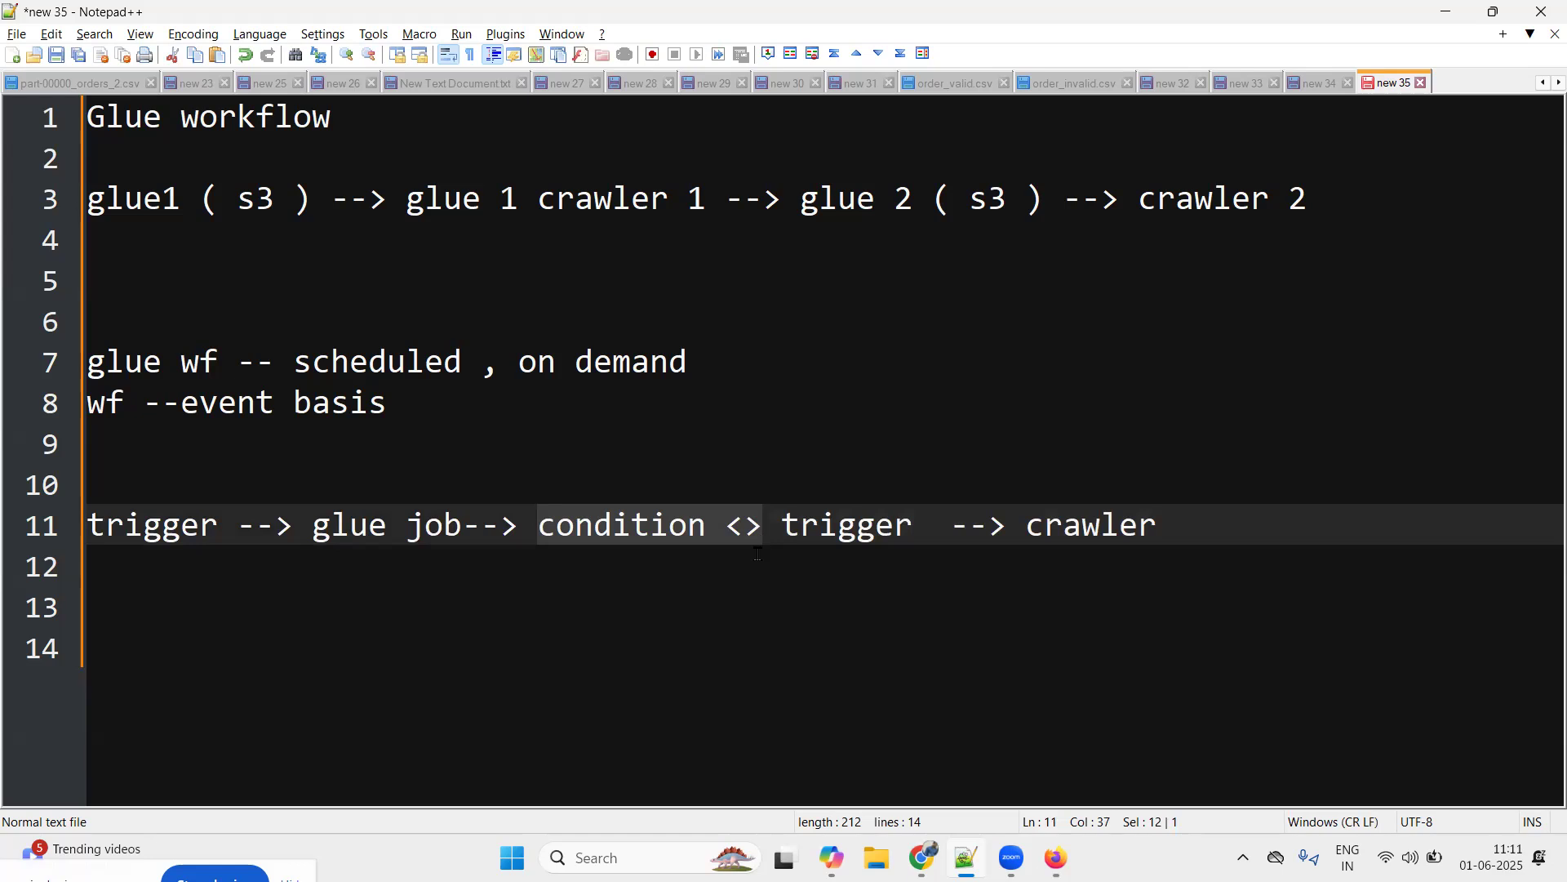
click(1444, 14)
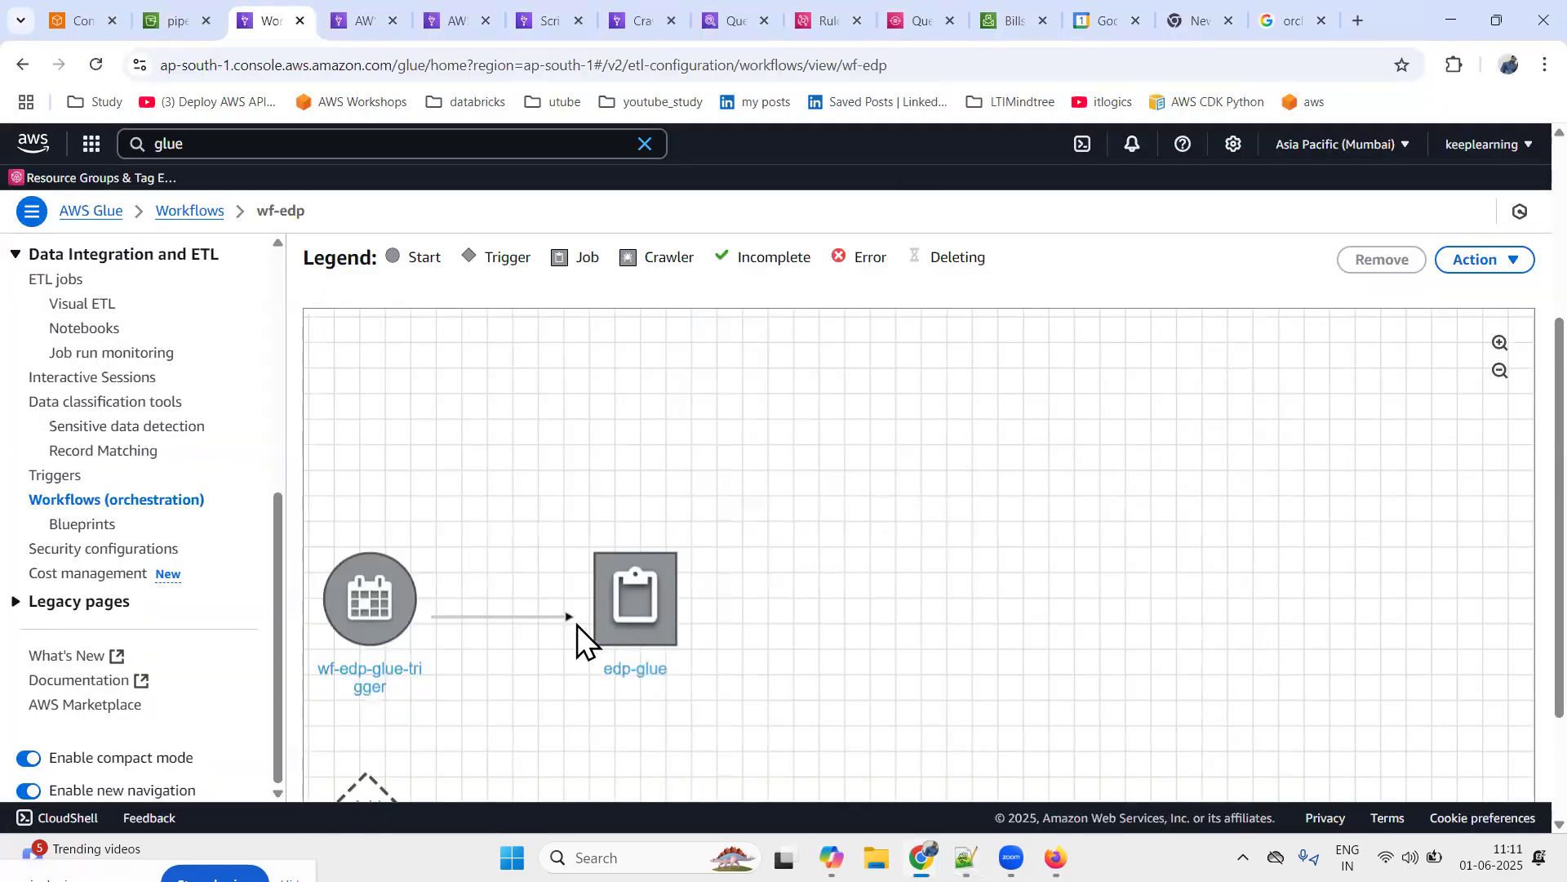
click(653, 610)
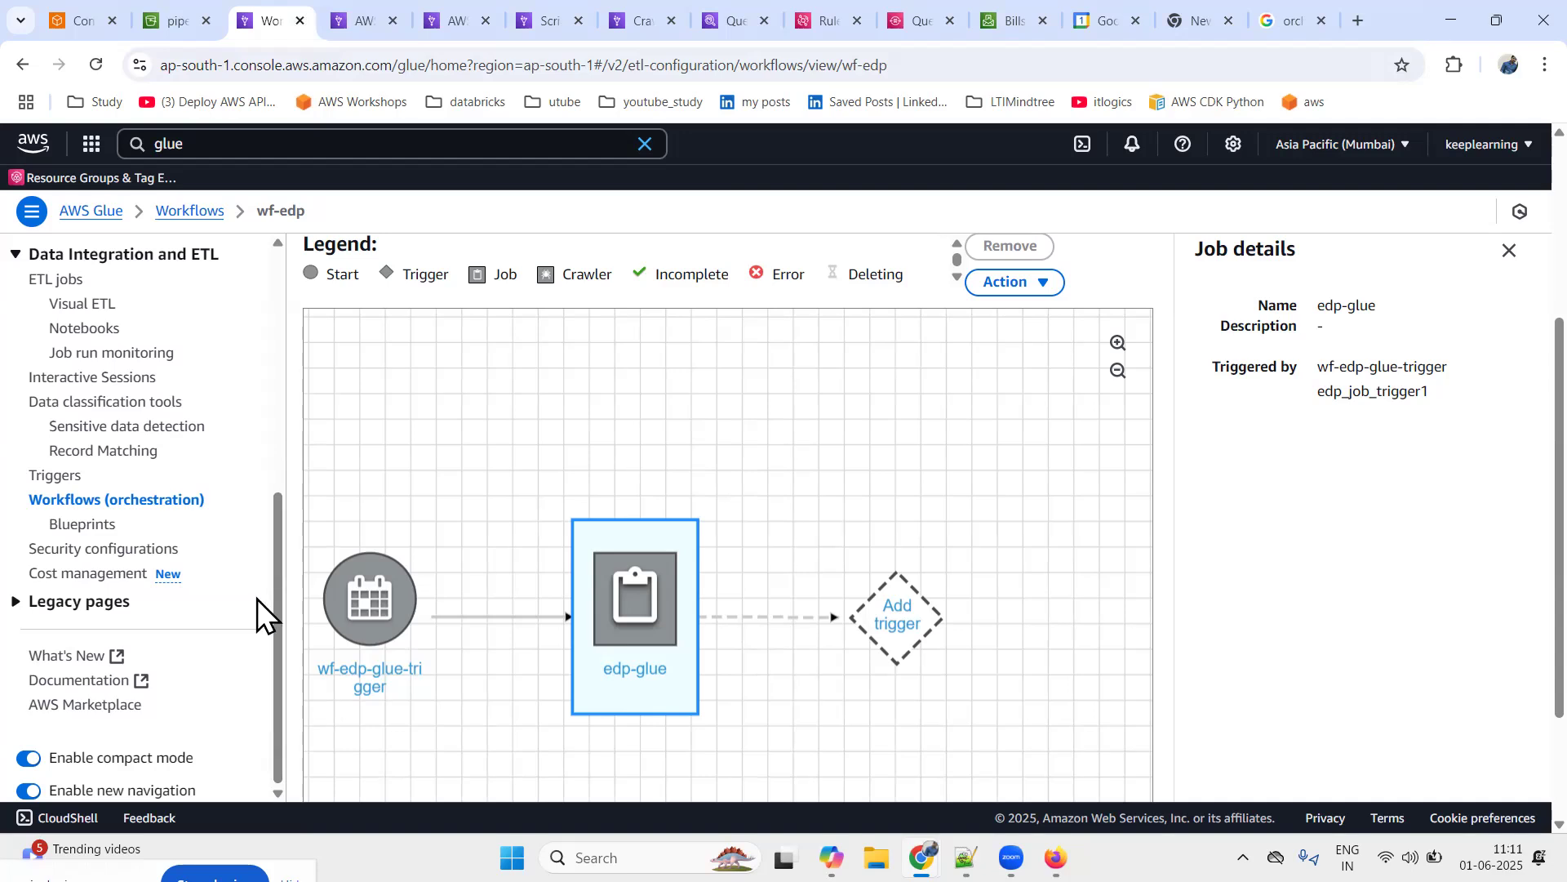
Start a standalone trigger named yui of the Job or crawler event type, view its conditional settings and close the tab without creating it
click(359, 19)
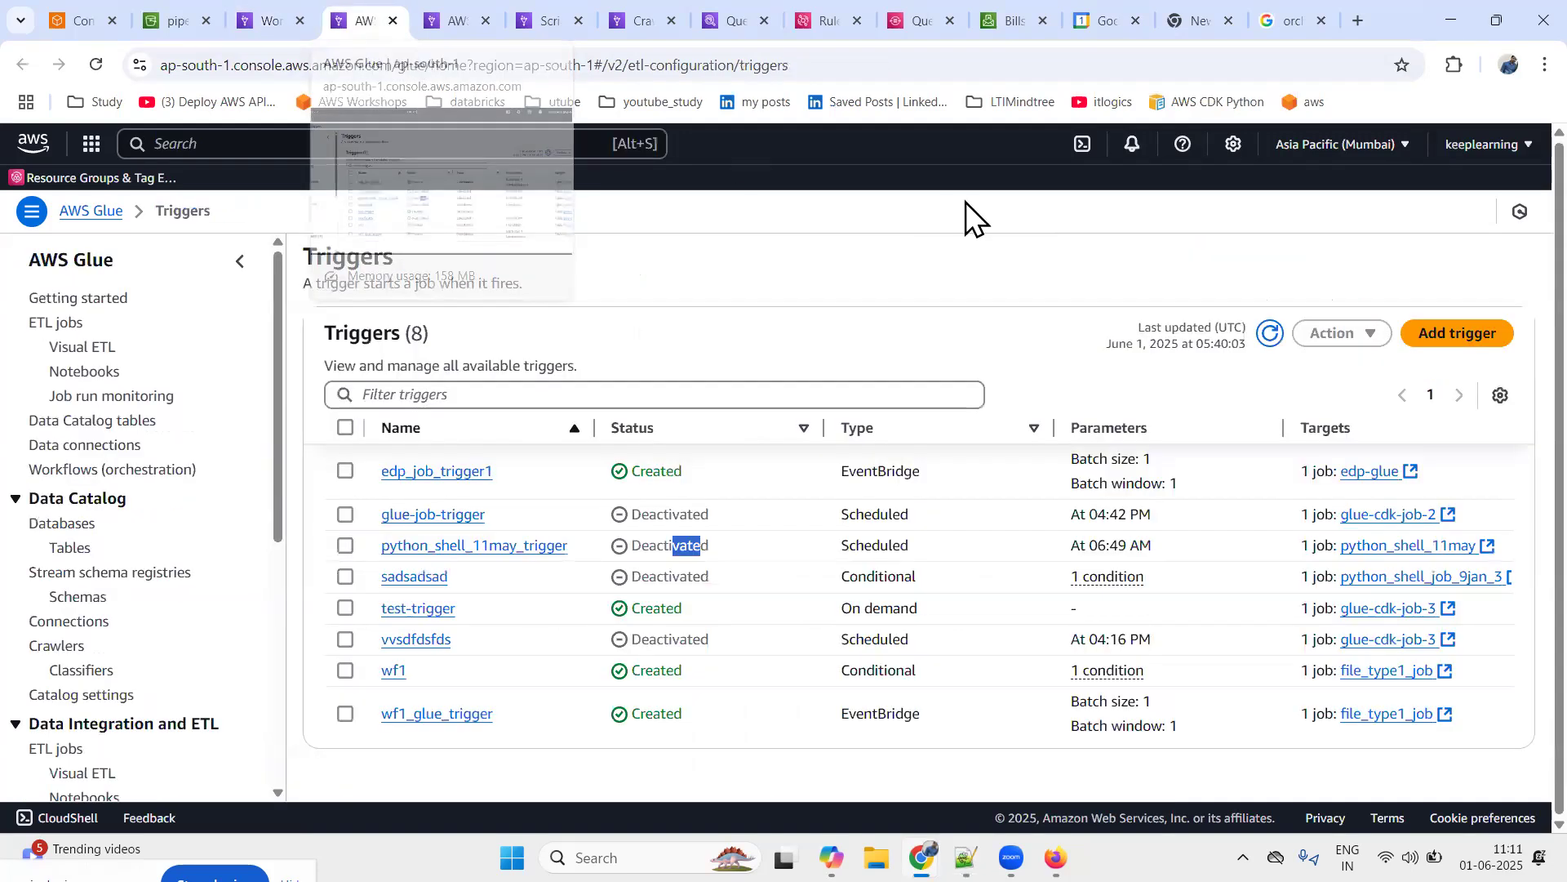
click(1461, 333)
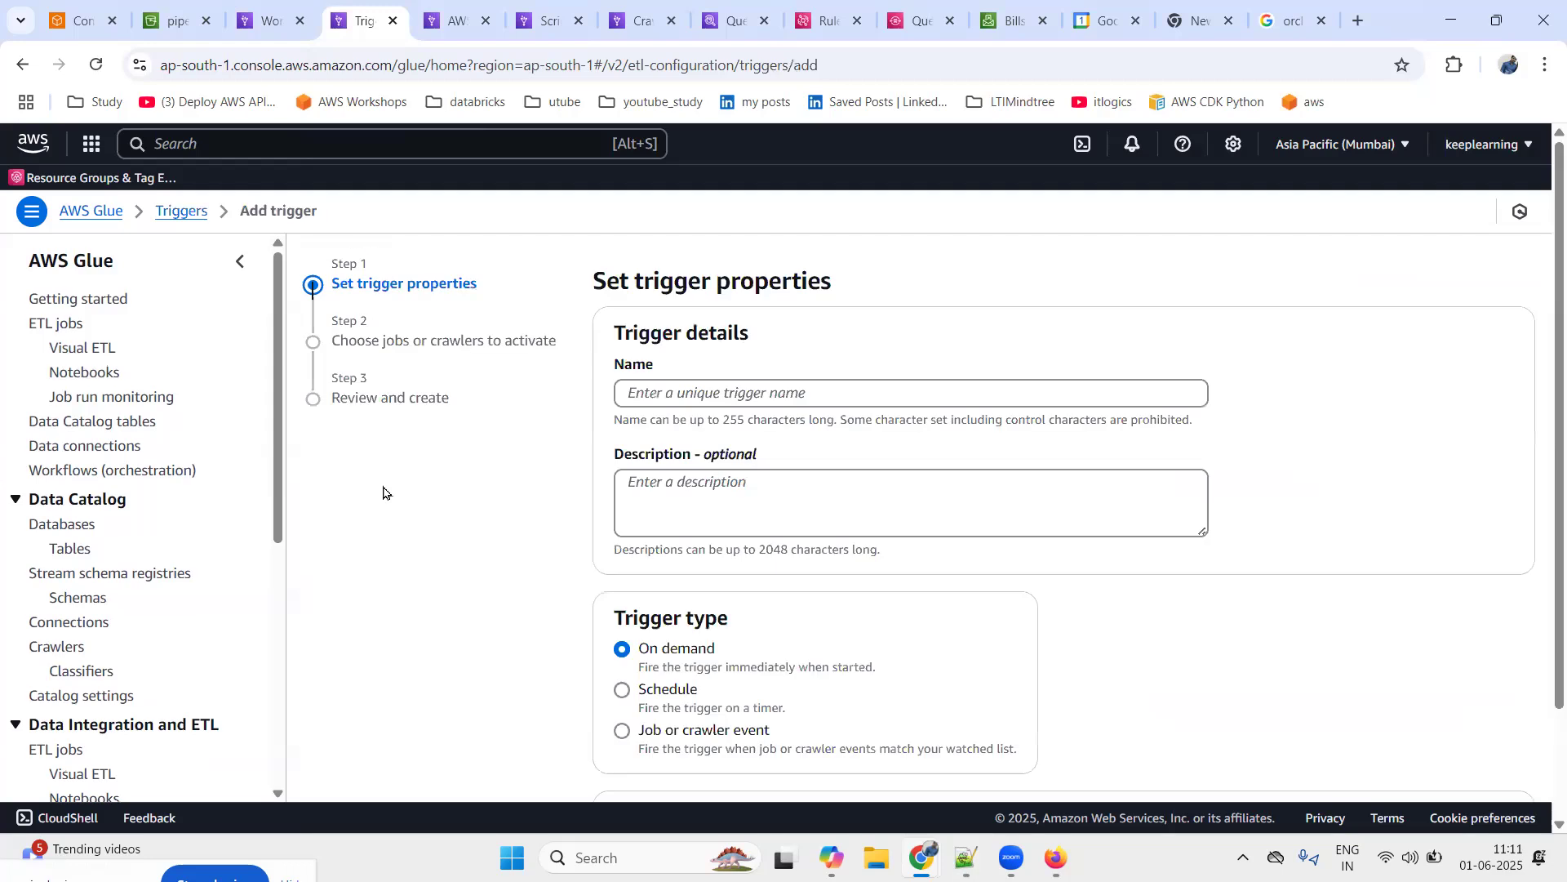
click(737, 386)
text(yui)
scroll(947, 641, down, 2)
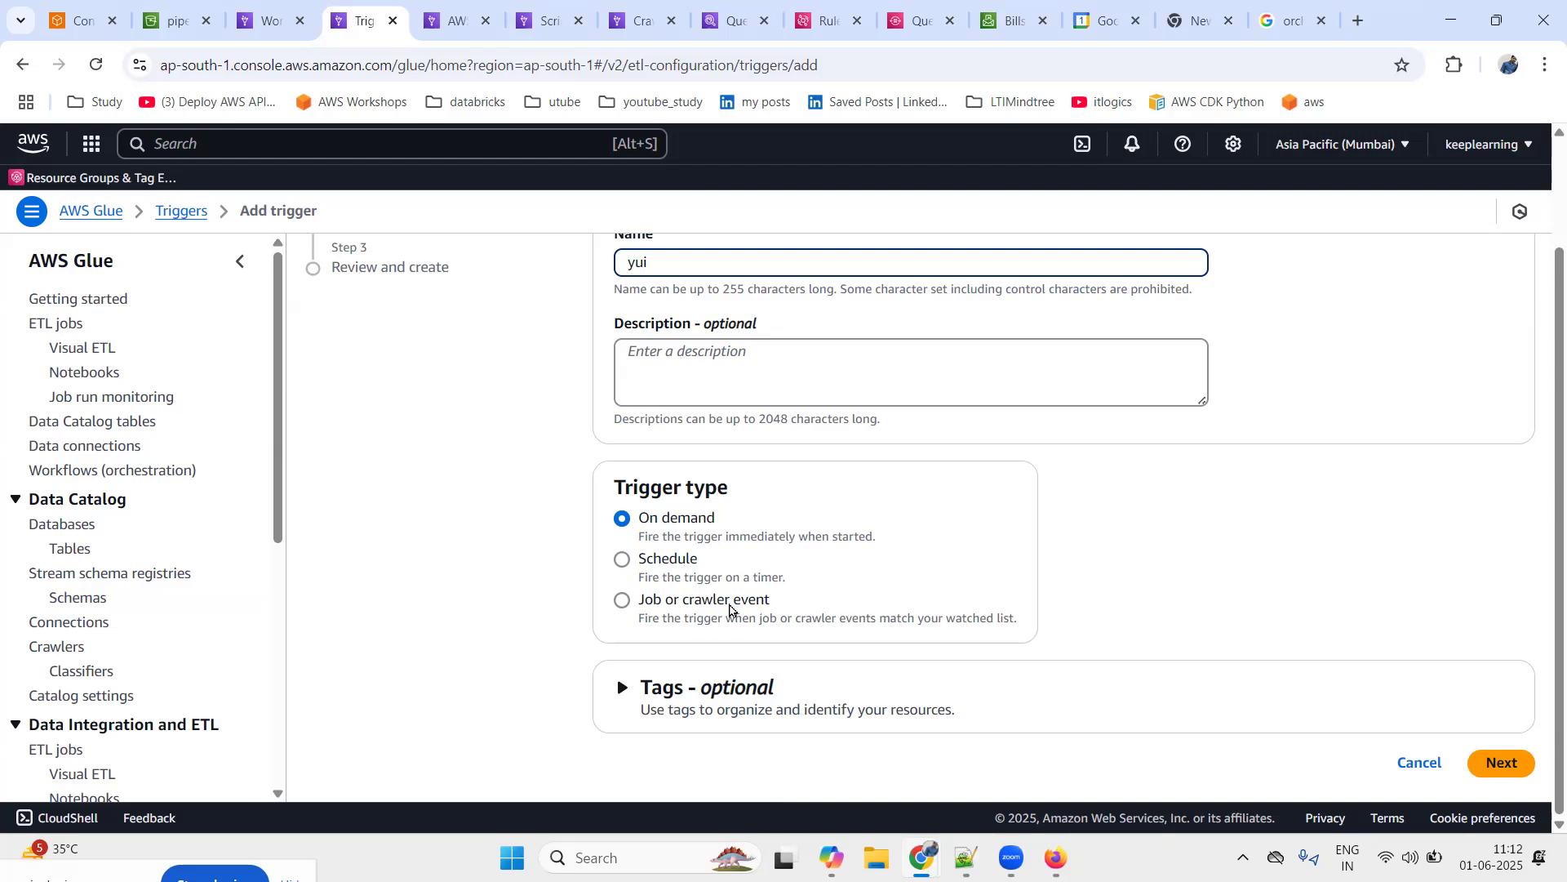
click(631, 608)
scroll(837, 627, down, 3)
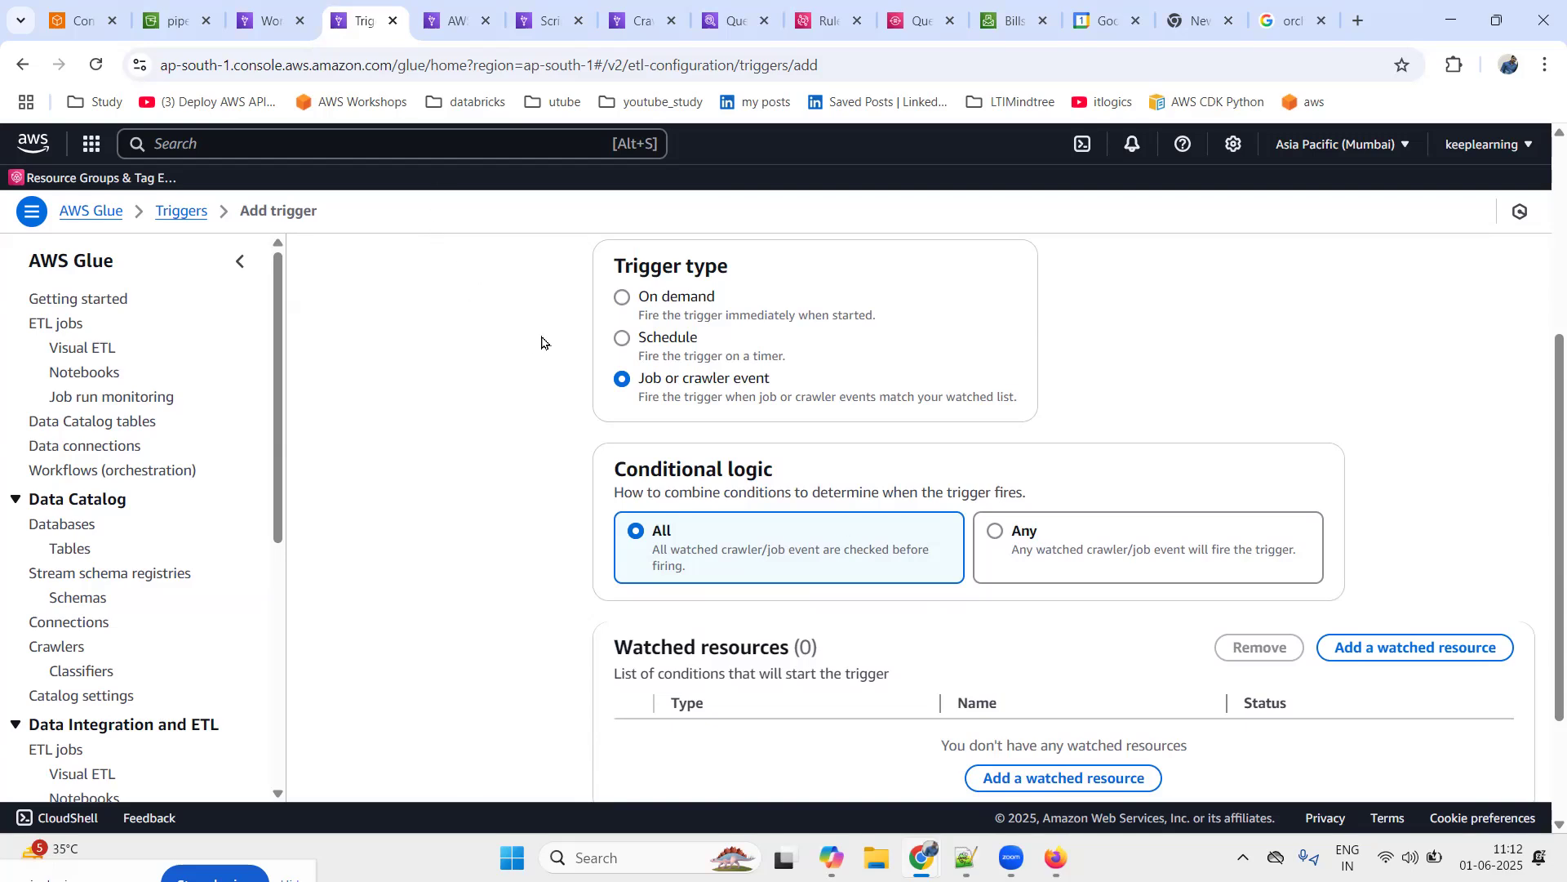
click(393, 20)
Open the Workflows list in a new browser tab, create a workflow named wf3 and open its details page
click(267, 23)
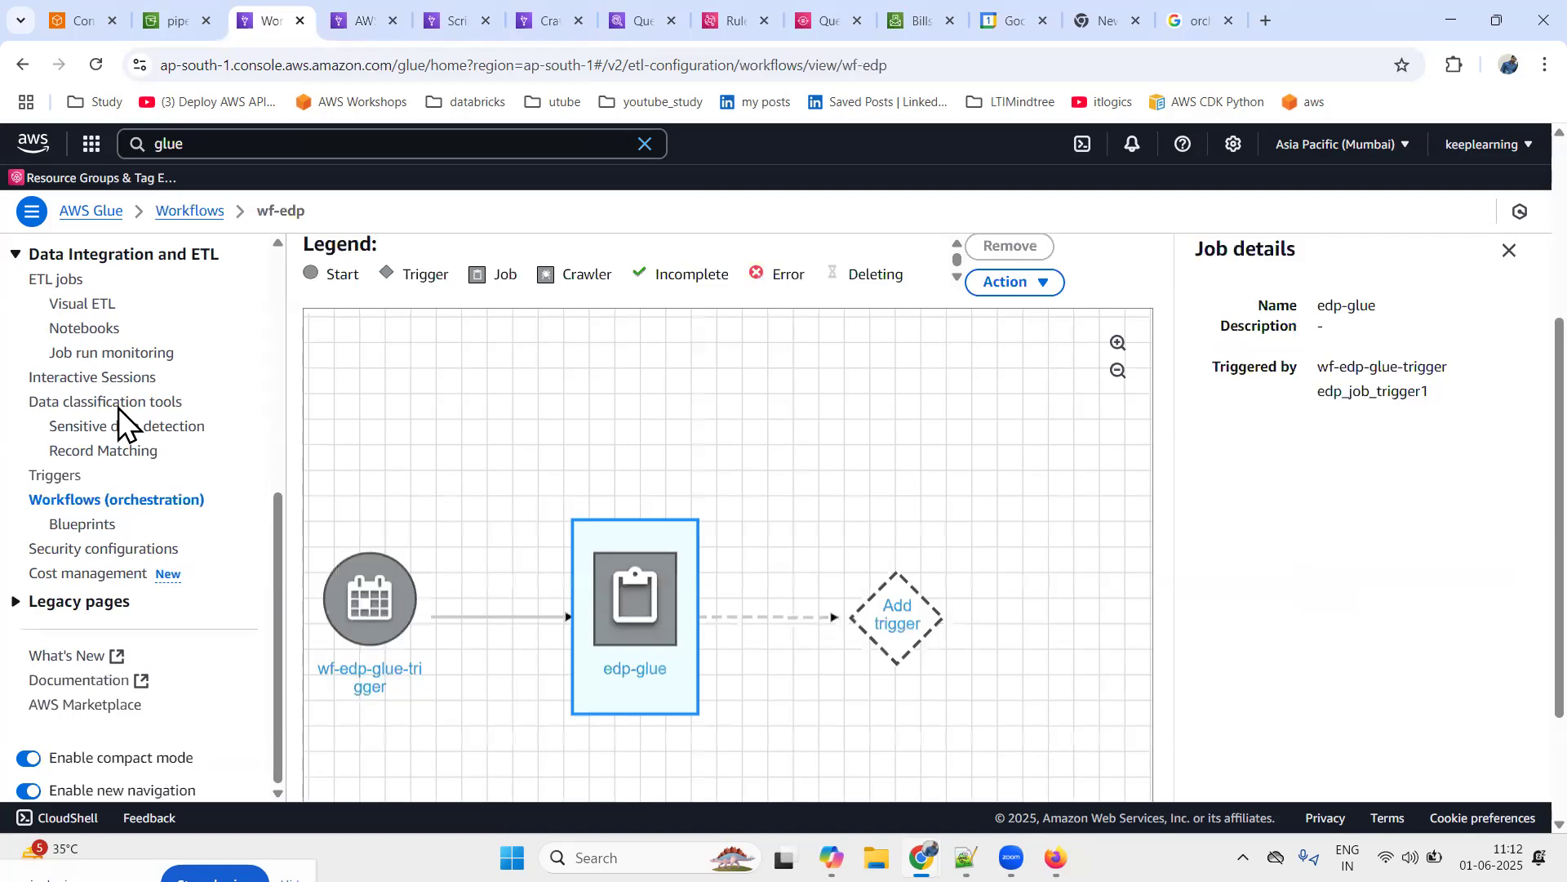
scroll(114, 396, up, 4)
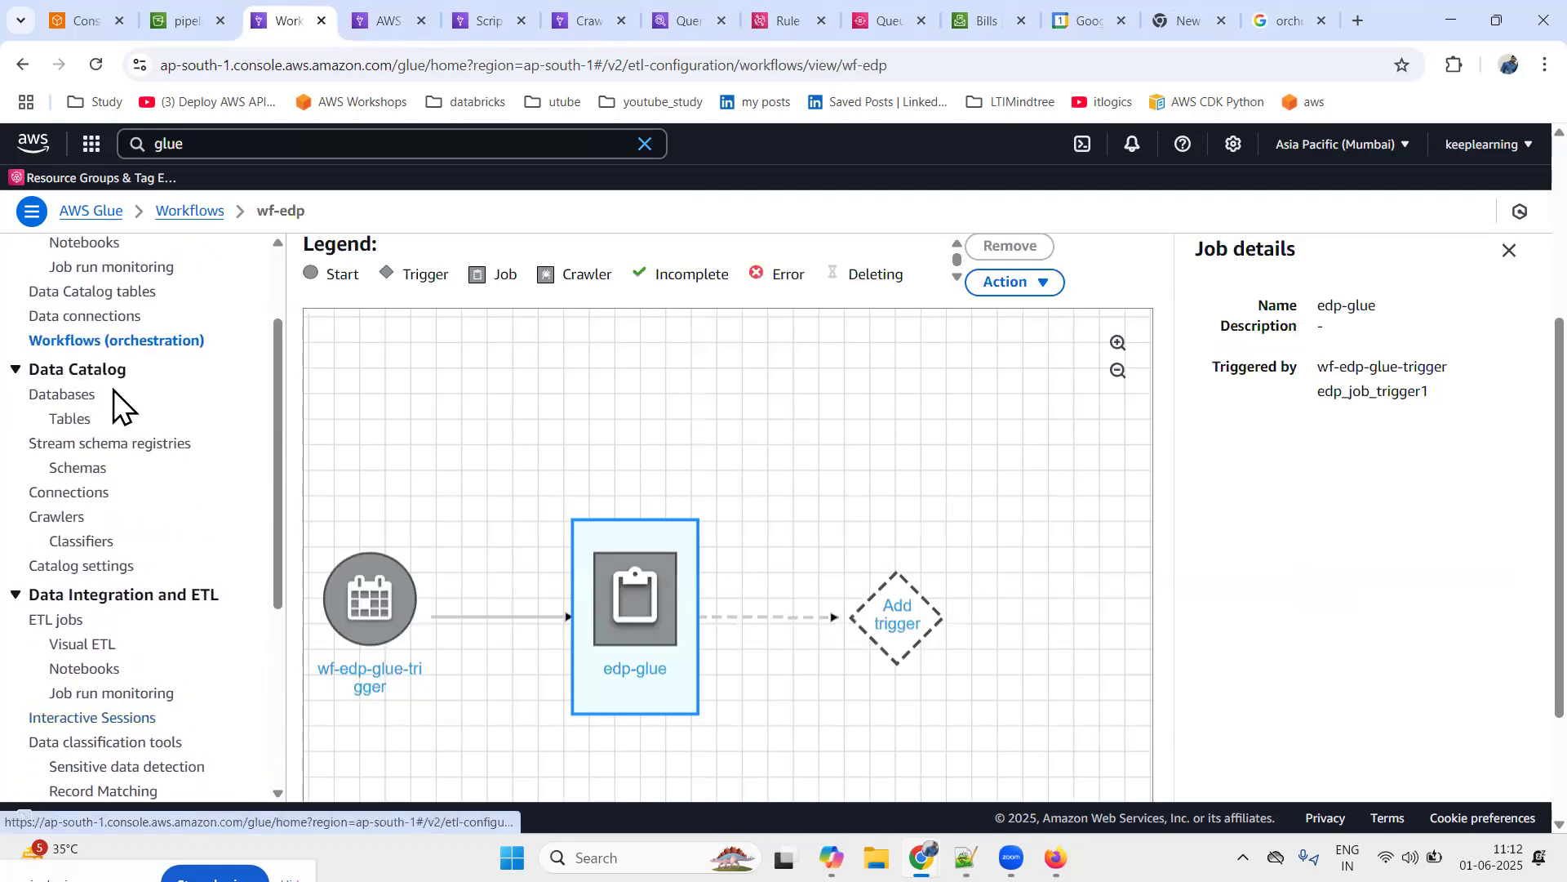
right_click(201, 217)
click(245, 238)
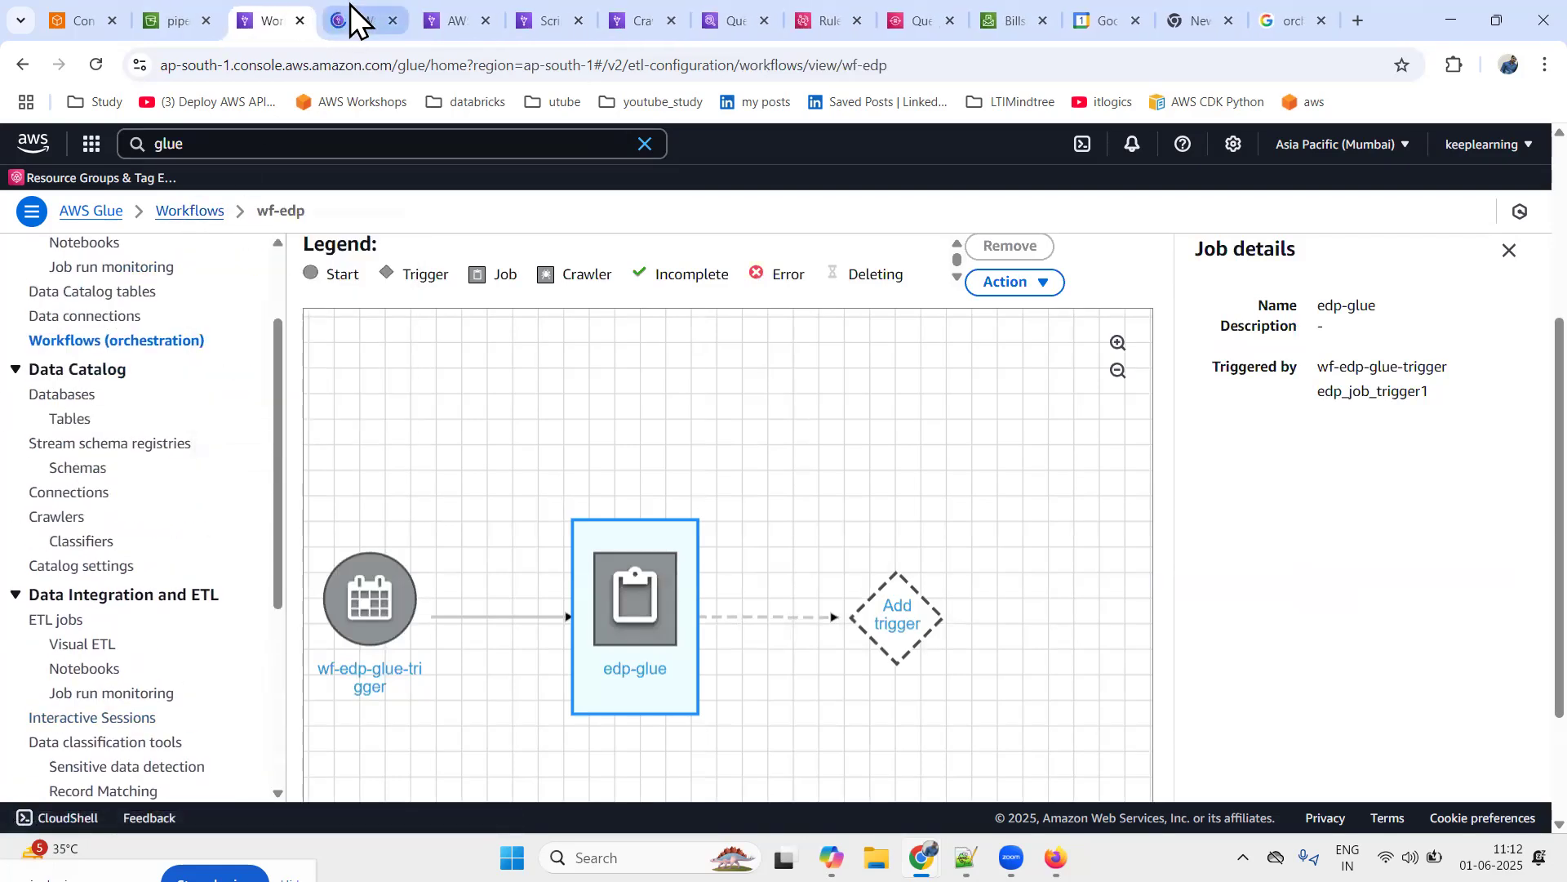
click(352, 20)
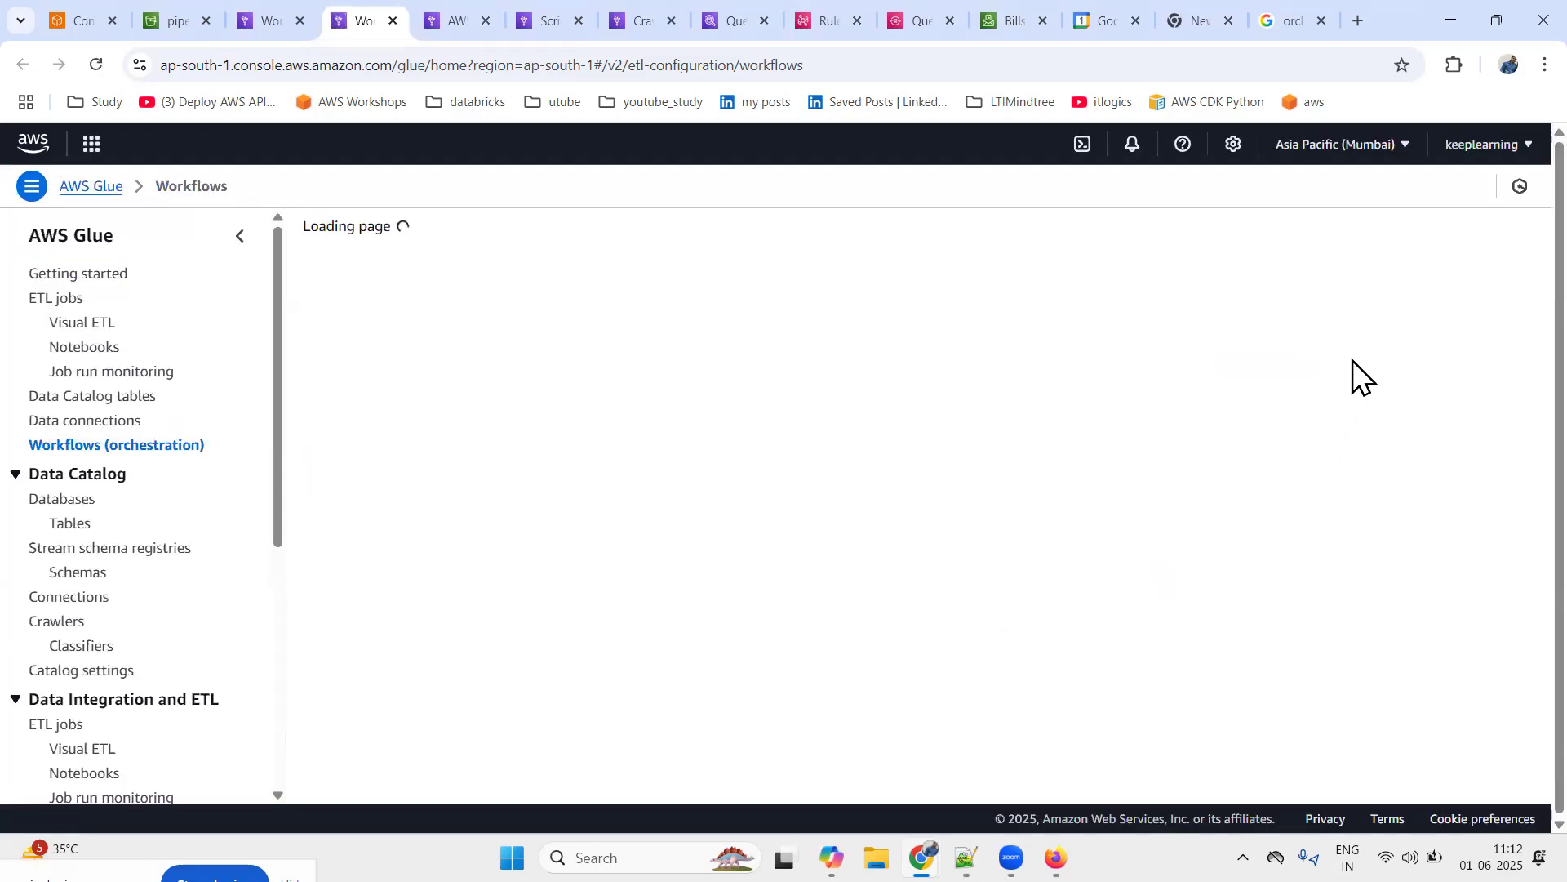
click(1461, 275)
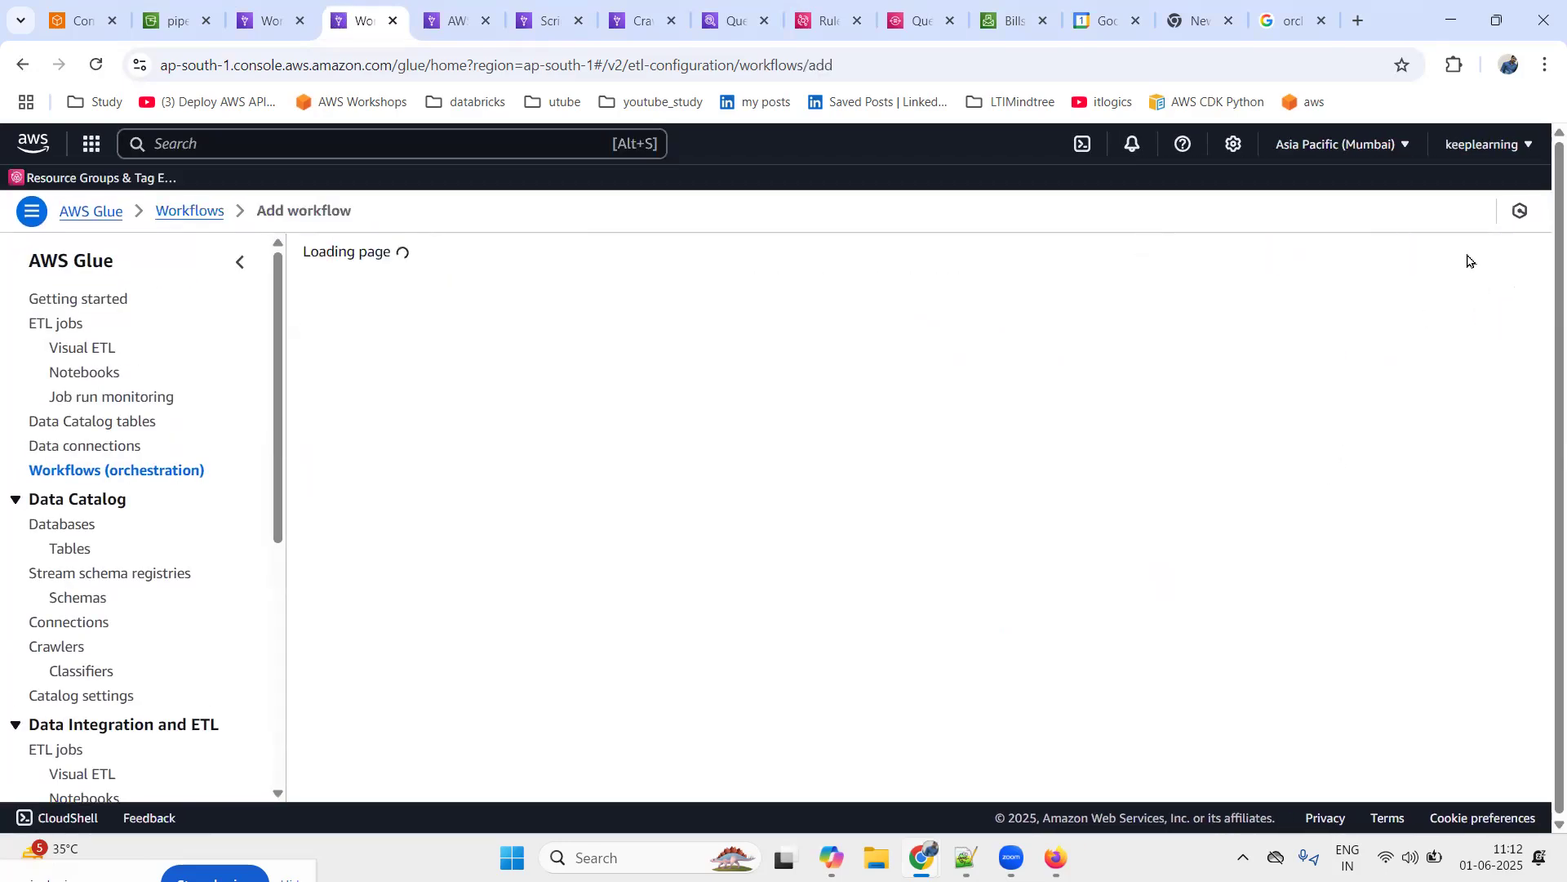
click(686, 389)
text(wf3)
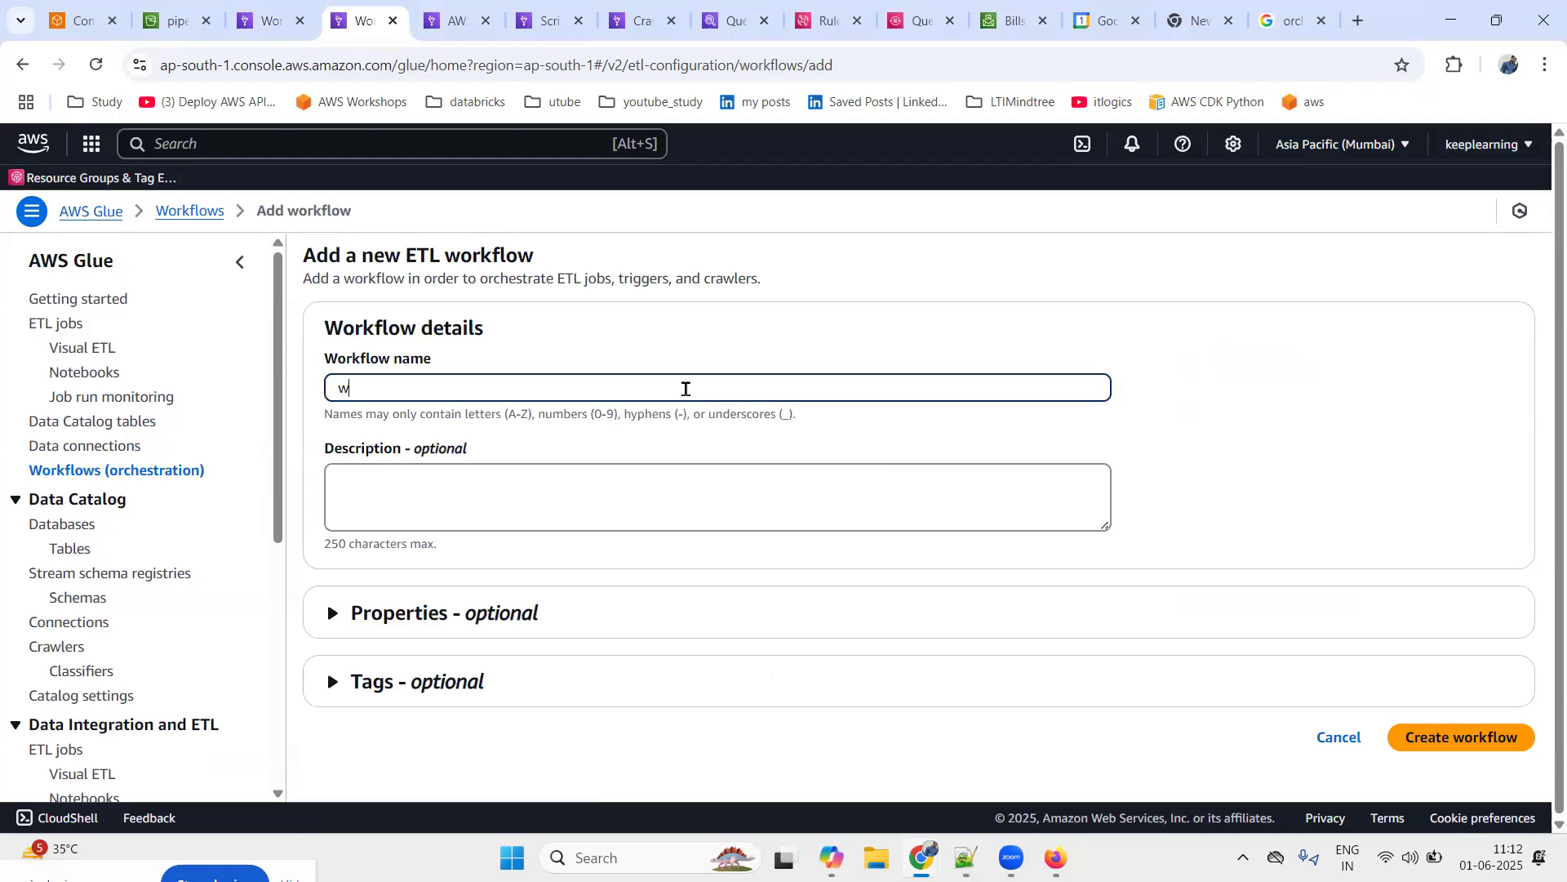
click(1445, 737)
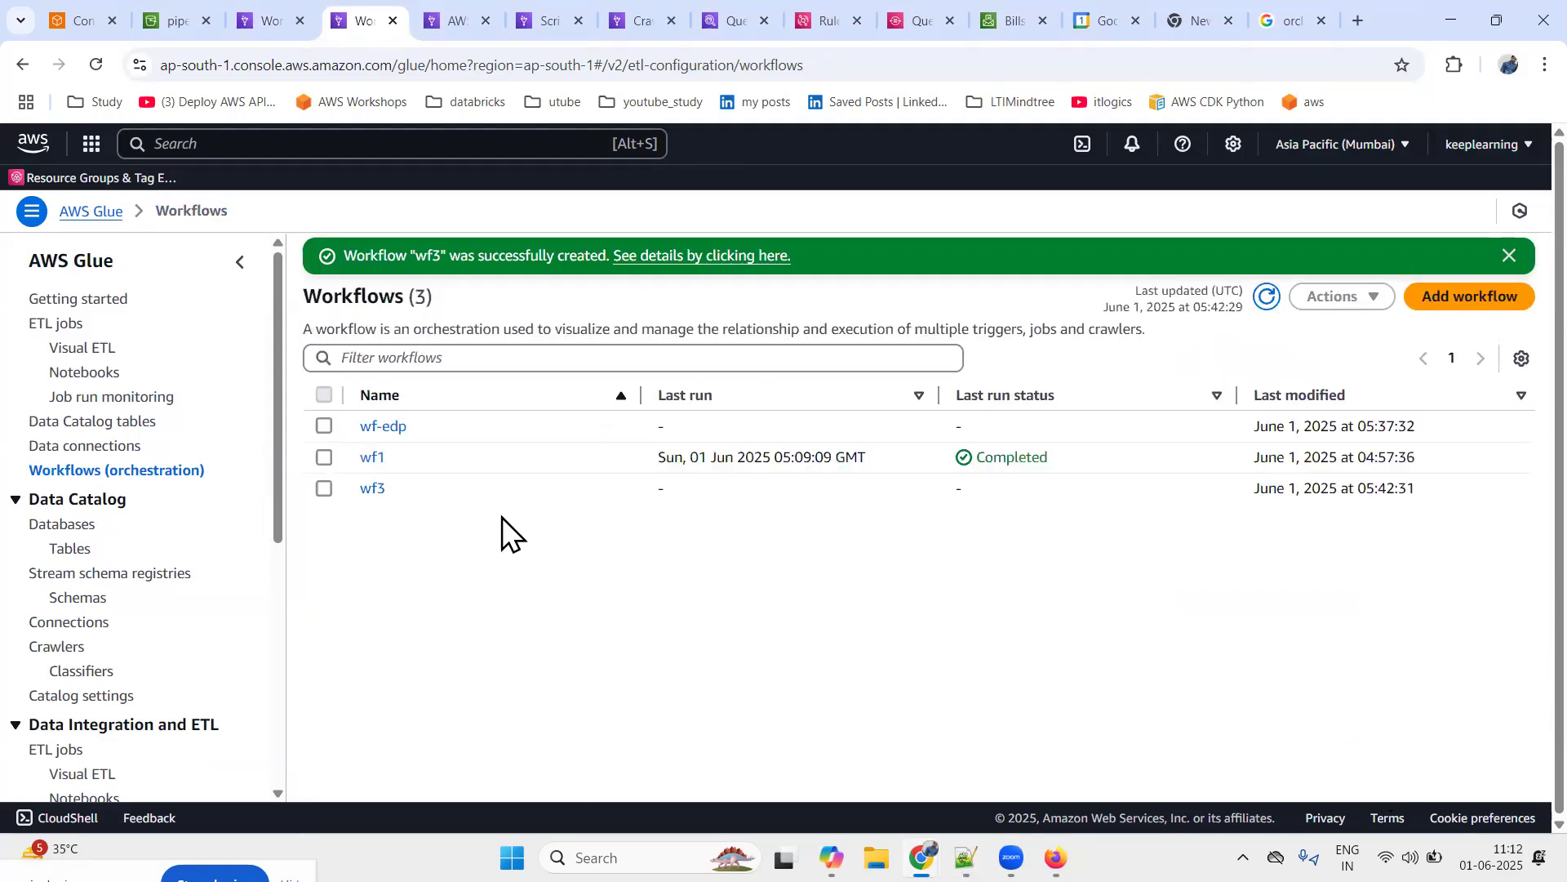
click(378, 486)
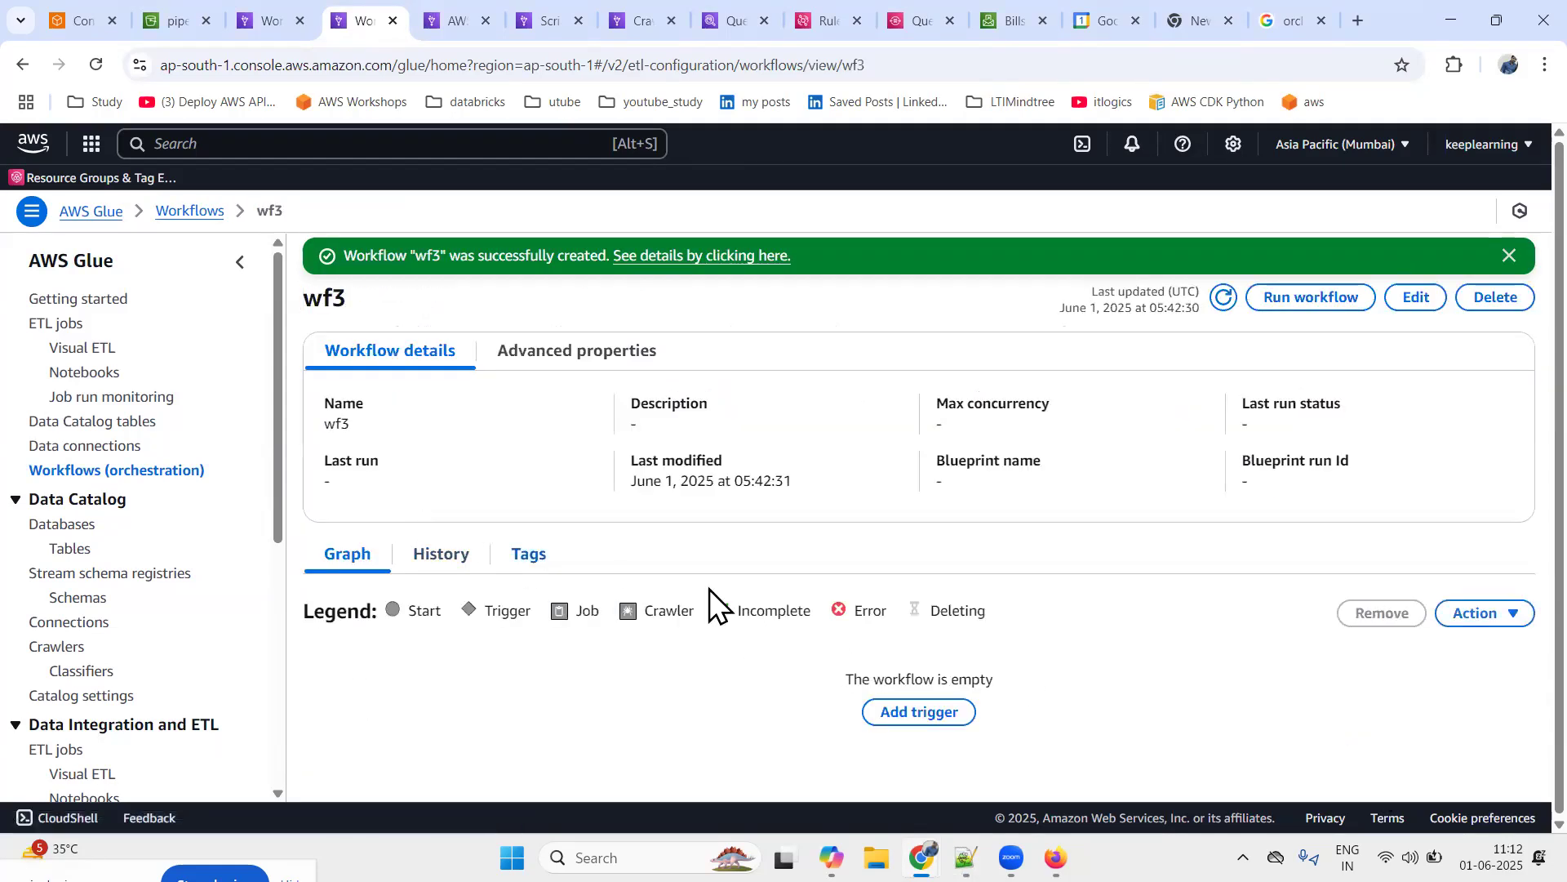
Examine the type and logic options for adding a new trigger to wf3, and close the dialog without adding one
click(950, 724)
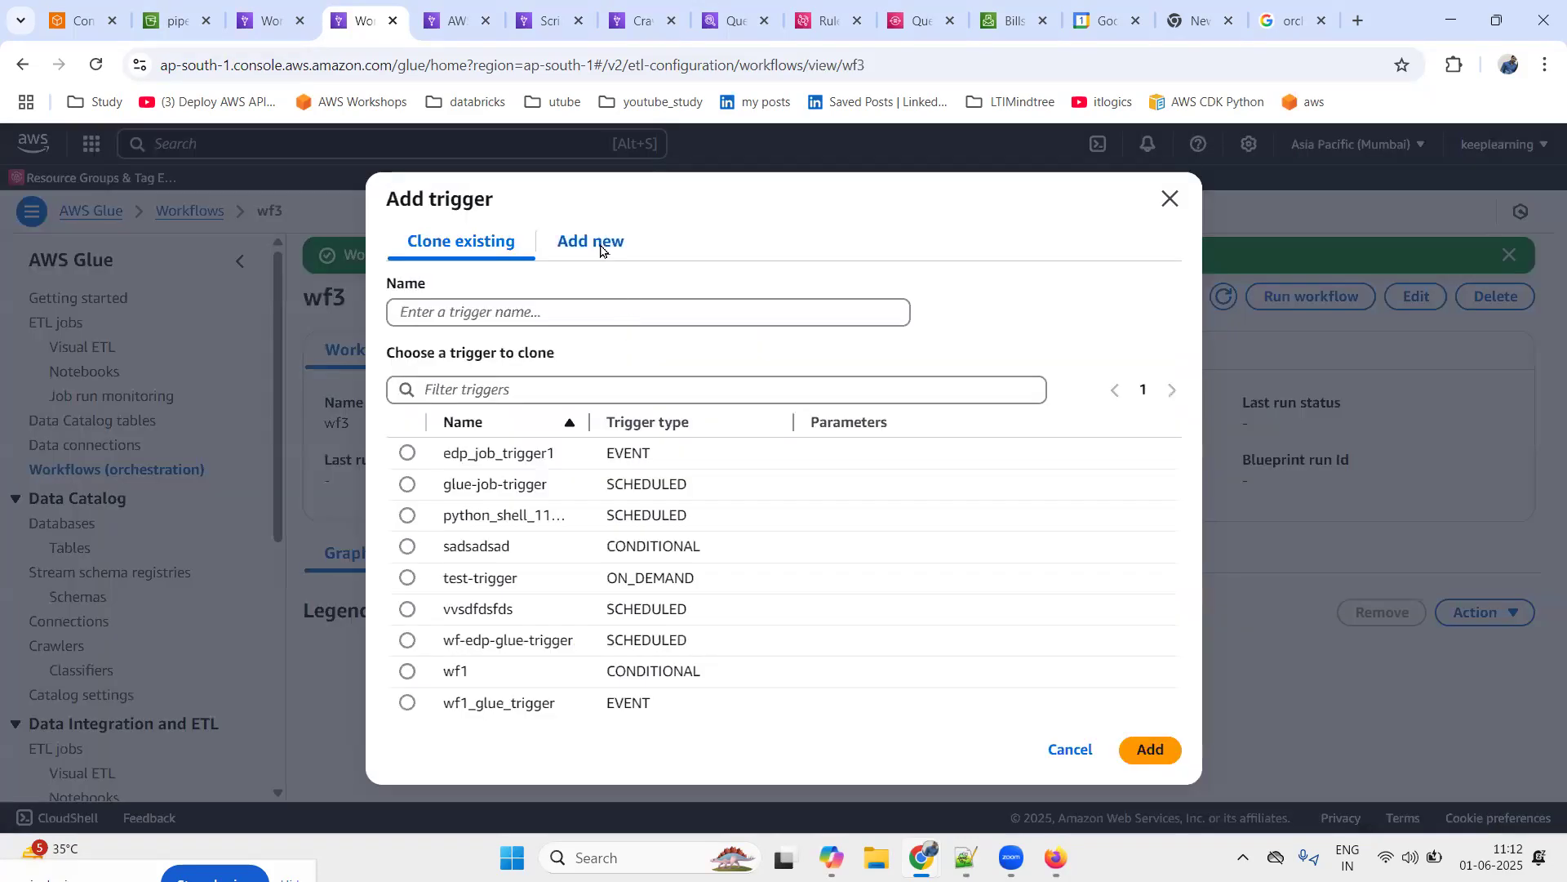
click(600, 249)
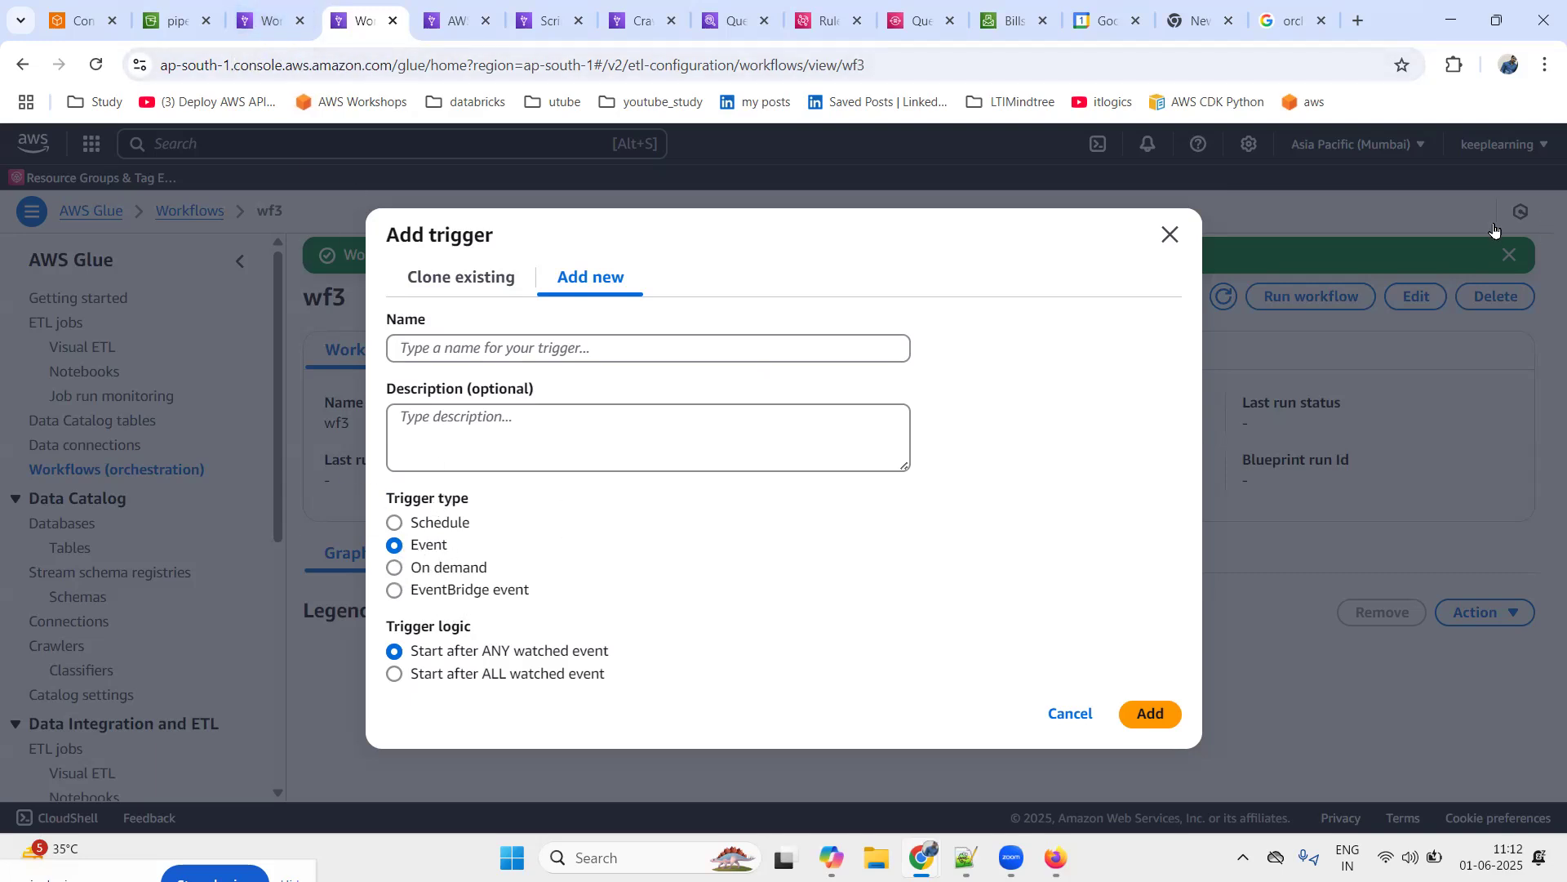
click(1169, 238)
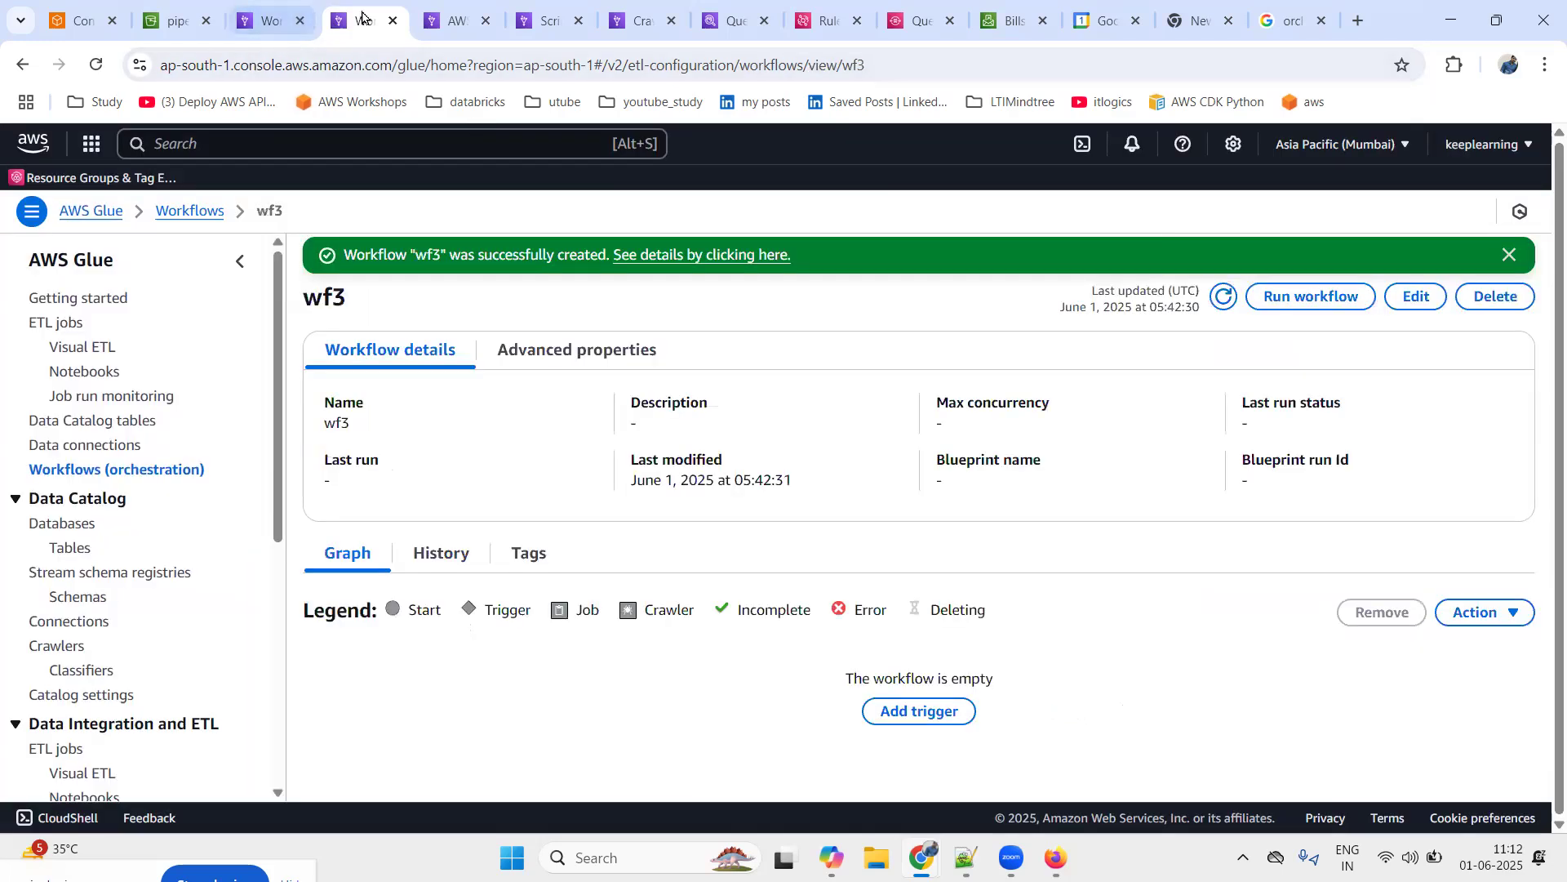
Close the wf3 tab and add an Event trigger named wf_edp_crawler_trigger after edp-glue, set to start after ALL watched events
click(393, 21)
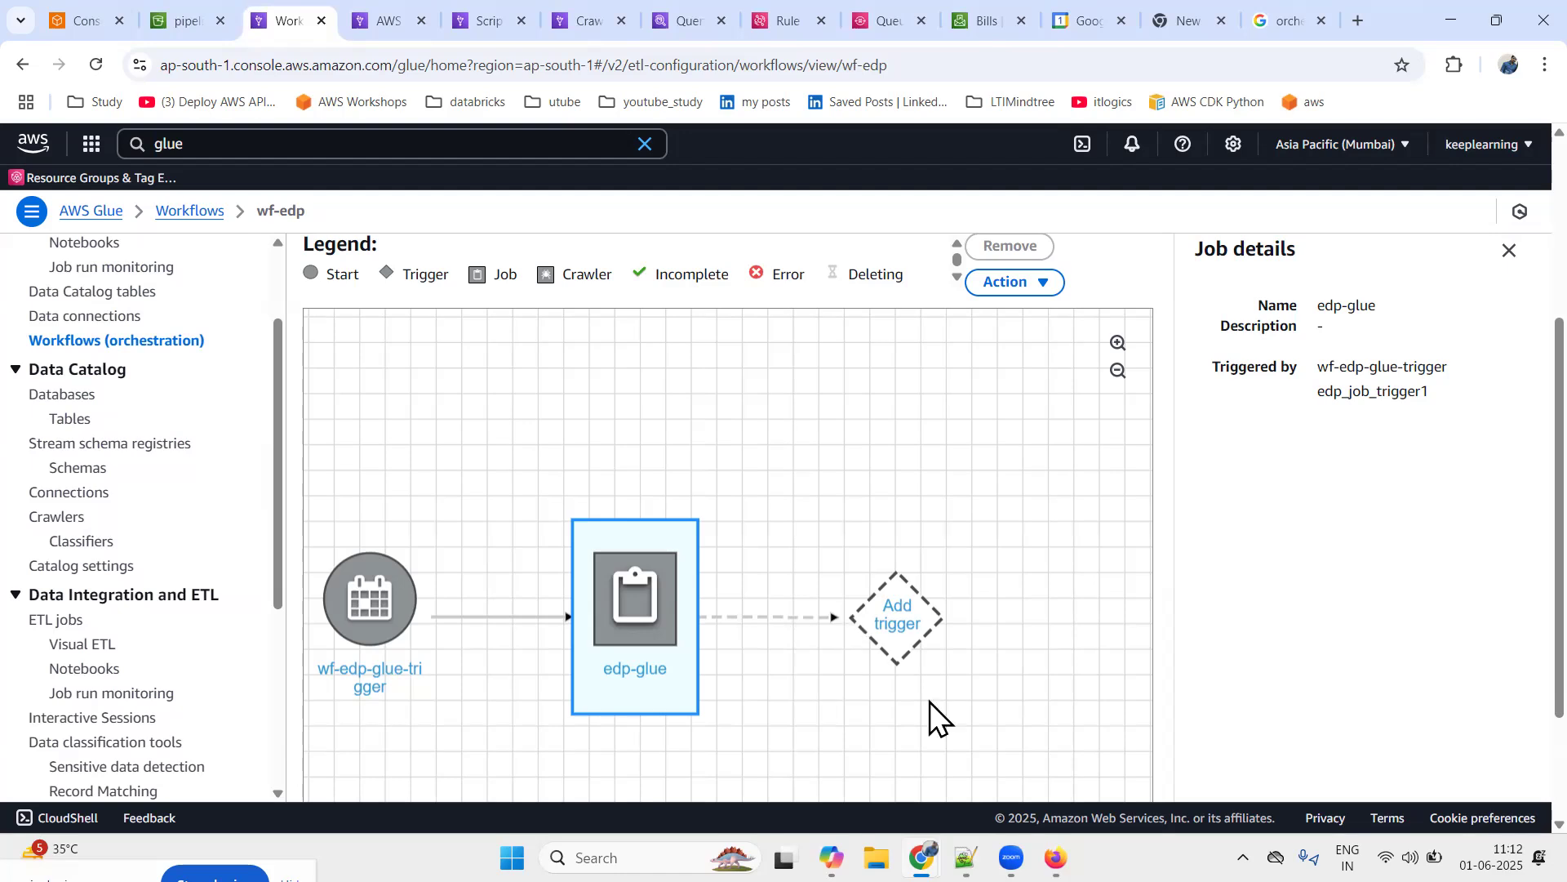
click(900, 624)
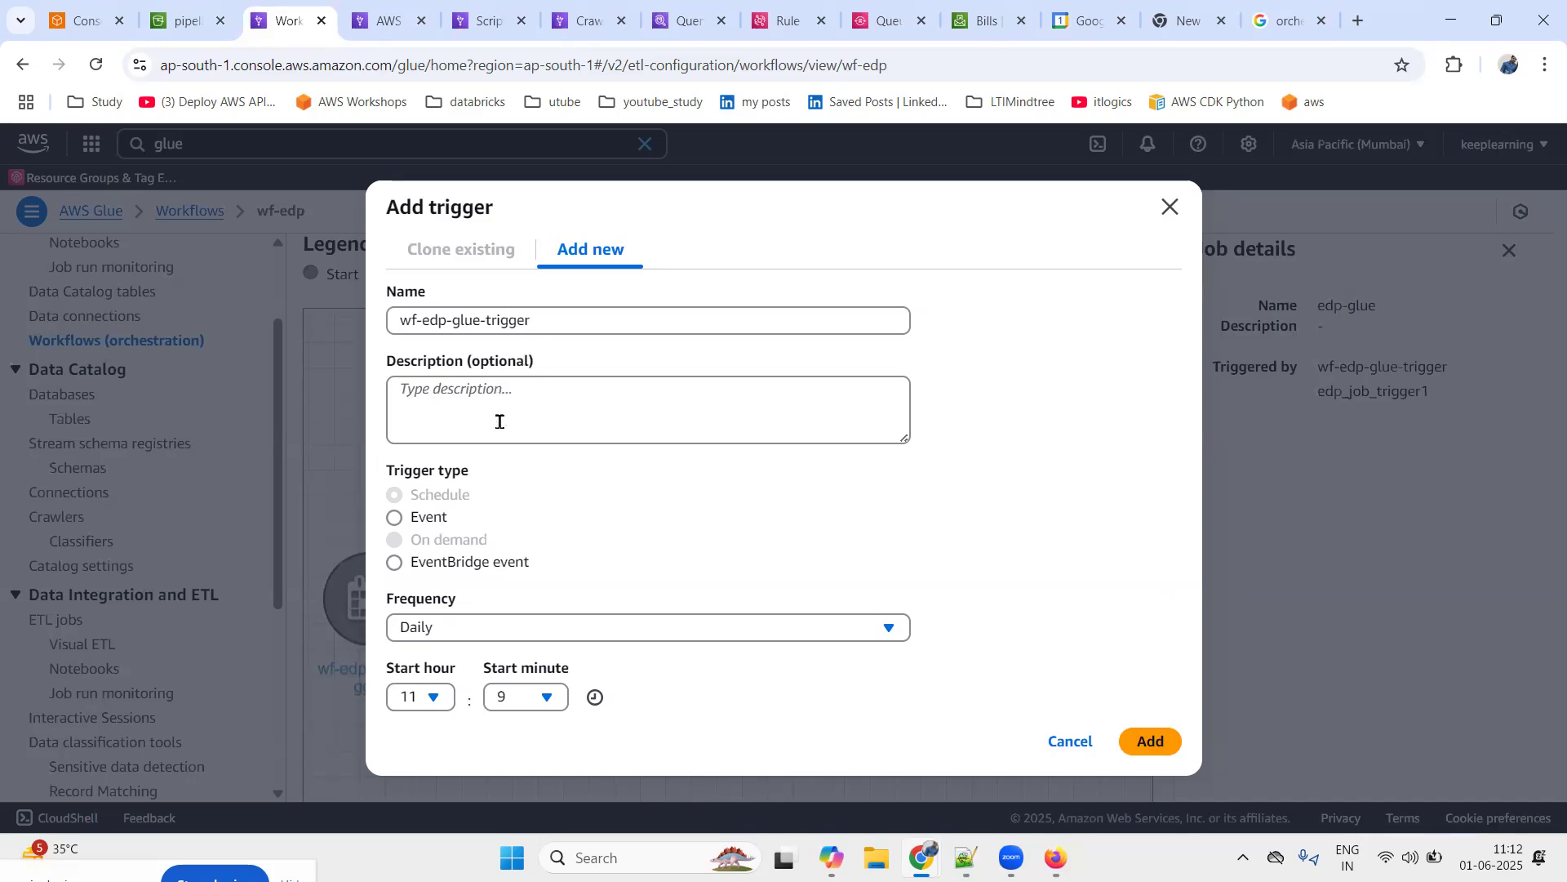
click(1170, 206)
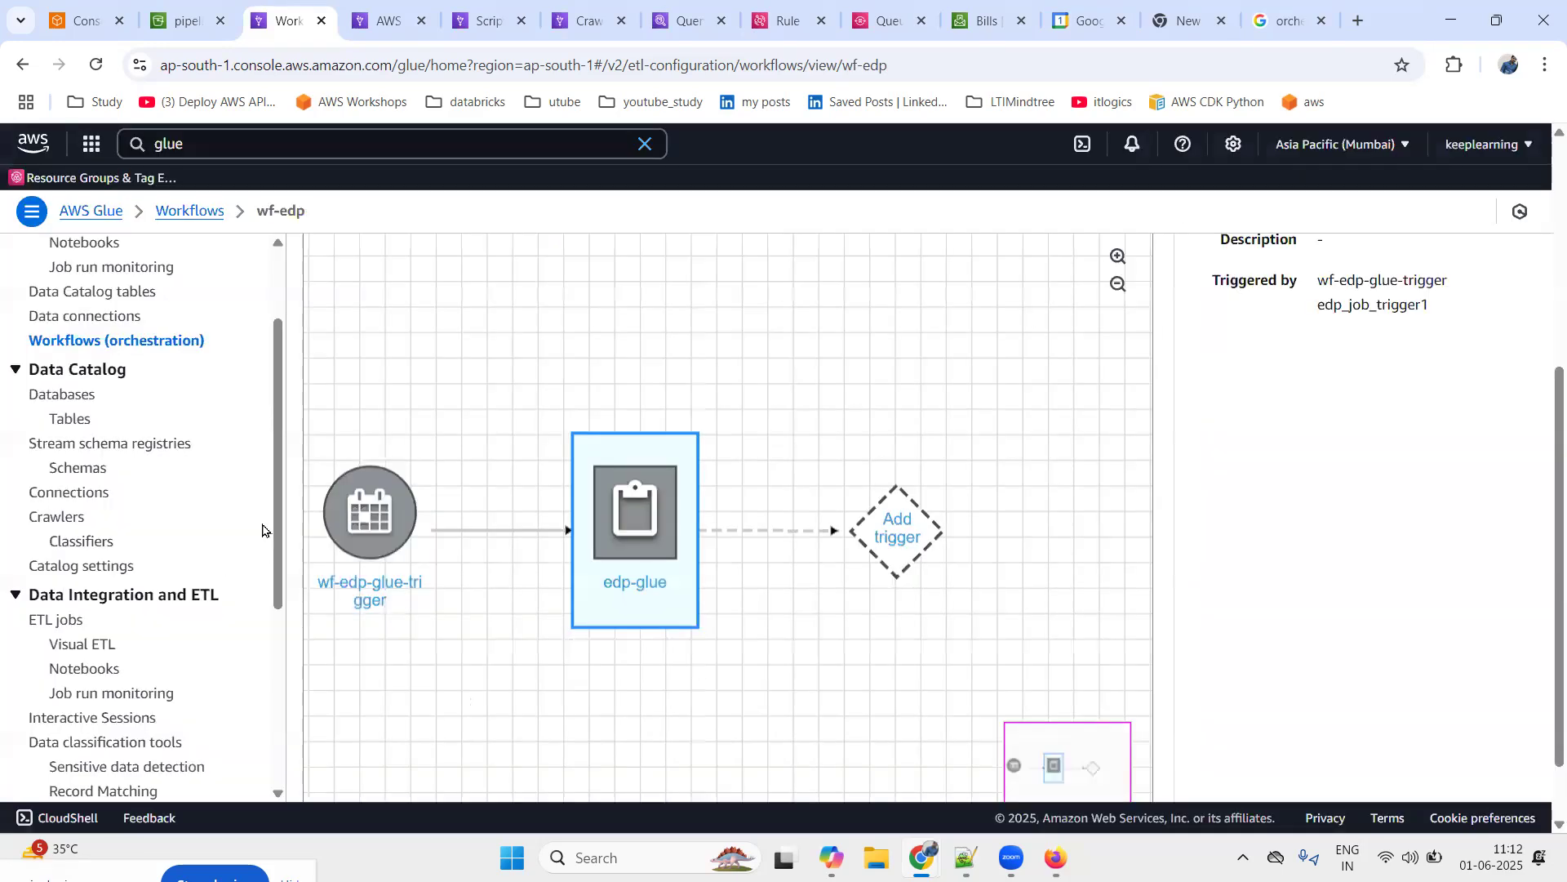
click(854, 525)
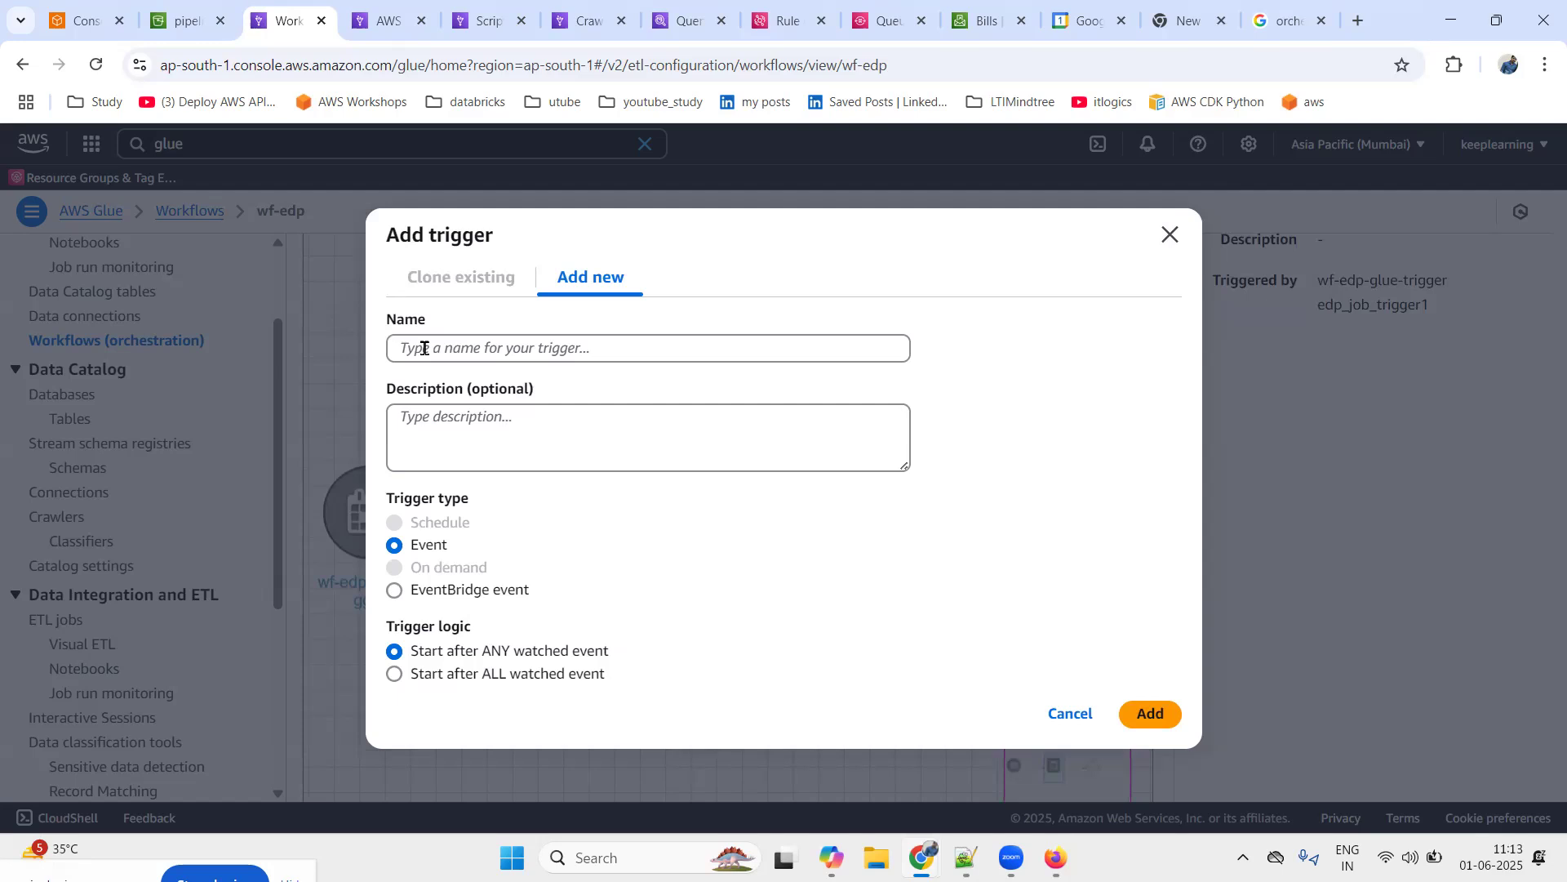
click(472, 352)
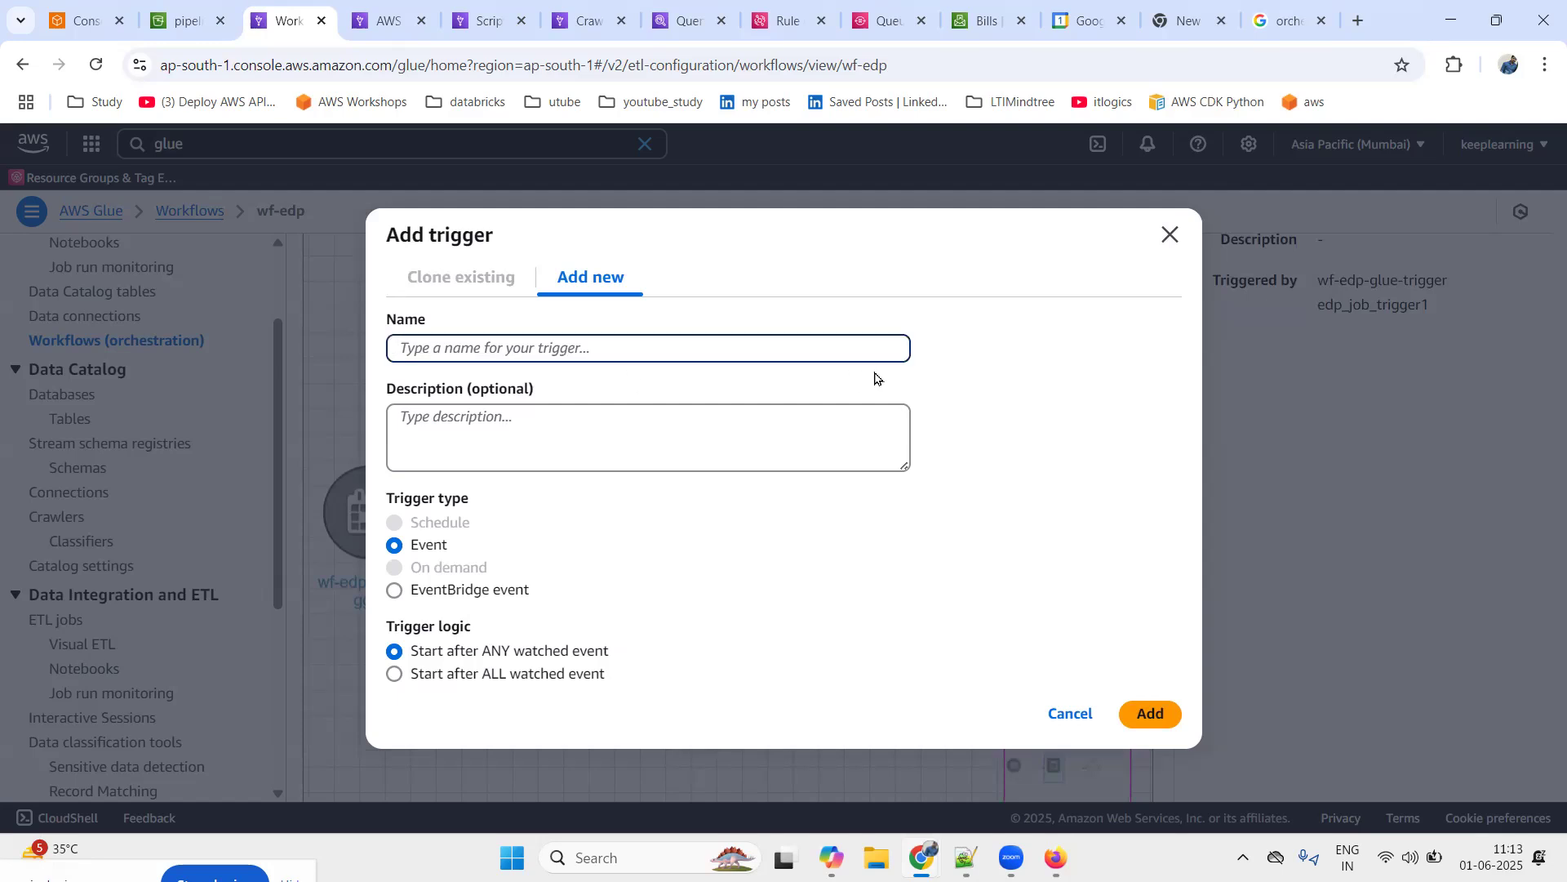
text(wf_edp_crawl)
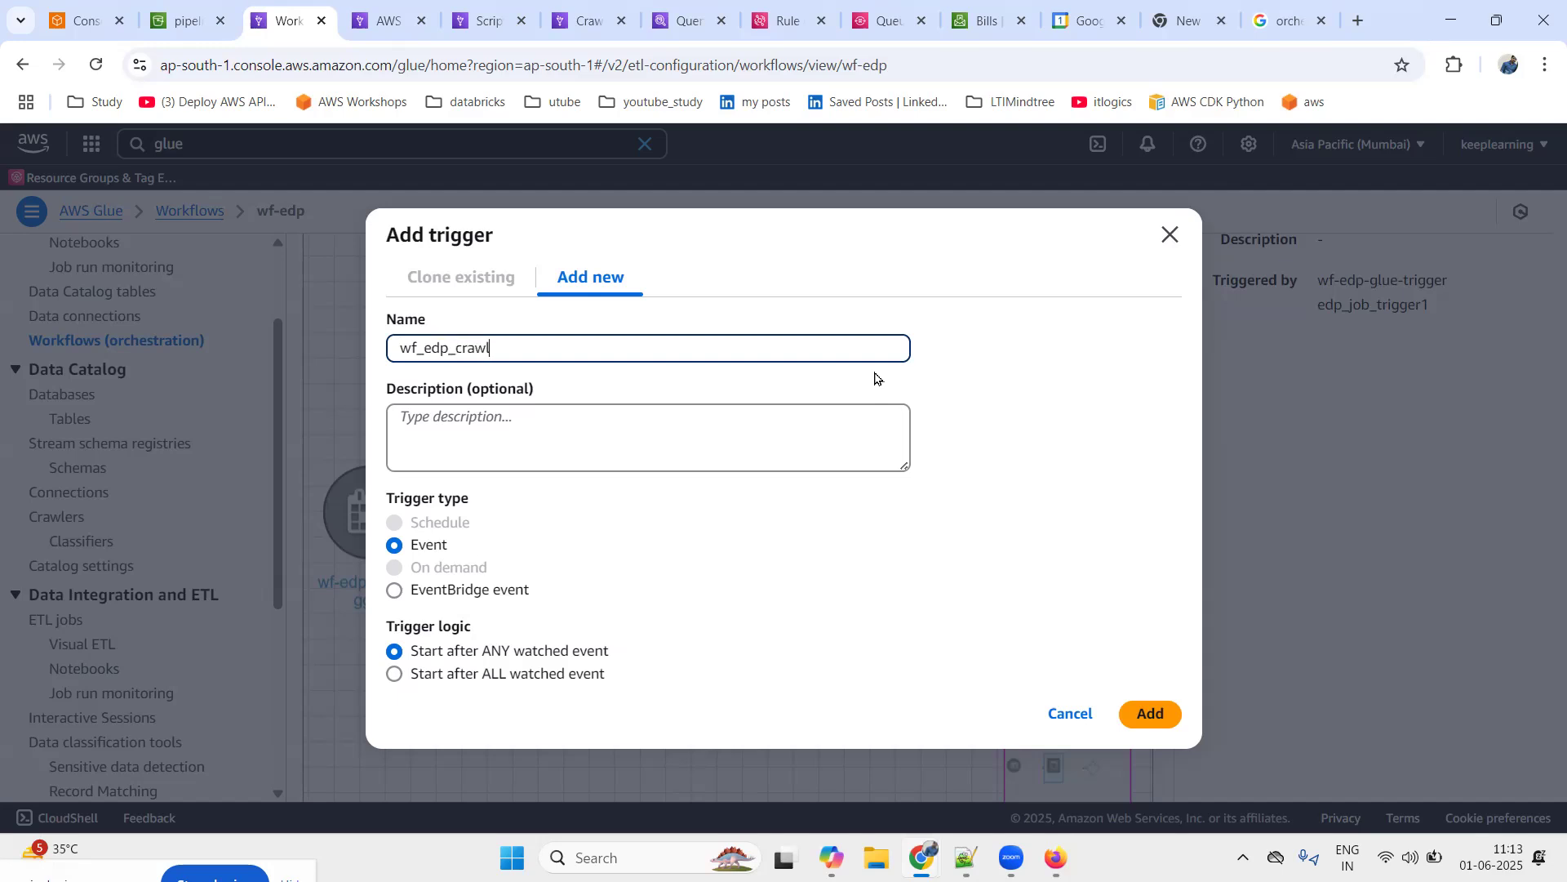
text(er_trigger)
click(392, 674)
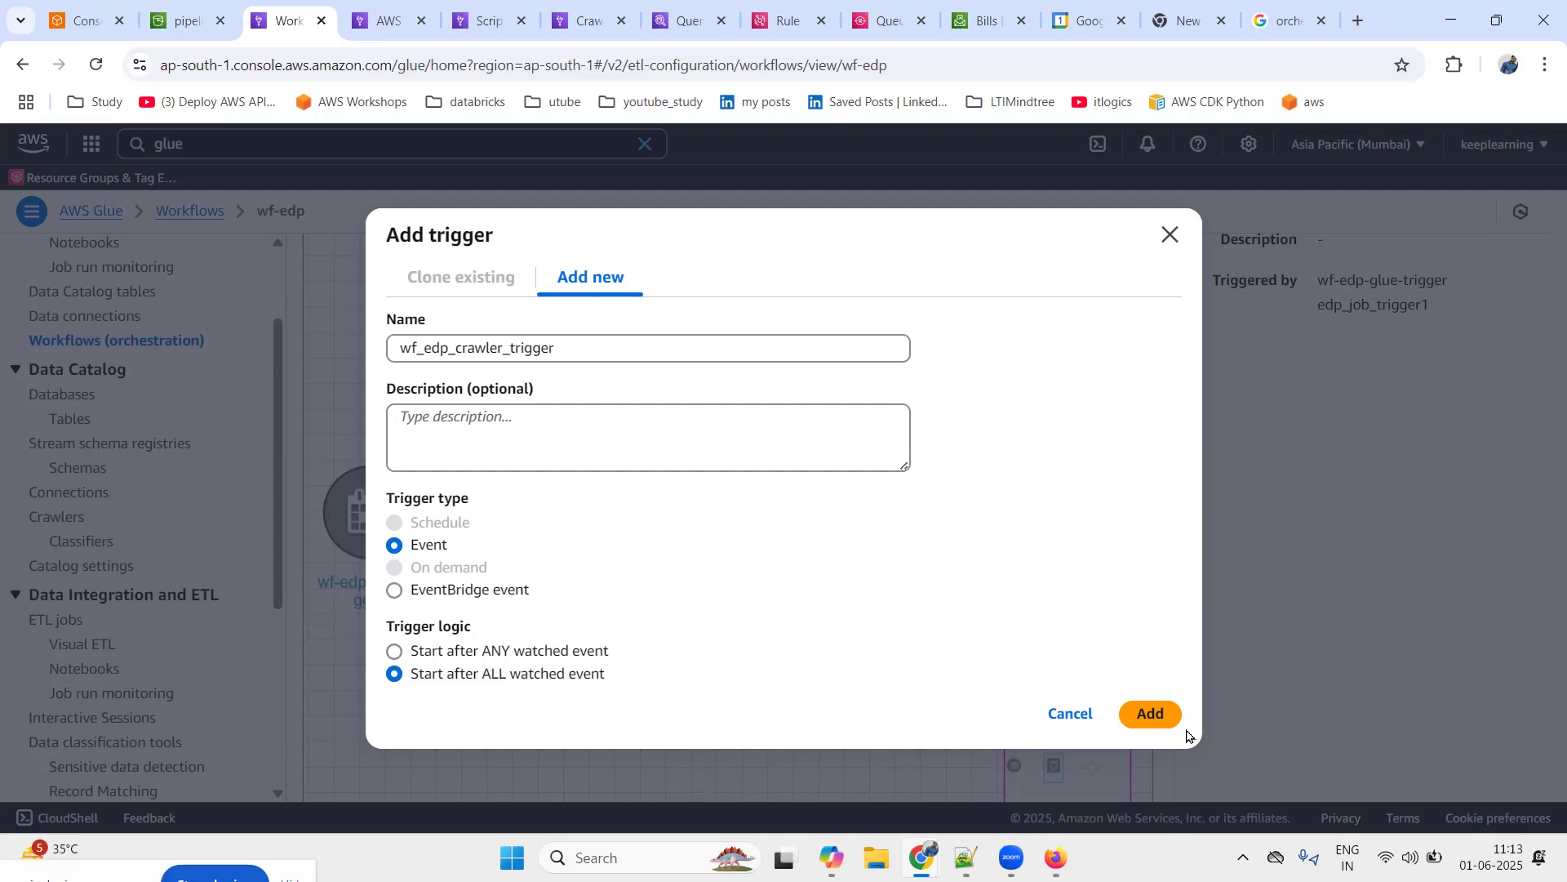
click(1153, 717)
Add the edp_crawler crawler as the node started by wf_edp_crawler_trigger and clear the selection in the graph
scroll(1374, 571, up, 2)
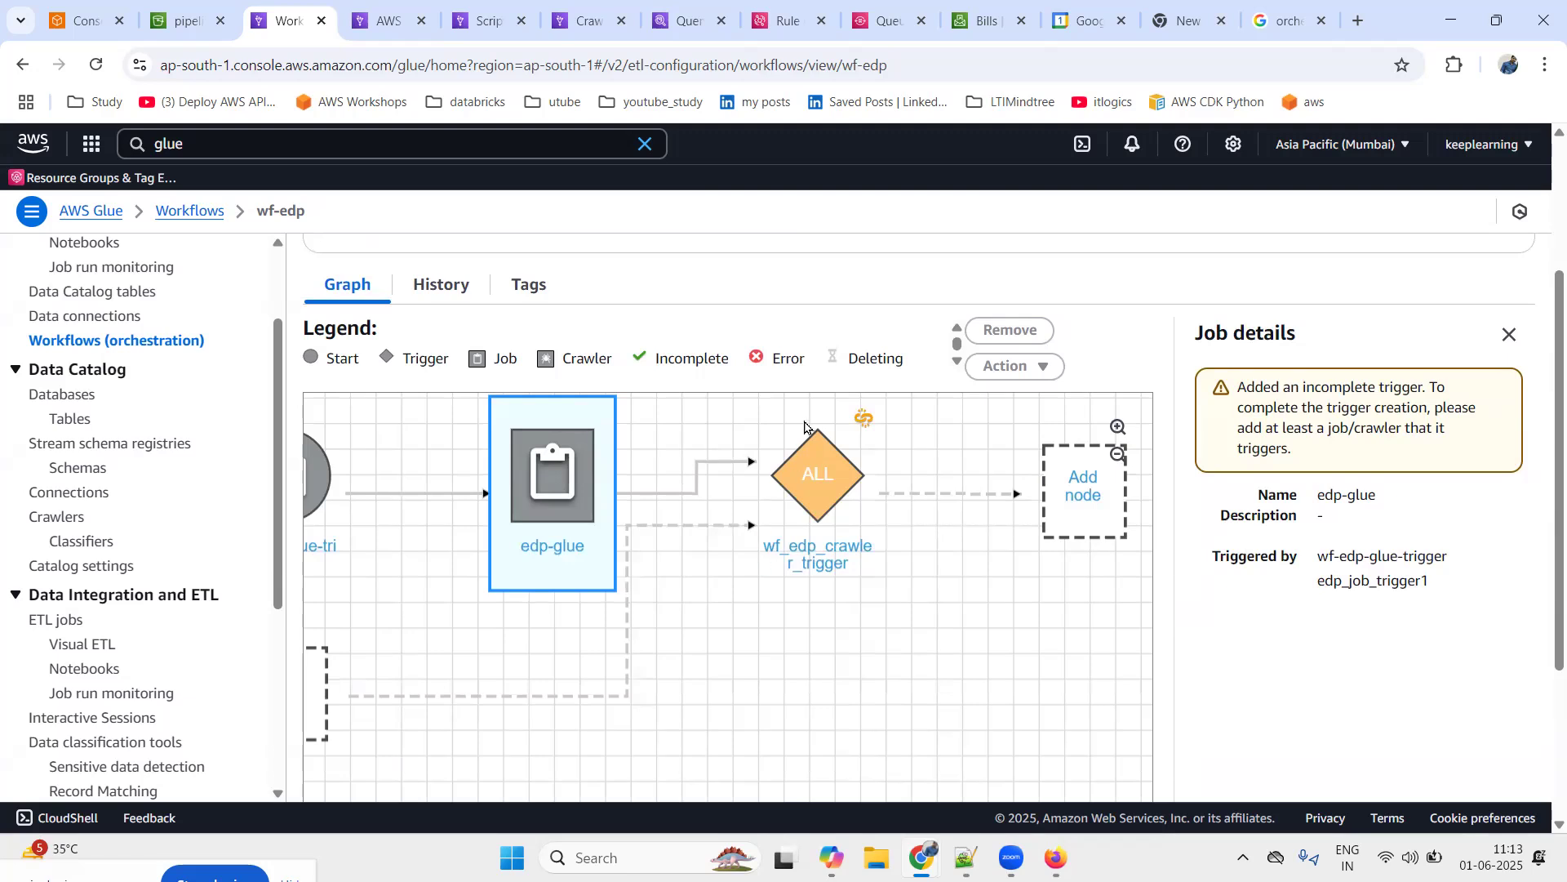
click(1086, 492)
click(506, 277)
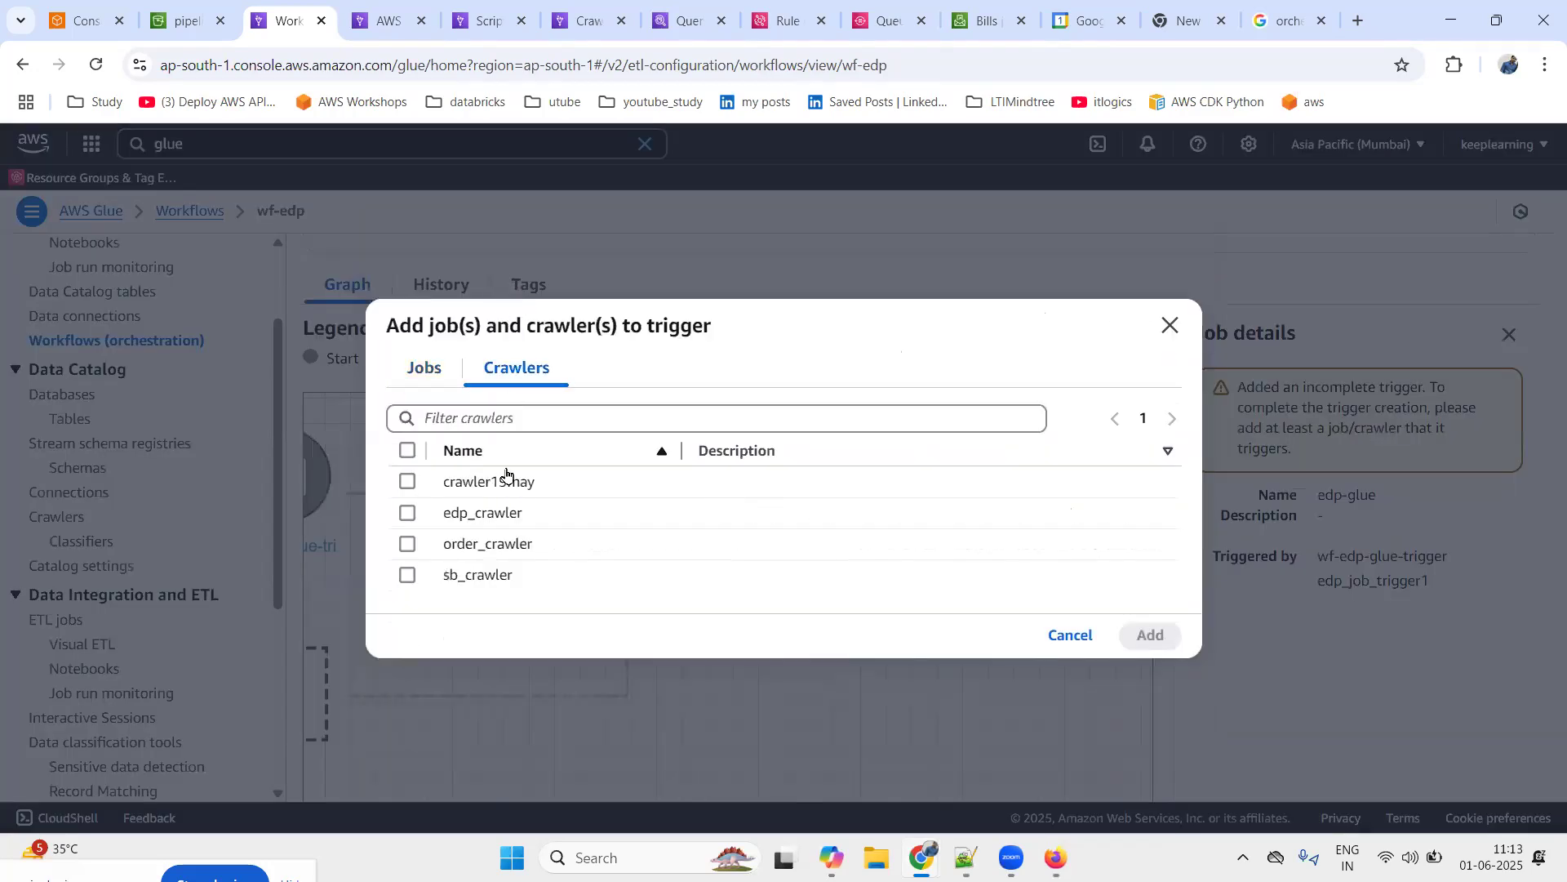
click(409, 515)
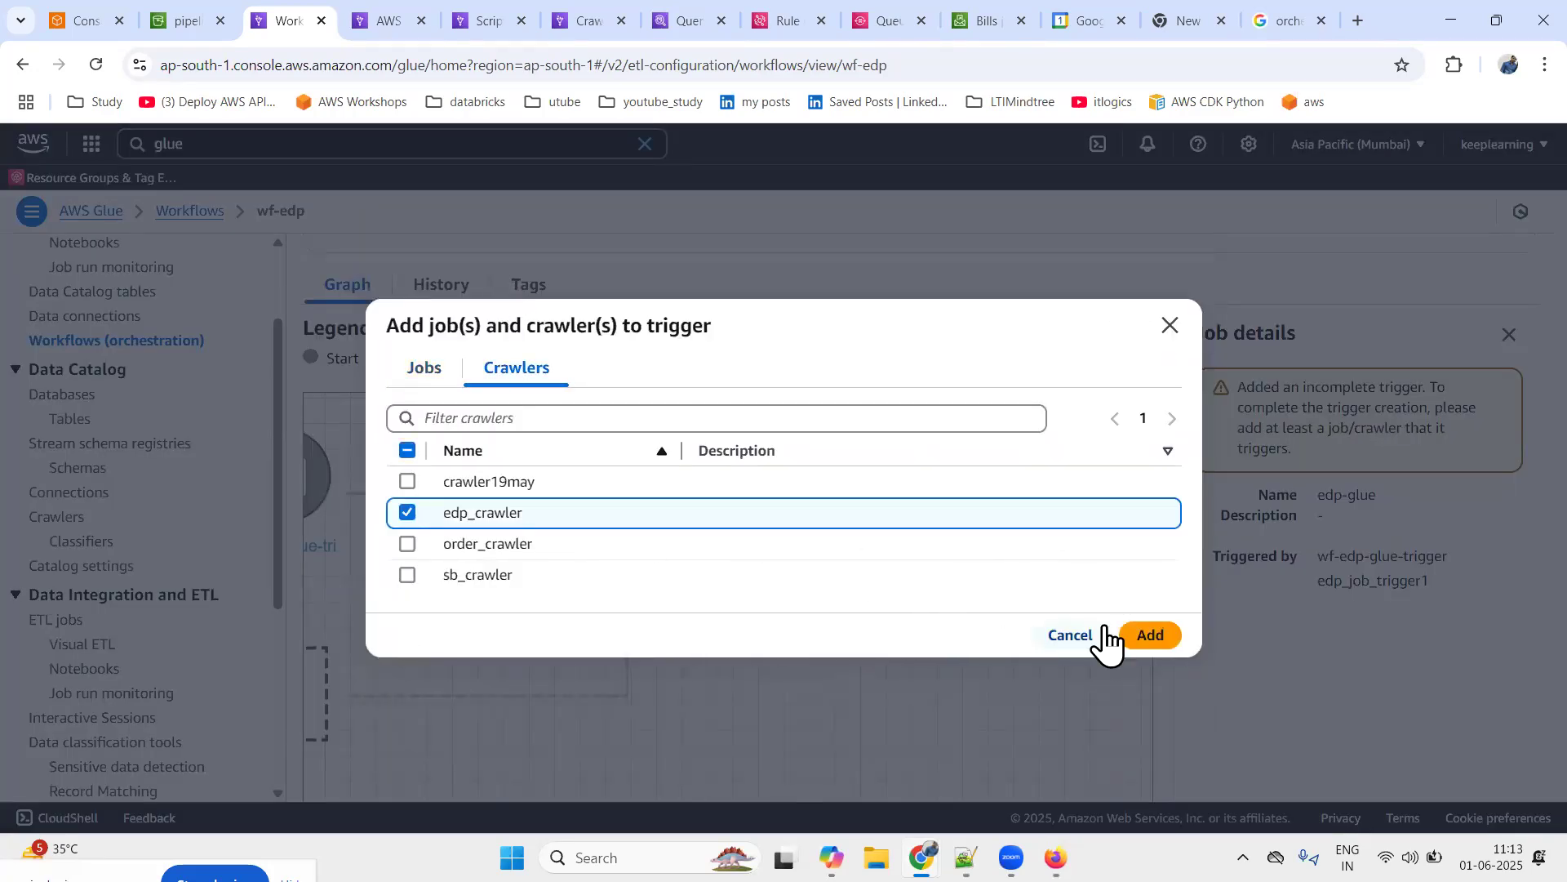
click(1137, 642)
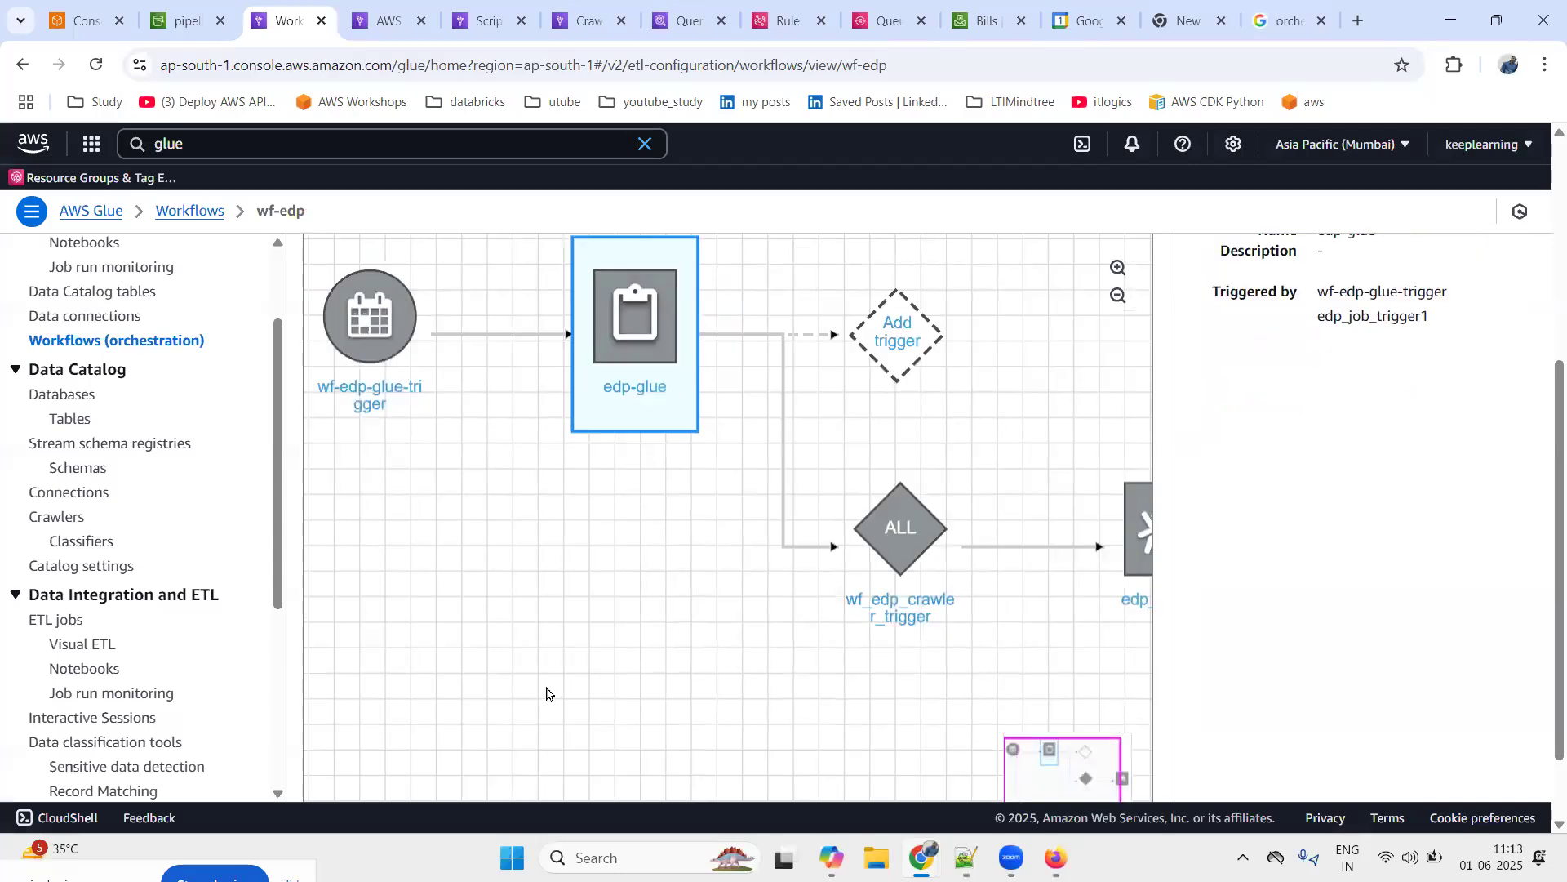
click(553, 670)
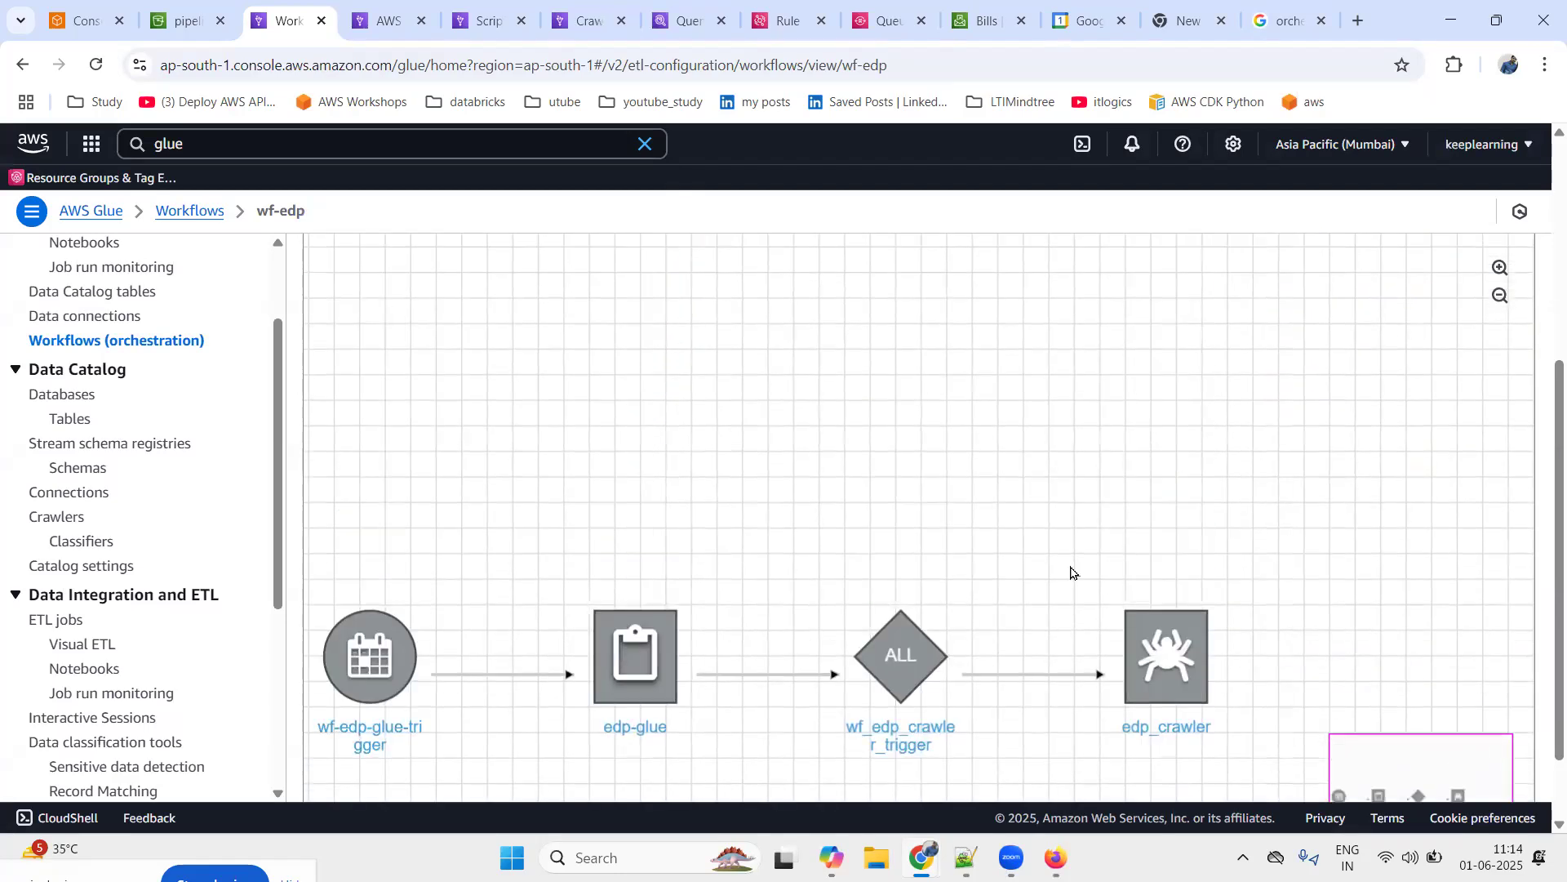
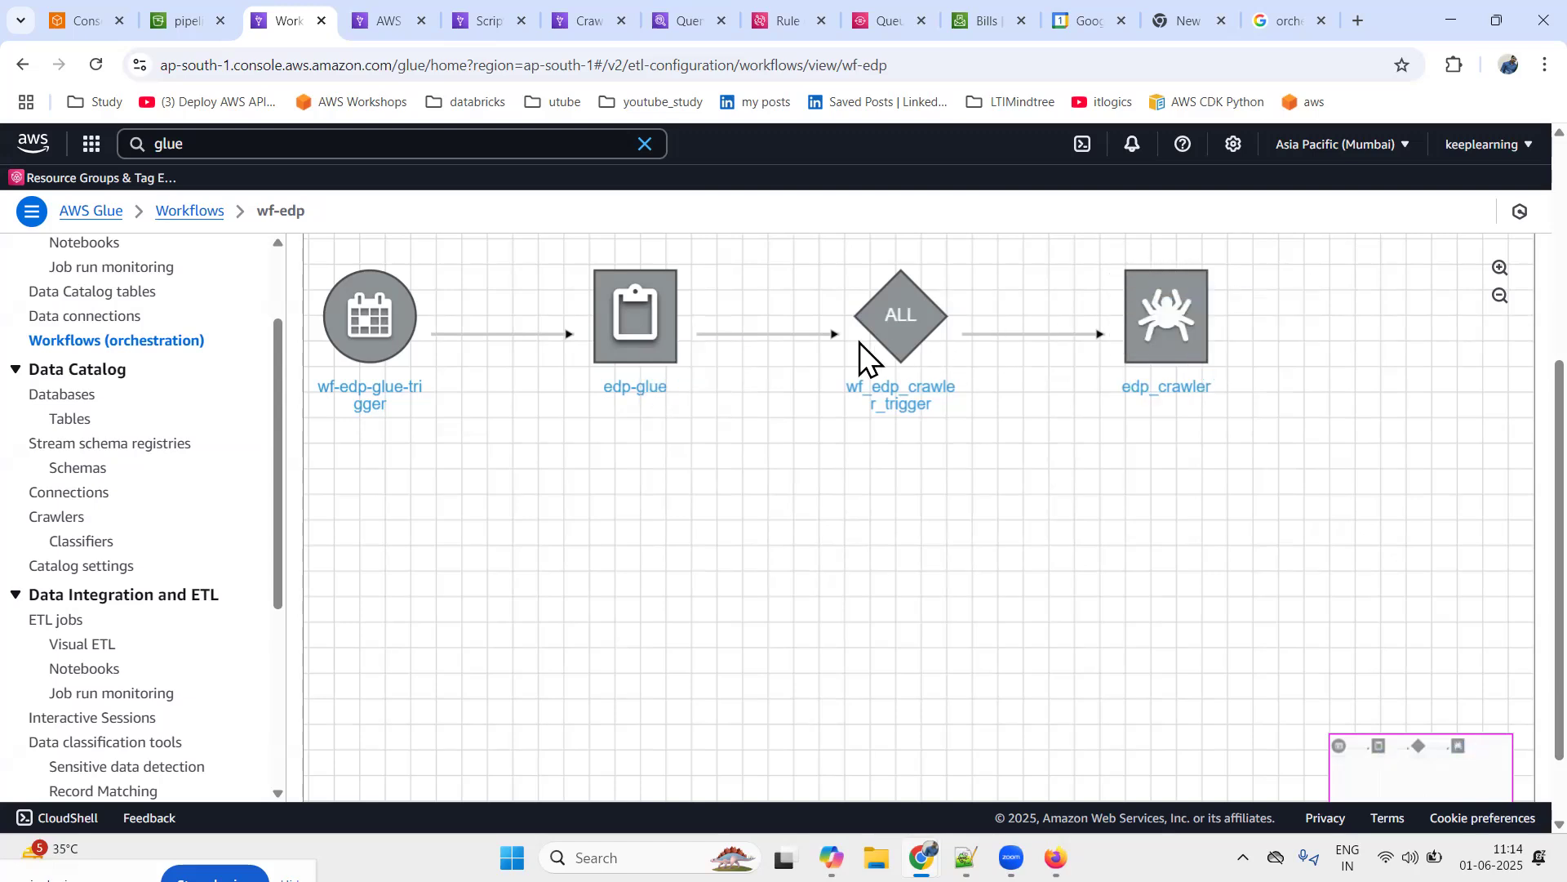
Examine the type, logic and watched event of wf_edp_crawler_trigger in its details, and close them
click(893, 301)
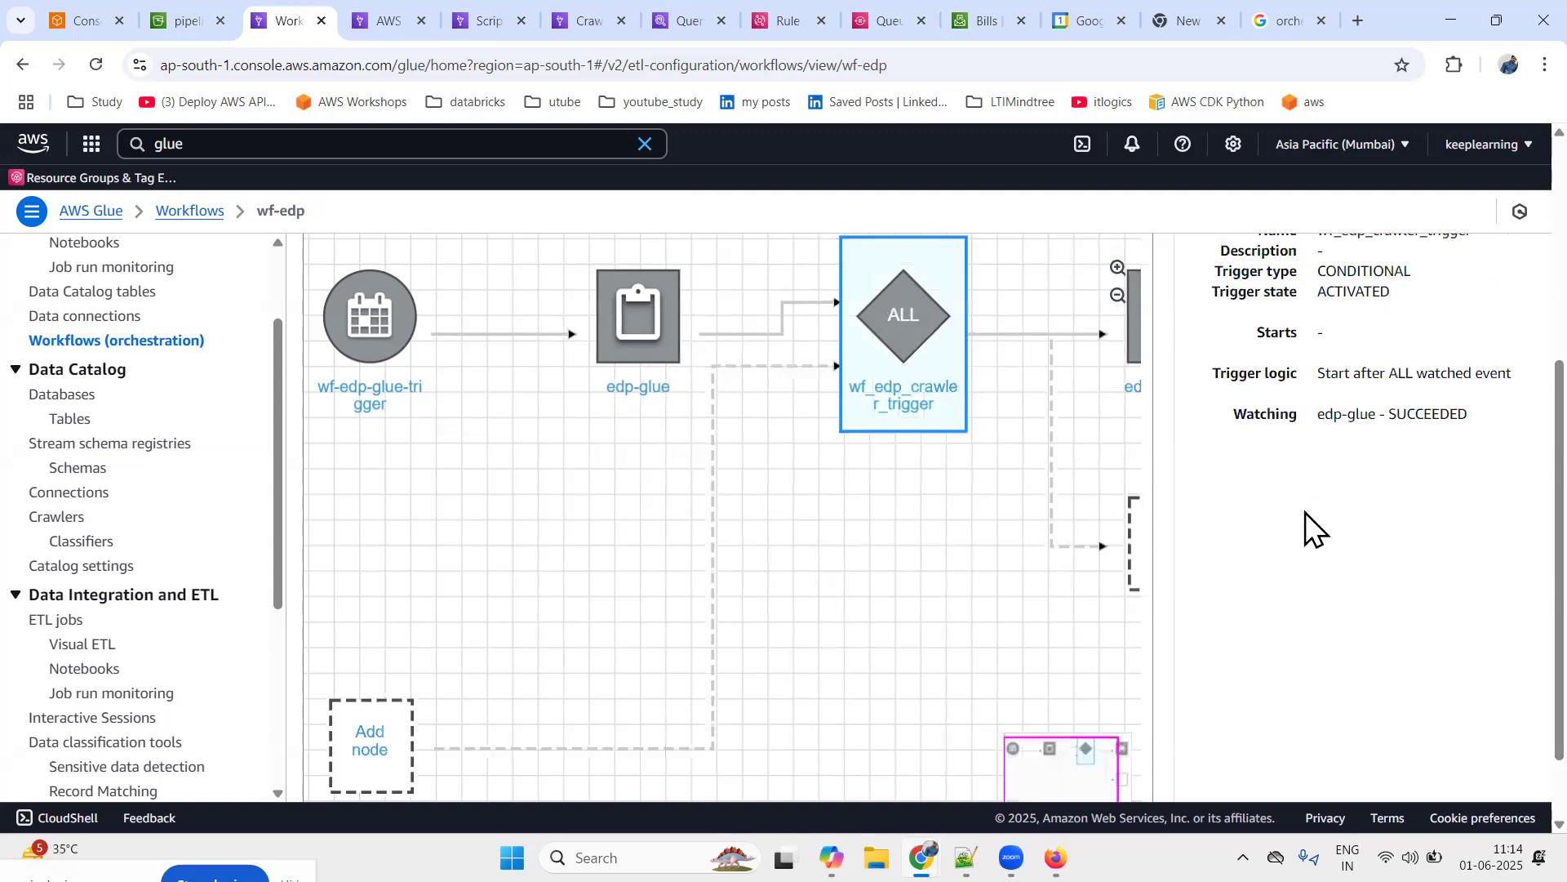
scroll(1310, 547, up, 4)
scroll(1357, 608, down, 4)
scroll(1430, 511, up, 2)
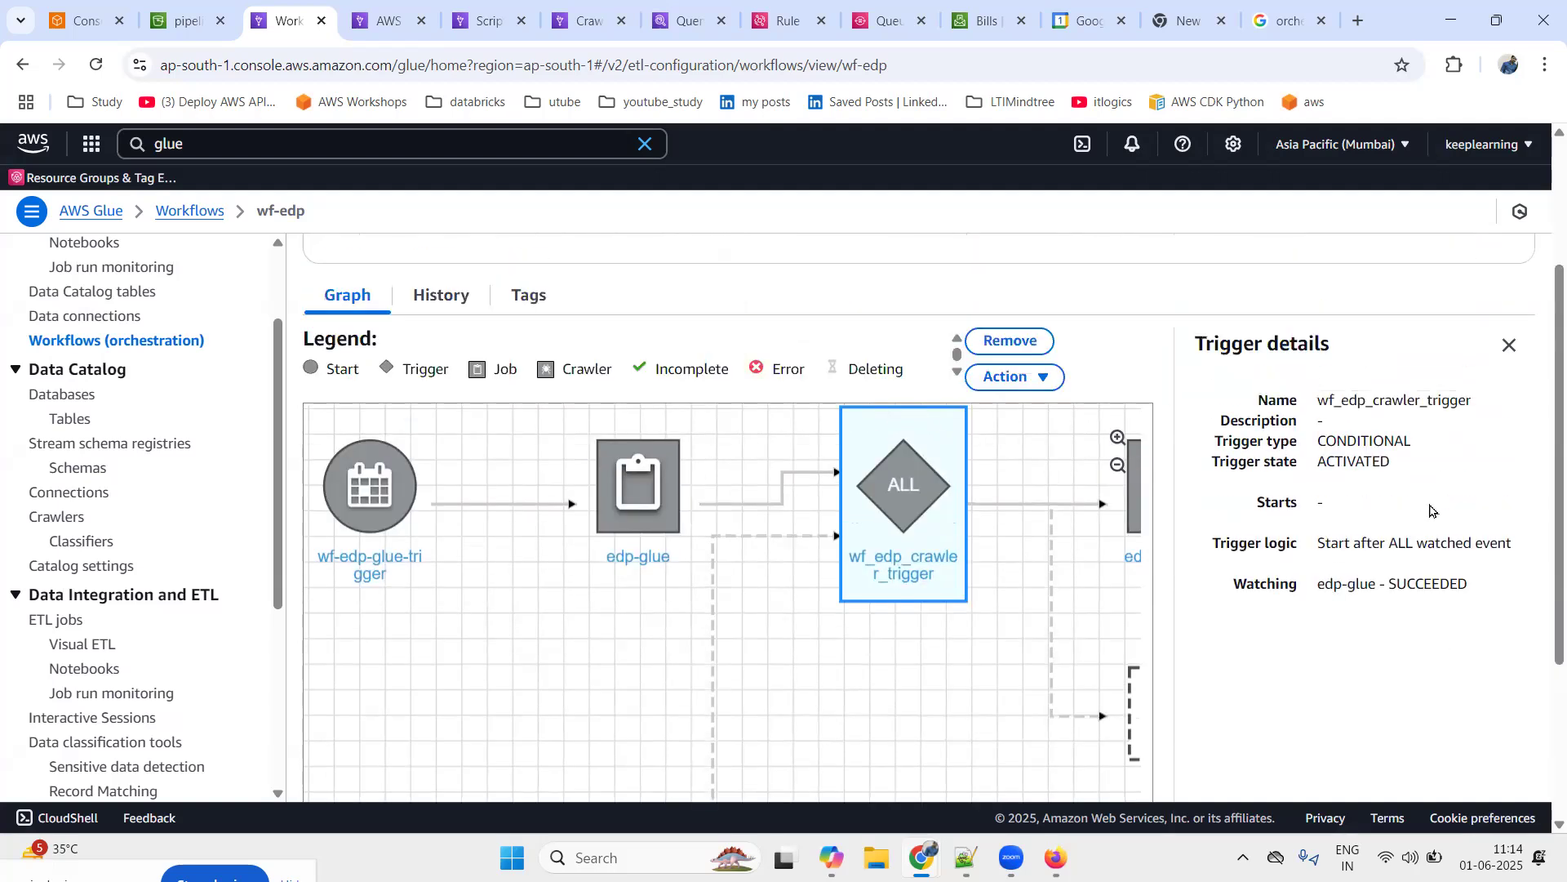
click(1509, 347)
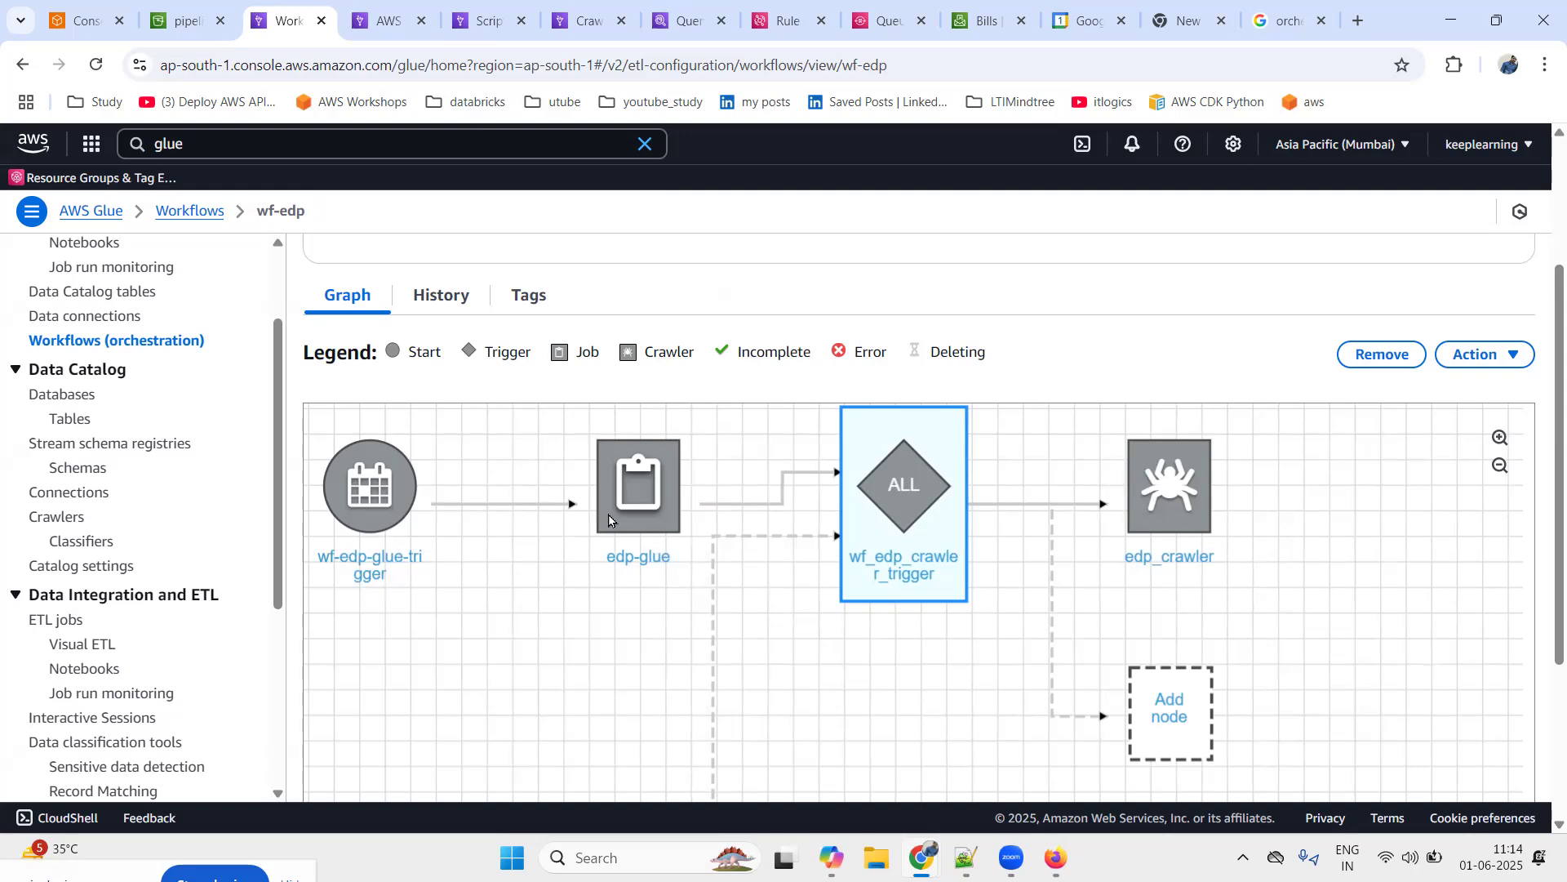
Switch to the Triggers list and refresh it to look for the two triggers of the wf-edp workflow
click(351, 5)
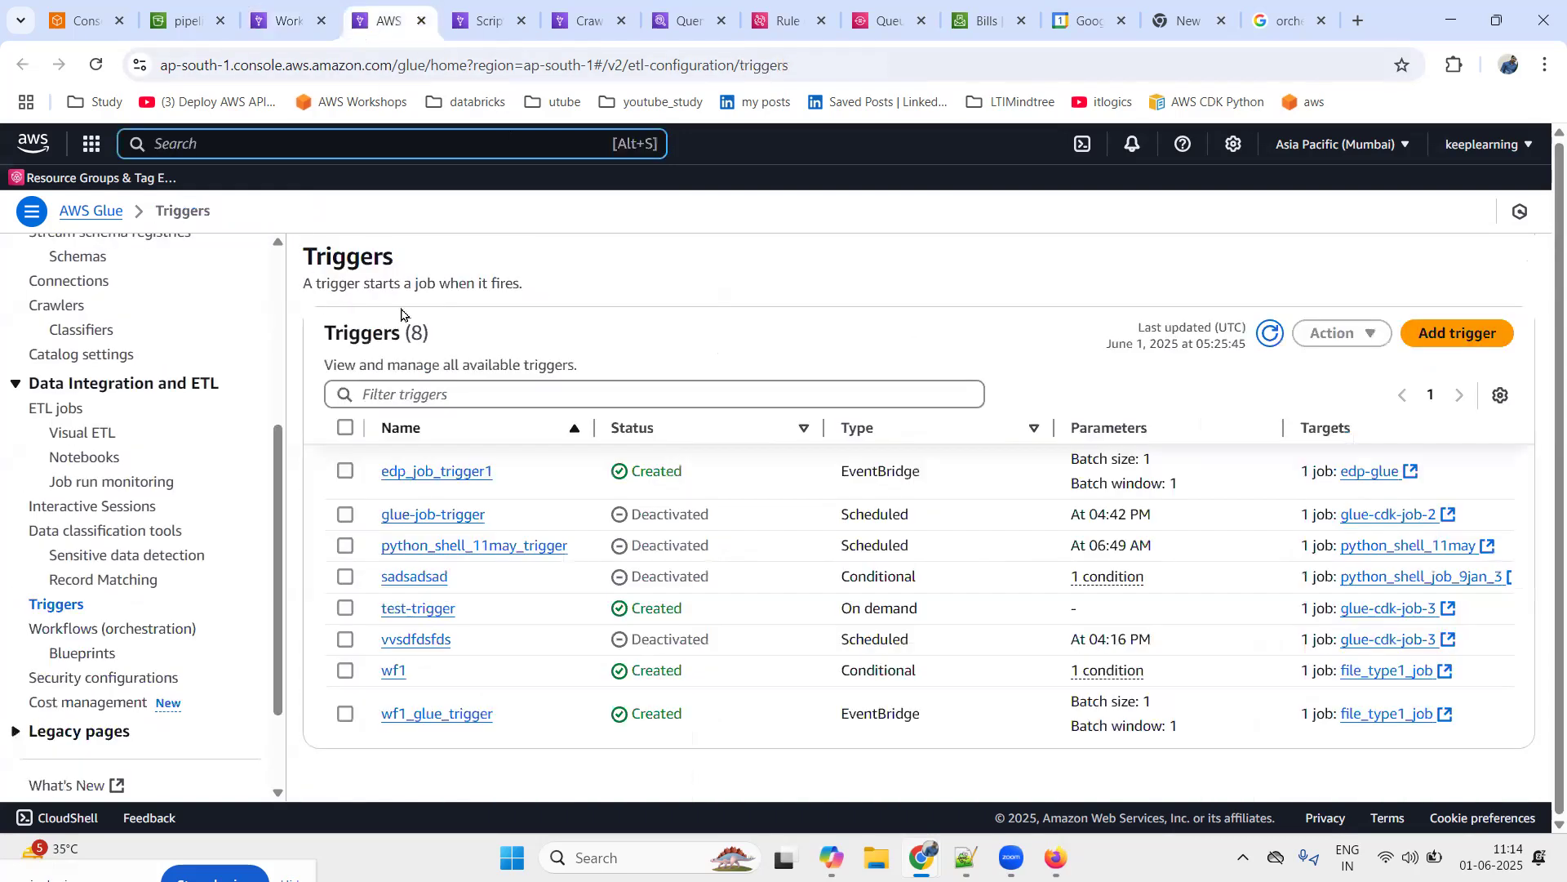
drag(320, 322, 444, 327)
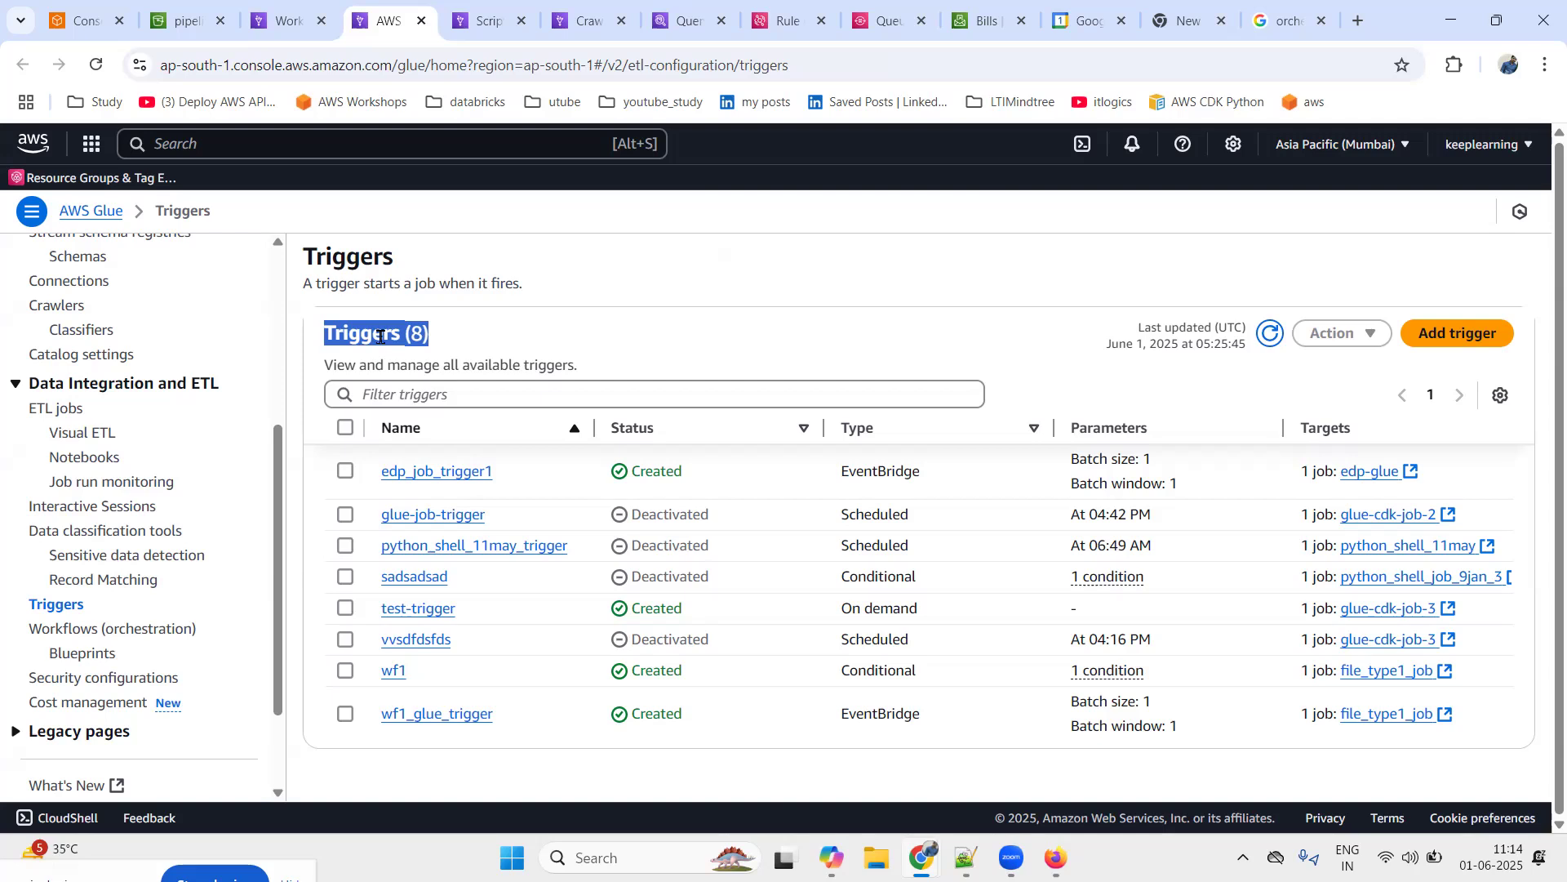
click(1270, 333)
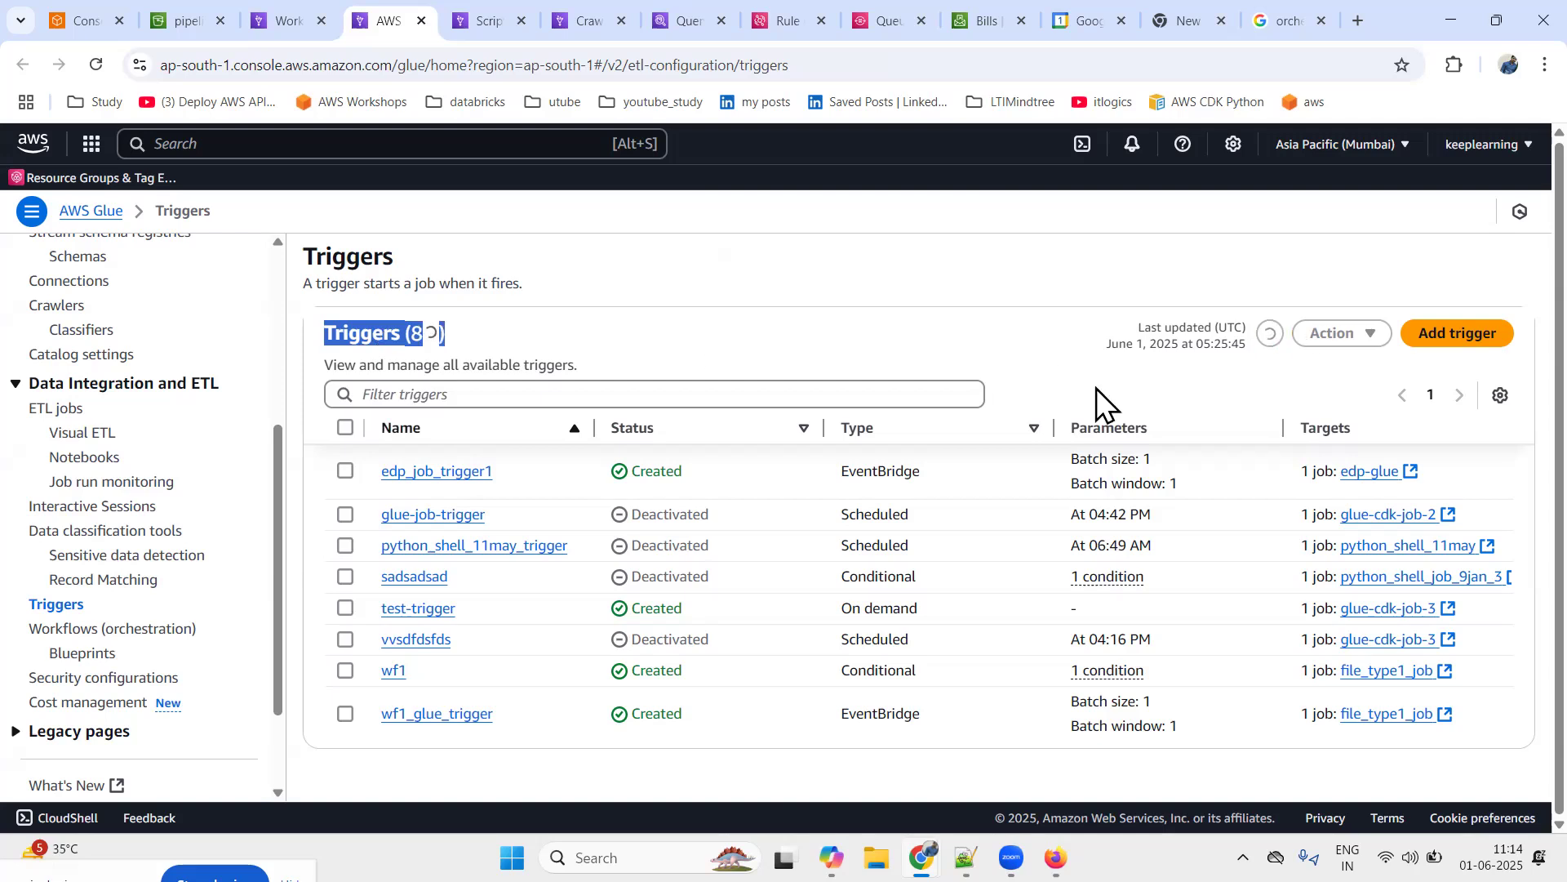
click(552, 351)
scroll(540, 574, down, 1)
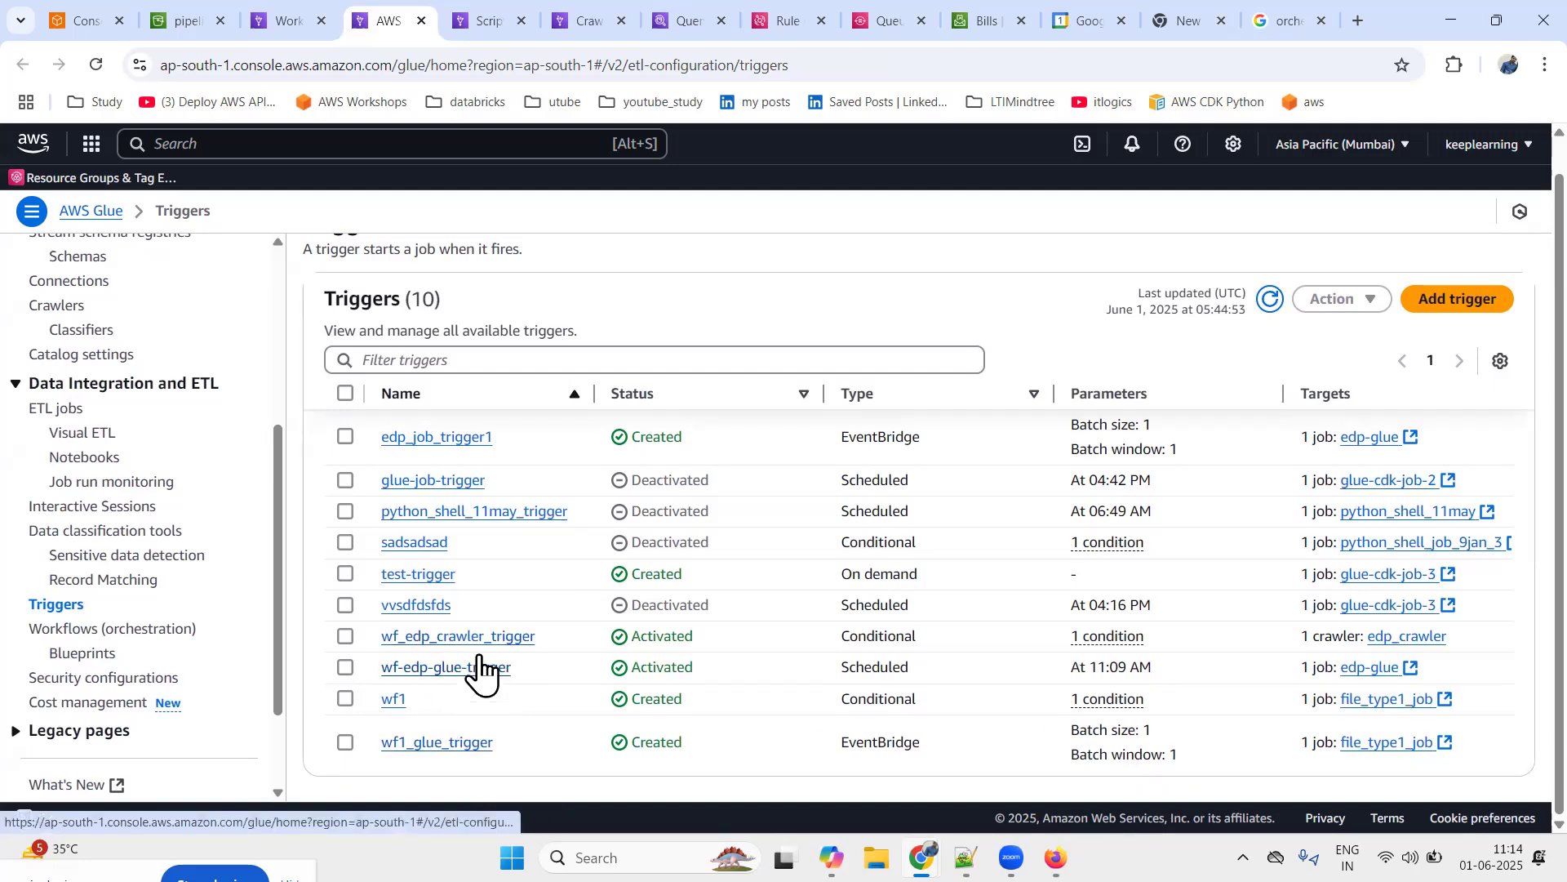
Delete the triggers edp_job_trigger1, glue-job-trigger, python_shell_11may_trigger, wf1 and wf1_glue_trigger, entering Delete as confirmation
click(344, 435)
click(344, 479)
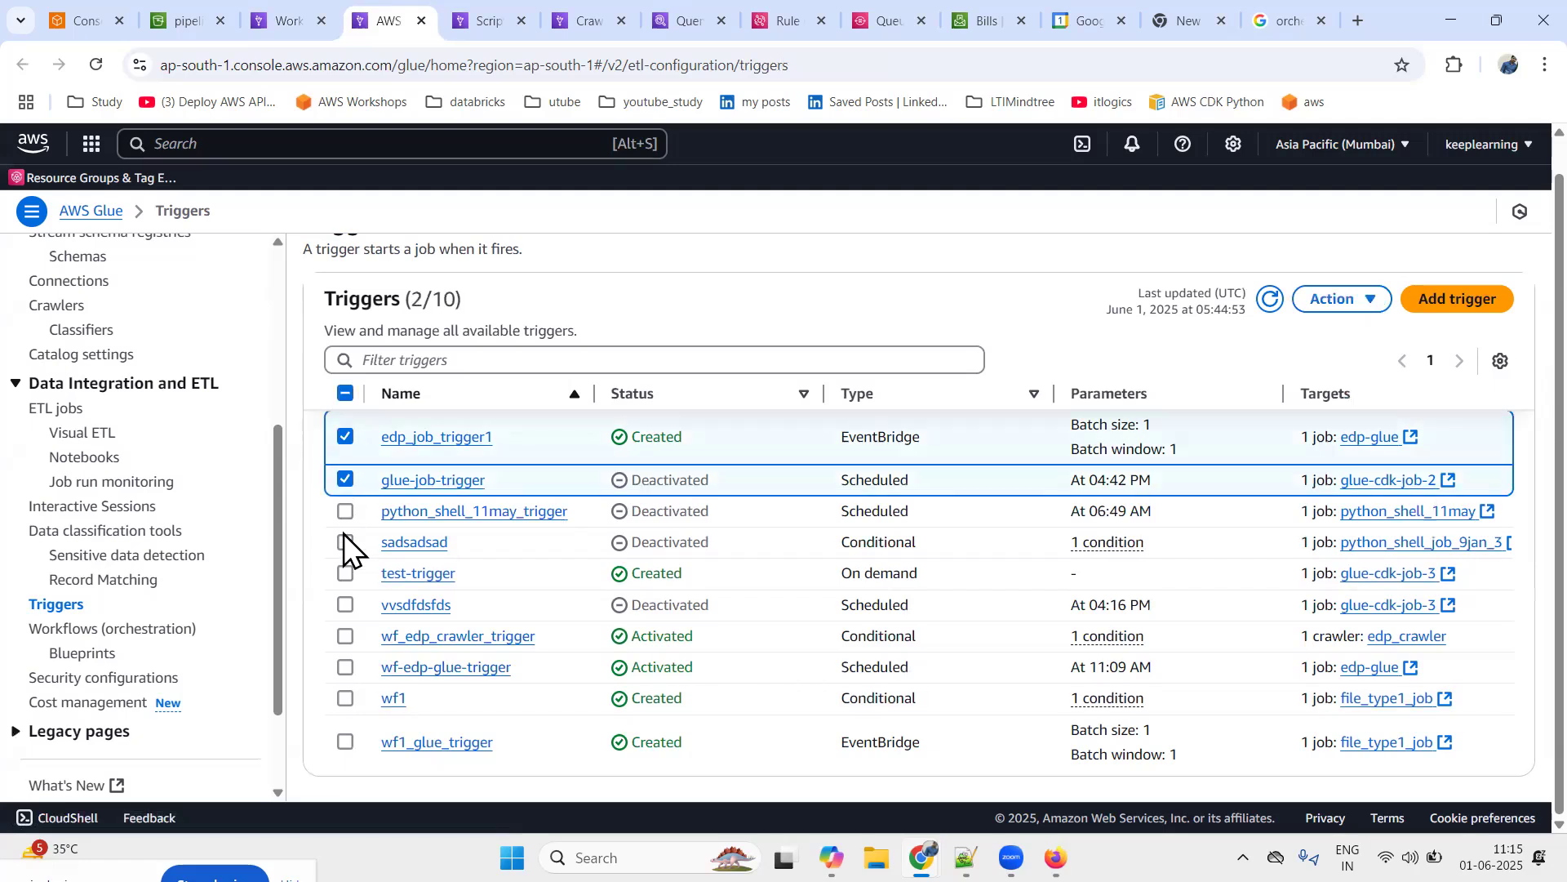
click(342, 514)
click(346, 743)
click(345, 698)
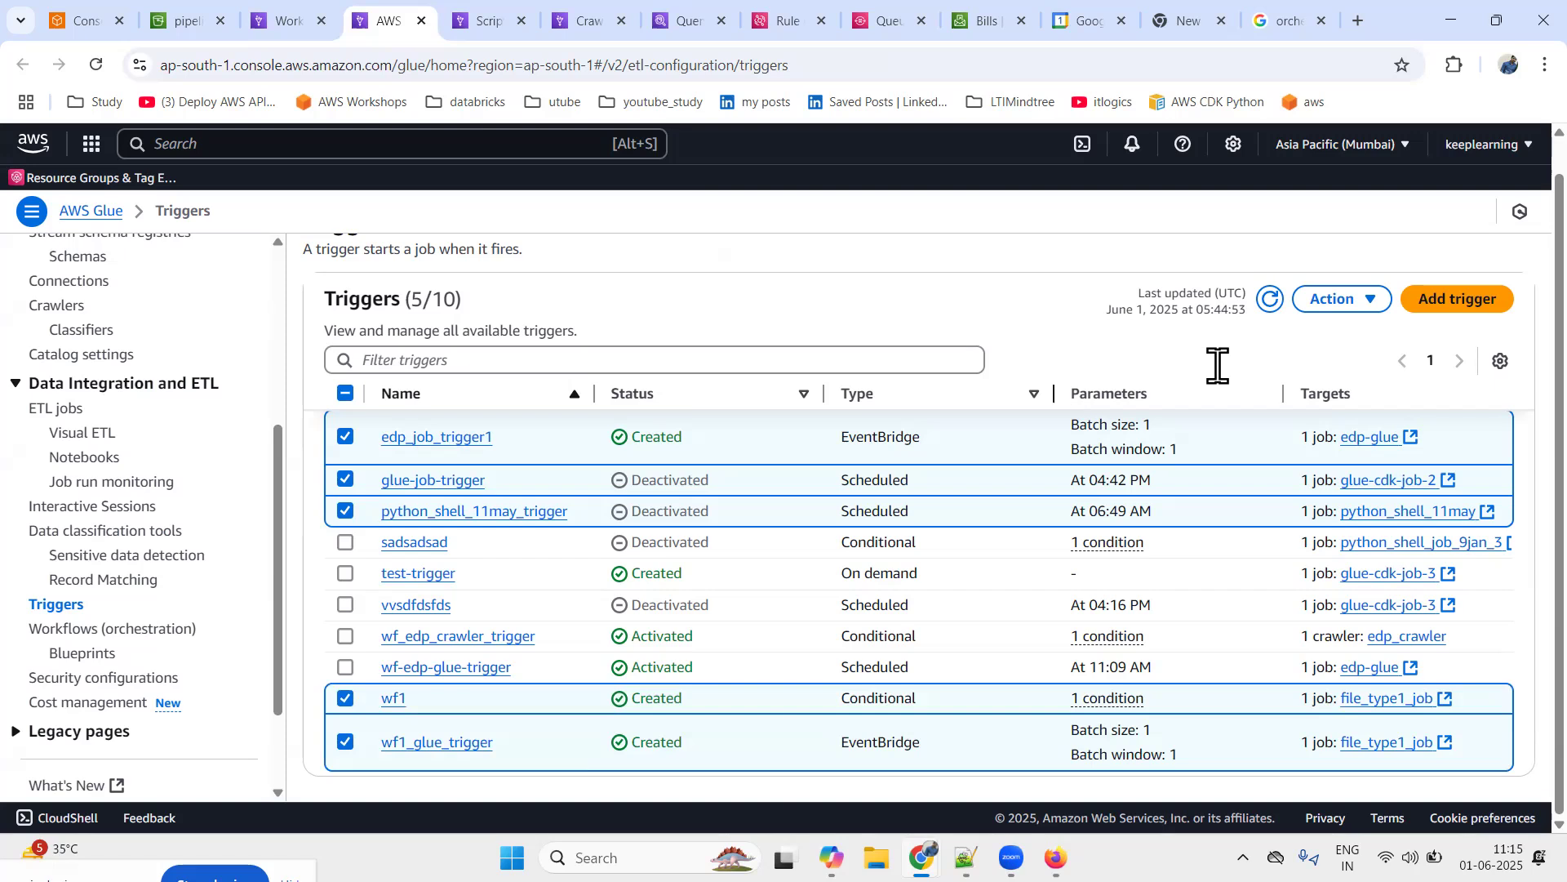
click(1349, 302)
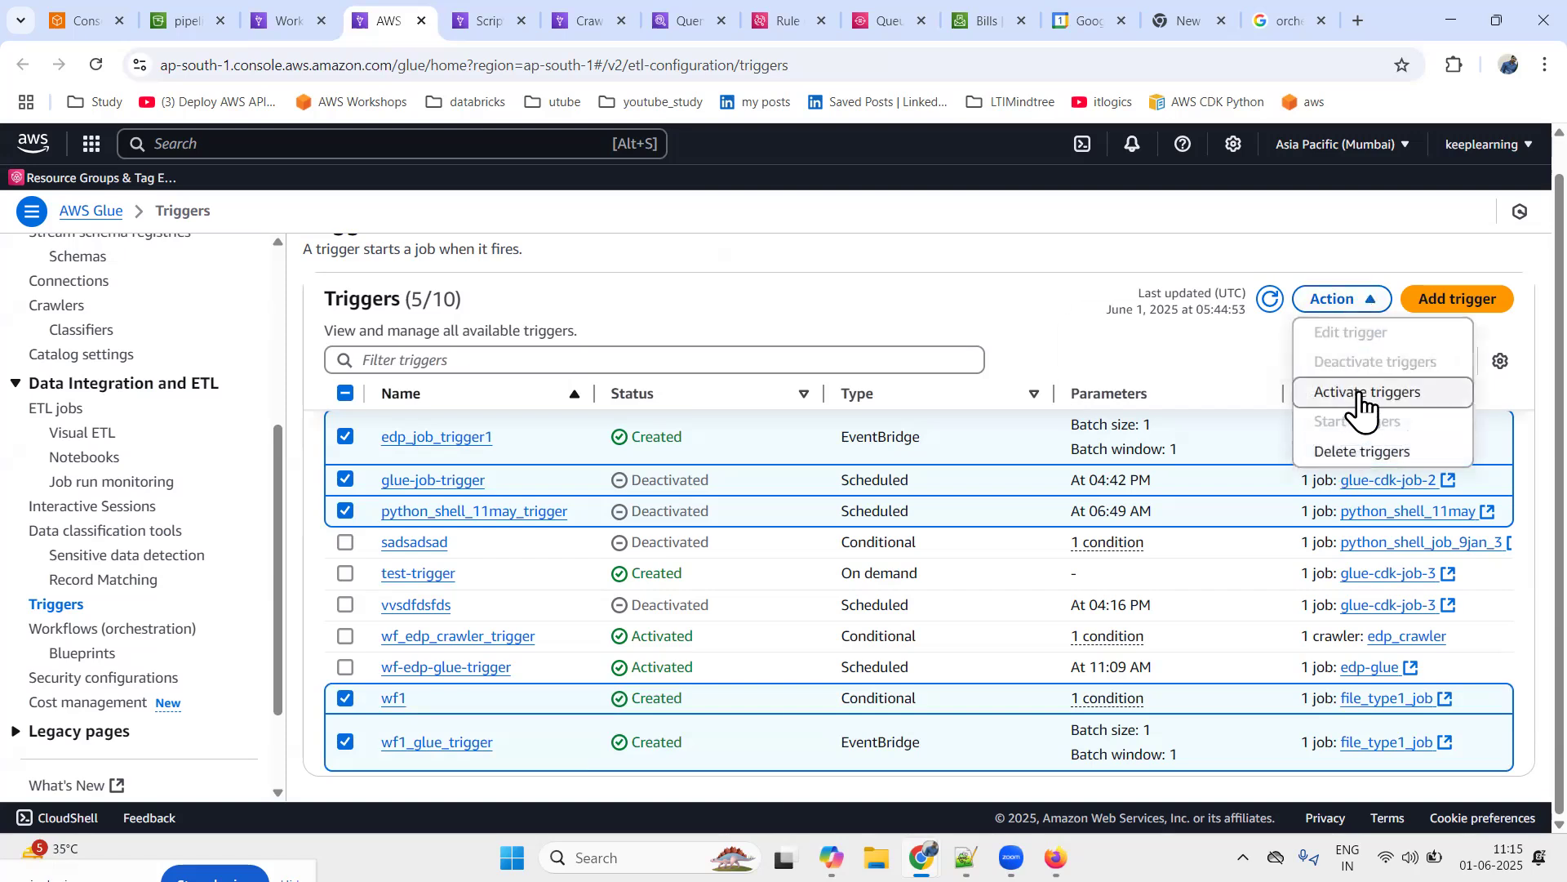
click(1372, 453)
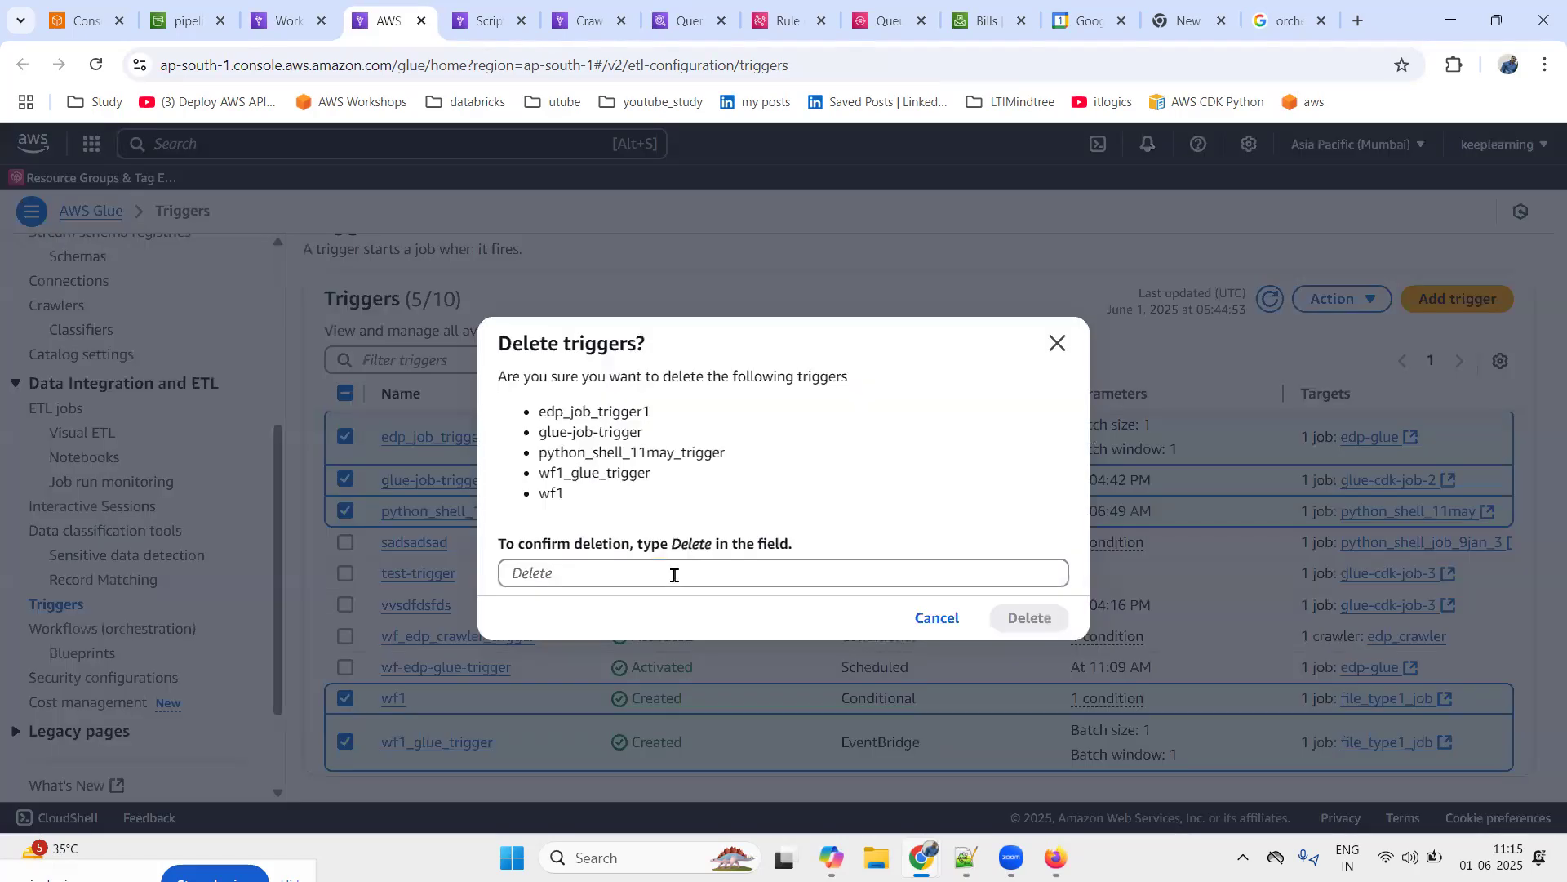
click(661, 572)
text(Delete)
click(1037, 620)
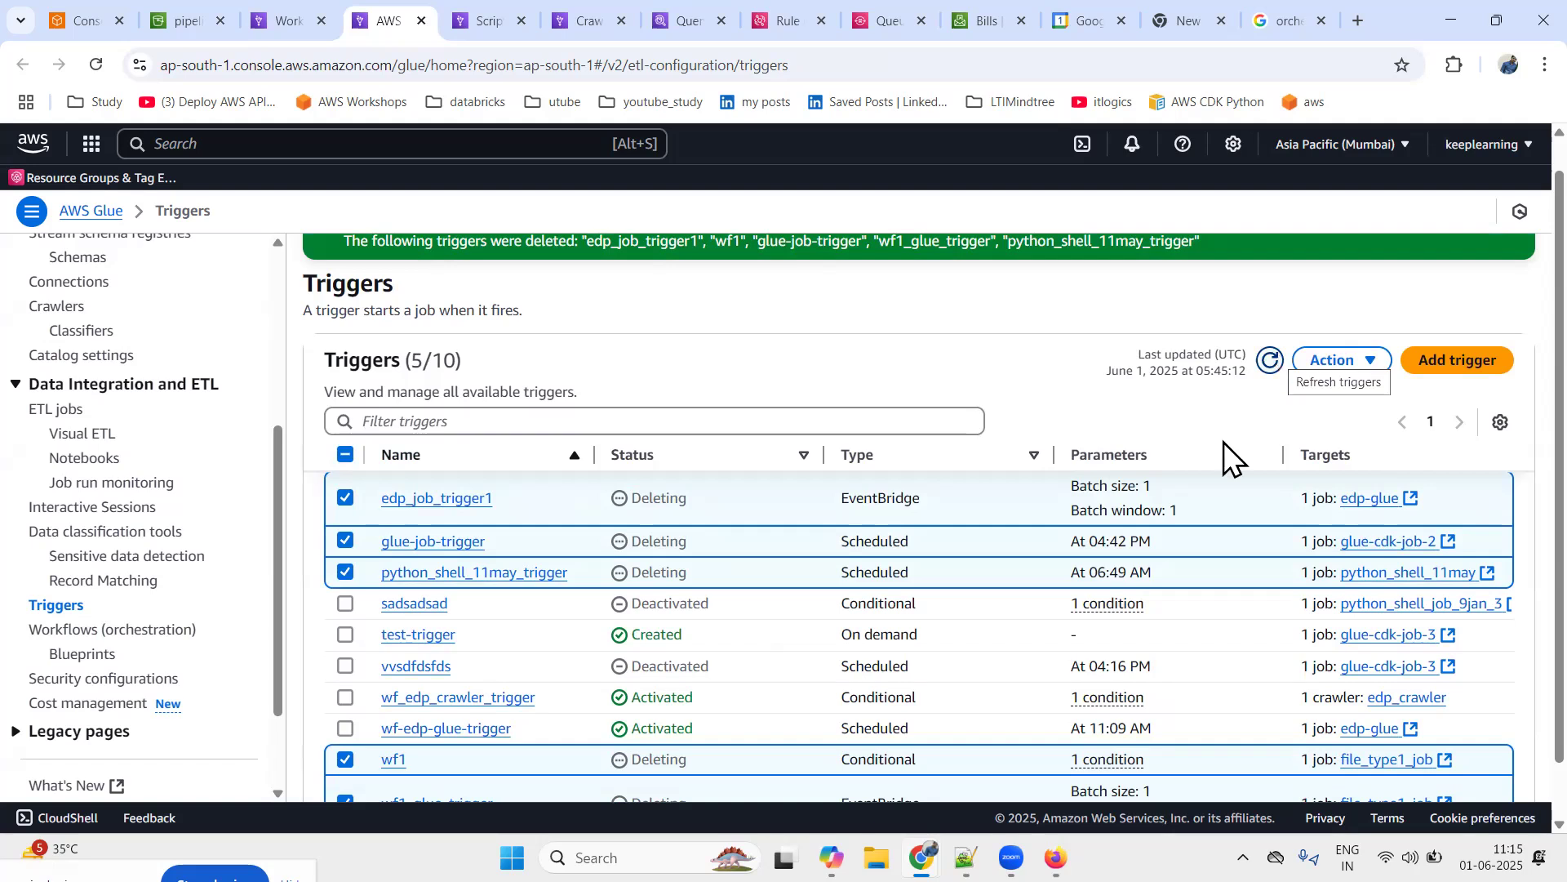
Check the status of the deleted triggers and refresh the Triggers list
drag(644, 499, 688, 499)
click(1270, 360)
click(1273, 398)
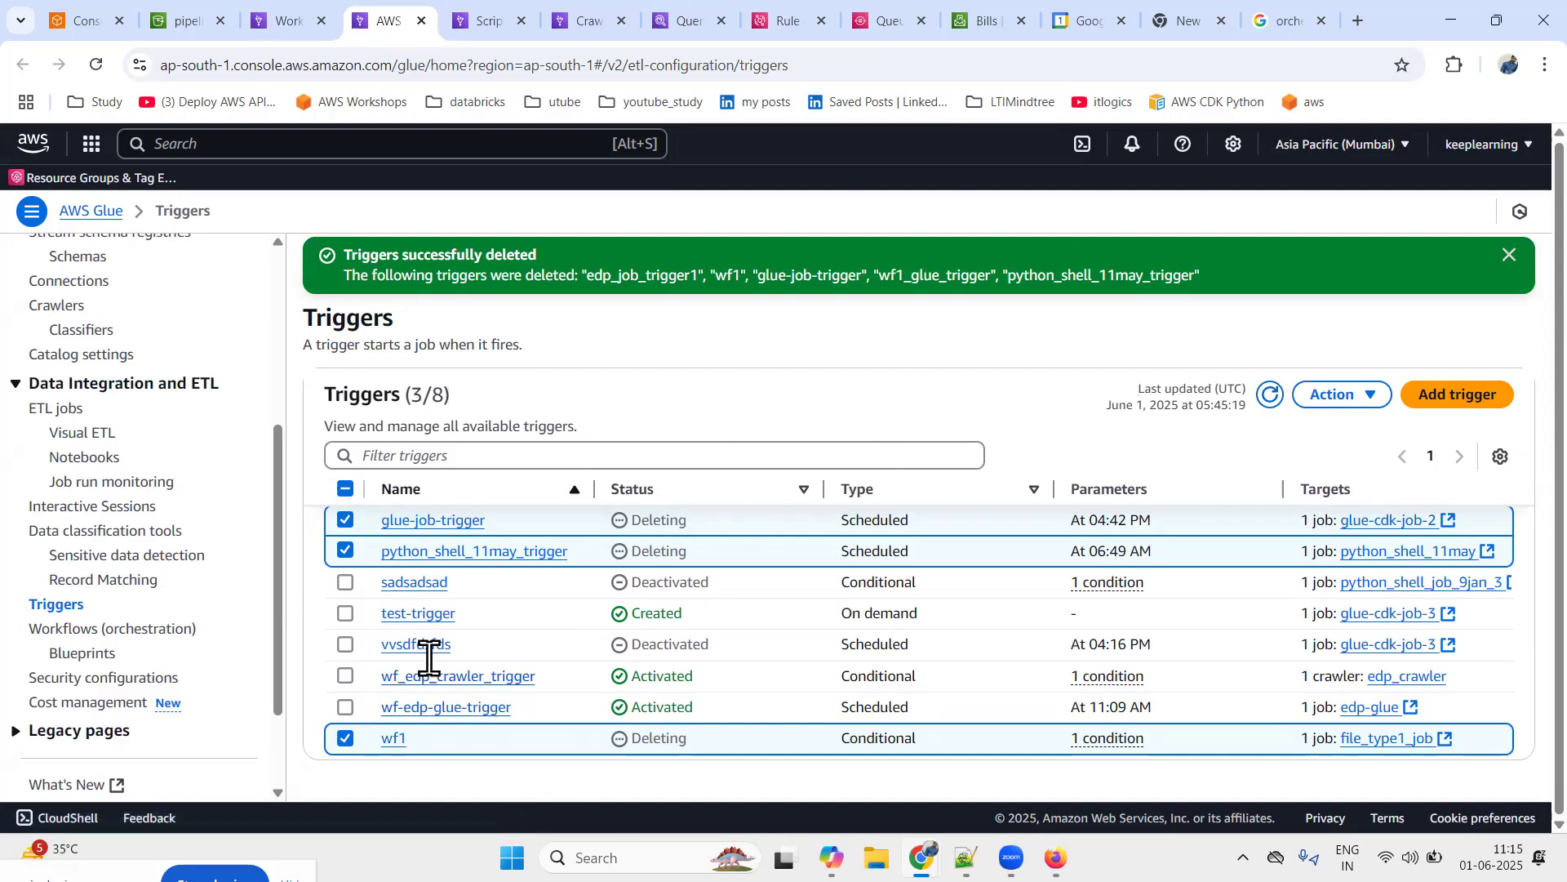
Compare the wf-edp graph with the Triggers list and check the type of wf-edp-glue-trigger
click(254, 34)
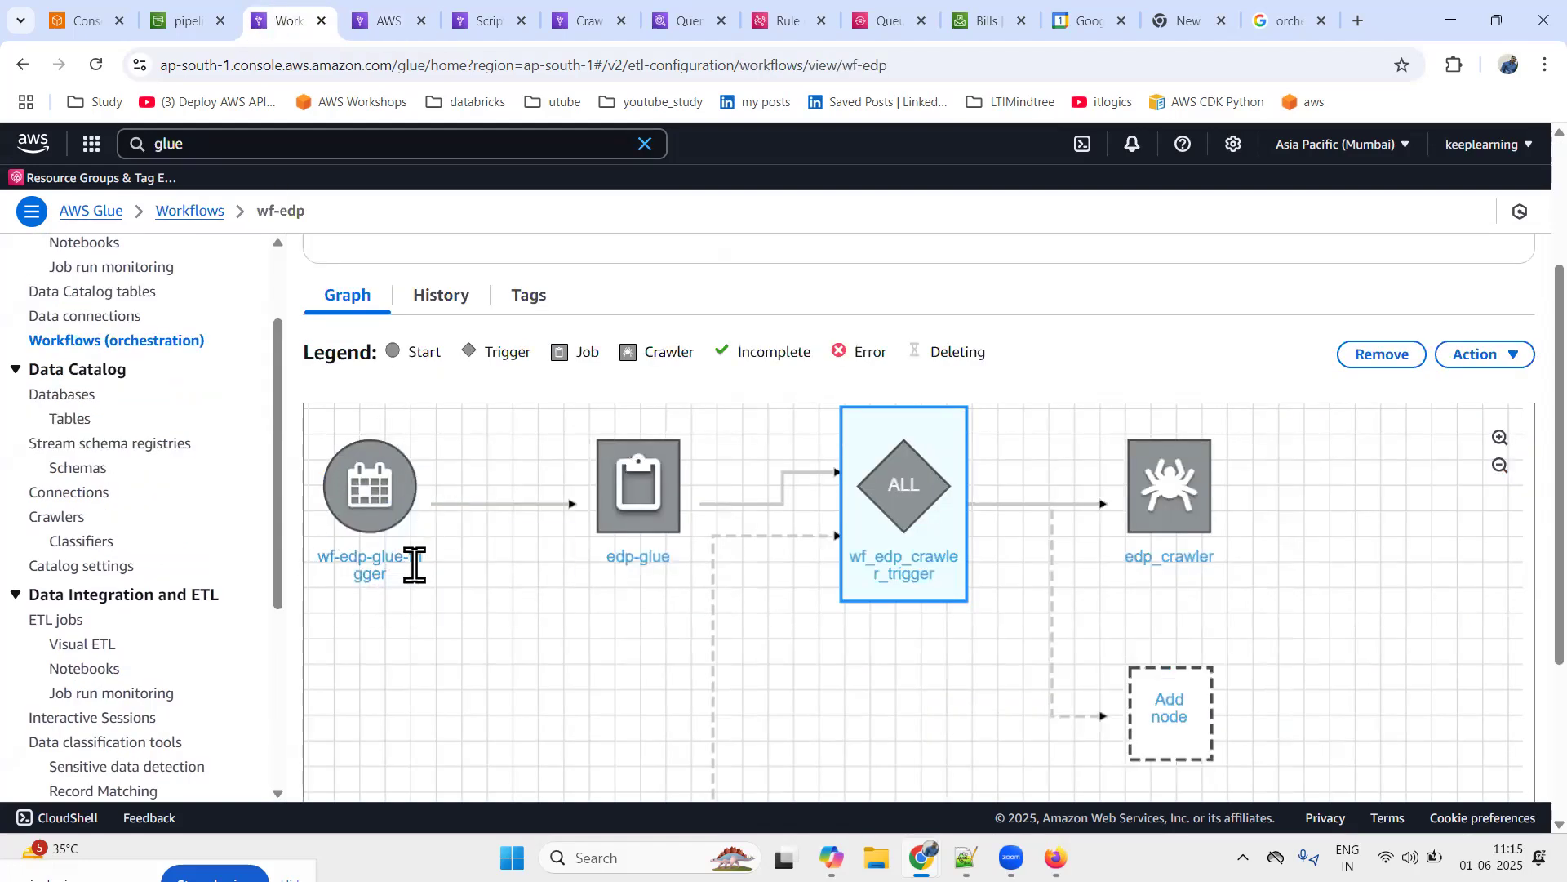
click(401, 21)
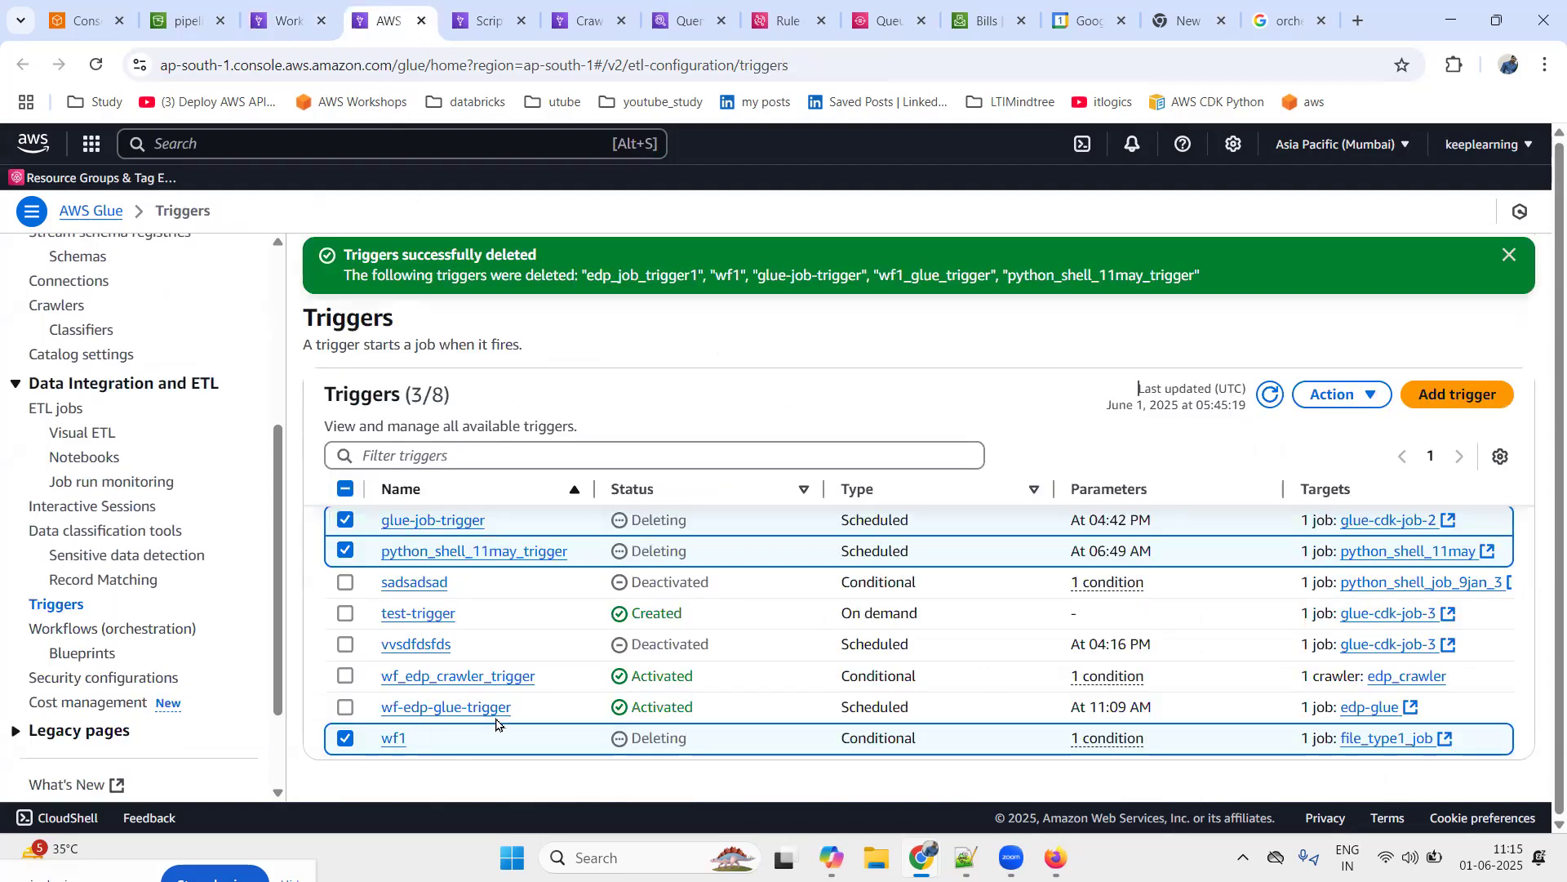
drag(833, 712, 1011, 712)
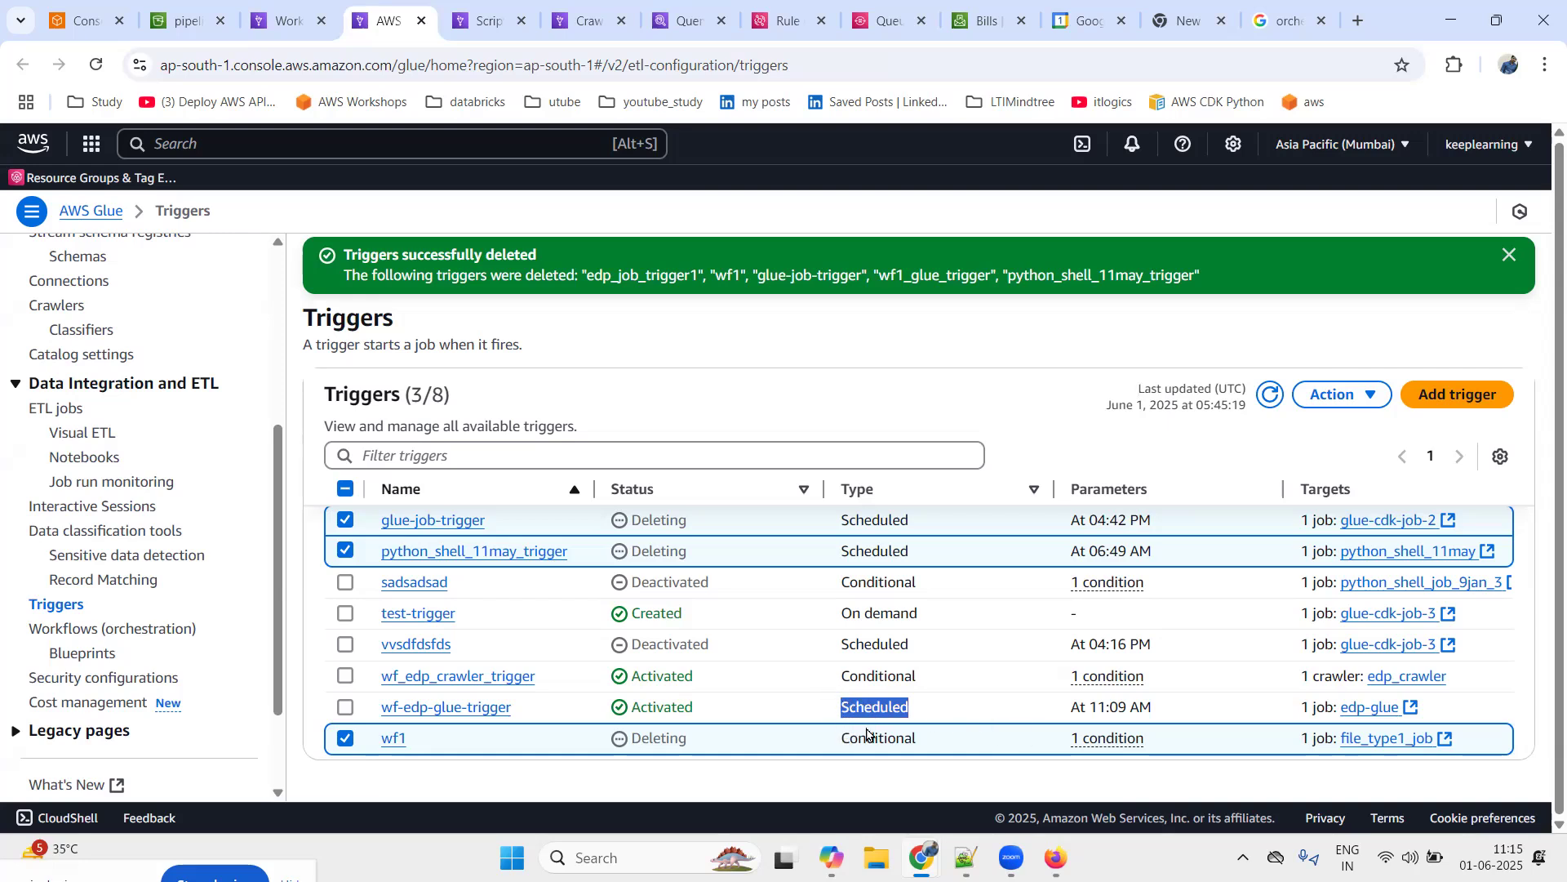
click(848, 704)
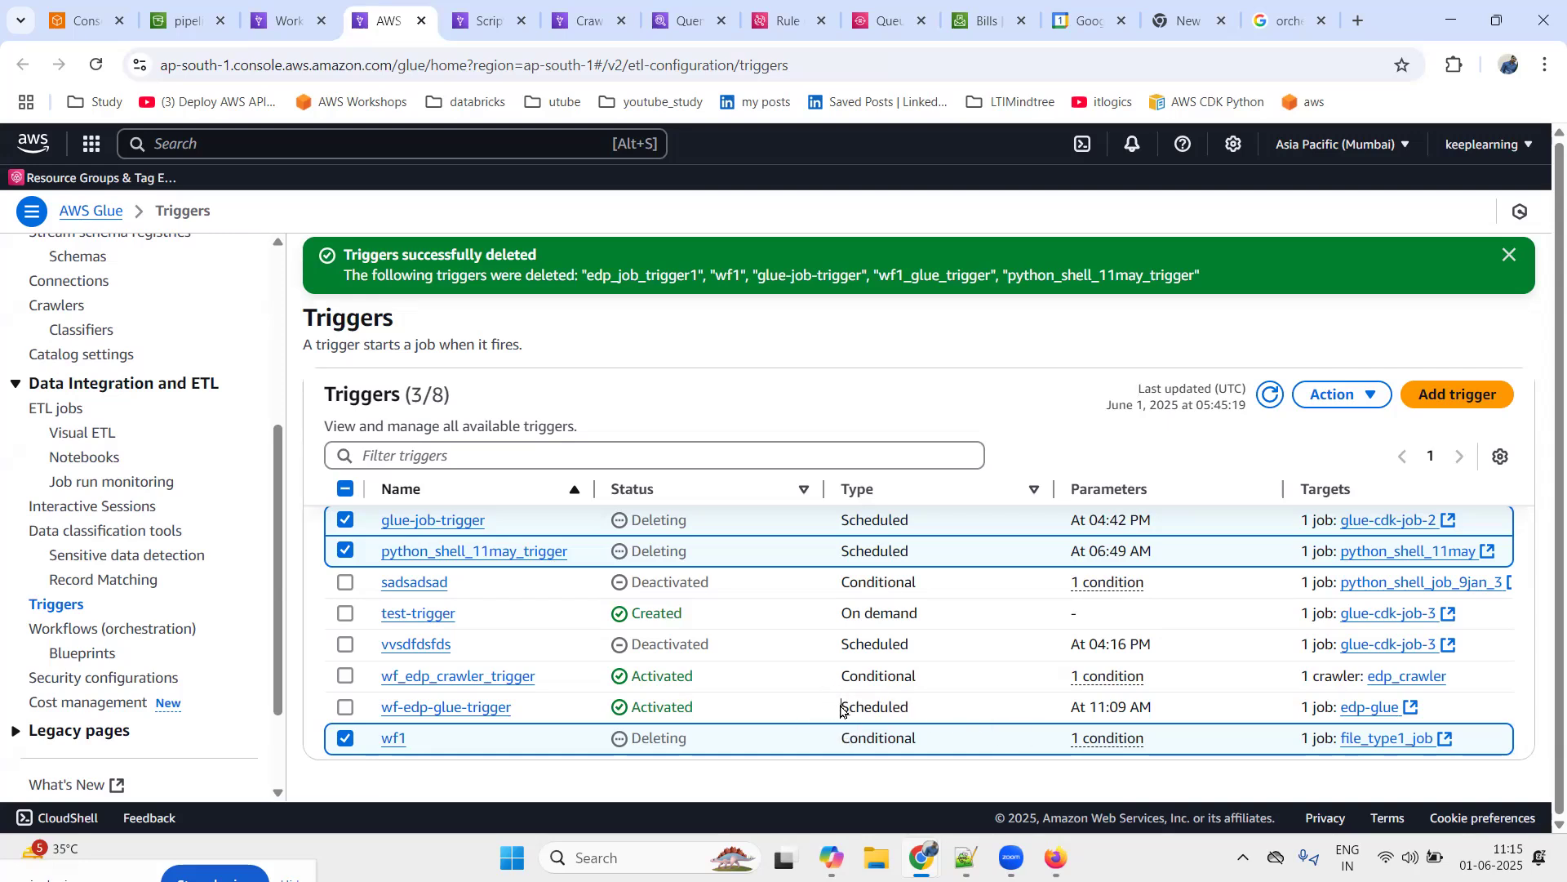
drag(842, 707, 963, 707)
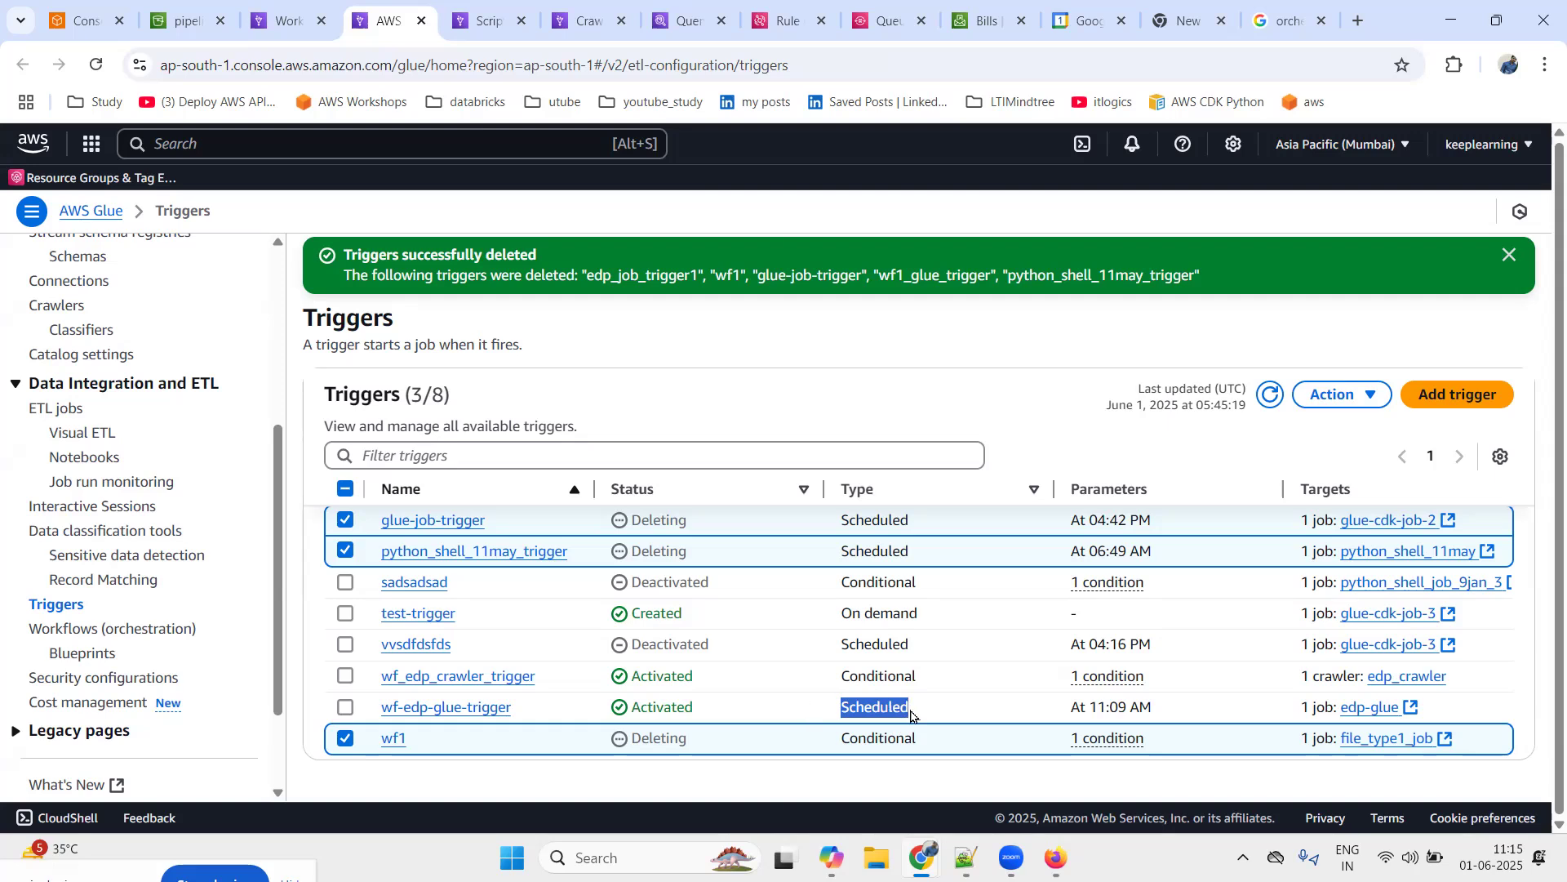
Dismiss the deletion notice, refresh the Triggers list again and compare the remaining triggers with the wf-edp graph
click(1509, 255)
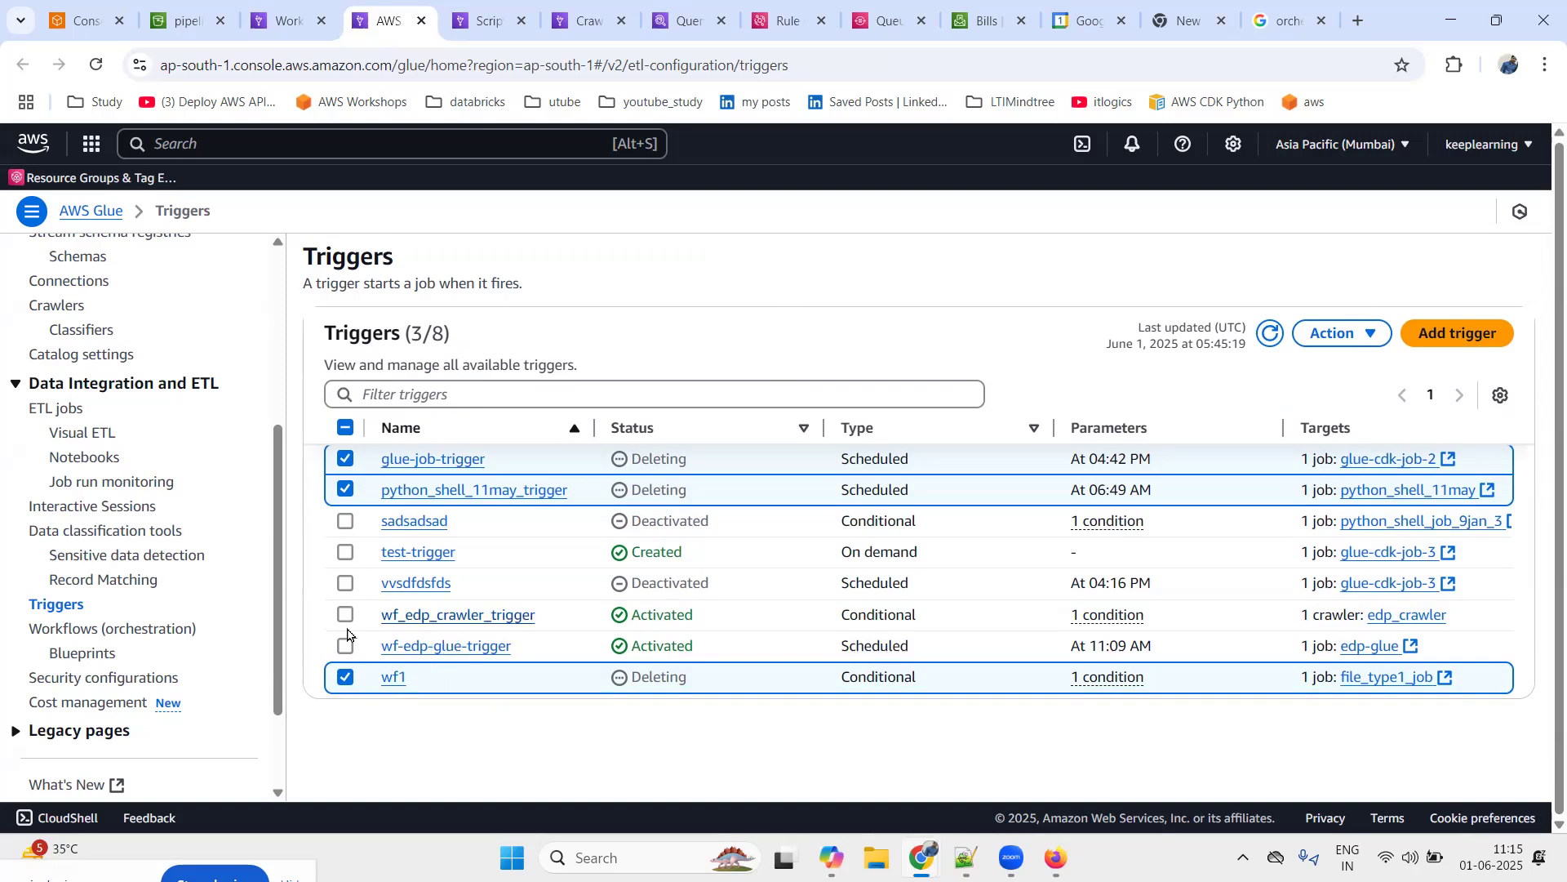
click(1271, 334)
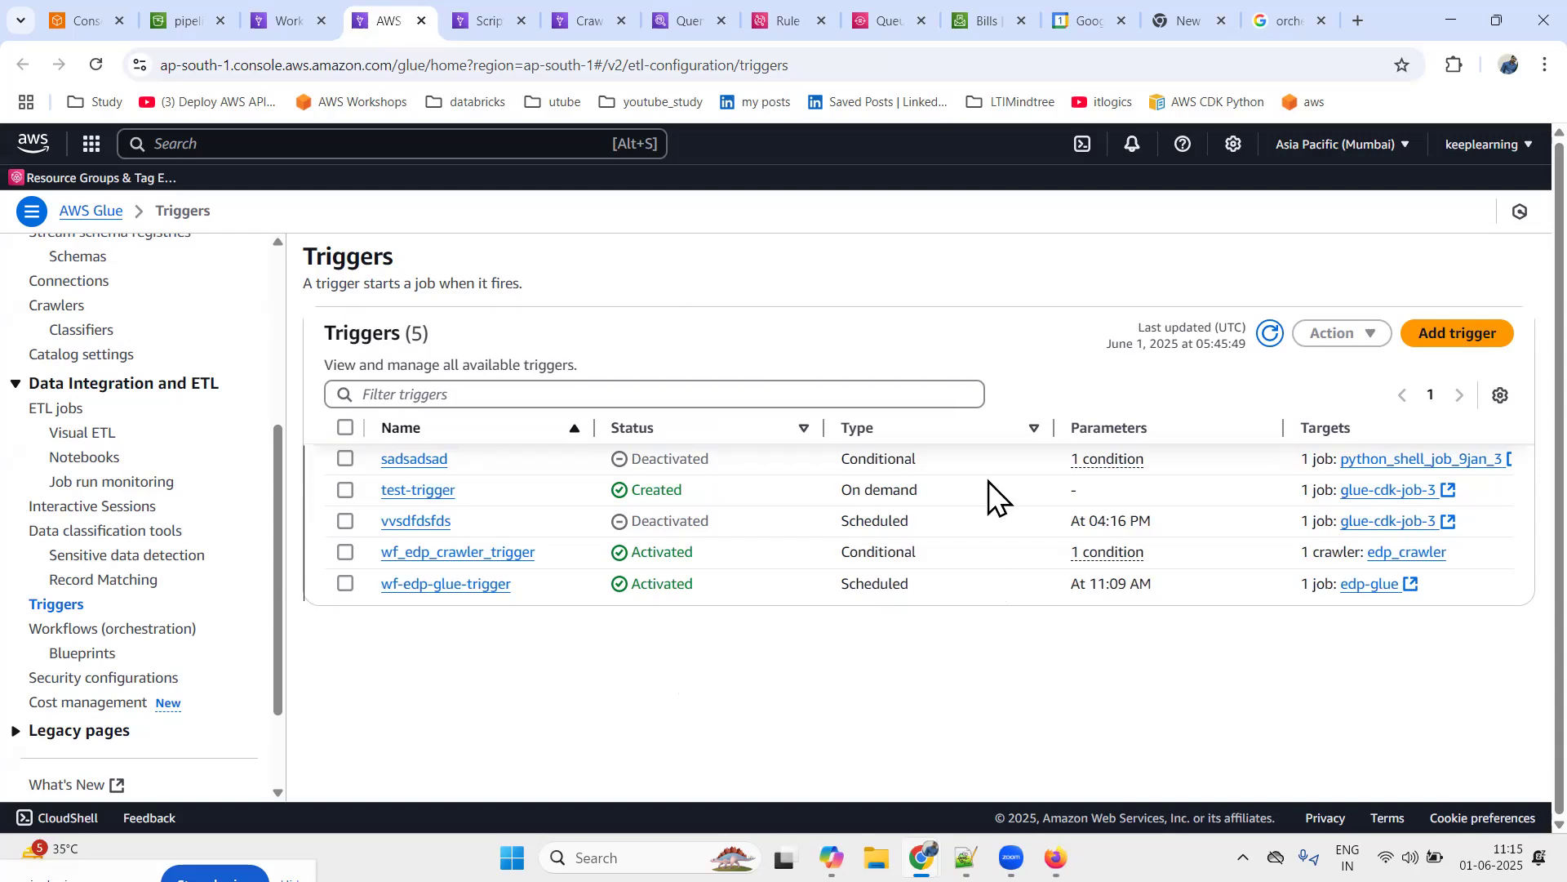
click(301, 18)
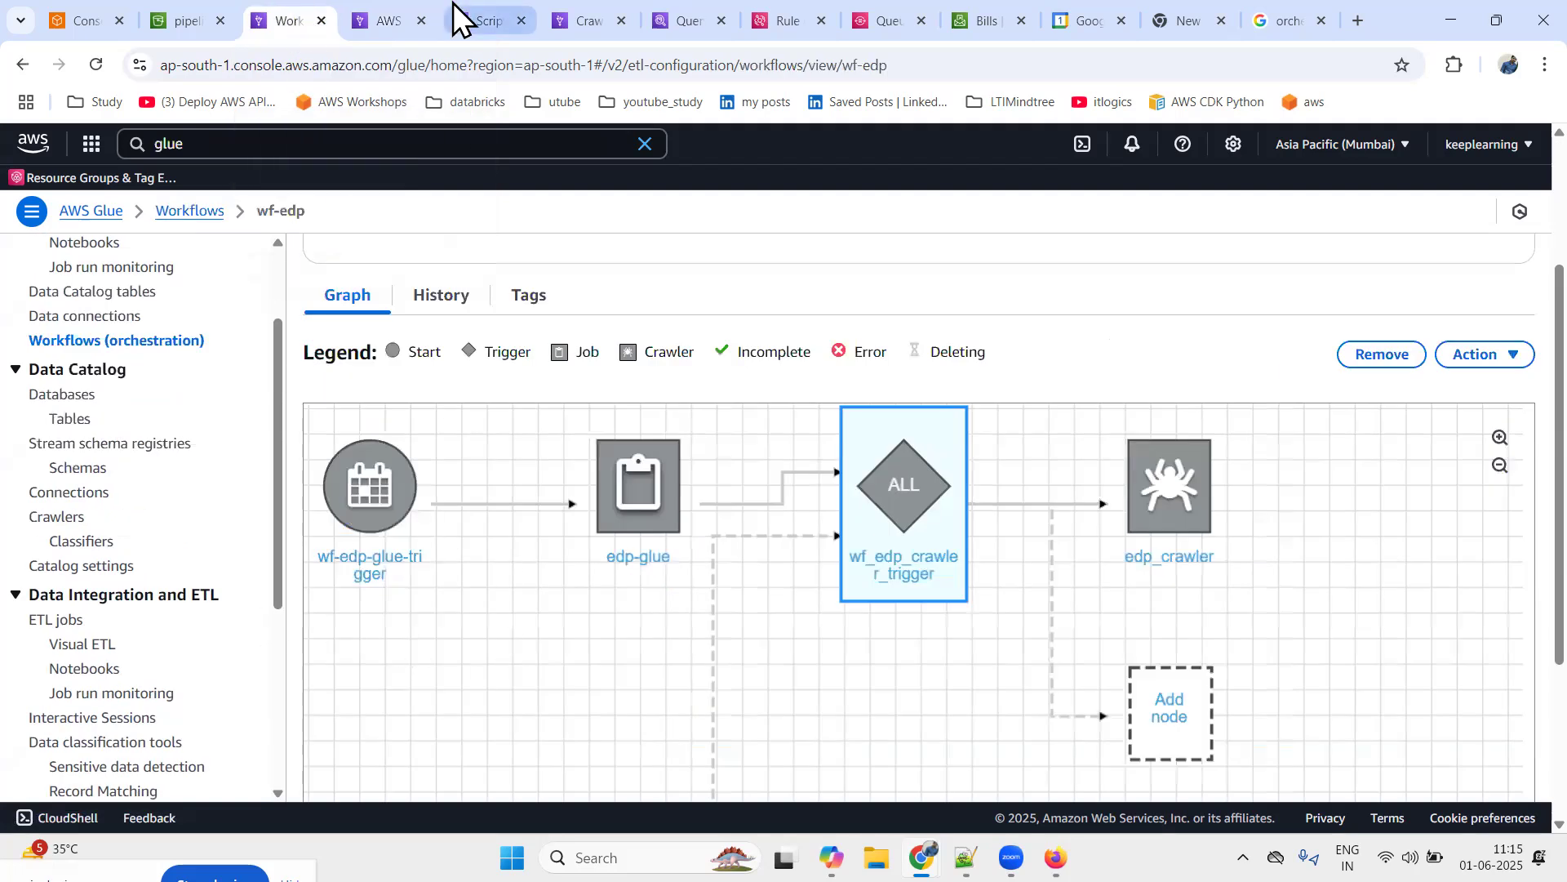
click(412, 18)
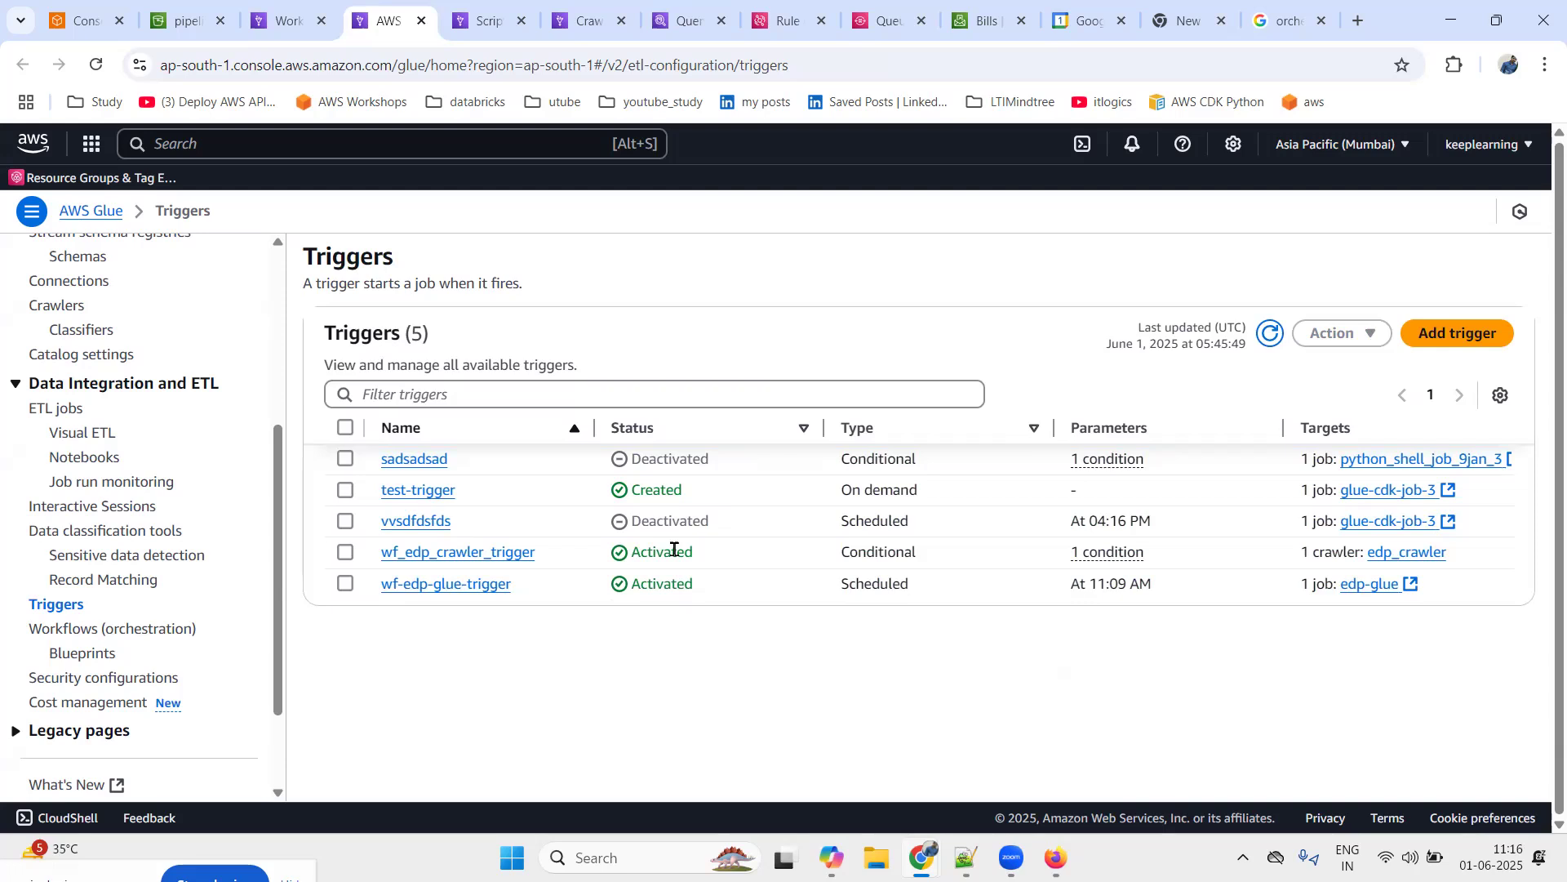
Select the on-demand trigger test-trigger in the Triggers list and start it
double_click(386, 252)
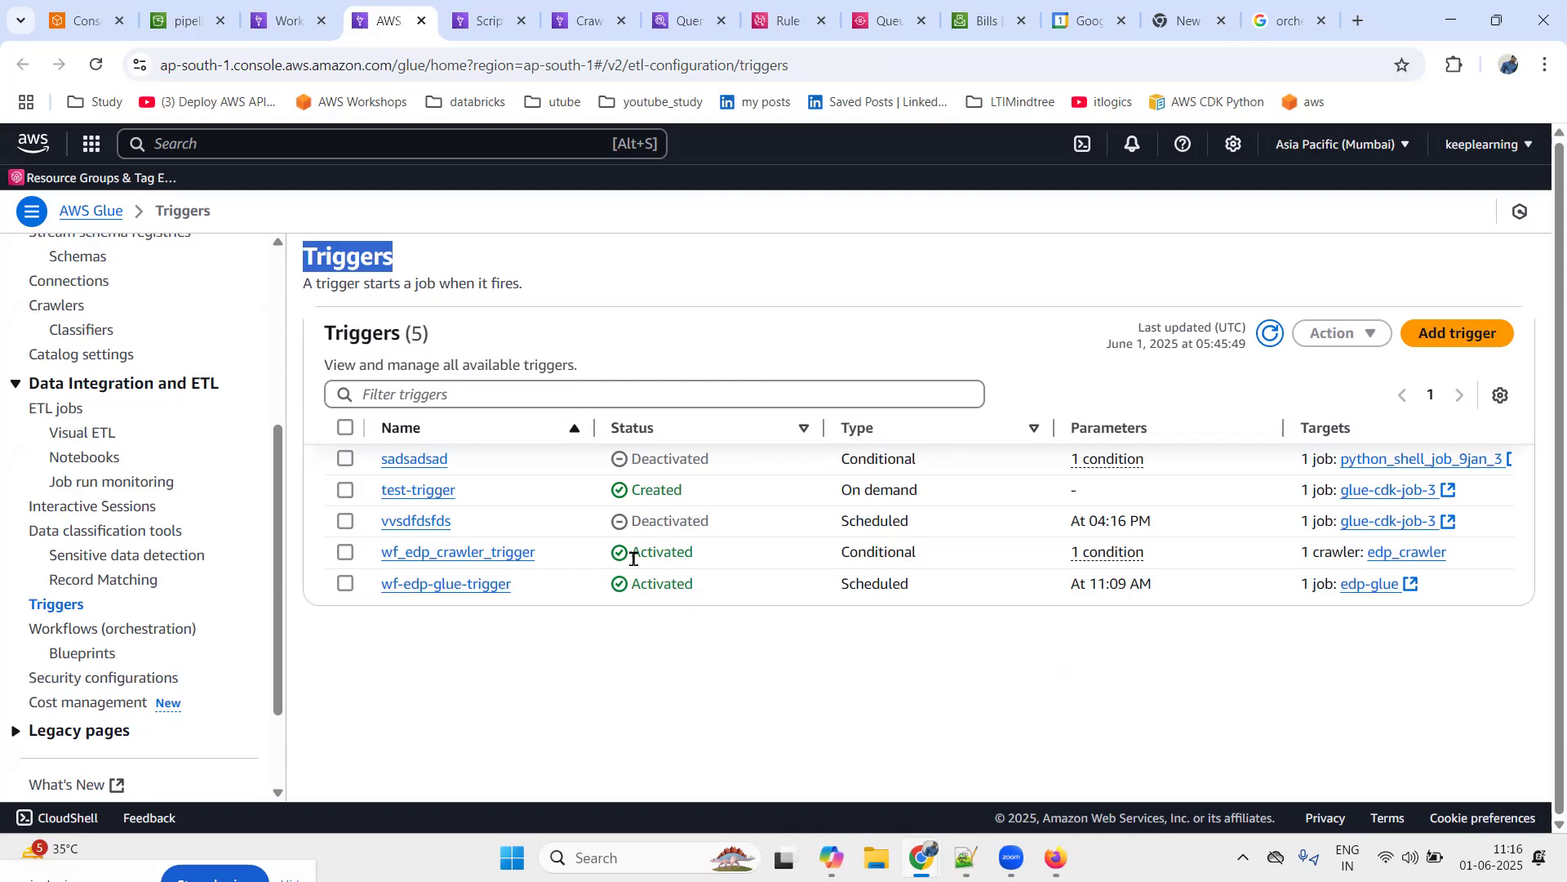
drag(636, 497, 683, 493)
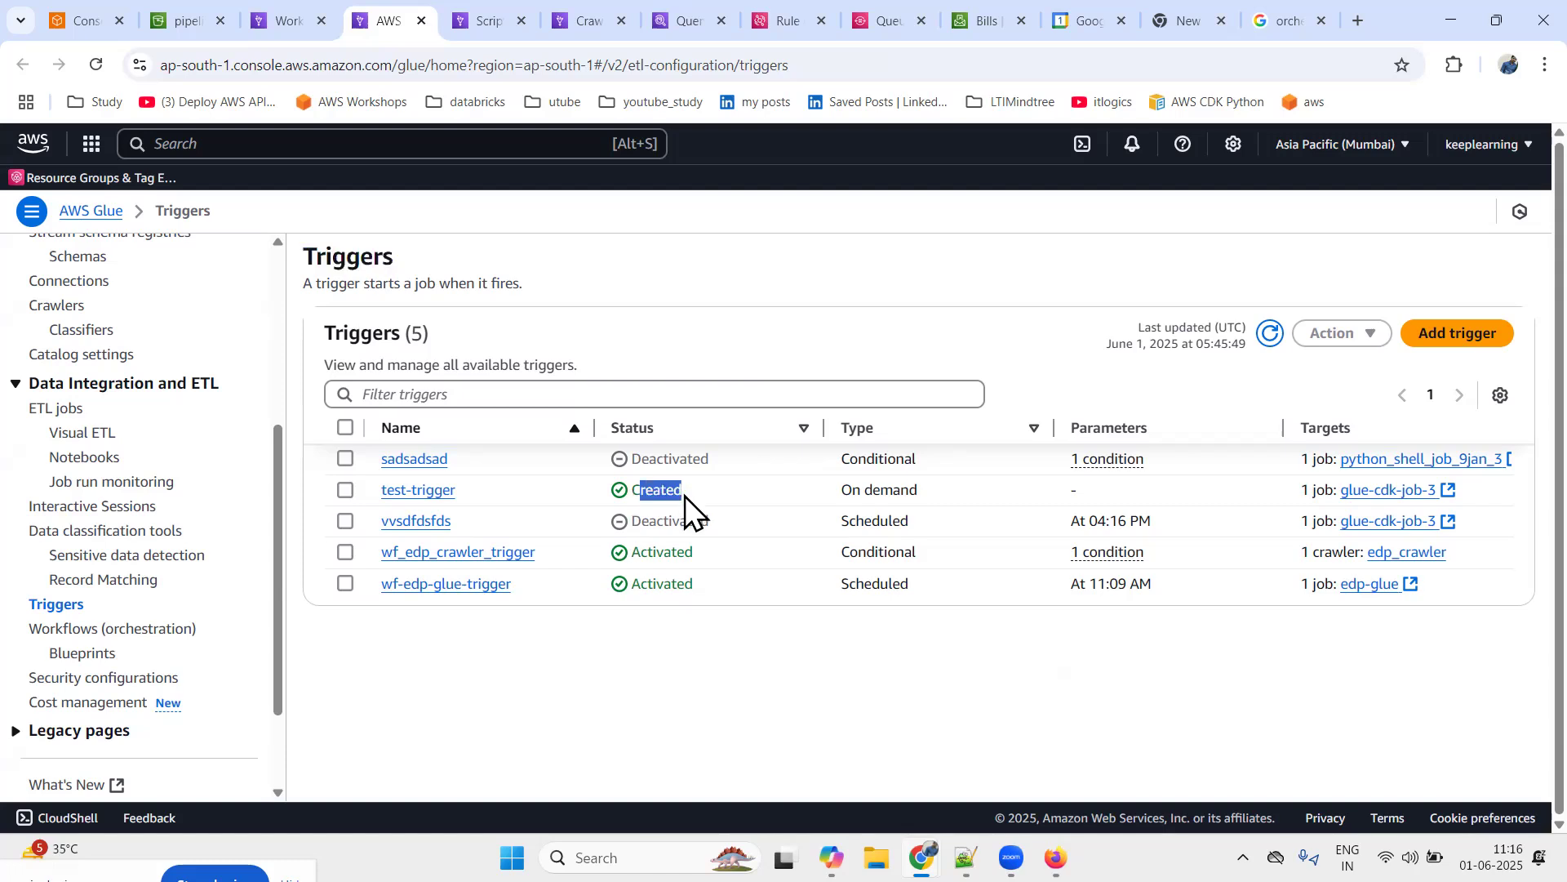
click(346, 491)
click(1336, 333)
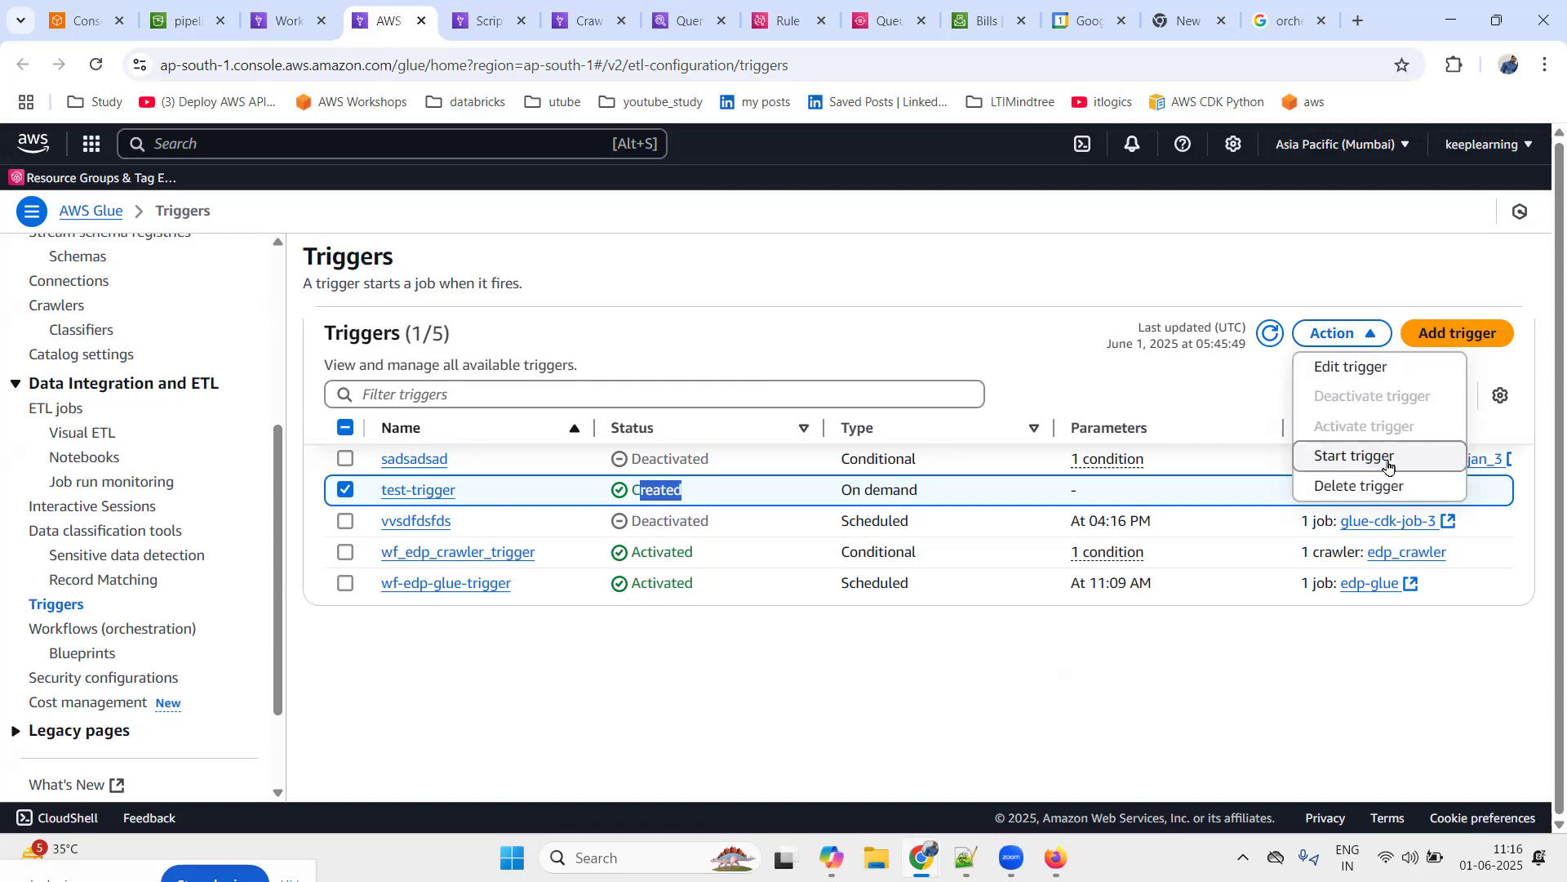
click(1354, 457)
Refresh the Triggers list and check the status and type of test-trigger
click(741, 562)
drag(640, 551, 688, 557)
click(1270, 395)
click(1271, 396)
click(1271, 396)
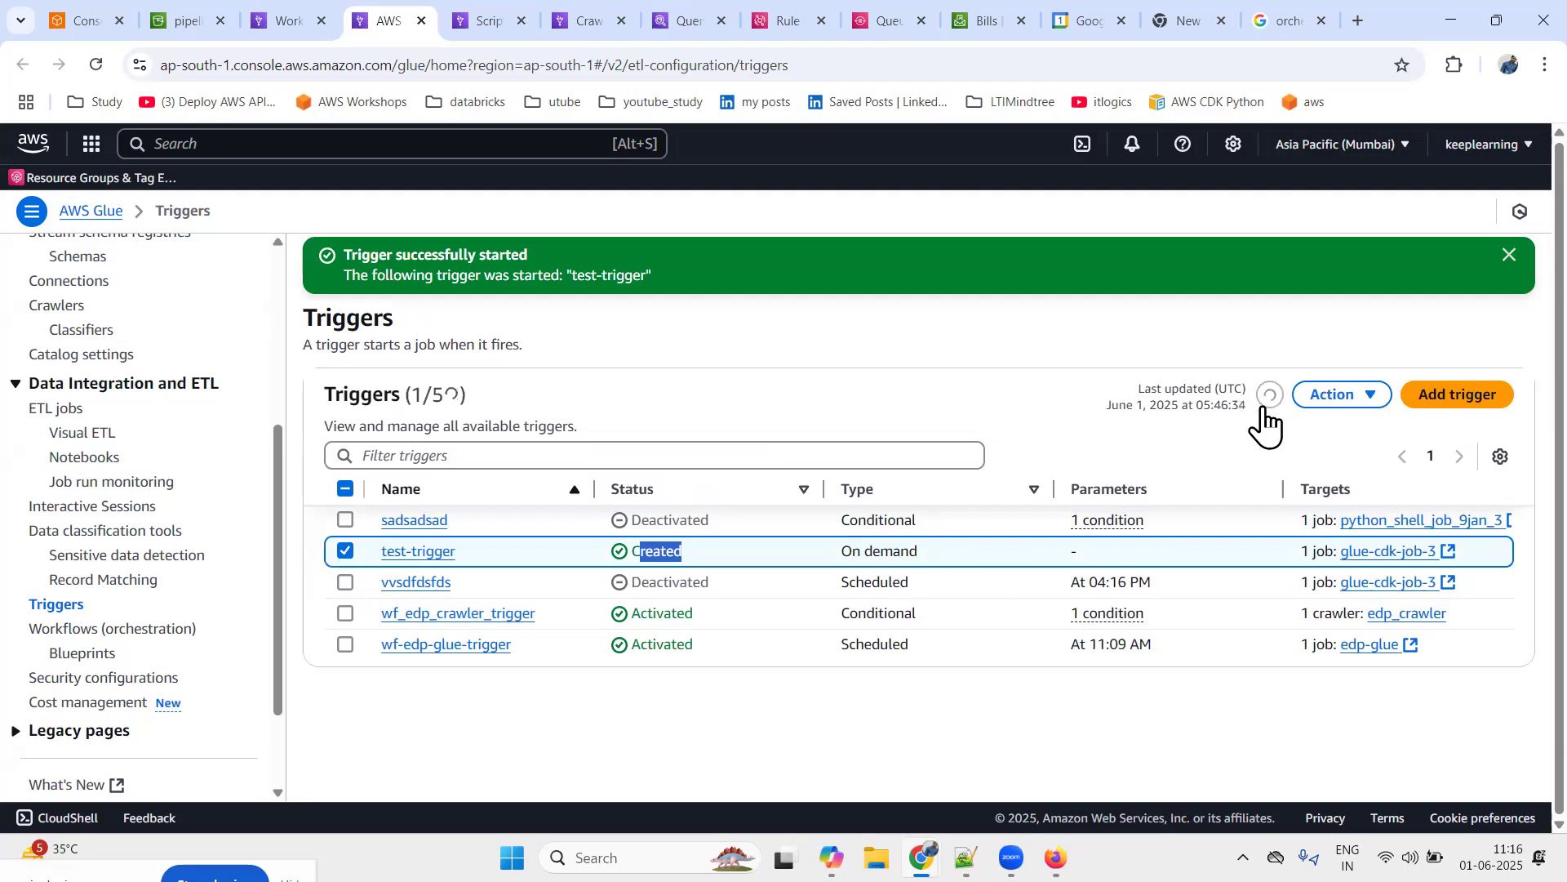
click(718, 549)
drag(843, 553, 944, 566)
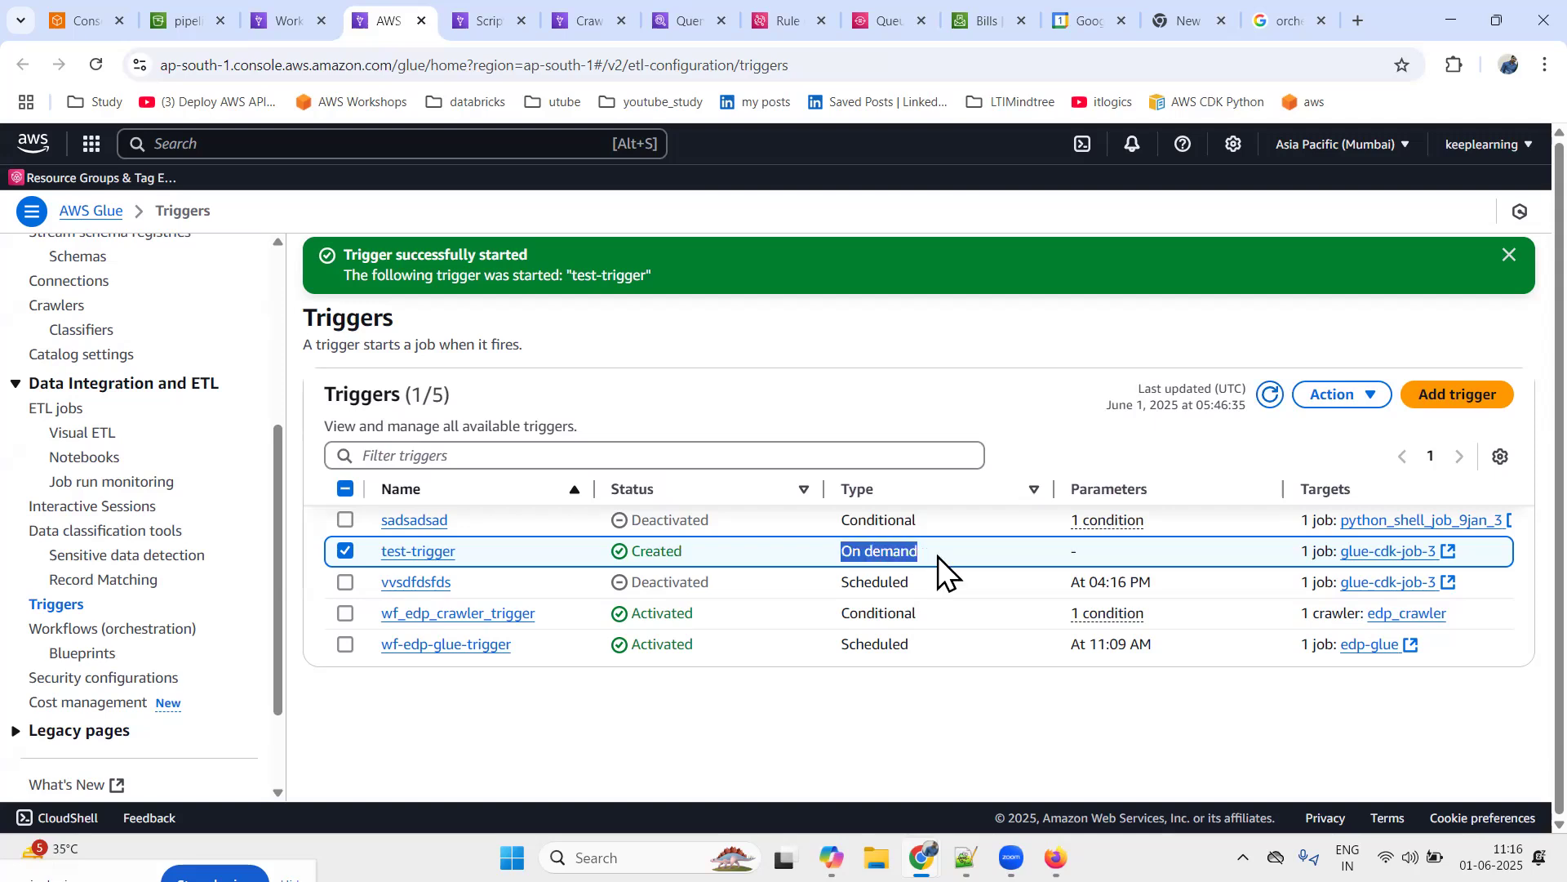
drag(637, 556, 720, 558)
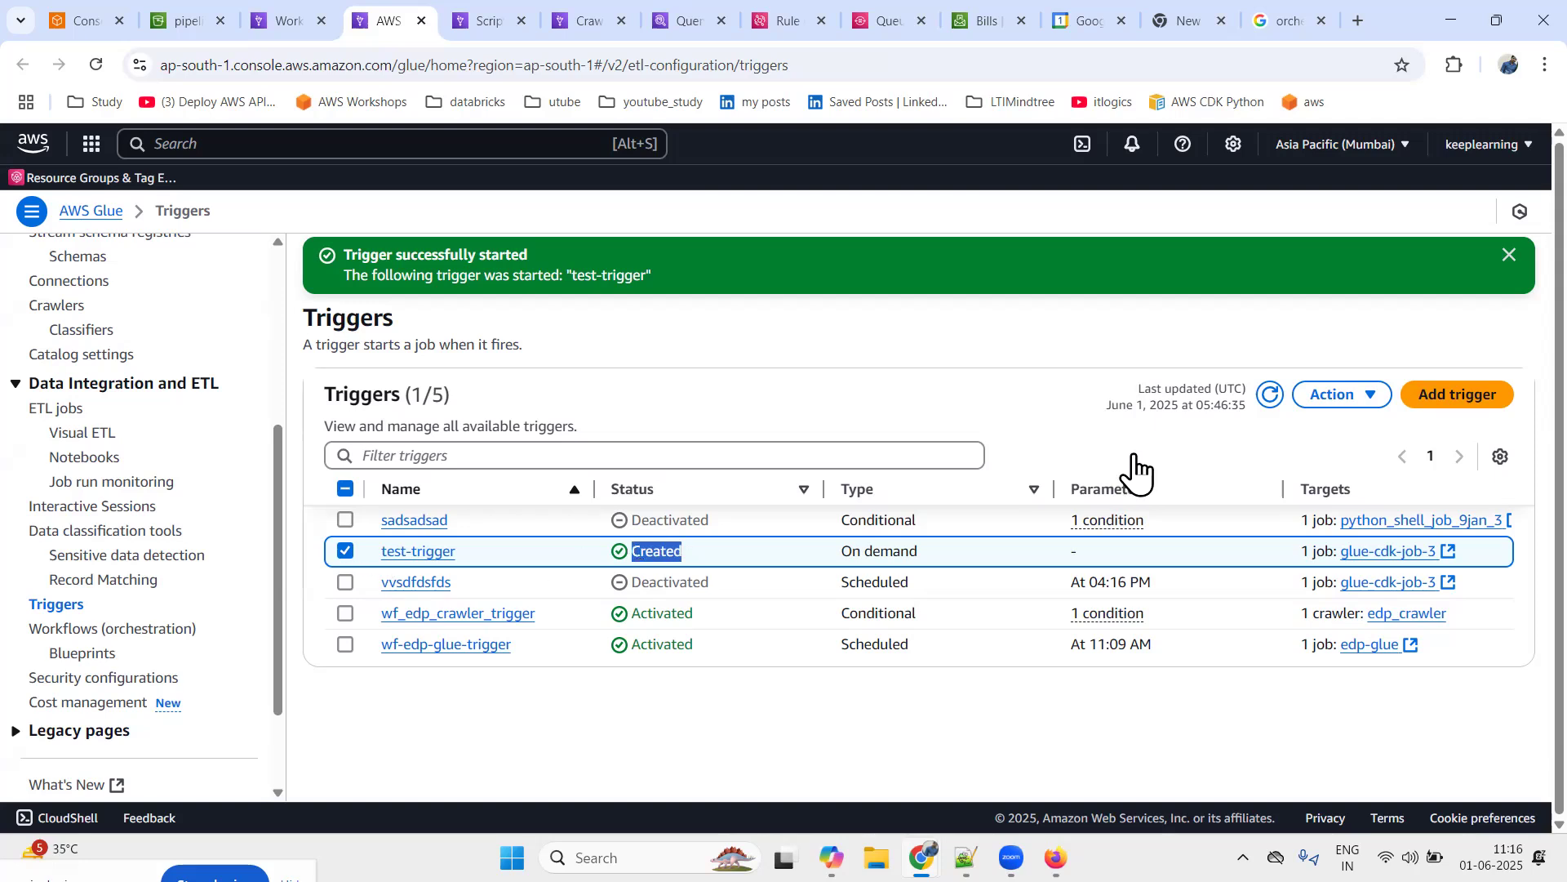
Review the actions available for test-trigger, clear its selection and dismiss the start notice
click(1339, 395)
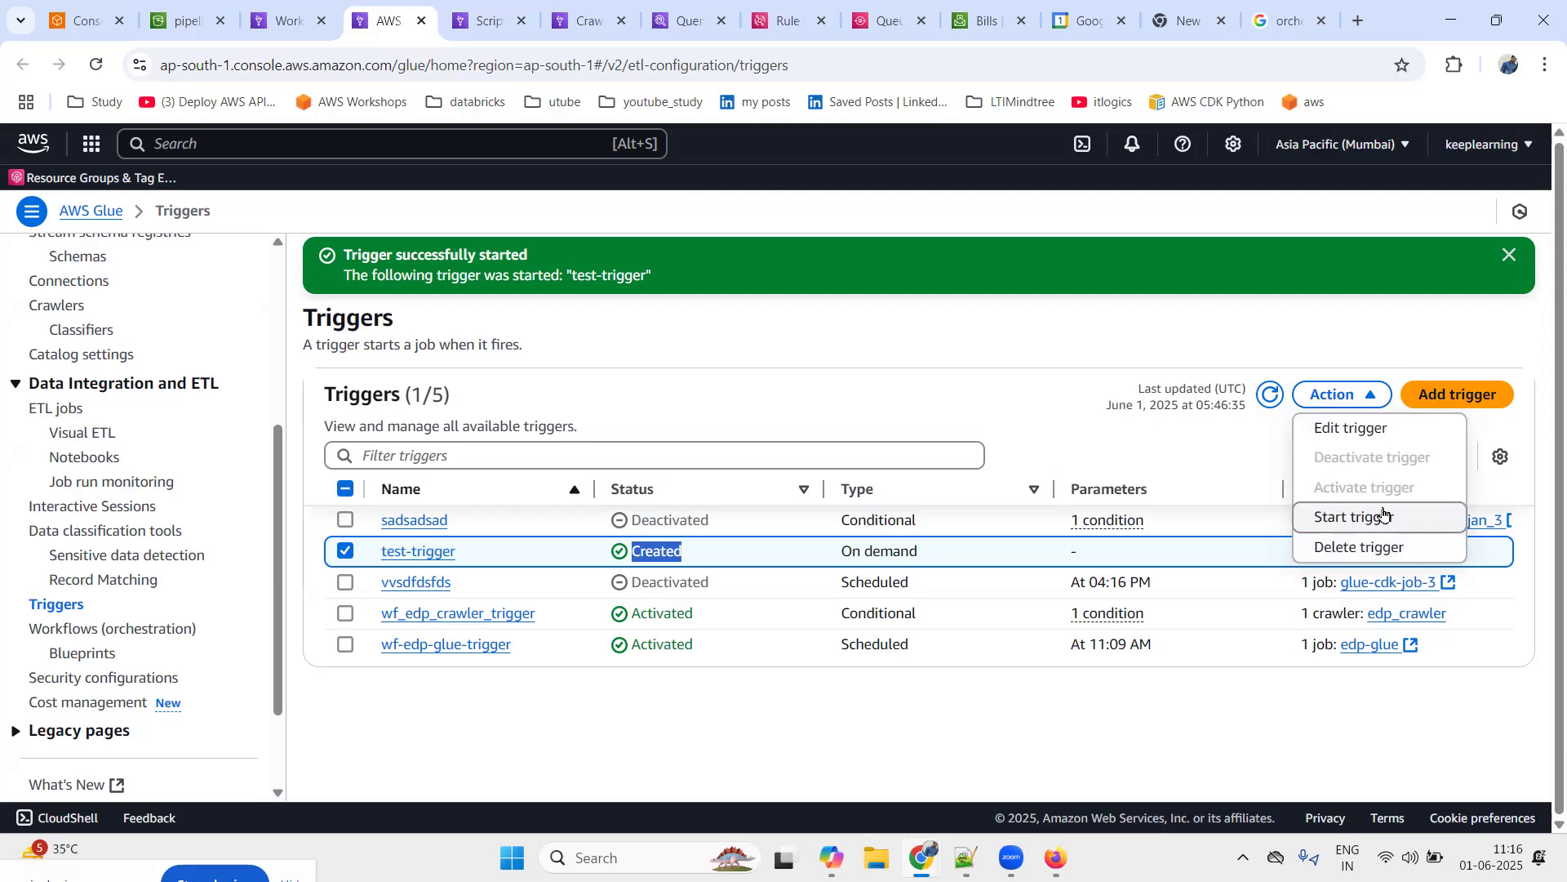
click(1088, 338)
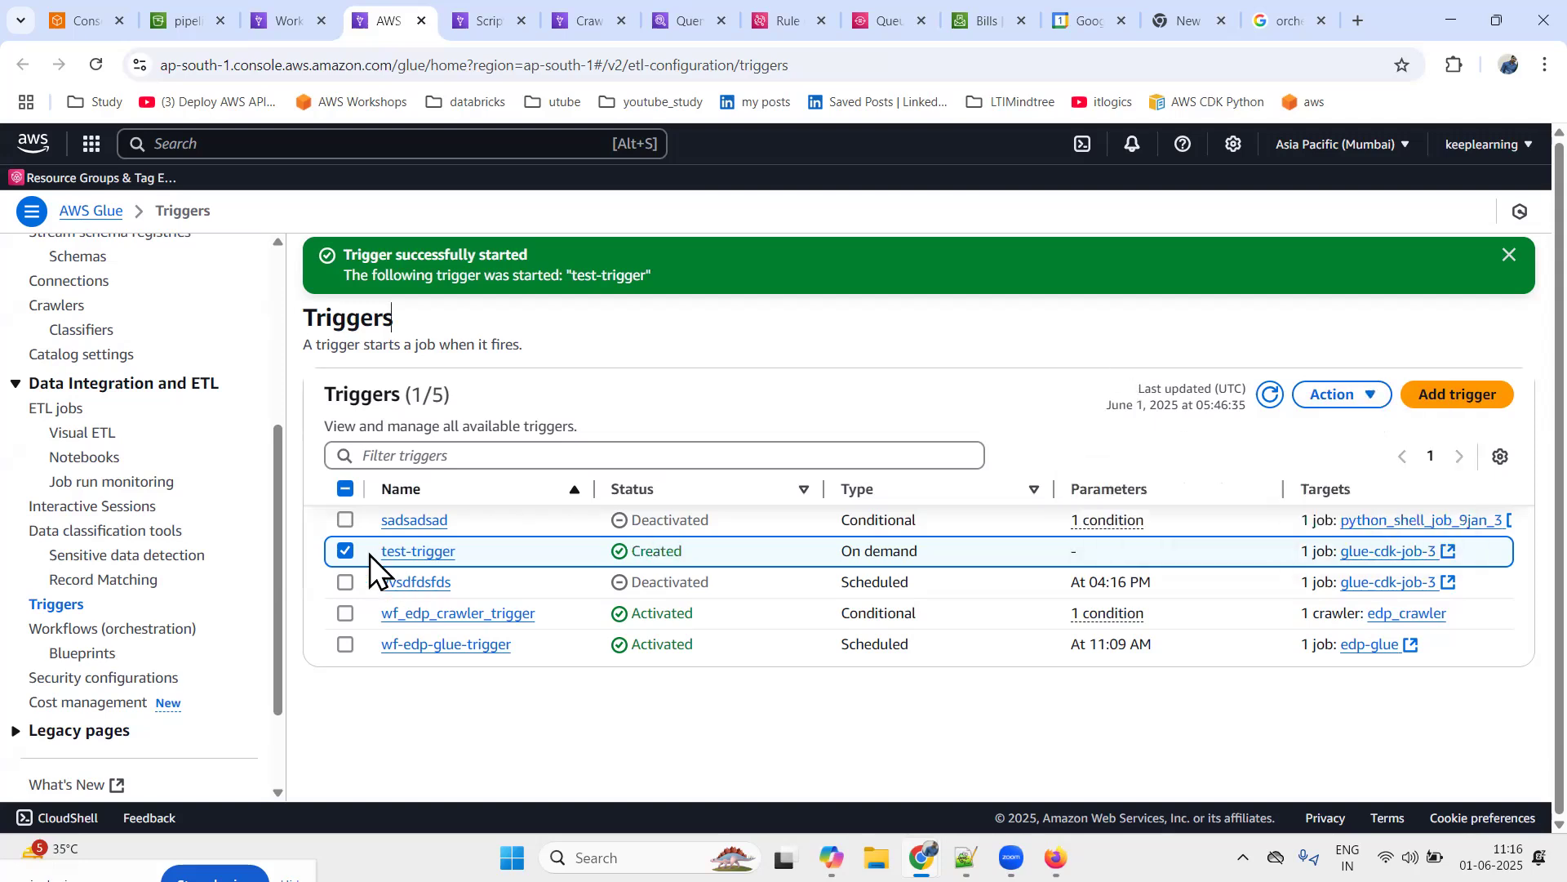
click(1339, 398)
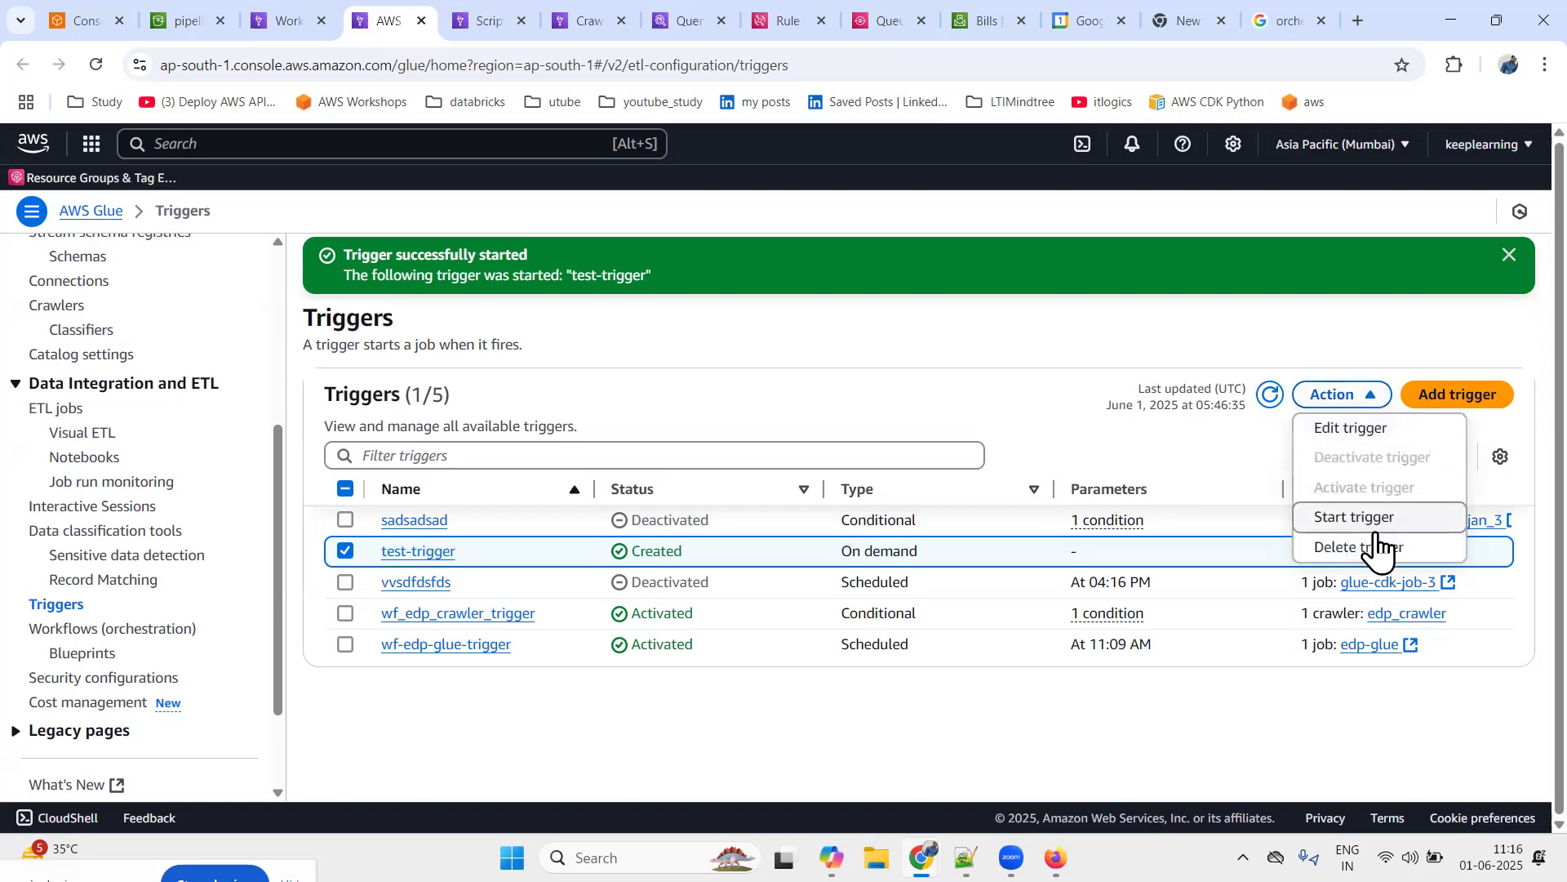
click(978, 377)
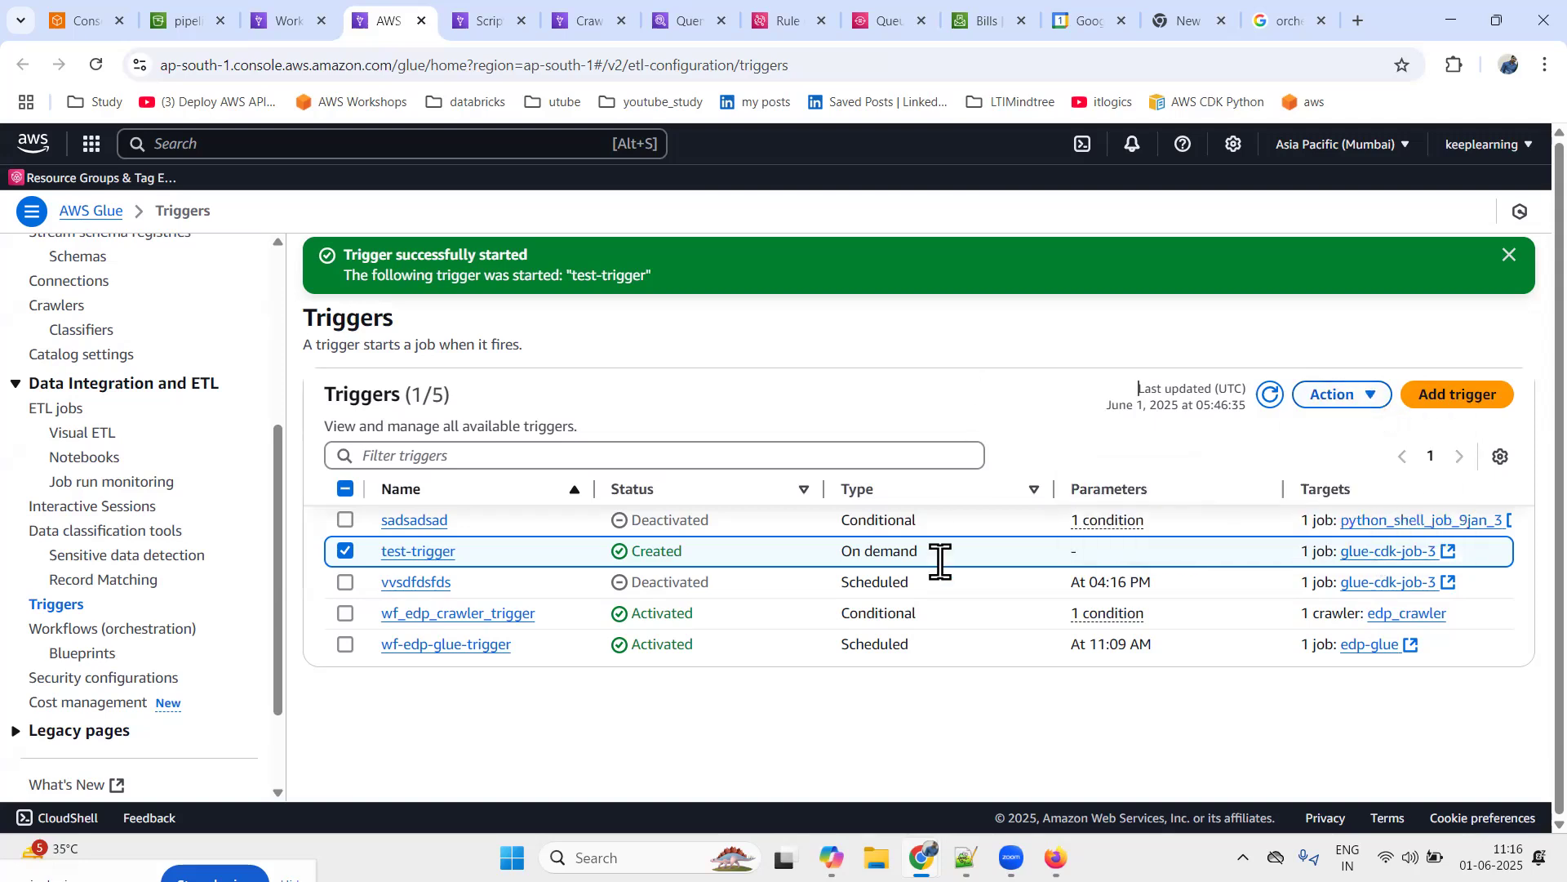
drag(831, 557, 969, 567)
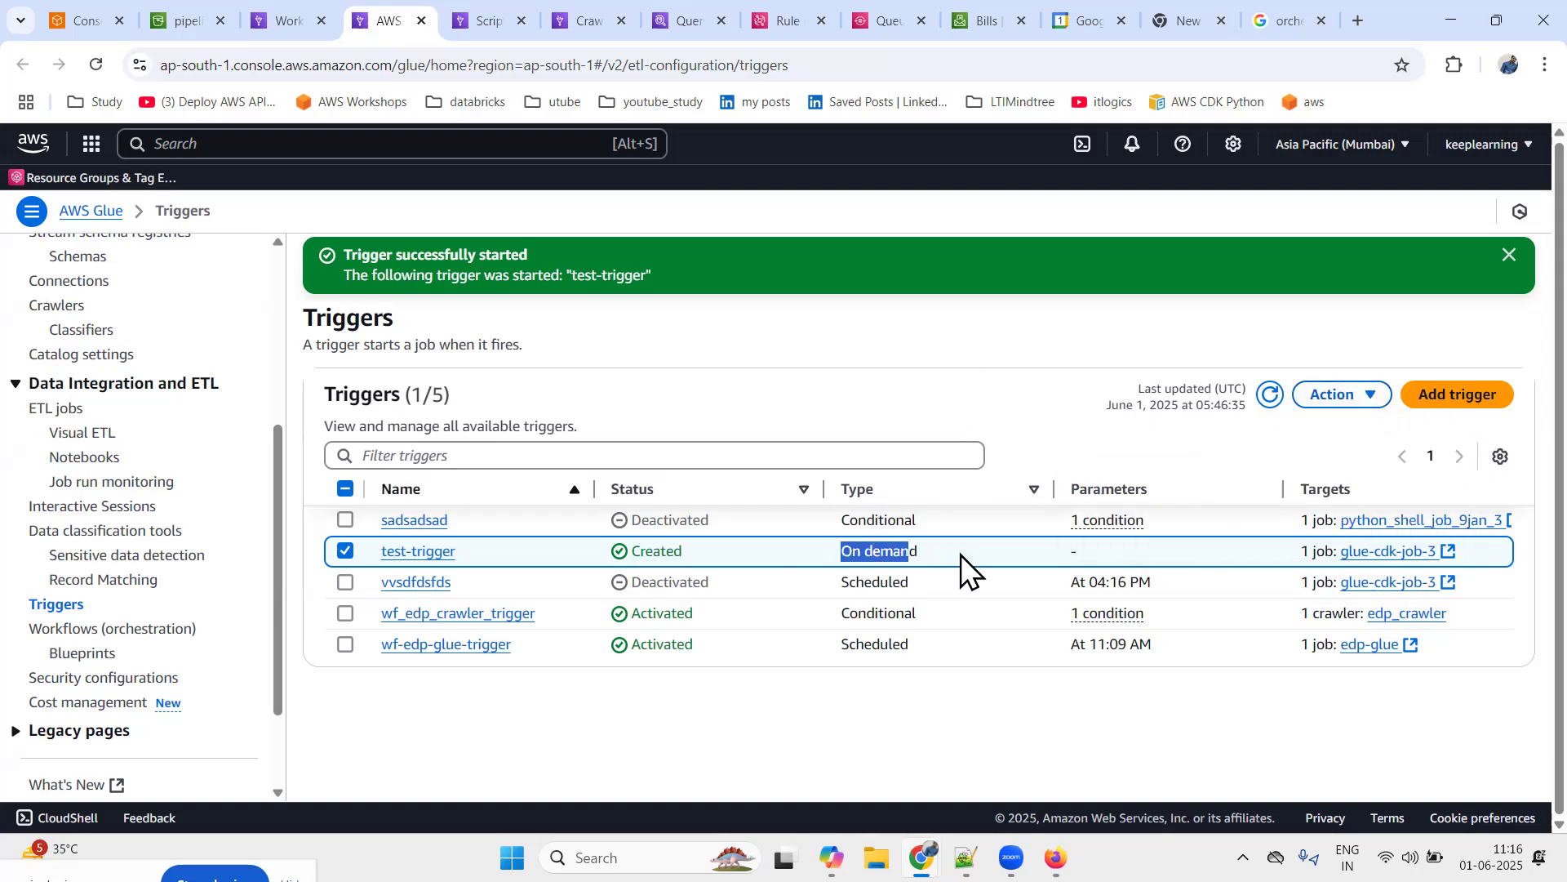
click(1359, 399)
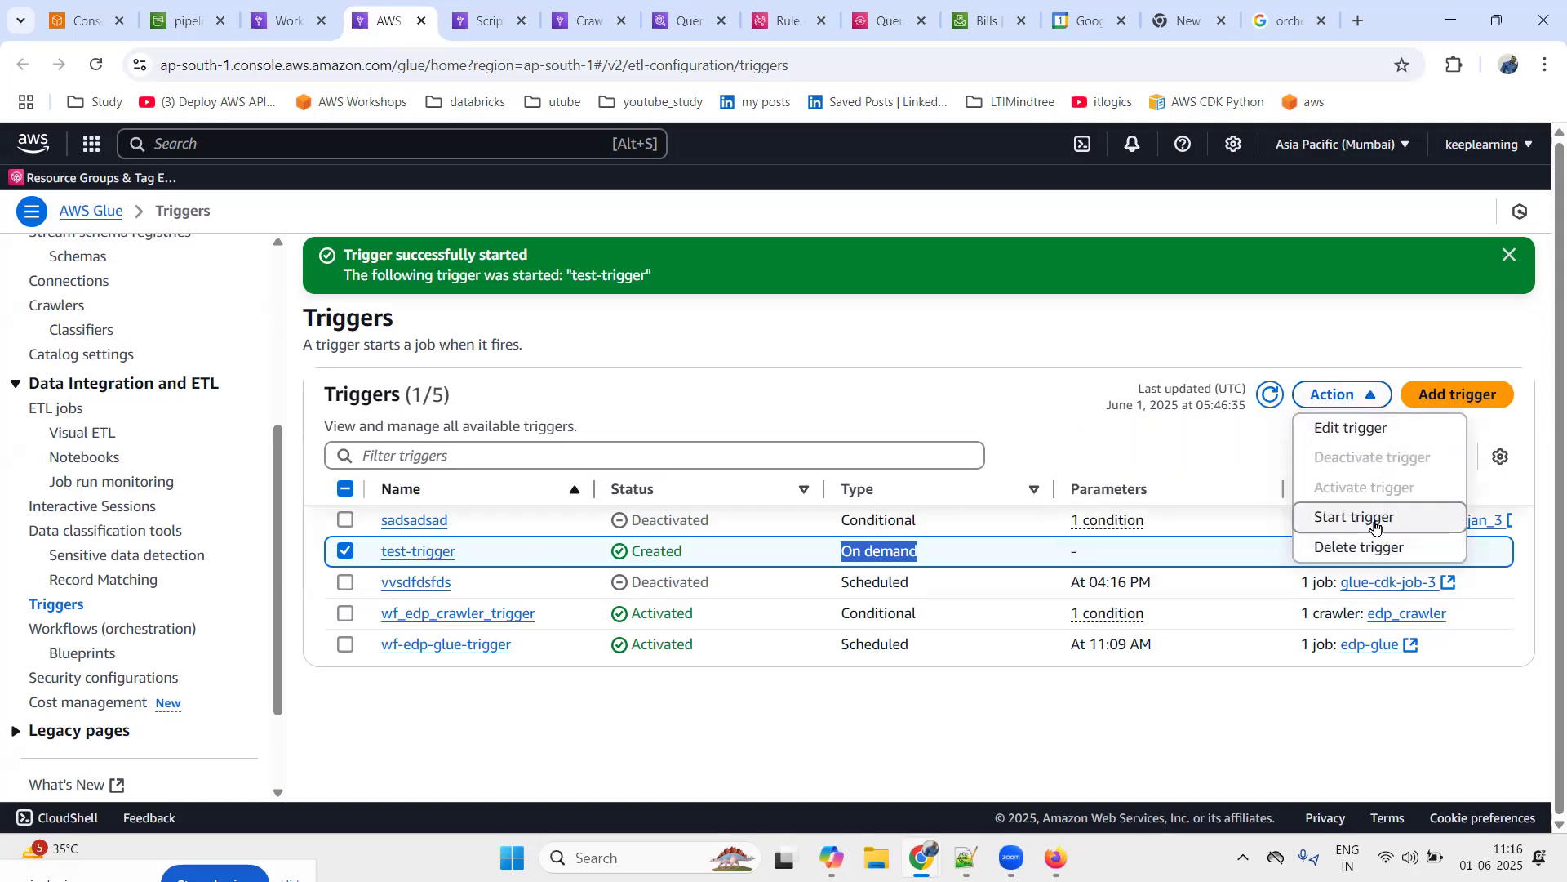
click(1149, 343)
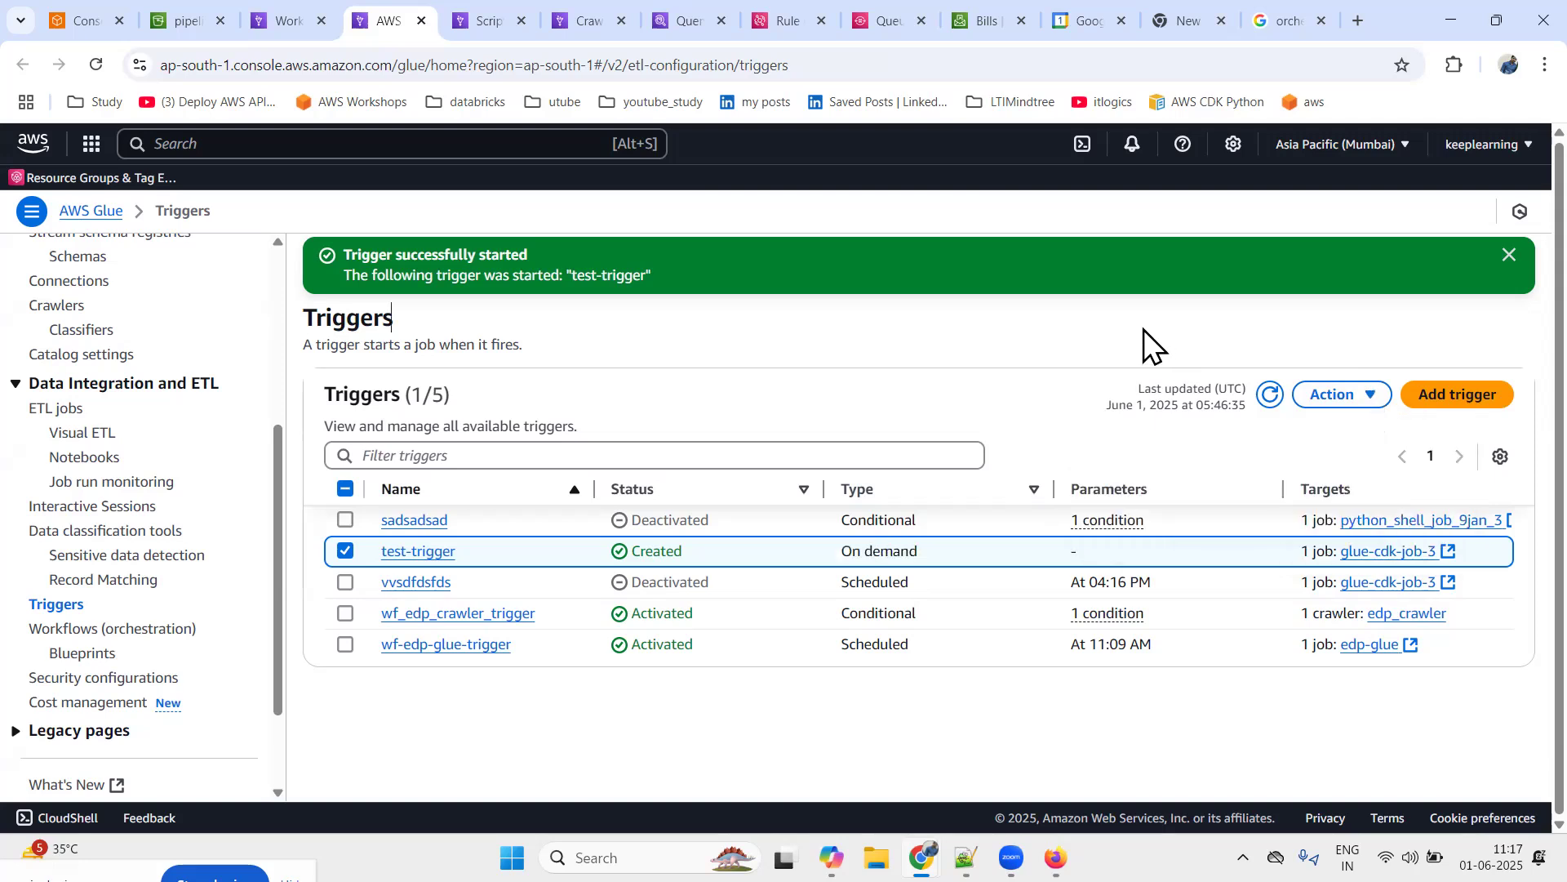
click(345, 553)
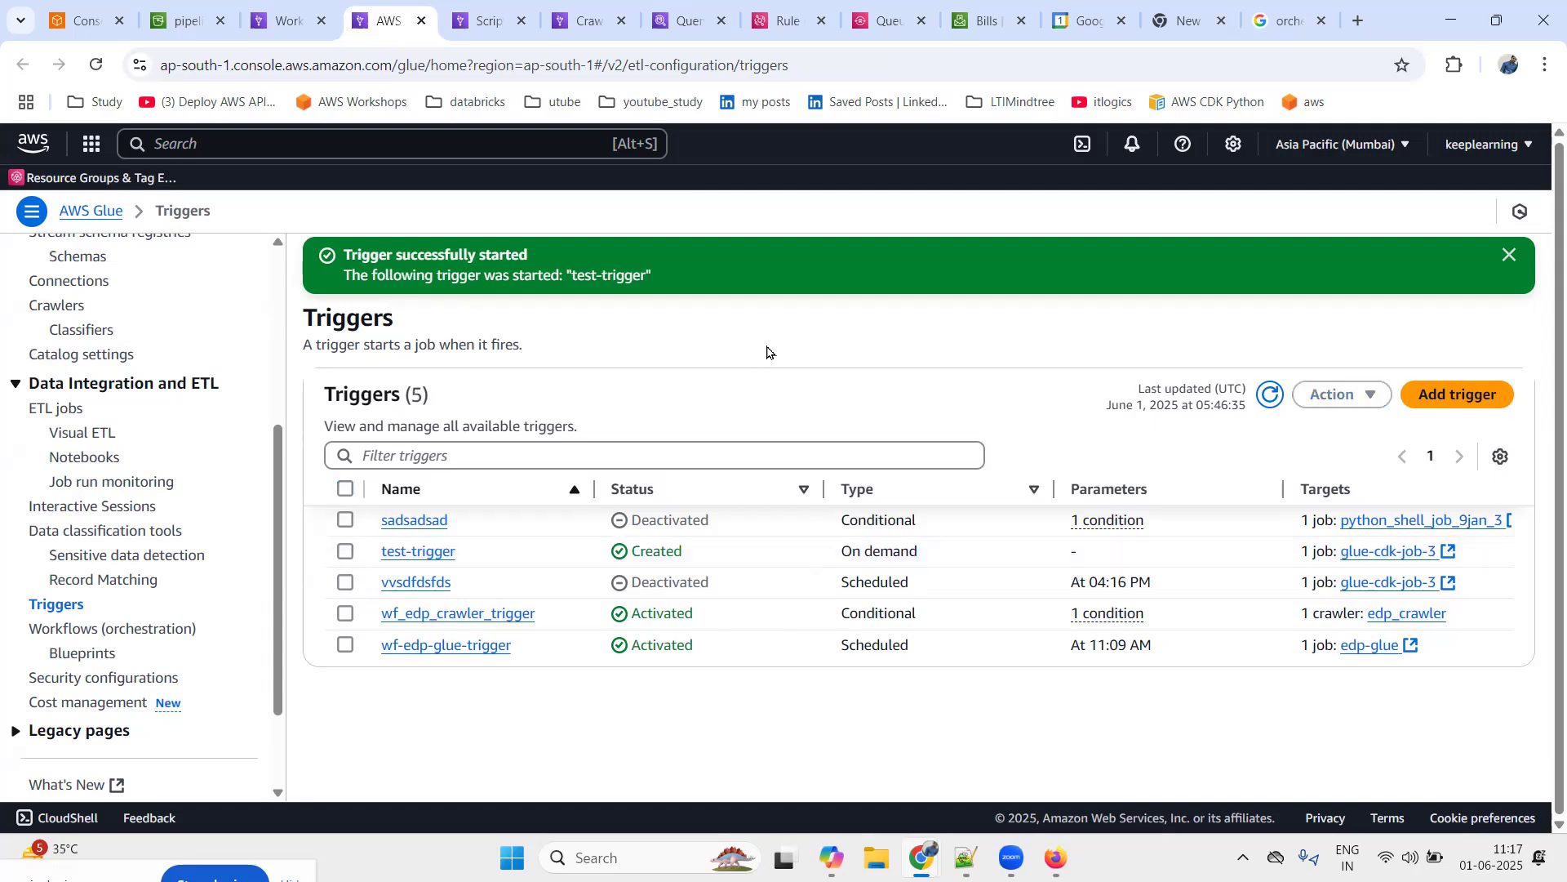
click(1510, 254)
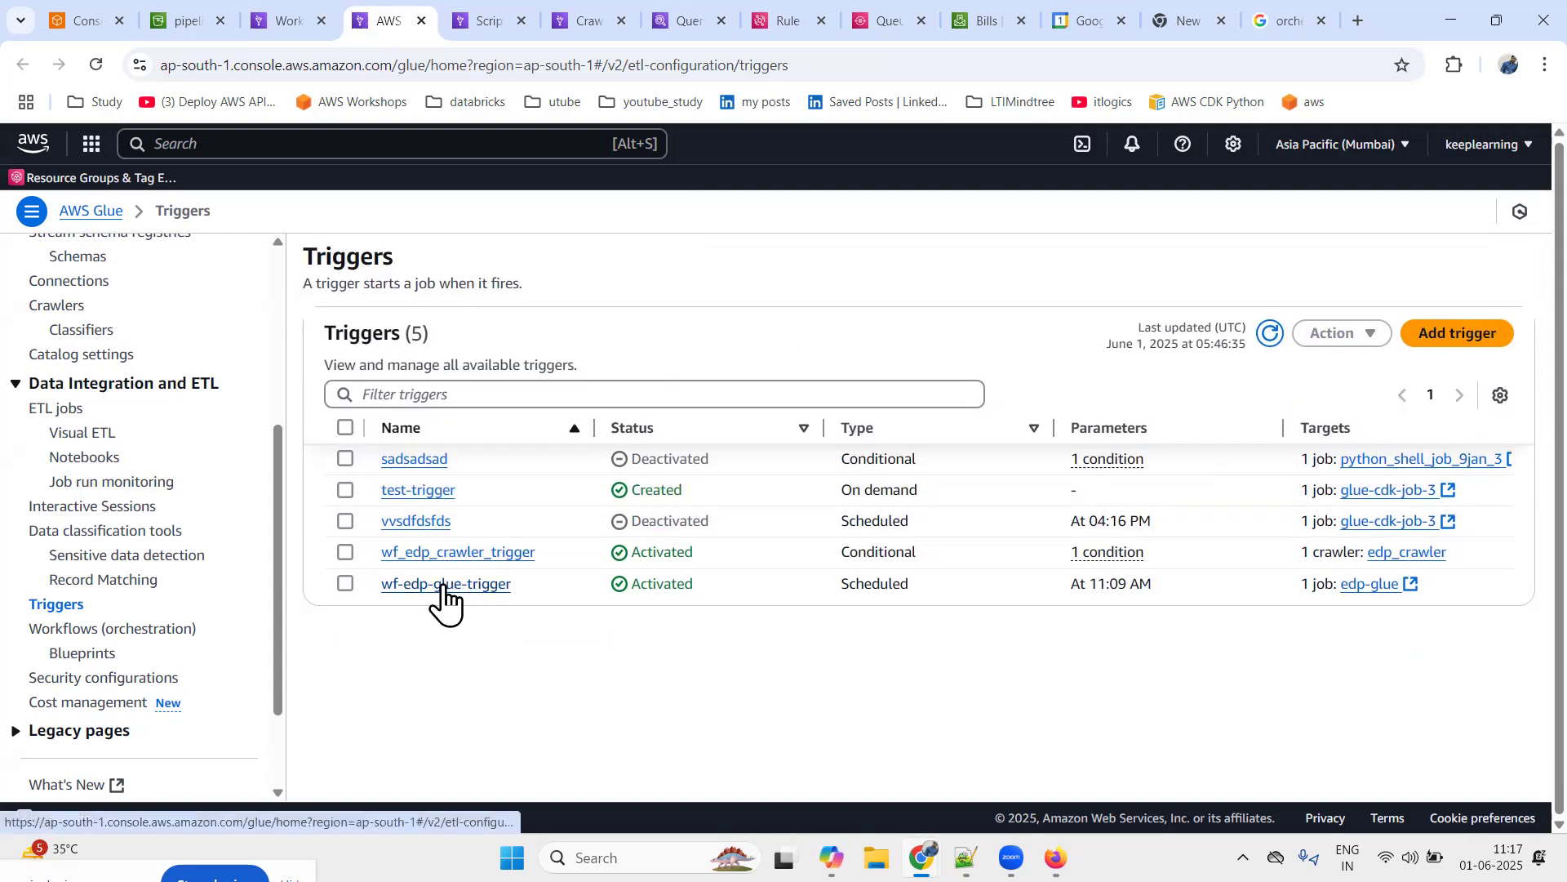
Refresh the Triggers list and compare the schedule of wf-edp-glue-trigger with the last updated UTC time
drag(1045, 594, 1192, 594)
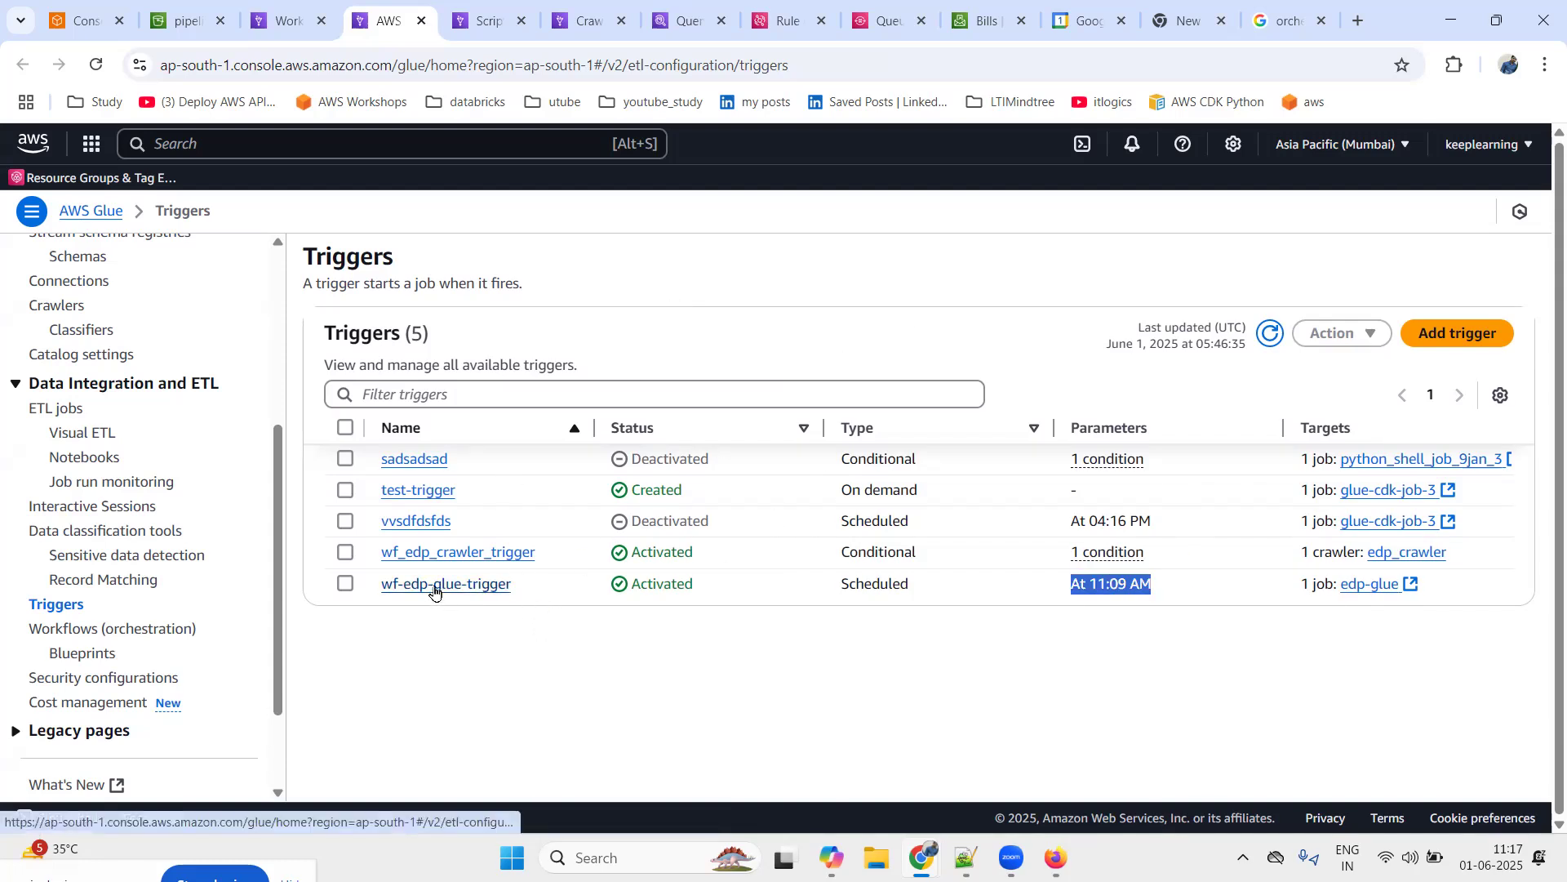
drag(1186, 349, 1246, 359)
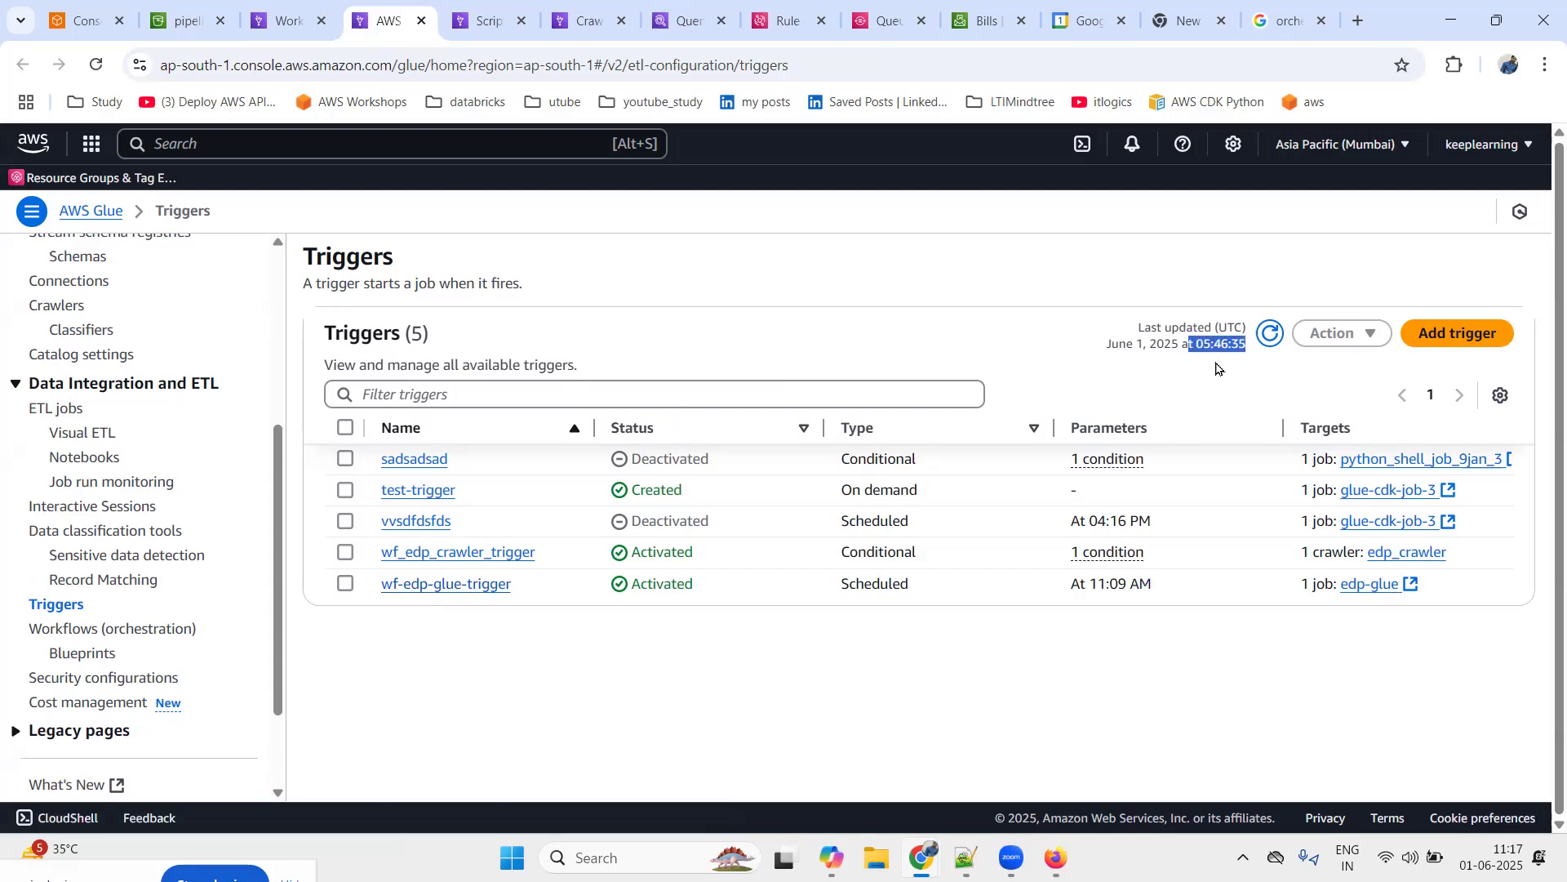
click(1270, 334)
drag(1197, 344, 1229, 346)
Open wf-edp-glue-trigger for editing and set its daily start time to 05:48 UTC
click(419, 586)
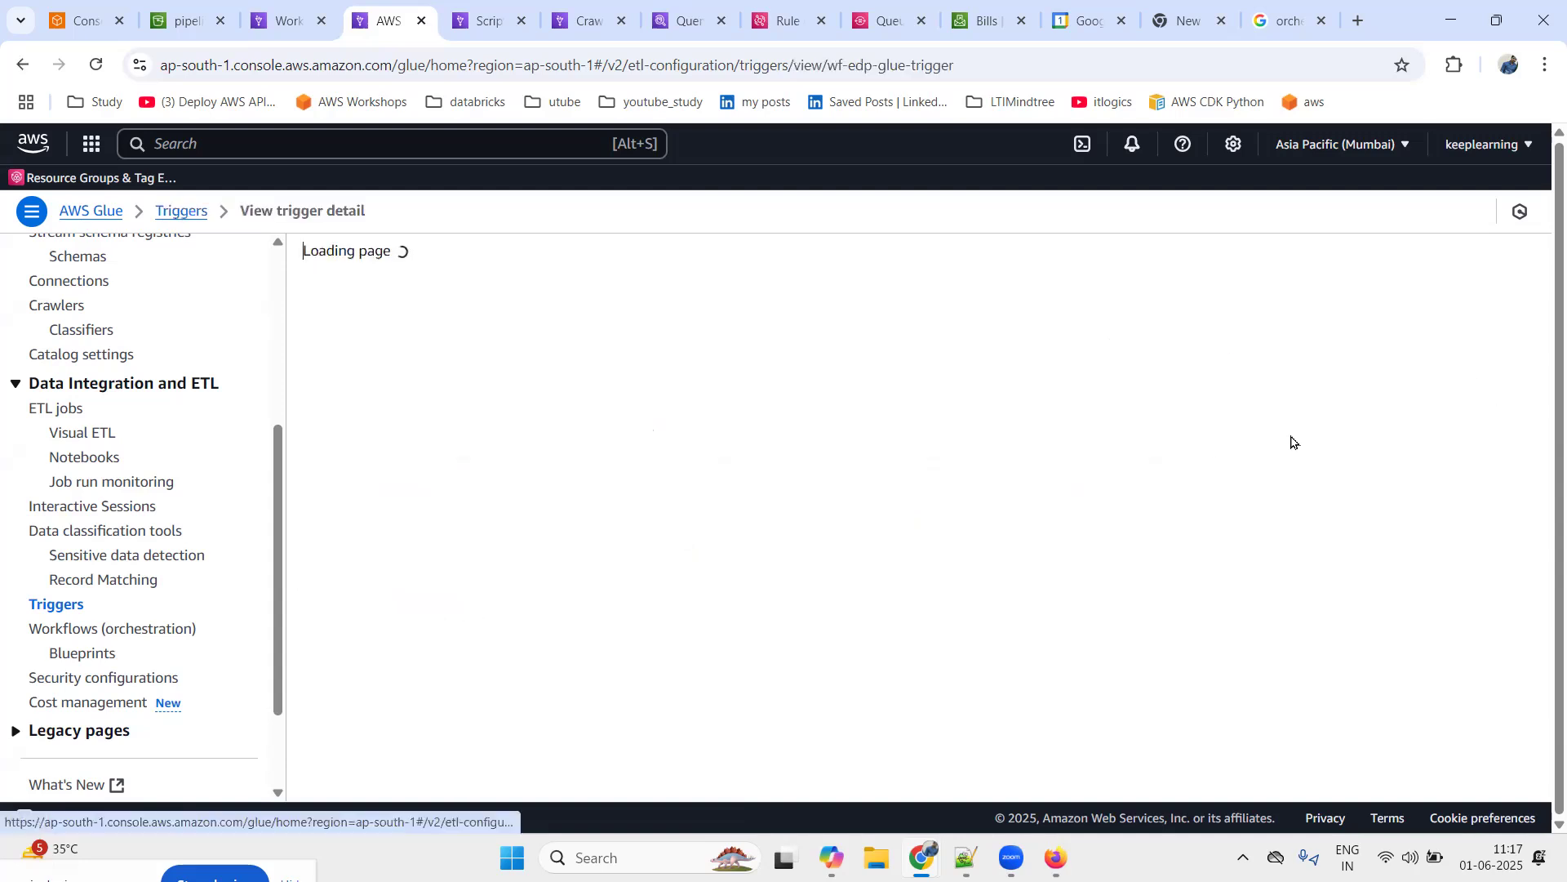
click(1435, 260)
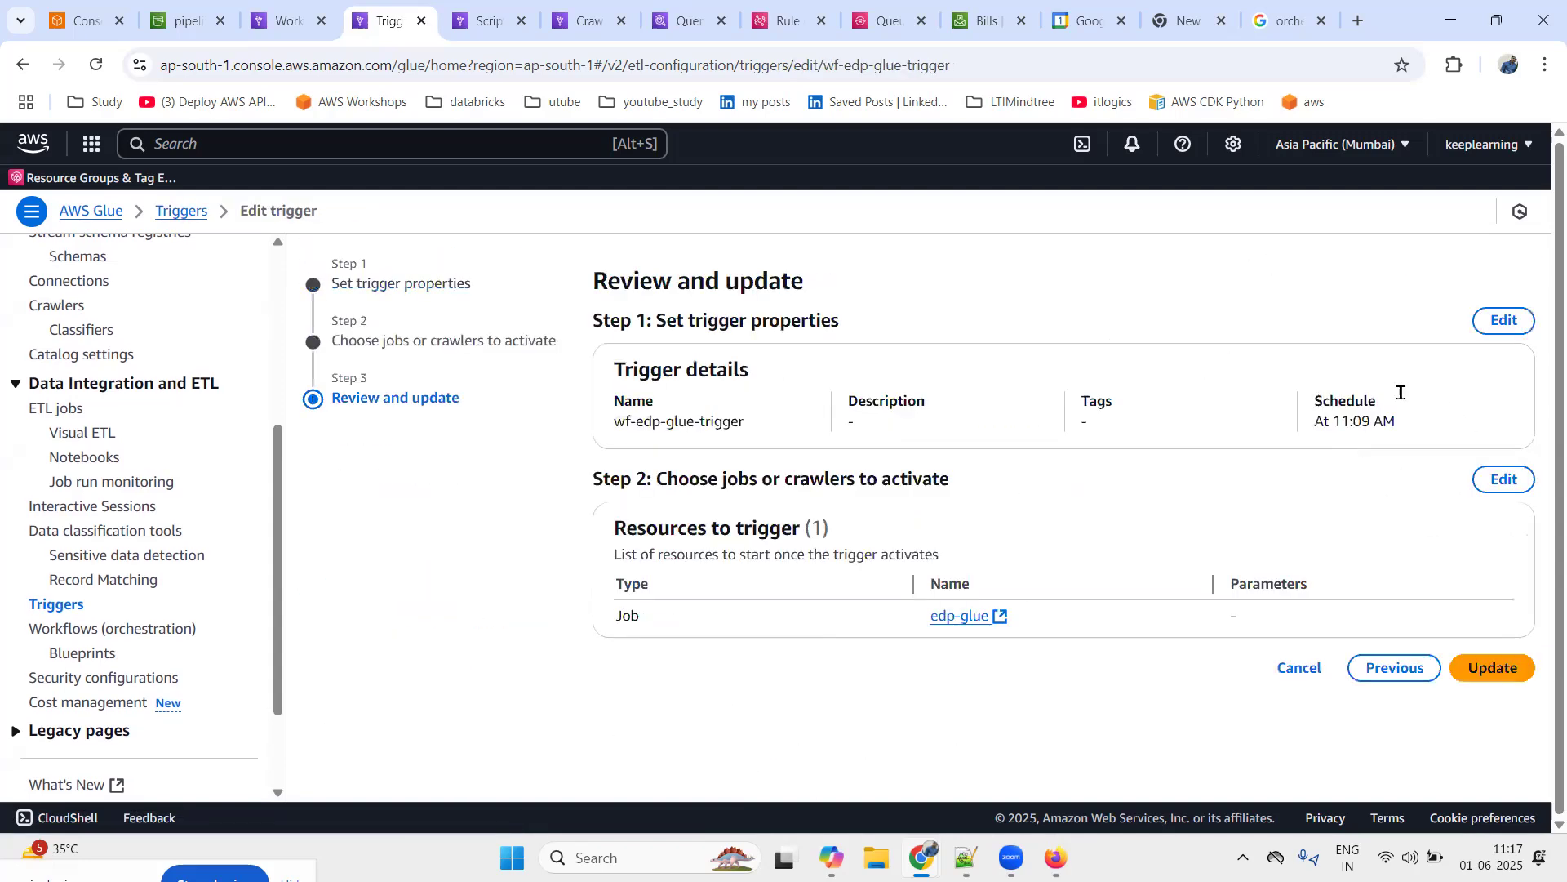
click(1505, 321)
scroll(816, 612, down, 5)
click(645, 587)
key(BackSpace)
key(BackSpace)
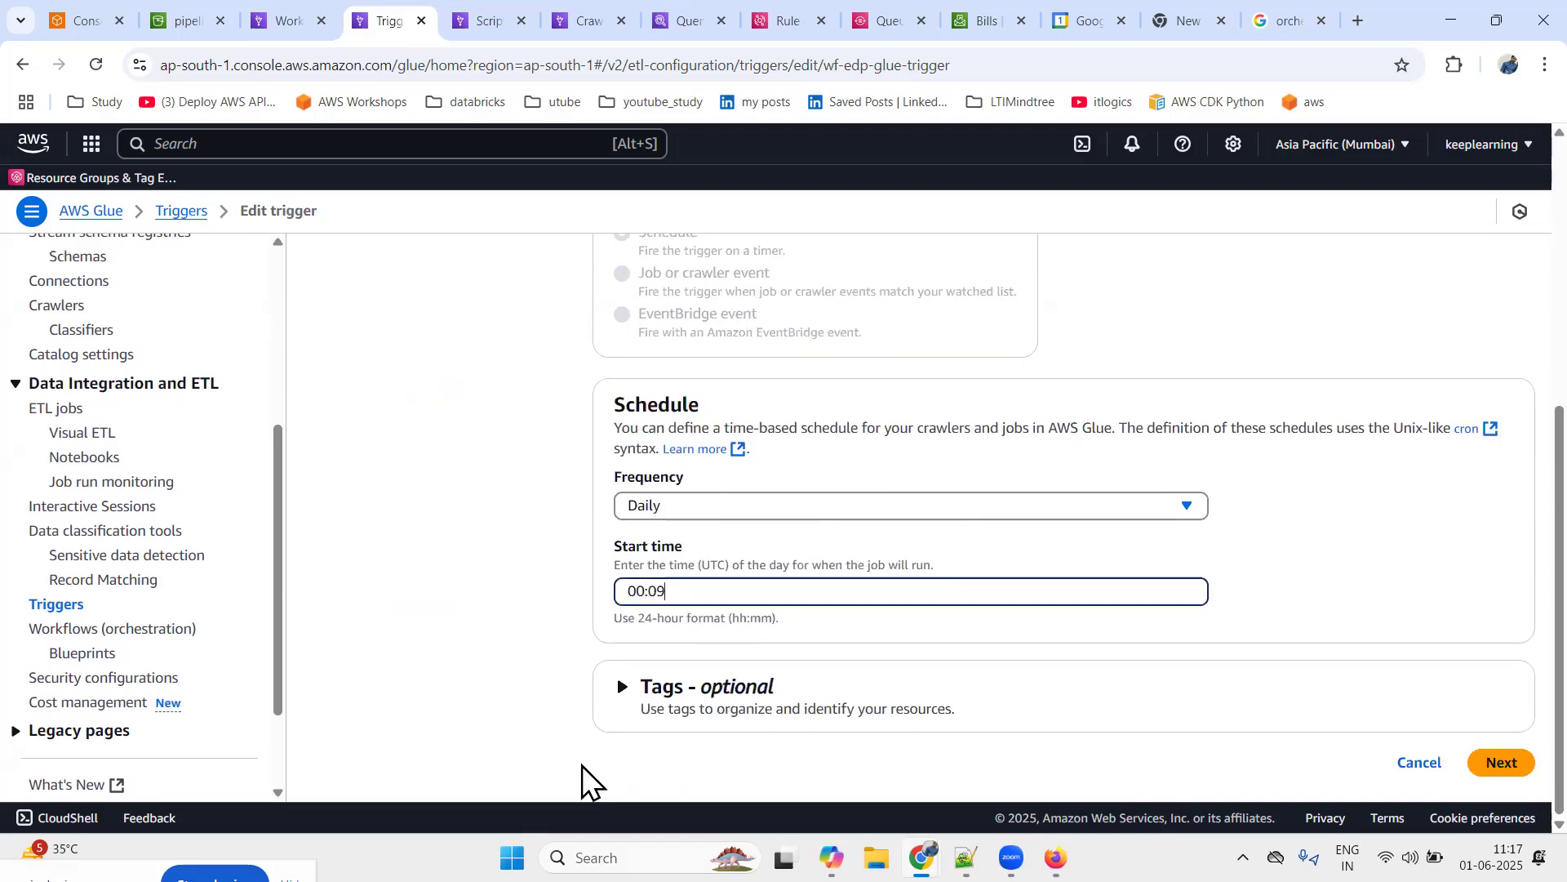
key(Left)
key(Left)
key(Left)
text(5)
key(BackSpace)
key(BackSpace)
text(48)
Keep edp-glue as the target resource, save the update to wf-edp-glue-trigger and dismiss the notice
click(1500, 762)
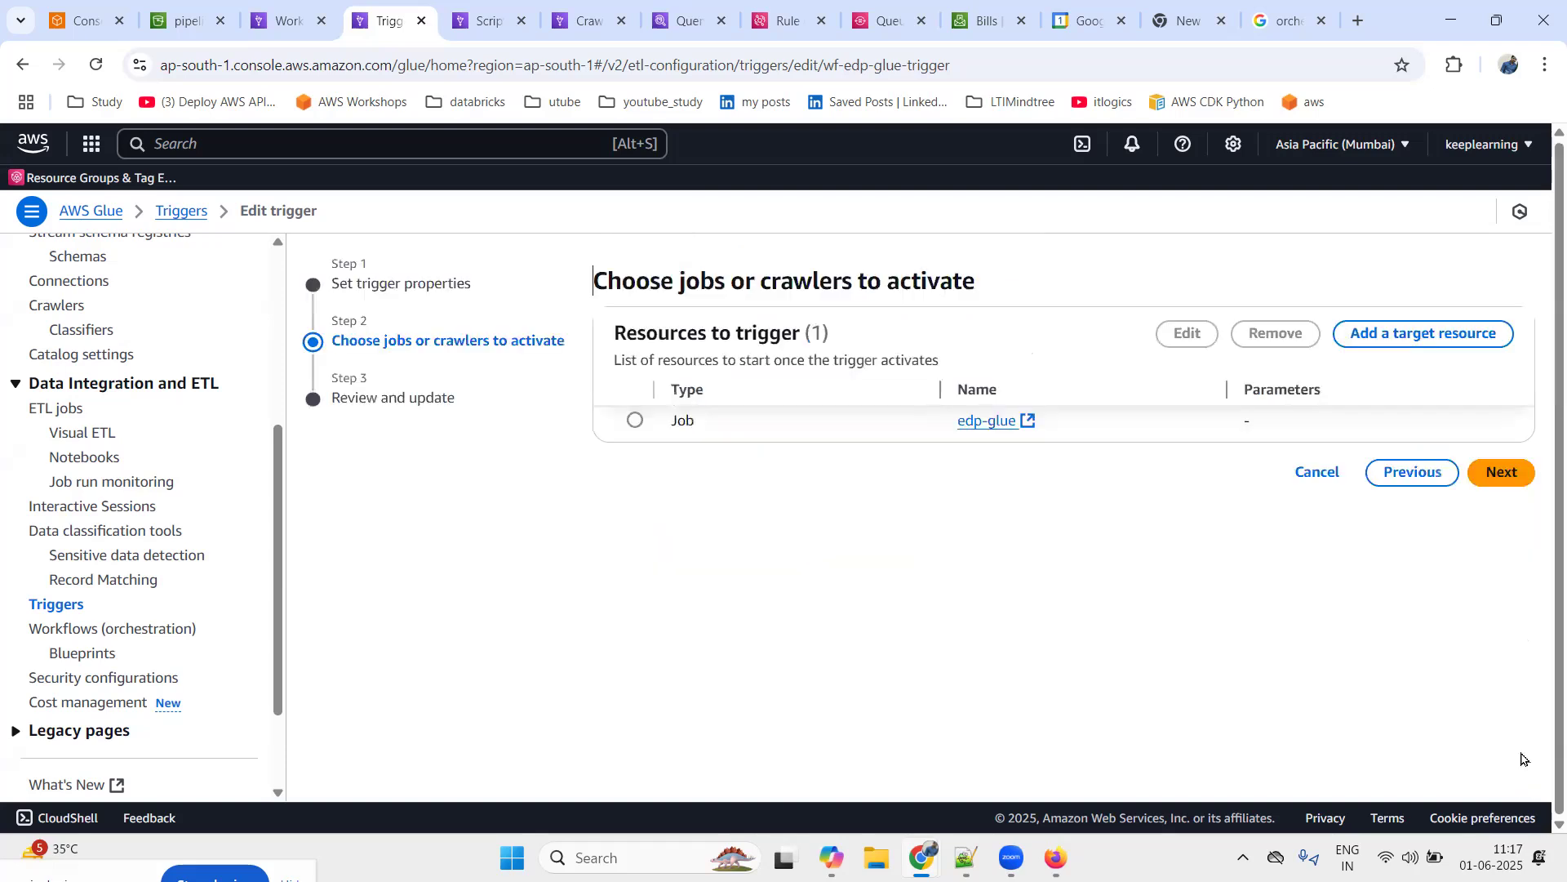
click(1492, 480)
click(1494, 667)
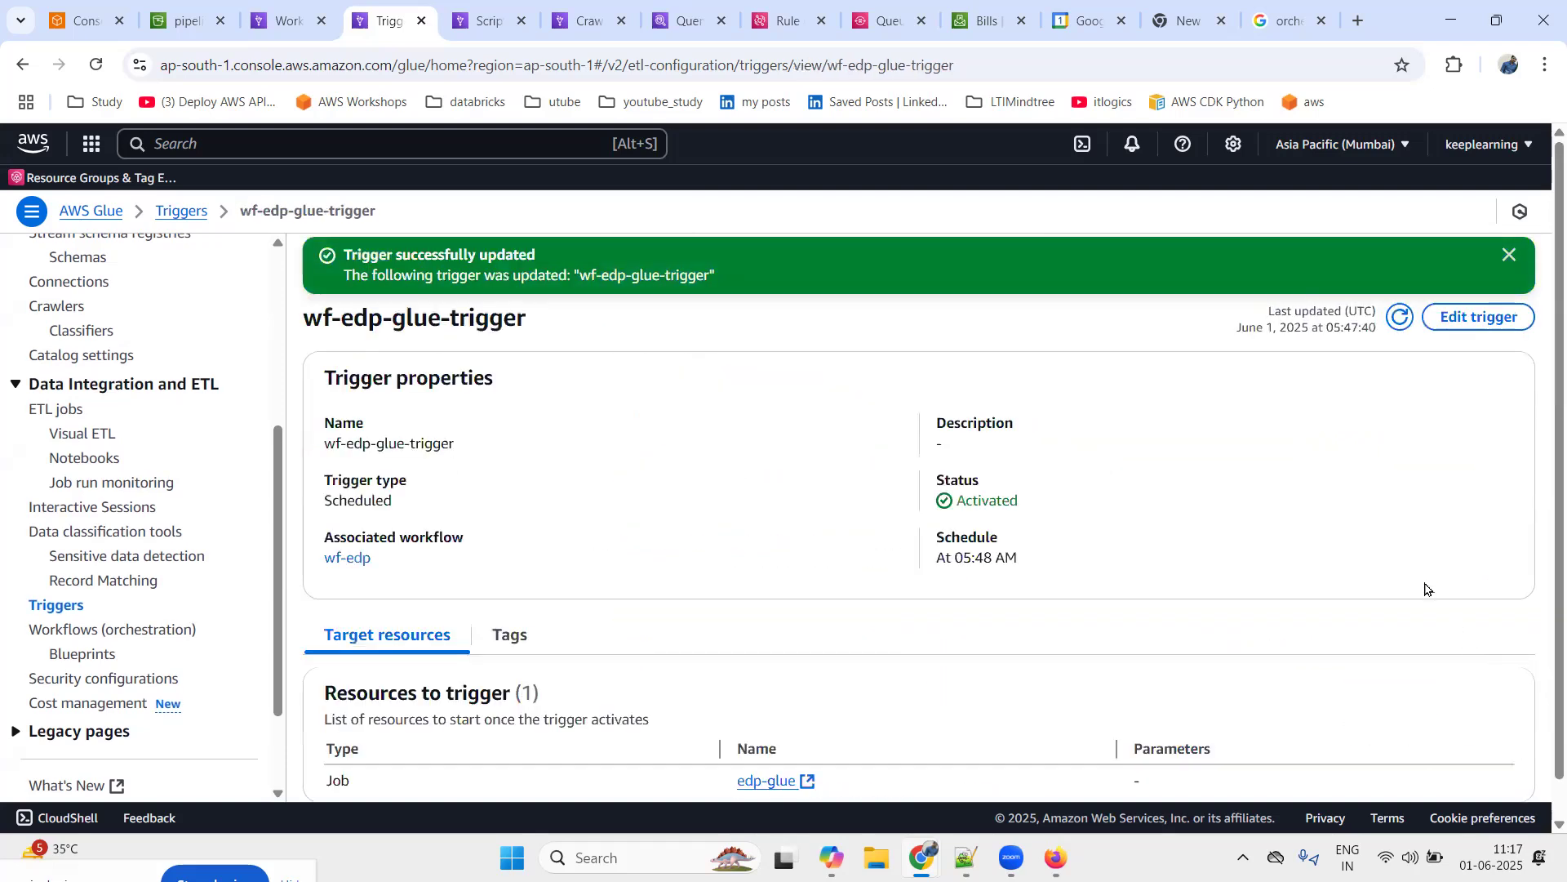
click(1511, 255)
Refresh the wf-edp-glue-trigger details, return to the Triggers list and check its schedule against the UTC time
click(1402, 258)
click(1403, 258)
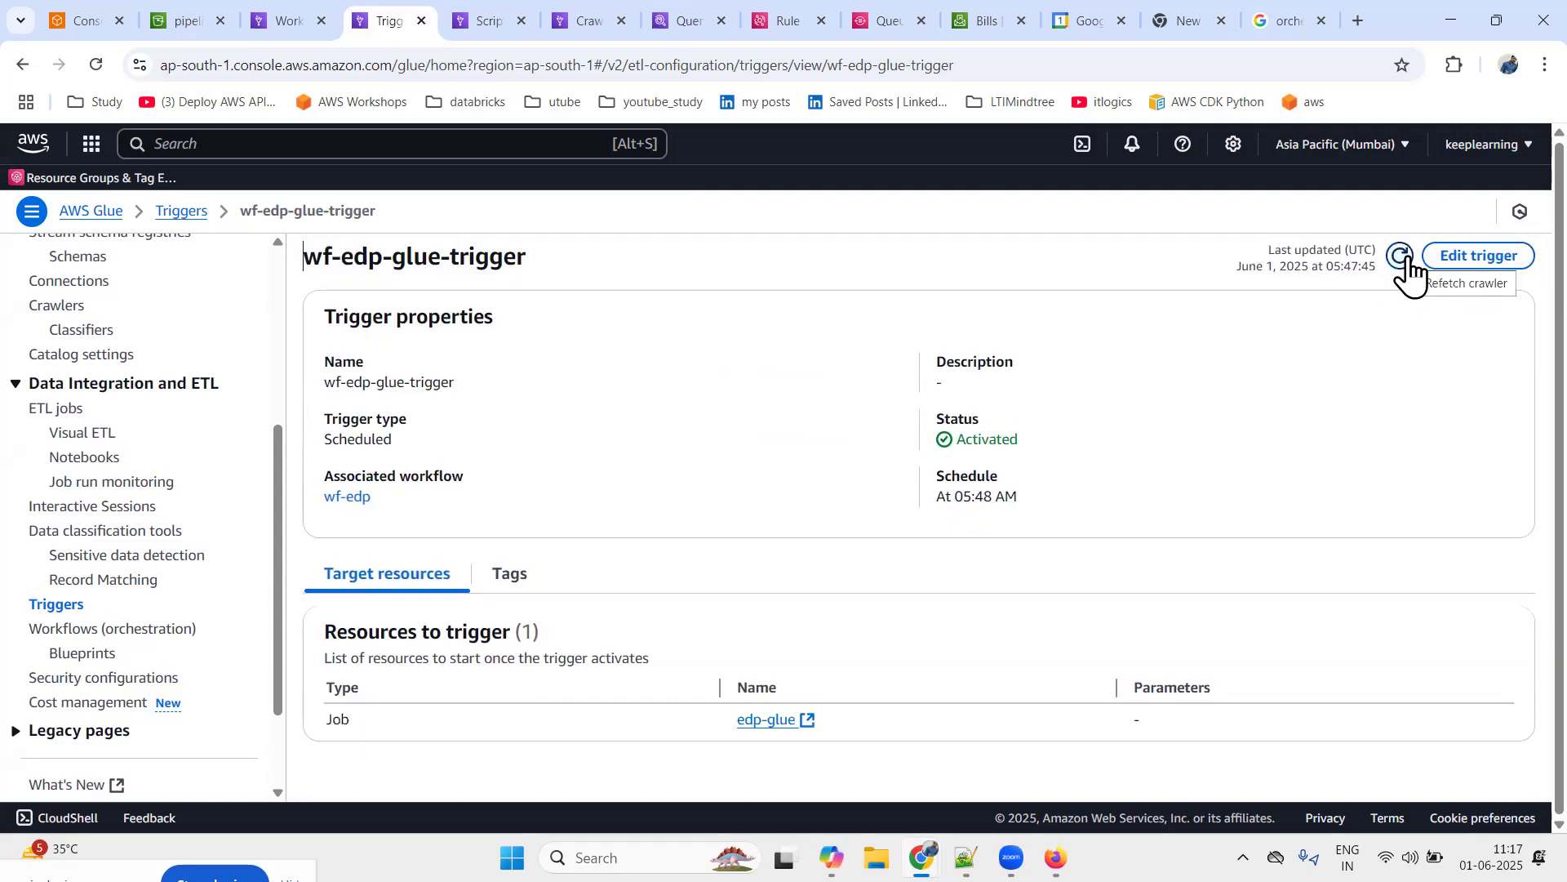
click(180, 210)
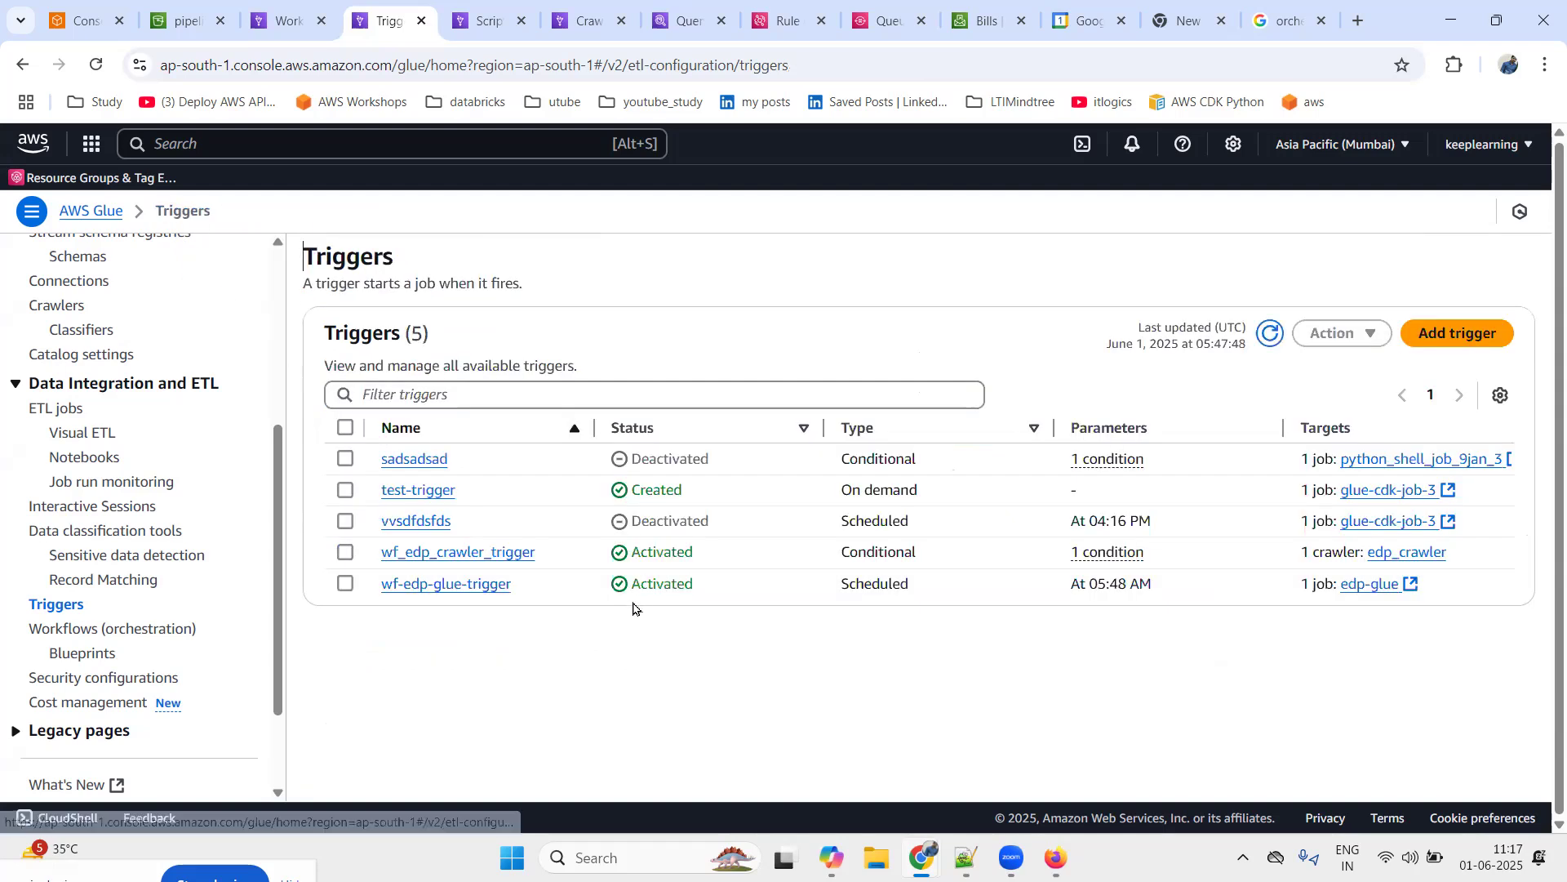
drag(1062, 584, 1240, 588)
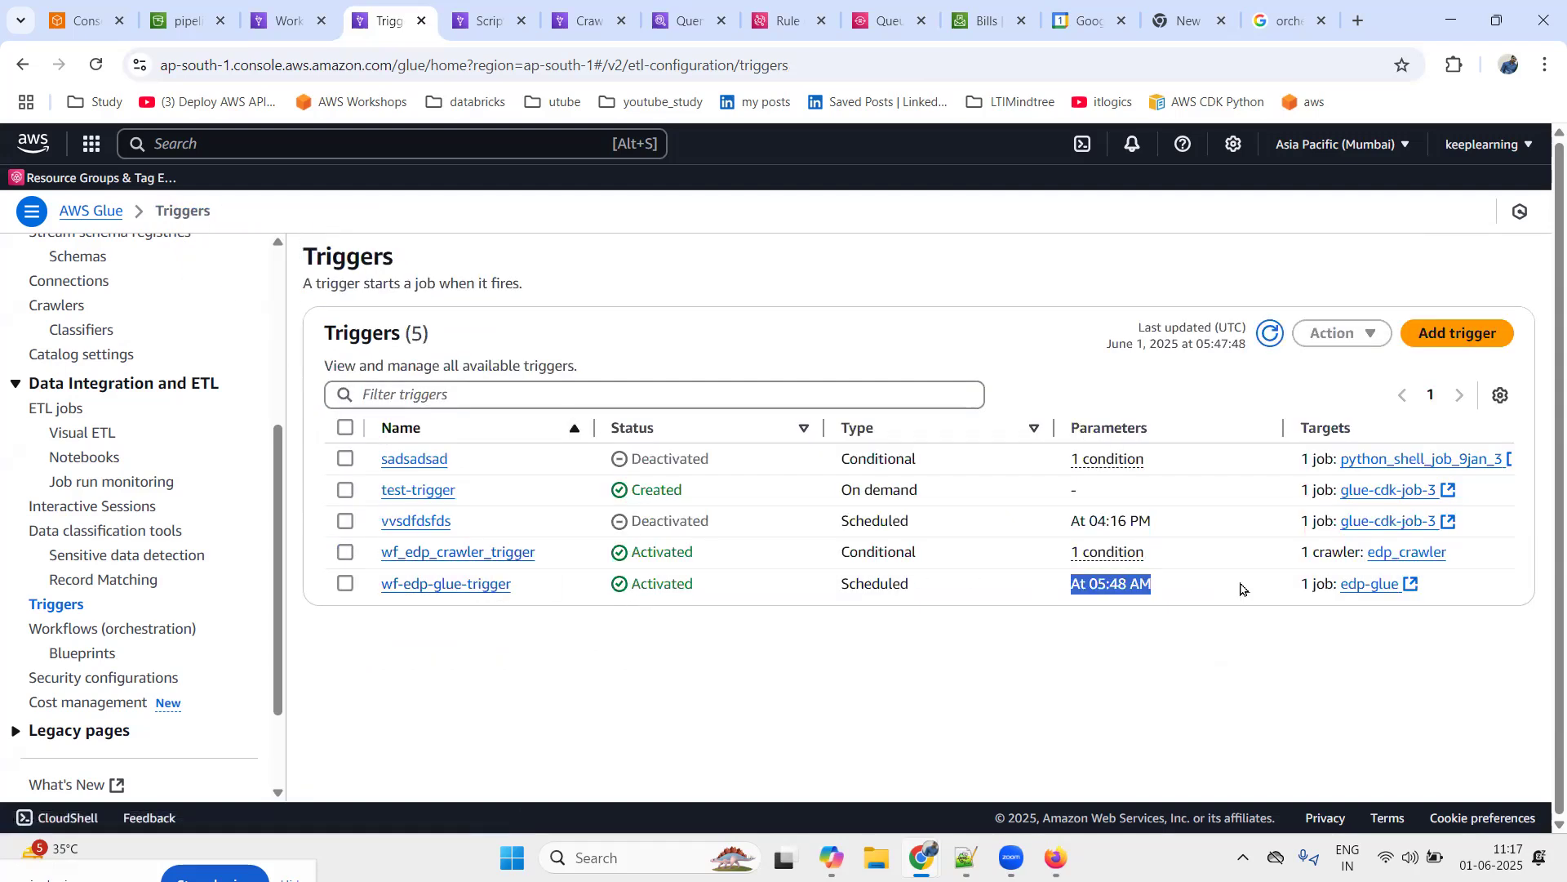
click(1270, 334)
drag(1207, 348, 1251, 349)
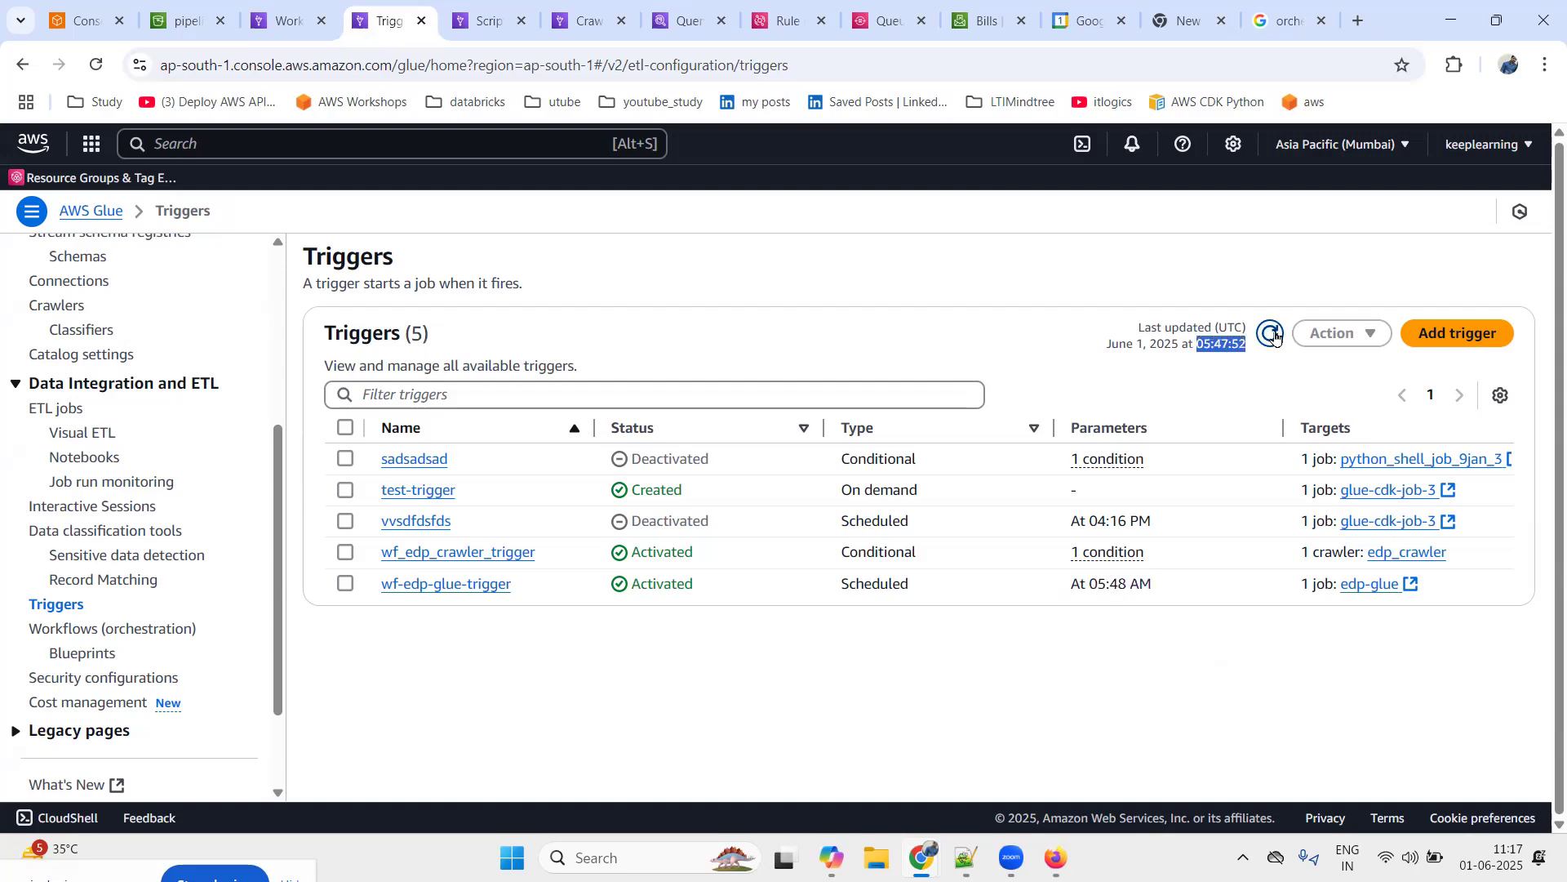
Refresh the Triggers list repeatedly until 05:48 UTC is reached and compare it with the schedule of wf-edp-glue-trigger
click(1271, 335)
click(1271, 335)
click(1271, 334)
click(1271, 335)
click(1271, 334)
click(1271, 335)
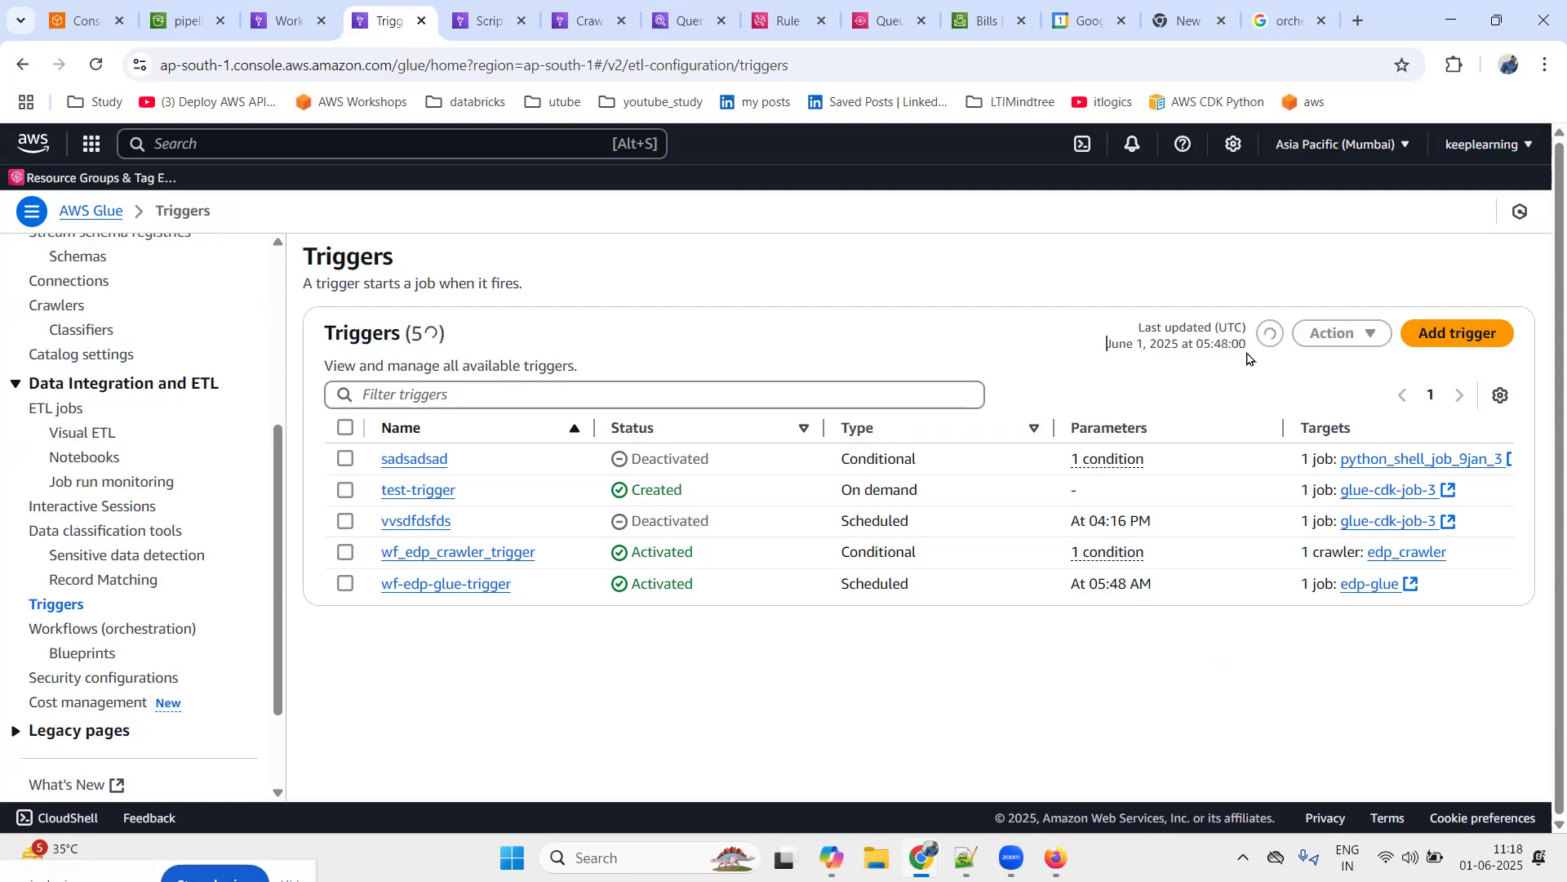
drag(1196, 347, 1242, 345)
drag(1070, 584, 1165, 598)
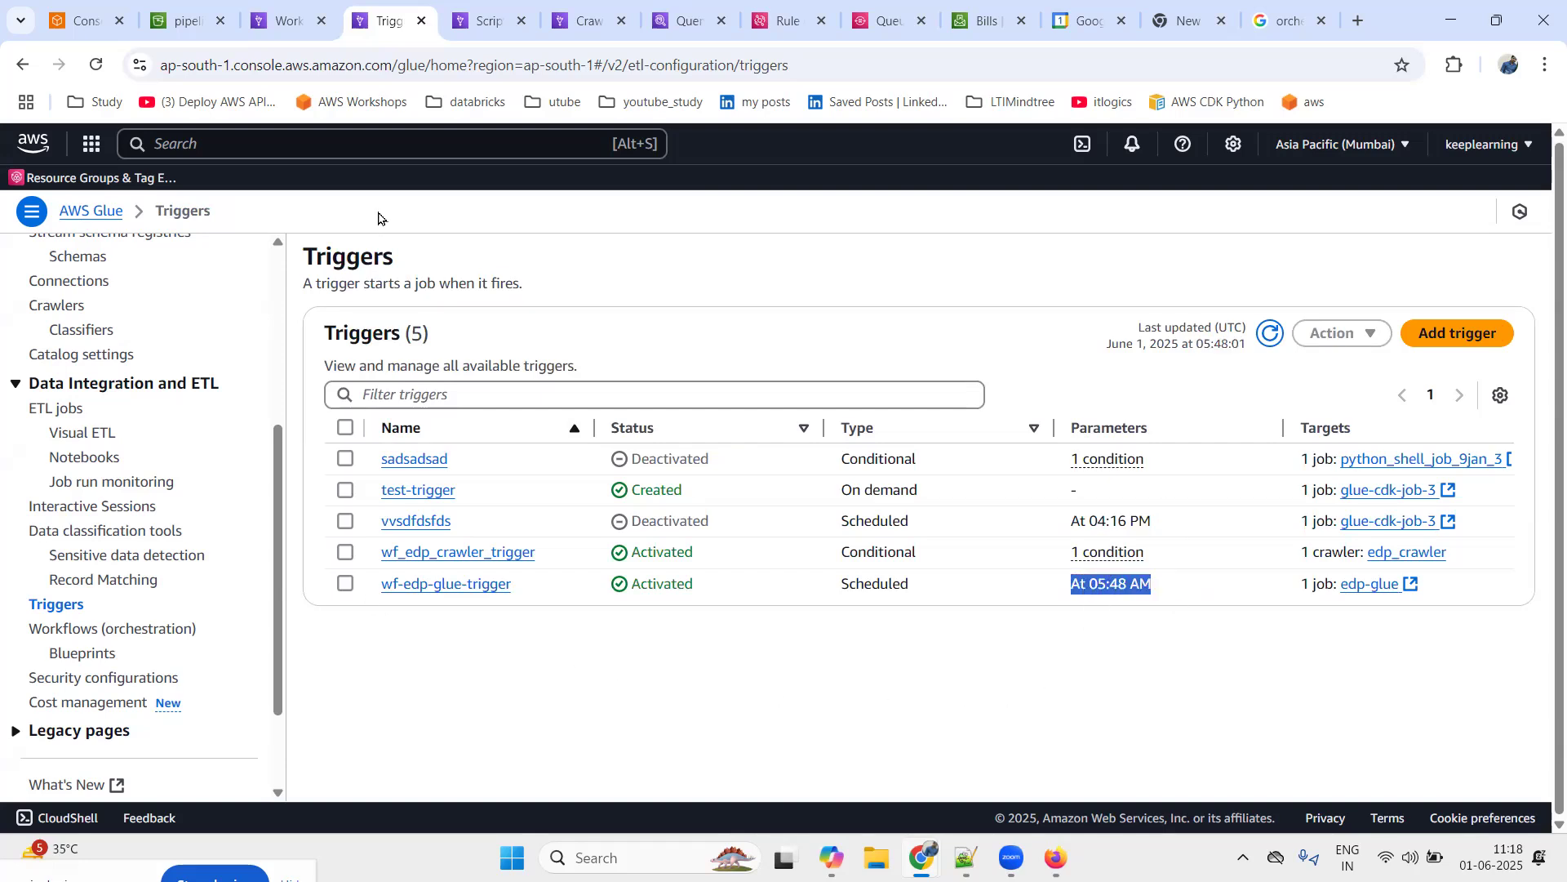
Return from the wf-edp graph to the Workflows list and check the last run times
click(286, 21)
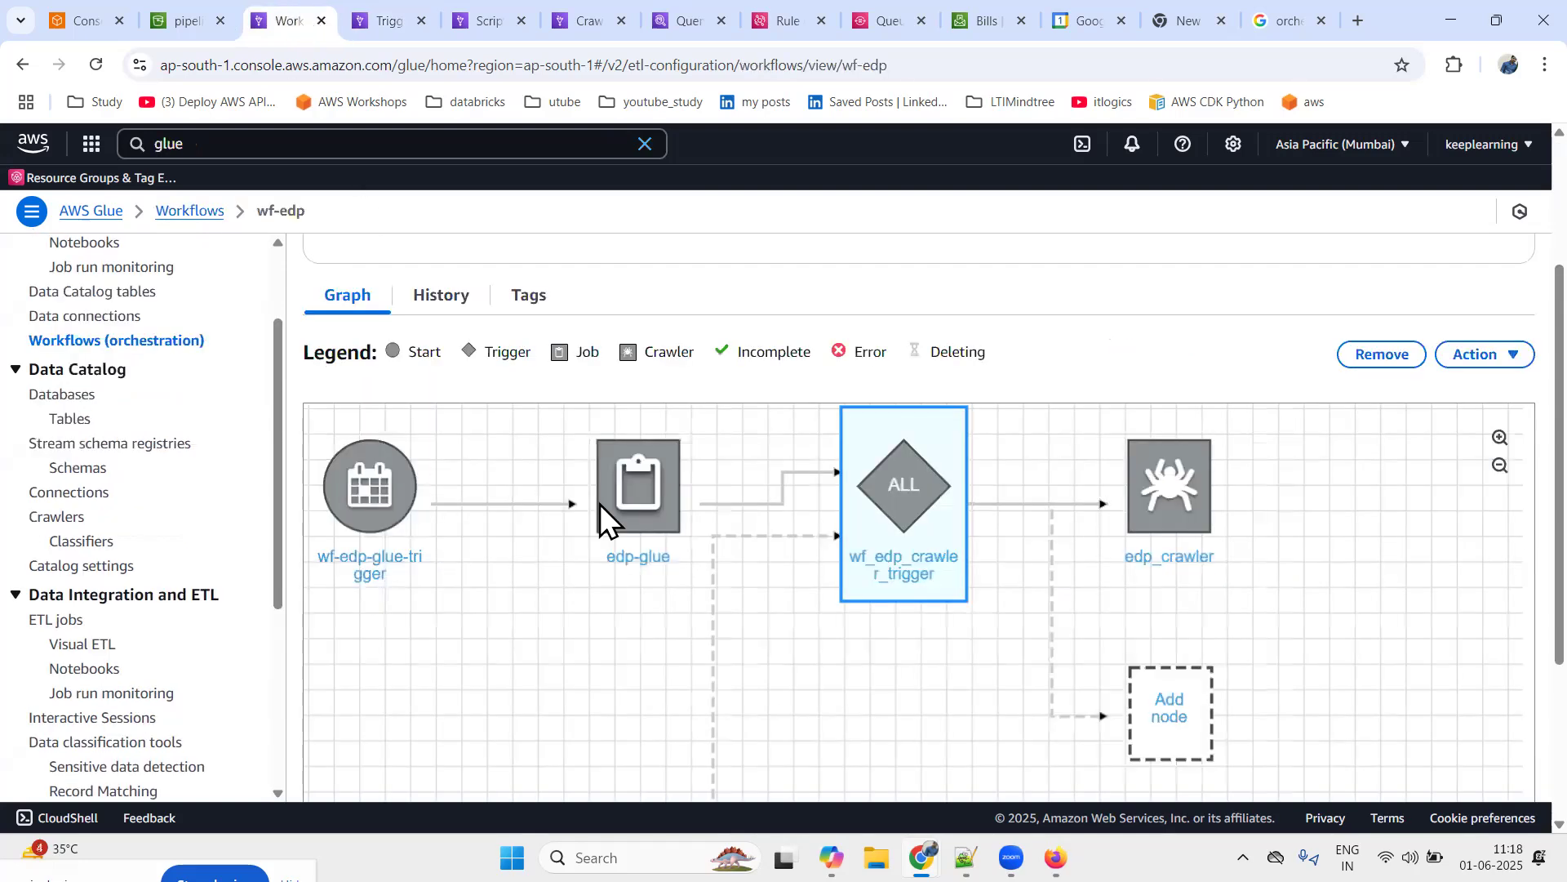
scroll(599, 503, up, 3)
click(166, 211)
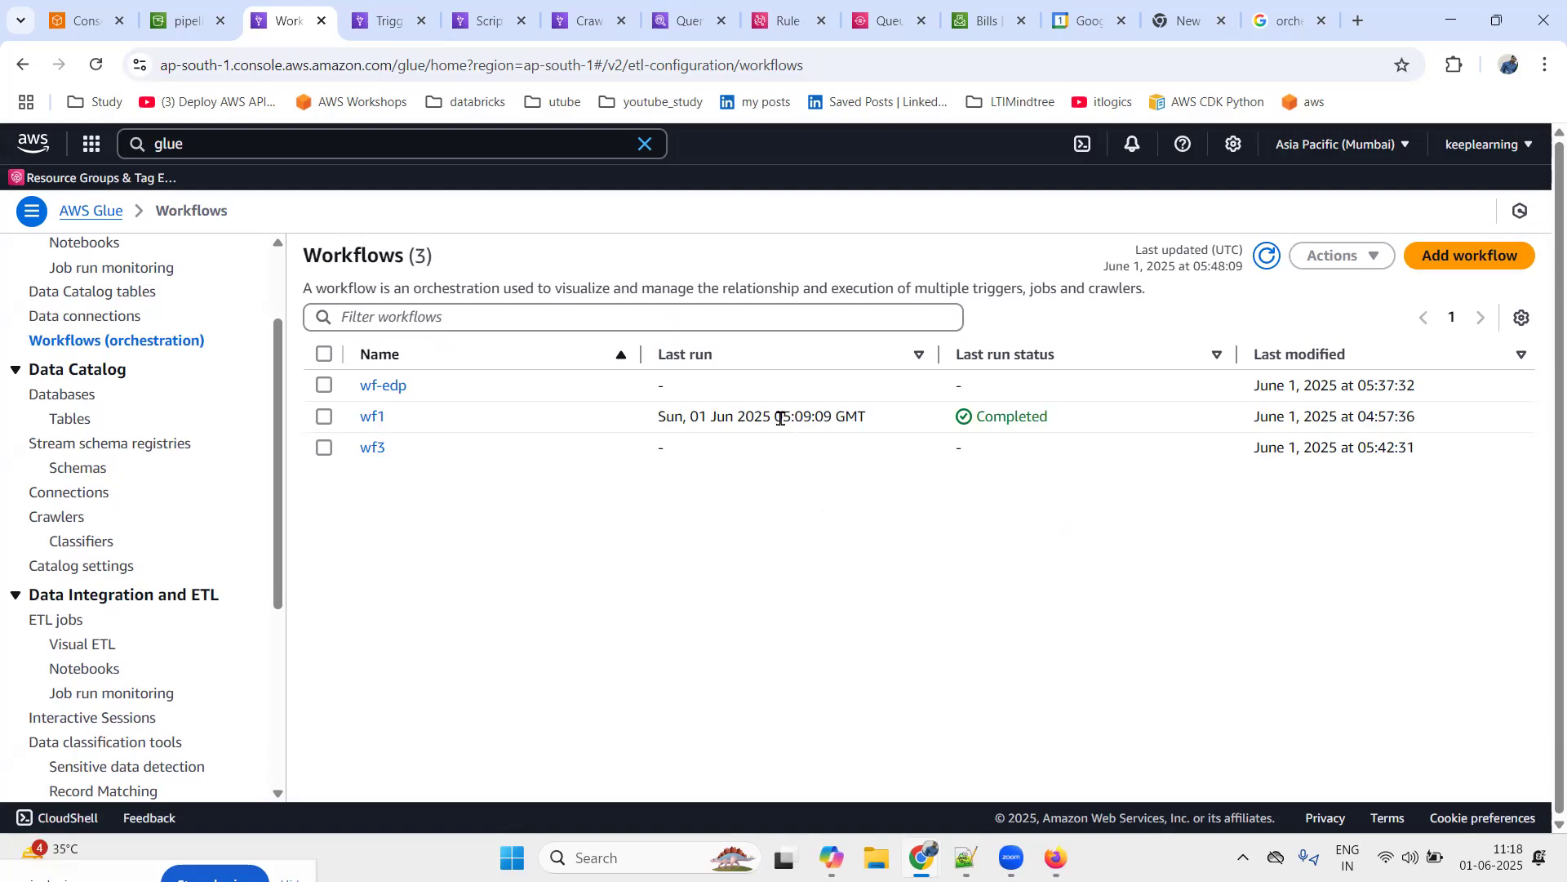
drag(782, 416, 858, 416)
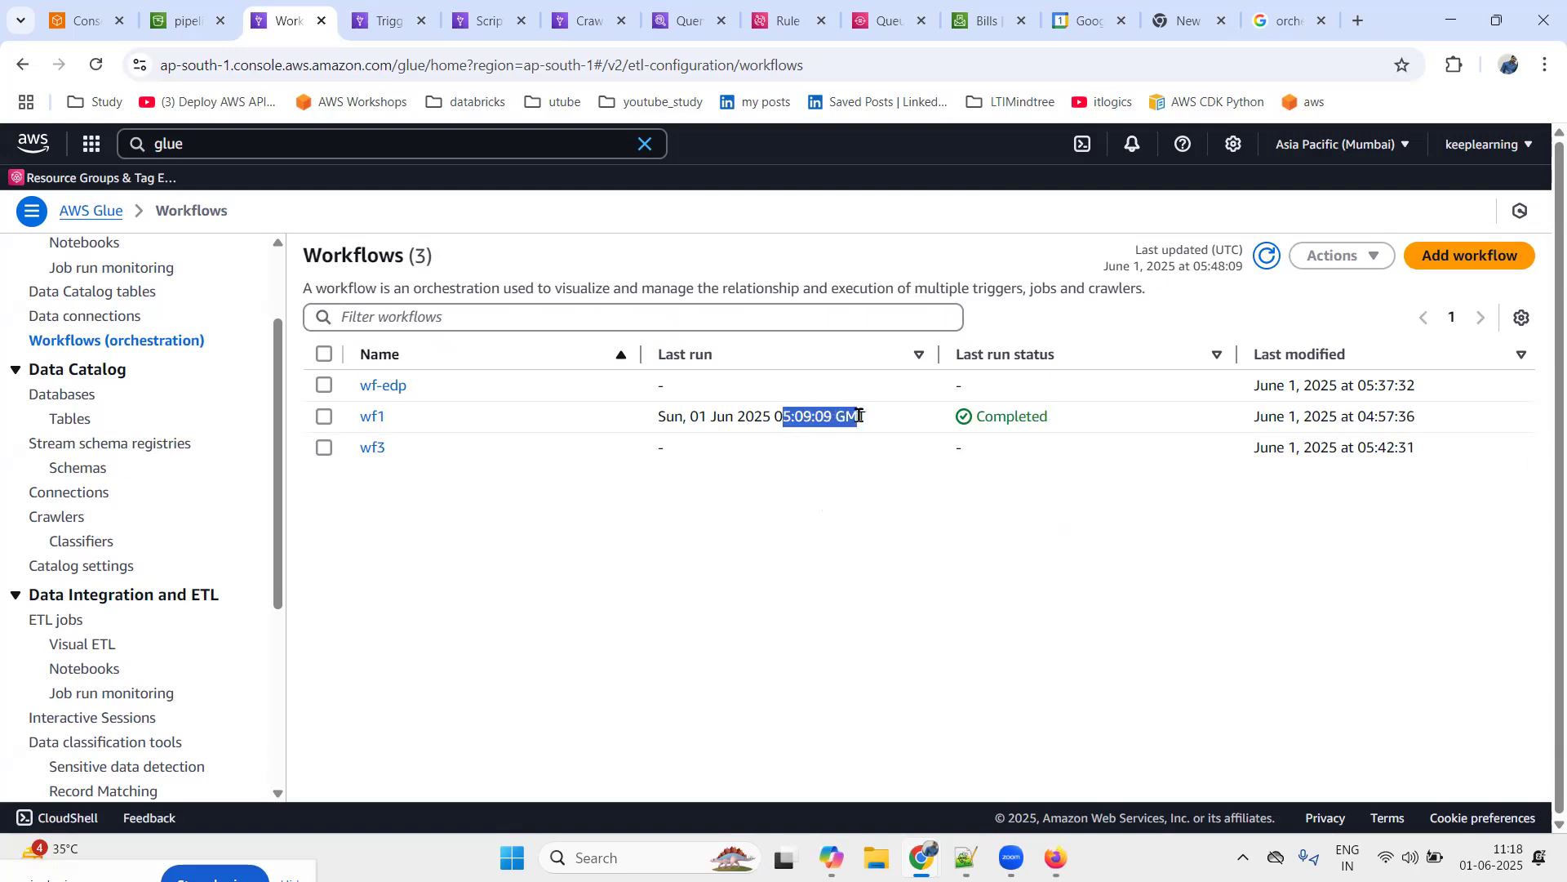
Open the workflow wf-edp and refresh its run history to look for a scheduled run
click(380, 386)
scroll(536, 449, down, 2)
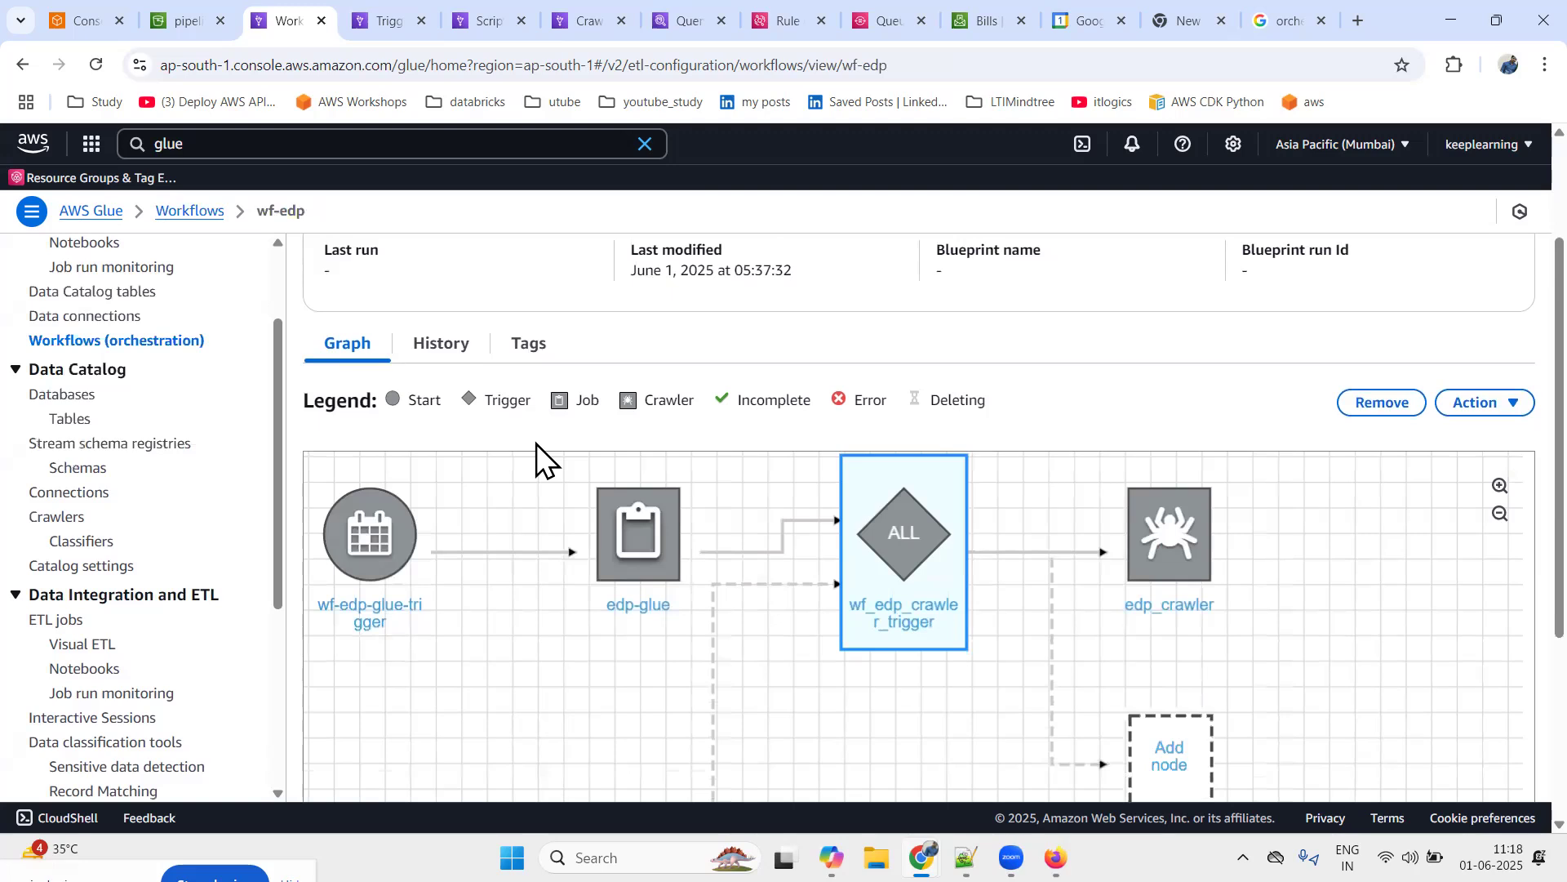
click(440, 359)
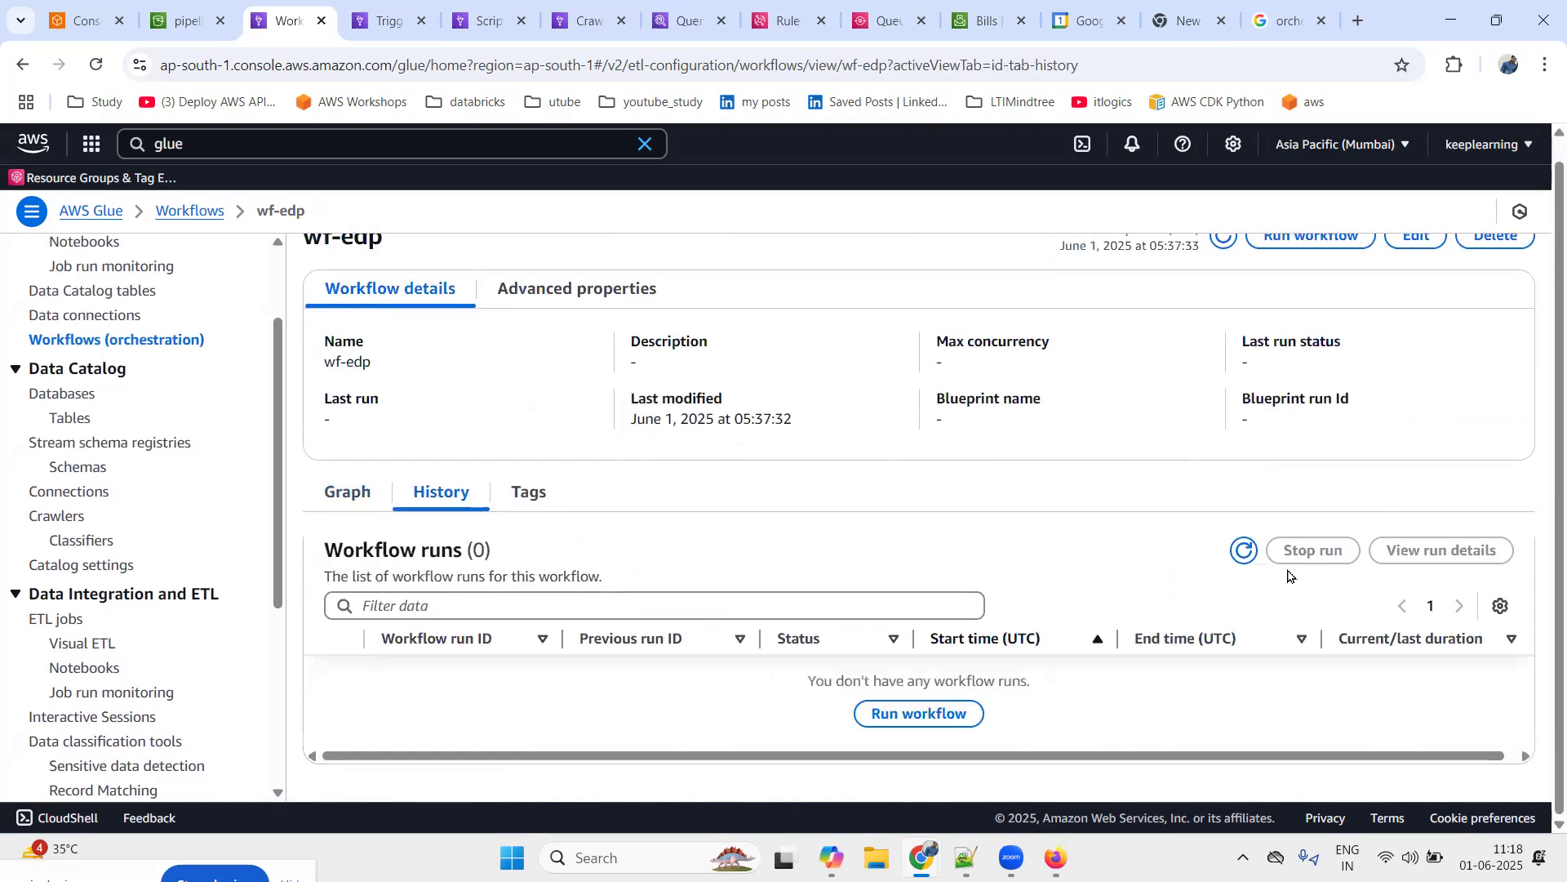
click(1246, 552)
click(1244, 551)
scroll(319, 533, up, 1)
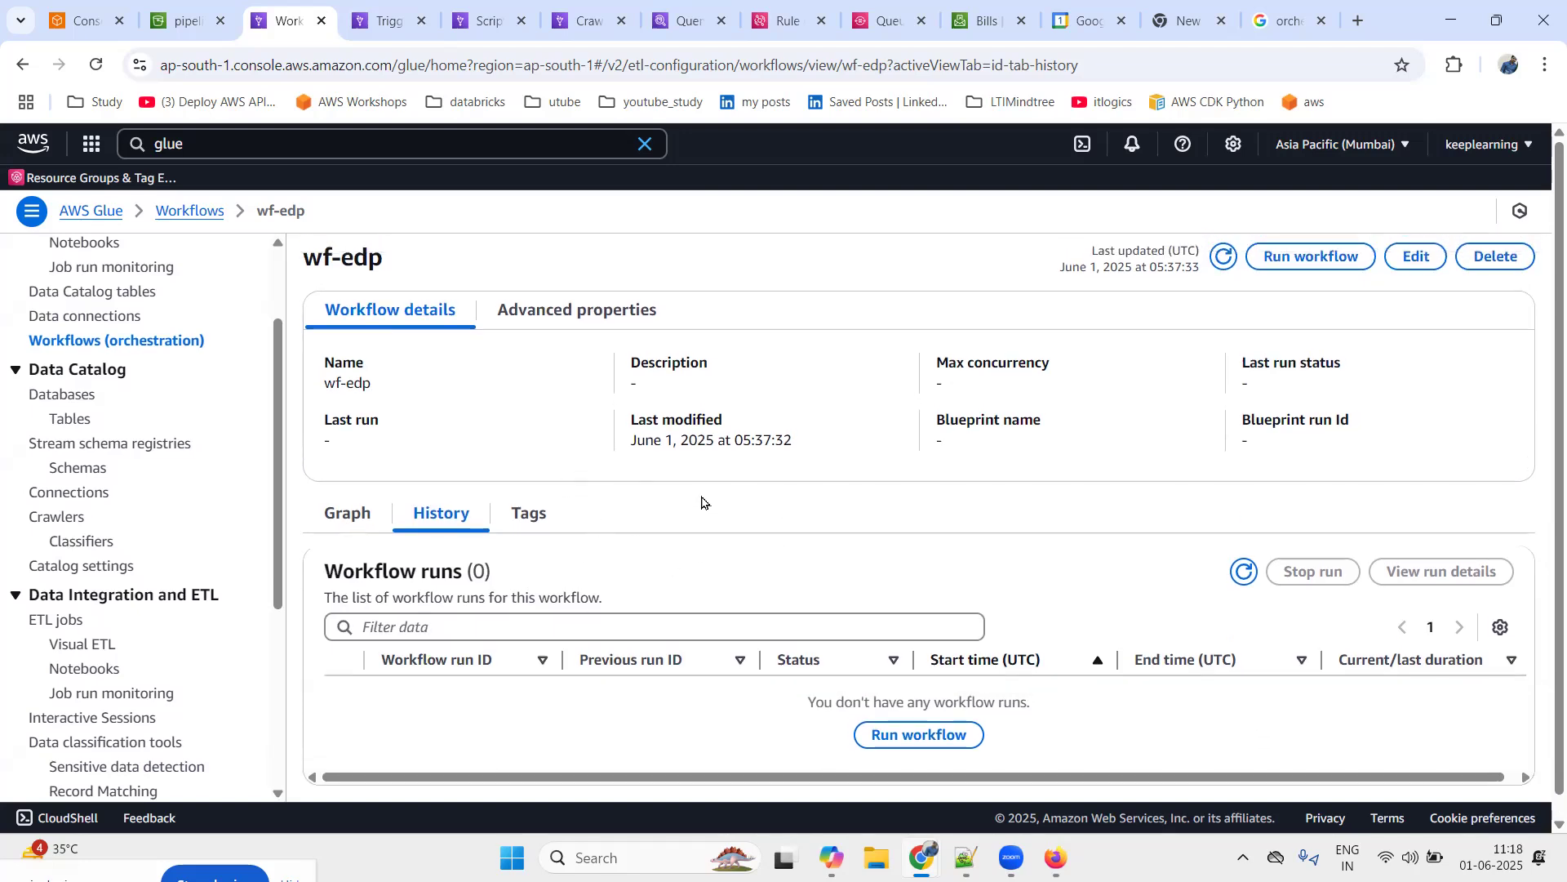
Open the workflow wf1 from the Workflows list and check its run history and graph
click(206, 213)
click(373, 418)
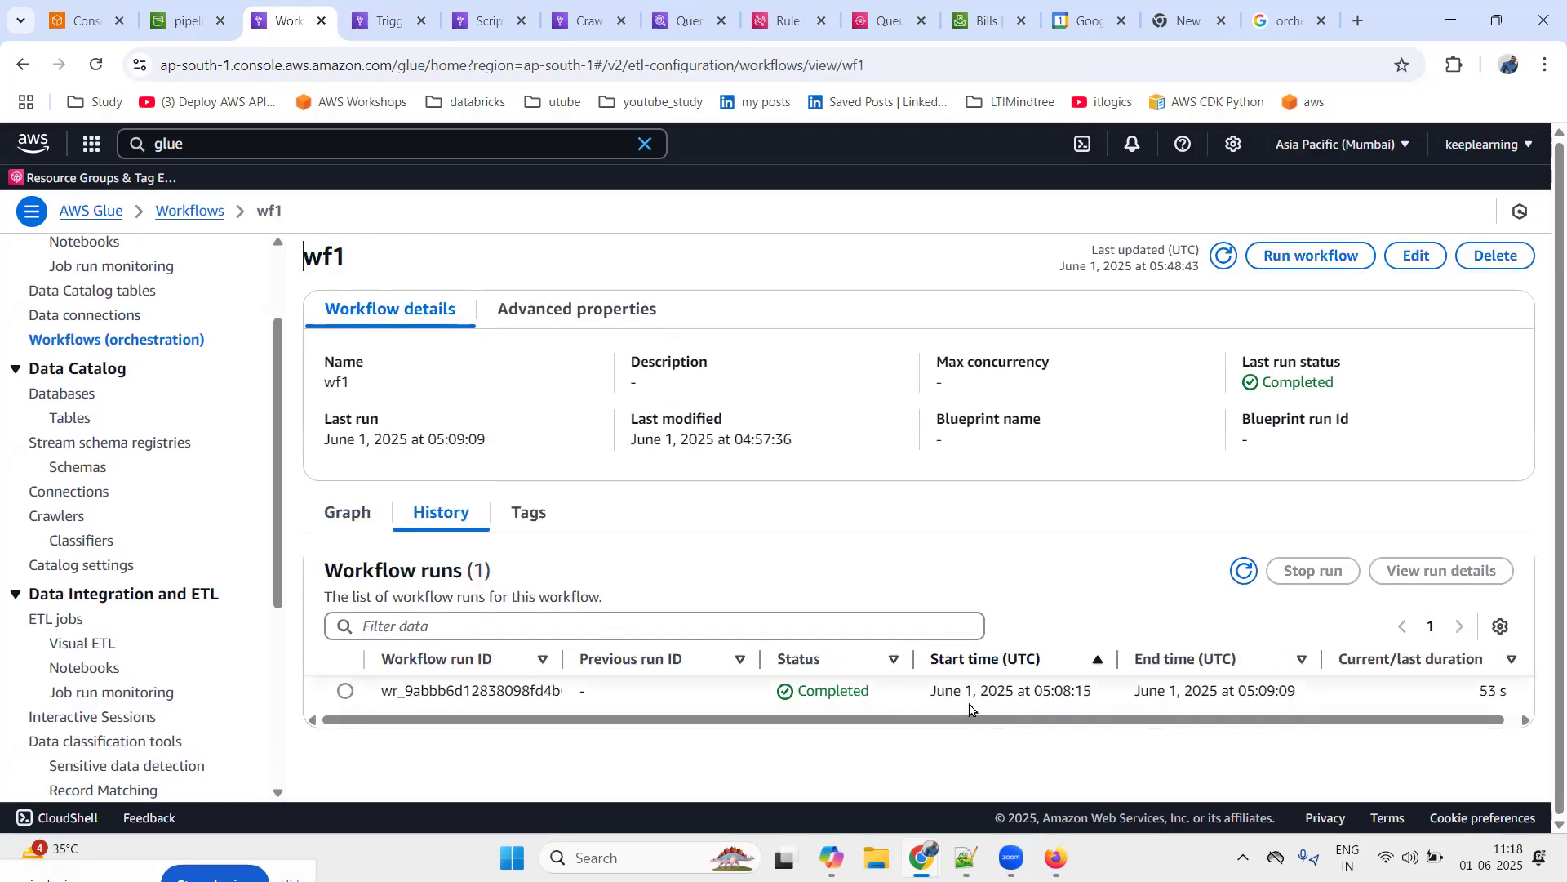
click(790, 563)
drag(815, 695, 869, 710)
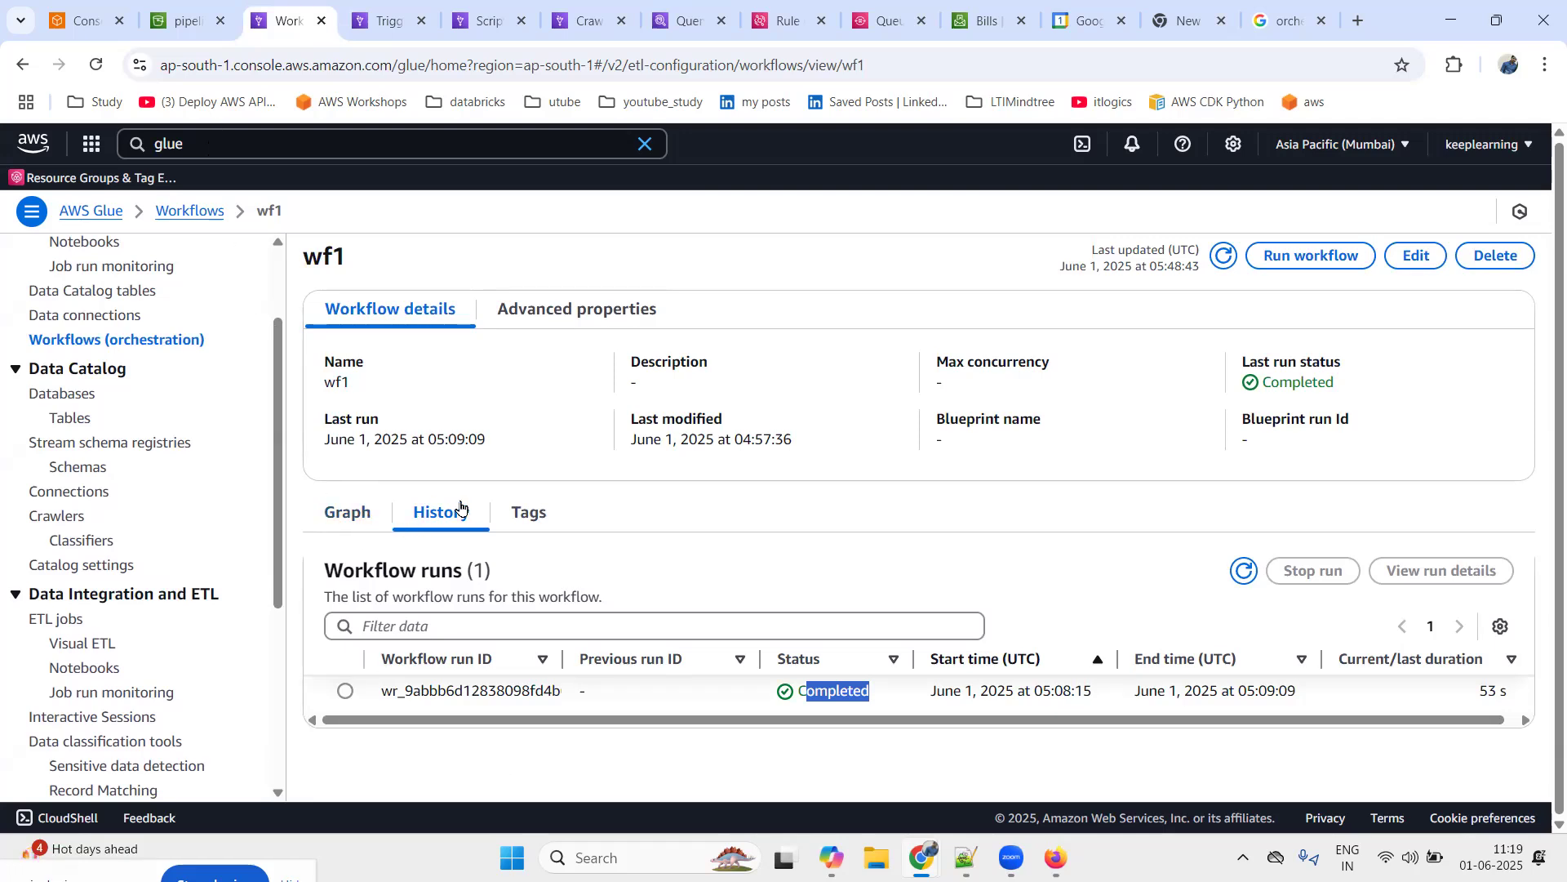
click(344, 517)
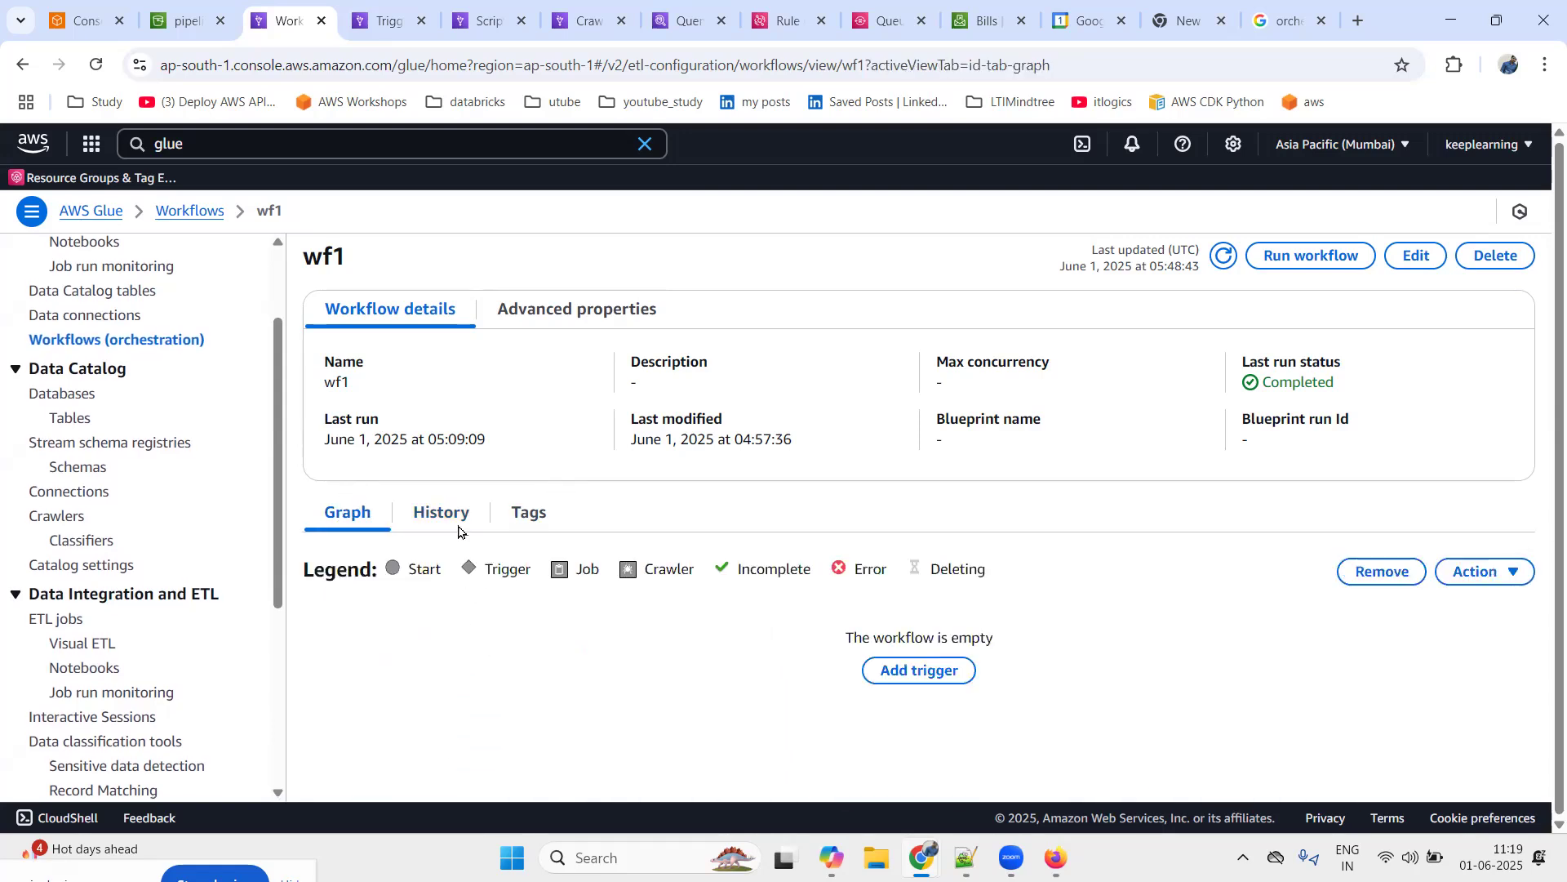
click(423, 521)
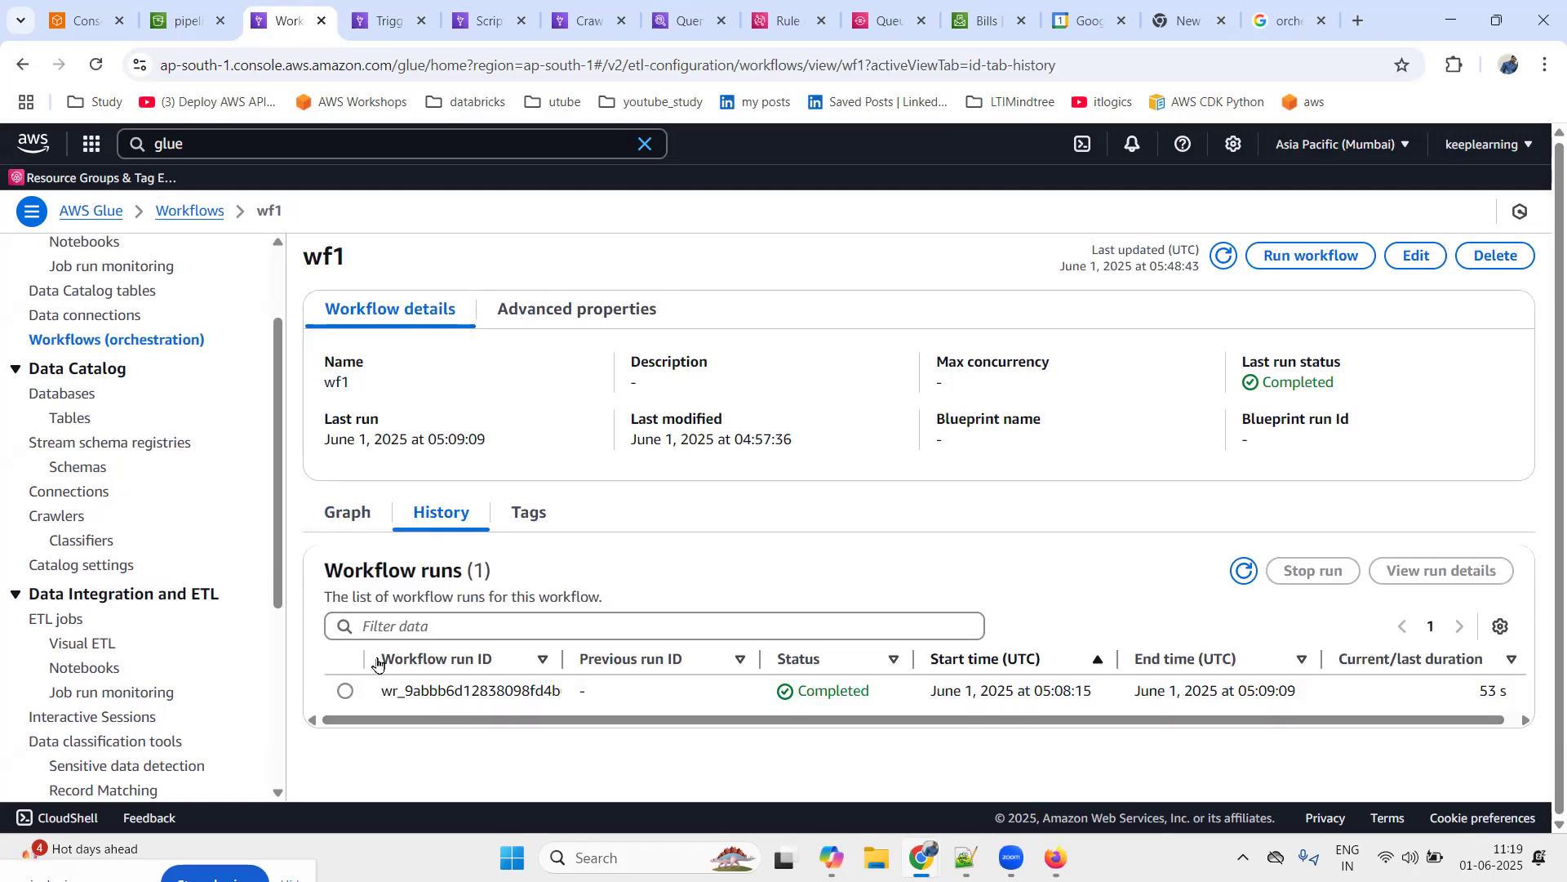
View the run details of wf1's workflow run and compare the node statuses in the run graph with the legend
click(345, 692)
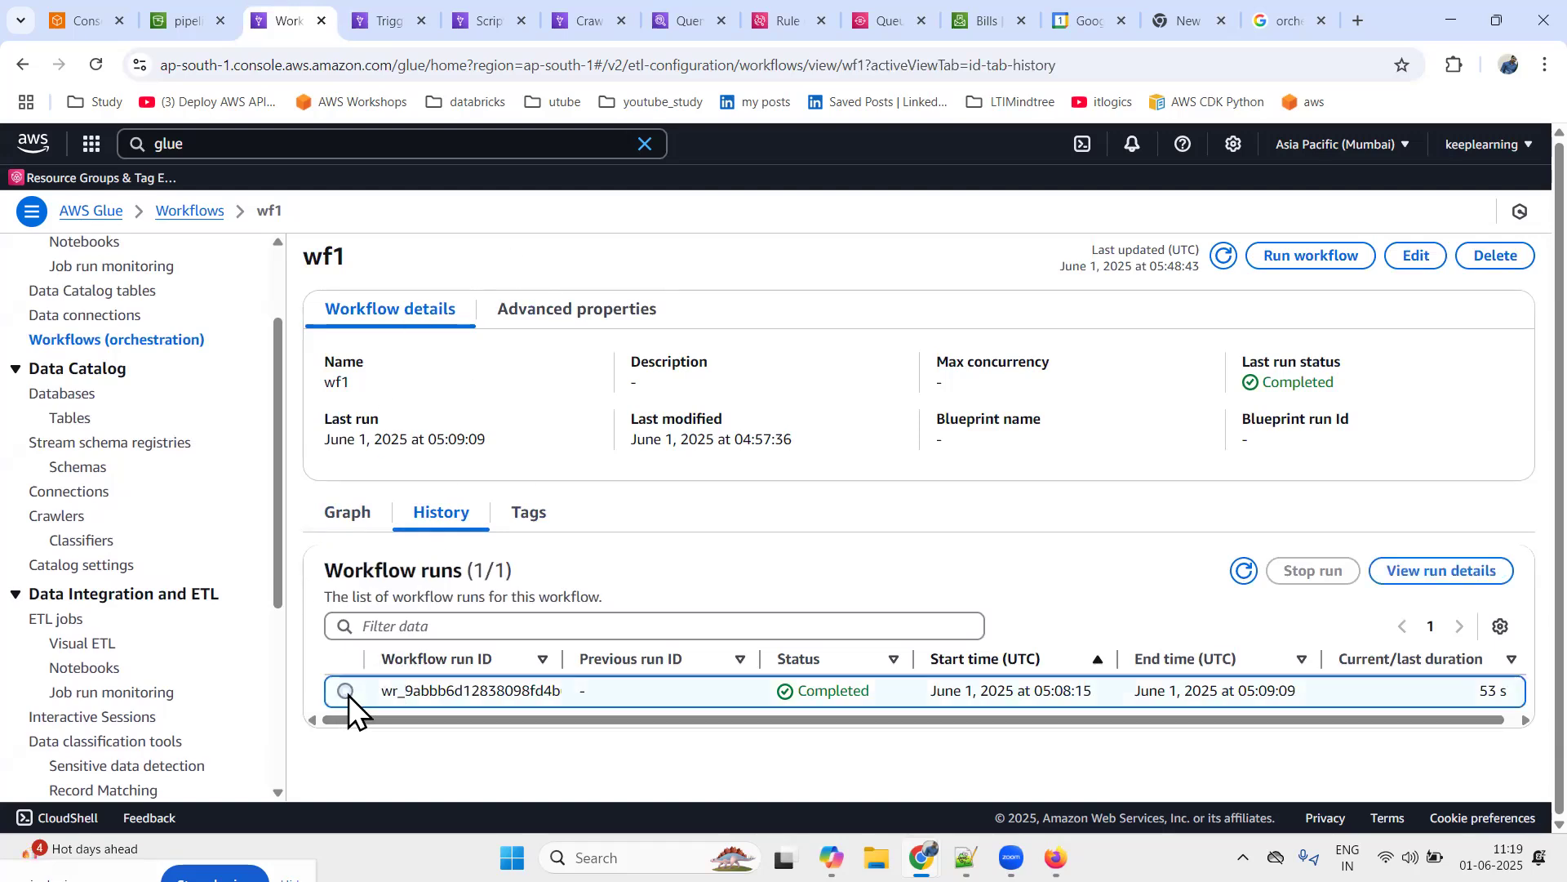
click(1413, 572)
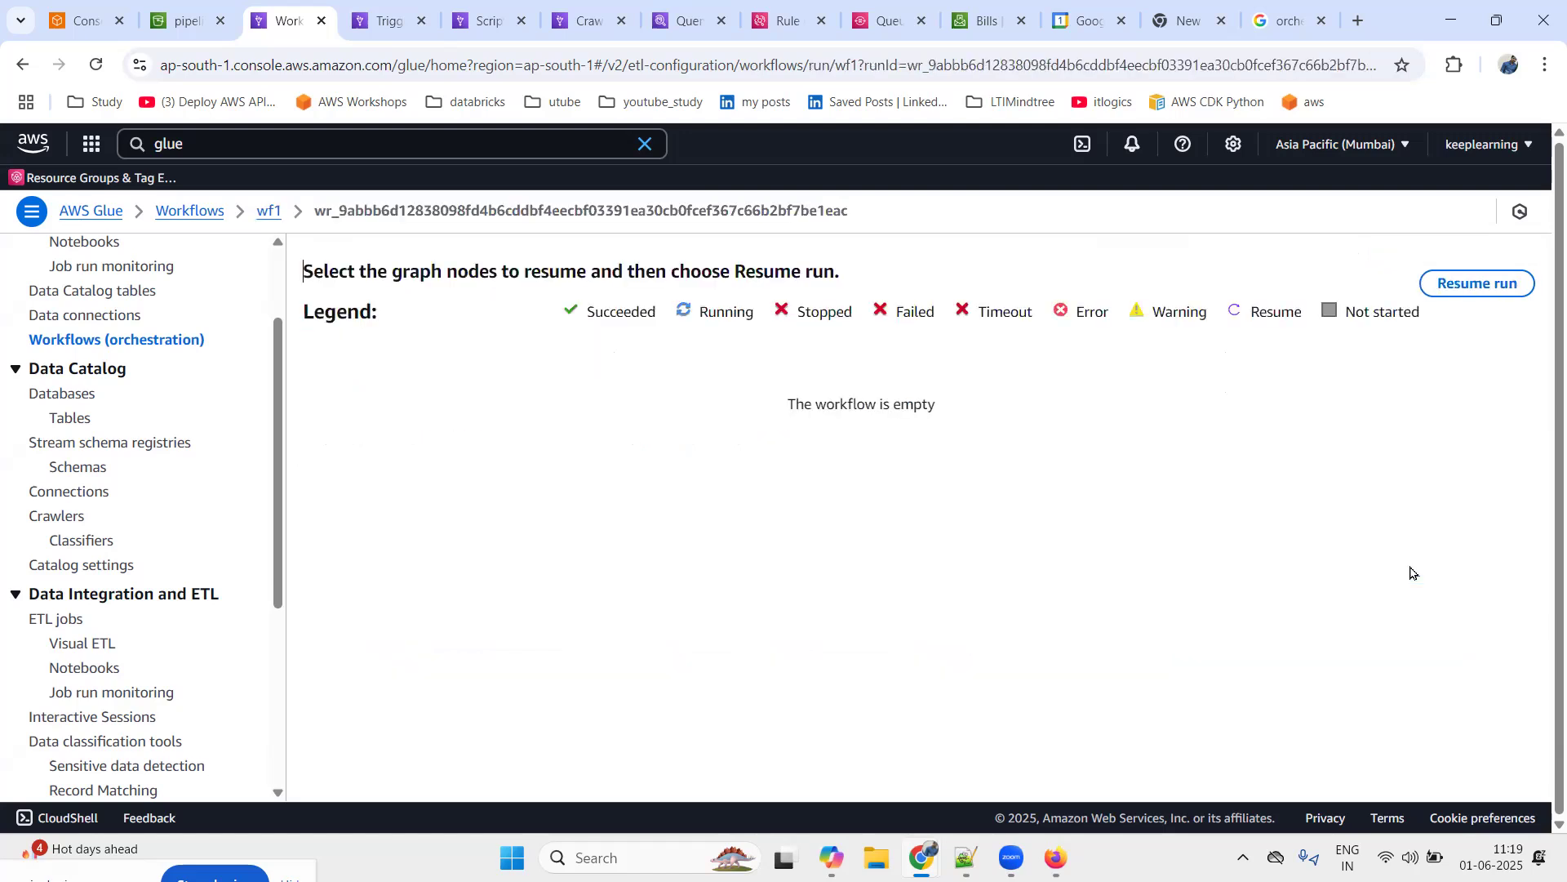
scroll(480, 498, down, 4)
scroll(480, 488, down, 1)
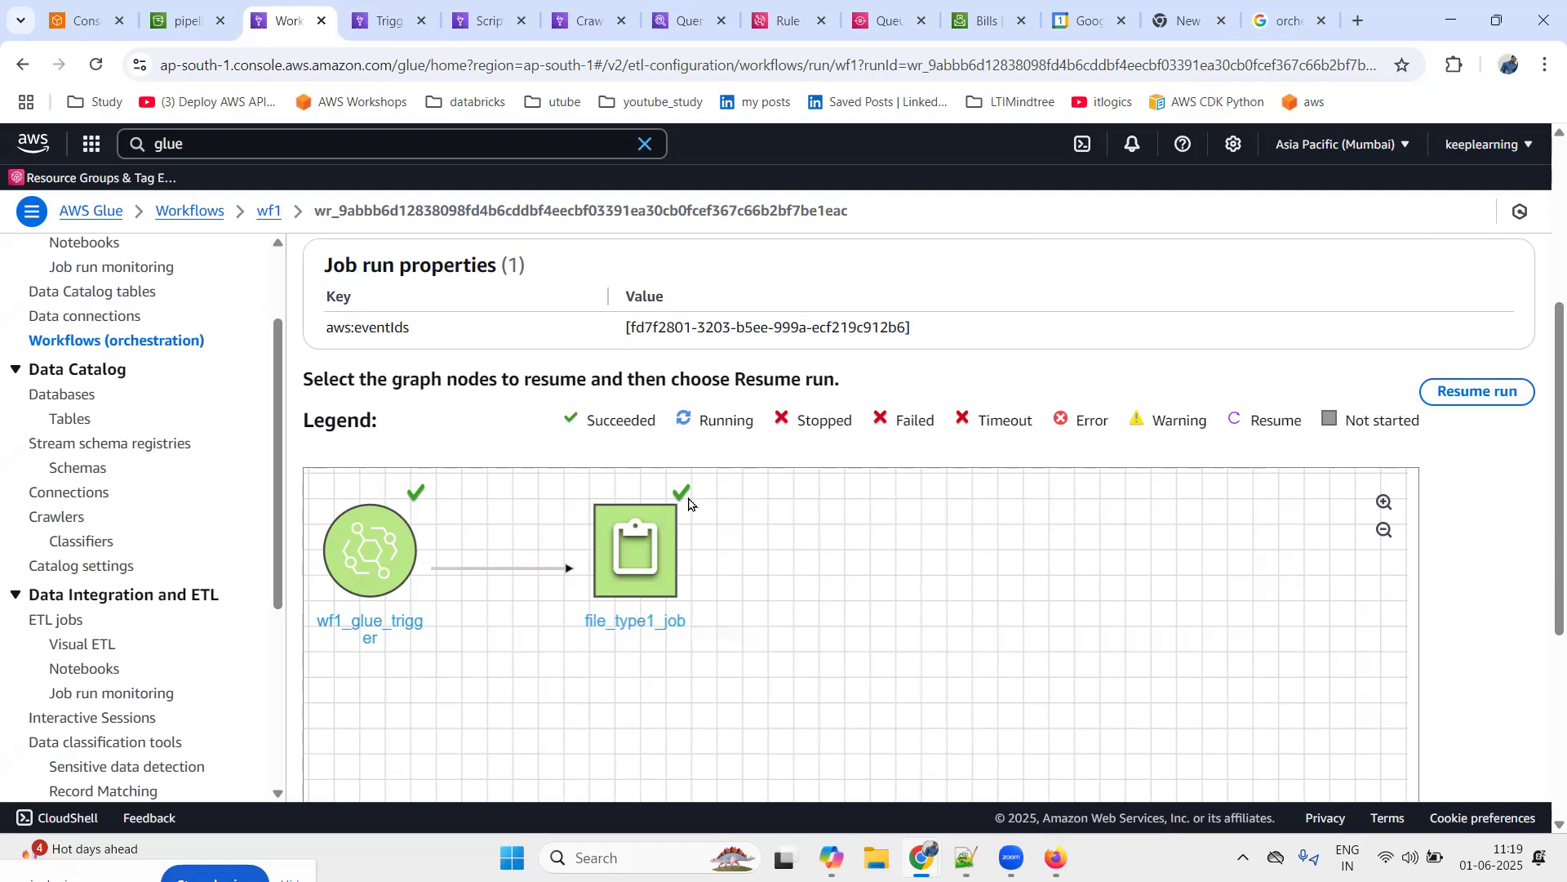
scroll(431, 471, up, 2)
scroll(431, 469, down, 2)
drag(594, 418, 651, 421)
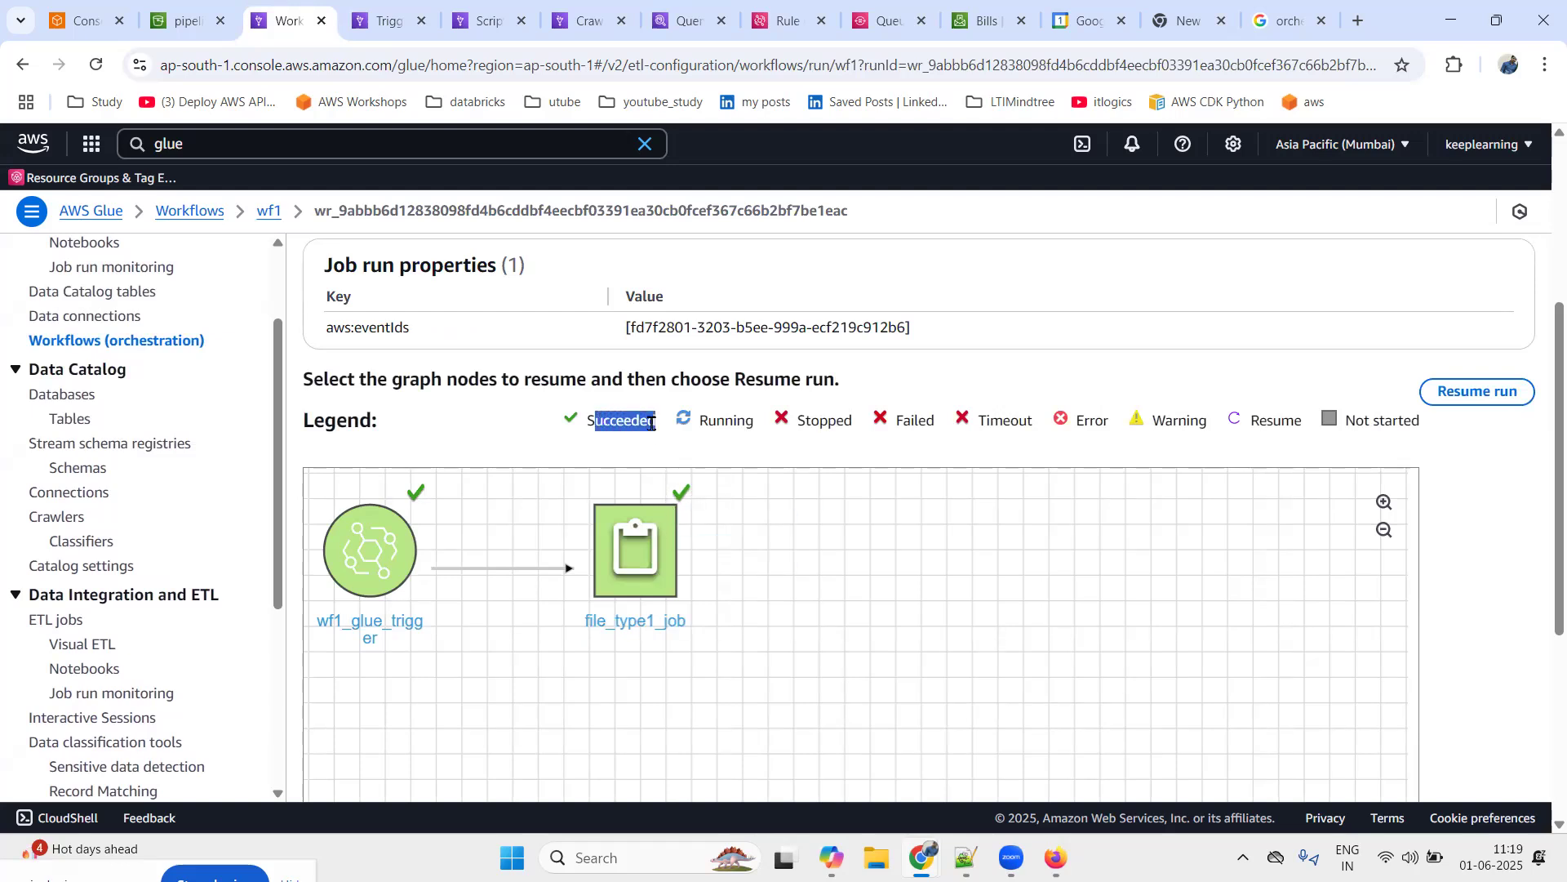
double_click(914, 420)
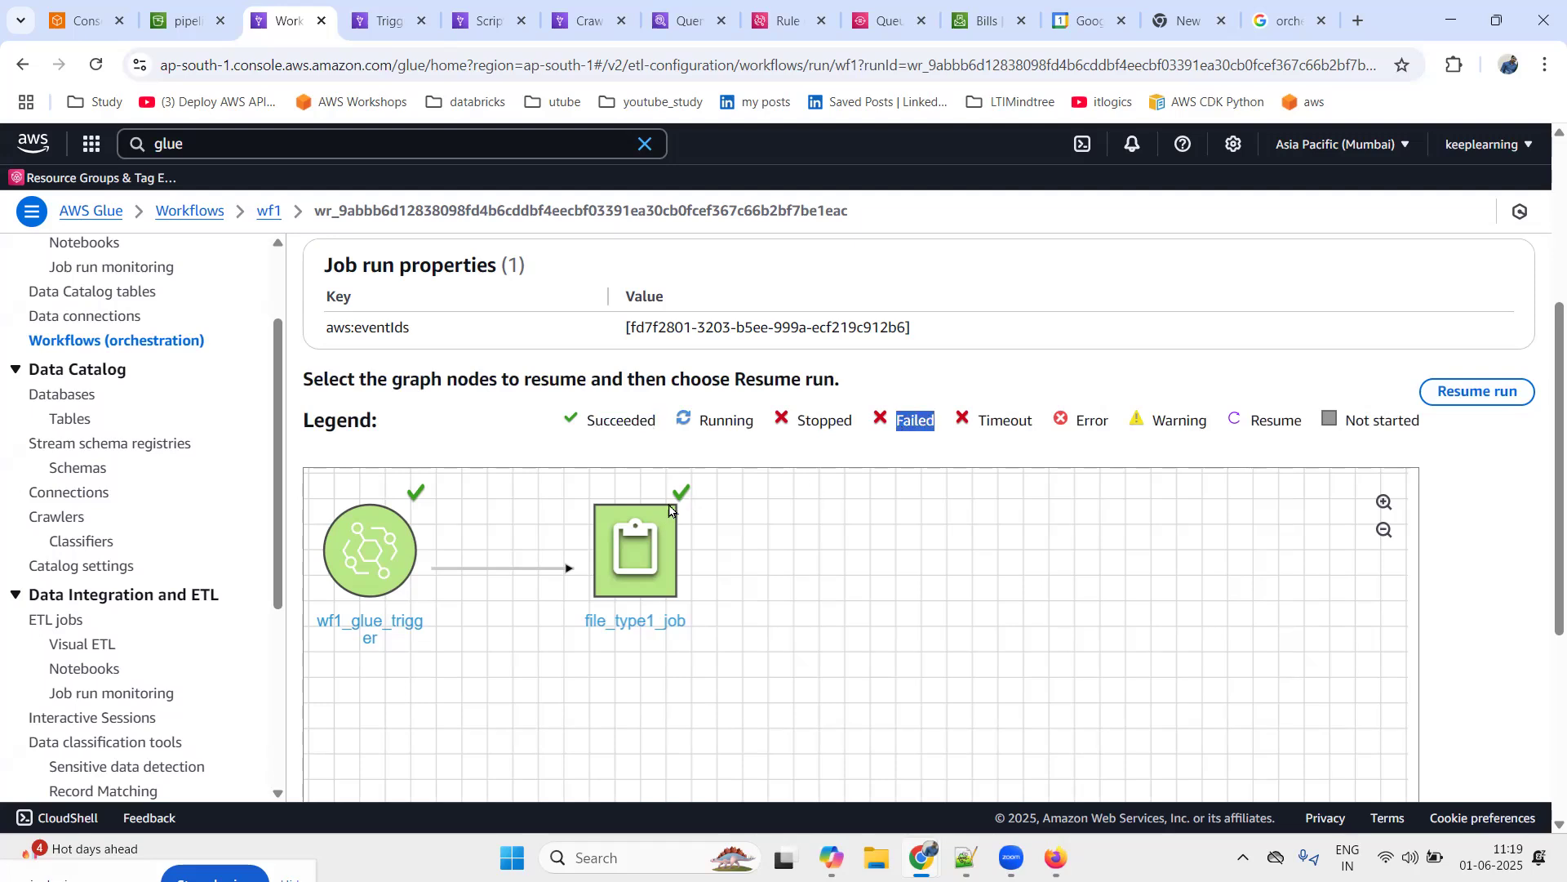
click(630, 532)
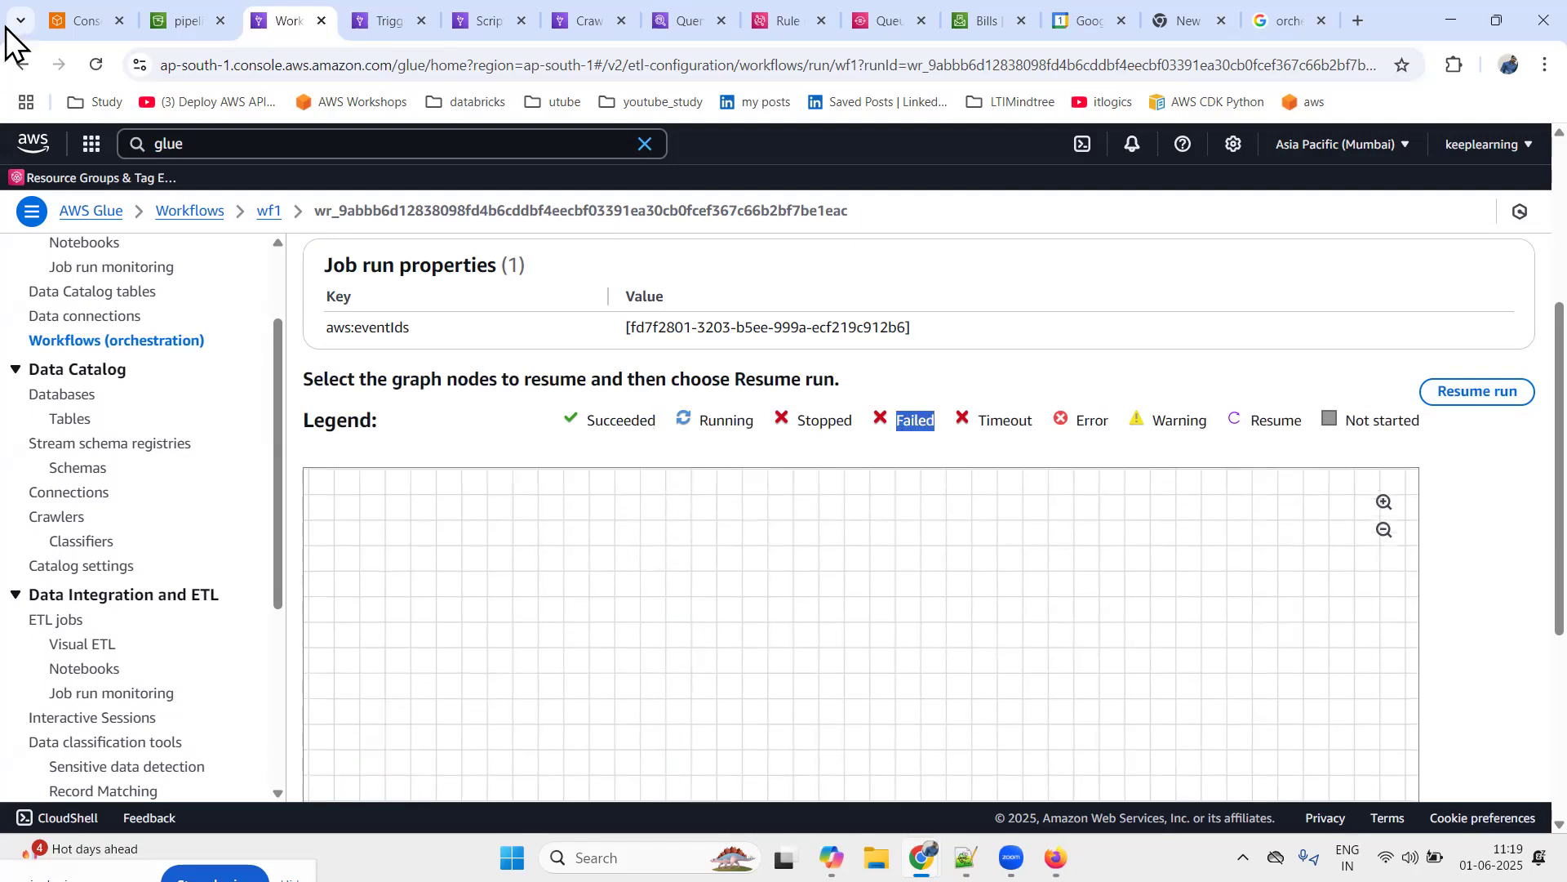
Leave the wf1 run details, return to the Workflows list and check the run history of wf-edp
click(21, 64)
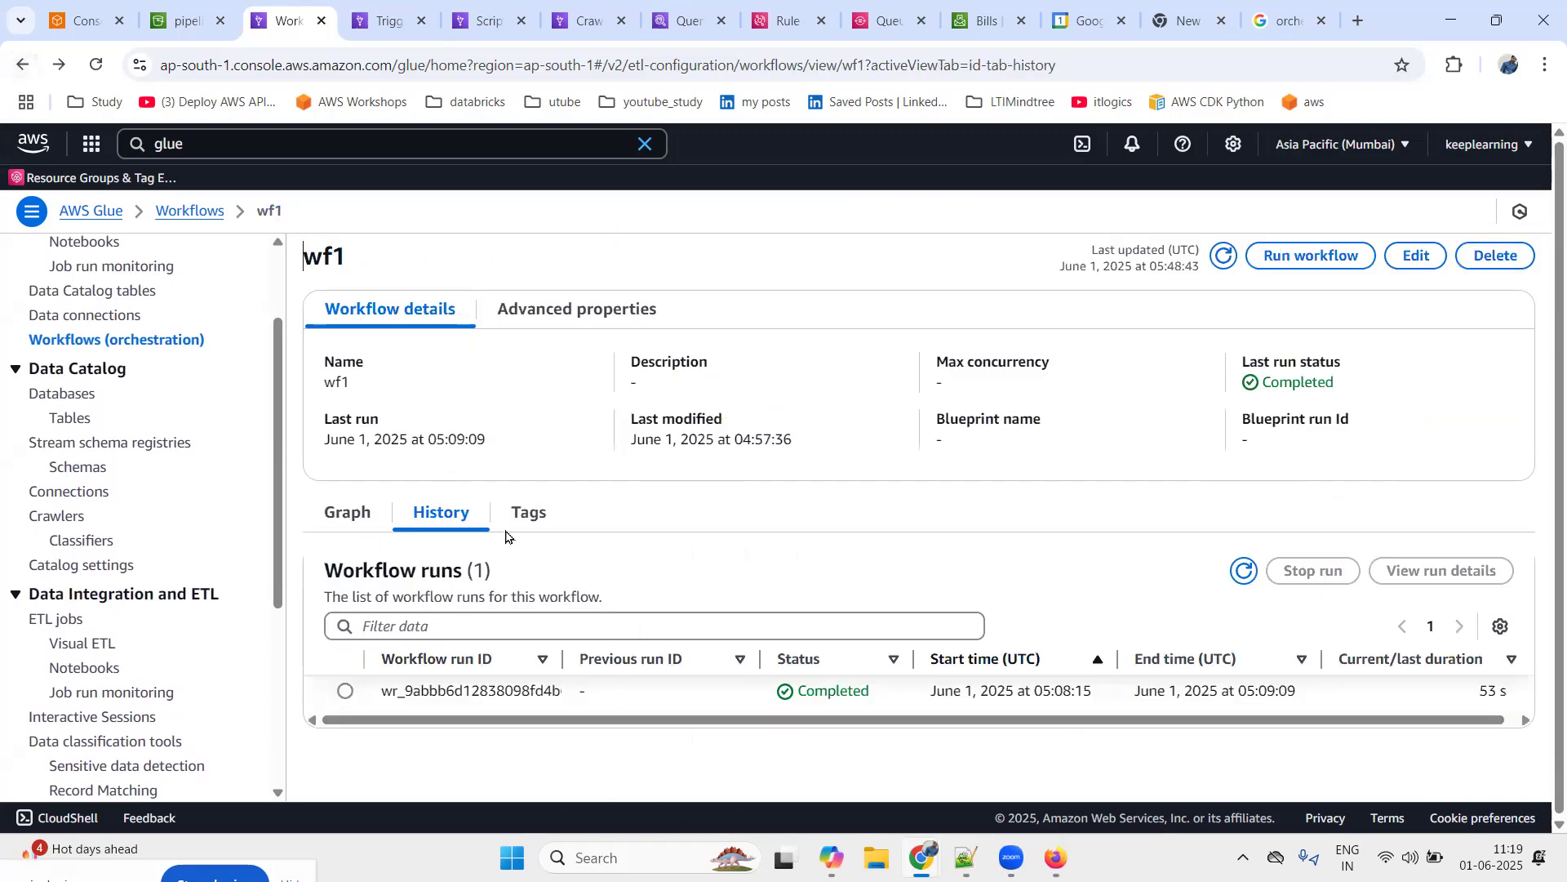
double_click(815, 692)
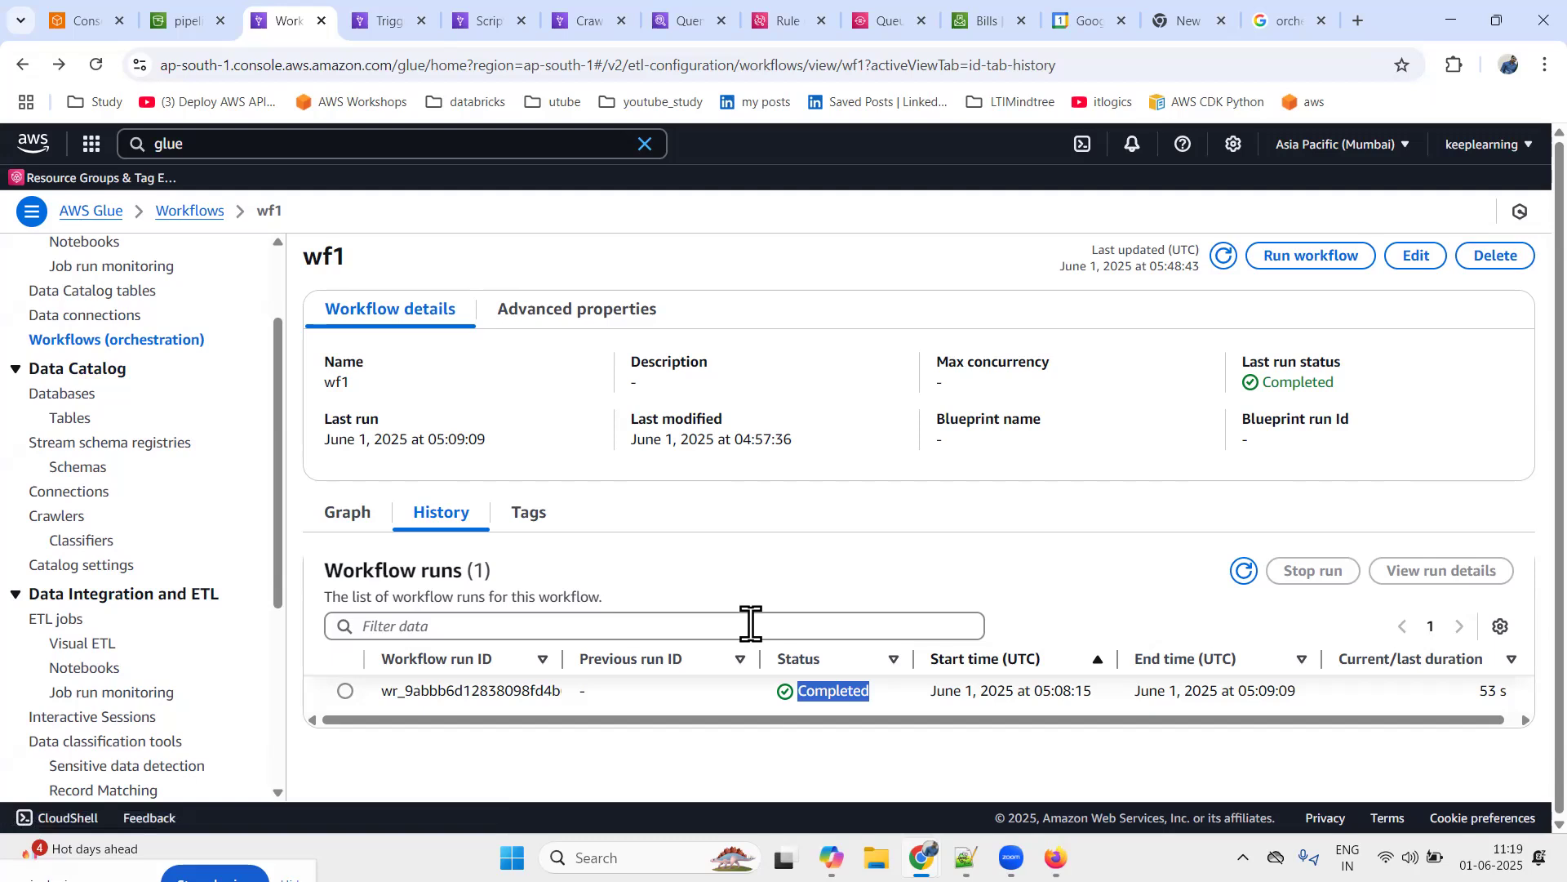
click(191, 212)
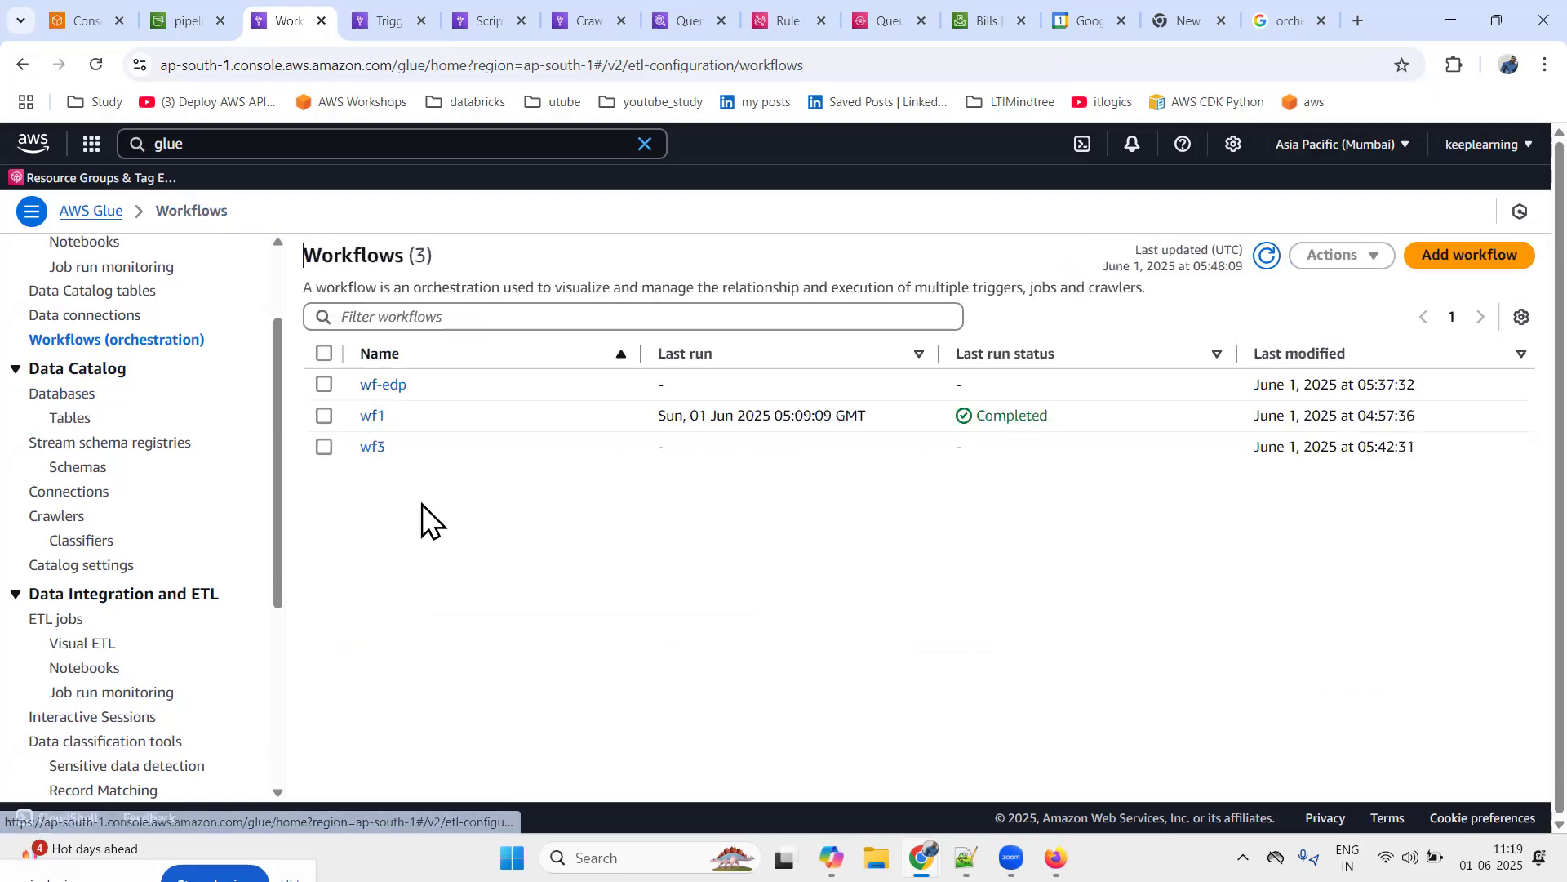
click(384, 387)
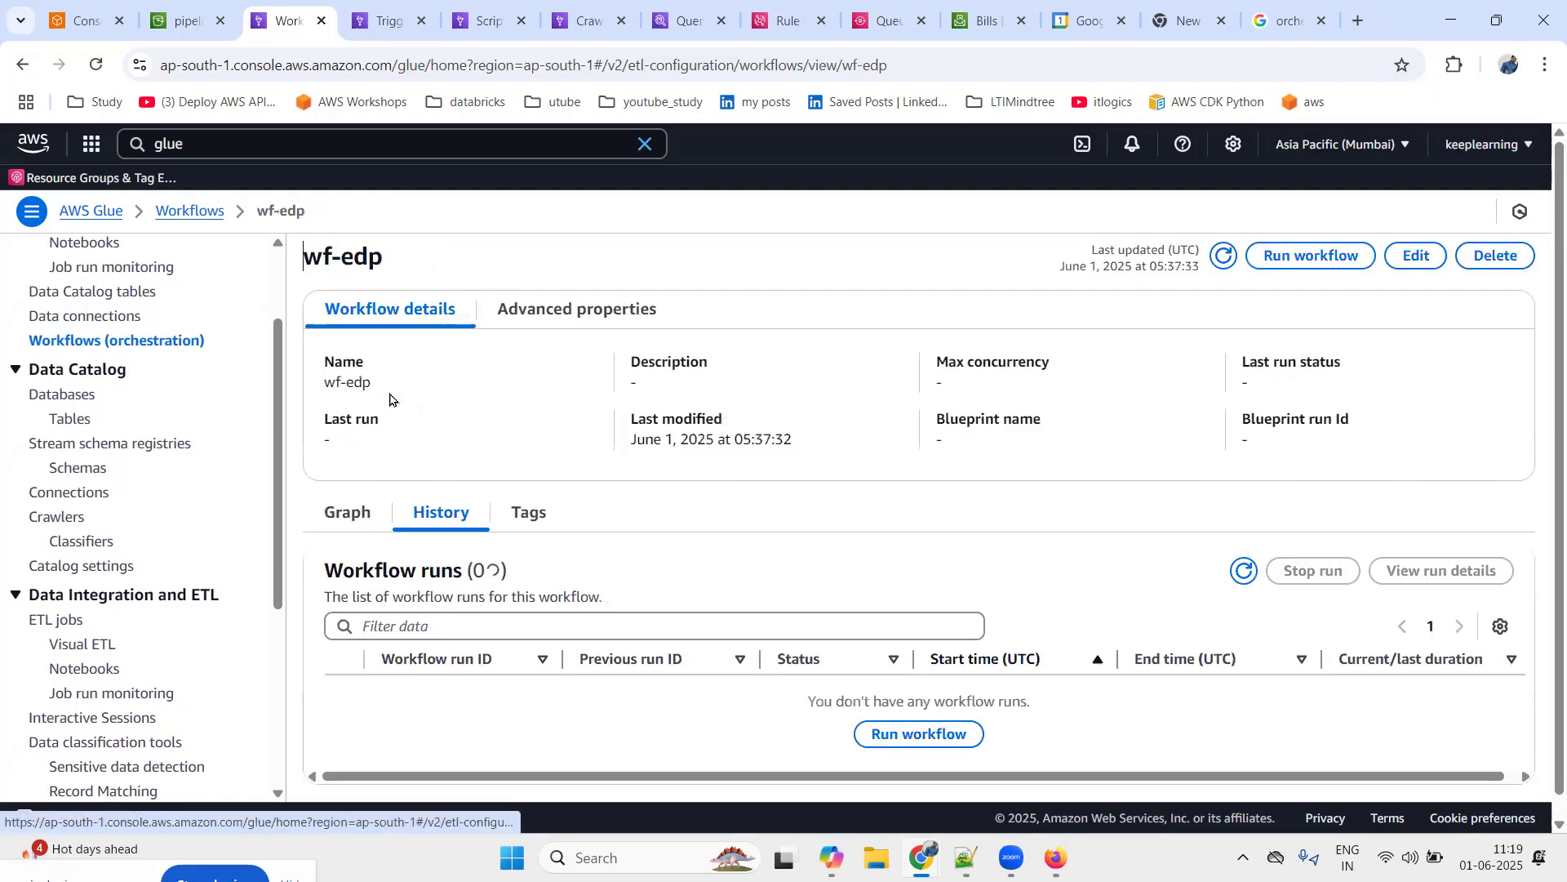
drag(488, 691, 535, 690)
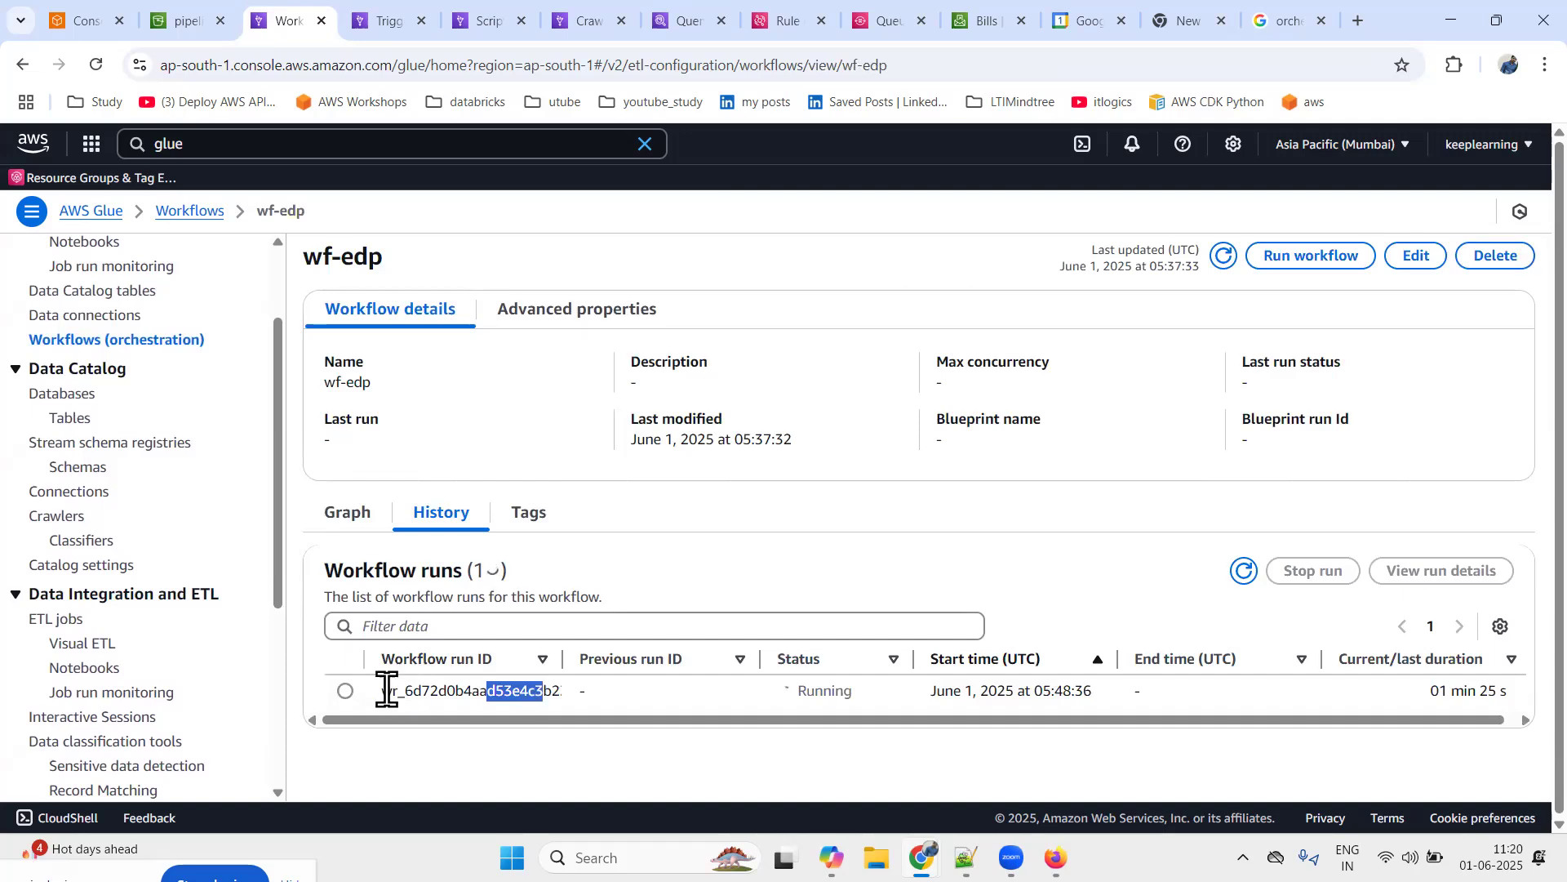
View the run details of wf-edp's workflow run and examine the status of each graph node
click(346, 692)
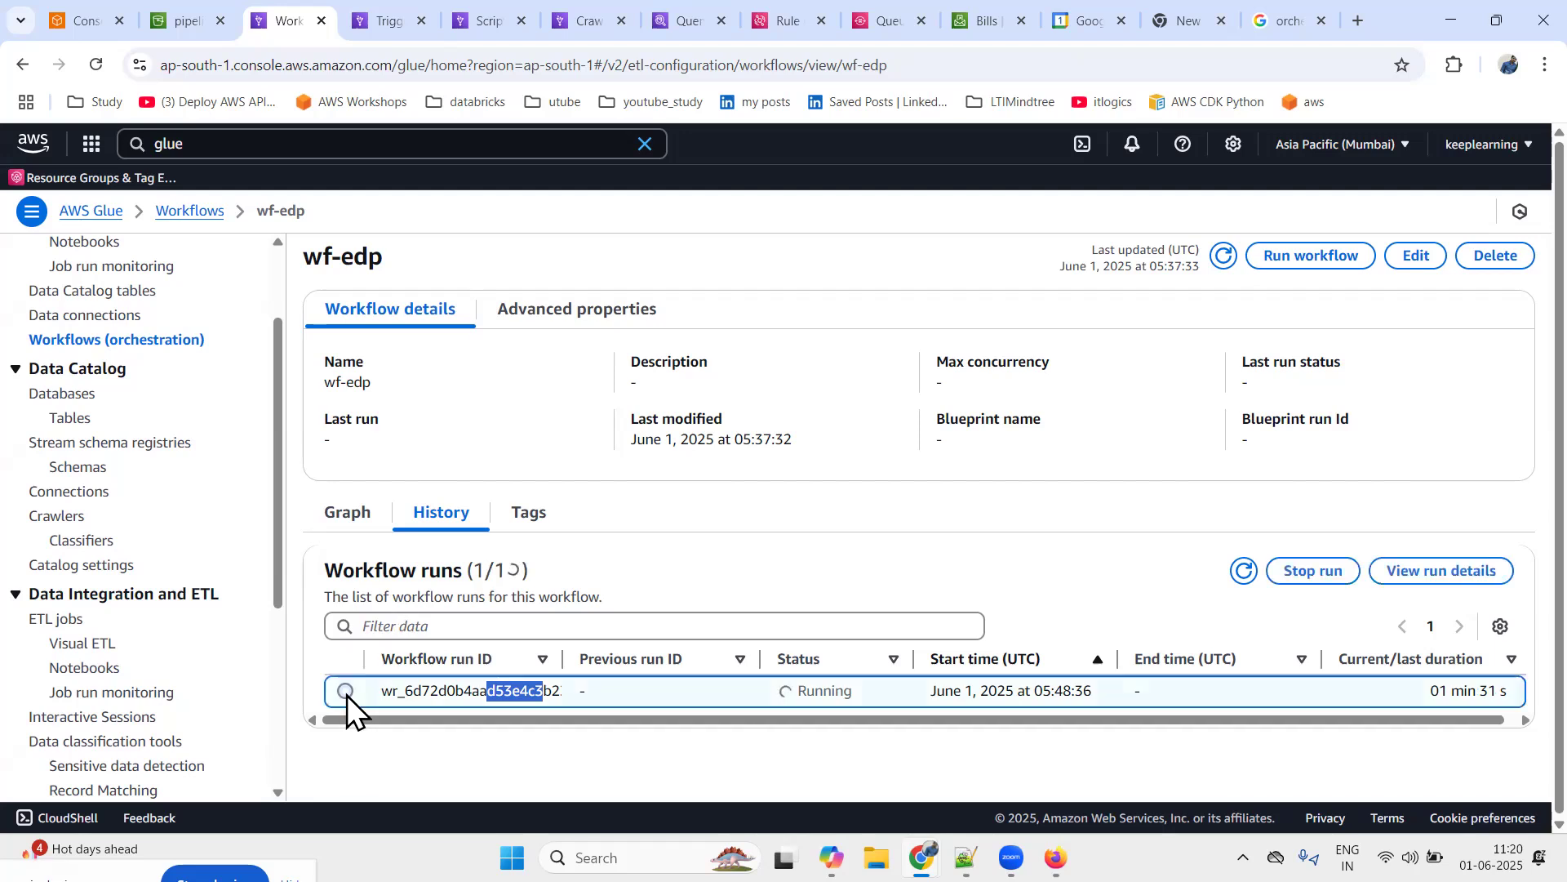
click(1421, 576)
scroll(580, 599, down, 4)
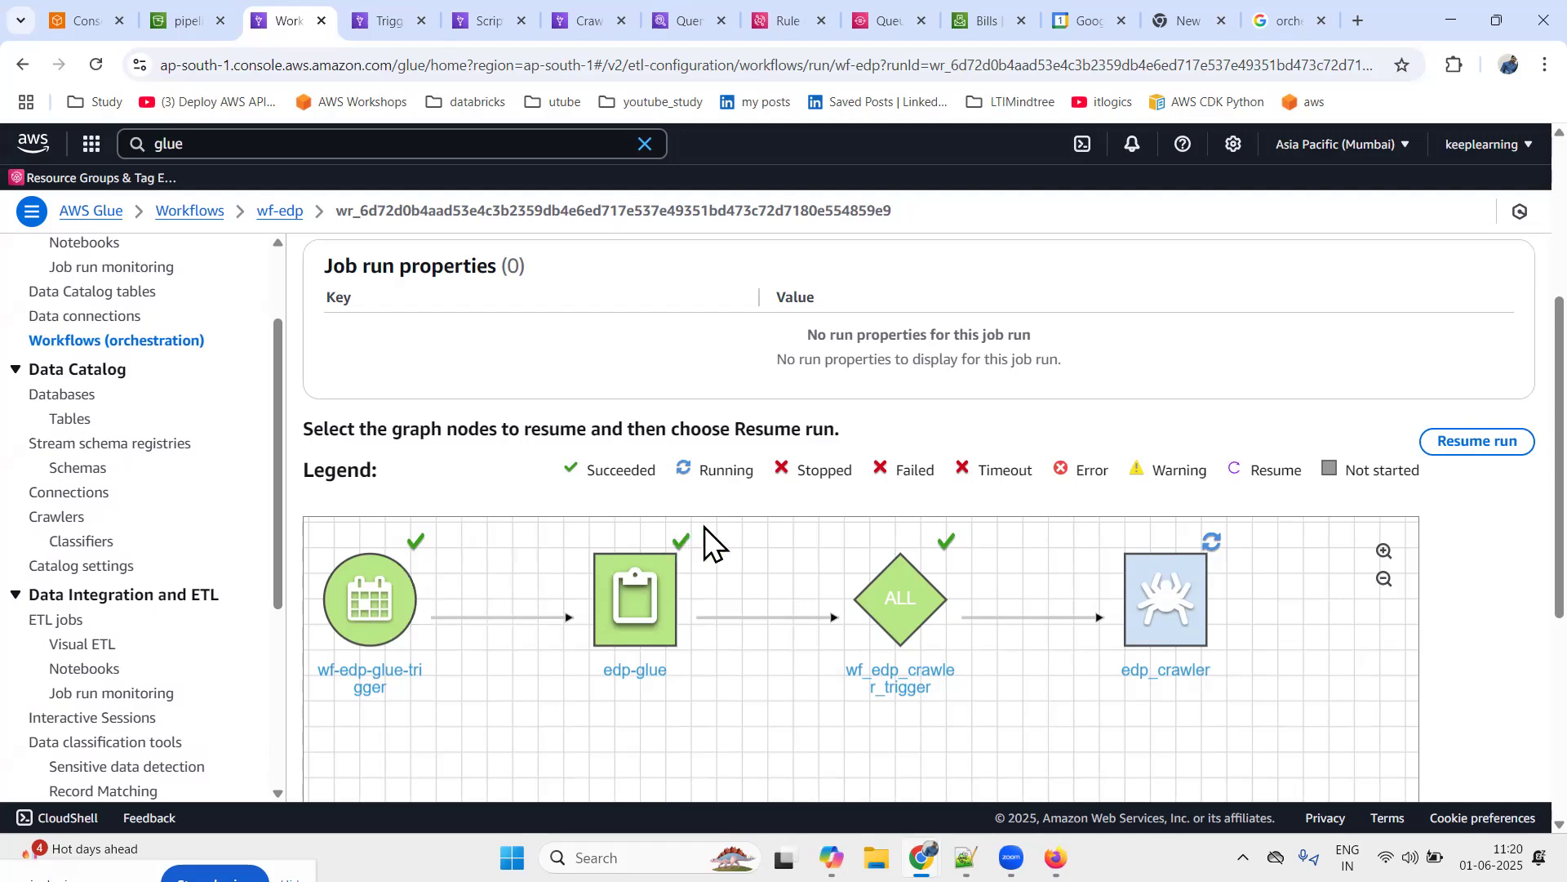
Show the runs of the edp-glue job and check the latest run's status and end time
click(490, 21)
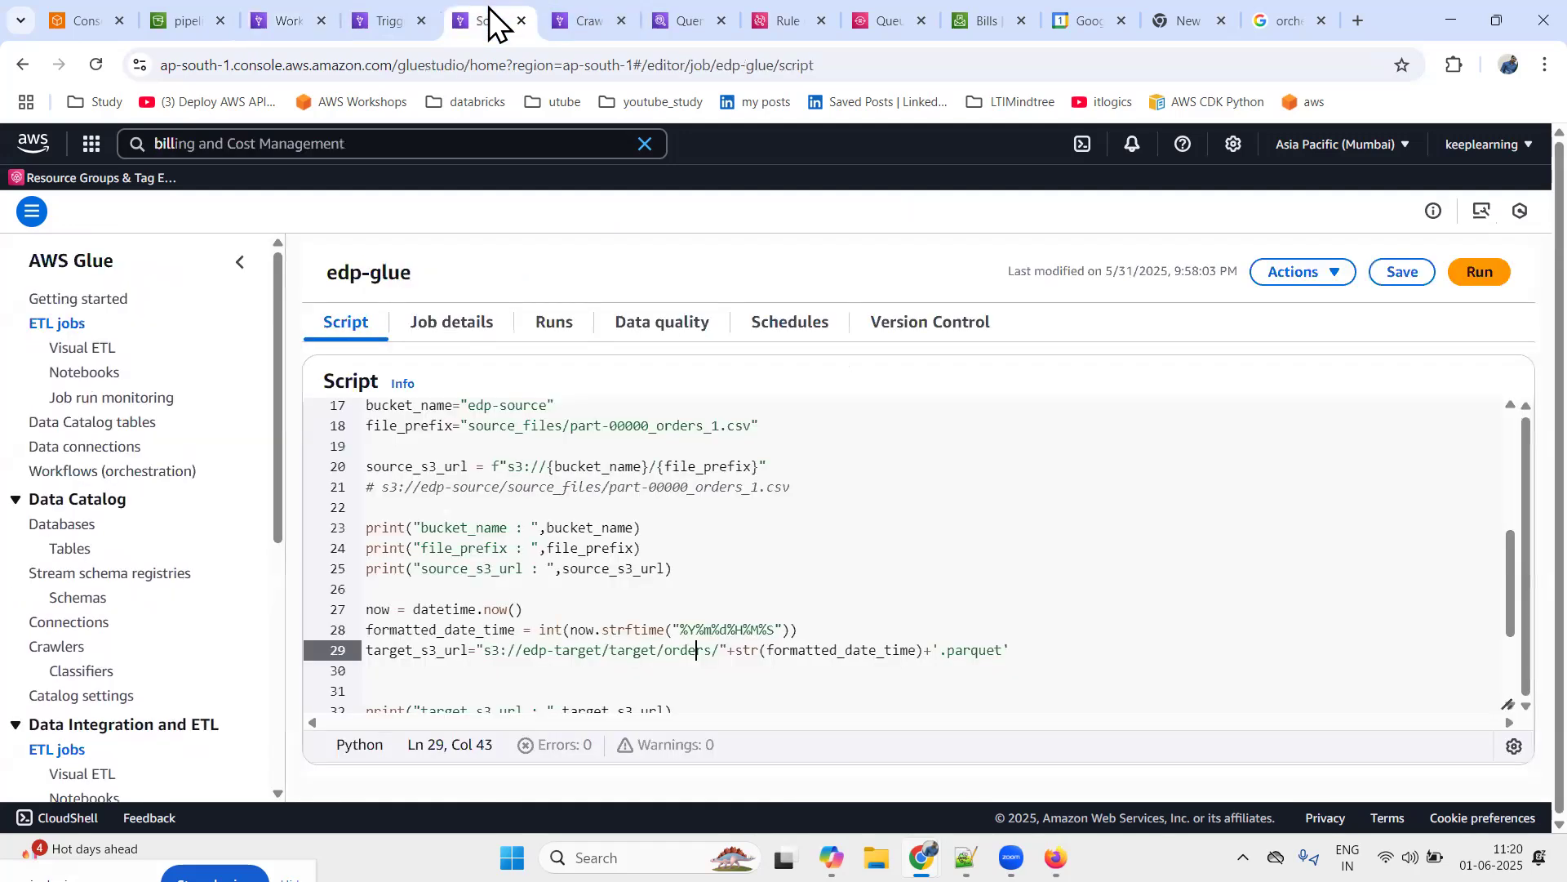
click(565, 324)
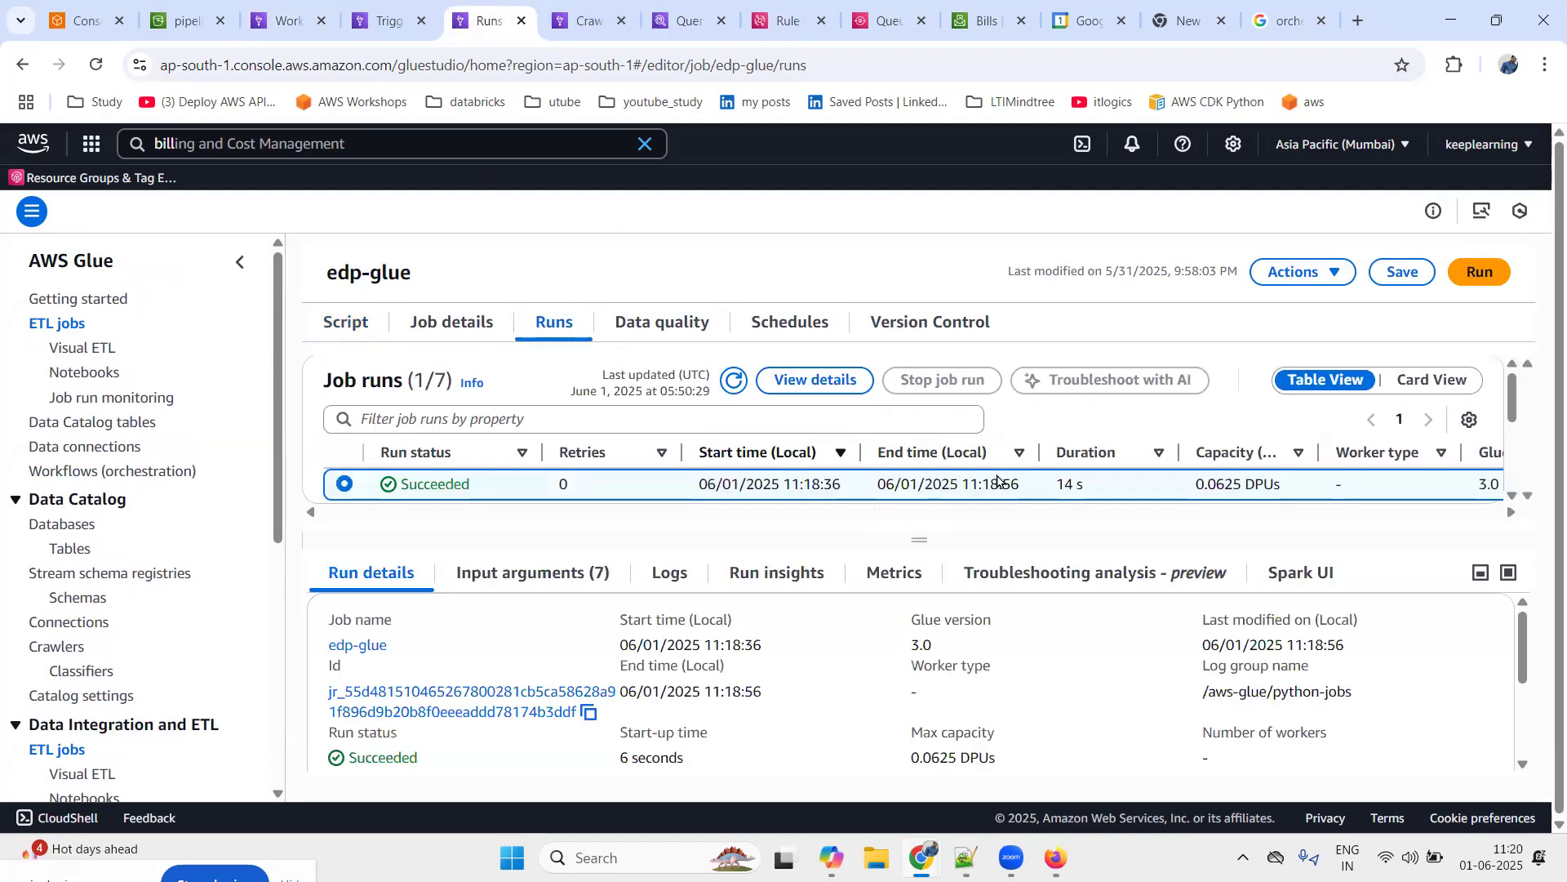
drag(965, 487, 1012, 488)
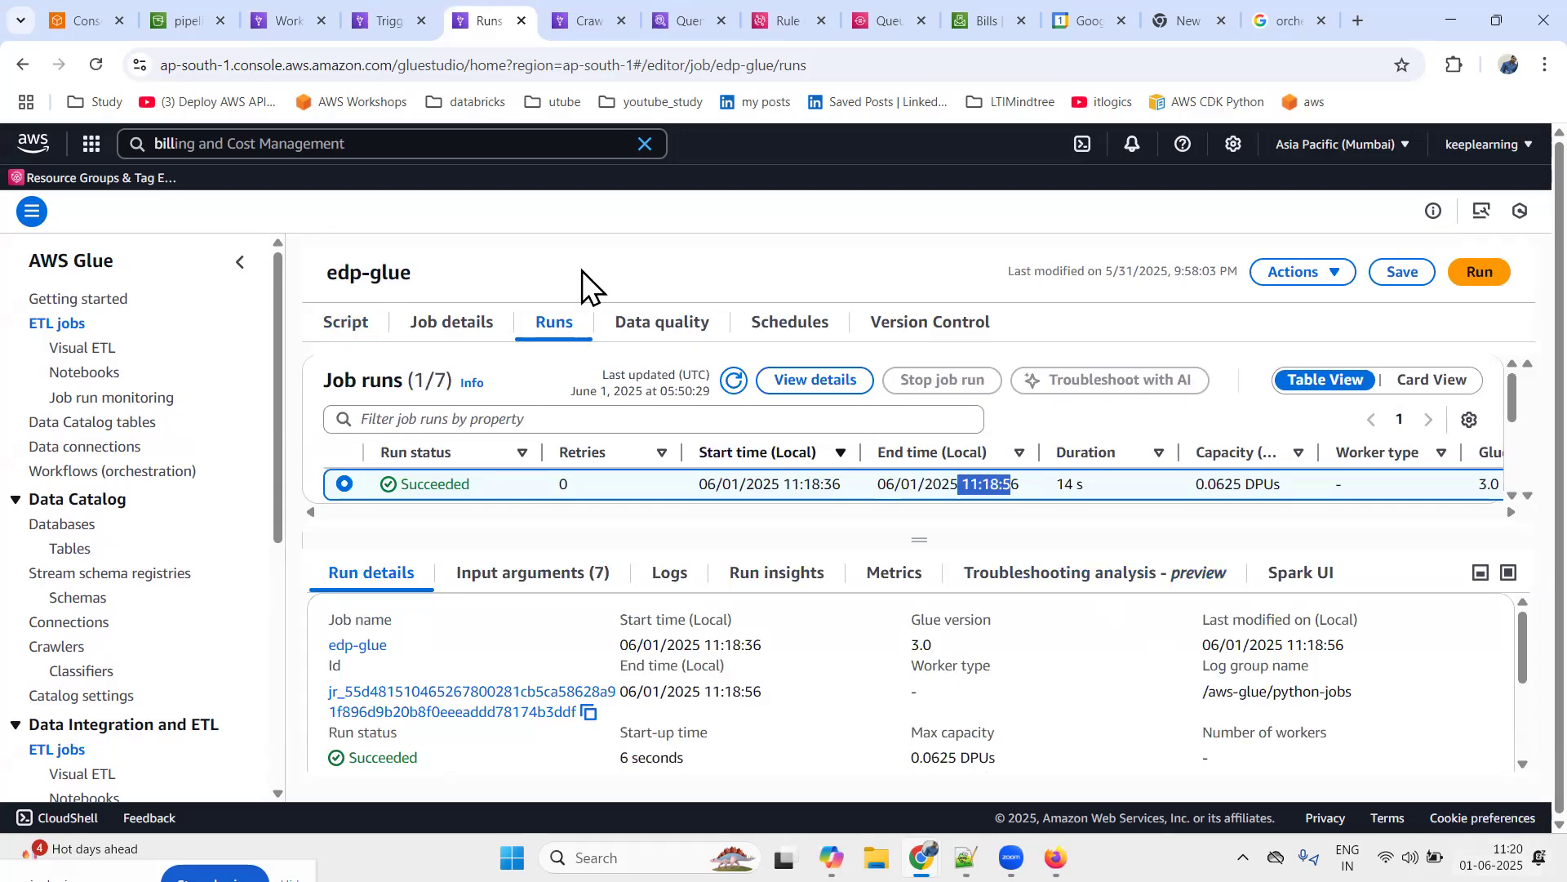
Go to the Crawlers list and check the state of edp_crawler
click(574, 26)
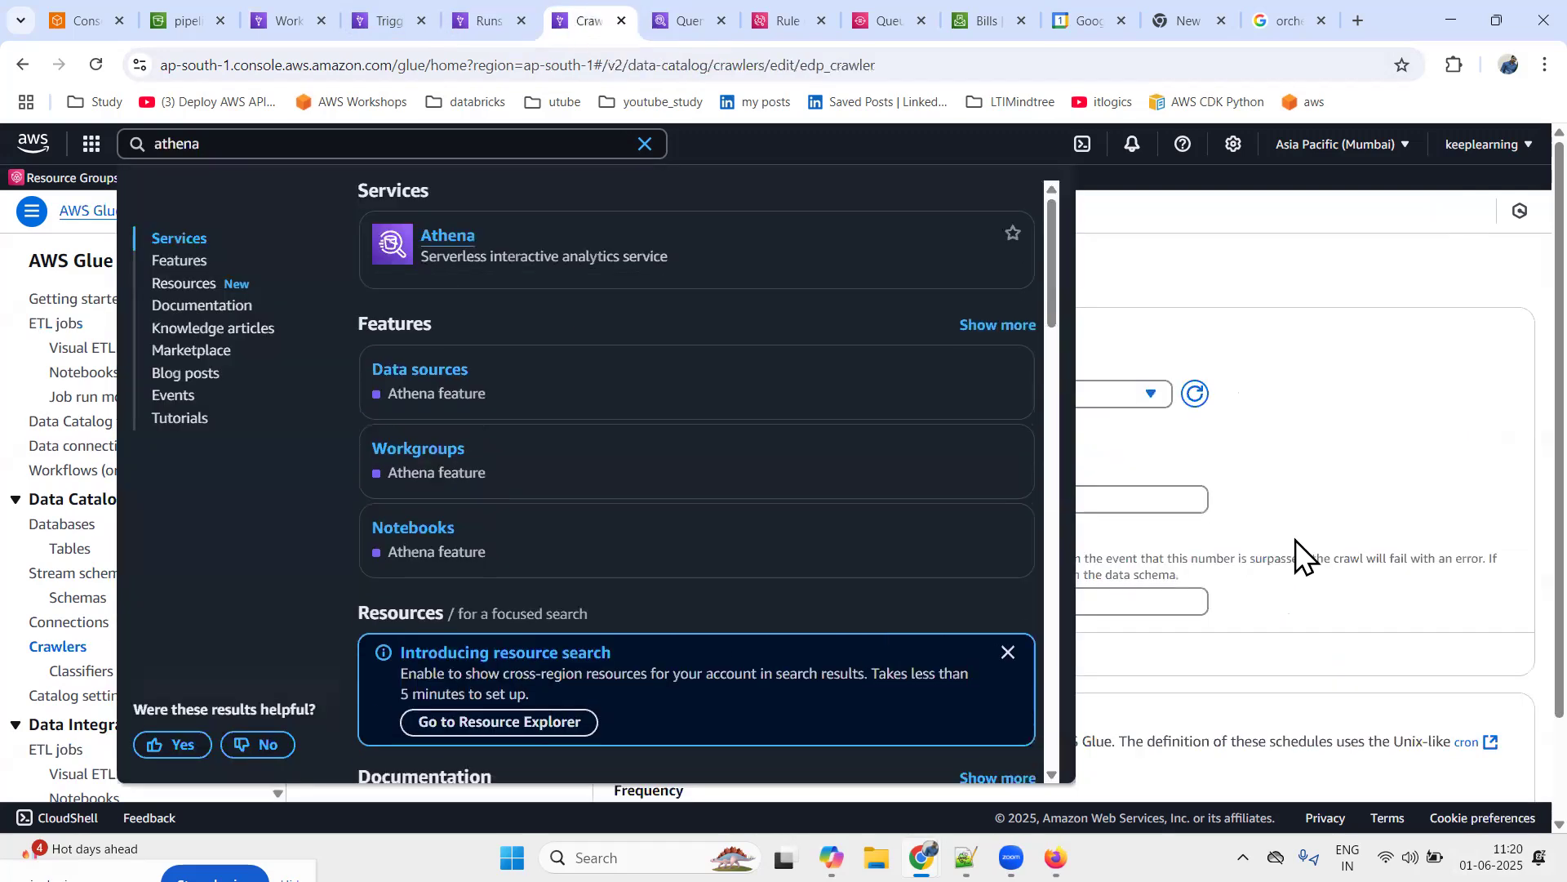
click(1294, 402)
scroll(175, 355, down, 1)
scroll(175, 355, up, 1)
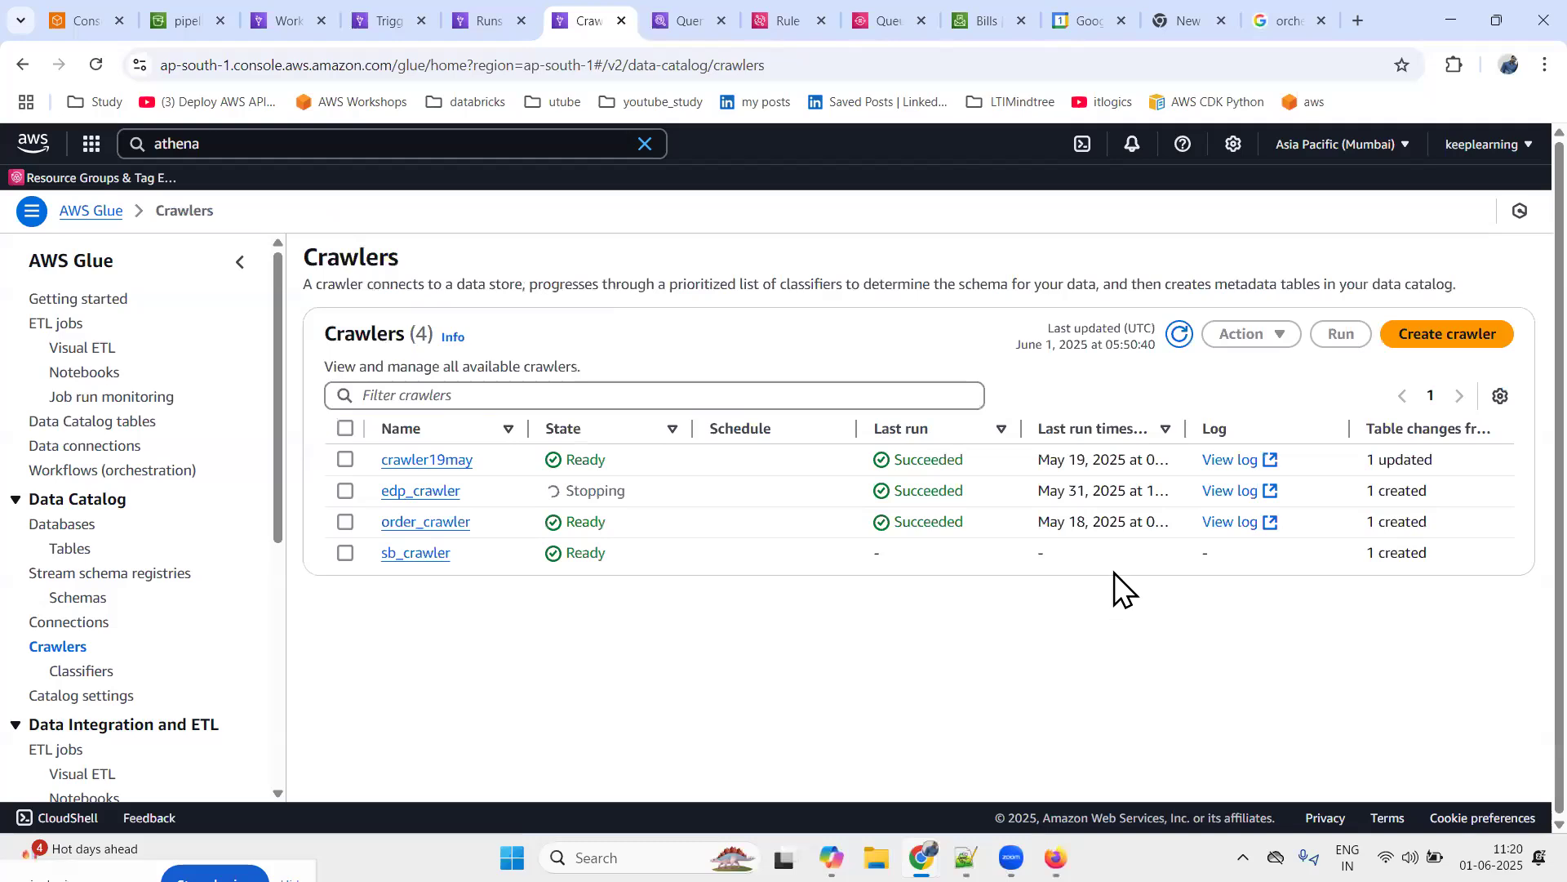
double_click(577, 491)
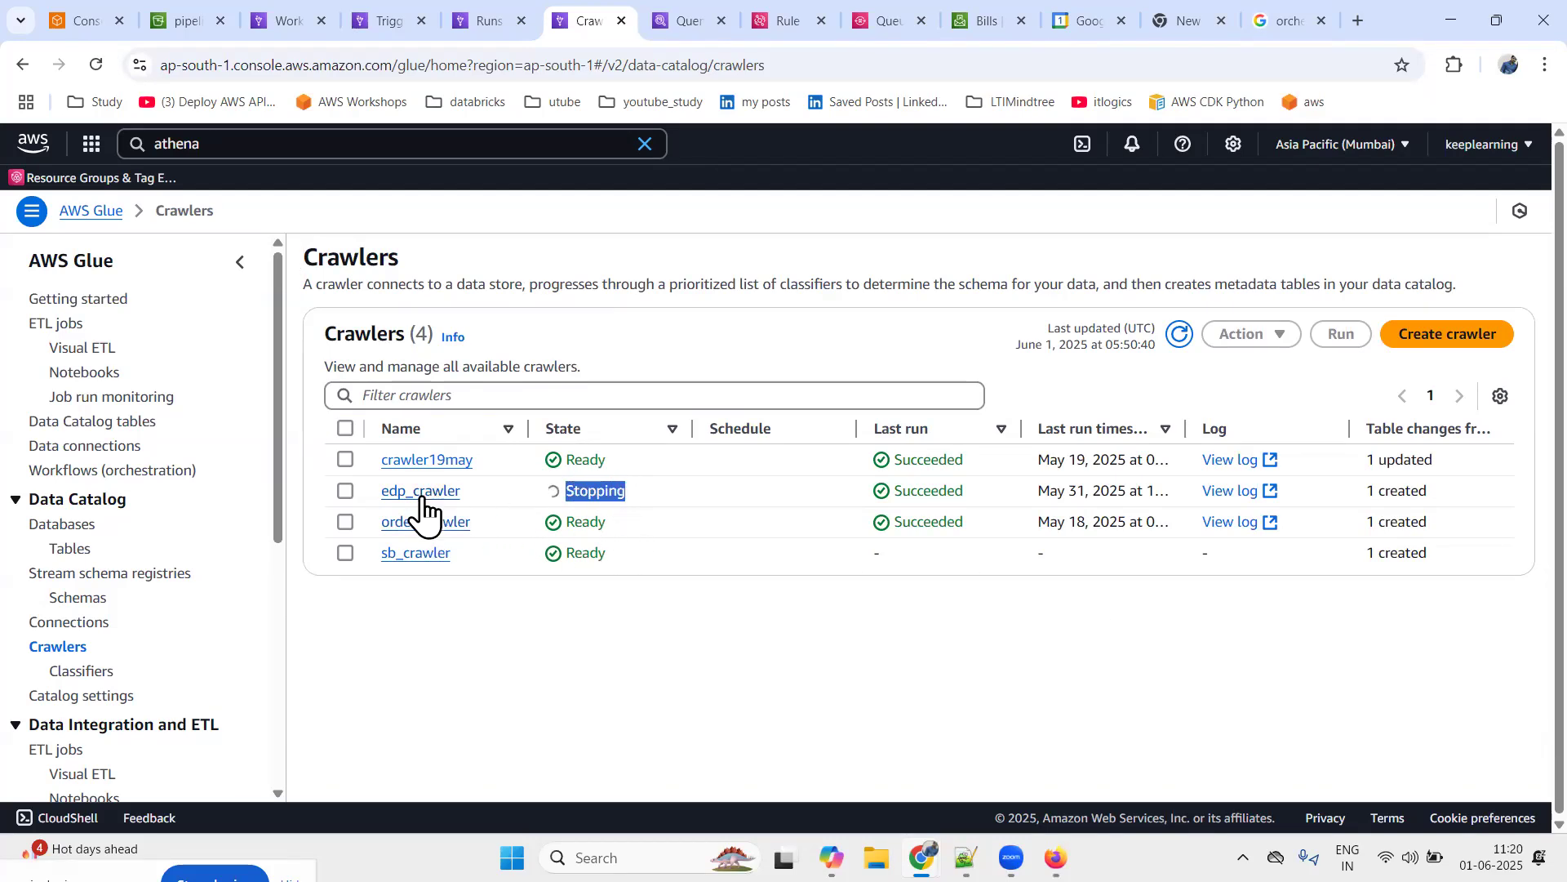
Open edp_crawler and check its current state and the status of its latest crawler run
click(421, 492)
scroll(473, 655, down, 3)
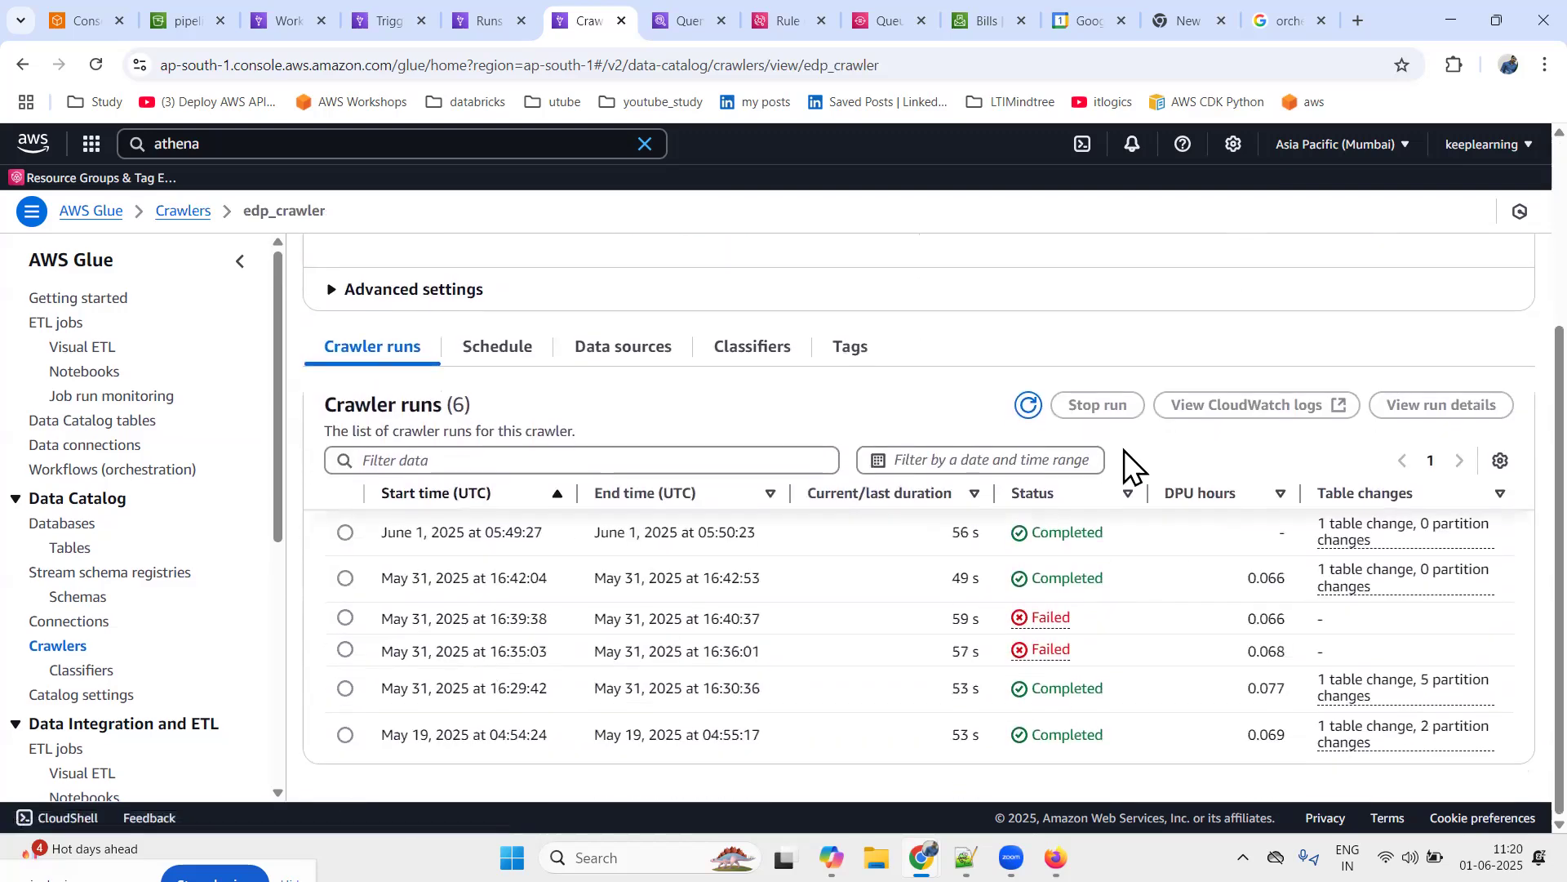
scroll(913, 606, up, 3)
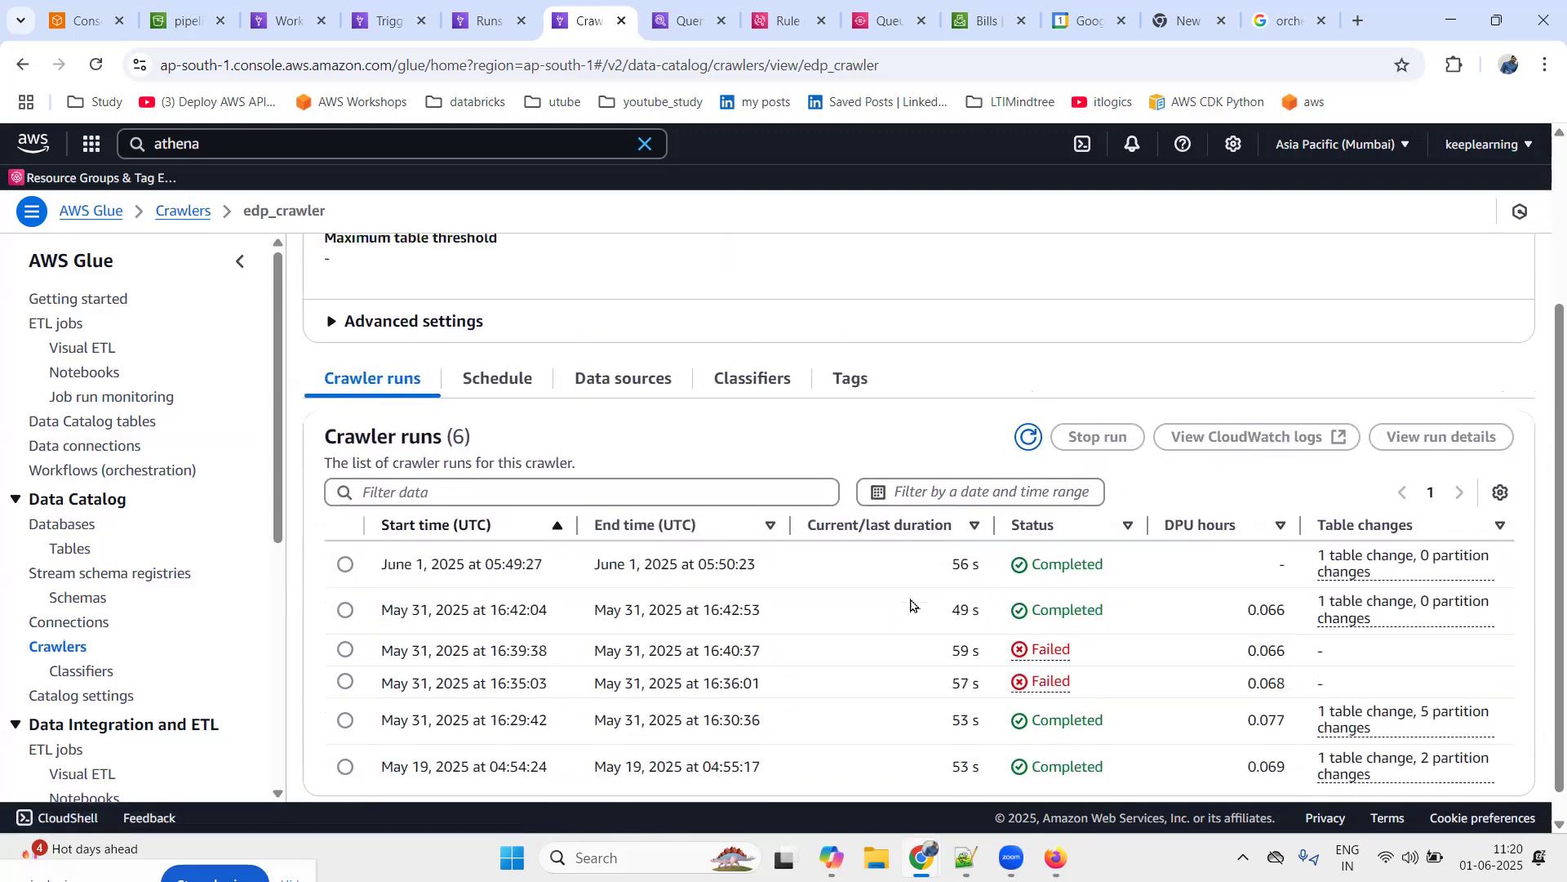
scroll(913, 606, down, 3)
scroll(914, 606, up, 3)
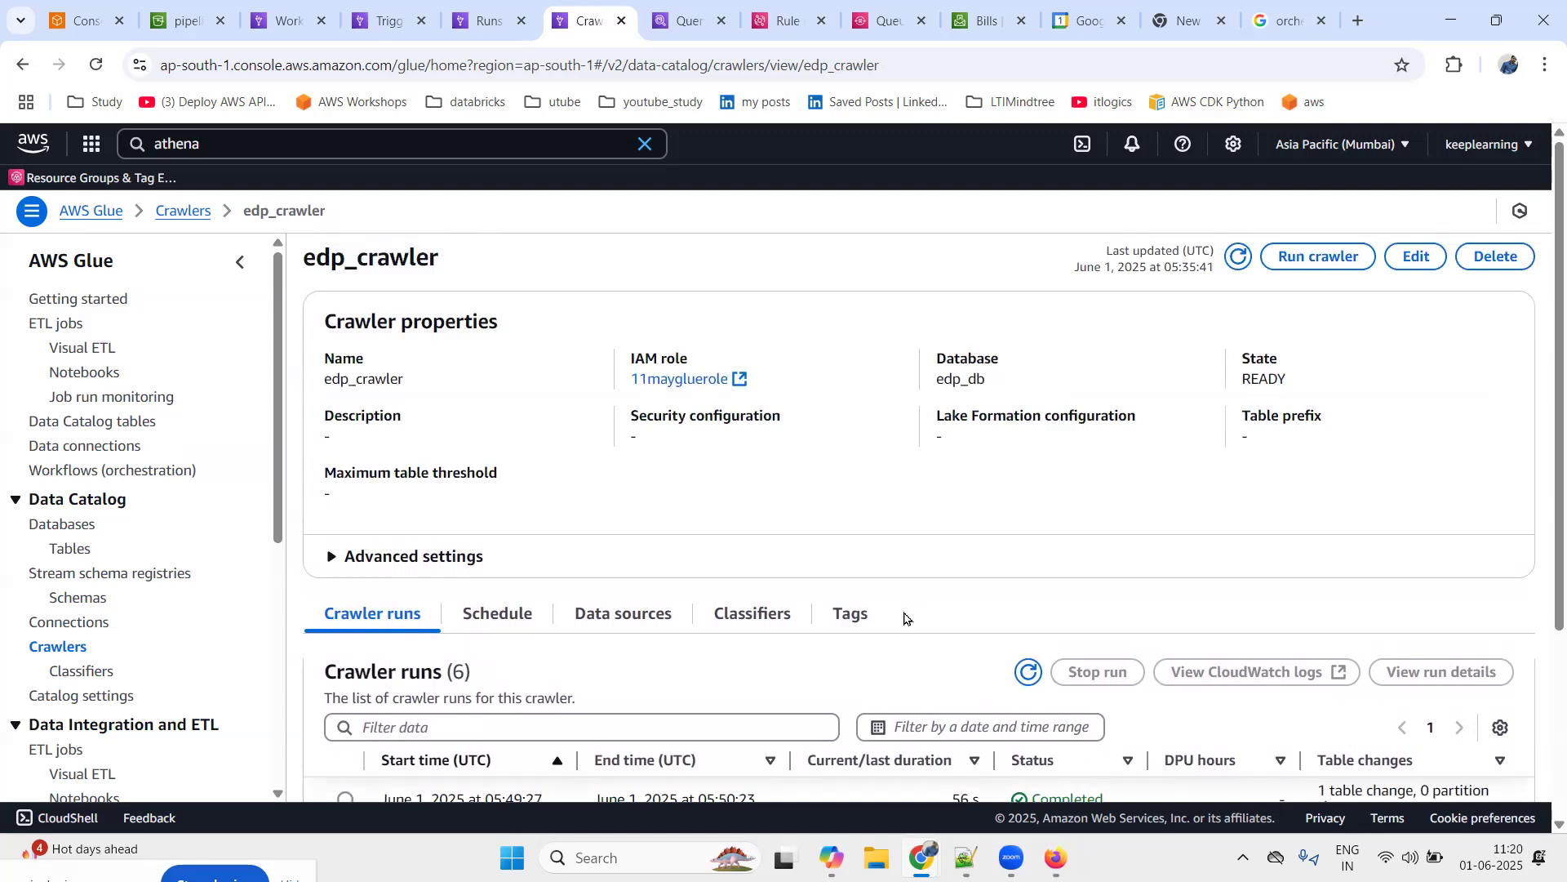
scroll(905, 622, down, 2)
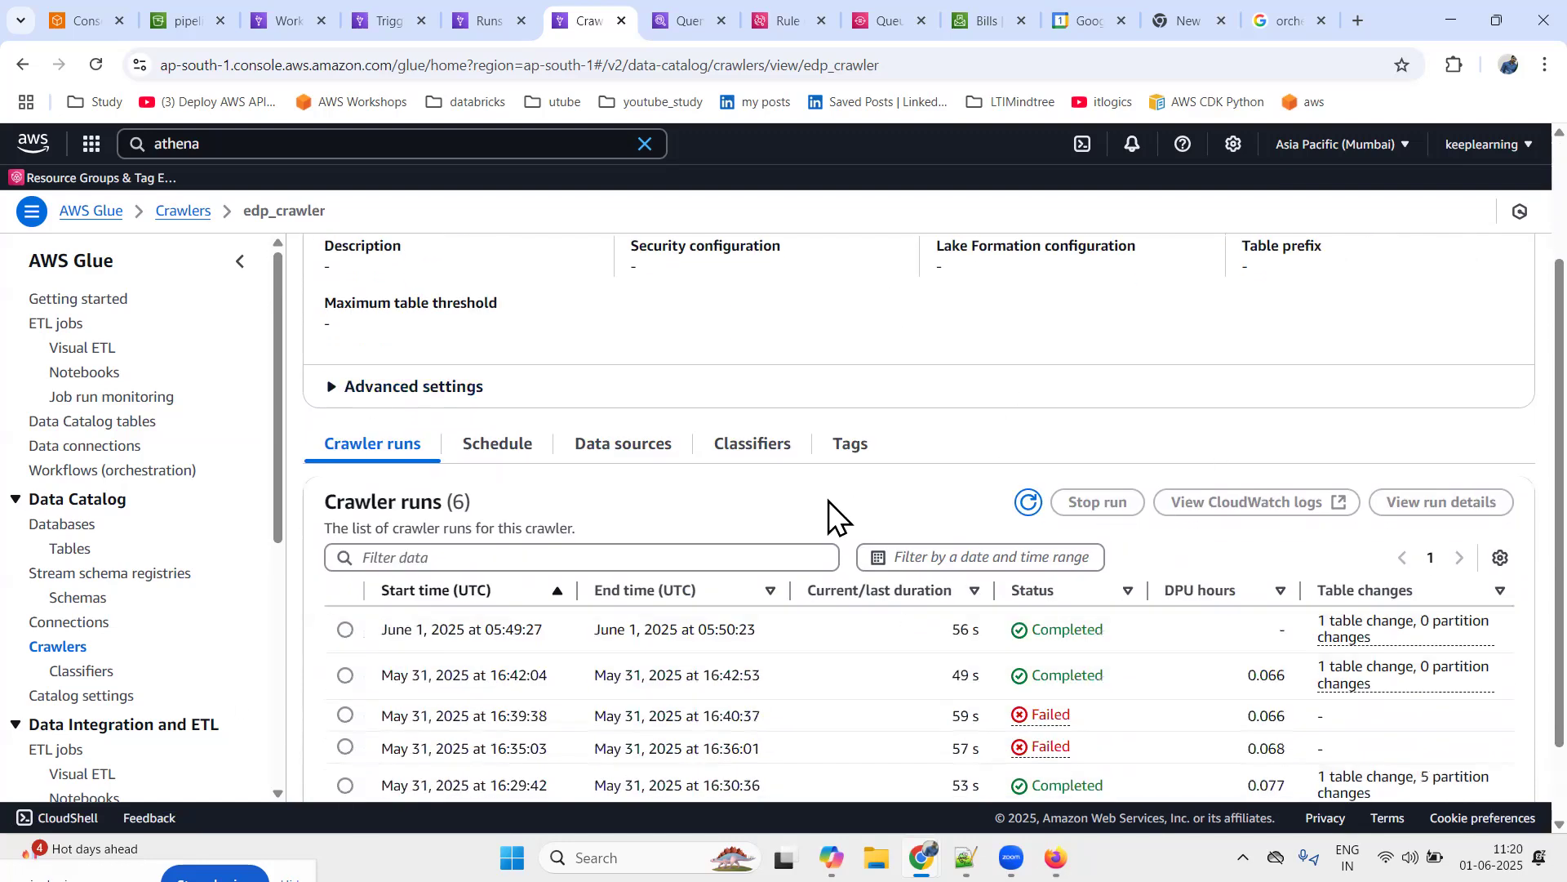
drag(1034, 629, 1117, 634)
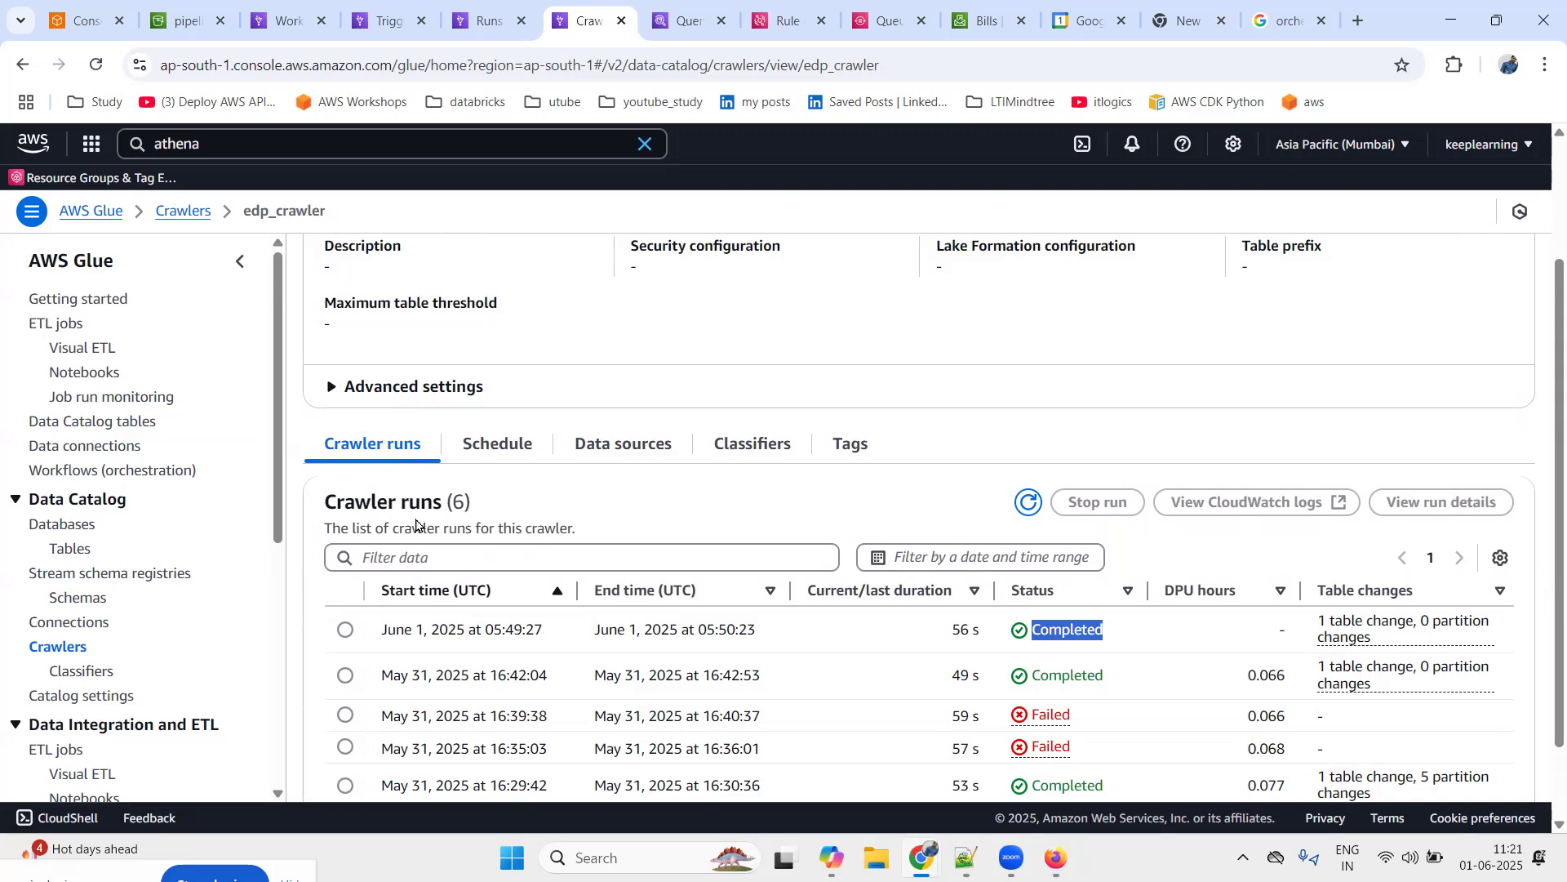
scroll(1000, 719, up, 2)
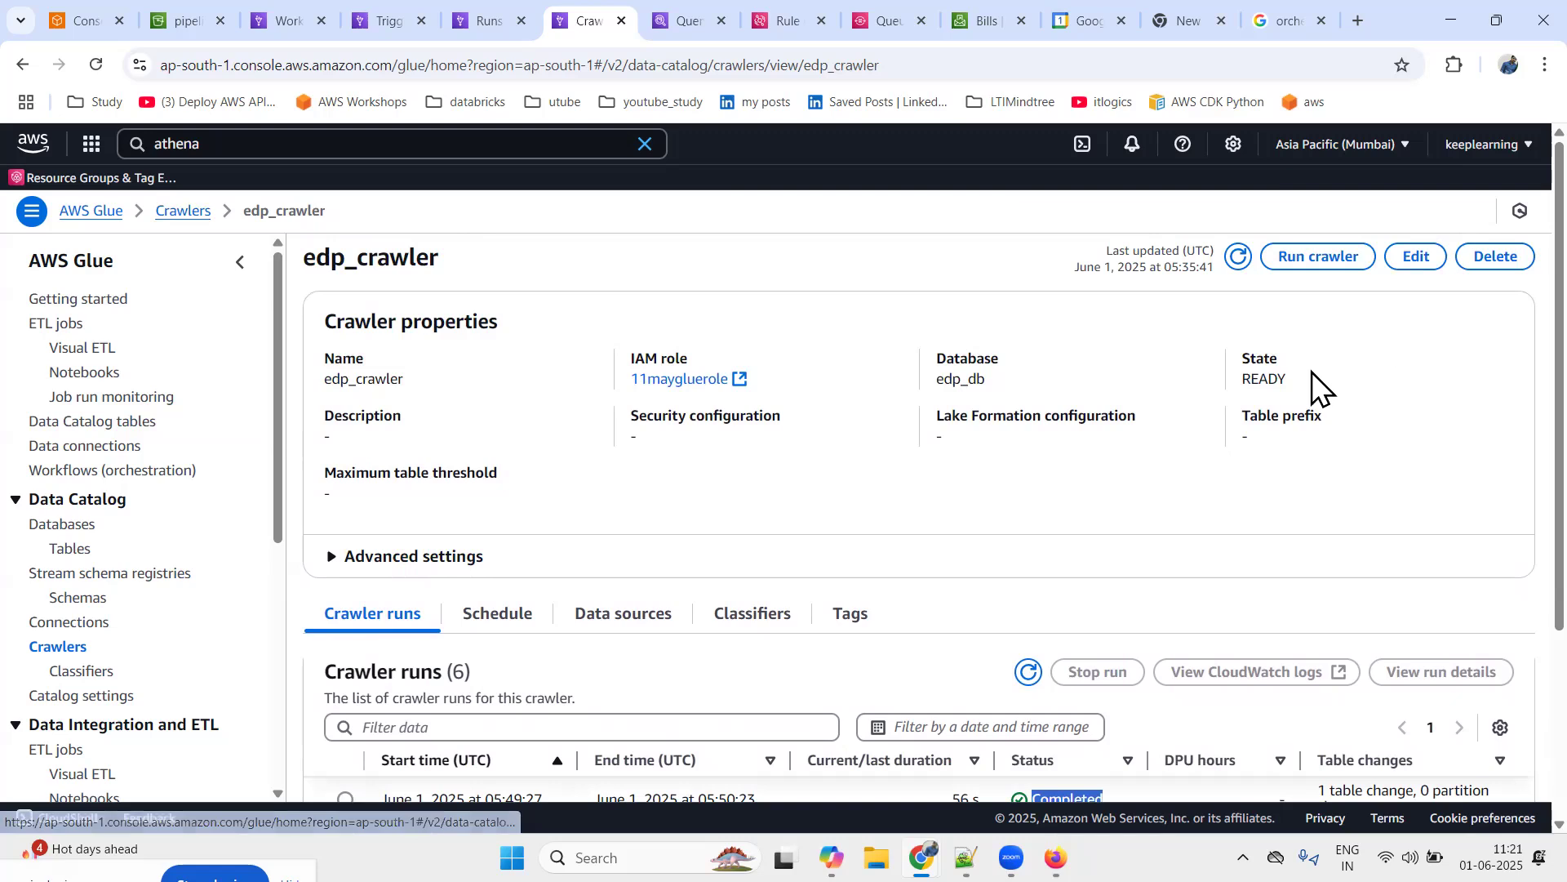
drag(1251, 379, 1280, 378)
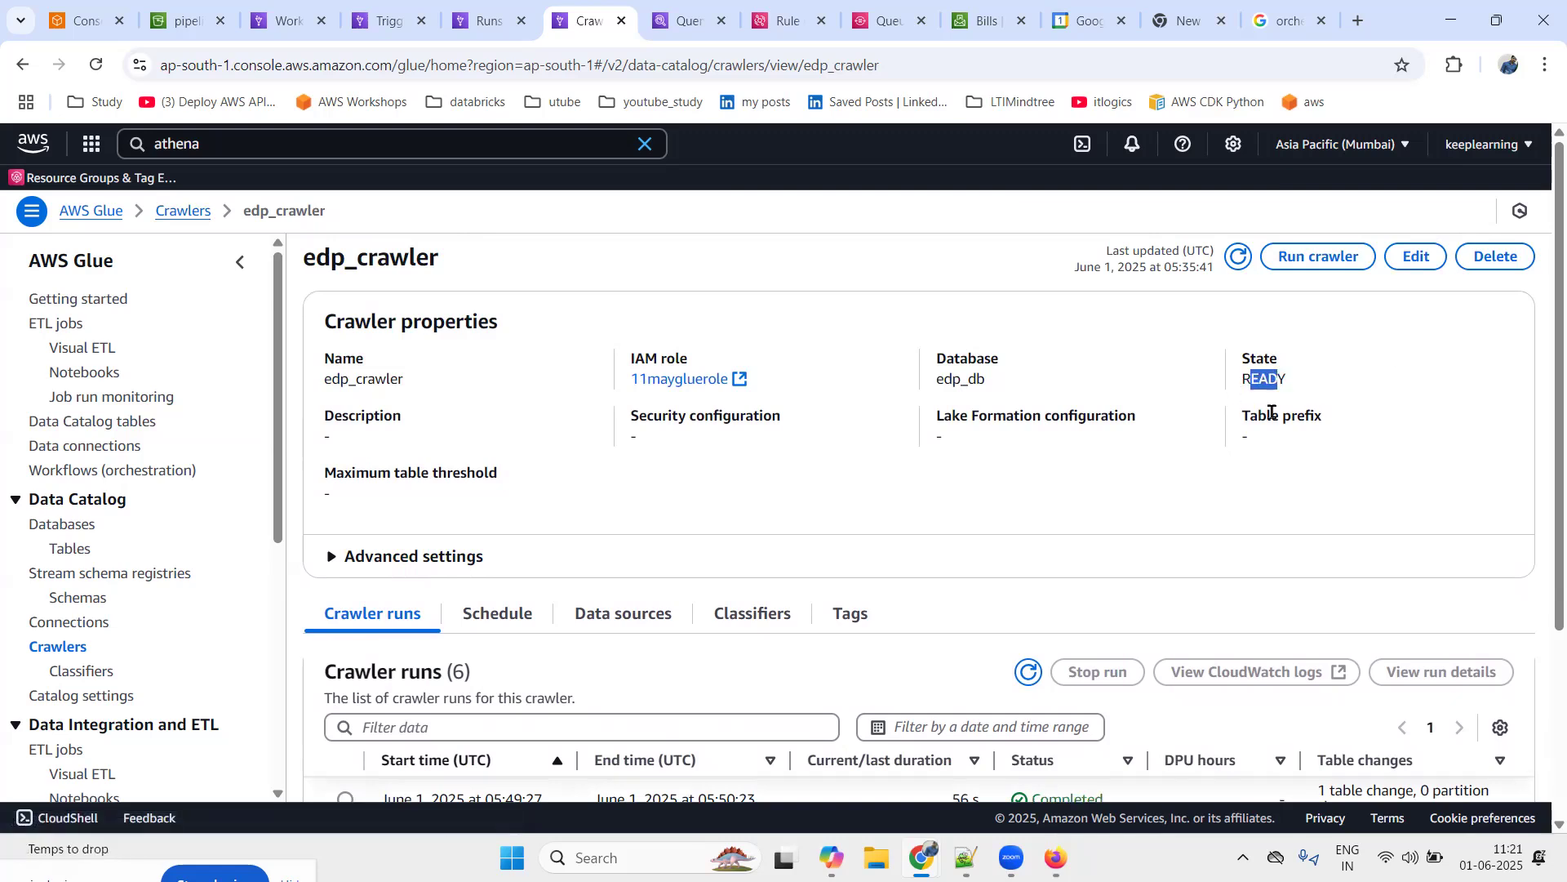
scroll(1347, 578, down, 2)
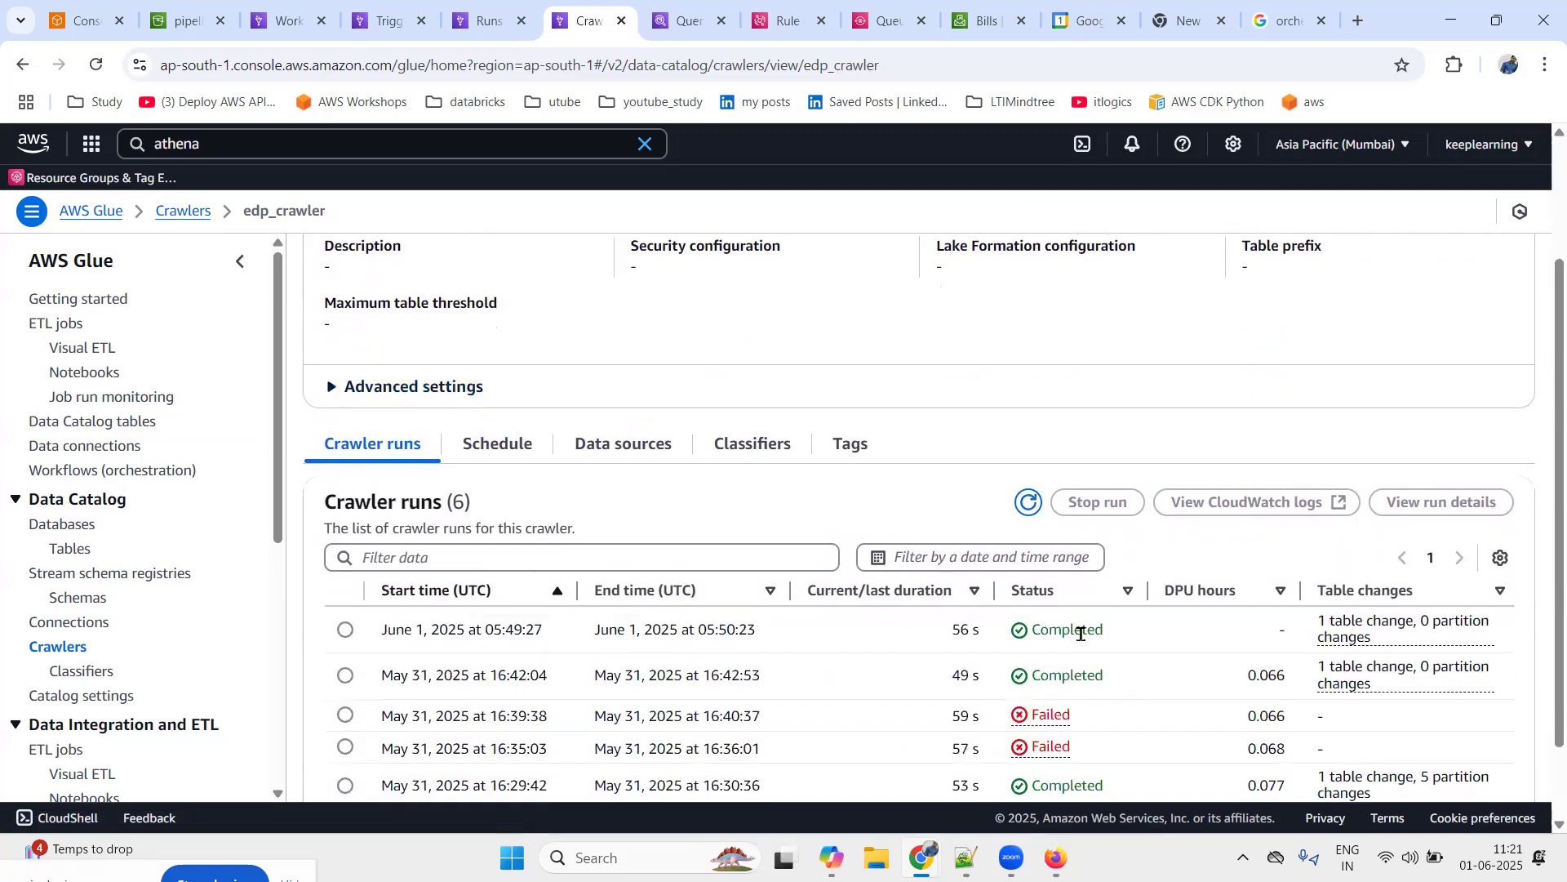
drag(1042, 633, 1138, 639)
scroll(1230, 671, down, 1)
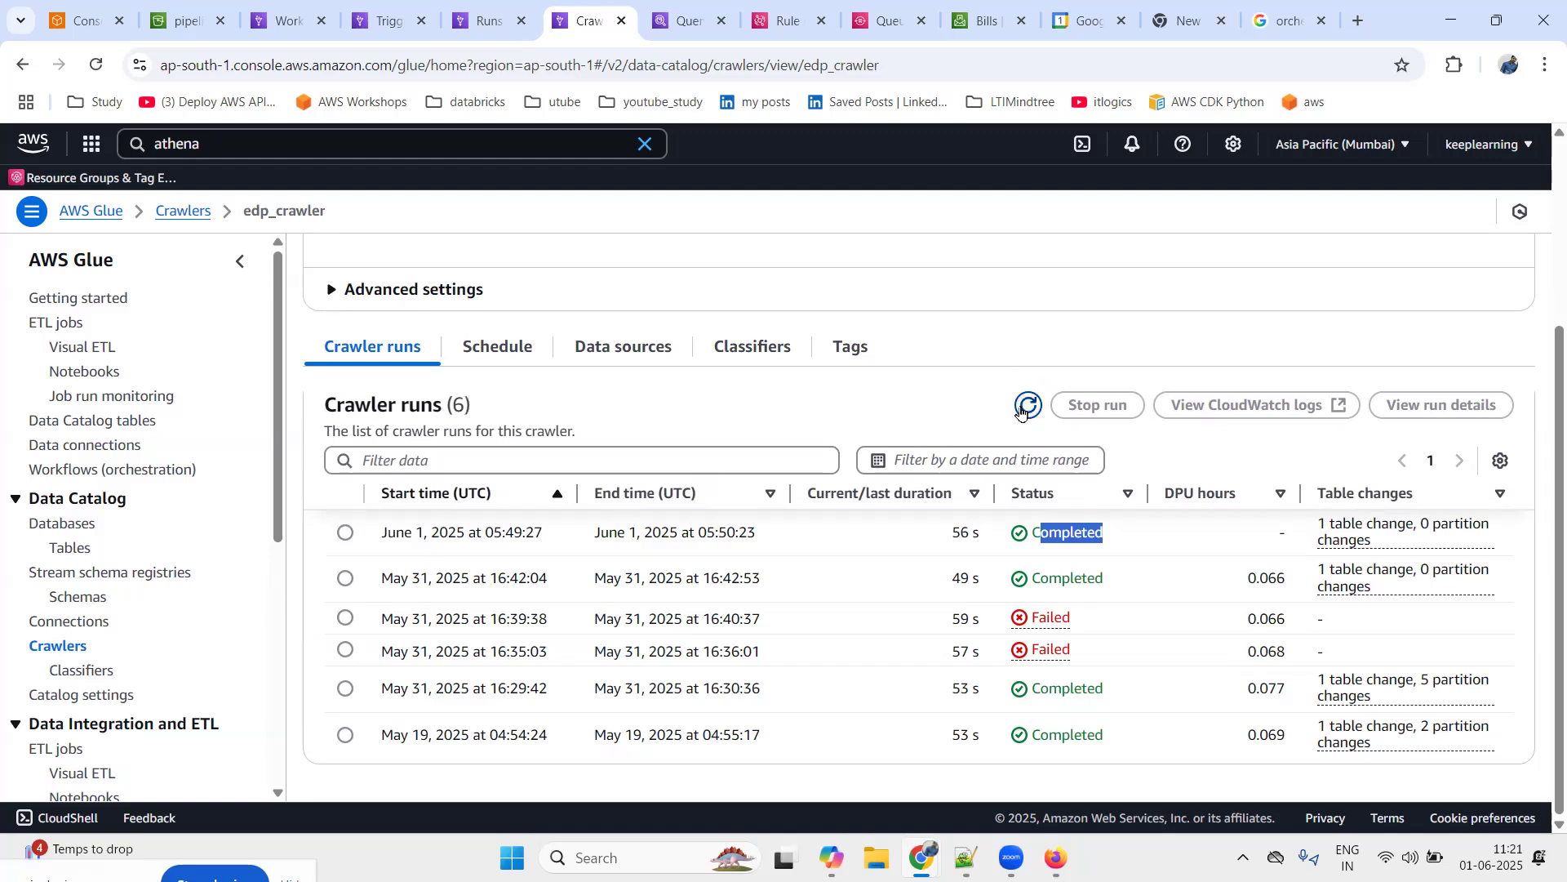
On the May 2025 bill, expand the Glue charges for Asia Pacific (Mumbai) and examine the crawler run and job run costs
click(988, 25)
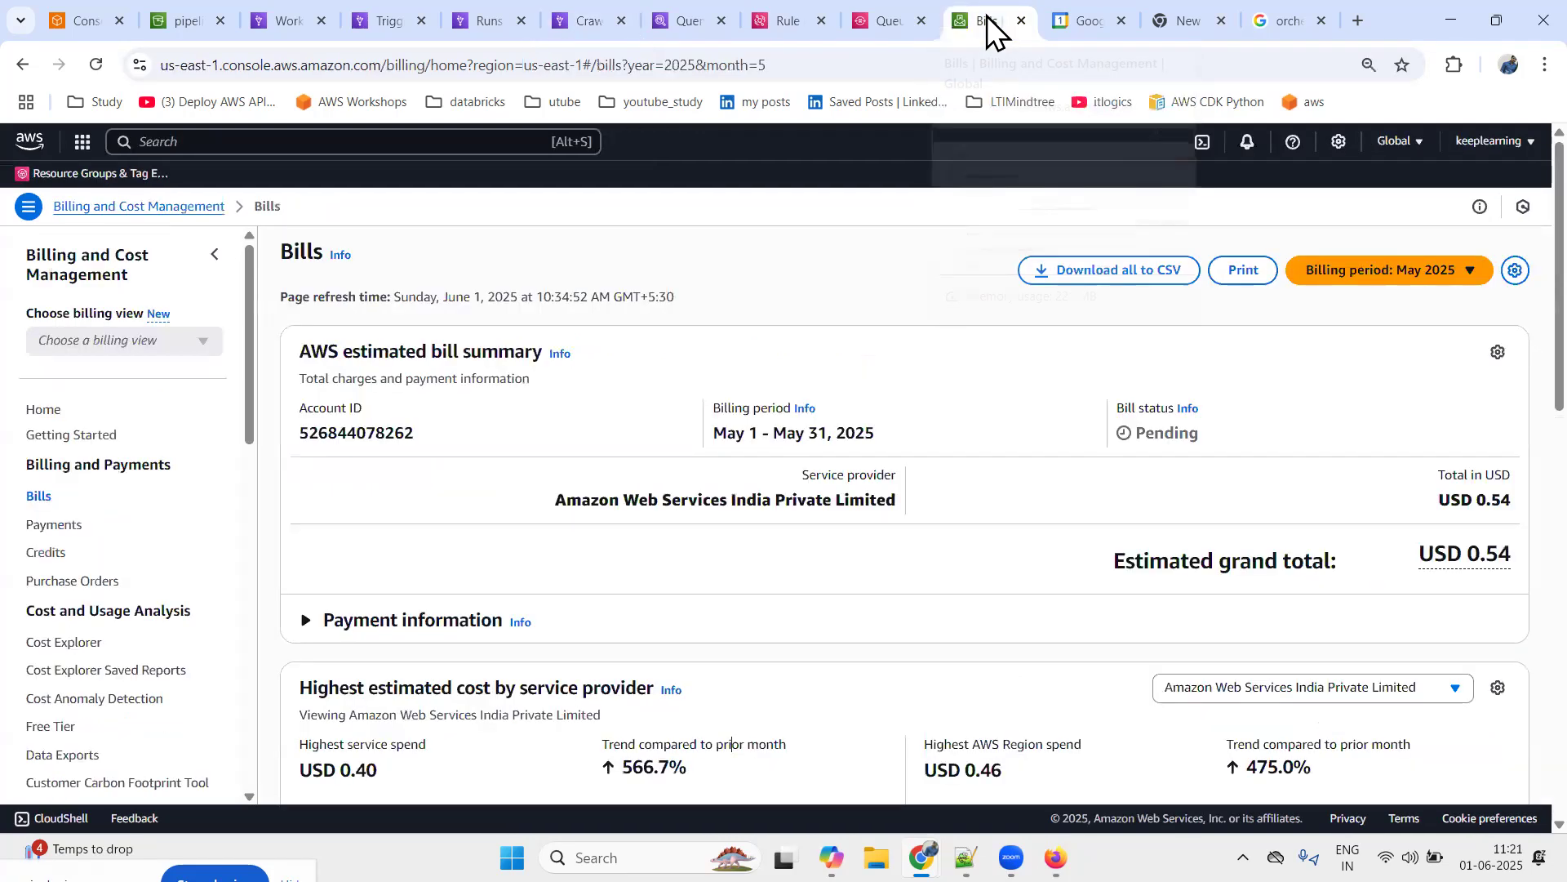
scroll(469, 536, down, 4)
scroll(470, 536, down, 4)
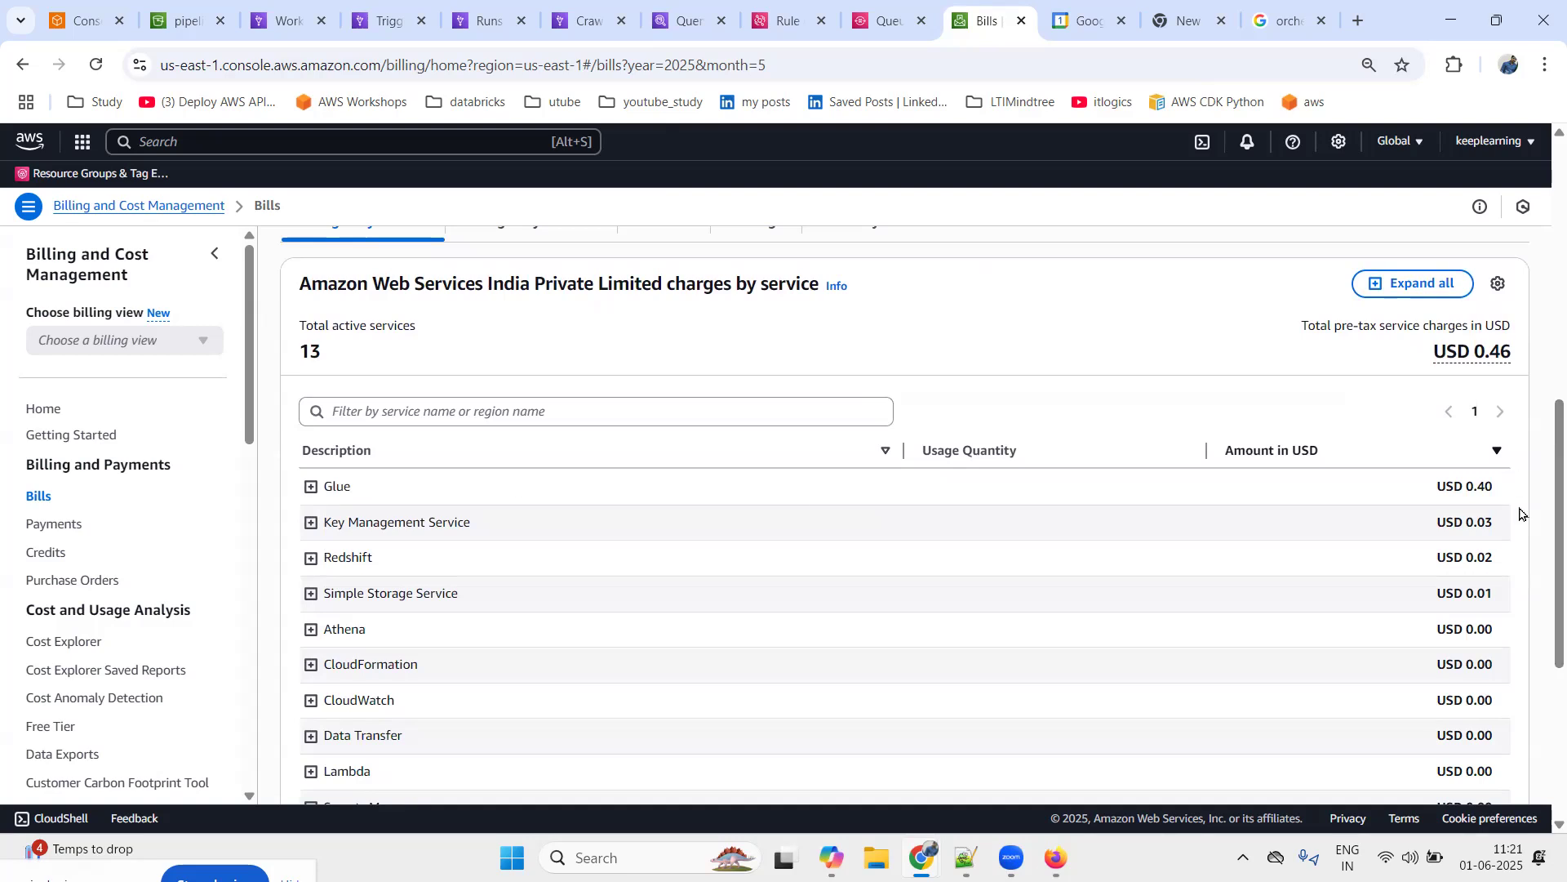
click(311, 489)
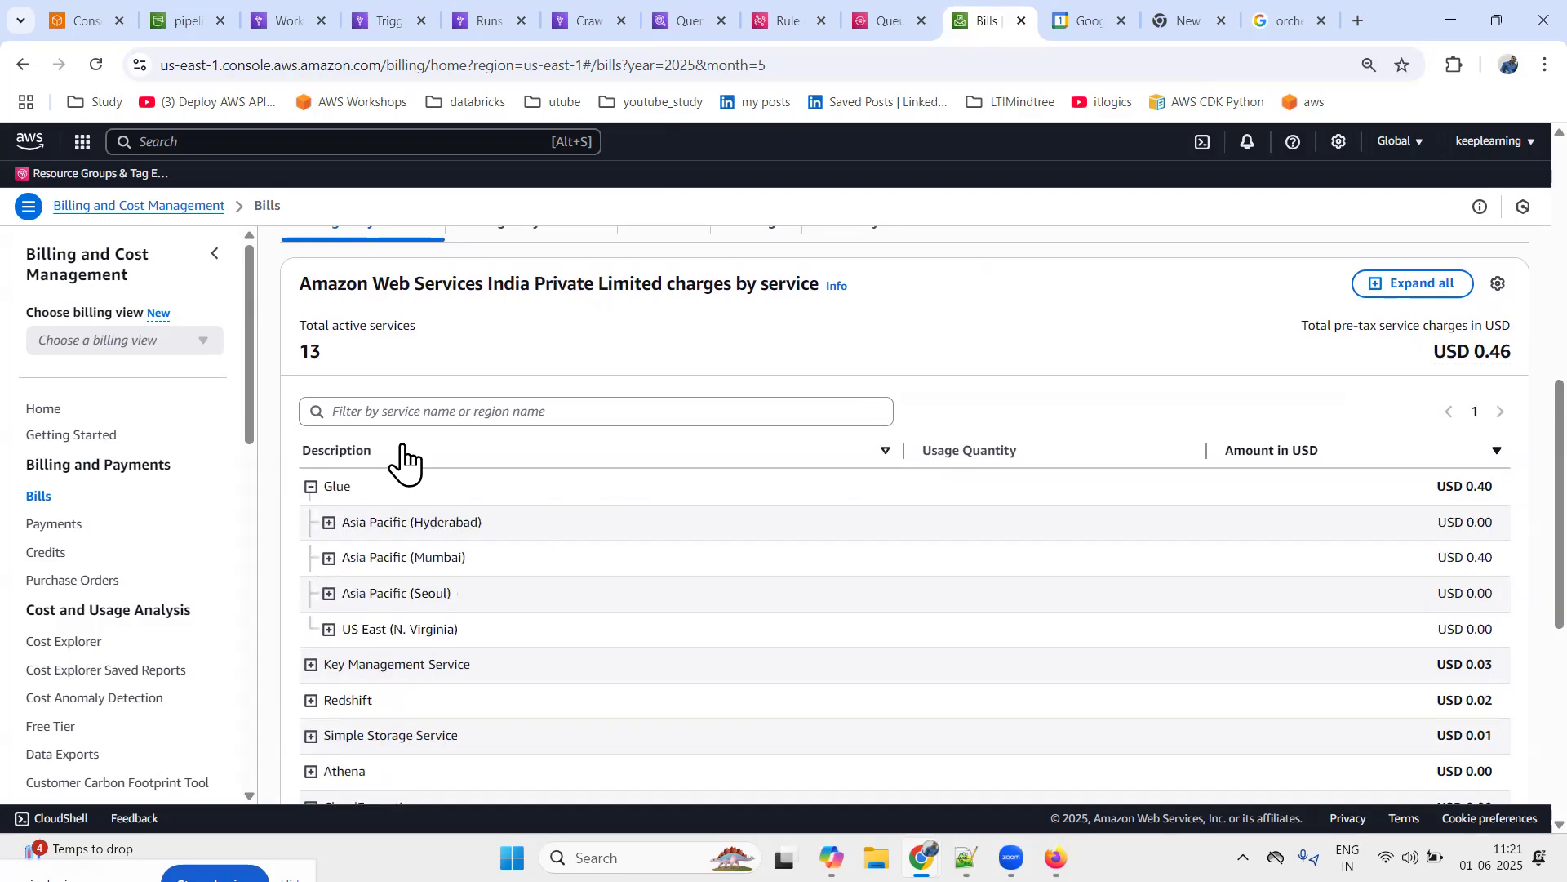
scroll(506, 481, down, 2)
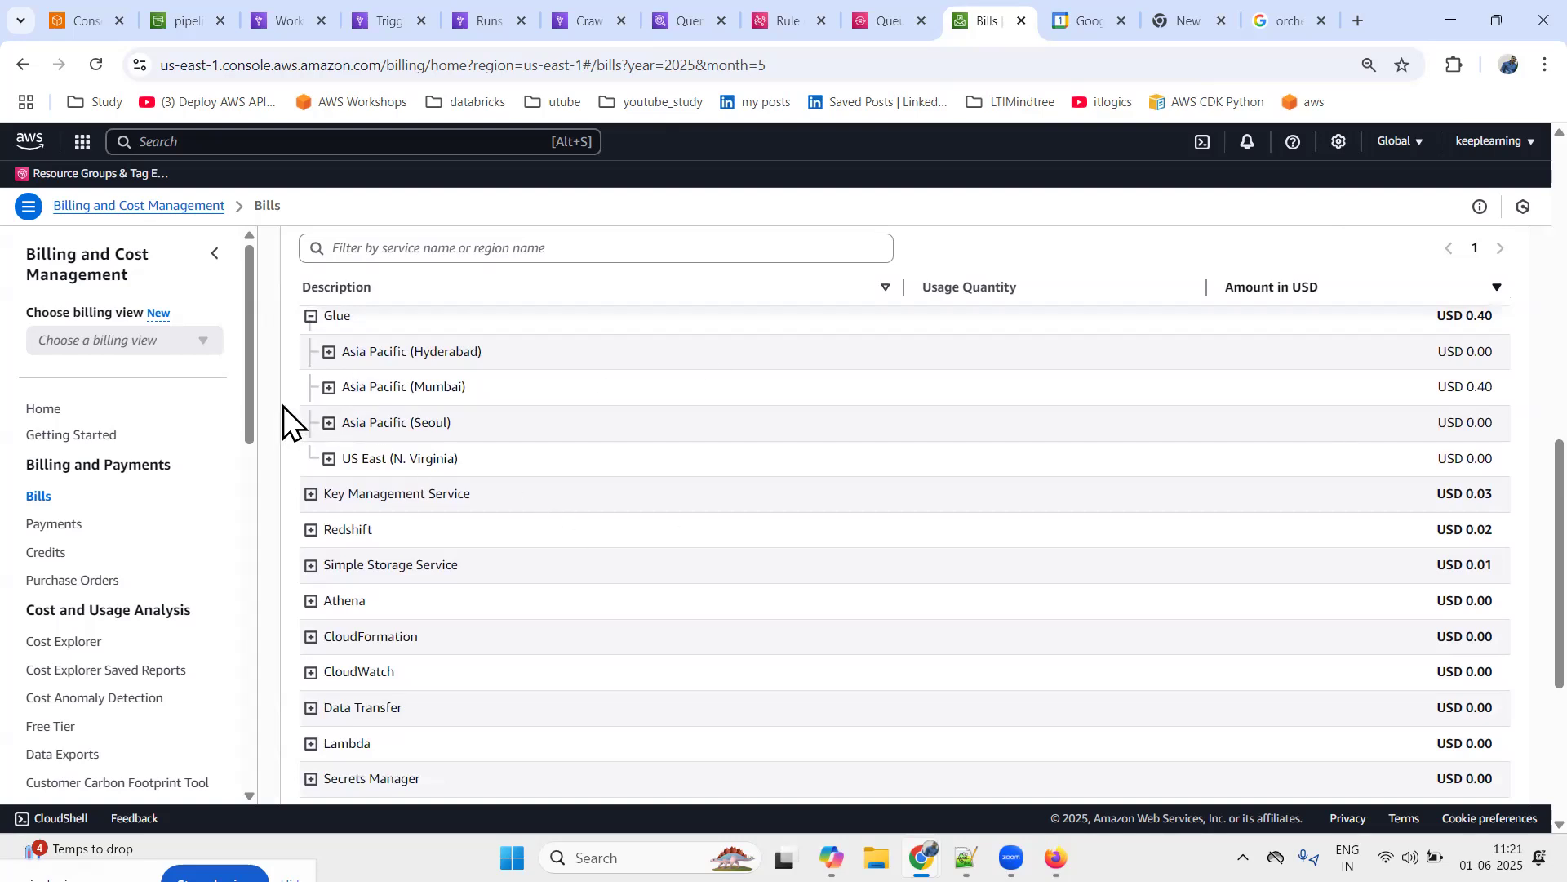
click(329, 388)
drag(1437, 459, 1492, 460)
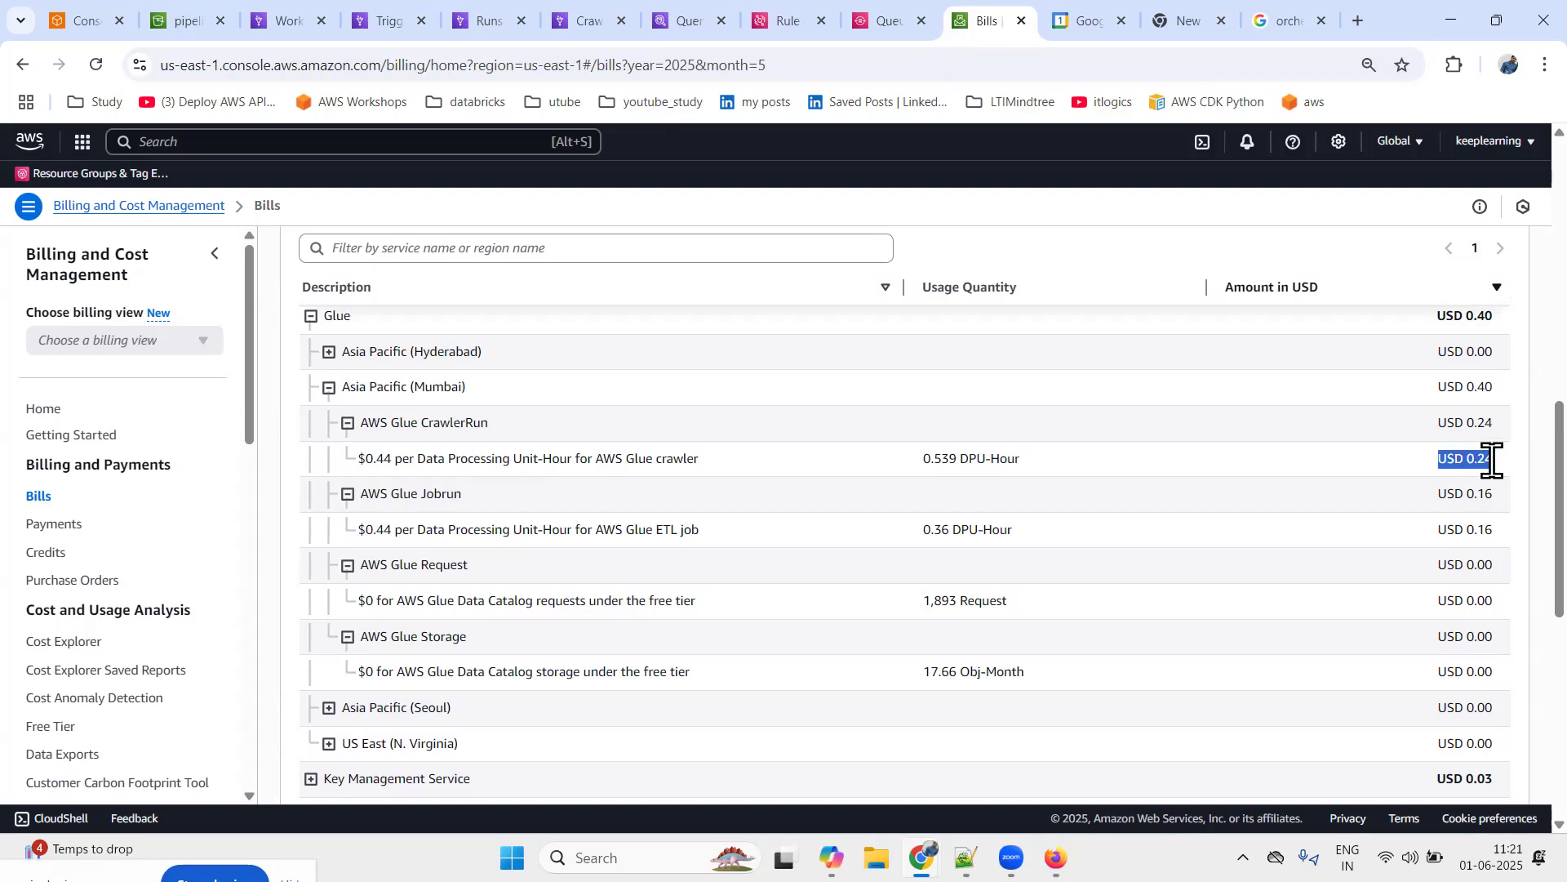
drag(1435, 532, 1495, 544)
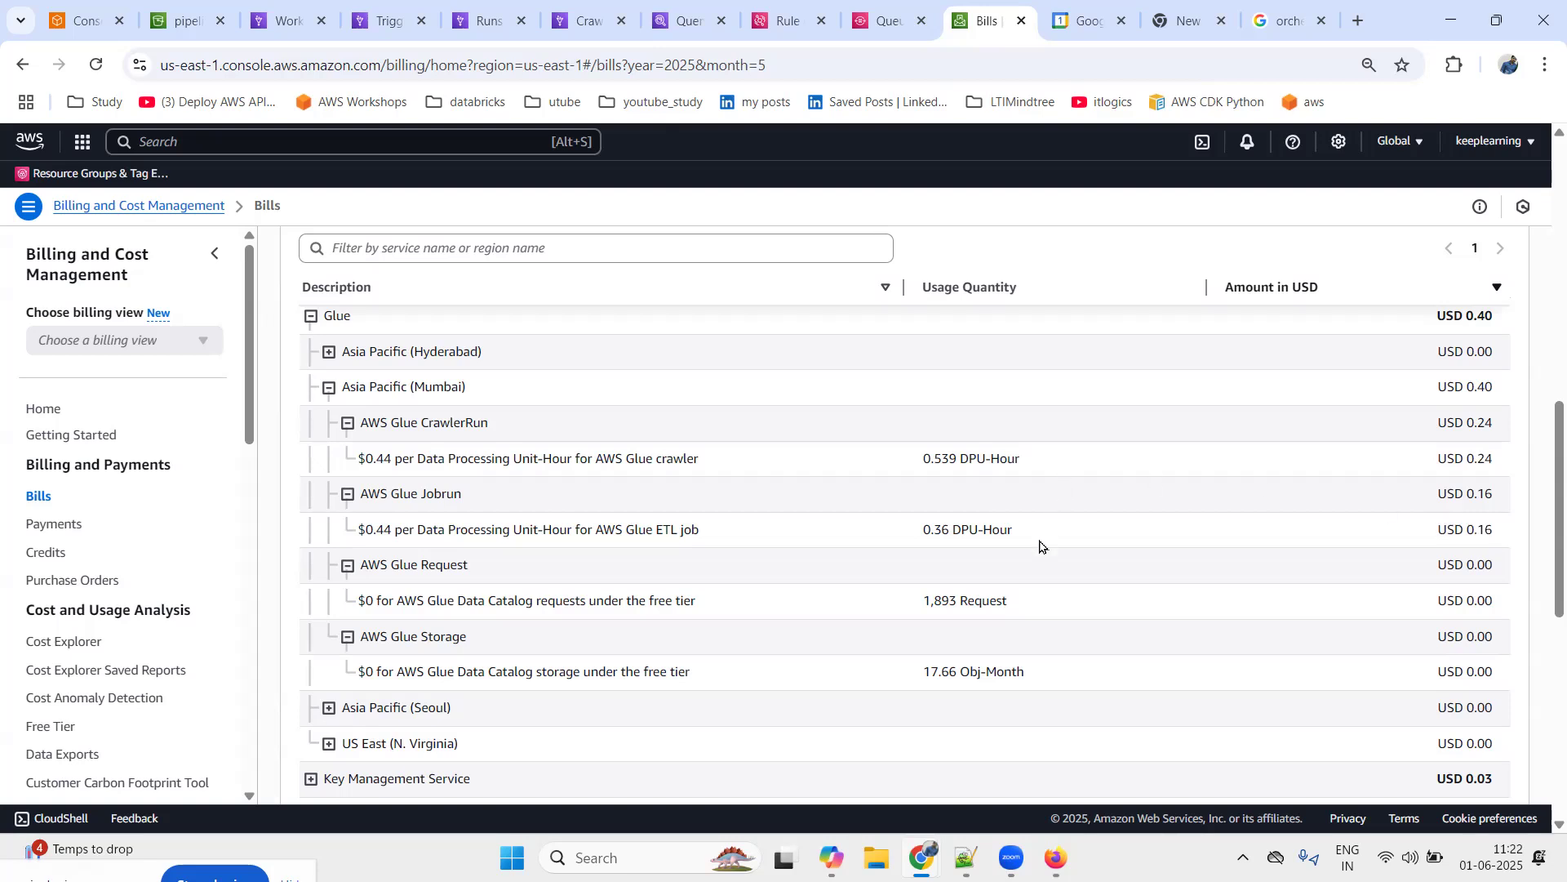
Return to edp_crawler, refresh its crawler runs and check the DPU hours of the latest run
click(585, 18)
click(1034, 406)
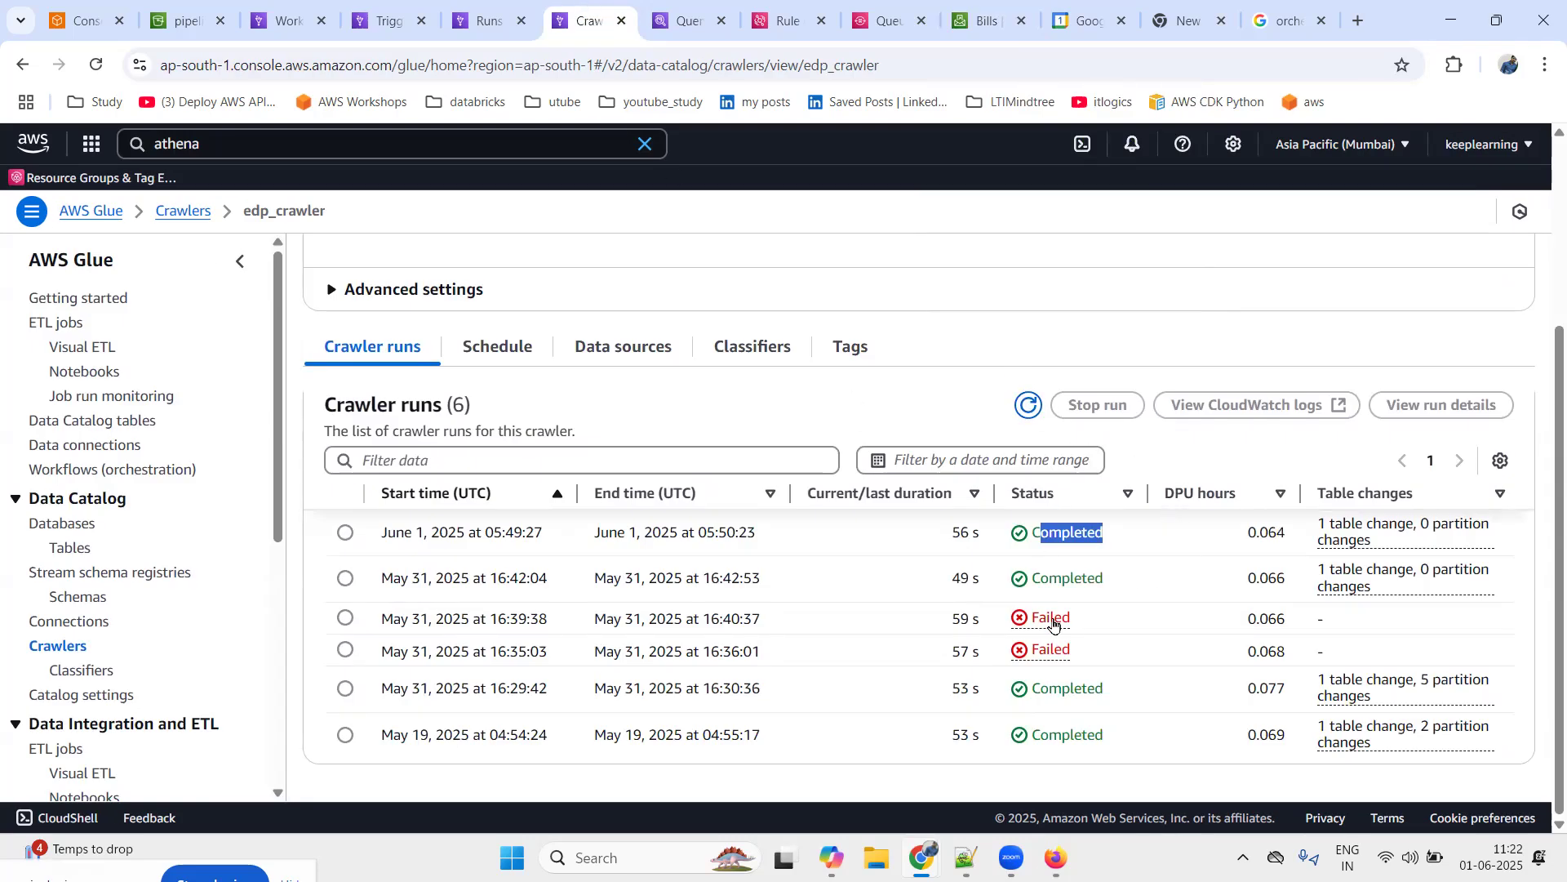
scroll(1102, 530, up, 2)
drag(1248, 704, 1290, 720)
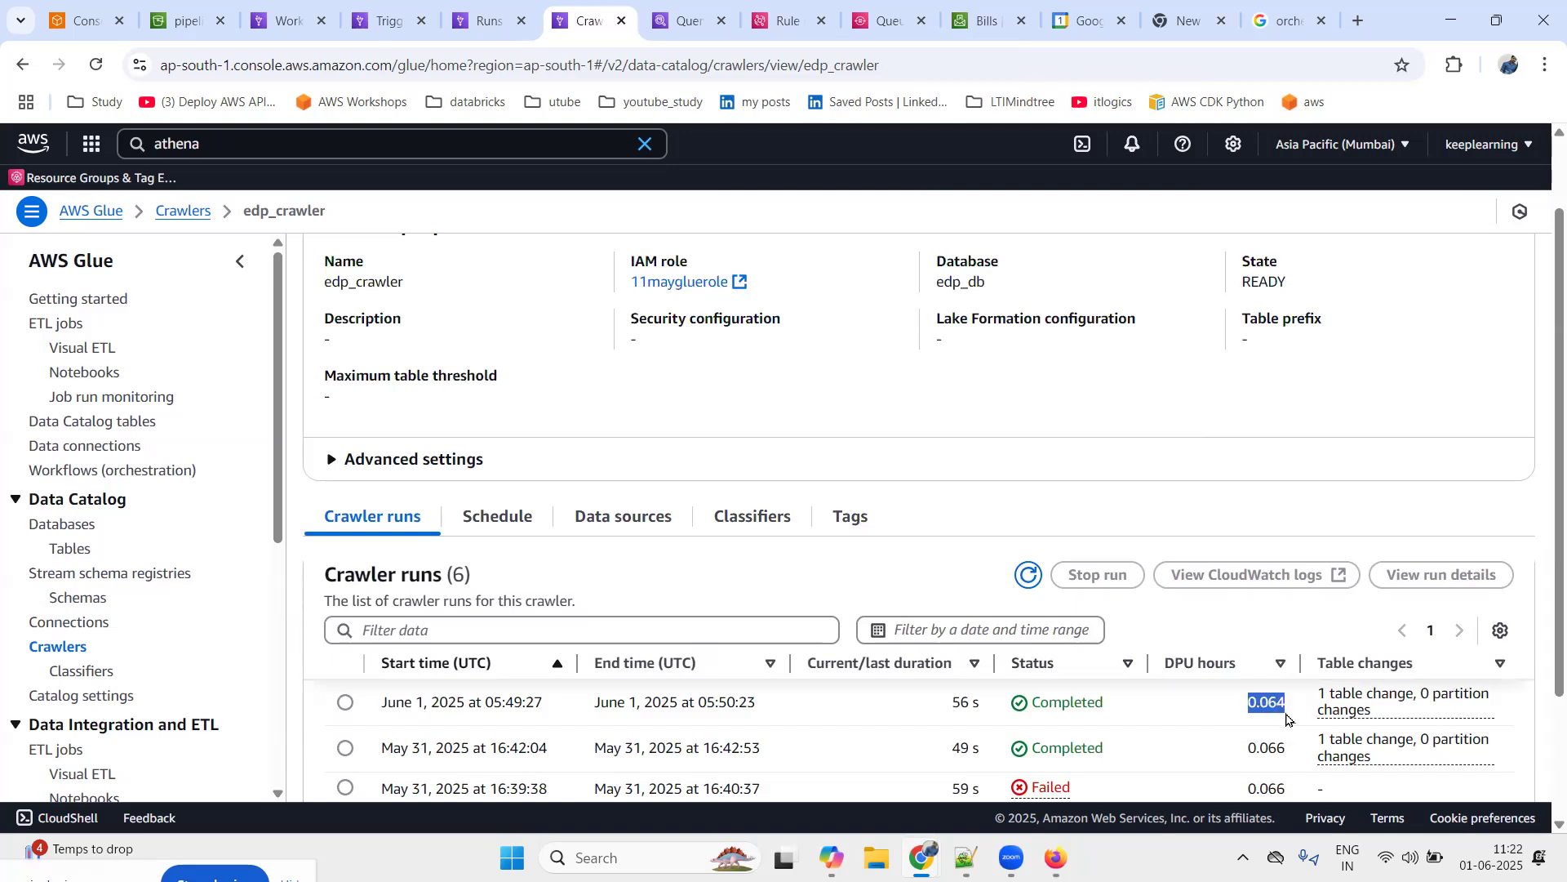
scroll(1074, 560, down, 2)
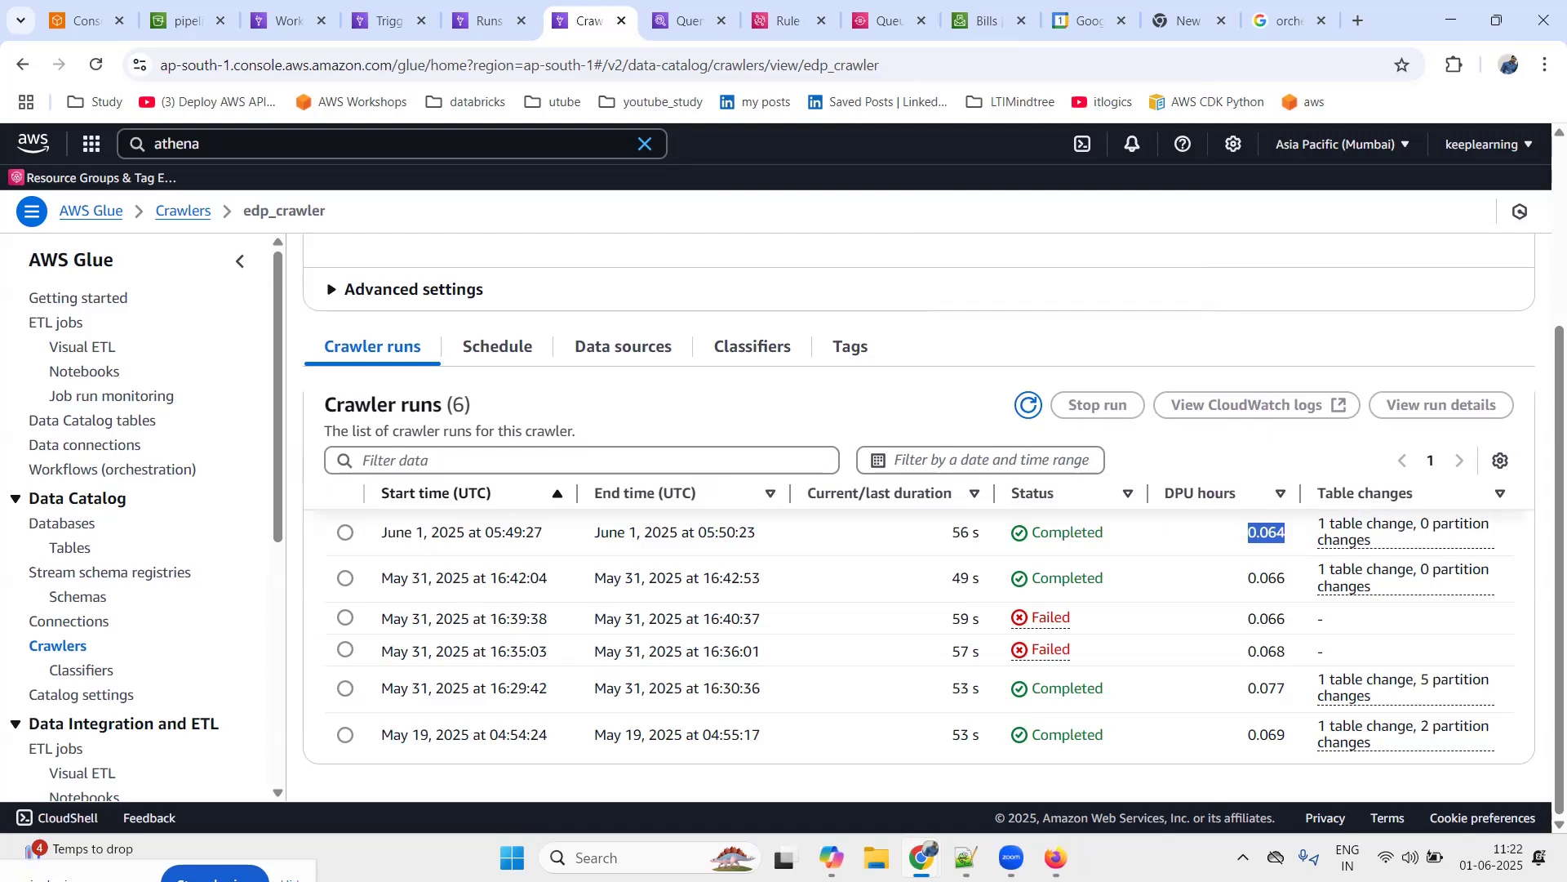
Open Calculator beside the crawler runs table and enter the latest run's DPU hours, 0.064, copied from the table
click(598, 857)
text(ca)
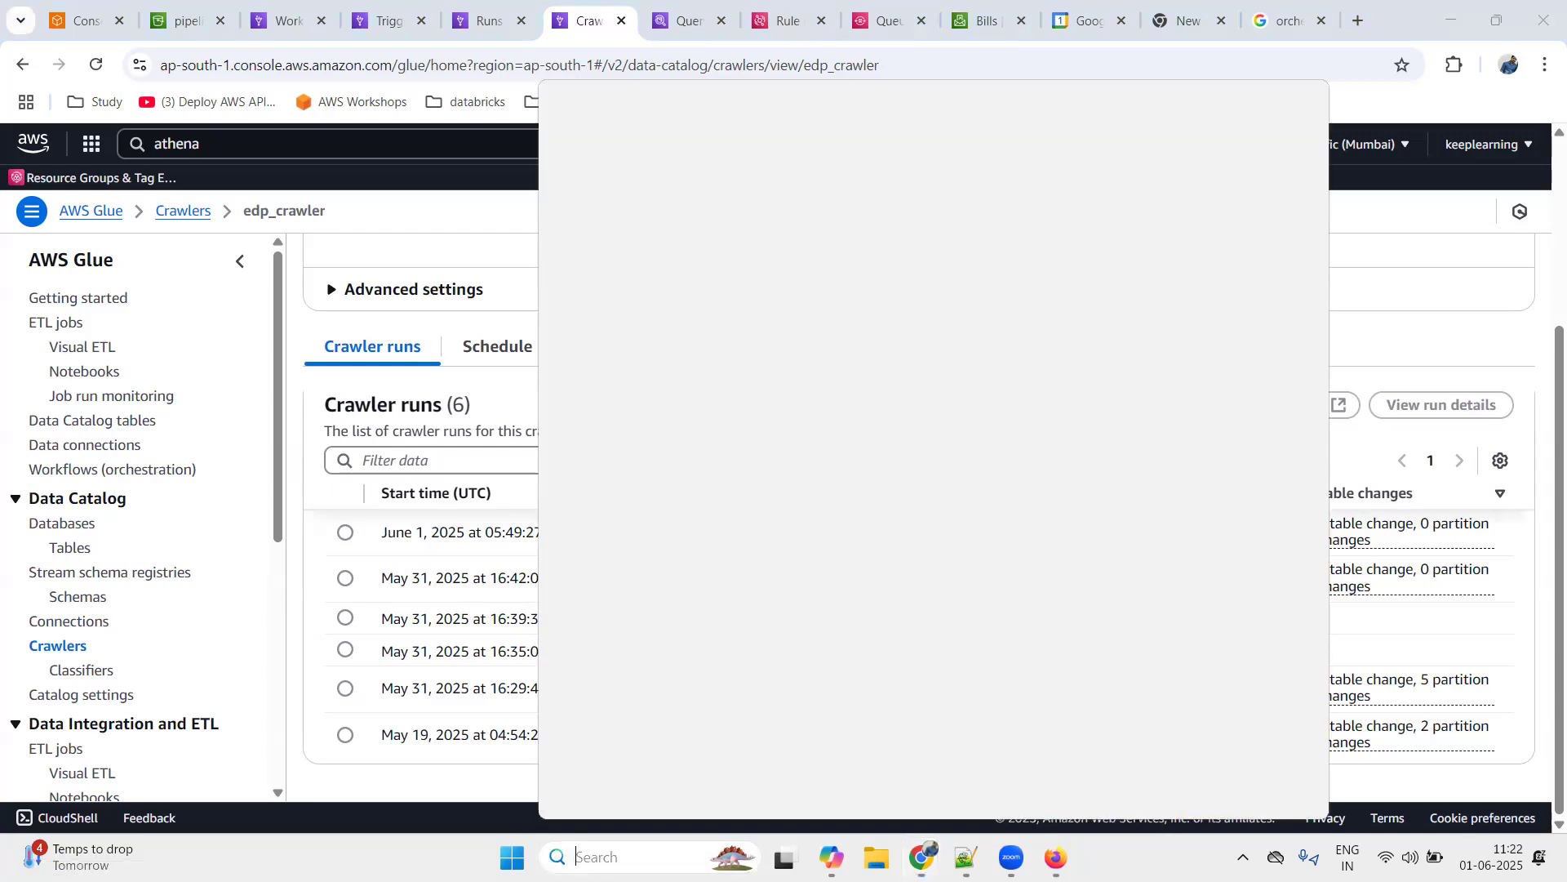
text(lc)
key(Return)
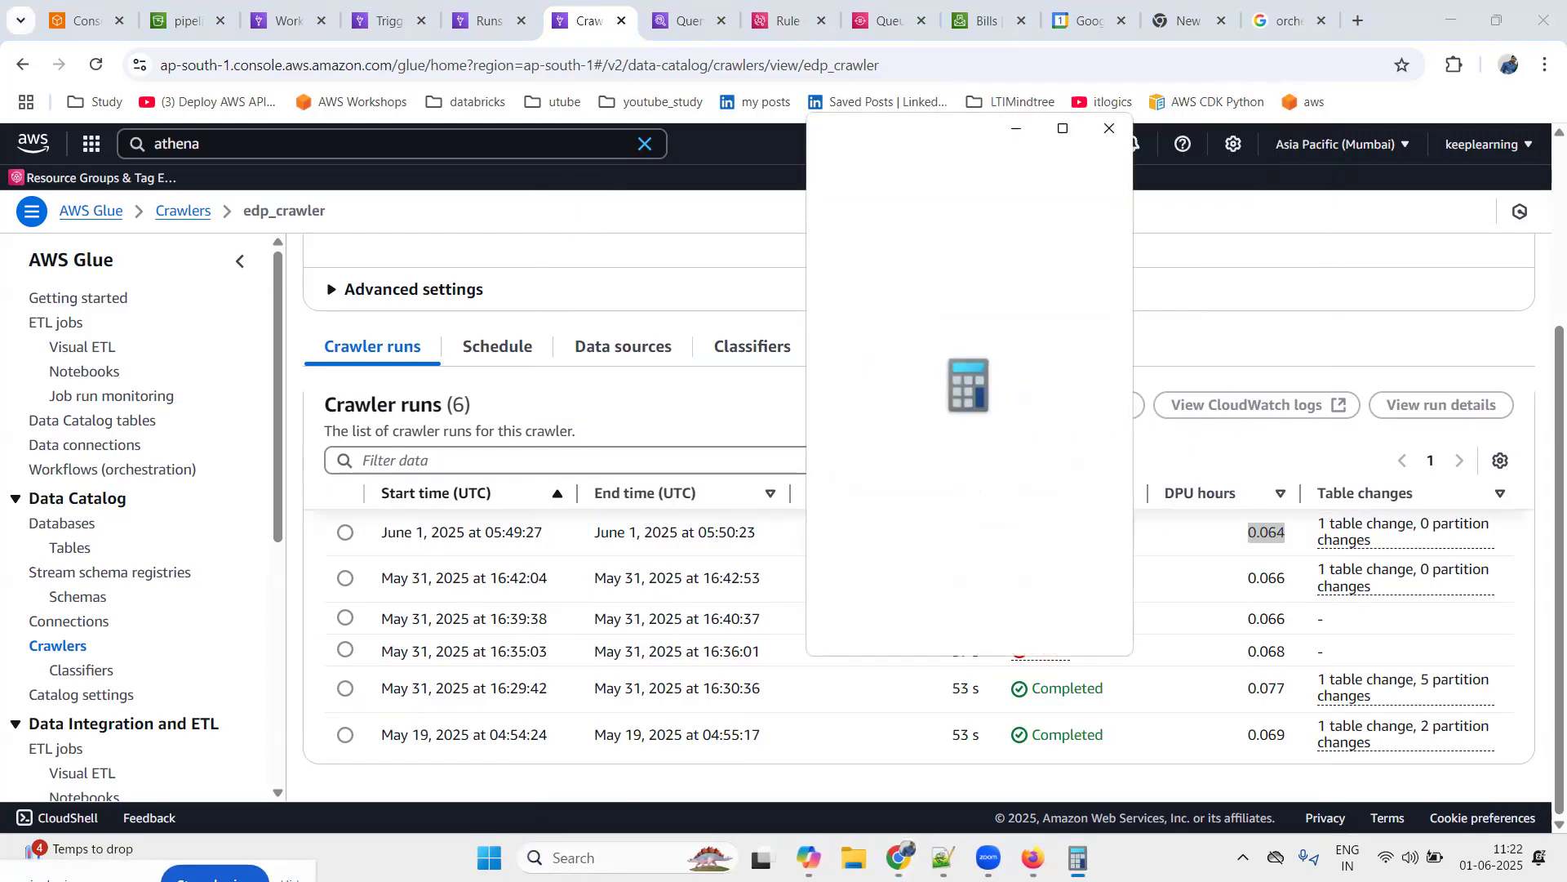
drag(962, 130, 488, 152)
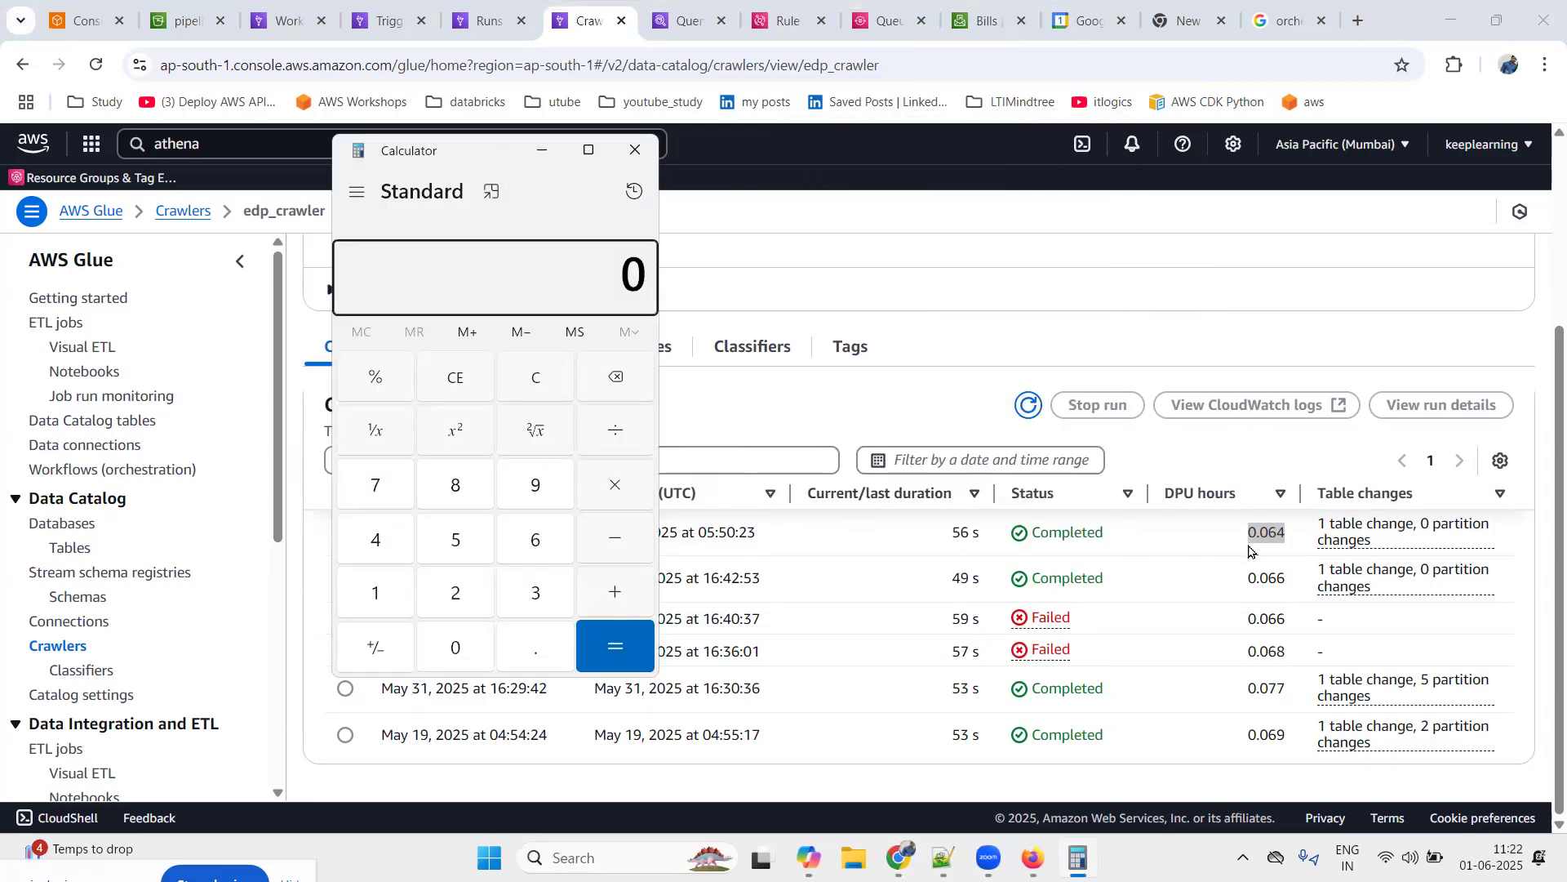
click(1192, 570)
drag(1243, 544, 1297, 551)
key(ctrl+c)
key(alt+Tab)
key(ctrl+v)
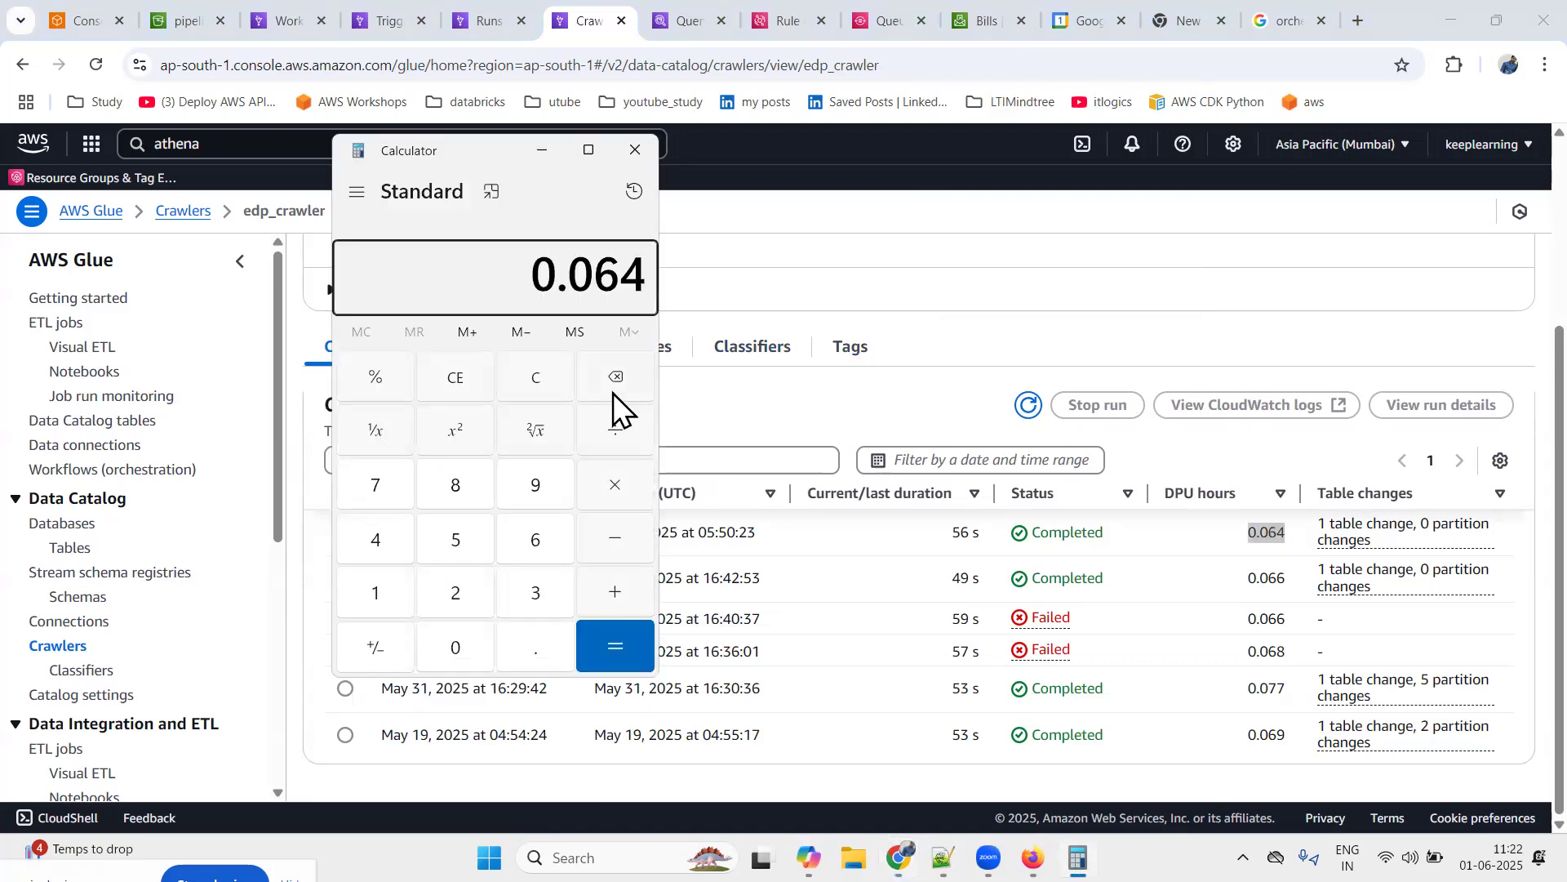
Multiply the DPU hours by the 0.44 hourly rate to get the crawler run's cost, and return to the crawler page
key(asterisk)
text(0)
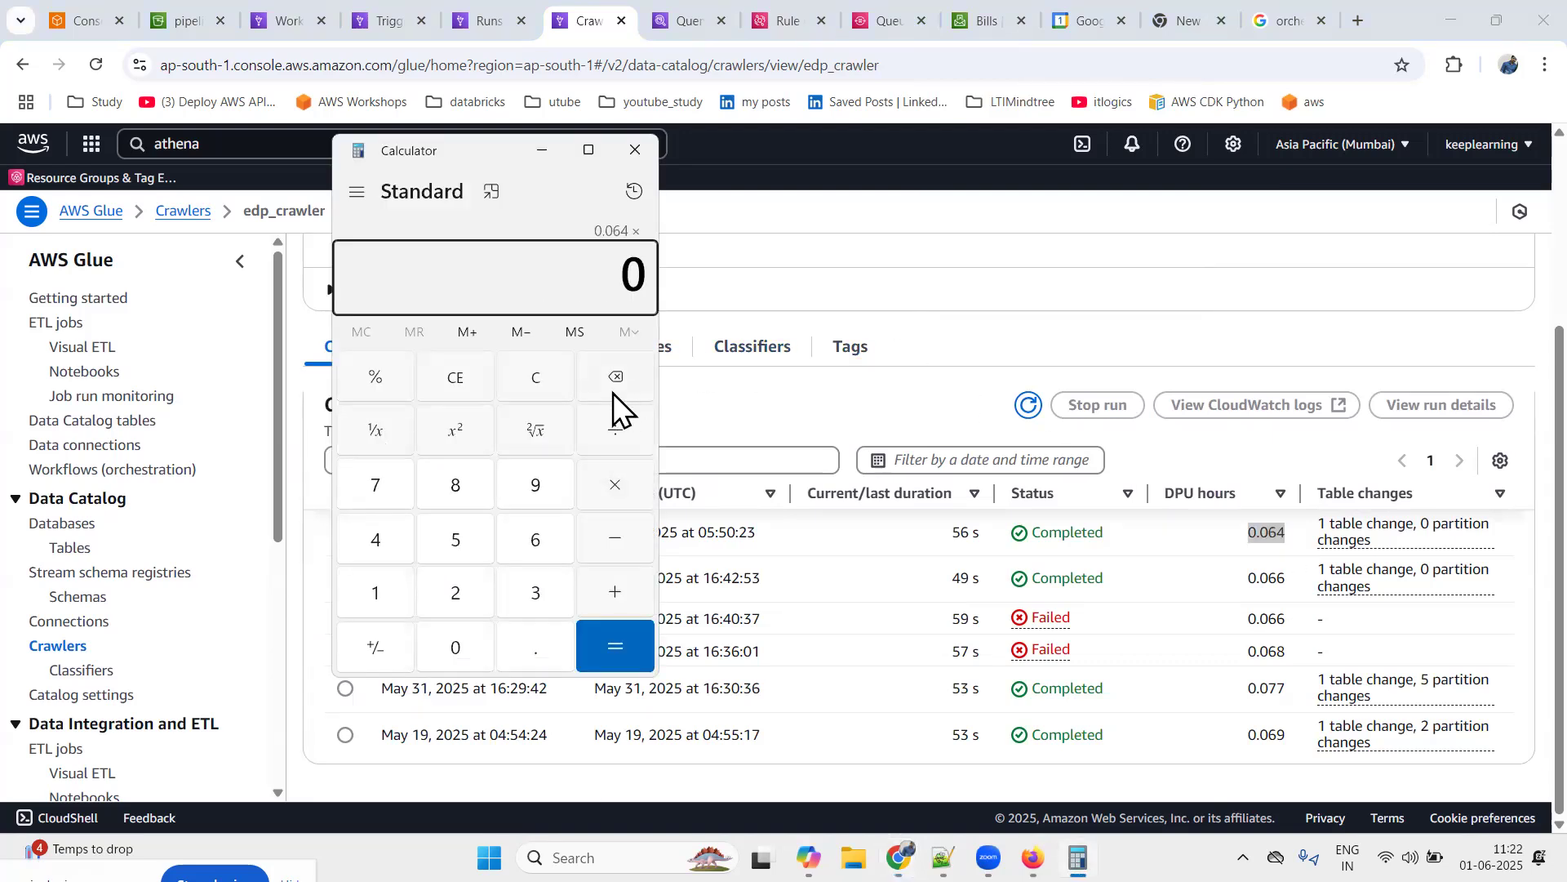
text(.44)
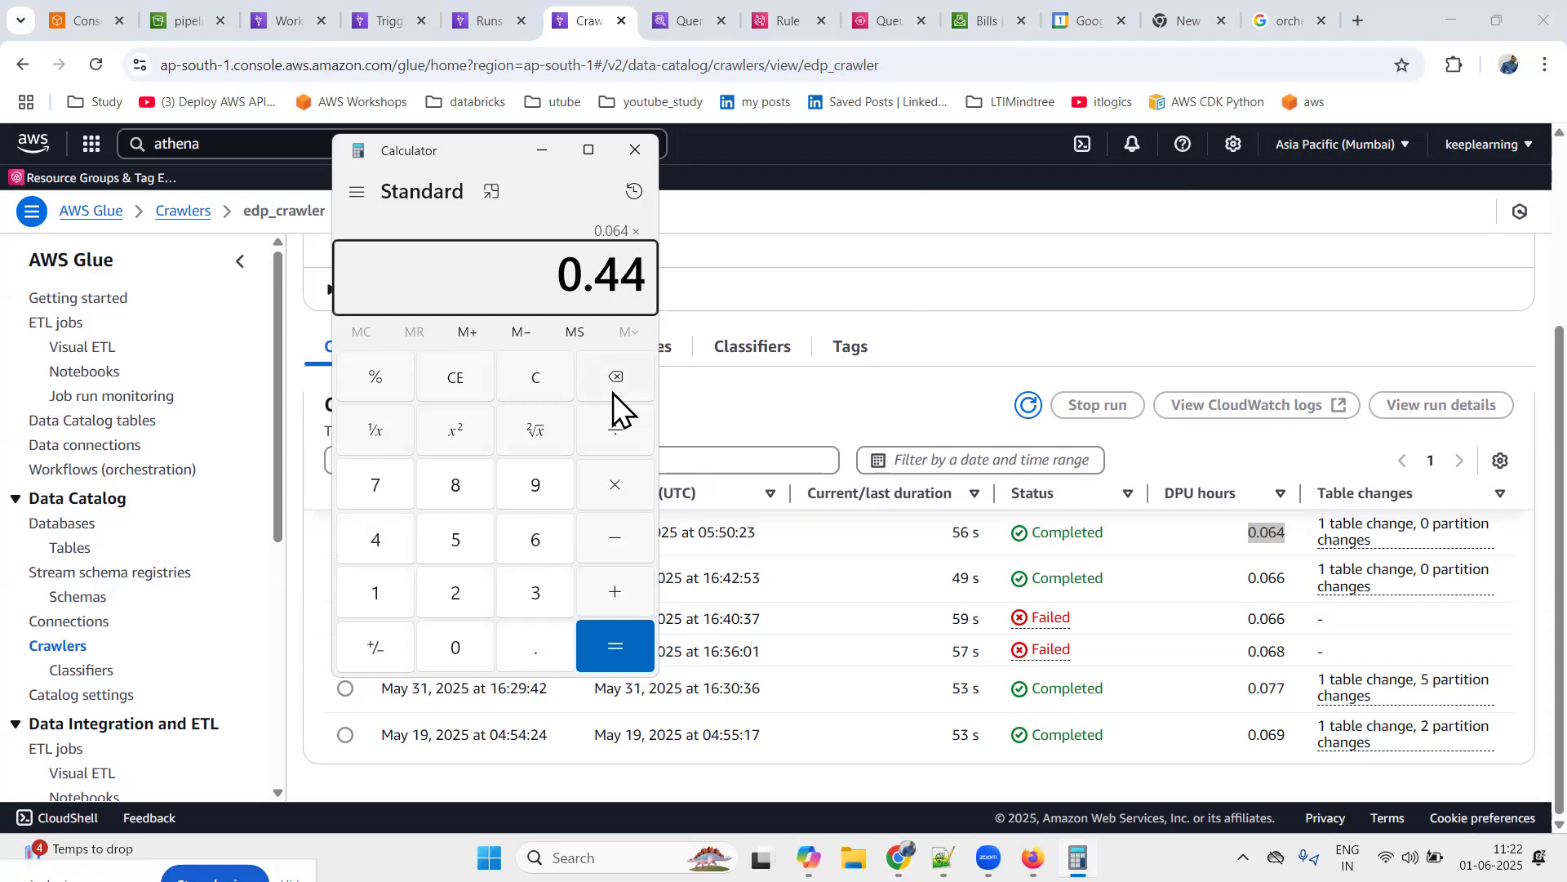
key(Return)
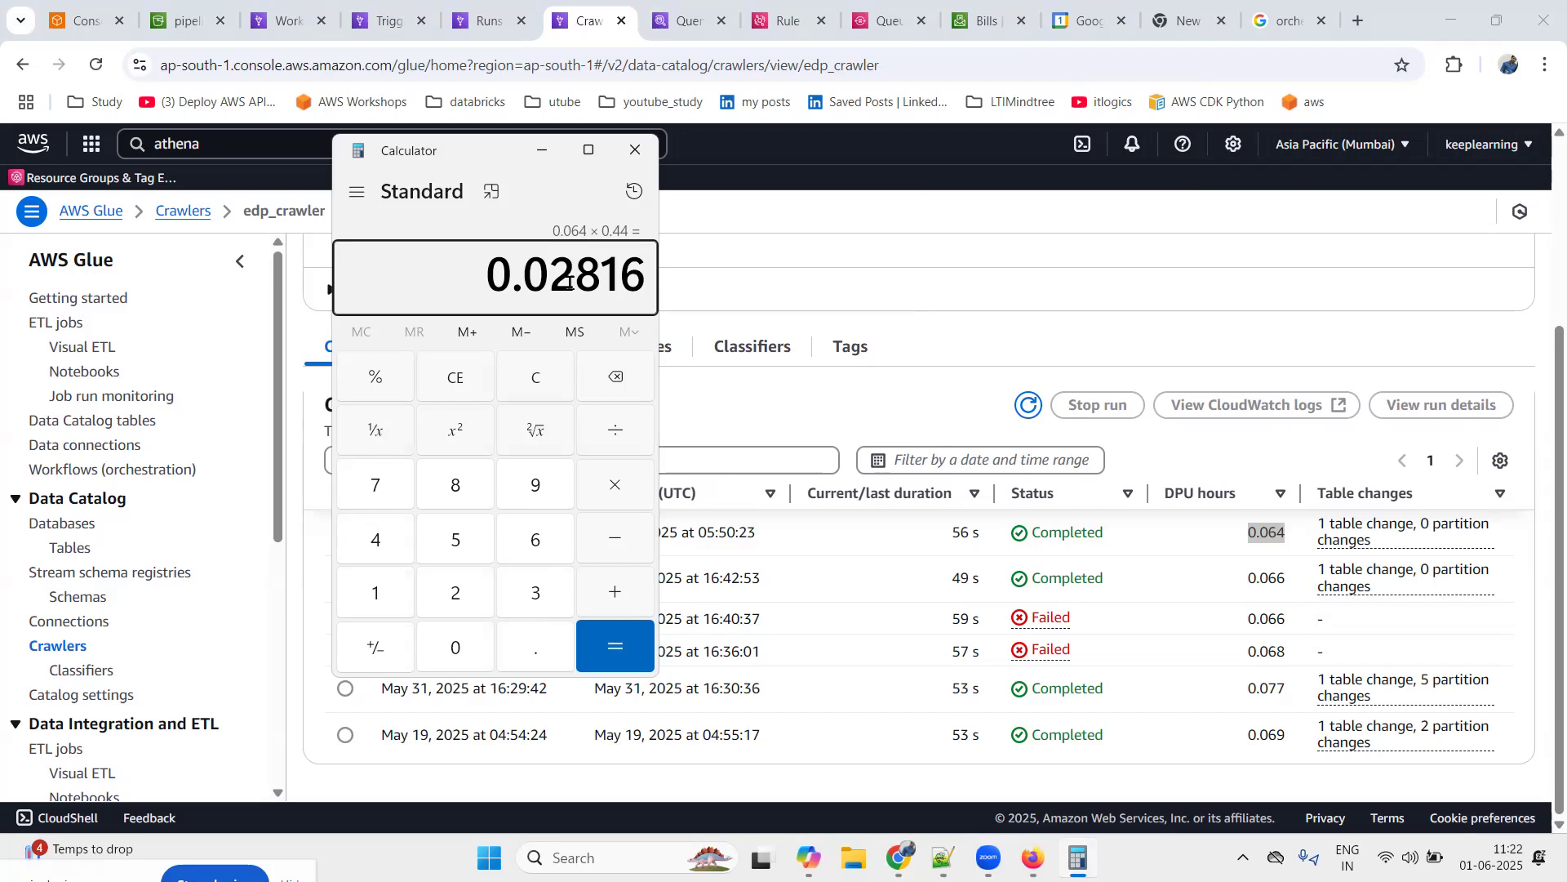
drag(574, 279, 493, 284)
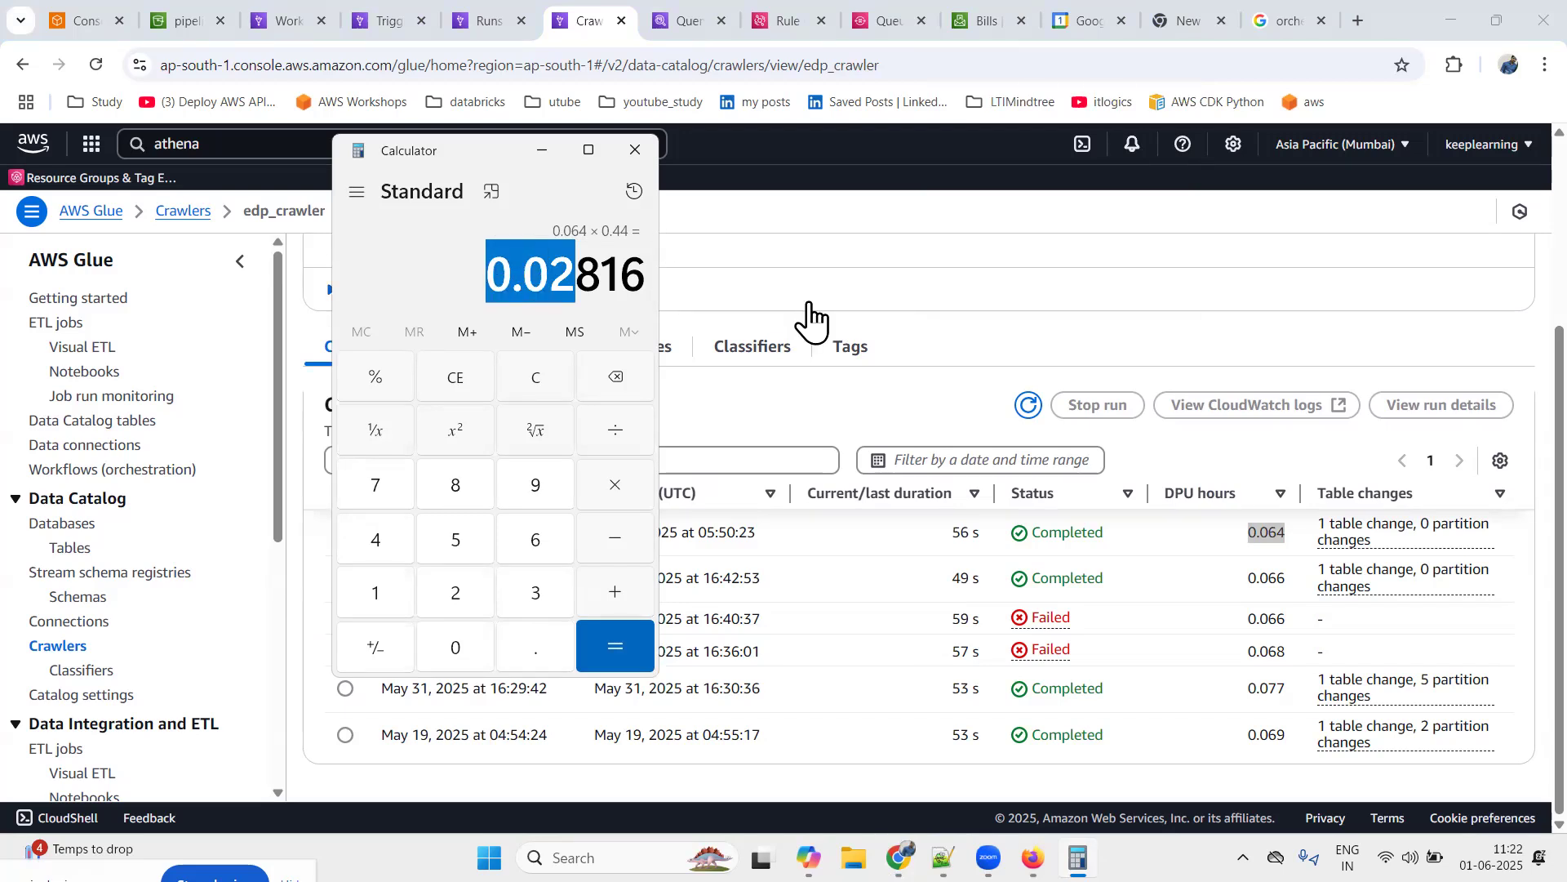
click(793, 257)
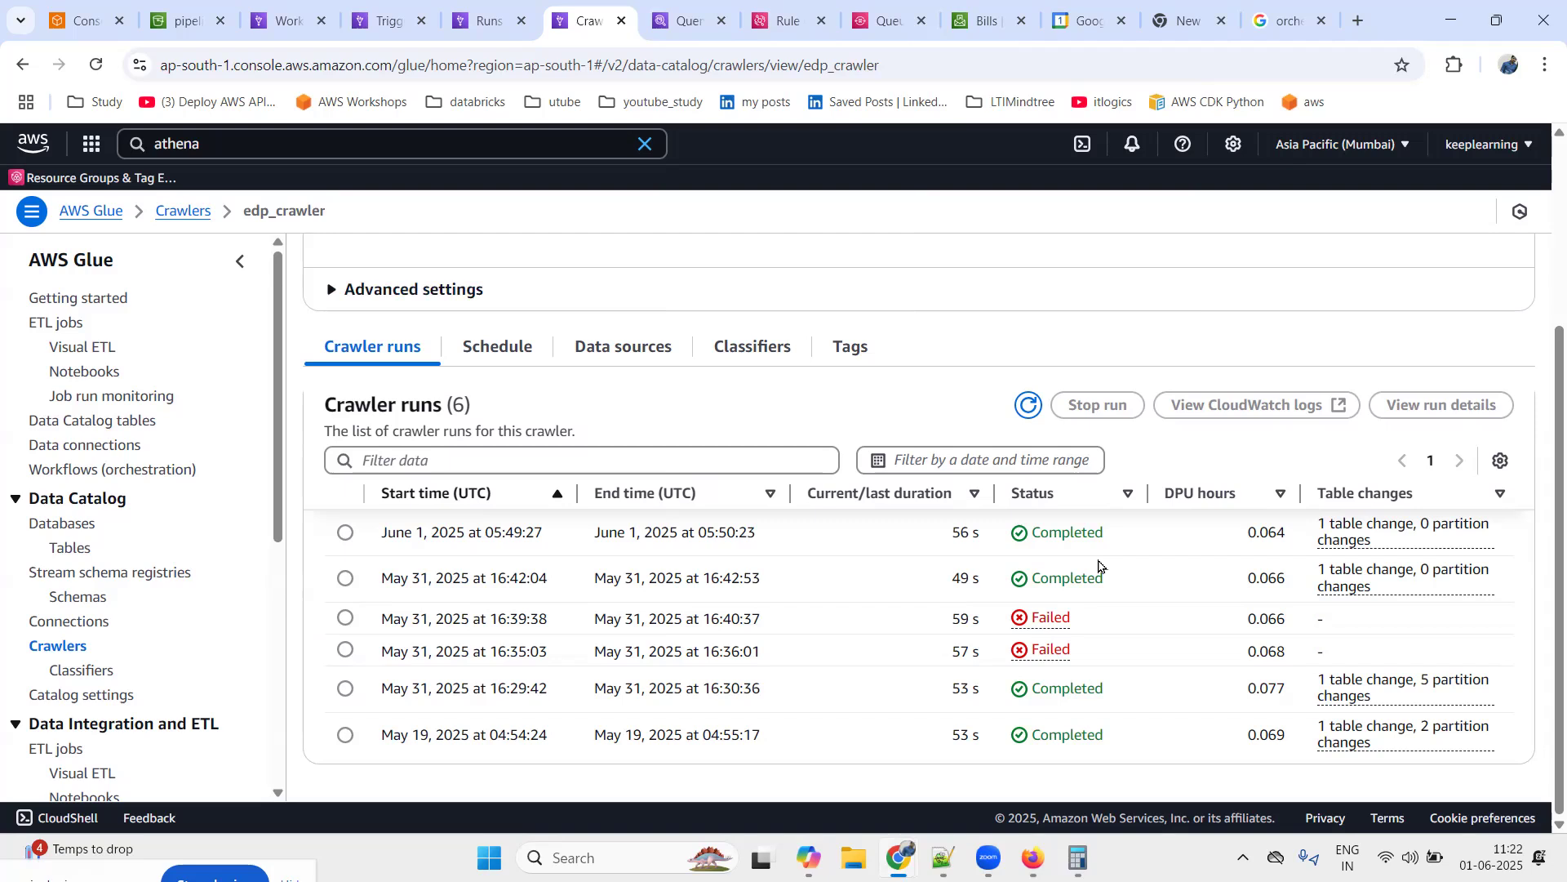
Expand edp_crawler's advanced settings and look over the crawler runs below them
click(801, 295)
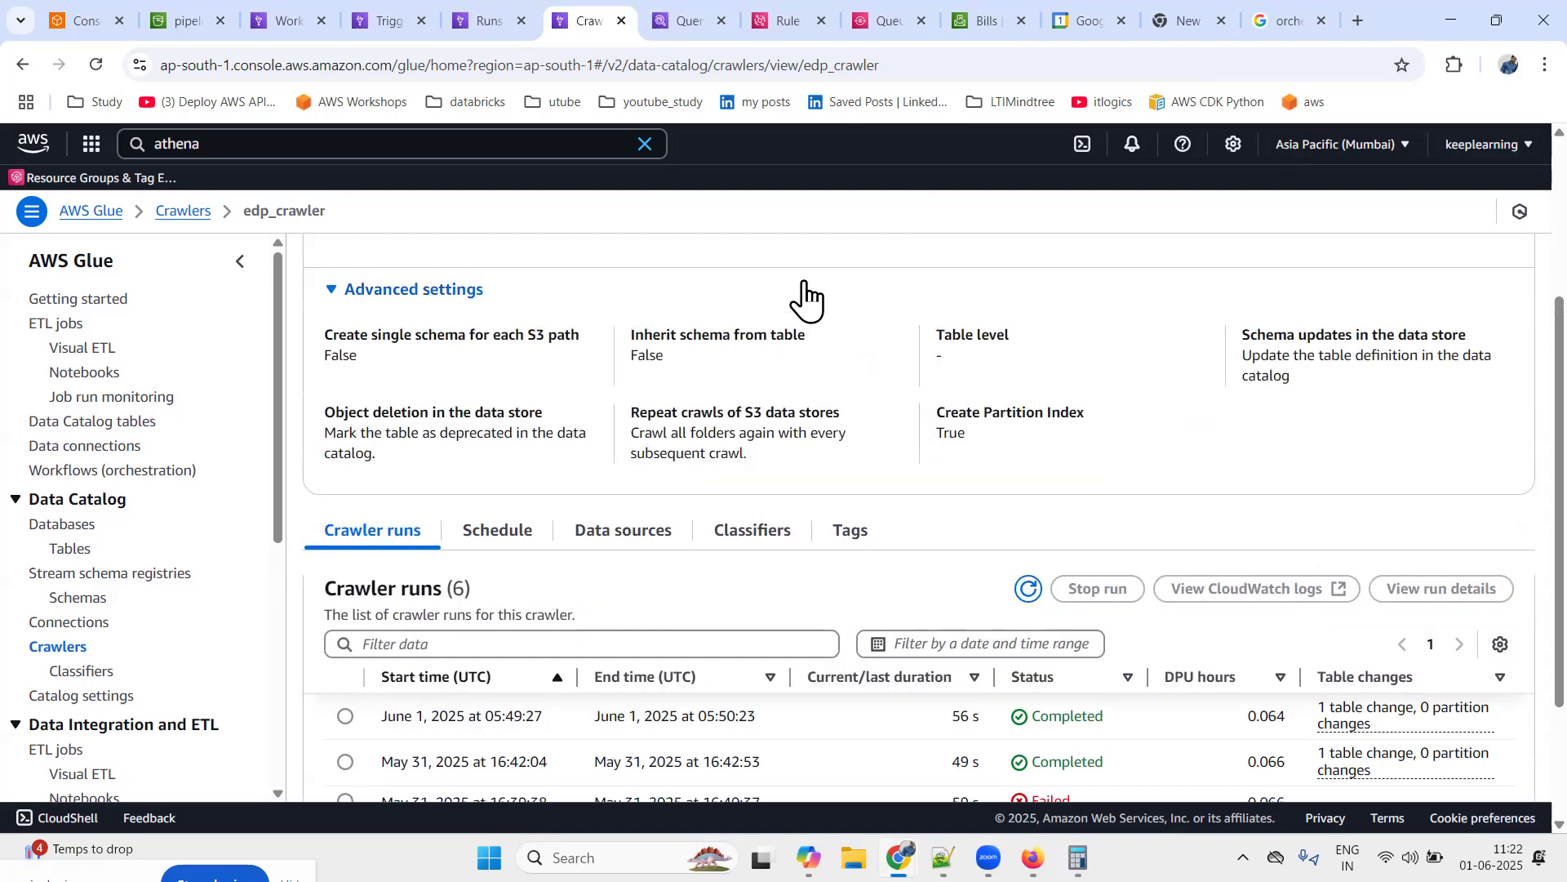
scroll(1253, 614, down, 2)
scroll(1253, 614, down, 1)
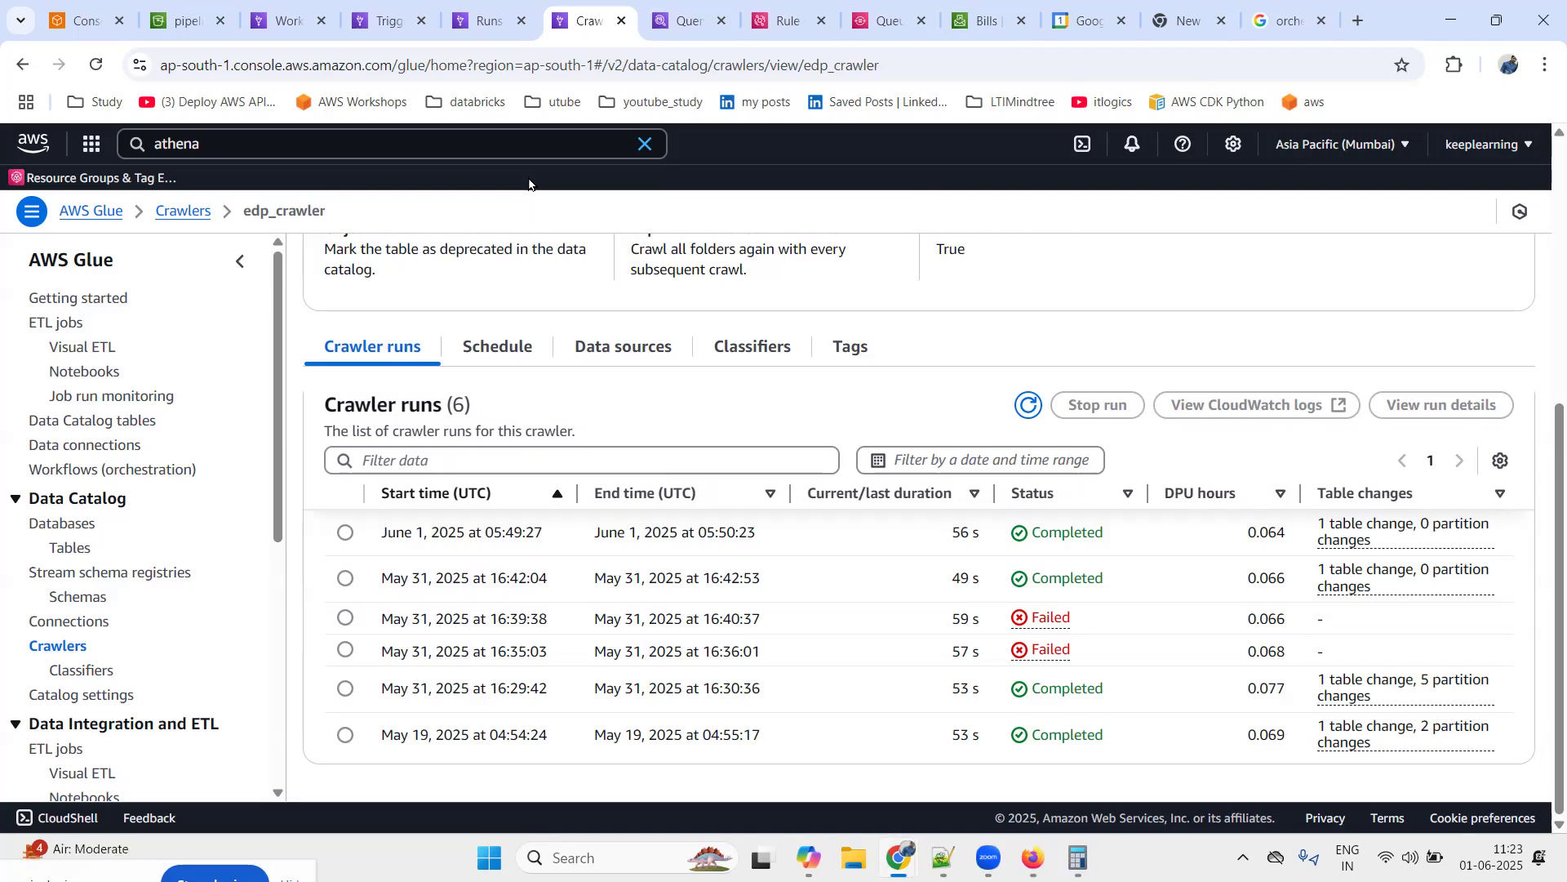
Switch to the edp-glue job runs, enlarge the runs table and Capacity (DPUs) column, and check the latest run's capacity
click(485, 21)
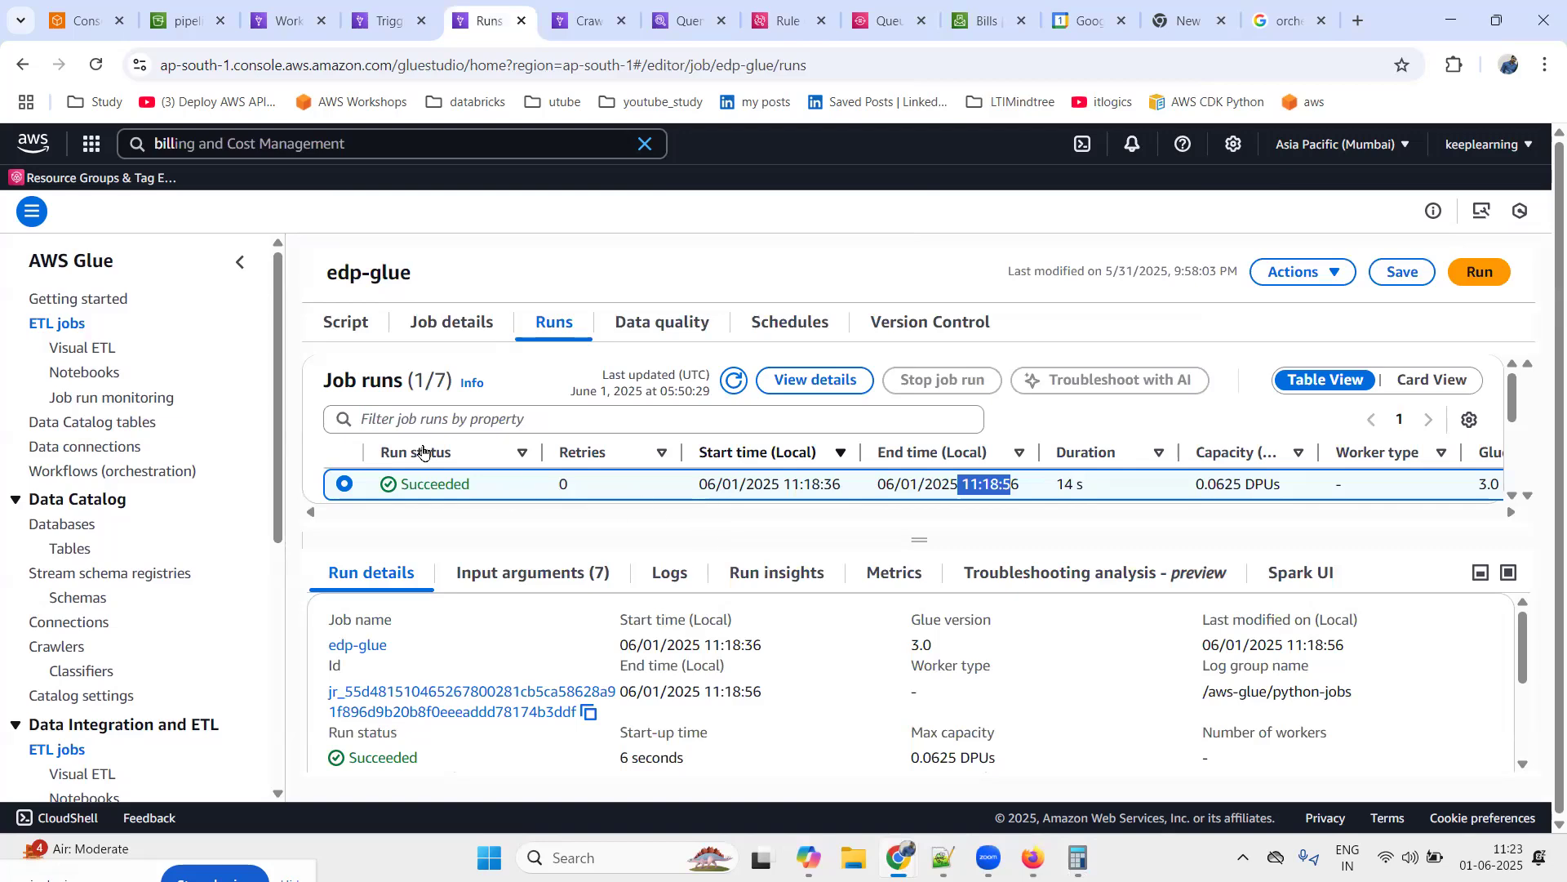
click(239, 262)
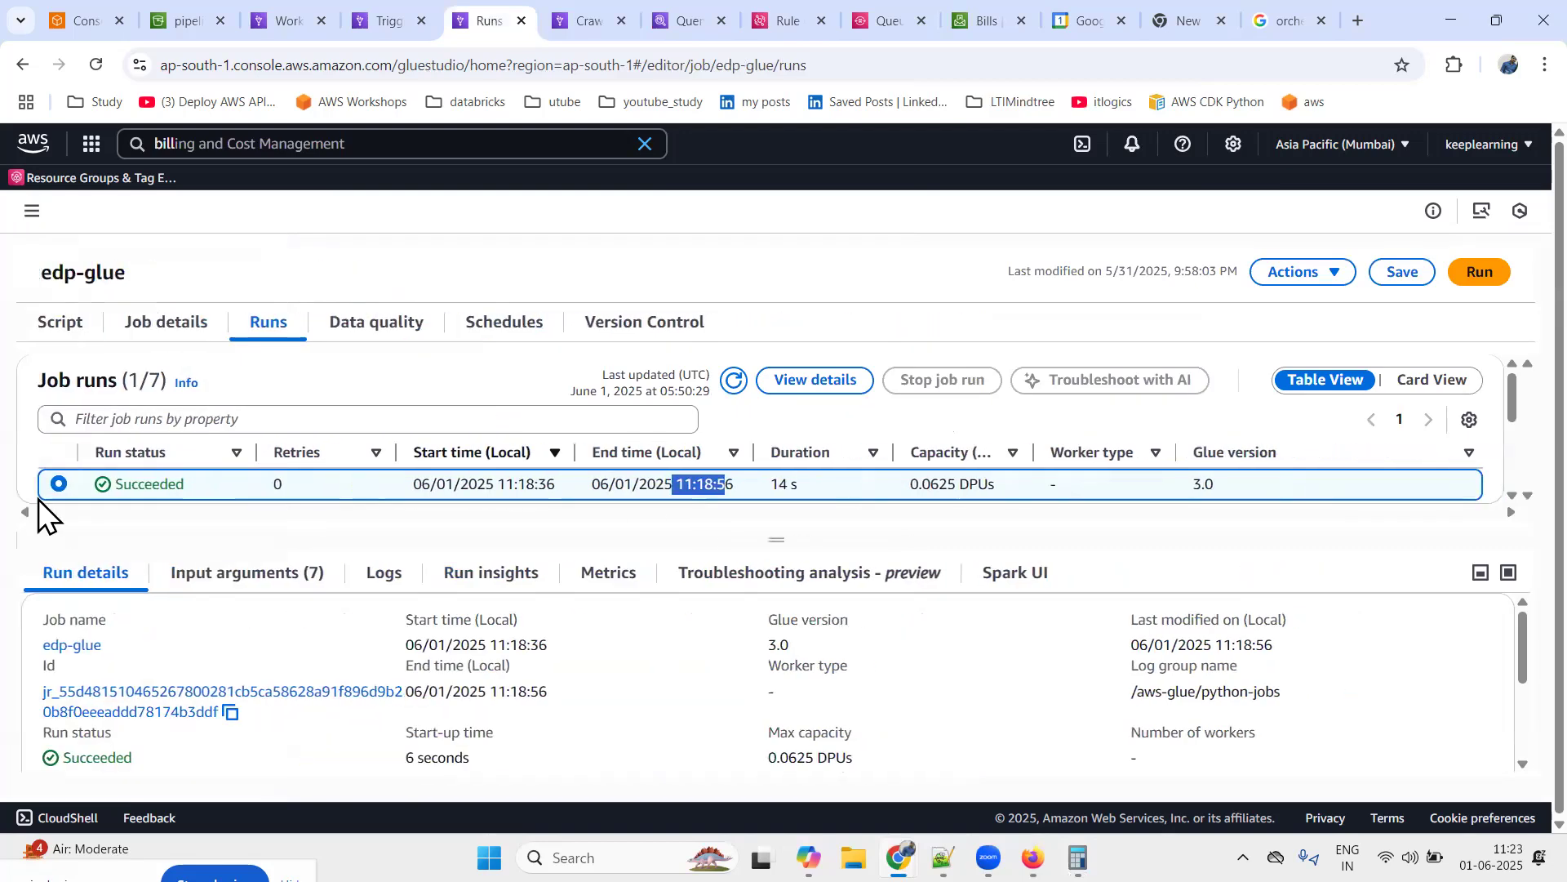
drag(763, 547, 764, 645)
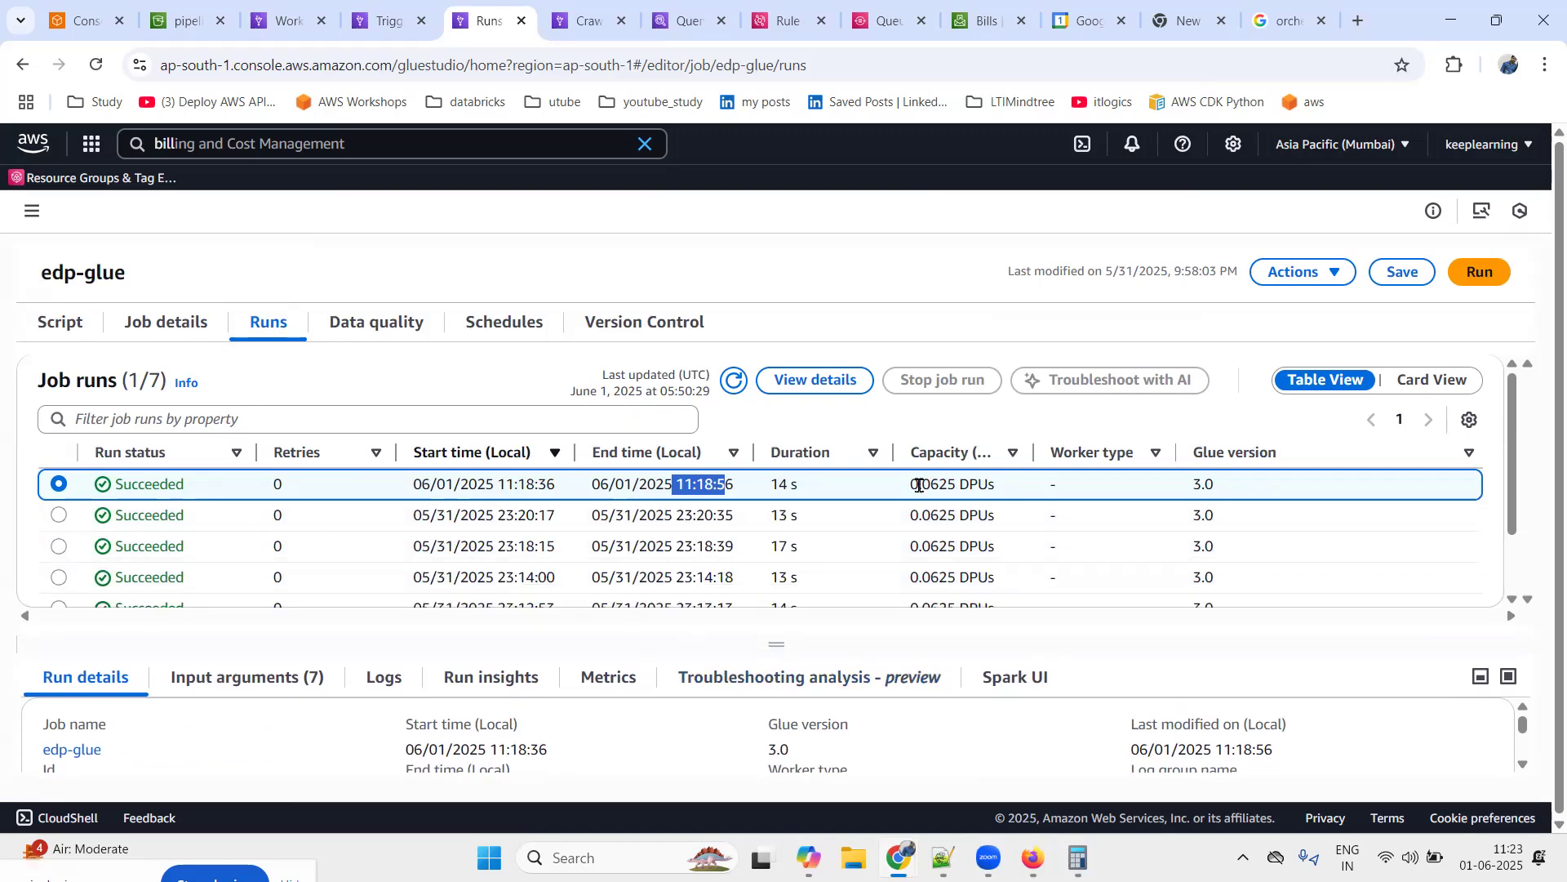
drag(1034, 452, 1146, 455)
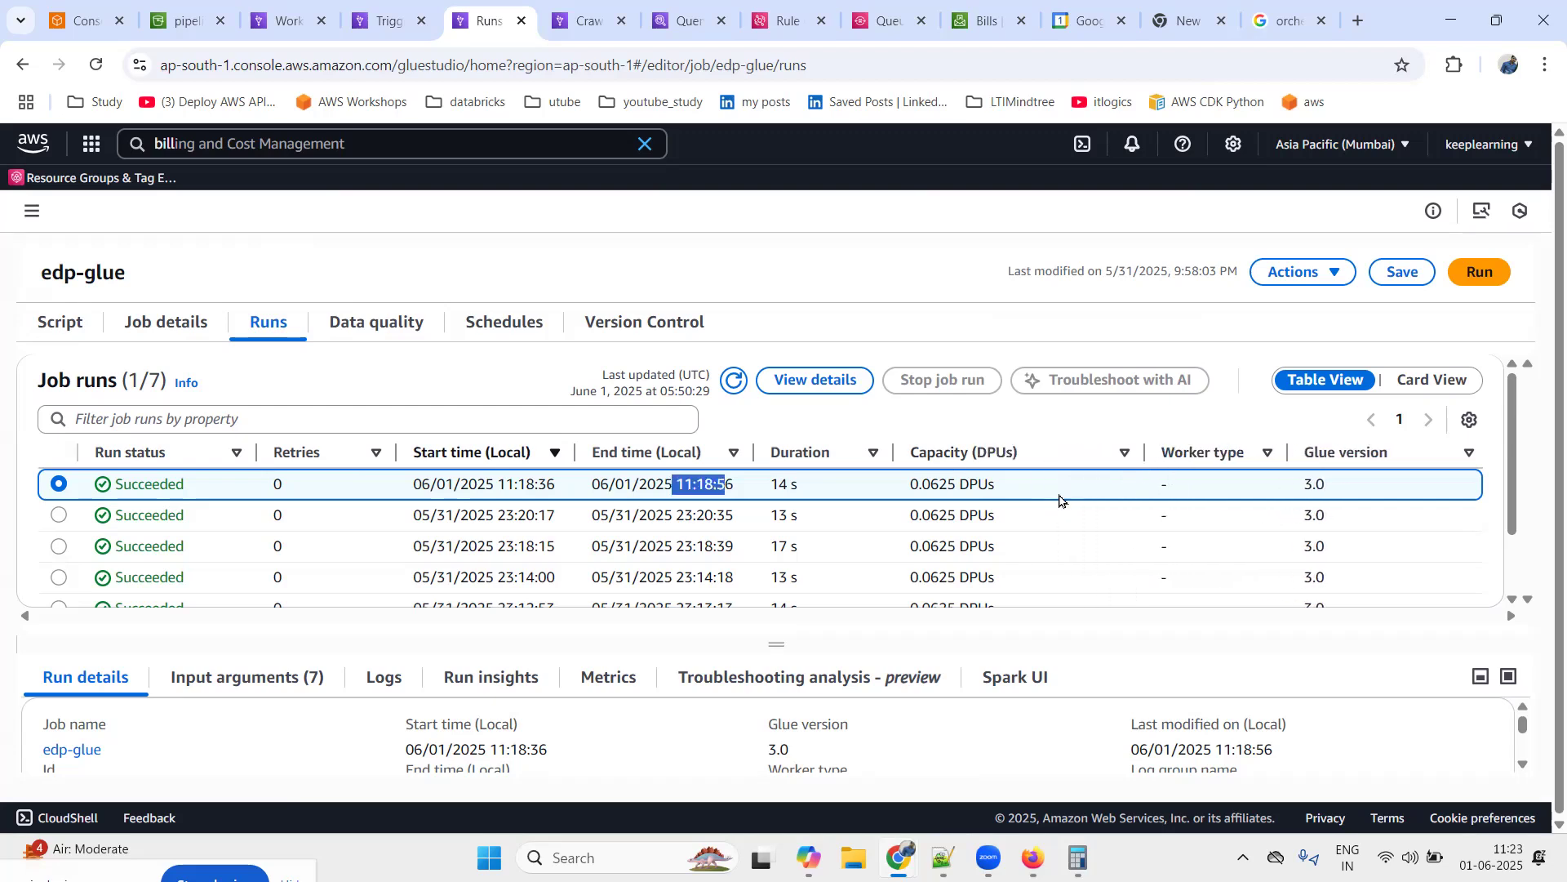
drag(909, 489, 1026, 478)
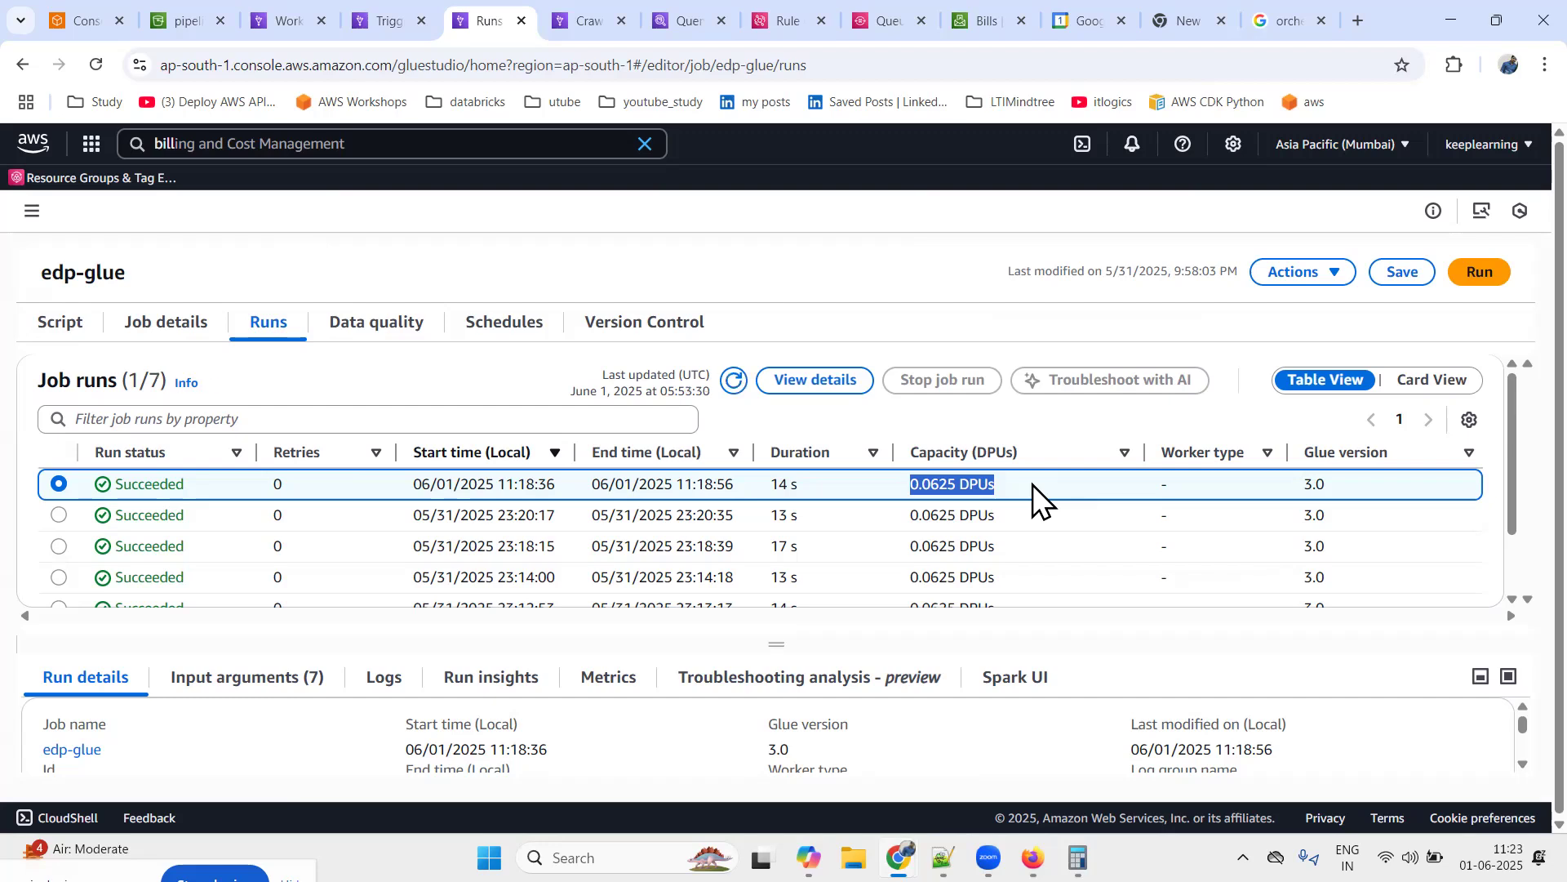
click(1078, 857)
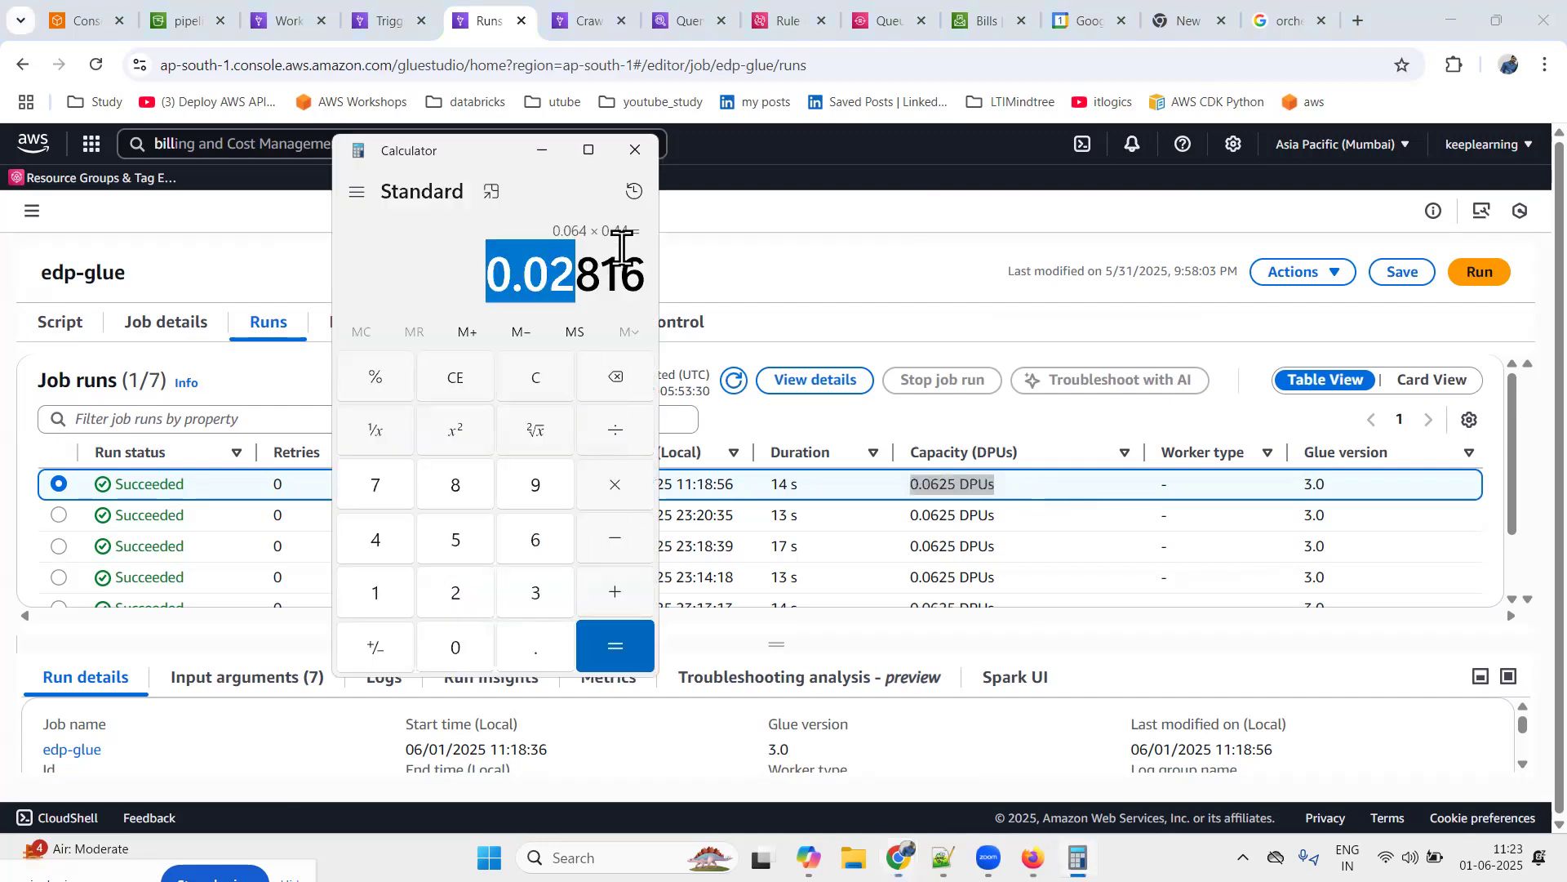
click(829, 281)
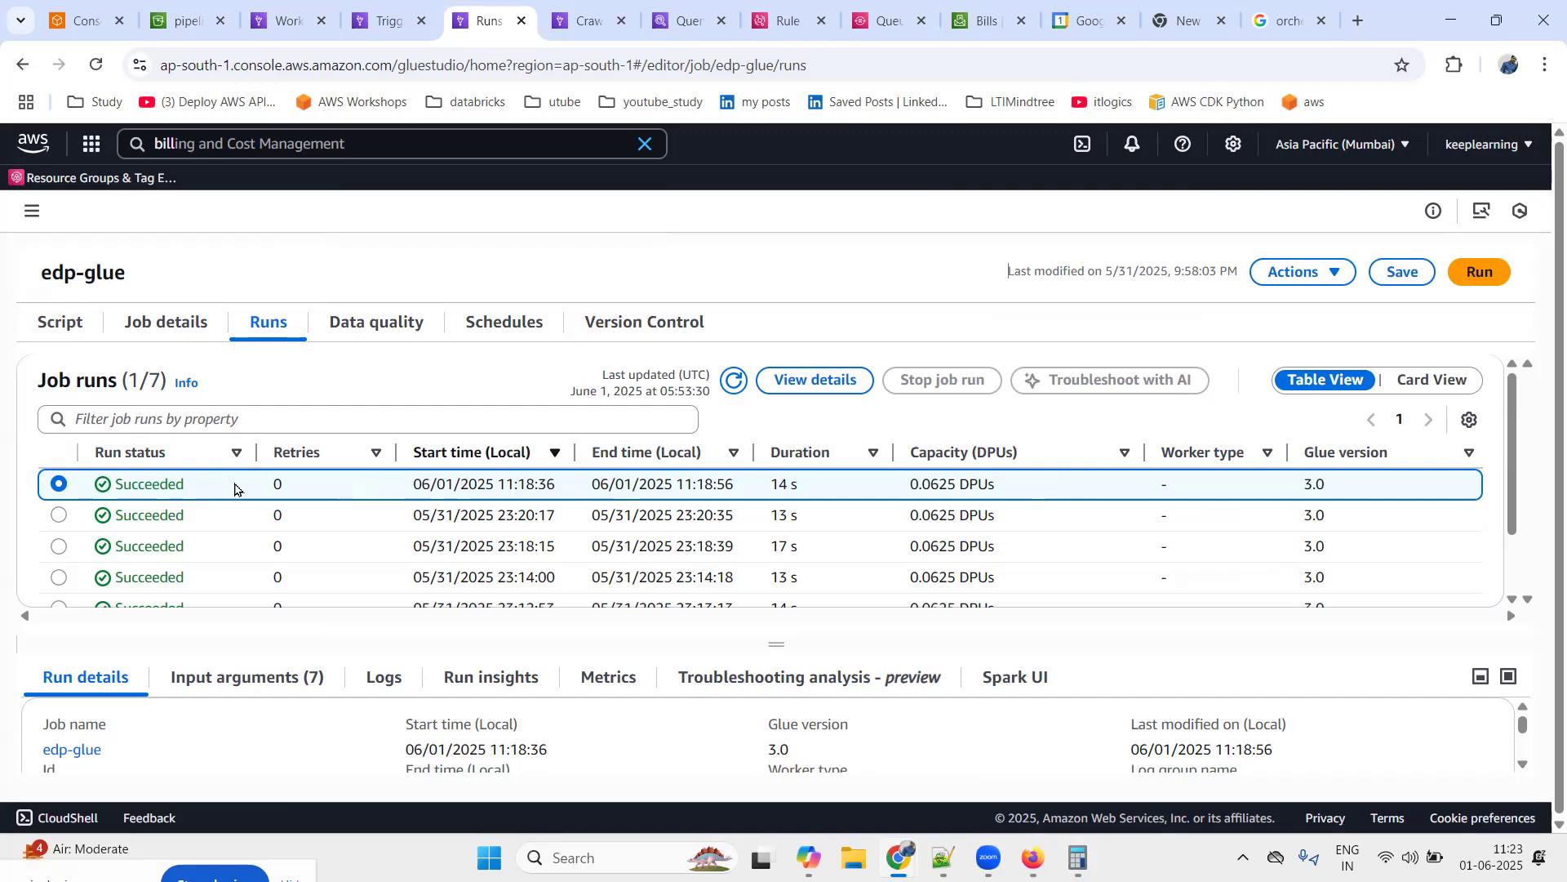
Look through the available columns in the job runs table preferences and close them without changing anything
click(1470, 421)
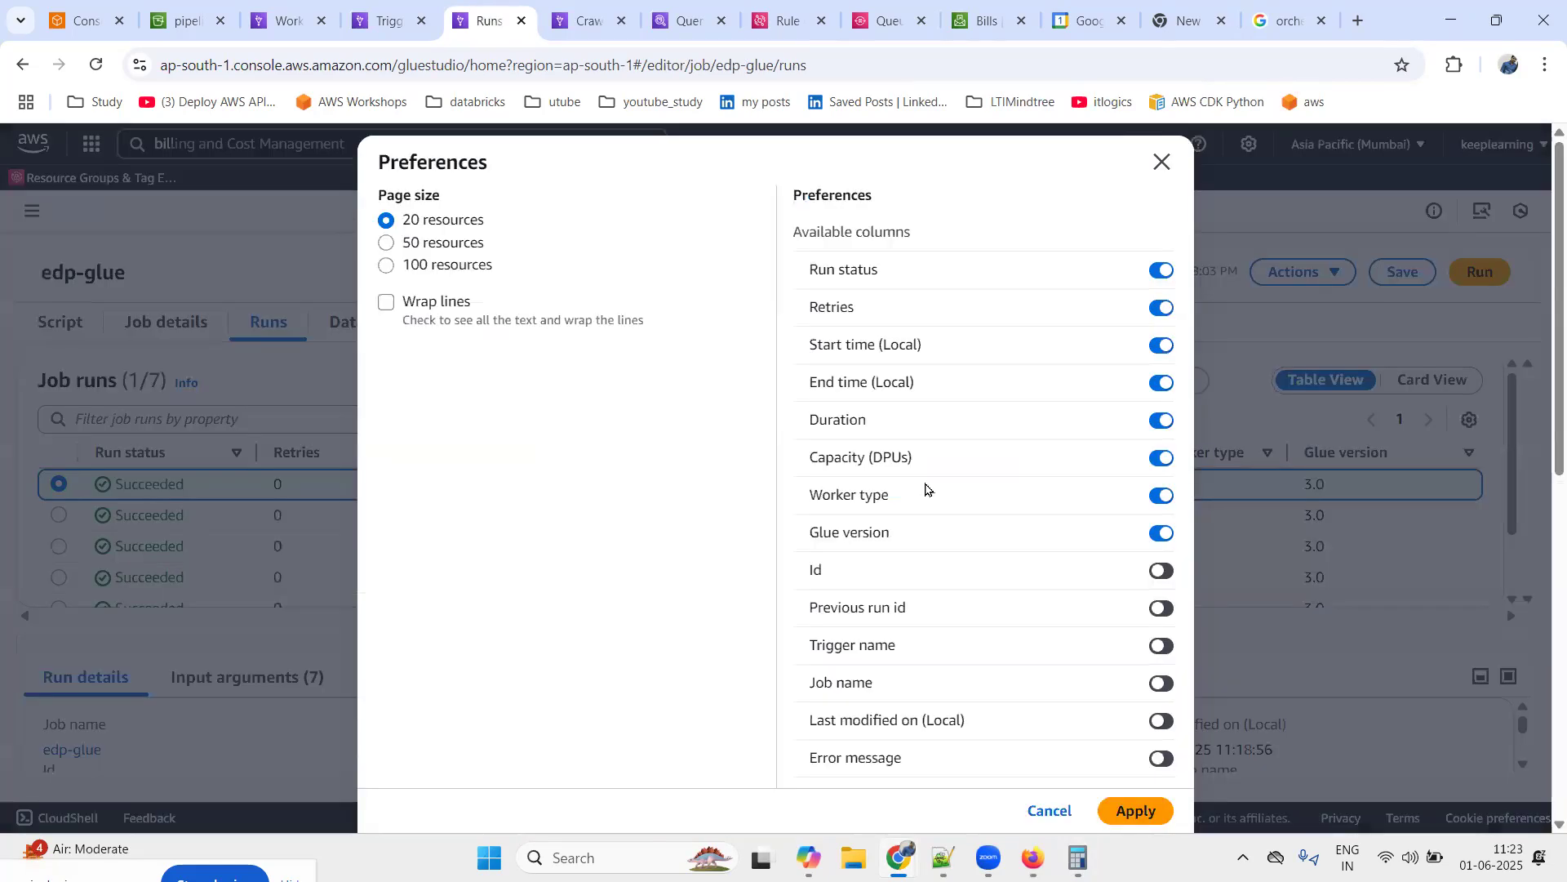
scroll(867, 501, down, 4)
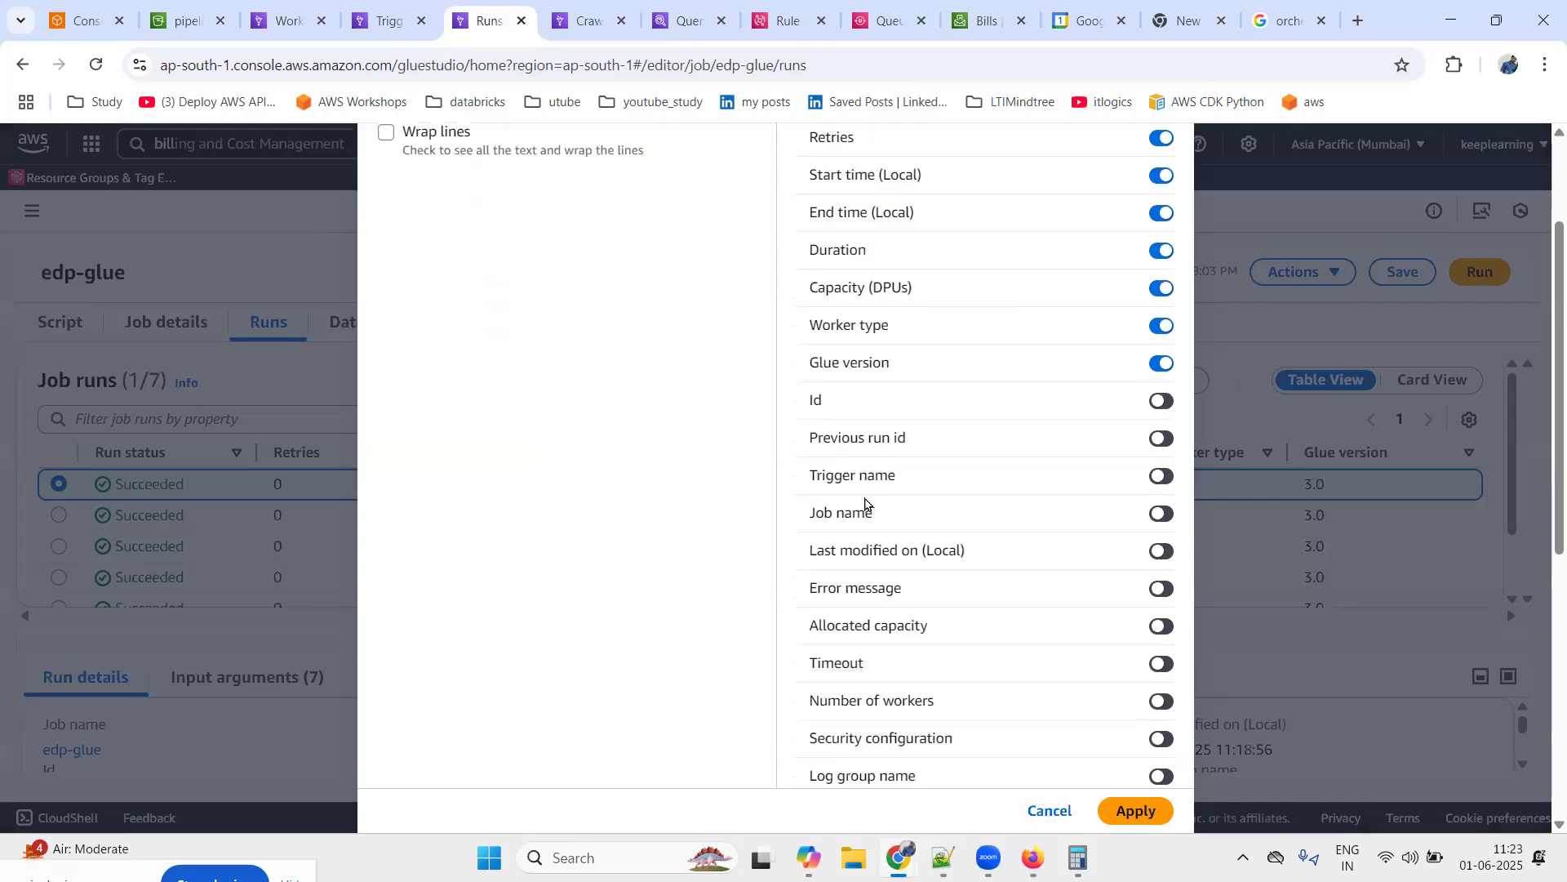
scroll(865, 502, down, 4)
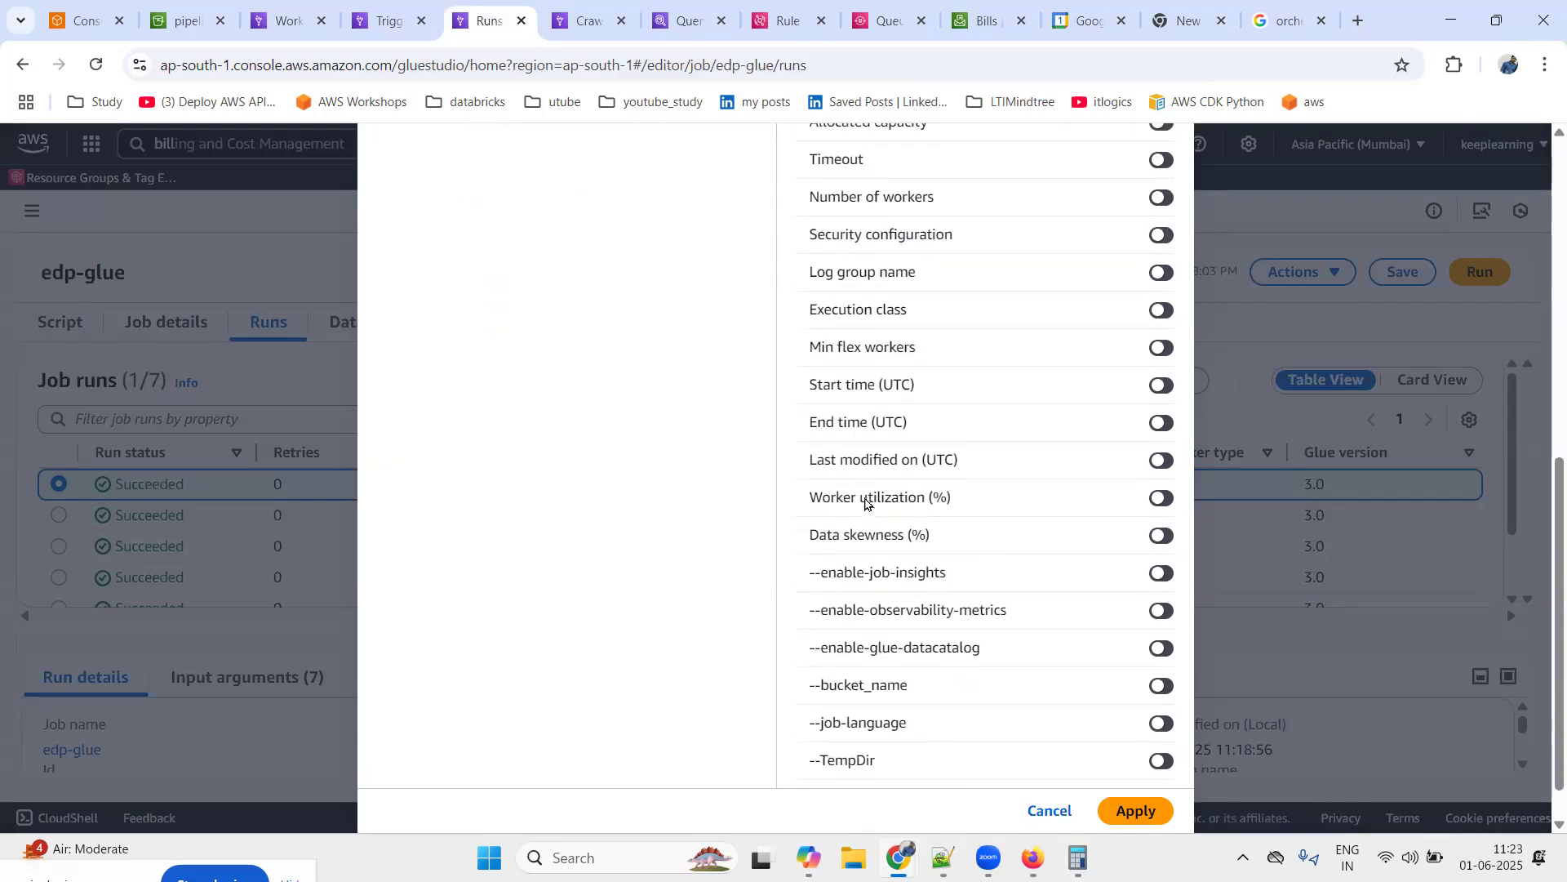
scroll(865, 502, up, 9)
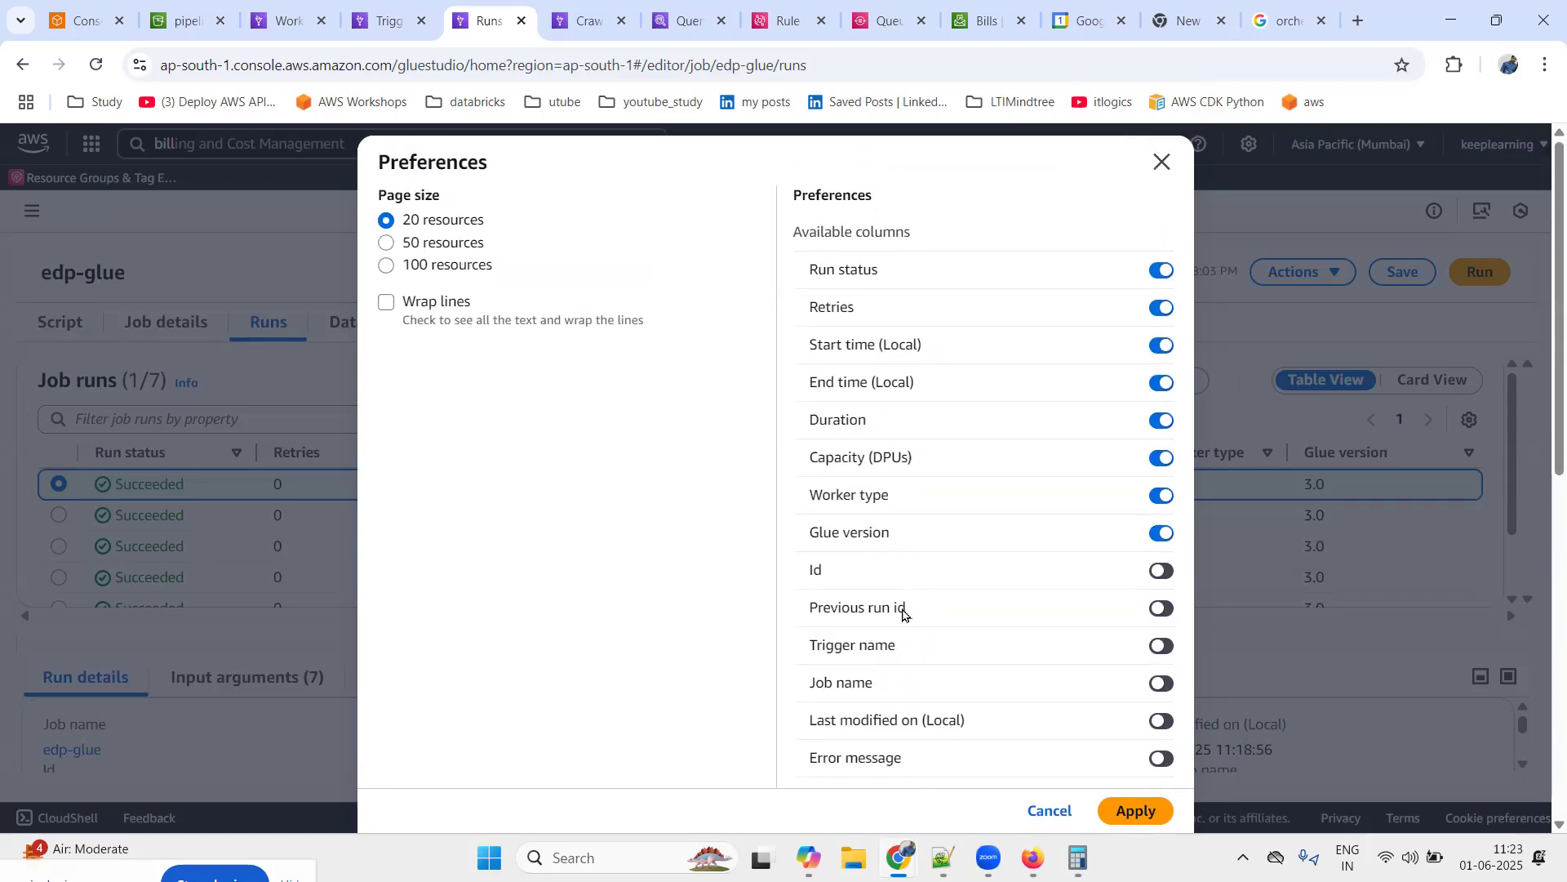
scroll(902, 610, down, 2)
scroll(902, 611, up, 2)
click(1160, 163)
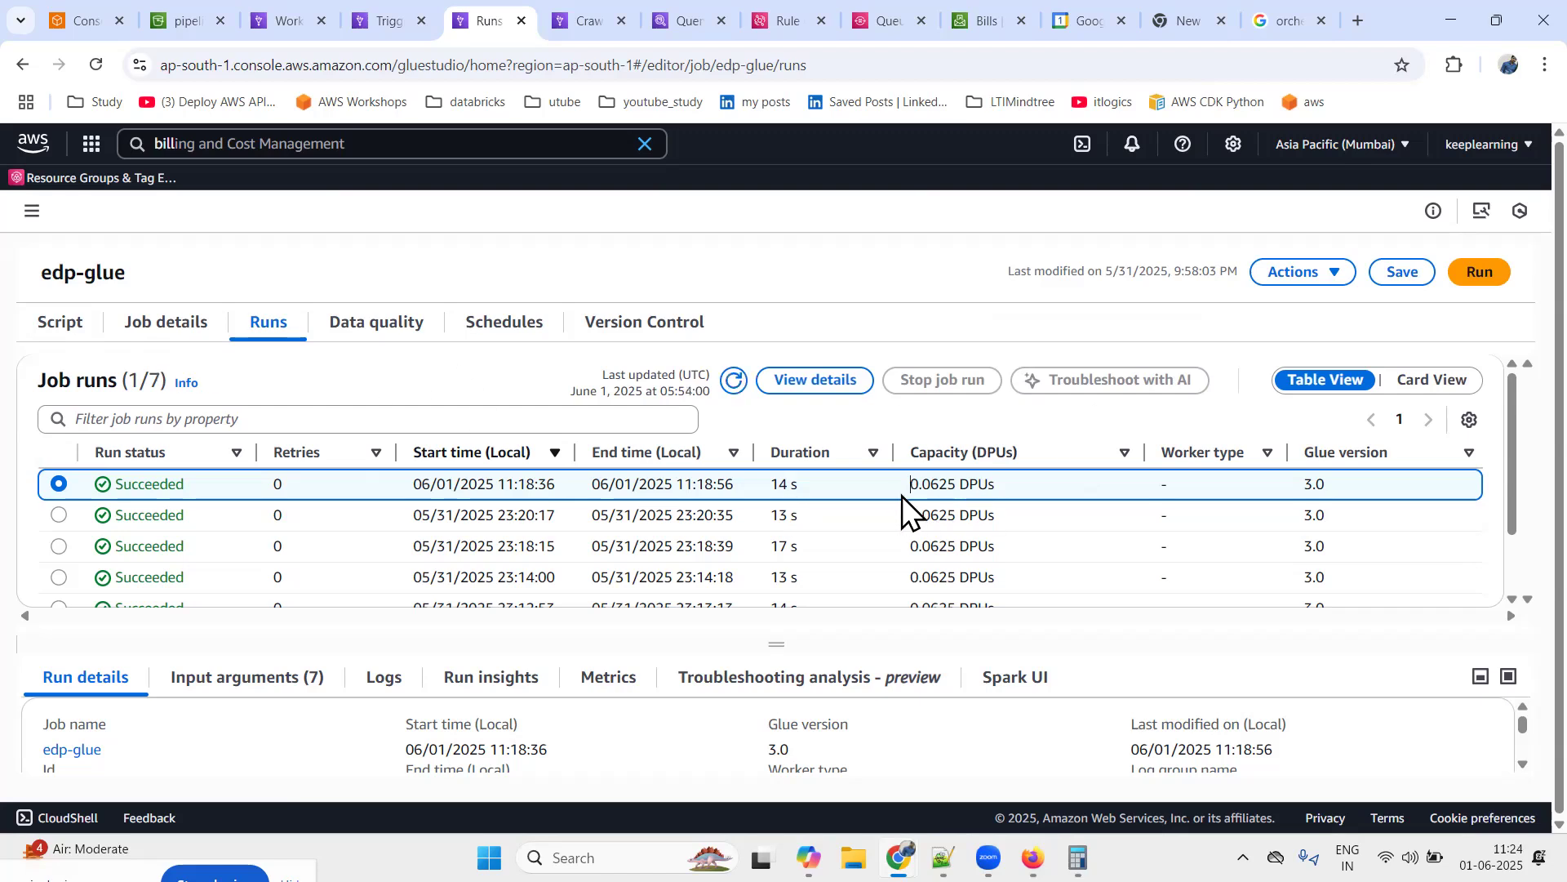
Recheck the latest edp-glue run's DPU capacity and go back to the wf-edp workflow run details
drag(903, 496, 1031, 496)
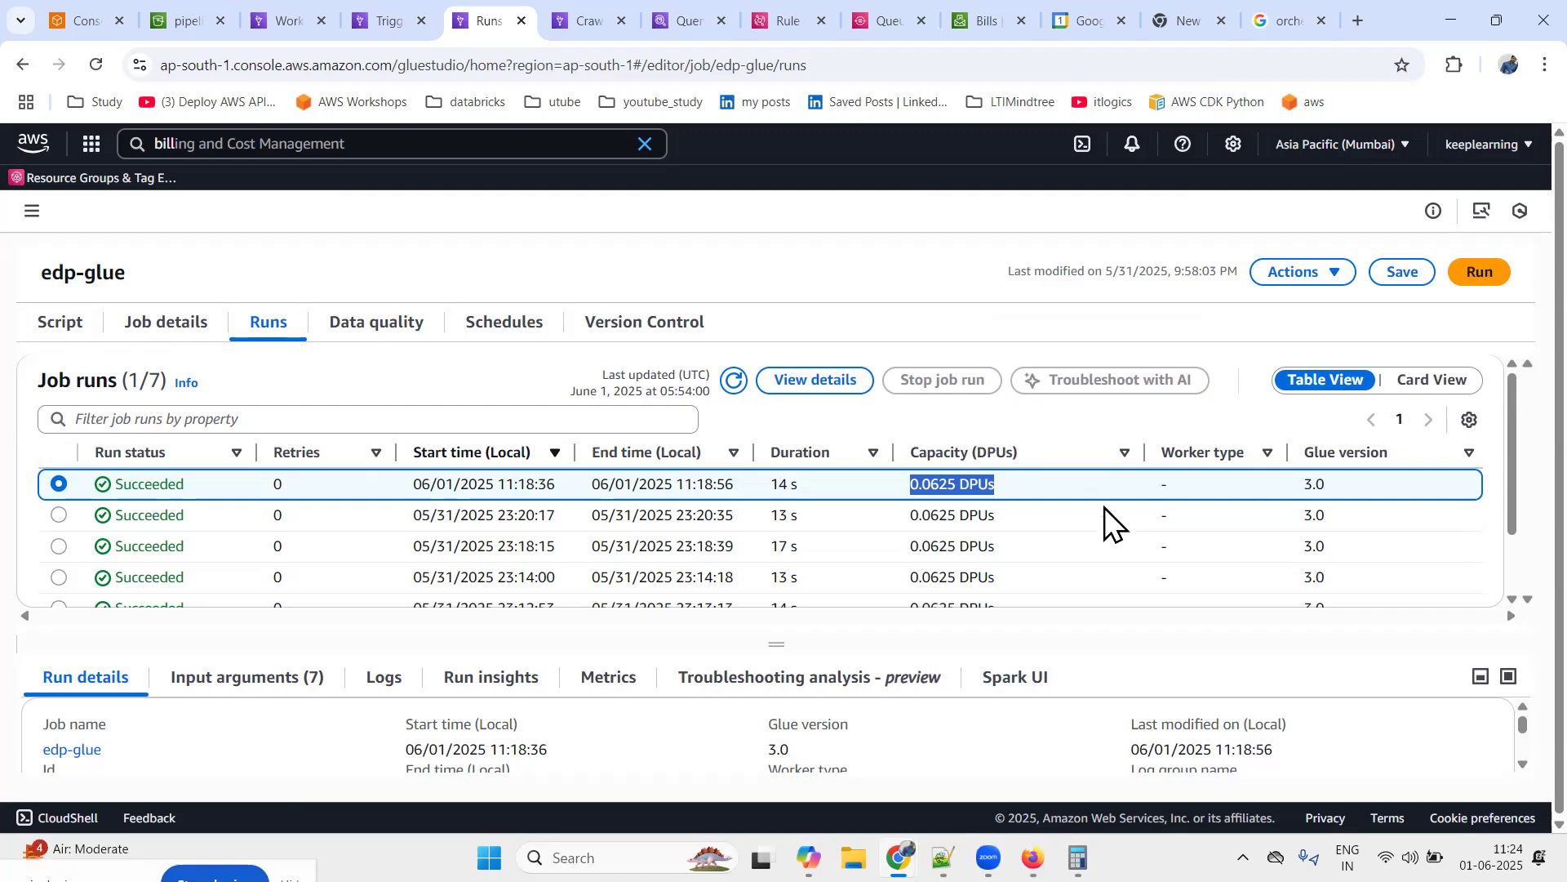
click(953, 337)
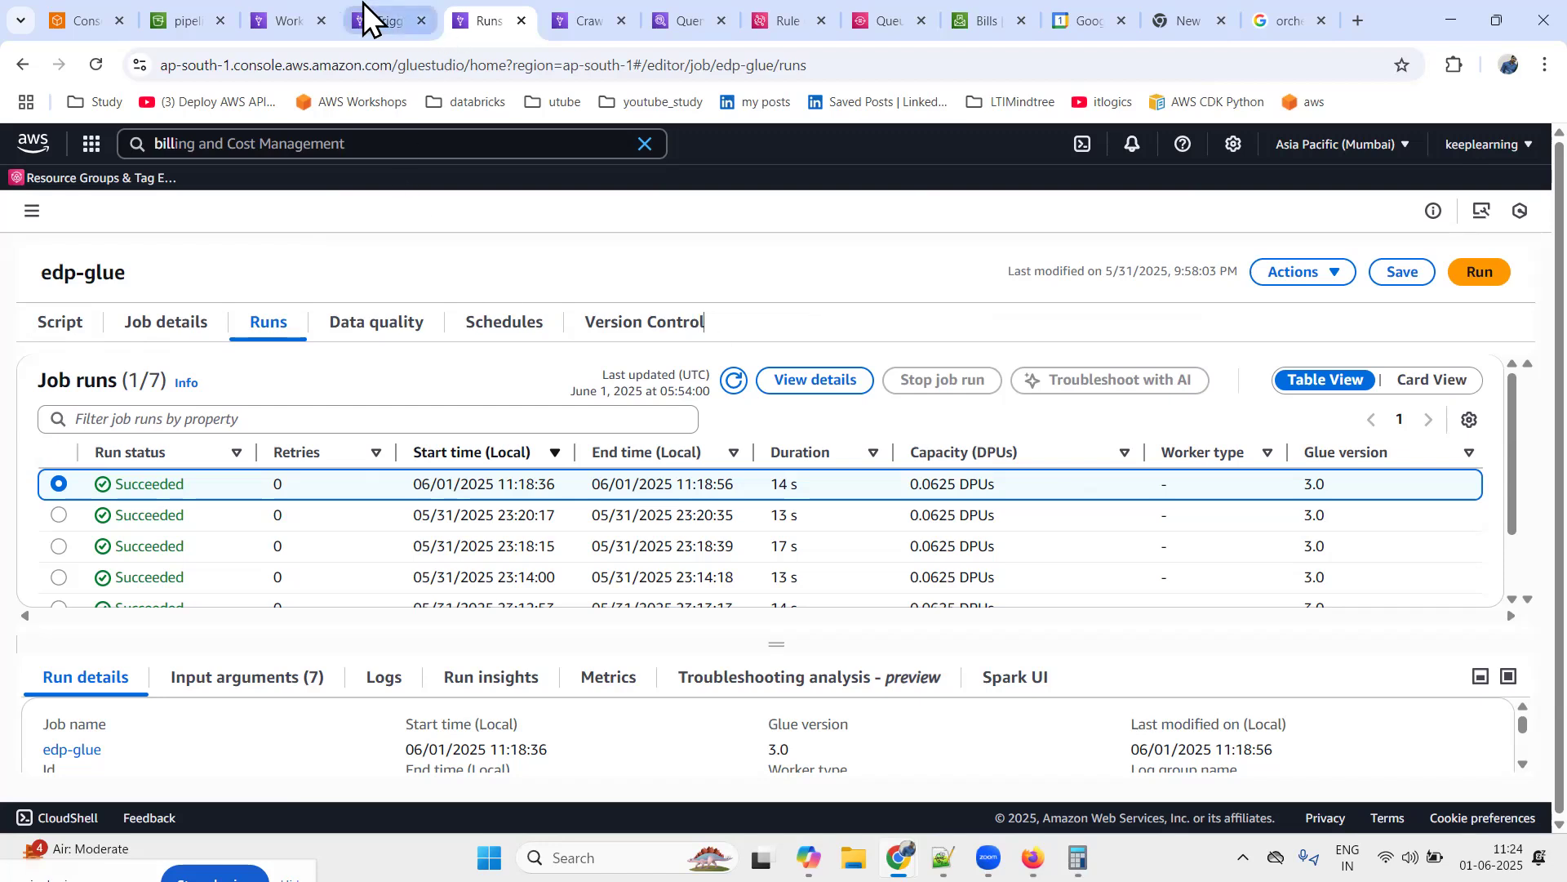
click(274, 19)
scroll(348, 426, up, 2)
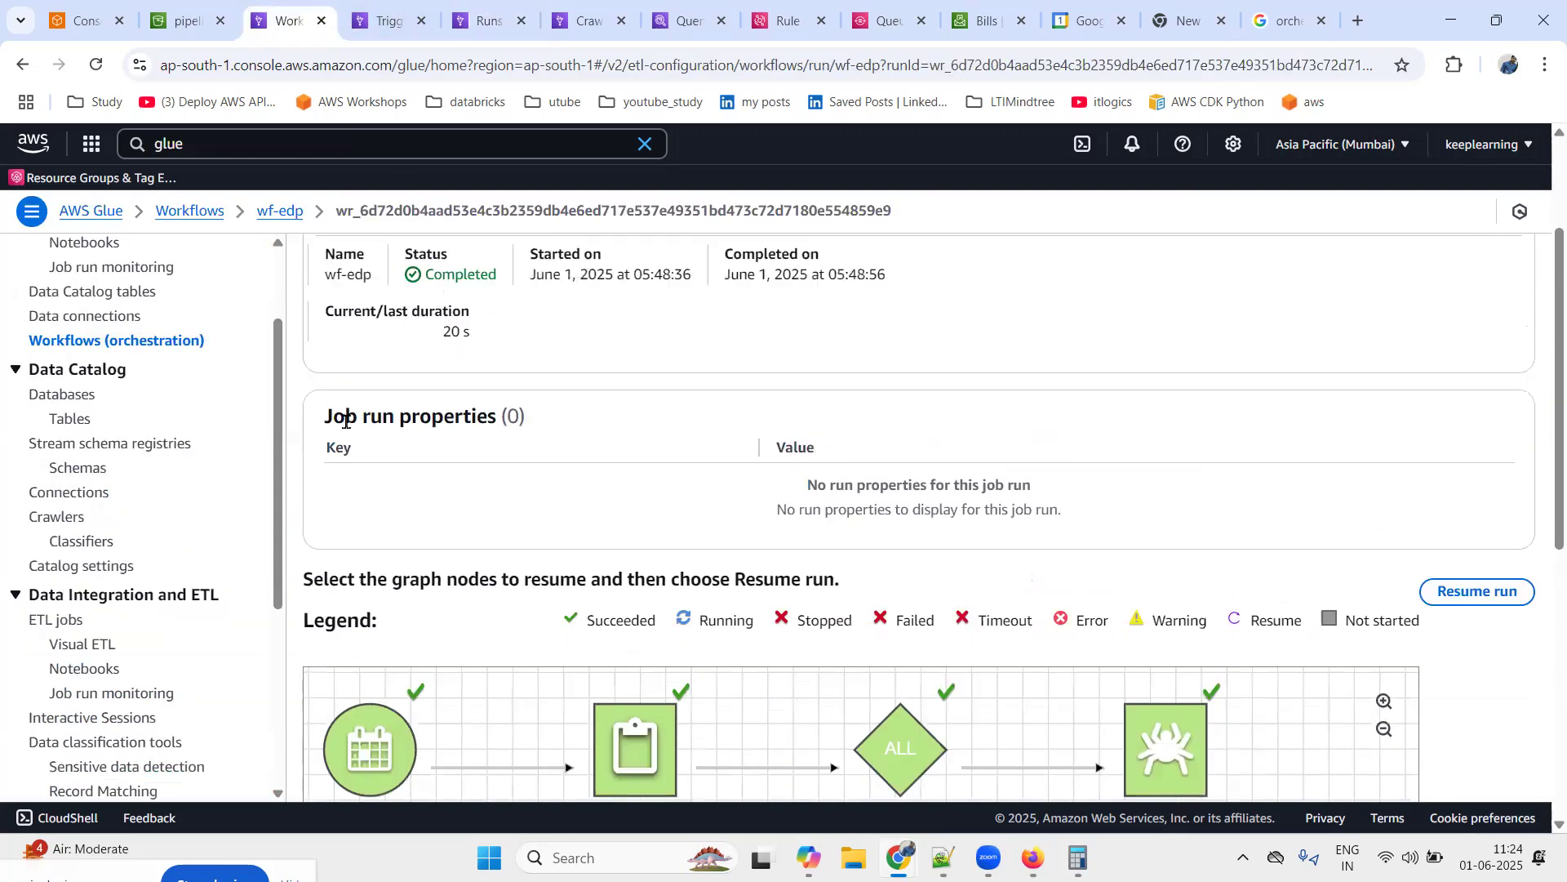
Examine the wf-edp run graph to check the status of each trigger, job and crawler node
scroll(348, 429, down, 2)
scroll(349, 426, down, 2)
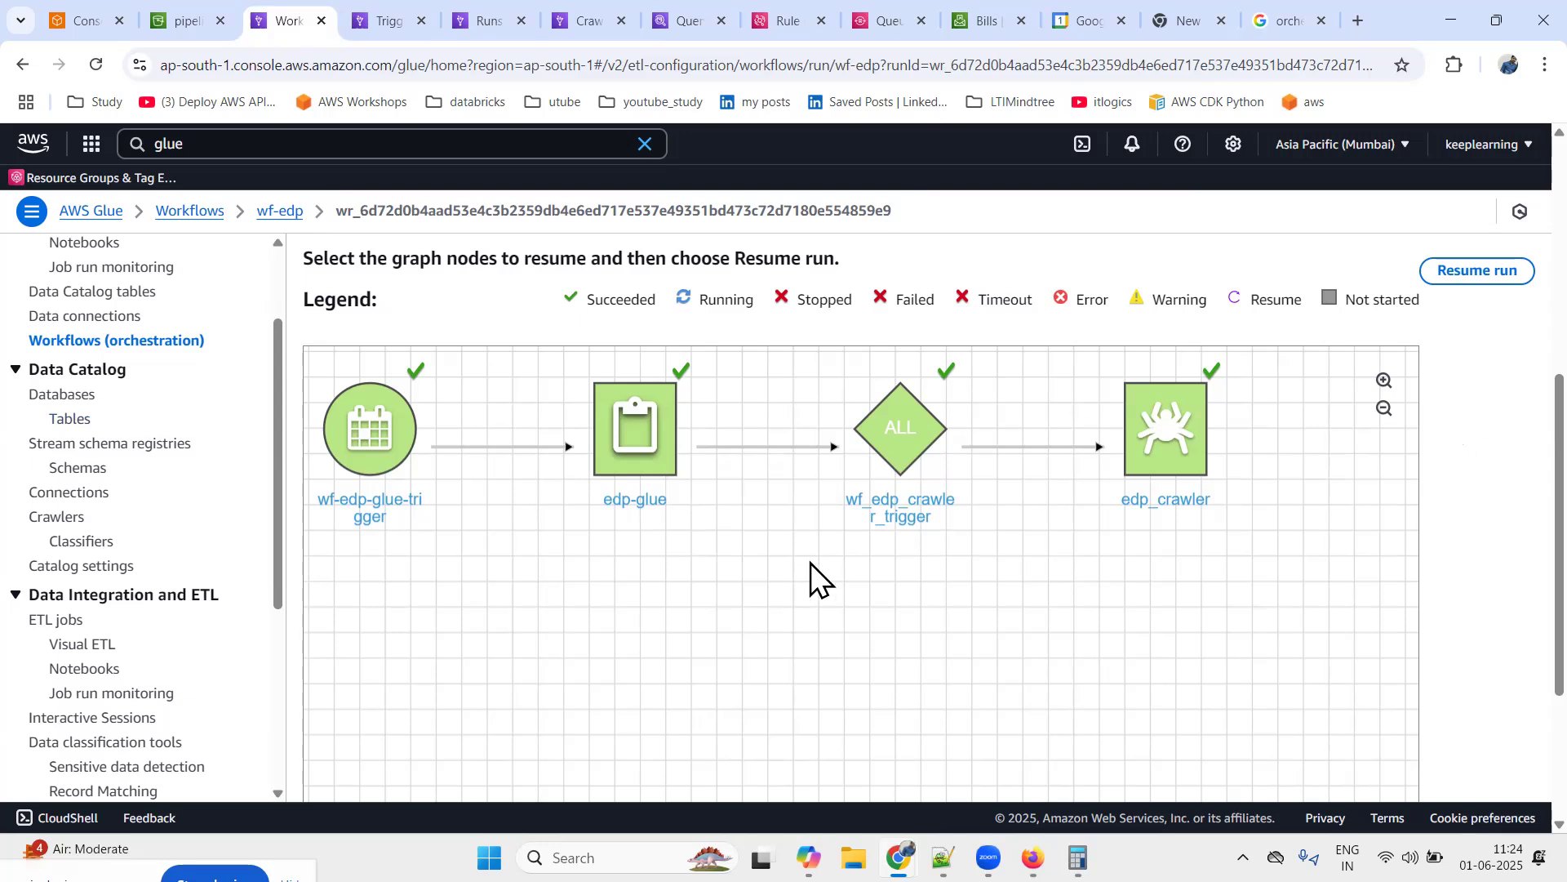
scroll(811, 562, up, 4)
Return to the wf-edp workflow history and check the run's status, start and end times, and duration
click(282, 211)
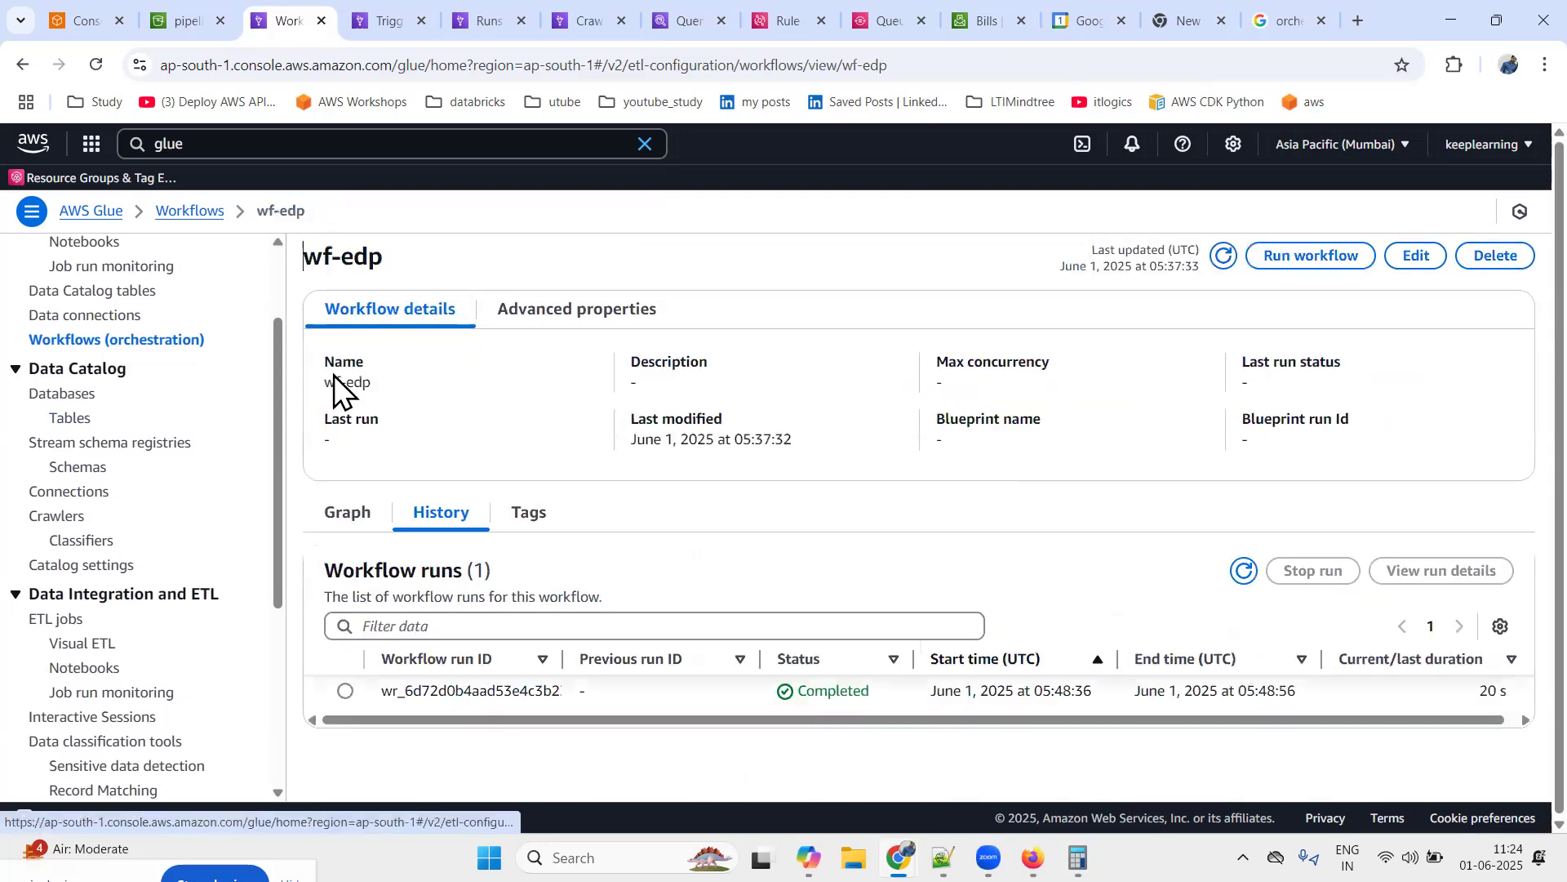
drag(798, 703, 885, 704)
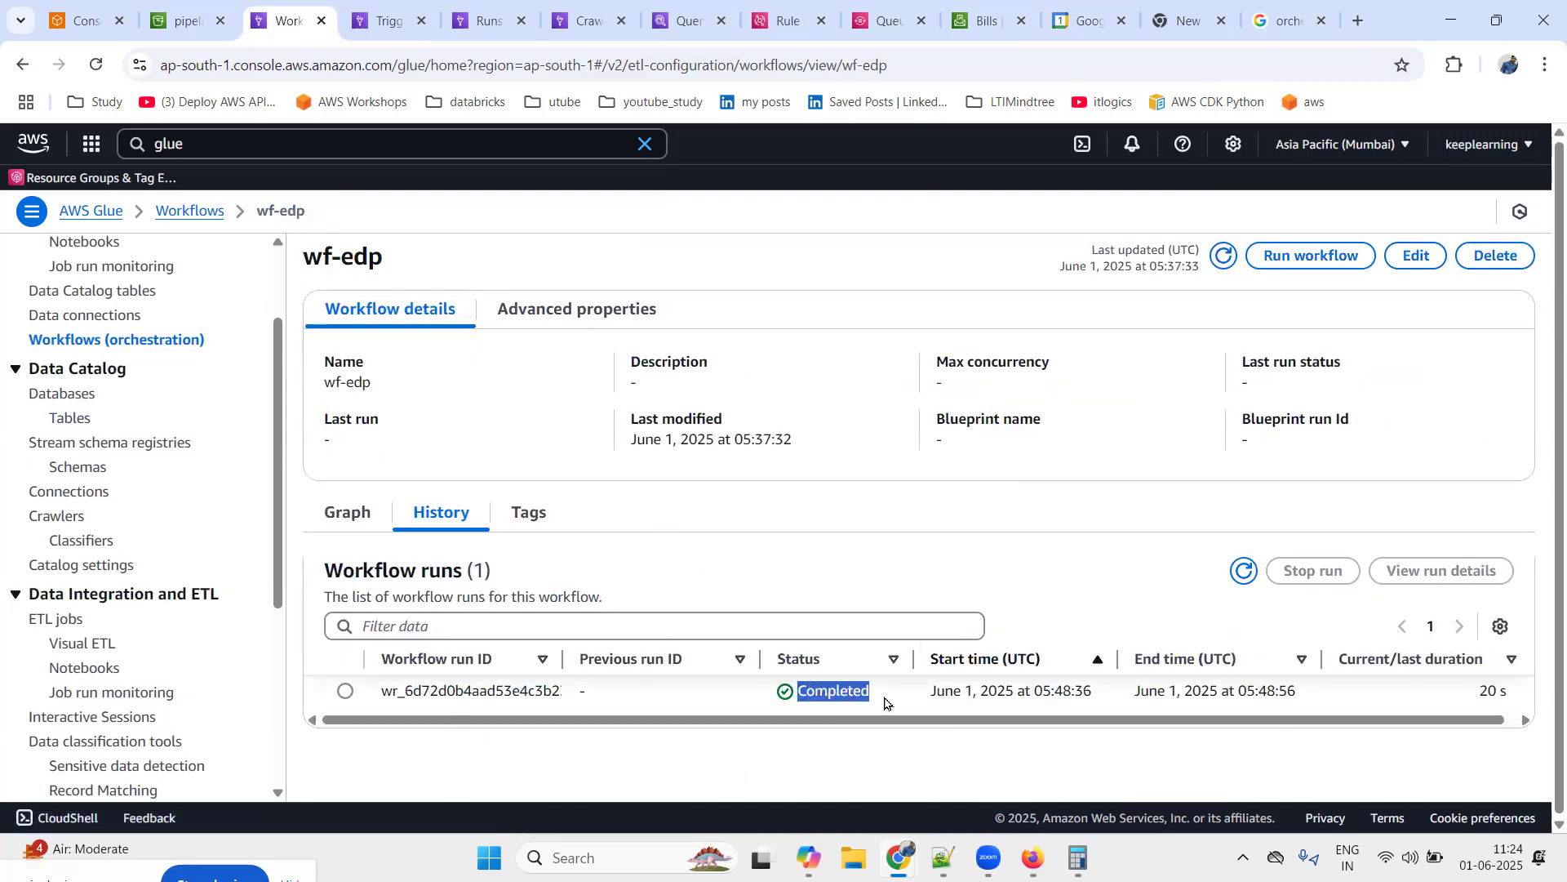
drag(1036, 697, 1070, 703)
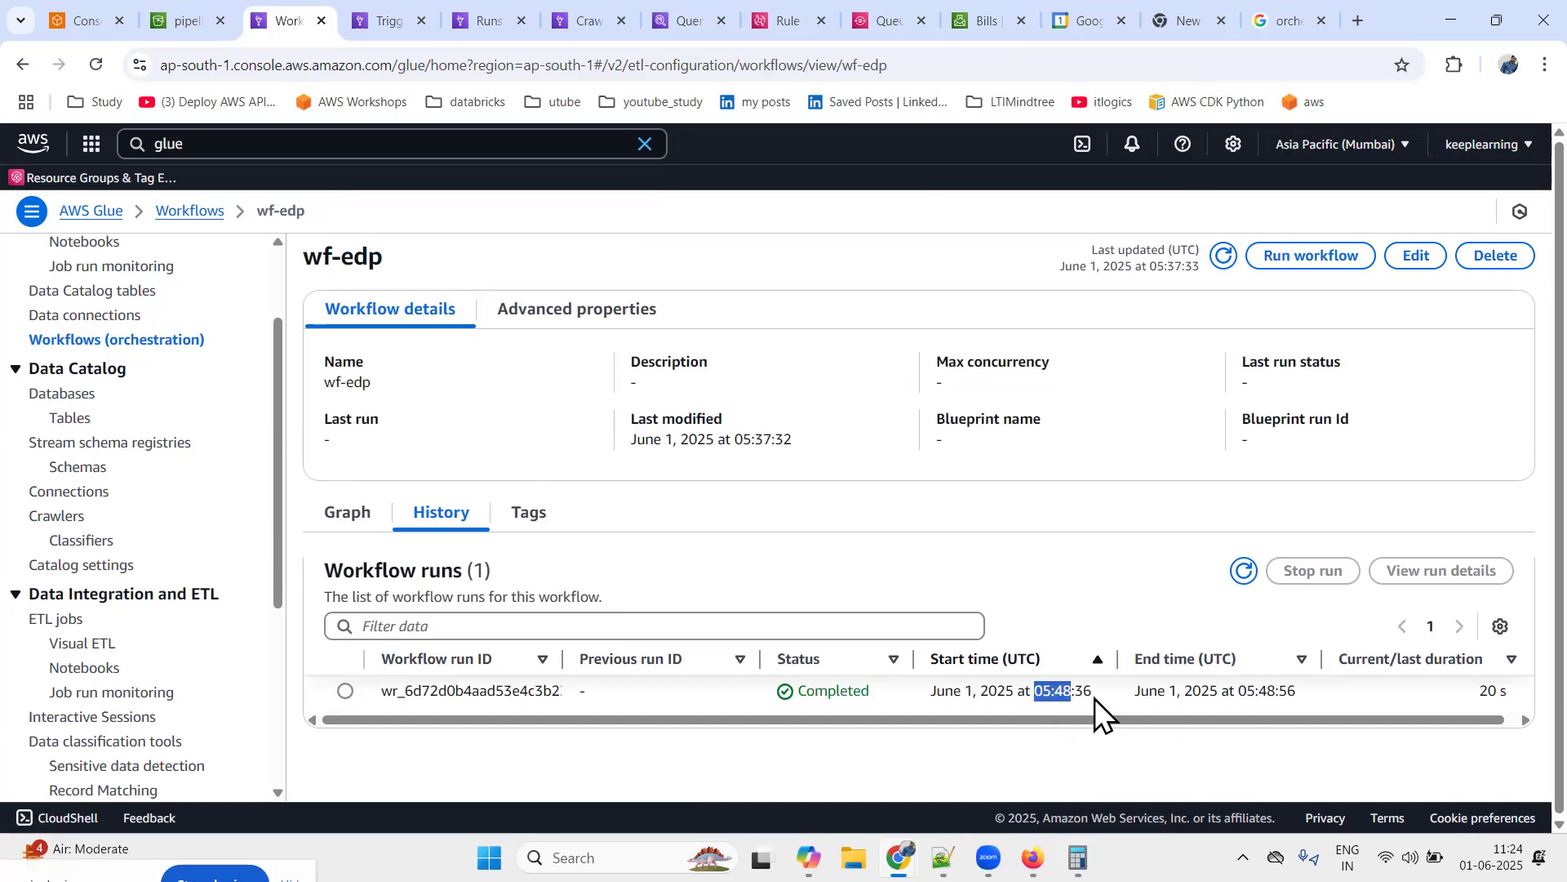
click(1083, 695)
drag(1260, 691, 1499, 694)
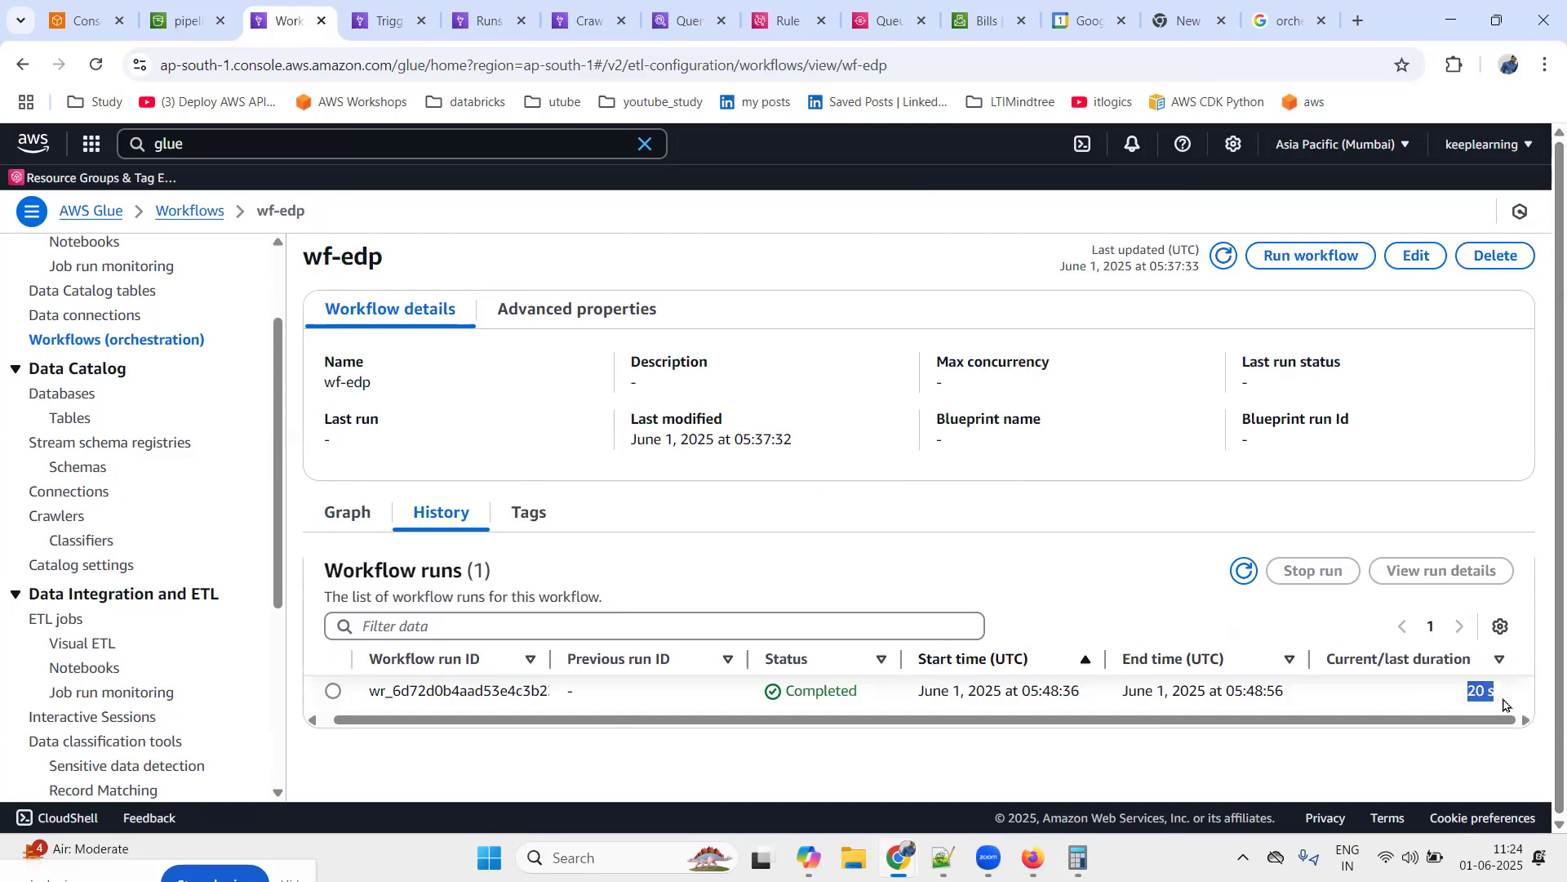
drag(915, 720, 1047, 727)
Open the run details of the listed wf-edp run and look over its node graph
click(335, 693)
click(1399, 576)
scroll(627, 649, down, 1)
scroll(630, 646, down, 3)
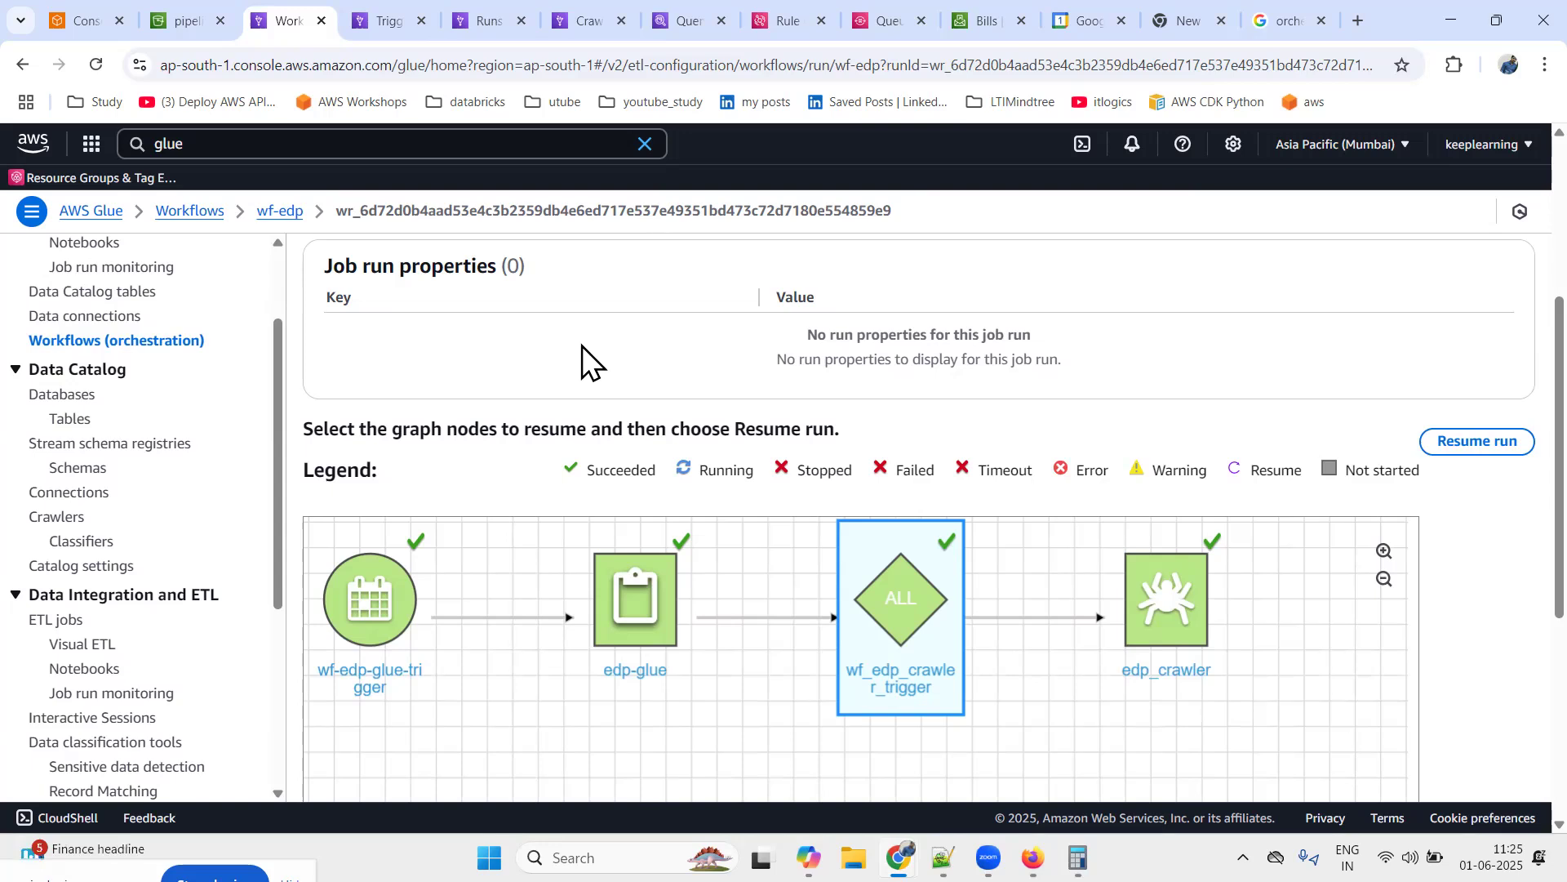
scroll(582, 345, down, 2)
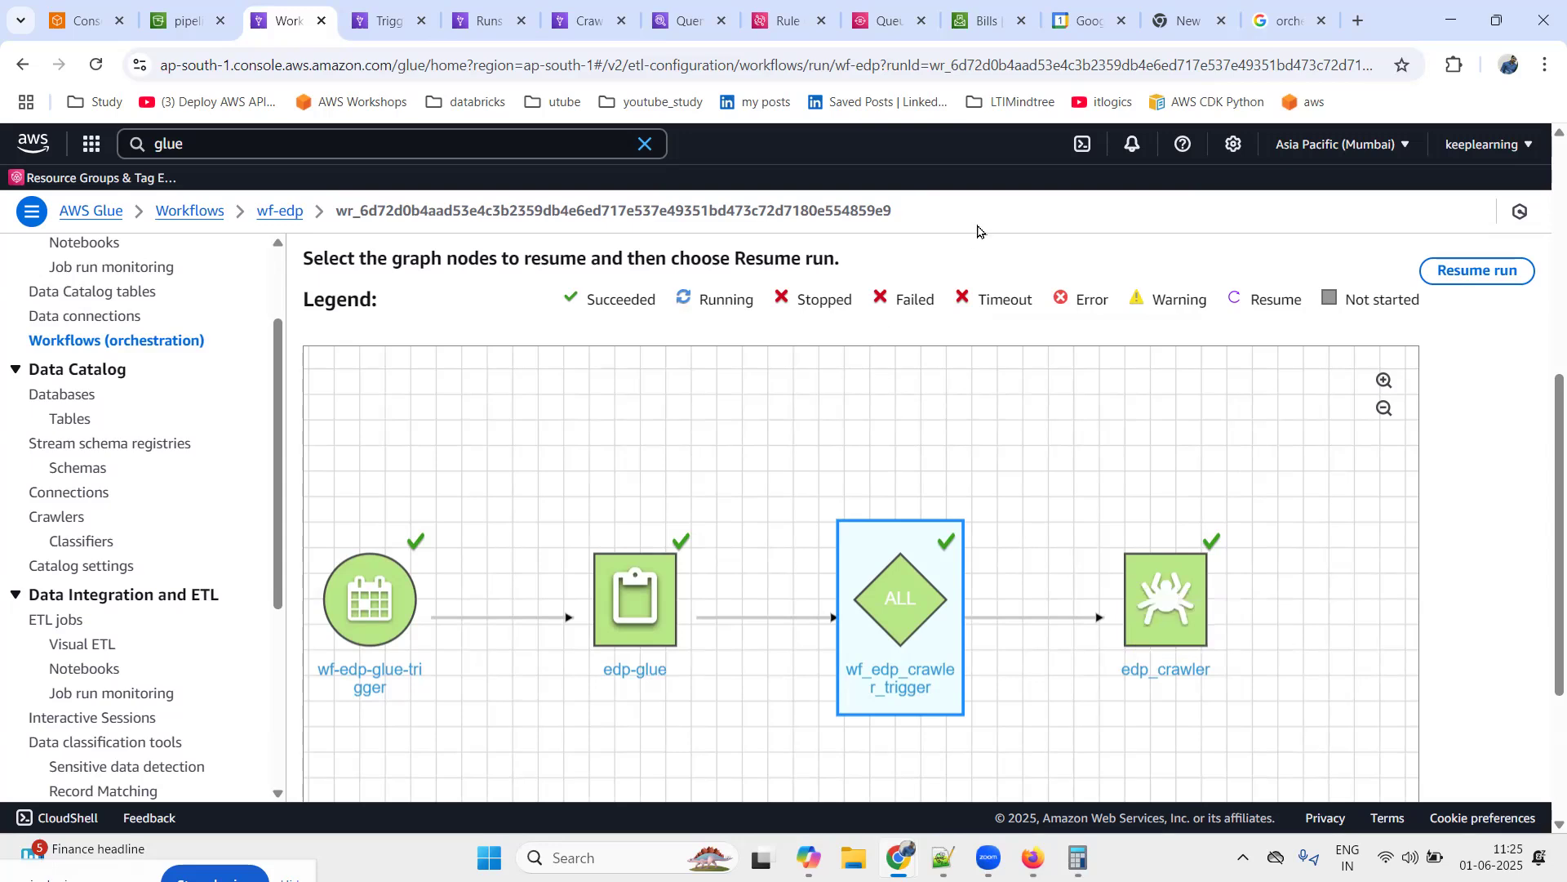
Go back to the workflows list, refresh it, and check the last run time and last run status of wf-edp
click(280, 210)
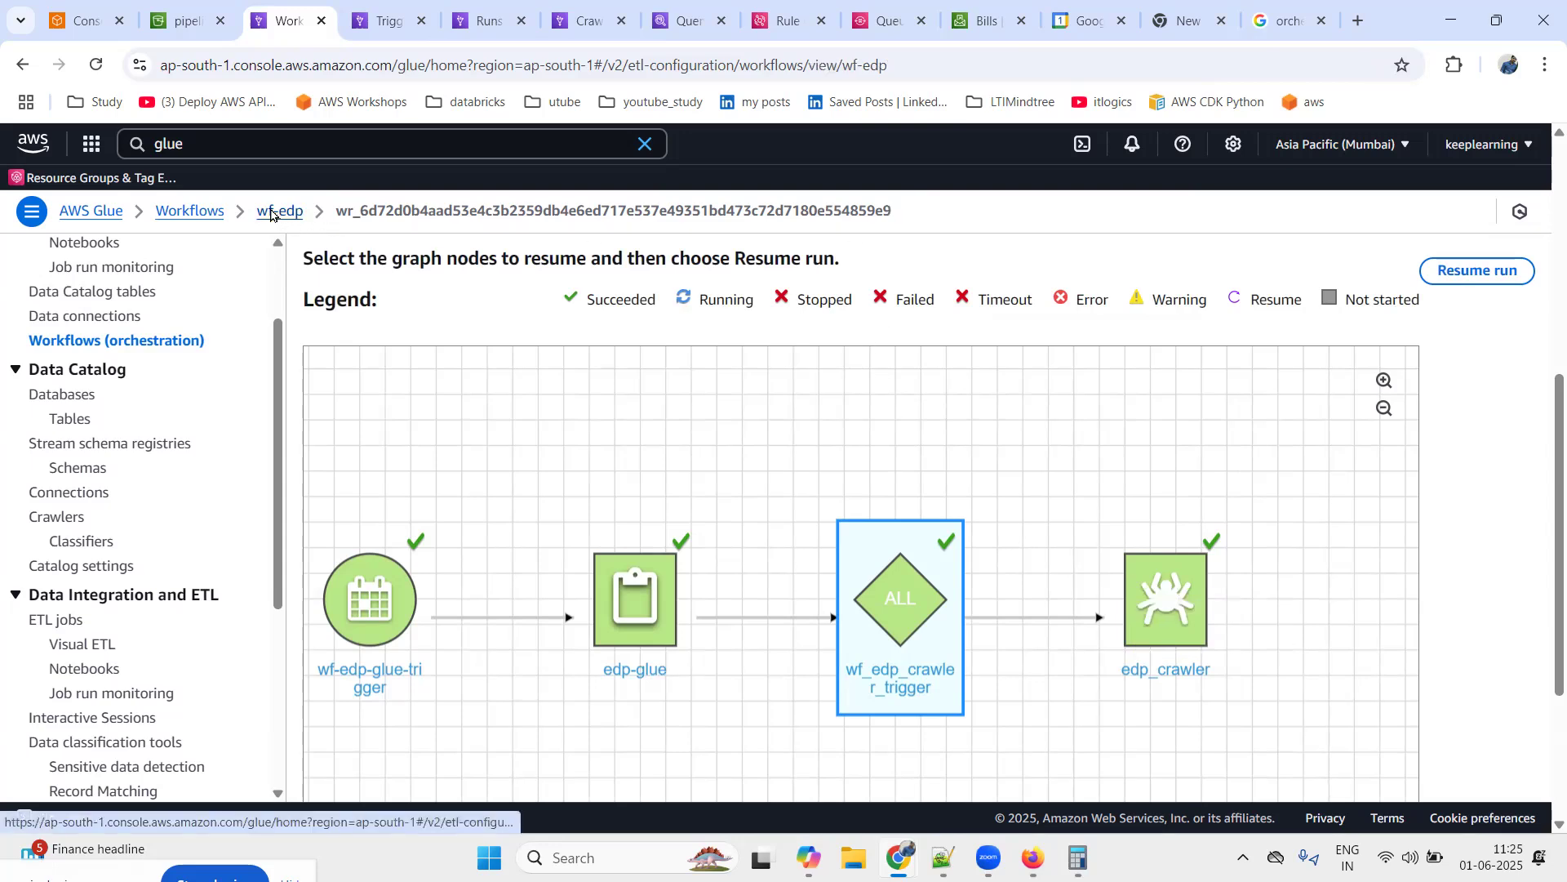
click(190, 212)
click(1266, 258)
drag(465, 385, 331, 387)
drag(656, 385, 815, 385)
drag(1006, 385, 1040, 390)
click(566, 511)
drag(988, 381, 1050, 384)
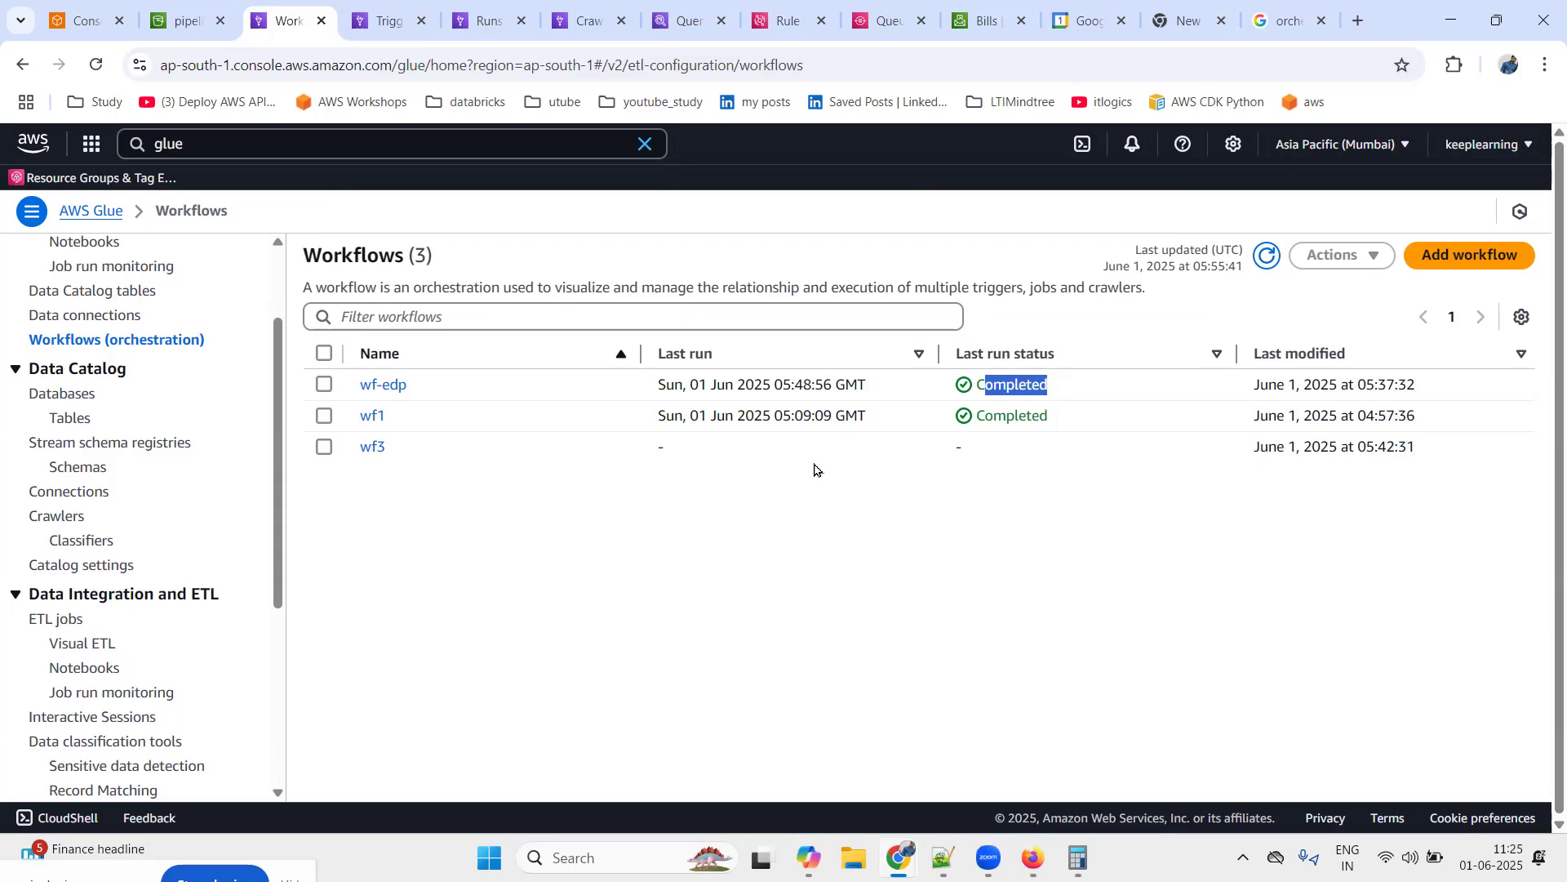
click(839, 507)
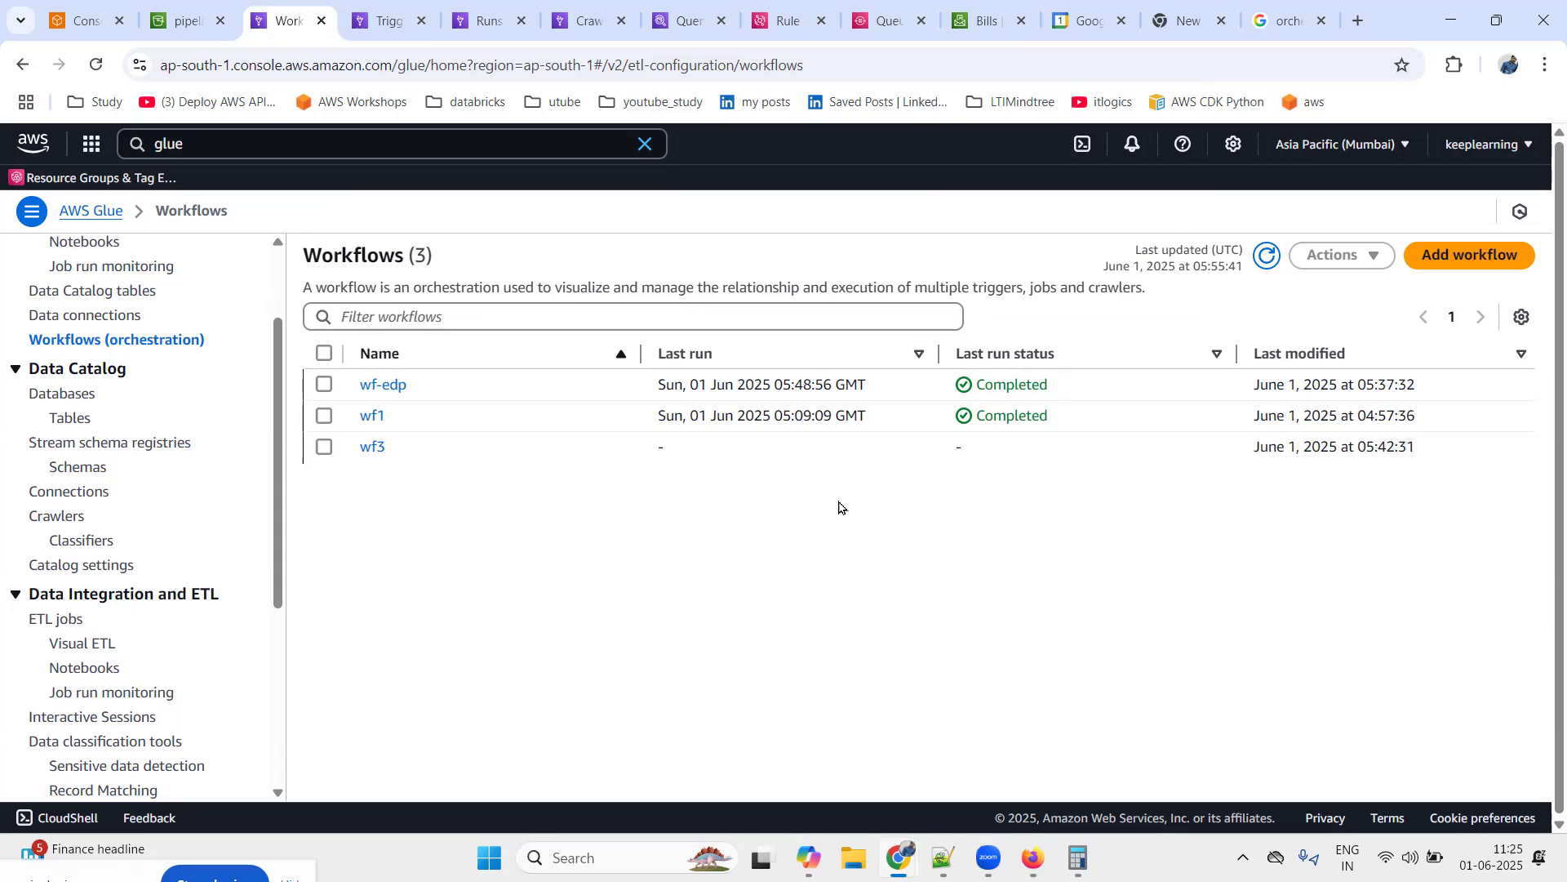
drag(985, 382, 1102, 395)
click(807, 258)
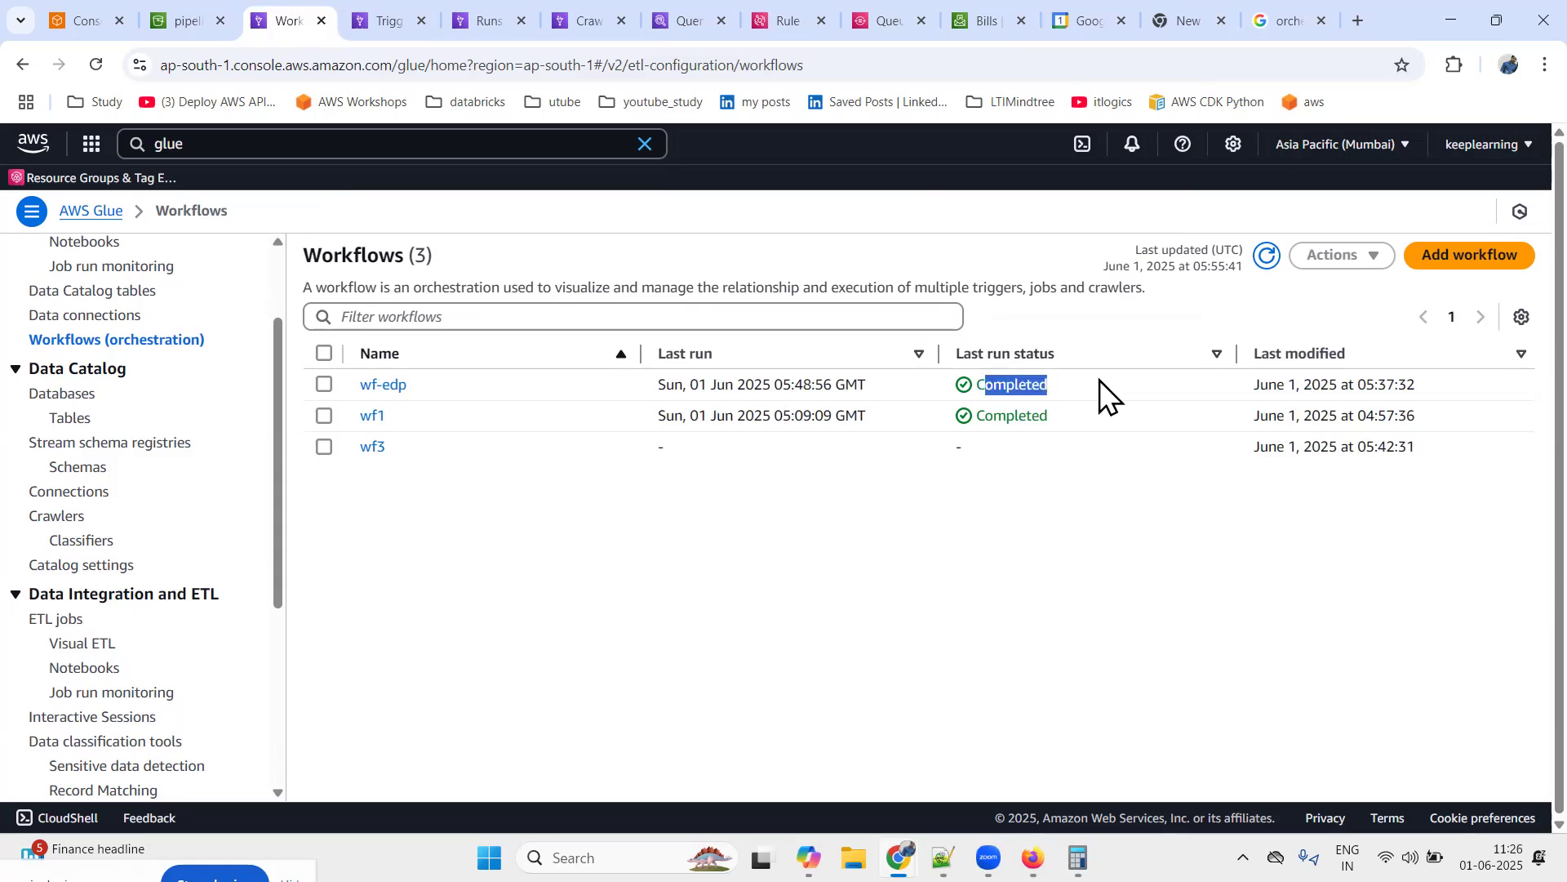
Reopen wf-edp from the workflows list and view the graph in its run details again
click(377, 387)
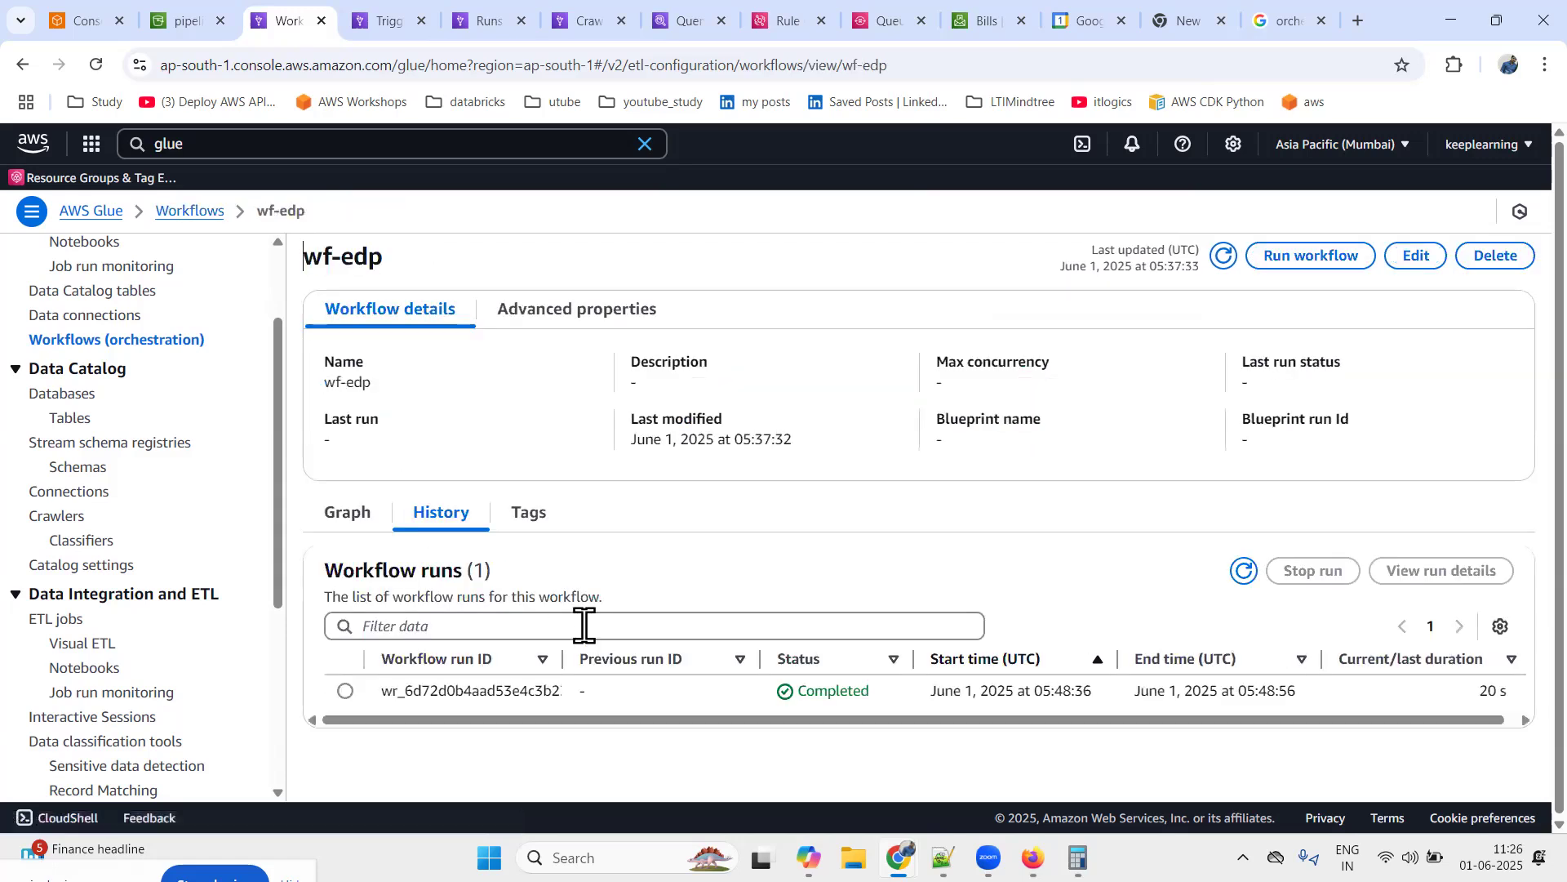
click(347, 691)
click(1442, 571)
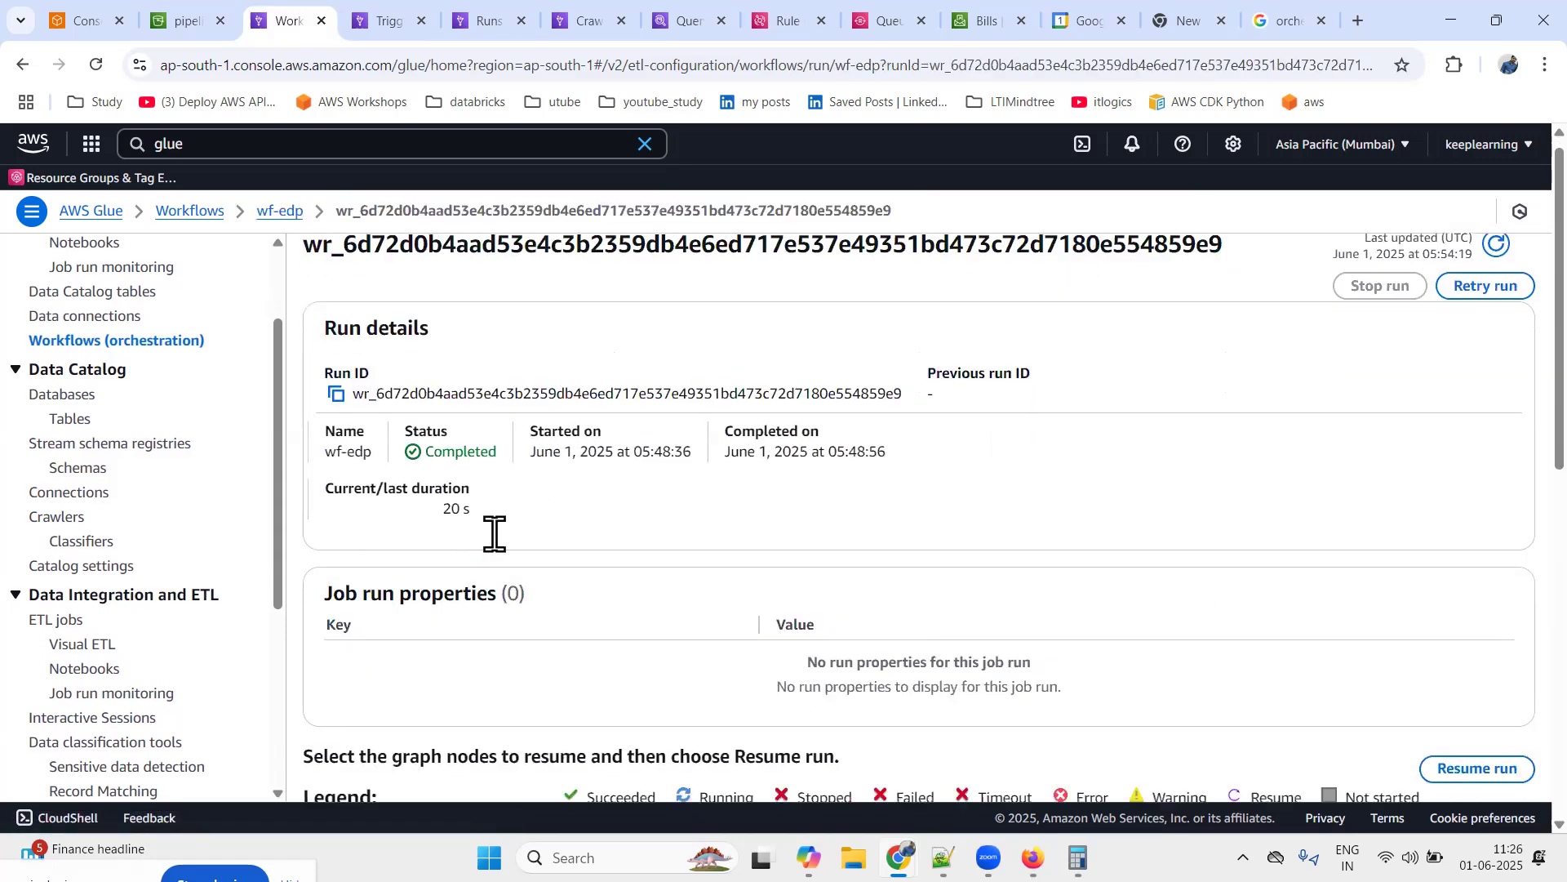
scroll(645, 600, down, 5)
scroll(653, 571, down, 1)
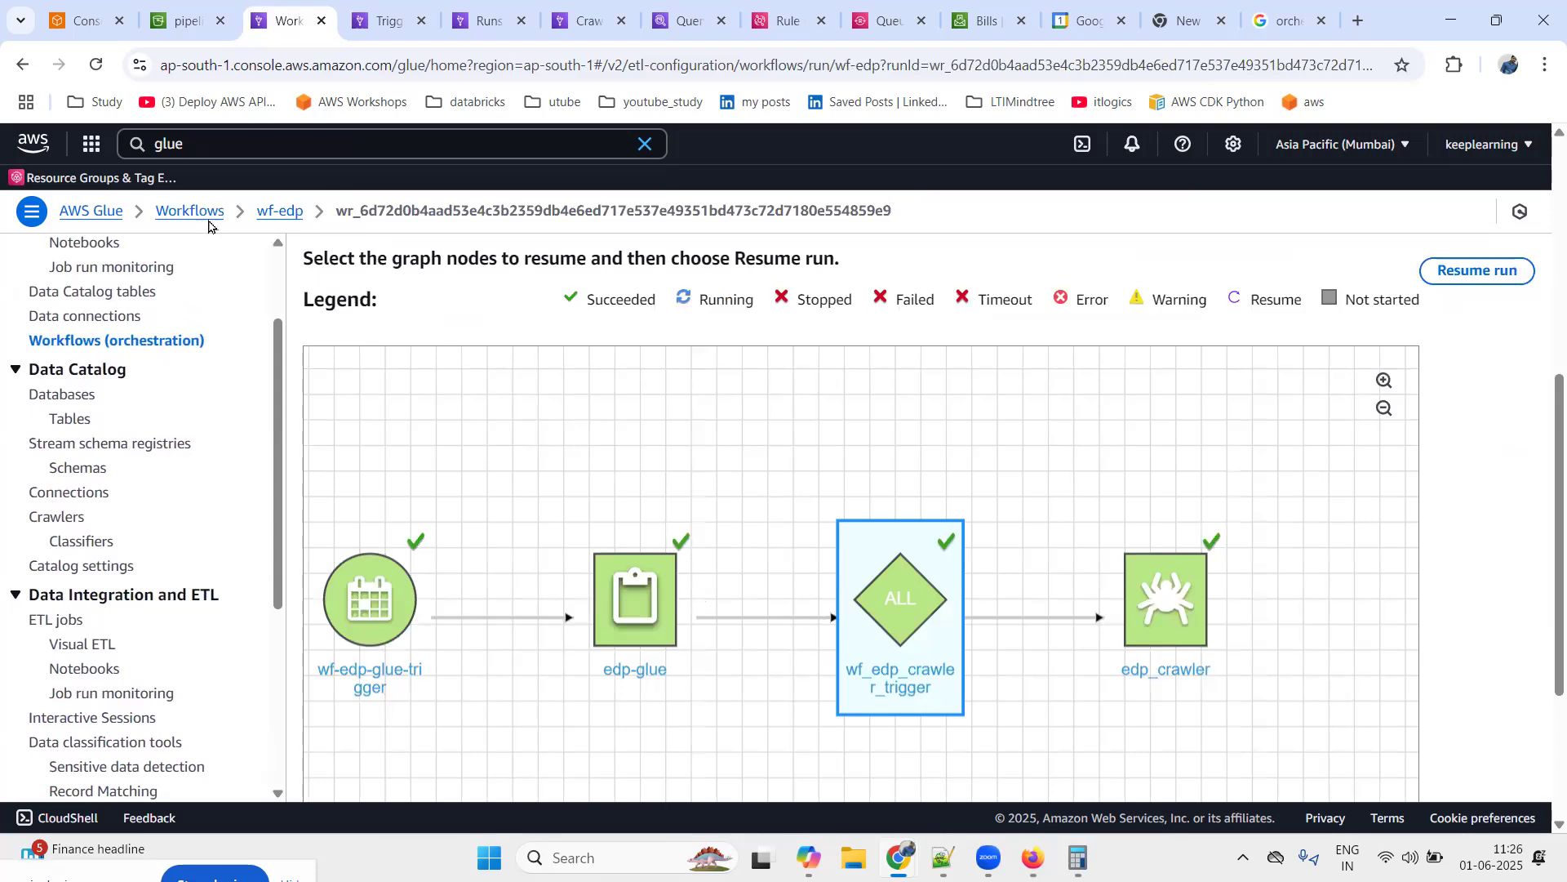
Go back to the wf-edp page and recheck the run's status in the history
click(285, 211)
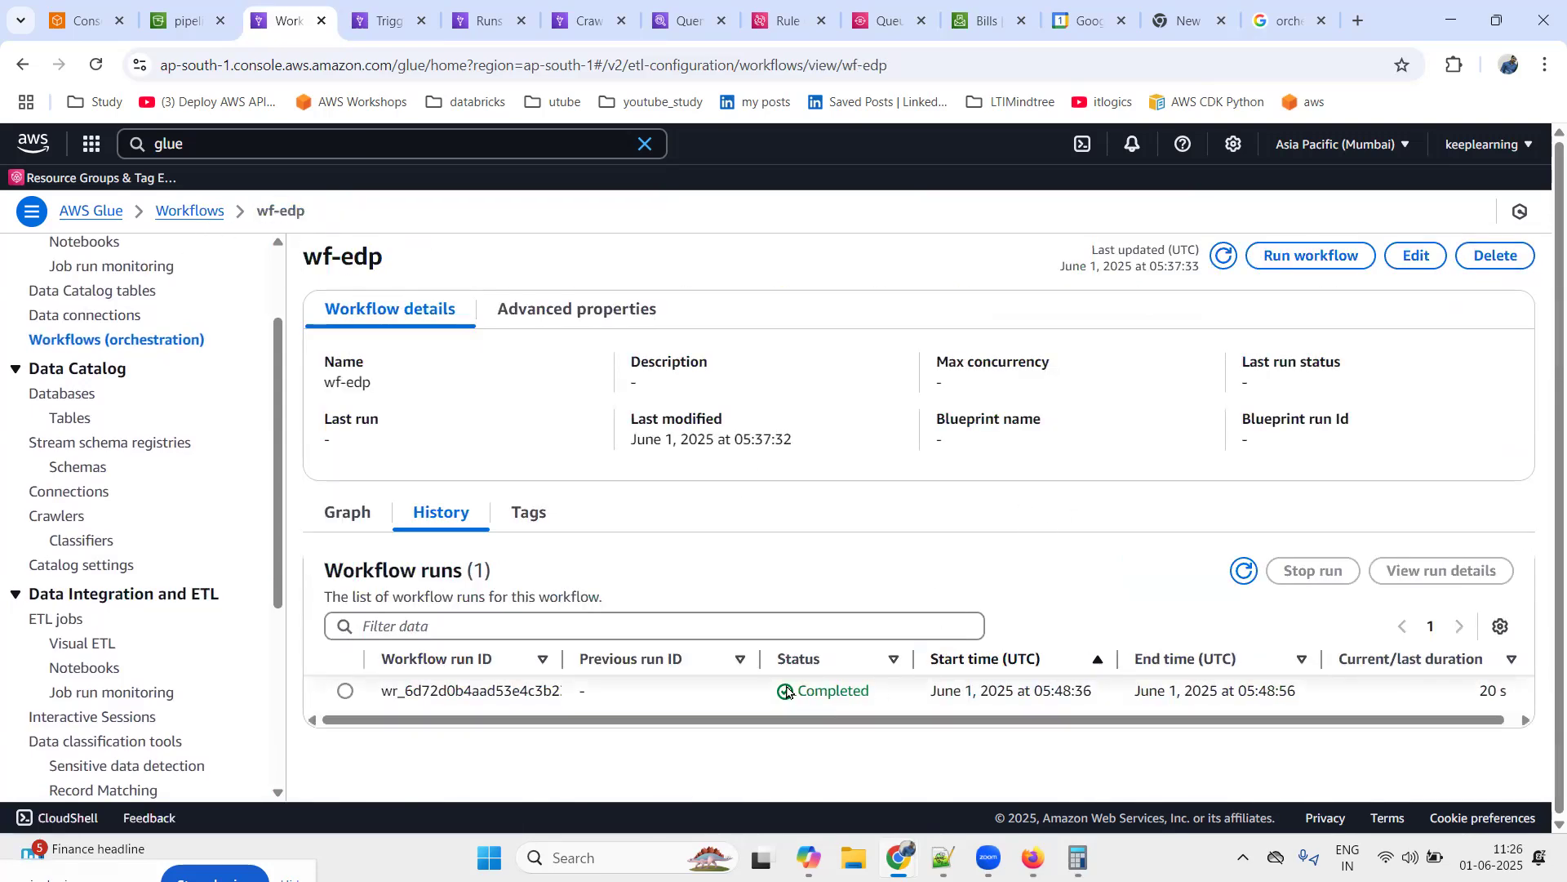
drag(799, 691, 870, 692)
click(793, 532)
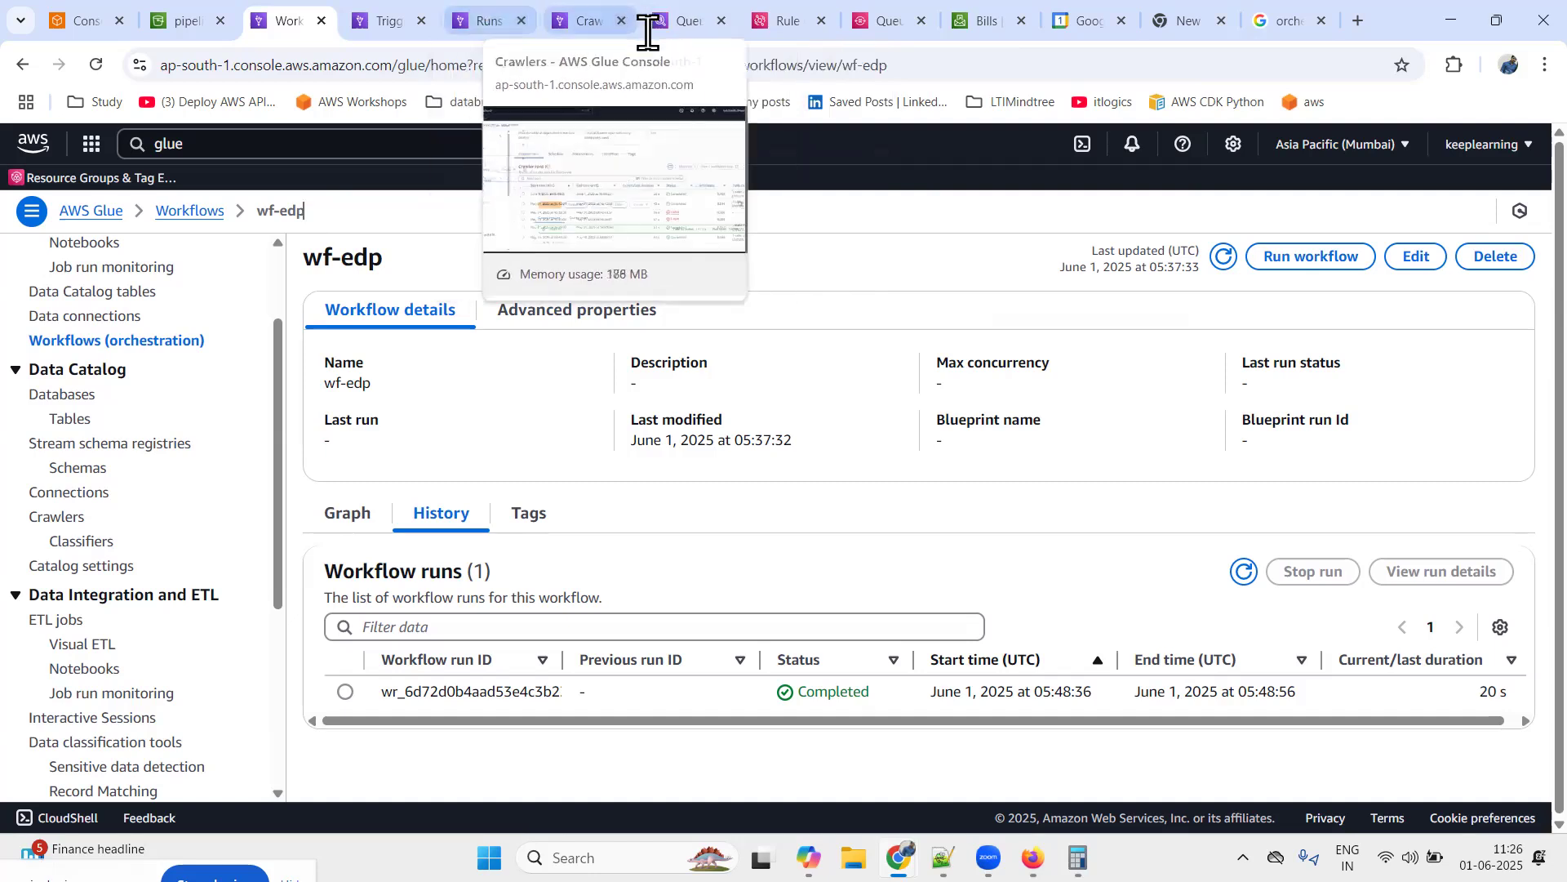
Switch to the Athena query editor, refresh the data sources, and expand the tables of edp_db
click(892, 33)
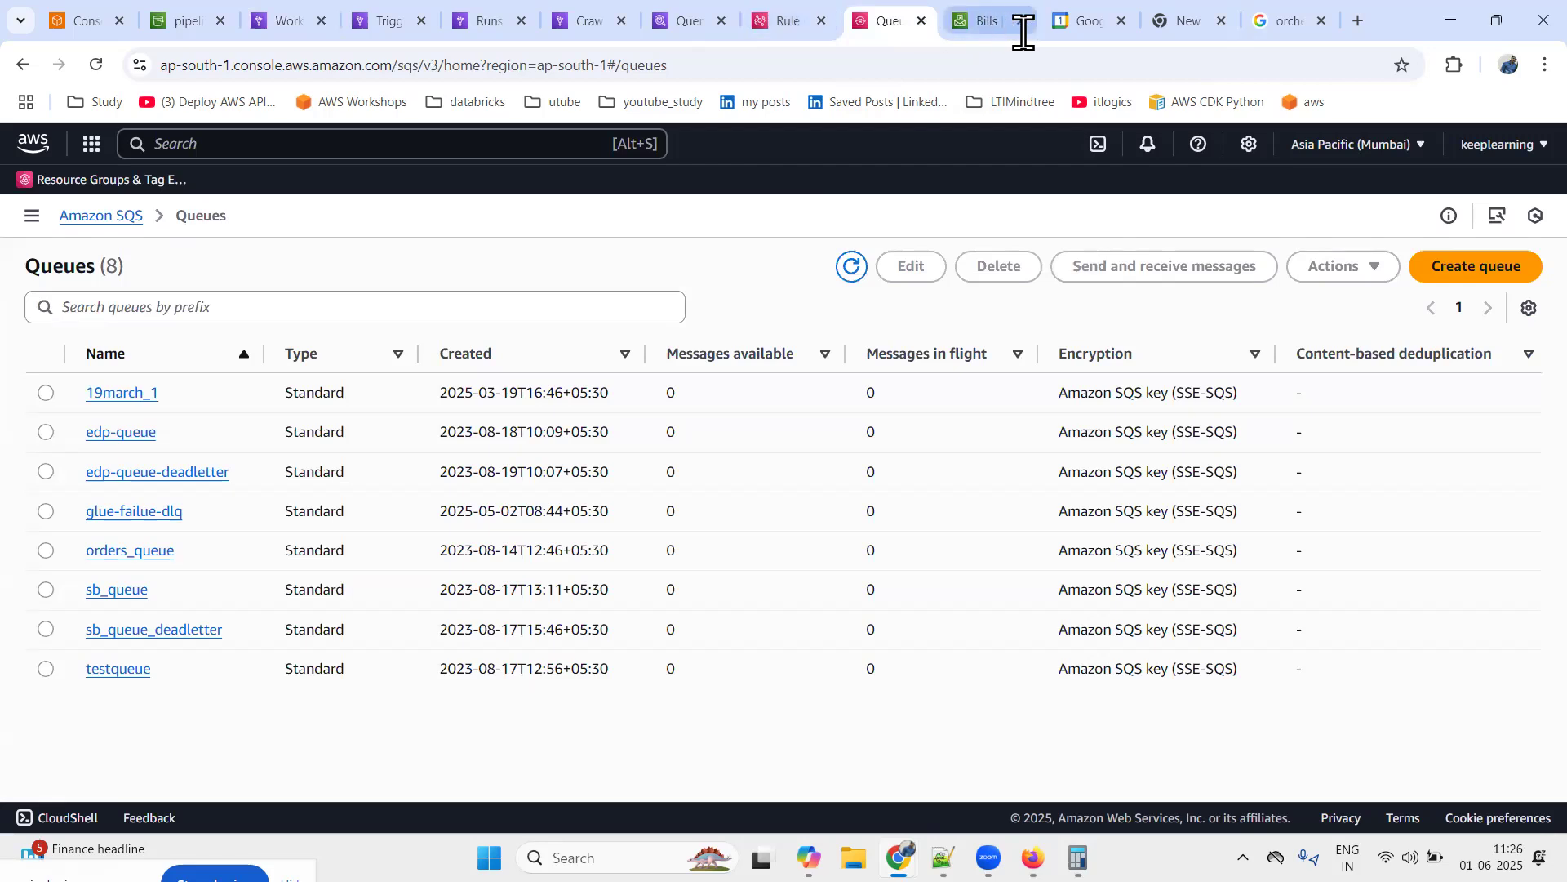
click(673, 33)
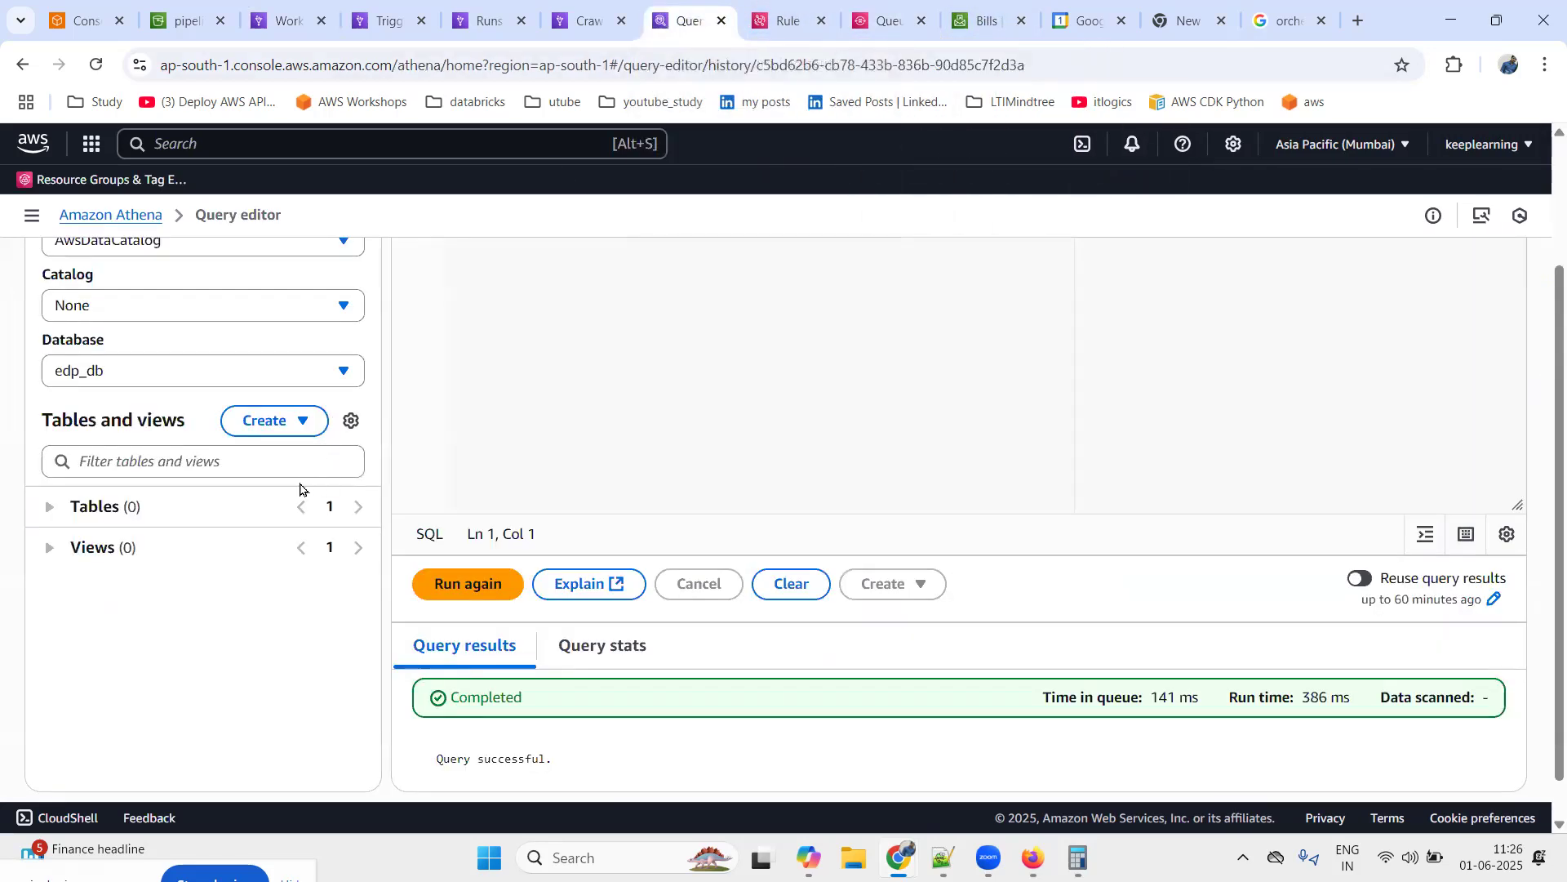
scroll(109, 490, up, 3)
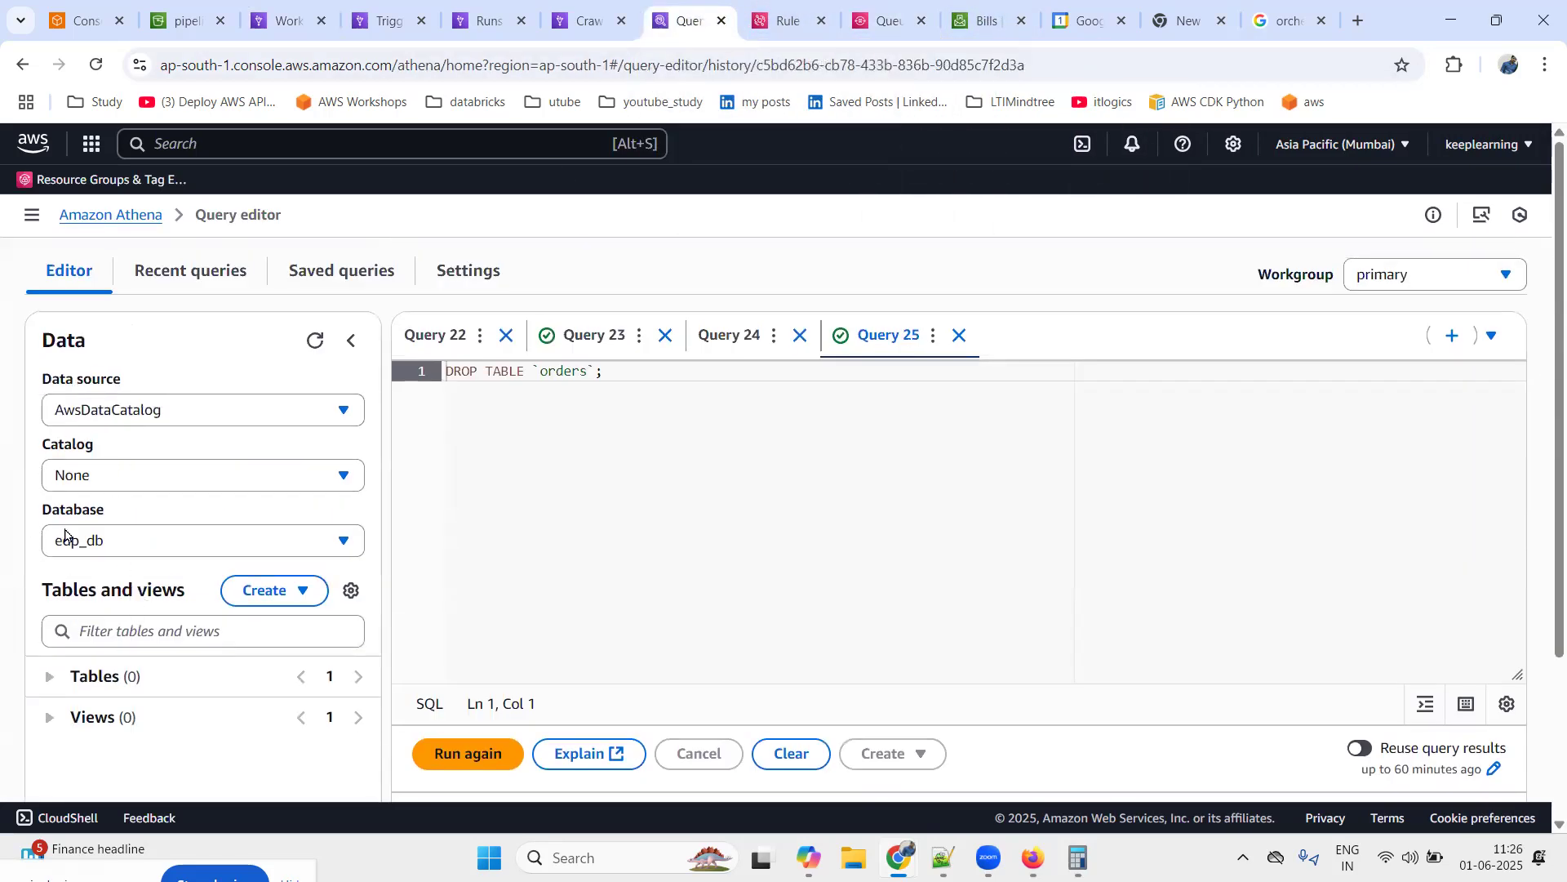
click(315, 340)
click(95, 676)
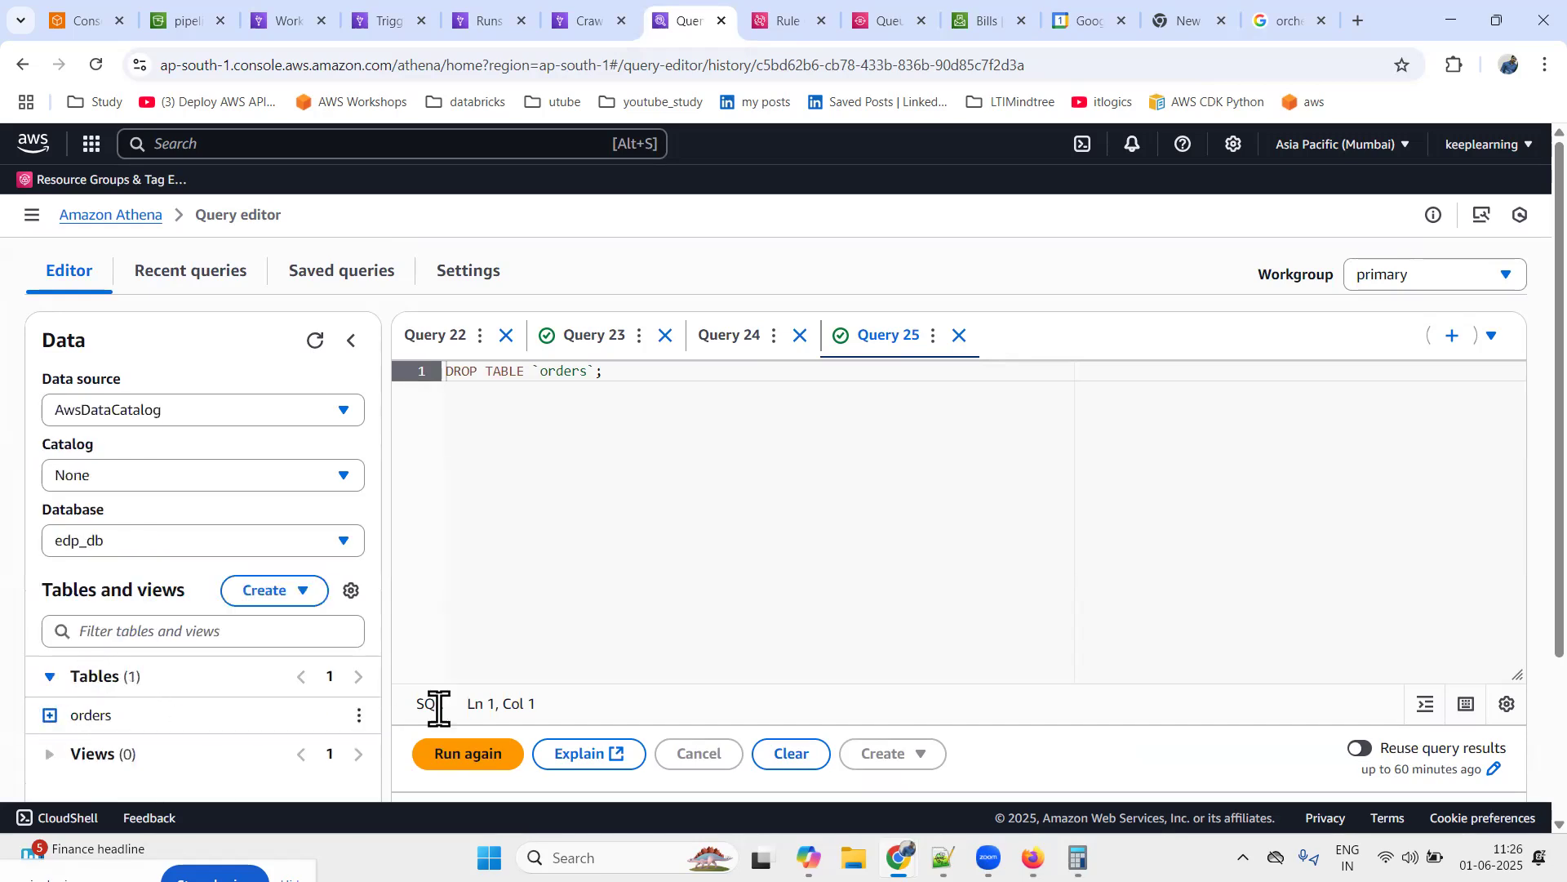
Preview the orders table in Athena, look over the returned rows, and return to the Glue workflows list
click(359, 716)
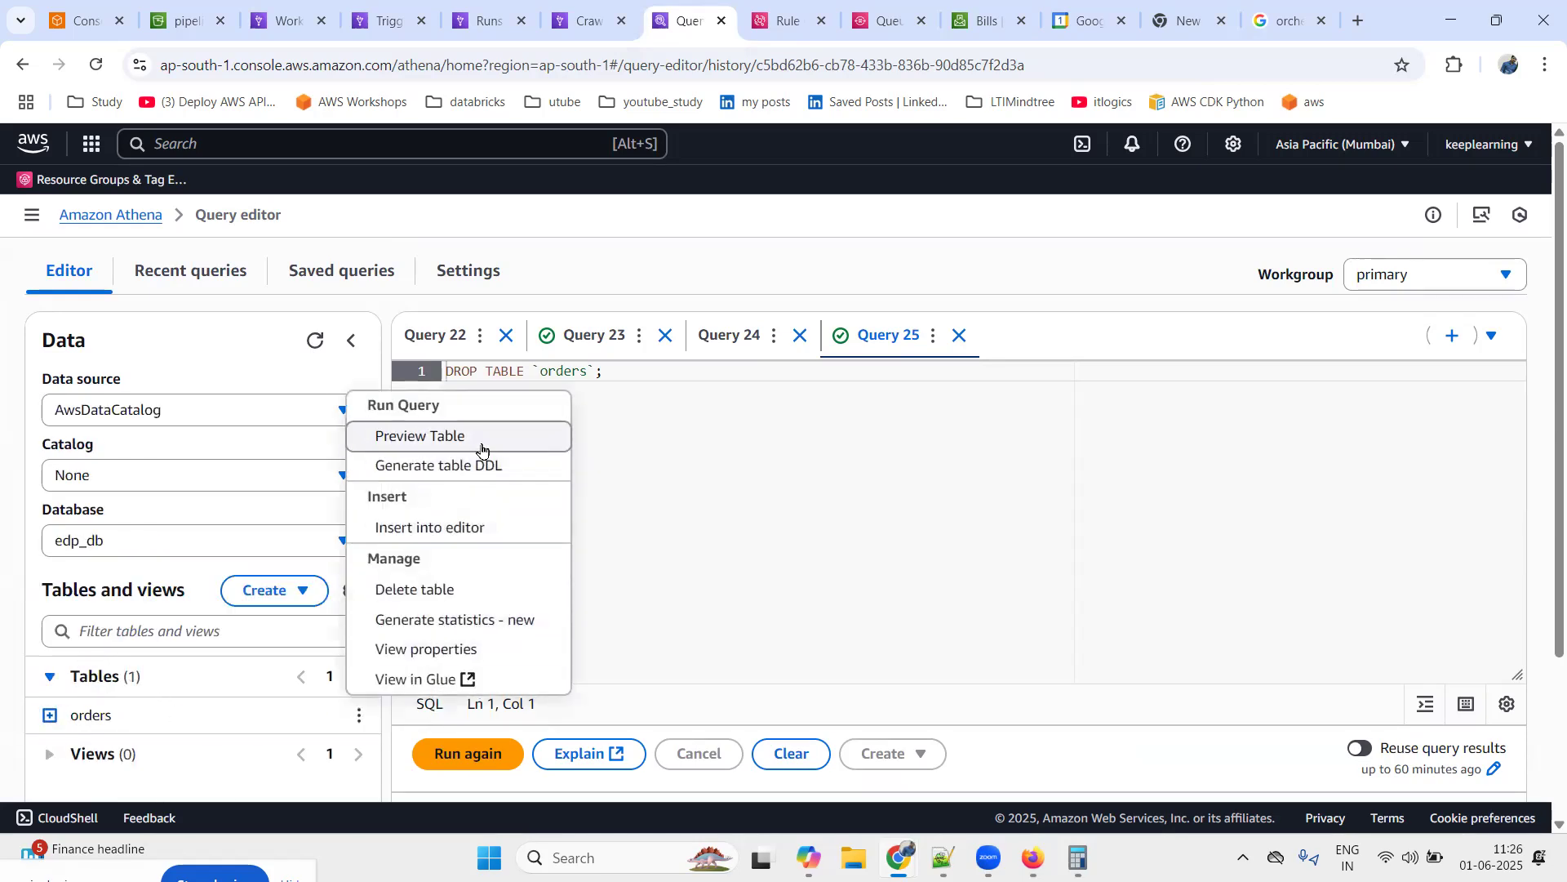
click(481, 435)
scroll(947, 547, down, 3)
scroll(945, 568, down, 2)
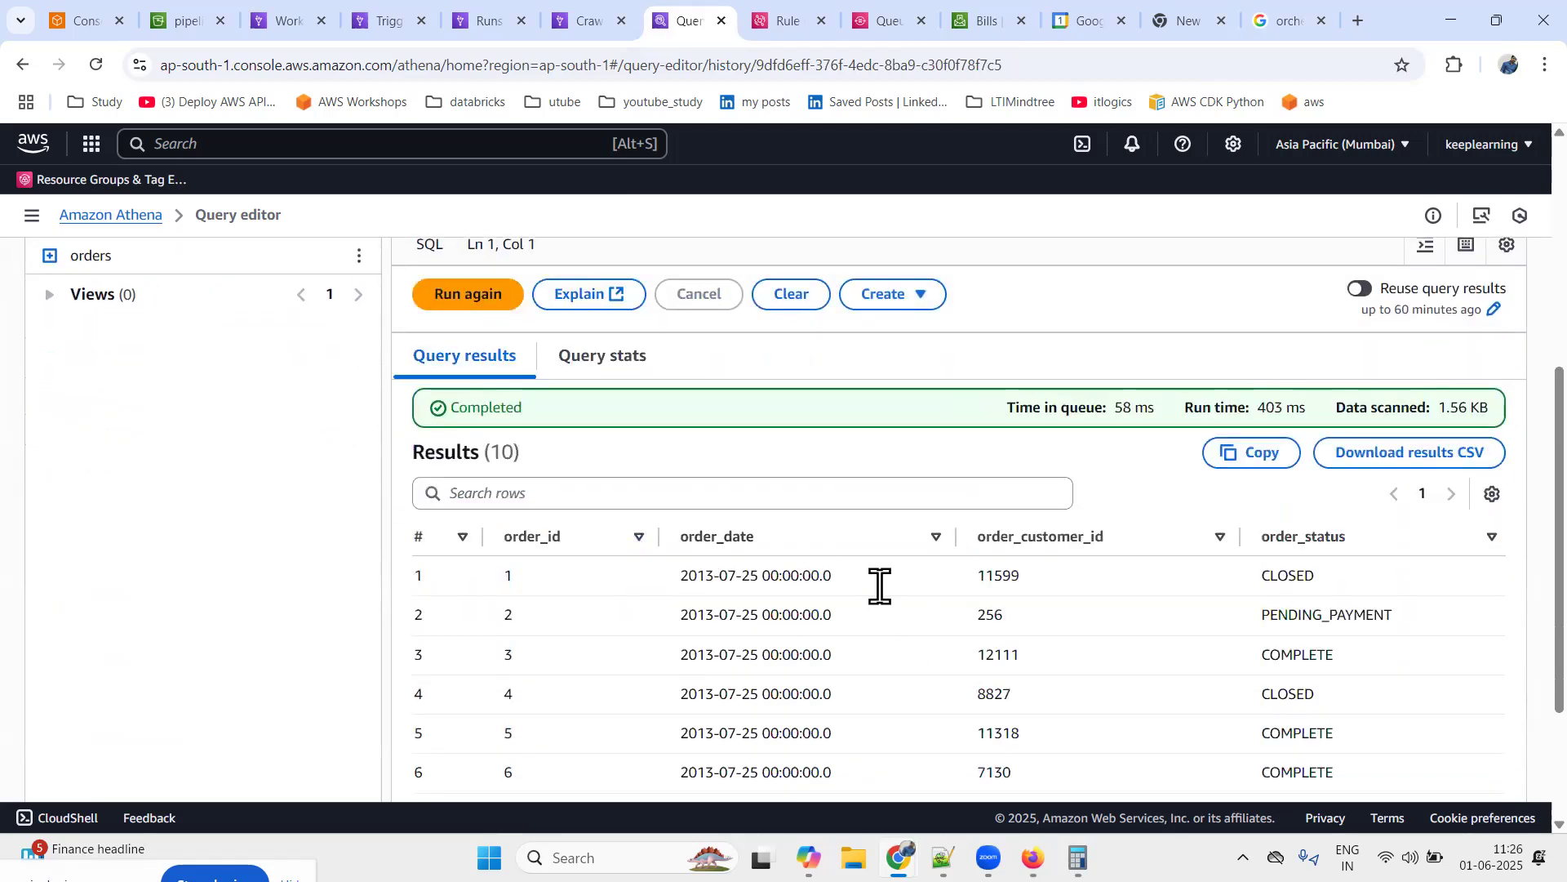
scroll(883, 595, up, 5)
scroll(326, 251, up, 1)
click(282, 20)
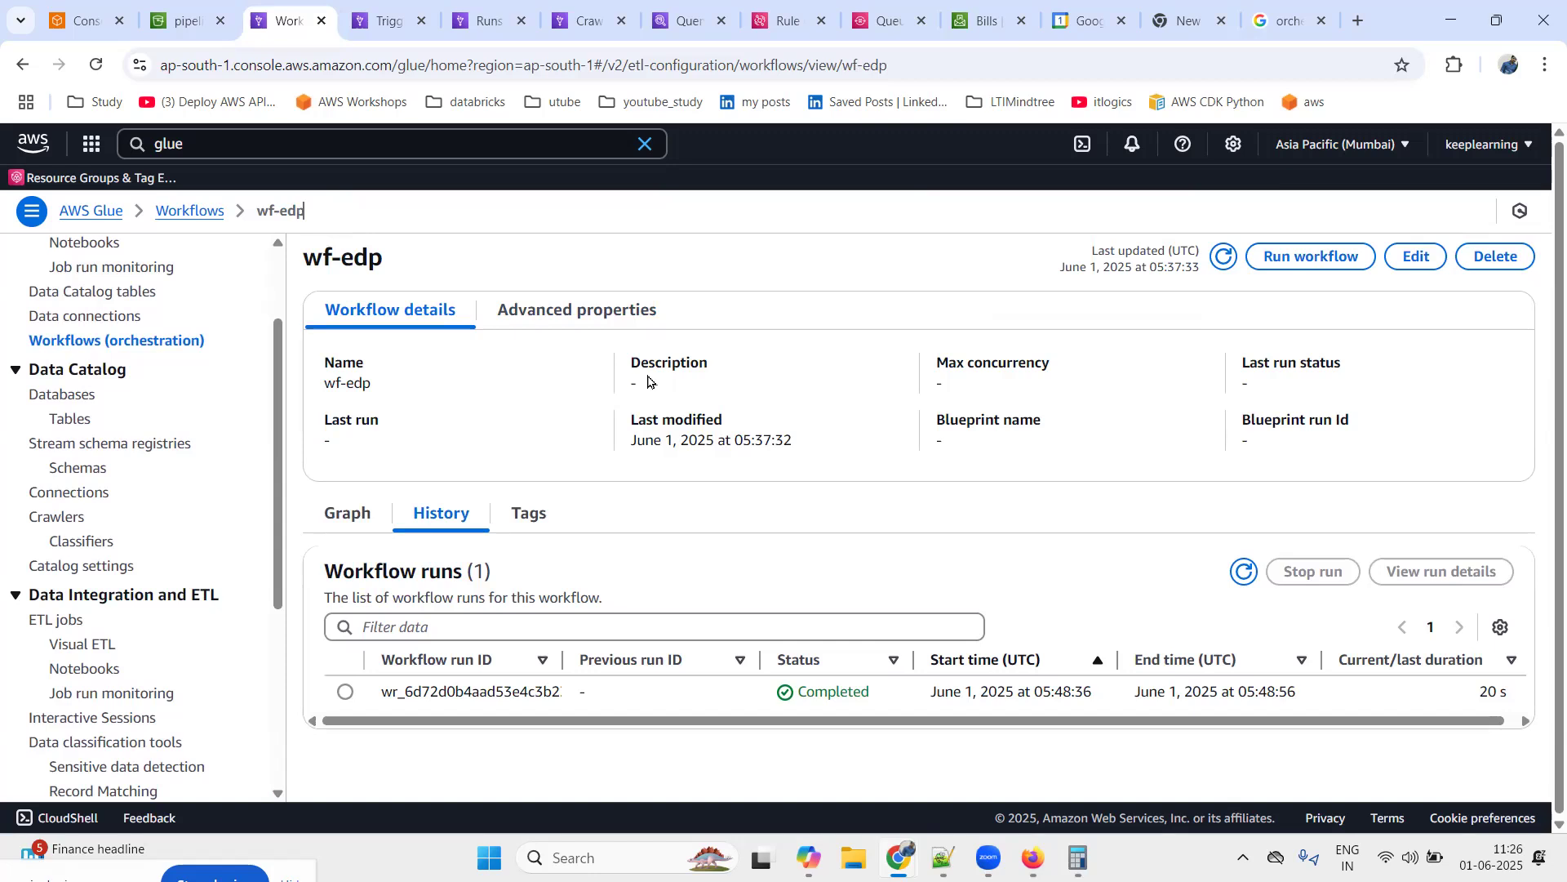
click(196, 216)
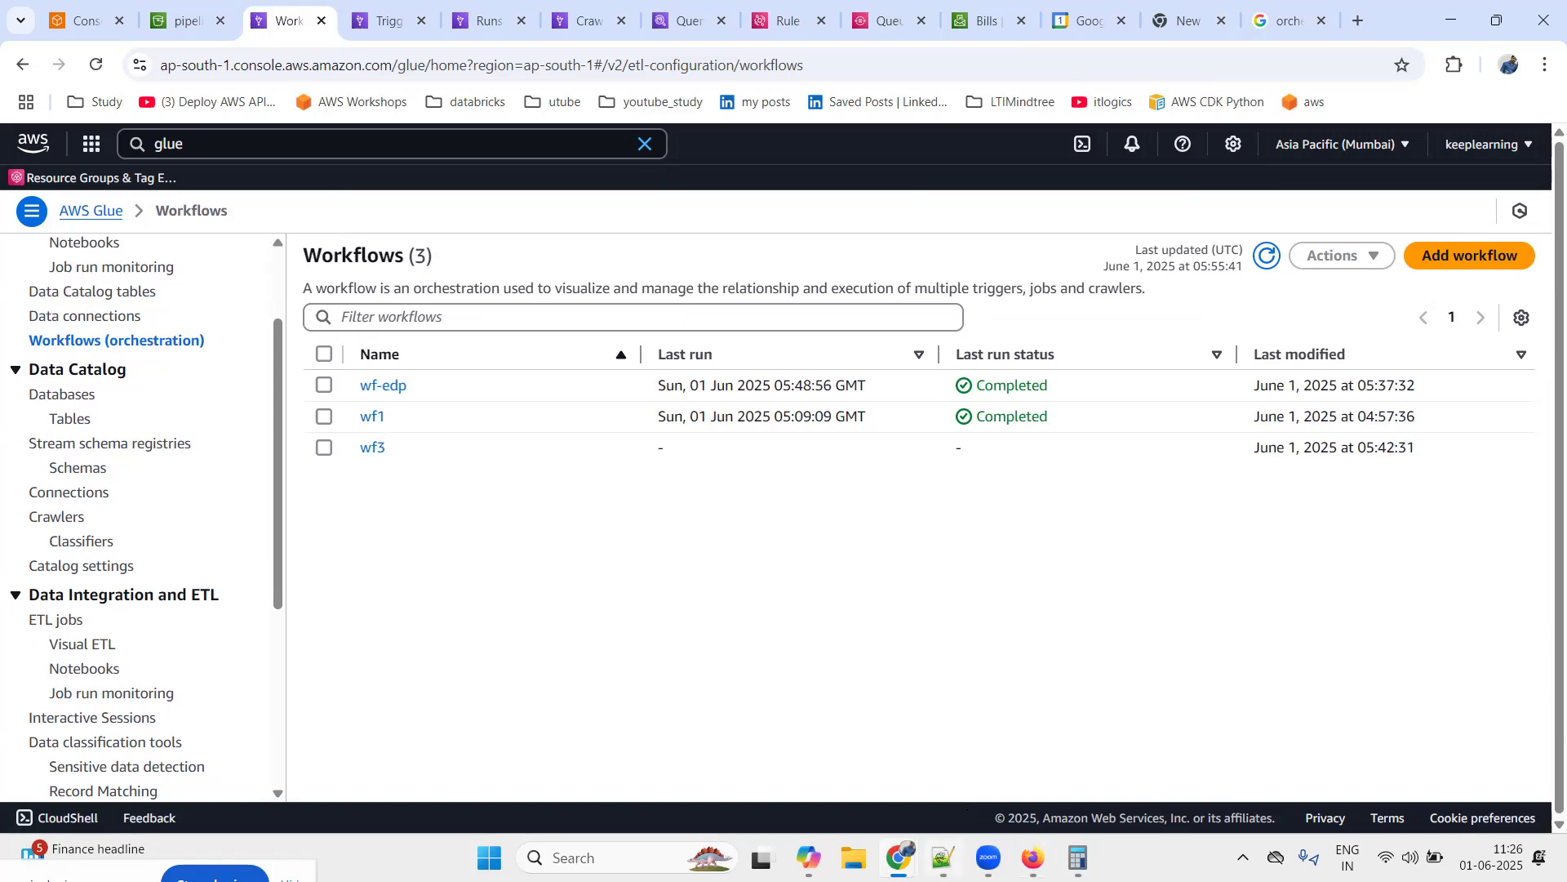
Switch to the Notepad++ notes and add the line "s3 bucket --> s3 event notification -->eventbridge" below the trigger flow, with blank lines around it
key(alt+Tab)
click(720, 586)
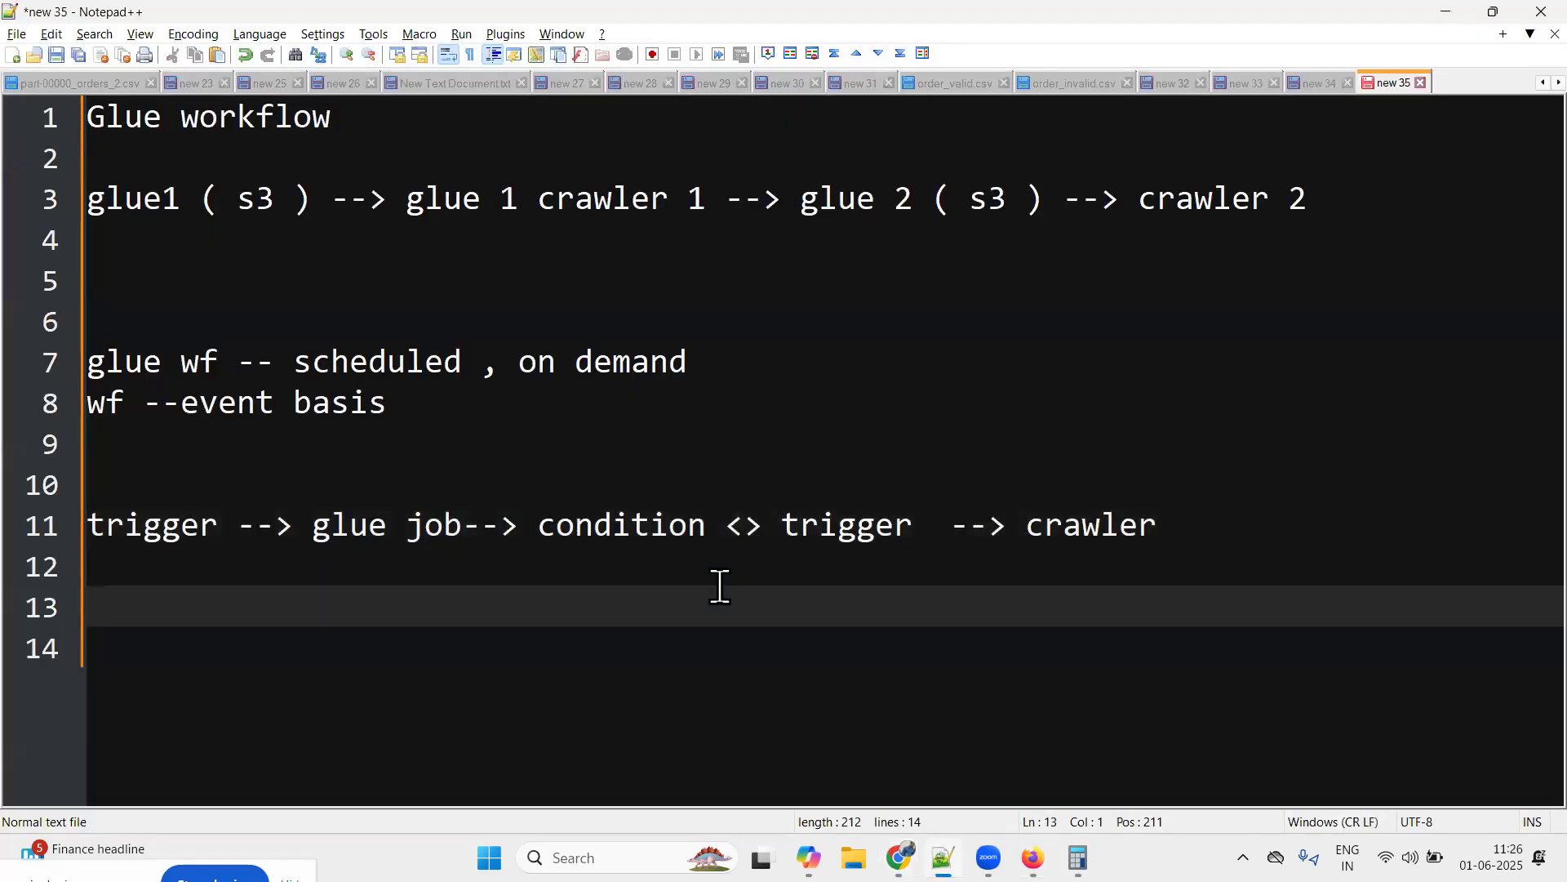
key(Return)
key(Return)
key(Return)
key(Up)
key(Up)
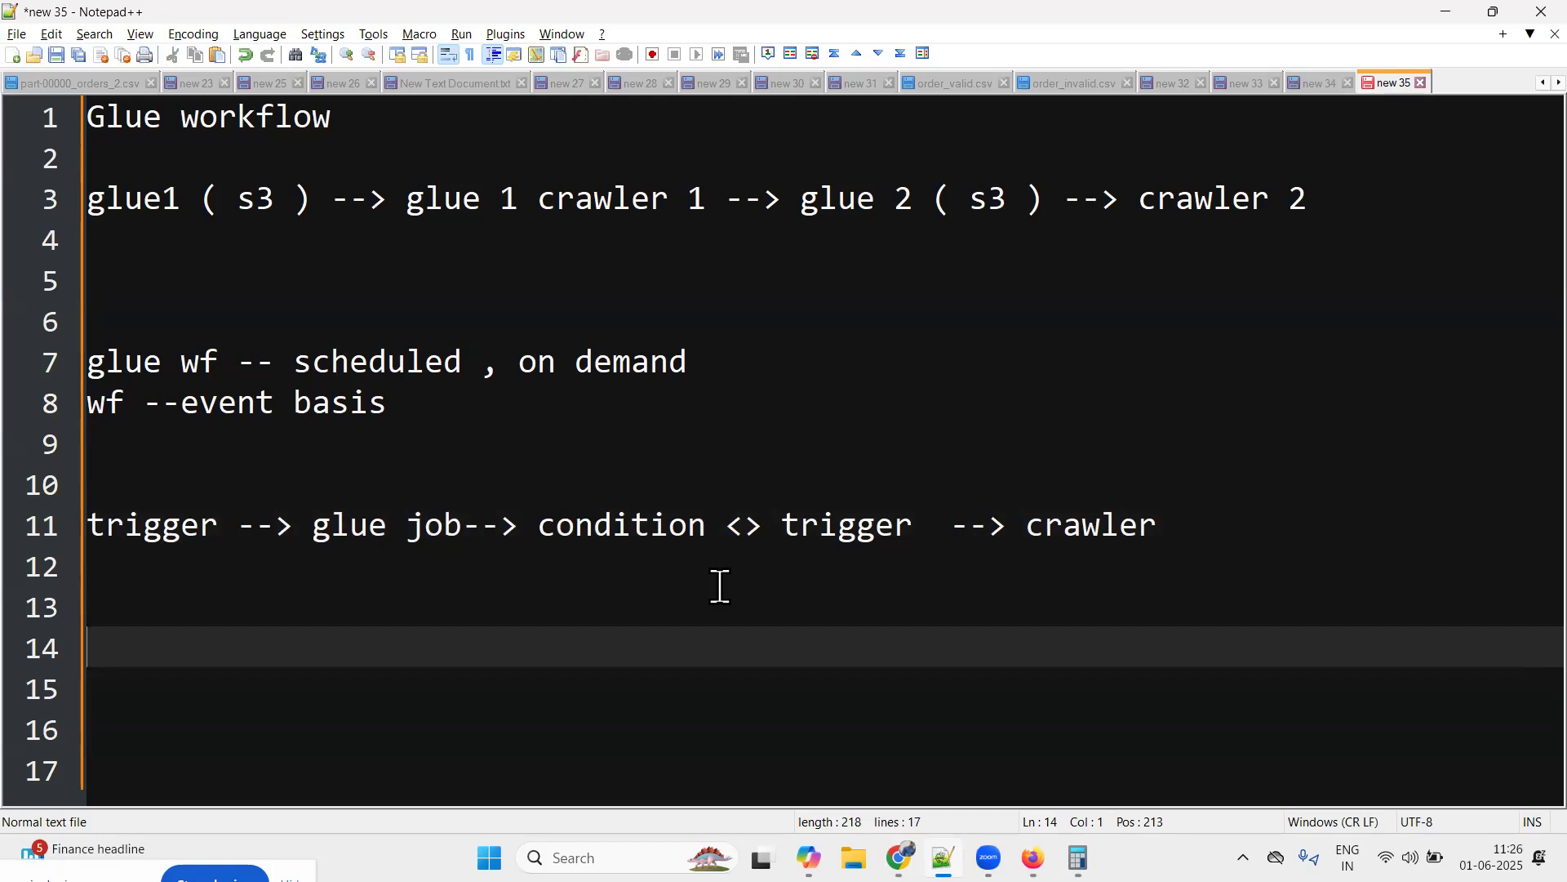
text(s3 buck)
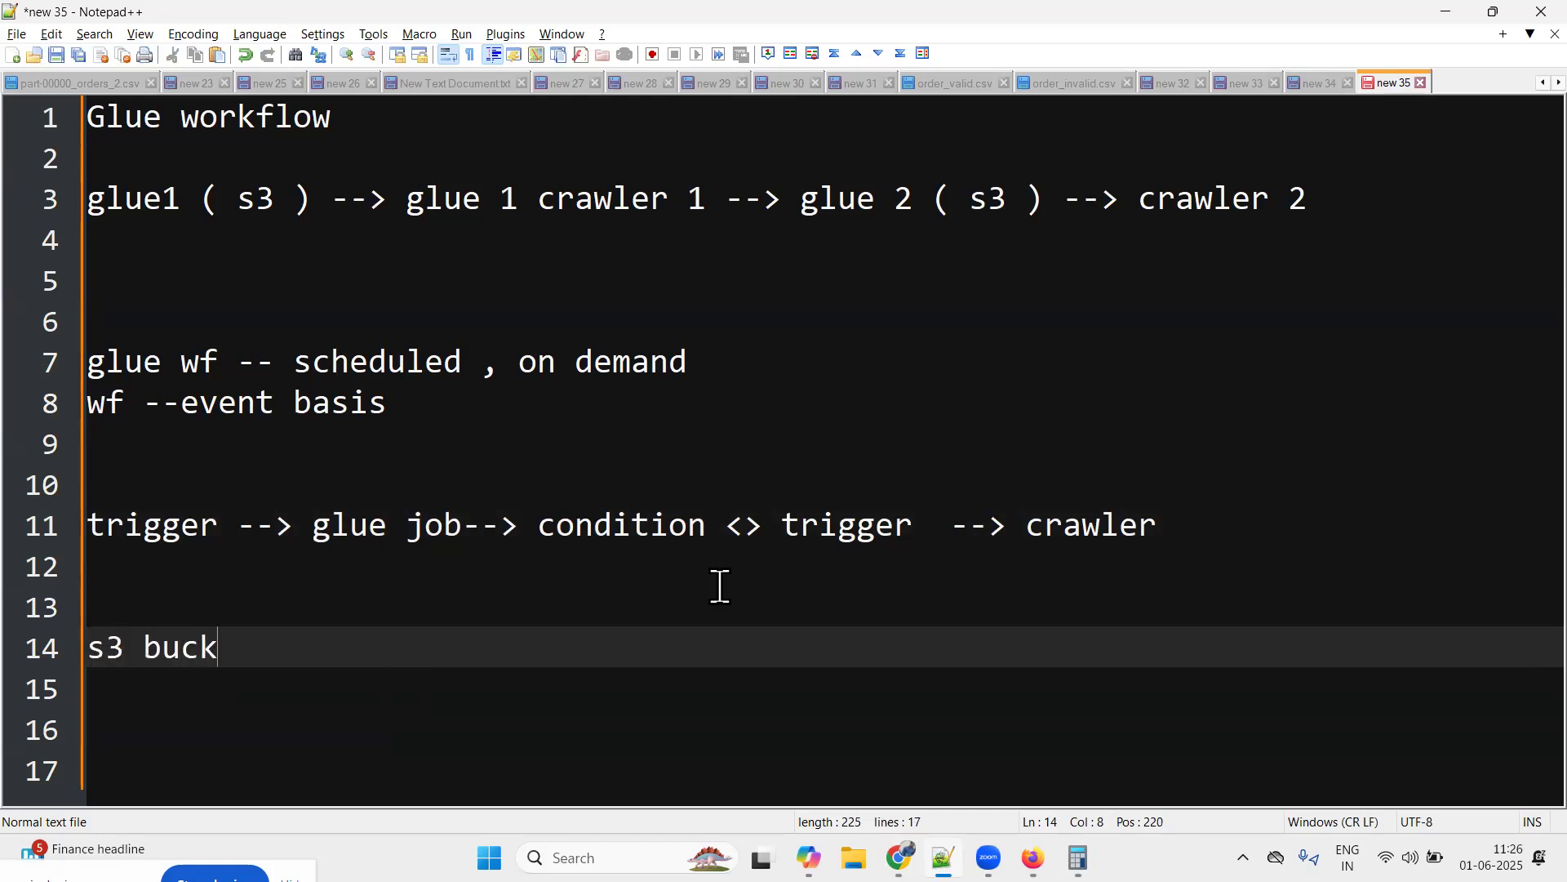
text(et --> s3)
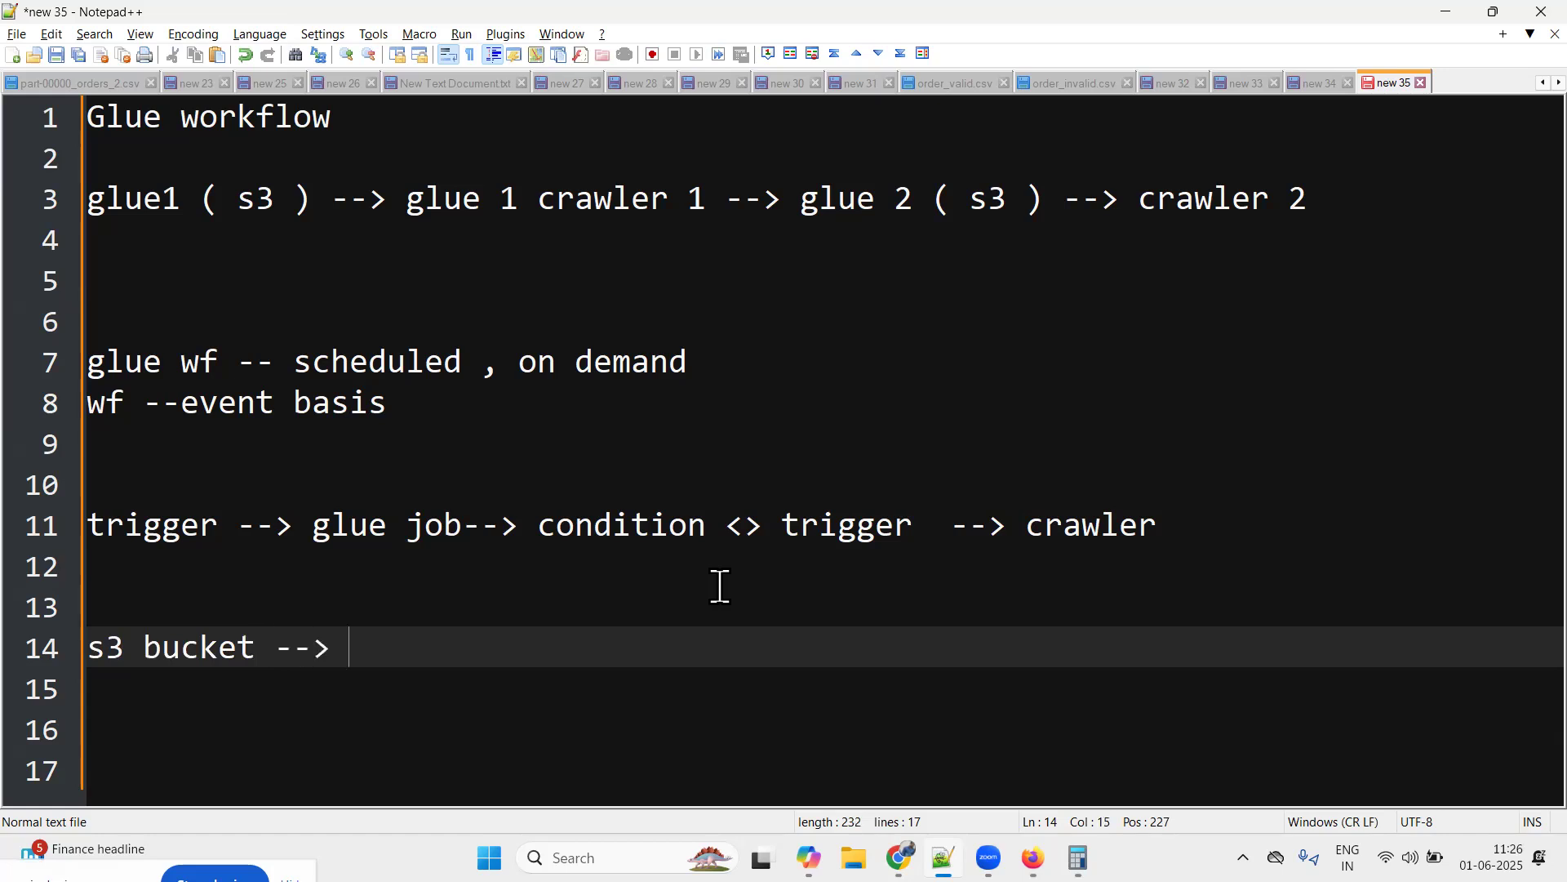
text( event)
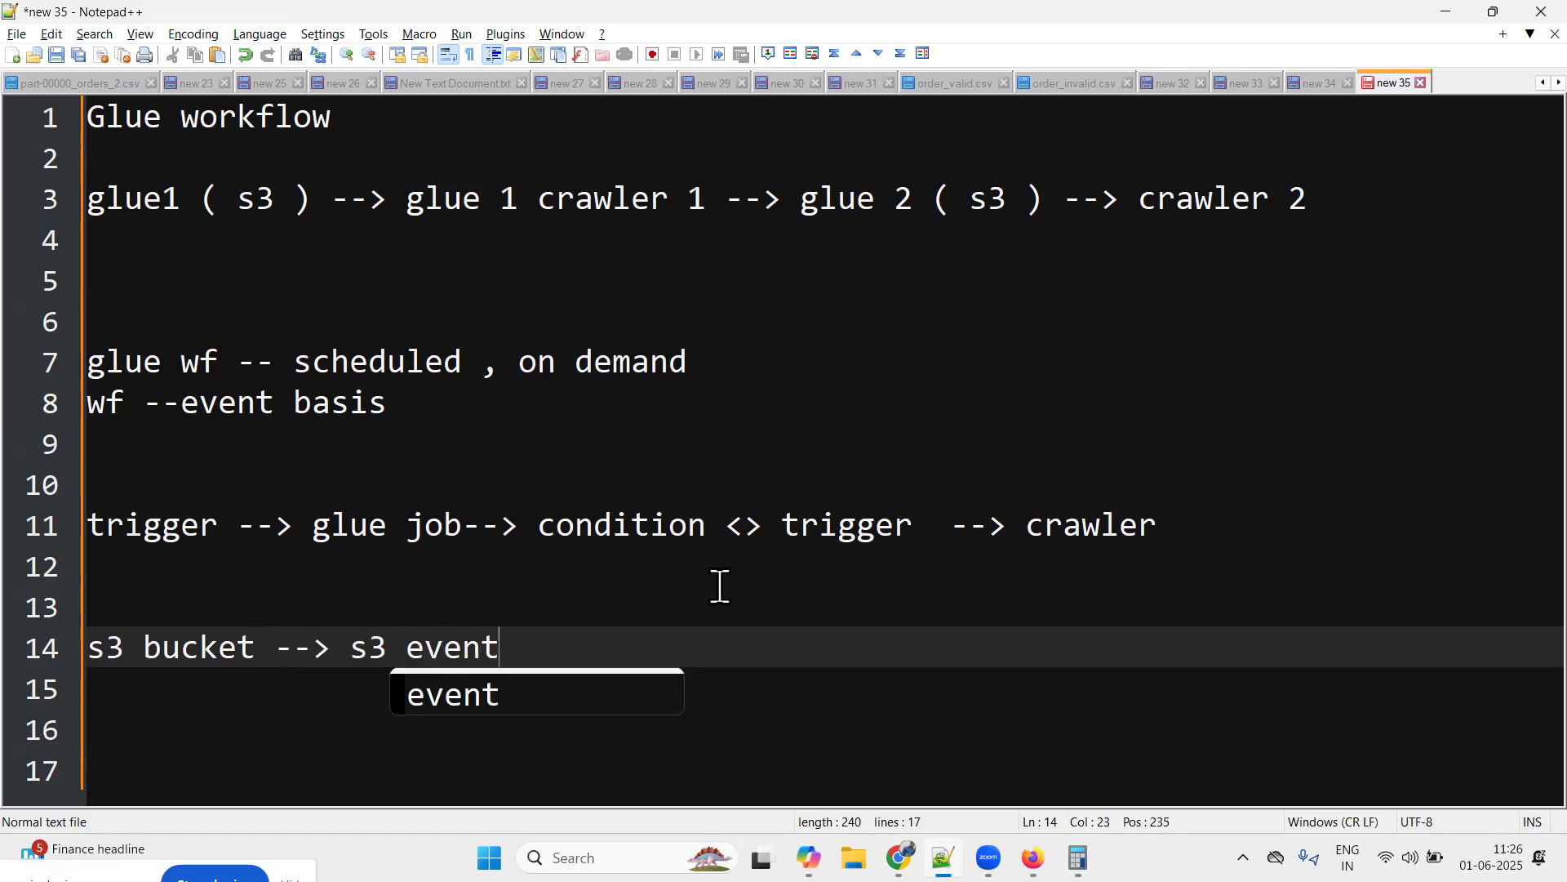
text( notification)
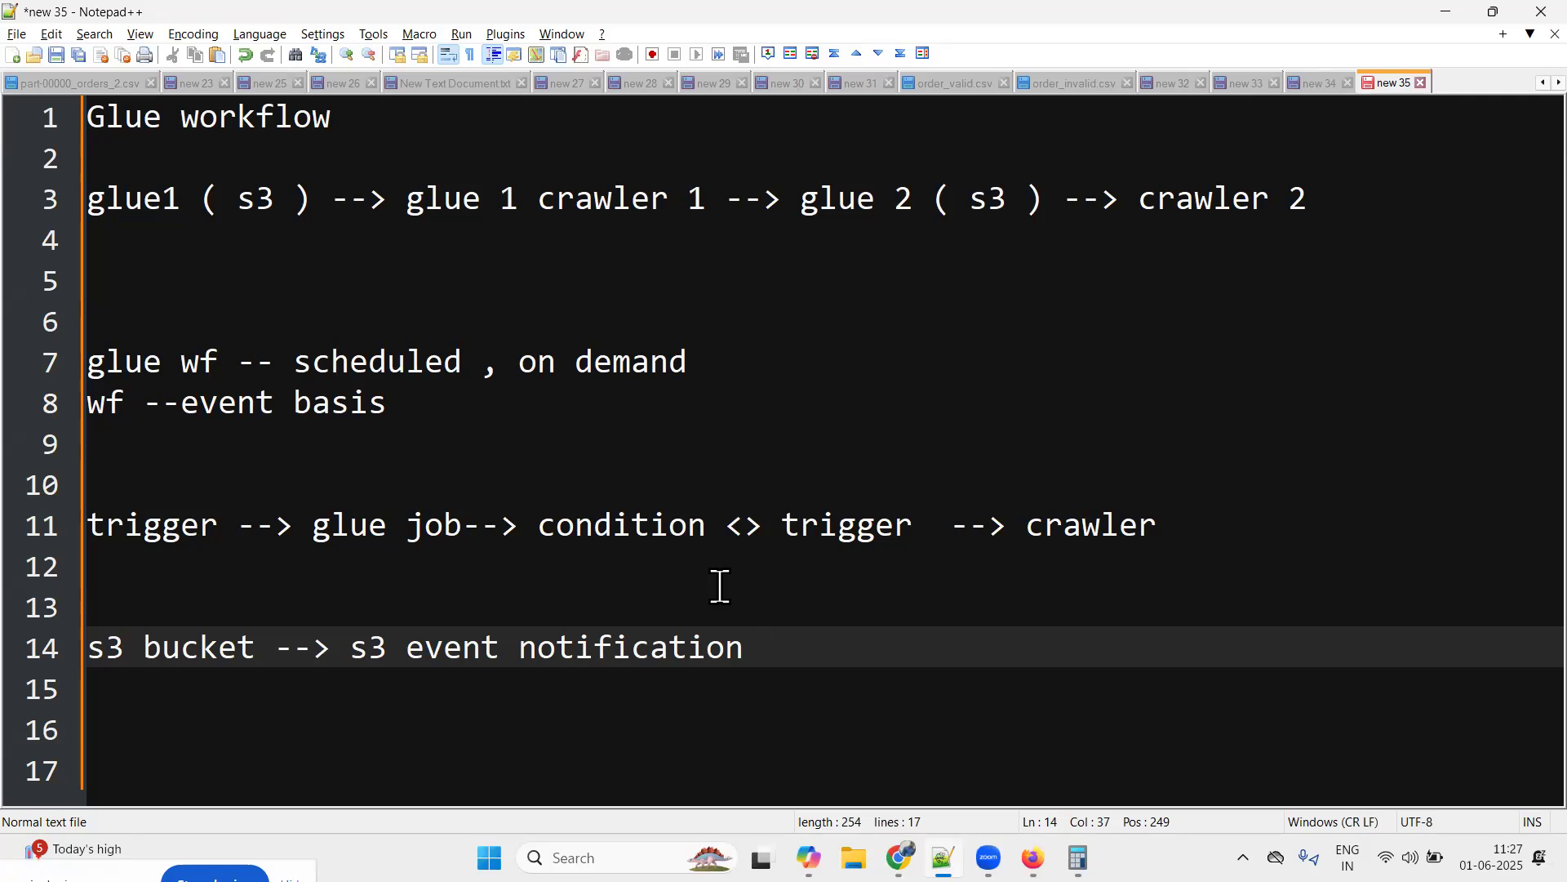
text(-->)
text(event)
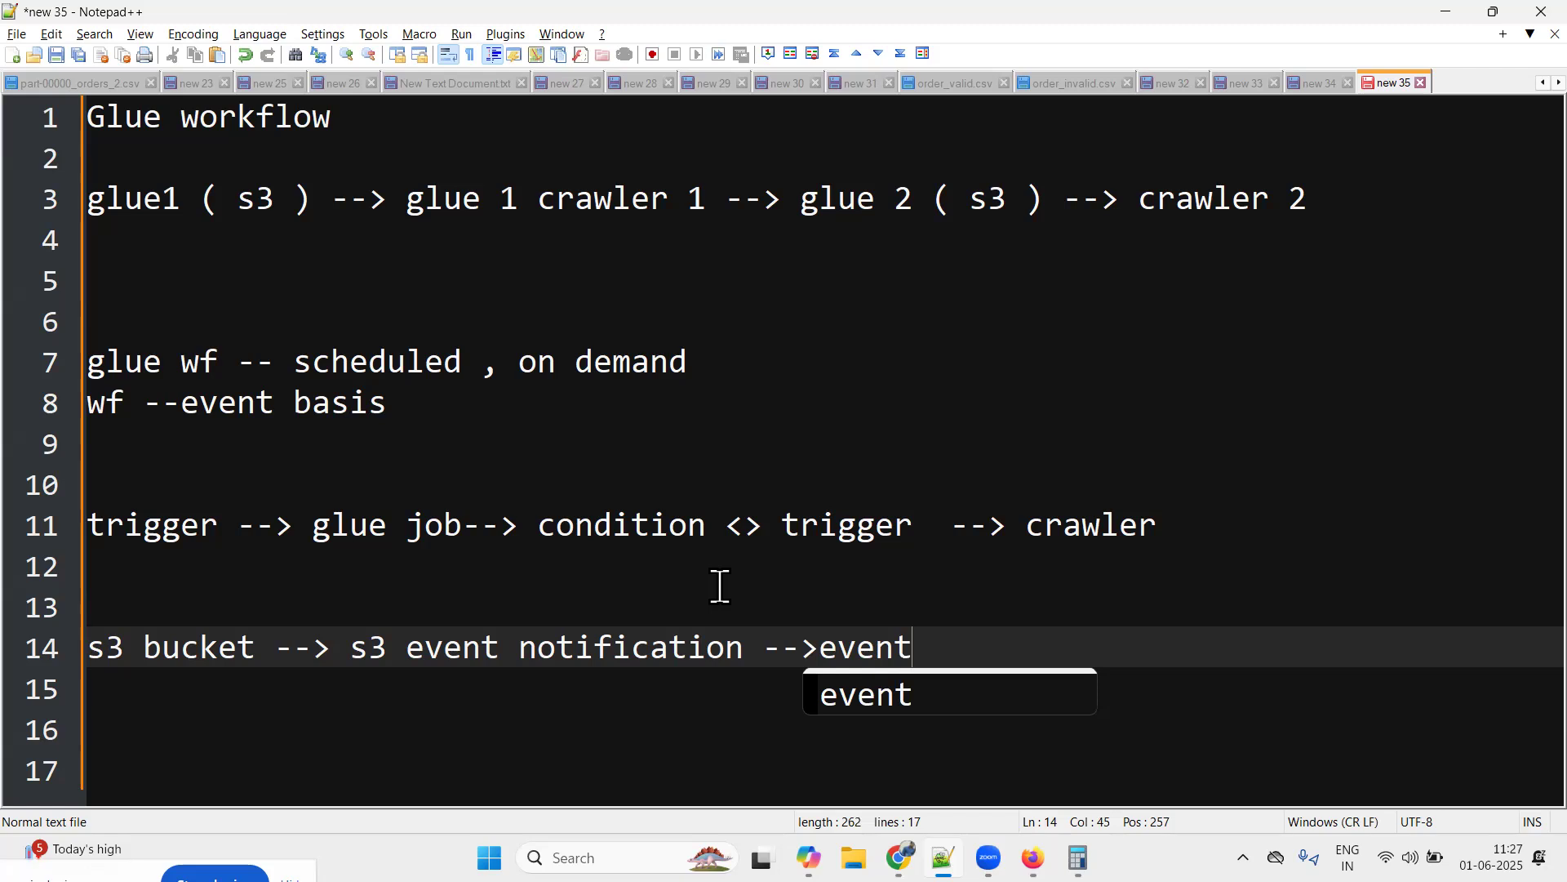
text(bridge)
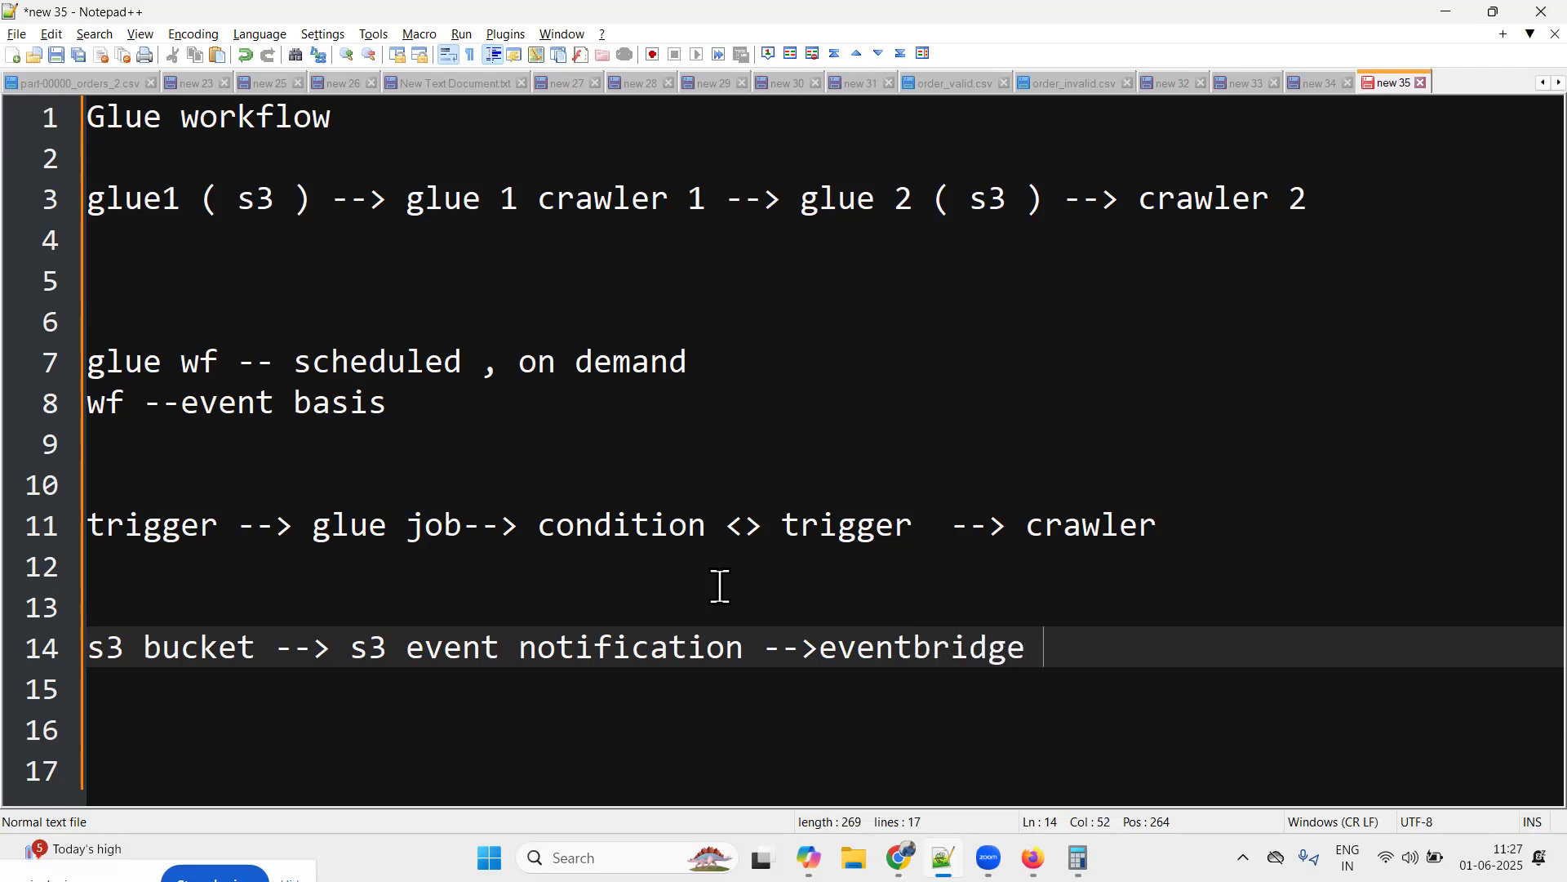
Leave a few blank lines and start a second flow reading "s3 bucket --> path --> event notfication -->"
key(Return)
key(Return)
key(Return)
key(Return)
text(s3 bucket)
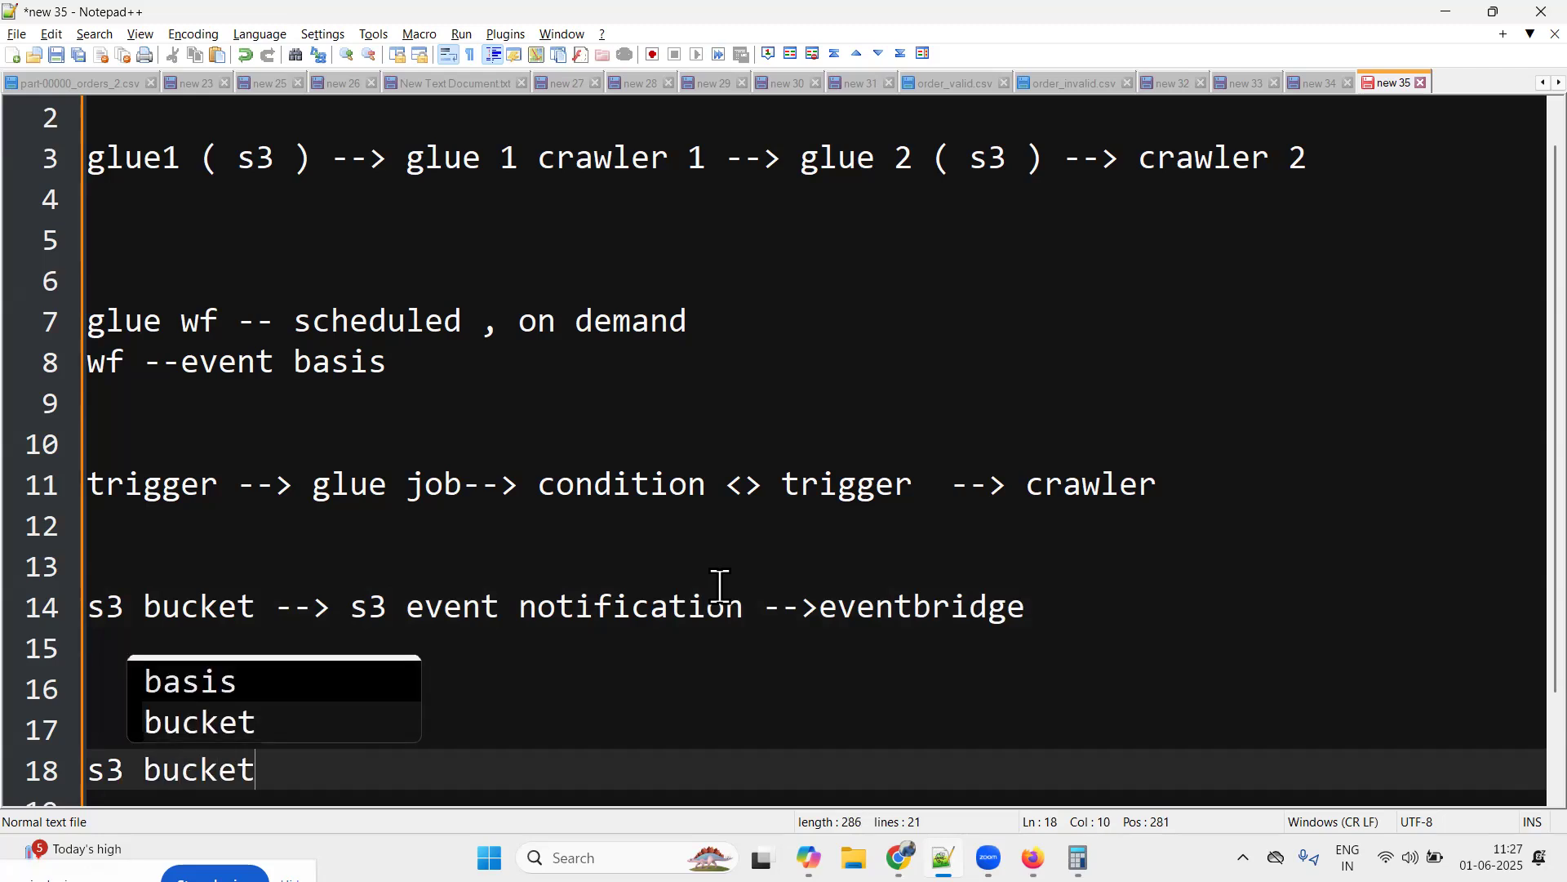
text( --> path --> event notfic)
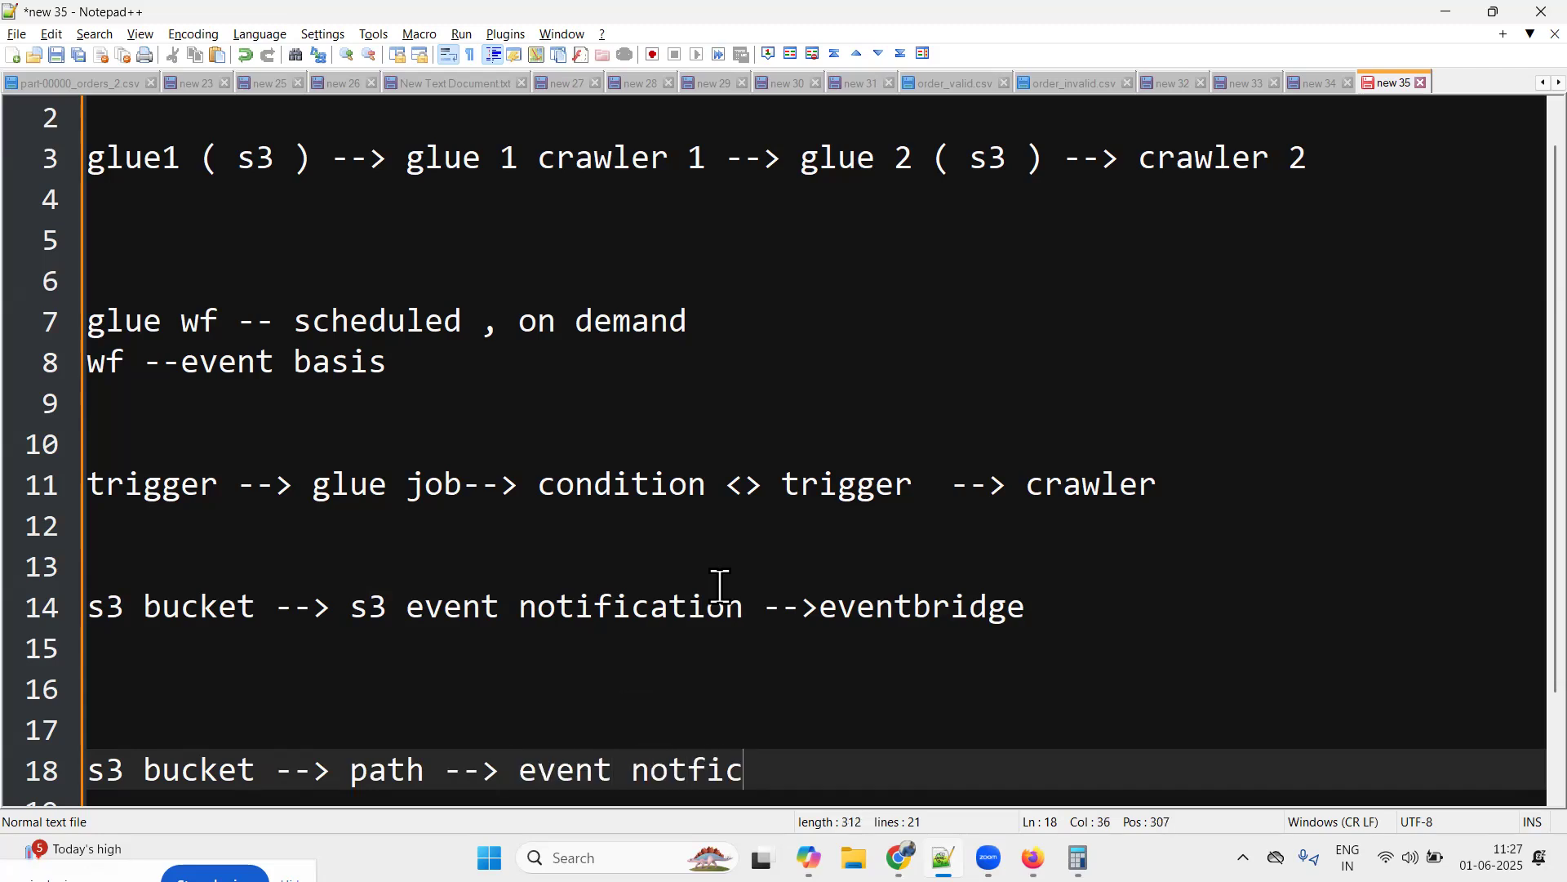
text(ation --> )
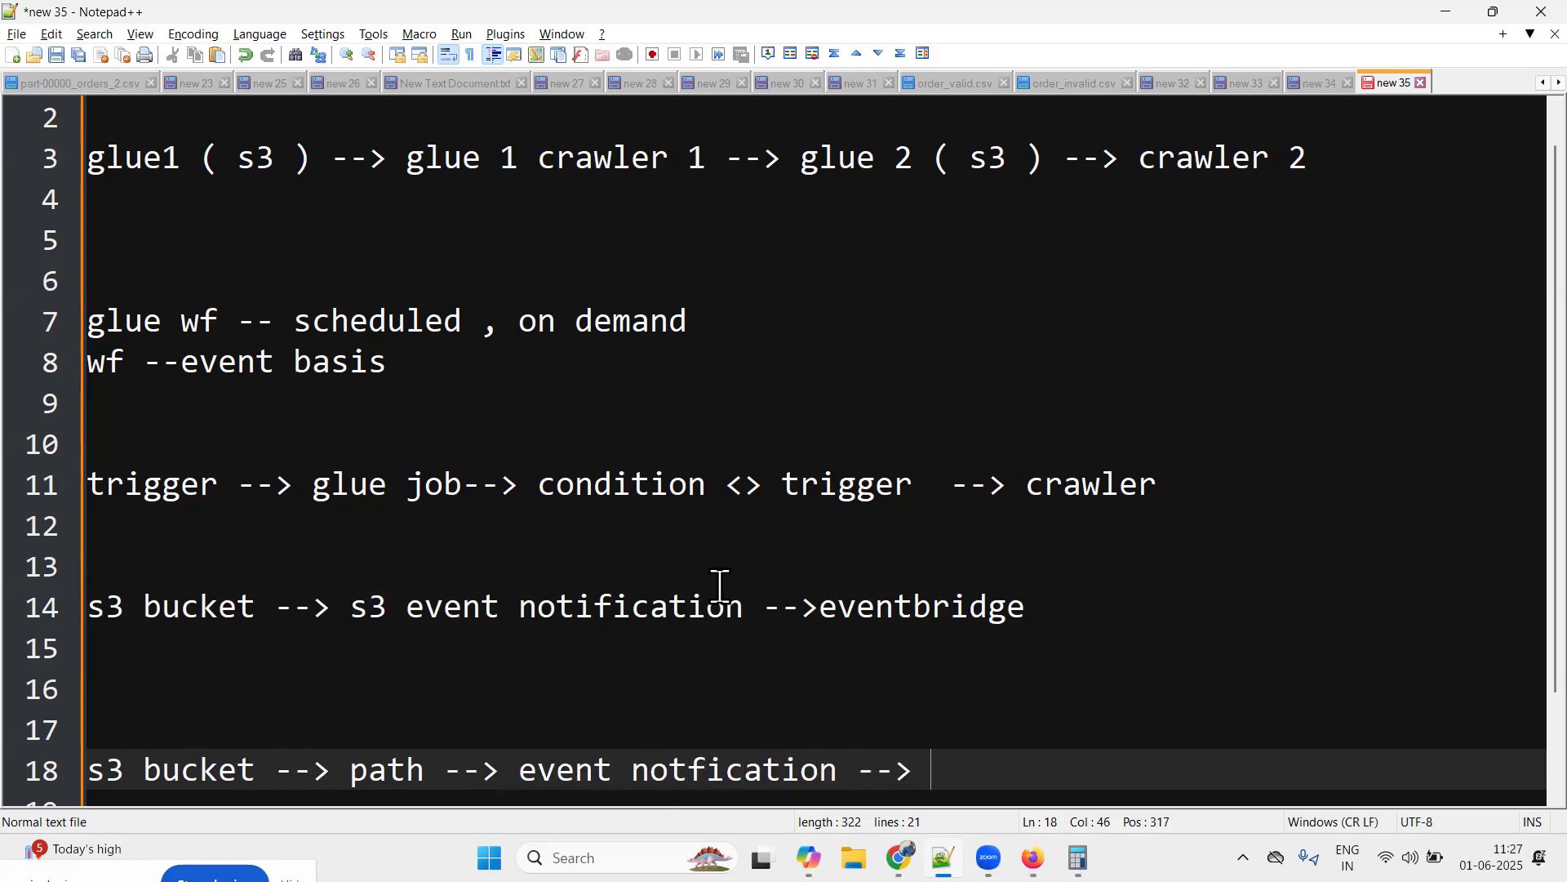
Complete the event notification flow on line 18 with "lambda / sns /sqs" and insert a space before "eventbridge" on line 14
text(lambda)
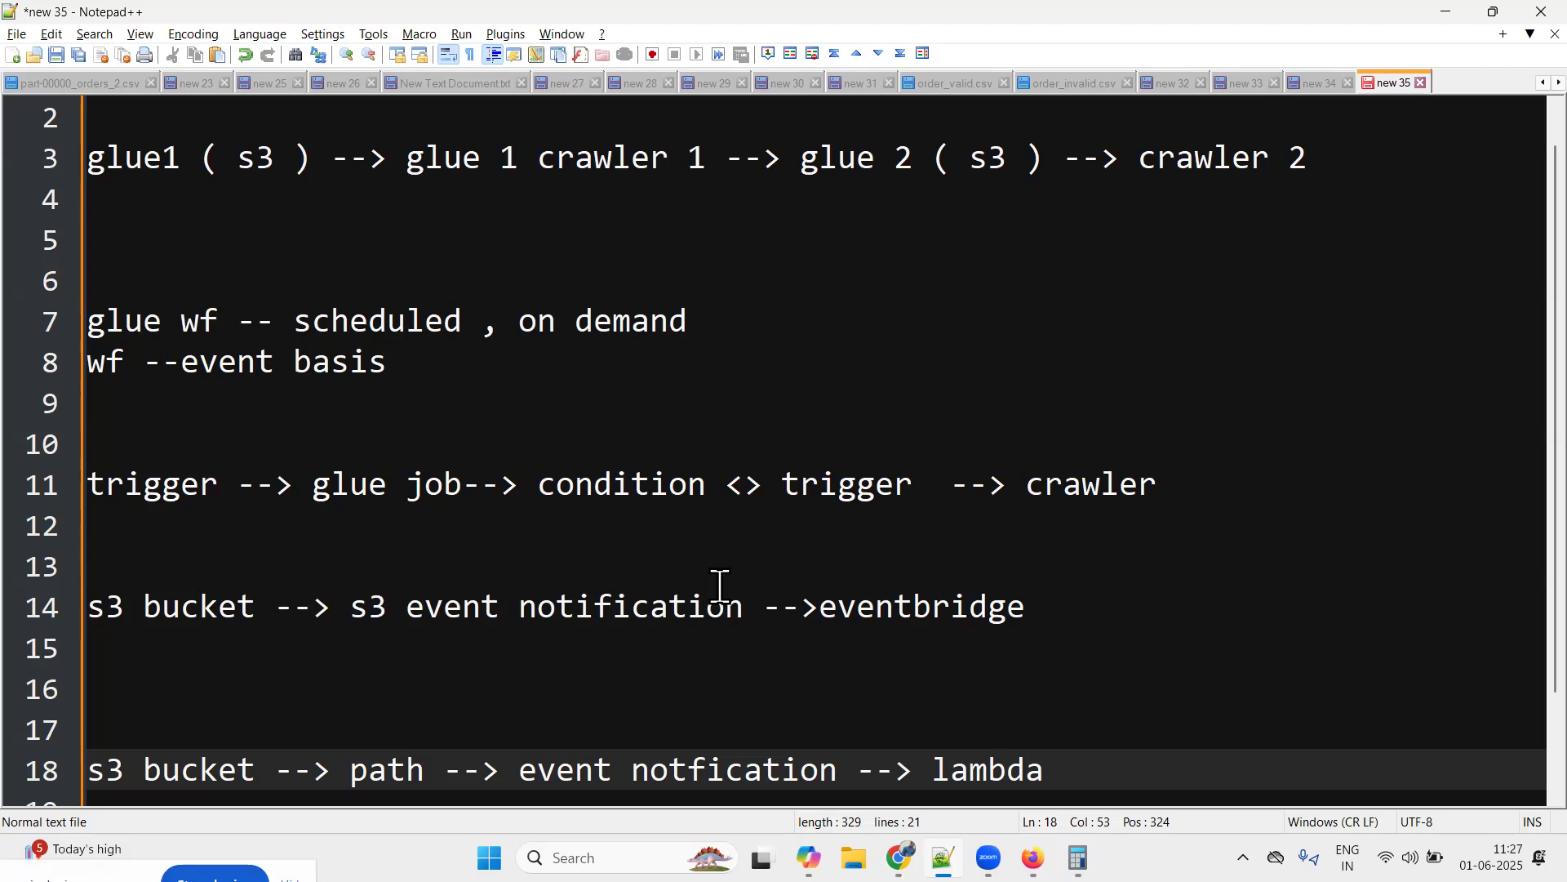
text(/ sns /sqs)
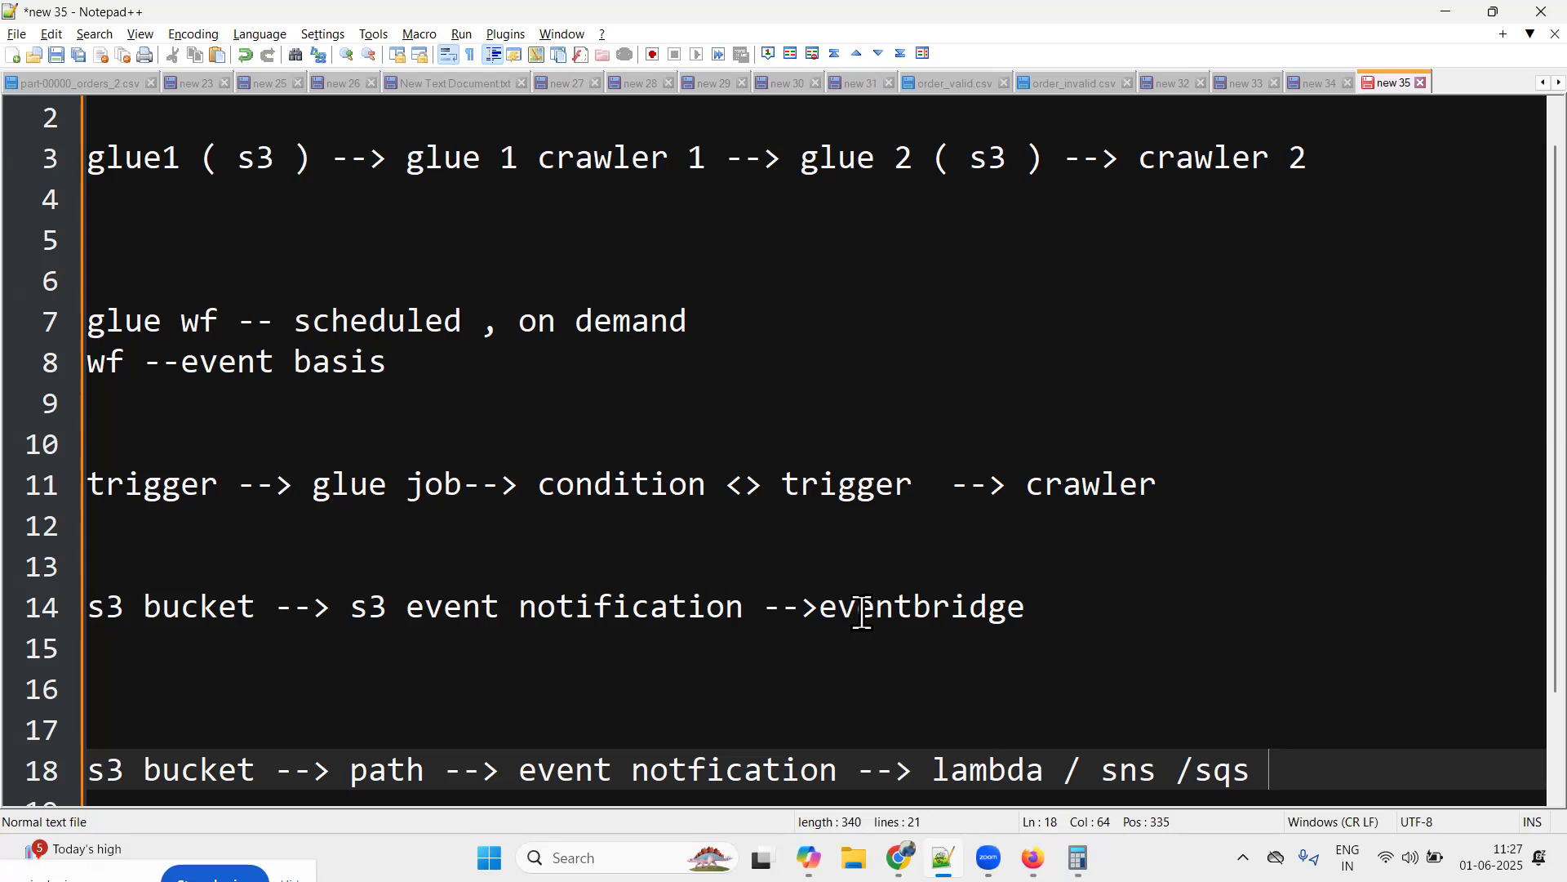
click(818, 607)
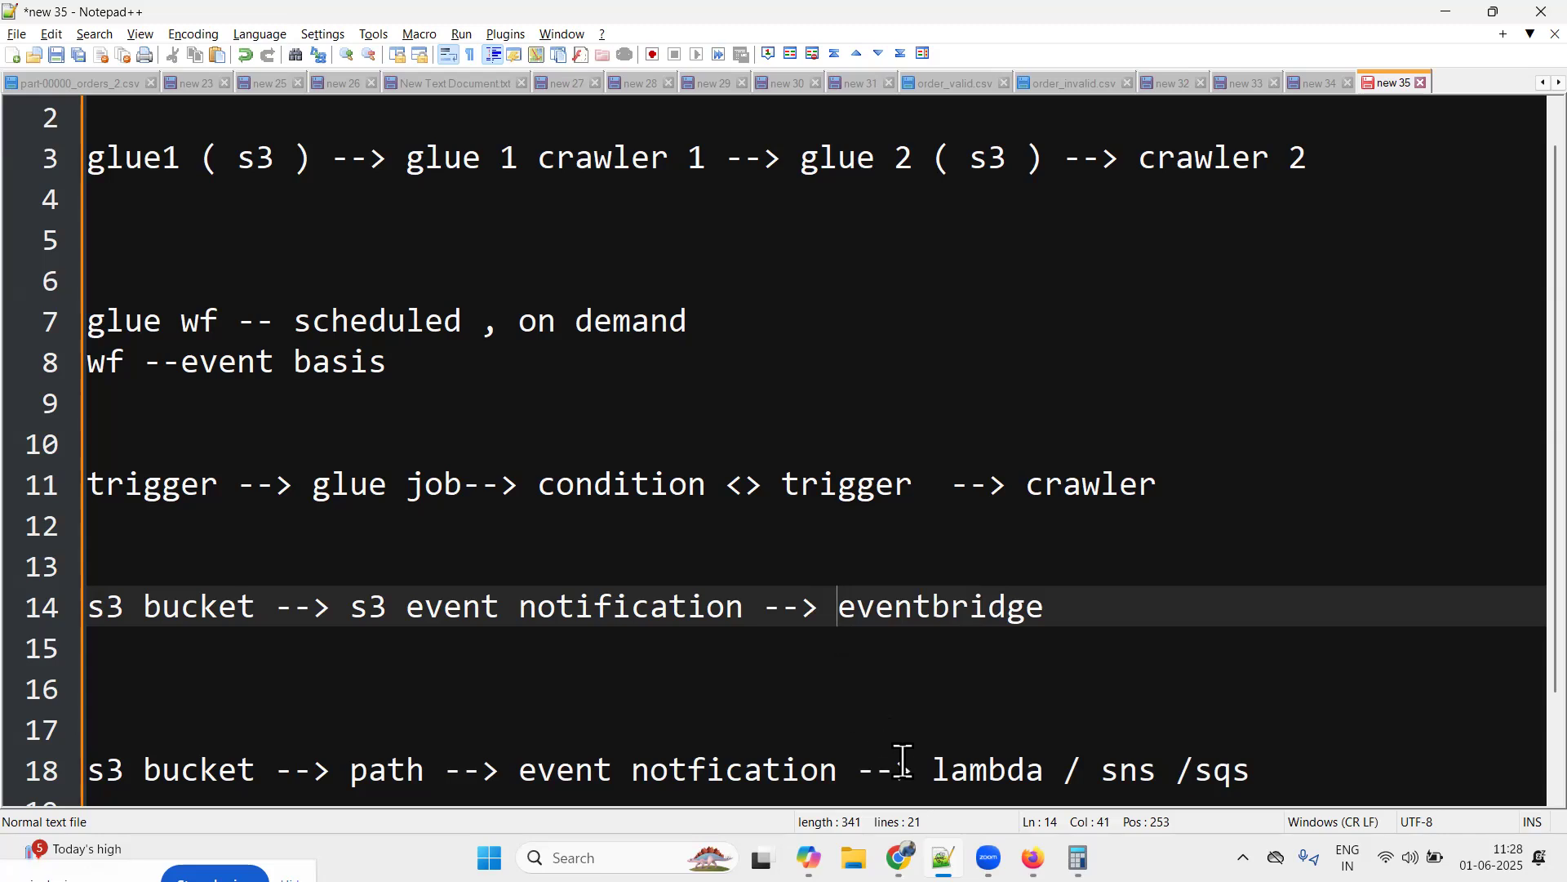
scroll(343, 607, down, 1)
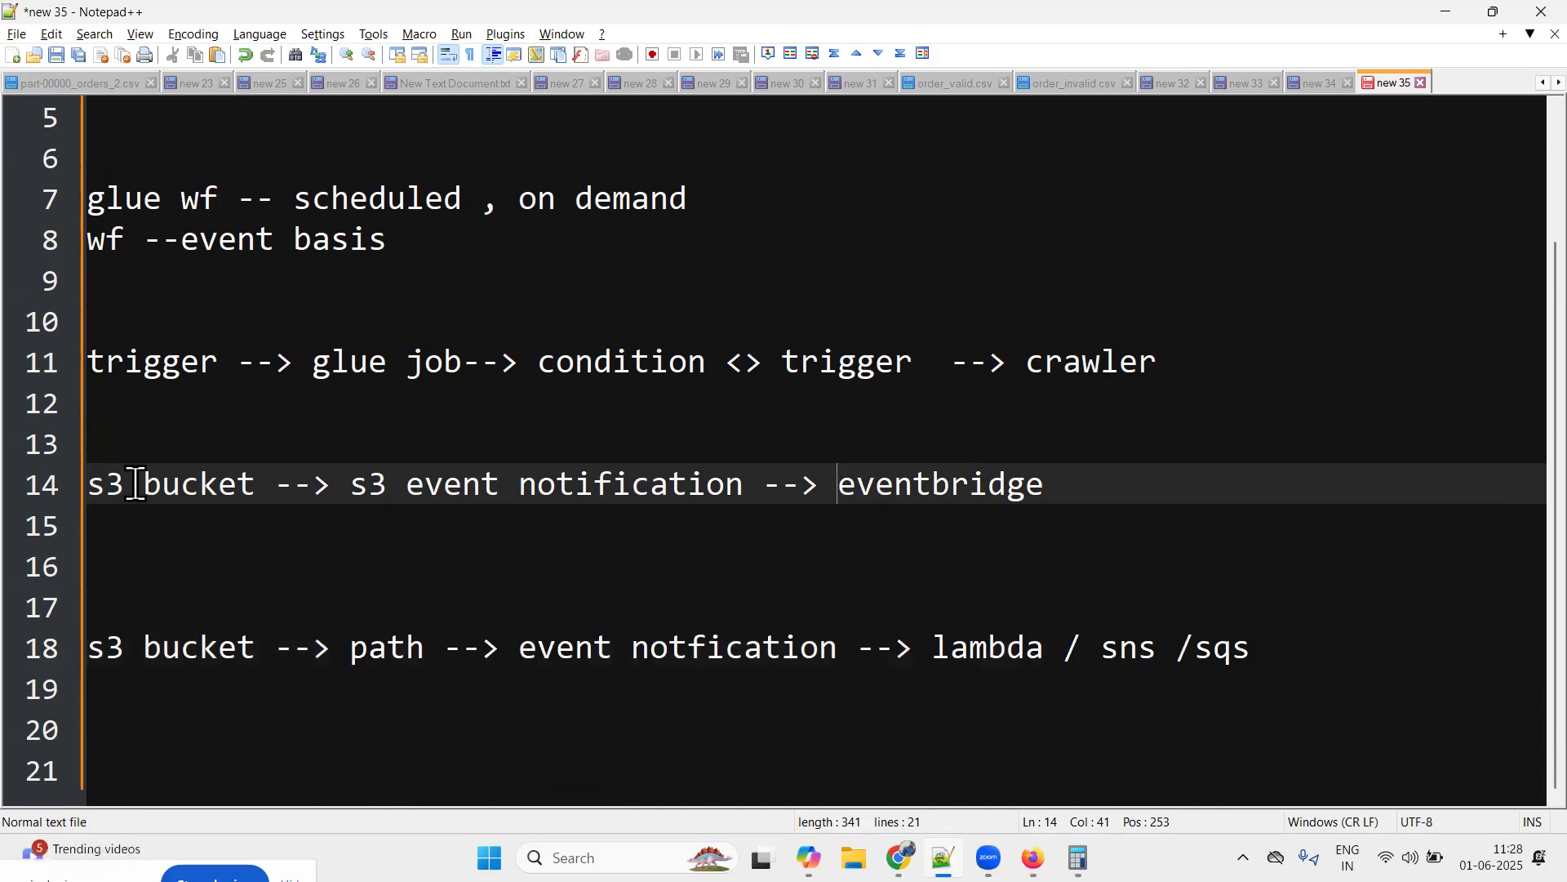
Extend the S3 flow on line 14 with "--> rule -->" after "eventbridge"
drag(141, 484, 237, 490)
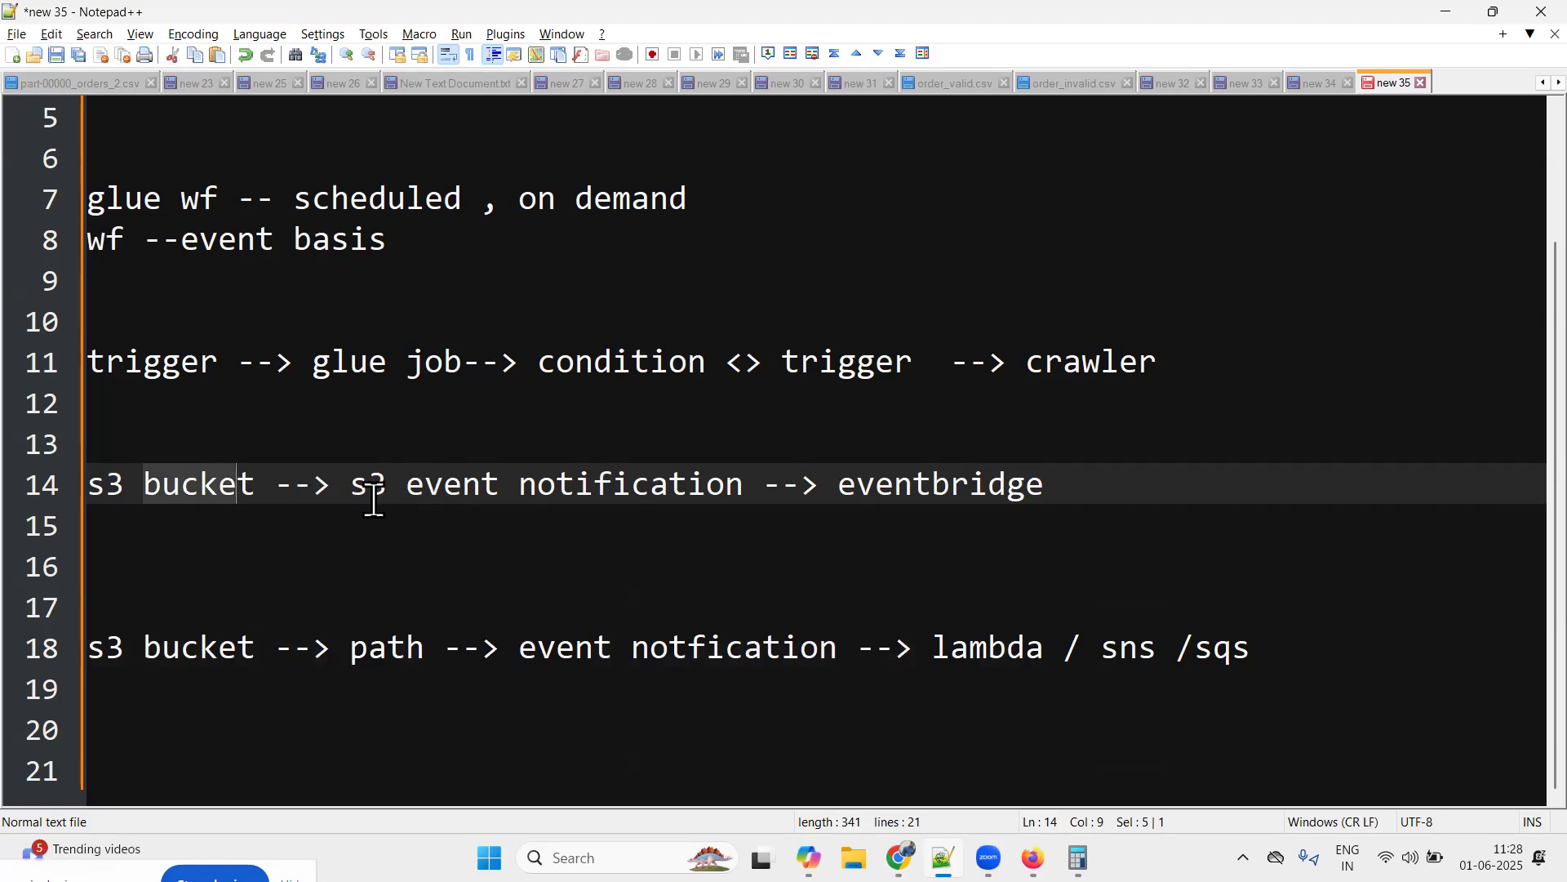
drag(834, 485, 1071, 484)
click(1076, 485)
text(-->)
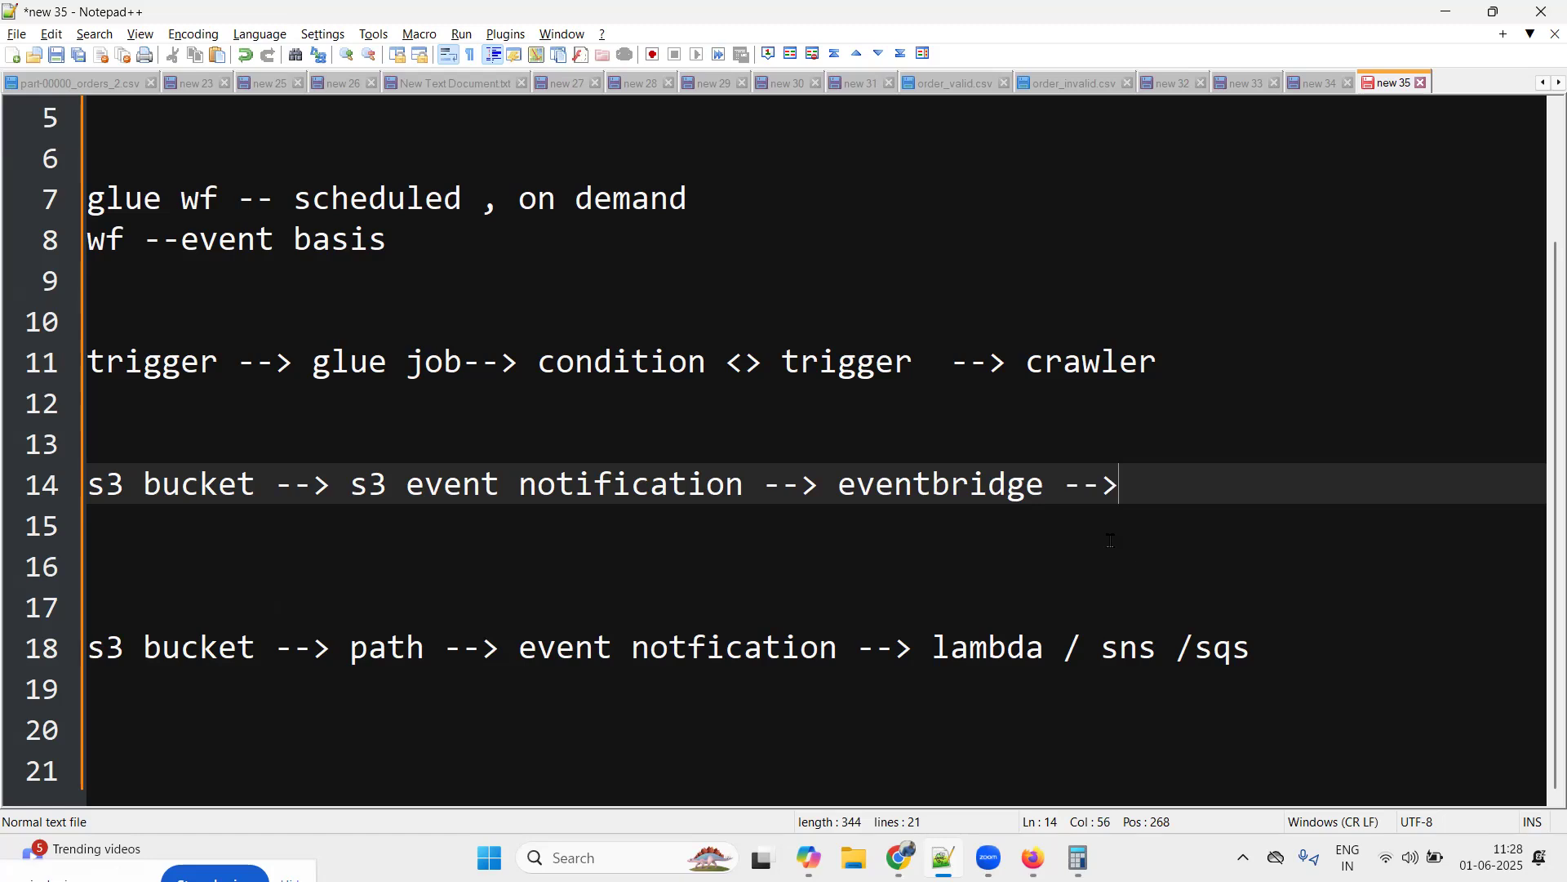
text( rule -->)
Insert "( s3 create object )" after "s3 event notification" on line 14
drag(368, 488, 665, 481)
click(752, 490)
text(( s3 create onject ))
key(Left)
key(Left)
key(Left)
key(Left)
key(Left)
key(Left)
key(Left)
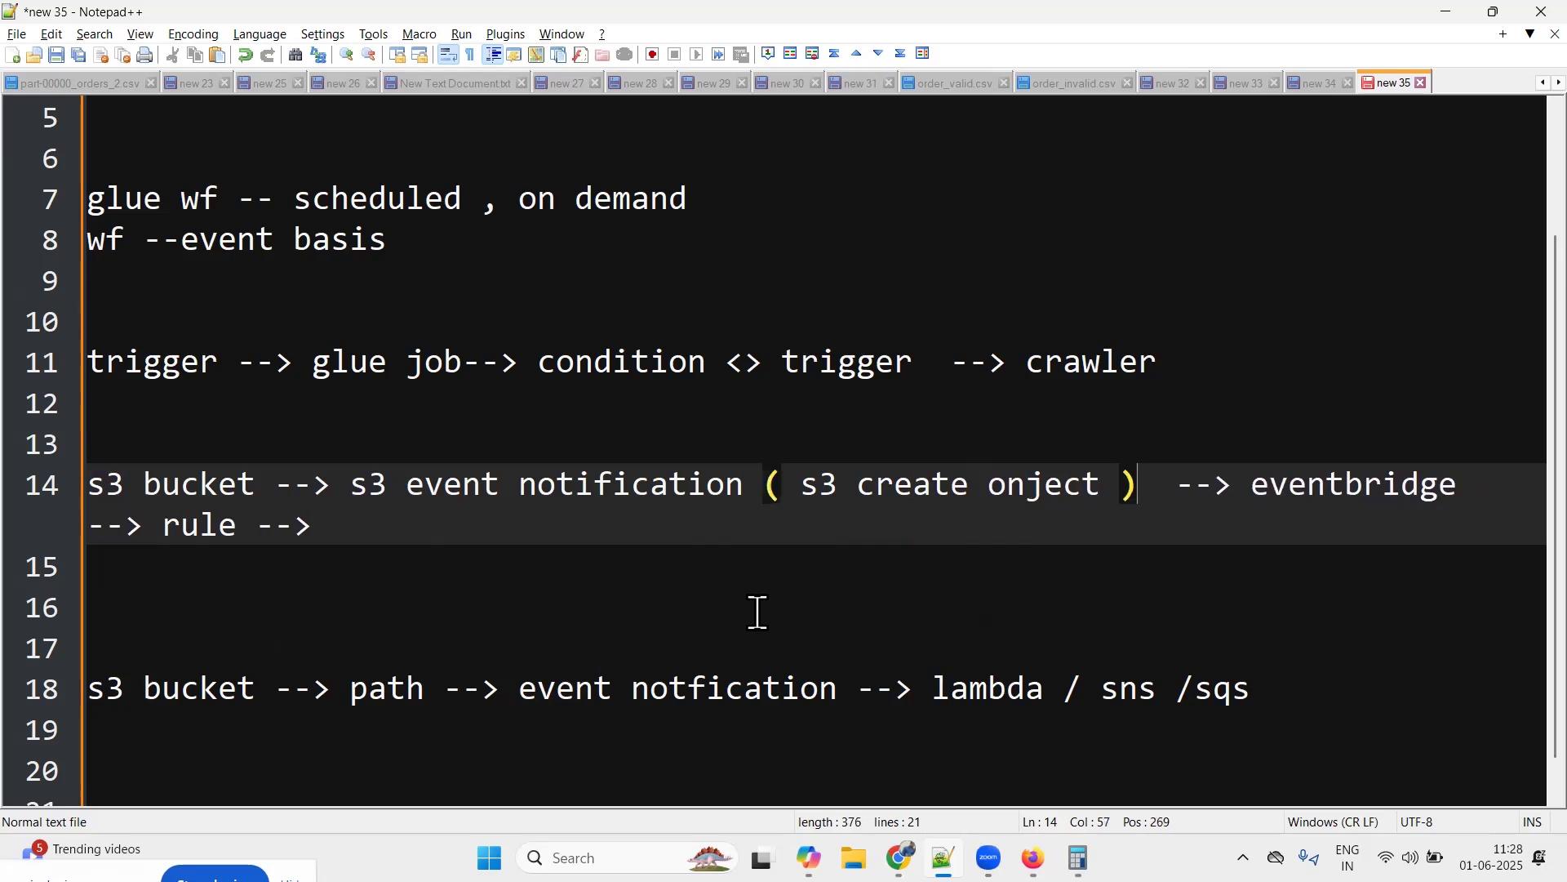
key(BackSpace)
text(b)
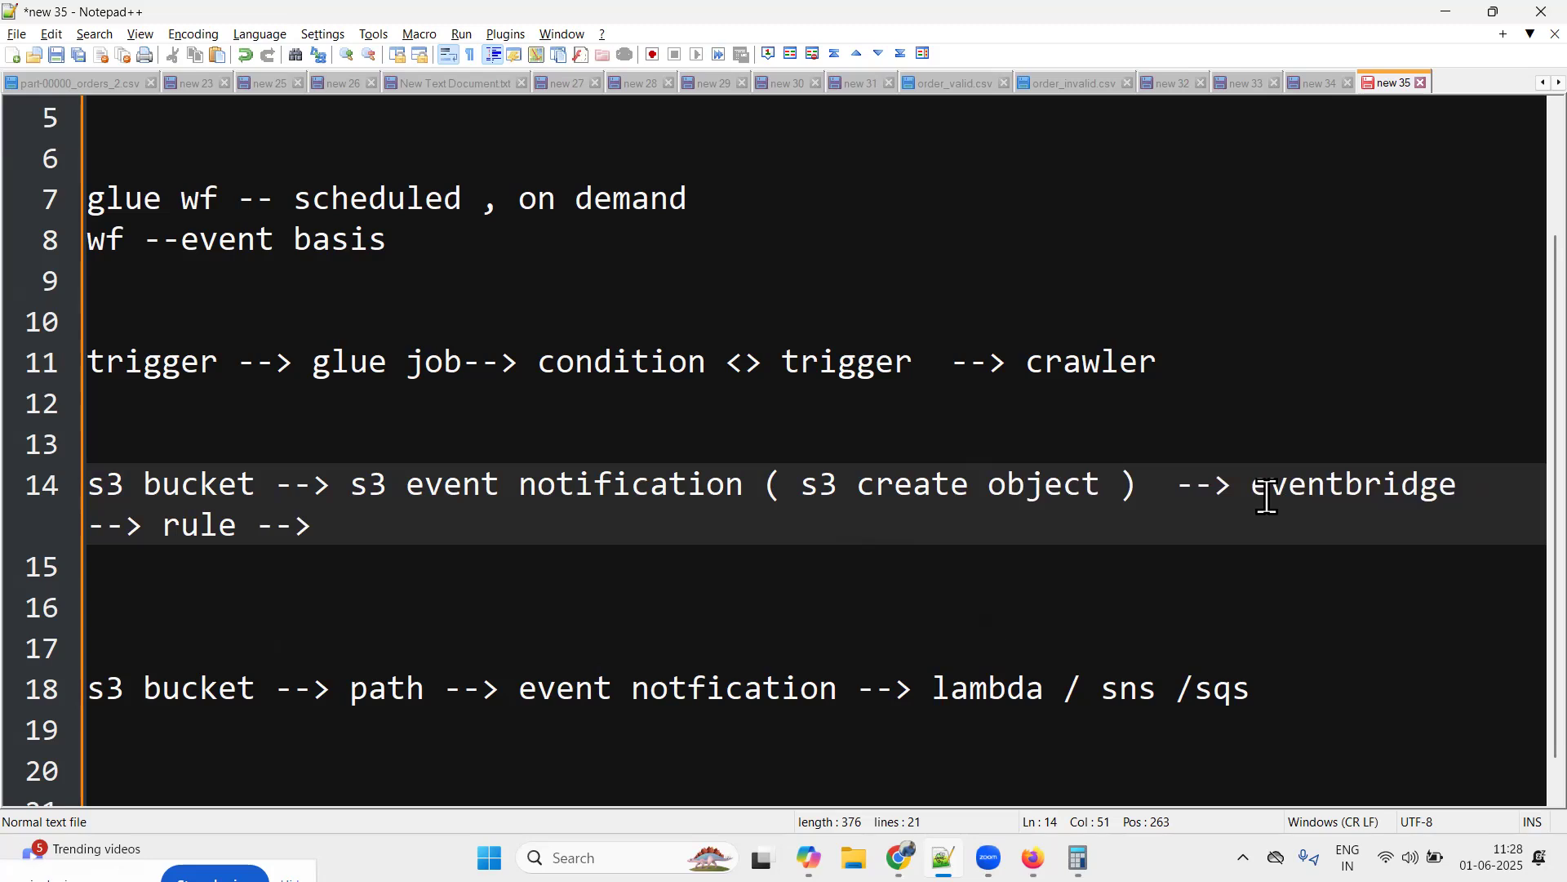
Append "target -->" after the rule at the end of the line 14 flow
drag(1268, 497, 1343, 497)
drag(163, 523, 236, 524)
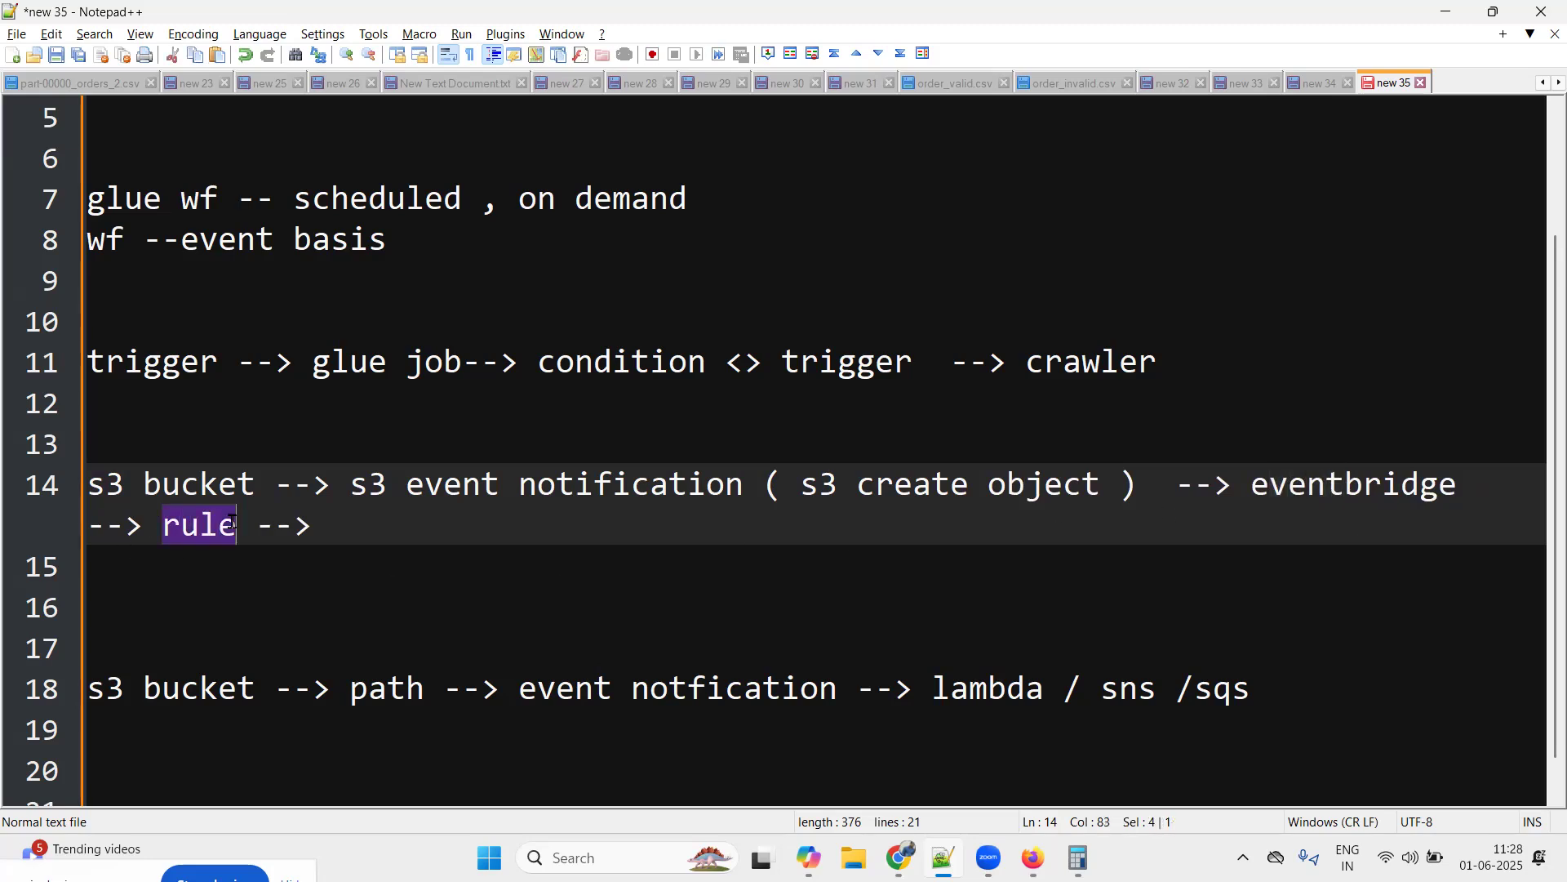
click(323, 529)
text(target --)
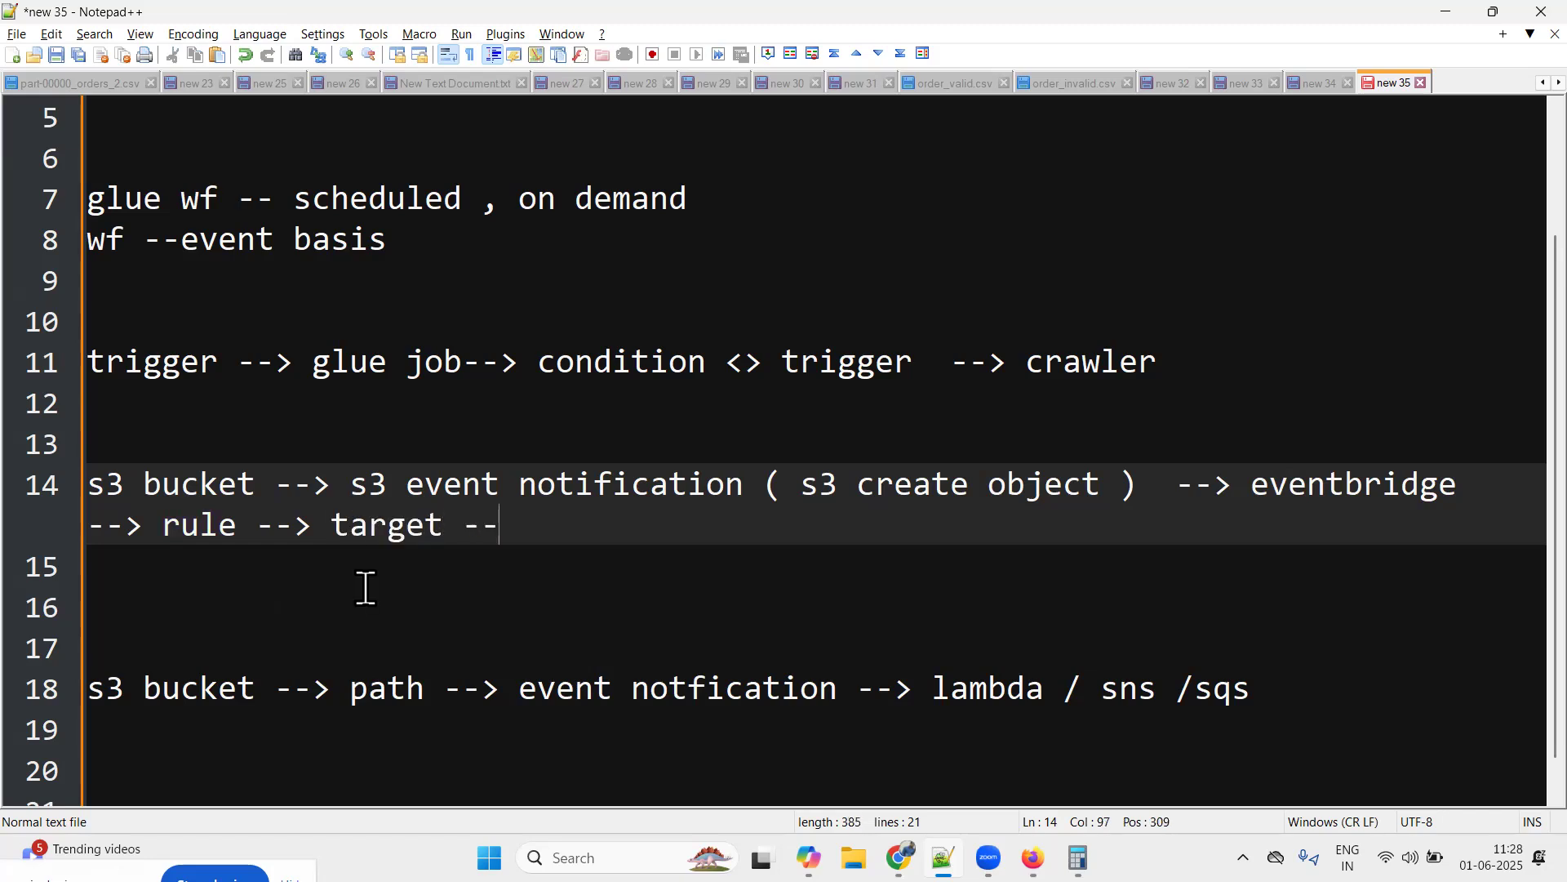
text(>)
Append "glue workflow -->" after the target on line 14
drag(421, 490, 631, 499)
drag(948, 688, 1228, 703)
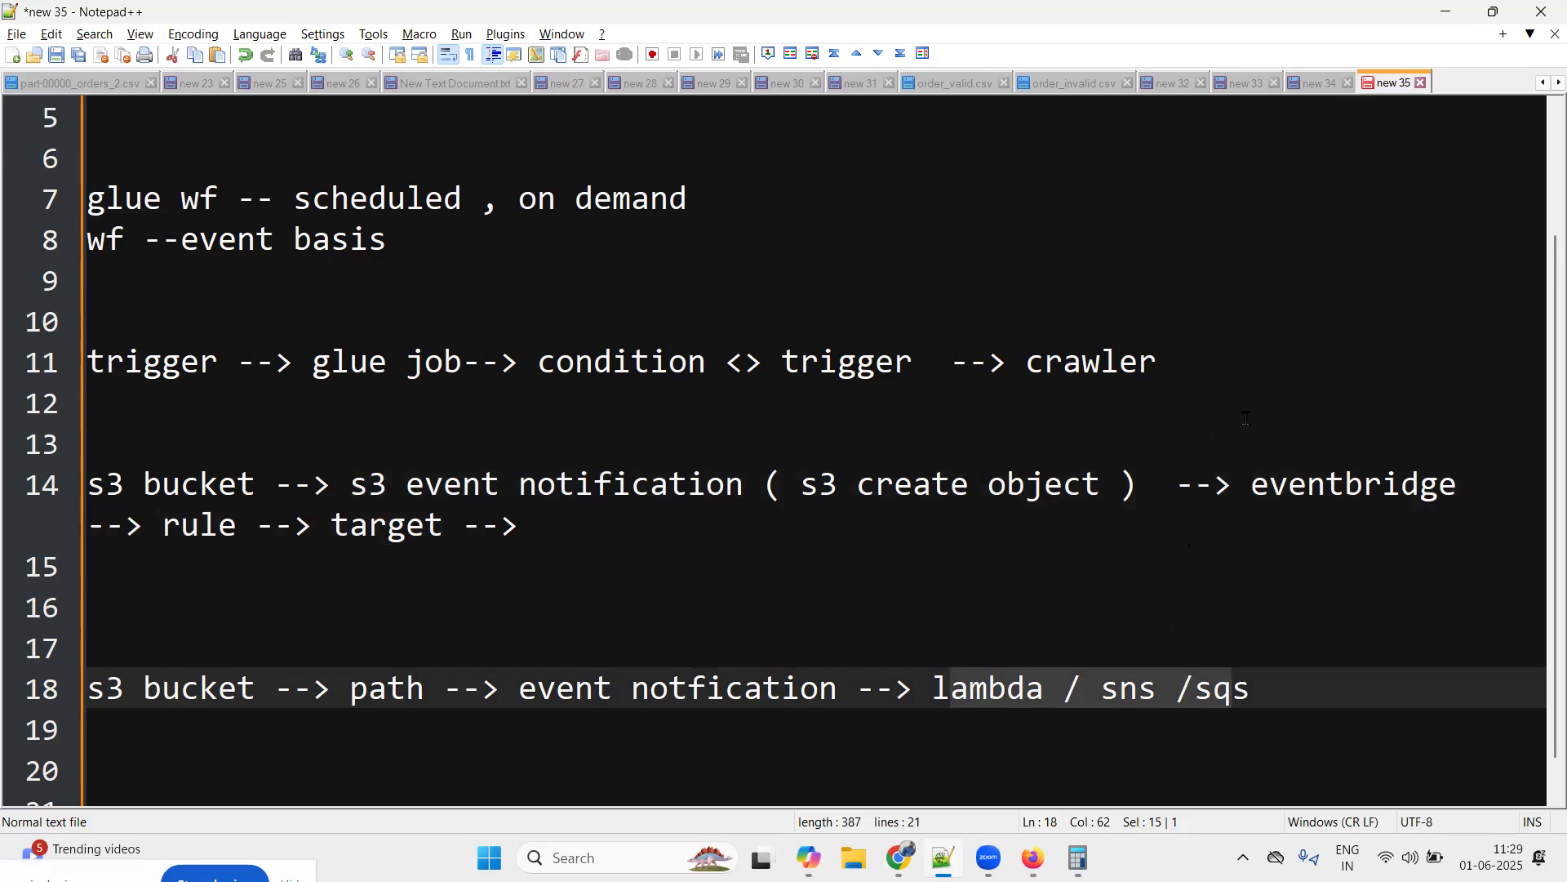
double_click(1348, 492)
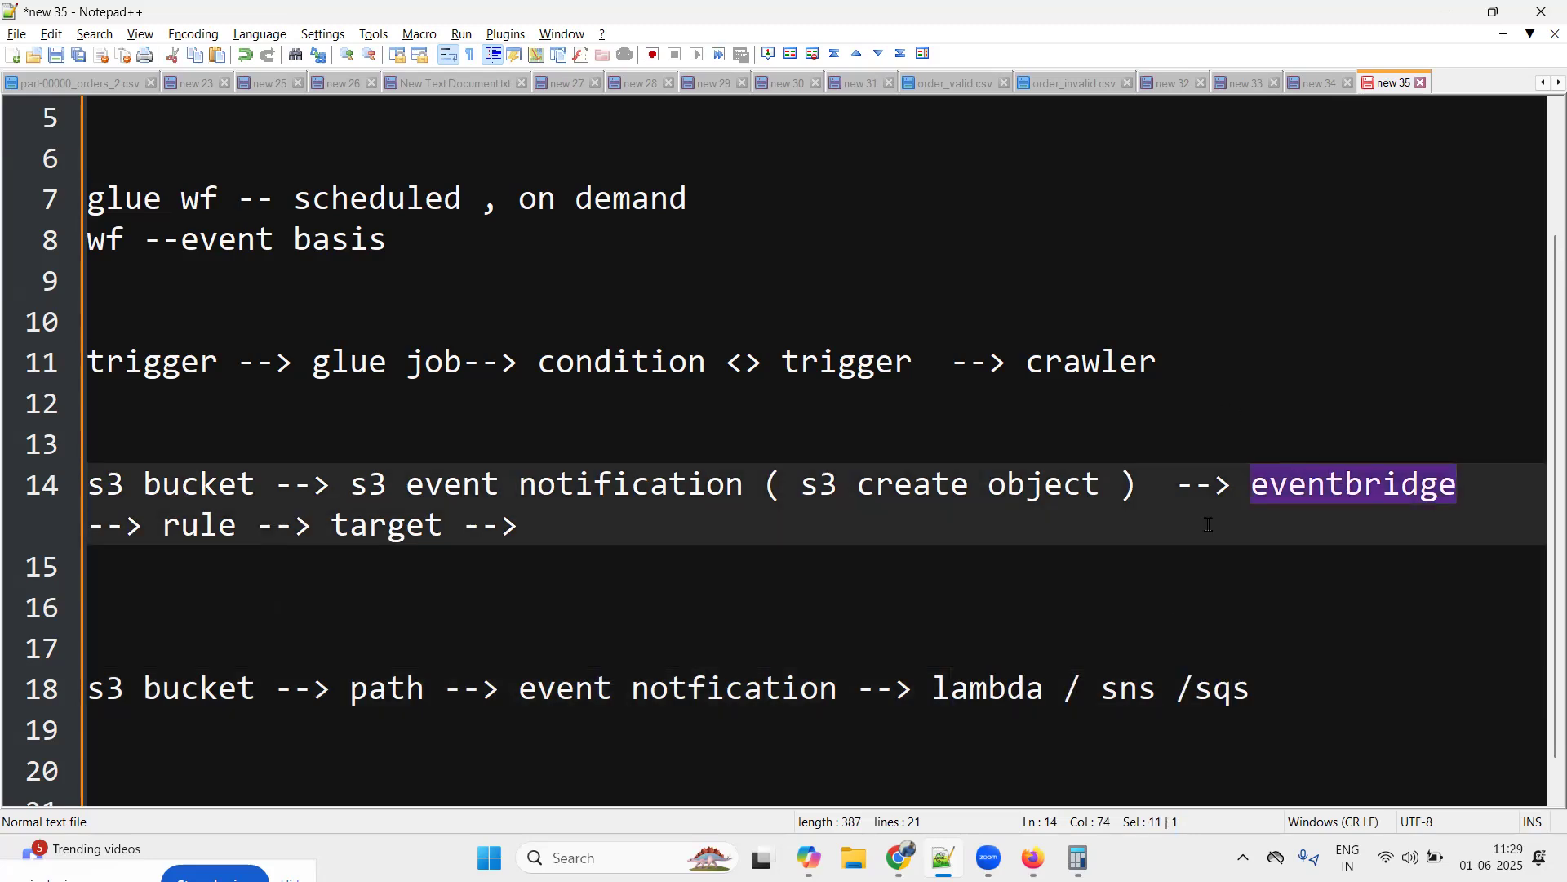
click(651, 527)
text(w)
key(BackSpace)
text(glue workglow)
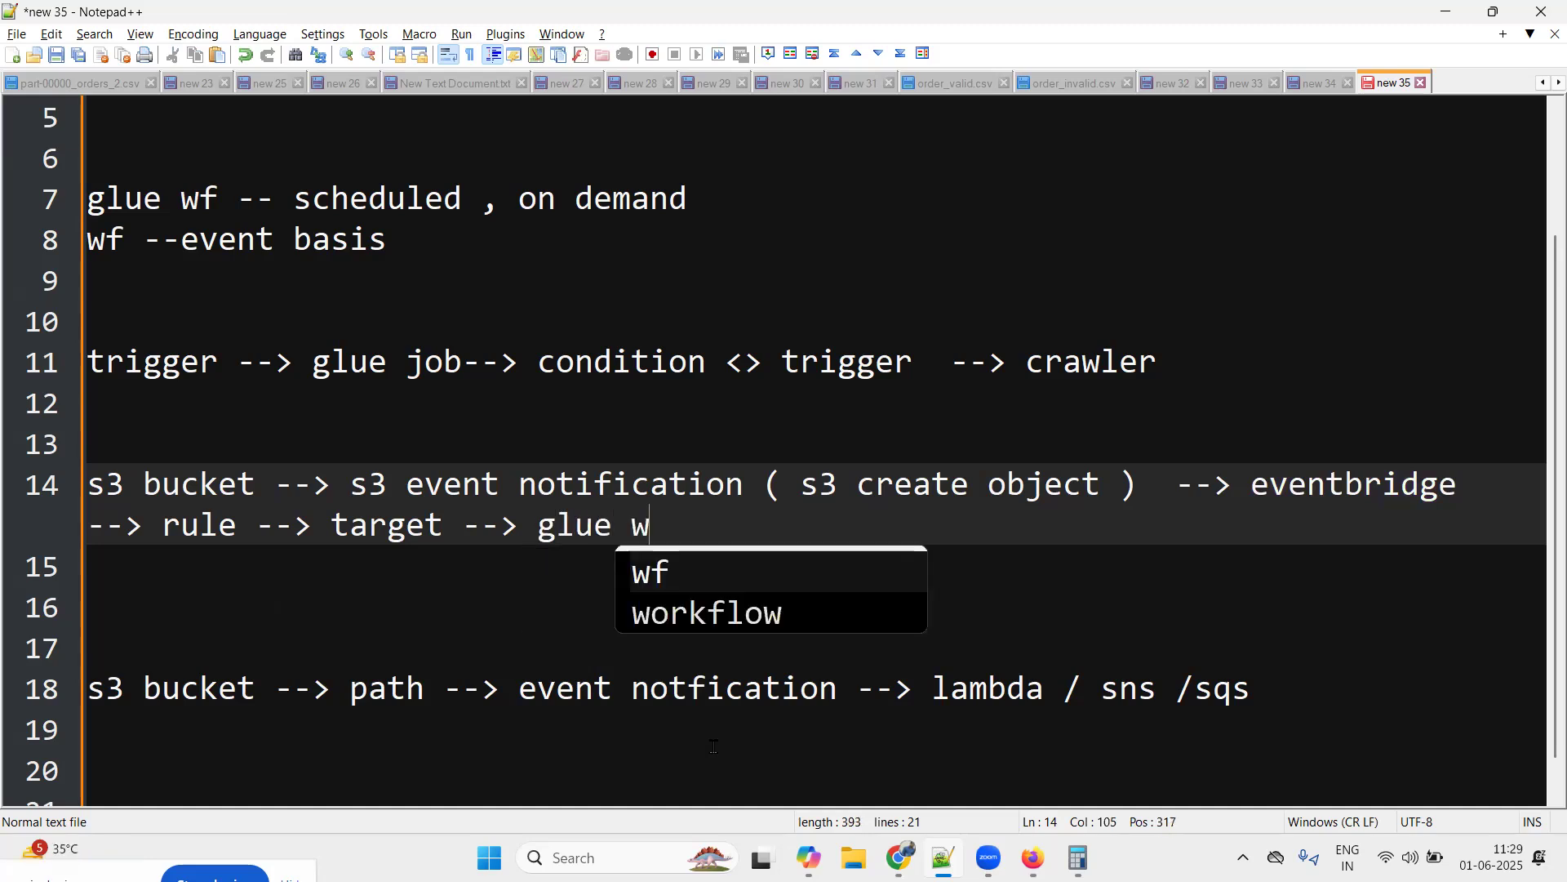
key(BackSpace)
key(BackSpace)
key(BackSpace)
key(BackSpace)
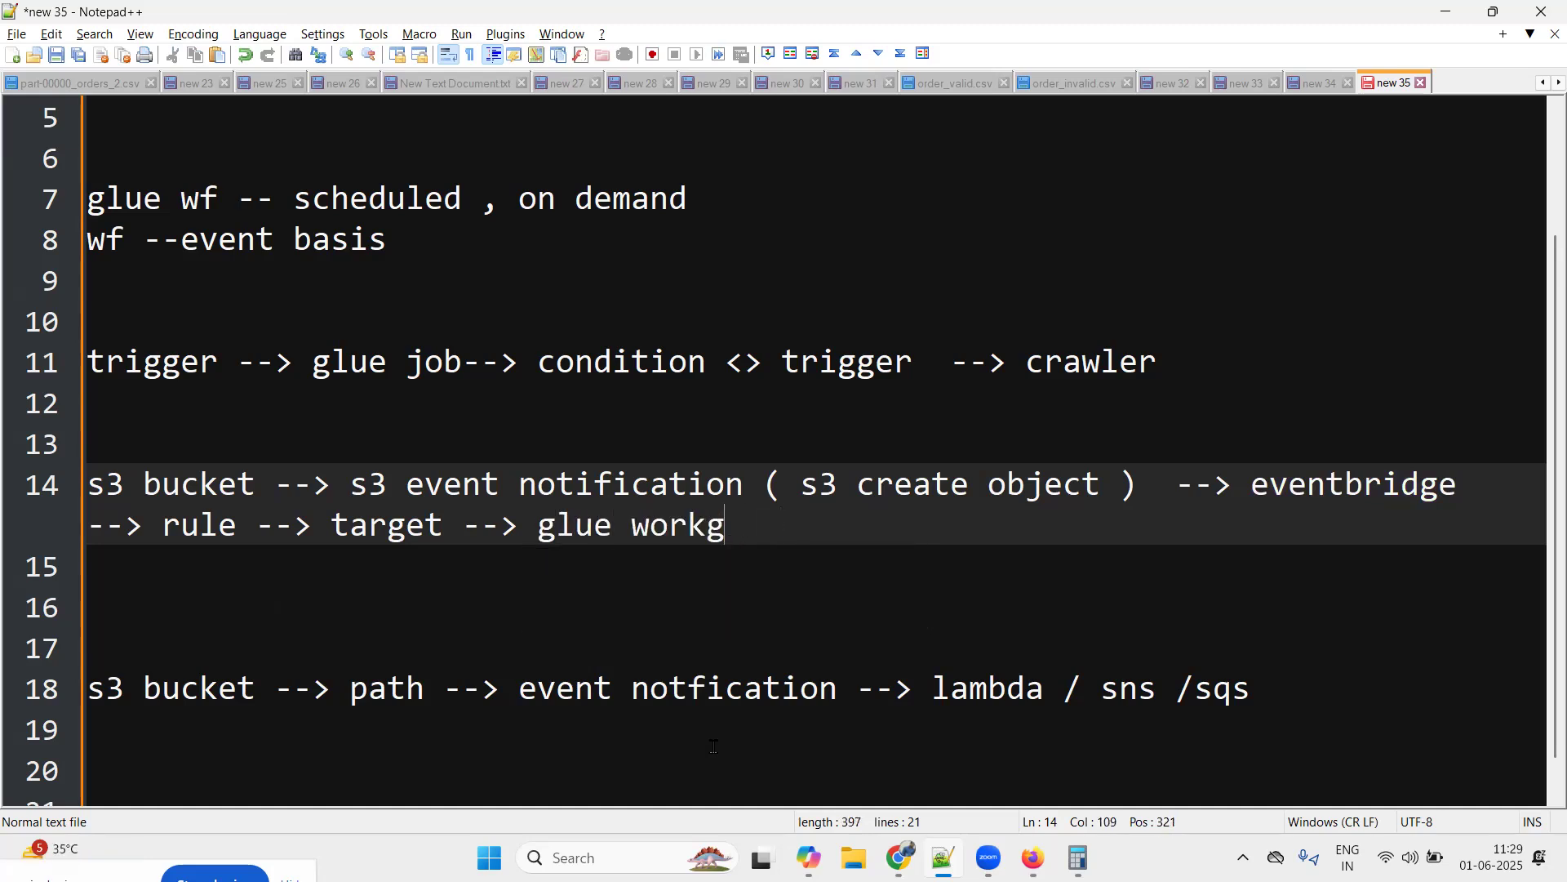
text(flow --)
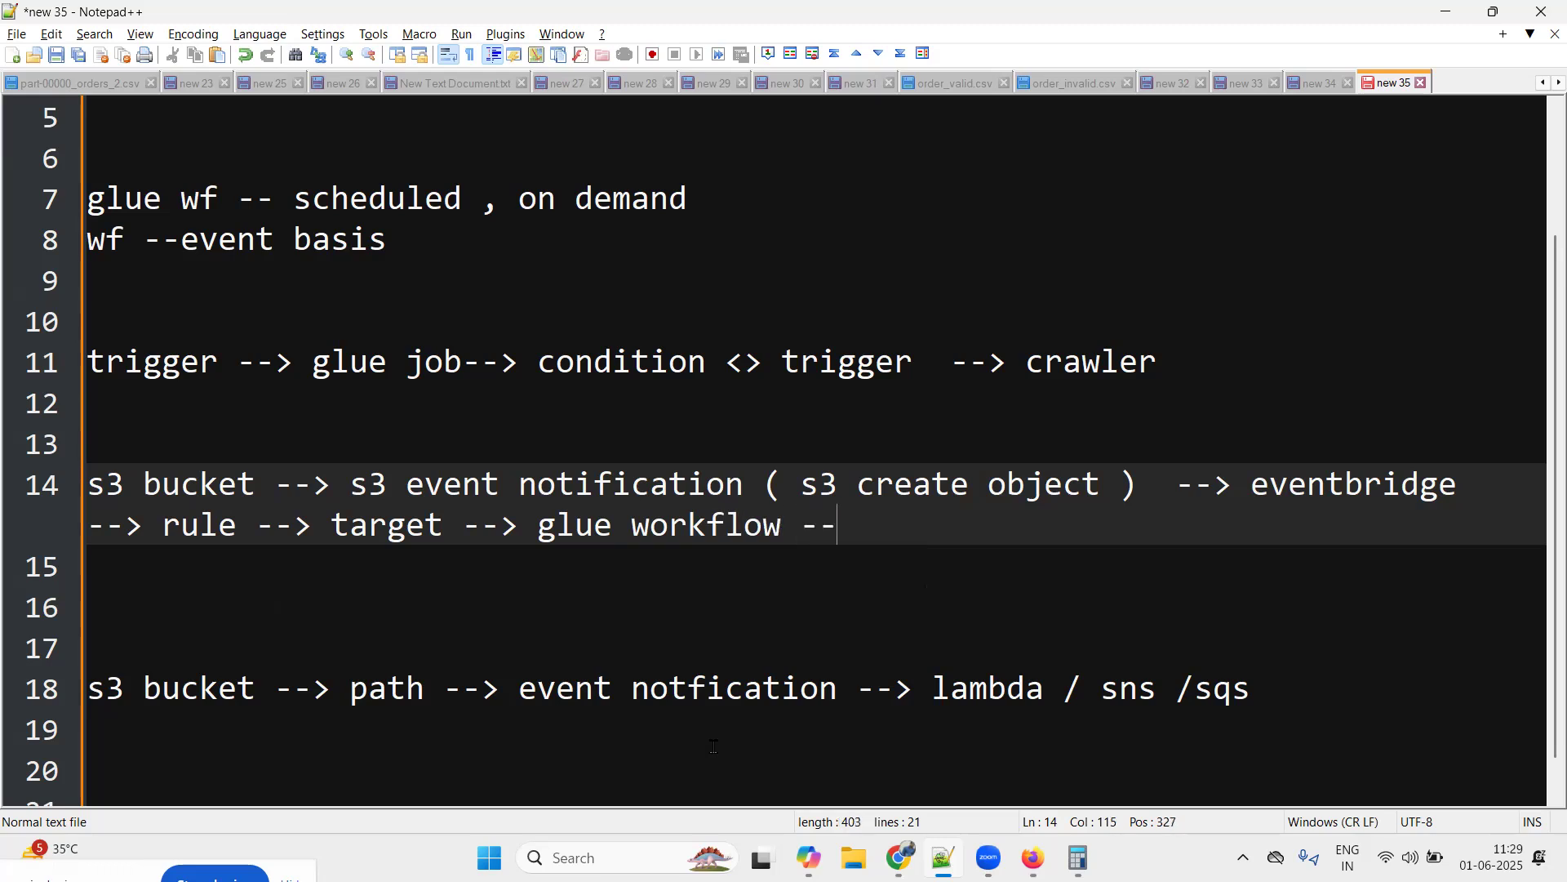
text(>)
Copy the trigger-to-crawler chain from line 11 and paste it after "glue workflow -->" on line 14
drag(1178, 362, 13, 357)
key(ctrl+c)
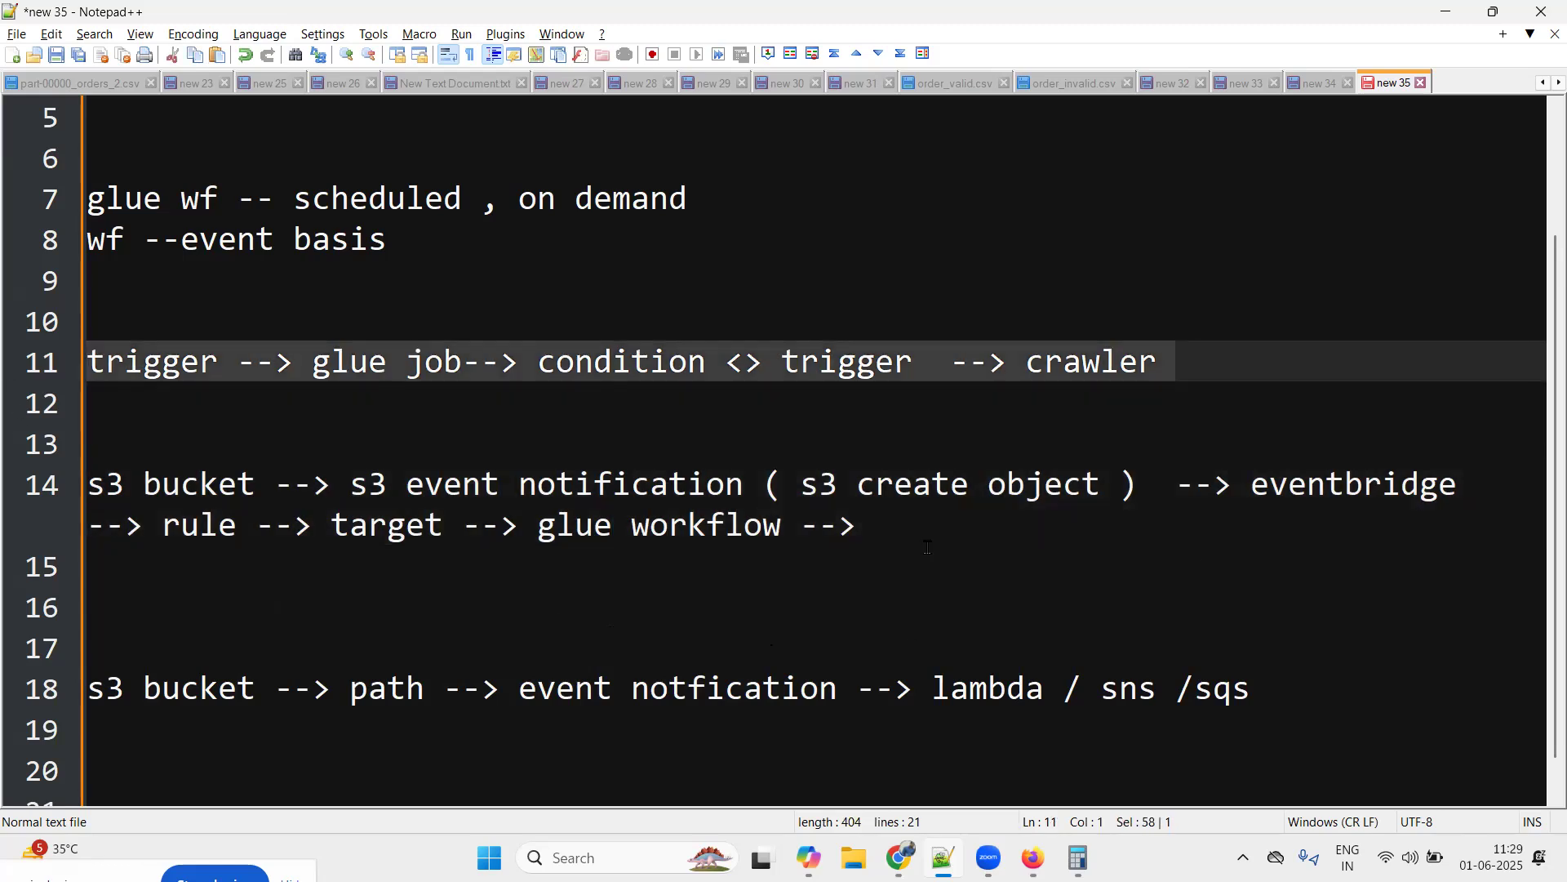
click(928, 546)
key(ctrl+v)
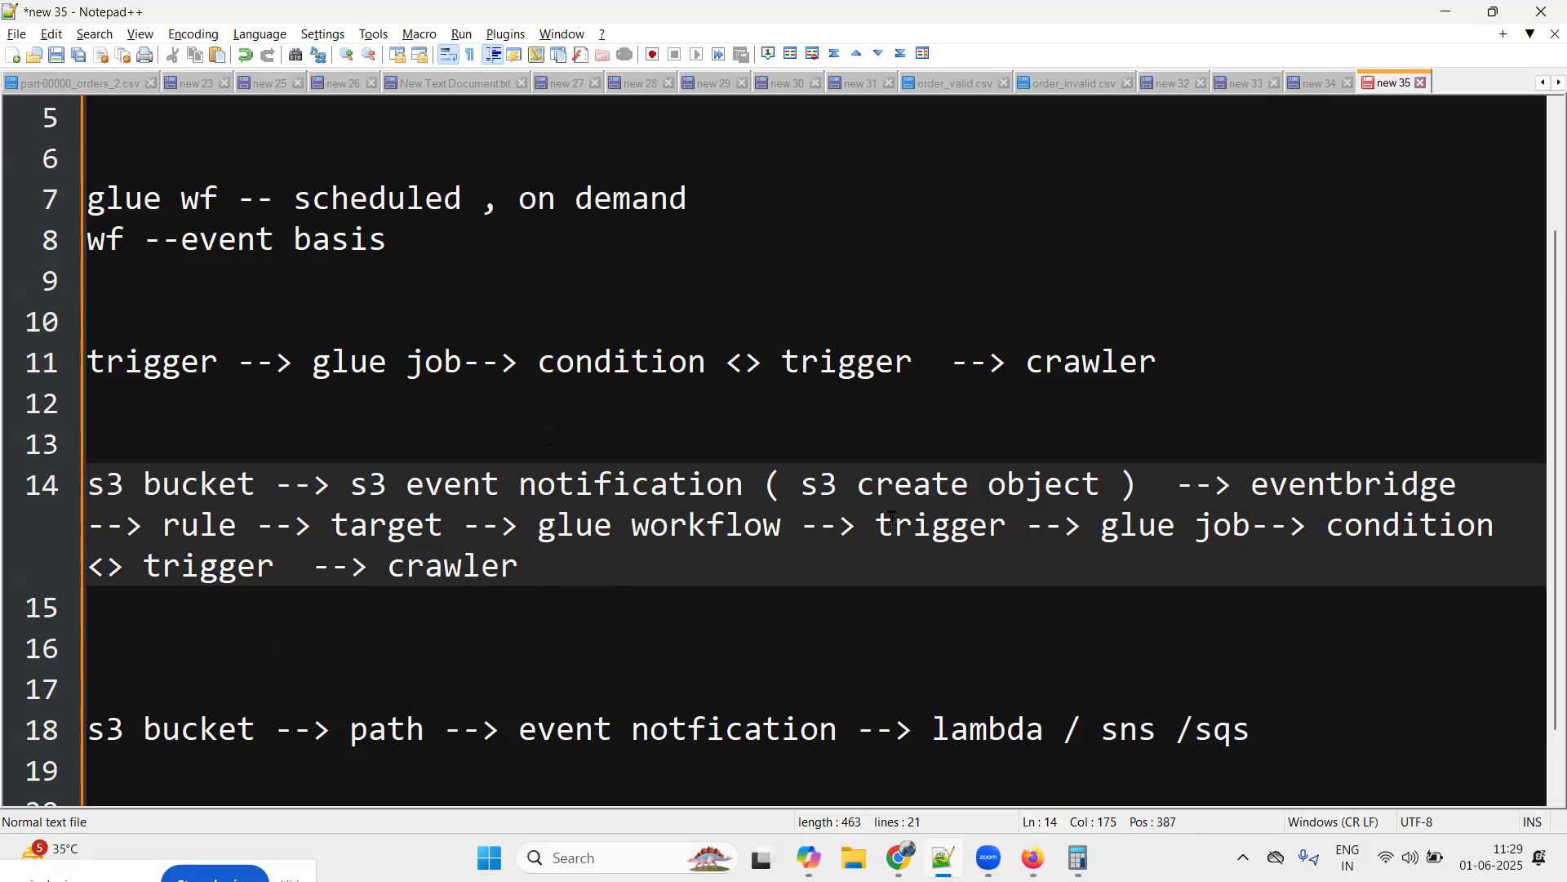
Add "( eventbridge)" after the first "trigger" in the line 14 flow
drag(877, 524, 1006, 538)
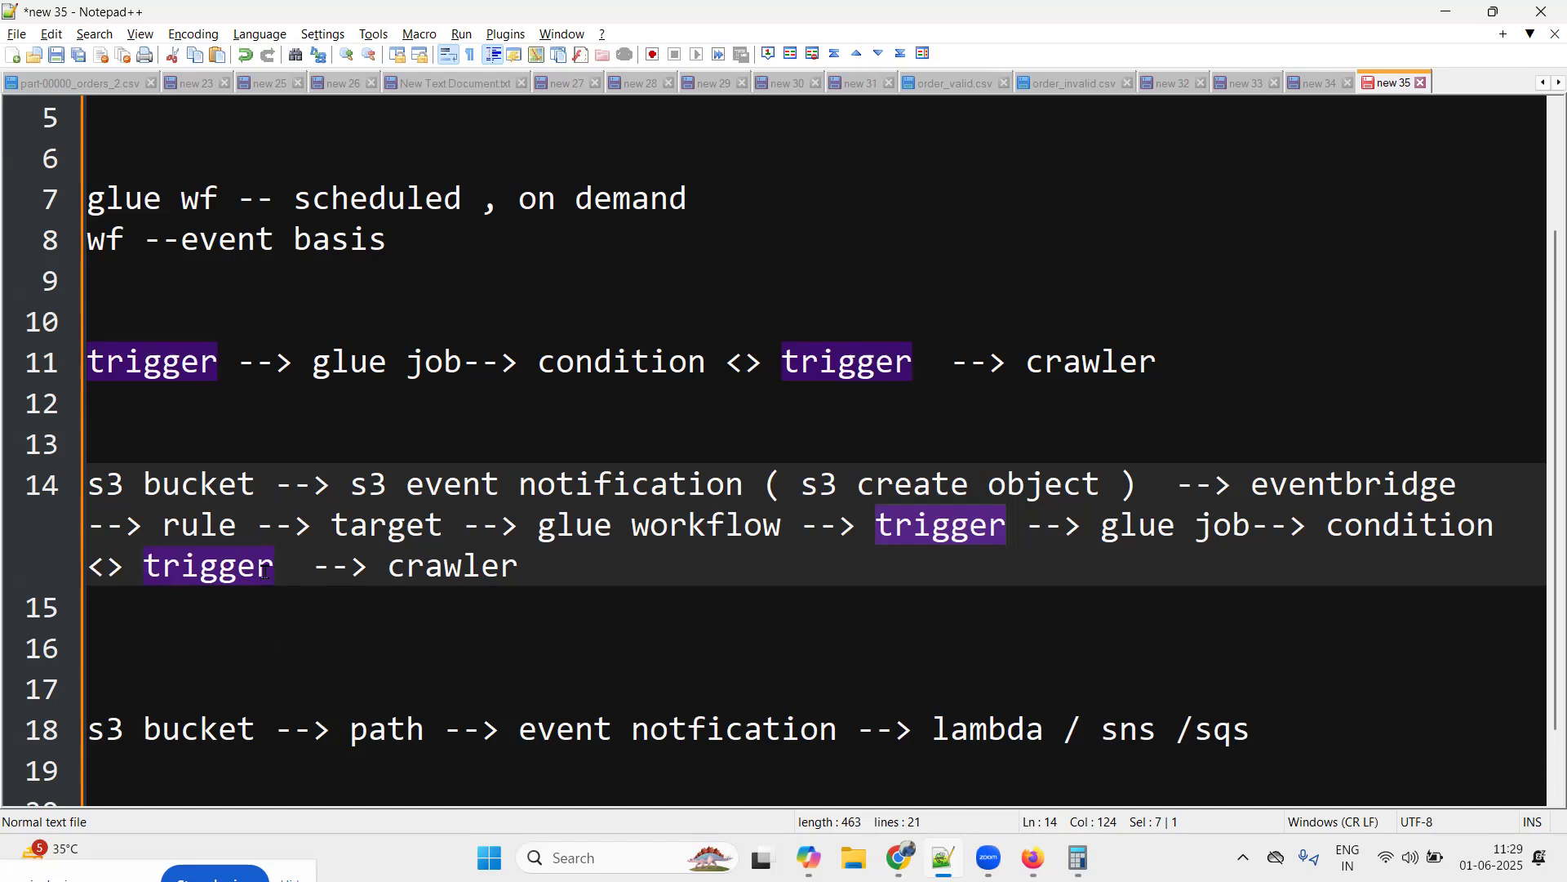
drag(1250, 486, 238, 537)
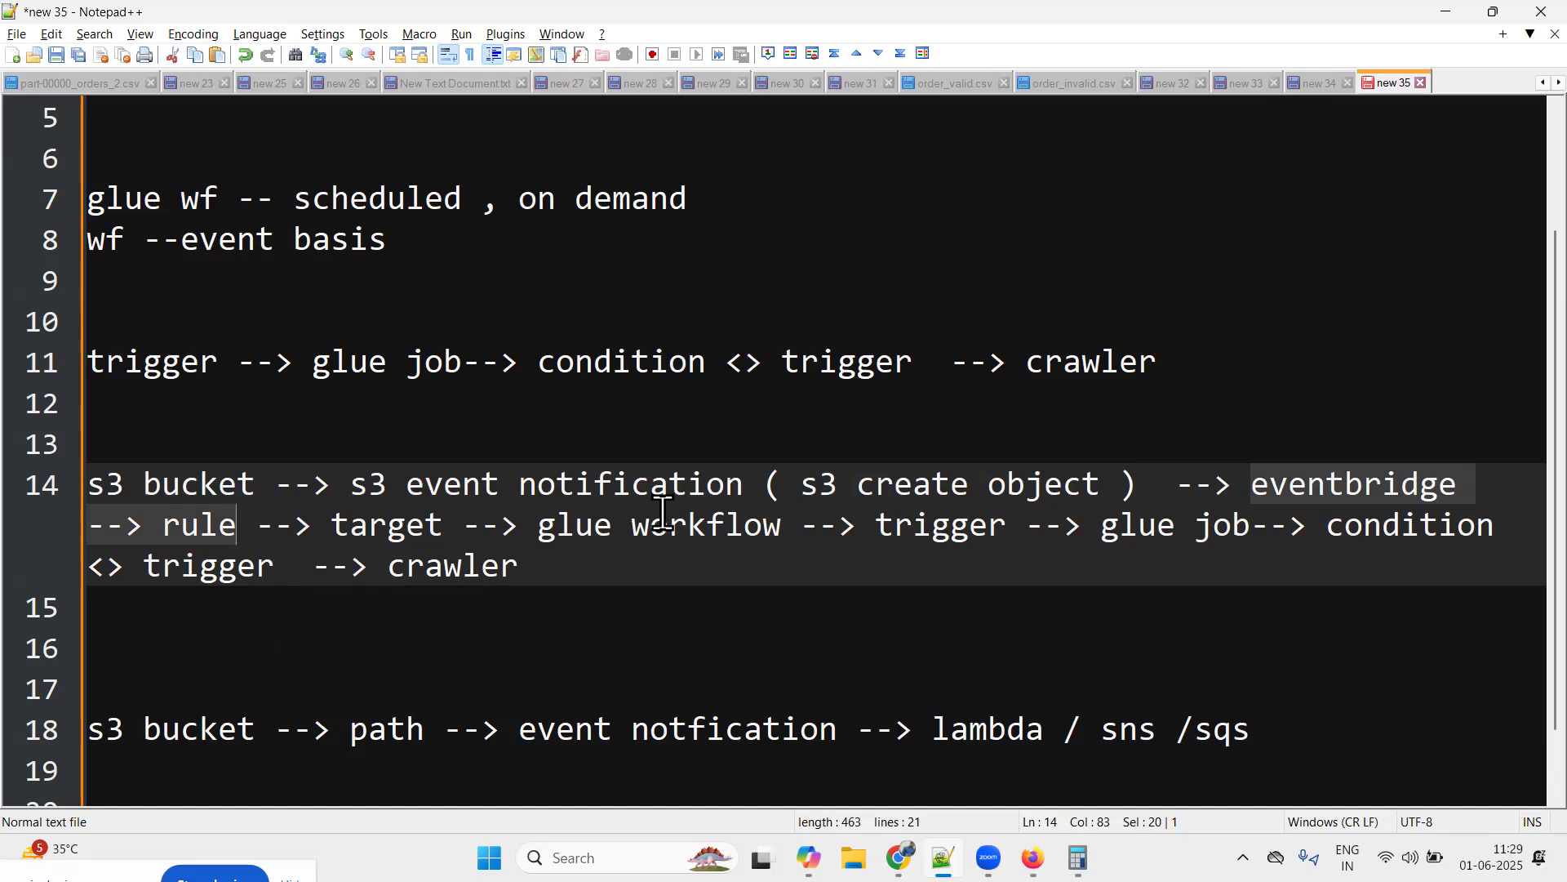
double_click(947, 526)
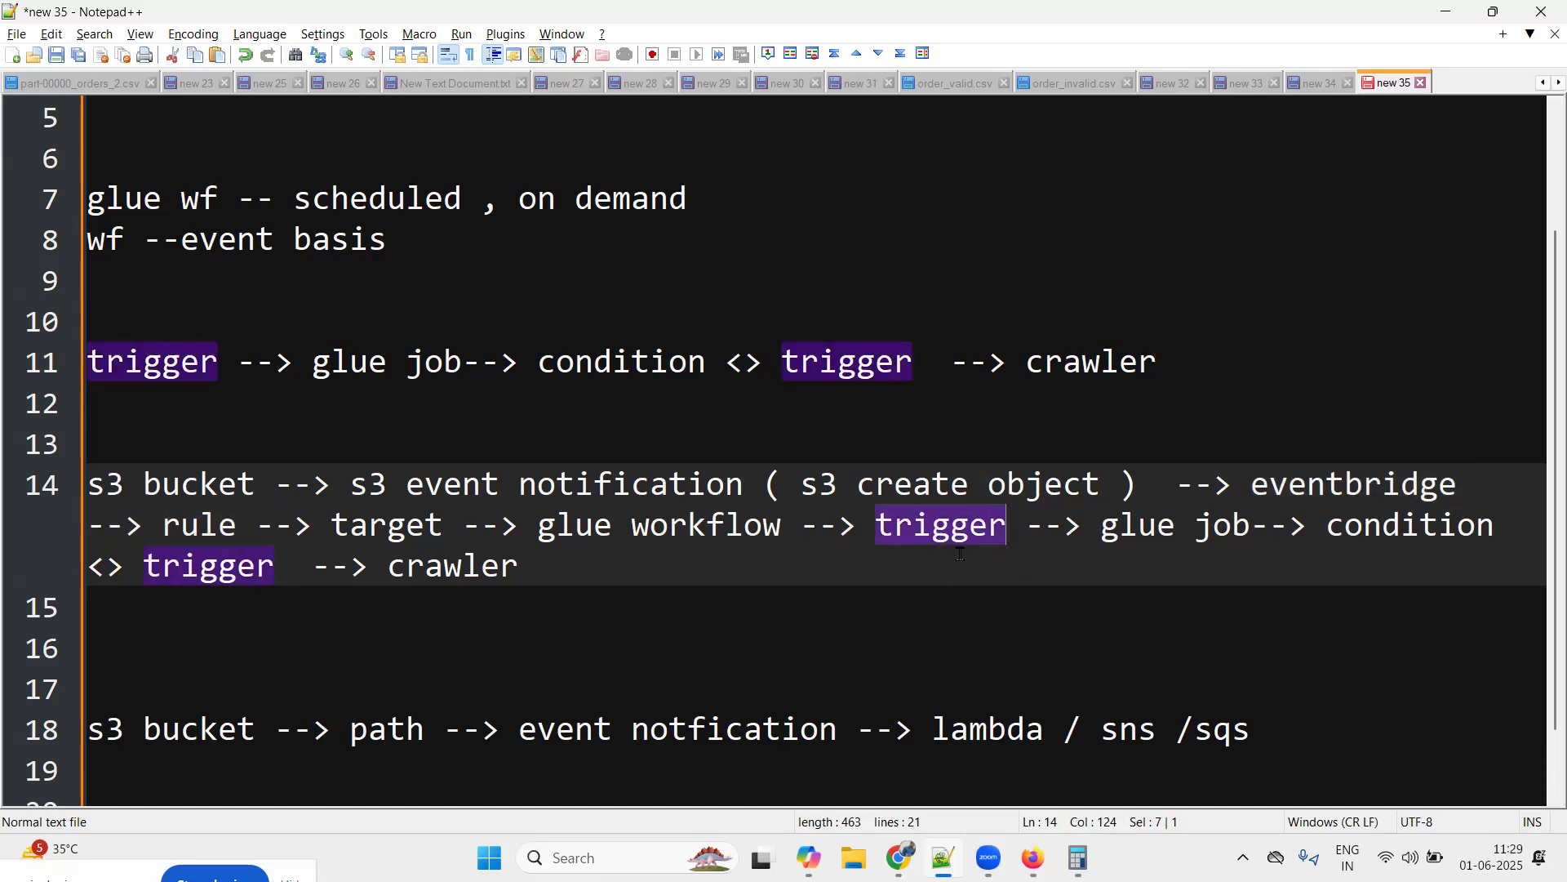
click(1006, 532)
text(( event)
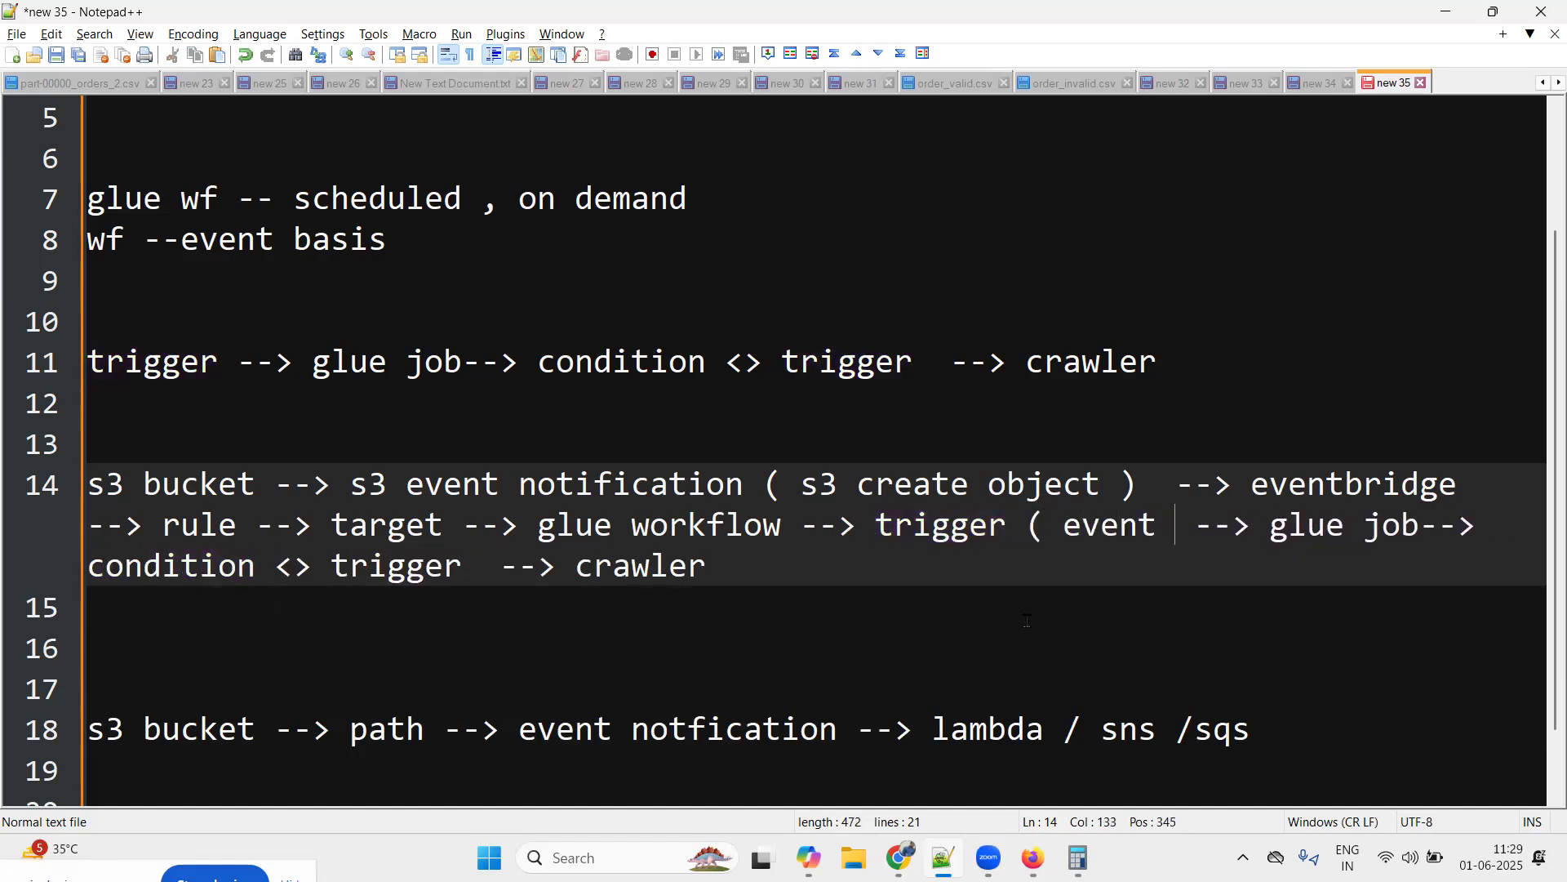
key(BackSpace)
text(bridge)
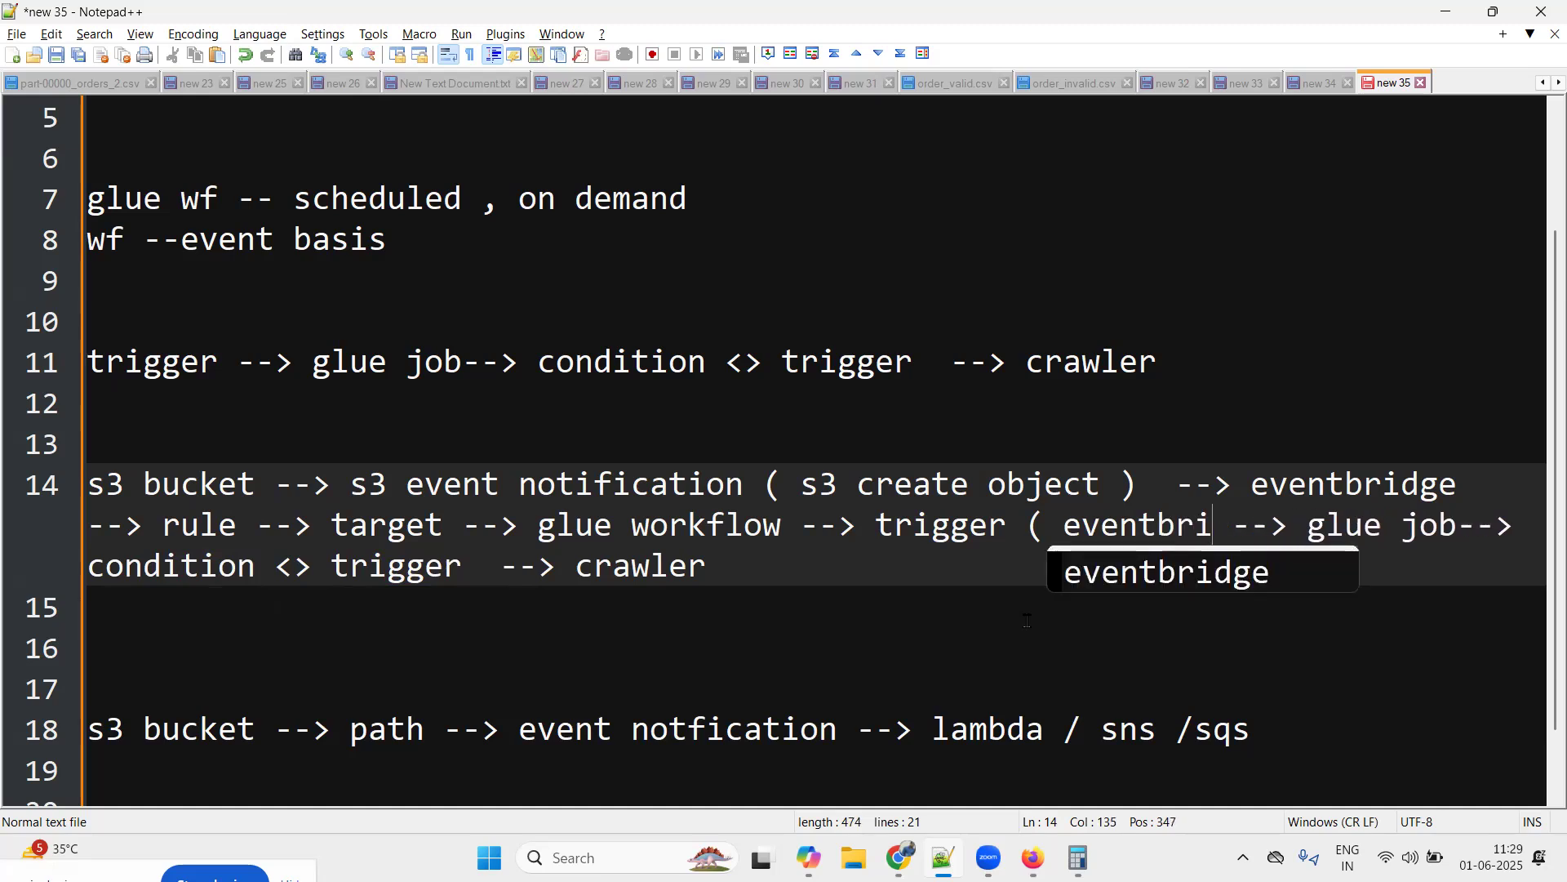
text())
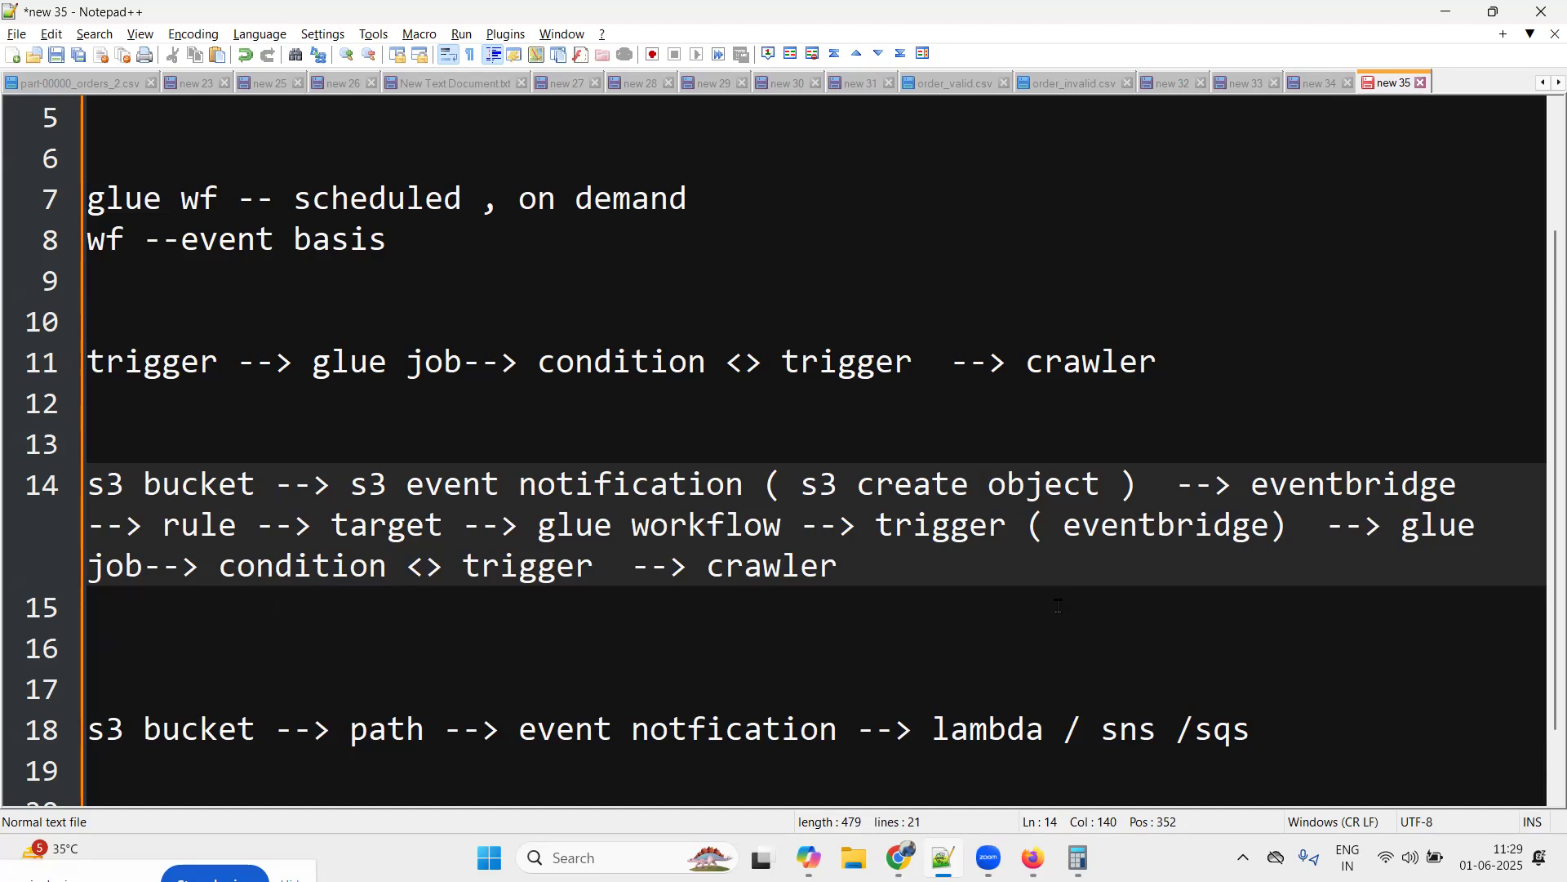
Review the complete flow on line 14, focusing on the S3 bucket, its event notification and the eventbridge parts
double_click(1187, 540)
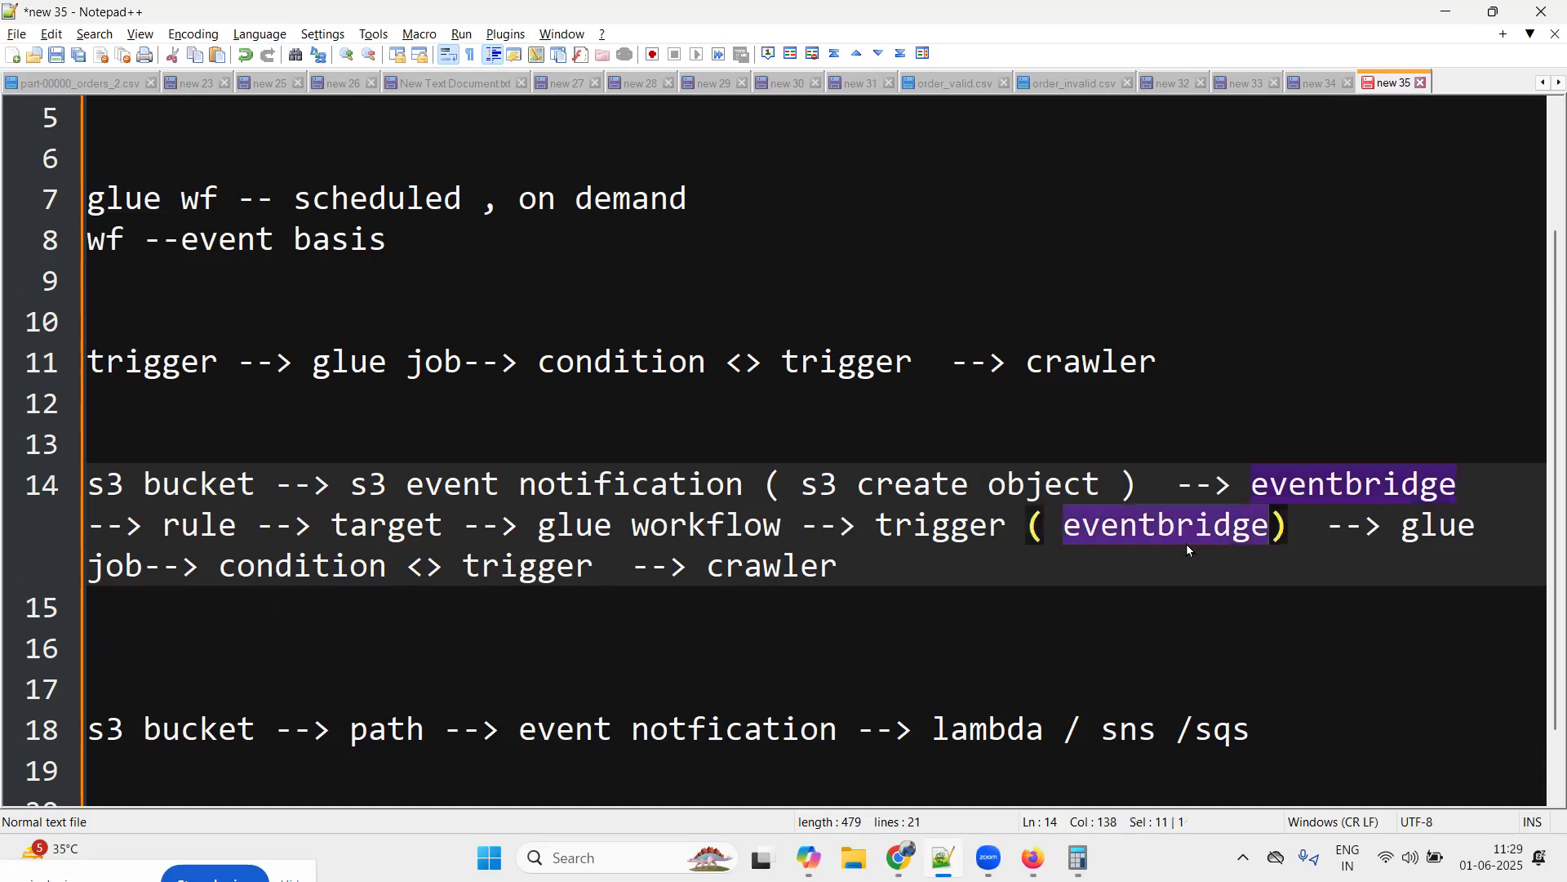
drag(880, 519, 1277, 524)
click(36, 480)
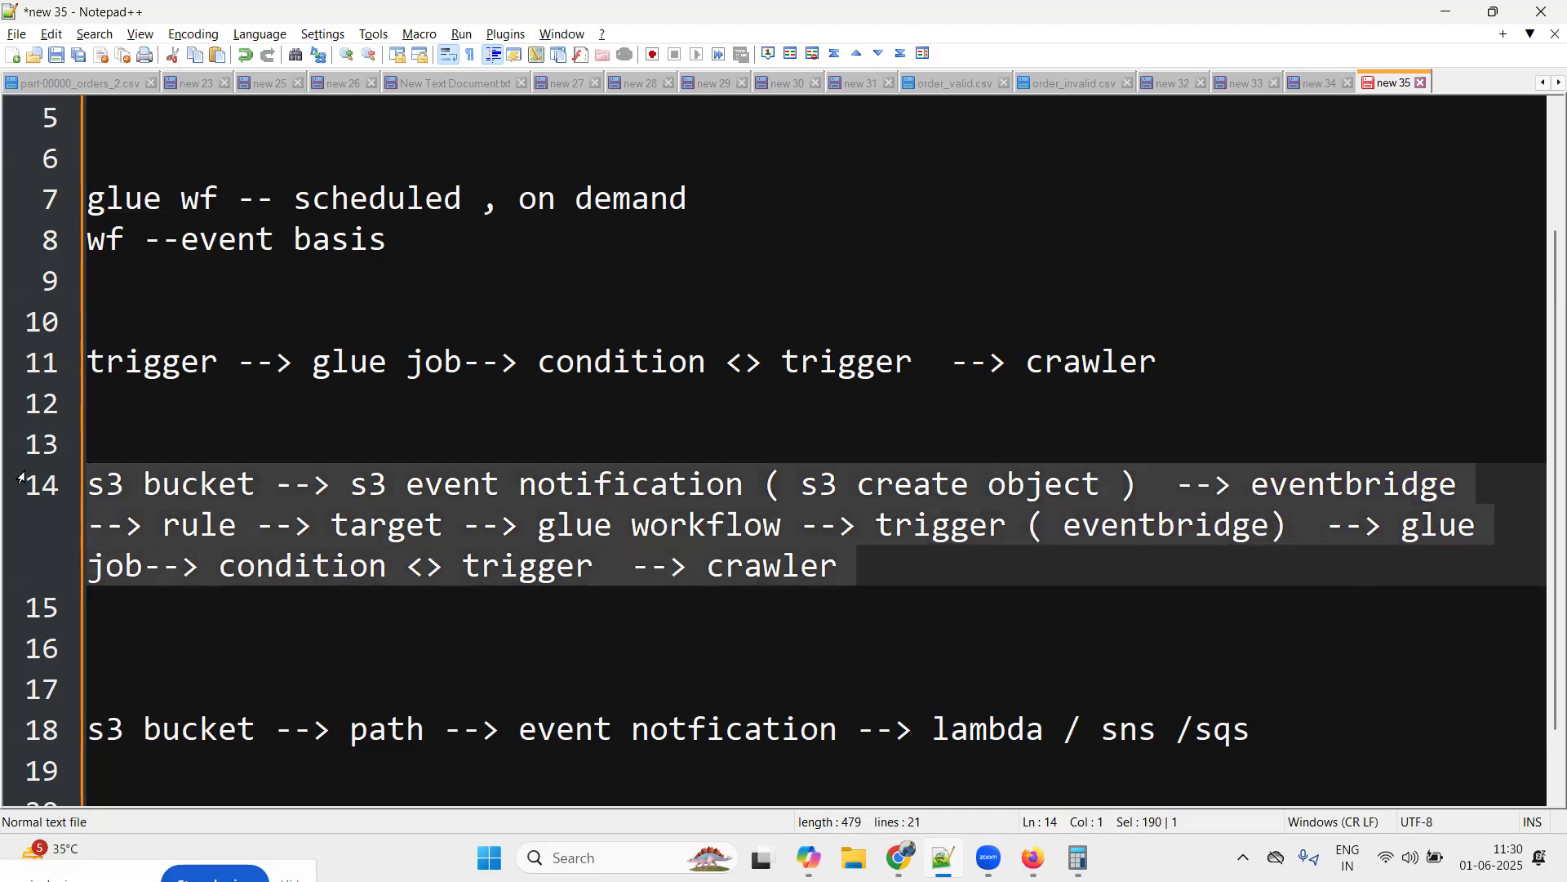
click(939, 566)
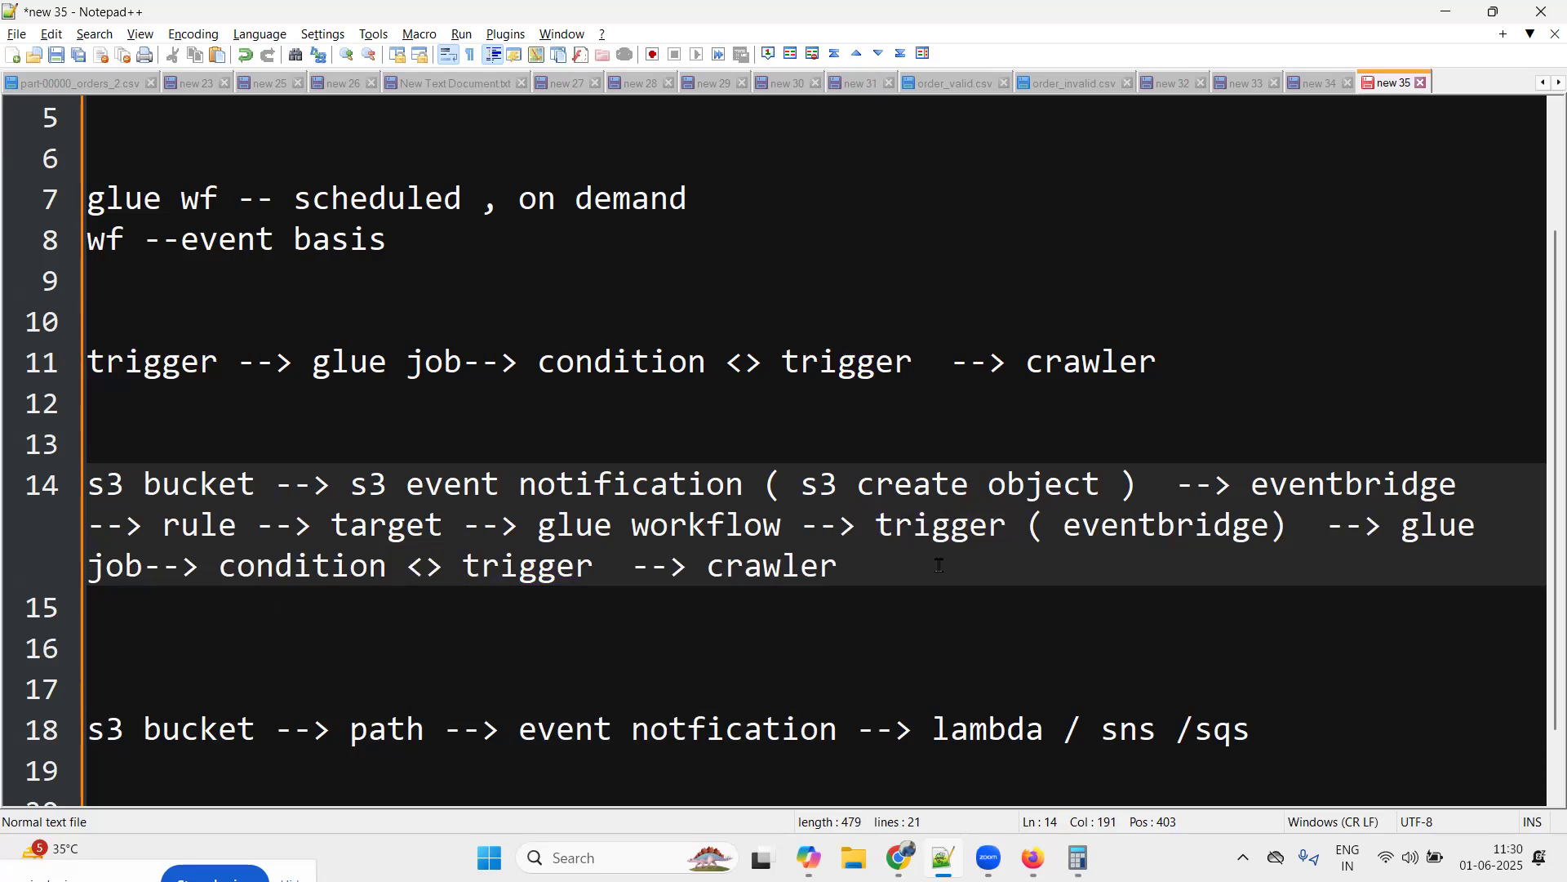
key(shift+Home)
key(shift+Home)
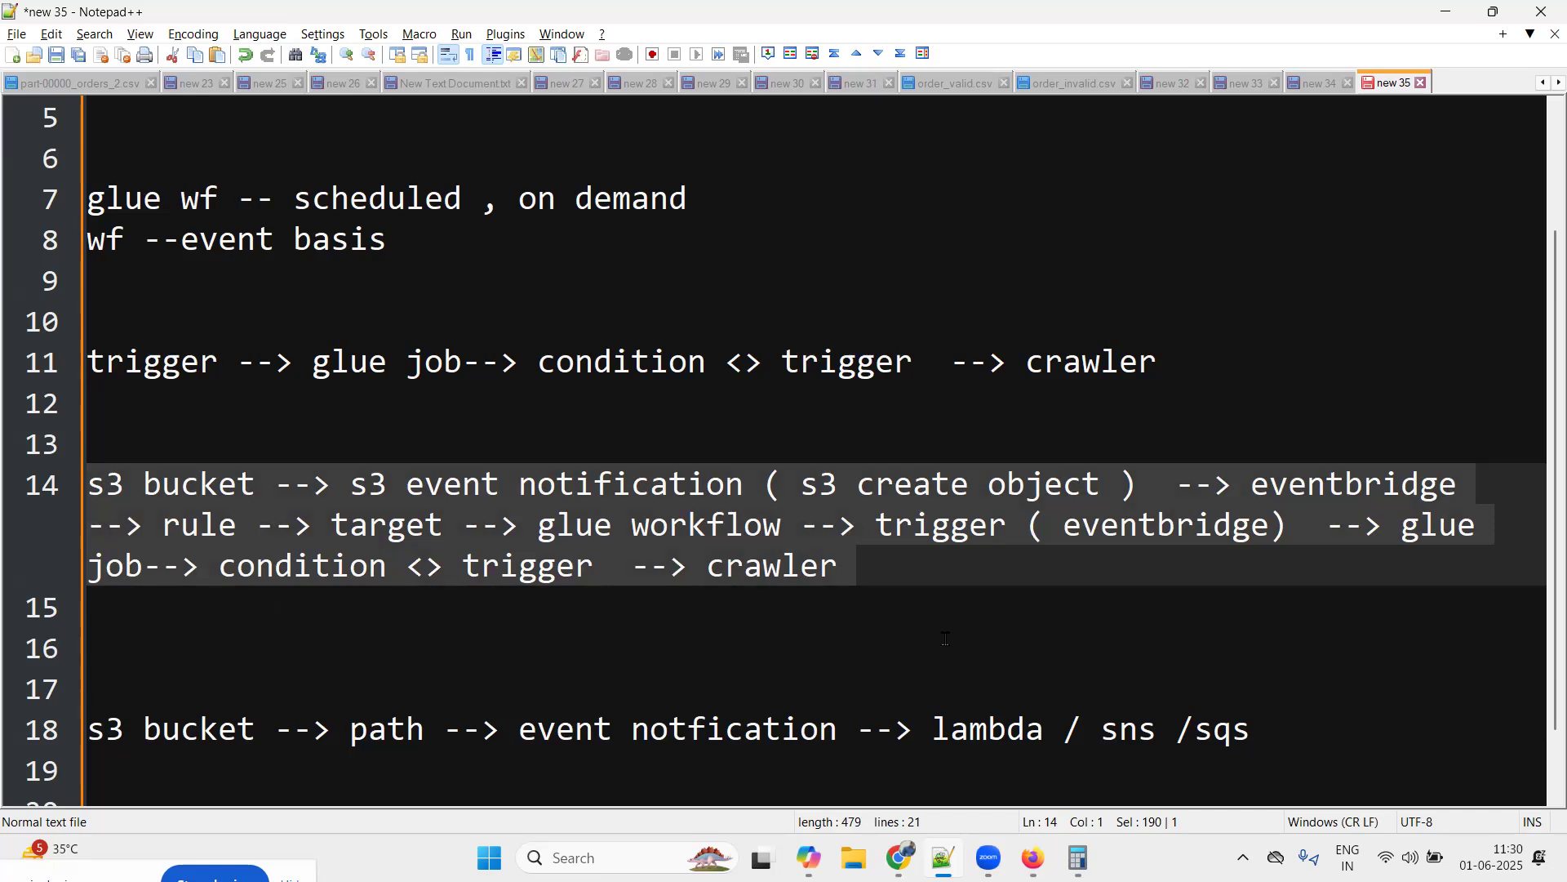
click(946, 639)
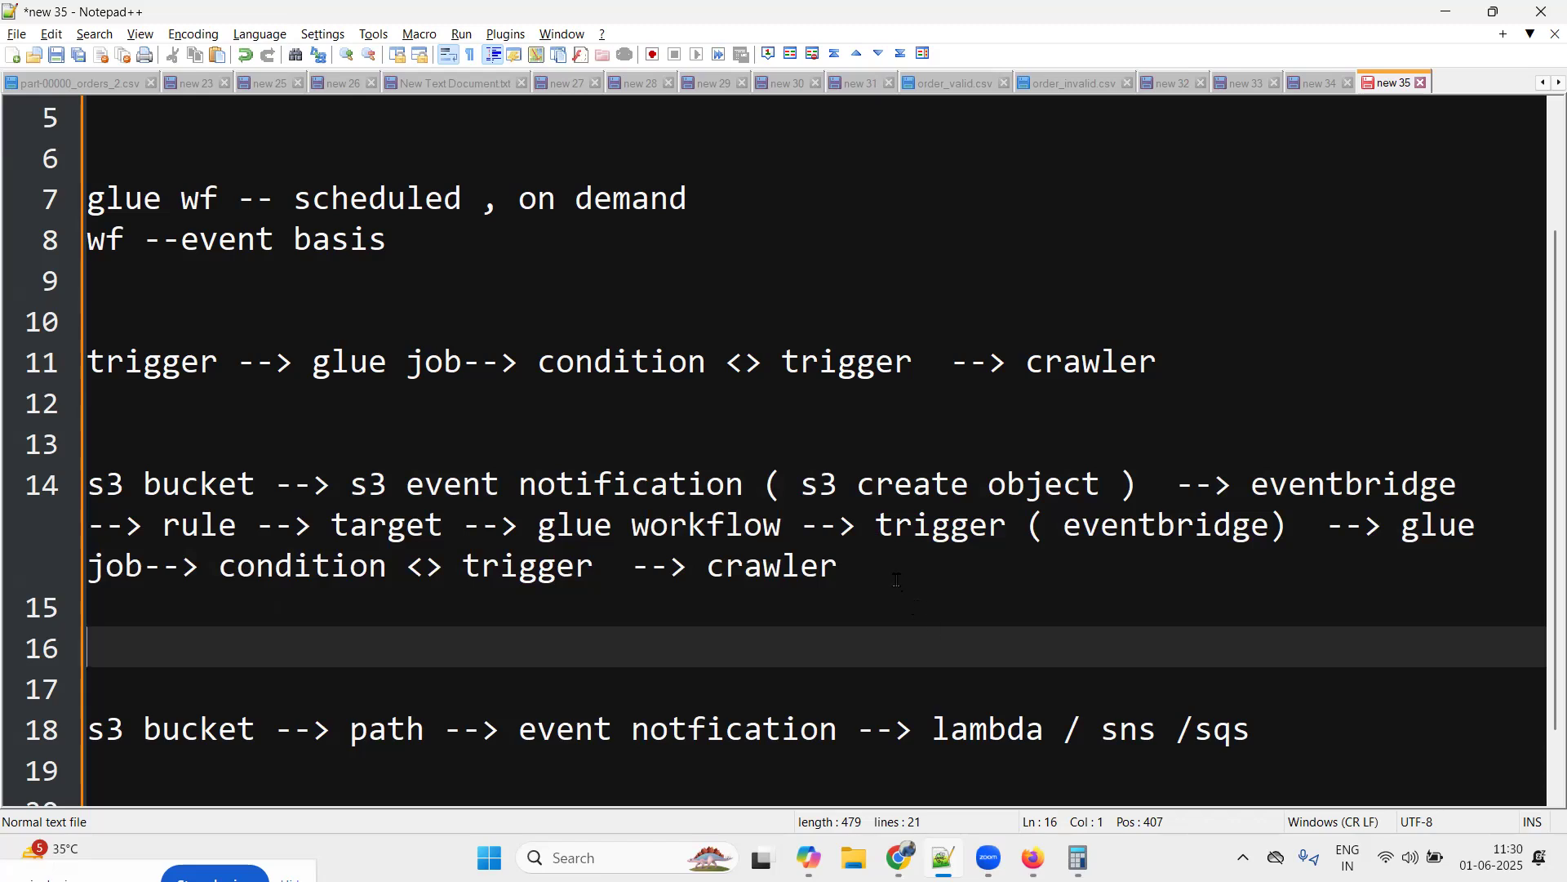
click(54, 522)
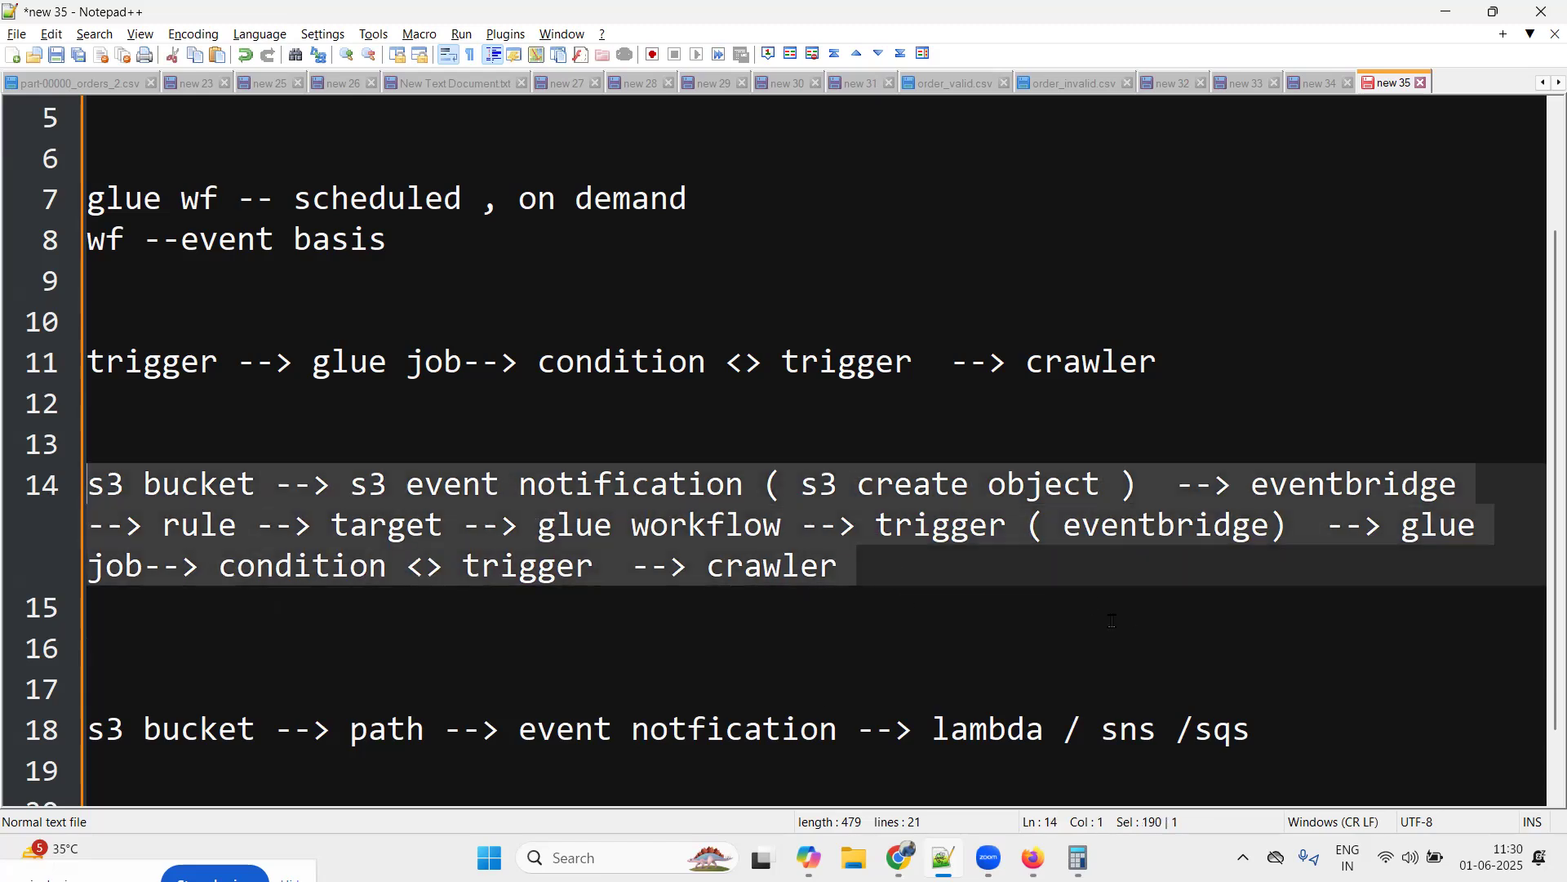
click(1094, 608)
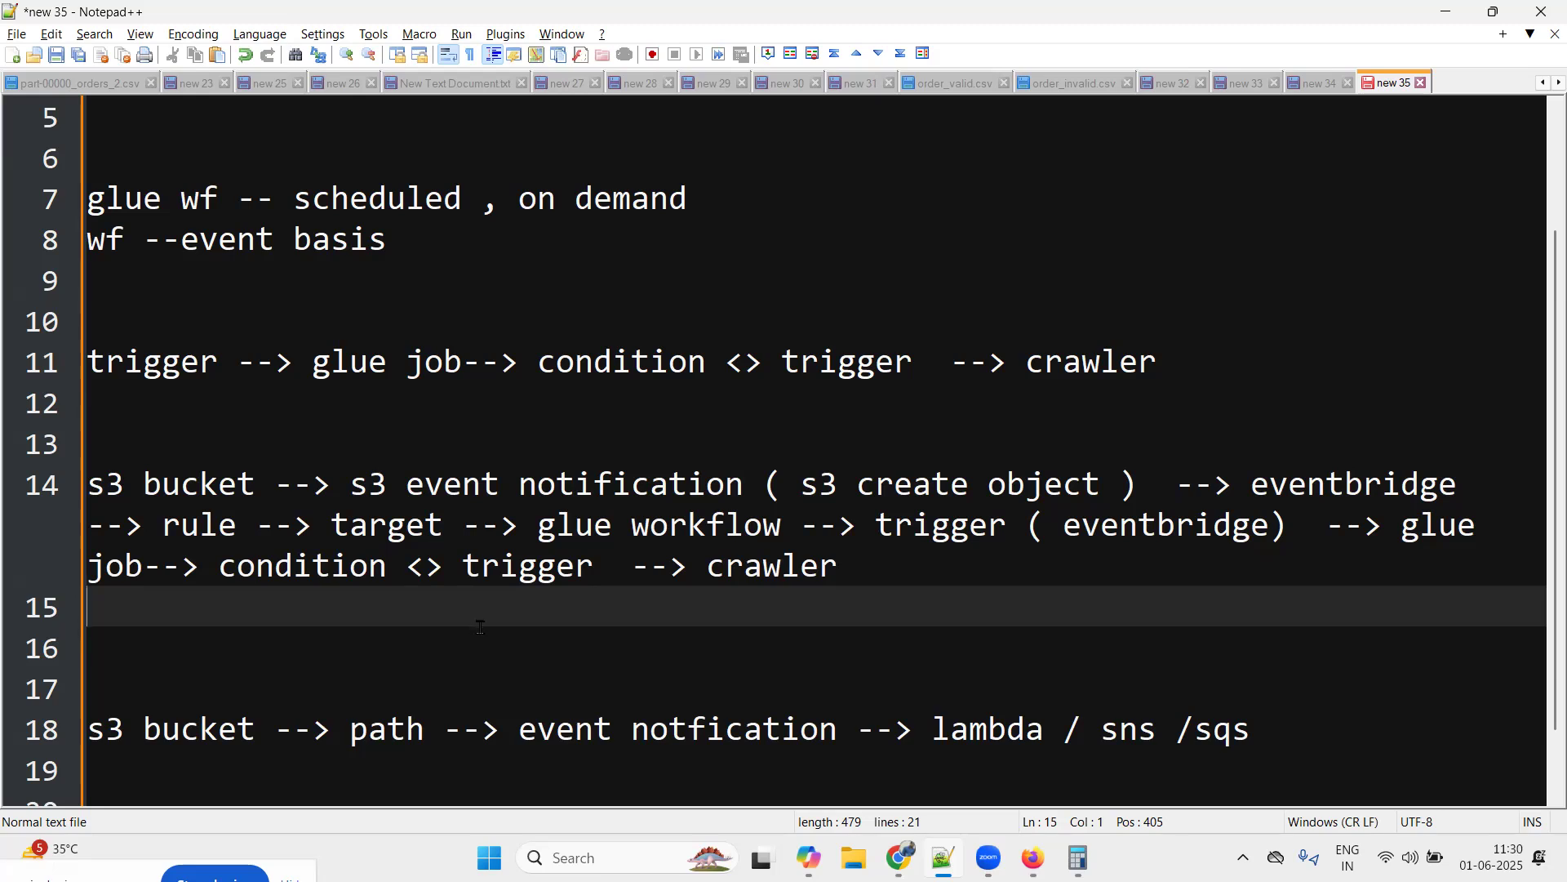
drag(258, 484, 12, 472)
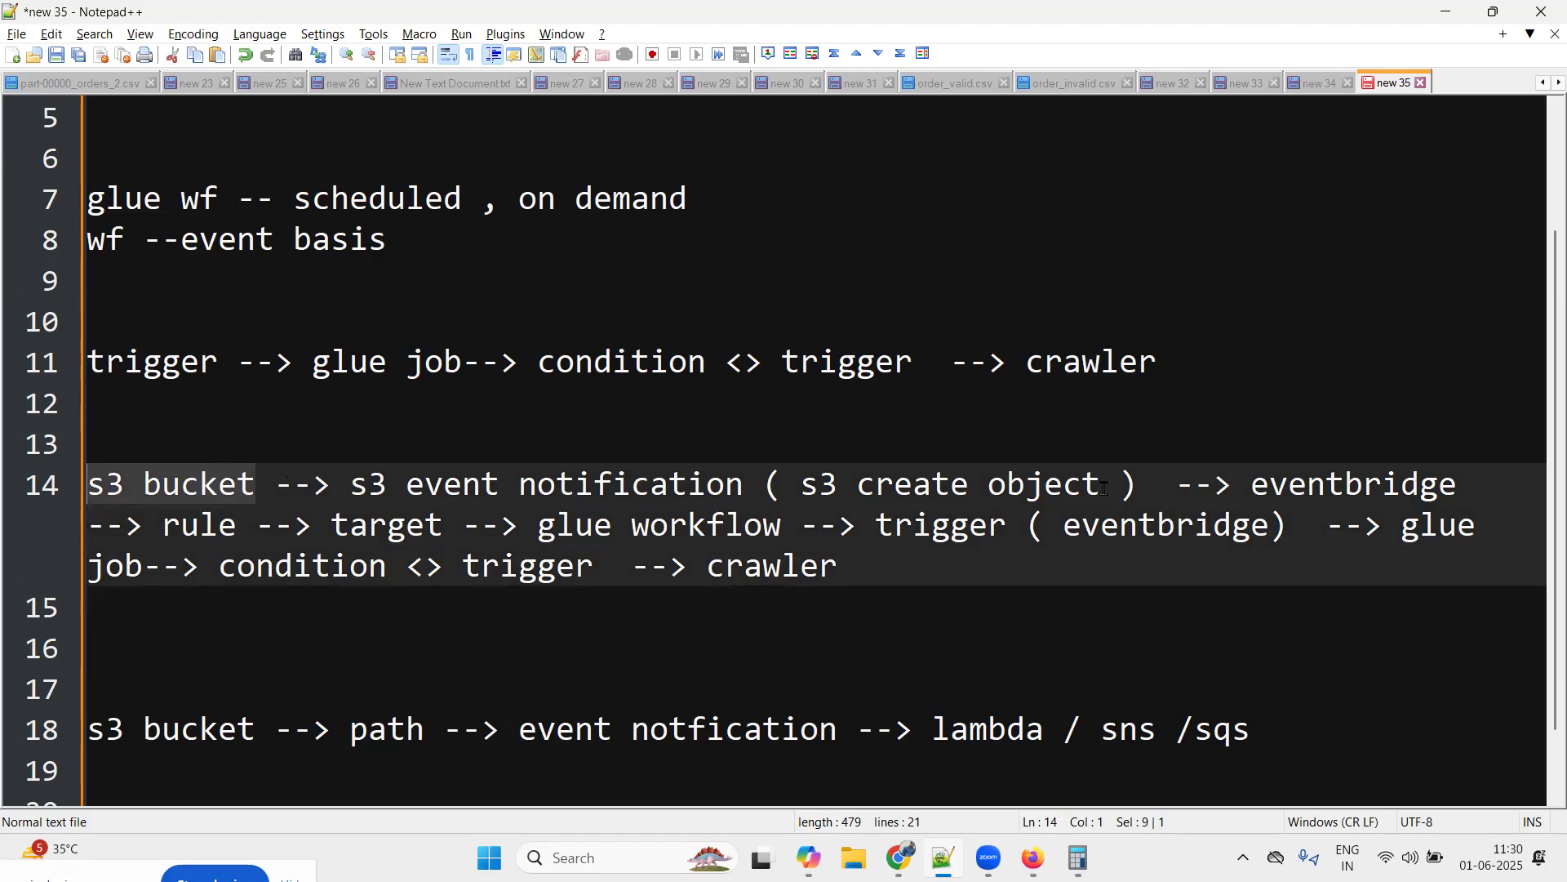
click(1250, 487)
shift+click(1468, 490)
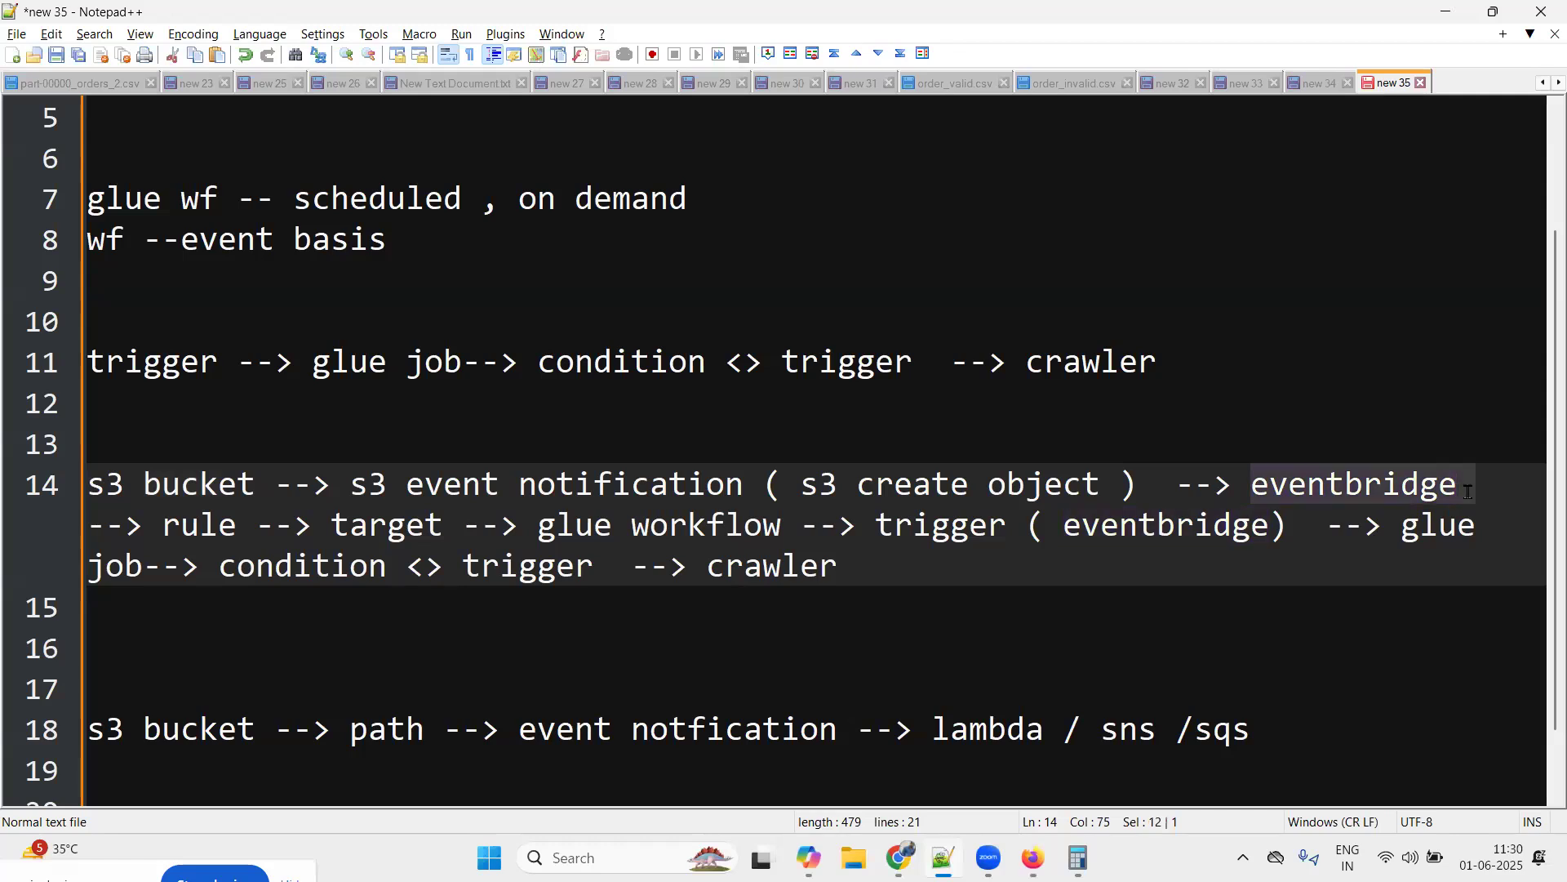
drag(1157, 484, 349, 472)
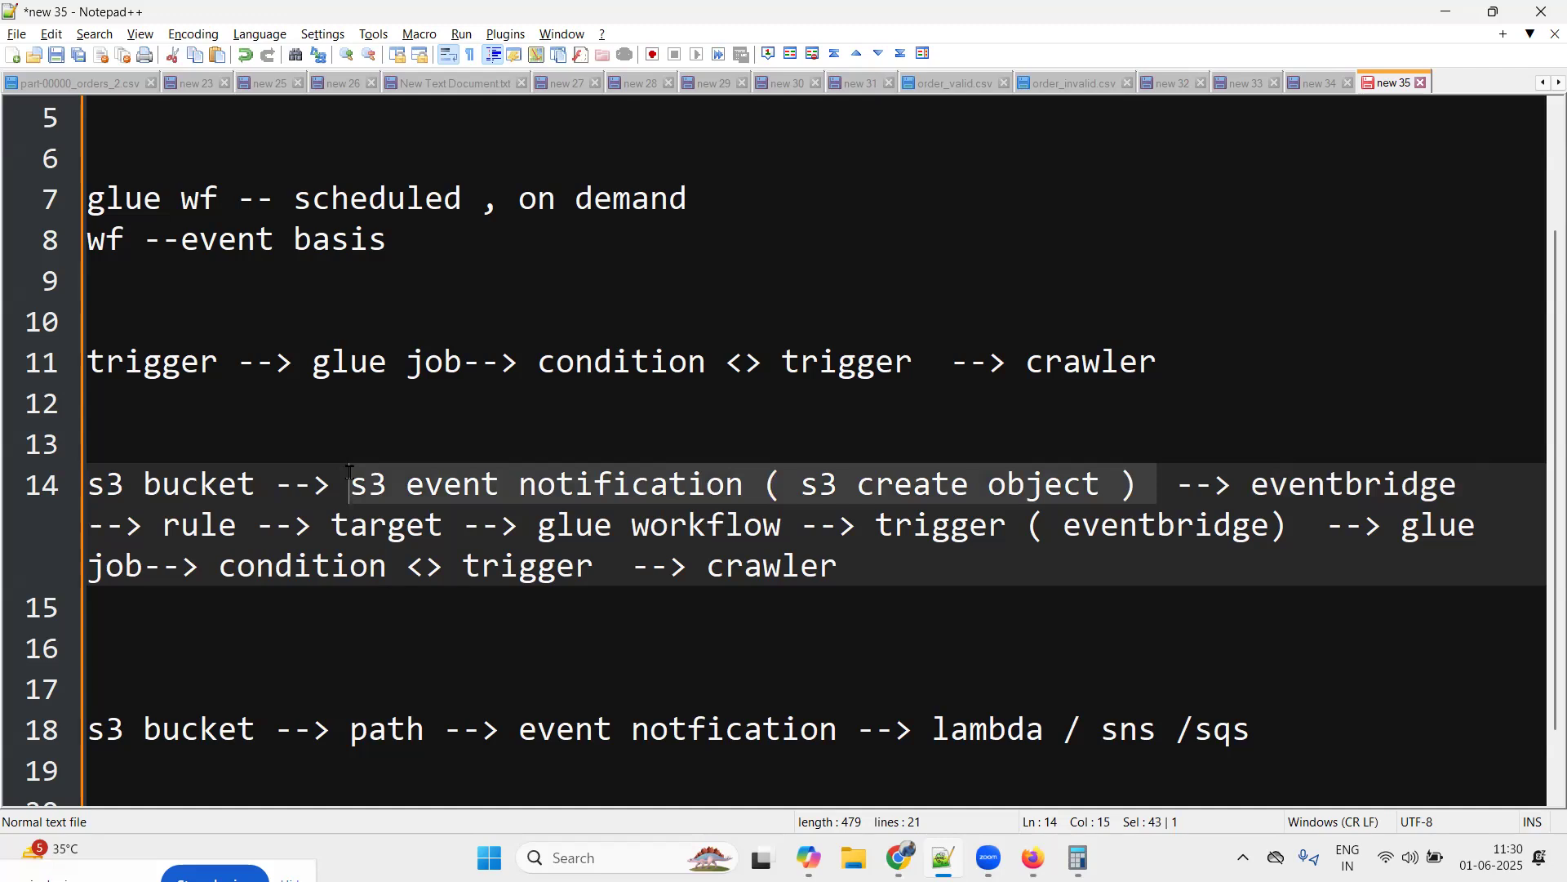
drag(254, 485, 82, 486)
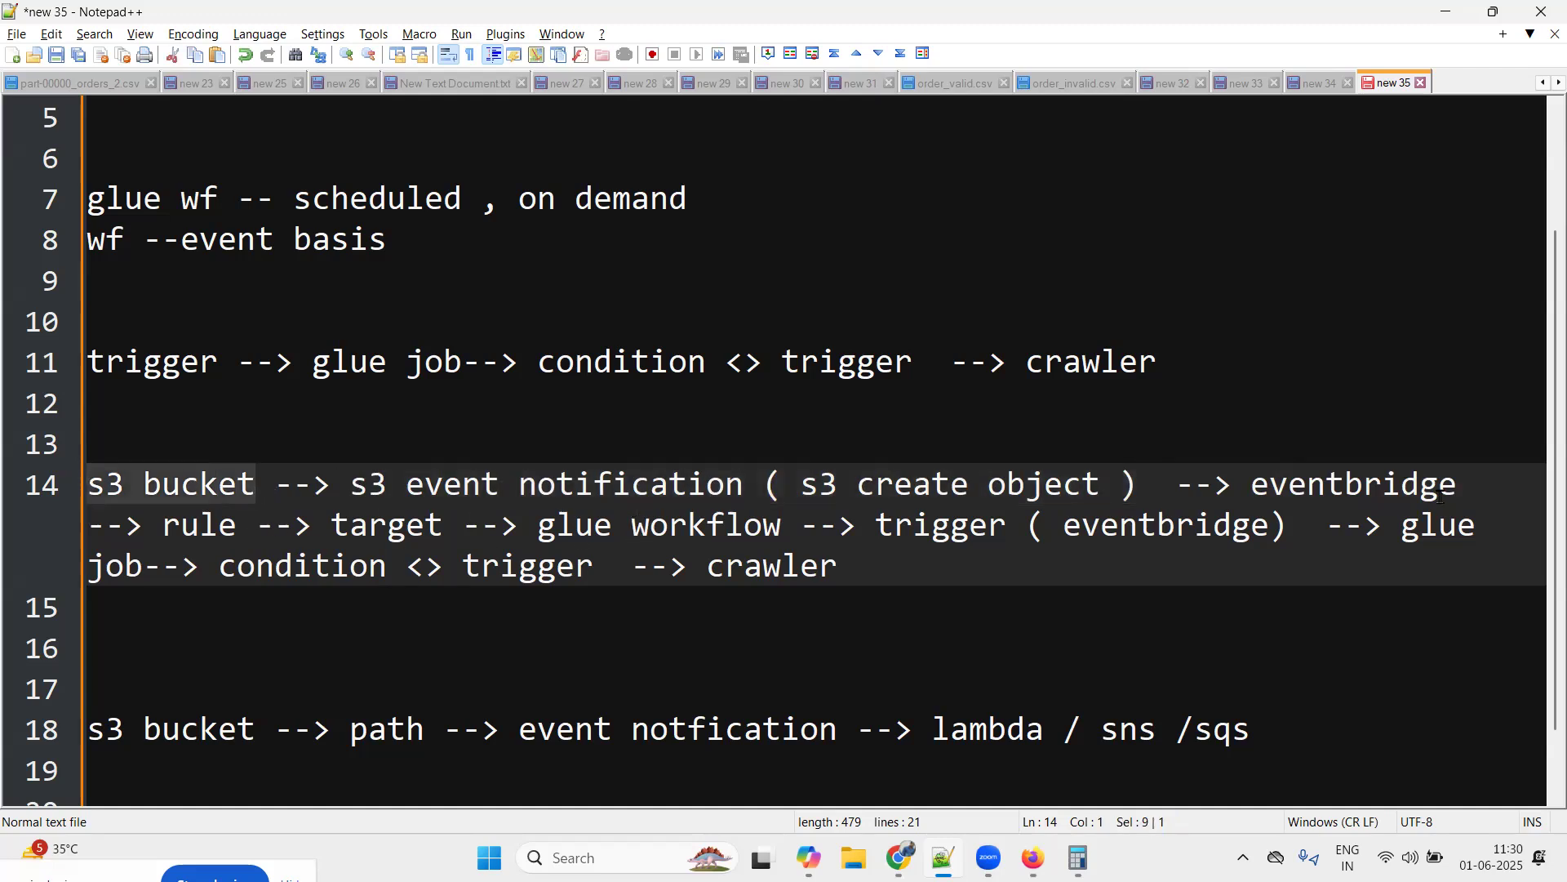
double_click(1369, 490)
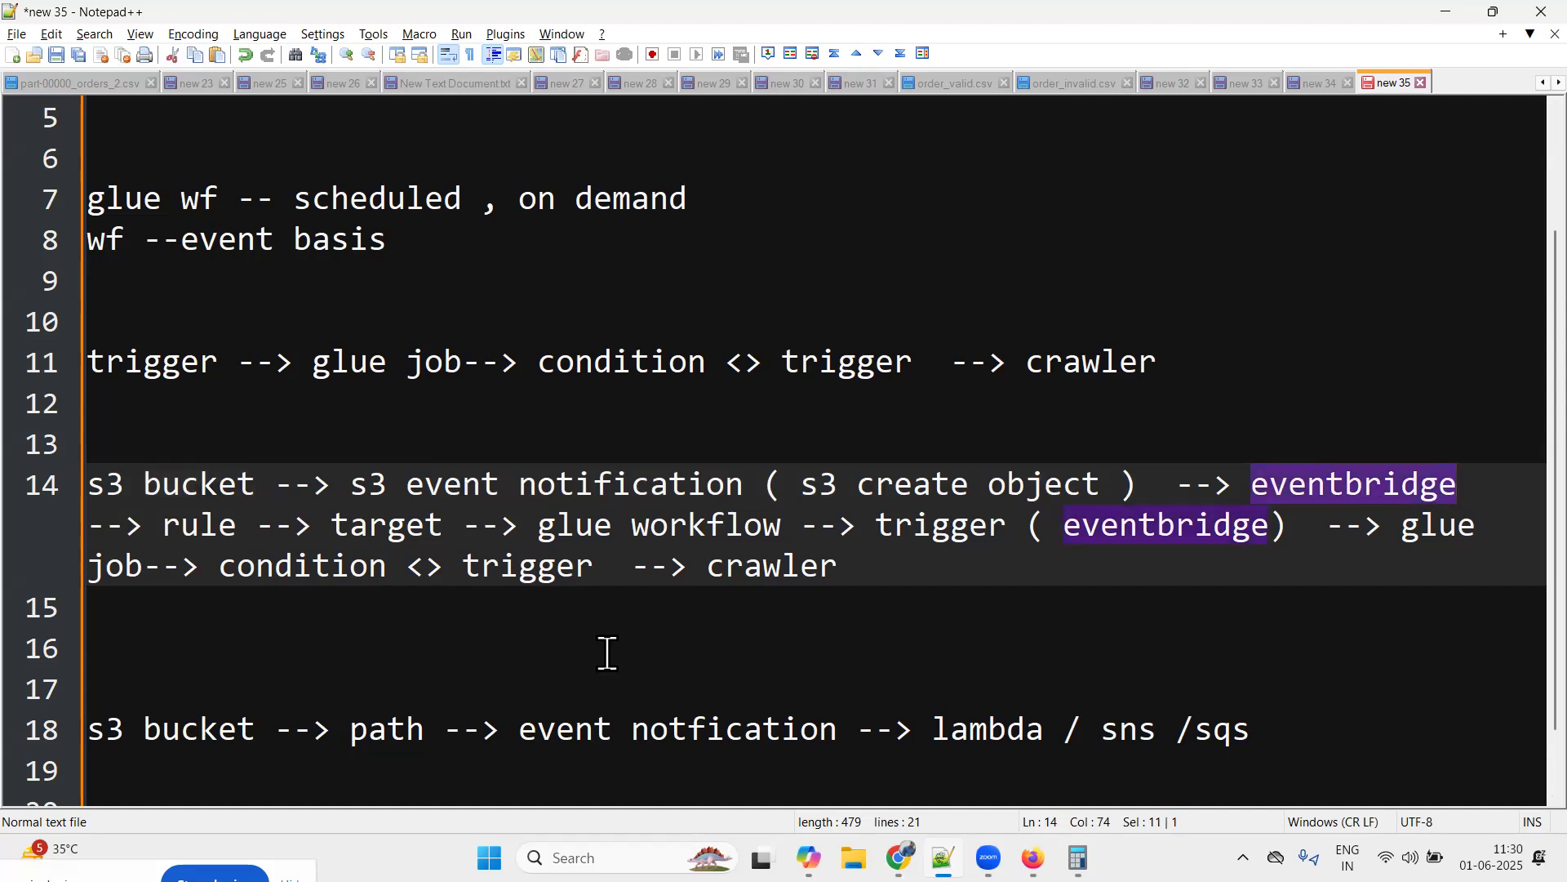
Review the event notification, its "s3 create object" event and the eventbridge part of the line 14 flow
drag(794, 484, 1103, 485)
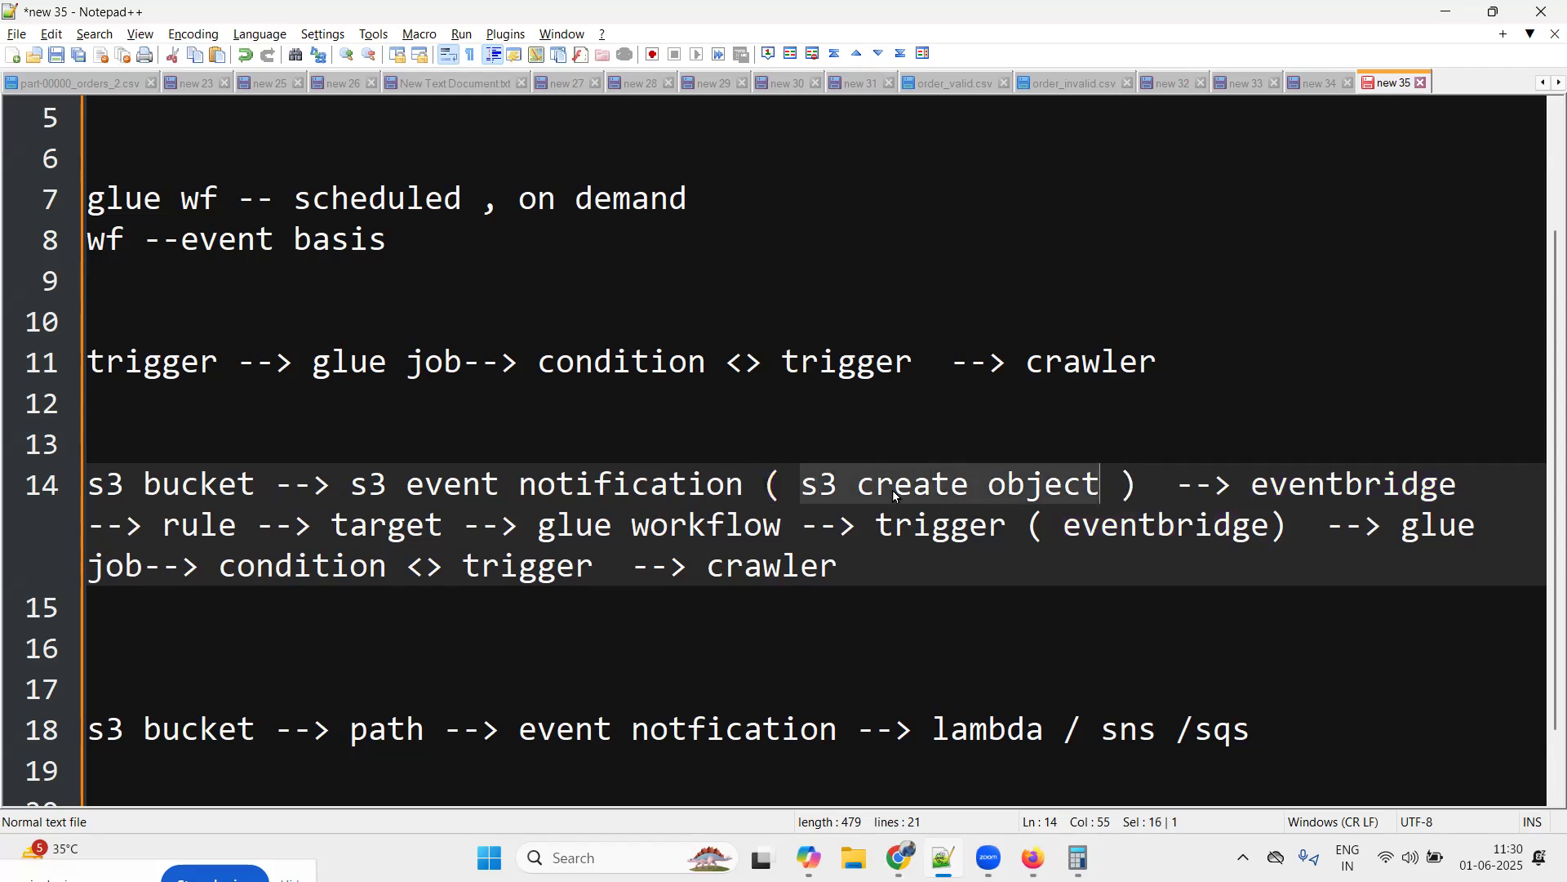
drag(455, 487, 820, 485)
click(1327, 488)
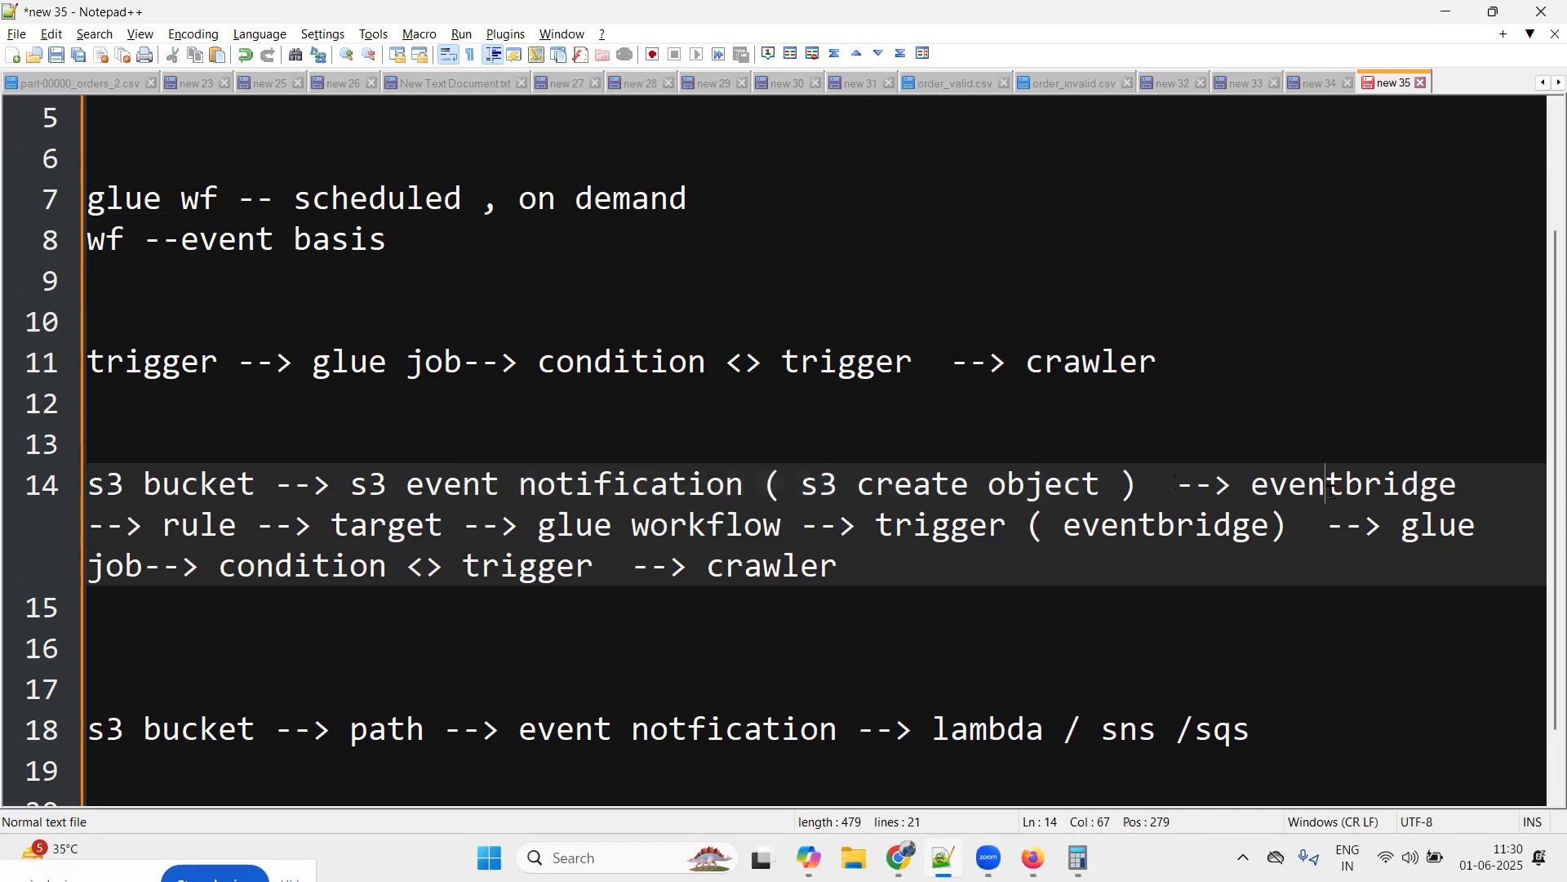
double_click(1329, 488)
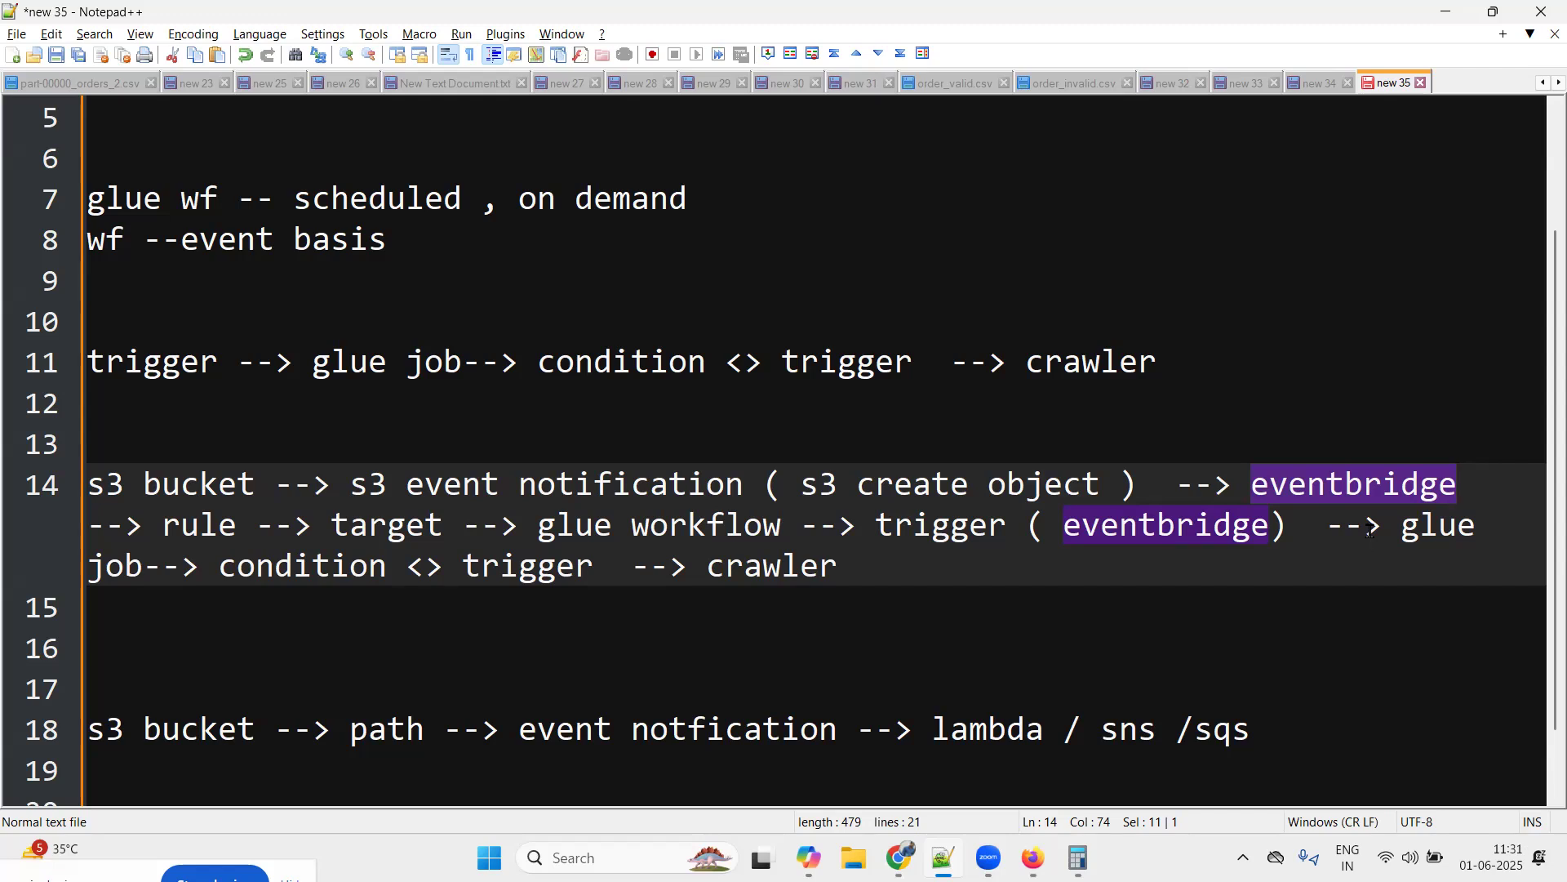
drag(710, 483, 721, 483)
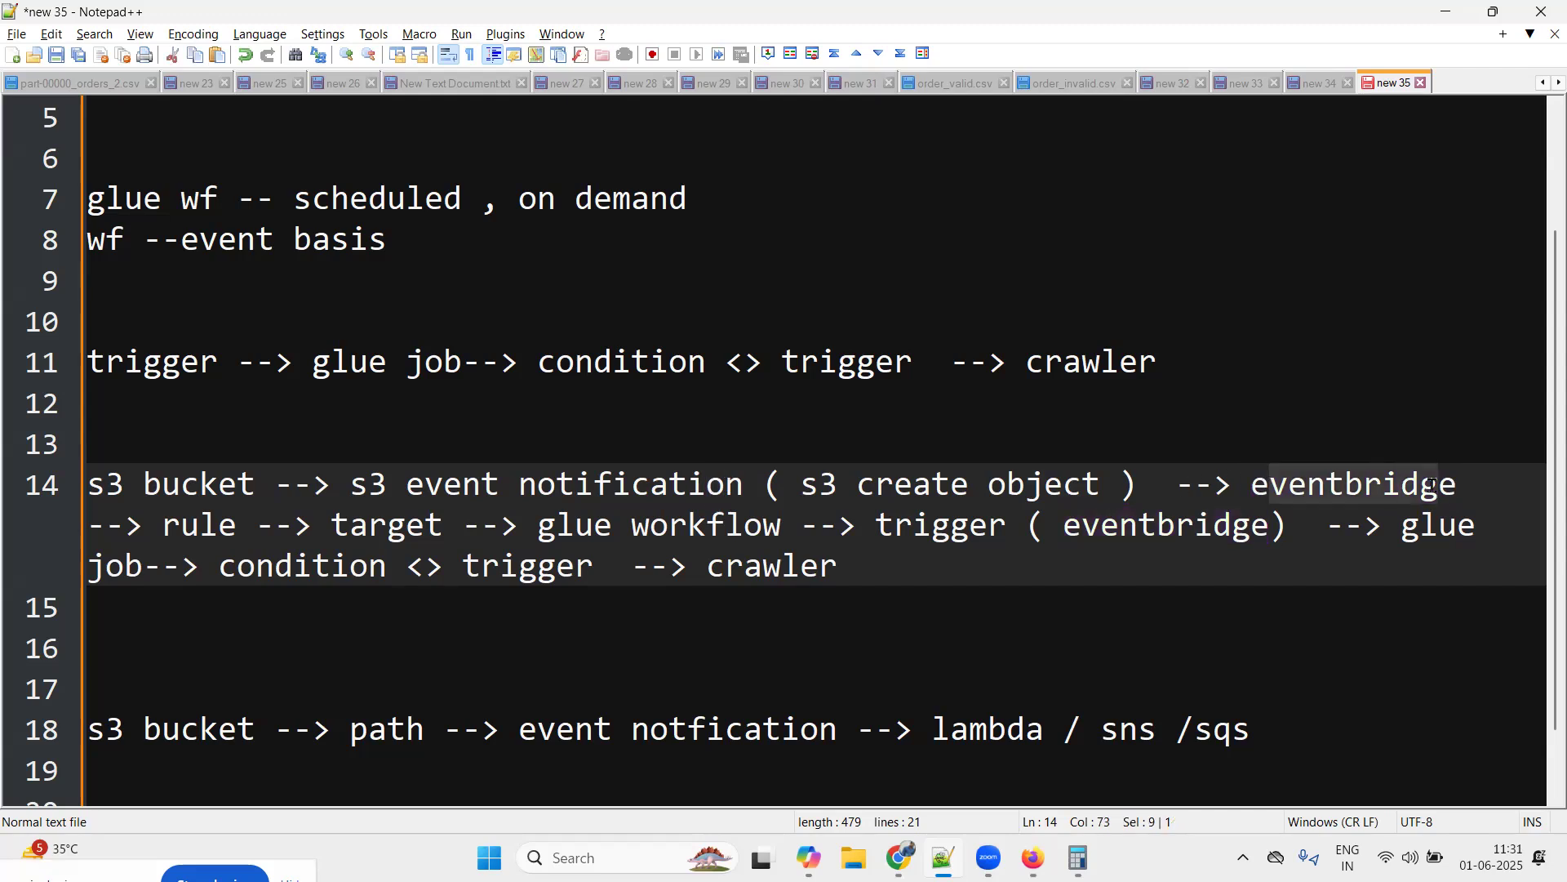
Copy "( s3 create object )" from the event notification and insert it after "rule" in the line 14 flow
double_click(198, 531)
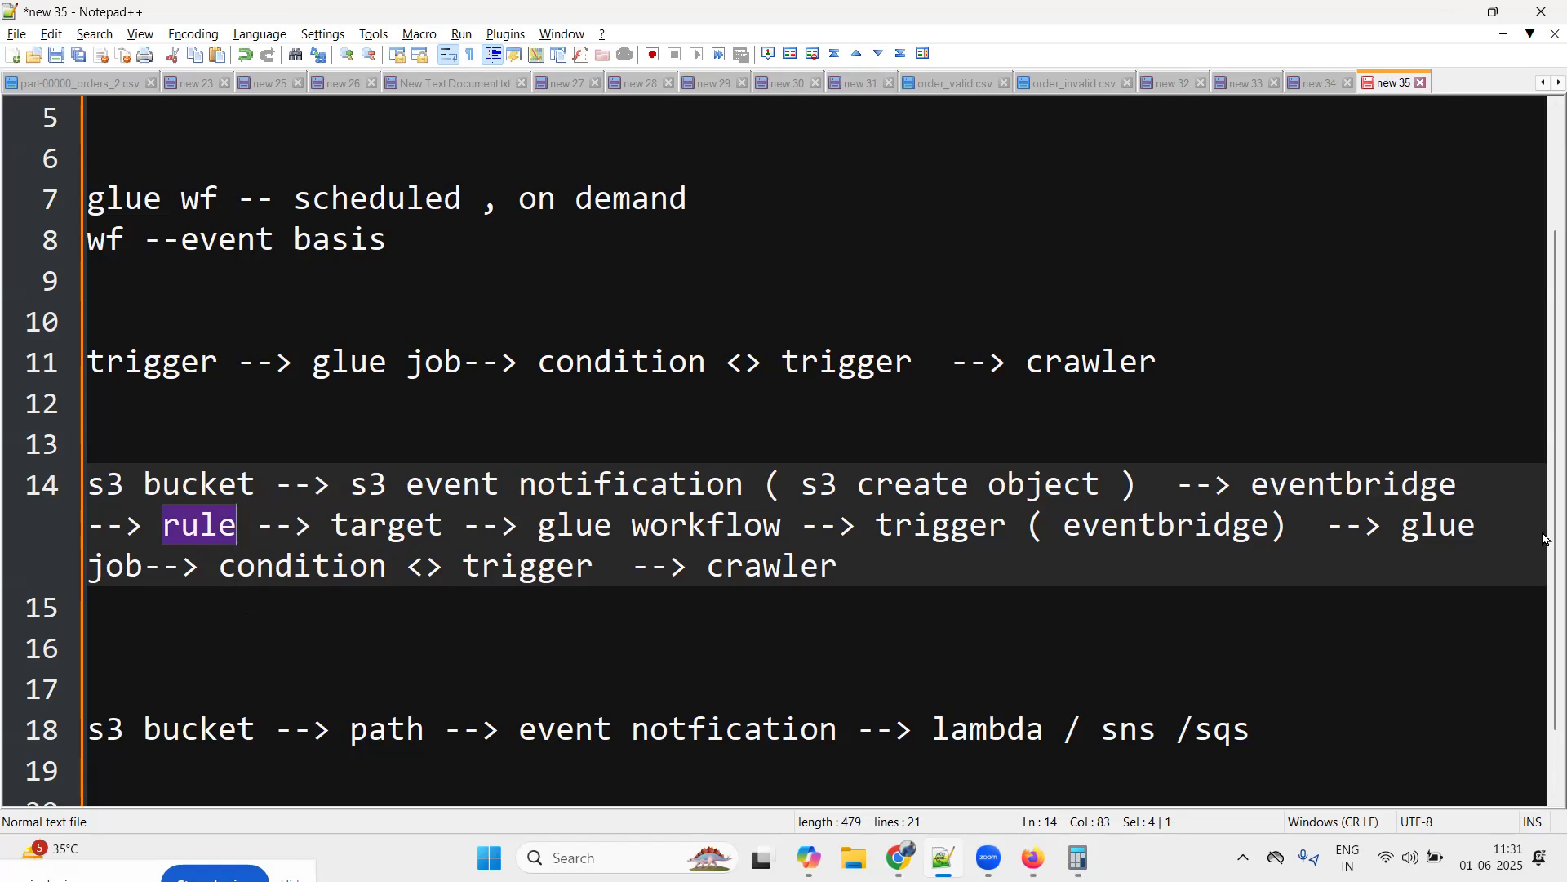
click(237, 529)
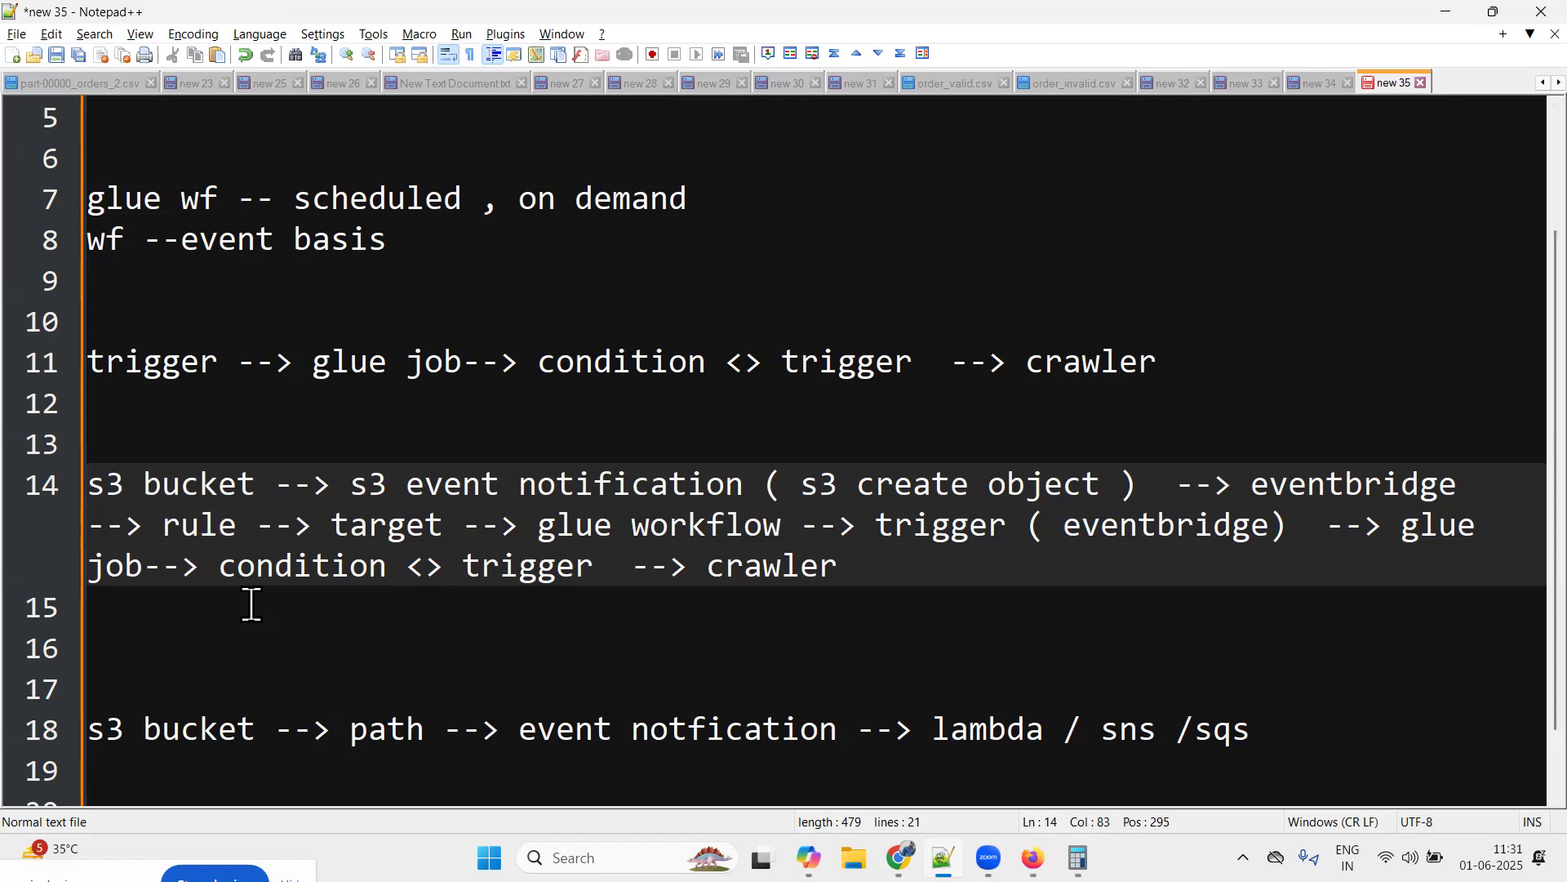
text((s)
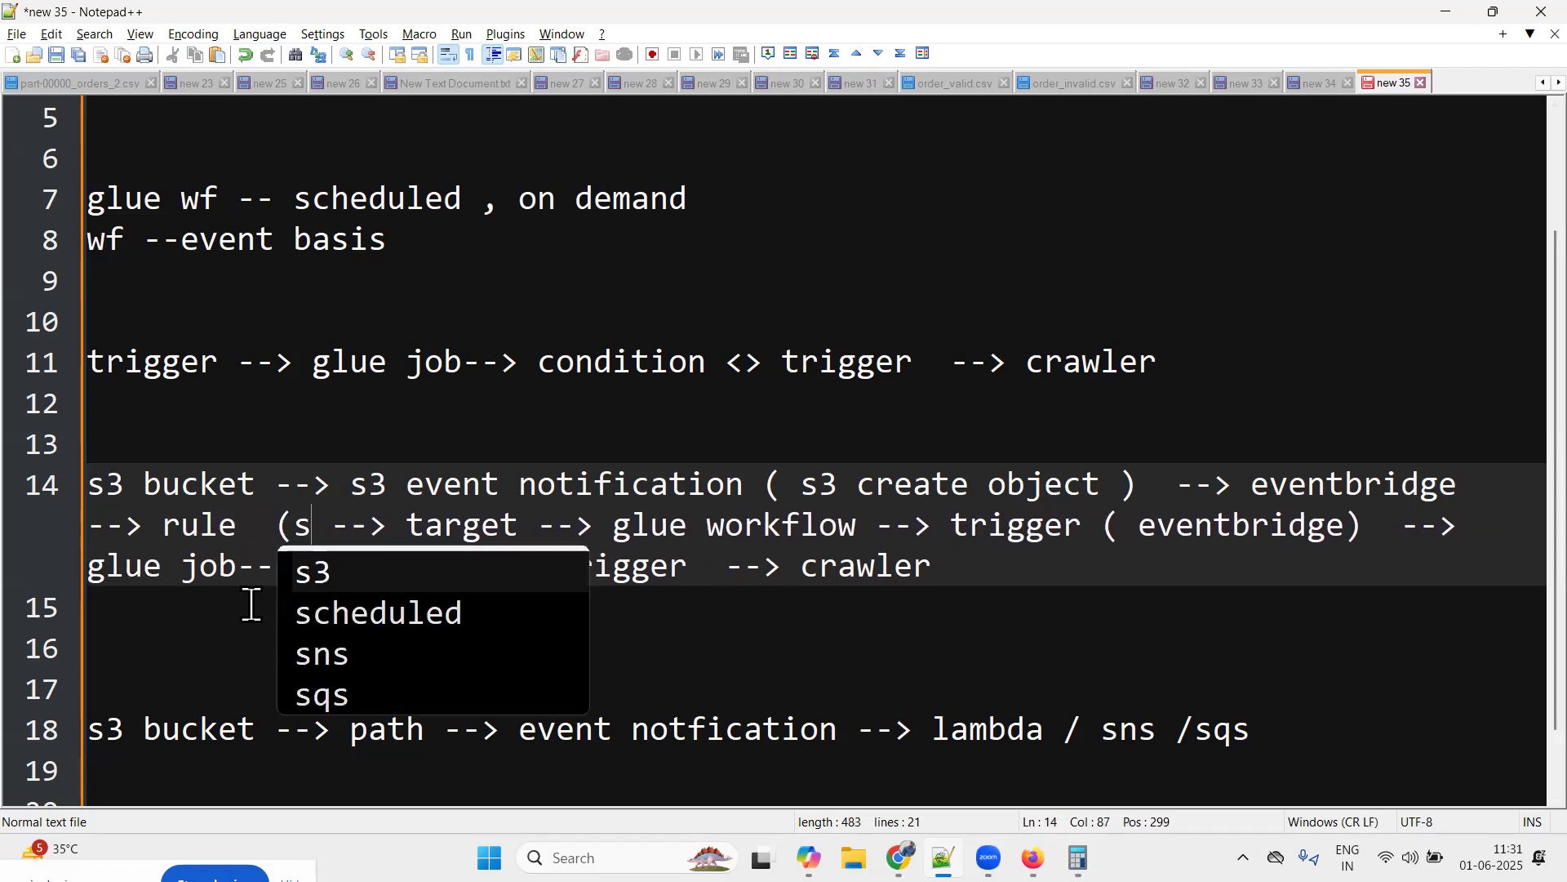
drag(1157, 485, 764, 488)
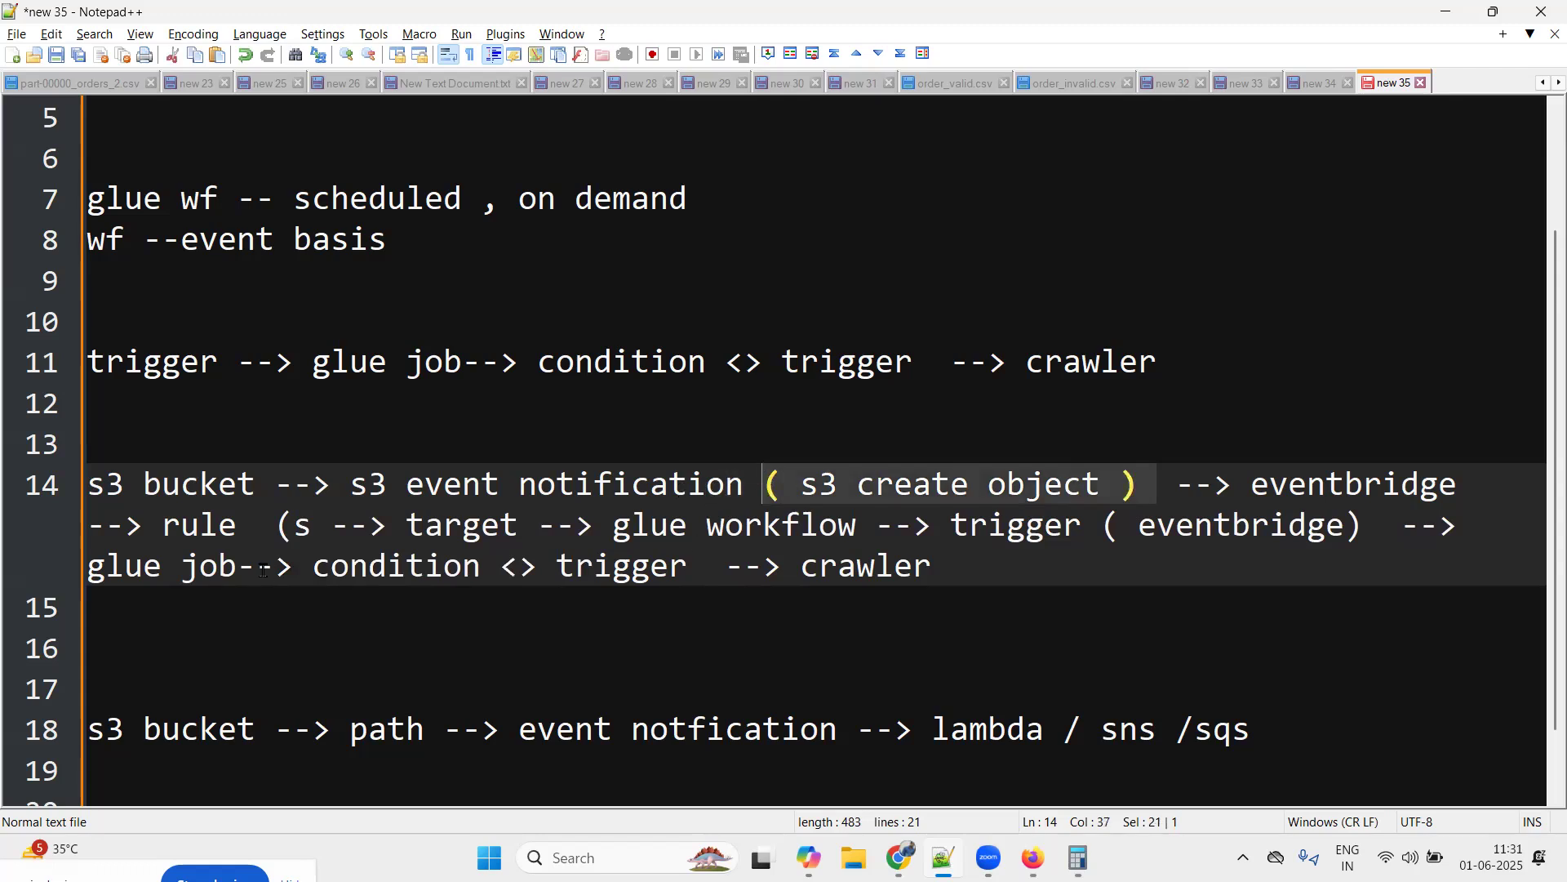
key(ctrl+c)
drag(317, 529, 278, 529)
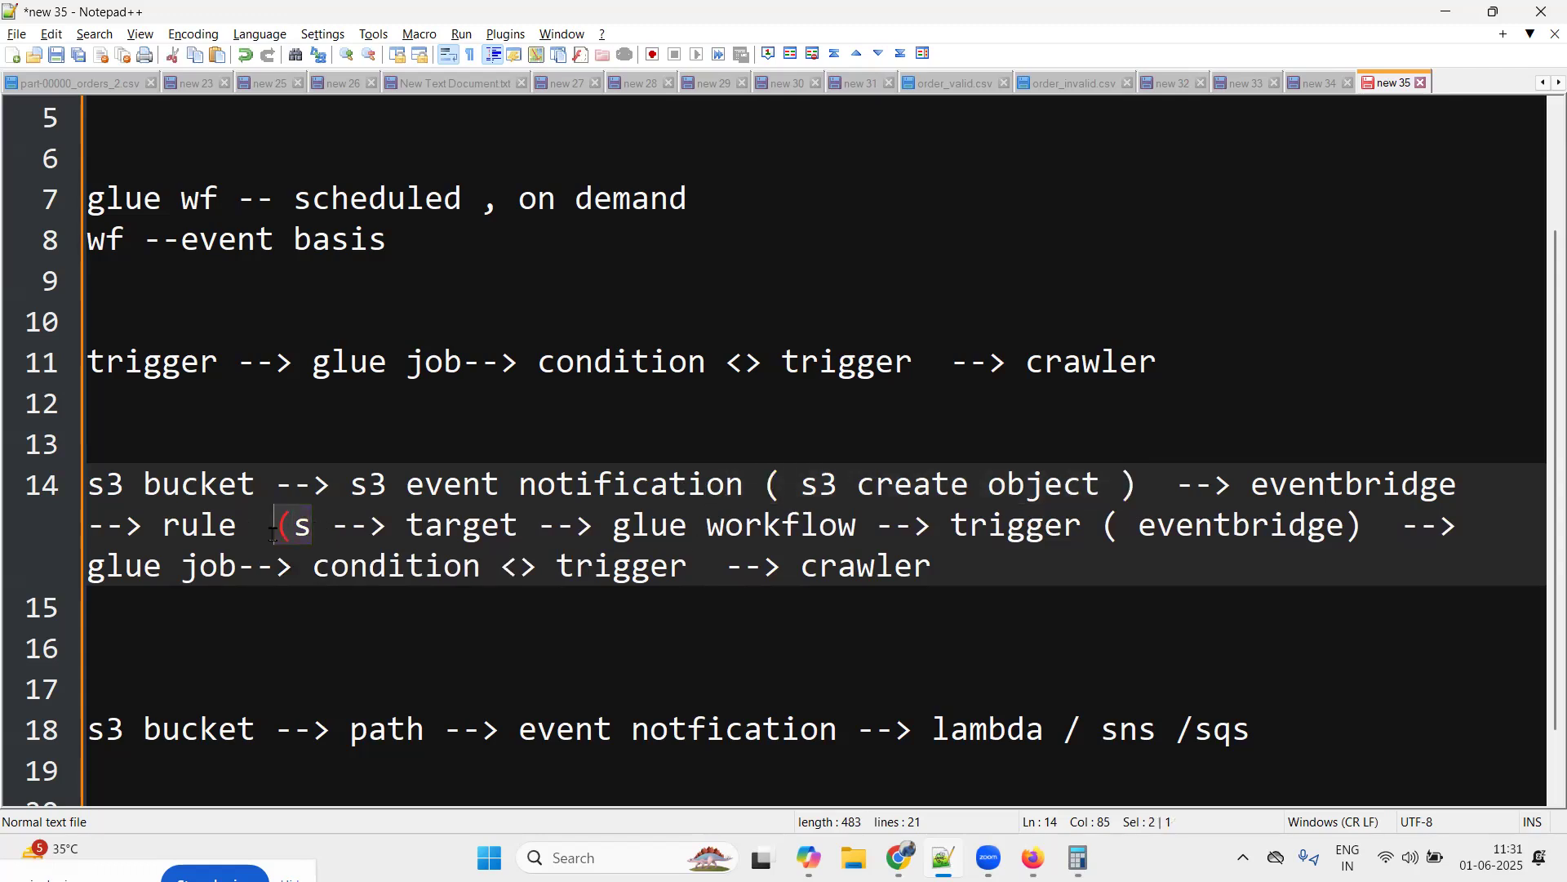
key(ctrl+v)
Replace "s3 create object" with "events" in the parentheses after "s3 event notification" on line 14
drag(1102, 484, 800, 484)
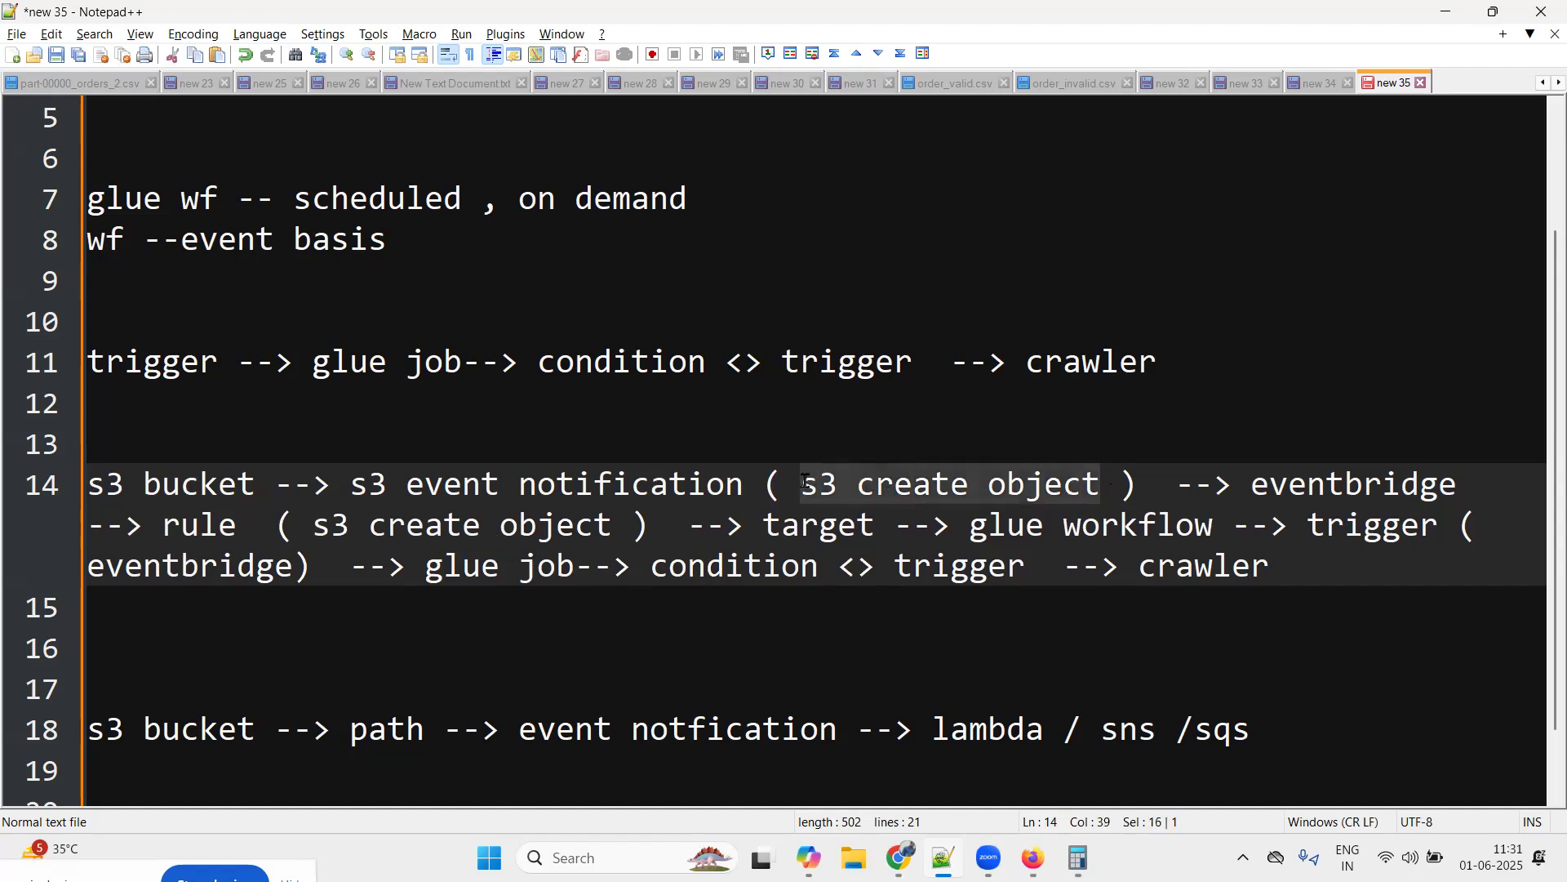
text(e)
key(Escape)
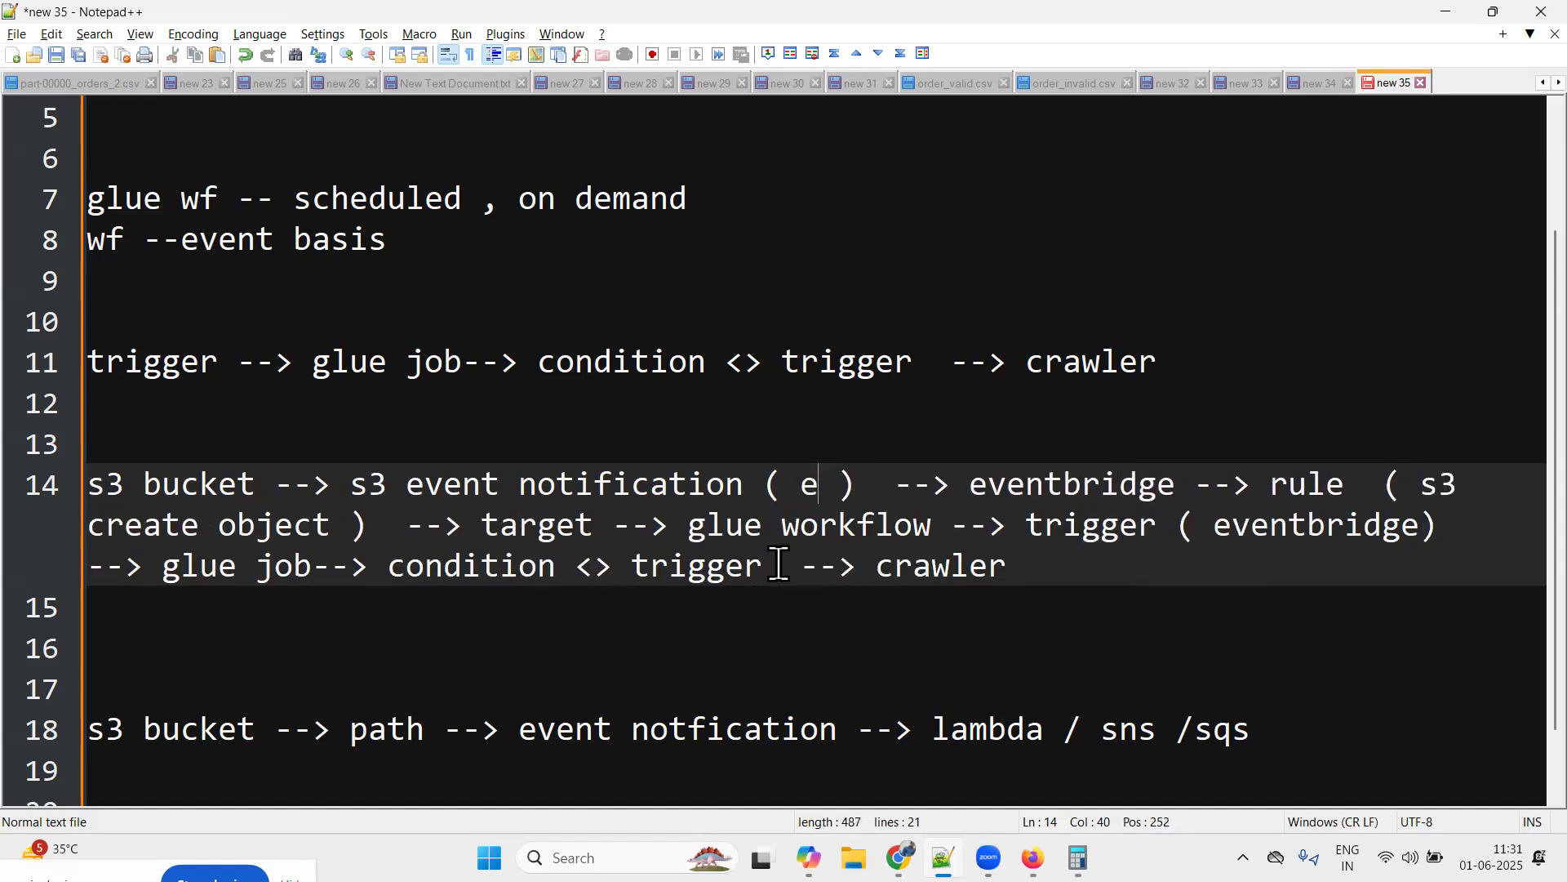
text(vents)
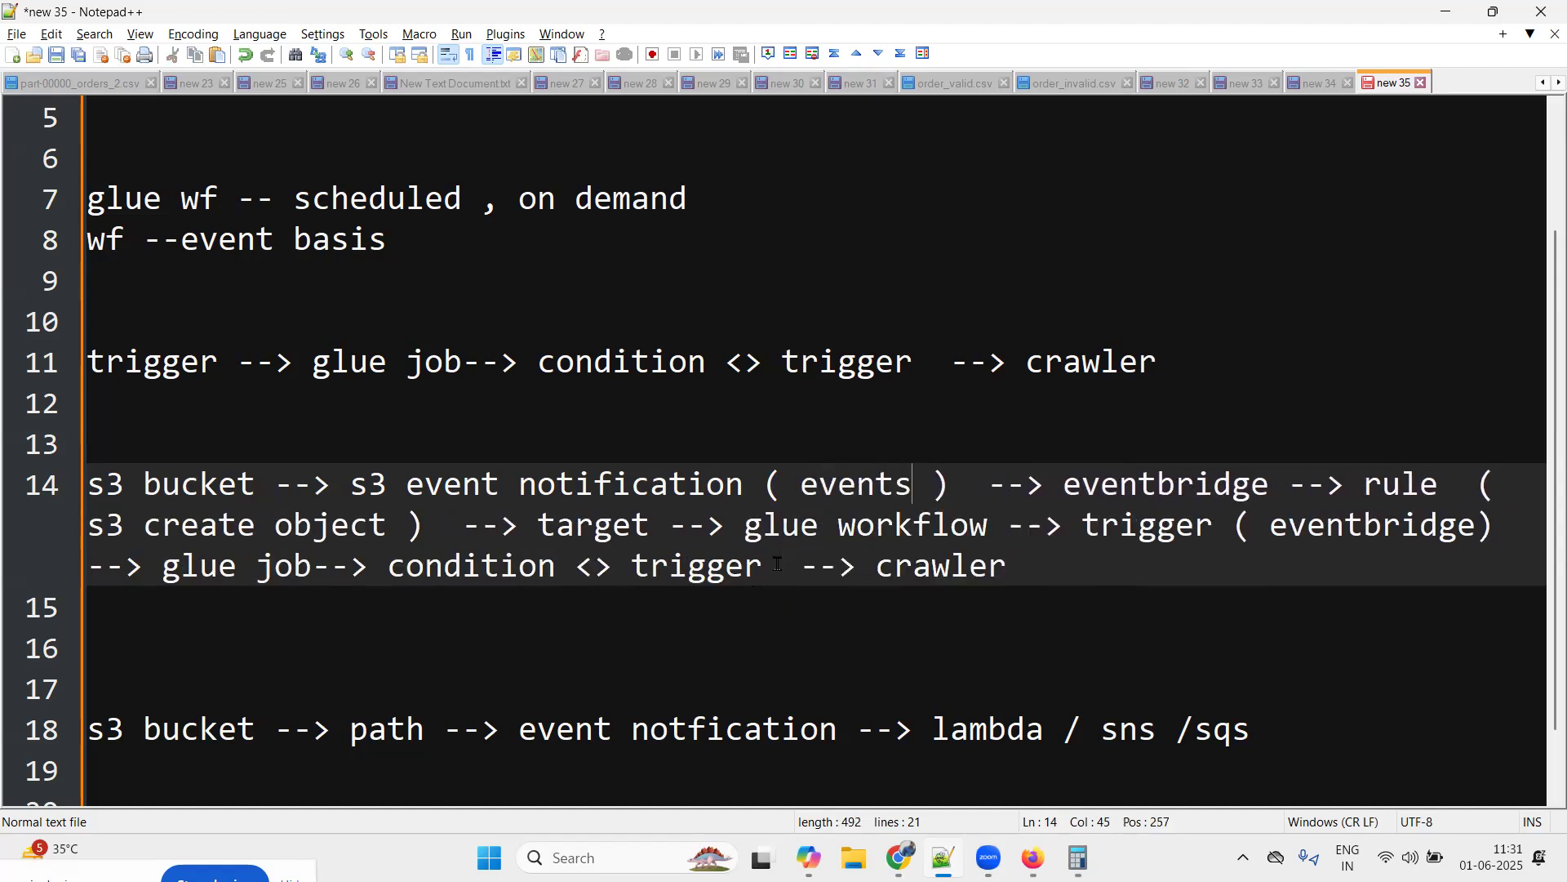
Review the line 14 flow from the events and rule through the target and glue workflow to the eventbridge trigger
double_click(857, 482)
drag(1360, 496, 1442, 490)
drag(407, 528, 49, 545)
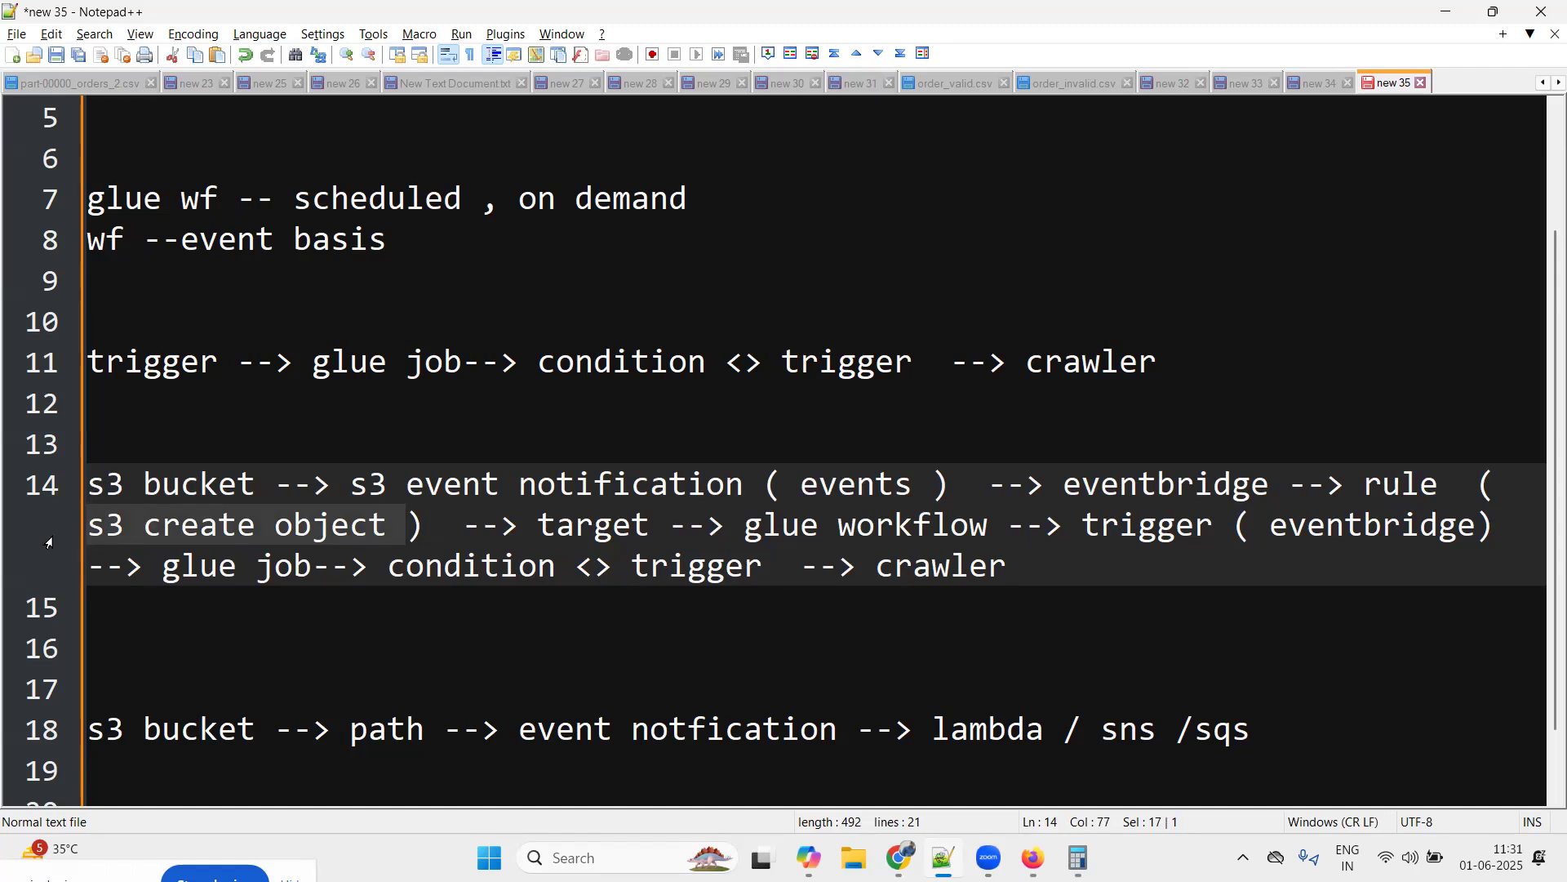
double_click(594, 535)
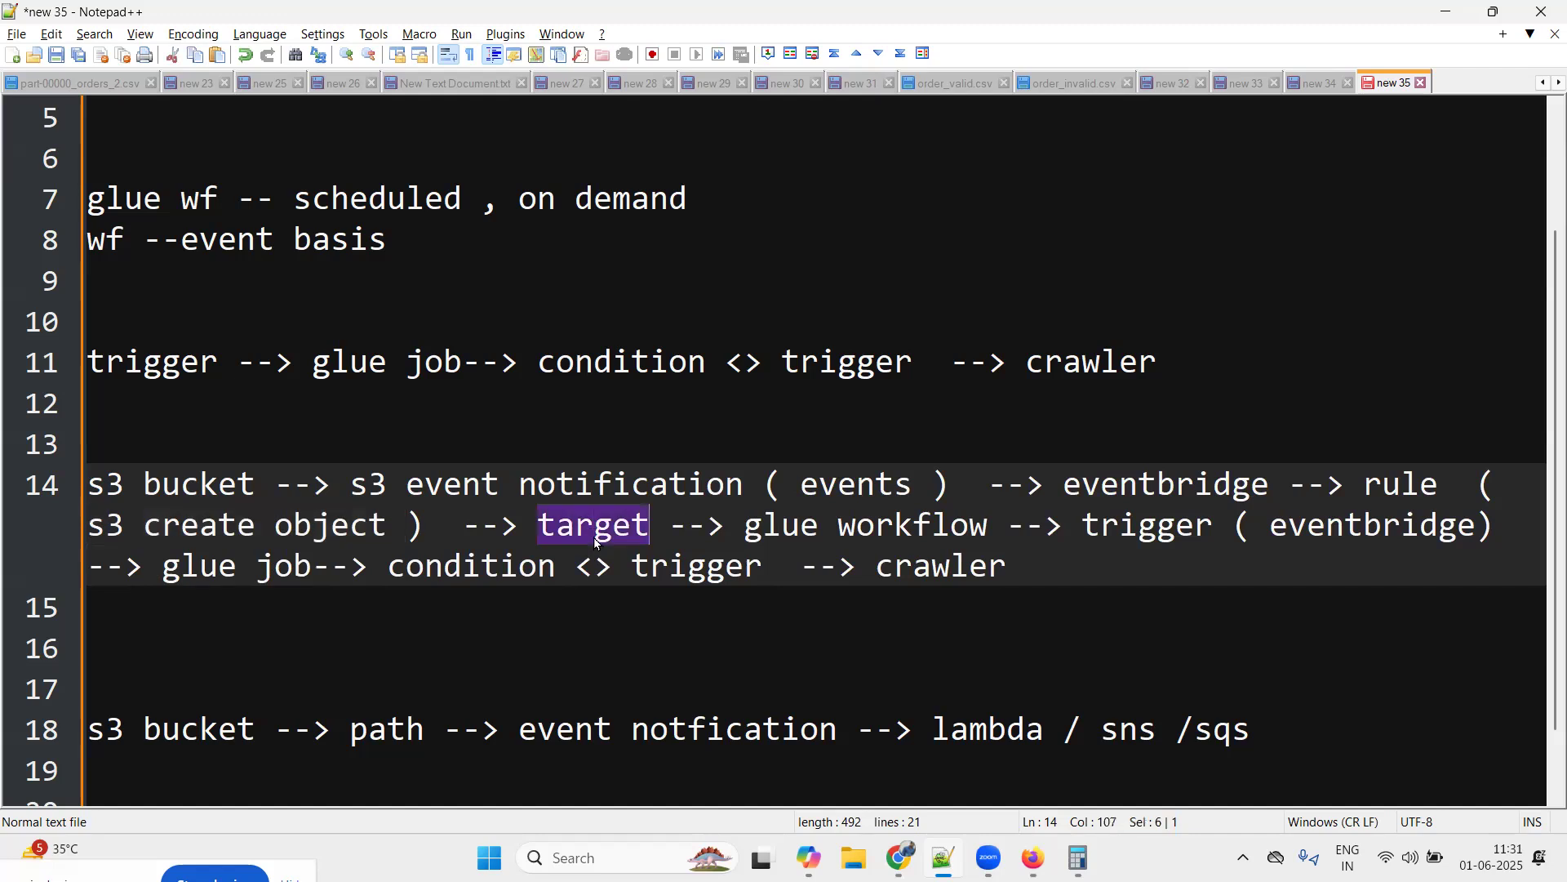
drag(743, 531, 972, 532)
drag(1074, 534, 1084, 582)
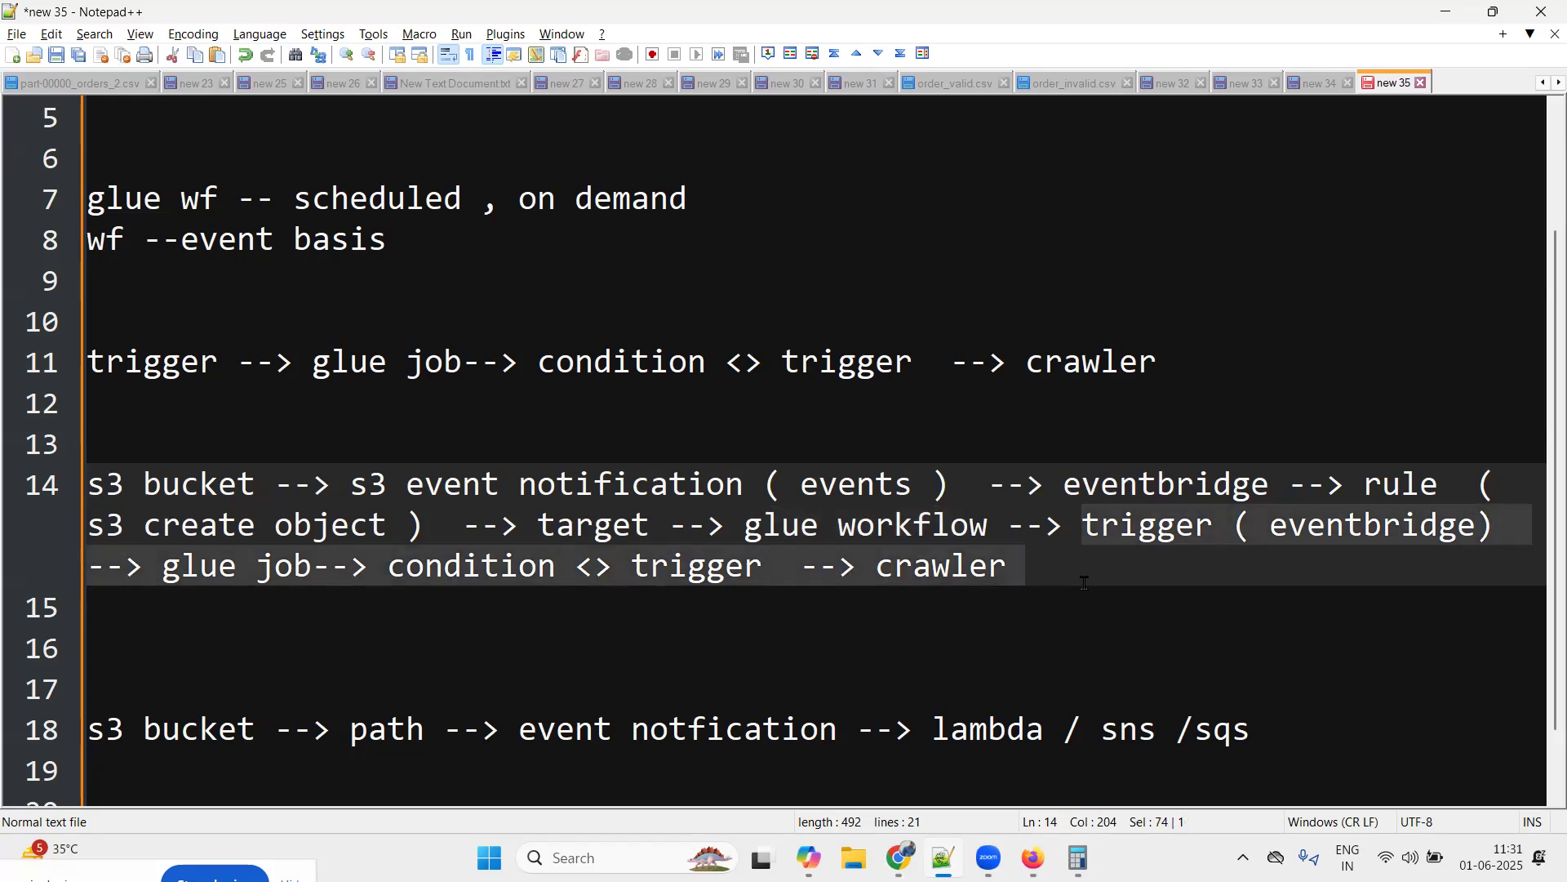
click(1084, 582)
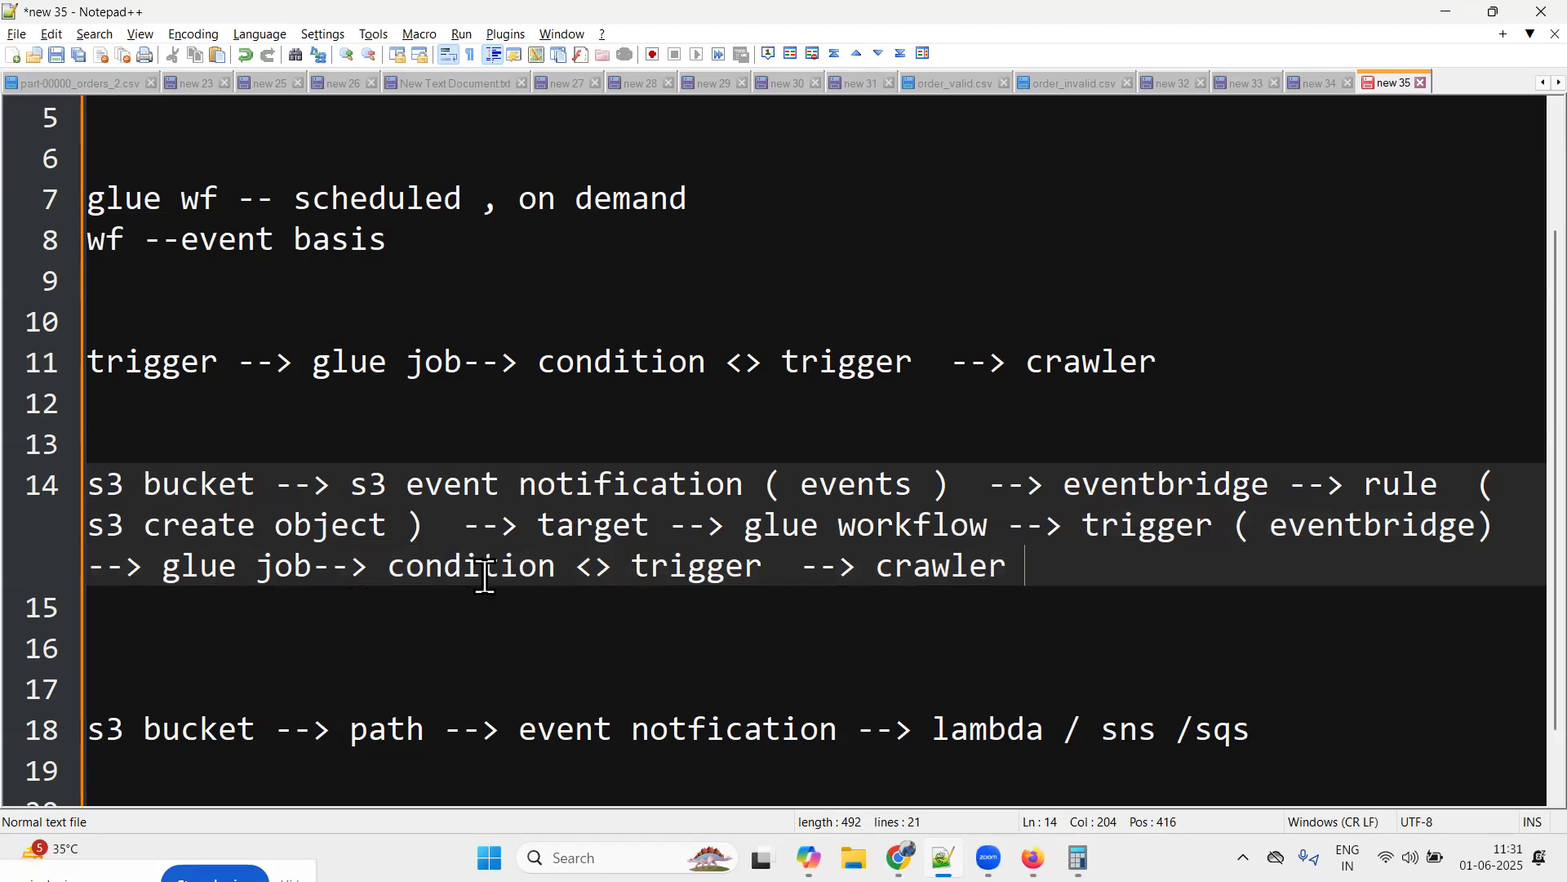
drag(746, 531, 984, 539)
drag(1085, 531, 1487, 532)
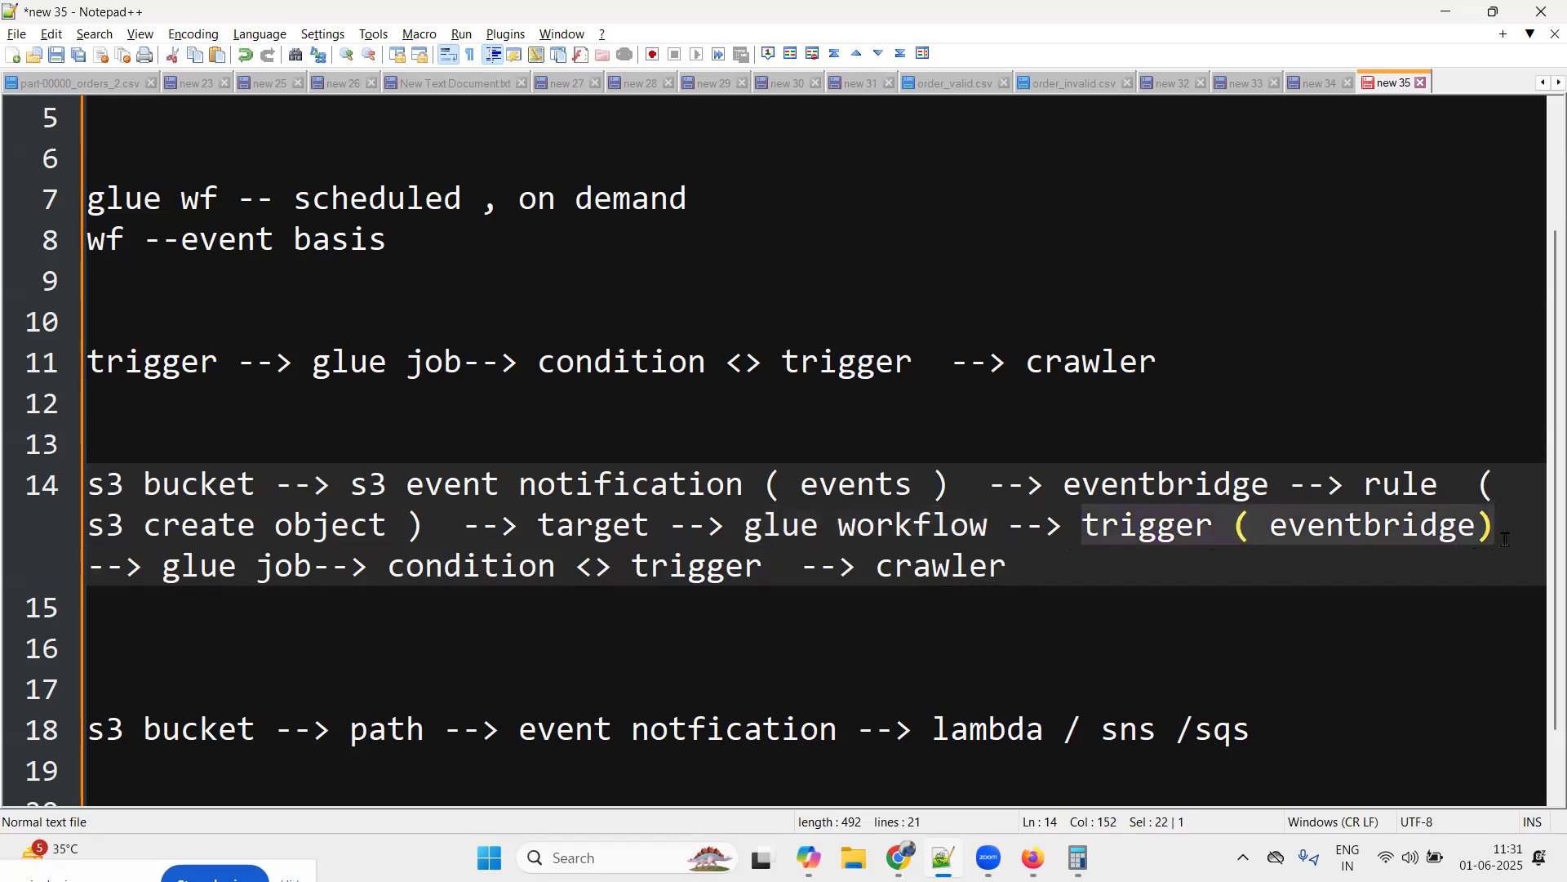
Insert three line breaks before the closing parenthesis of the trigger's "( eventbridge)" note to make room for details
click(1478, 529)
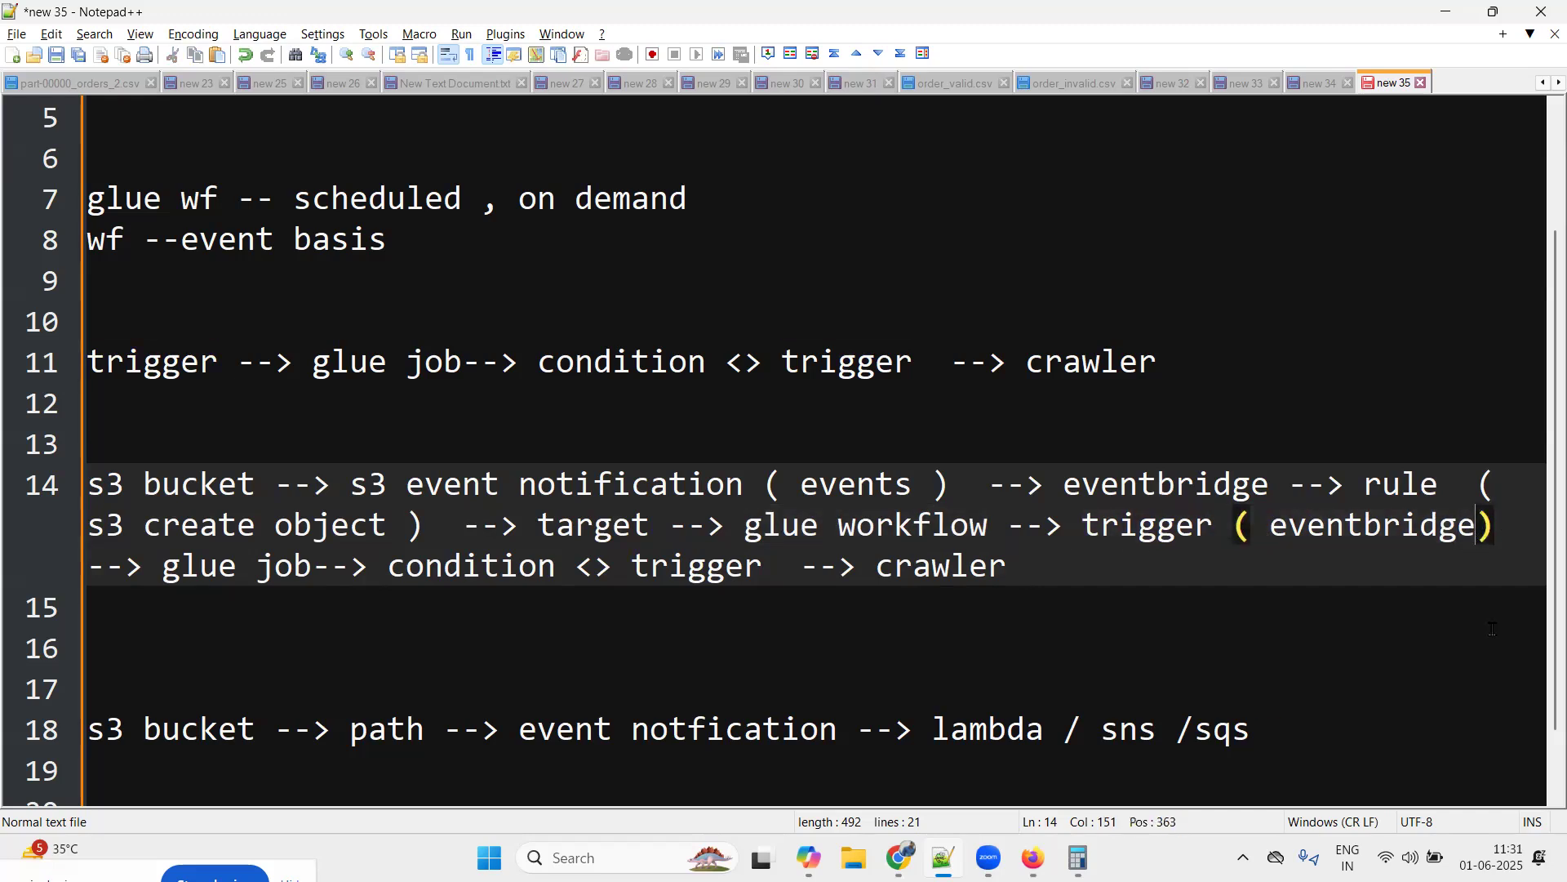
key(Return)
key(Return)
key(Return)
key(Up)
key(Up)
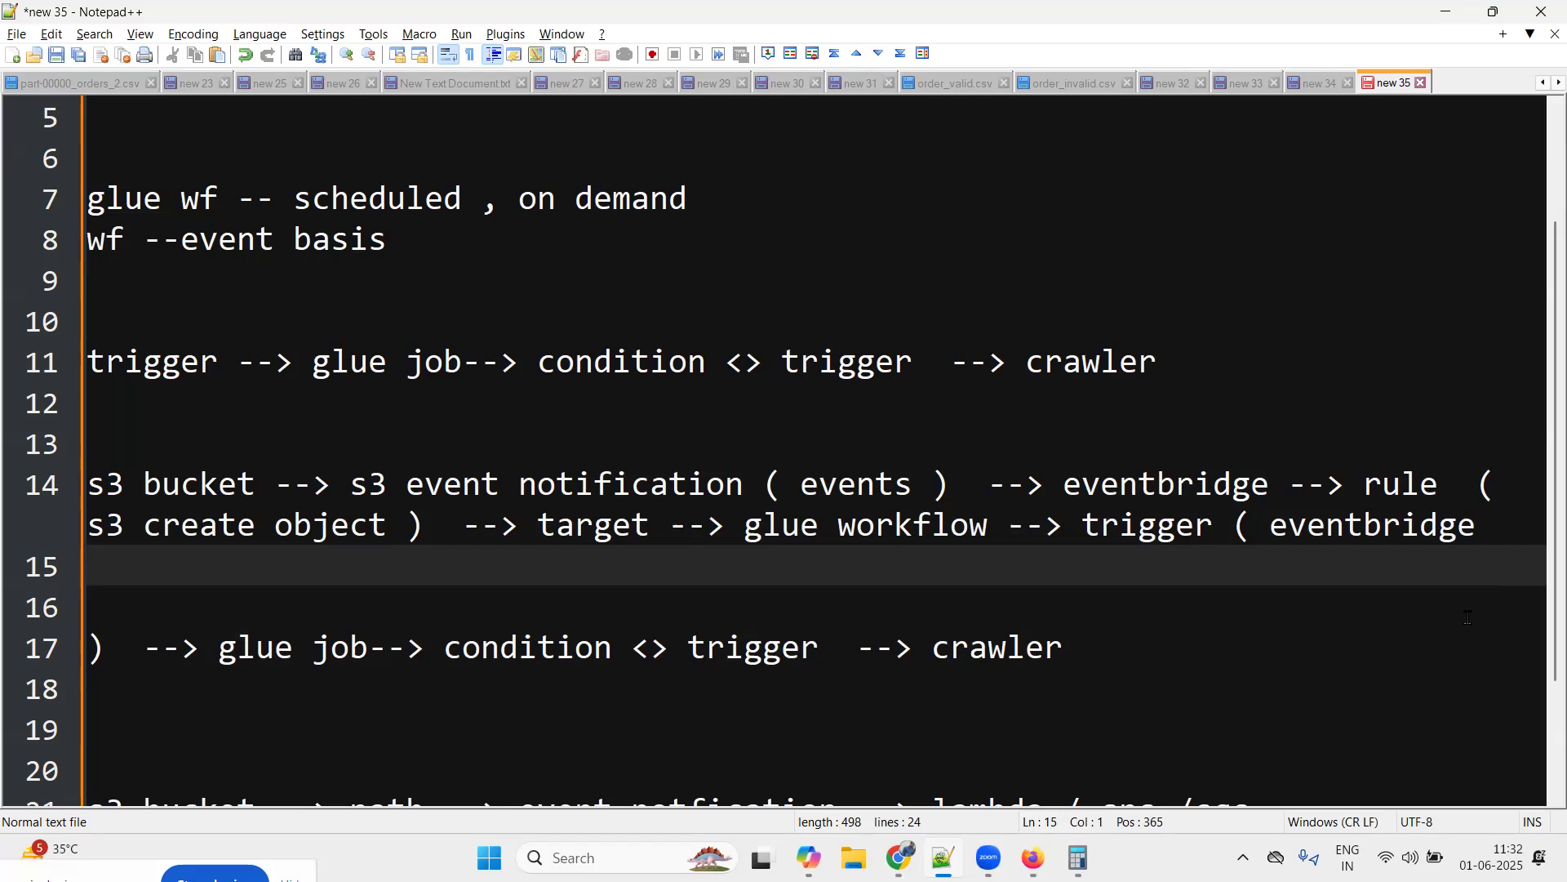
Add the trigger conditions "5 new files" on line 15 and "10 min" on line 16
drag(406, 532, 62, 532)
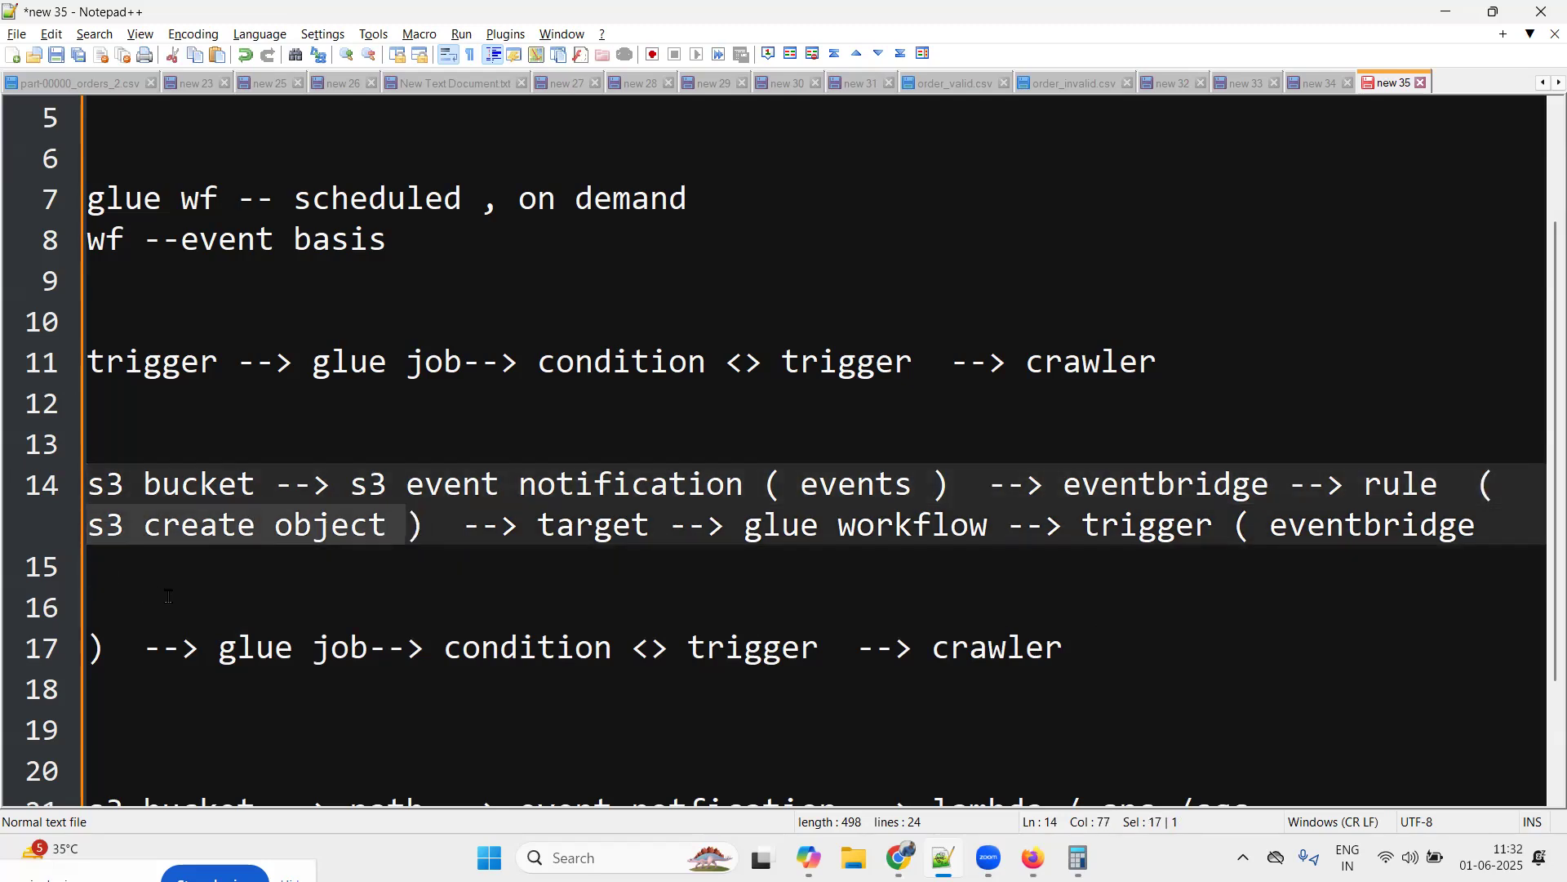
click(149, 584)
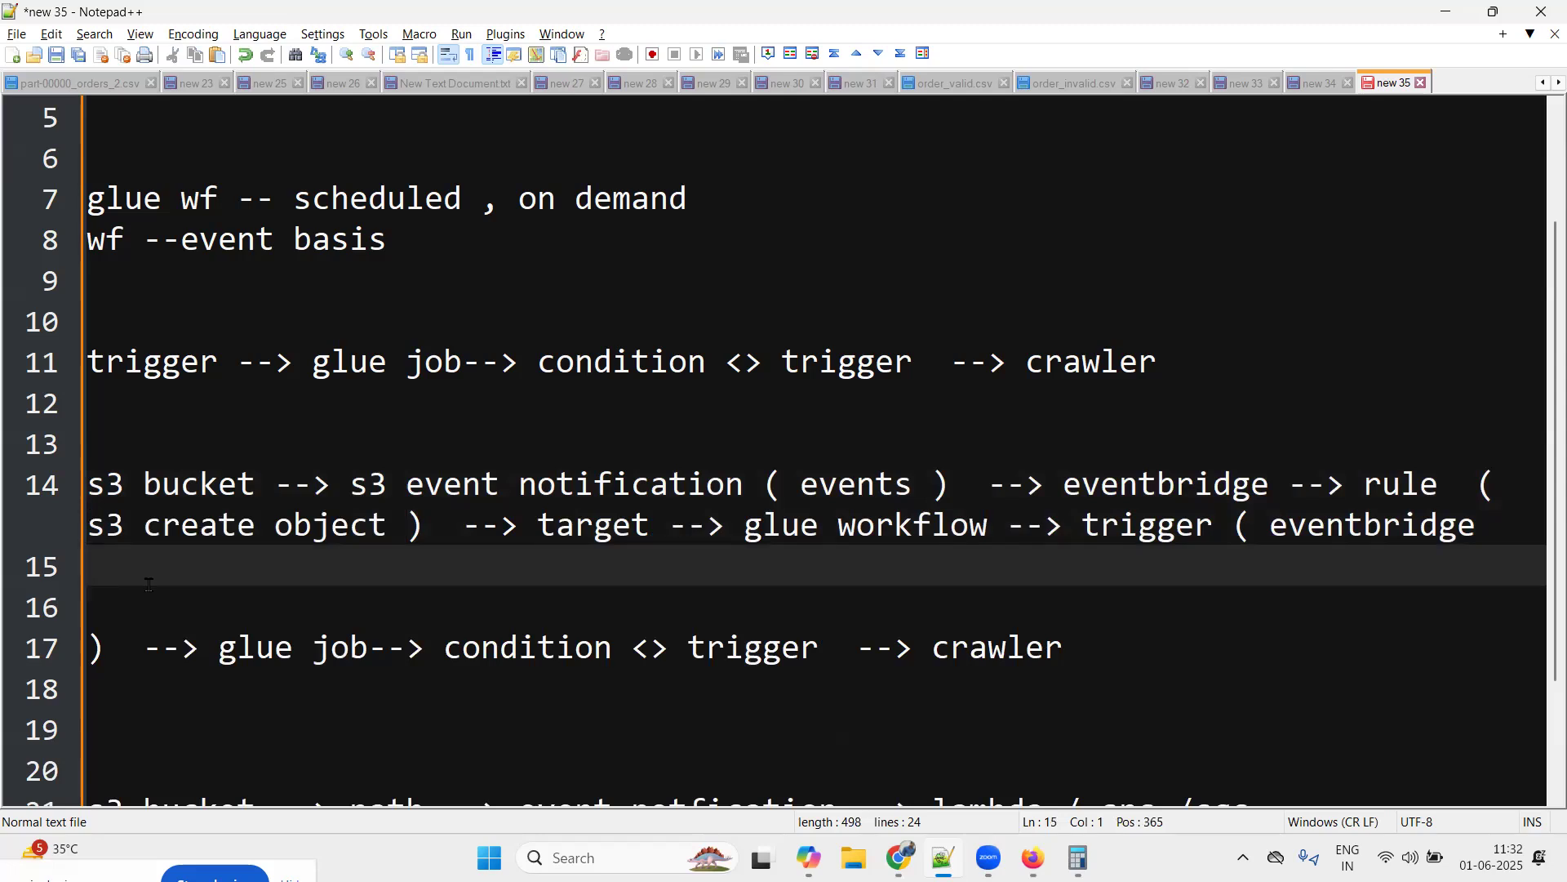
text(5 new files)
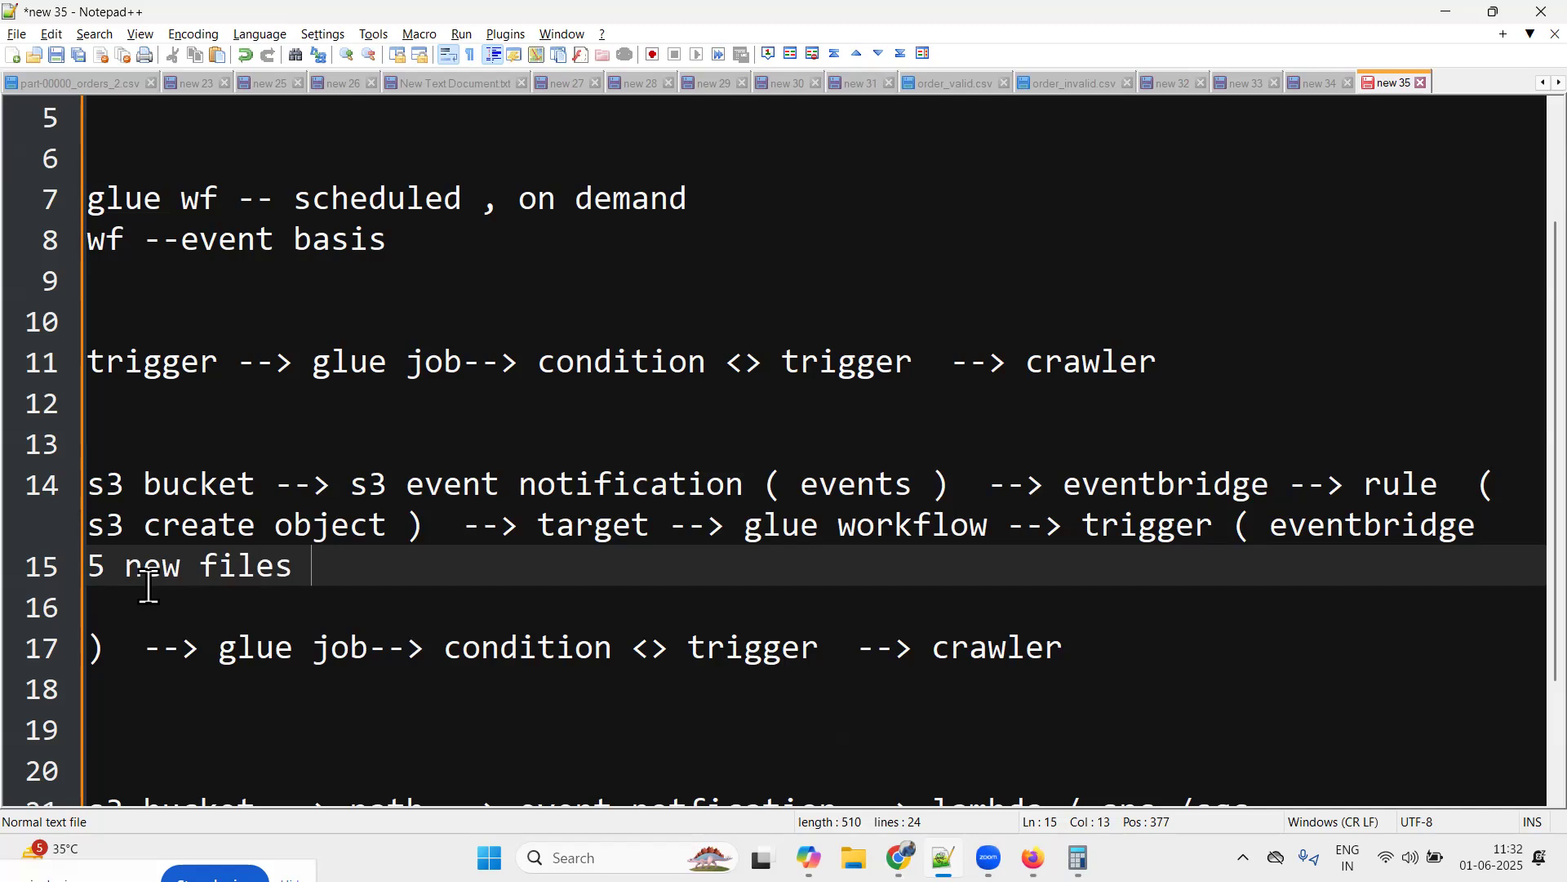
key(Return)
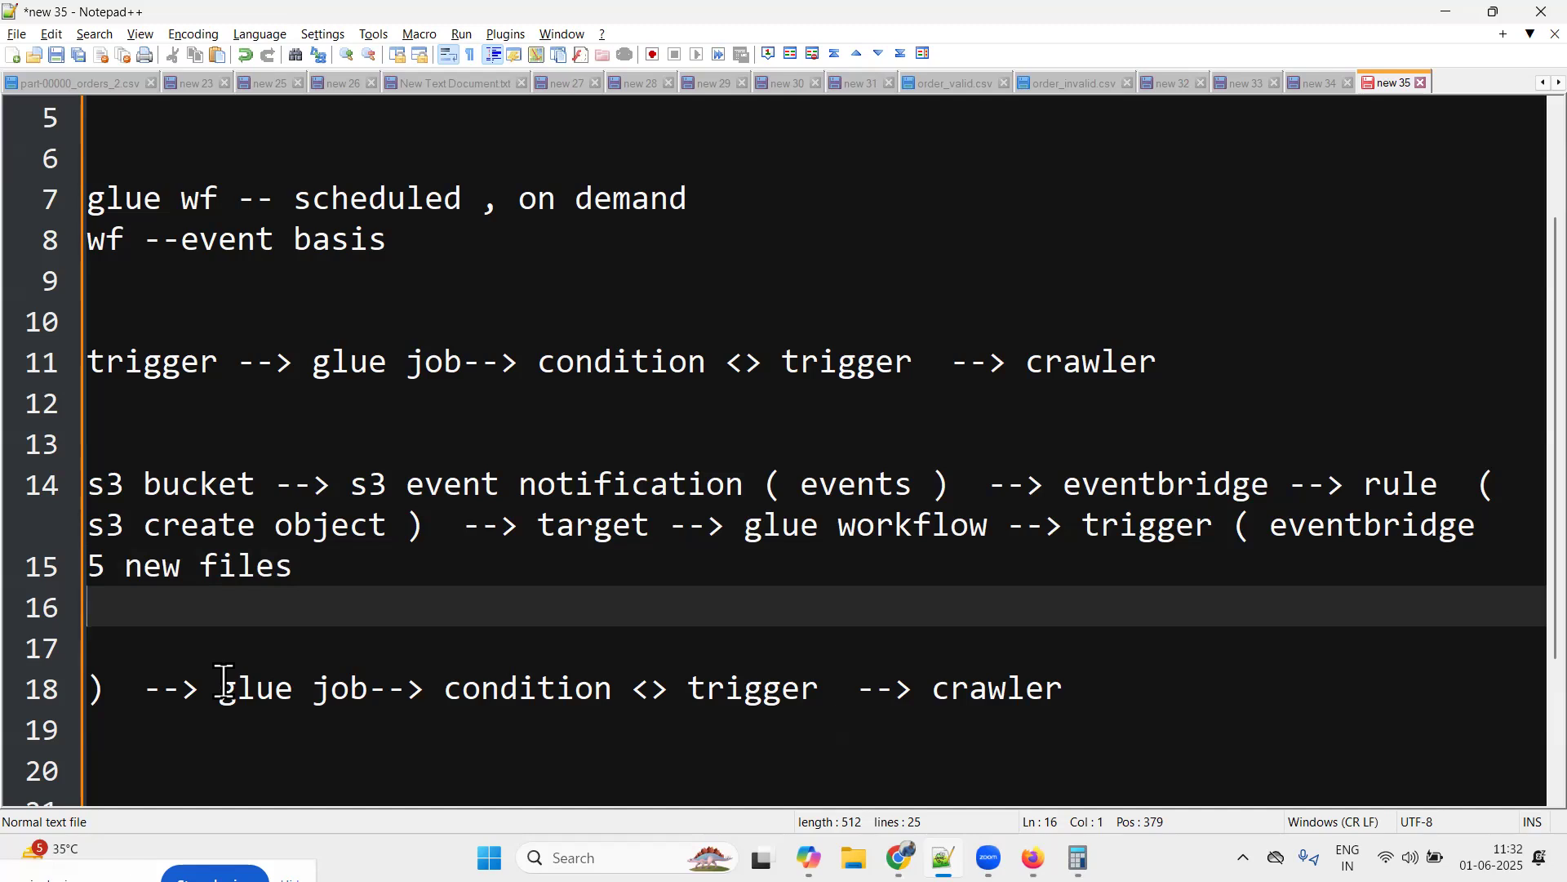
text(10 min)
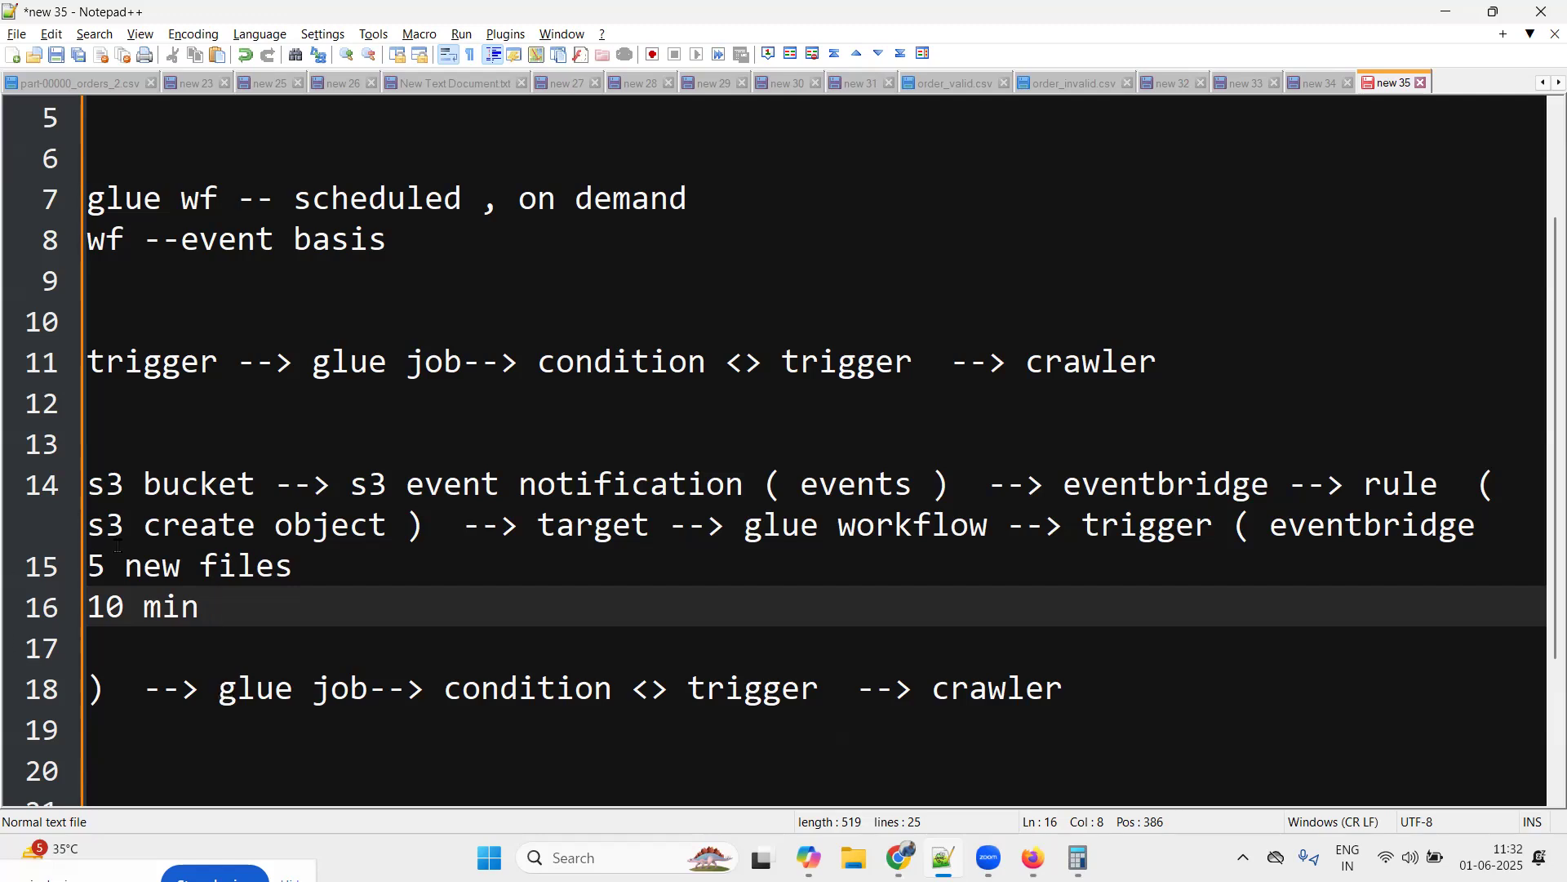
Change the number of new files on line 15 to 1
click(99, 560)
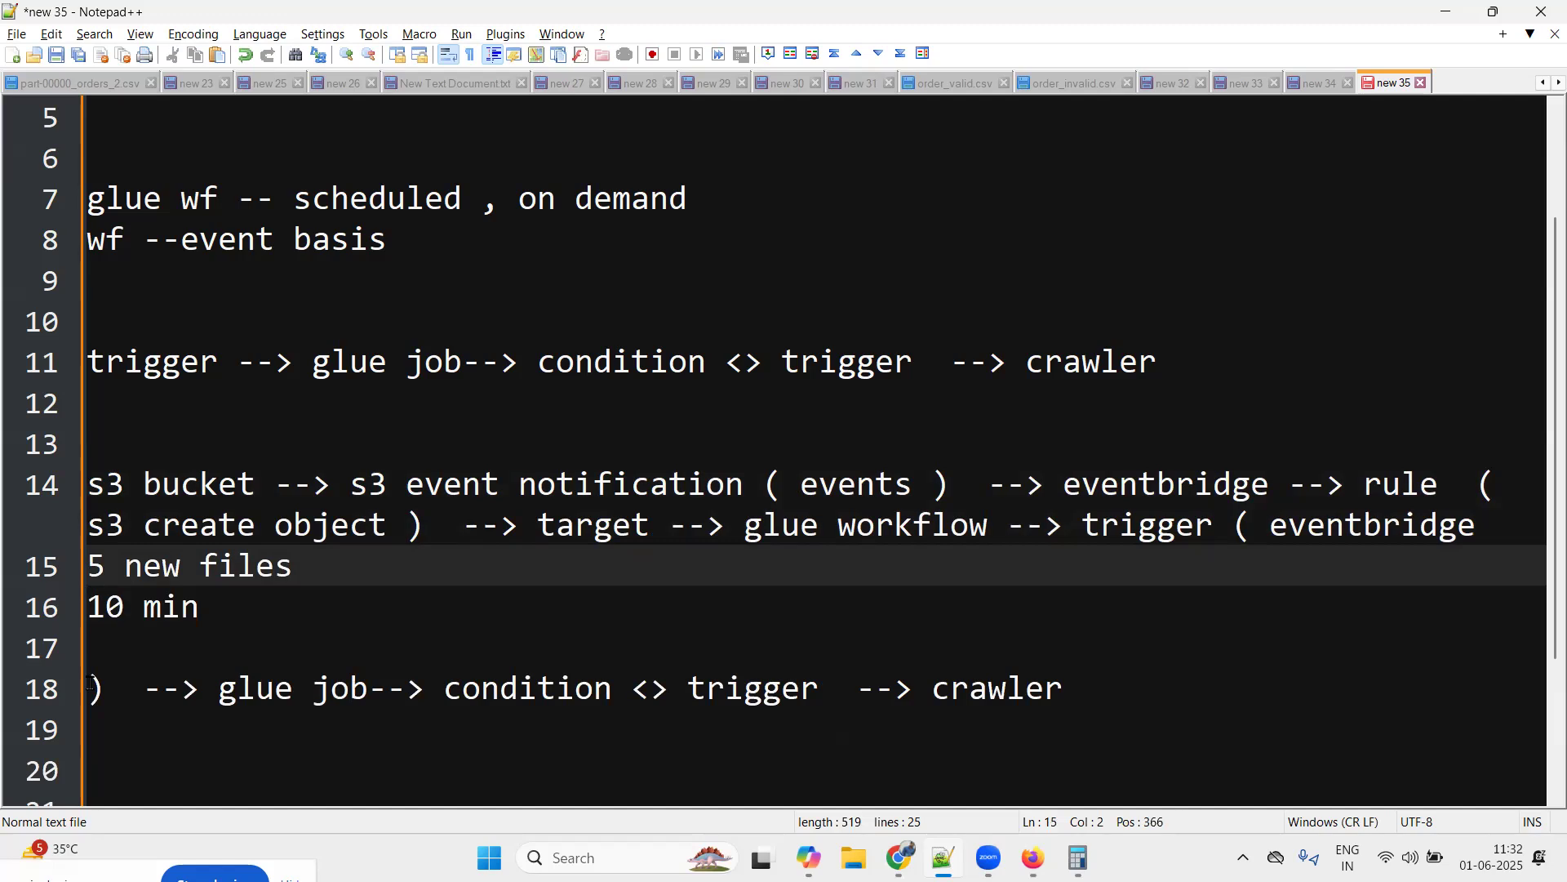
key(BackSpace)
text(1)
Change the waiting time on line 16 to "1 sec"
key(Down)
key(Right)
key(BackSpace)
key(BackSpace)
key(Right)
key(Right)
key(Right)
key(Right)
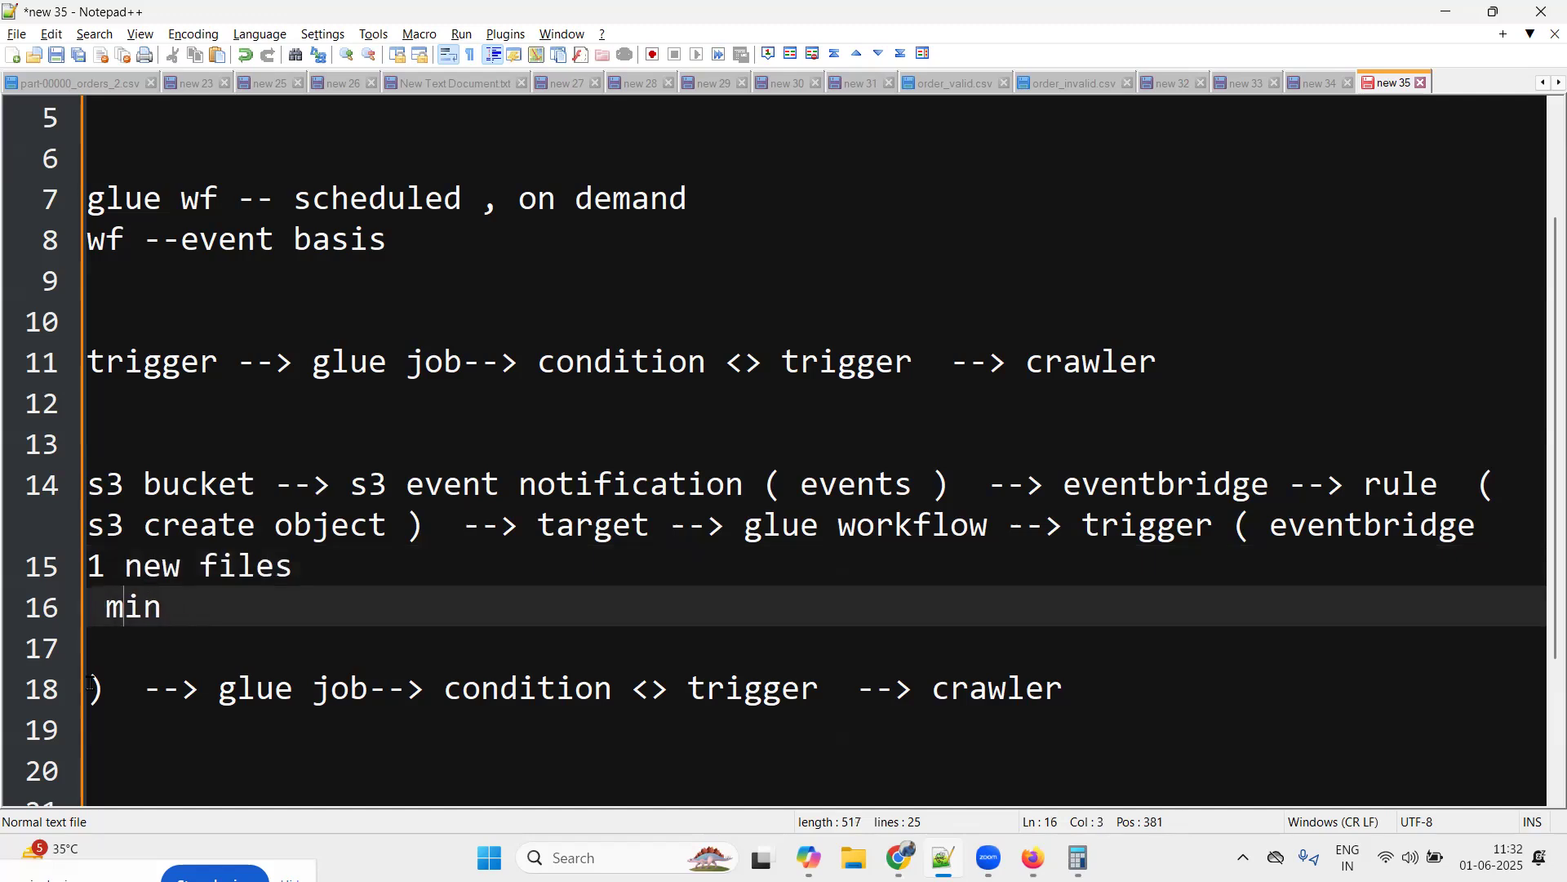
key(BackSpace)
key(BackSpace)
key(BackSpace)
key(BackSpace)
text(1 sec)
drag(237, 608, 66, 592)
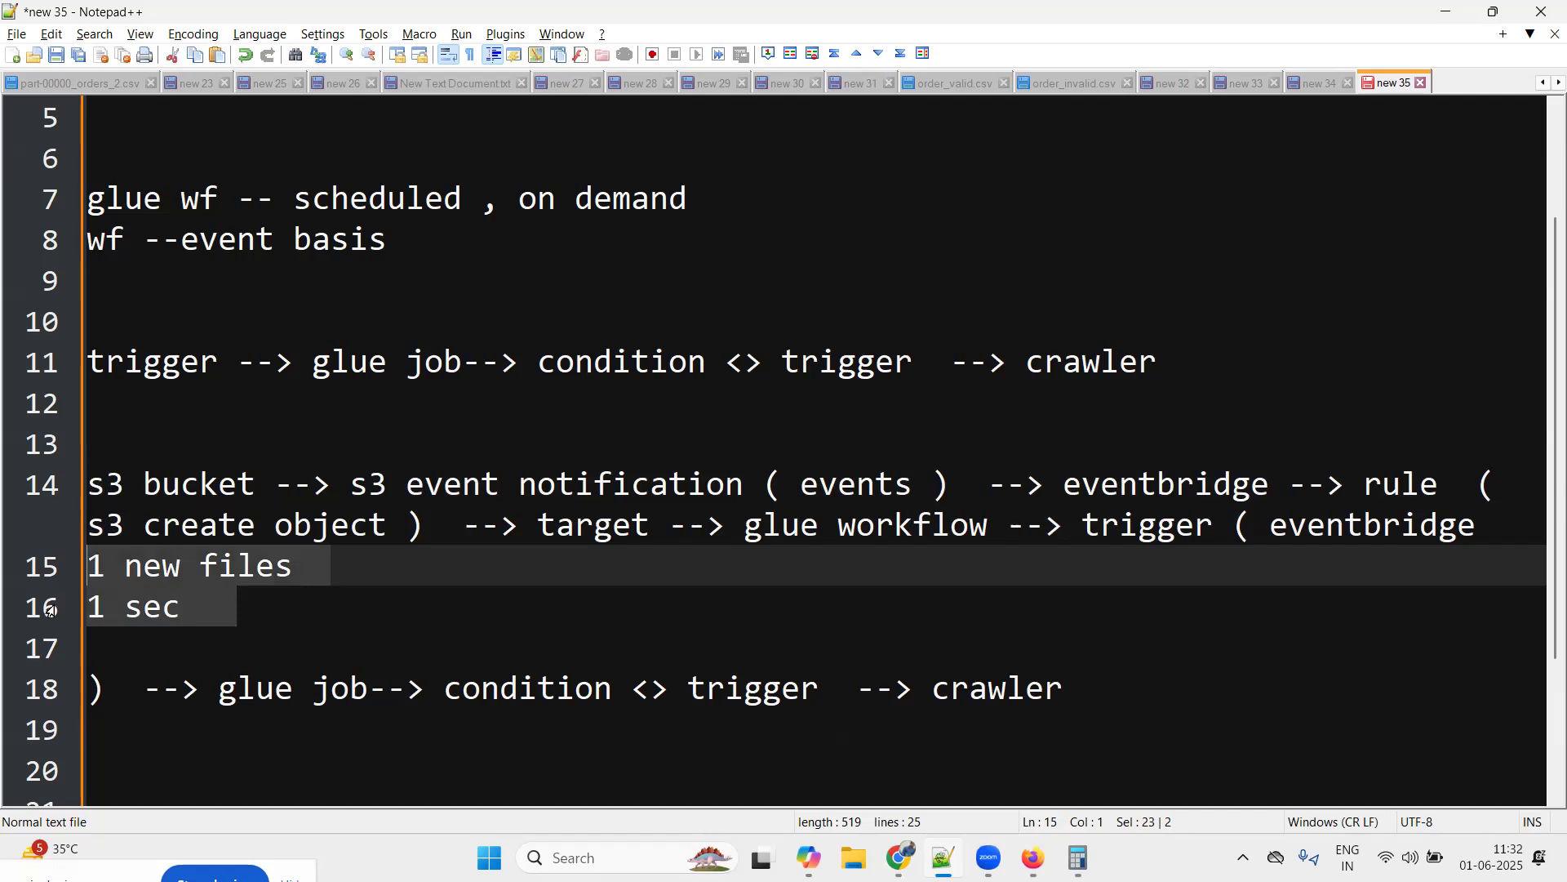
Change the time unit on line 16 to "min"
click(104, 608)
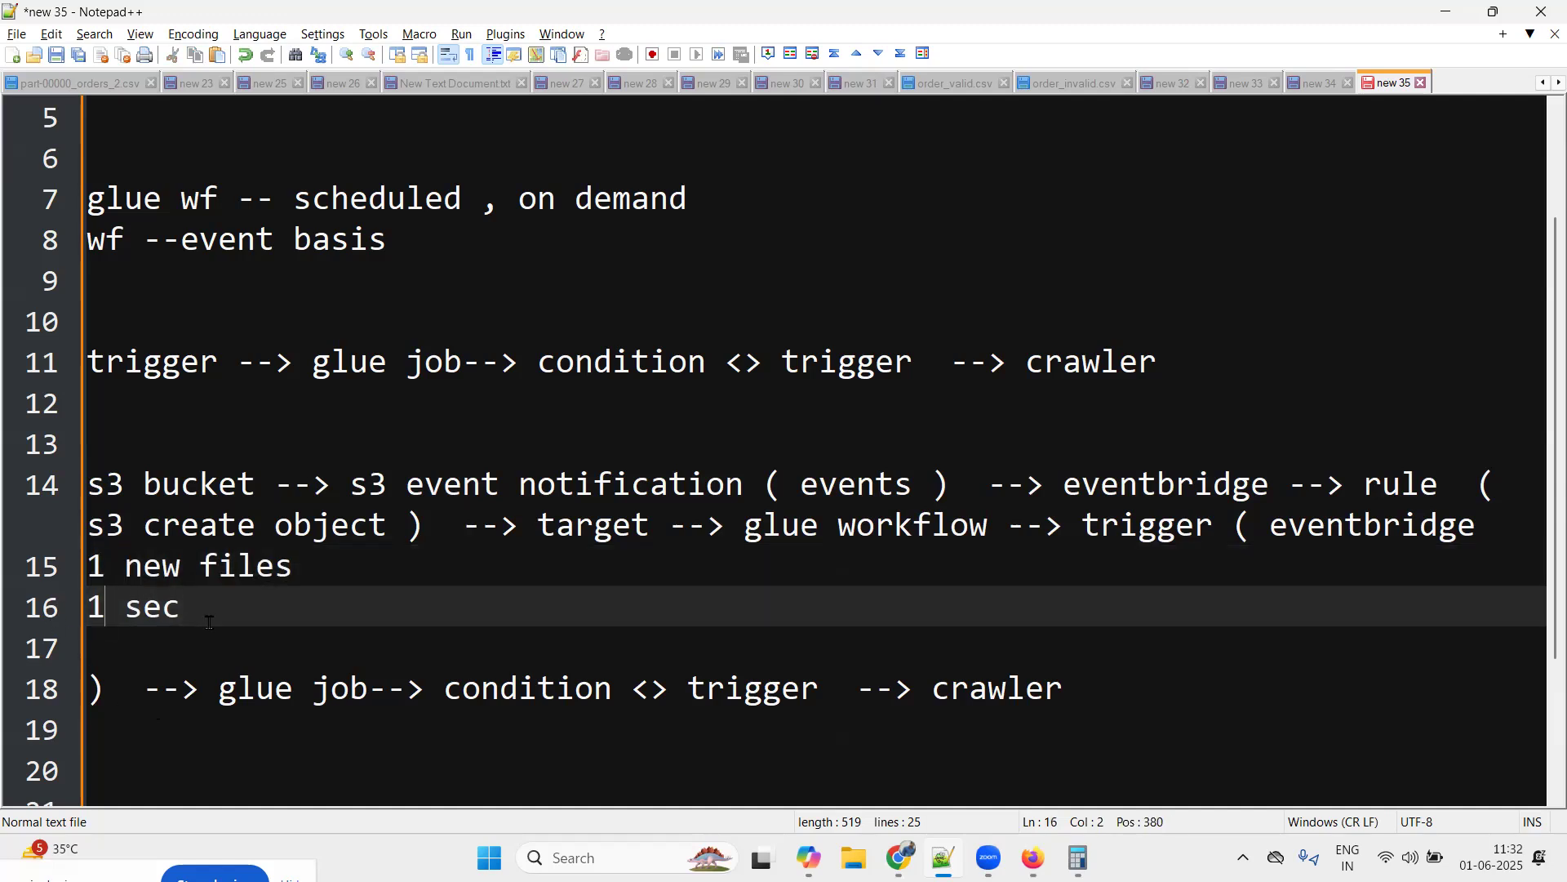
key(Right)
key(Right)
key(Right)
key(Right)
key(BackSpace)
key(BackSpace)
key(BackSpace)
text(min)
Review the flow from the s3 bucket to the eventbridge trigger, including its new-files and waiting-time conditions
drag(330, 486, 102, 487)
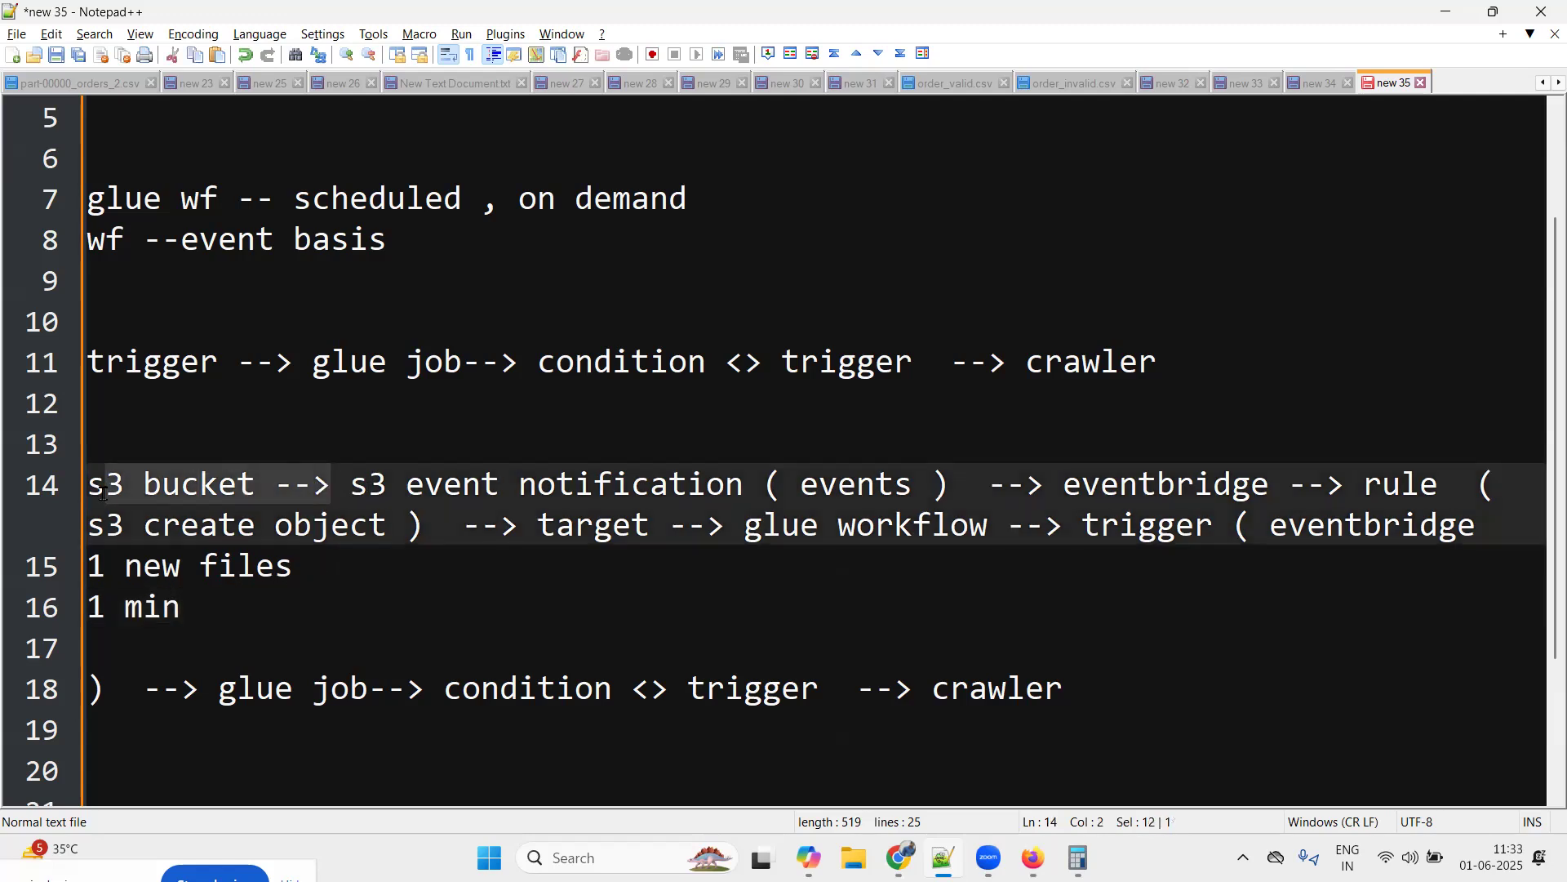
drag(575, 484, 782, 484)
drag(1100, 486, 1309, 487)
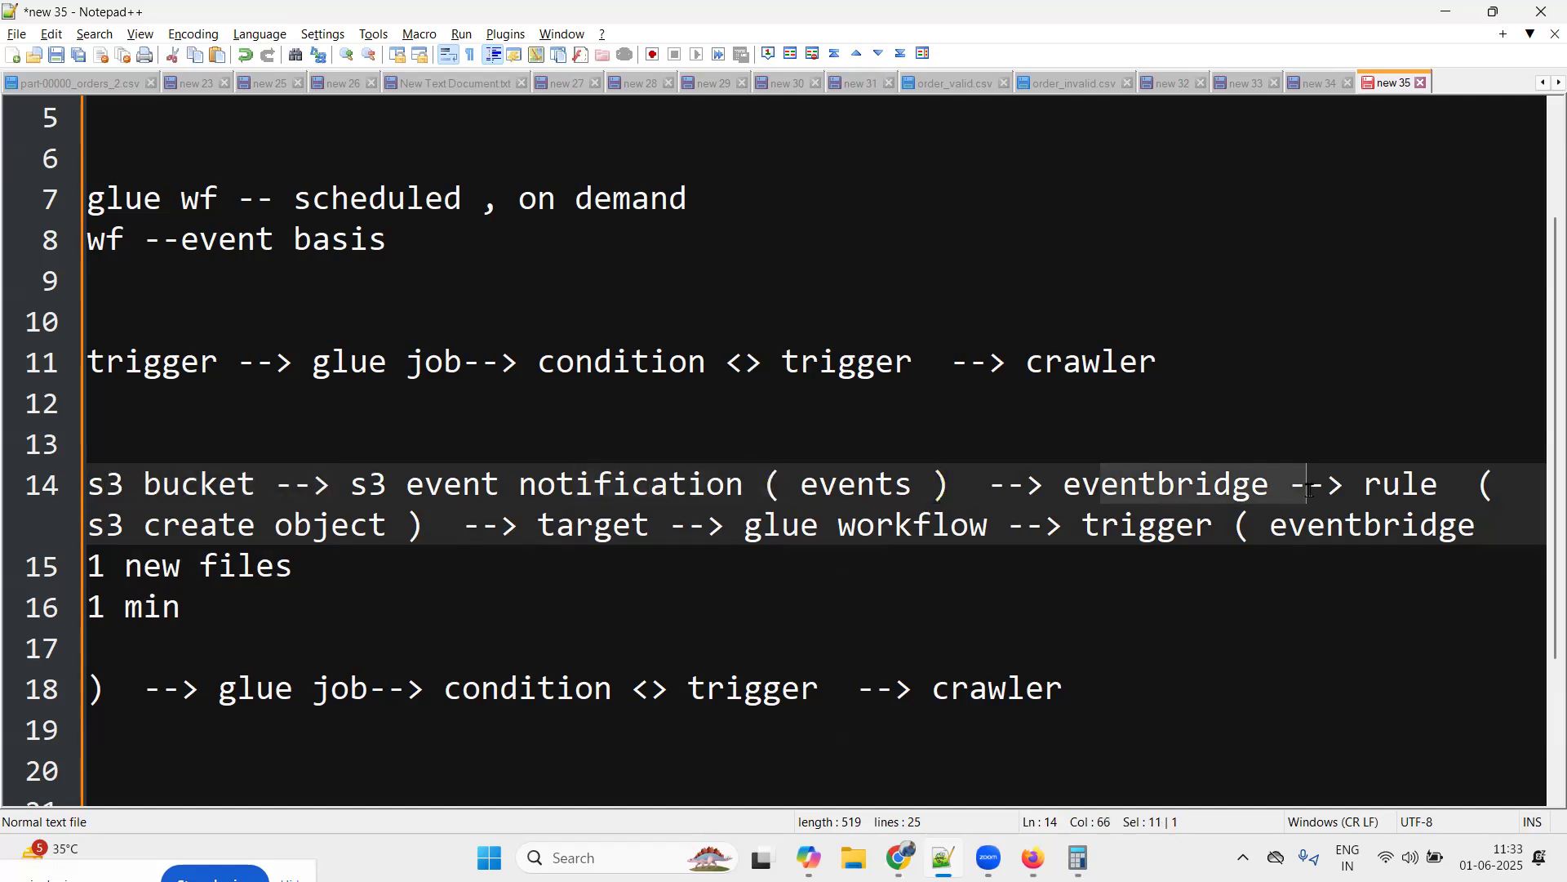
drag(162, 525, 397, 523)
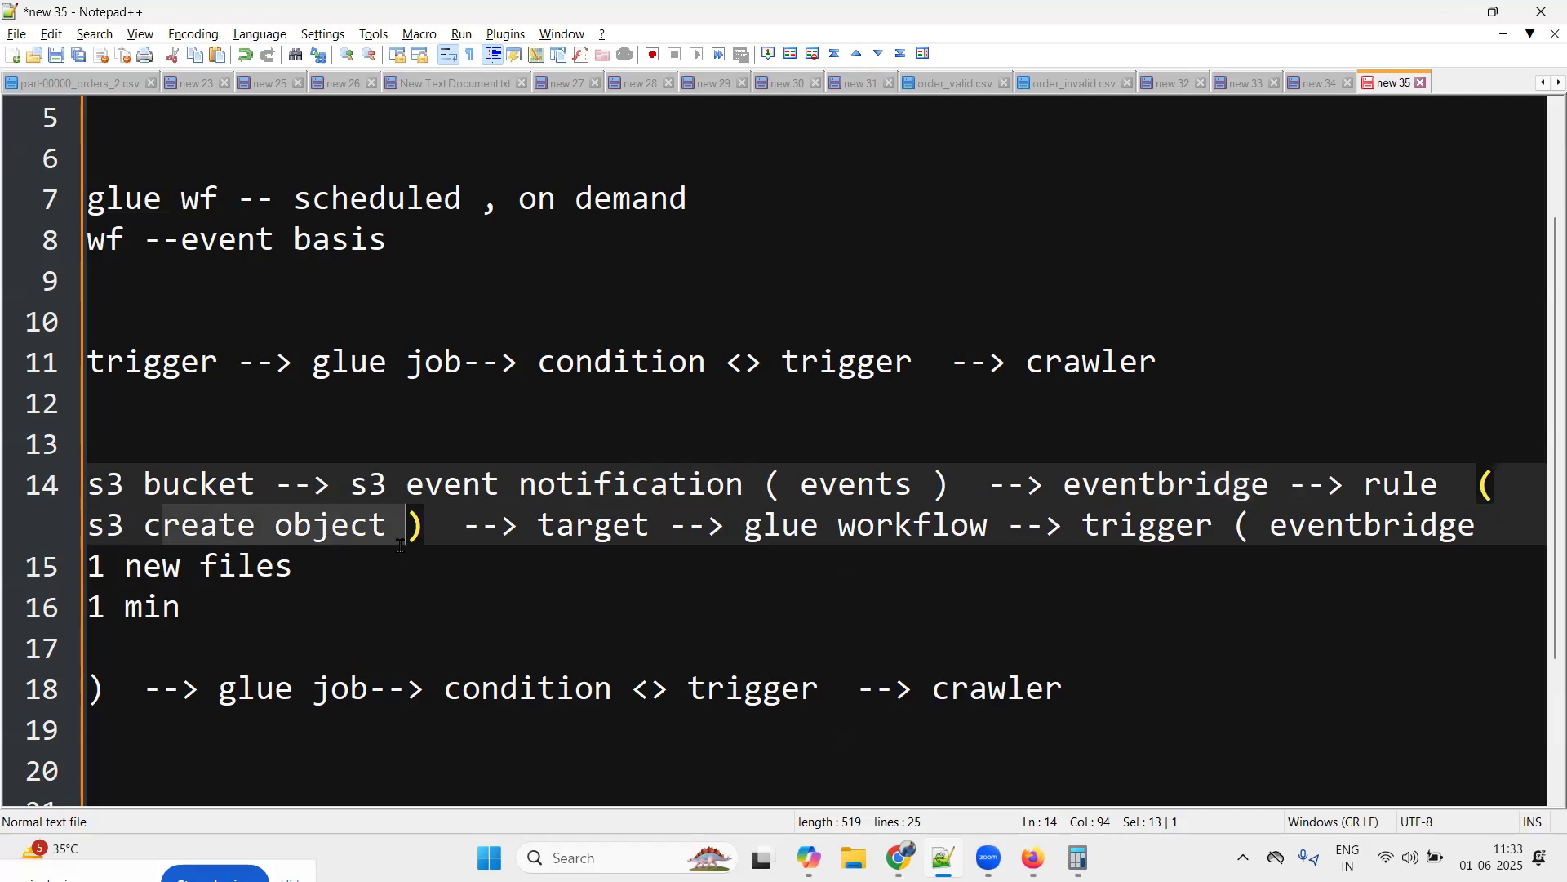
click(743, 525)
drag(743, 525, 969, 526)
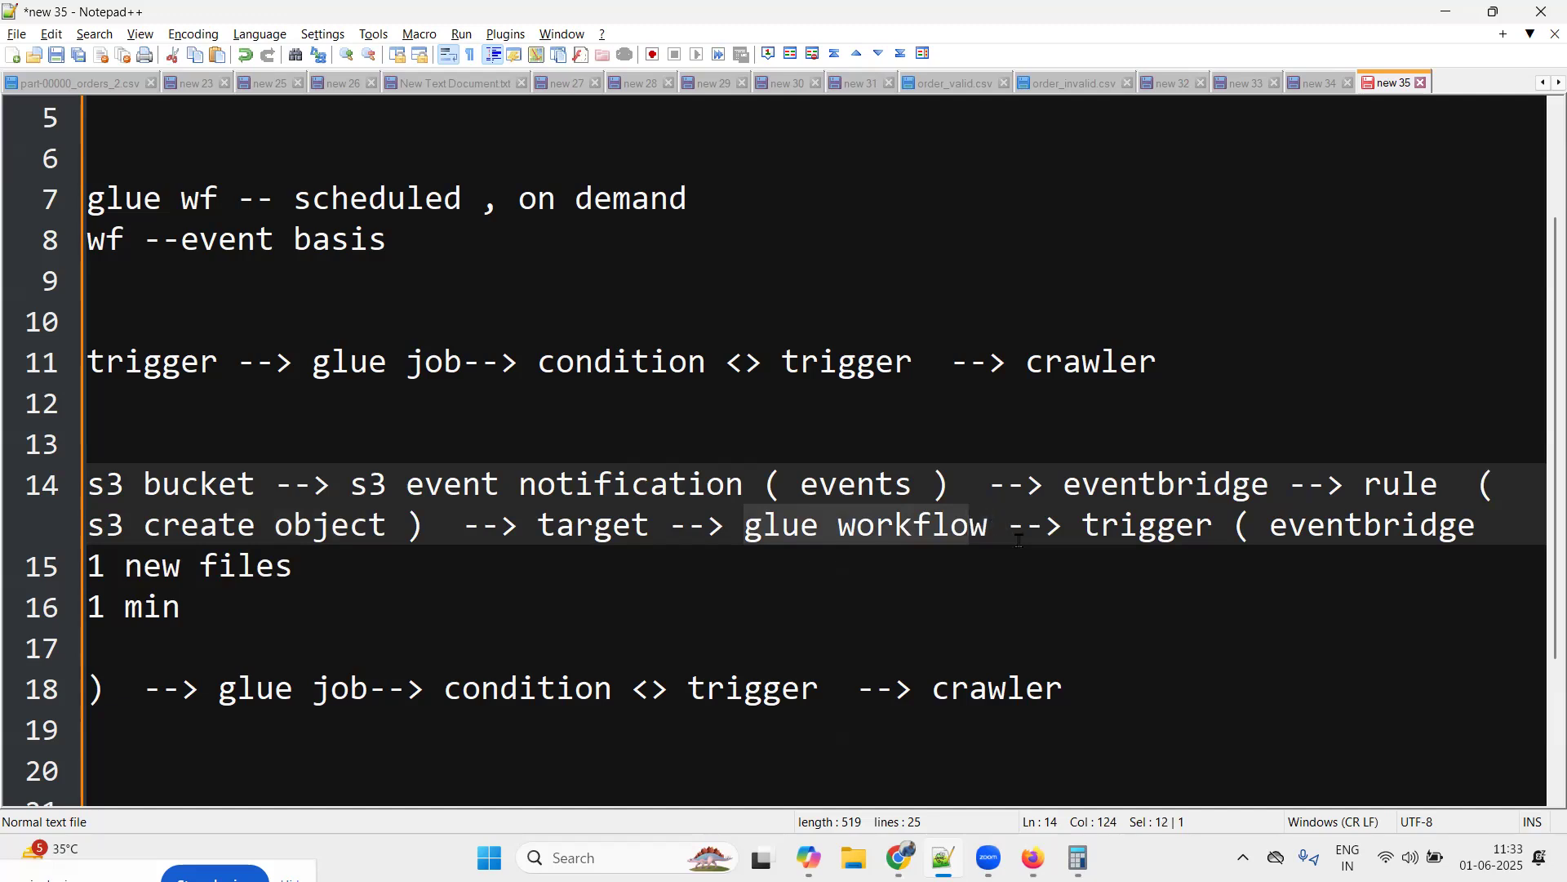
drag(1082, 526, 1215, 531)
drag(115, 566, 22, 573)
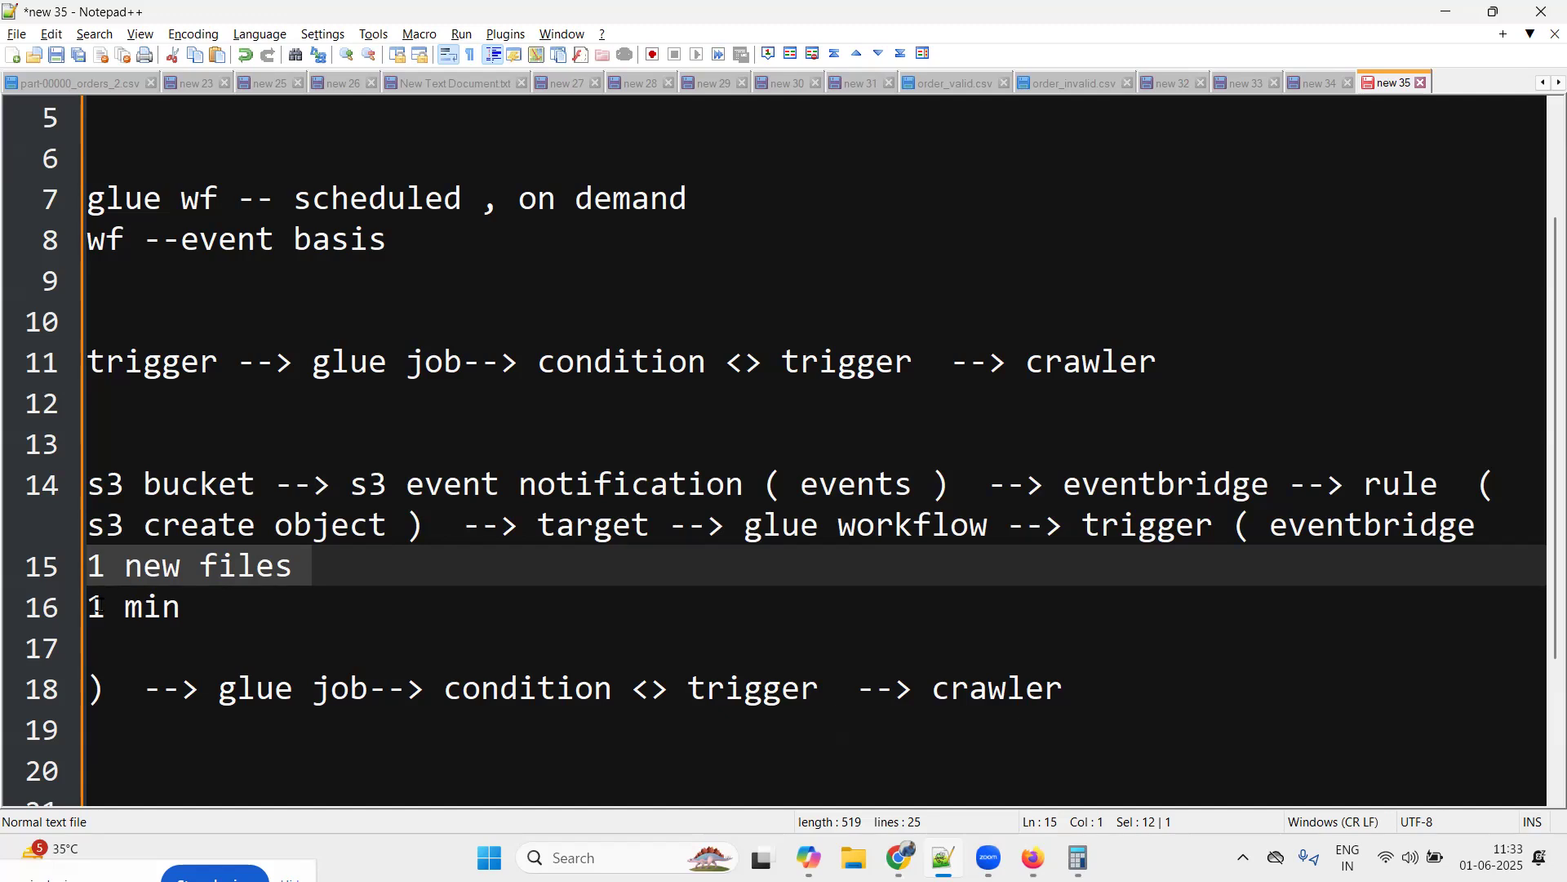
drag(90, 608, 203, 619)
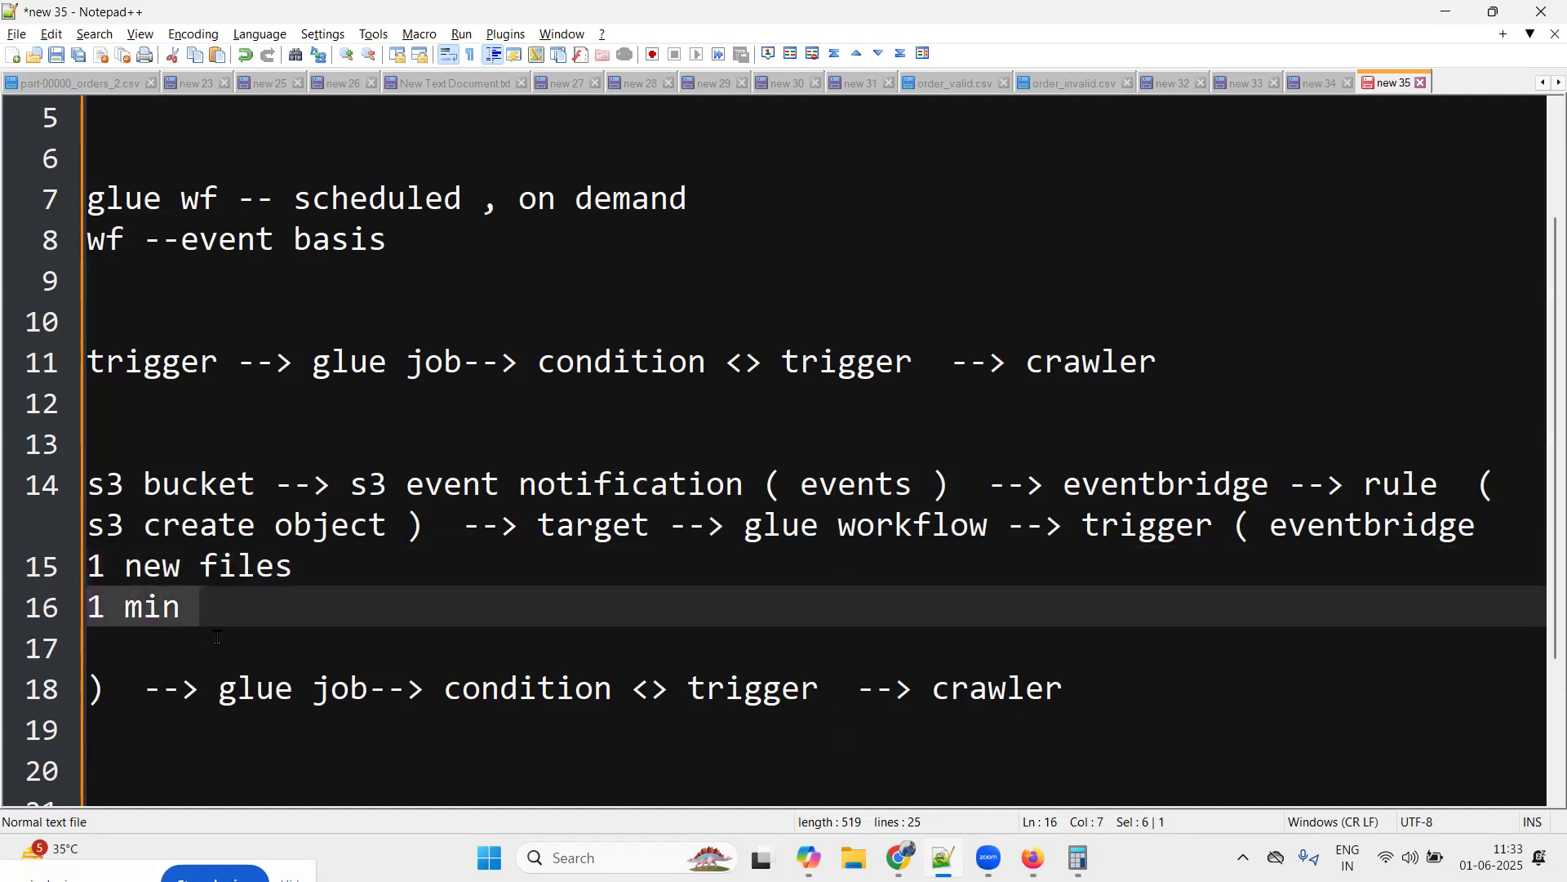
click(217, 636)
Replace the waiting time on line 16 with "1 second"
drag(184, 608, 13, 613)
click(127, 608)
triple_click(185, 608)
text(1 second)
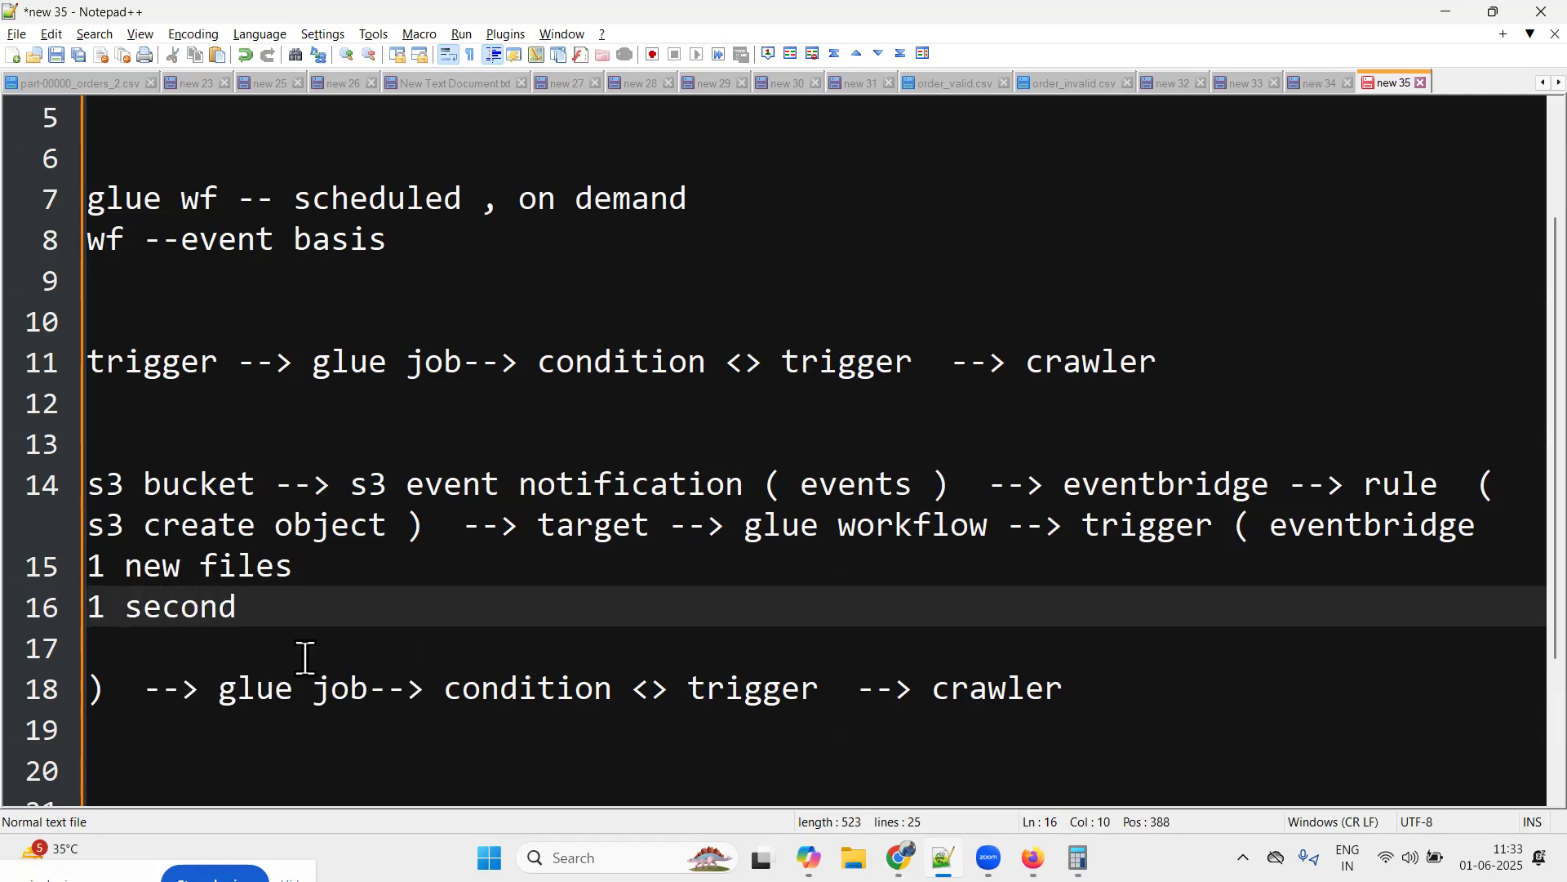
Switch to the AWS Glue console in Chrome and create a new workflow named wf_eventbridge
drag(292, 608, 52, 563)
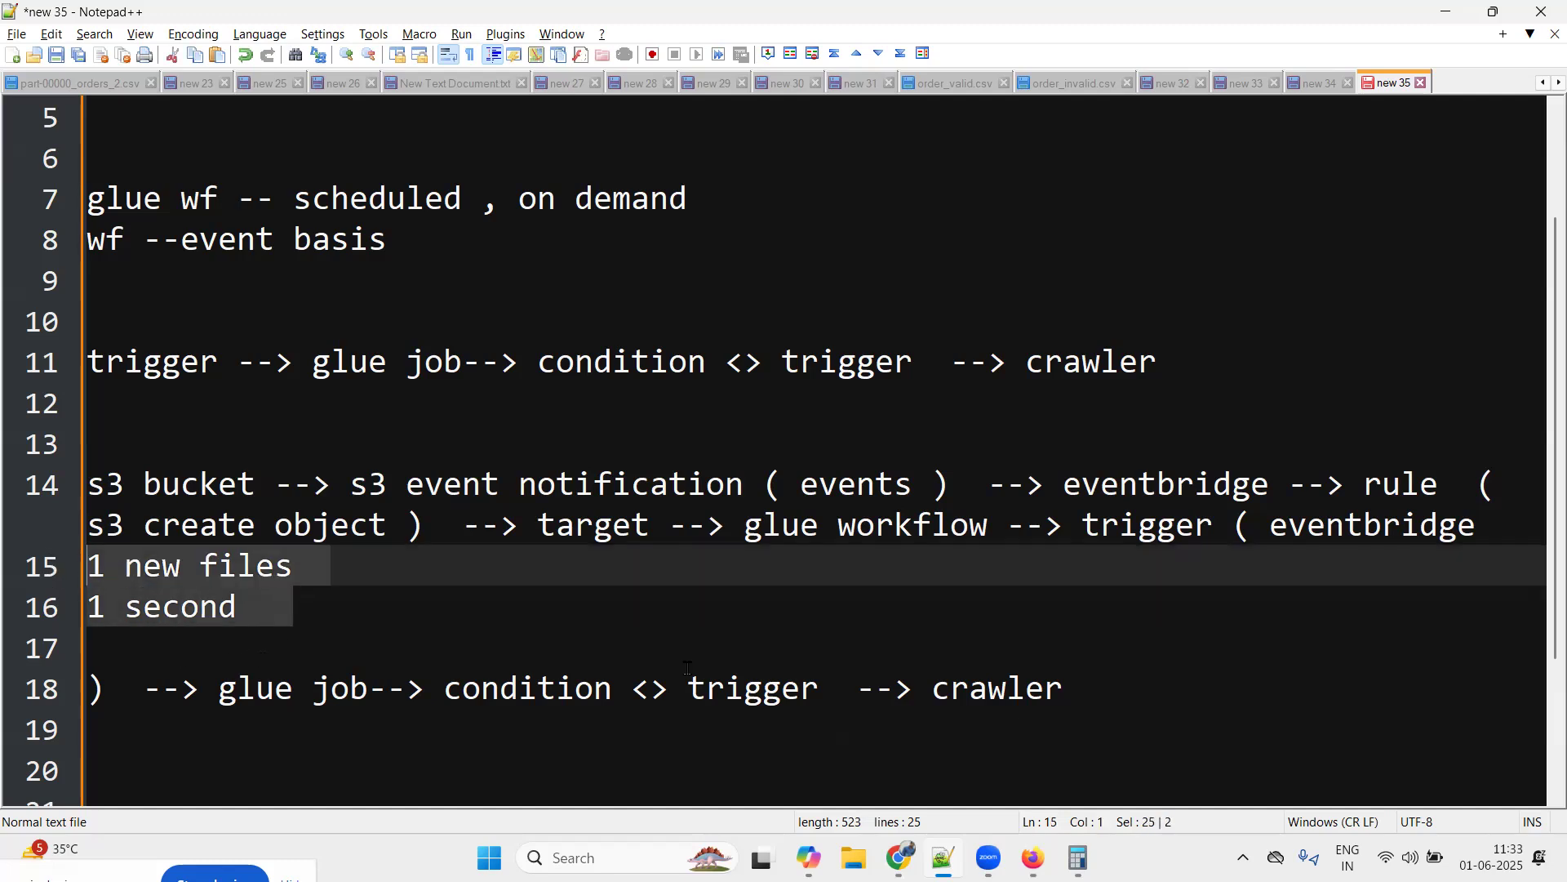
mouse_move(898, 857)
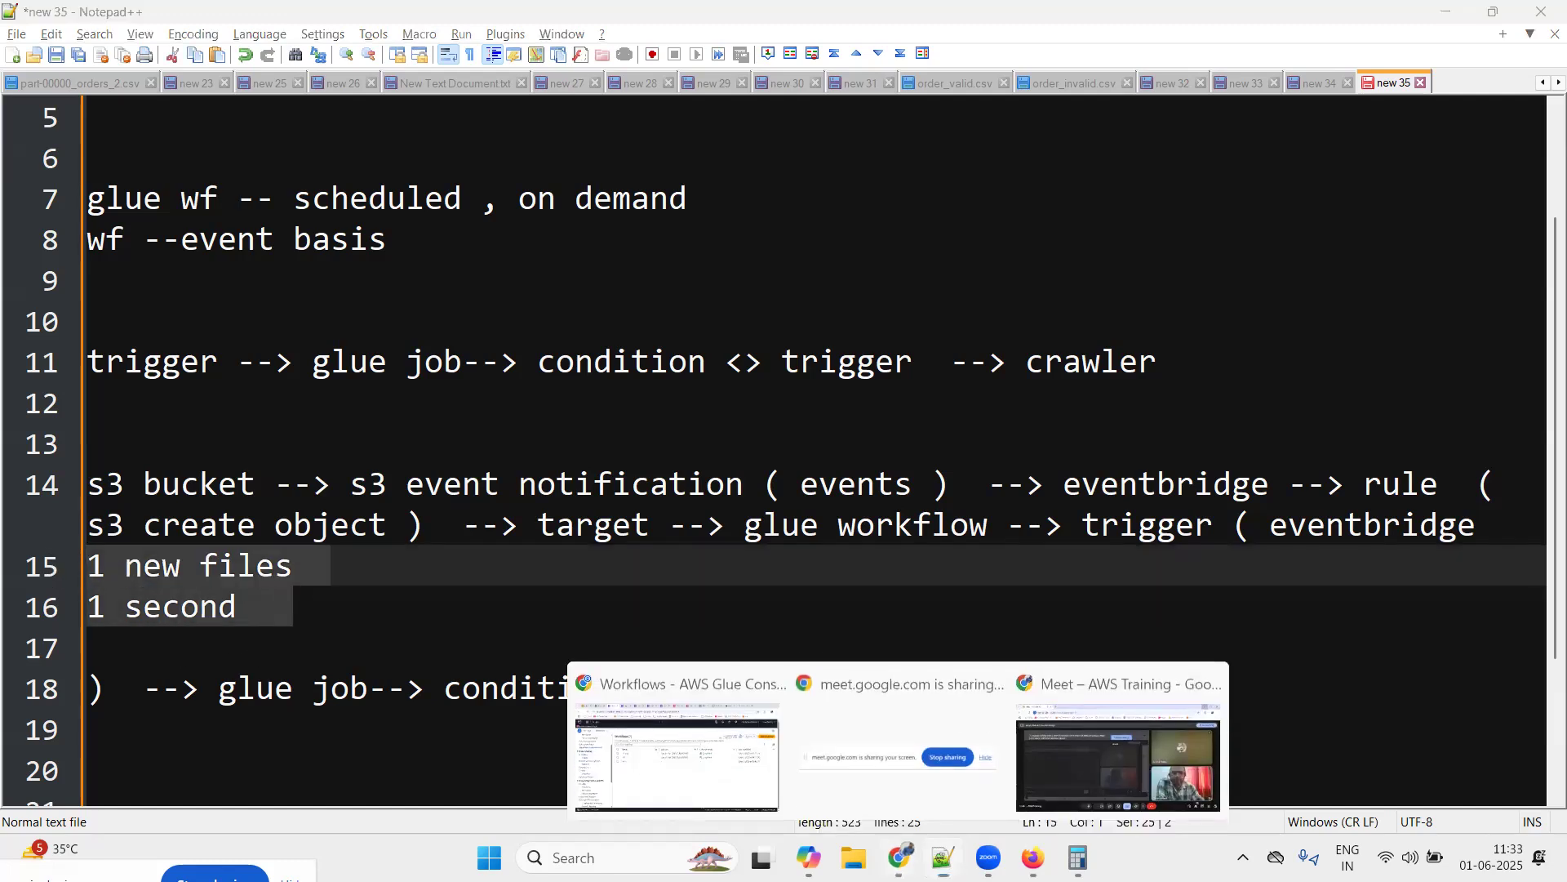
click(678, 760)
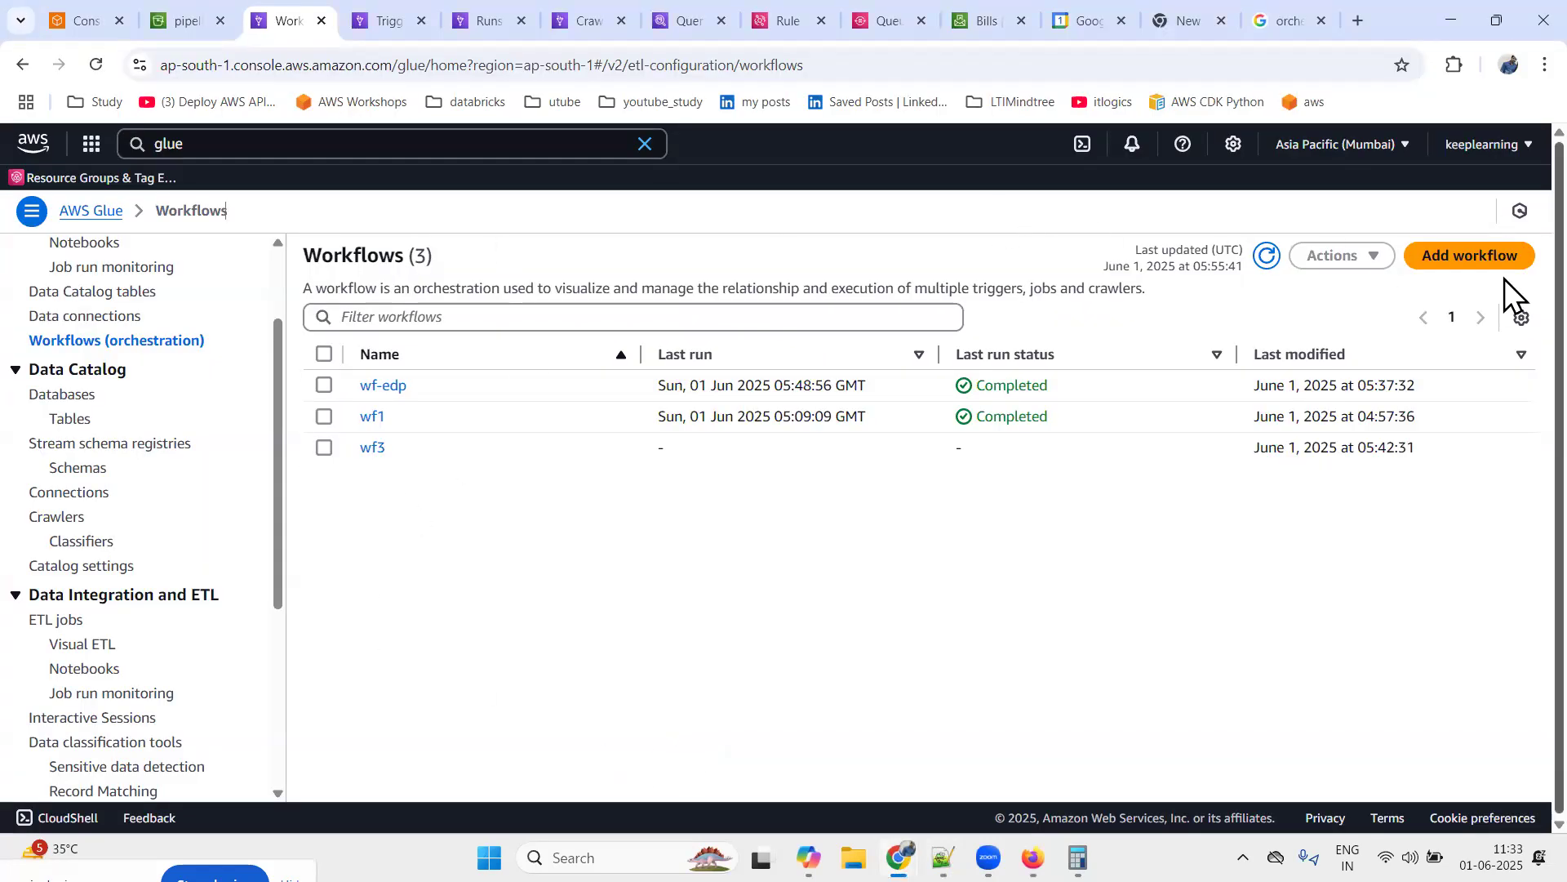
click(1482, 257)
click(418, 386)
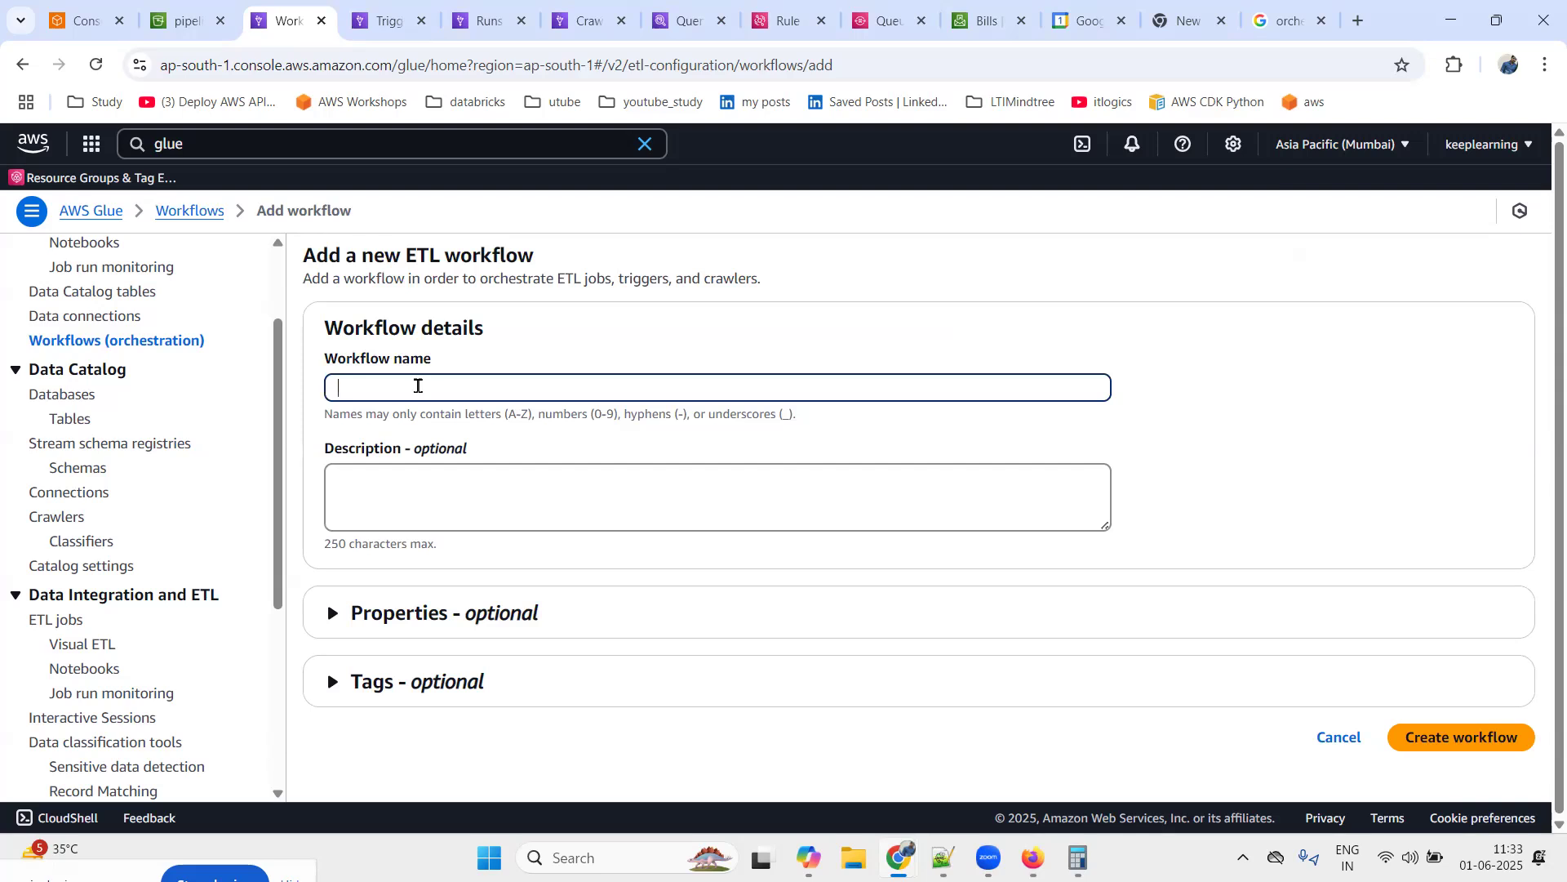
text(wf_eventbridge)
click(1483, 740)
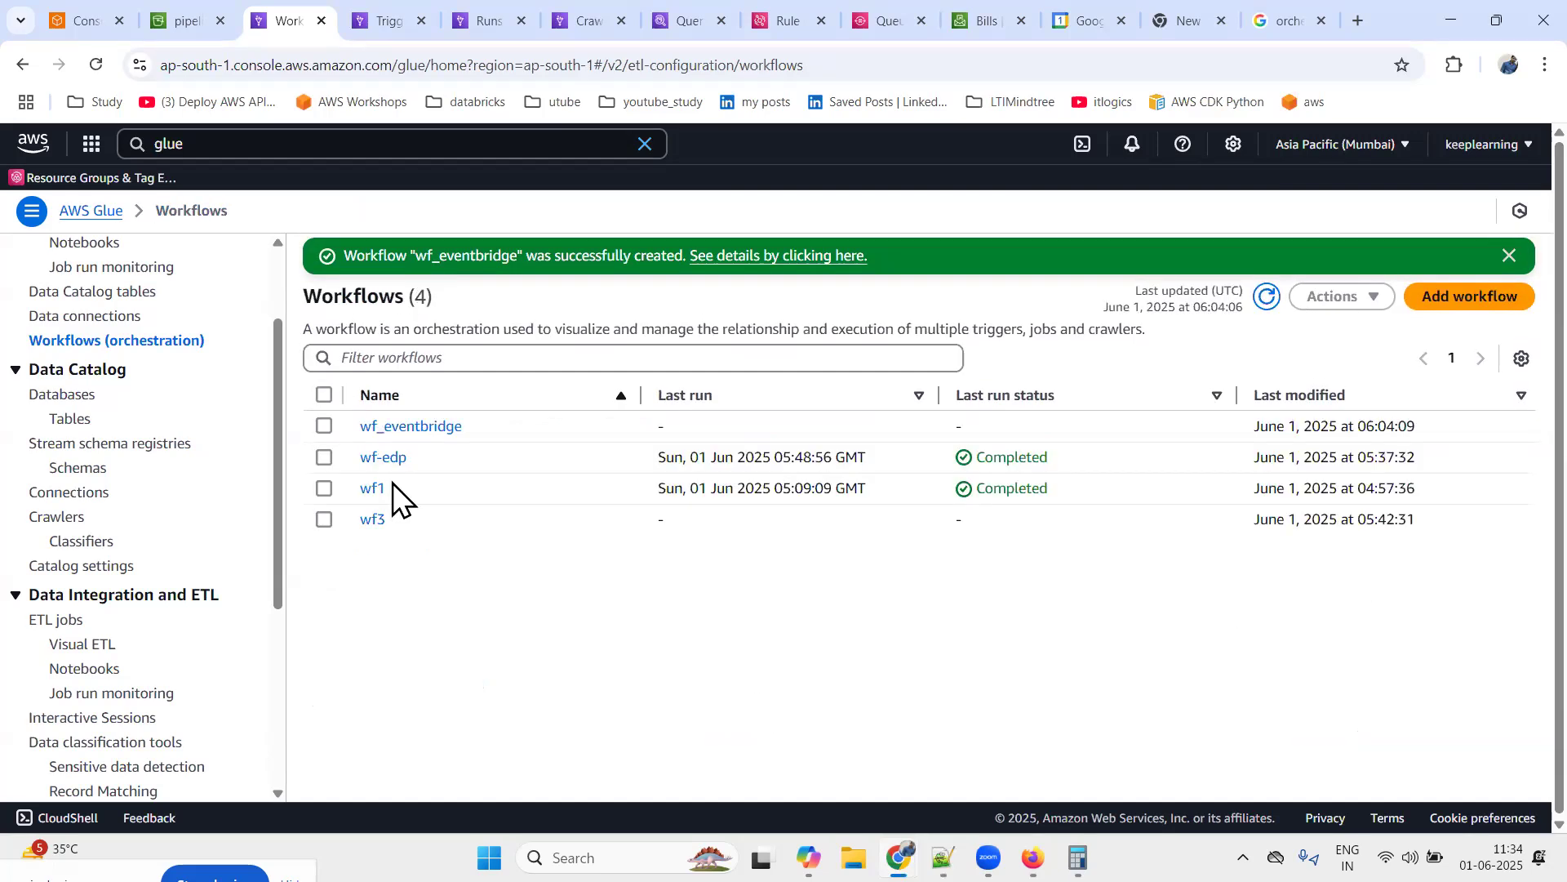
In the wf_eventbridge workflow, start a new trigger named wf-edp-eventbrfige-glue with the EventBridge event type
click(418, 428)
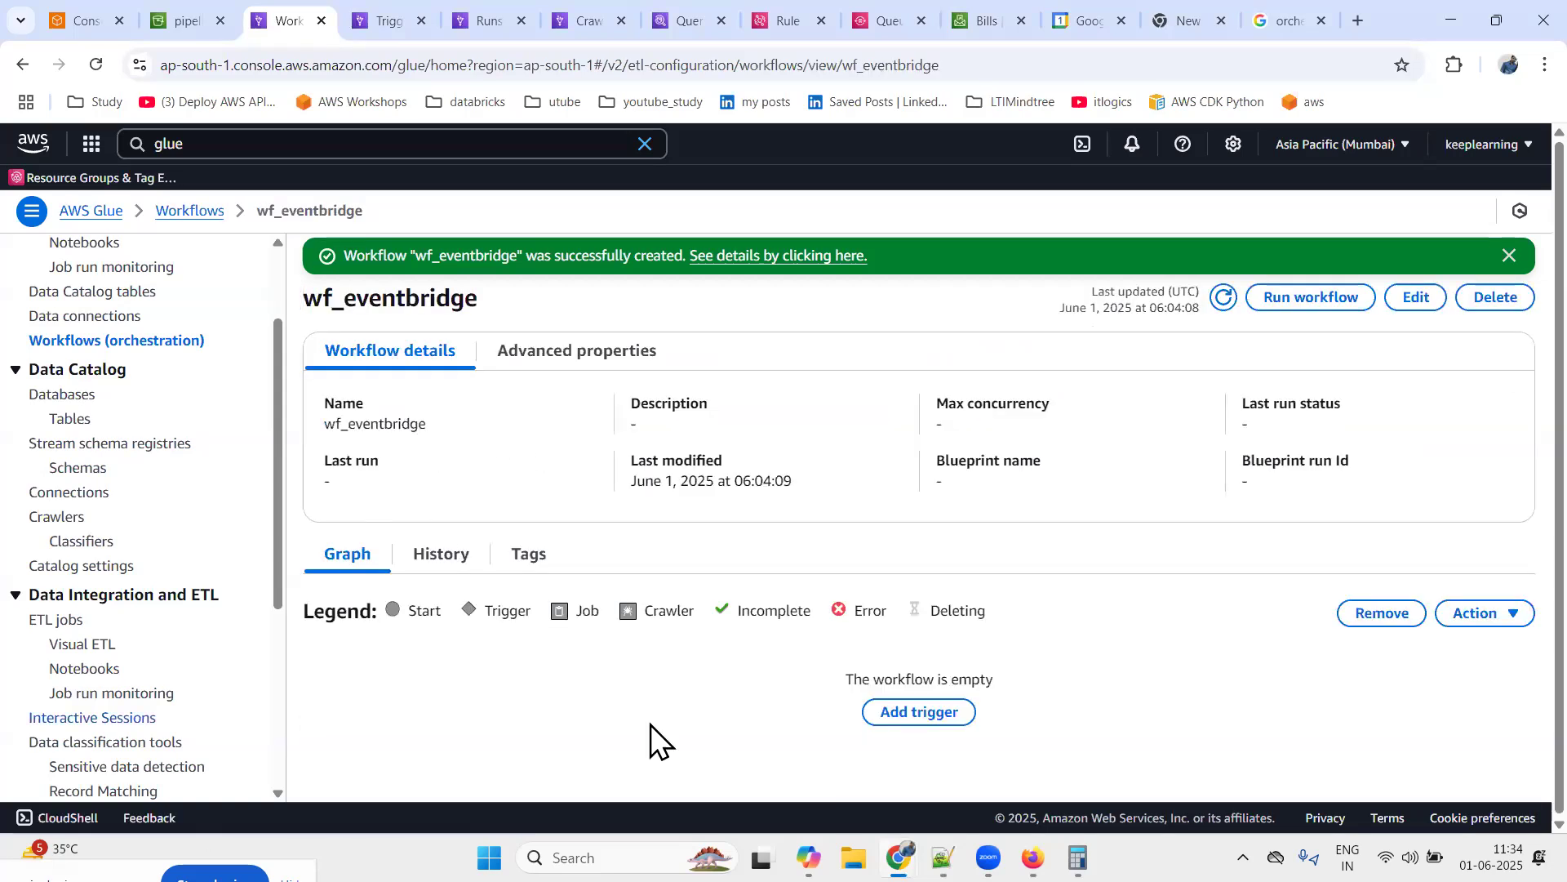
click(913, 711)
click(598, 316)
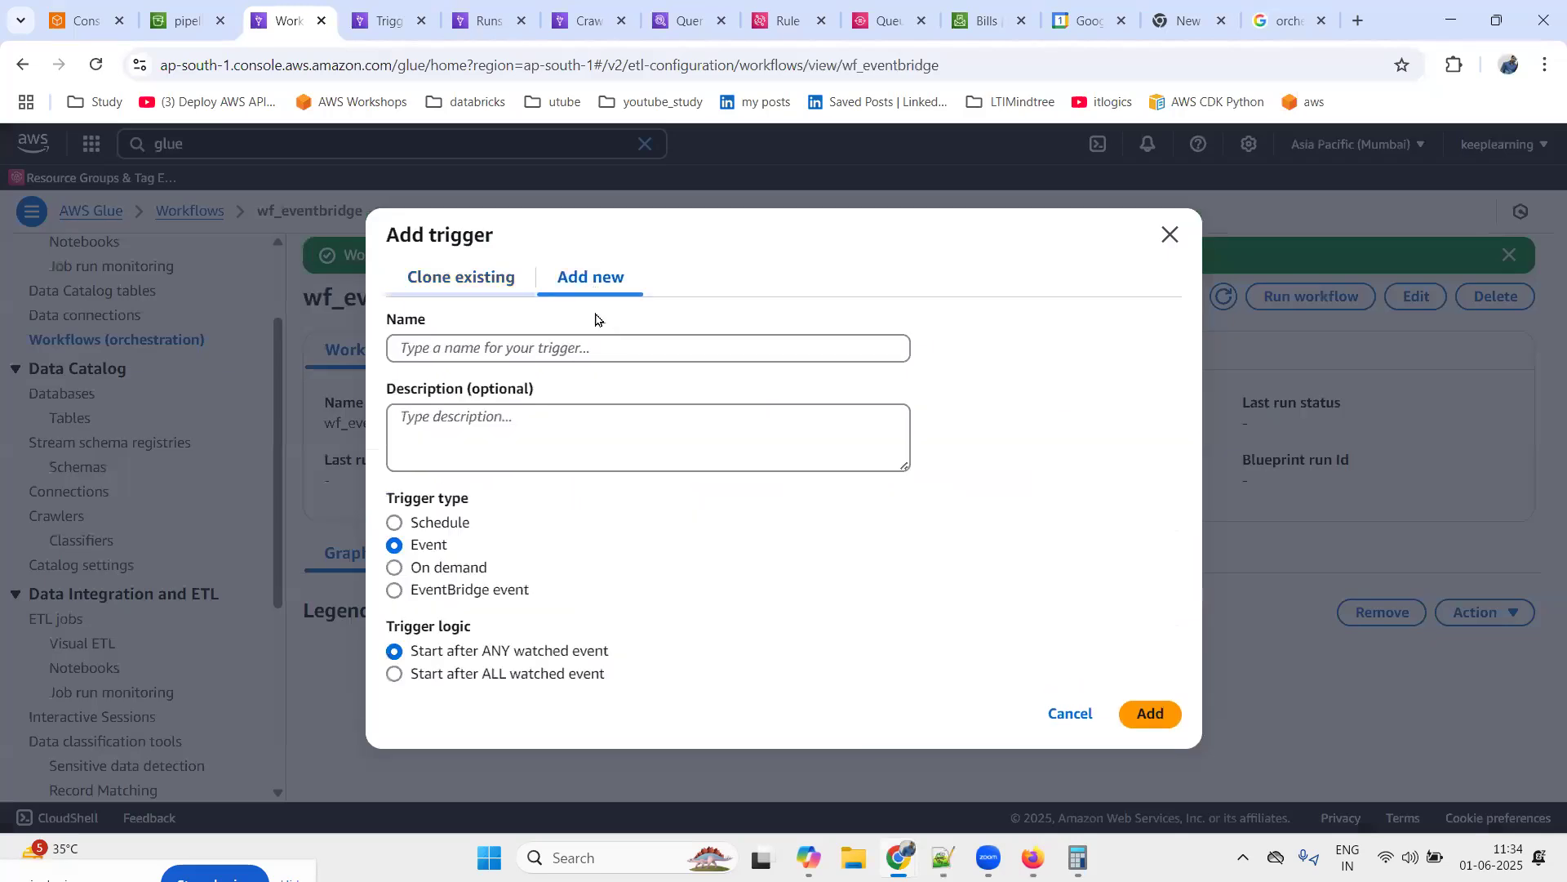
click(573, 349)
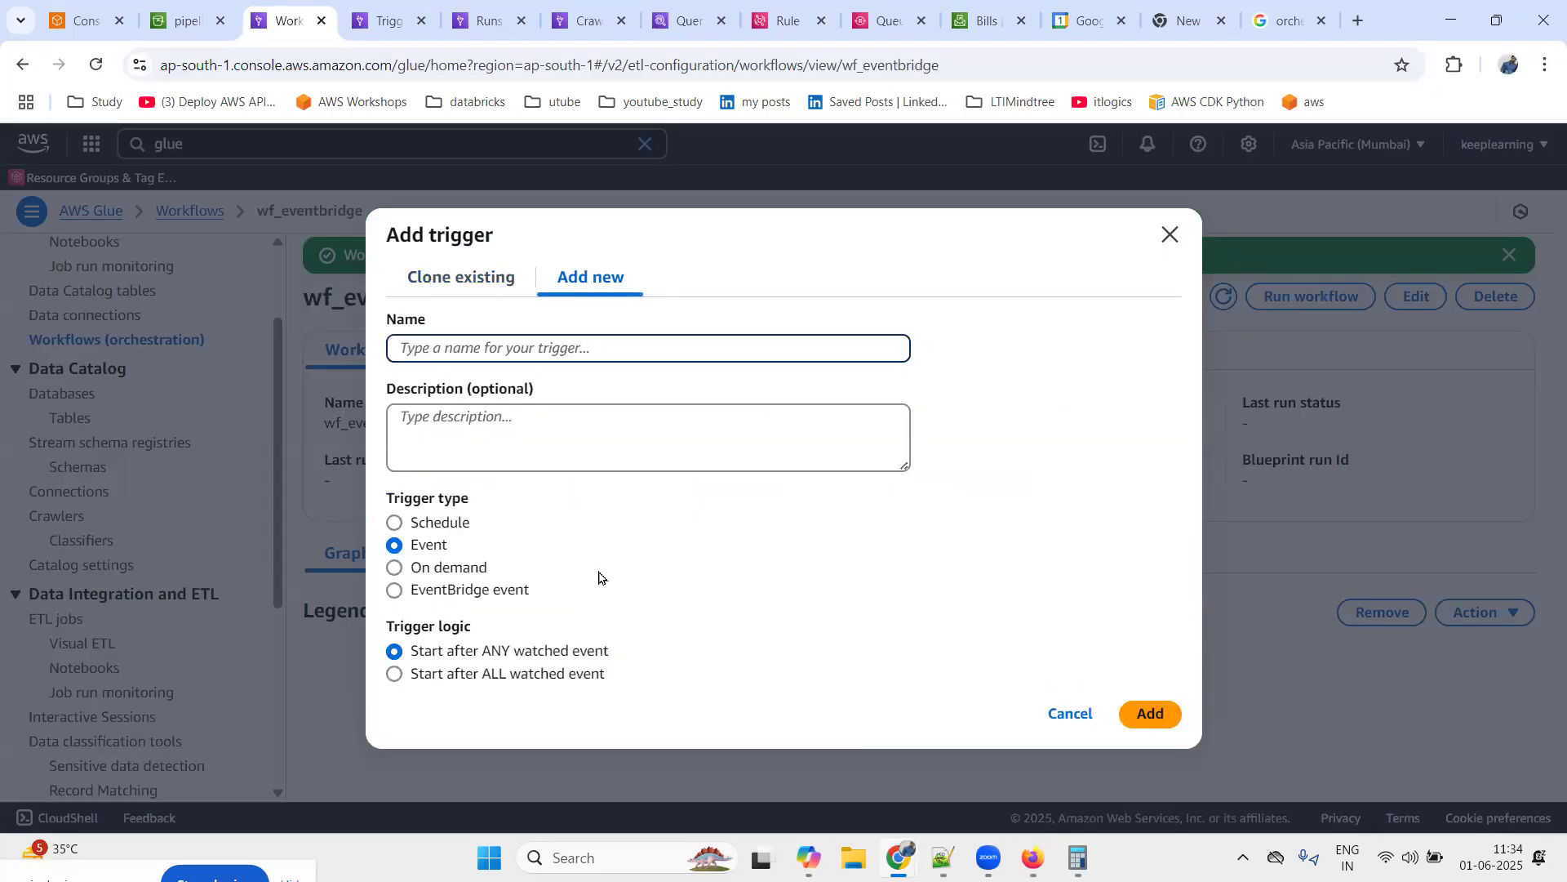
text(wf-e)
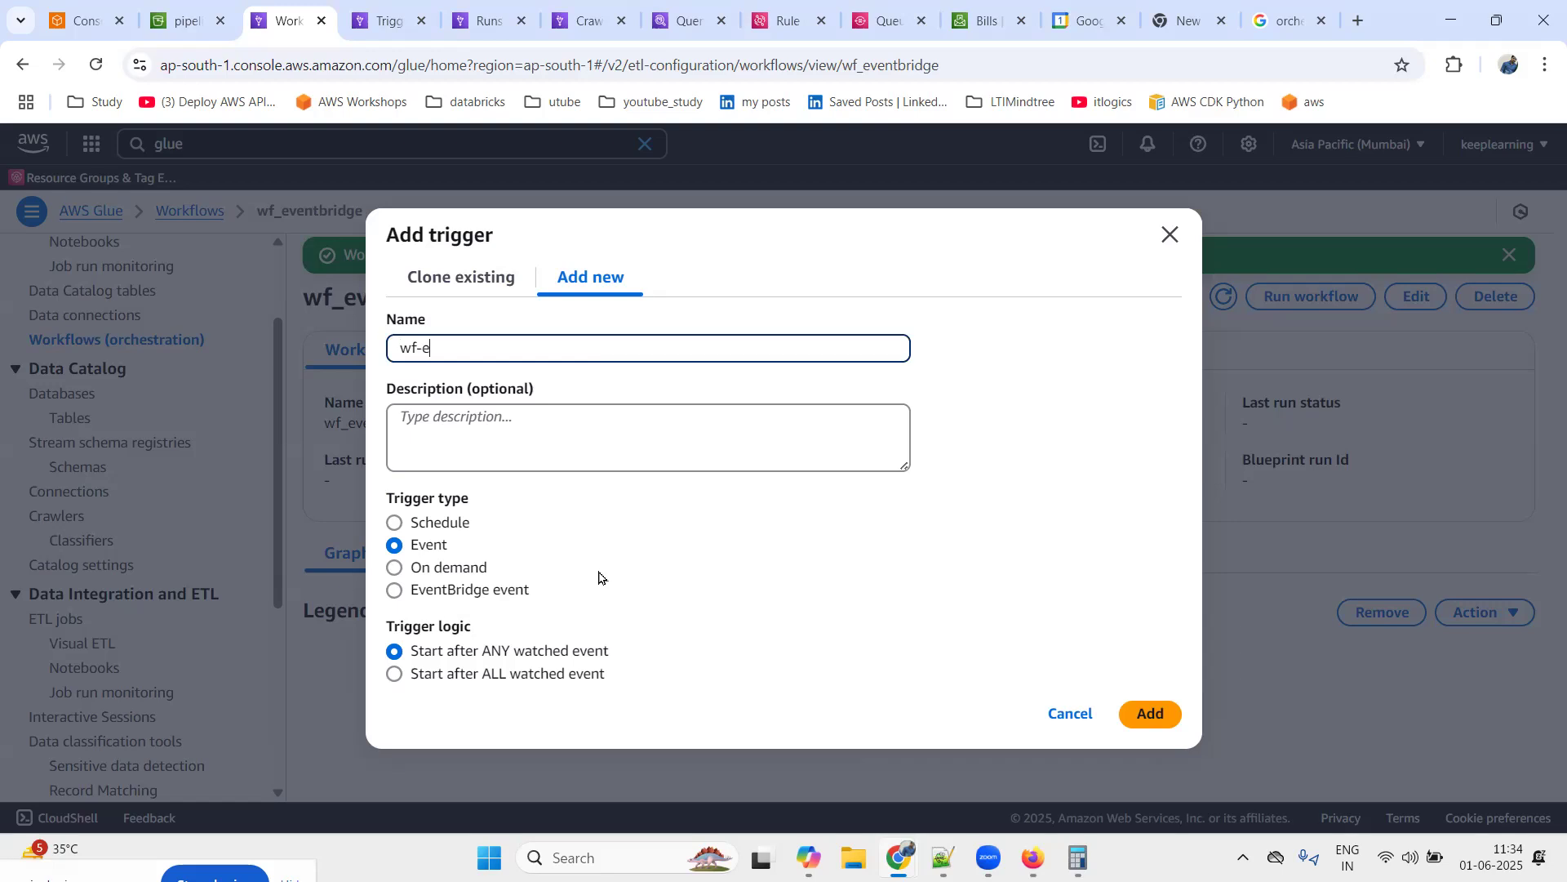
text(dp-eventbrfige-glue)
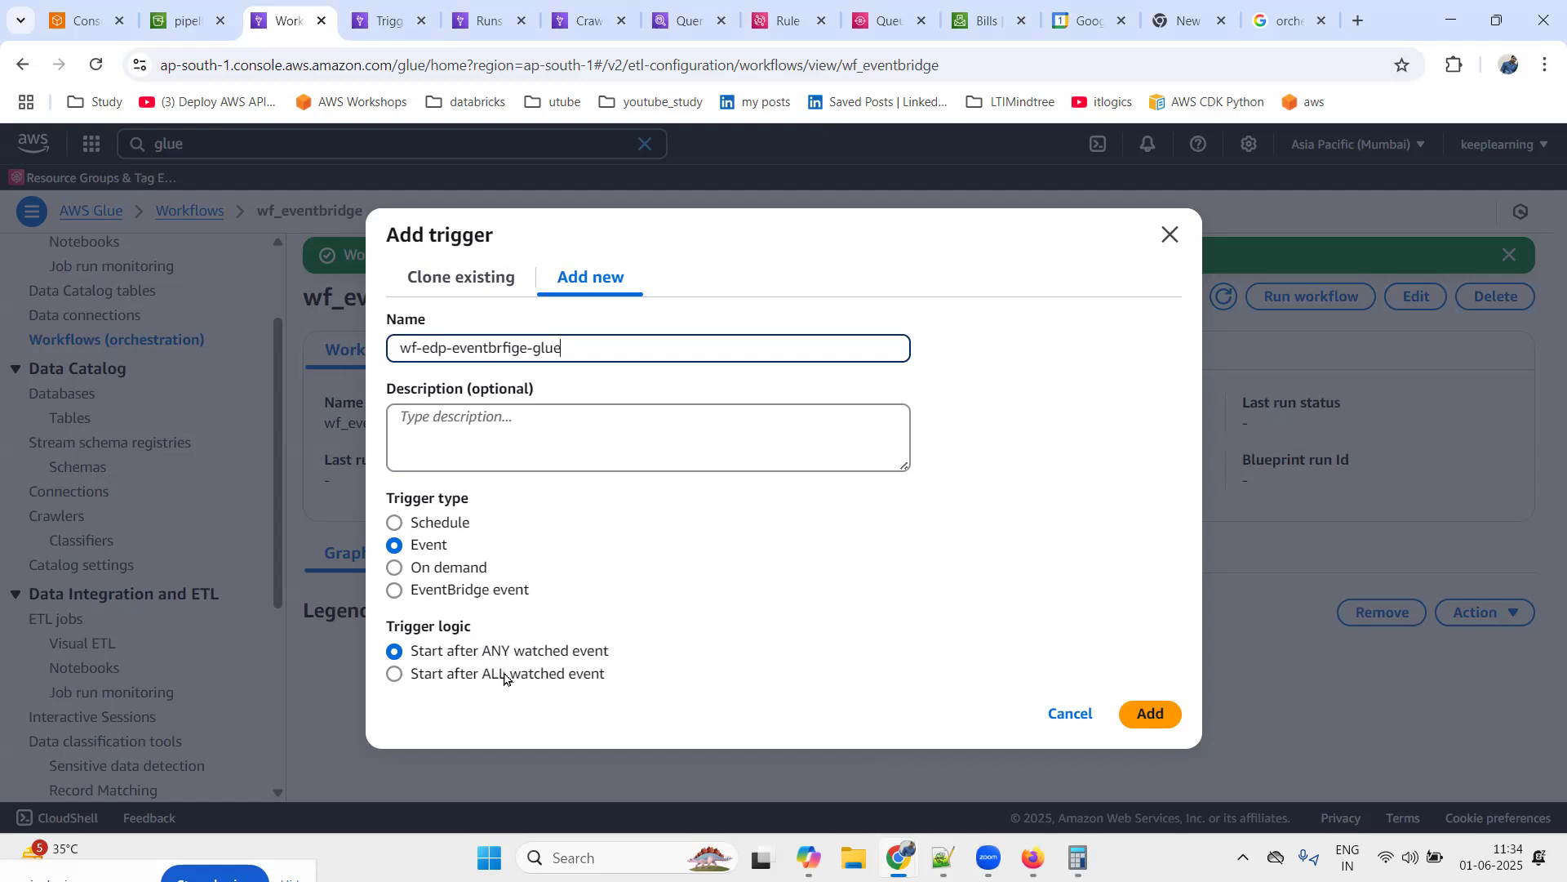
click(397, 674)
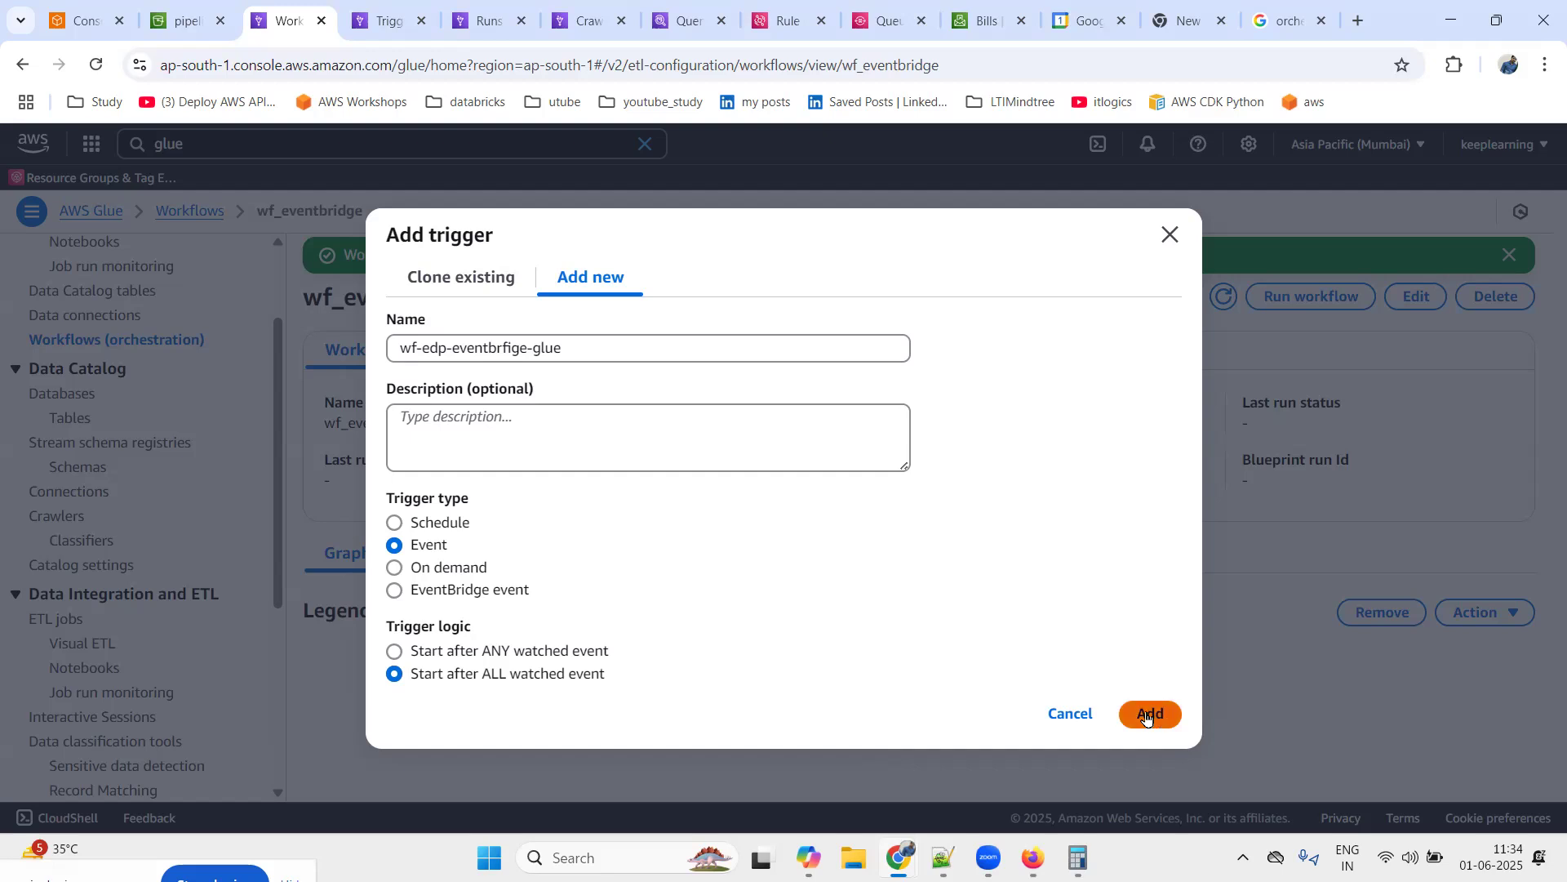
click(396, 595)
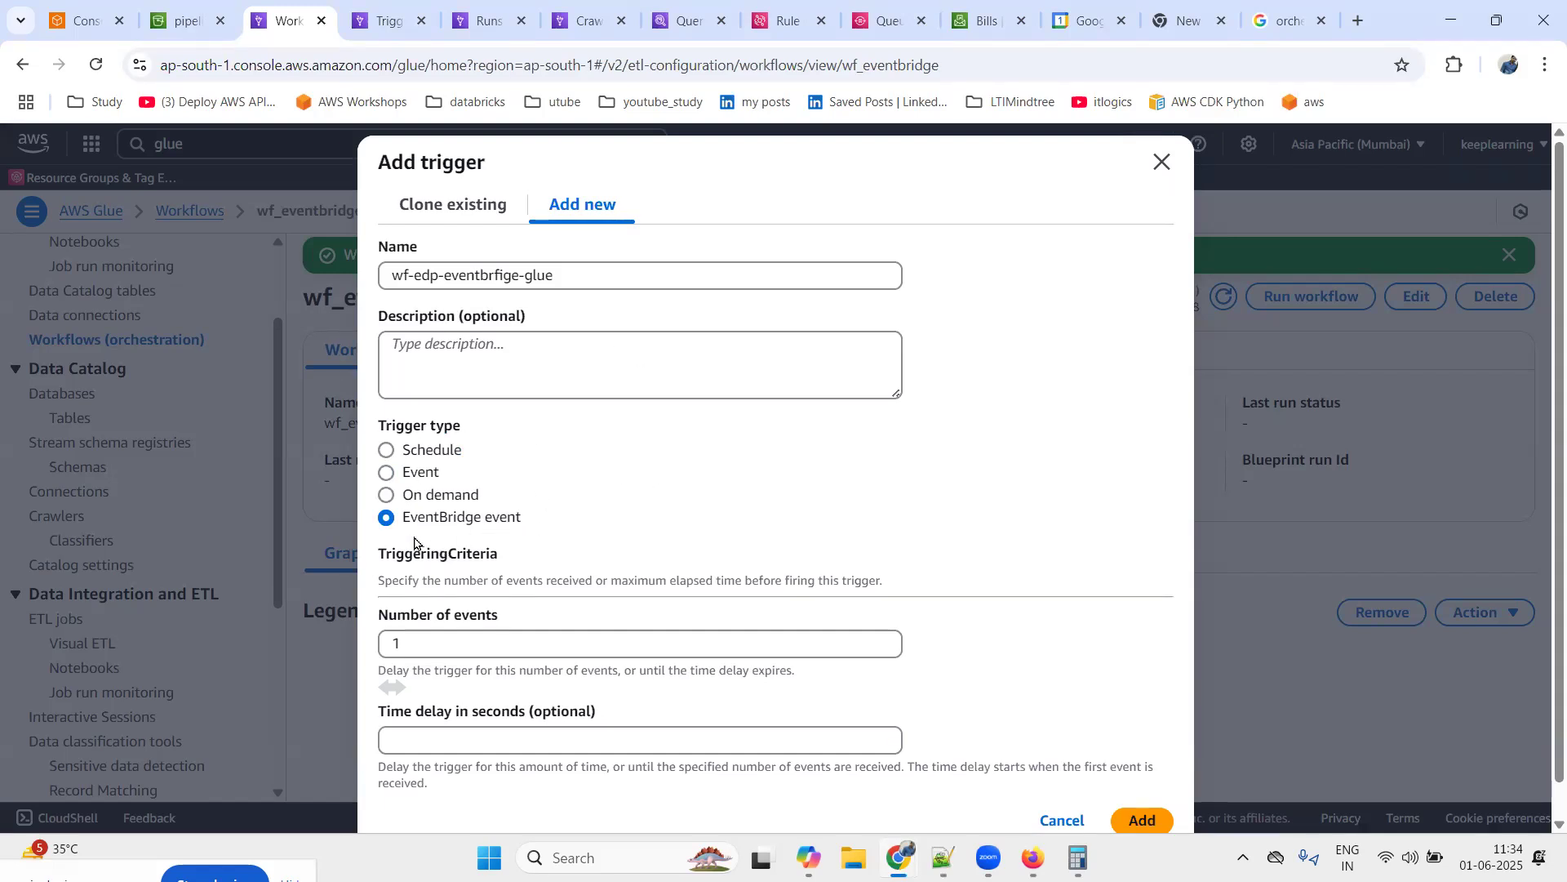
Examine the EventBridge trigger's criteria for the number of events and the time delay
scroll(539, 604, down, 1)
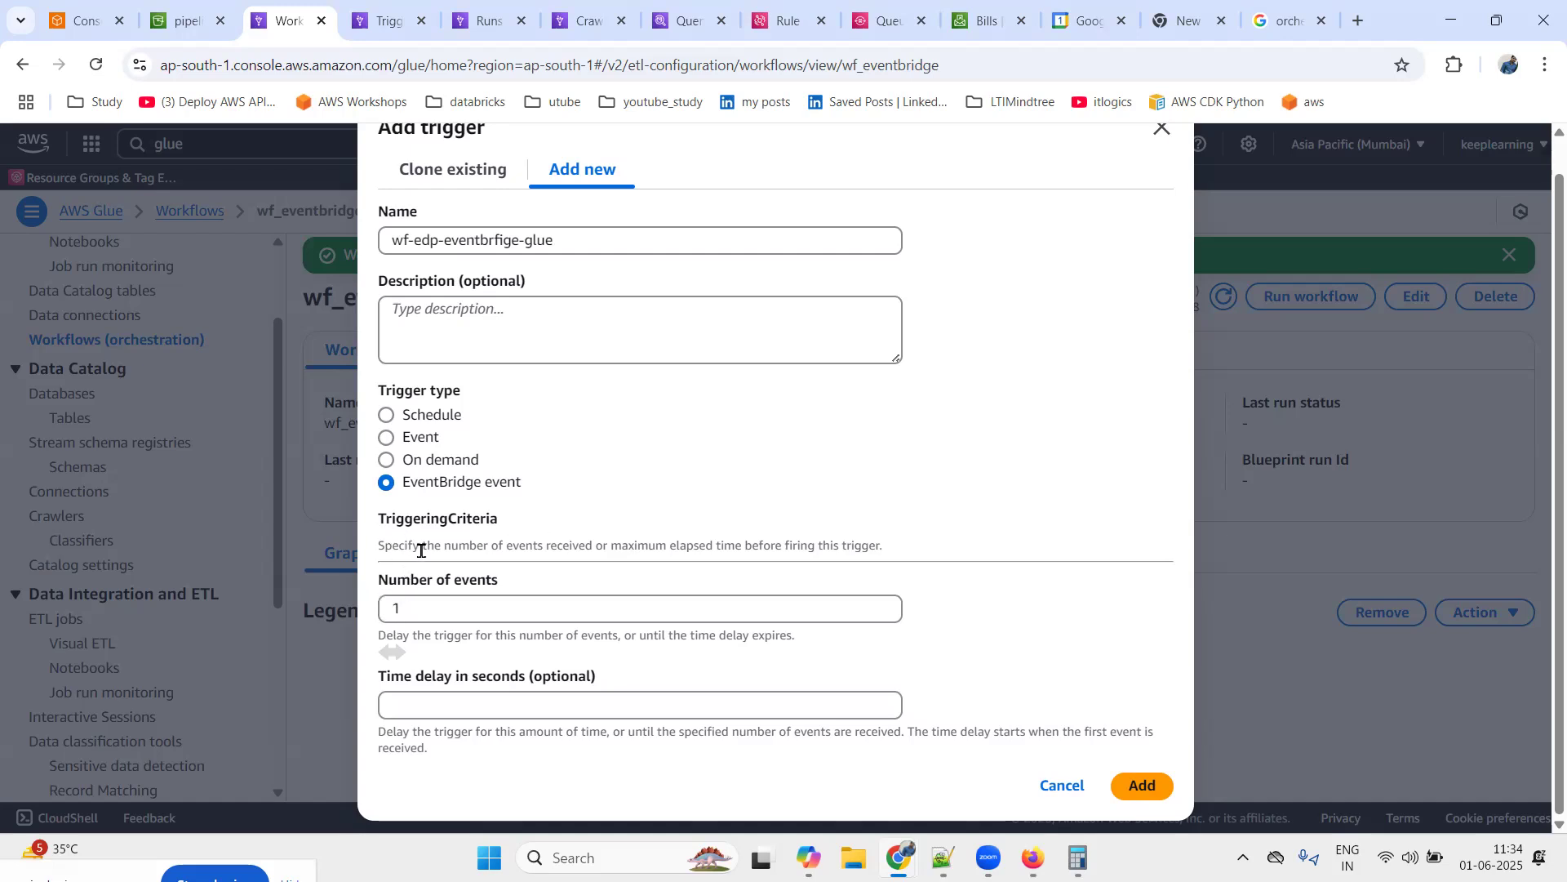
drag(419, 549, 900, 556)
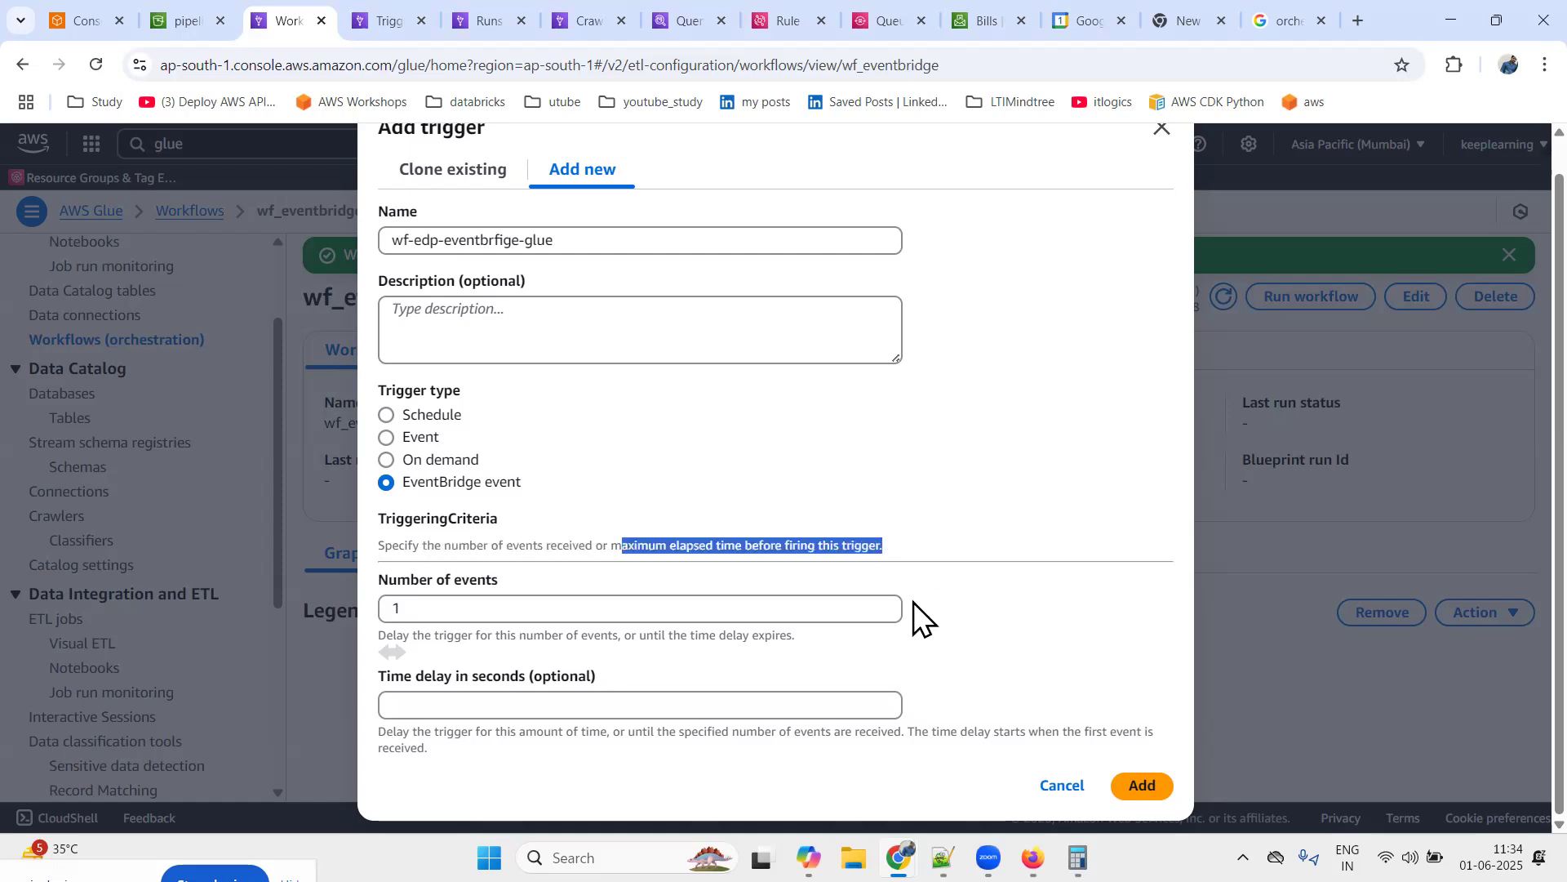
click(462, 614)
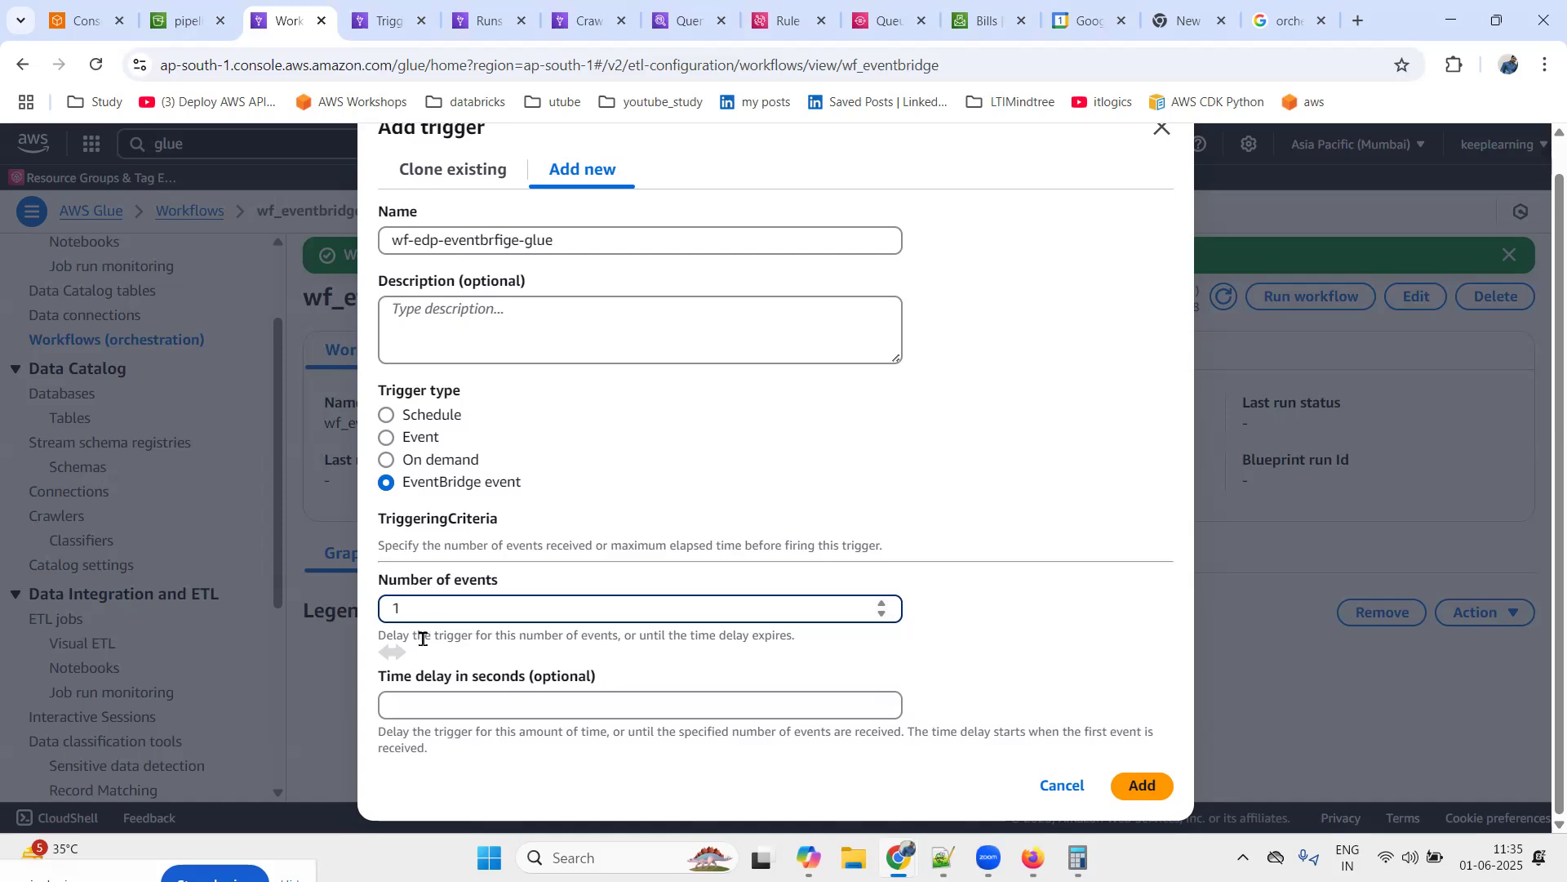
drag(408, 631, 841, 645)
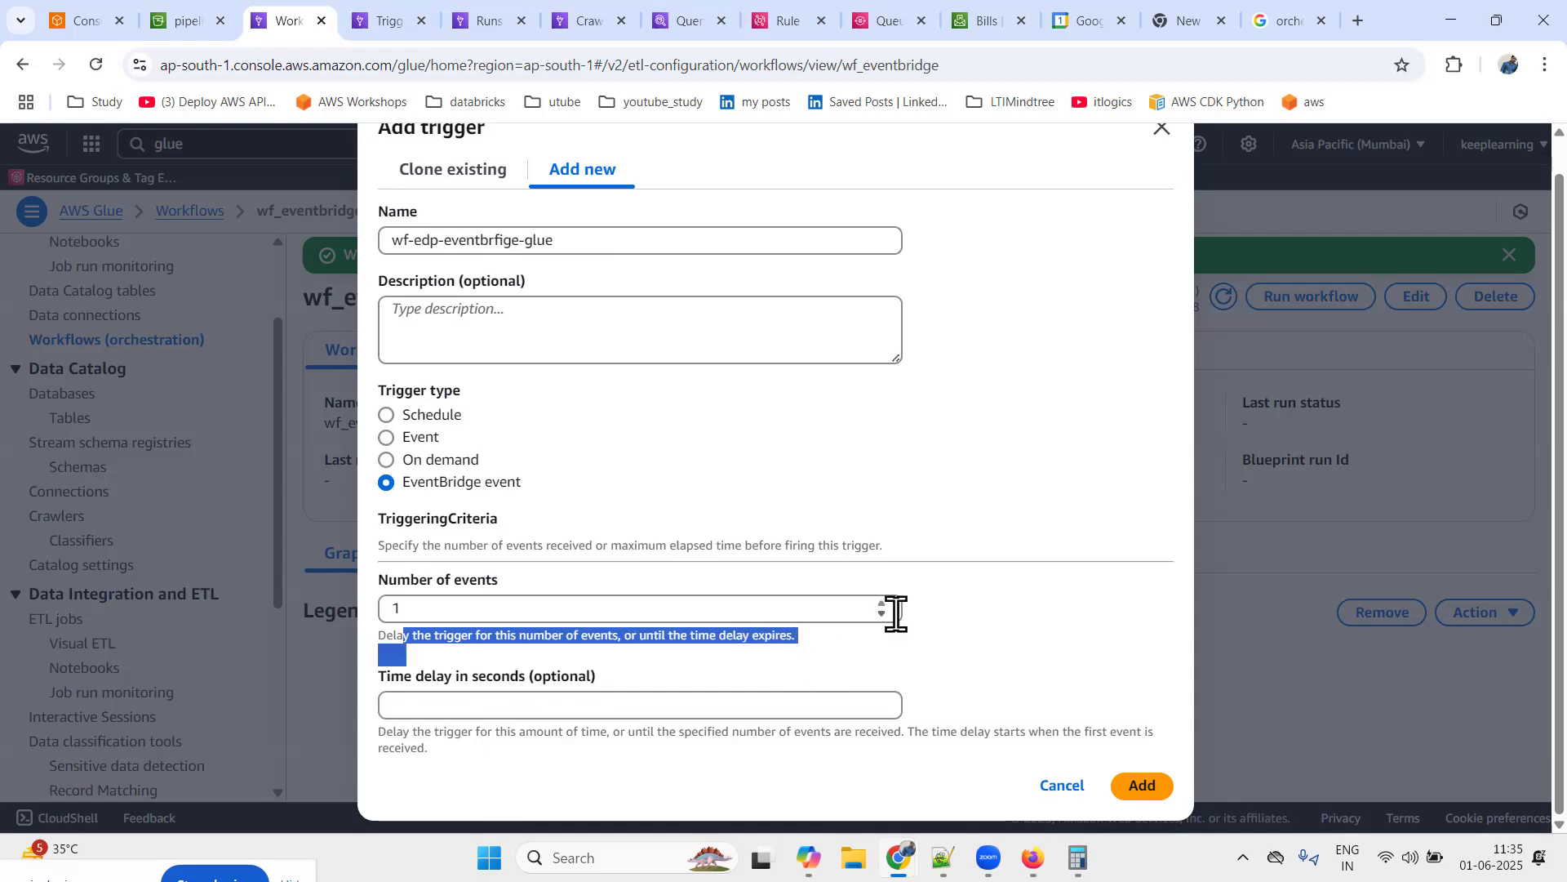
click(918, 645)
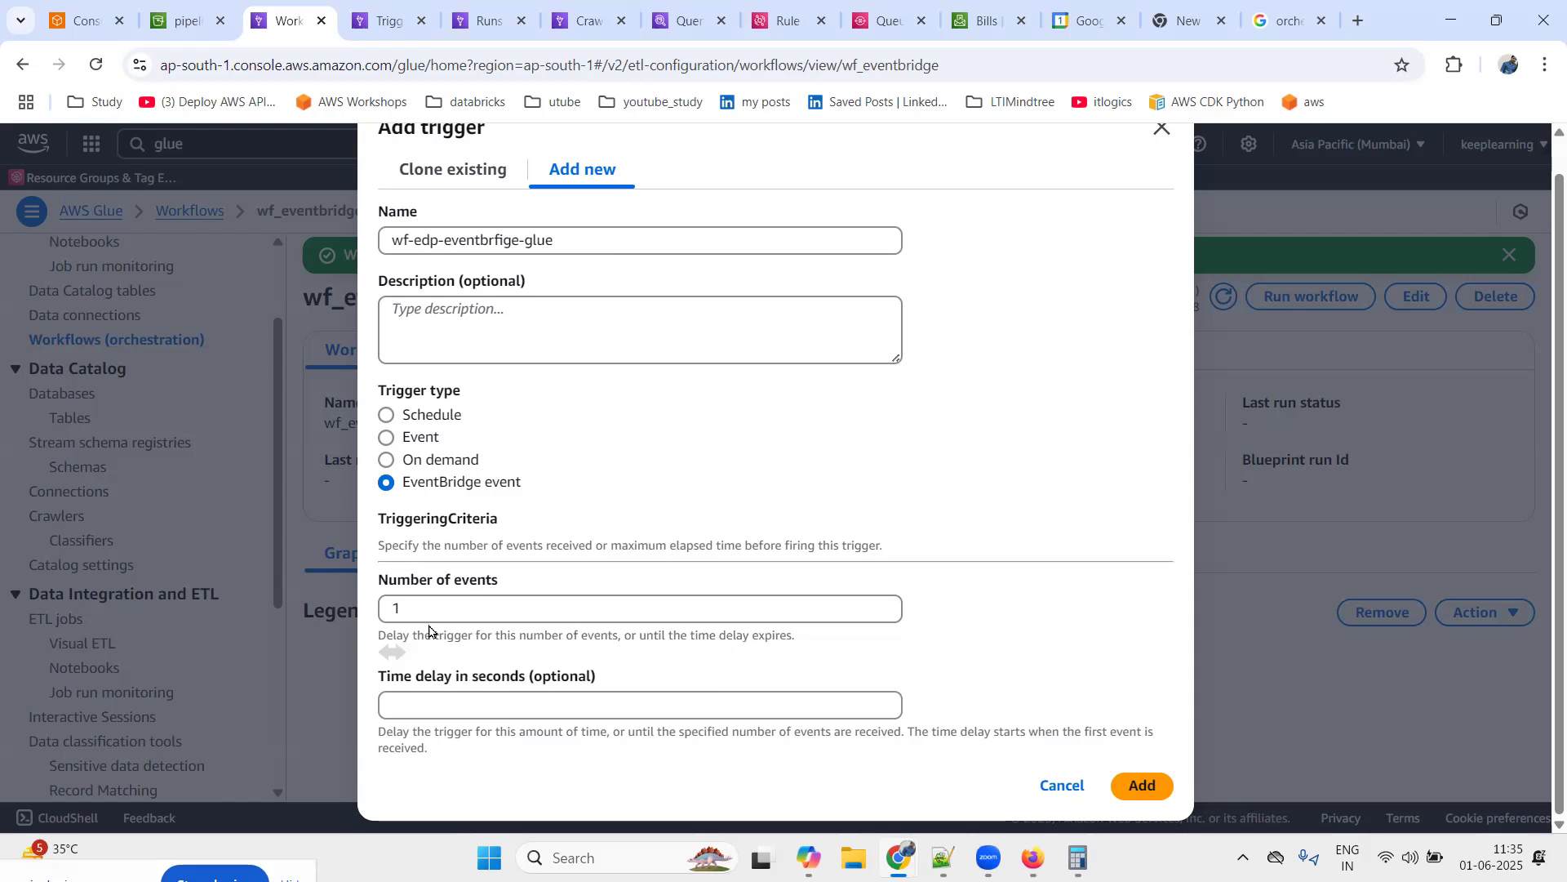
drag(402, 607, 368, 609)
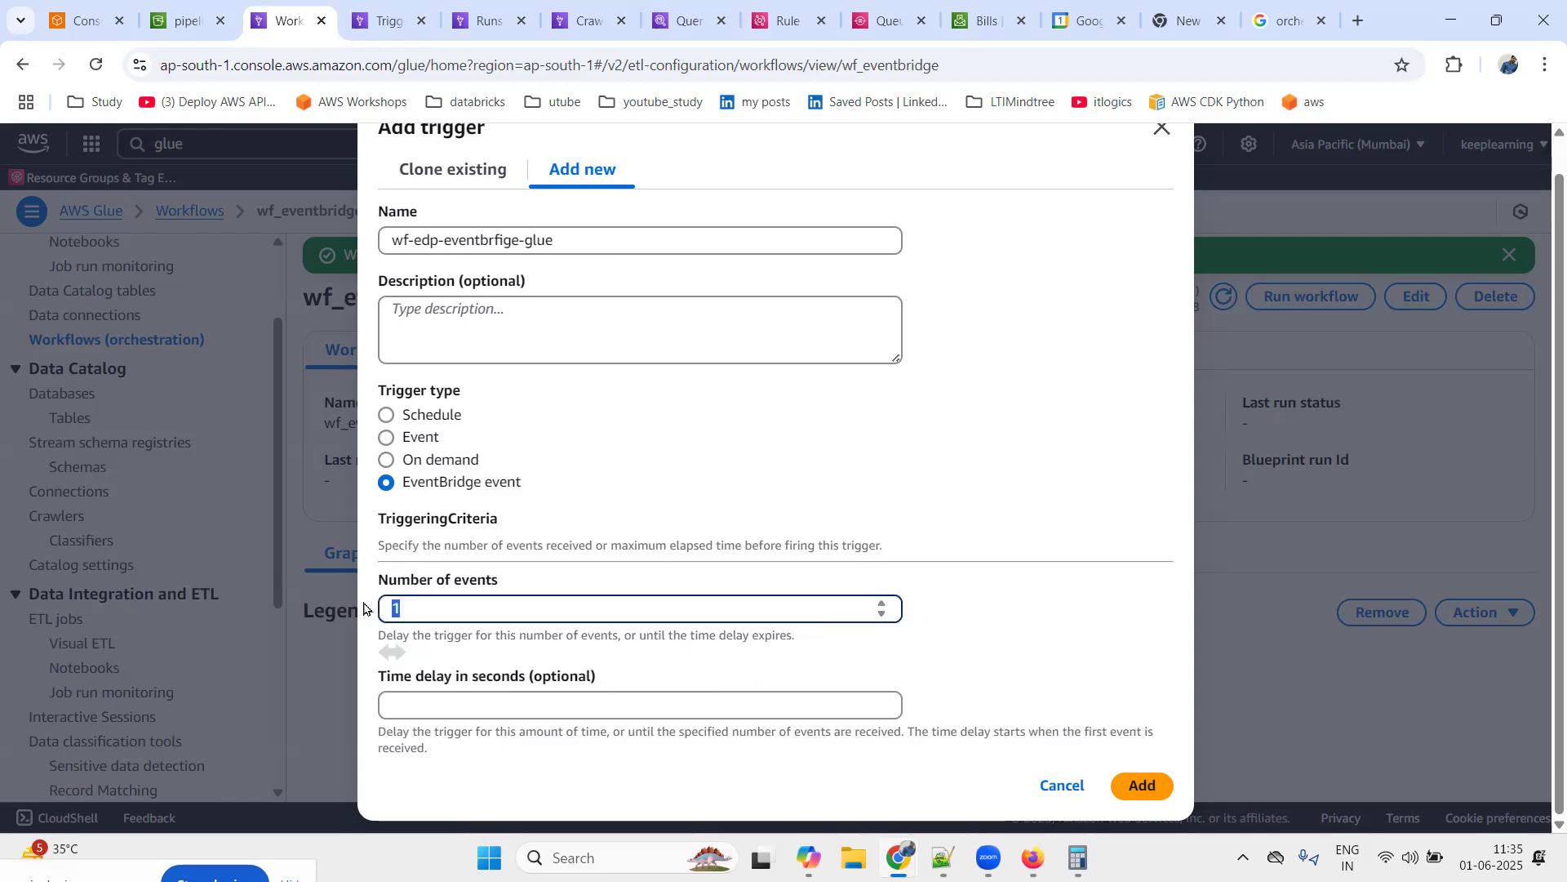
click(402, 700)
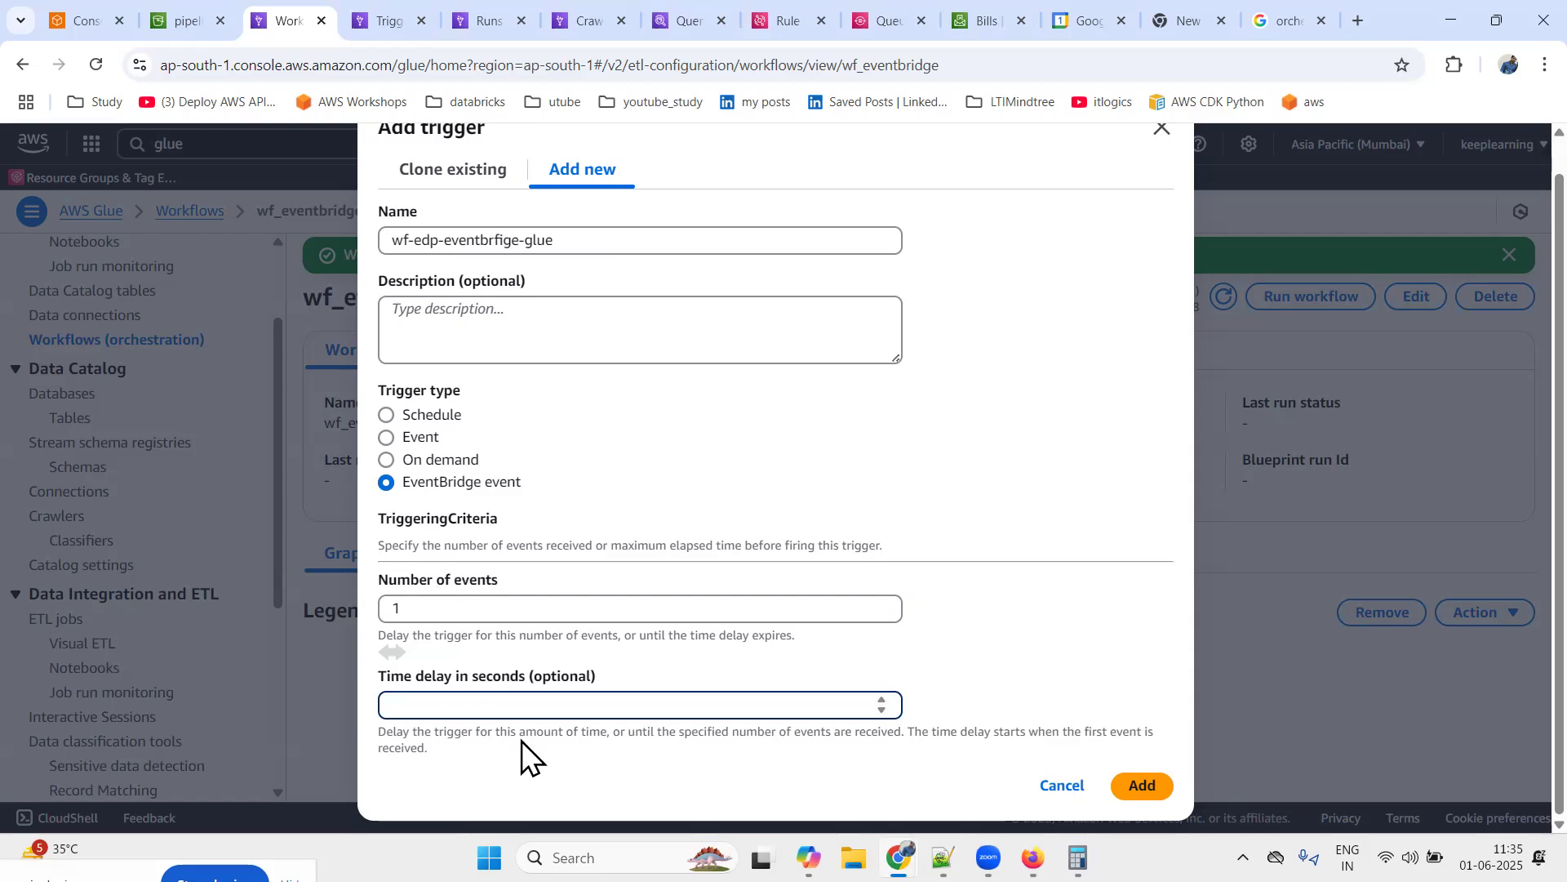
Set the trigger's number of events to 5 and its time delay to 60 seconds
click(506, 606)
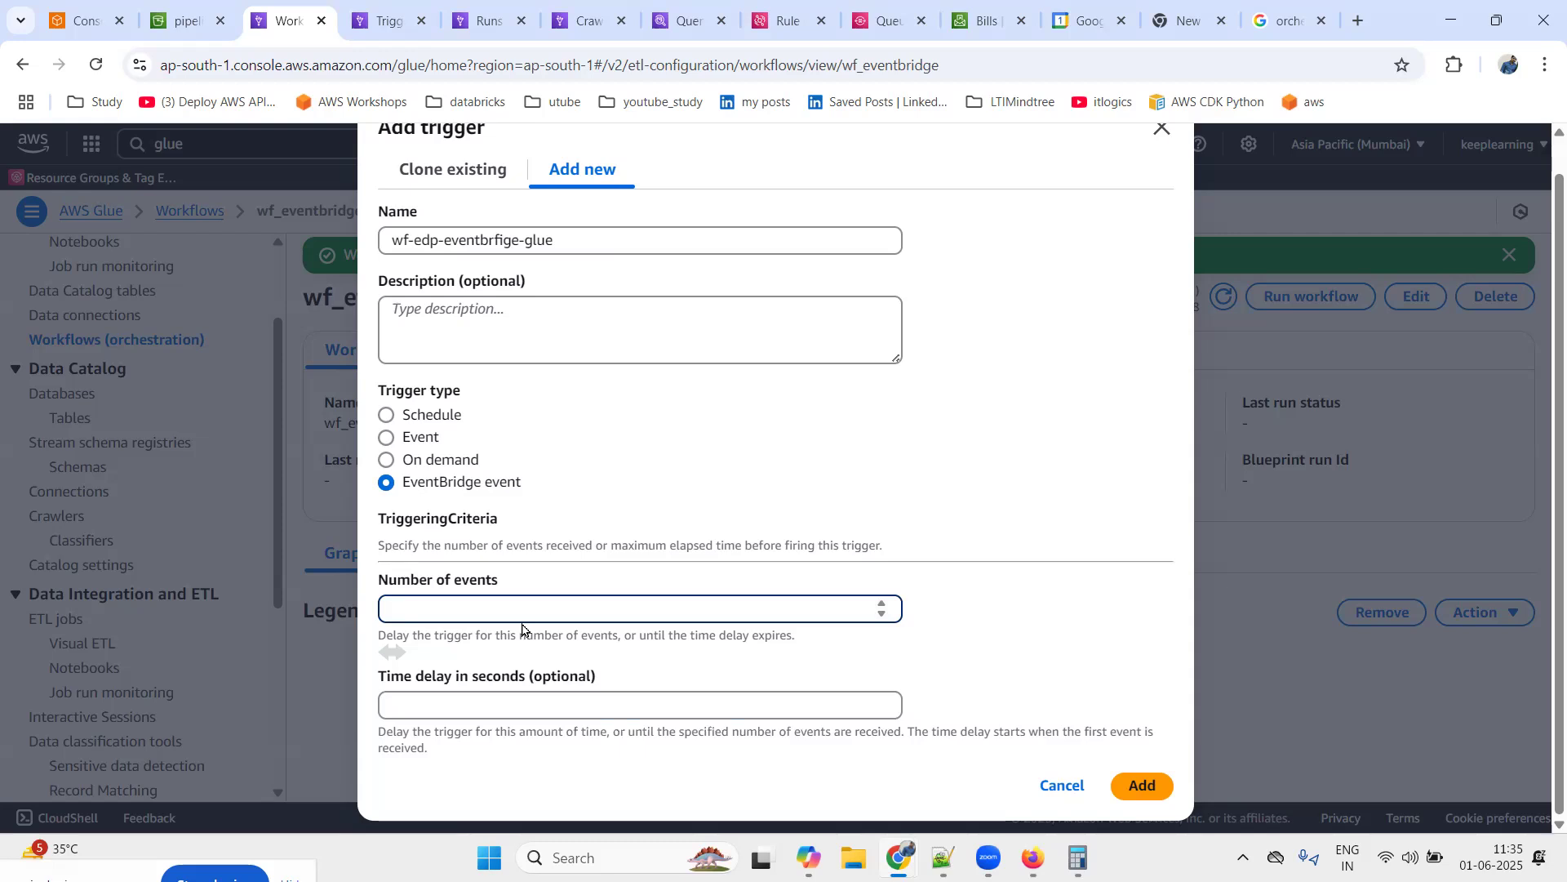
click(488, 699)
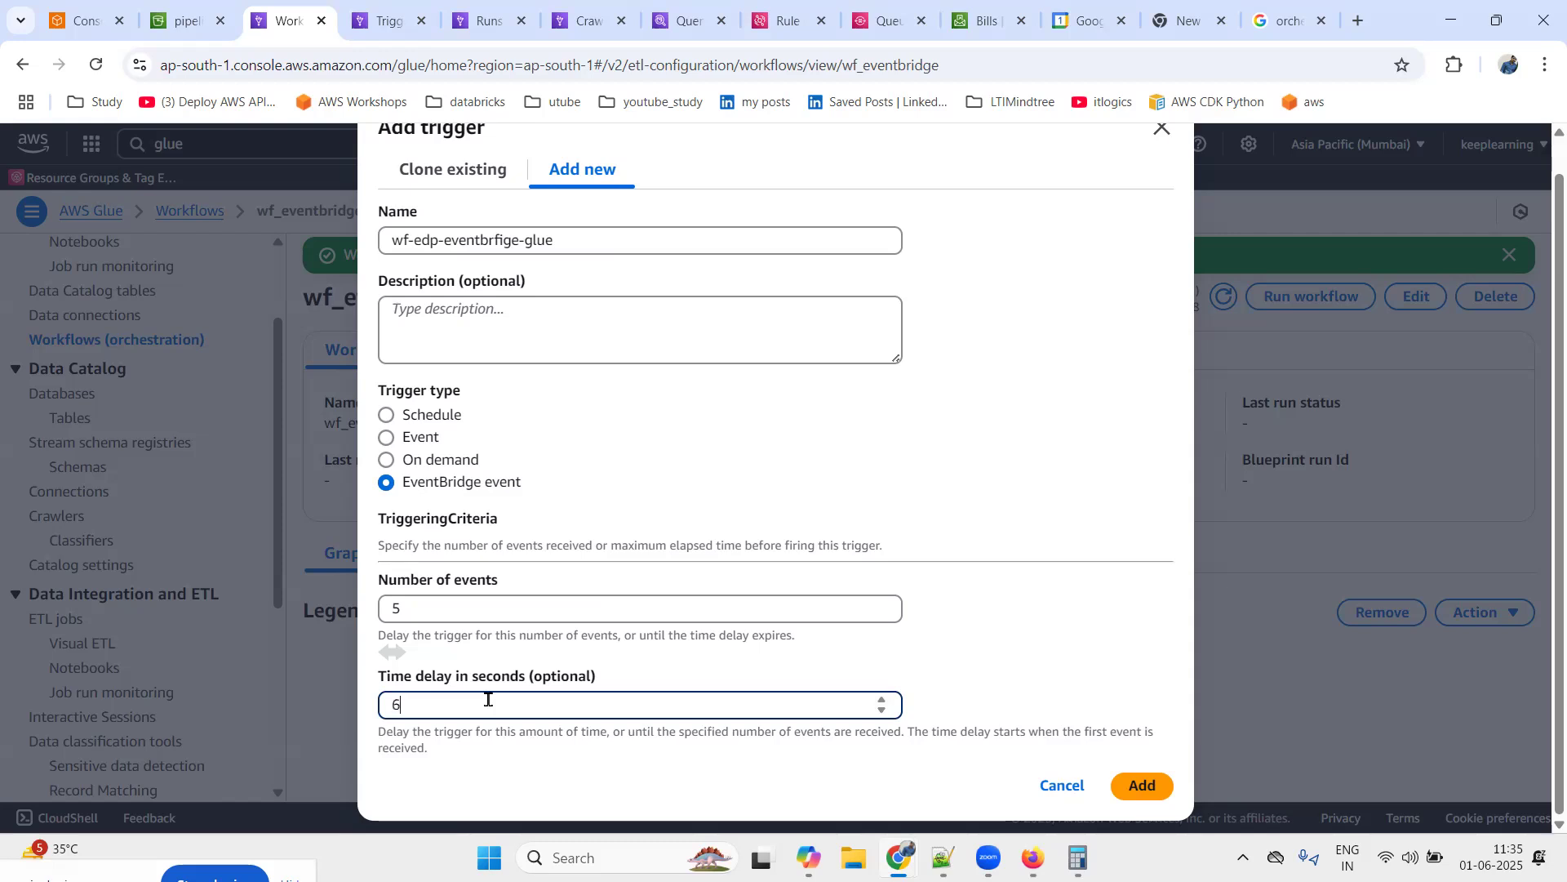
text(60)
drag(408, 612, 376, 613)
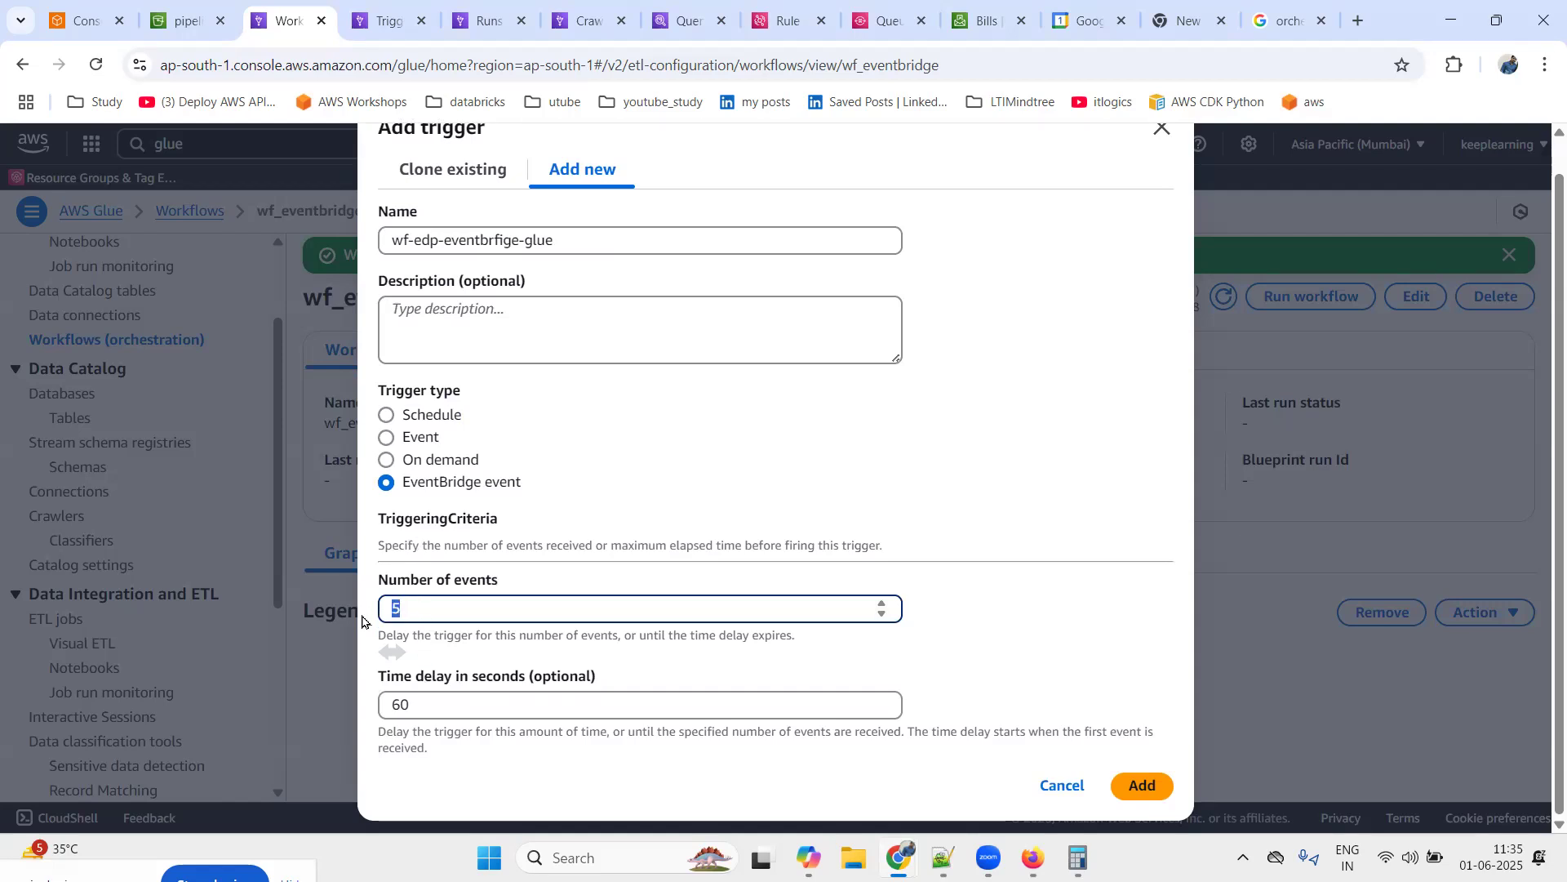
double_click(399, 703)
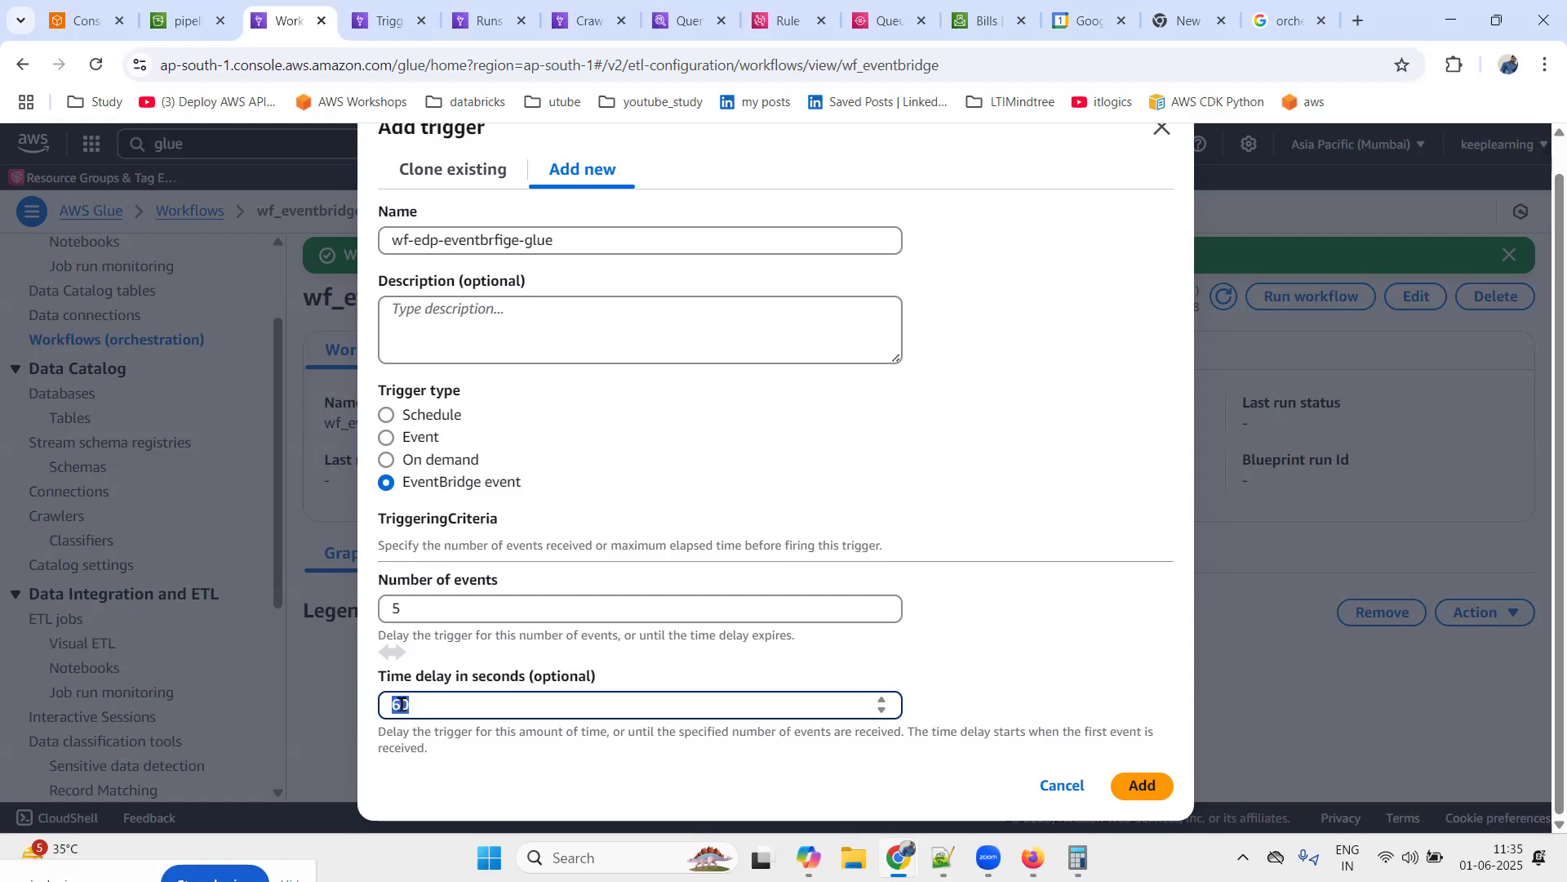
double_click(399, 609)
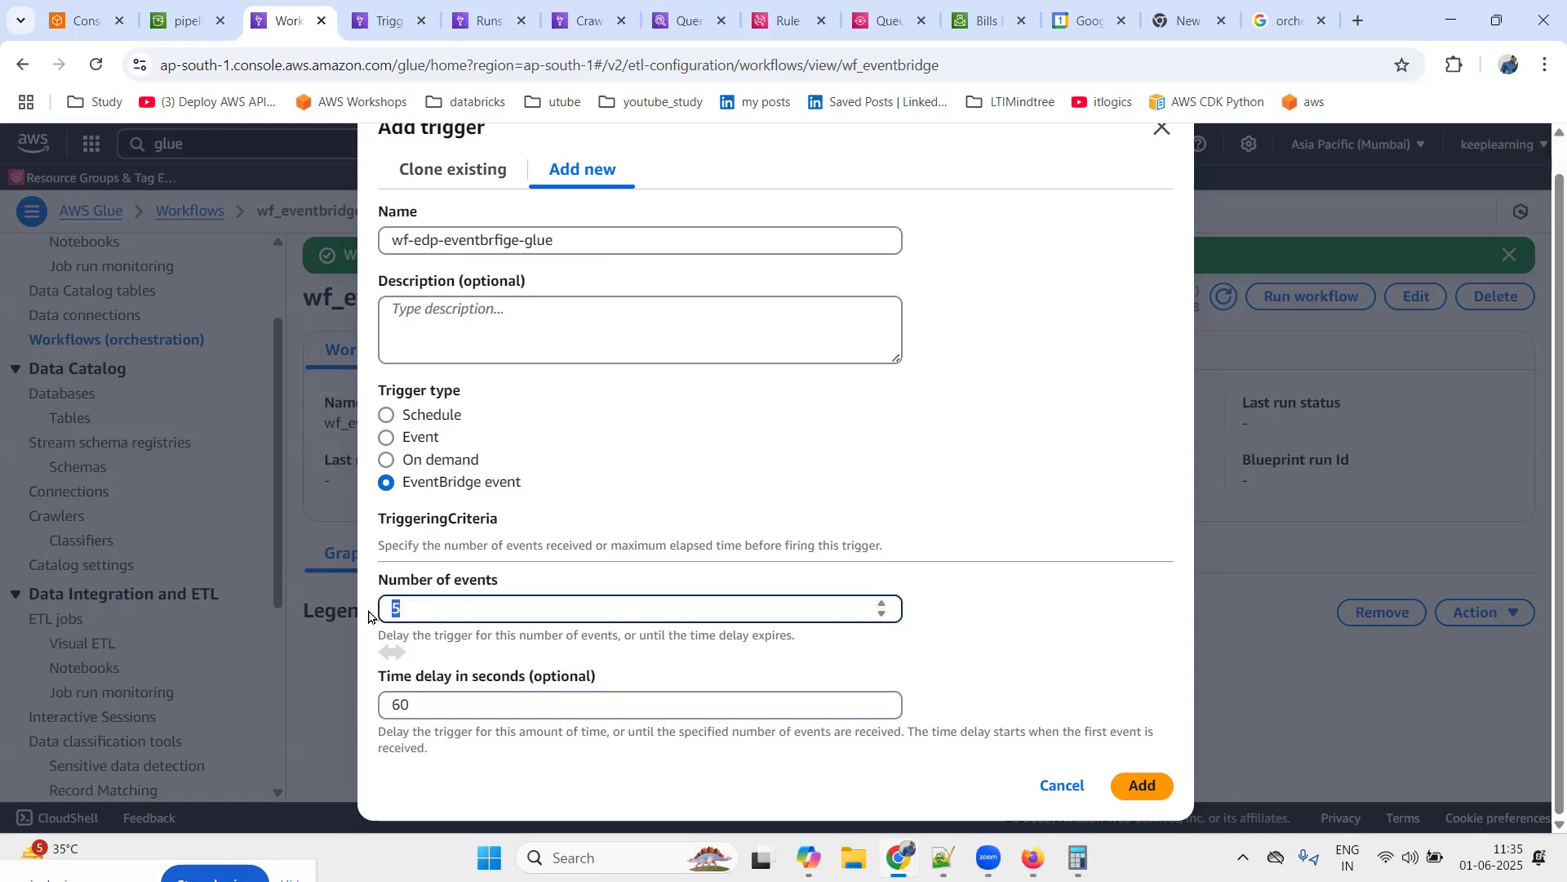
double_click(422, 707)
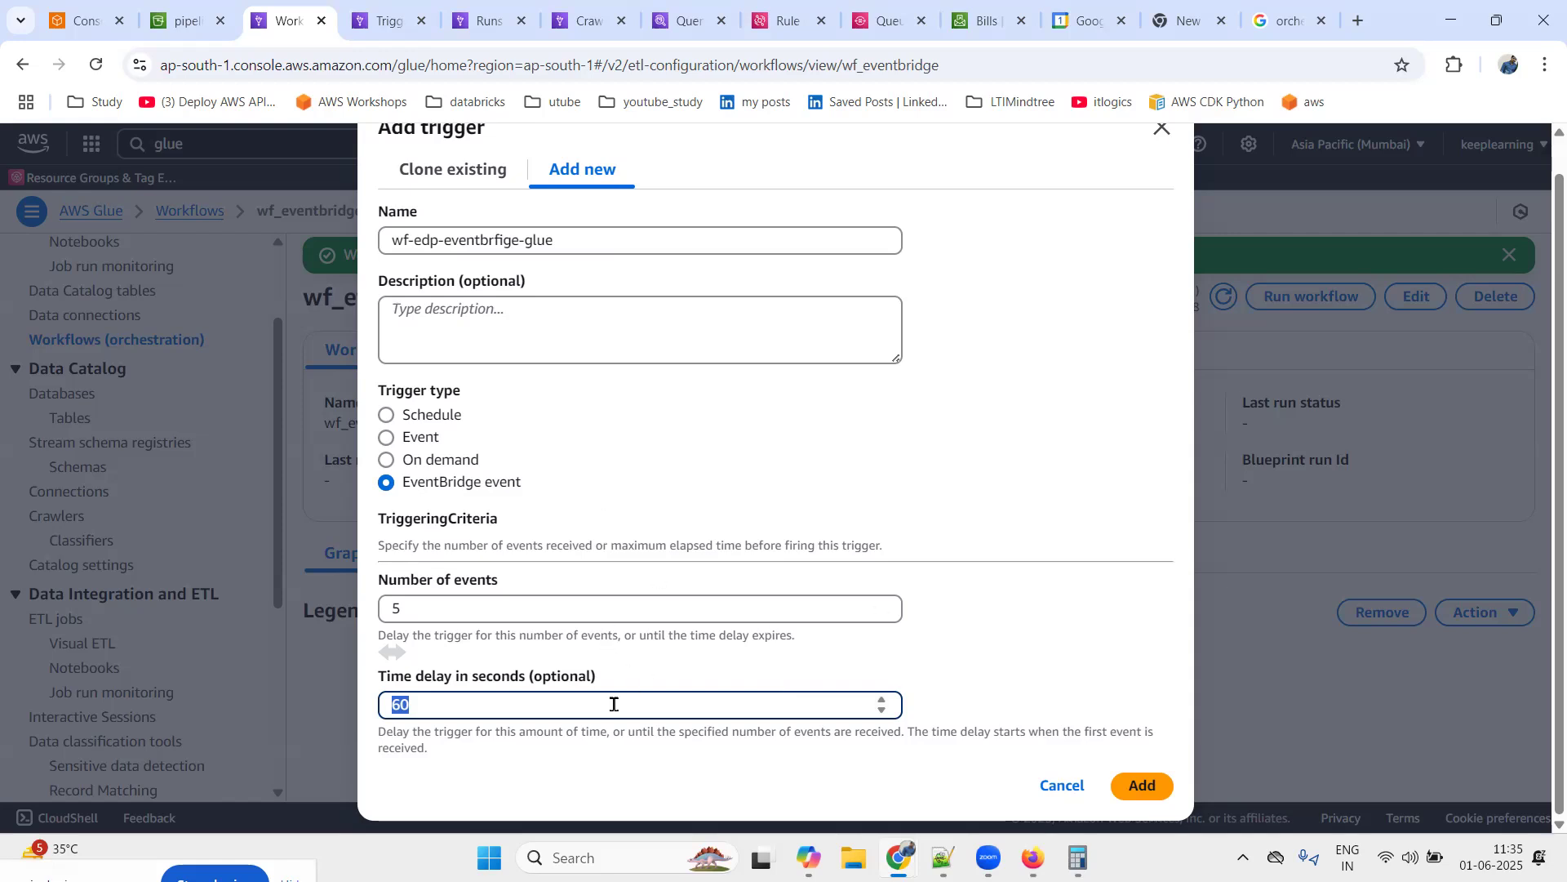
Set the number of events to 1 and the time delay to 1 second, and add the trigger to the workflow
click(427, 609)
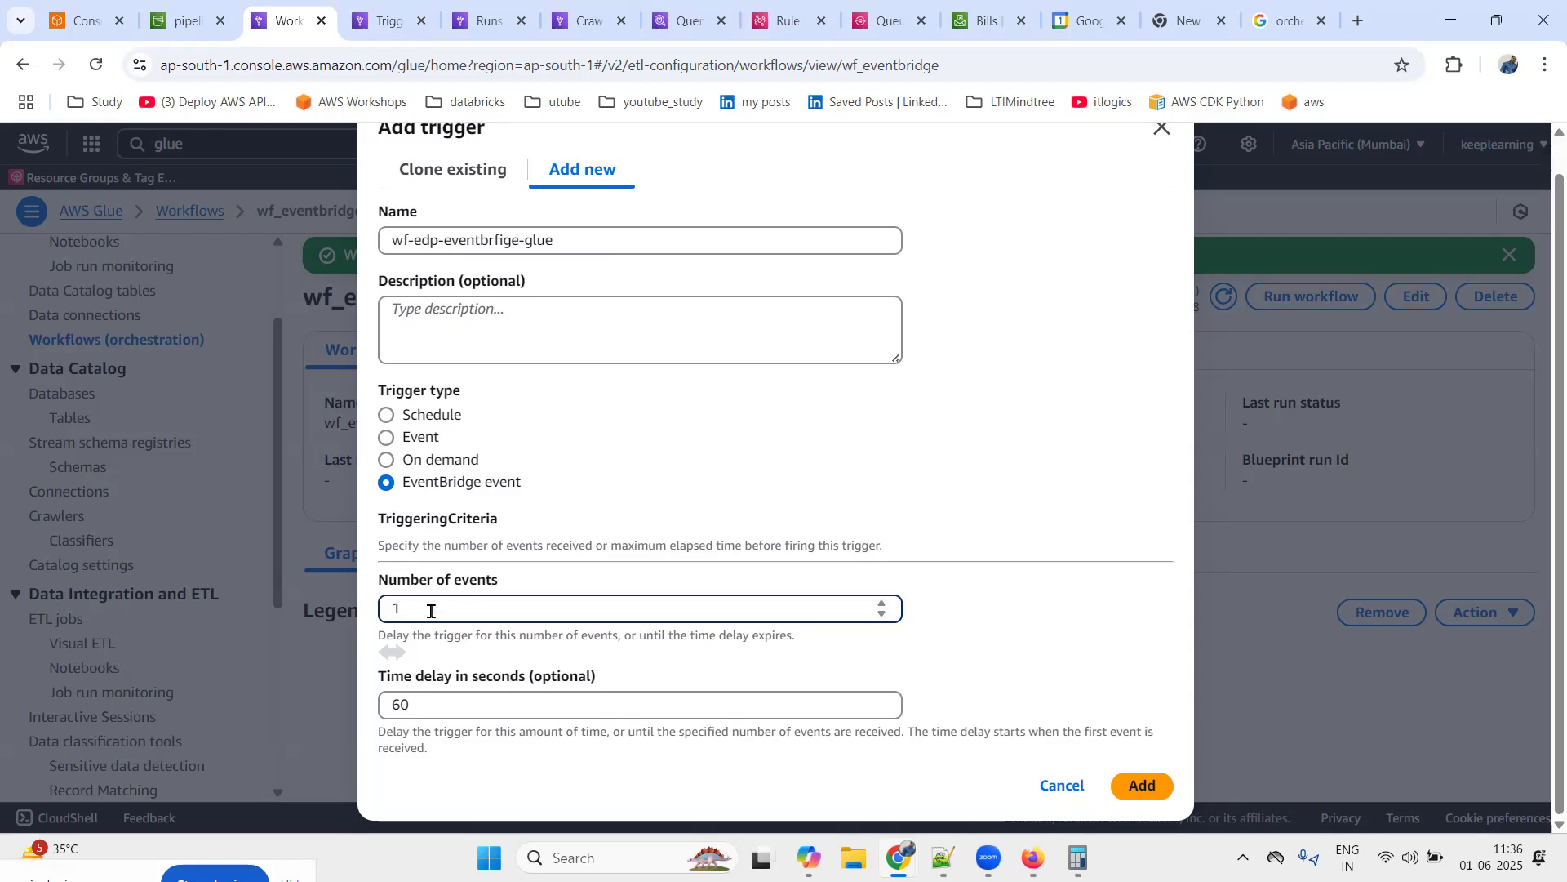
click(510, 711)
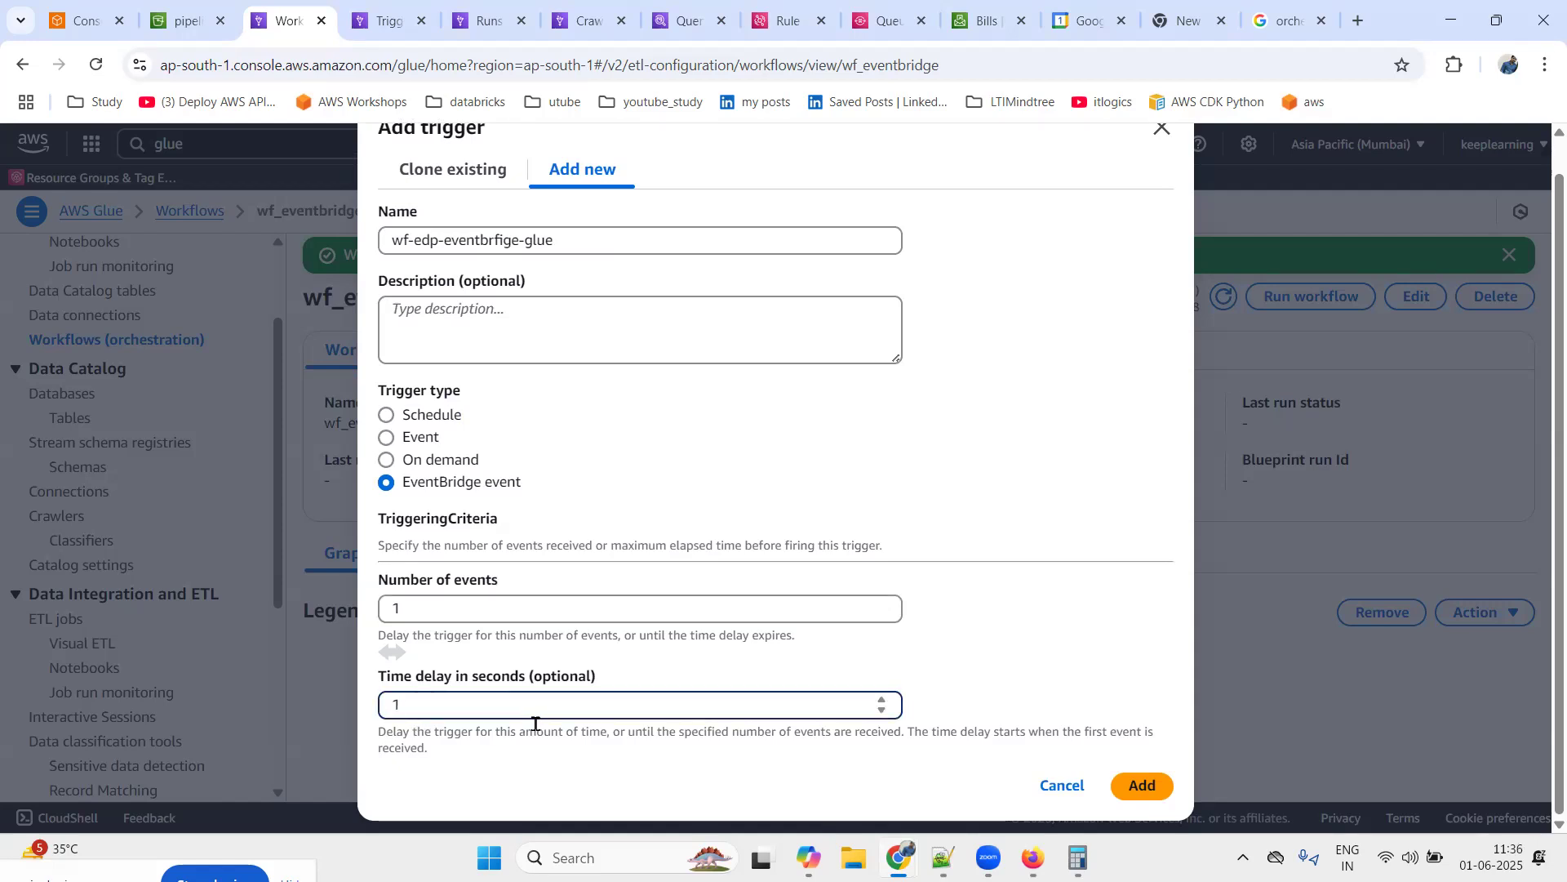
click(1142, 786)
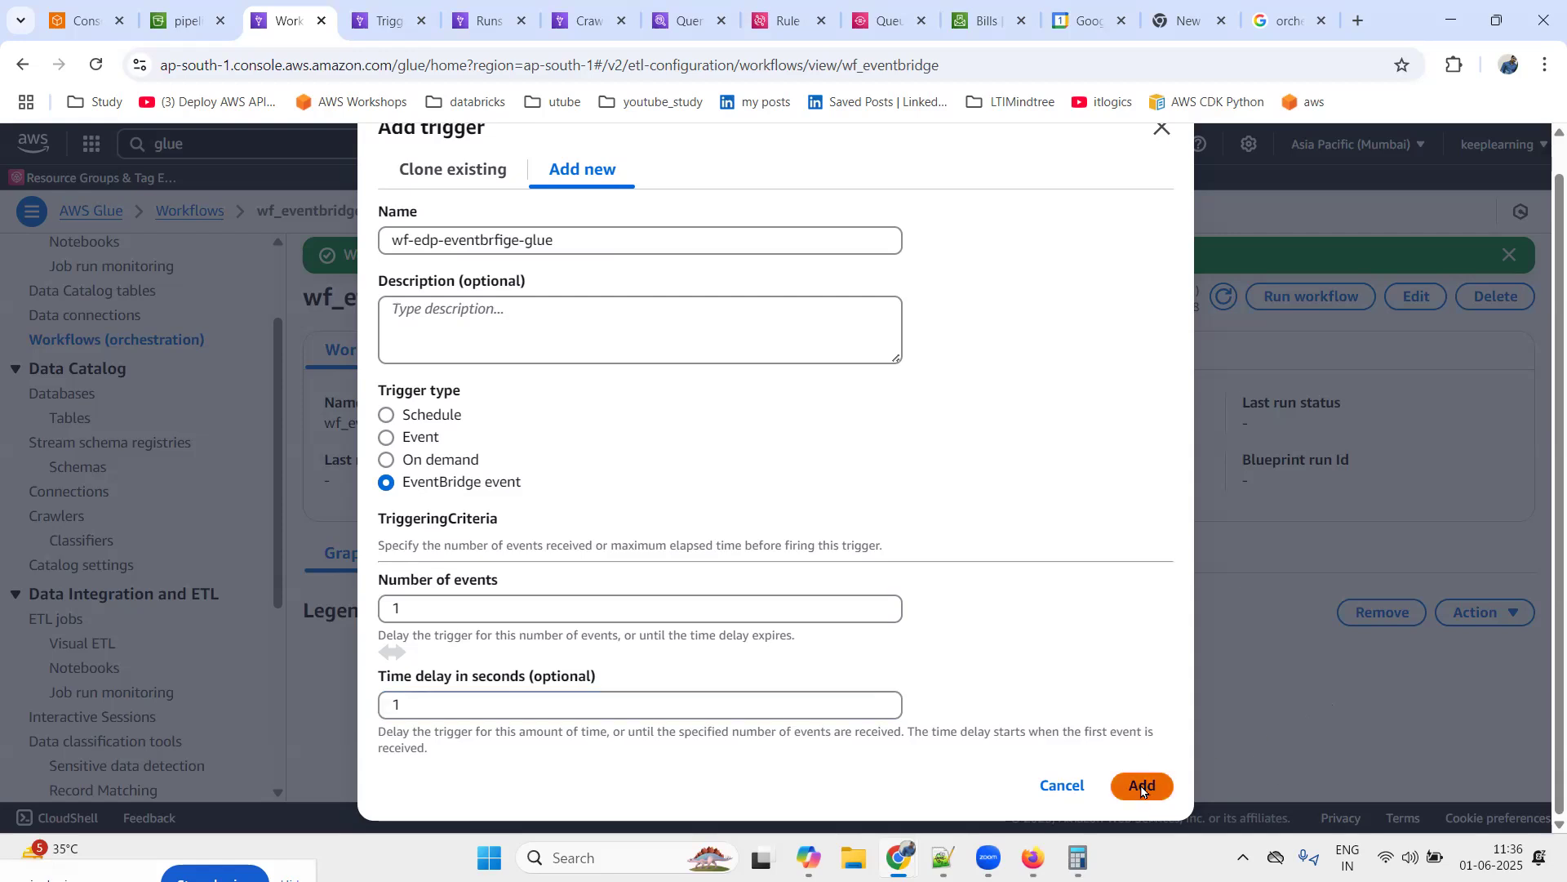
Look at the new trigger in the workflow graph and check for it in the refreshed Glue triggers list
scroll(580, 629, down, 2)
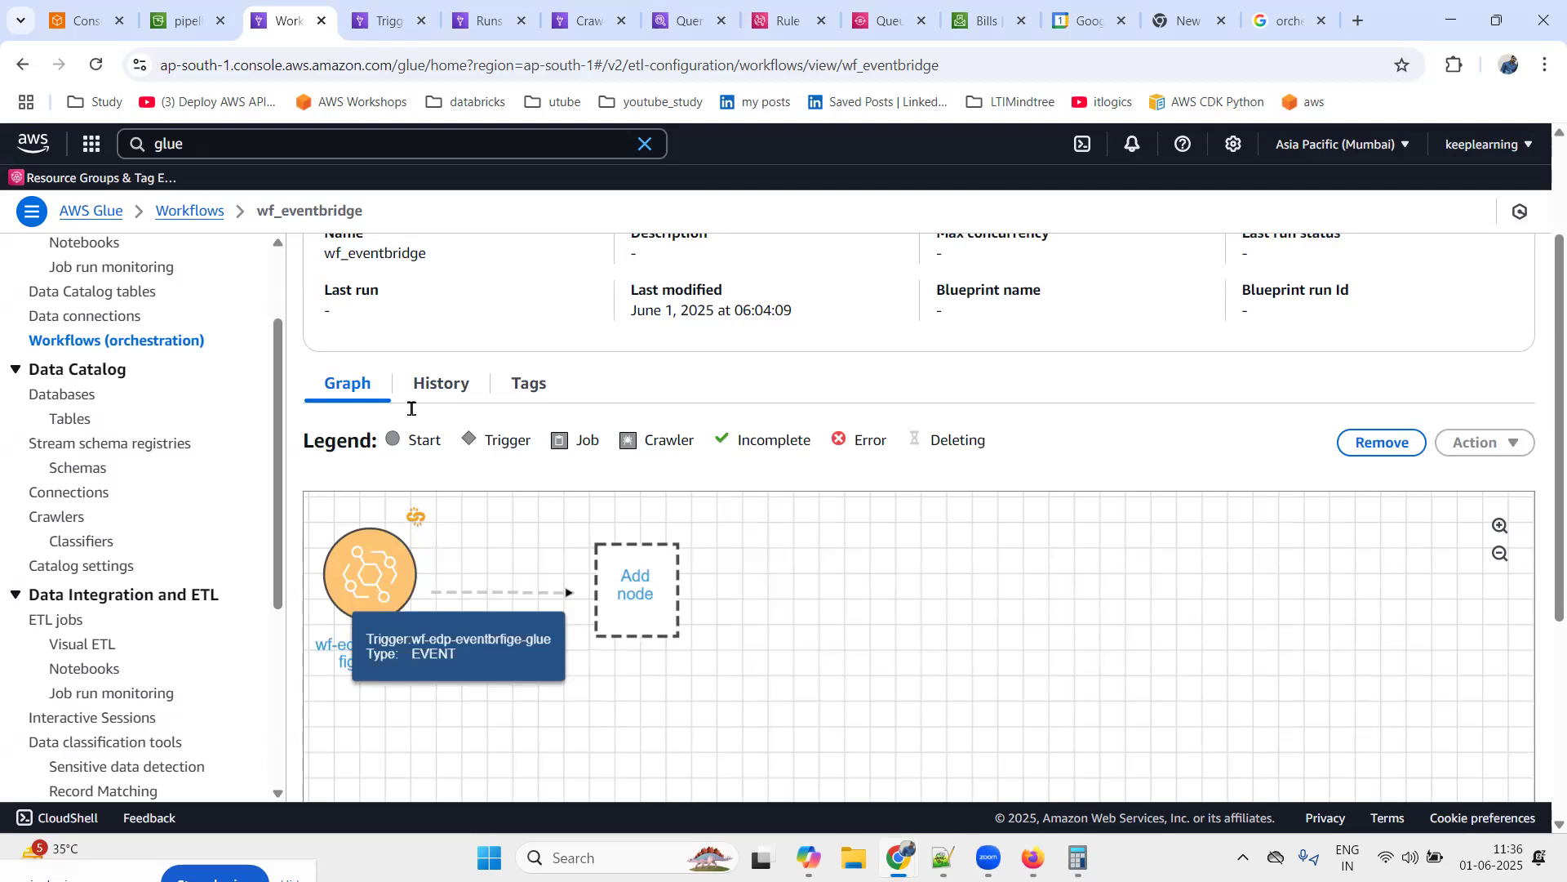
click(401, 24)
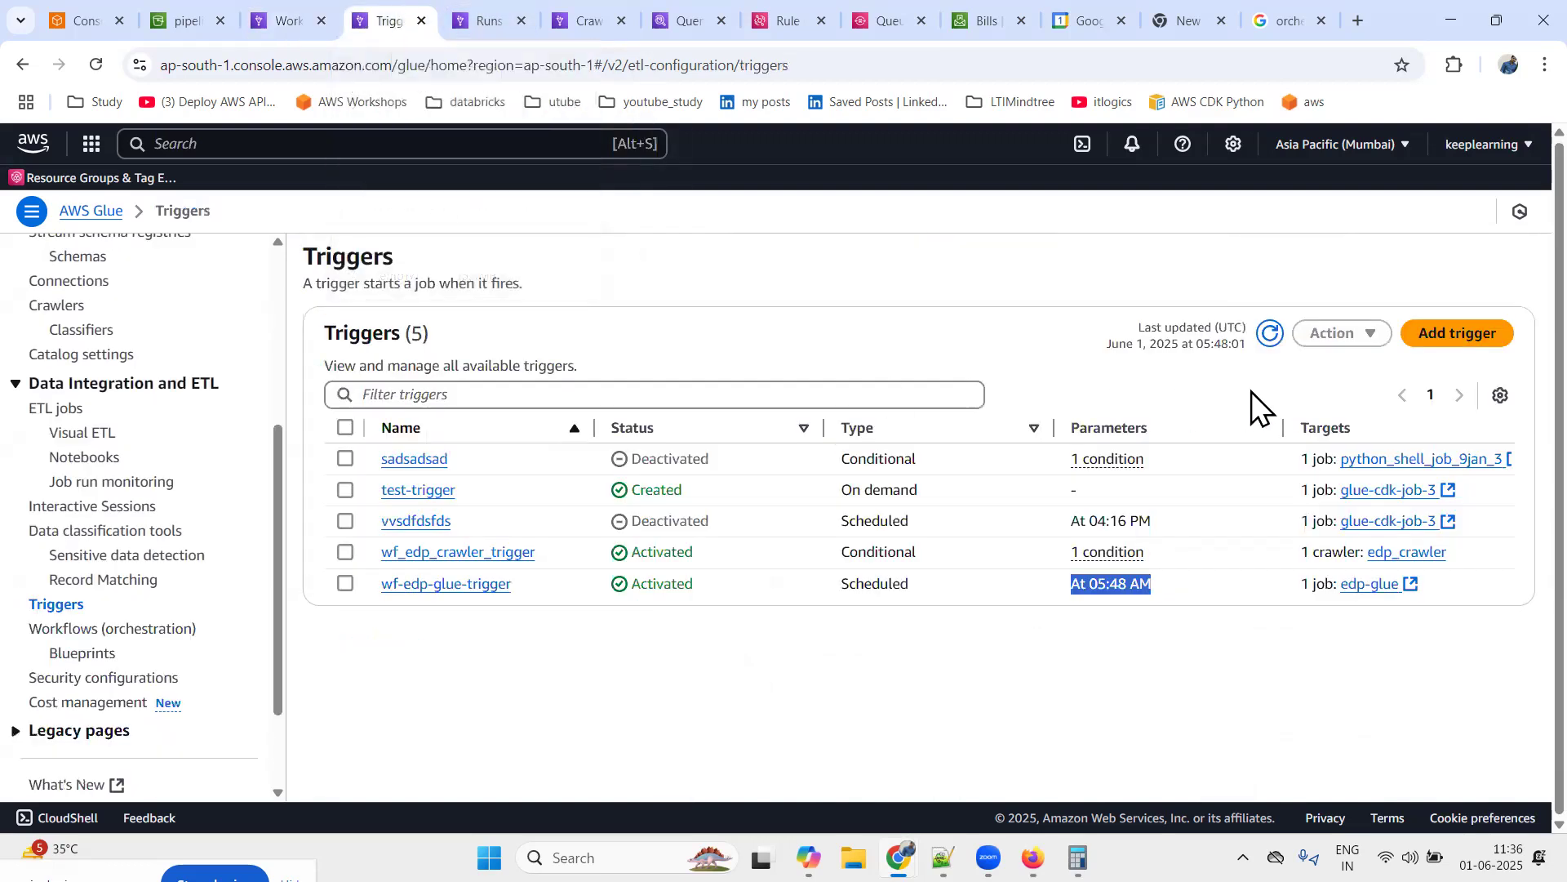
click(1272, 335)
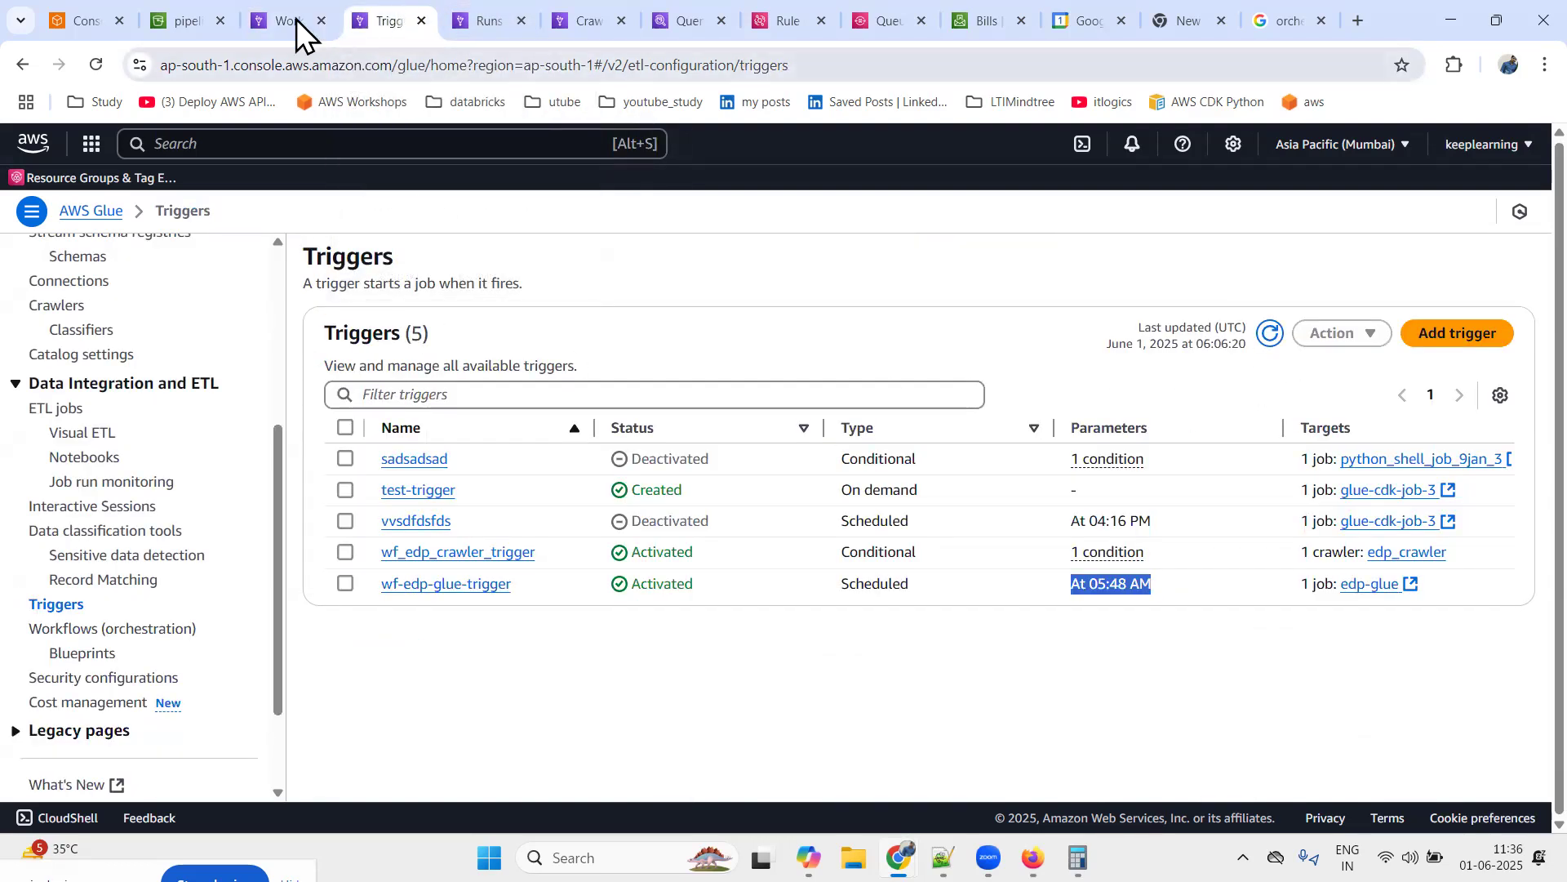
Add the edp-glue job as the node started by the EventBridge trigger in the wf_eventbridge graph
click(295, 24)
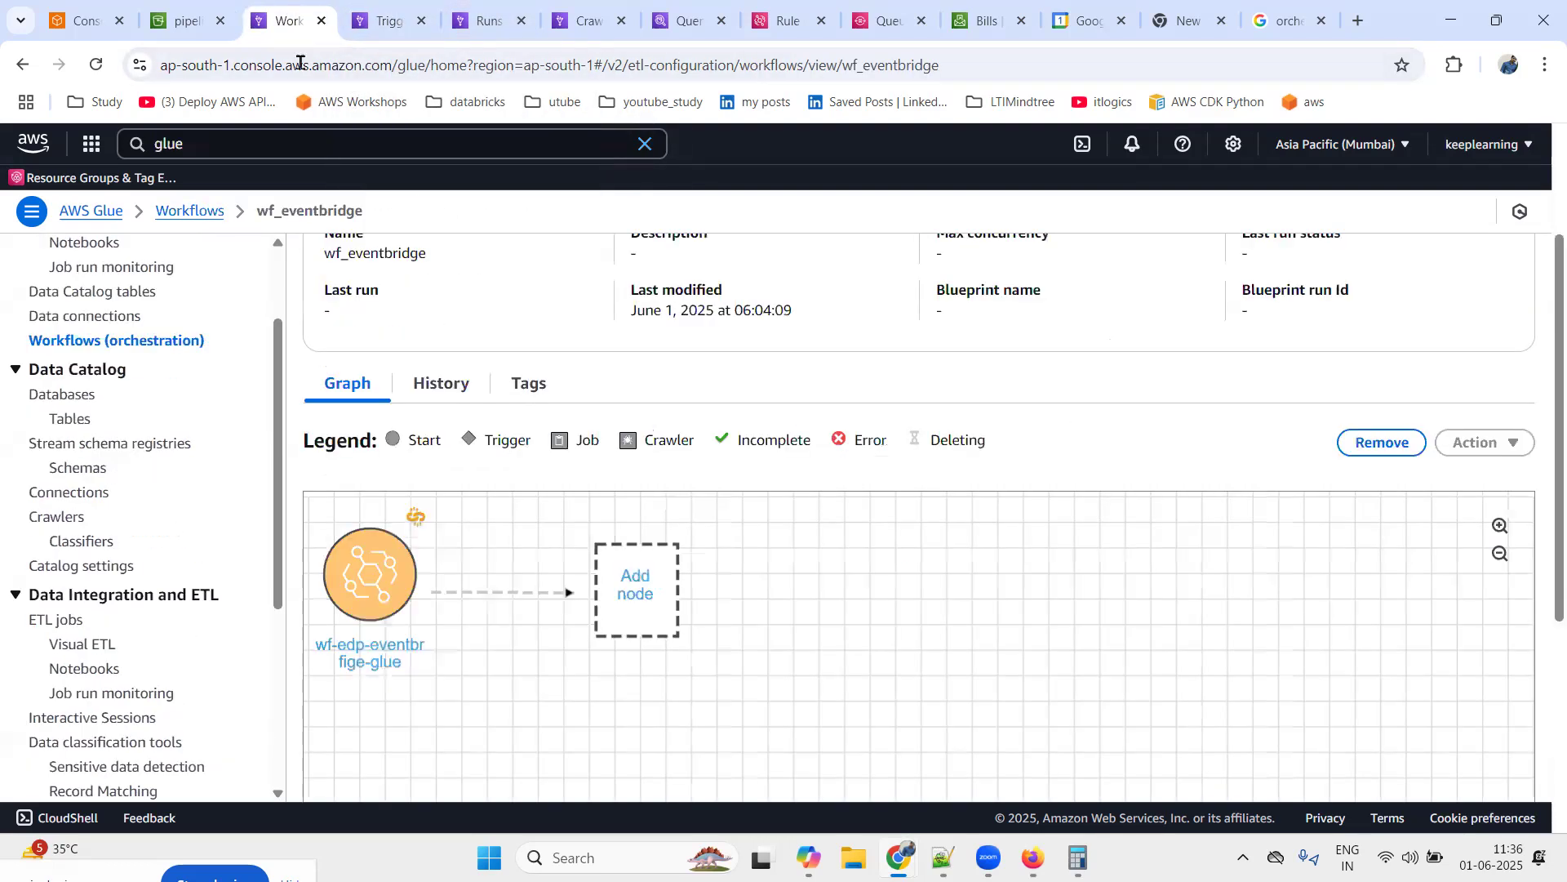
click(637, 608)
click(407, 450)
click(1140, 739)
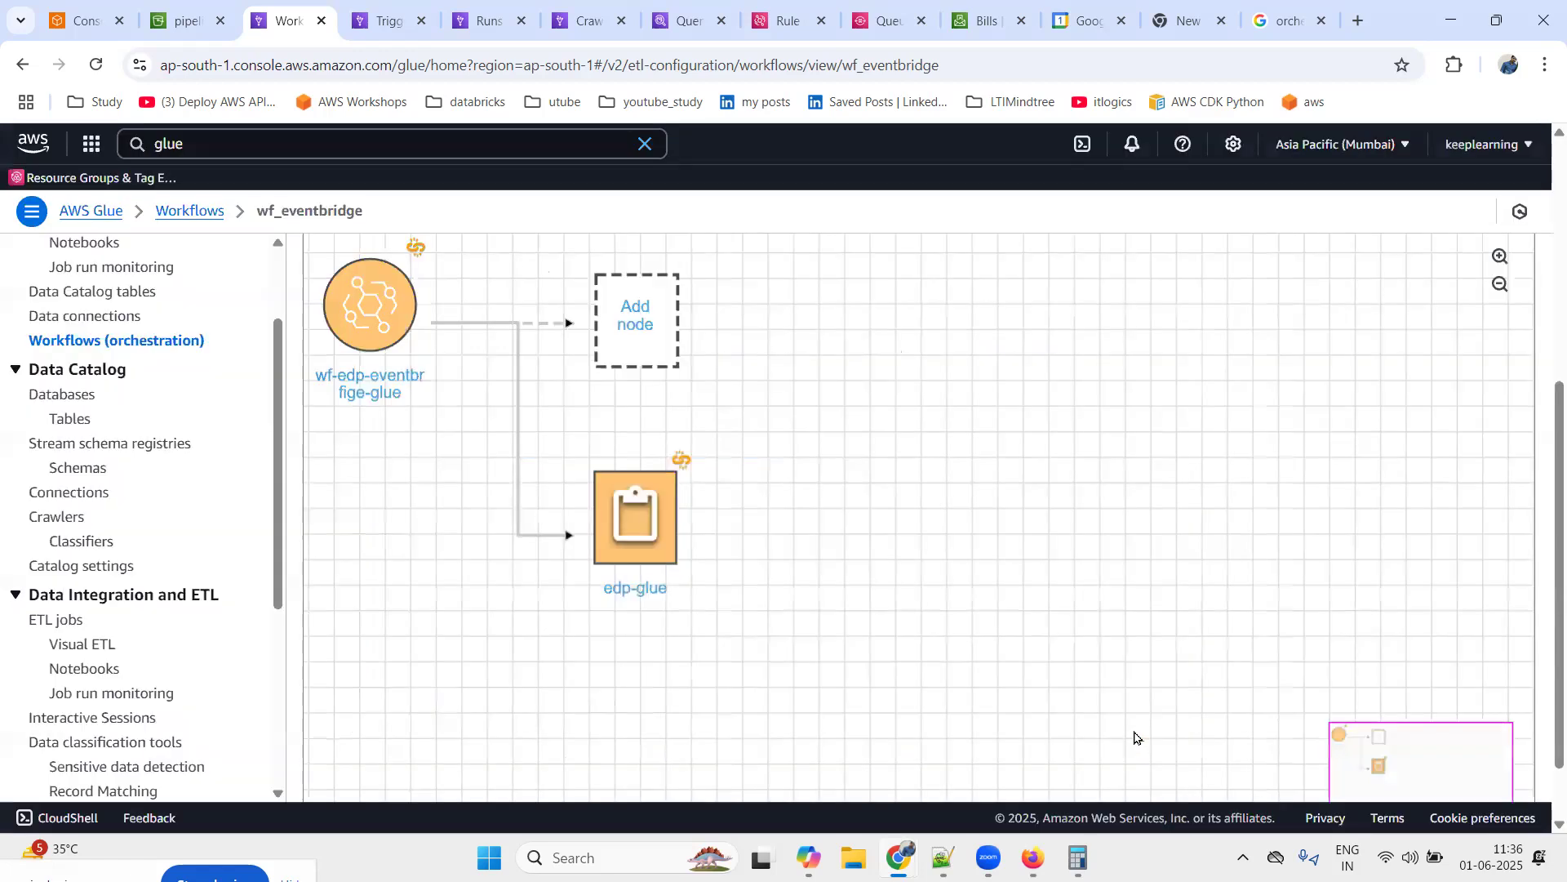
Refresh the Glue triggers list again and check the type of the wf-edp-eventbrfige-glue trigger
click(384, 17)
click(1271, 333)
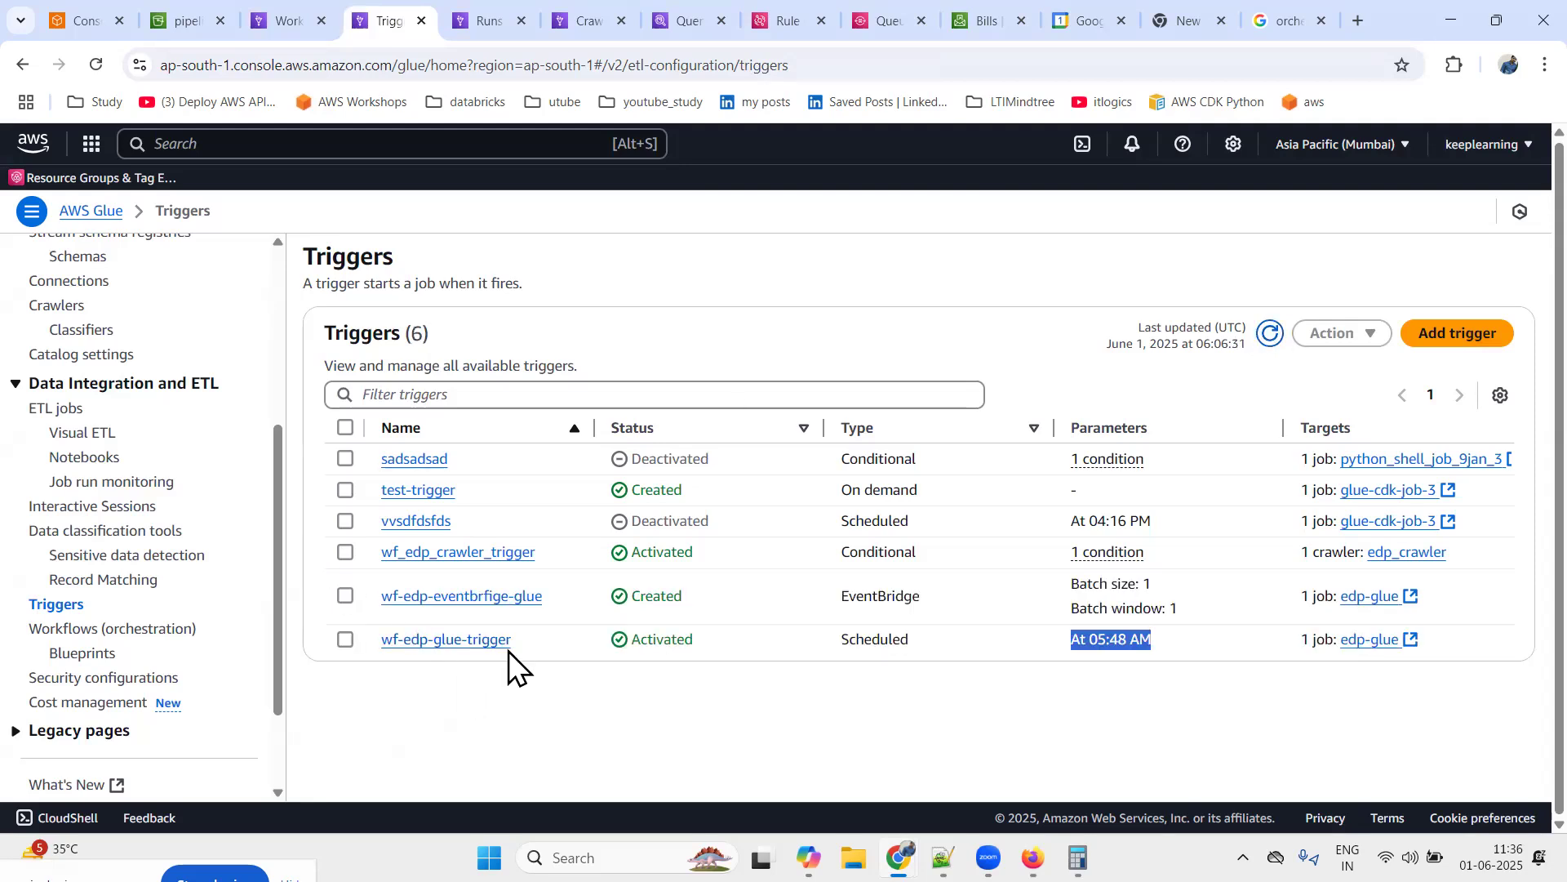
drag(836, 597, 952, 610)
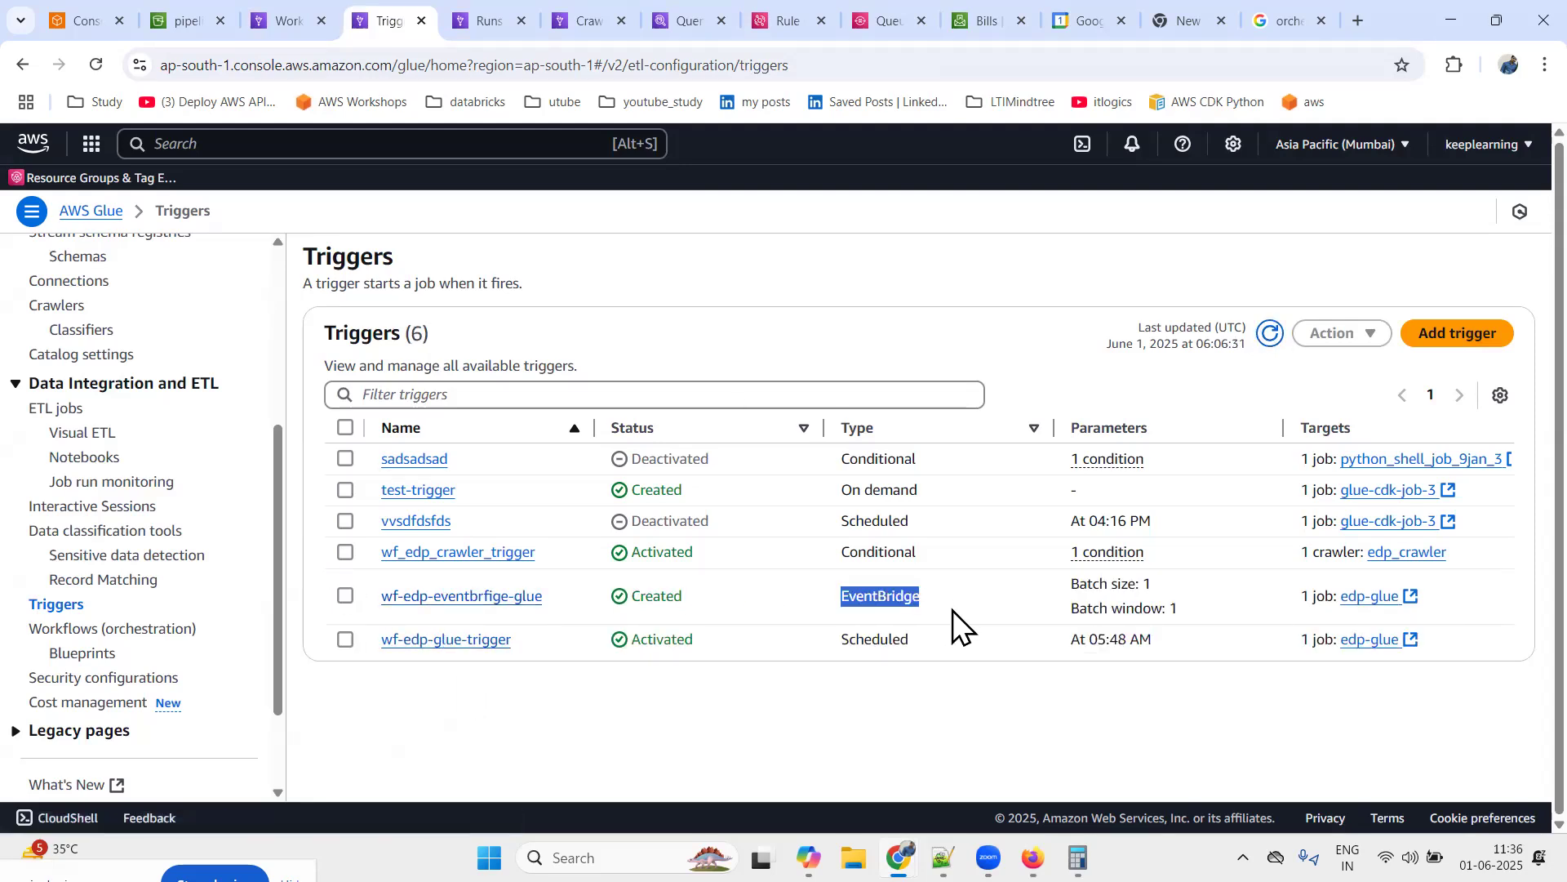
Examine the type, batch size and batch window of the wf-edp-eventbrfige-glue trigger in the Glue triggers list
click(963, 719)
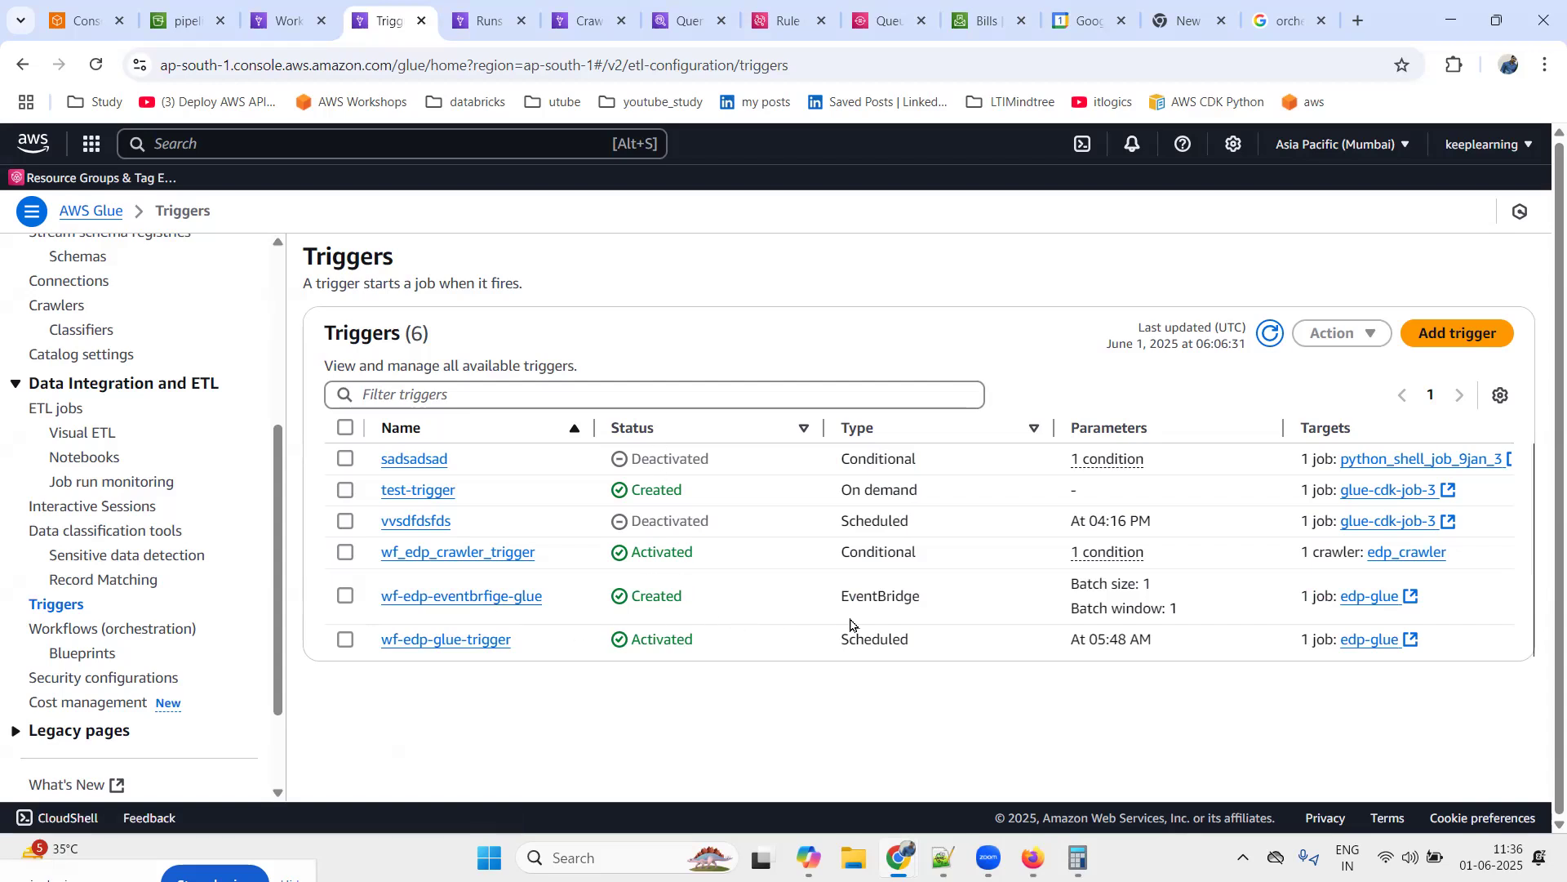
drag(849, 595, 992, 601)
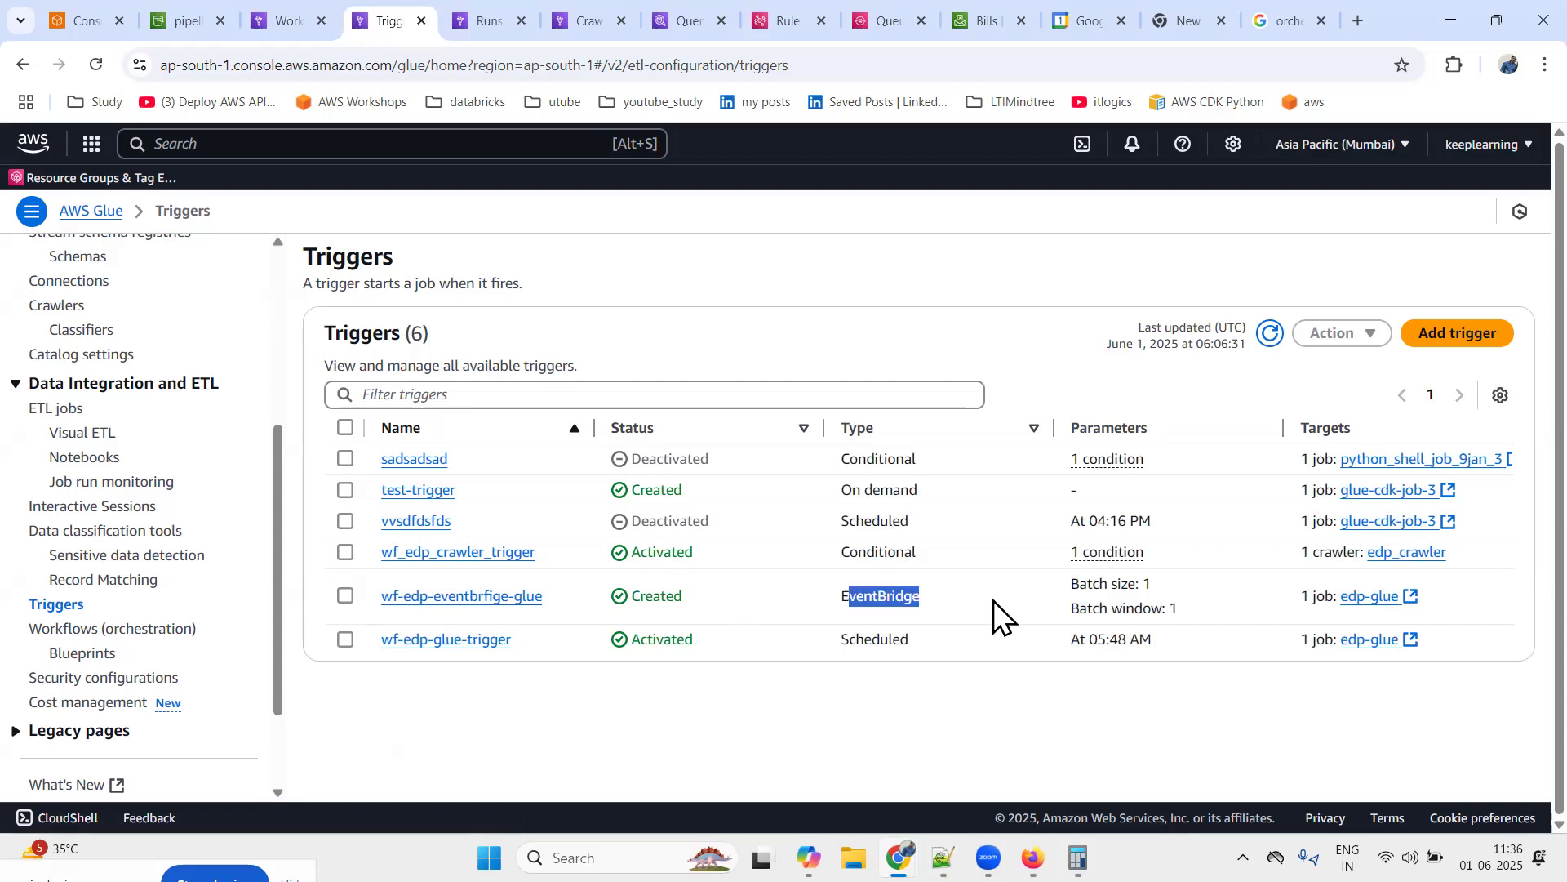
click(917, 615)
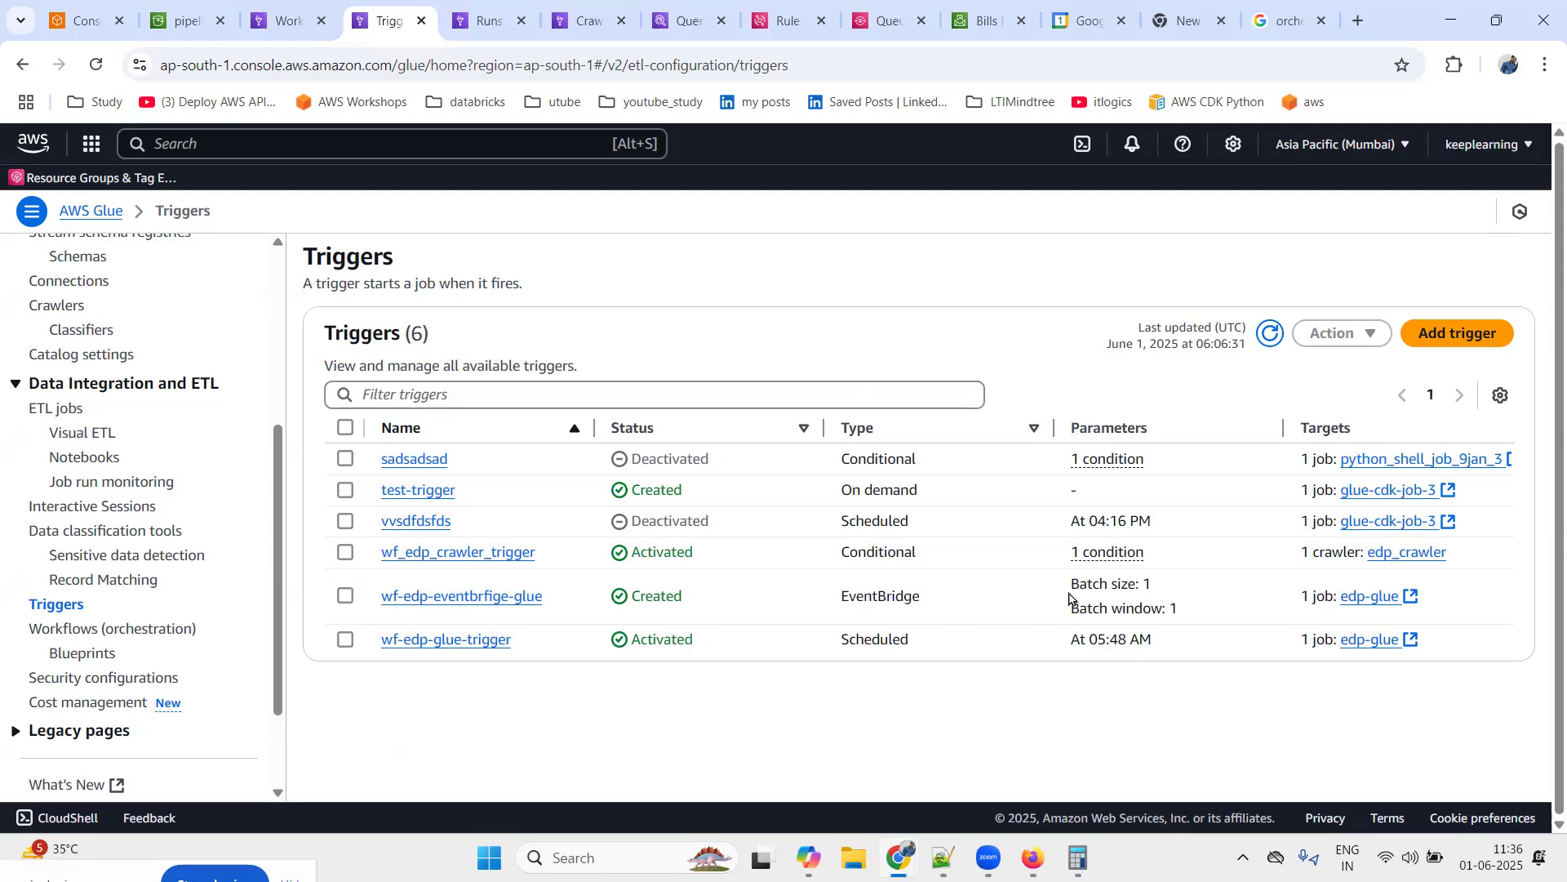
drag(1070, 599, 1167, 591)
drag(1071, 613, 1159, 613)
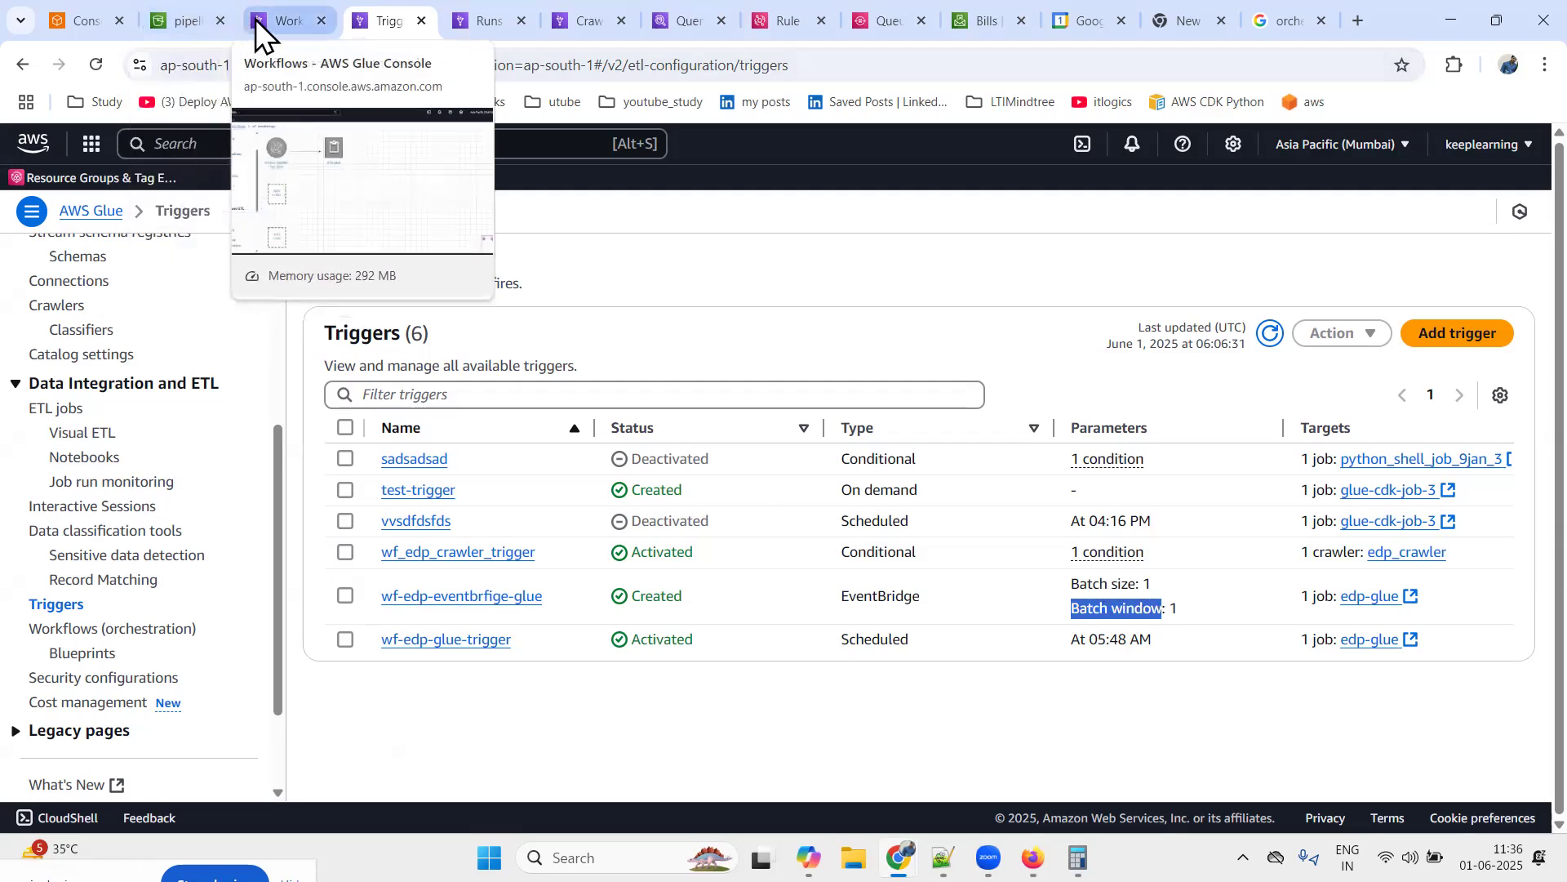
Add an Event trigger named wf-edp-eventbrfige-crawler after the edp-glue job in the workflow graph, starting after ALL watched events
click(296, 32)
click(633, 320)
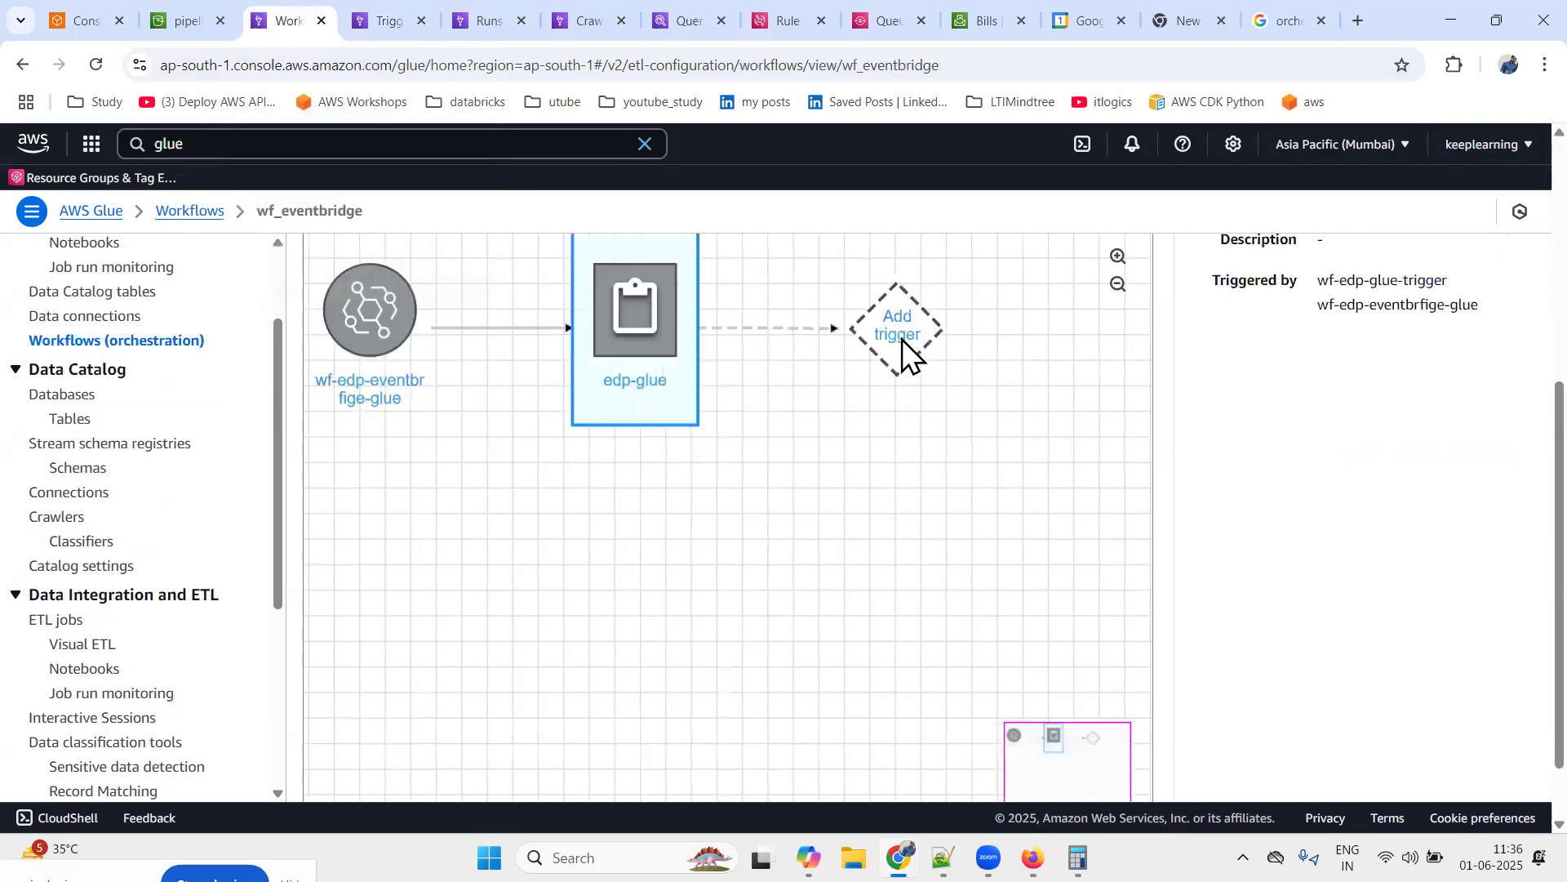
click(903, 330)
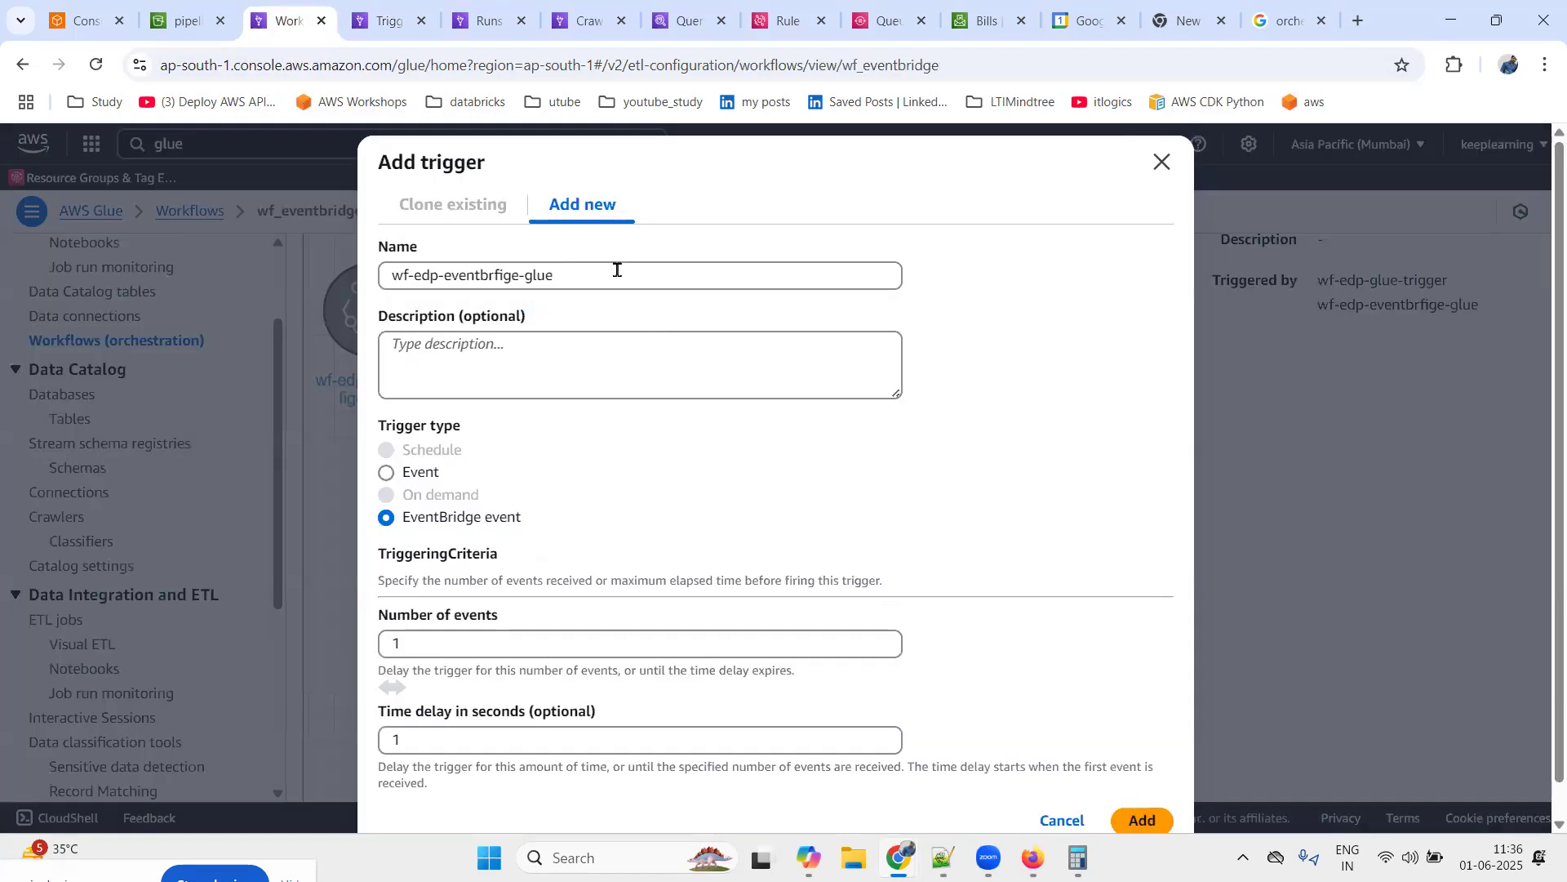
click(592, 276)
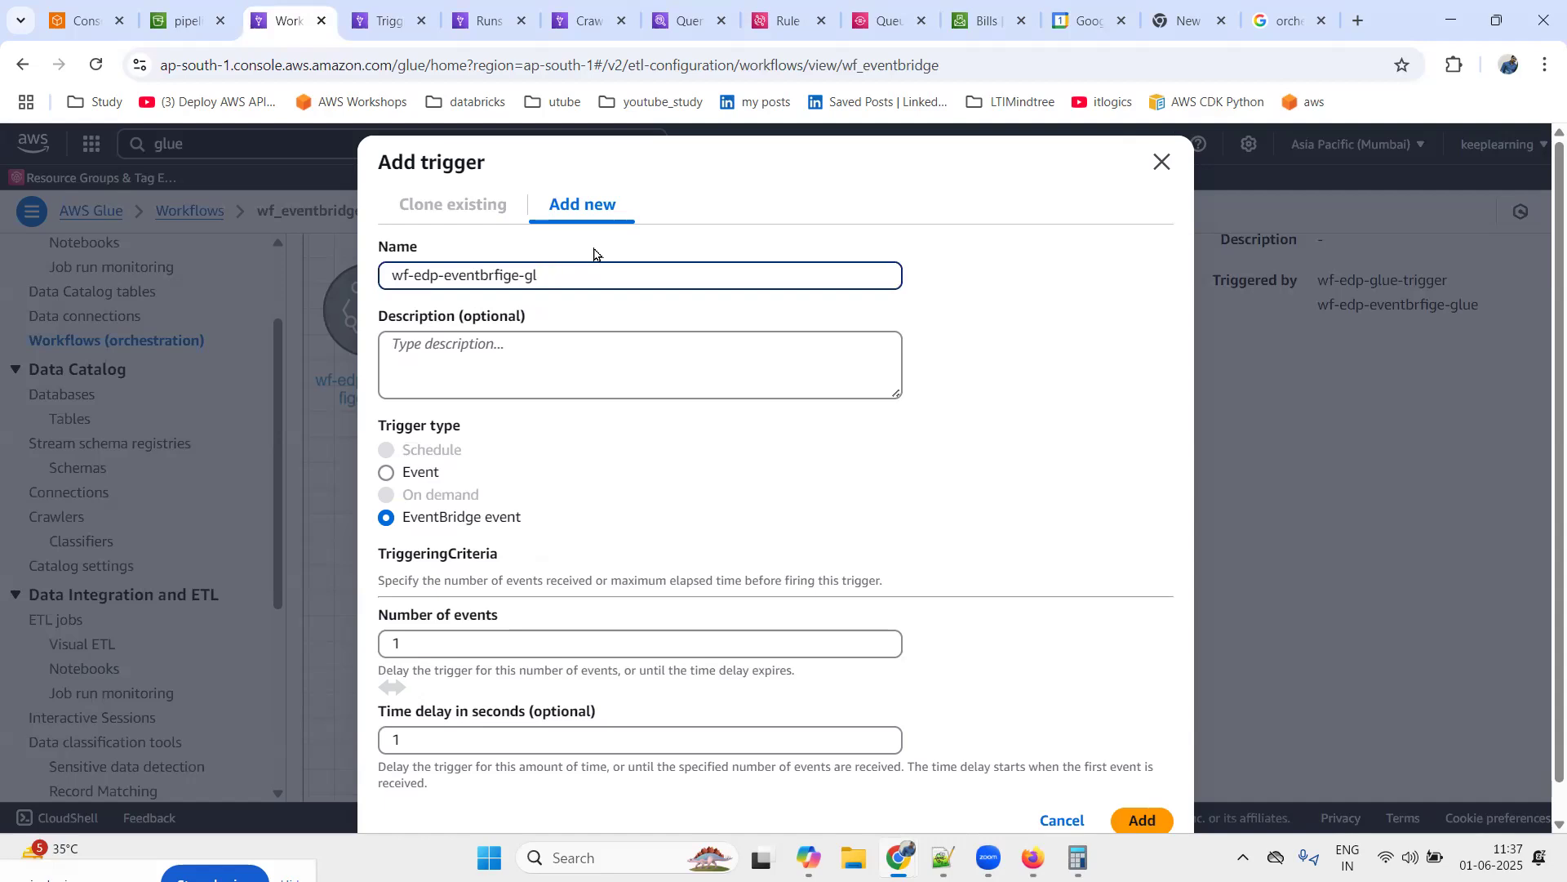
text(crawler)
scroll(493, 571, down, 2)
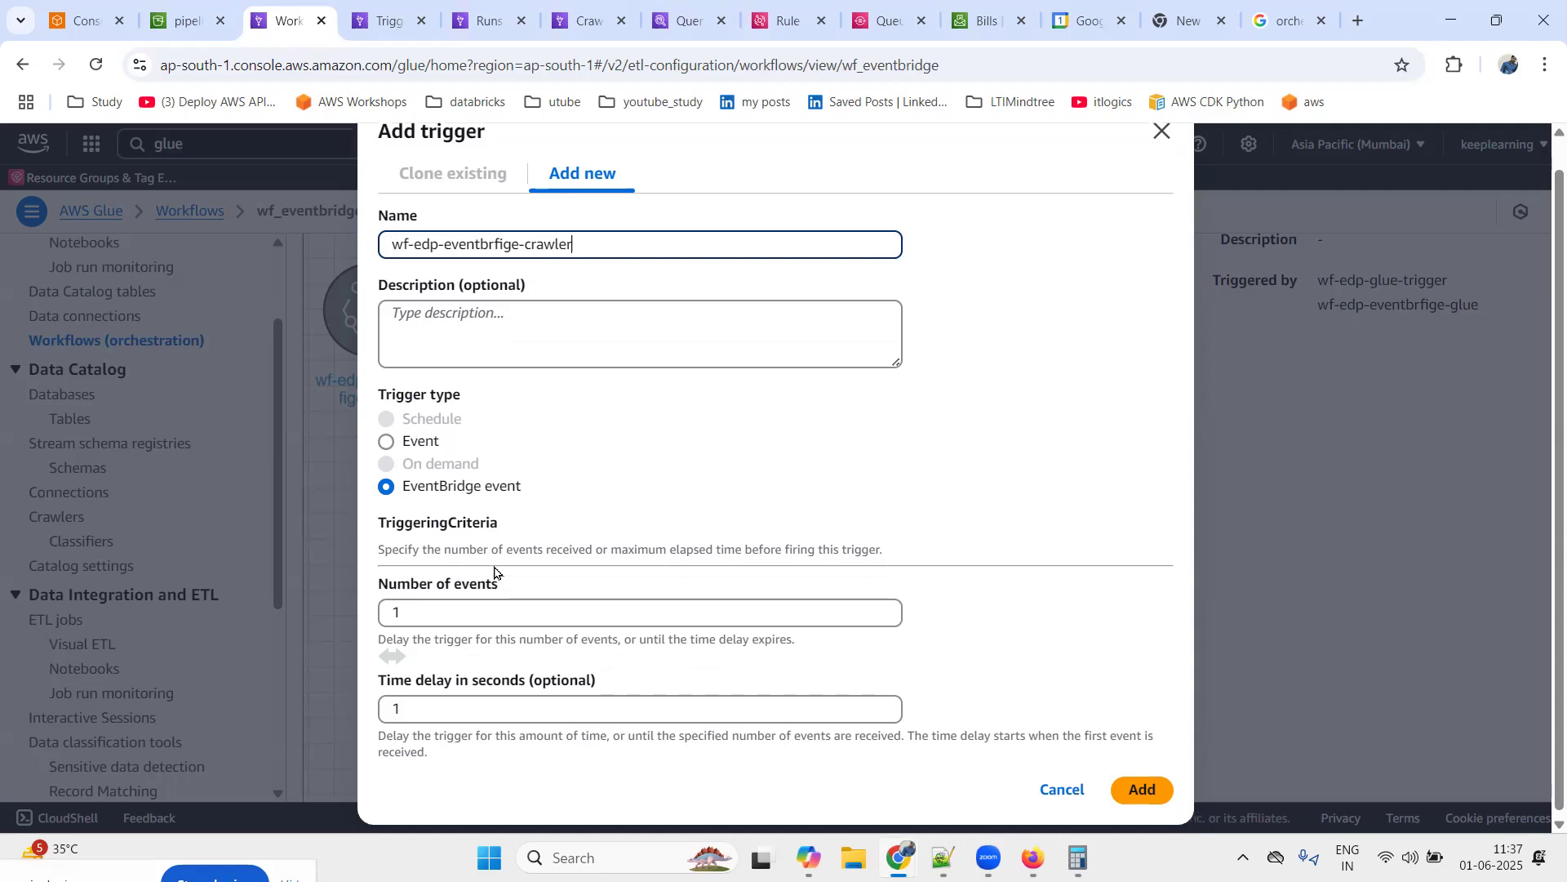
click(388, 437)
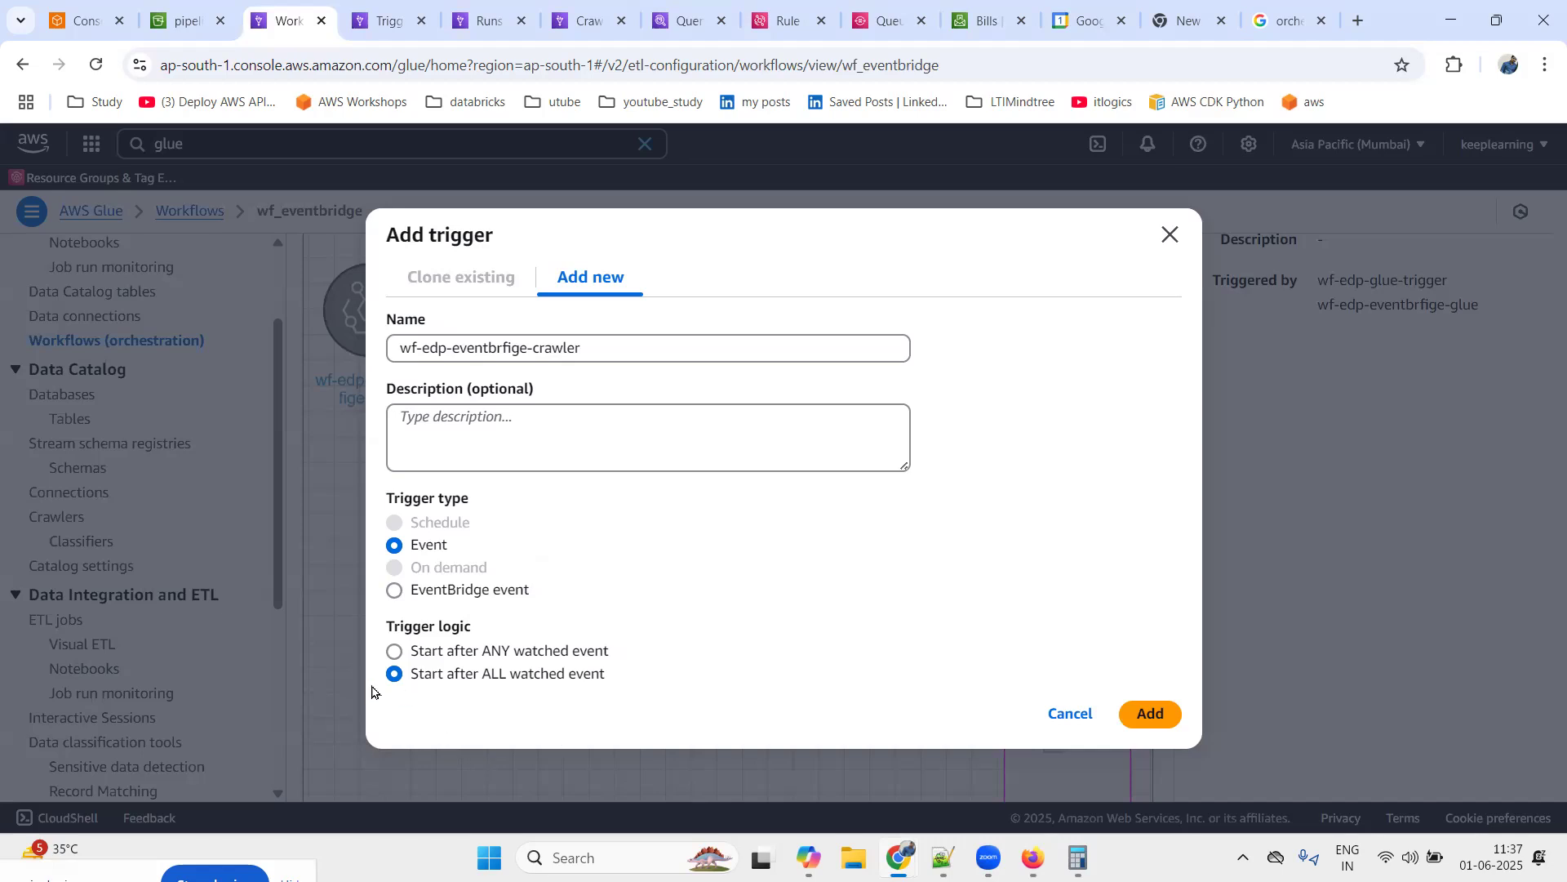
click(1151, 714)
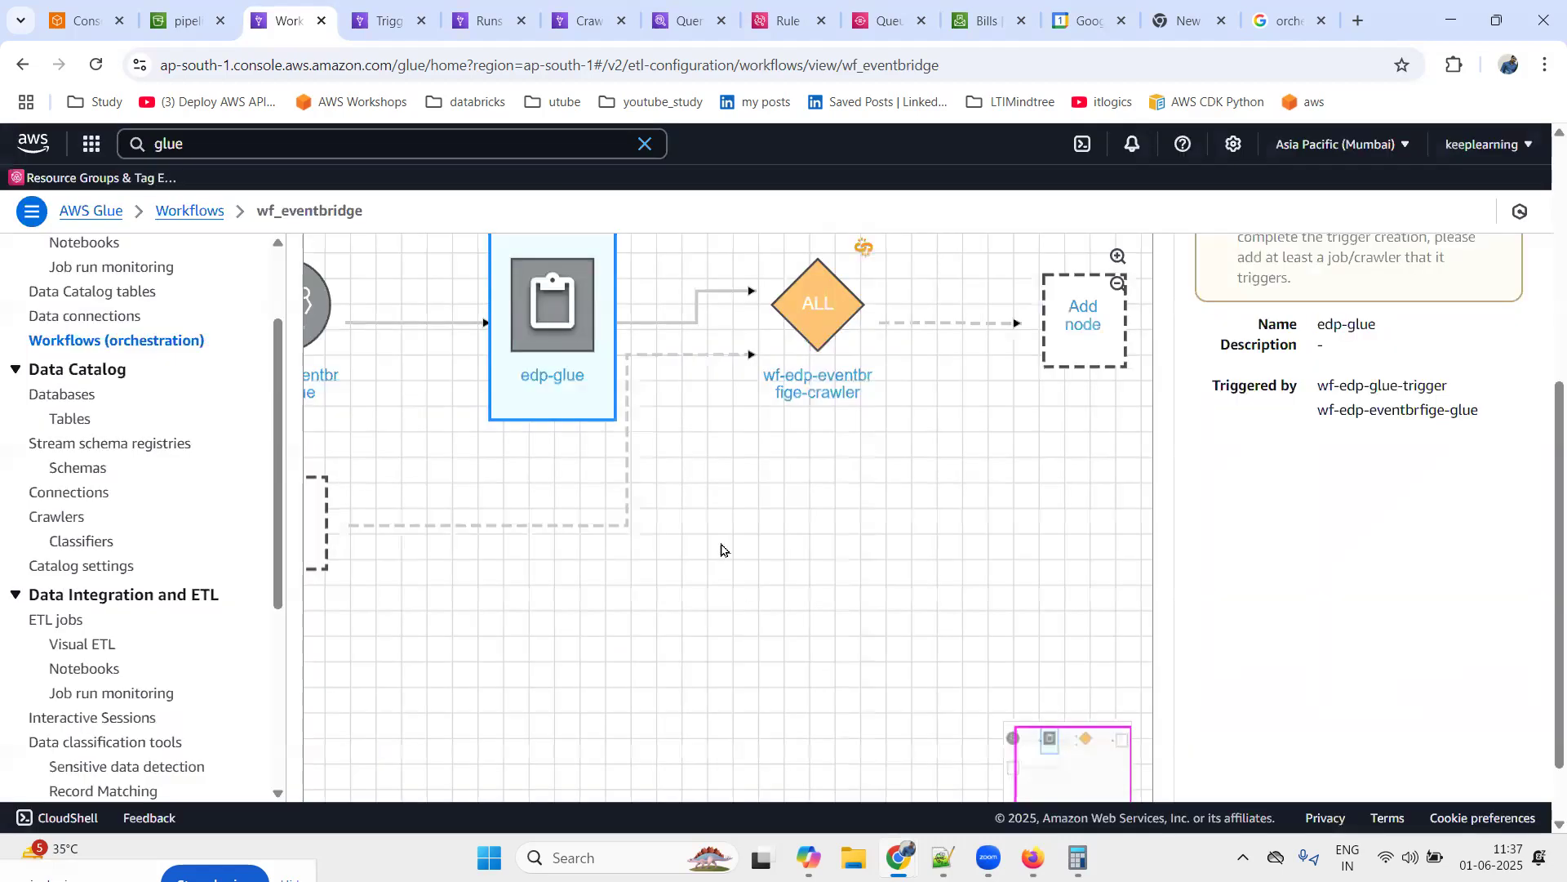
Add the edp_crawler crawler as the node started by the wf-edp-eventbrfige-crawler trigger
drag(882, 409, 877, 569)
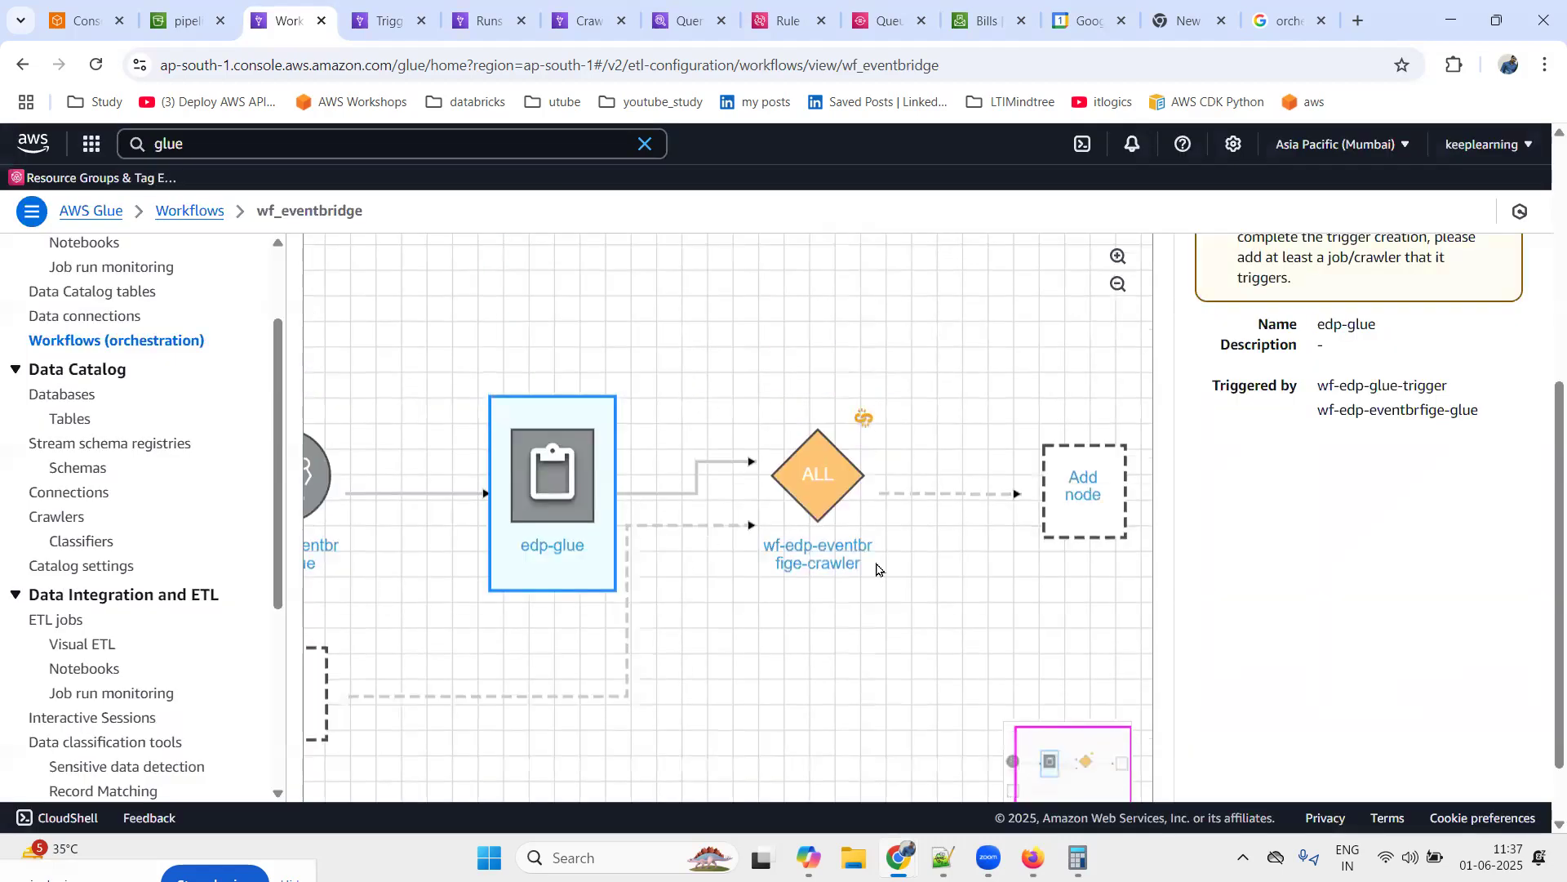
click(1079, 487)
click(517, 277)
click(408, 512)
click(1146, 635)
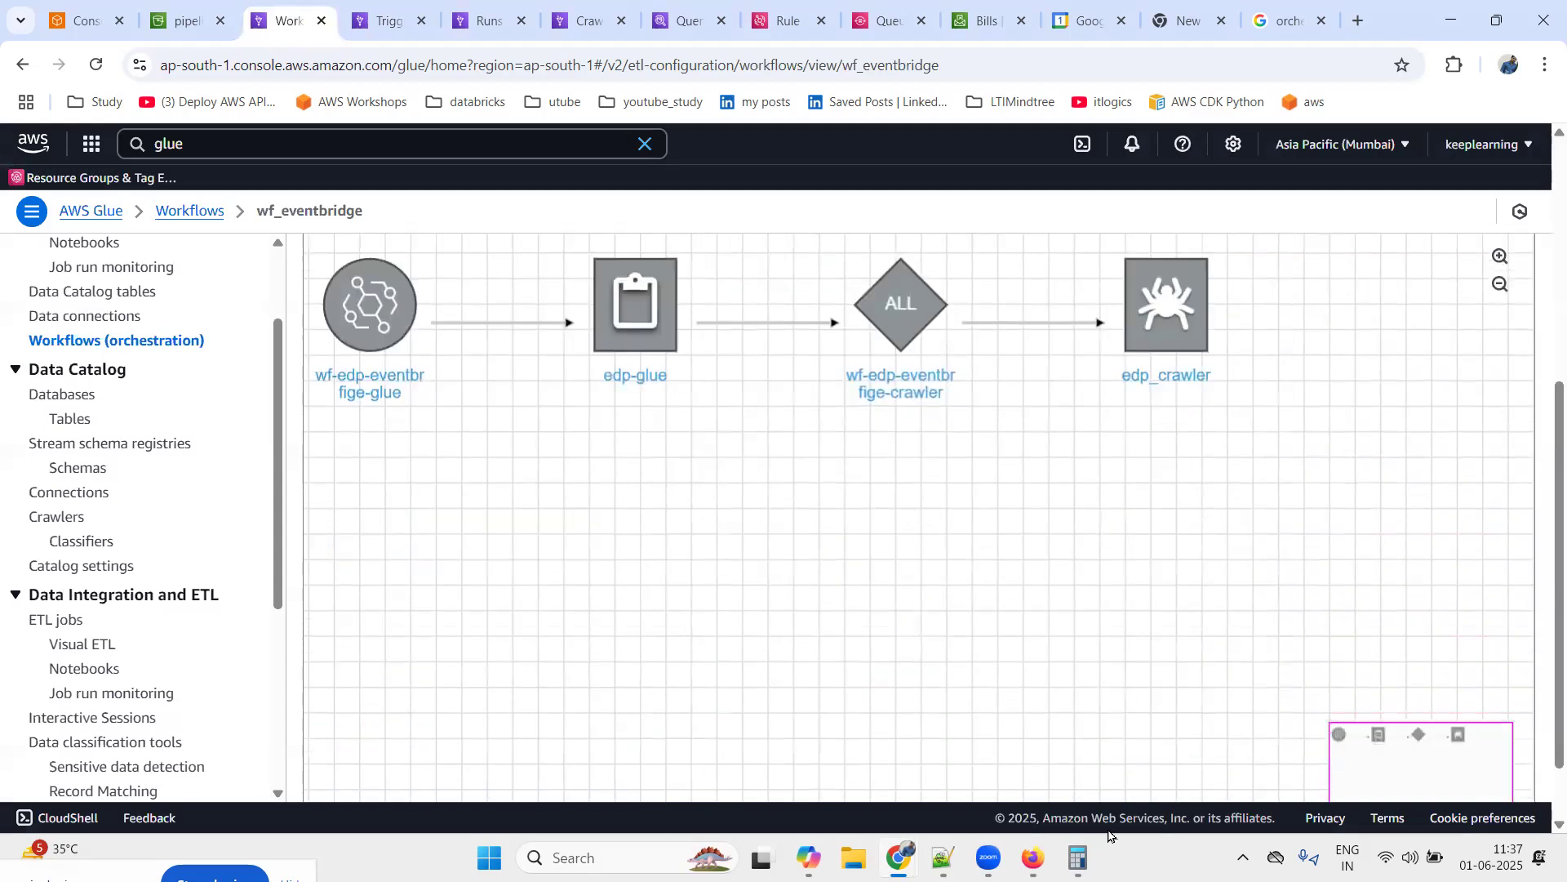
Switch to Notepad++ and review the pipeline notes on the EventBridge rule, target and Glue workflow trigger
click(940, 855)
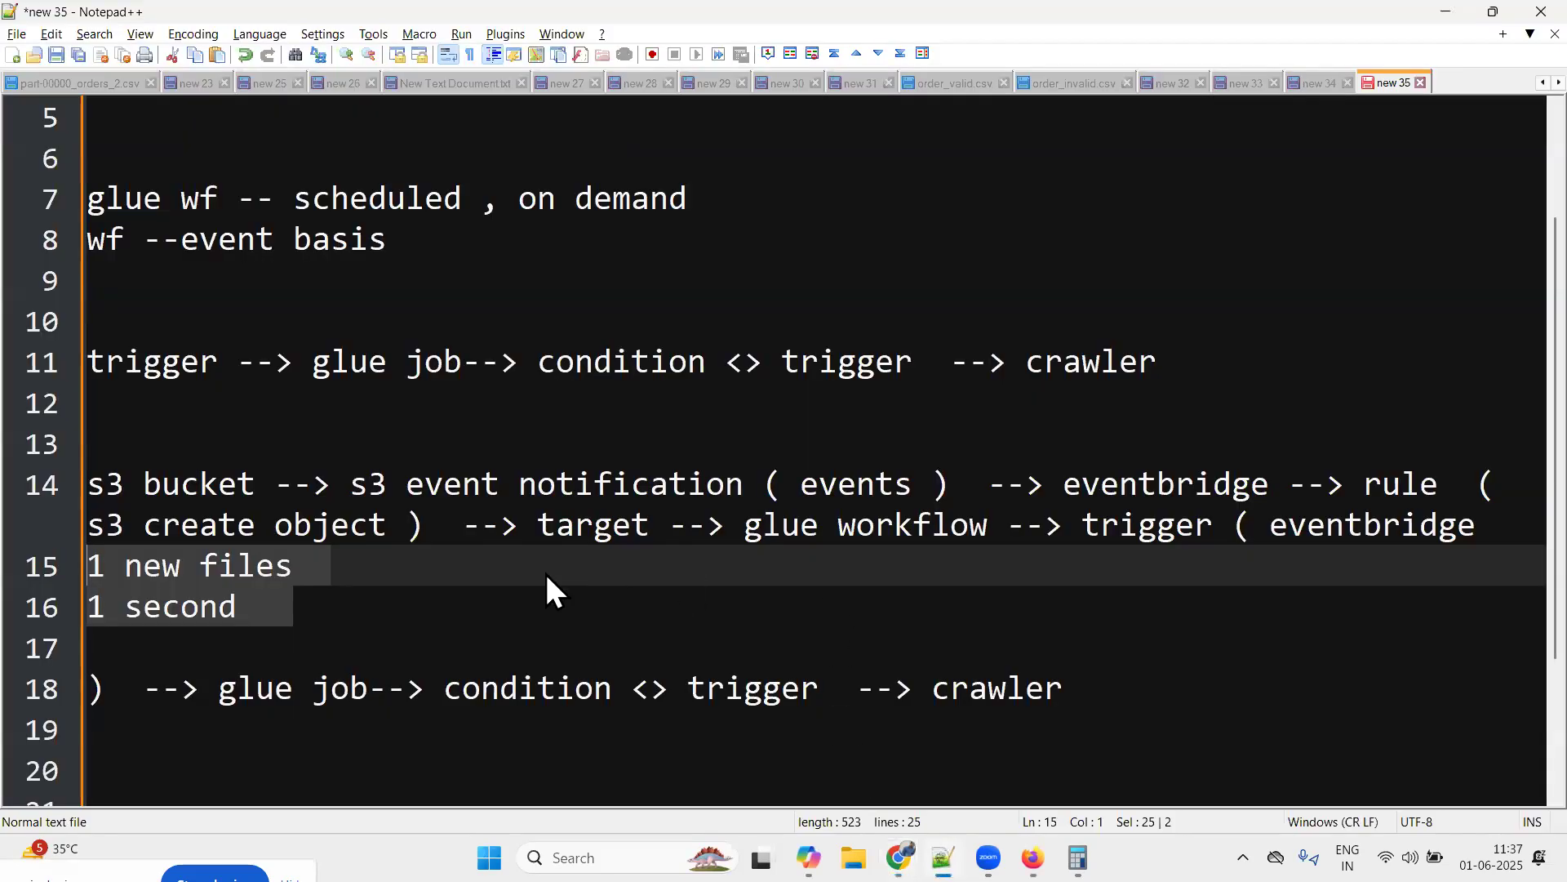
click(290, 589)
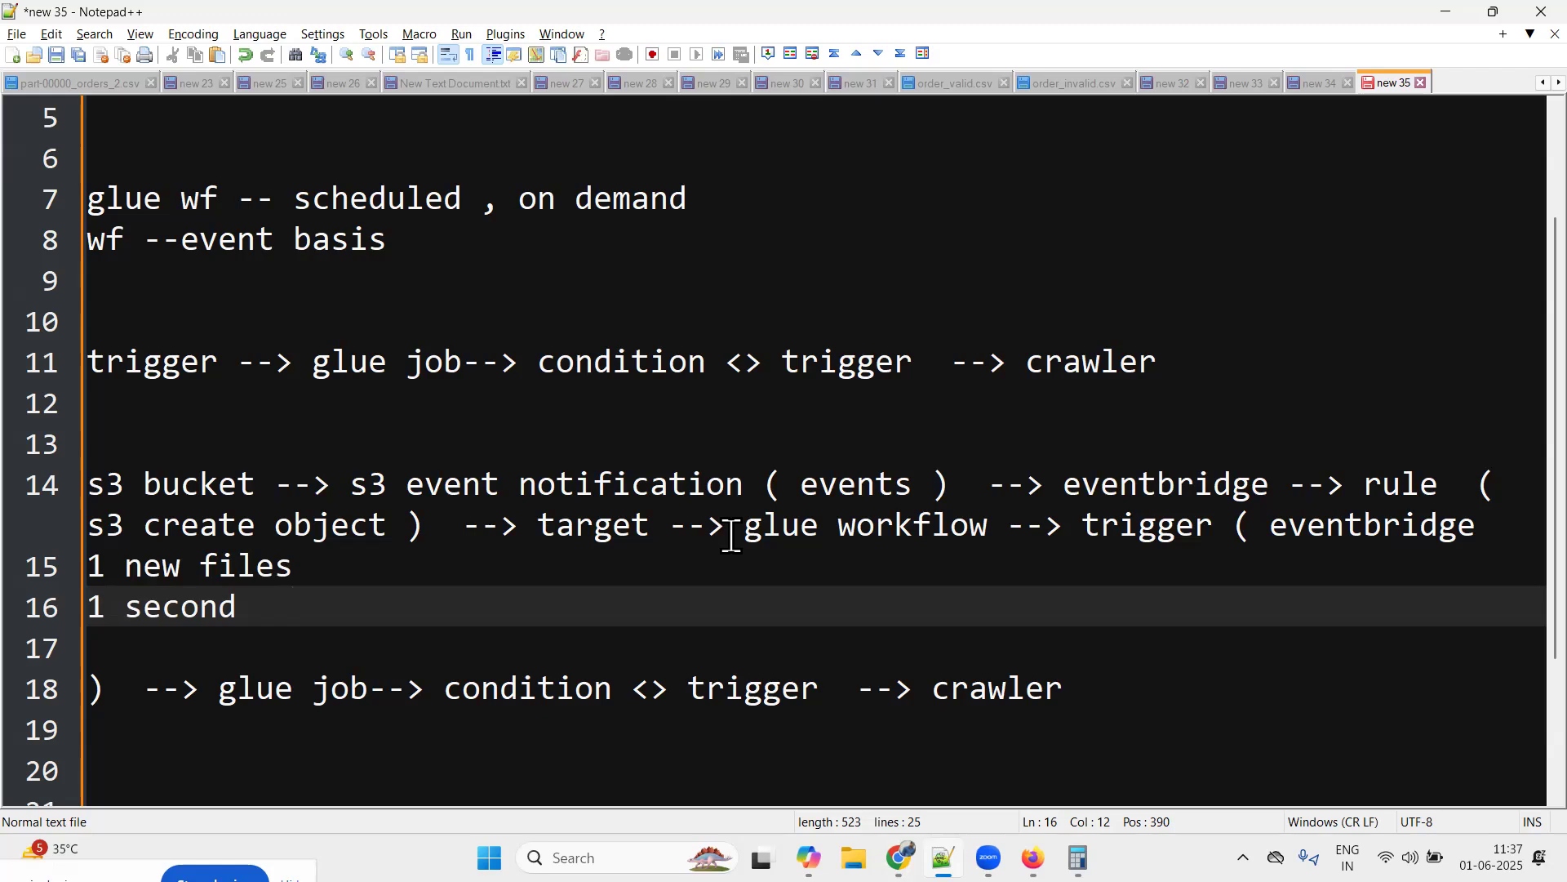
drag(1081, 527, 1152, 713)
drag(987, 527, 782, 489)
click(667, 528)
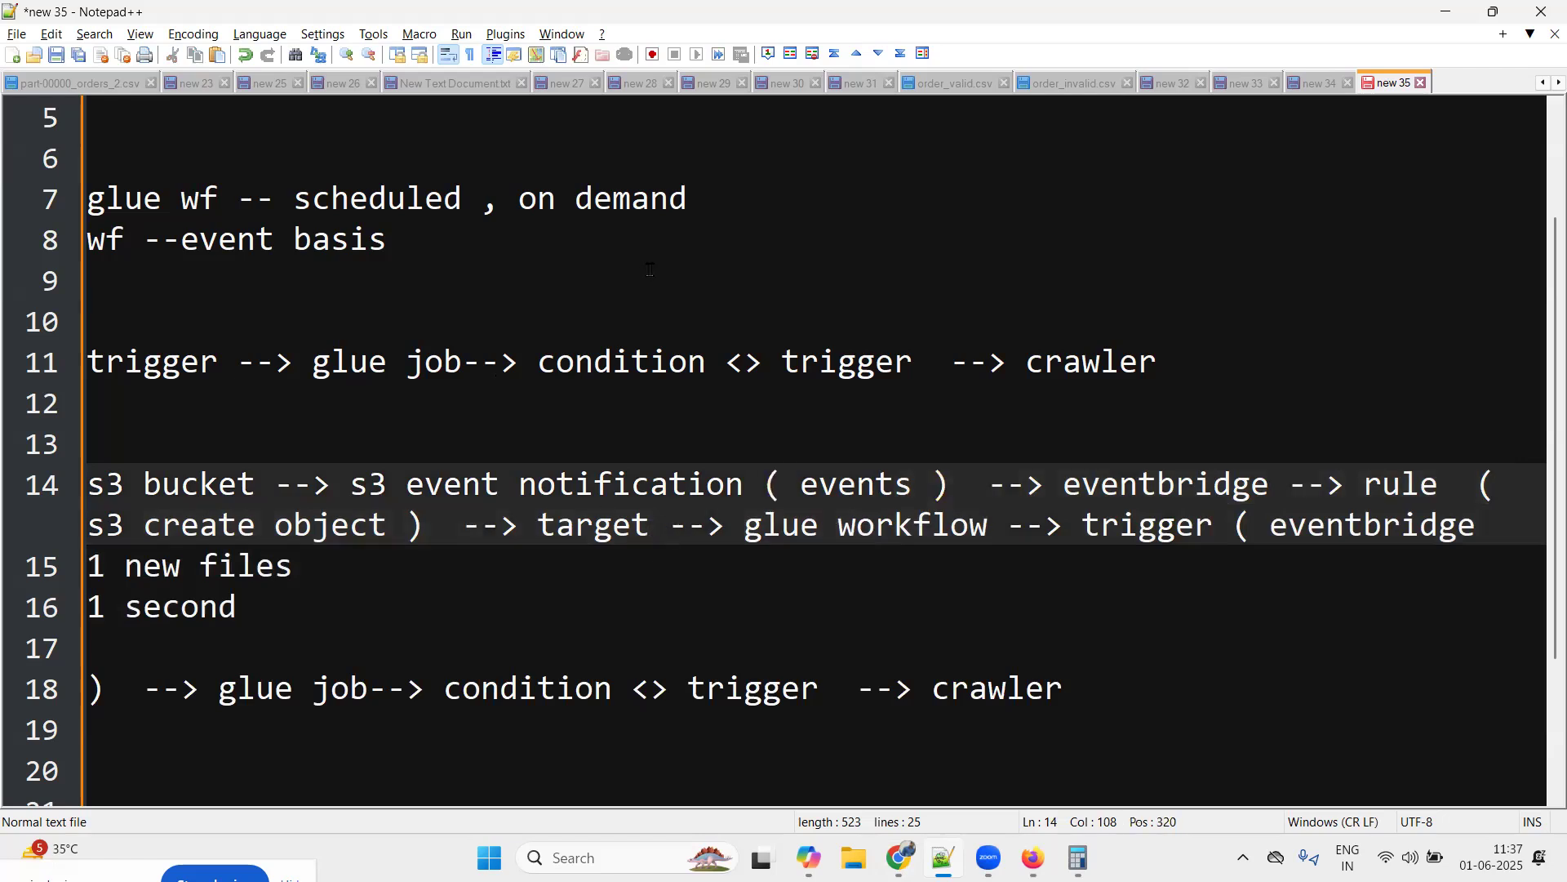
click(1445, 13)
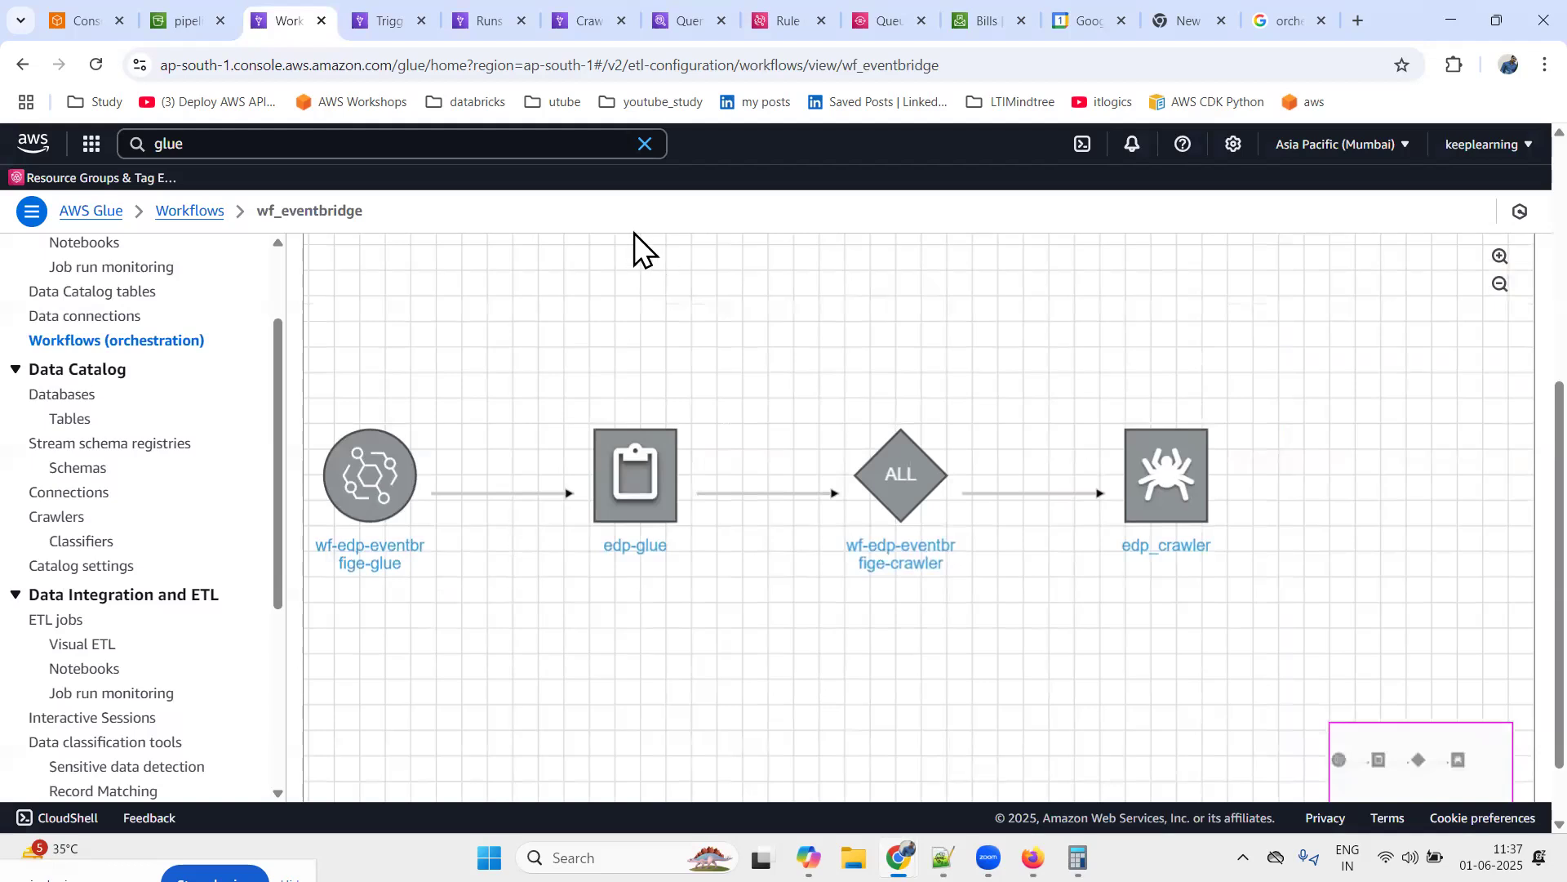
Delete the workflow-trigger and wf1-trigger rules from the default EventBridge event bus
click(785, 26)
click(244, 215)
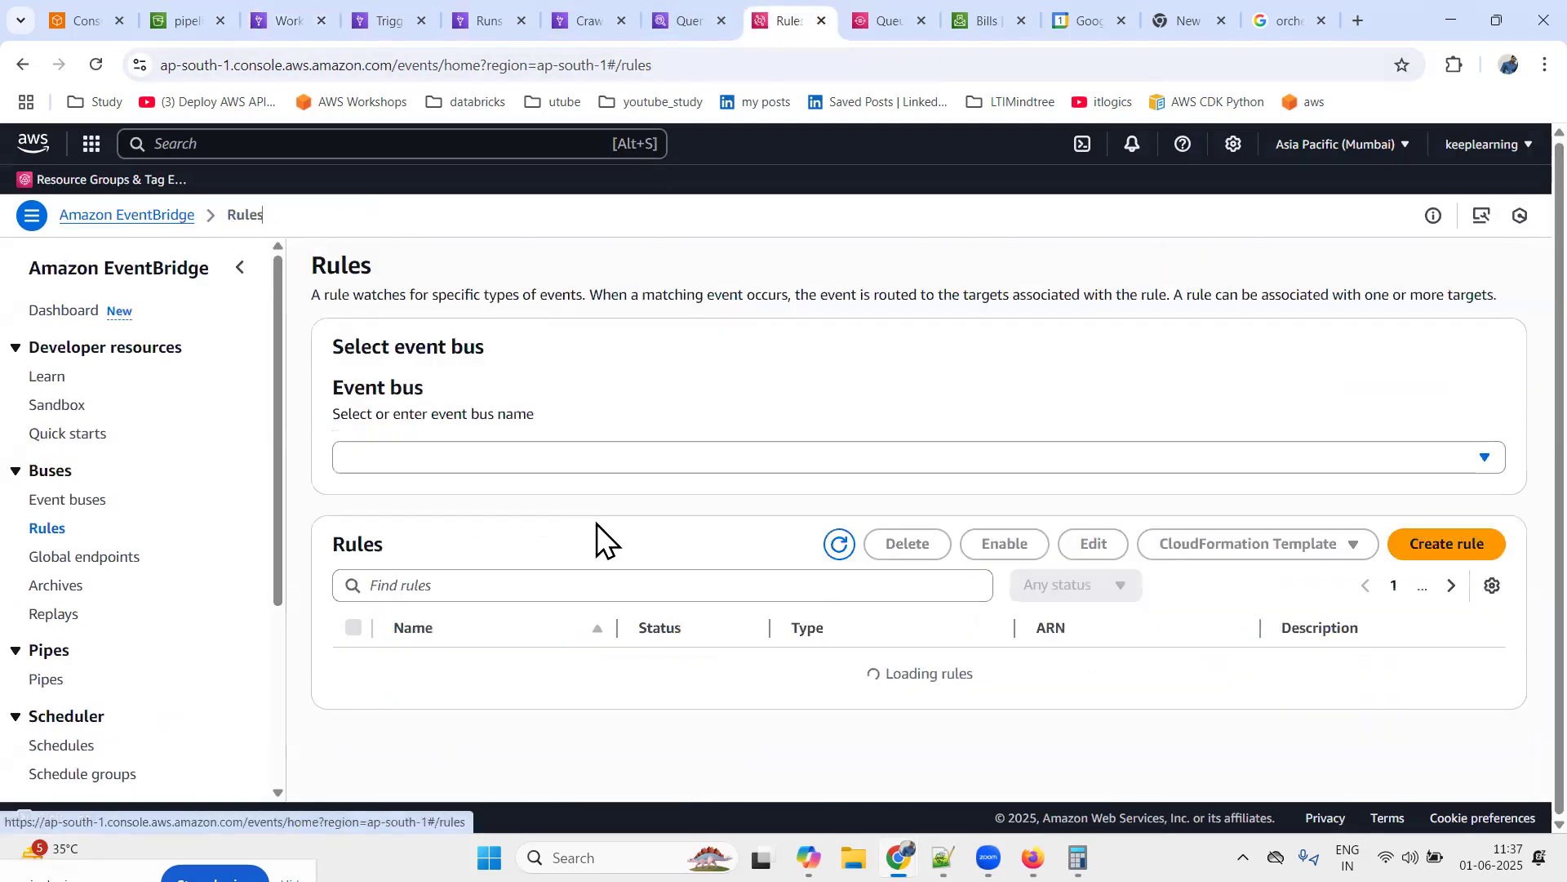
scroll(488, 490, down, 3)
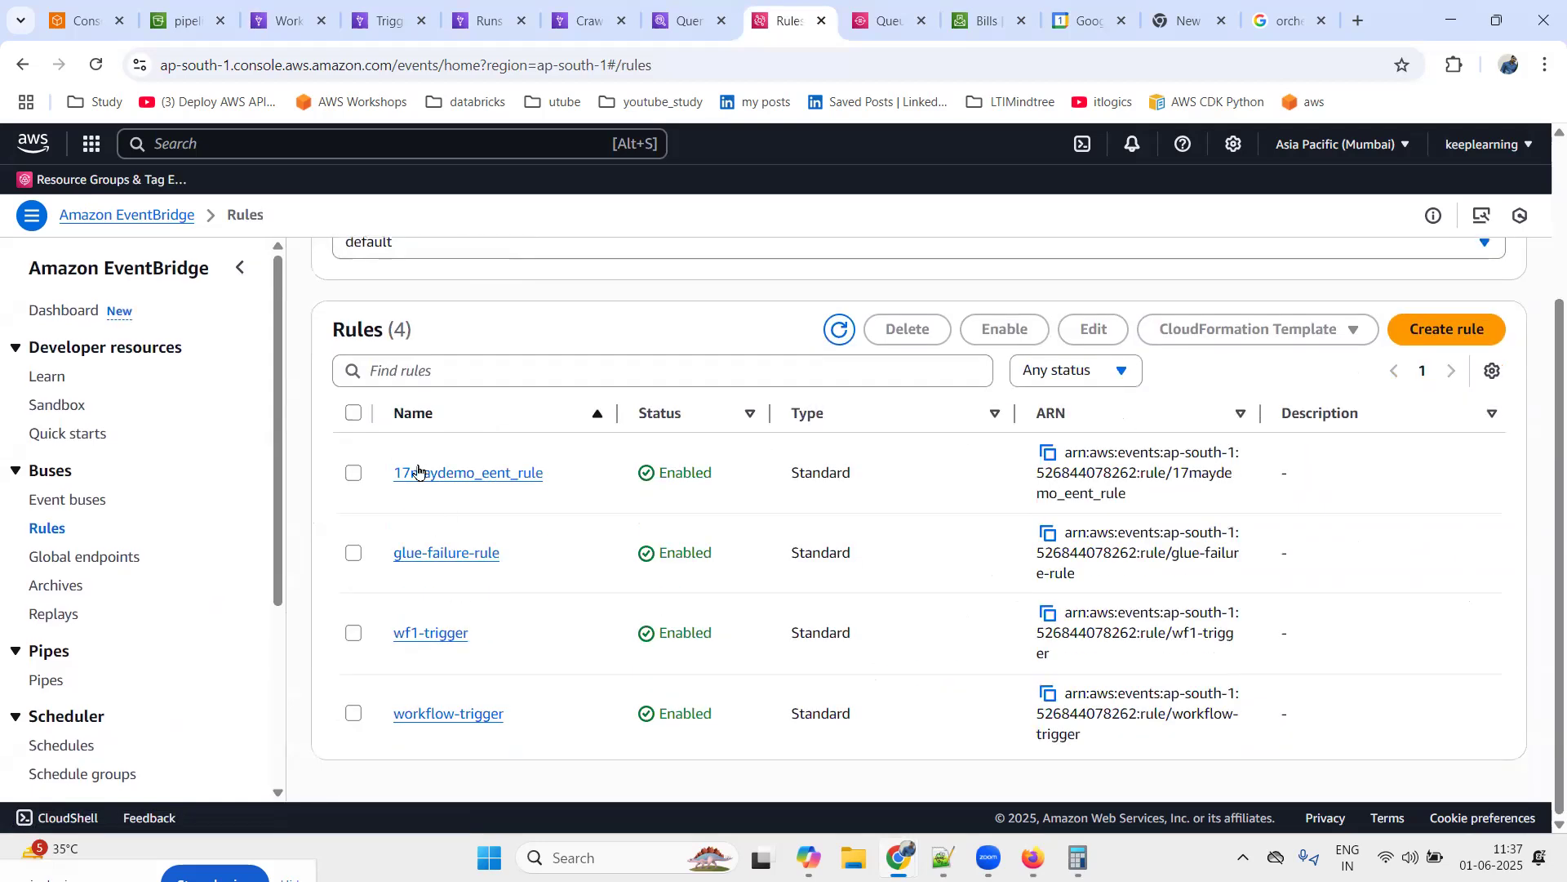
click(355, 713)
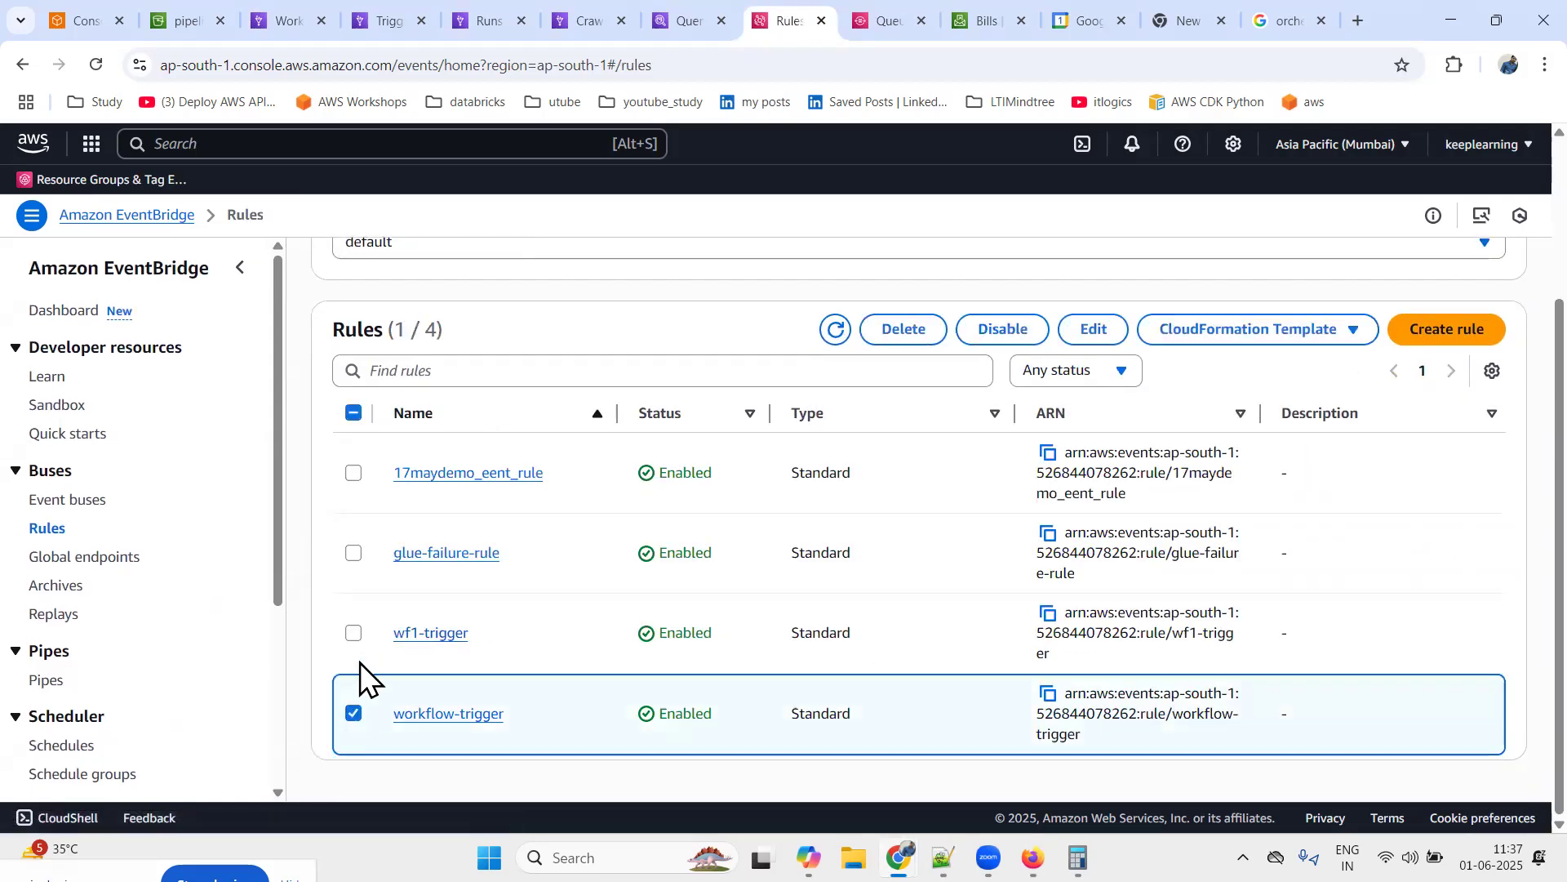
click(353, 633)
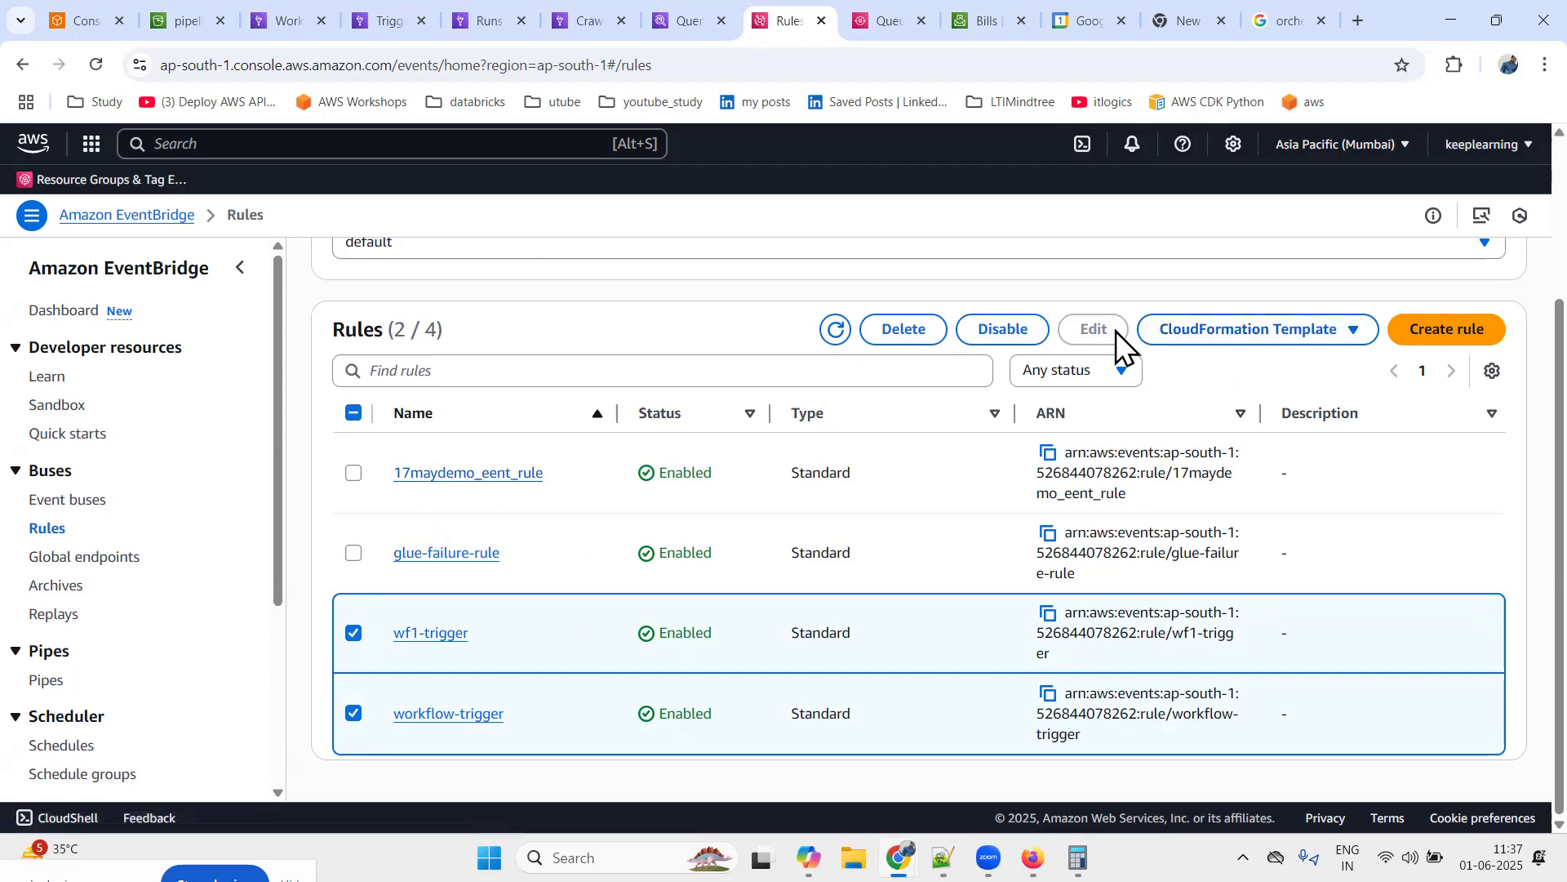
click(918, 332)
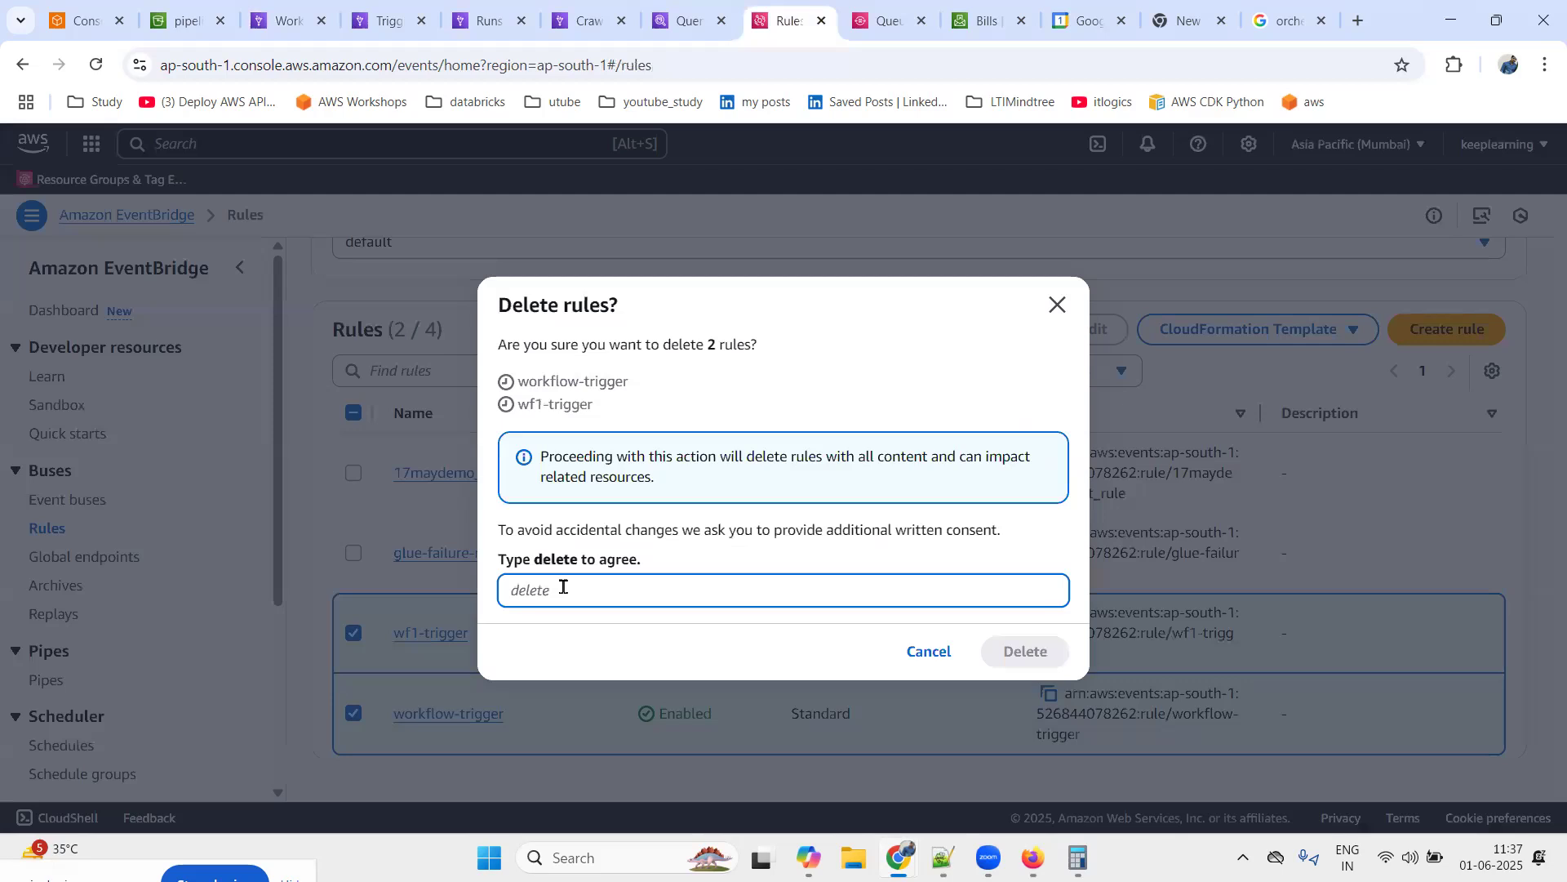
text(delete)
click(1025, 651)
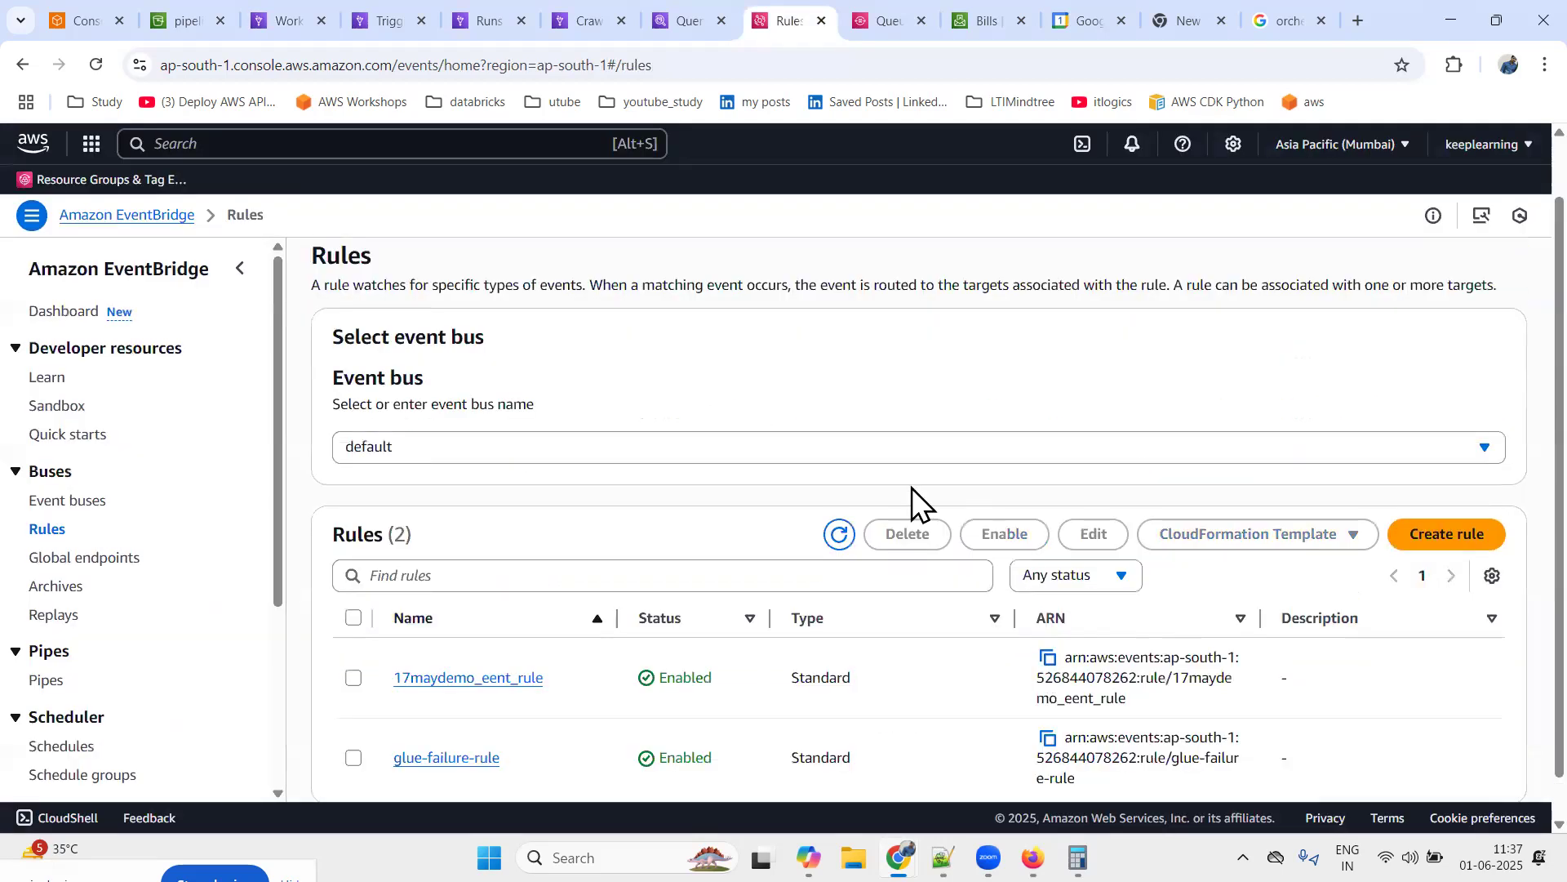
Examine the event notification and Amazon EventBridge settings in the properties of the pipeline1-orders S3 bucket
click(168, 14)
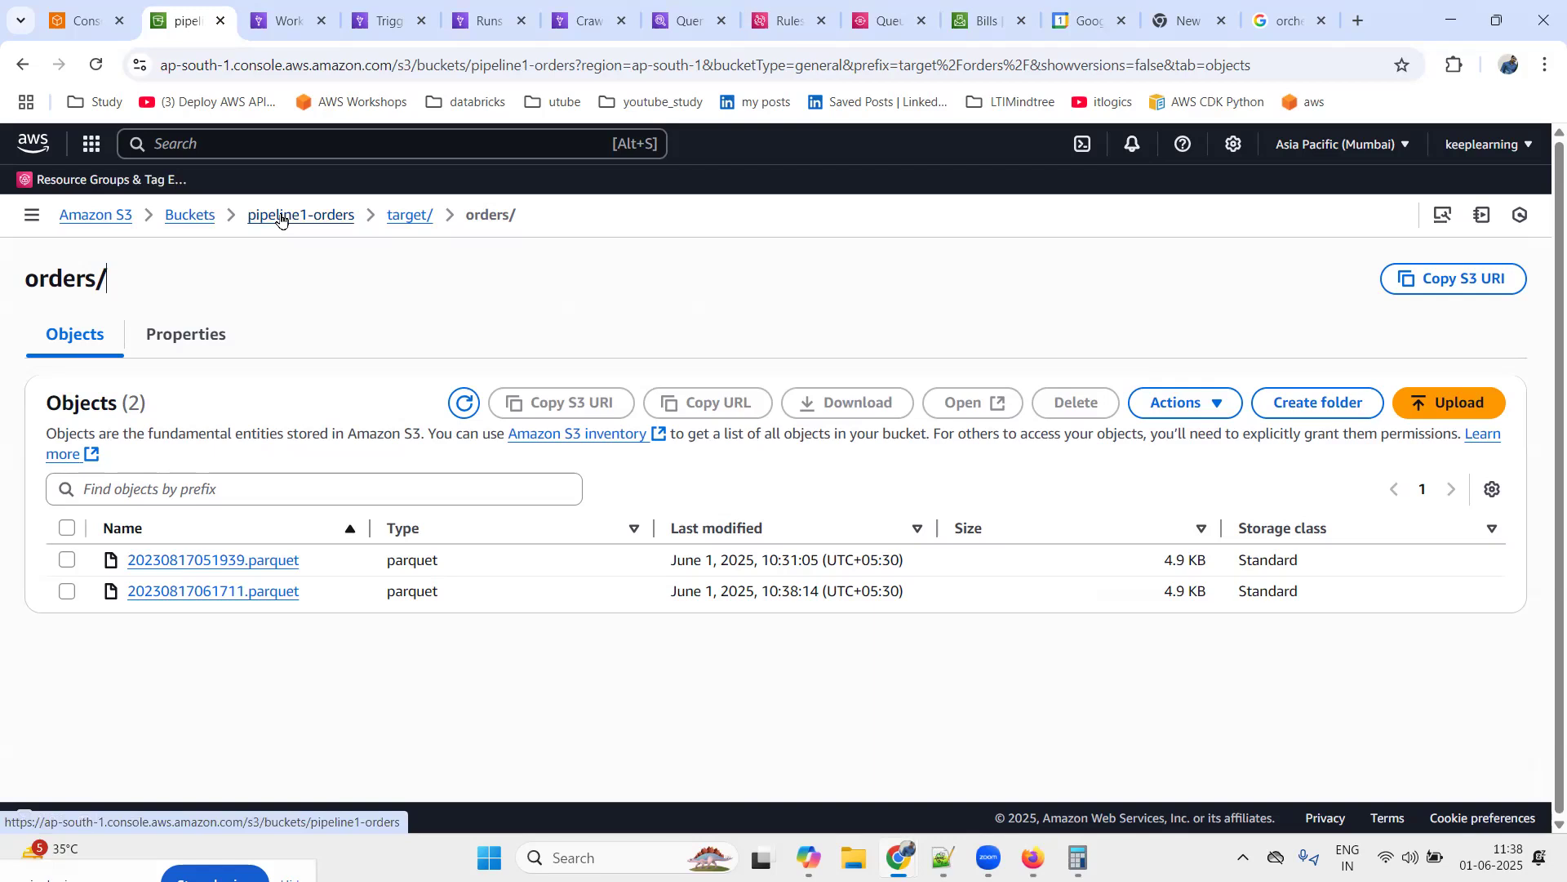
click(305, 222)
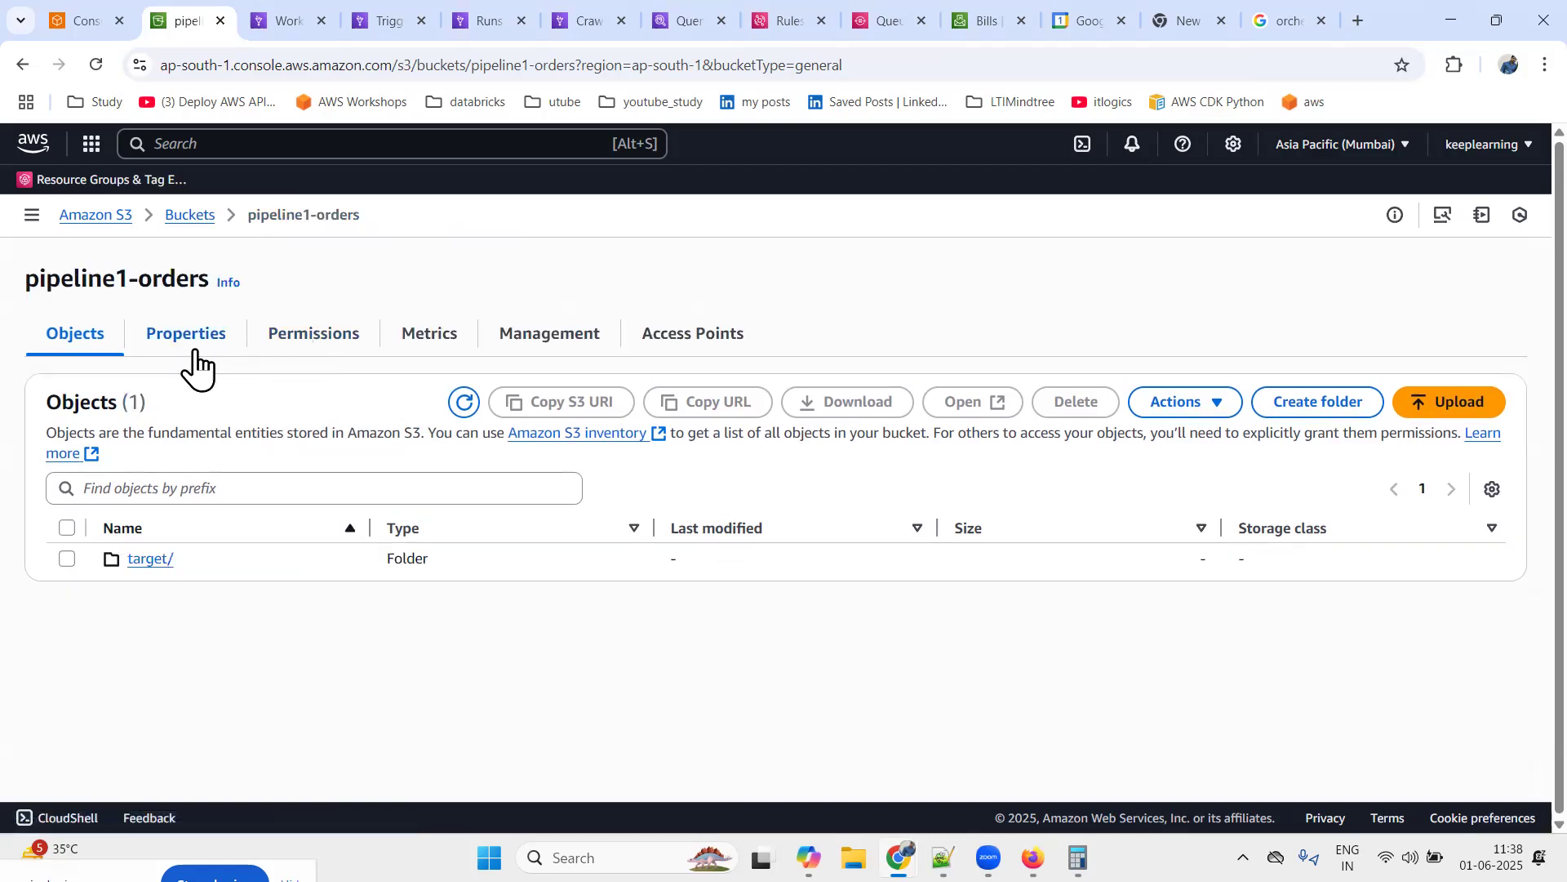
click(184, 335)
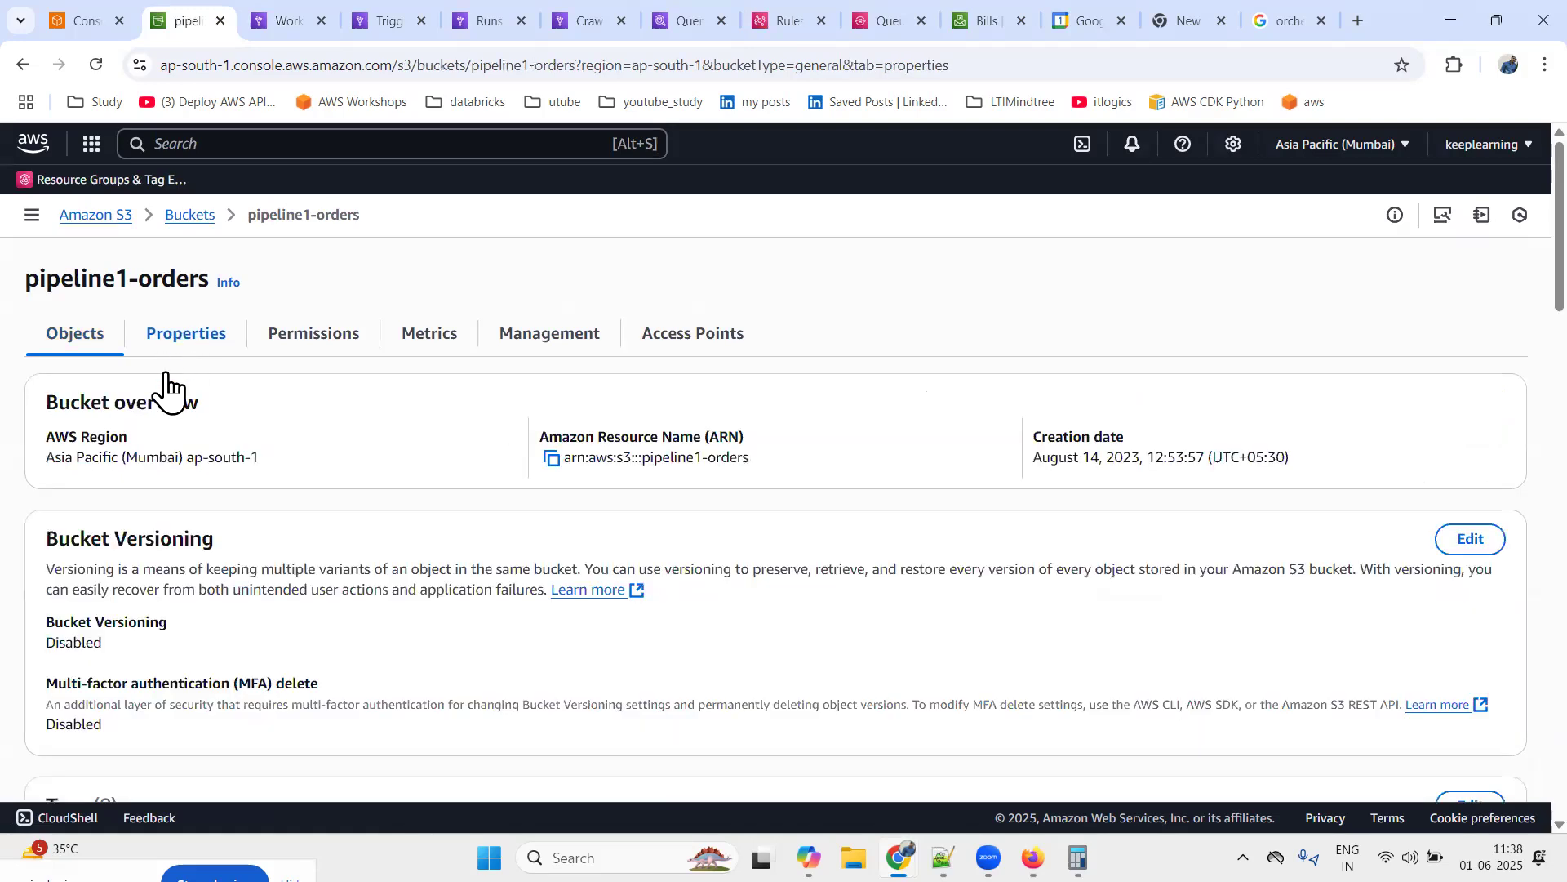
scroll(83, 425, down, 6)
scroll(83, 423, down, 9)
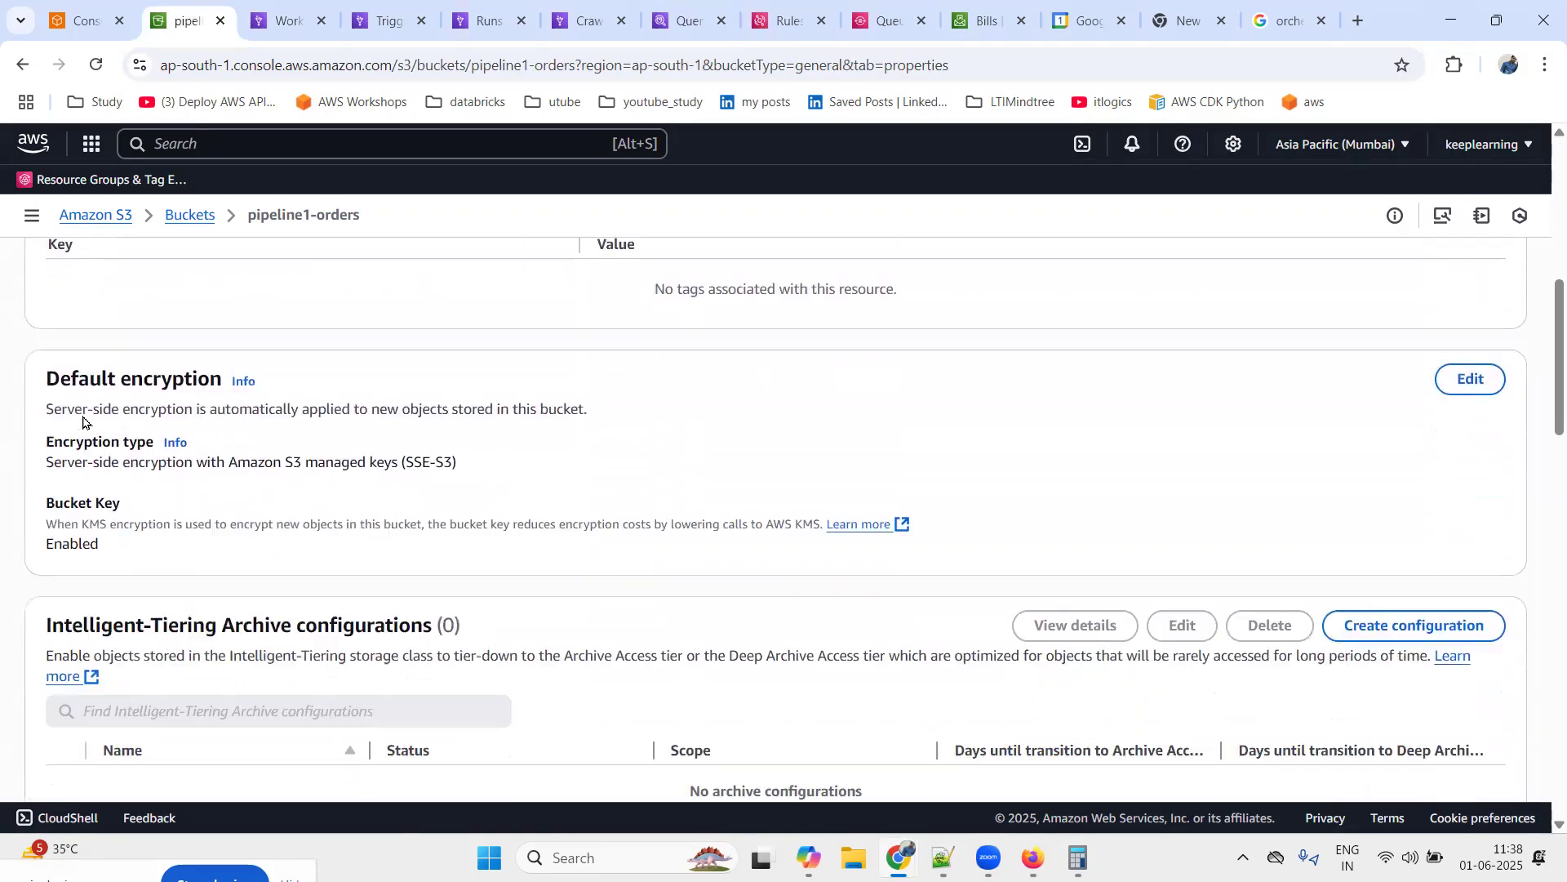
scroll(83, 423, down, 4)
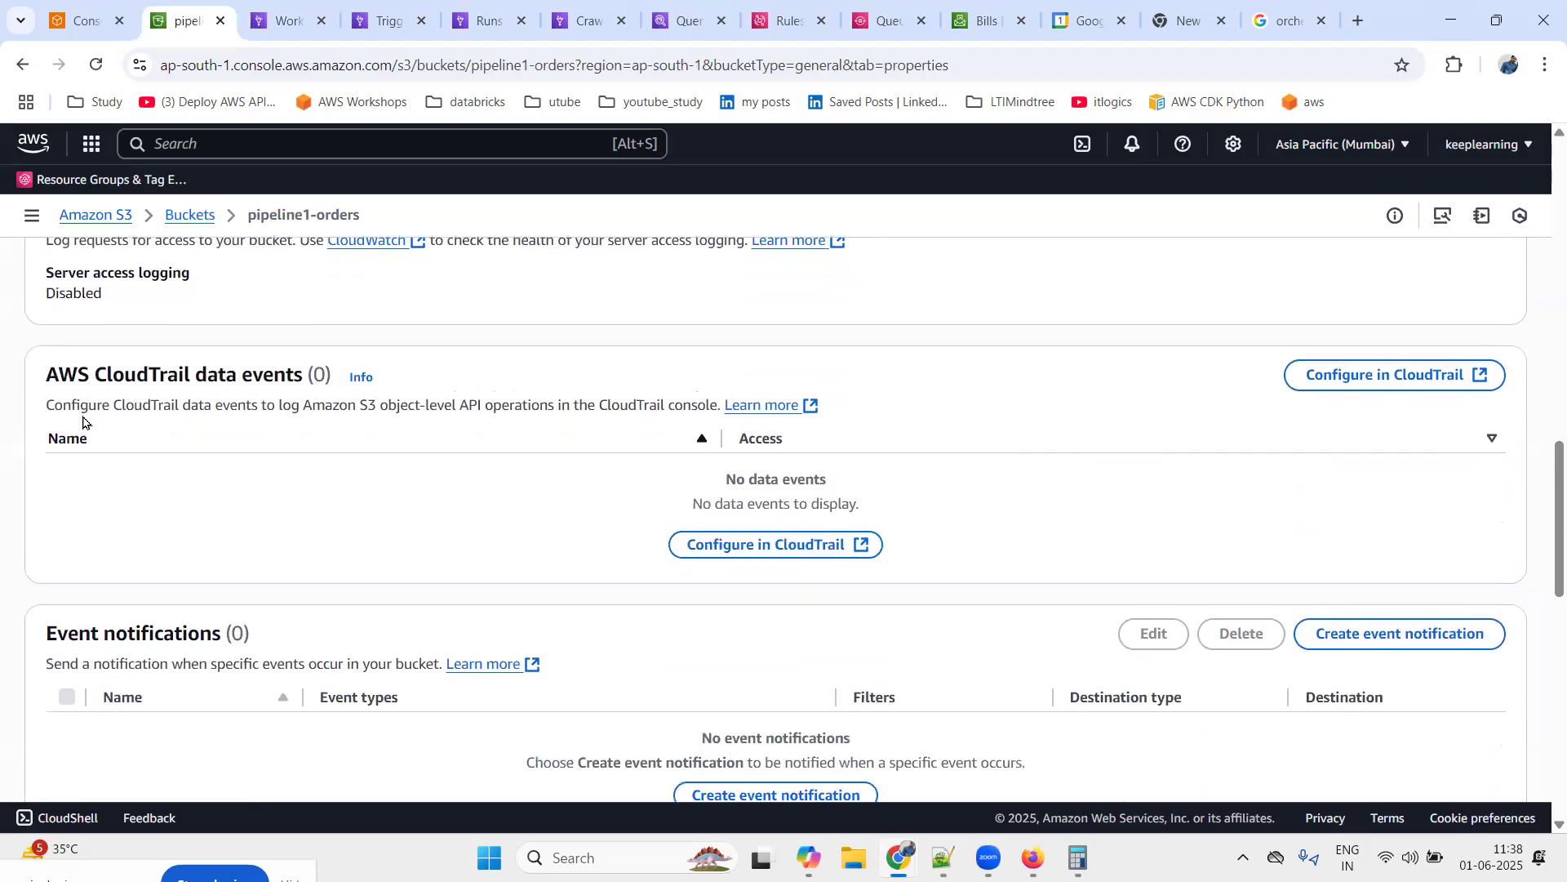
drag(50, 471, 324, 458)
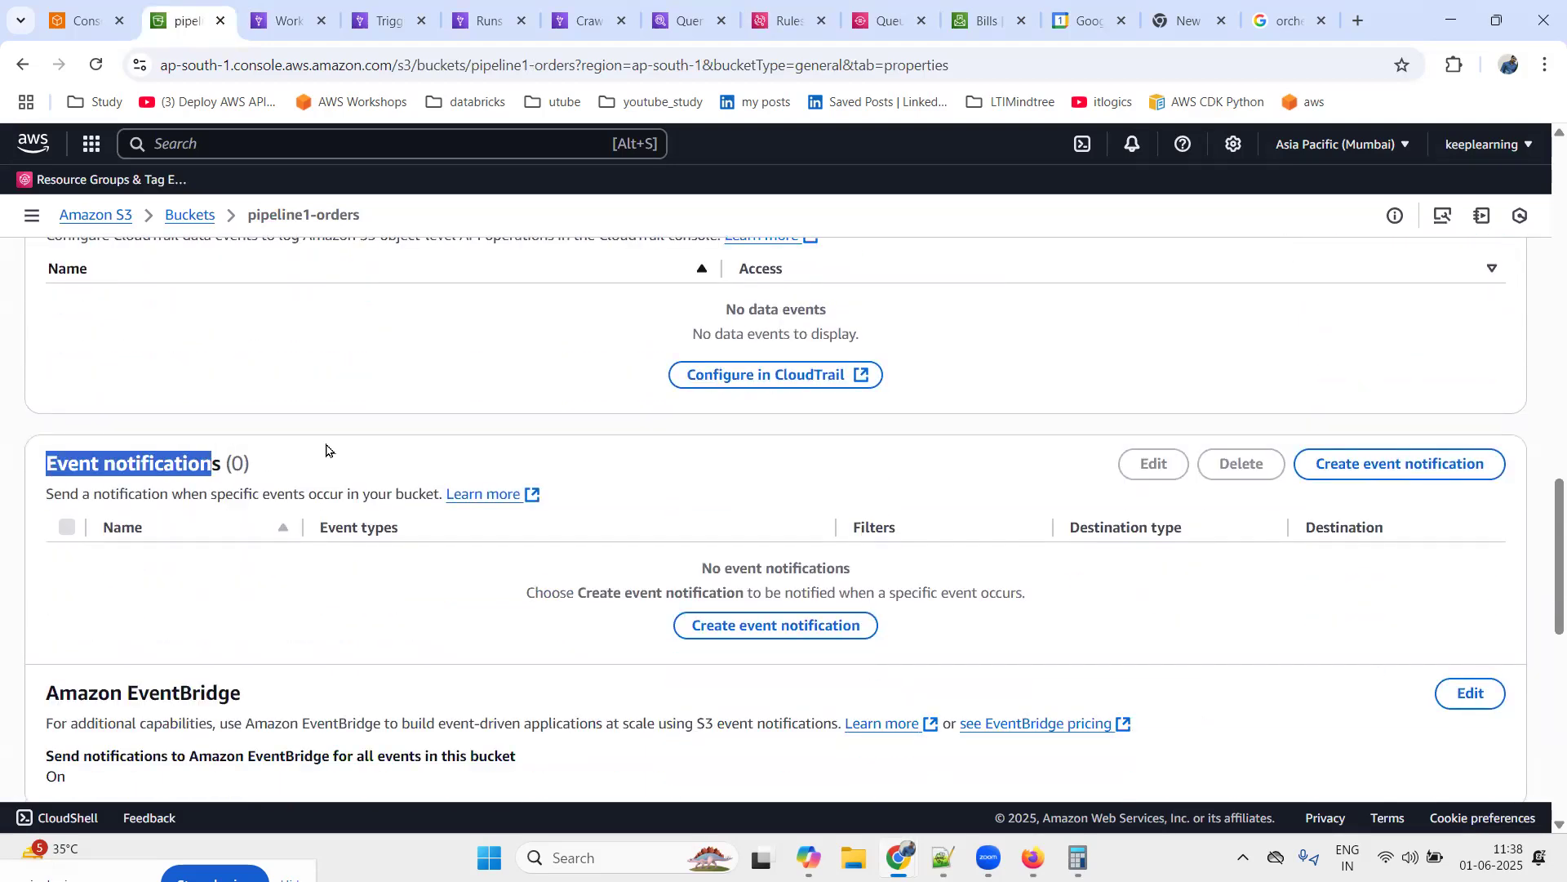
scroll(327, 449, down, 4)
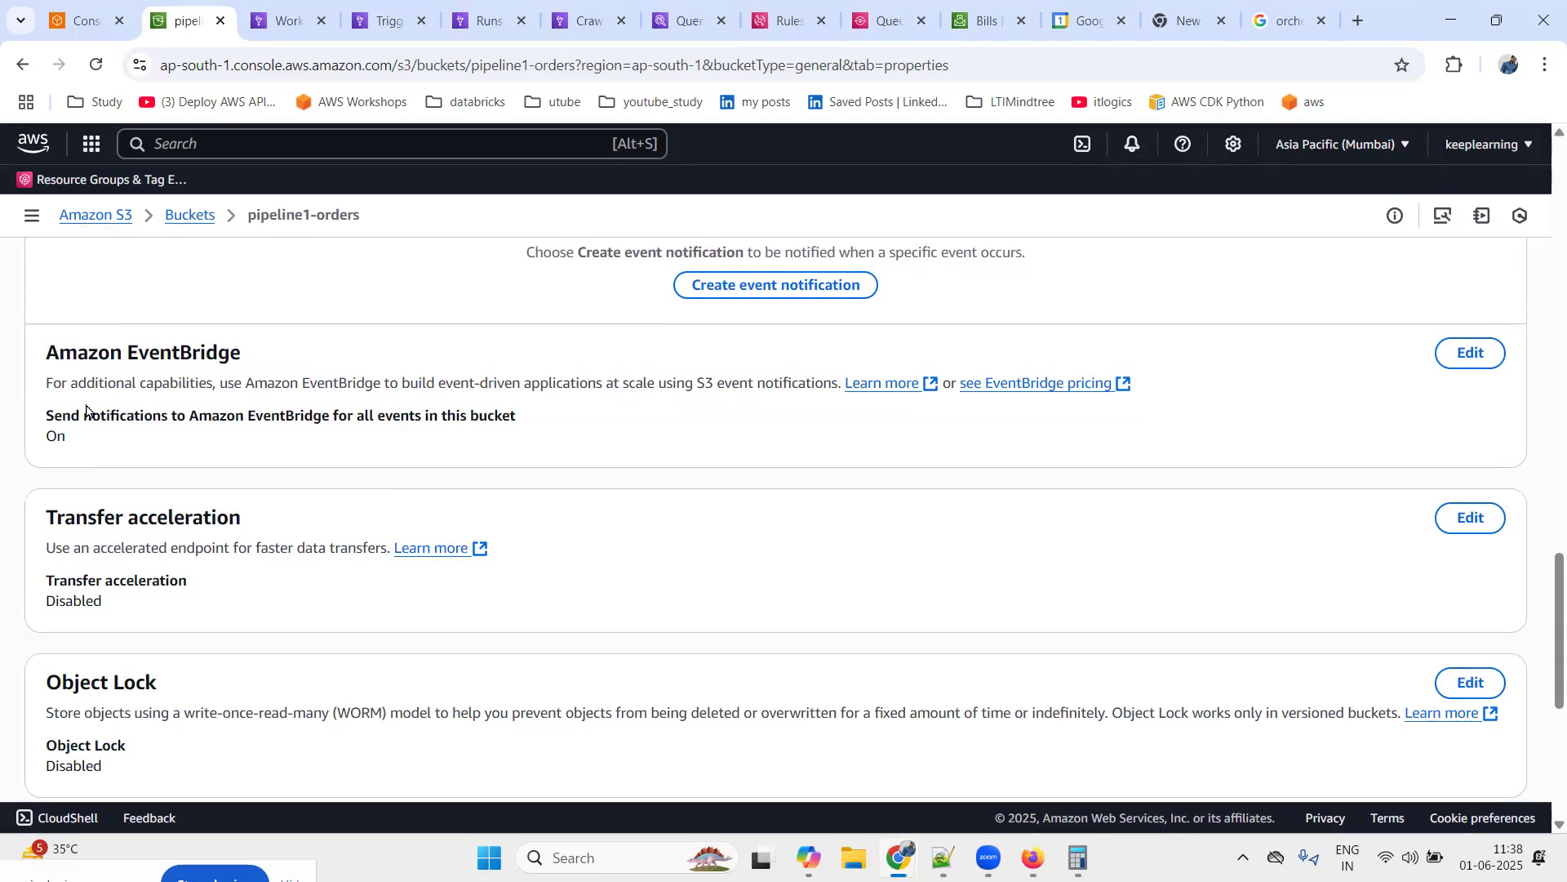
drag(226, 381, 326, 387)
drag(462, 385, 616, 382)
double_click(640, 384)
scroll(587, 532, up, 15)
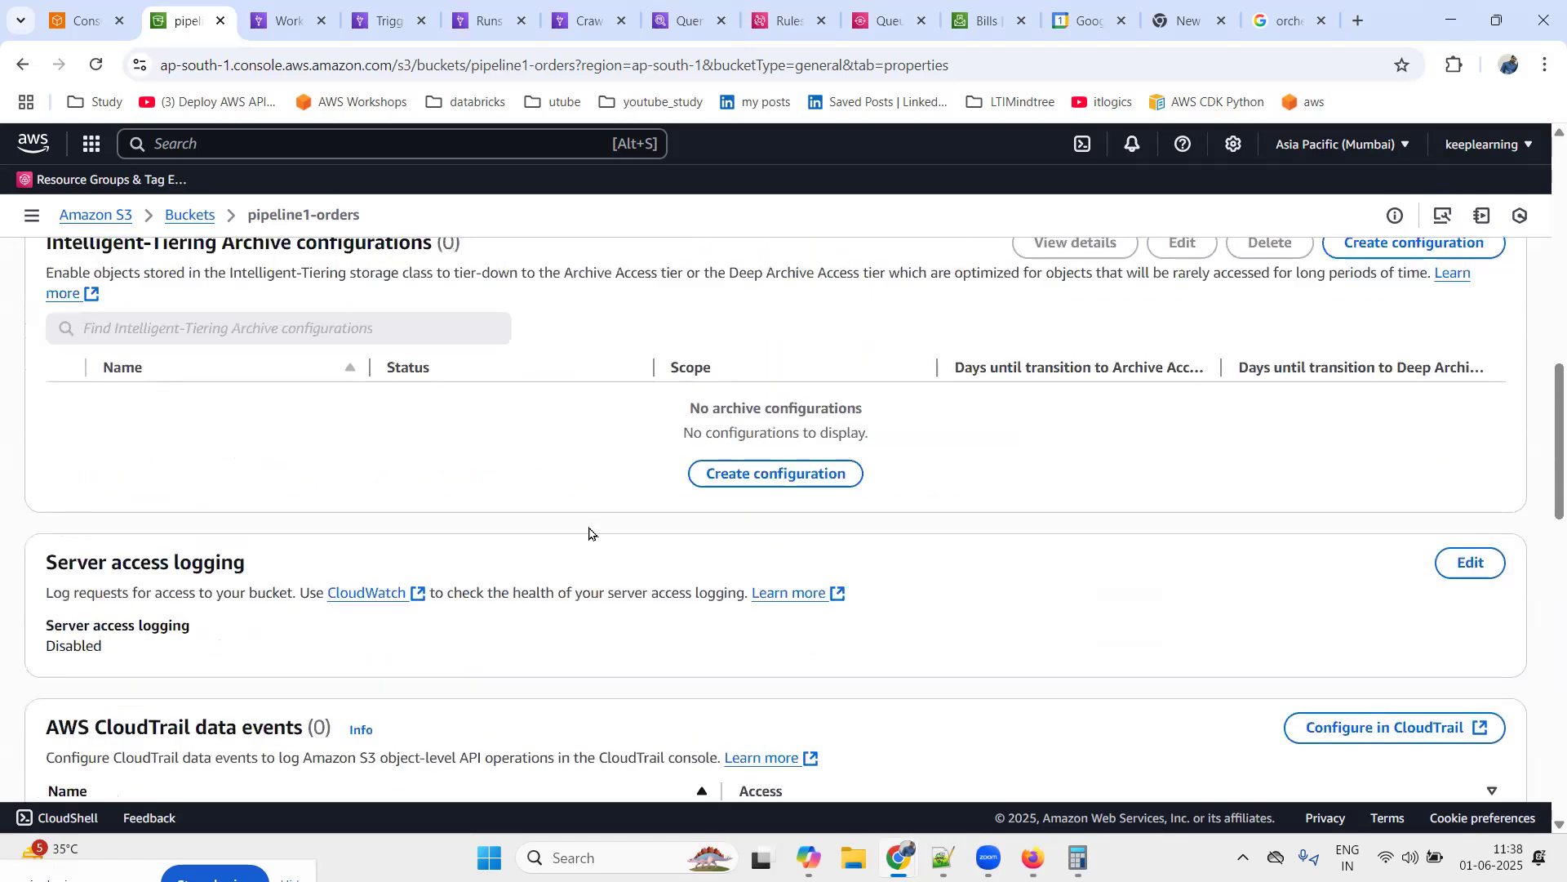
scroll(590, 530, up, 2)
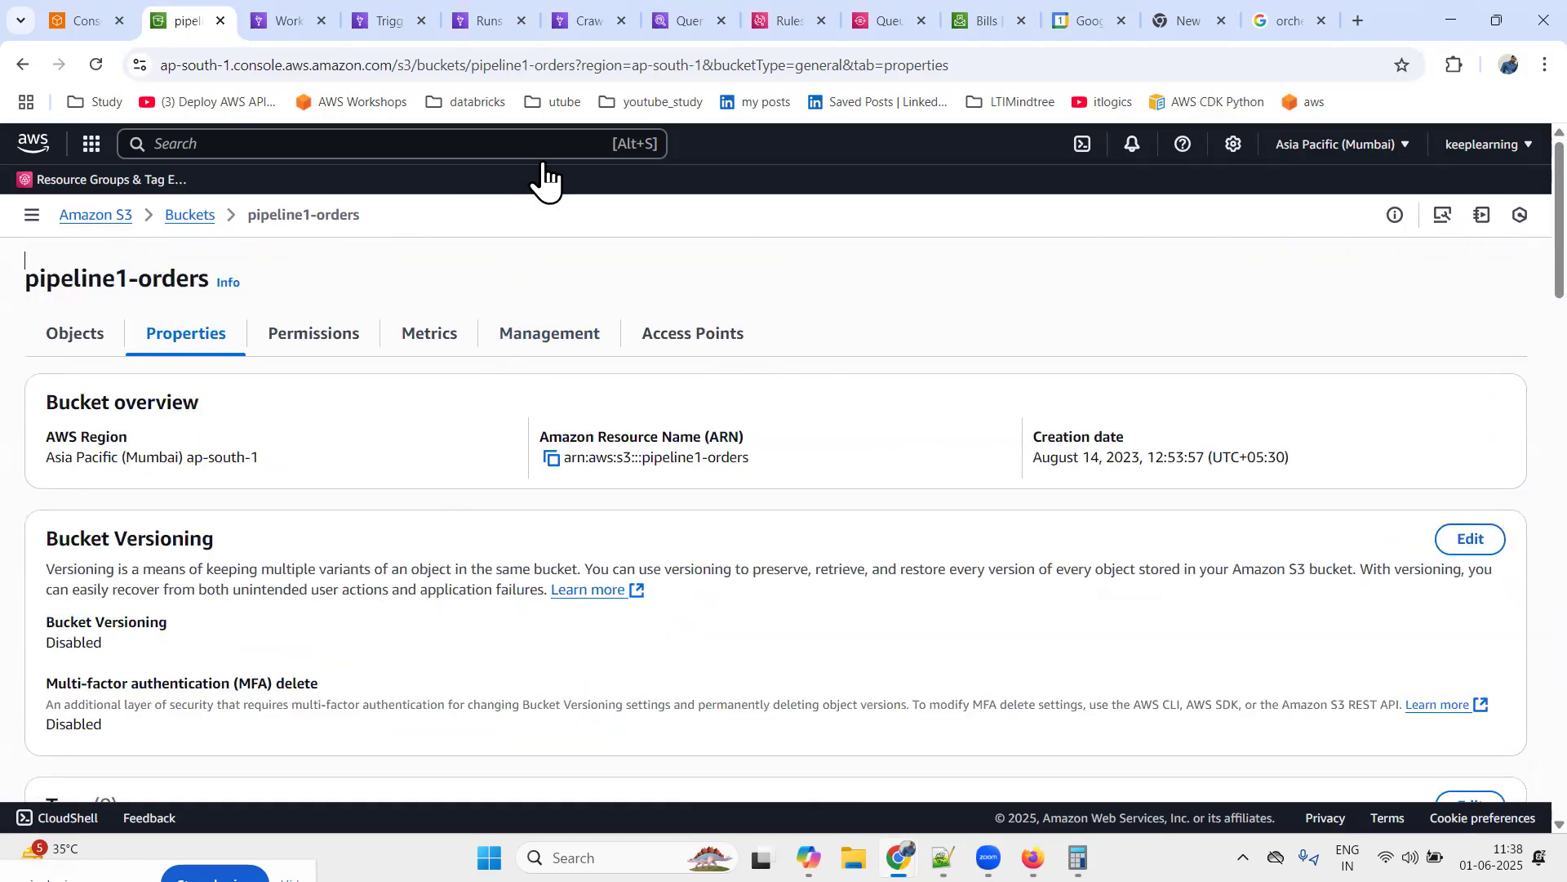
Copy the source bucket name edp-source from the edp-glue job script and return to the S3 console
click(477, 22)
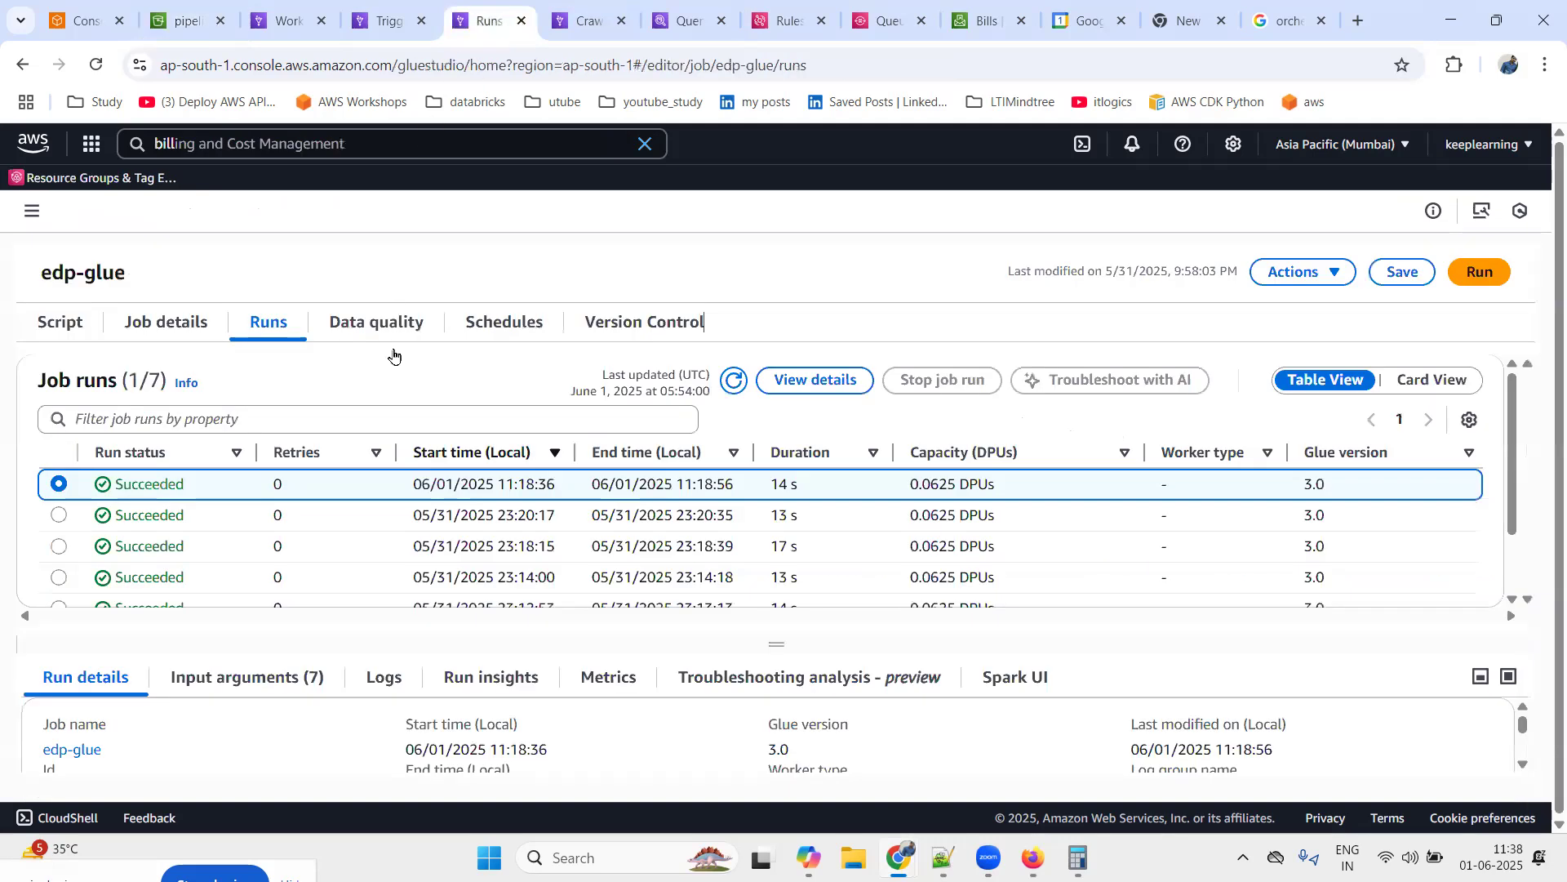
click(70, 335)
scroll(281, 519, down, 1)
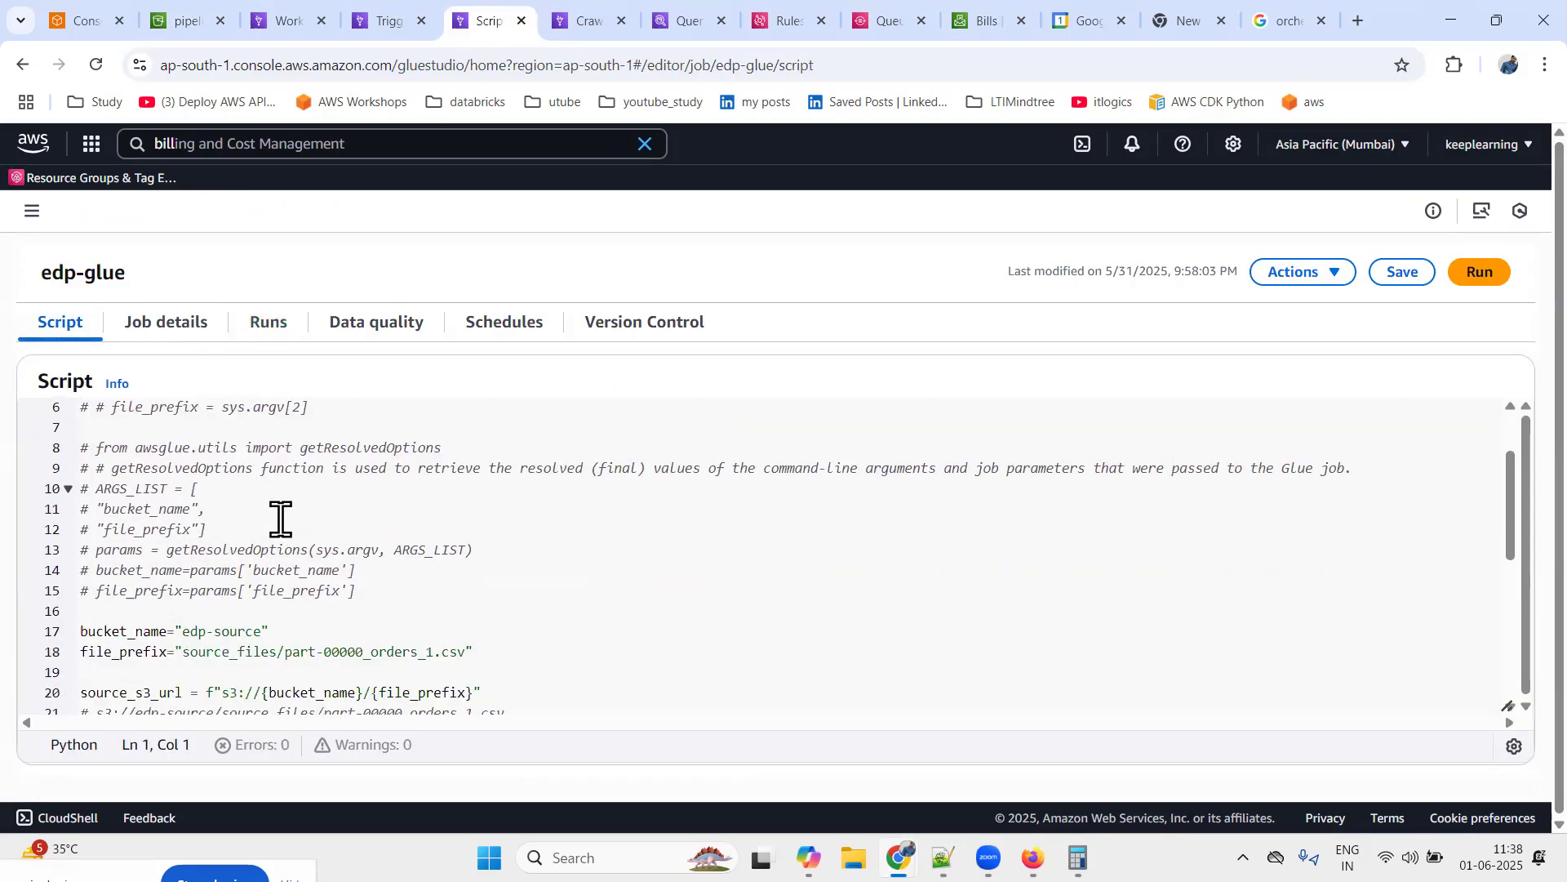
scroll(280, 519, down, 1)
drag(182, 529, 263, 529)
key(ctrl+c)
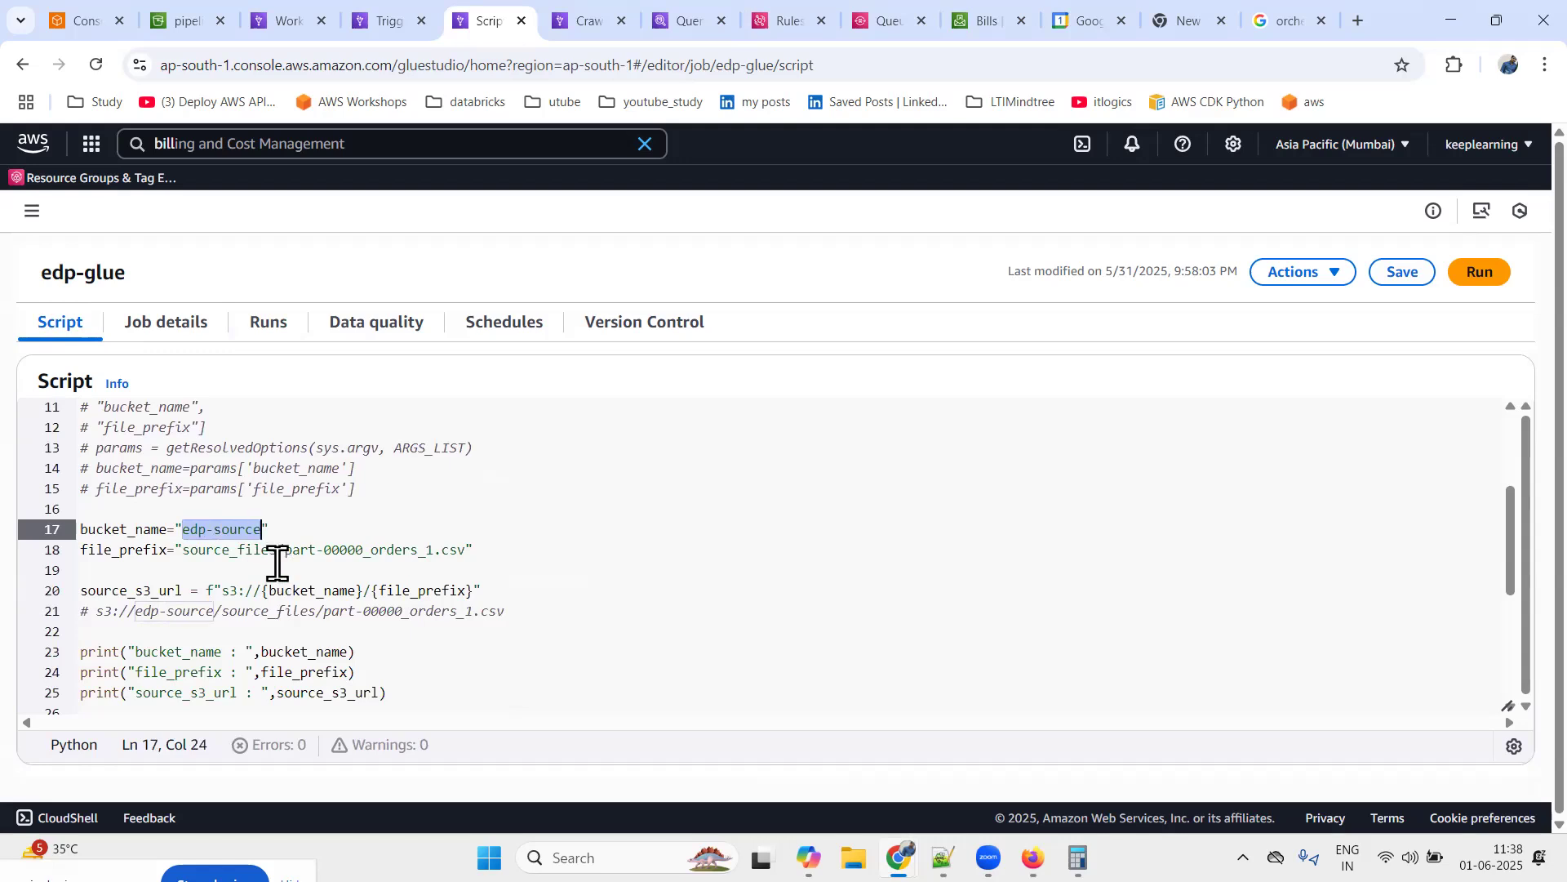
click(182, 23)
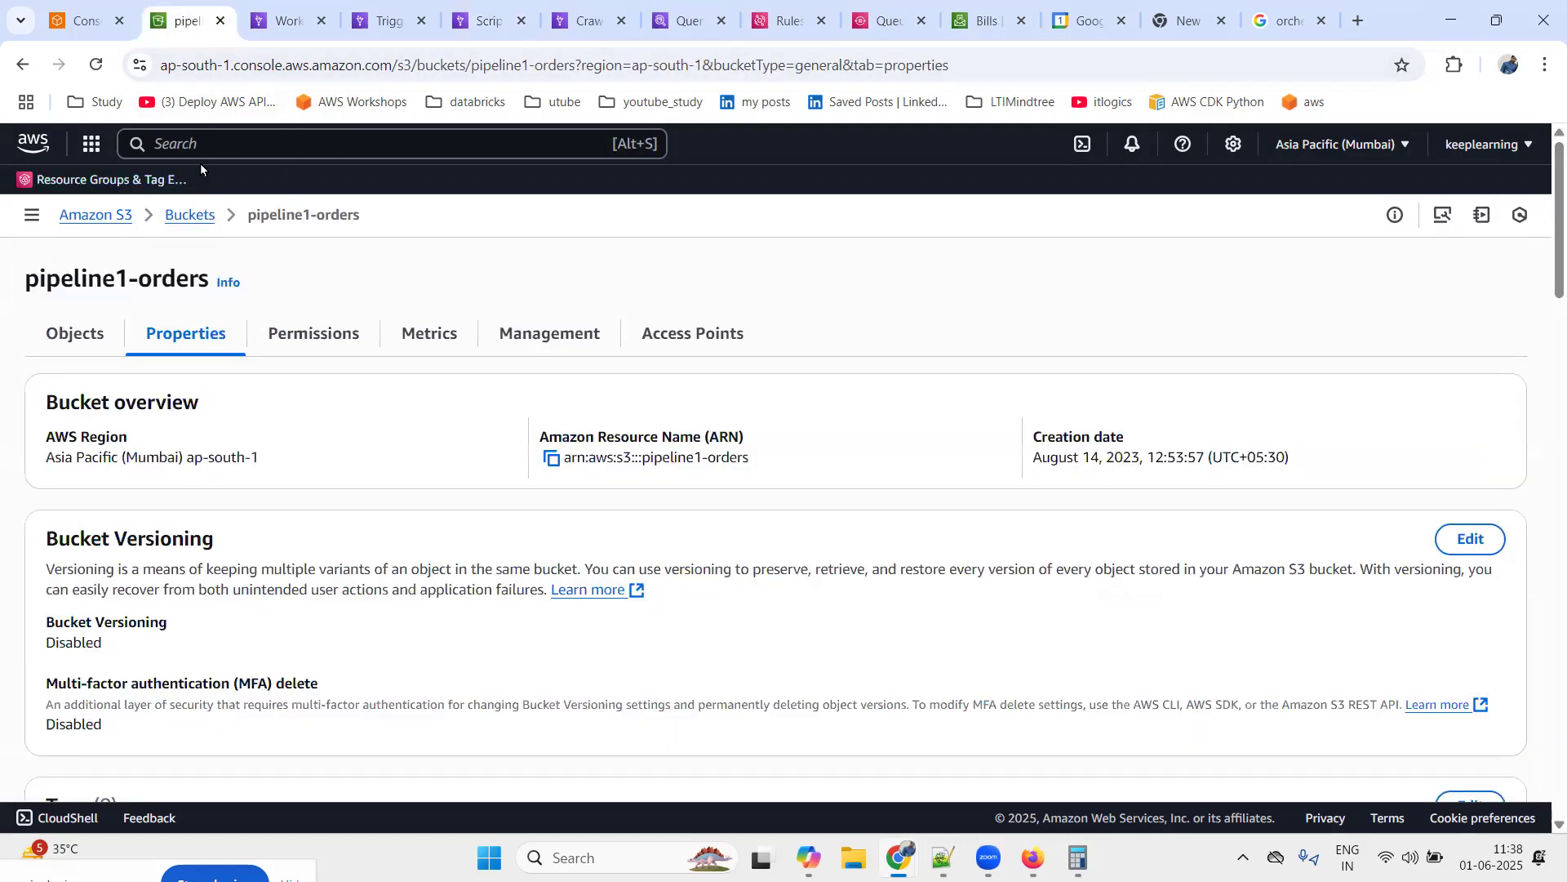
Find the edp-source bucket in S3 and open its properties at the event notification and Amazon EventBridge settings
click(183, 214)
click(266, 514)
key(ctrl+v)
click(124, 596)
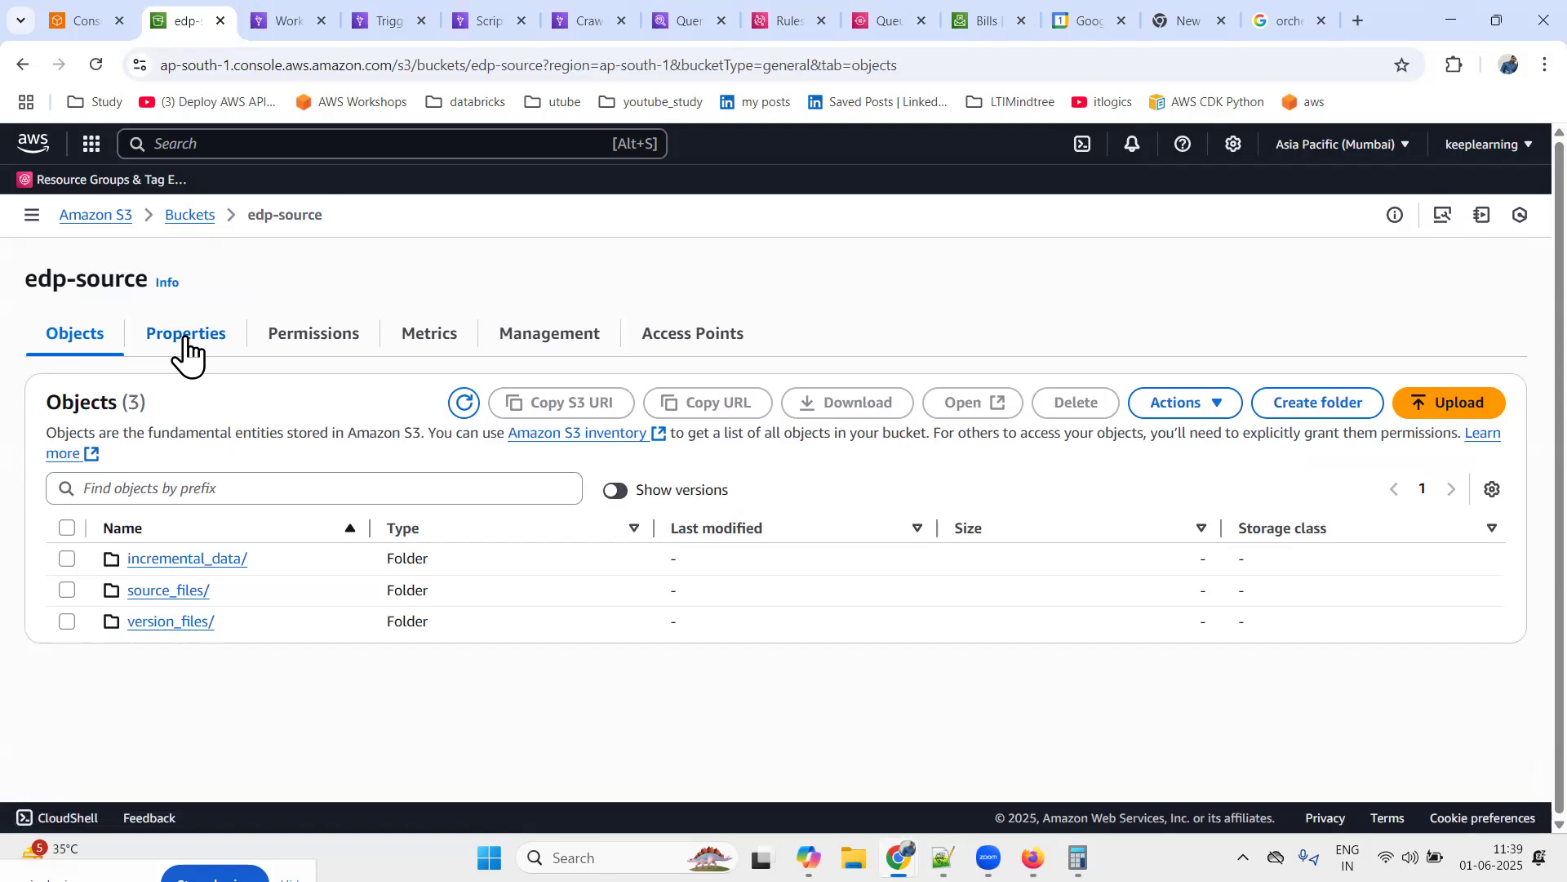
click(184, 336)
scroll(87, 674, down, 8)
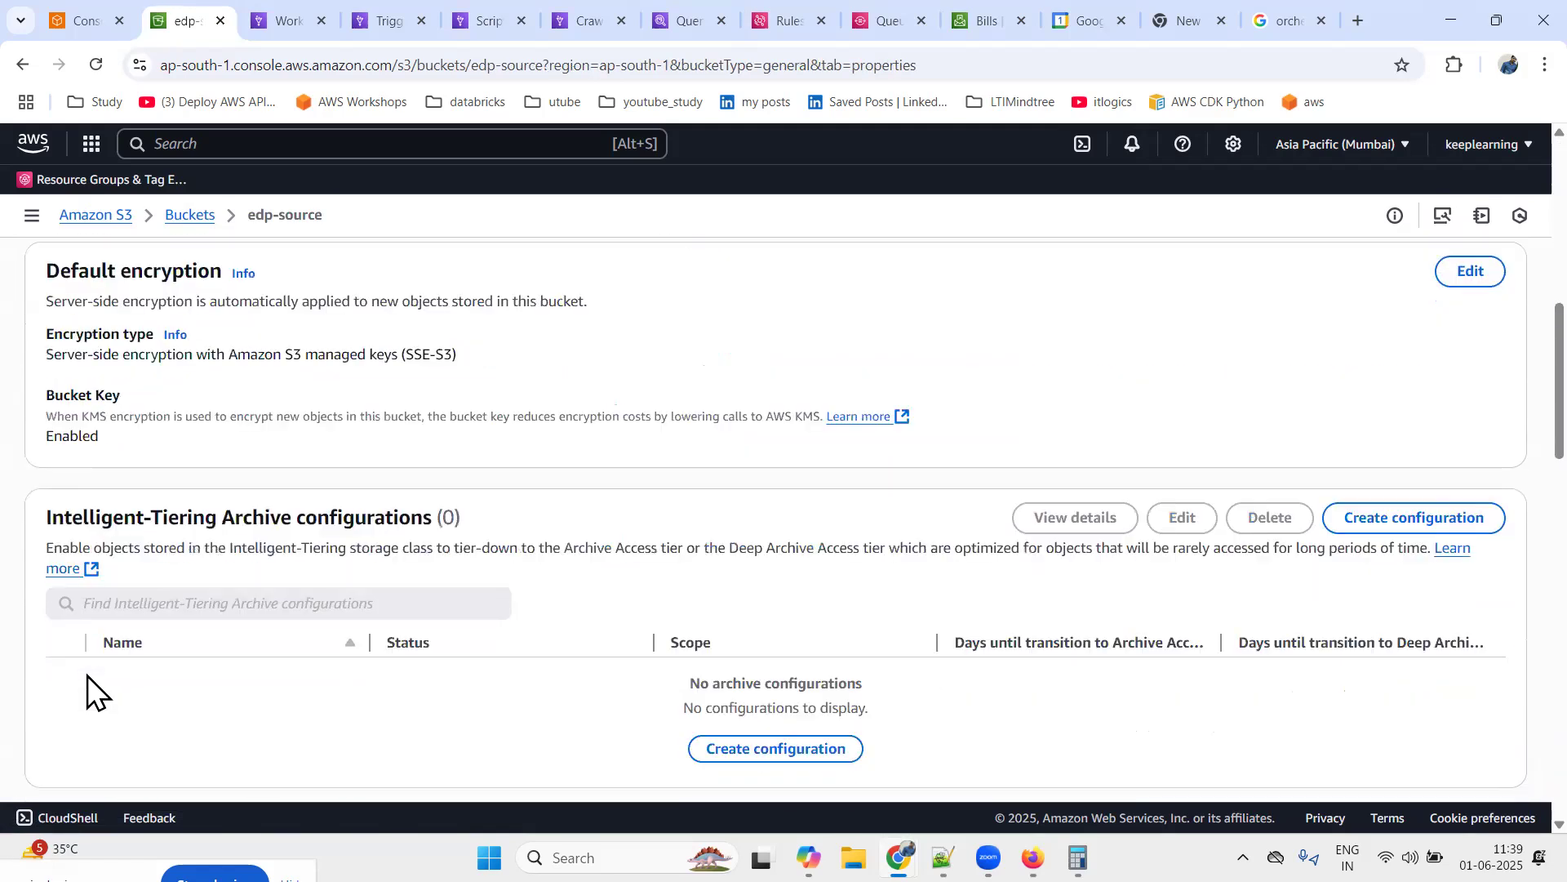
scroll(87, 674, down, 10)
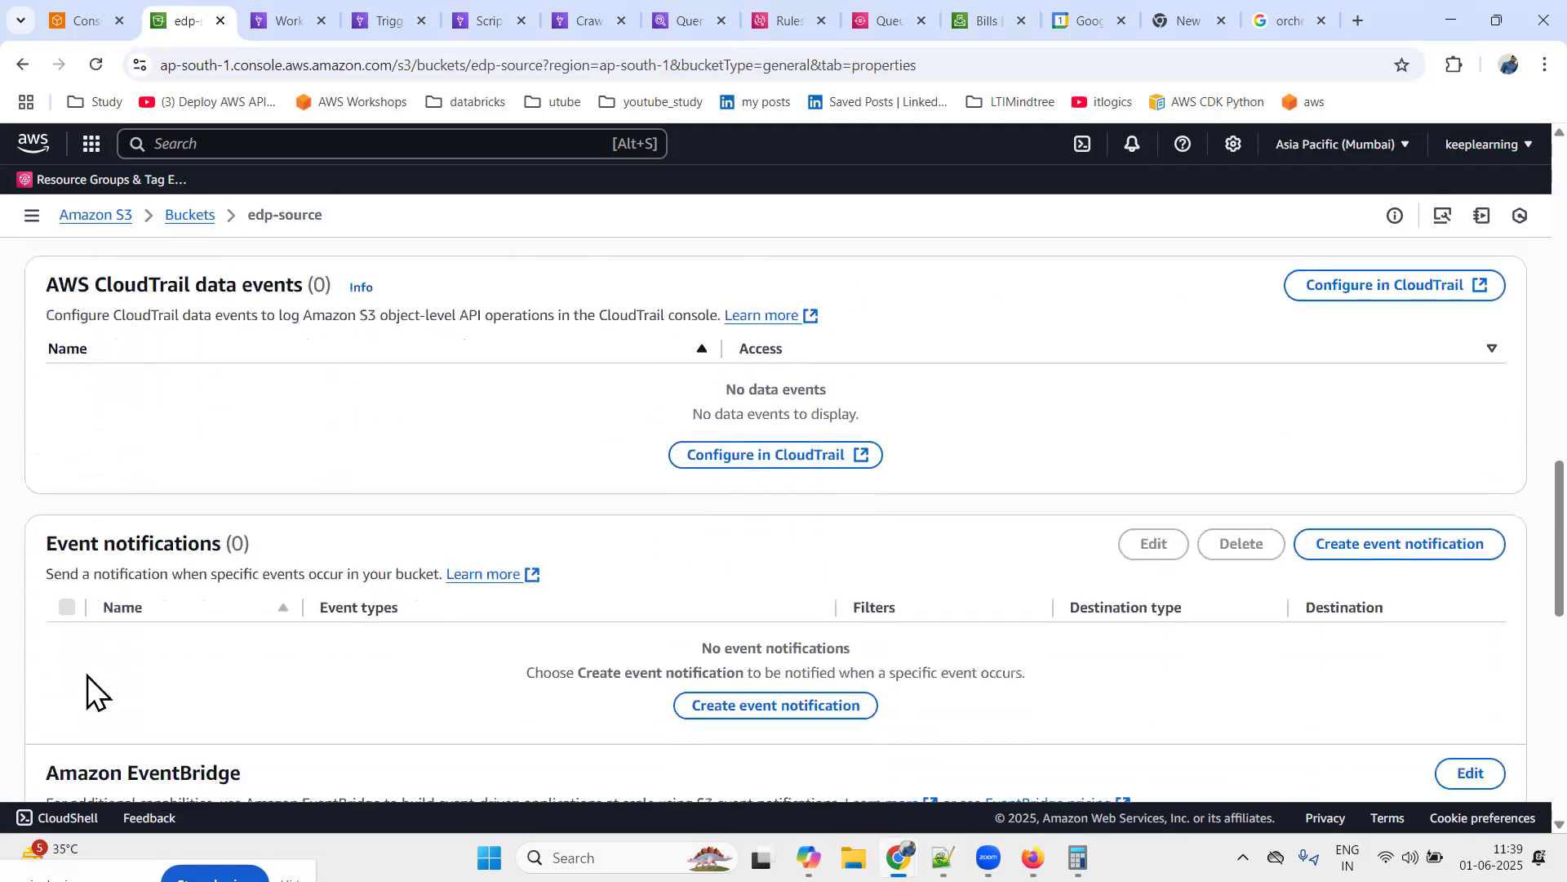
scroll(87, 674, down, 2)
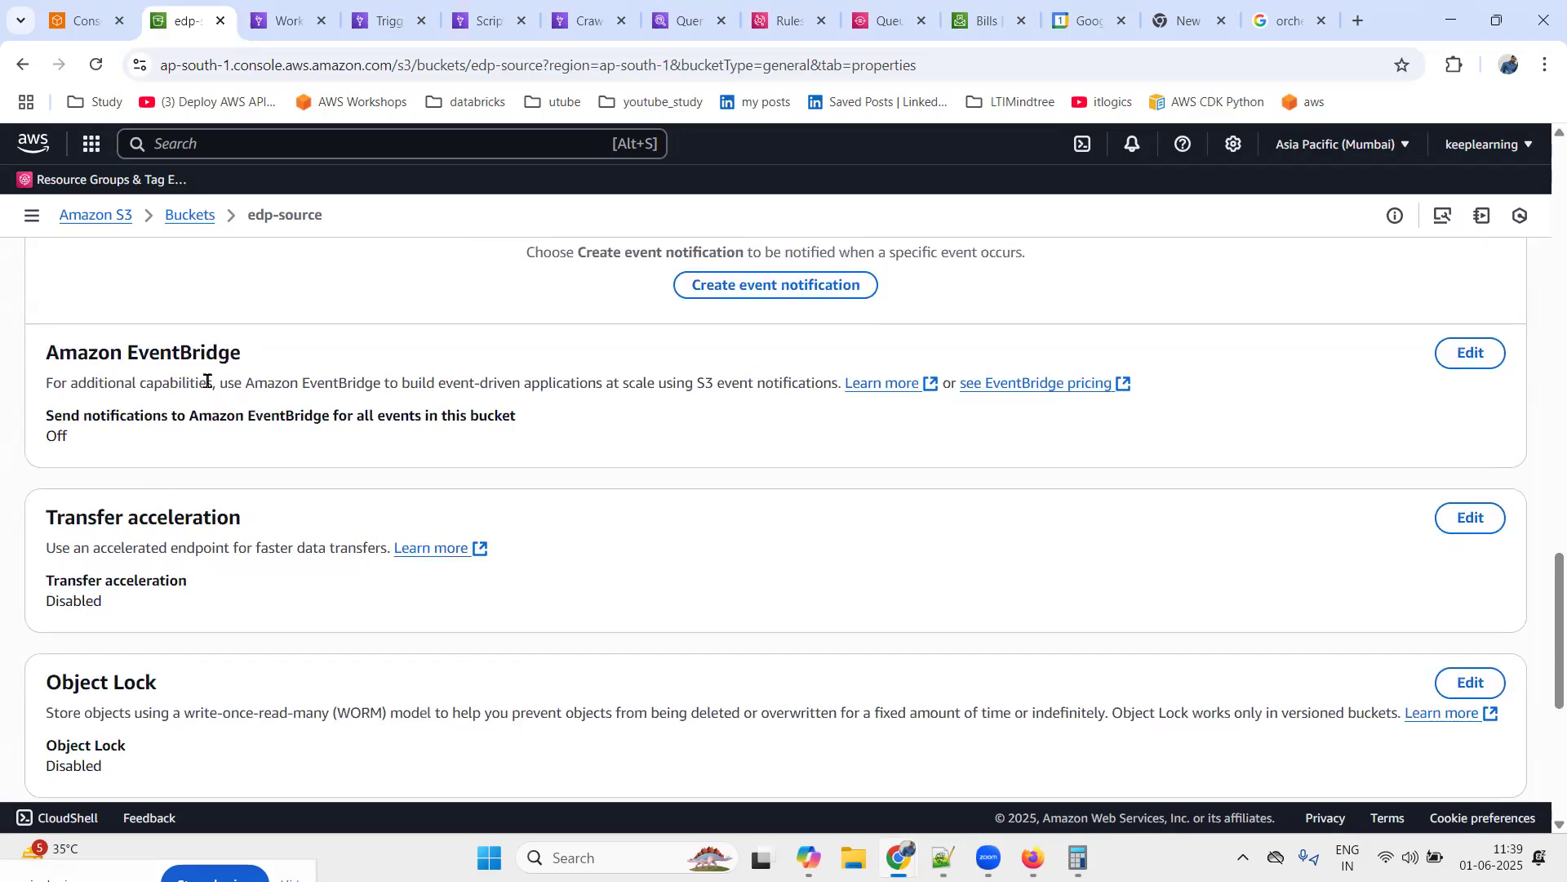
Read the Amazon EventBridge description for the edp-source bucket and open that setting for editing
drag(246, 384, 828, 387)
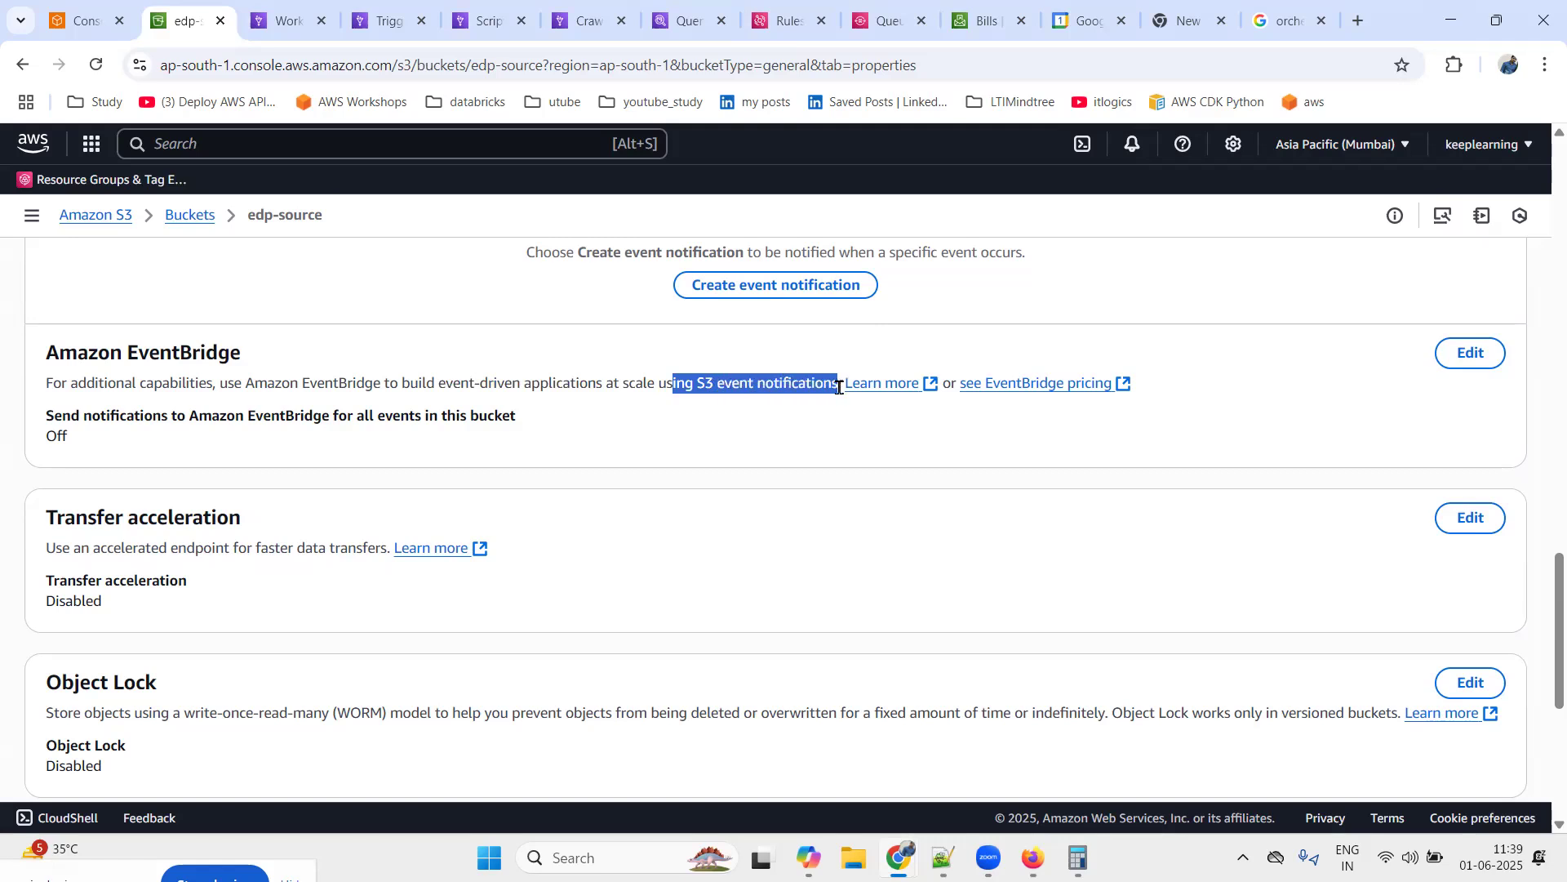
scroll(721, 507, up, 2)
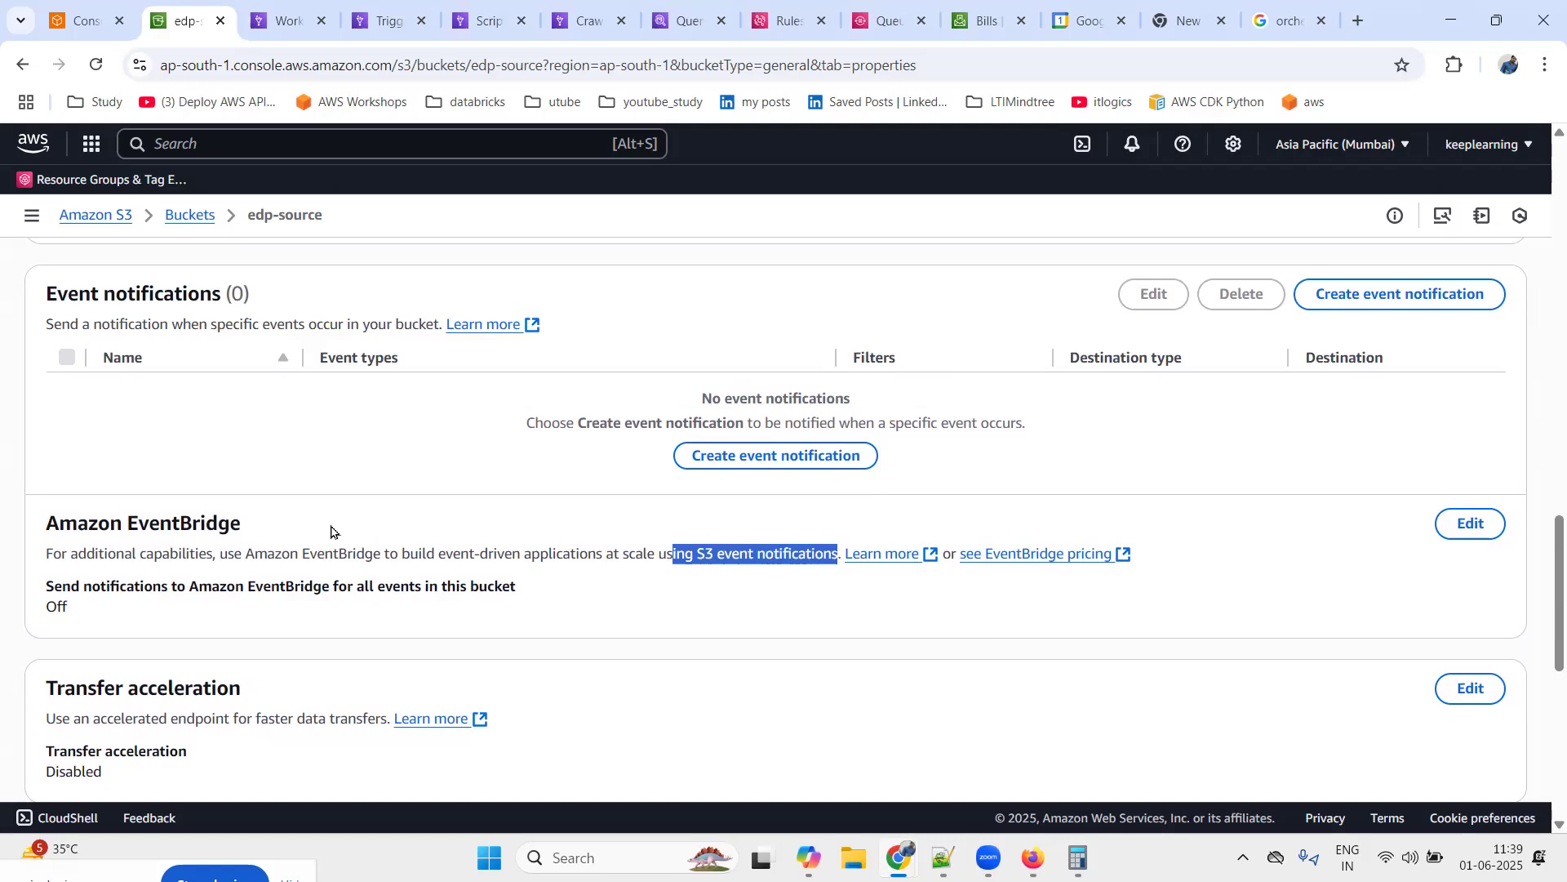
click(756, 560)
drag(713, 553, 822, 553)
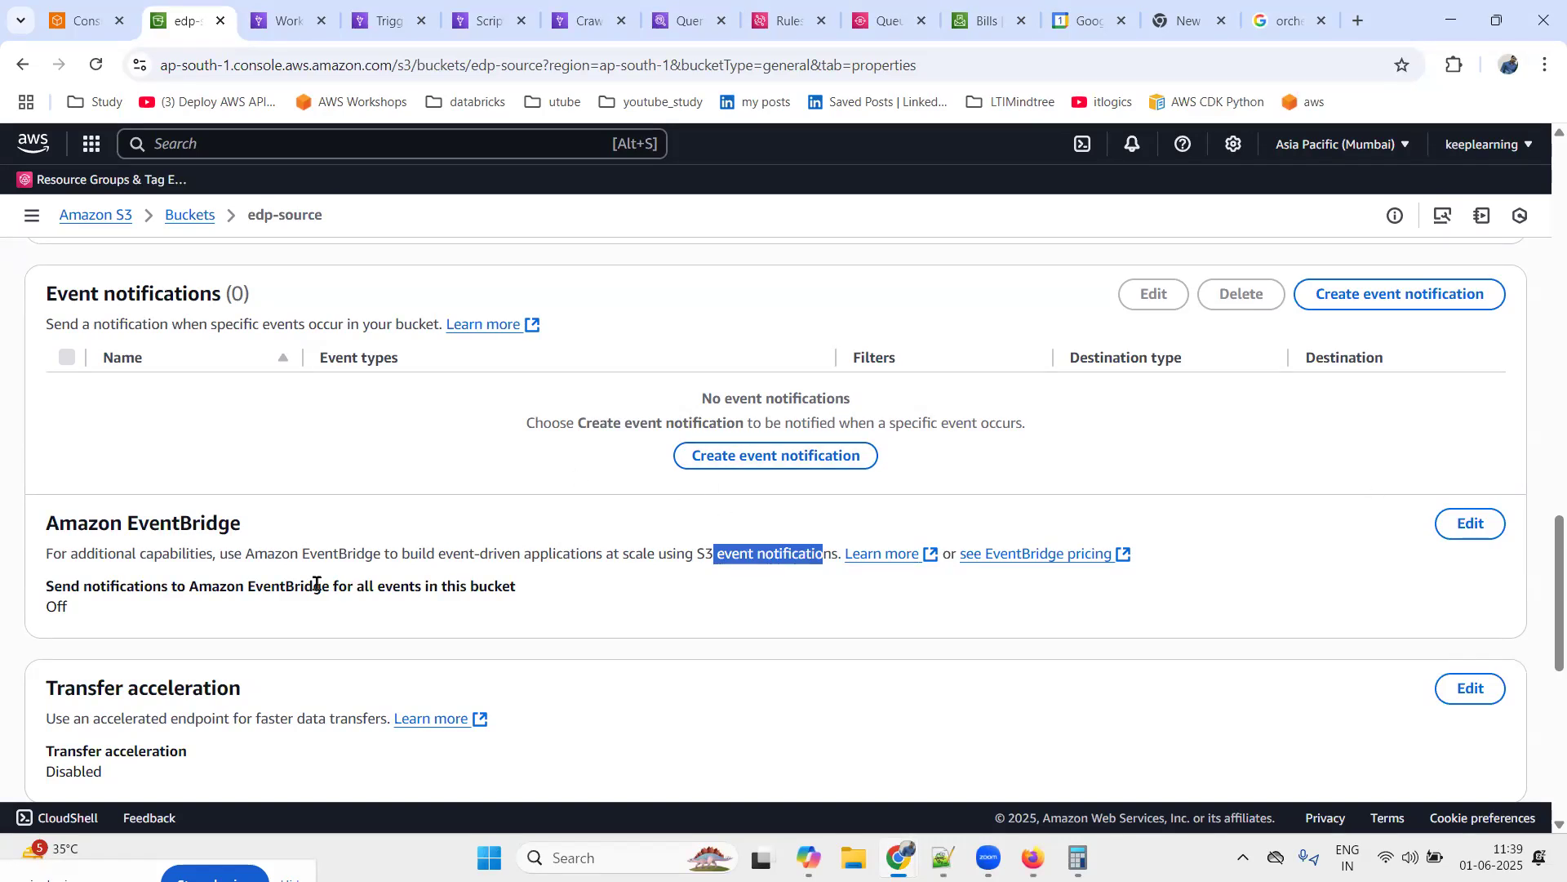
scroll(712, 586, down, 2)
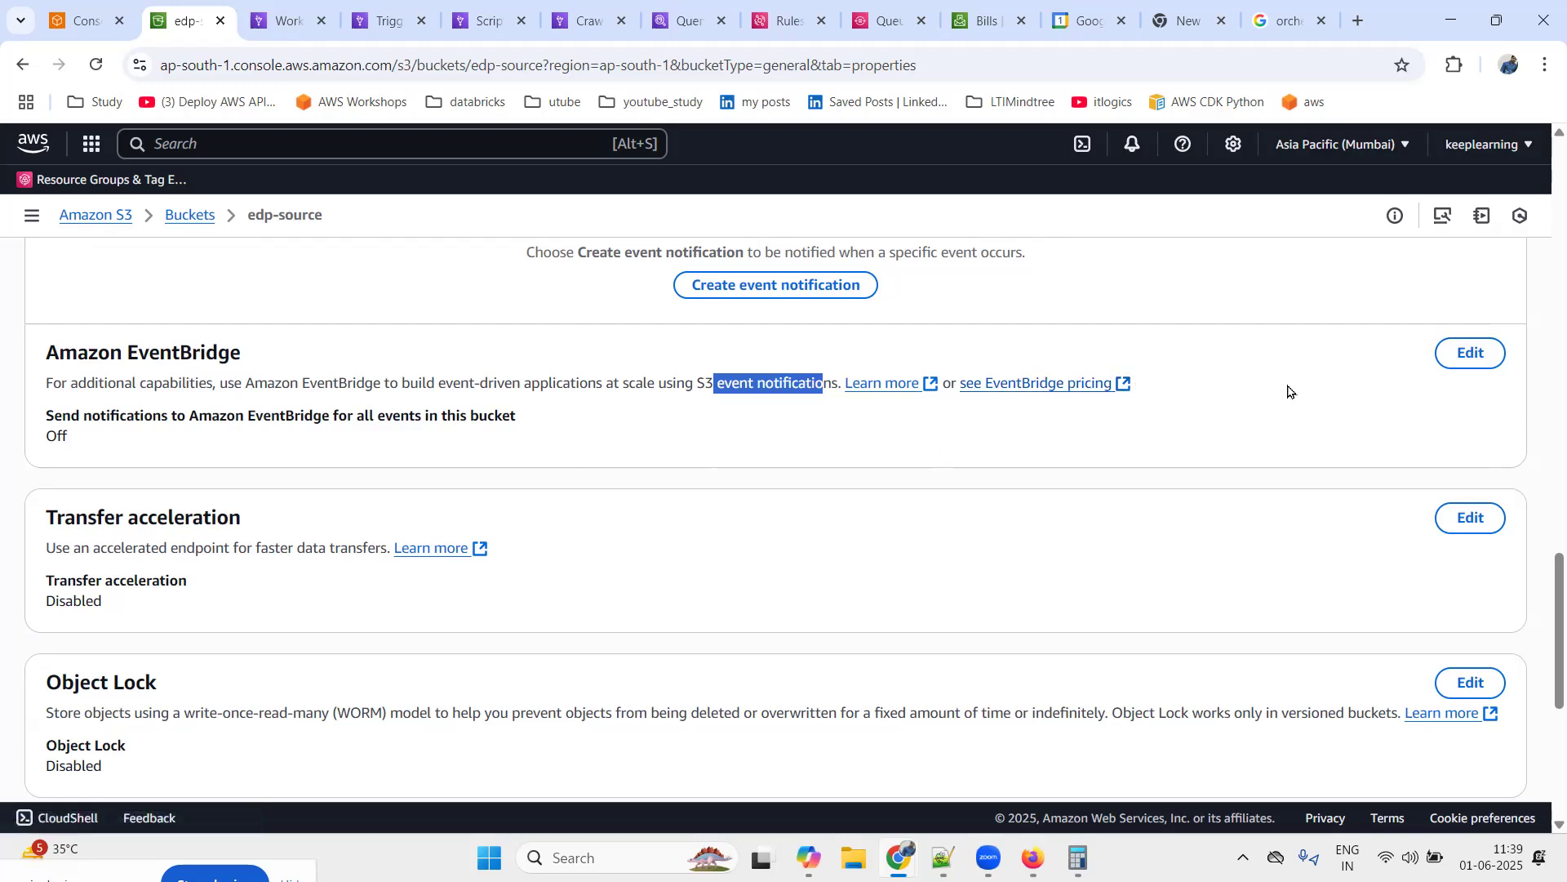
click(1494, 353)
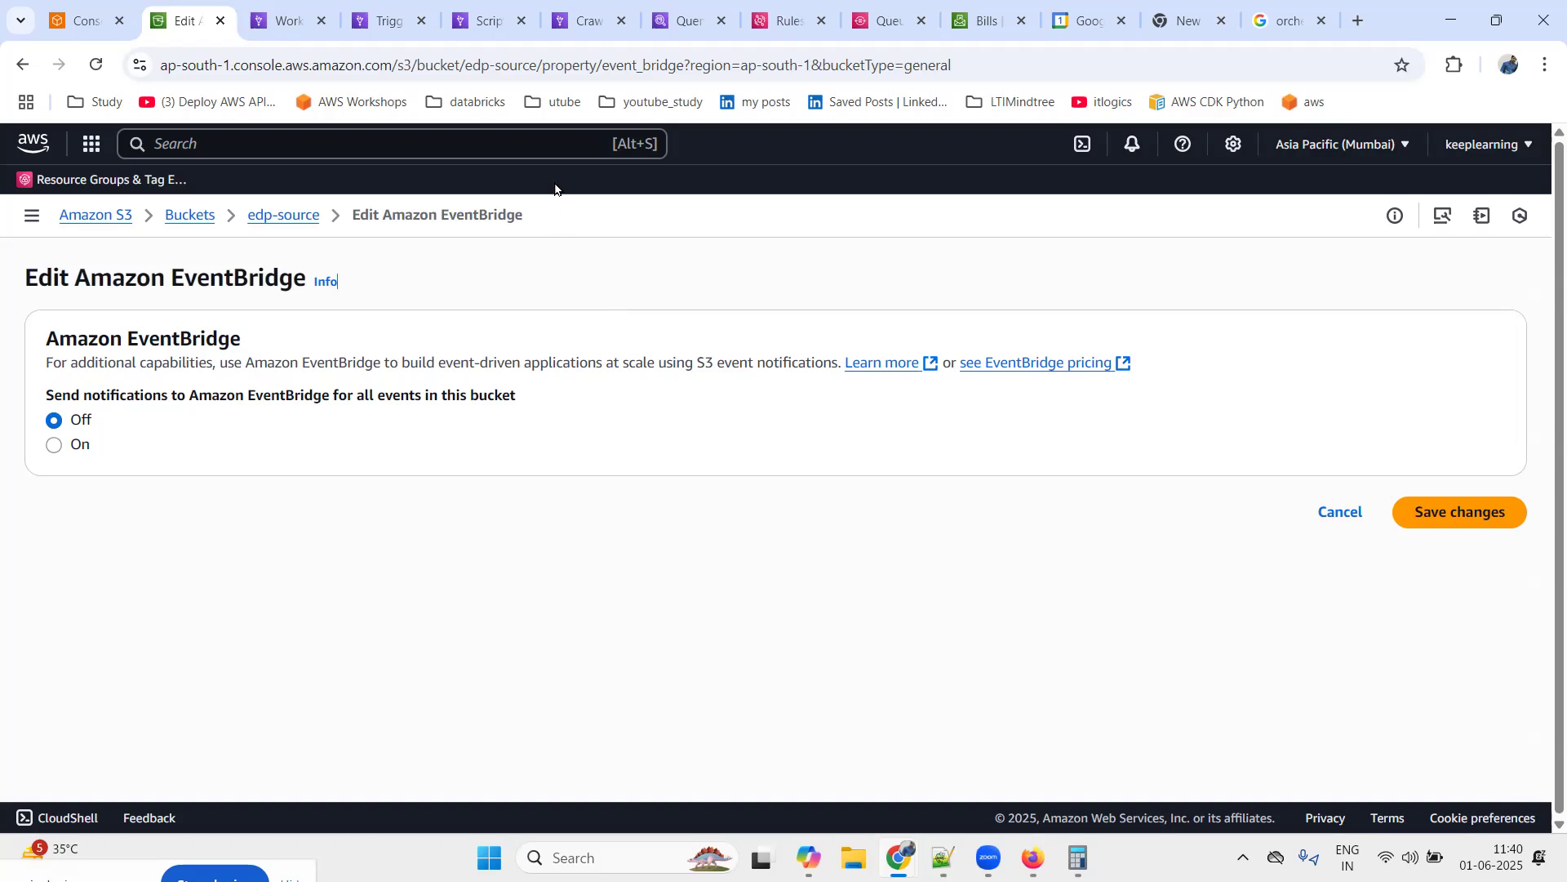
Go to the EventBridge rules list and check the eventbridge and rule stage in the Notepad++ pipeline notes
click(775, 20)
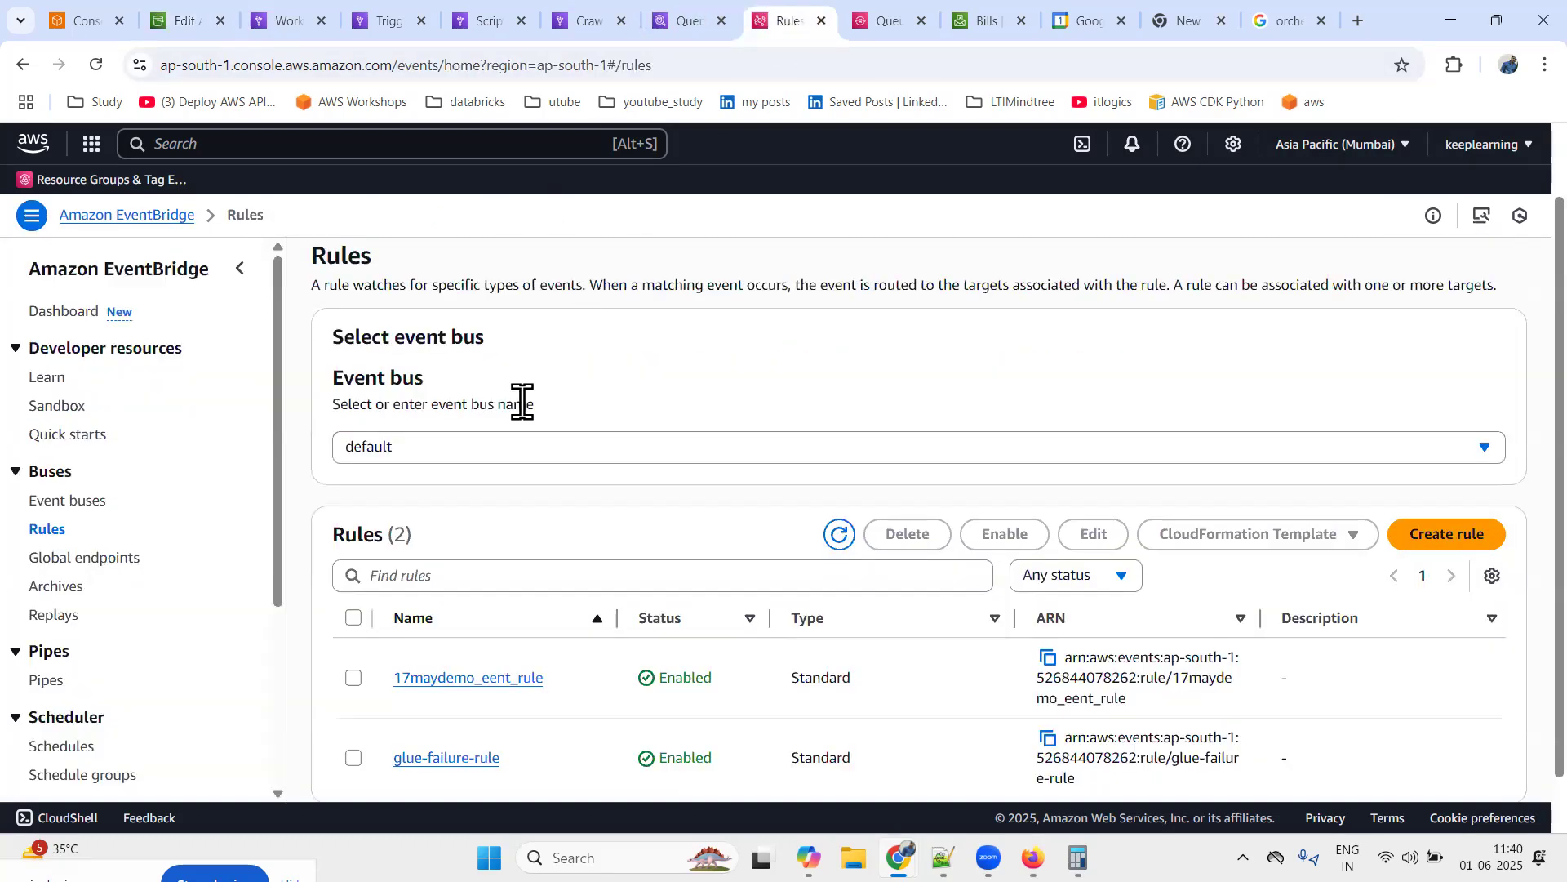
scroll(522, 402, down, 1)
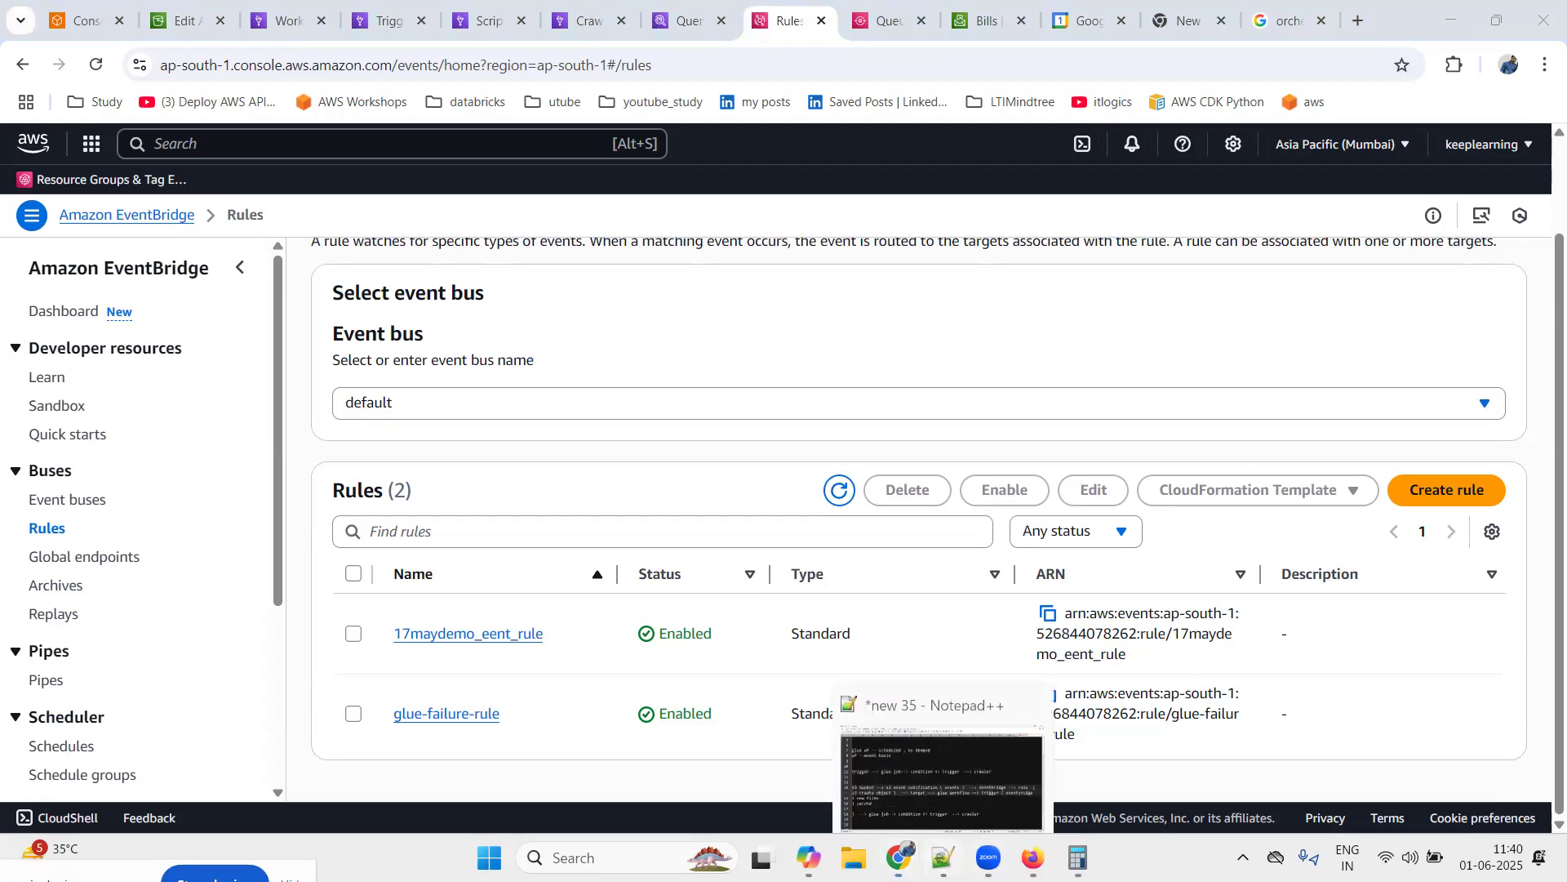
click(942, 857)
double_click(1135, 493)
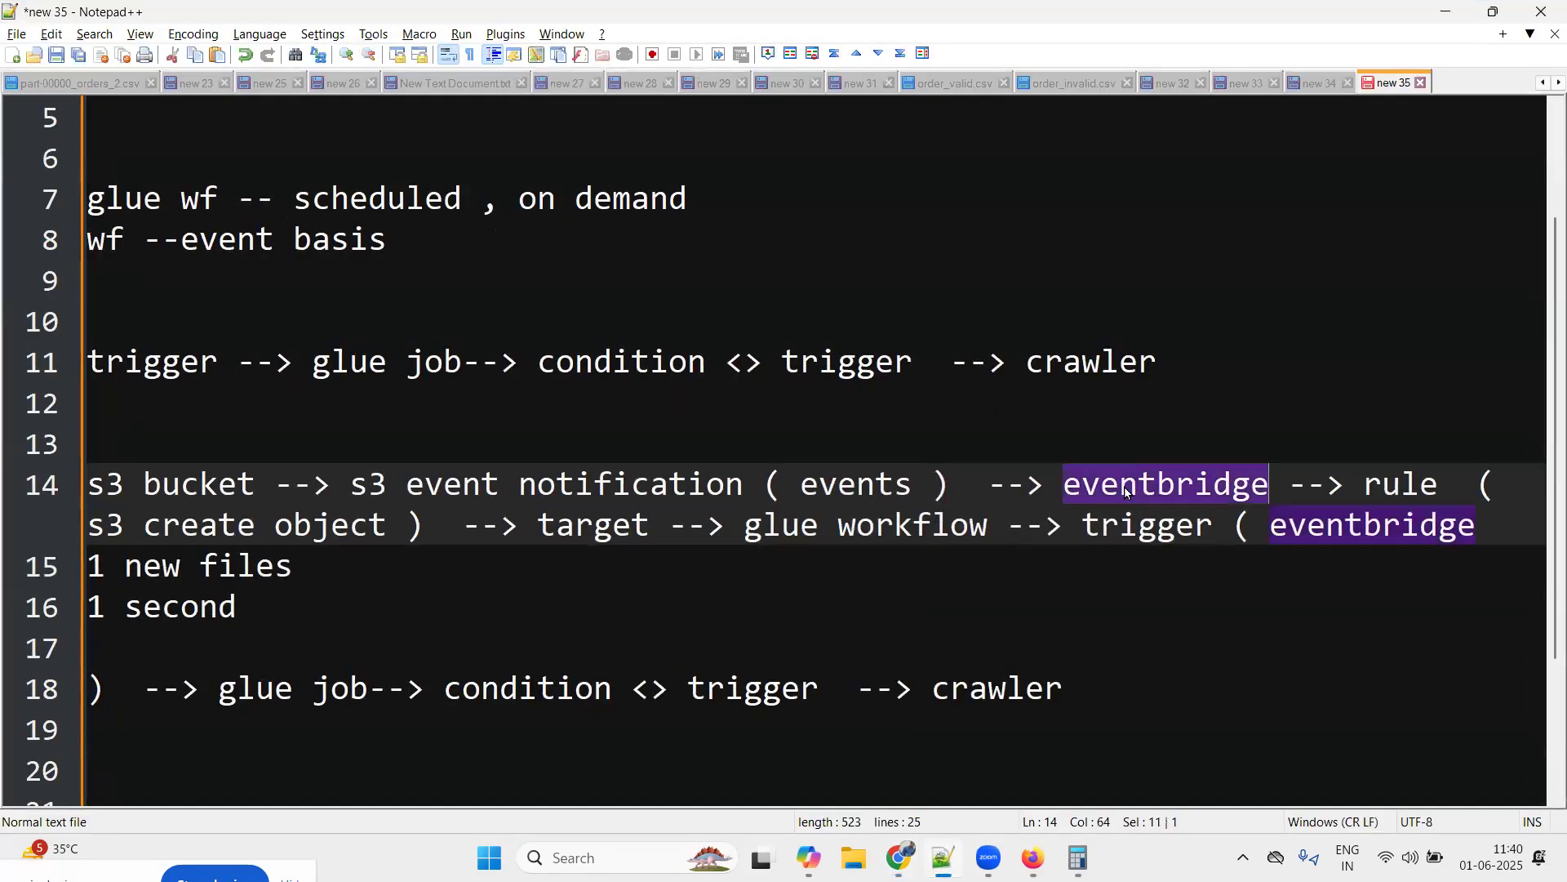
click(1449, 13)
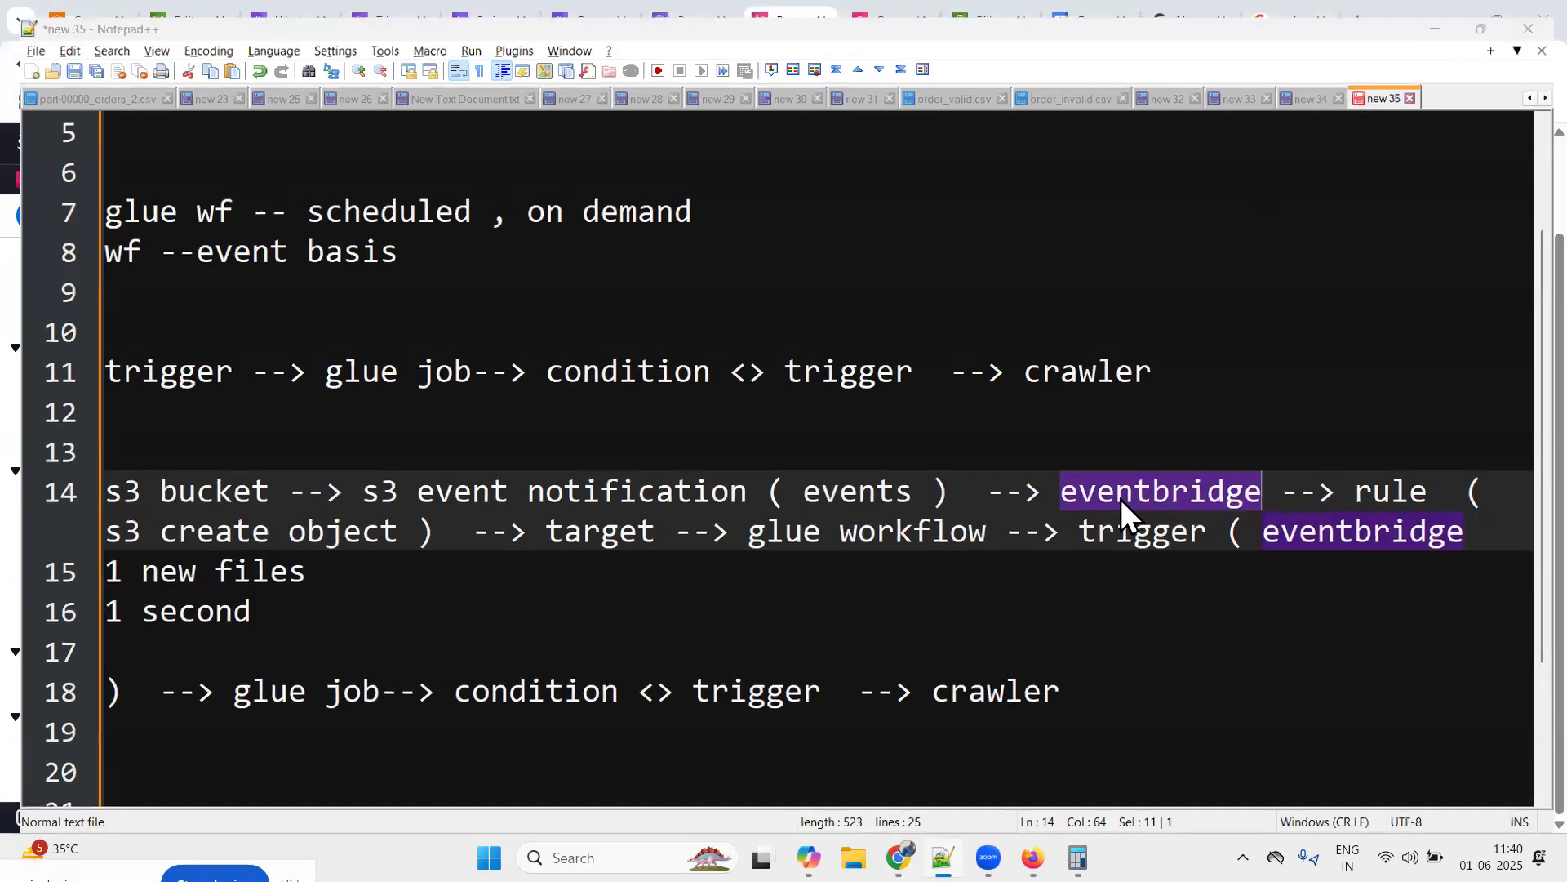
Start a new EventBridge rule on the default event bus and name it wf-edp-trigger-rule
click(1484, 492)
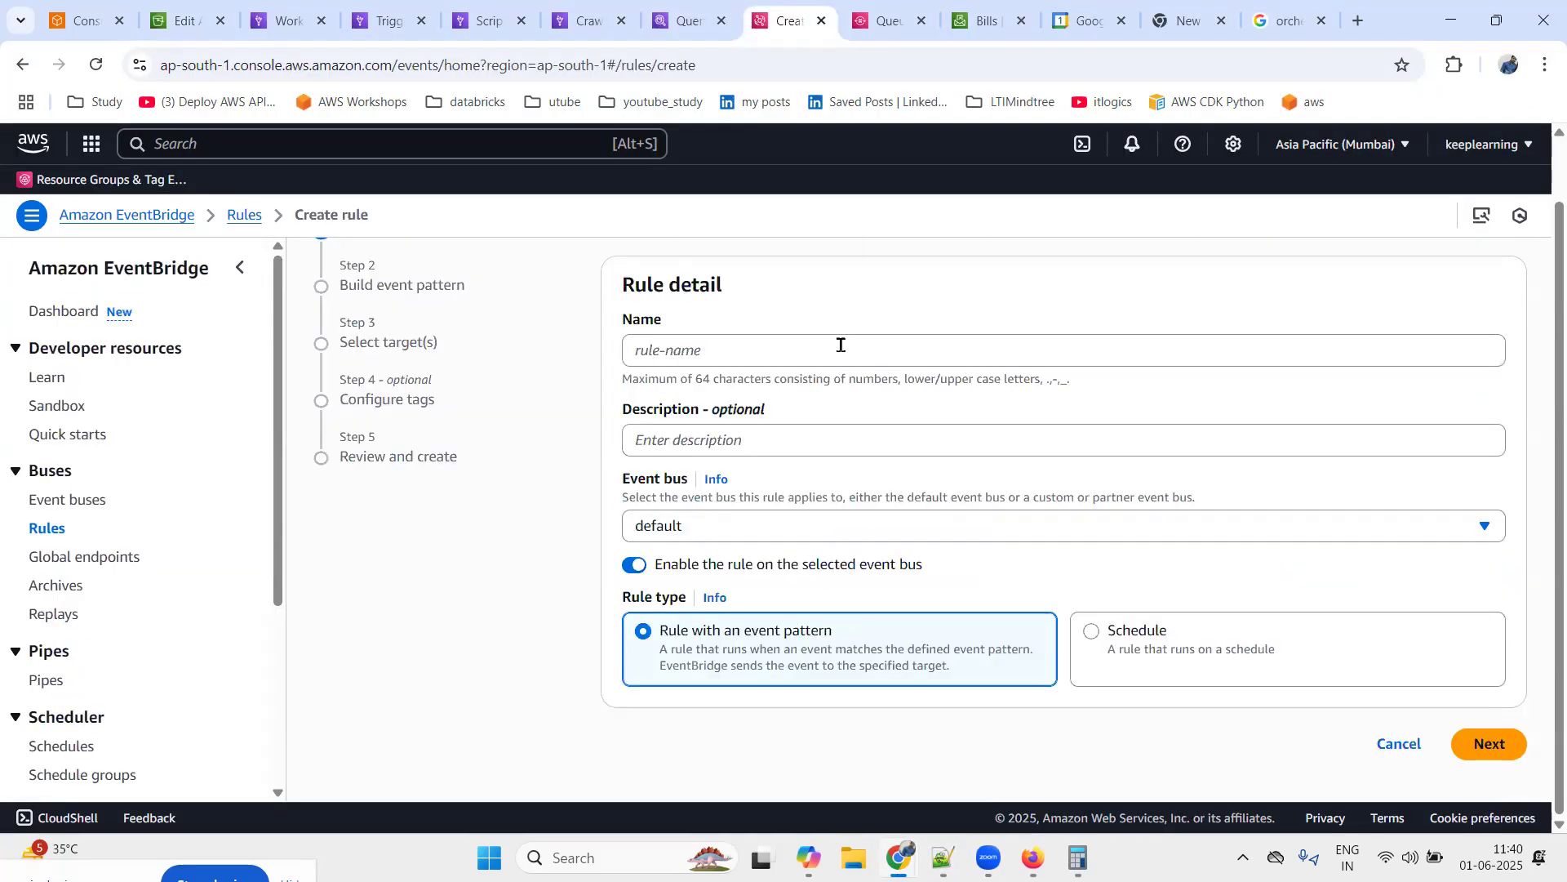
text(wf-)
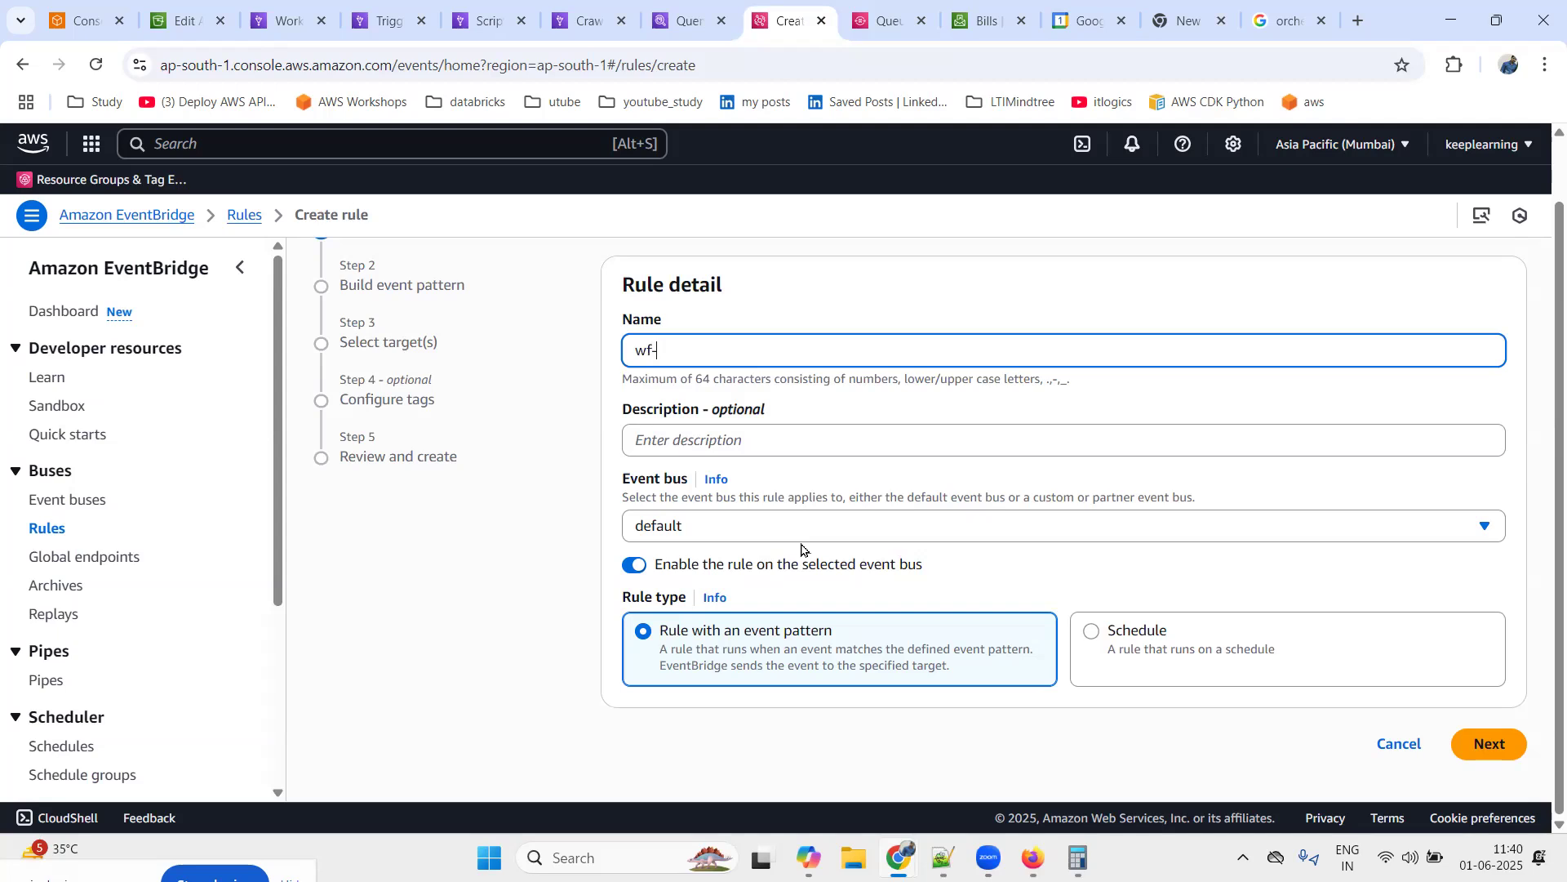
text(edp-trigger-rule)
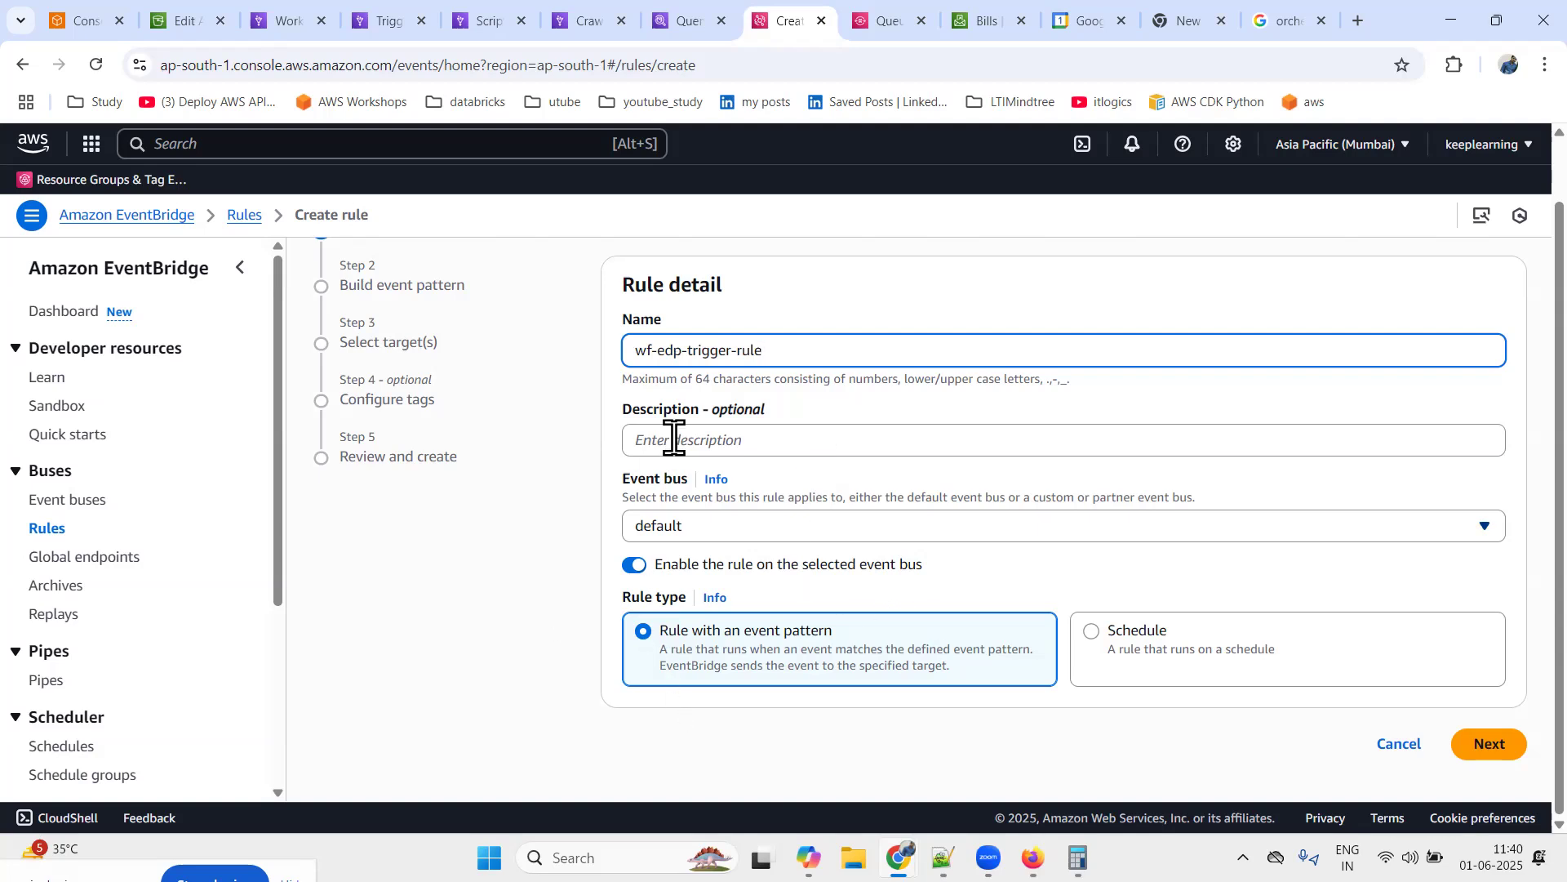
click(1098, 631)
scroll(584, 651, down, 1)
scroll(584, 651, down, 1)
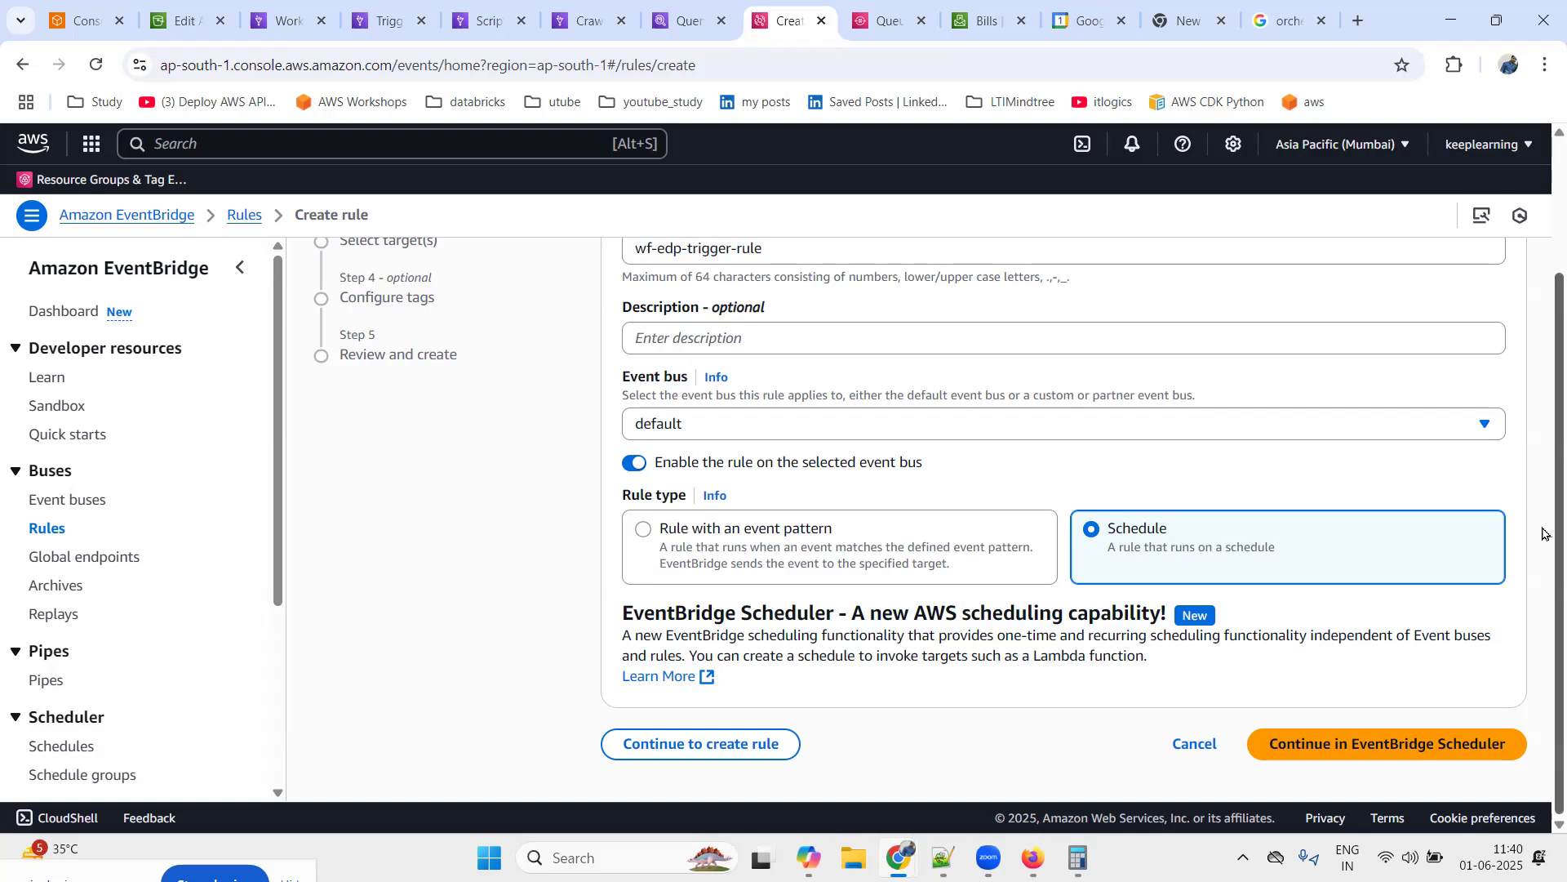
click(650, 540)
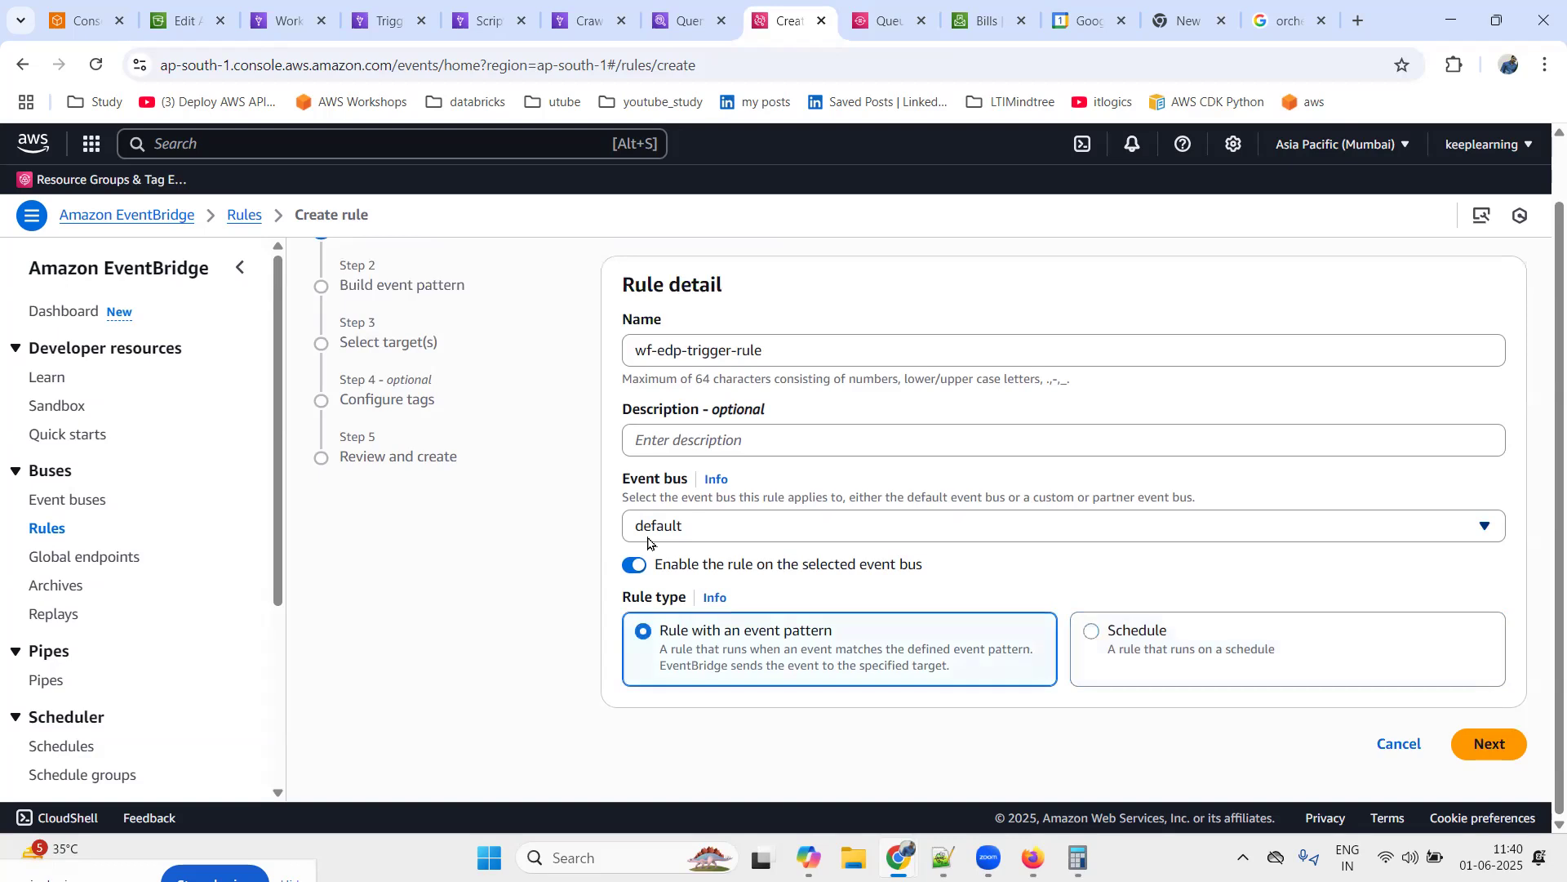
Continue to the event pattern stage of the rule, keeping AWS events or EventBridge partner events as the source
click(1487, 744)
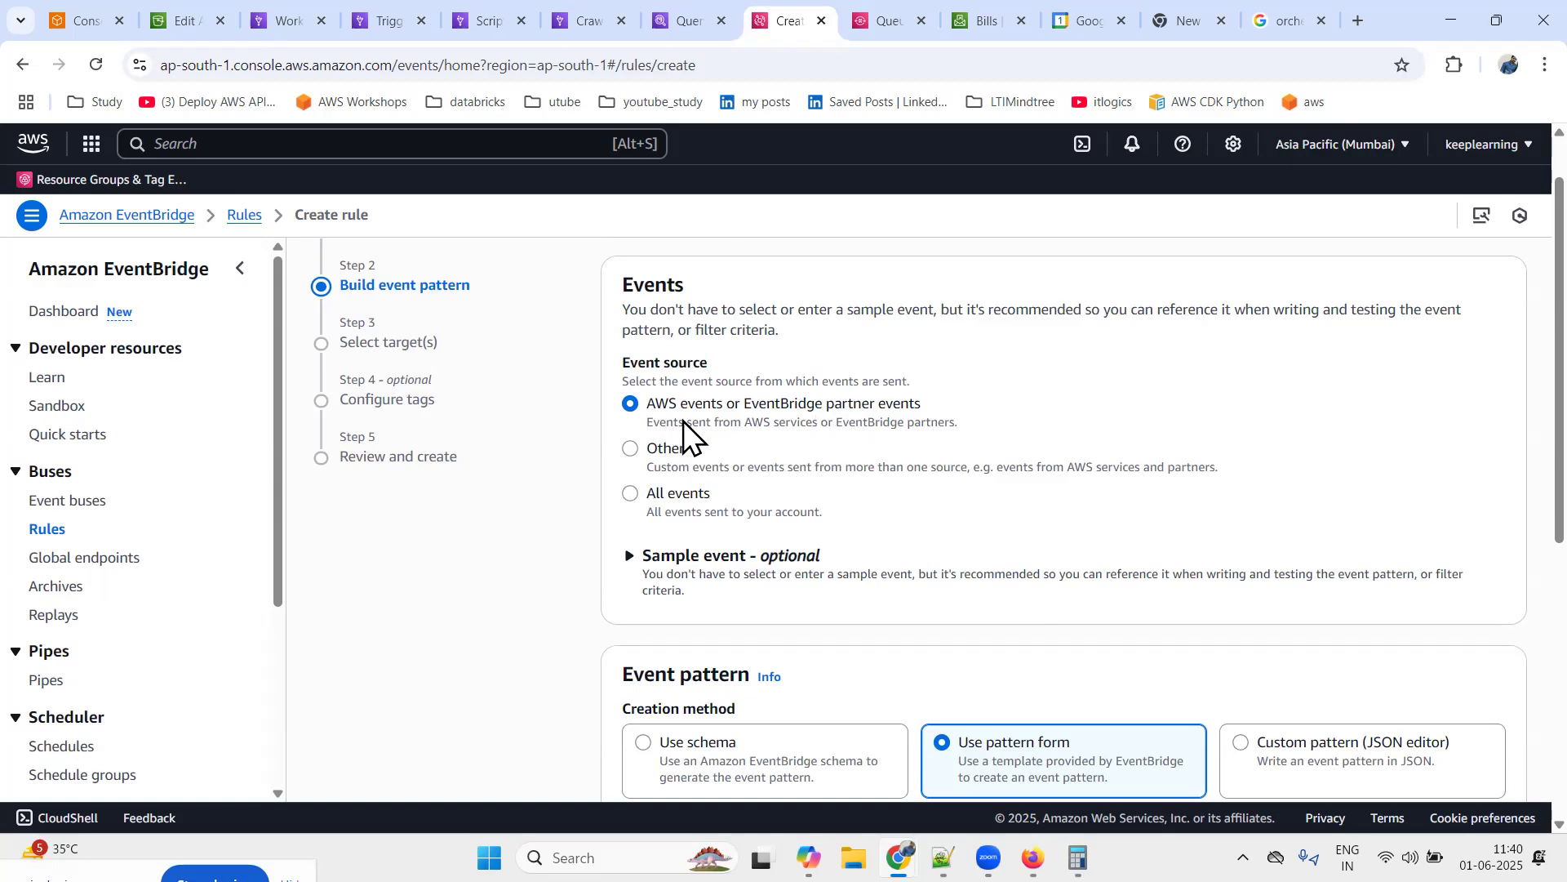
scroll(448, 584, down, 5)
scroll(472, 547, up, 3)
scroll(489, 543, down, 2)
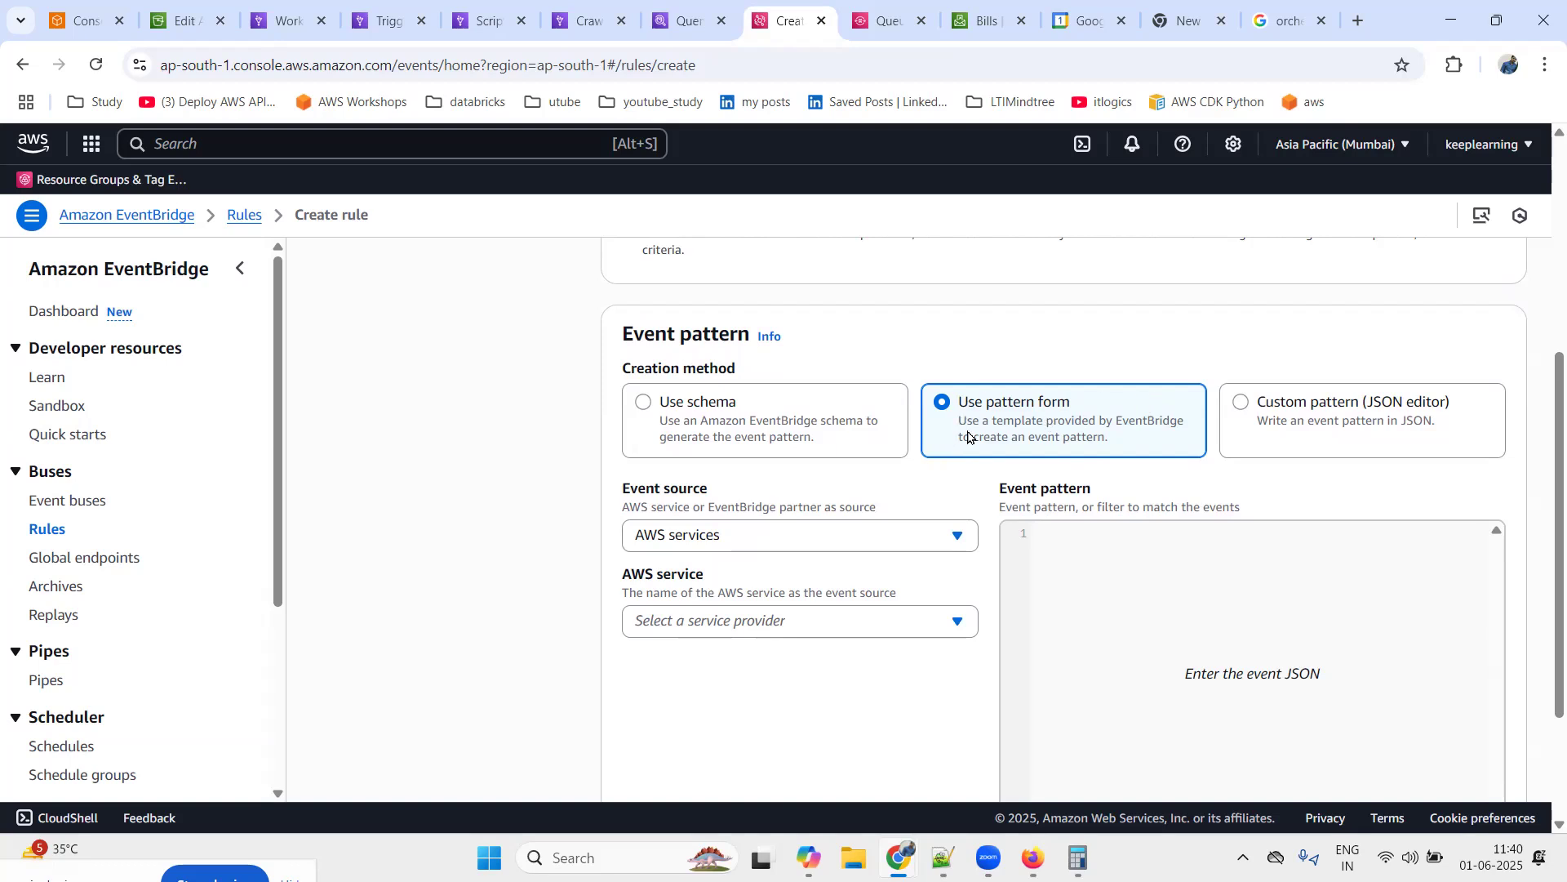
click(1252, 406)
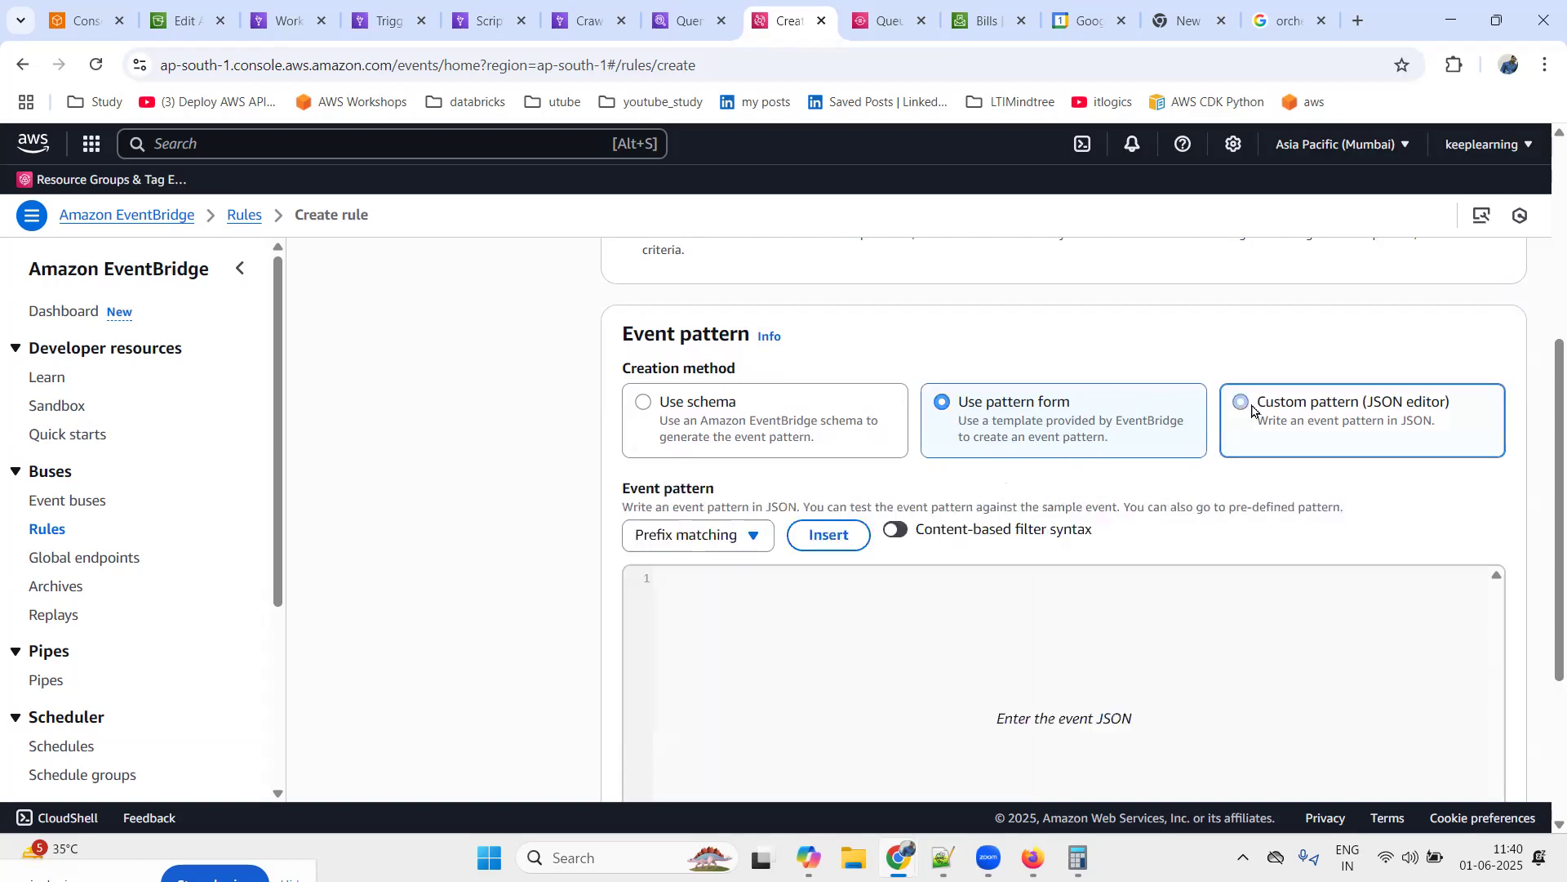
click(642, 403)
scroll(500, 506, down, 4)
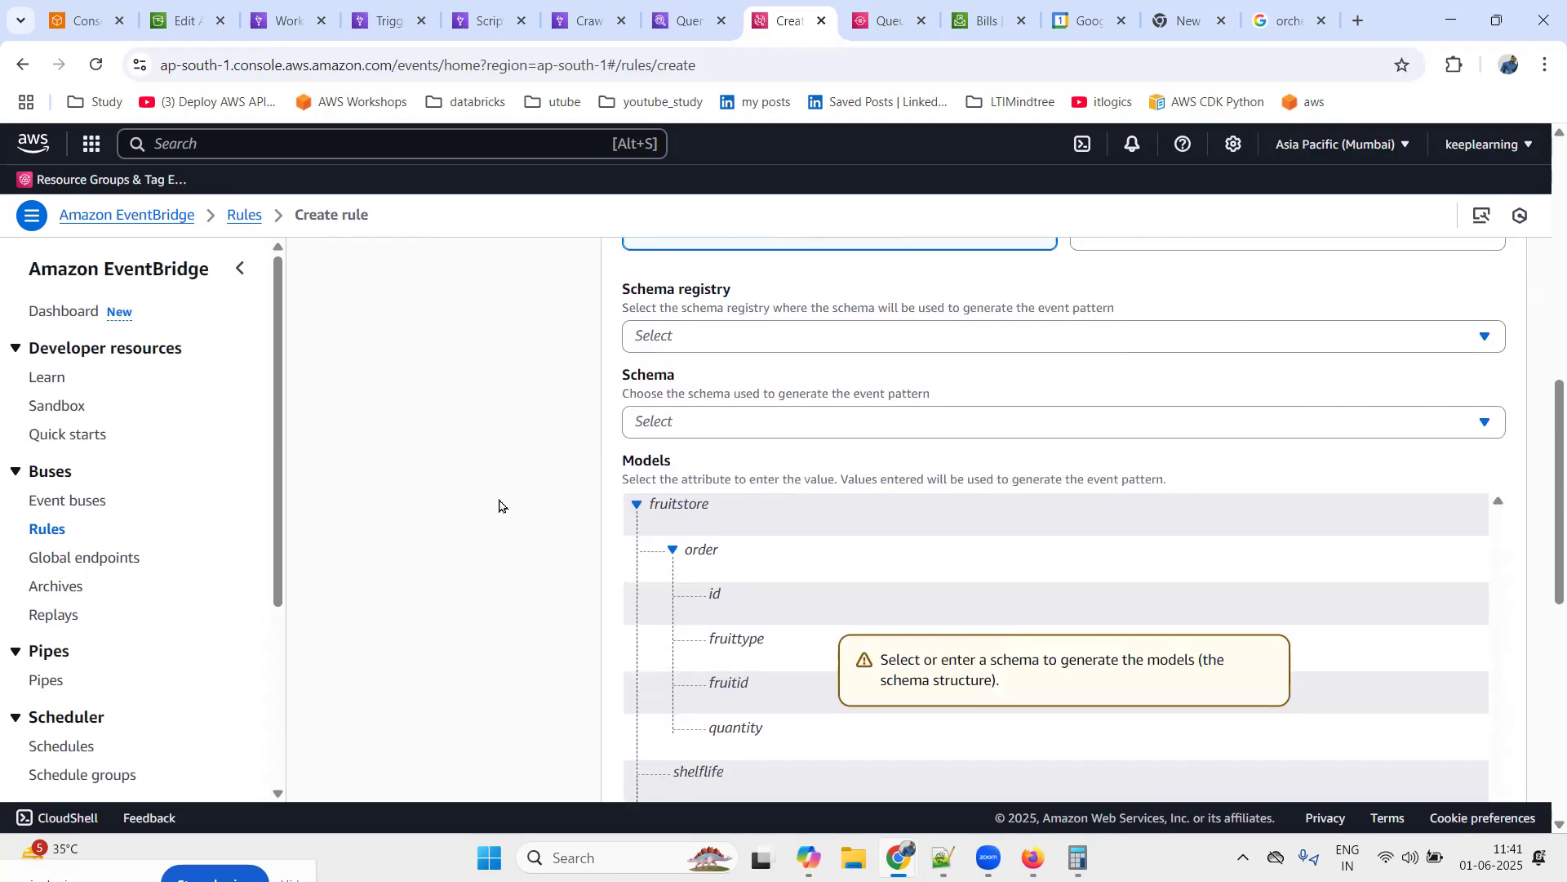
scroll(500, 506, up, 2)
scroll(984, 314, up, 2)
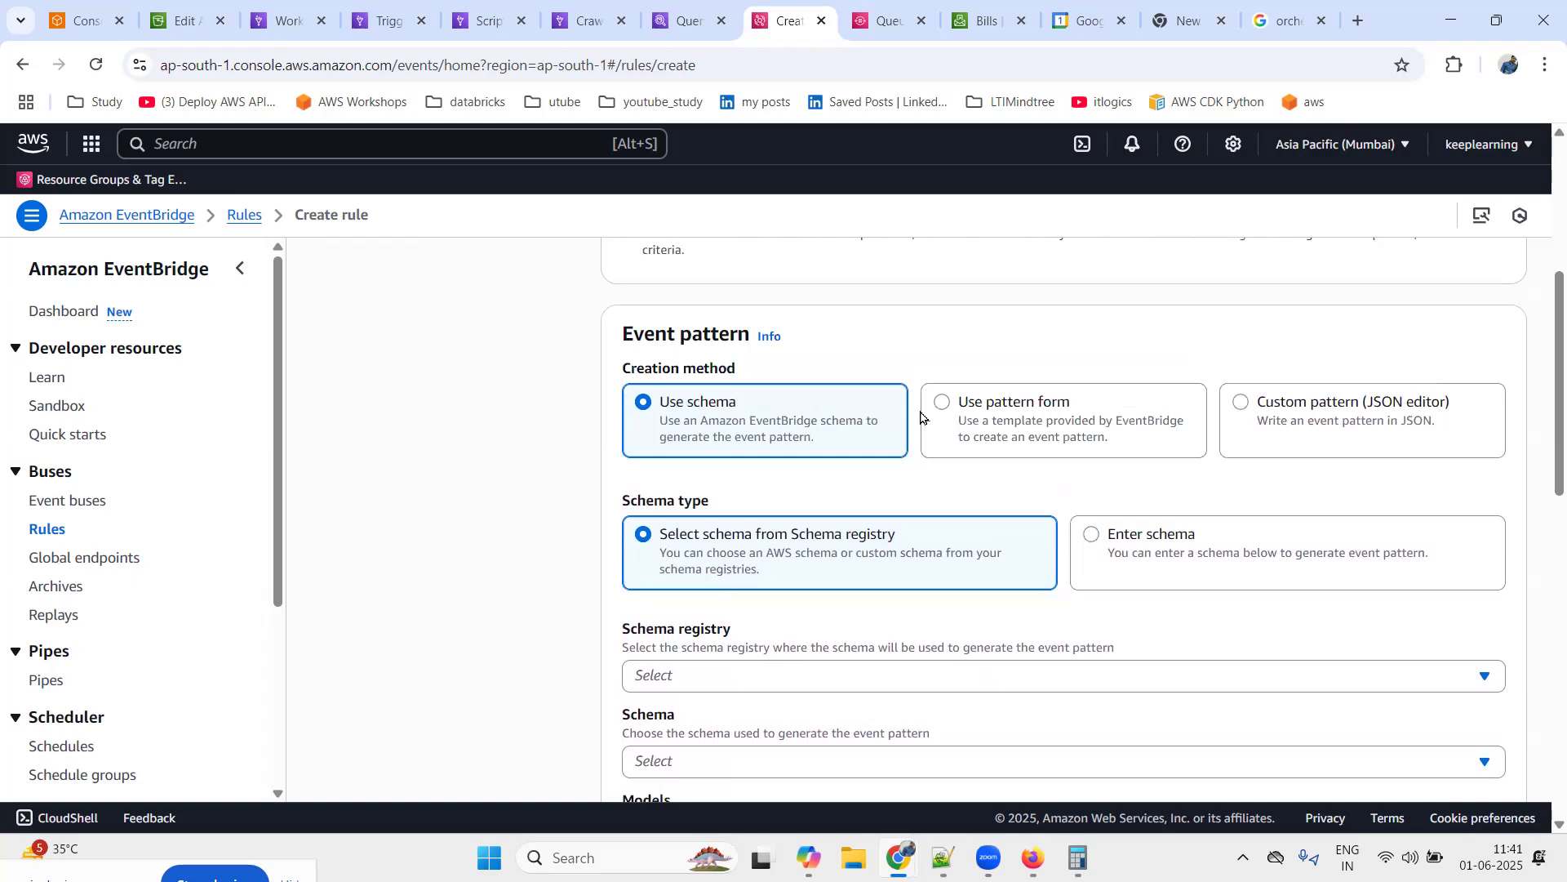
click(941, 401)
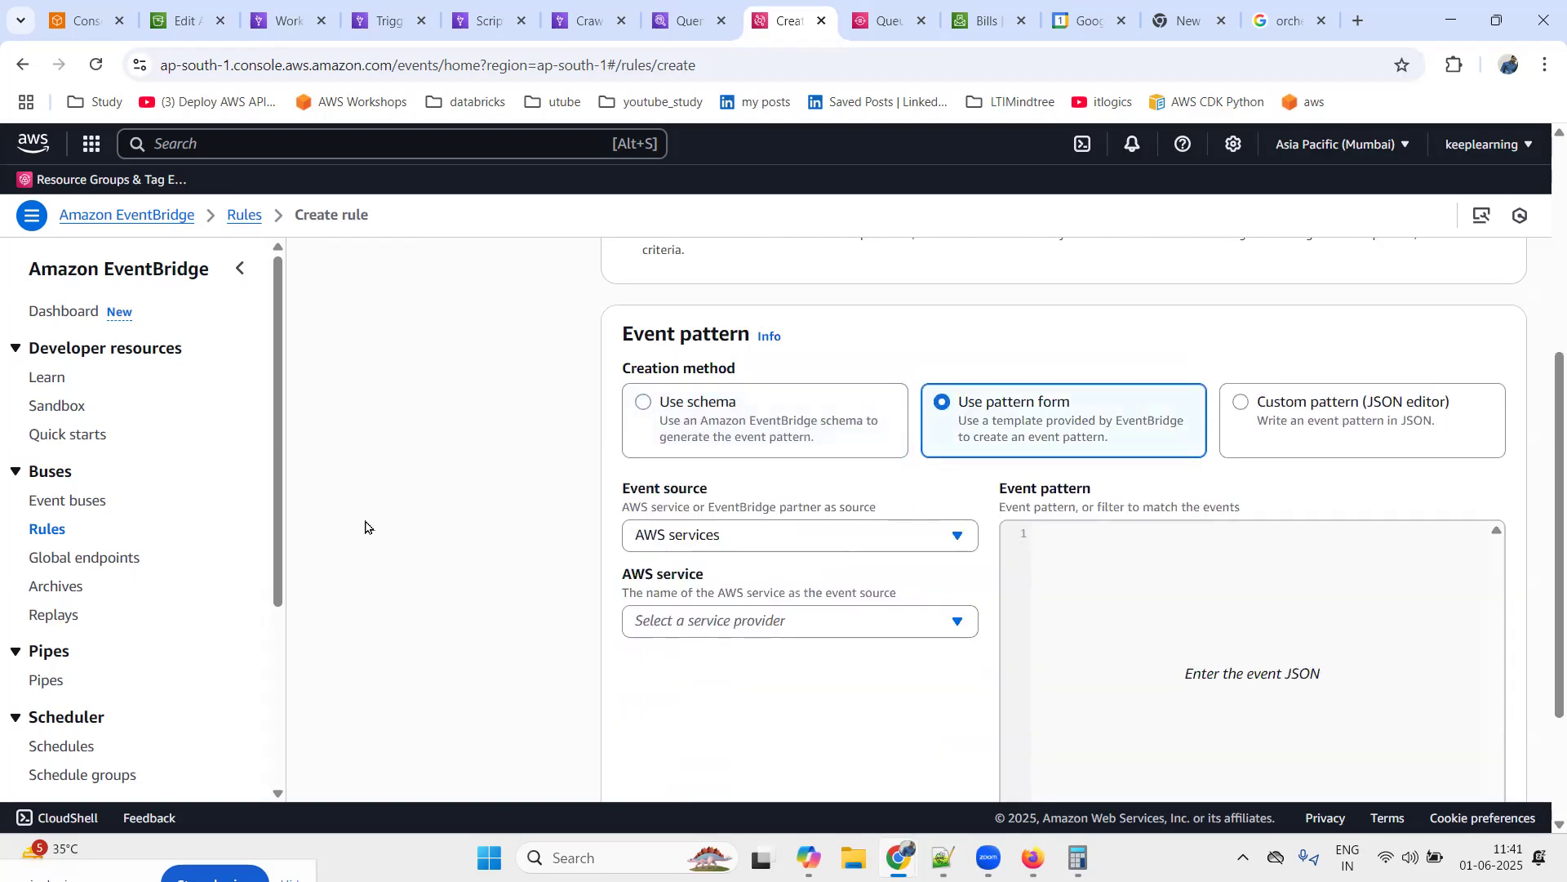
Set the pattern's event source to AWS services, its service to Simple Storage Service (S3) and its event type to Amazon S3 Event Notification
scroll(514, 482, down, 2)
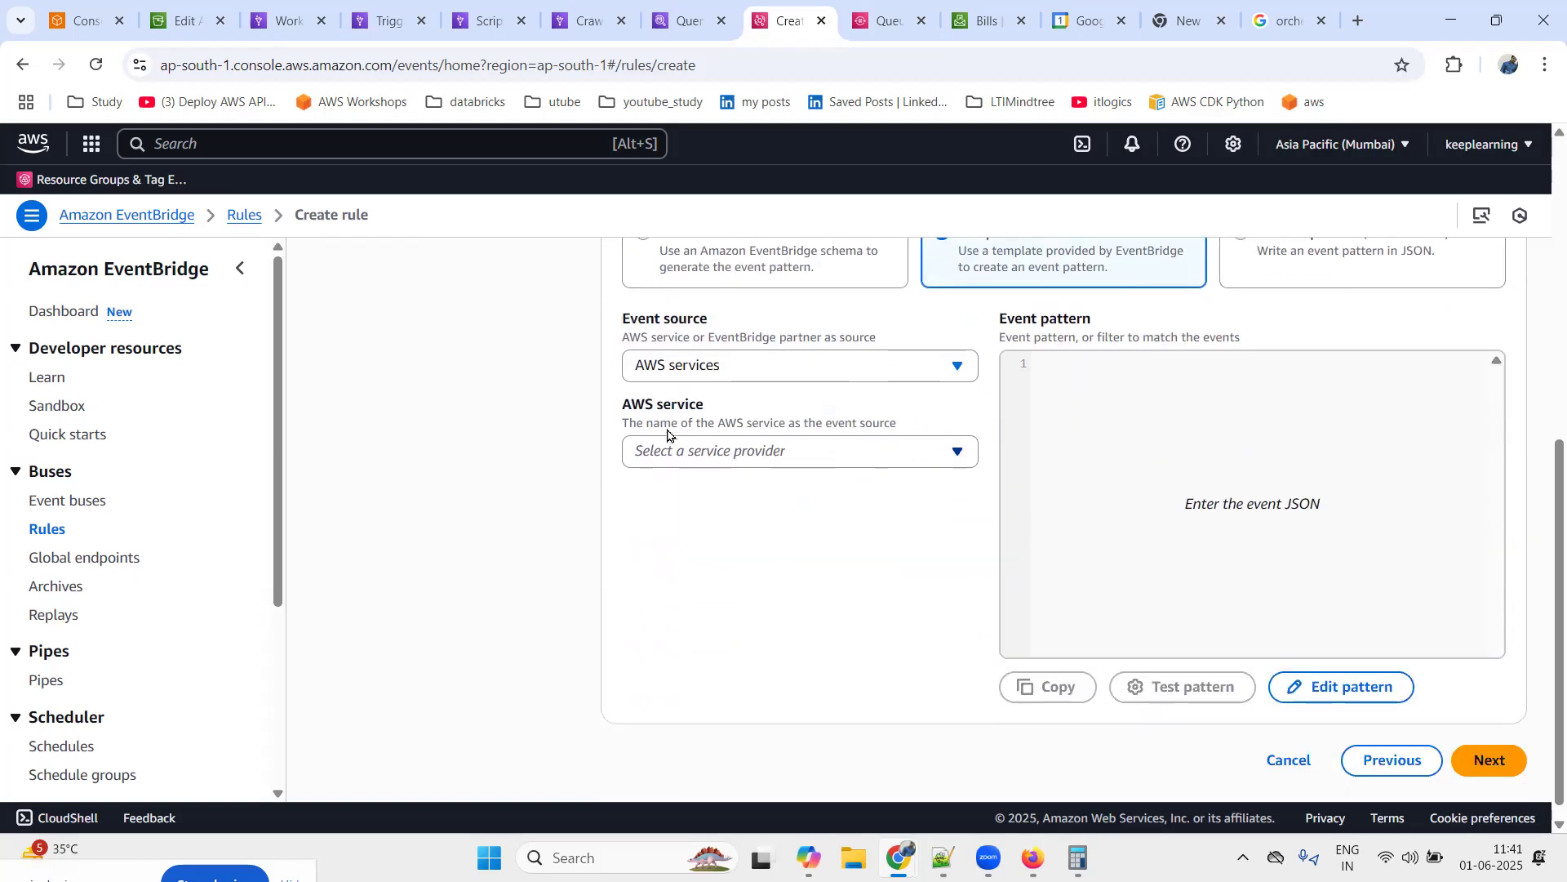
click(727, 370)
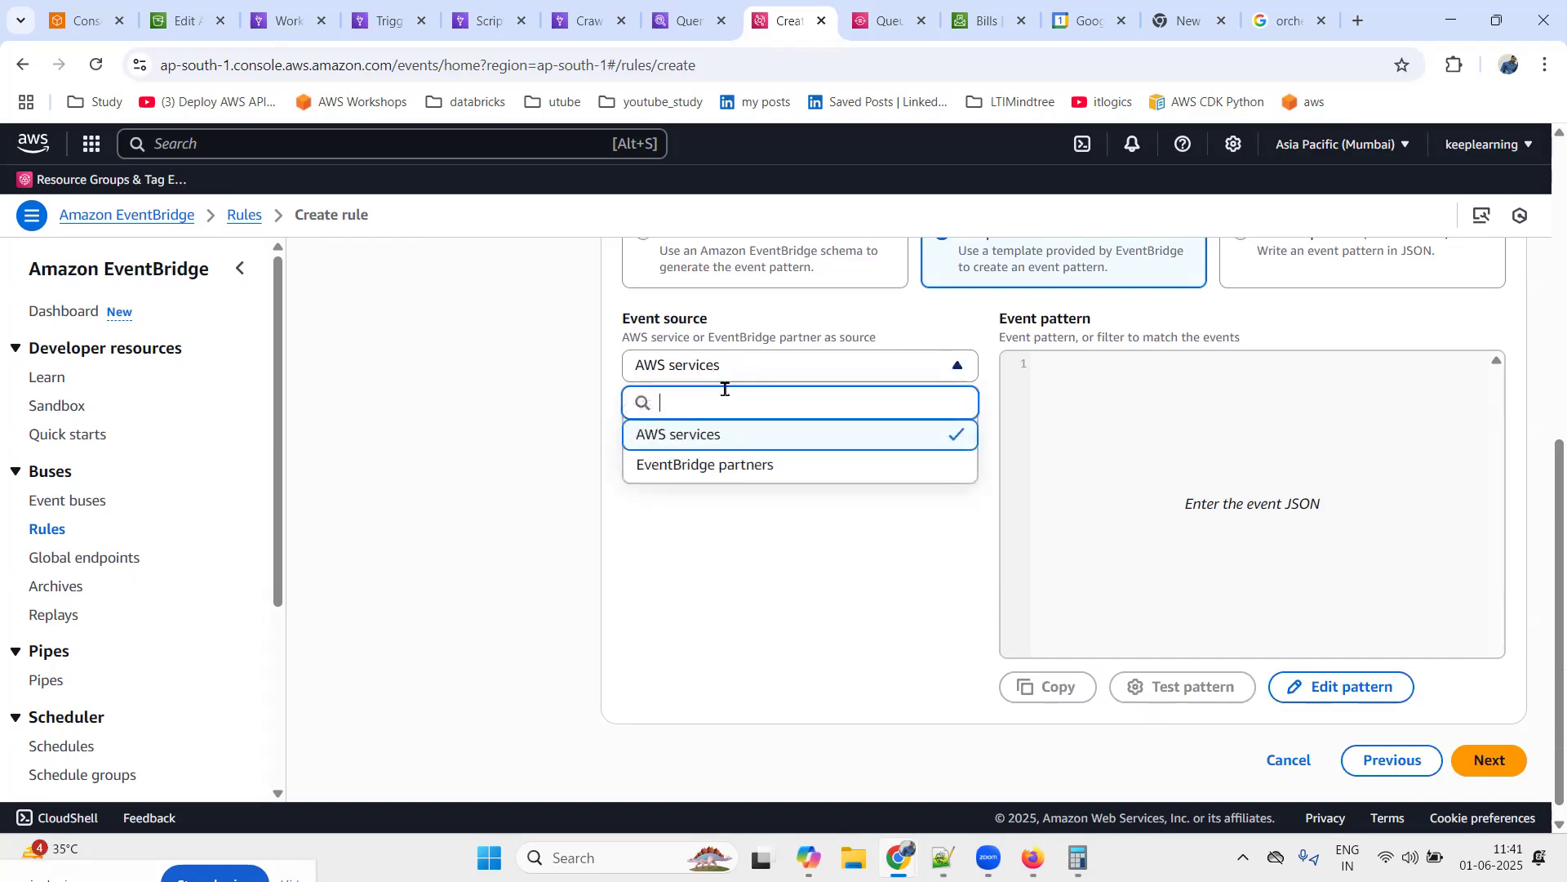
click(721, 437)
click(721, 457)
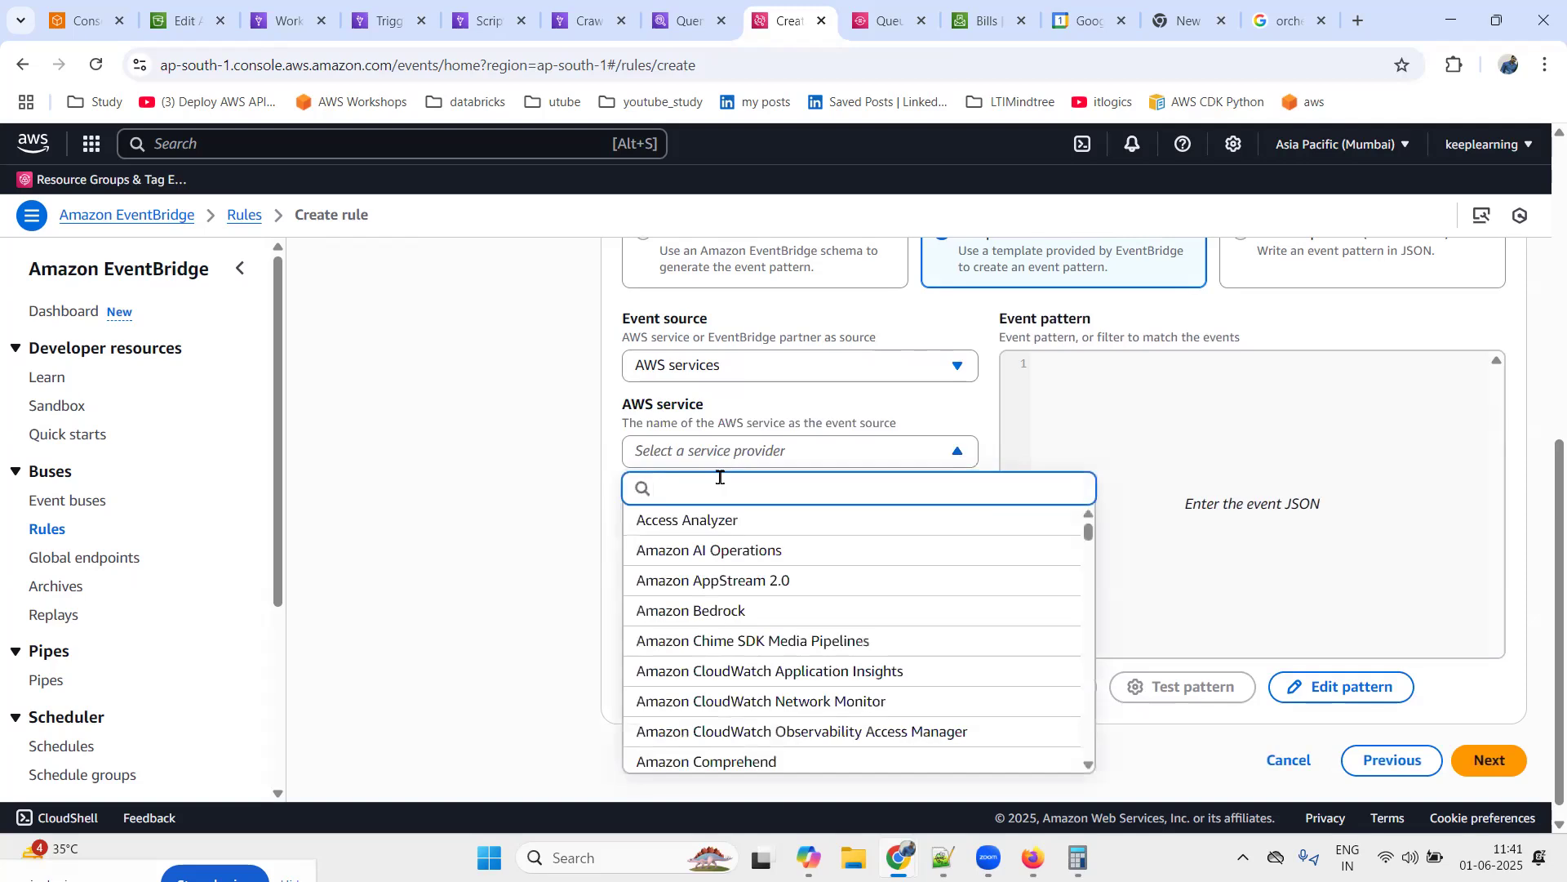
text(s3)
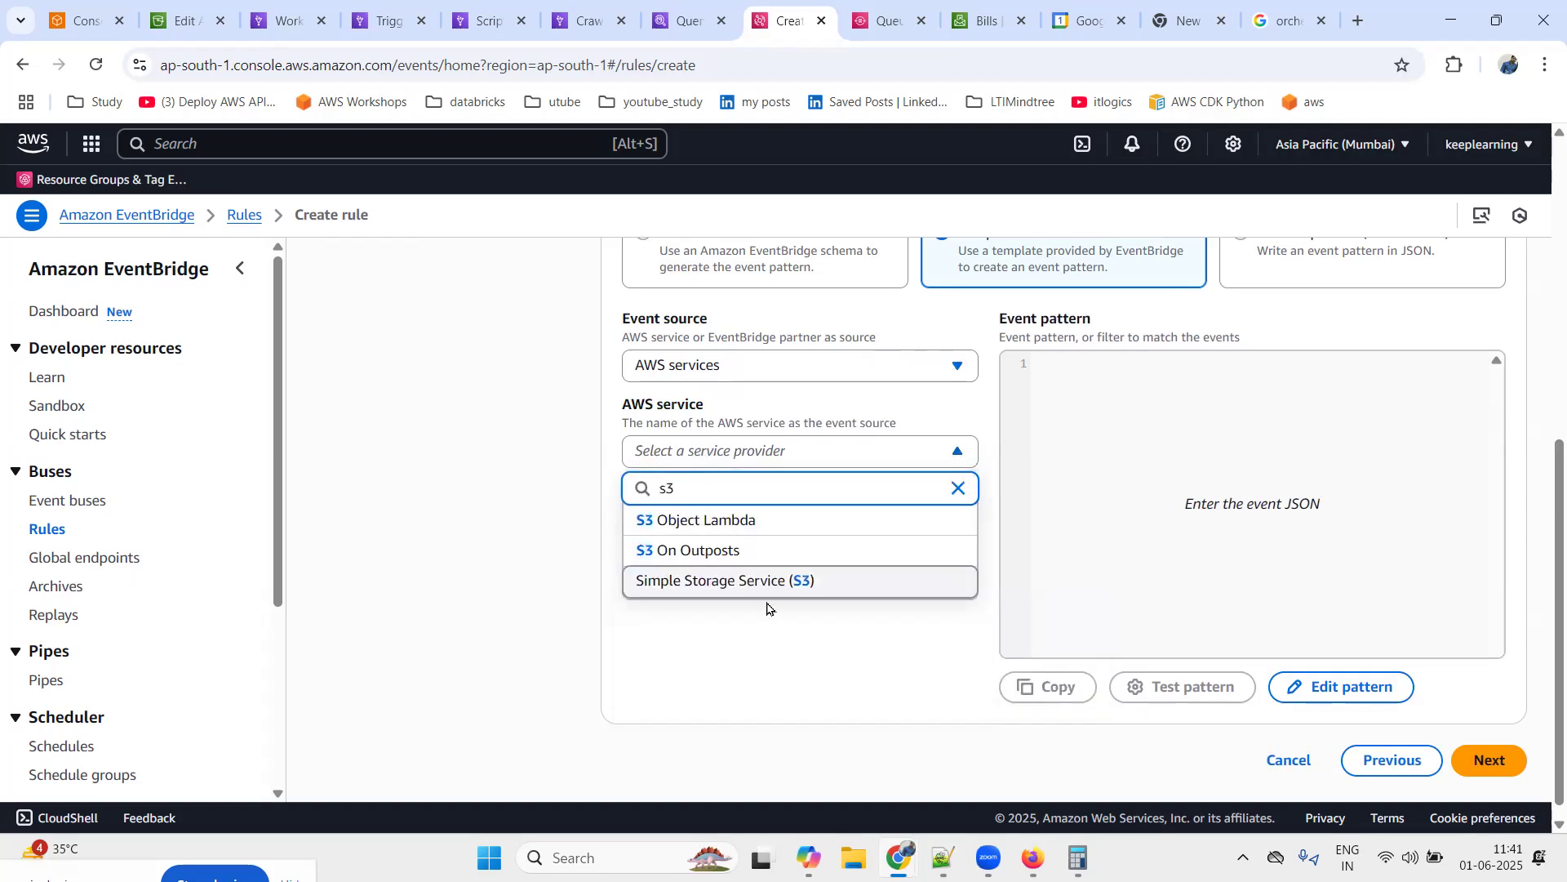
click(824, 584)
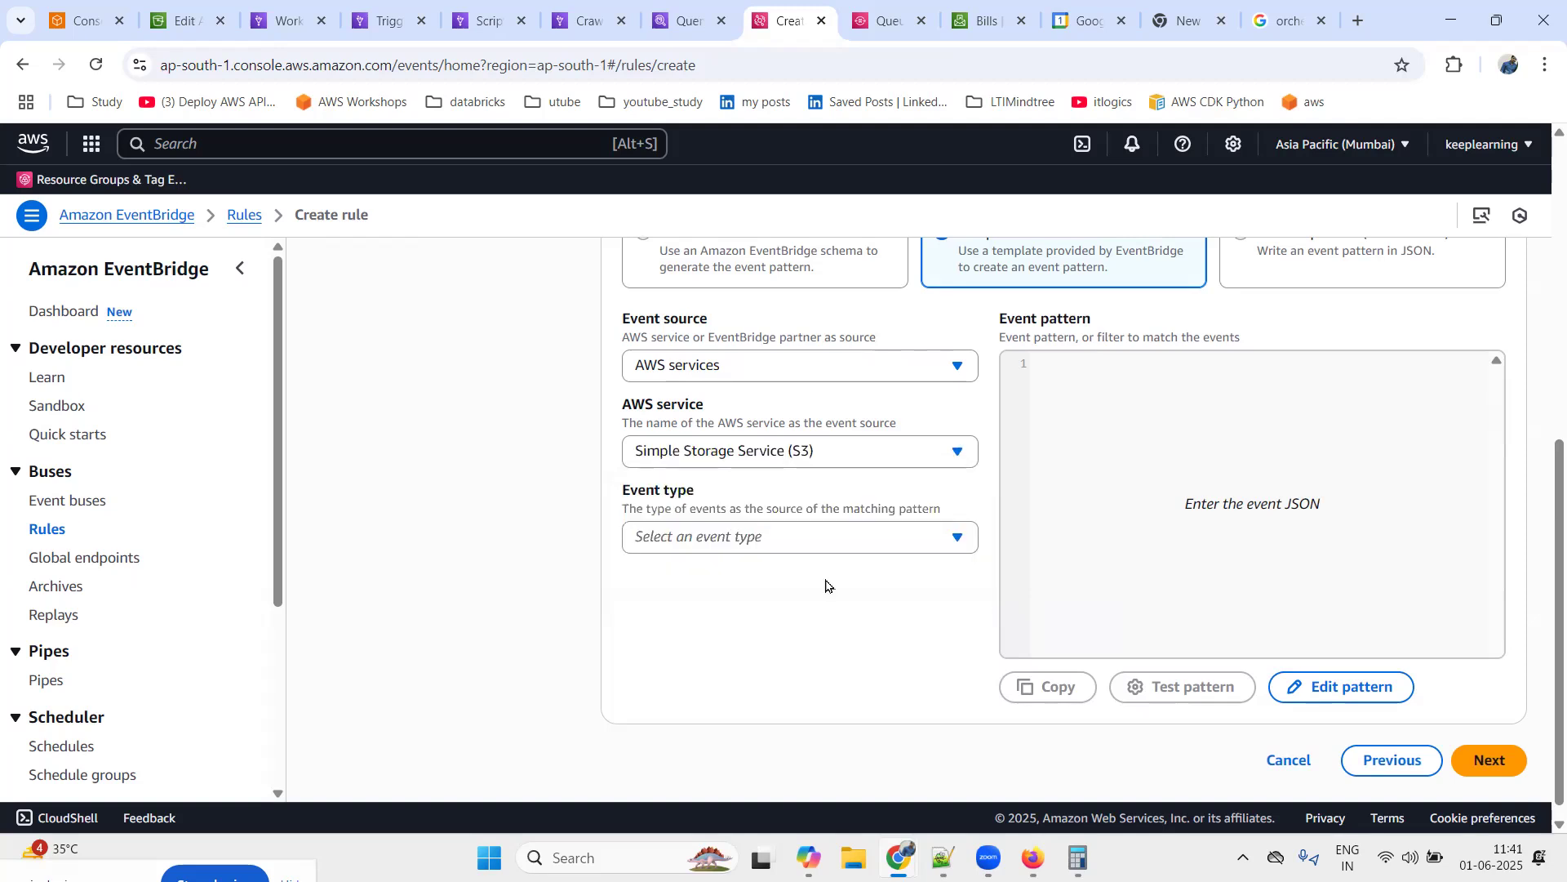
click(719, 547)
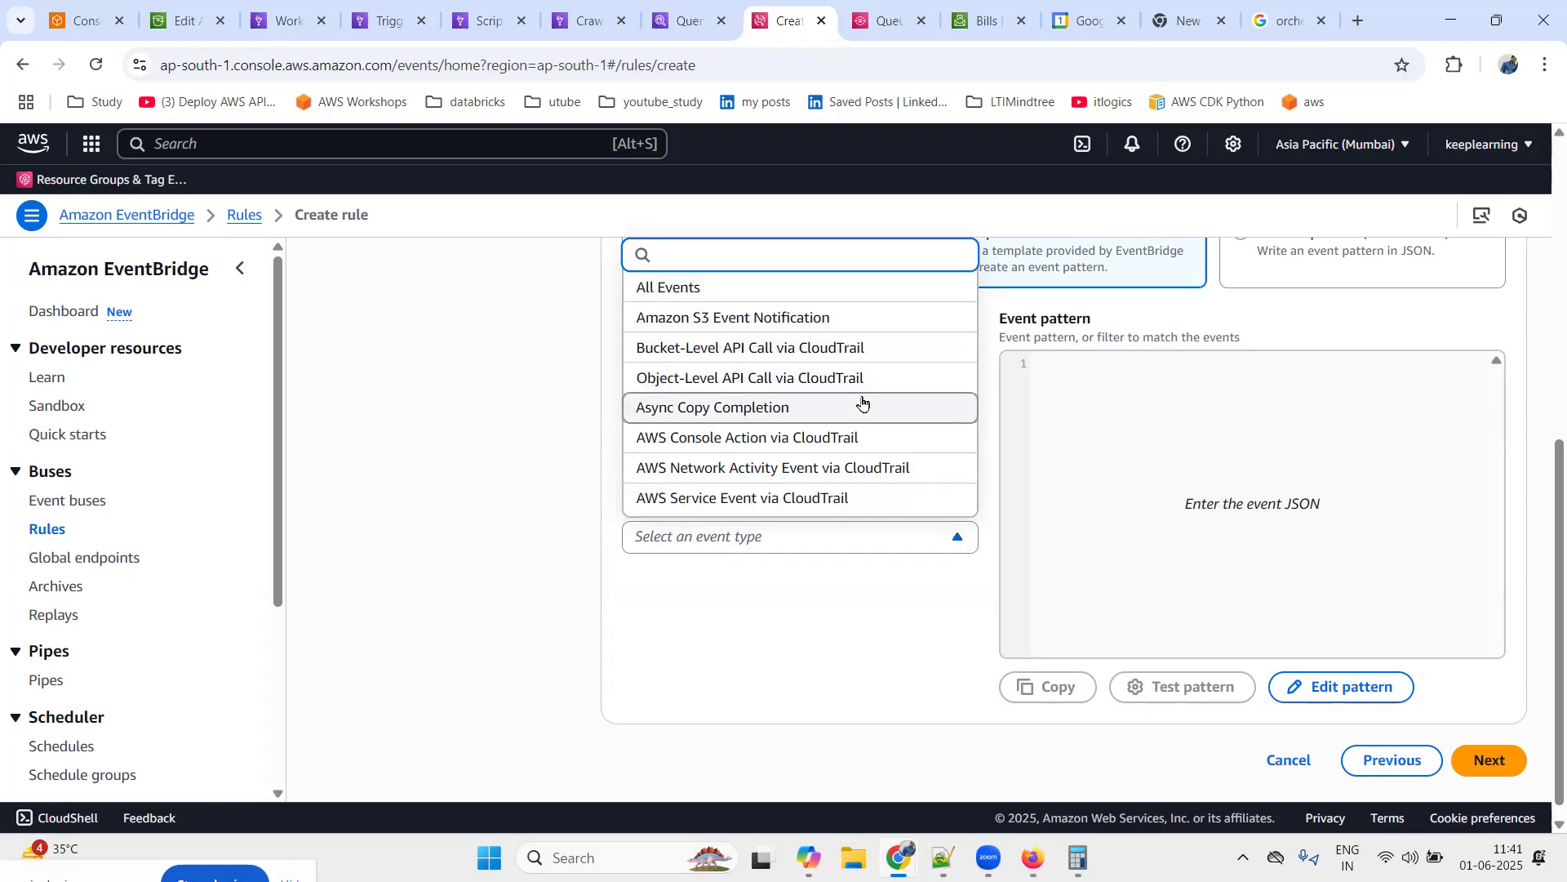
scroll(863, 400, down, 1)
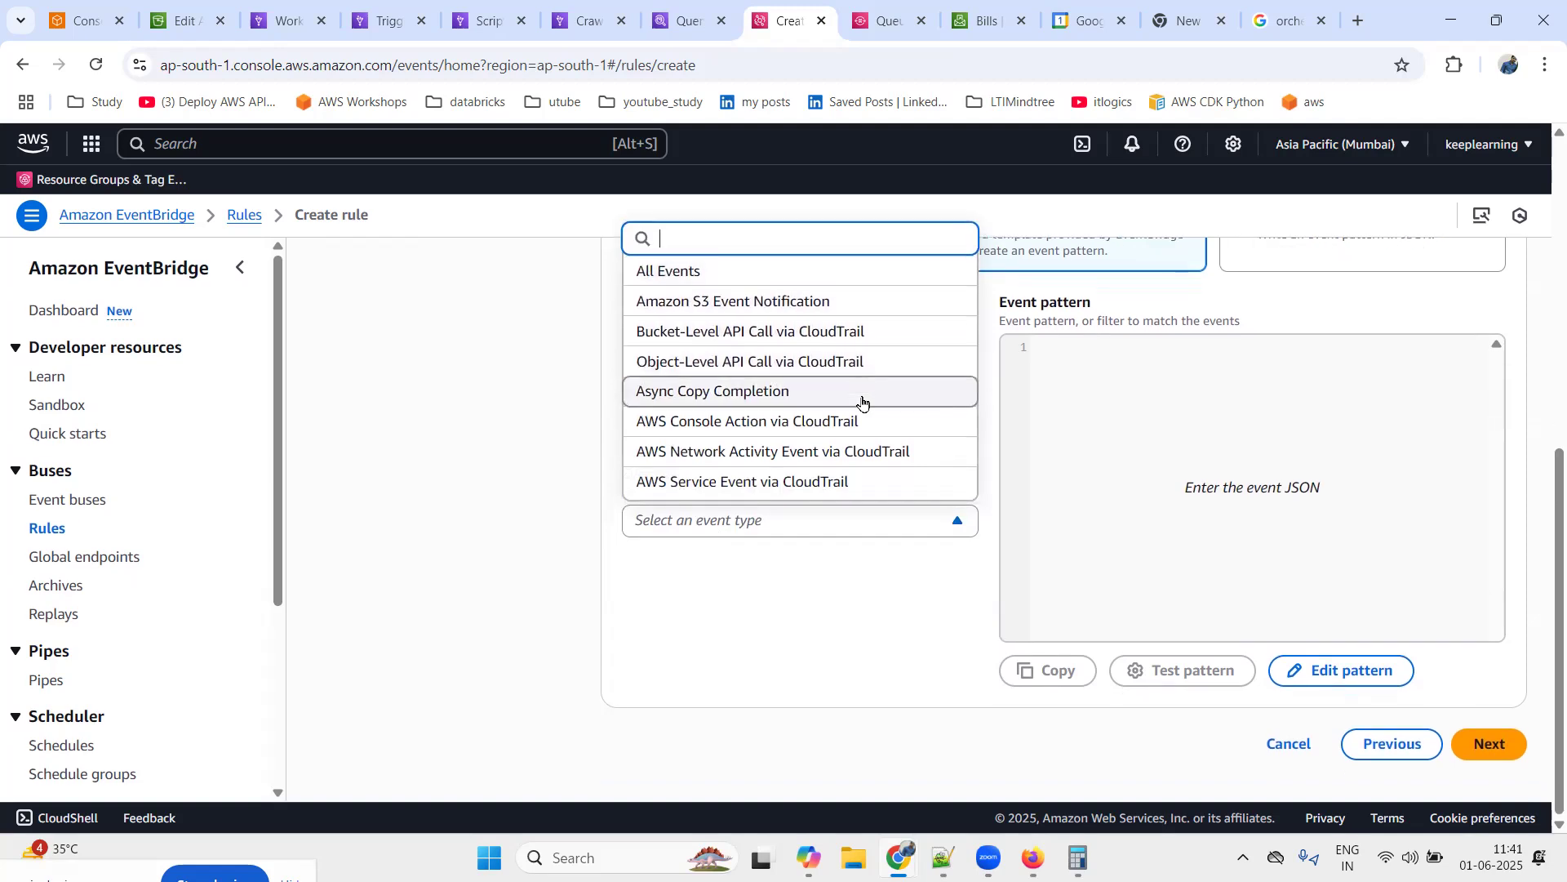
click(757, 303)
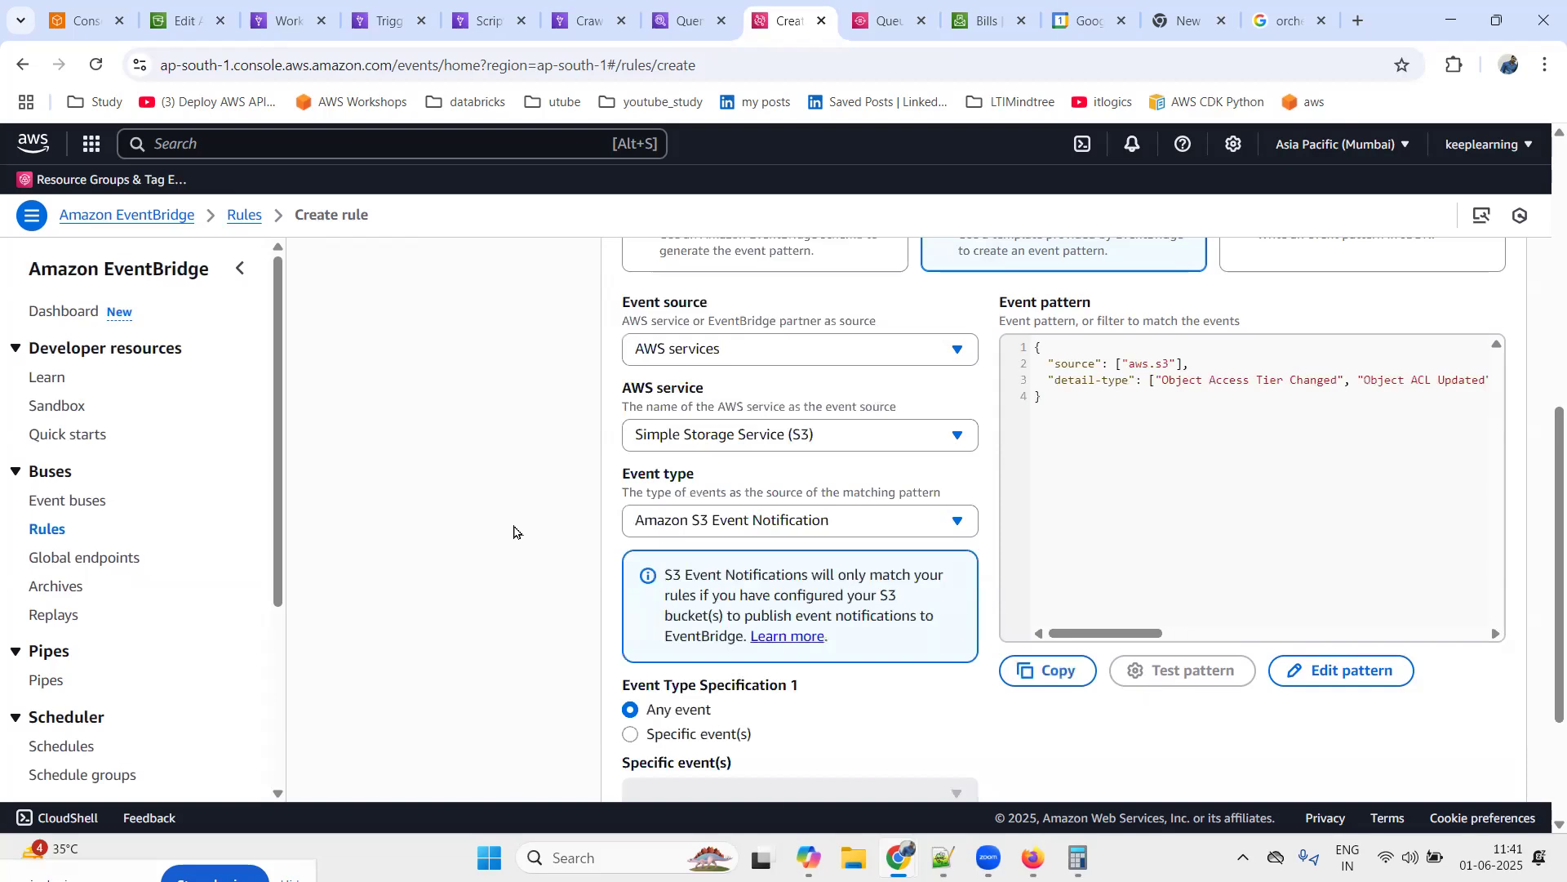
Limit the rule's S3 event pattern to specific events and choose Object Created
scroll(513, 535, down, 2)
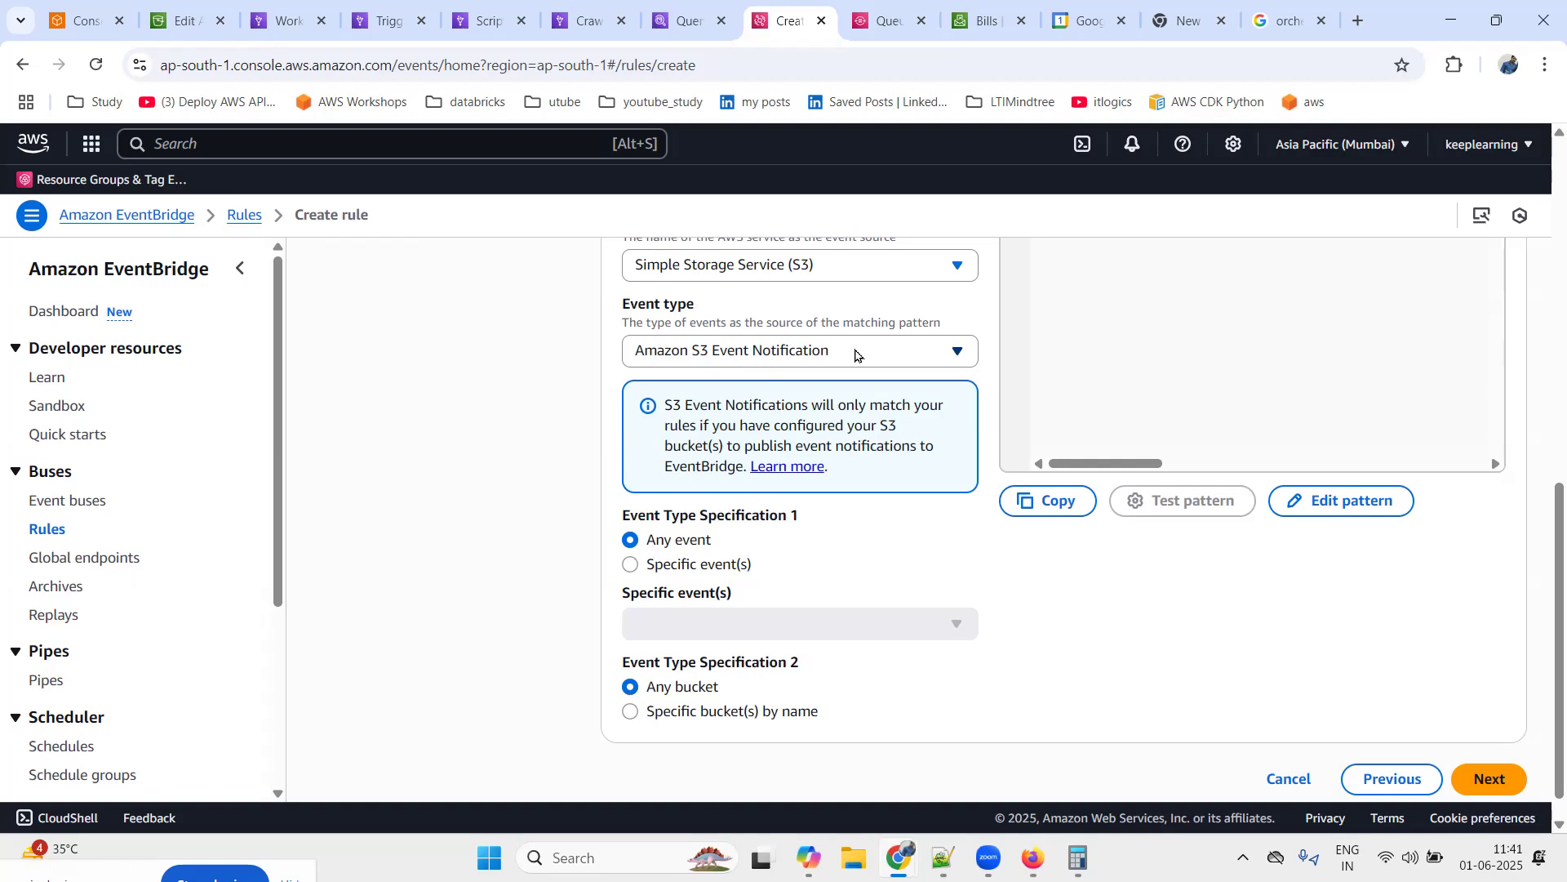
scroll(490, 408, down, 1)
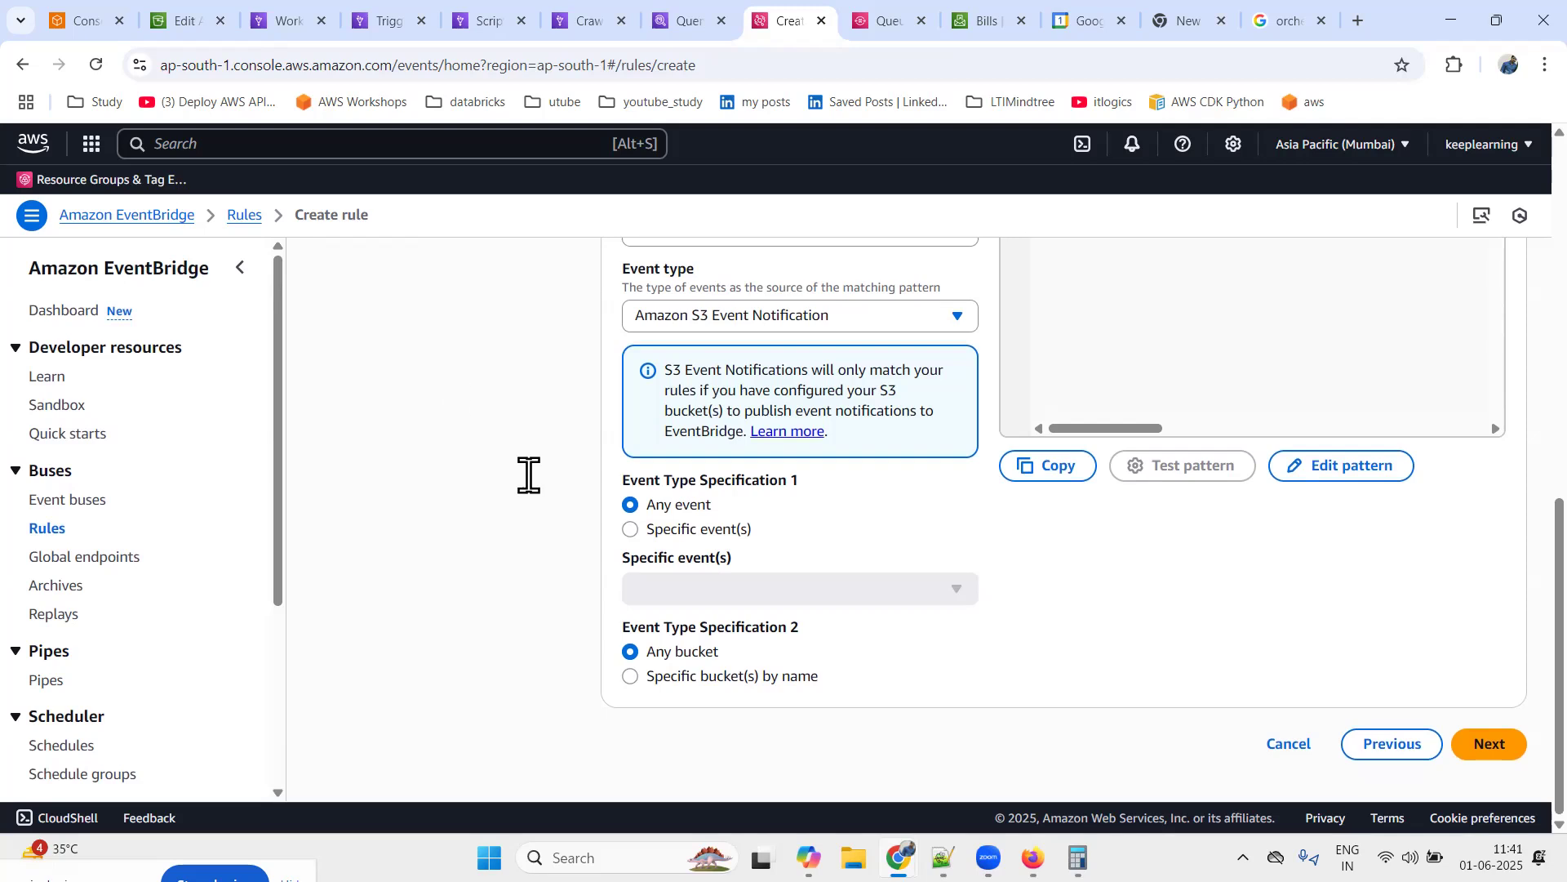
click(632, 529)
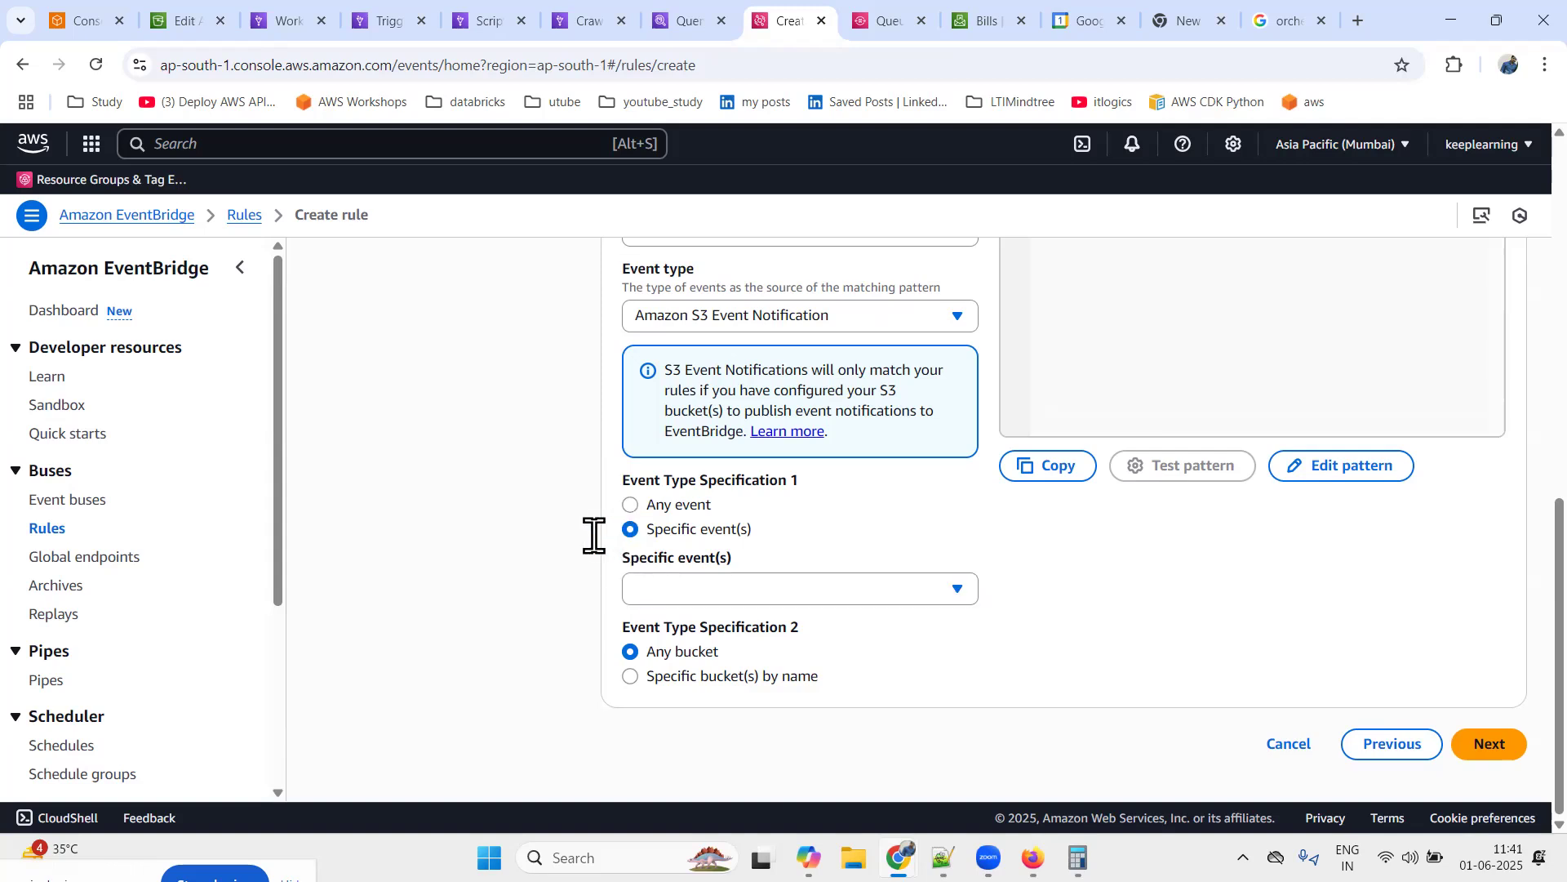
click(872, 583)
click(644, 339)
click(484, 437)
scroll(488, 462, down, 1)
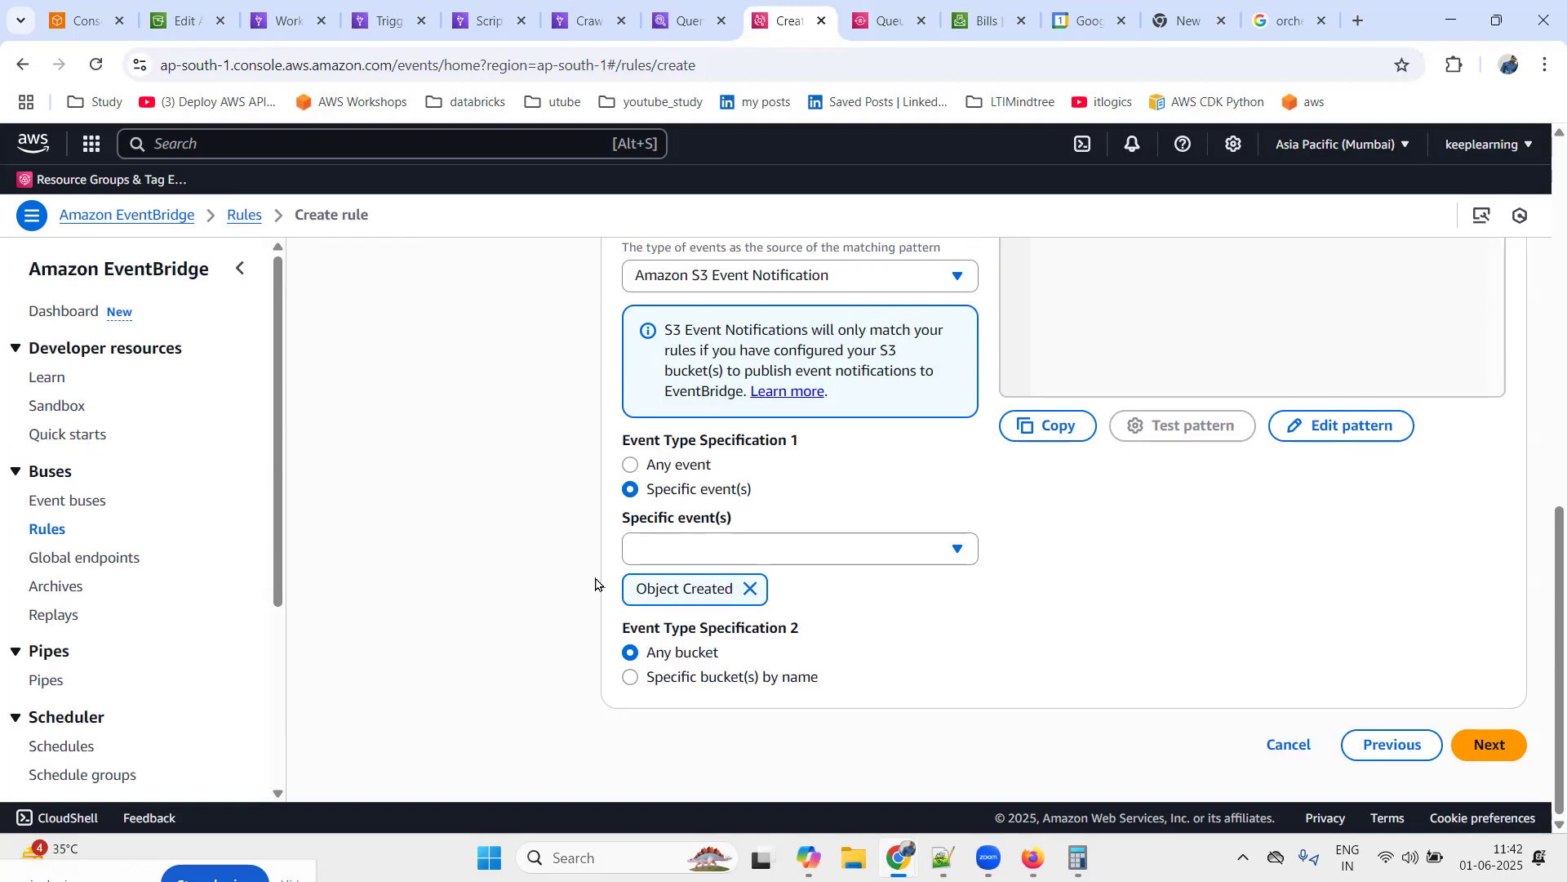
Restrict the event pattern to a specific bucket by name, copying the bucket name edp-source from the S3 page
click(632, 678)
click(181, 20)
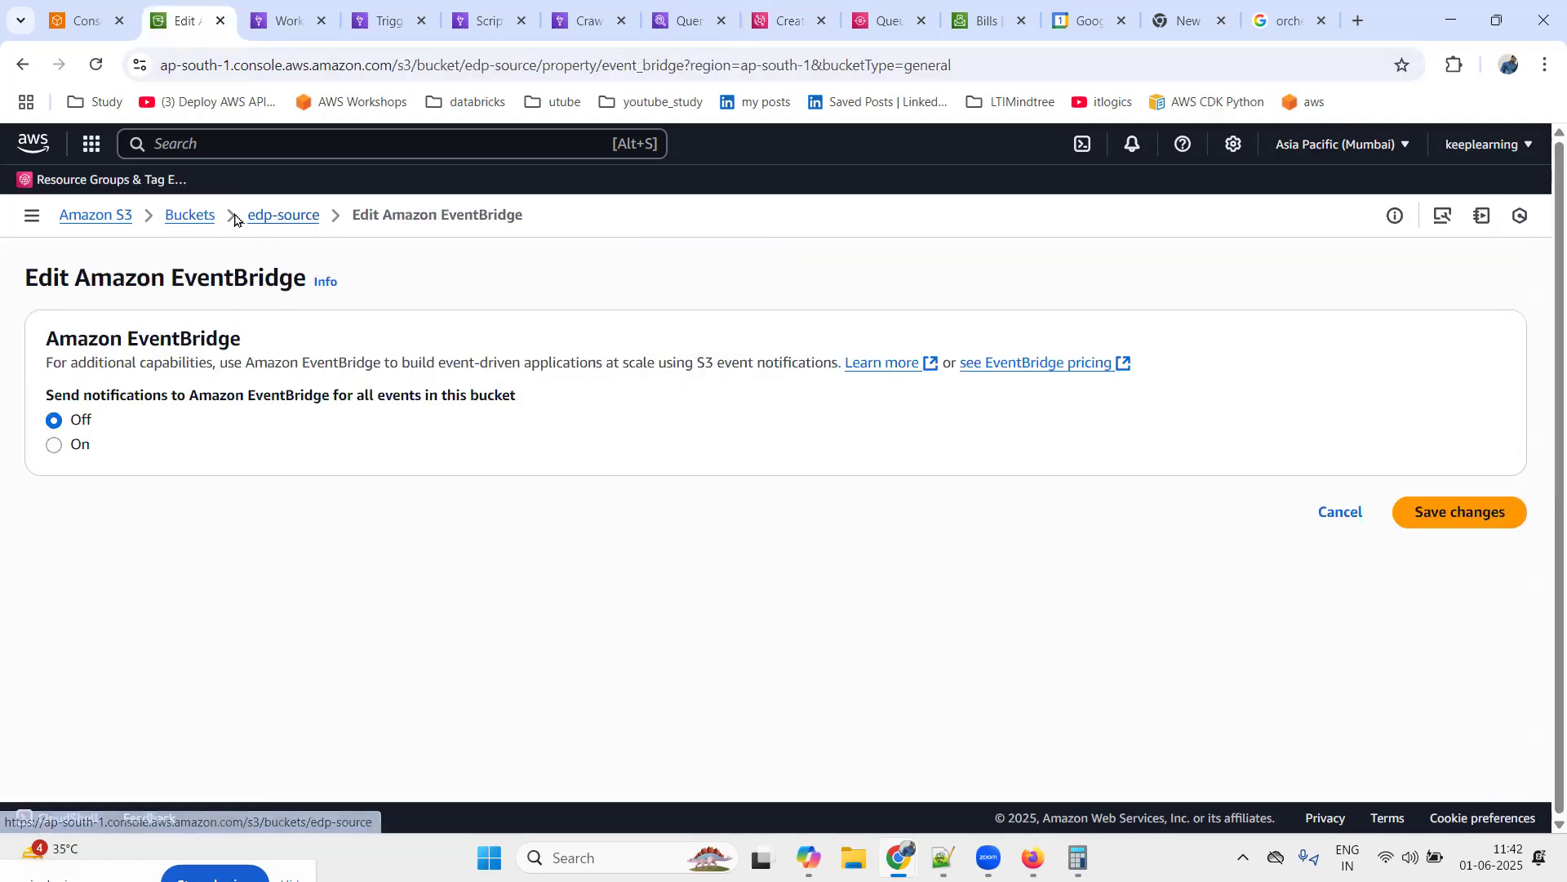
drag(239, 217, 329, 215)
key(ctrl+c)
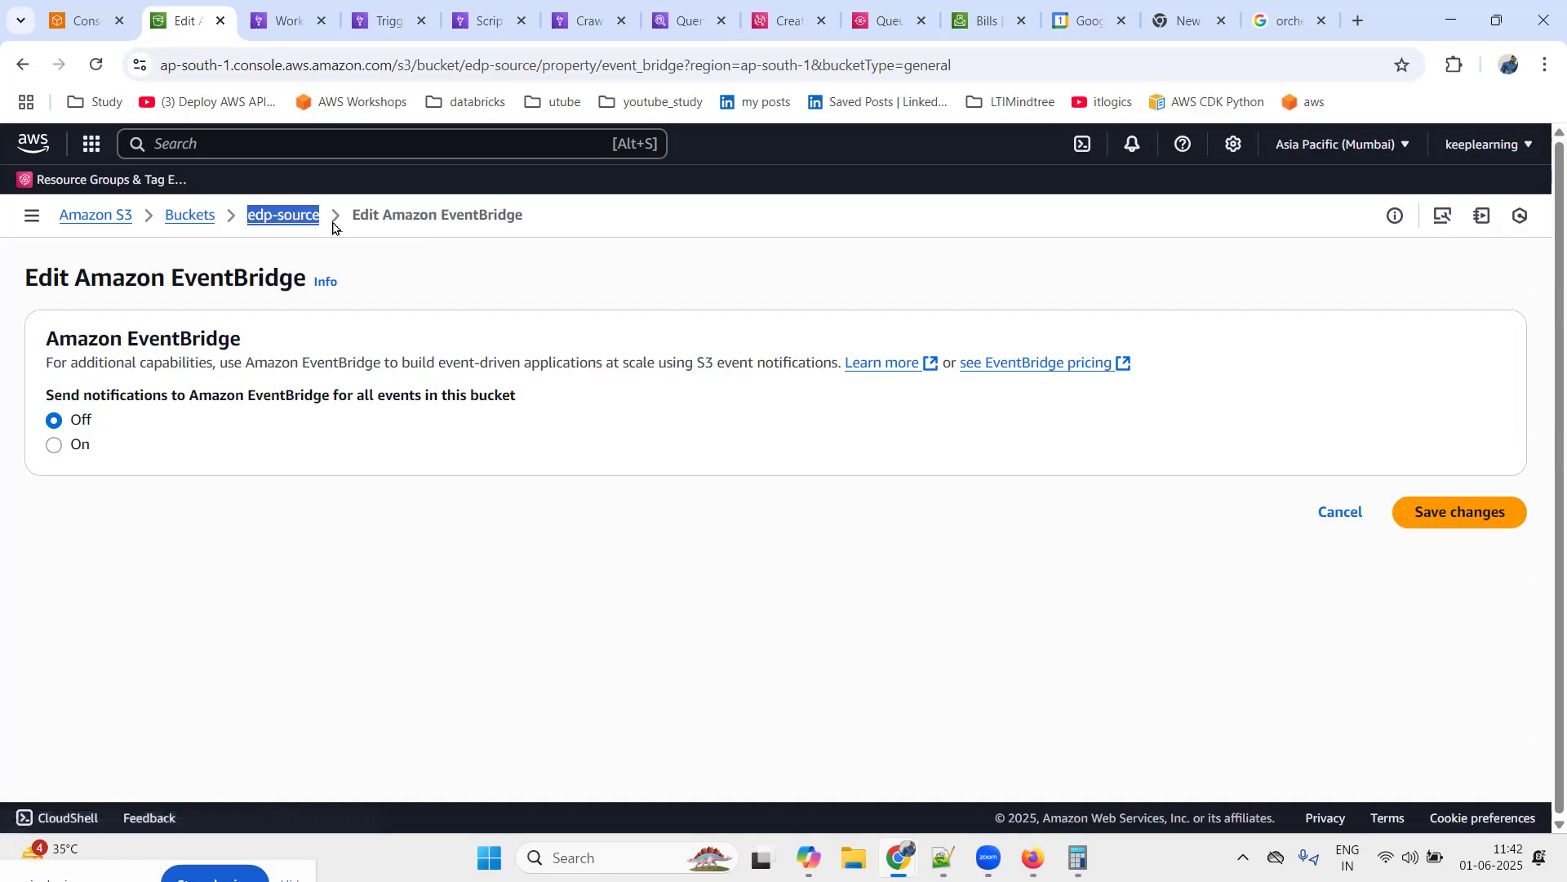
click(300, 18)
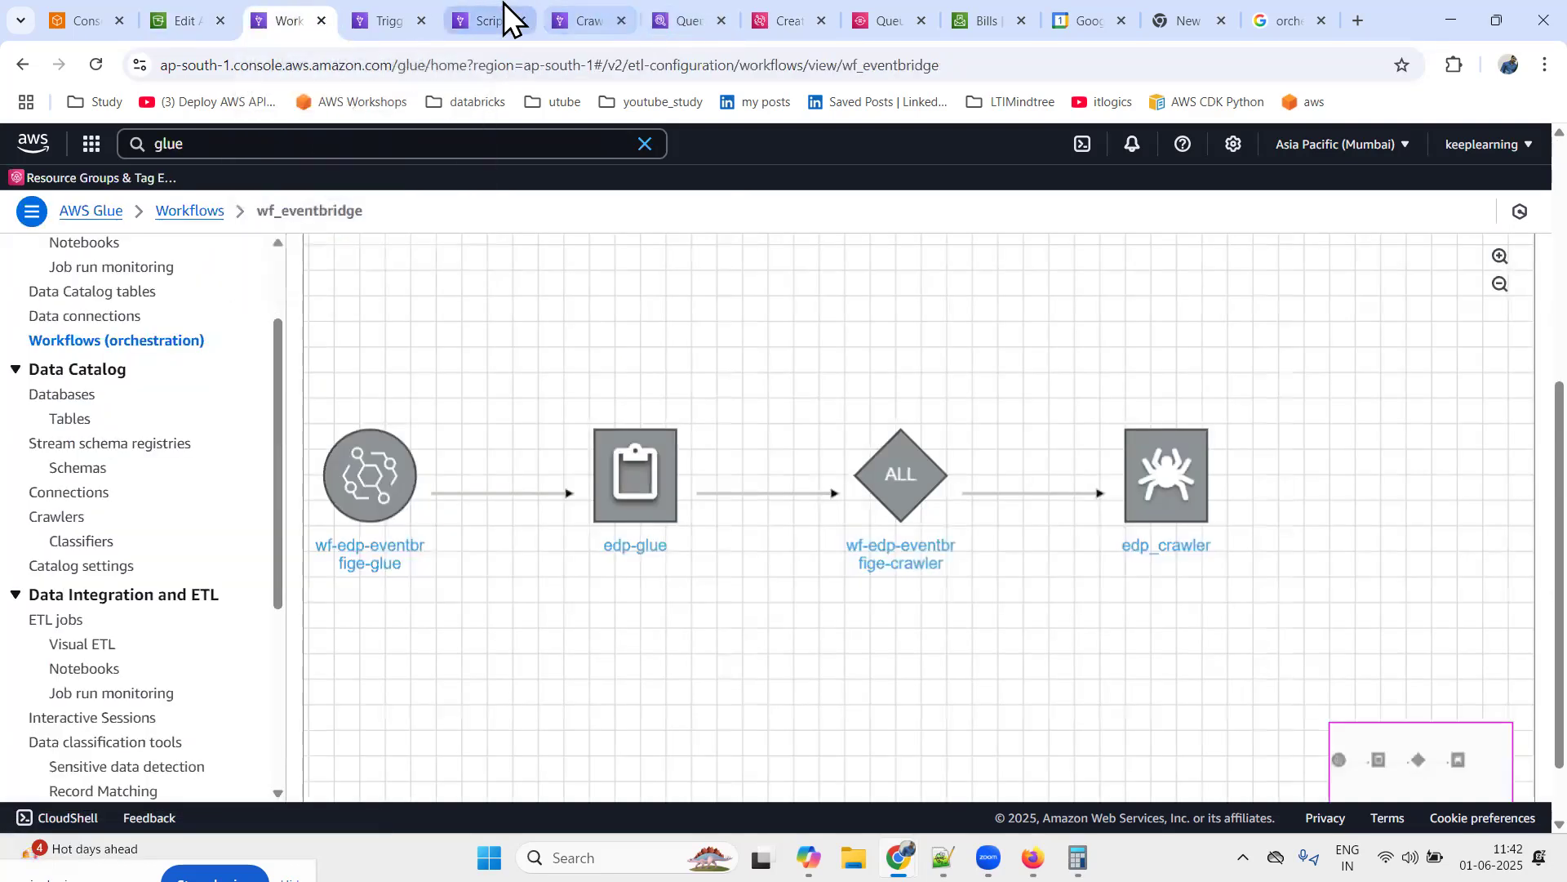
click(789, 18)
scroll(739, 661, down, 1)
scroll(743, 663, down, 2)
click(654, 552)
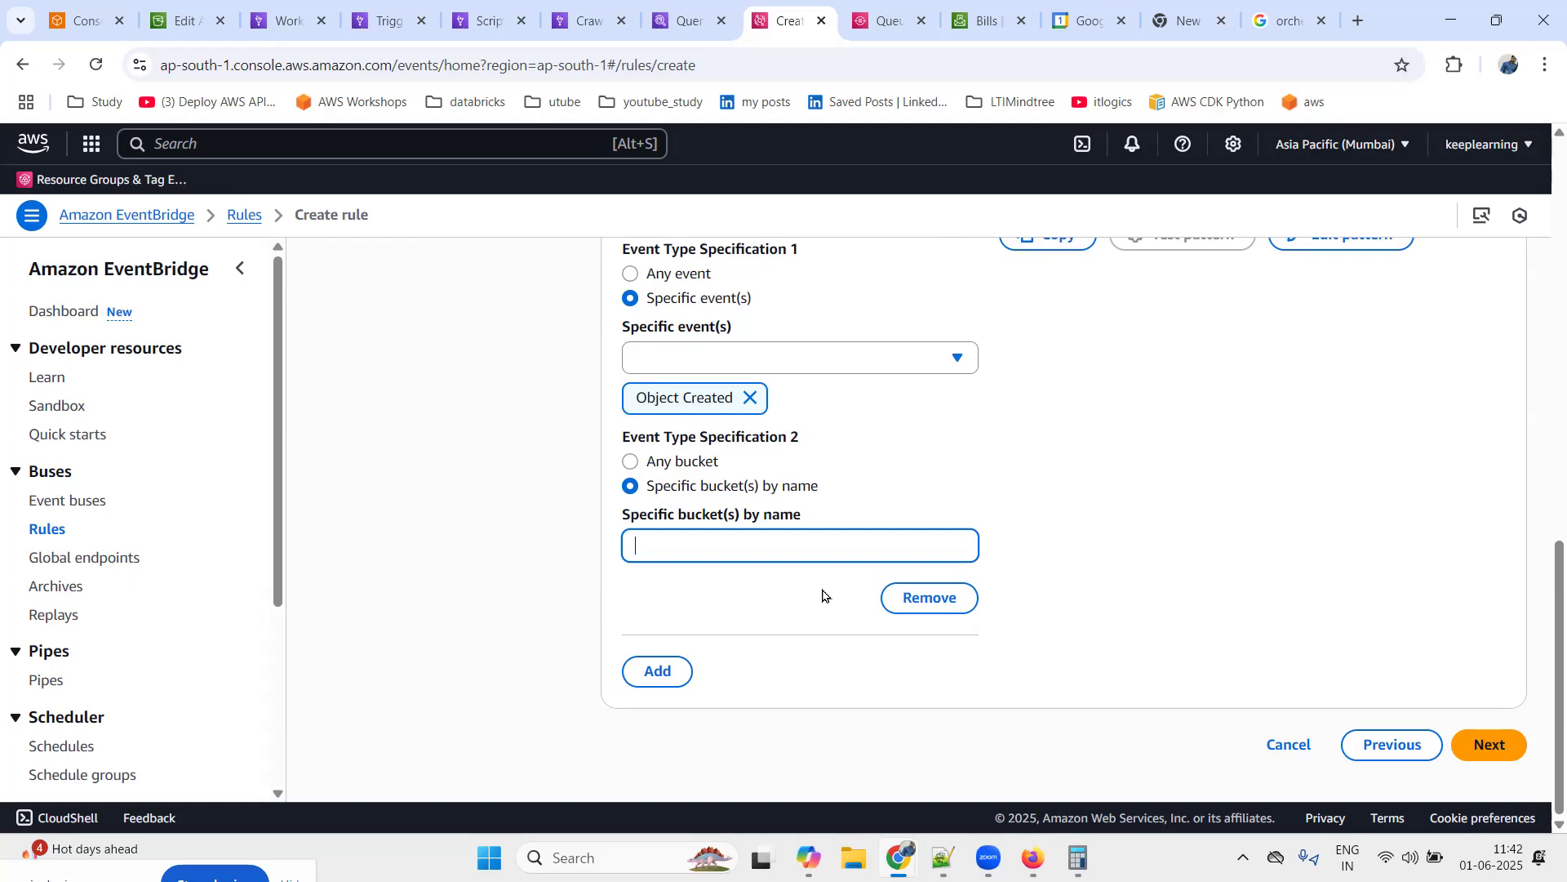
key(ctrl+v)
Review the generated event pattern JSON, checking its source, detail-type and bucket name against the form settings
scroll(595, 612, up, 3)
scroll(595, 612, down, 3)
scroll(595, 613, up, 5)
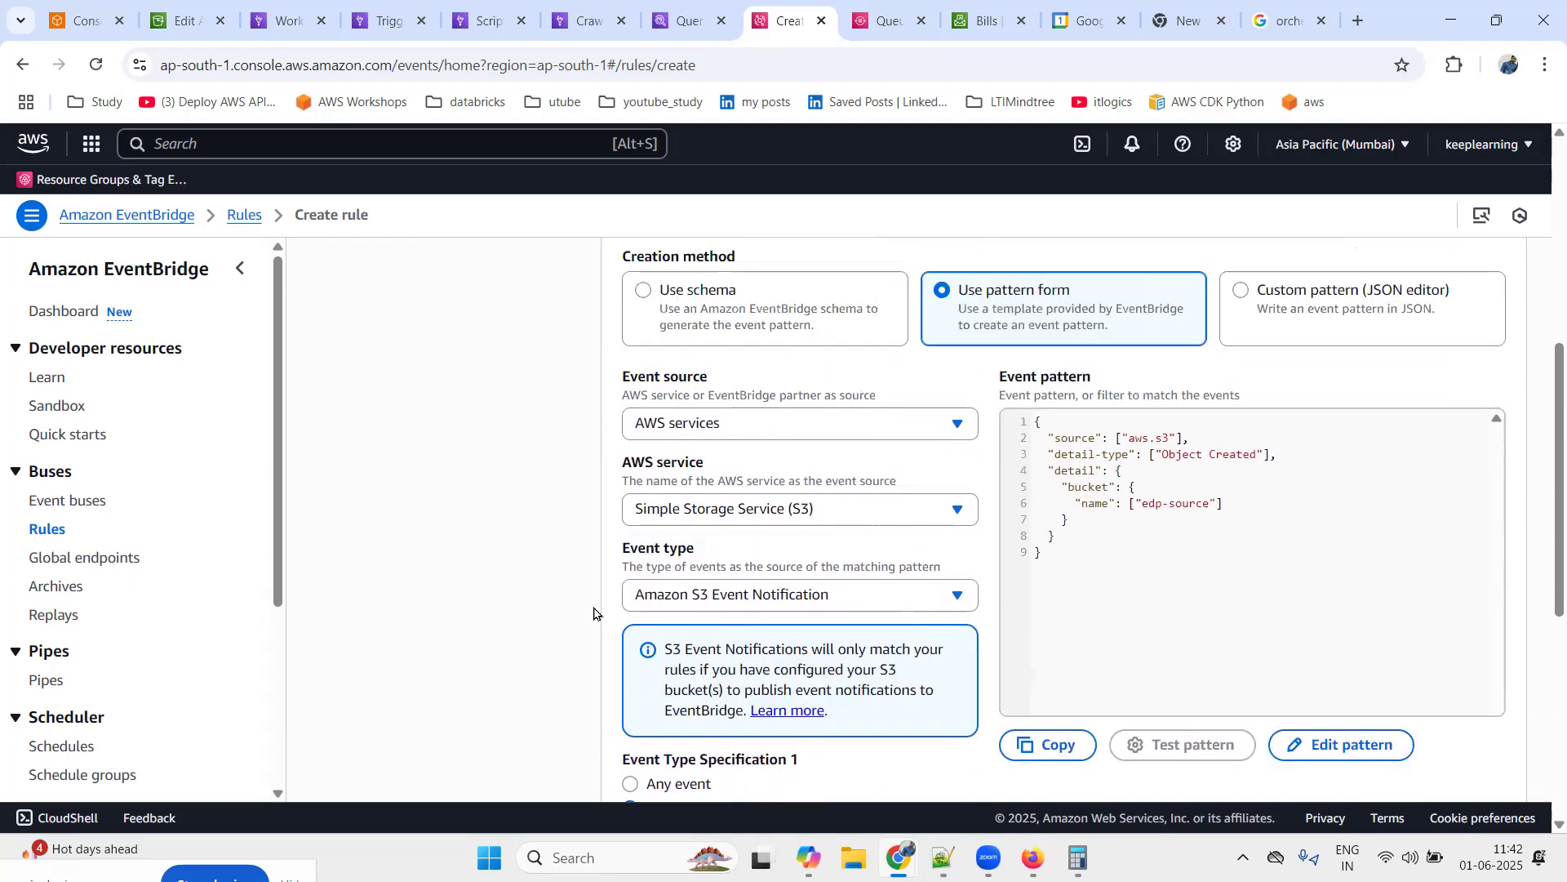
scroll(595, 612, down, 5)
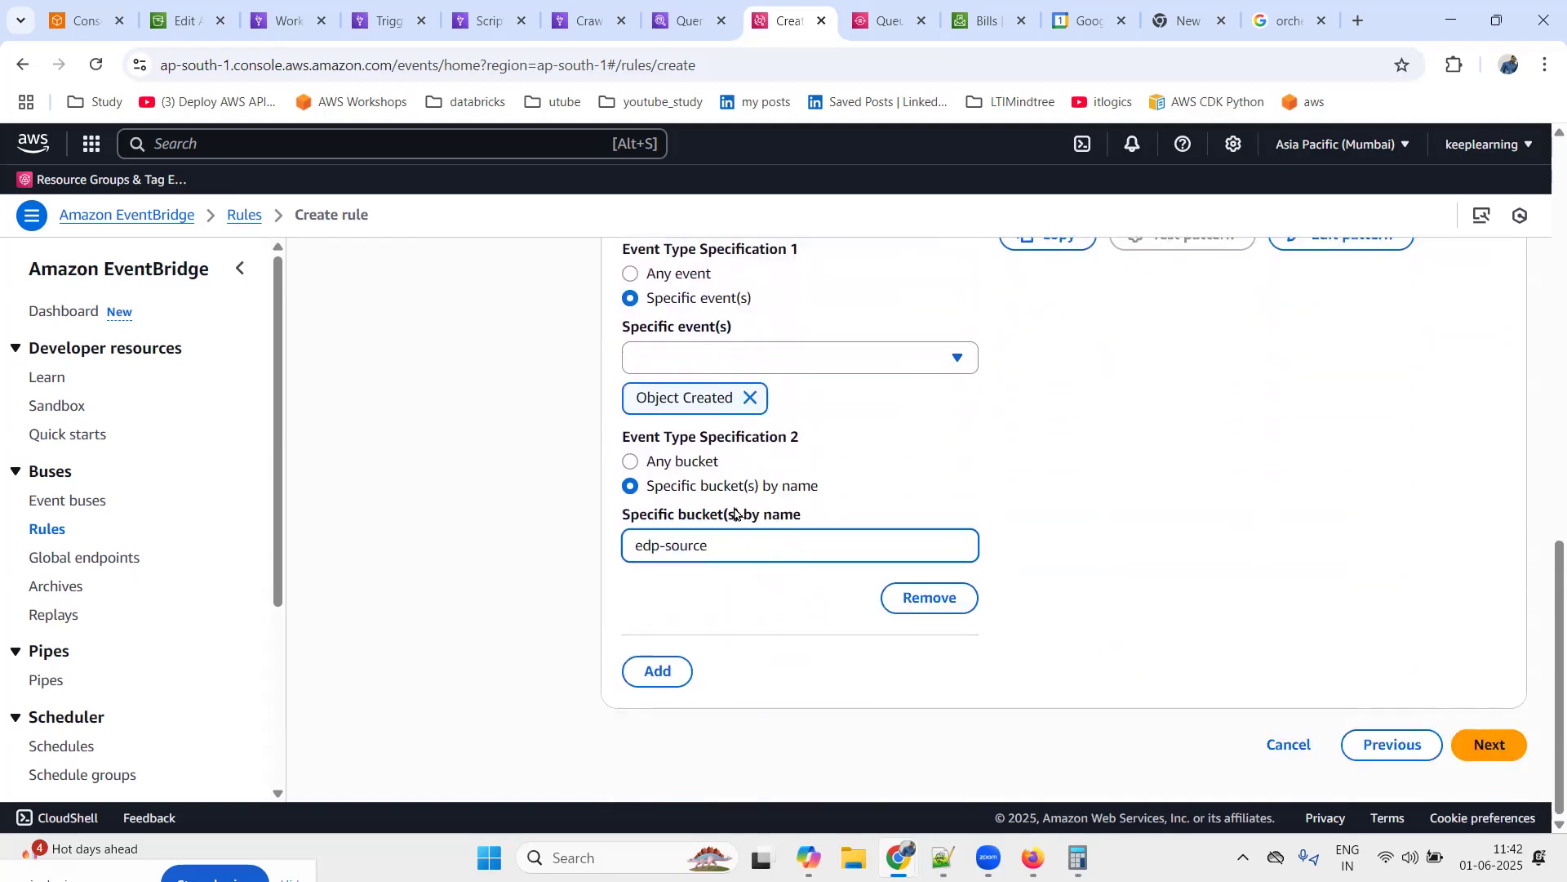
scroll(739, 510, up, 6)
drag(1095, 595, 1045, 412)
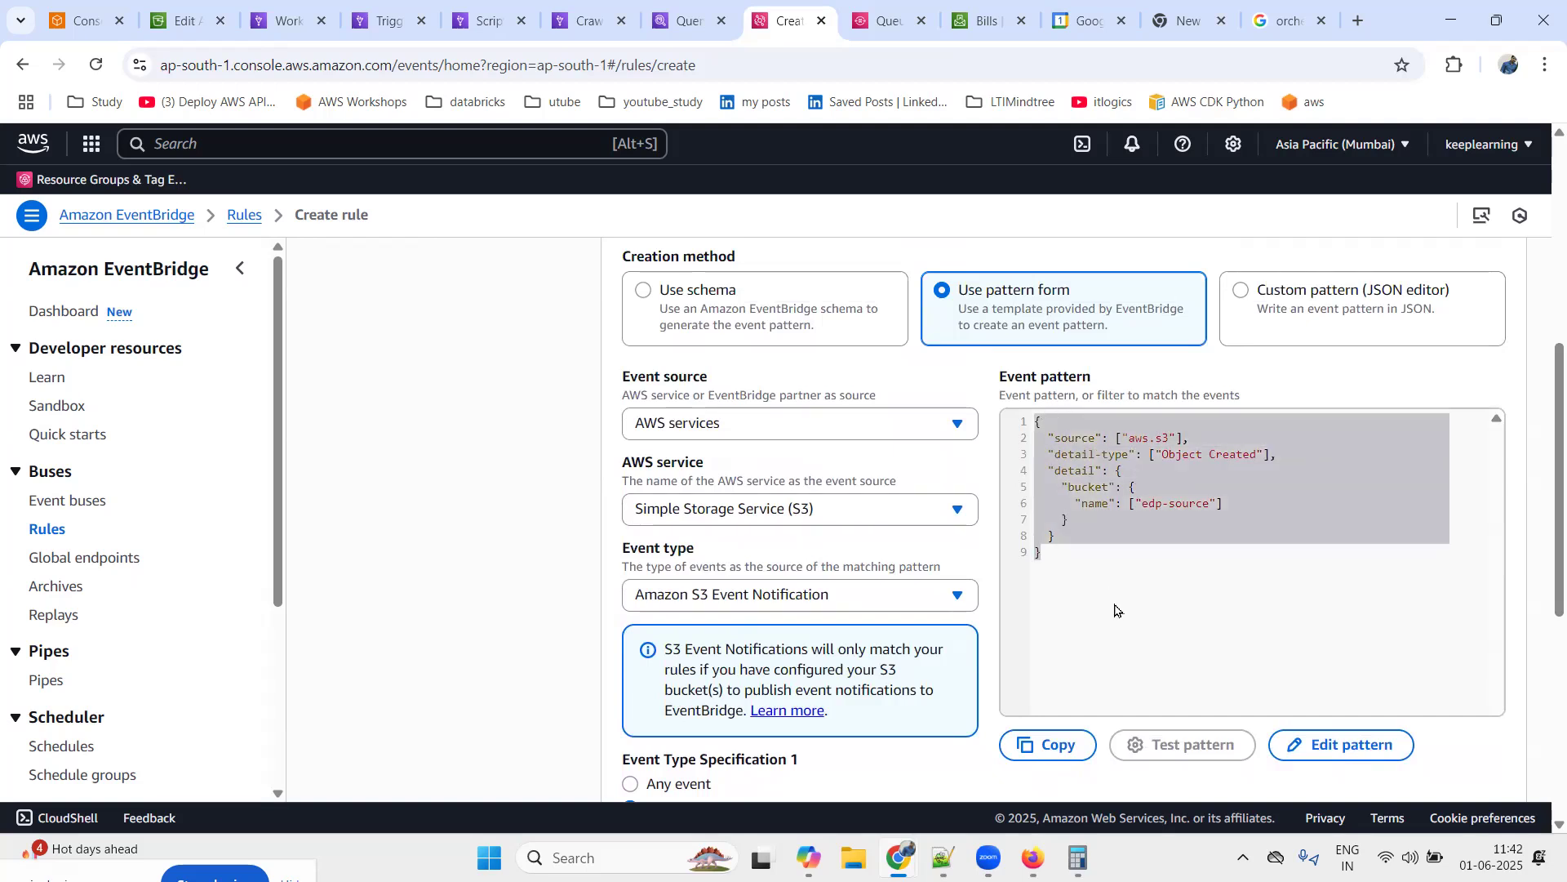
click(1130, 574)
drag(1122, 437, 1281, 453)
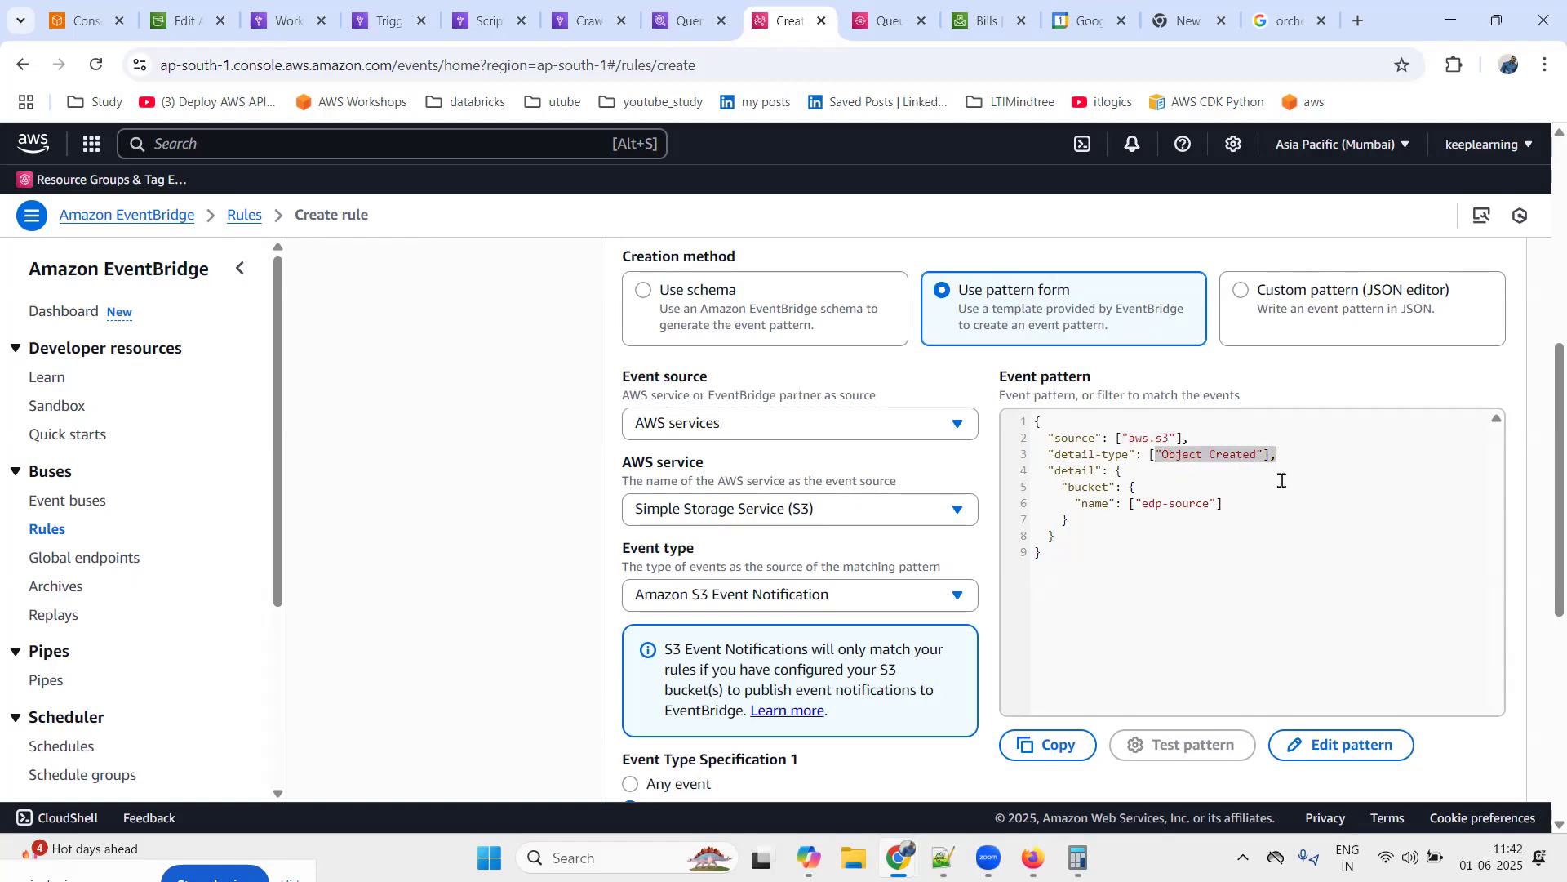
drag(1115, 503, 1225, 503)
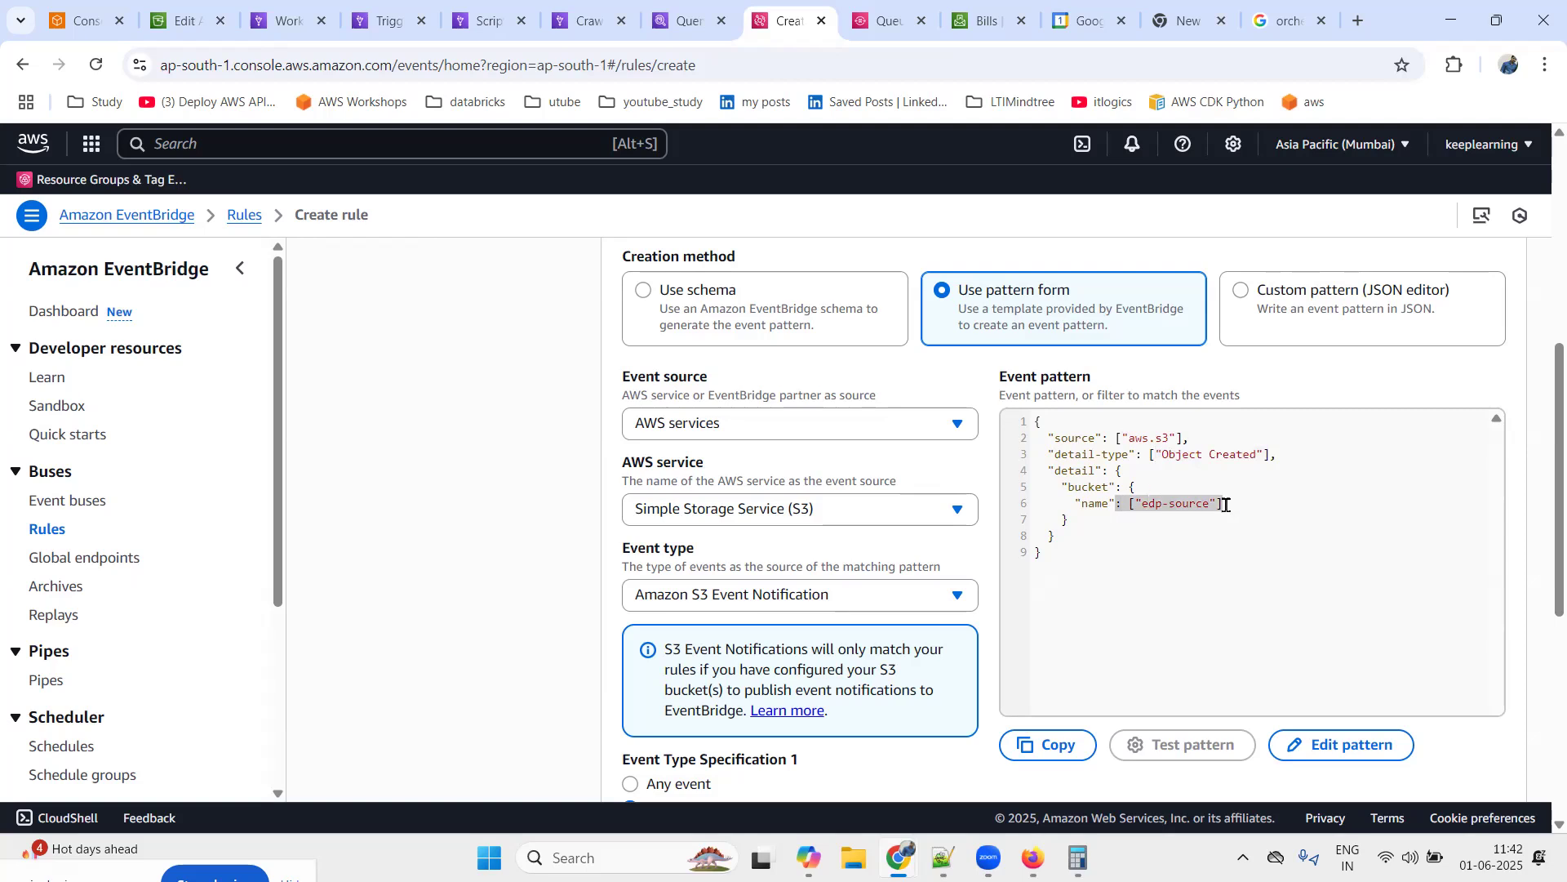
Accept the event pattern and continue to the target selection stage of the rule
scroll(1256, 602, down, 1)
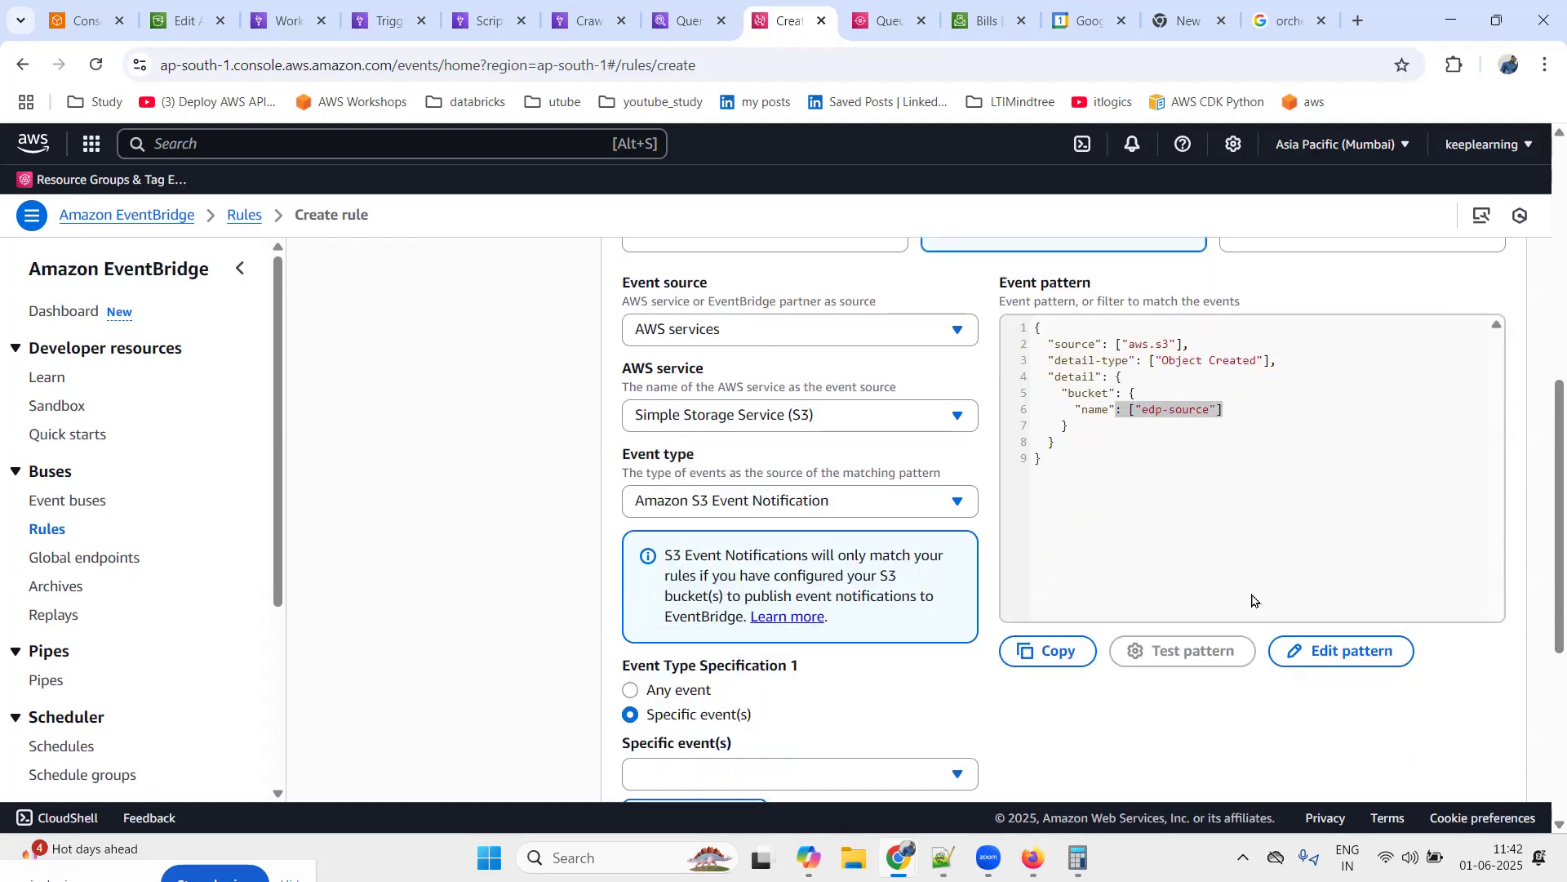
scroll(1253, 601, down, 5)
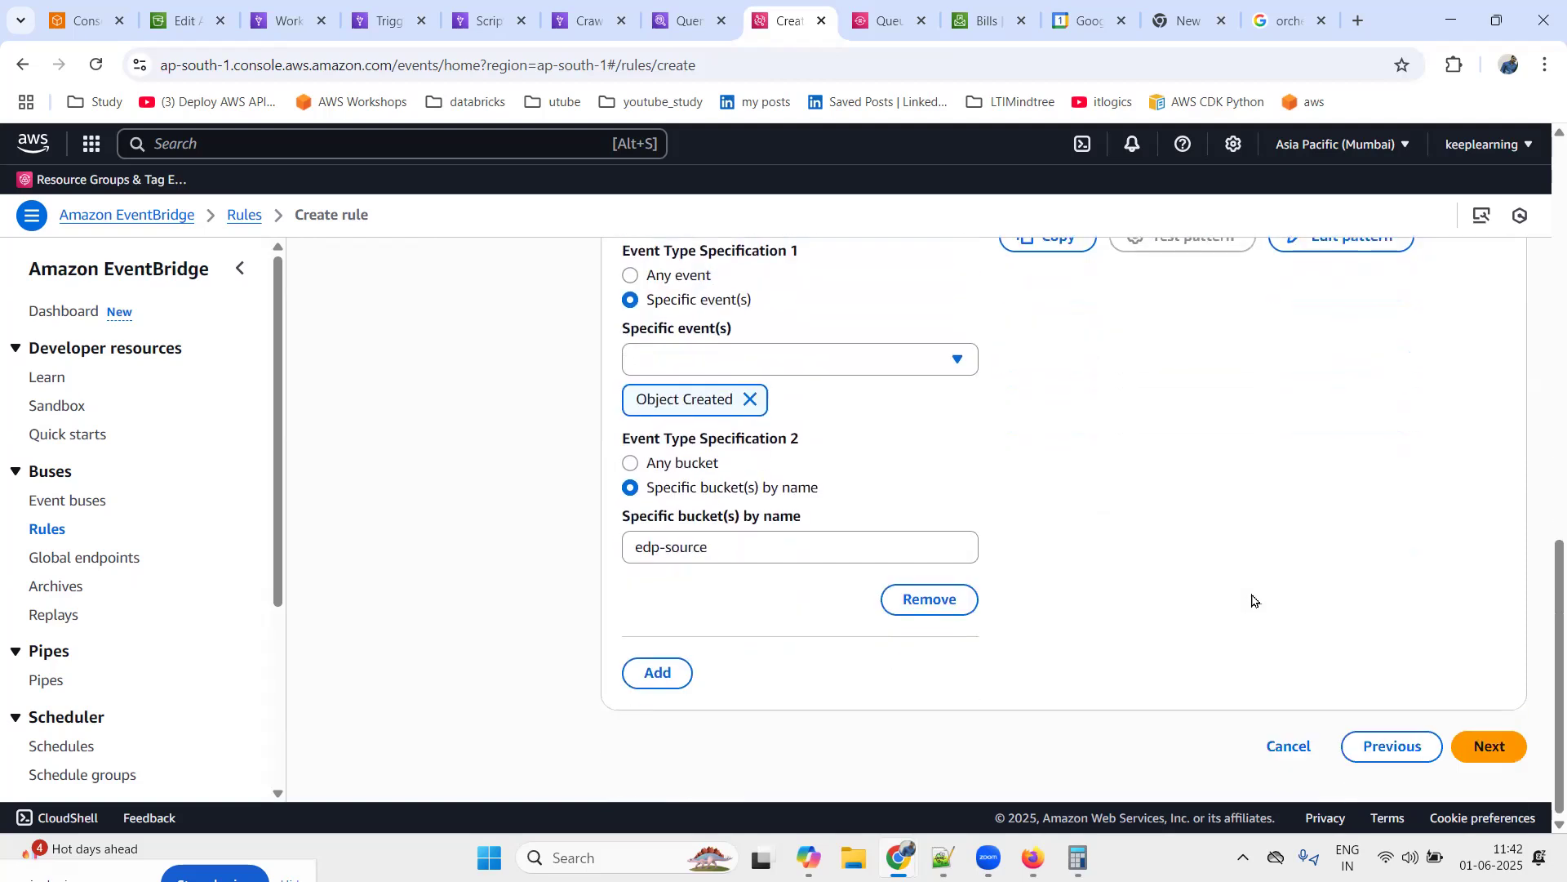
click(1489, 744)
scroll(421, 631, down, 1)
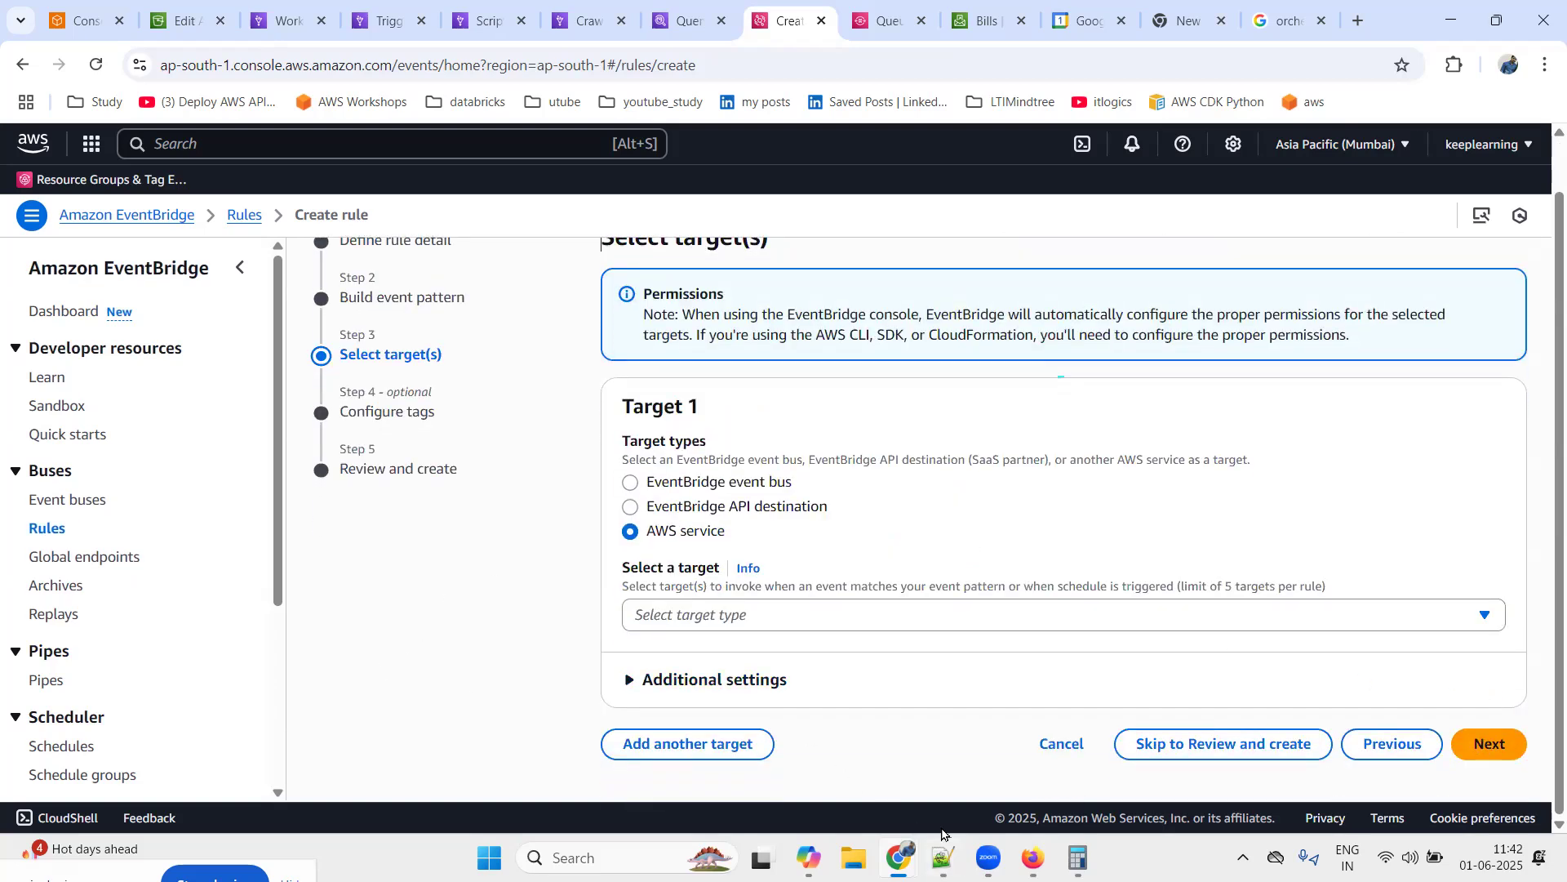
Switch to the Notepad++ pipeline notes and review the rule, target and glue workflow stages, then return to the rule
click(943, 857)
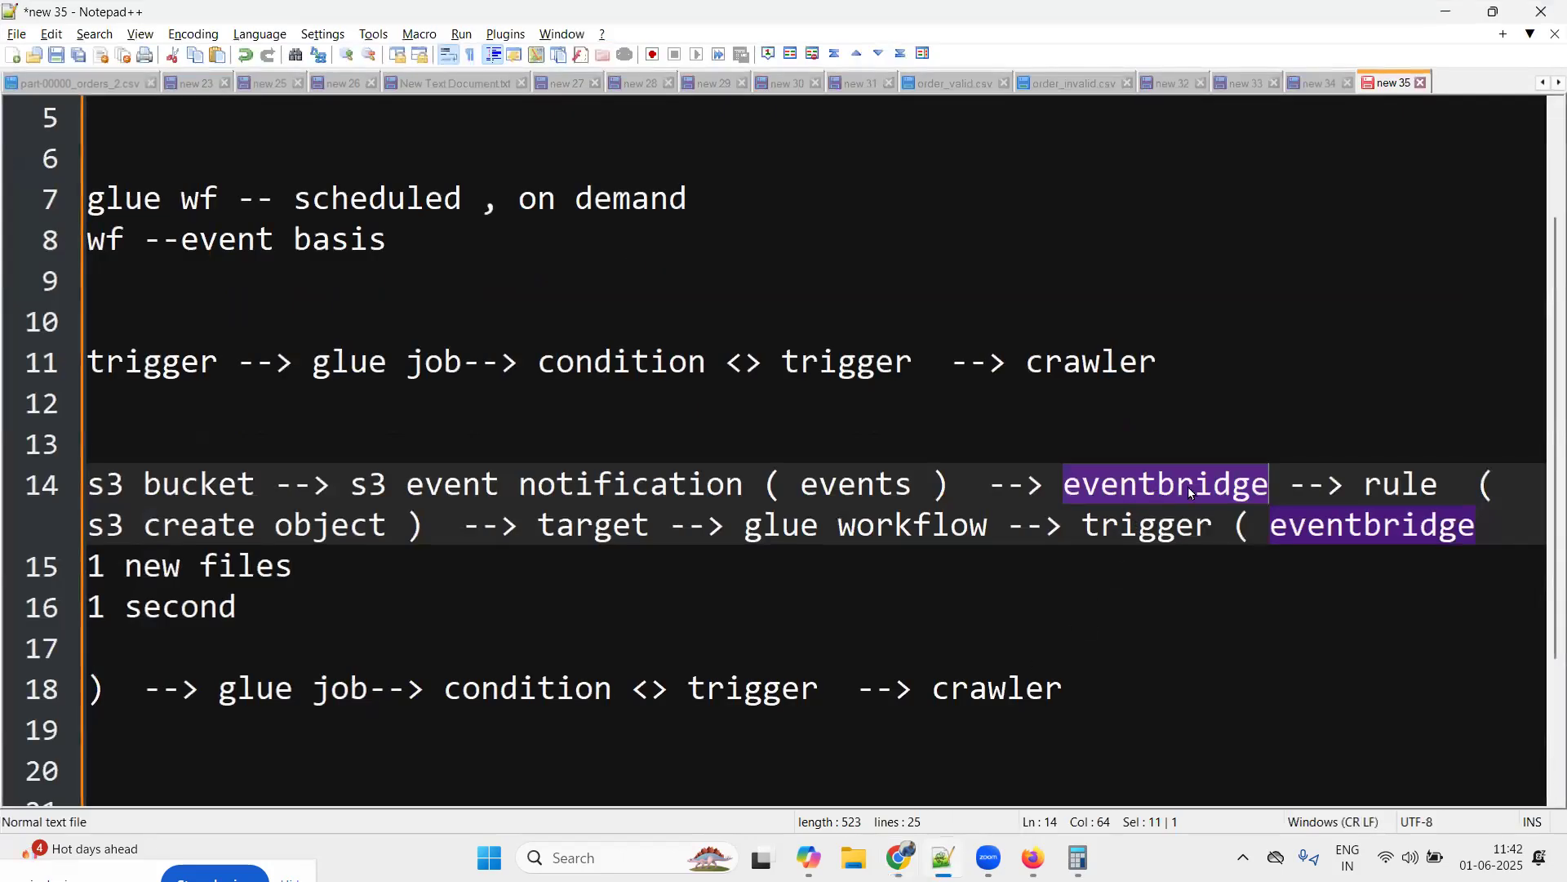
double_click(1395, 487)
drag(398, 514, 62, 516)
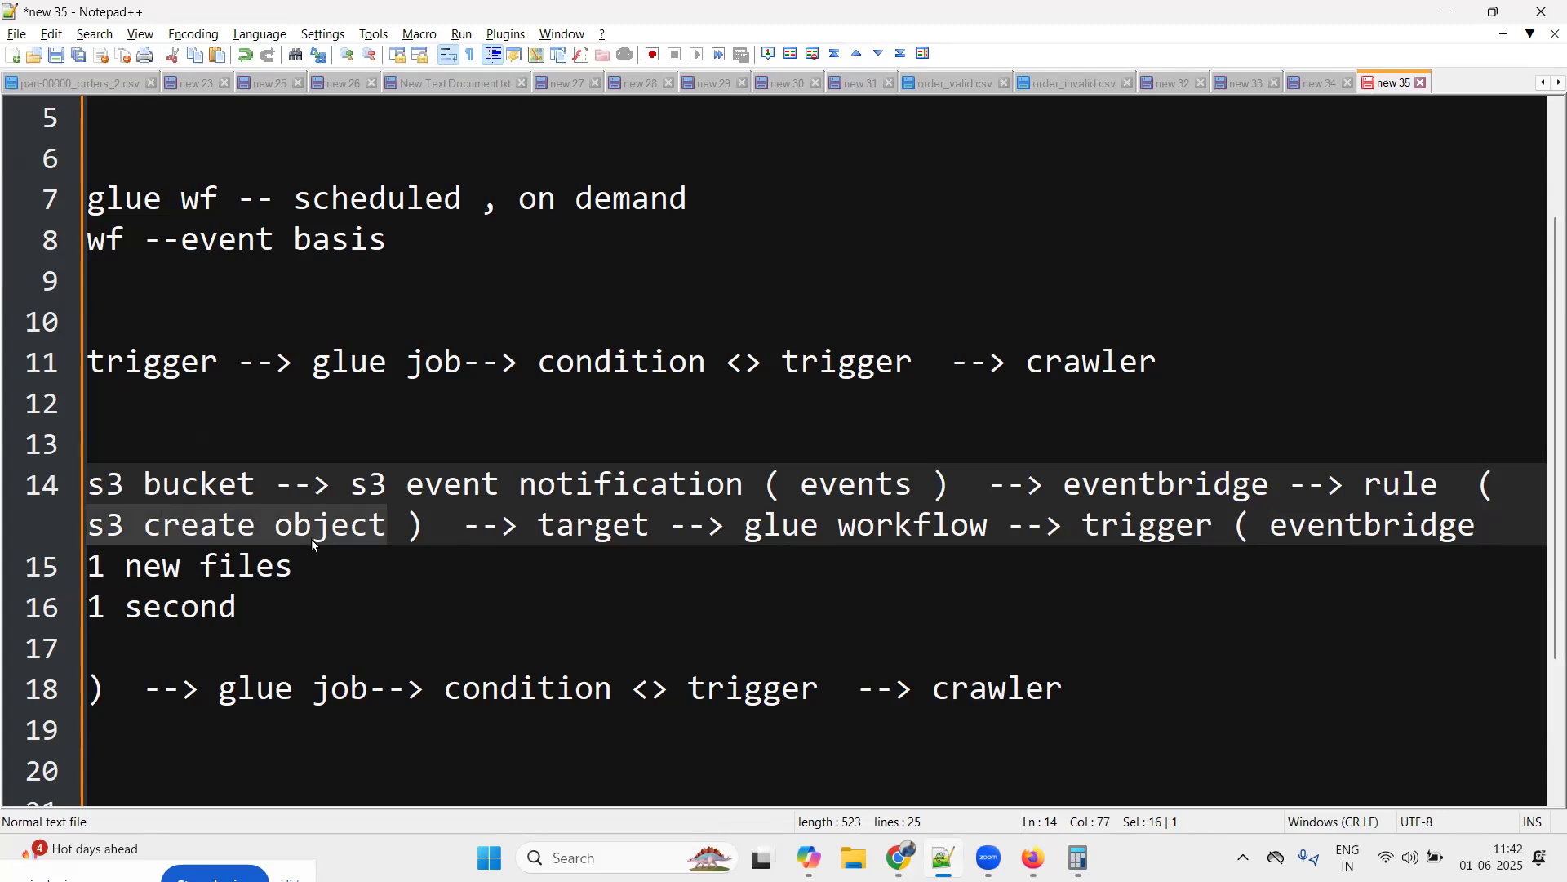
double_click(562, 529)
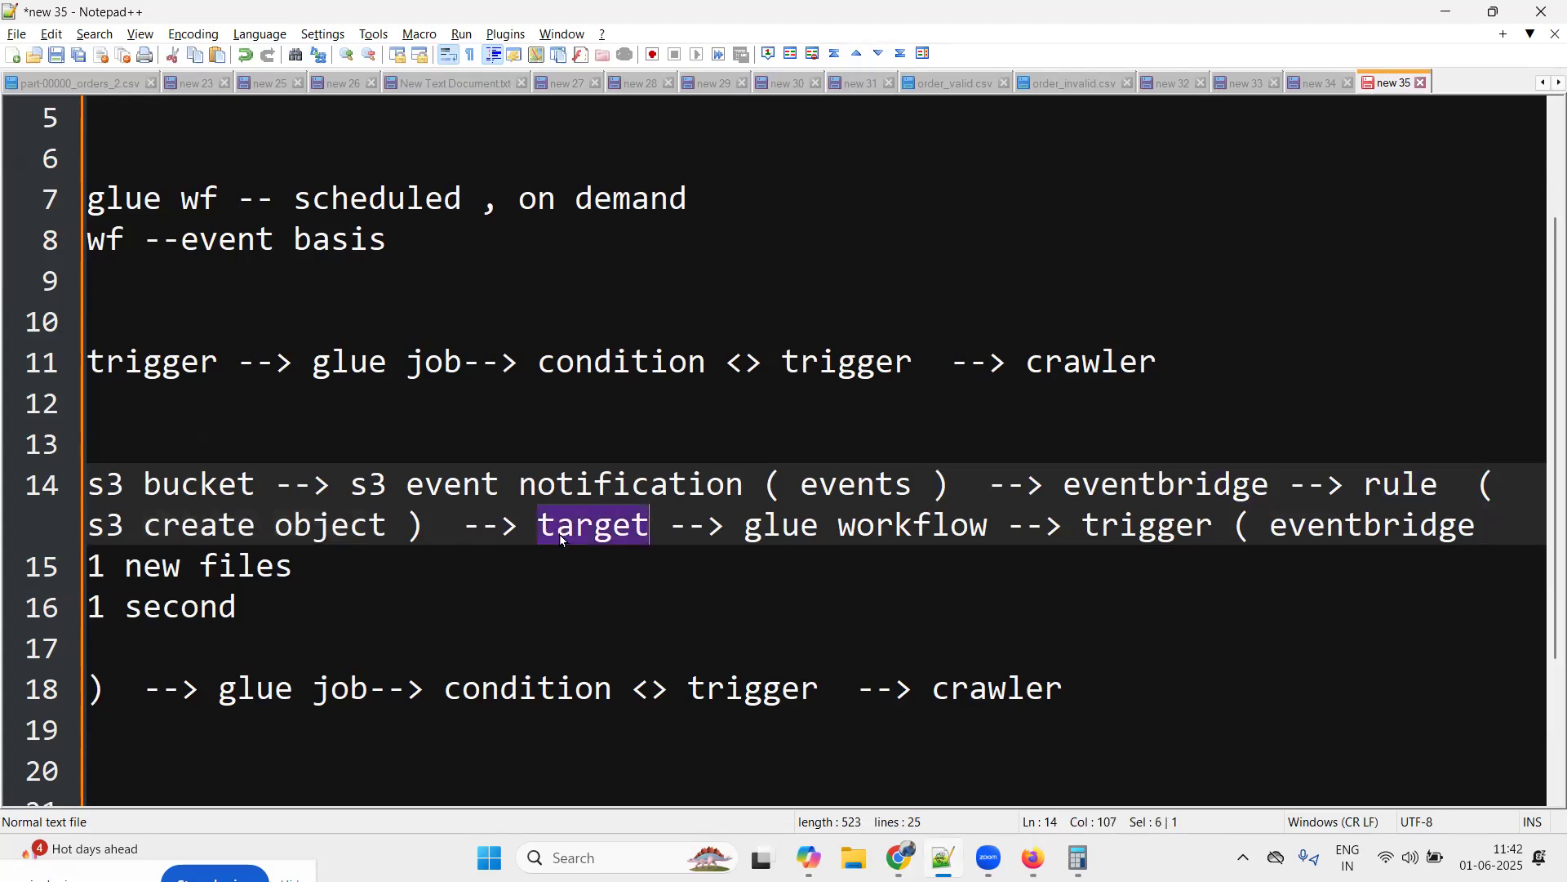
drag(744, 526, 996, 533)
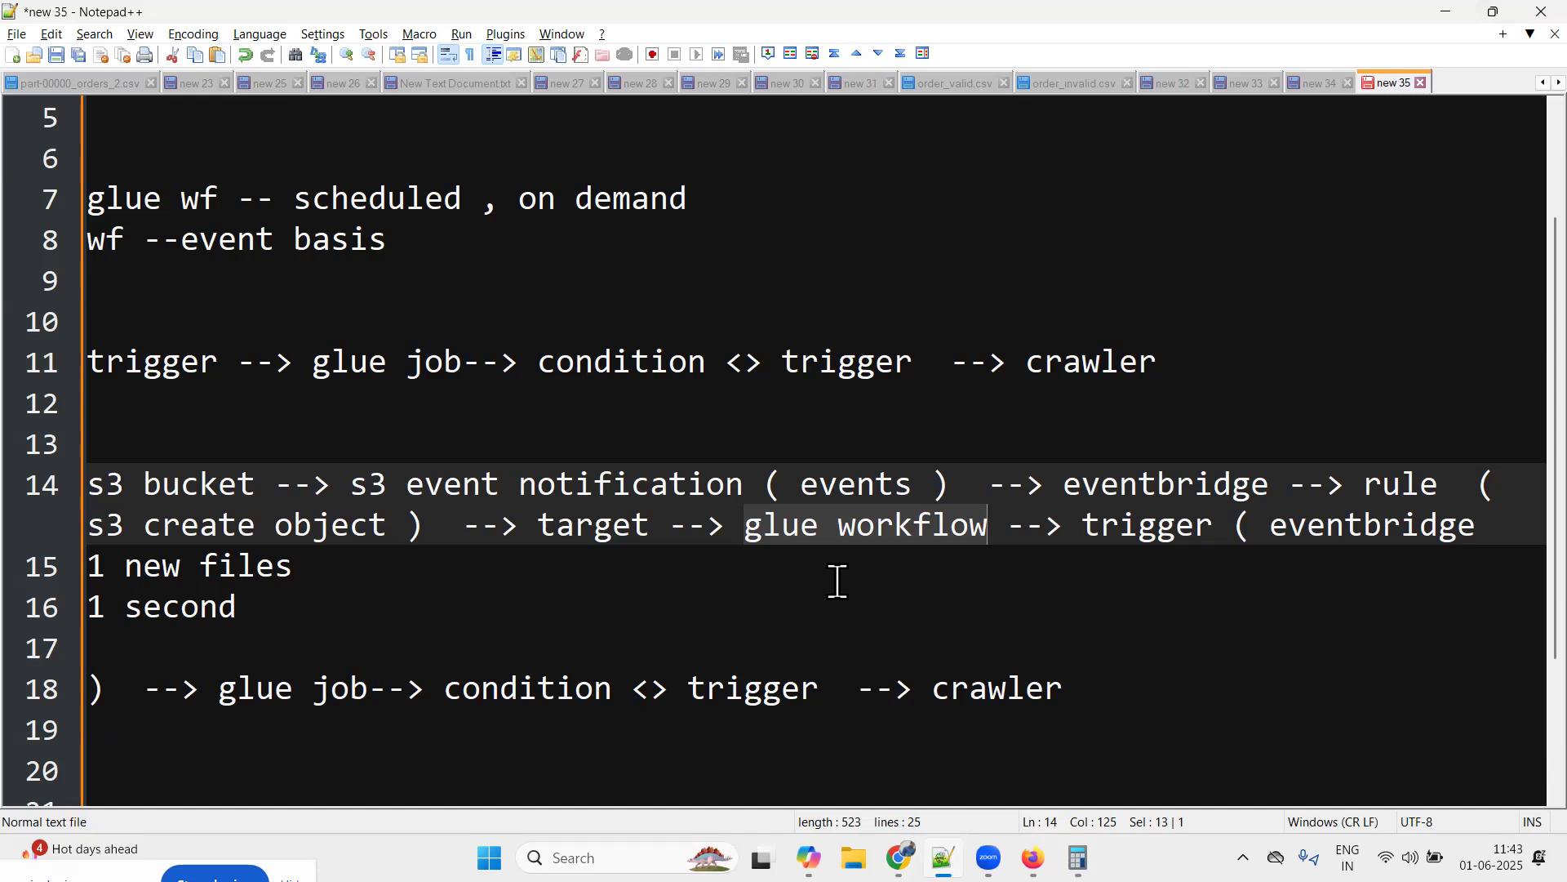
click(1435, 5)
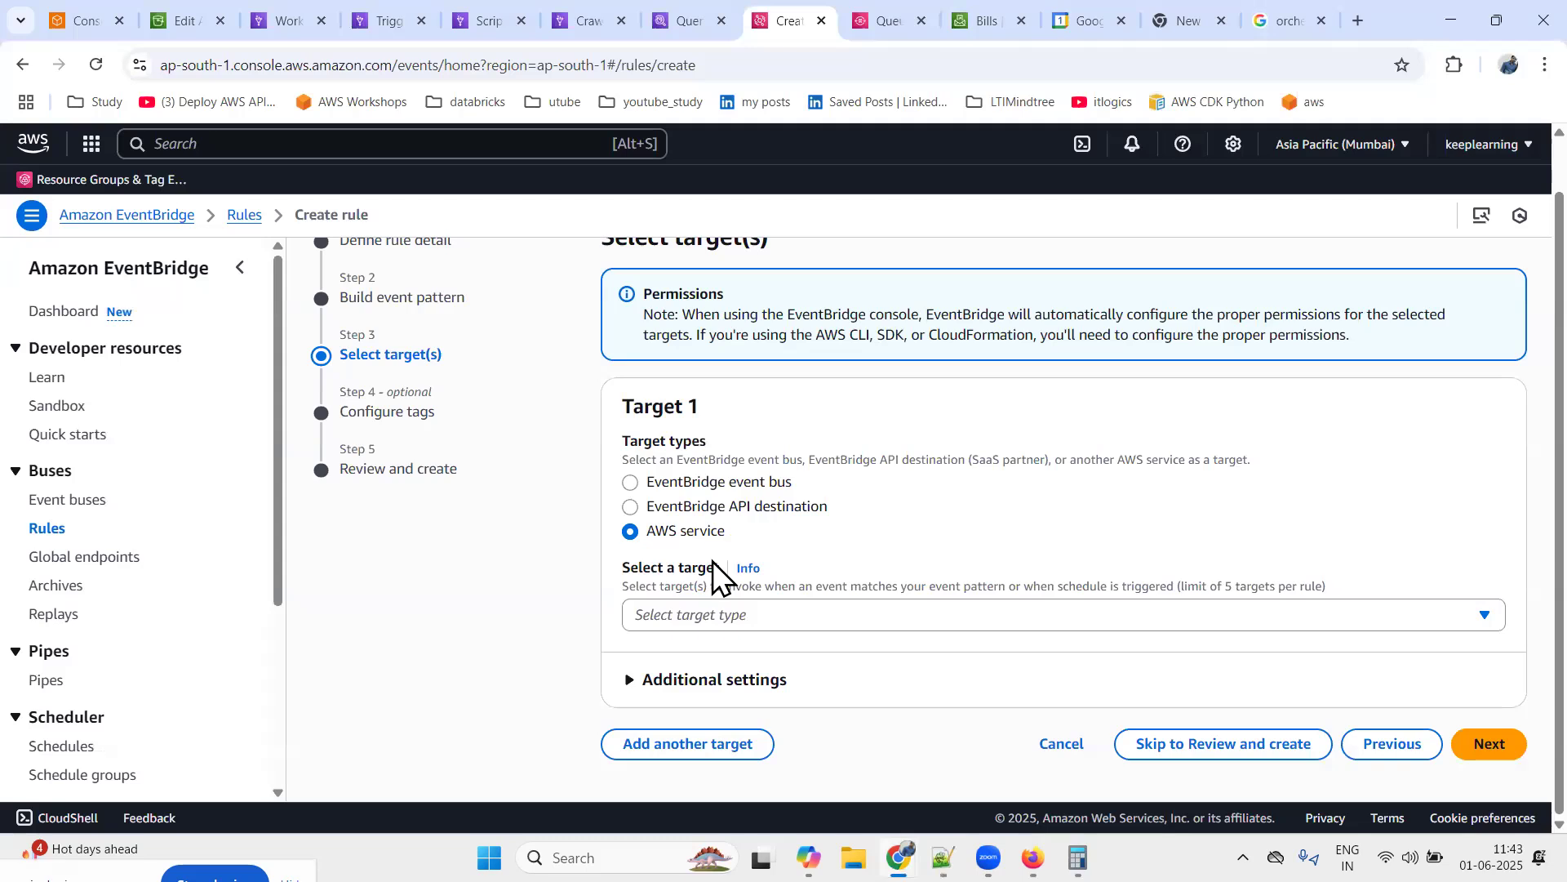
Set the rule's AWS service target to Glue workflow and choose wf_eventbridge, keeping a new execution role for this resource
click(749, 616)
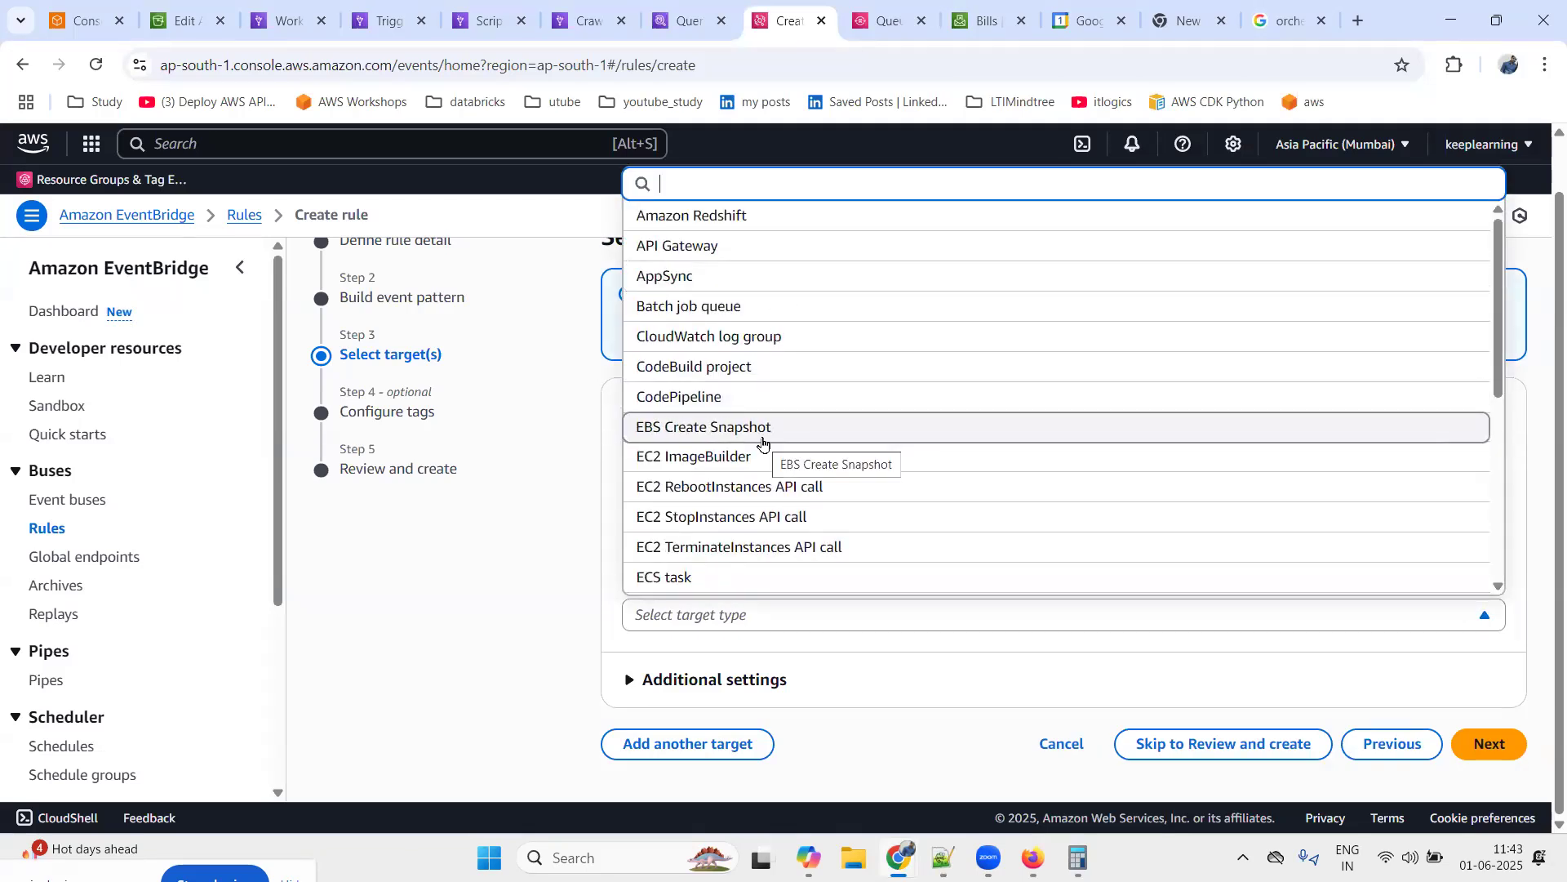
text(wo)
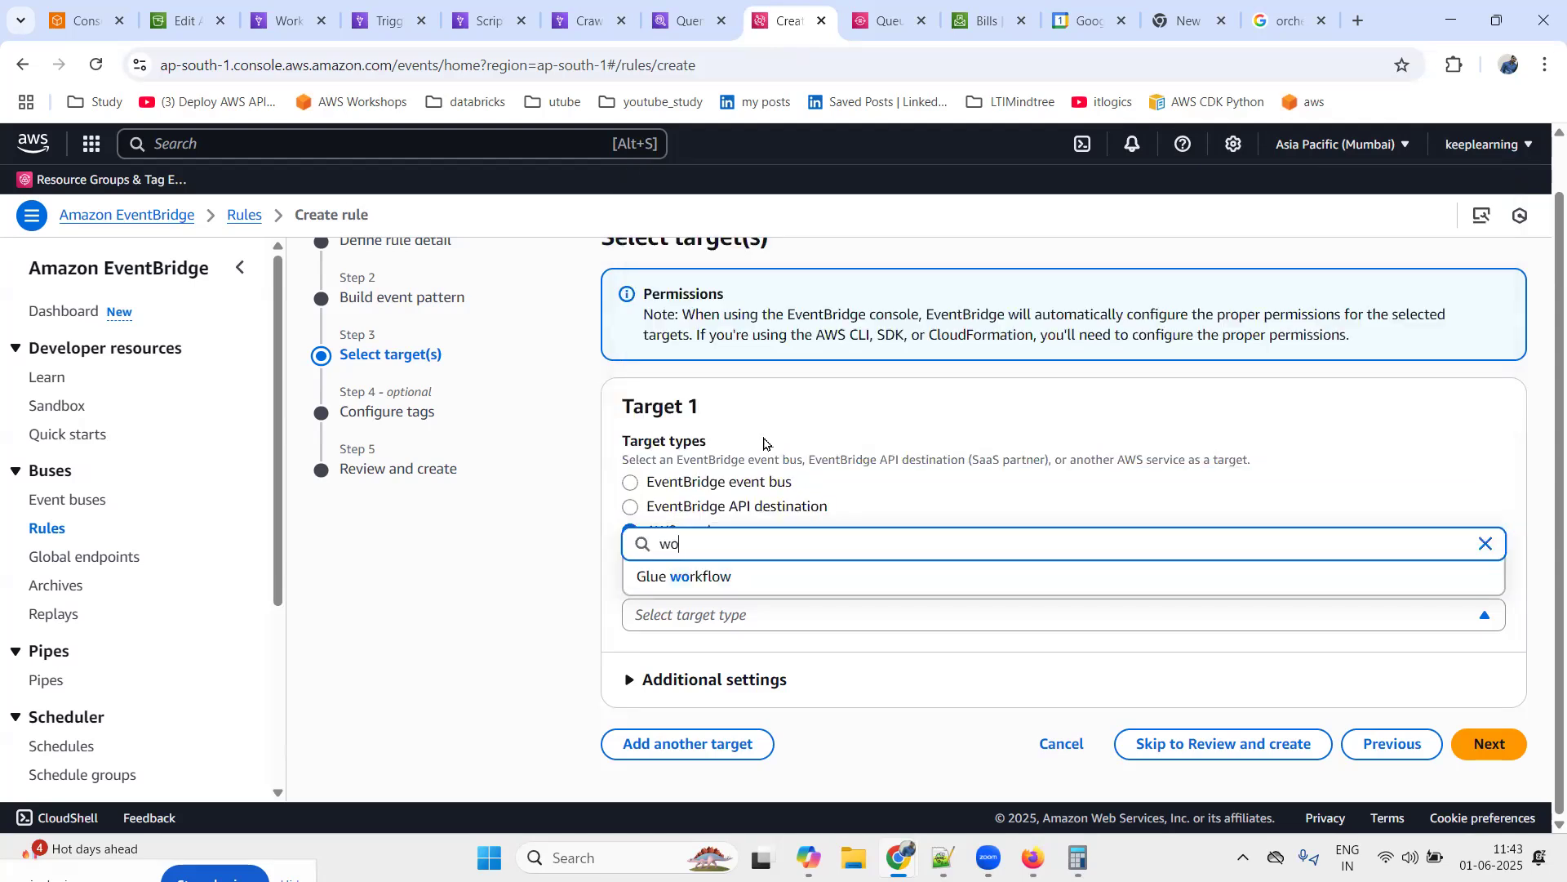
click(830, 577)
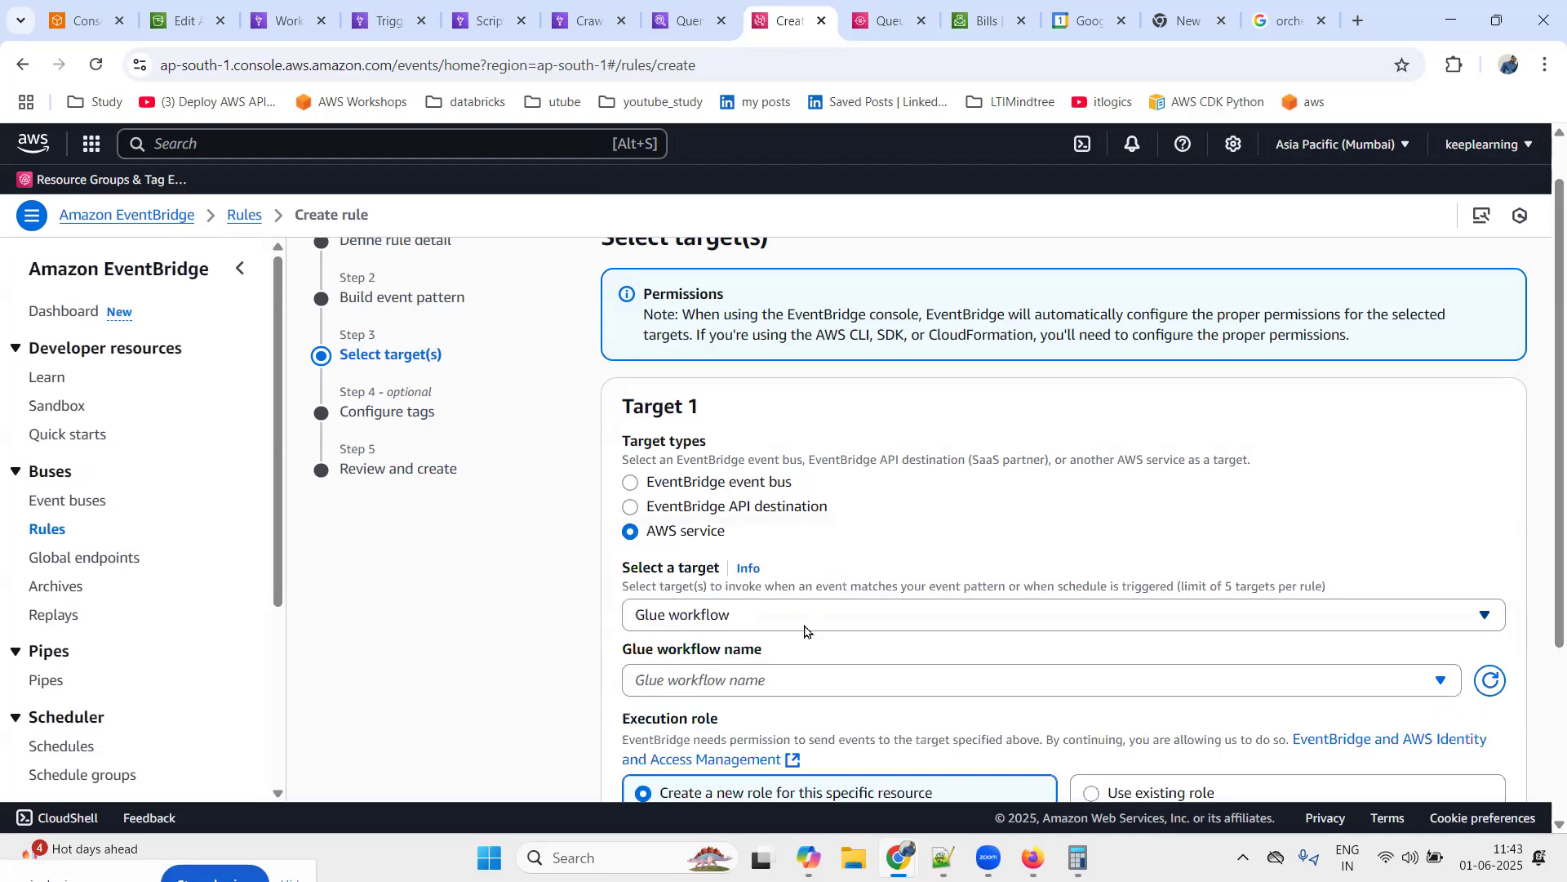
scroll(808, 624, down, 2)
click(829, 513)
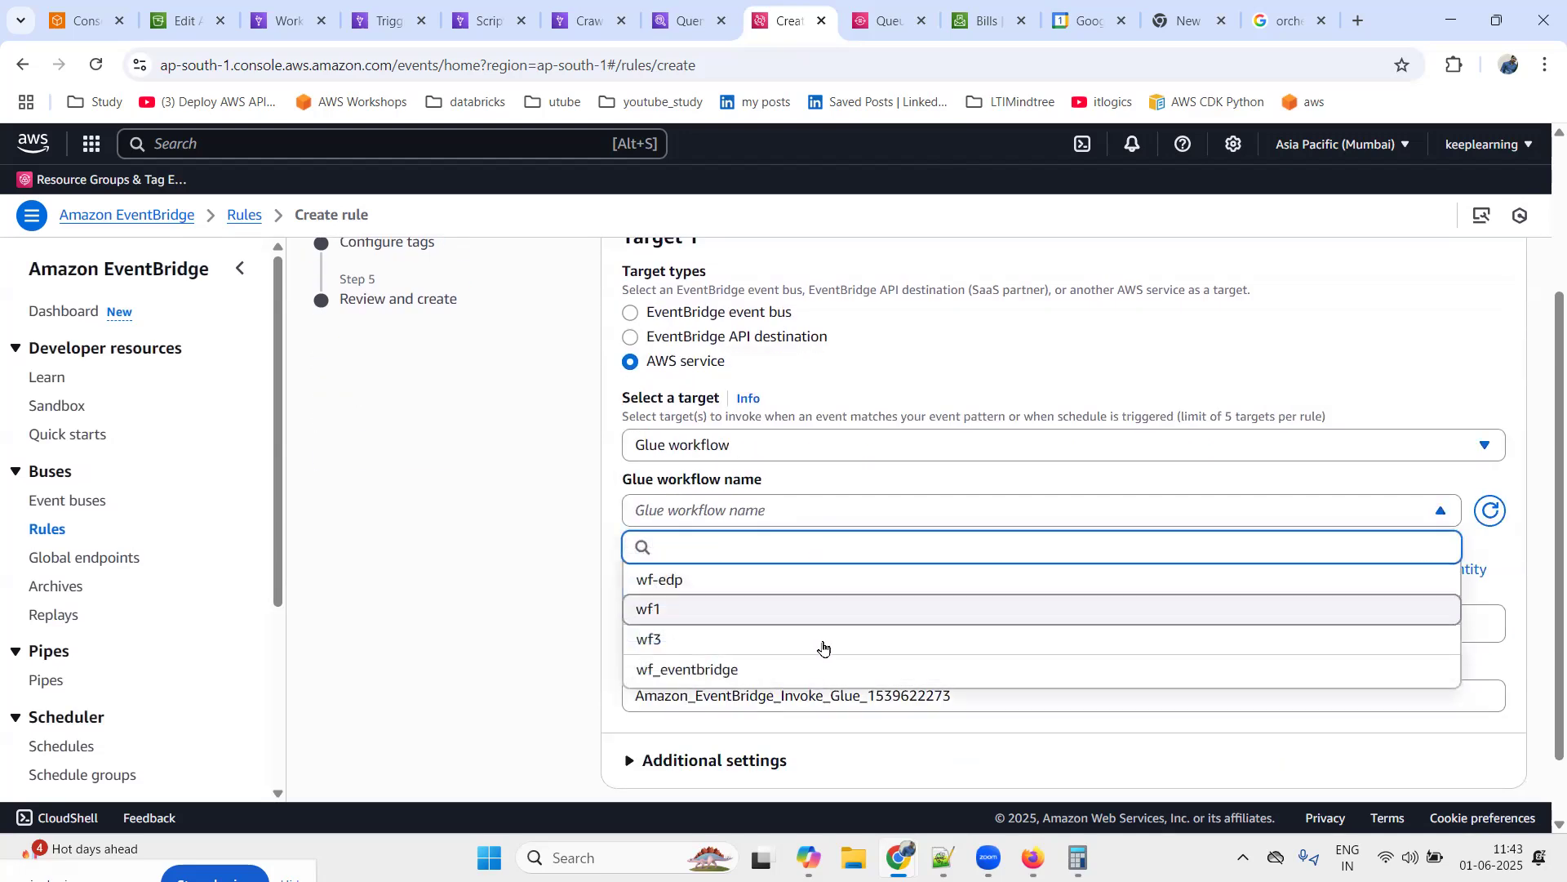
click(724, 672)
scroll(453, 678, down, 1)
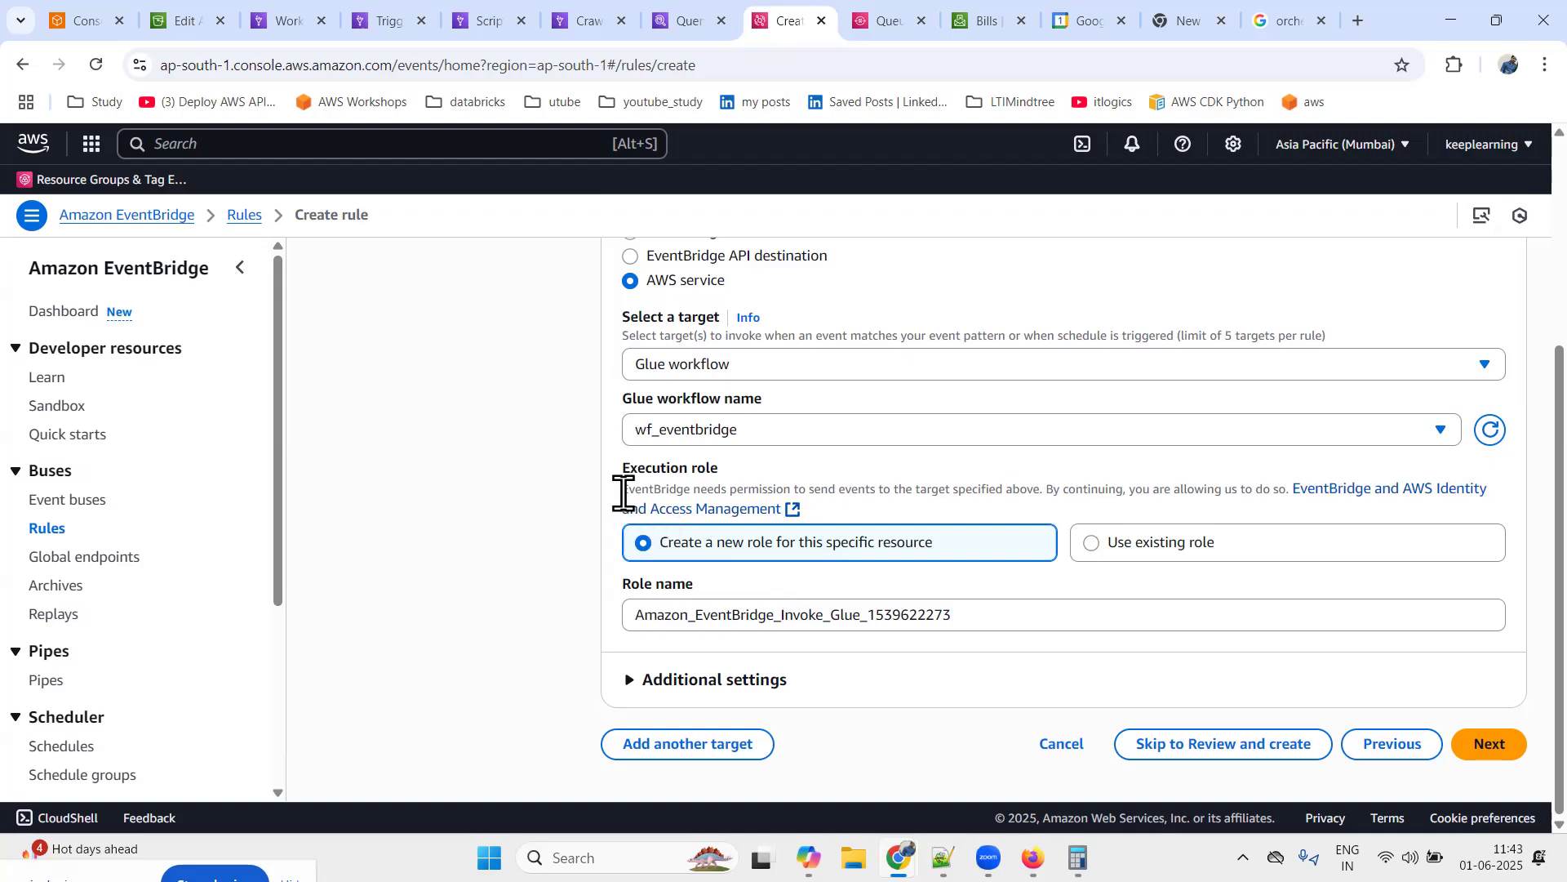
drag(626, 492, 1060, 489)
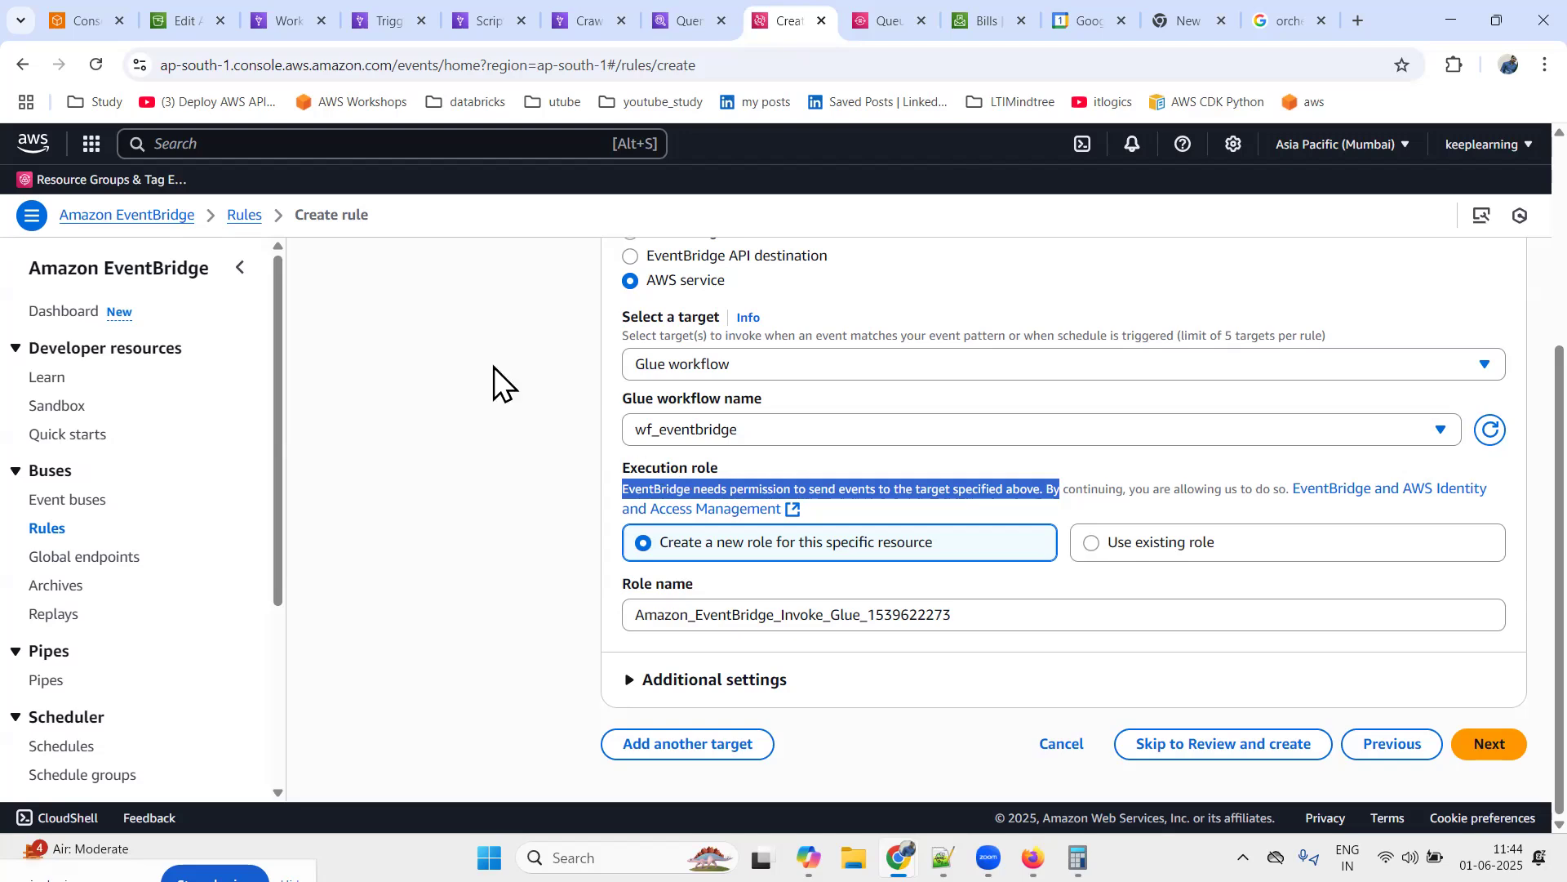
Open the event trigger wf-edp-eventbrfige-glue in the wf_eventbridge graph and check its batch size and batch window
click(296, 19)
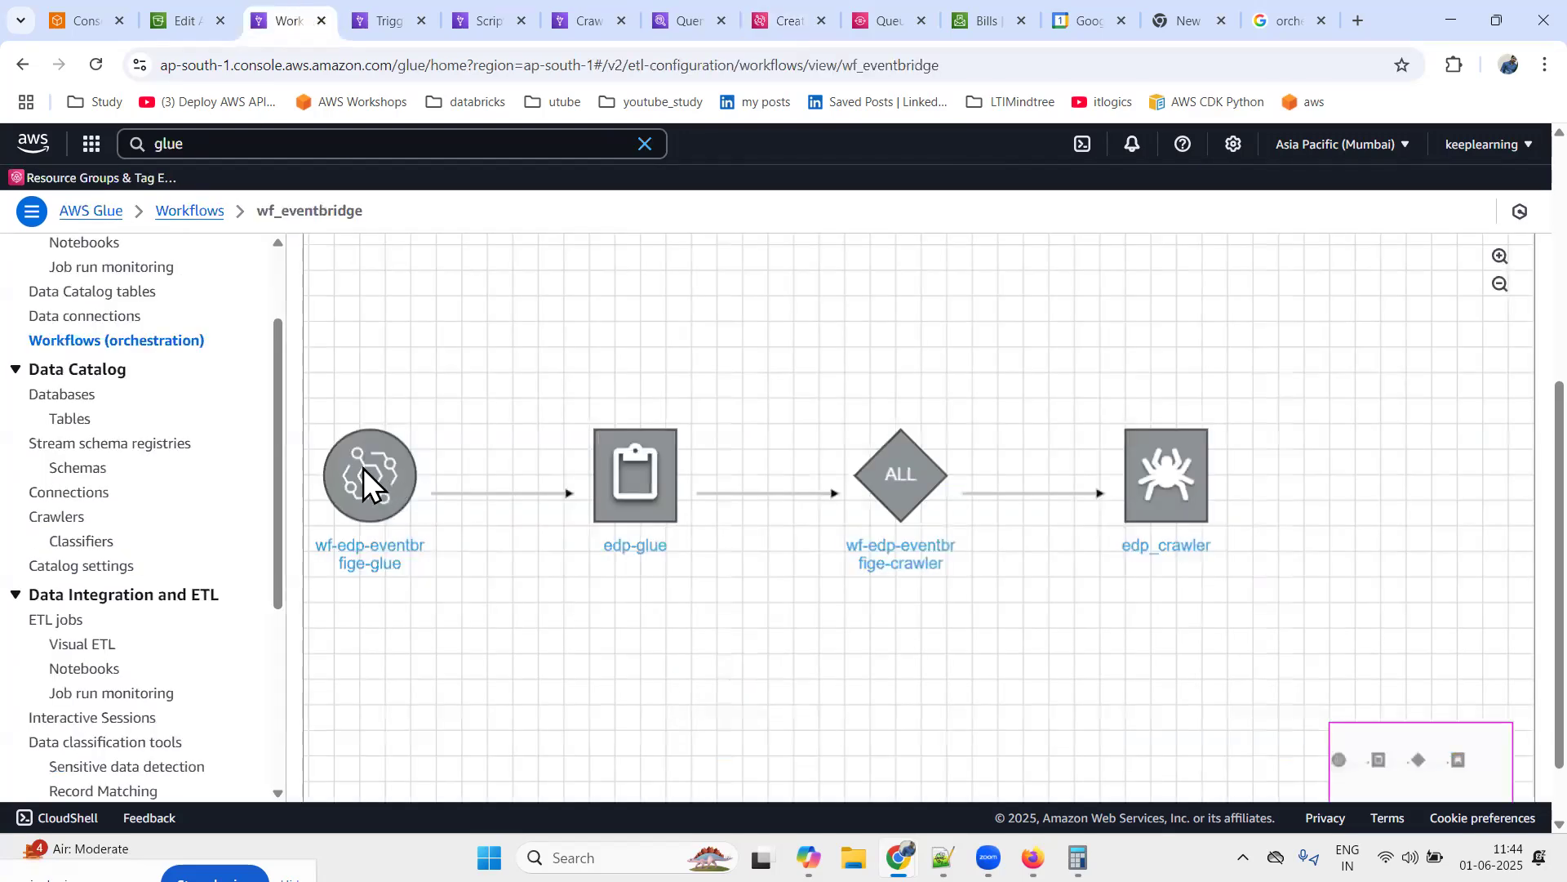
mouse_move(364, 468)
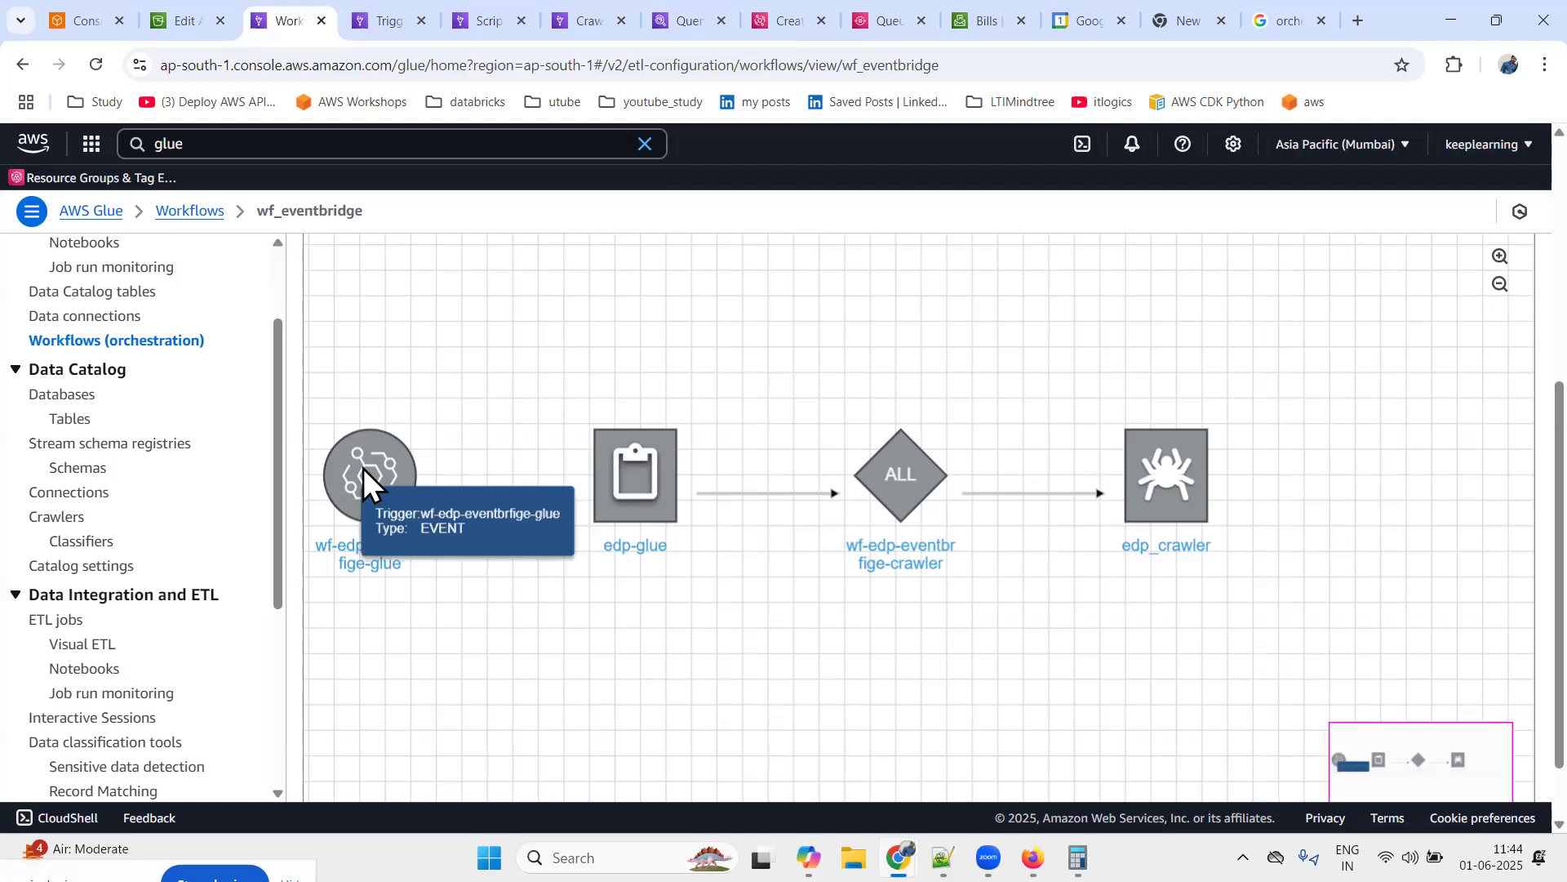
click(364, 468)
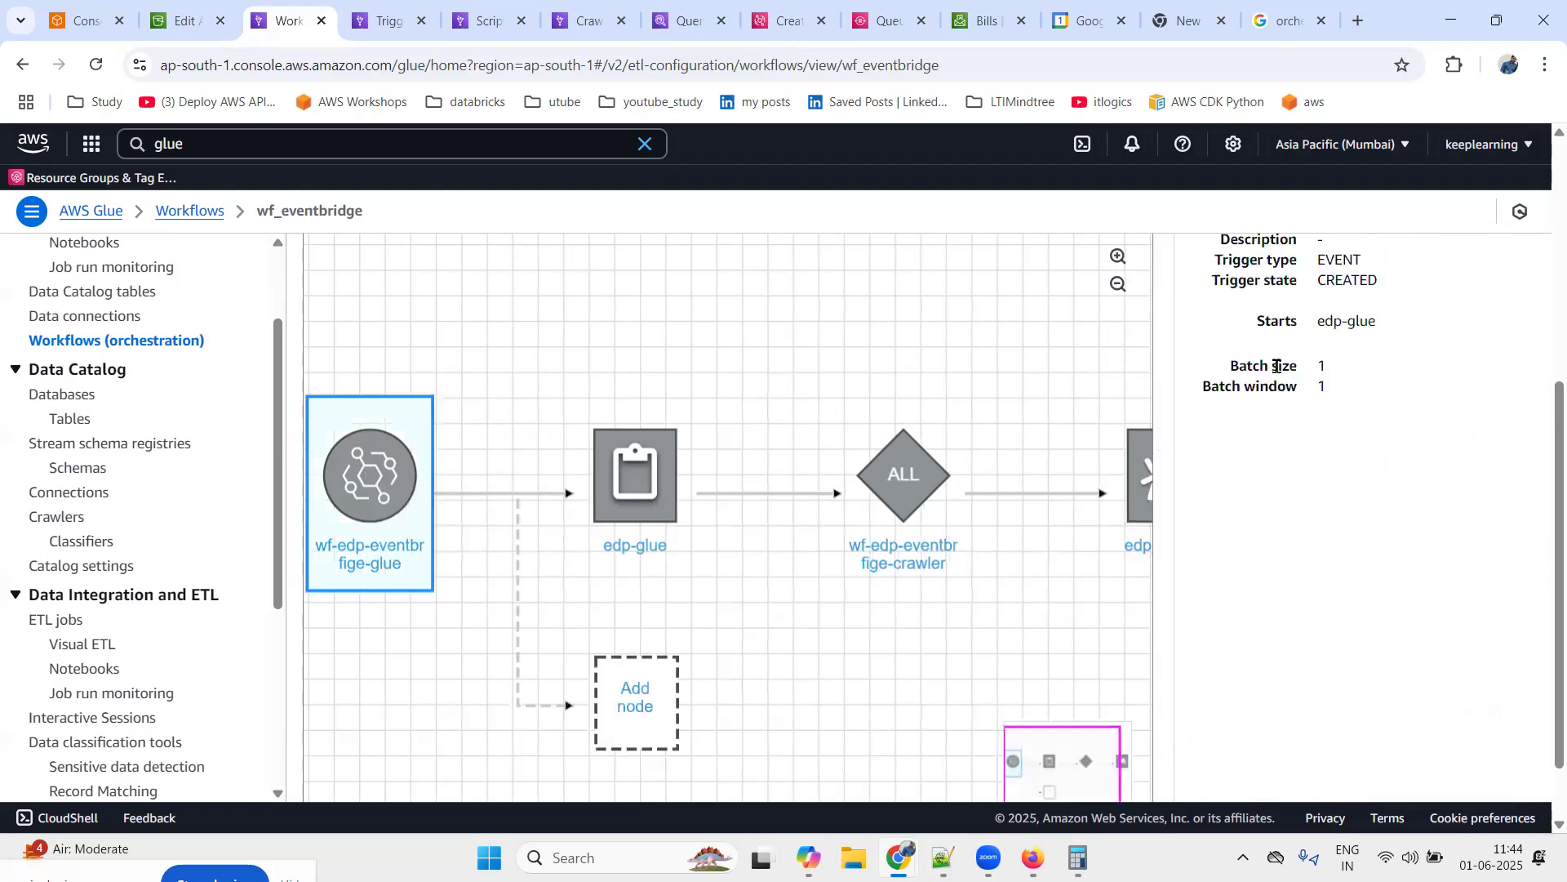
drag(1219, 370, 1354, 406)
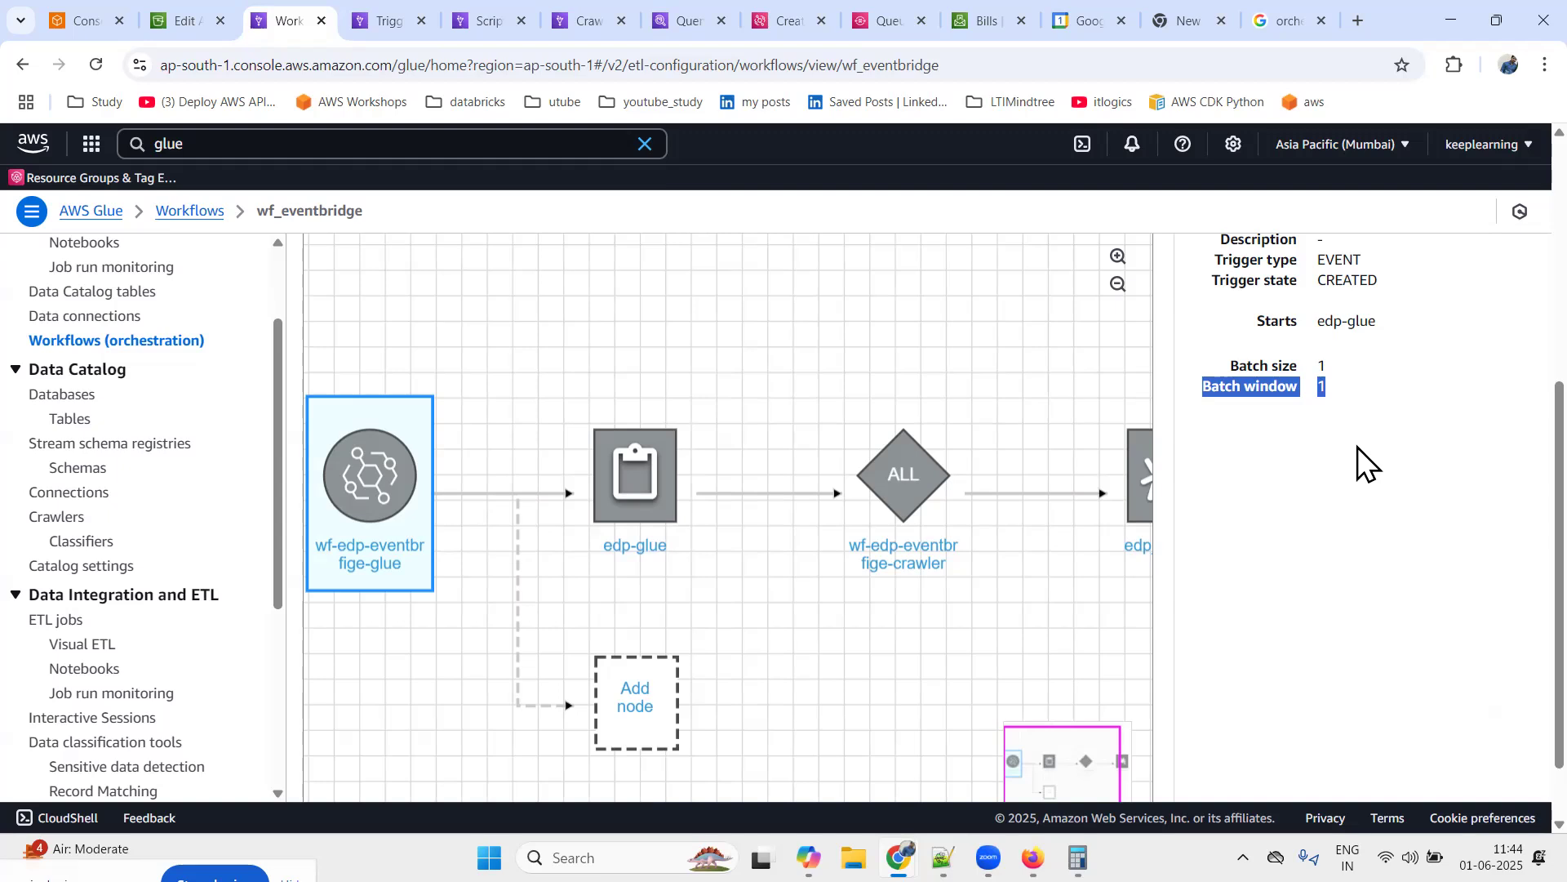
drag(1318, 367, 1340, 375)
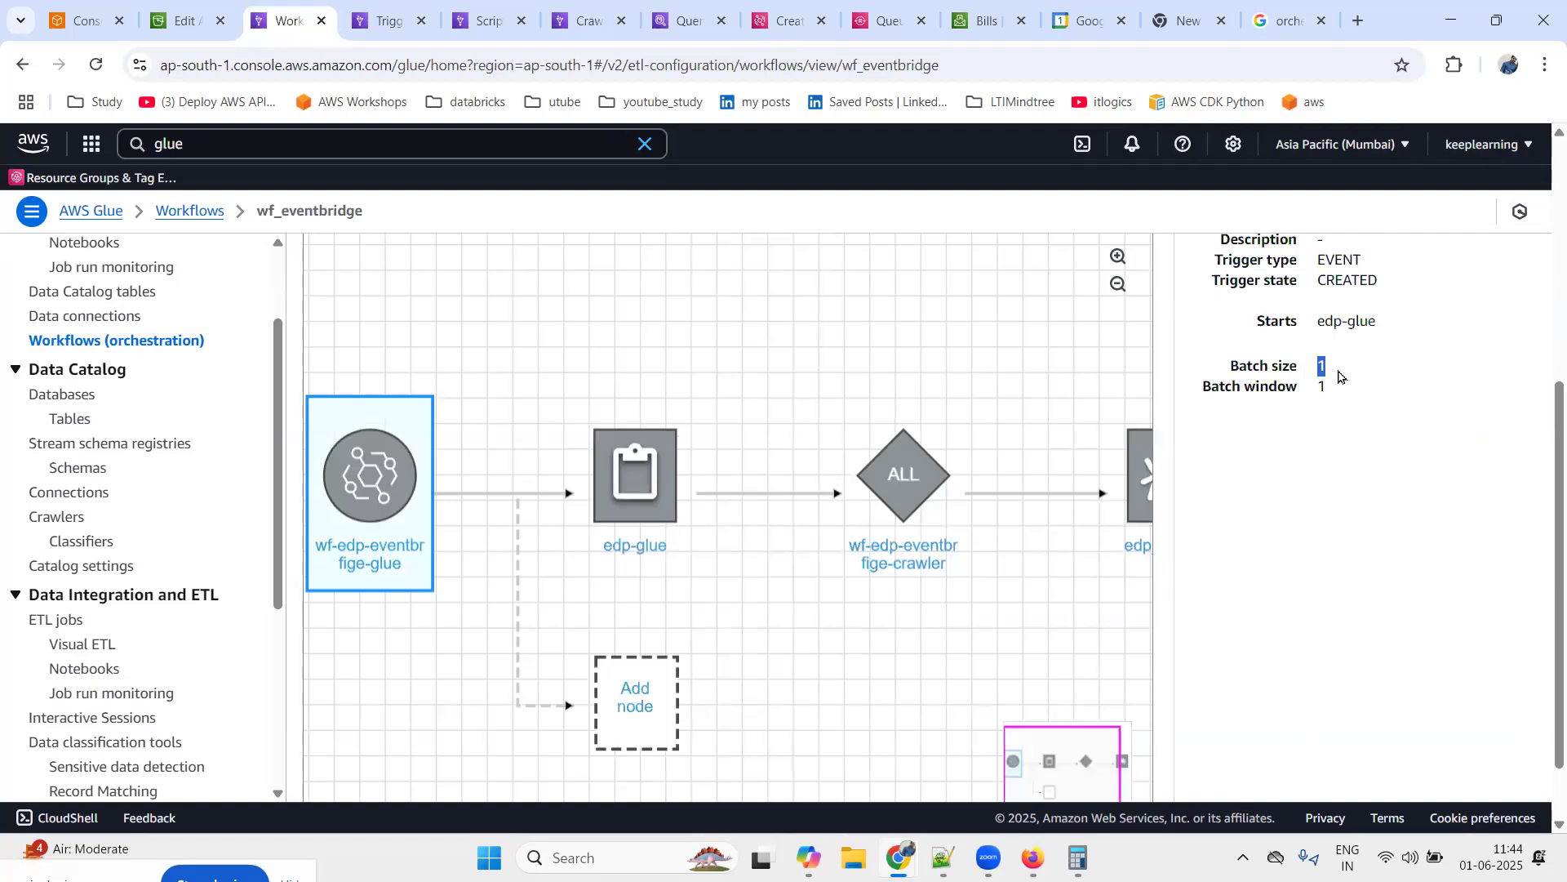
click(699, 5)
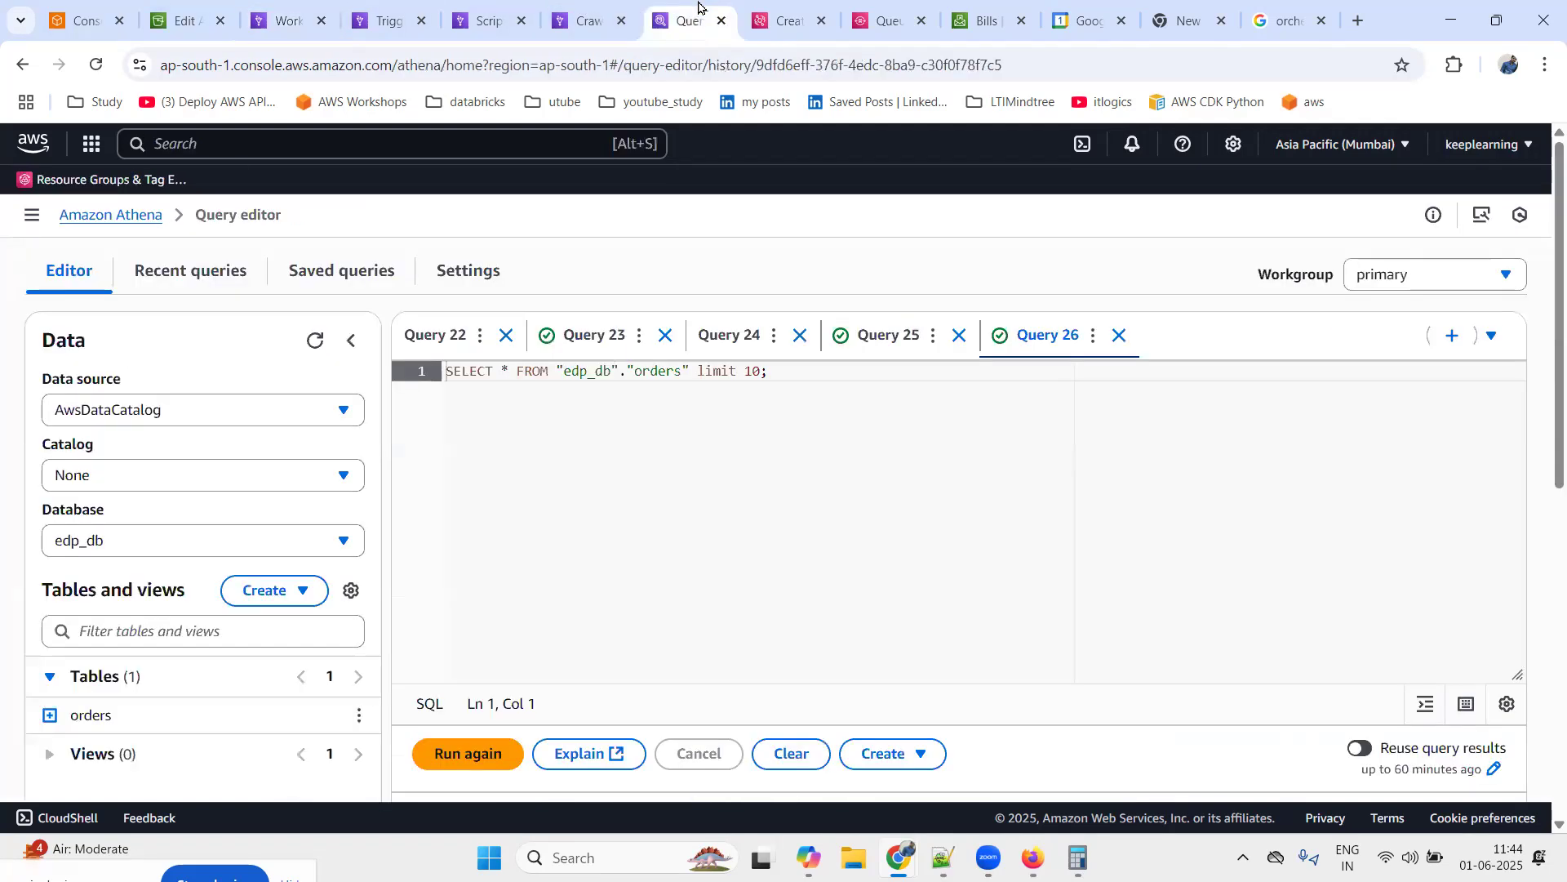
click(601, 5)
Return to the rule's target stage and read the execution role note on permission to send events to the target
click(781, 5)
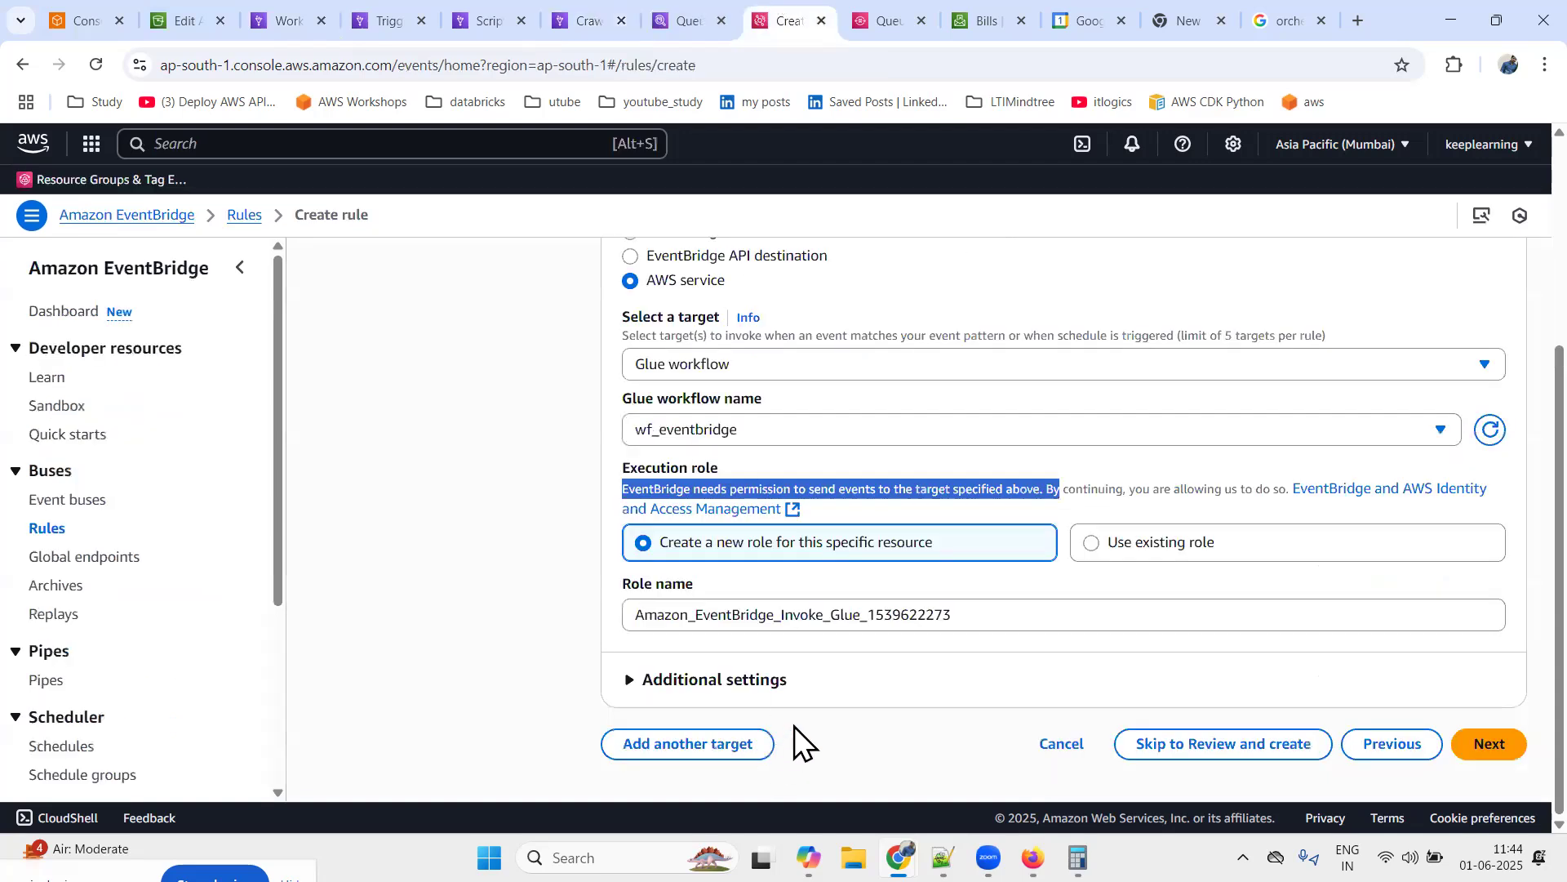
click(523, 617)
drag(852, 489, 1027, 486)
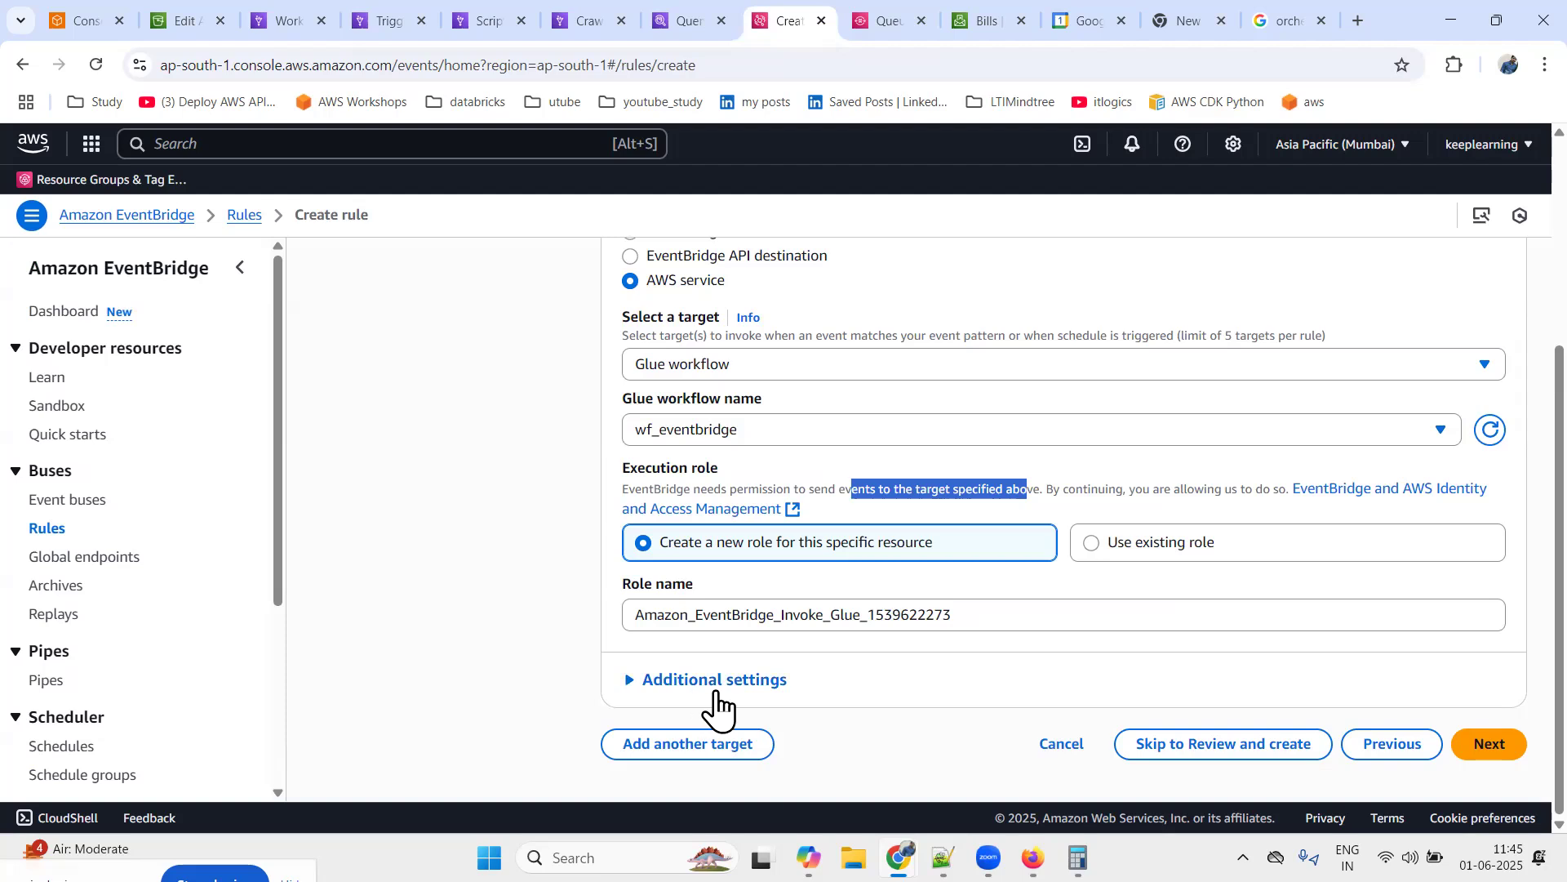
Leave the rule without tags, review its settings and create wf-edp-trigger-rule
click(1497, 743)
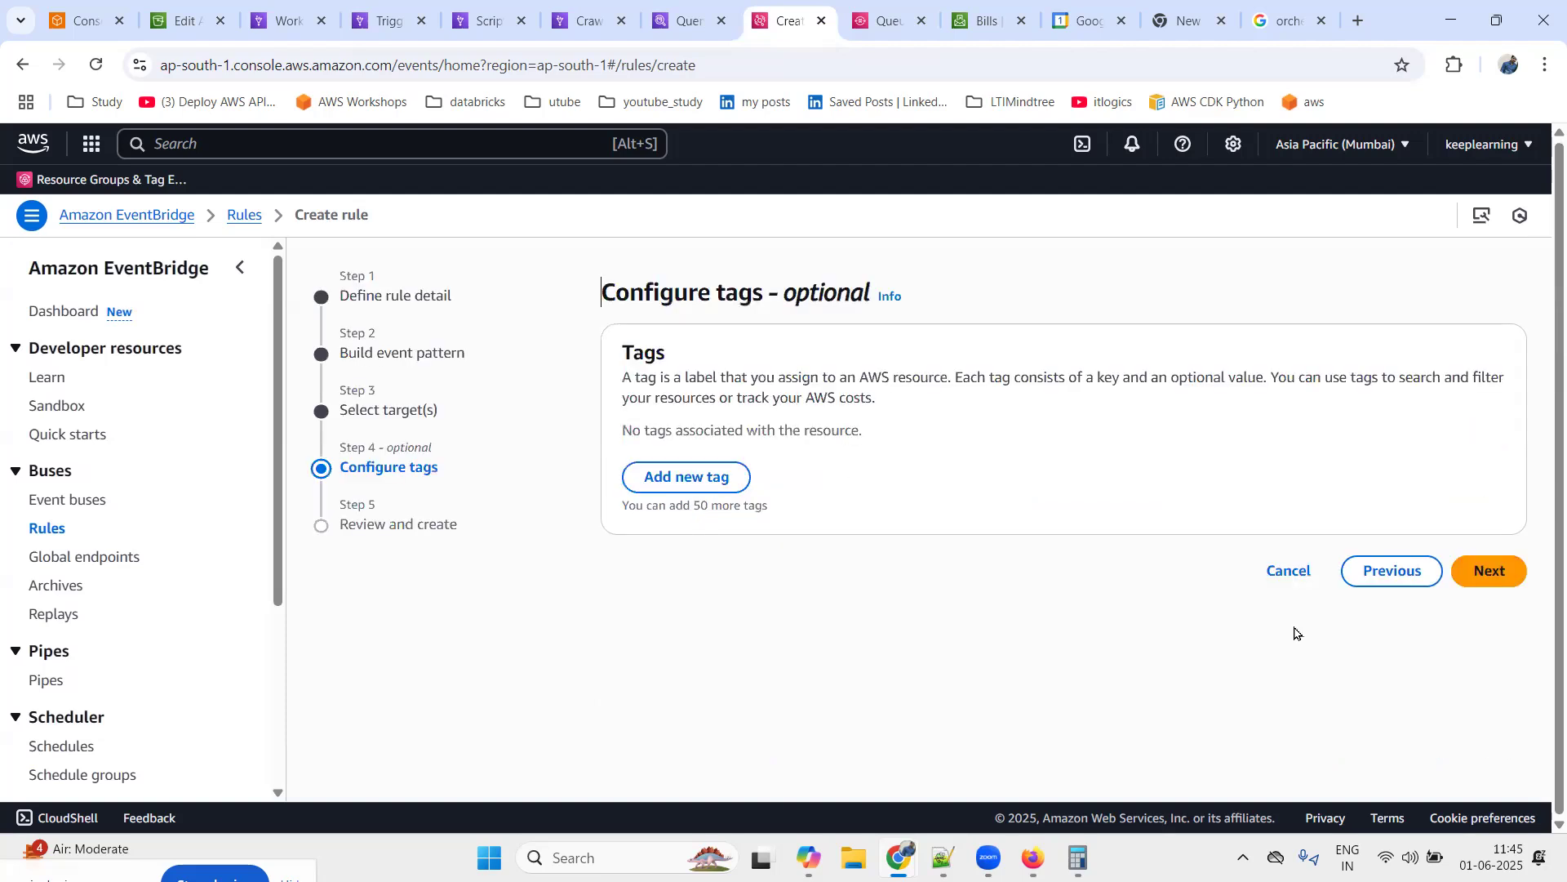
click(1508, 578)
scroll(1389, 686, down, 2)
scroll(1389, 686, down, 6)
scroll(1393, 724, up, 3)
scroll(1487, 796, down, 3)
click(1479, 749)
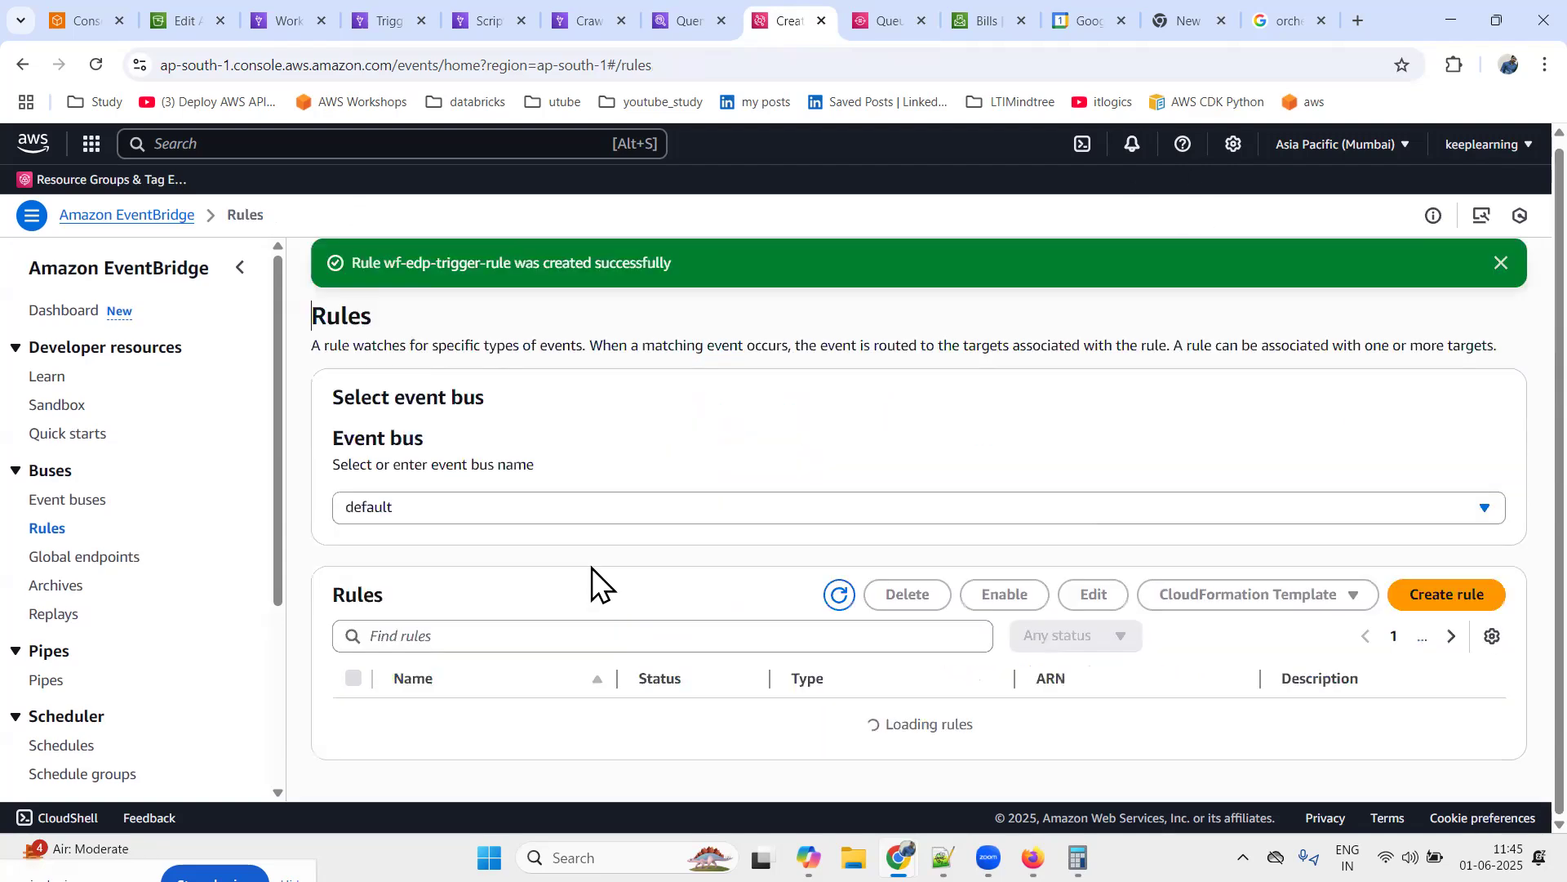
Open wf-edp-trigger-rule from the default event bus rules and review its event pattern and targets
scroll(555, 530, down, 2)
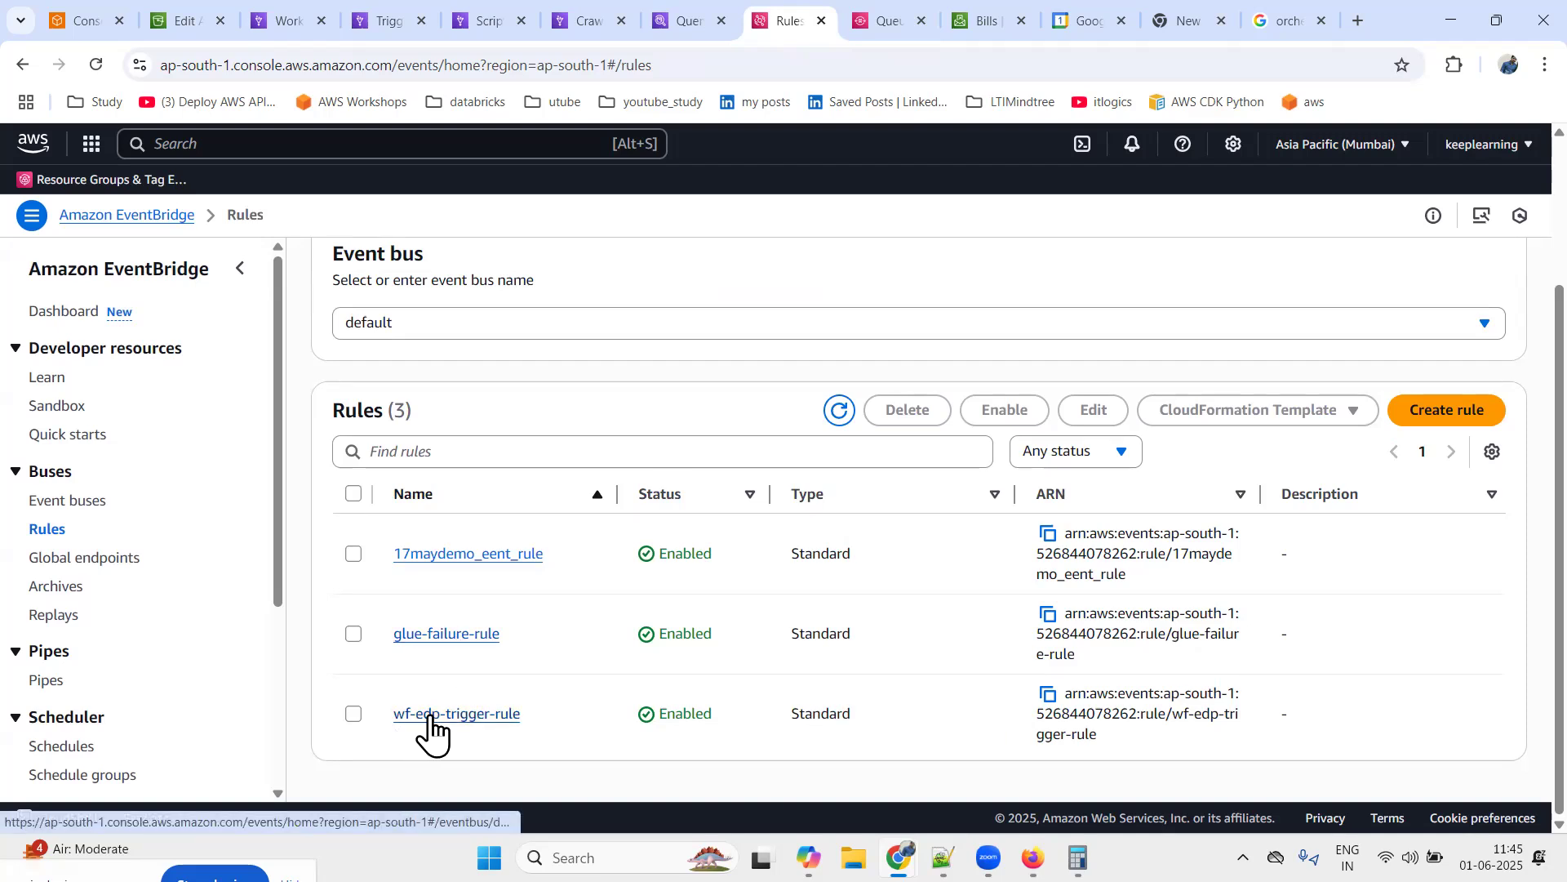
click(480, 719)
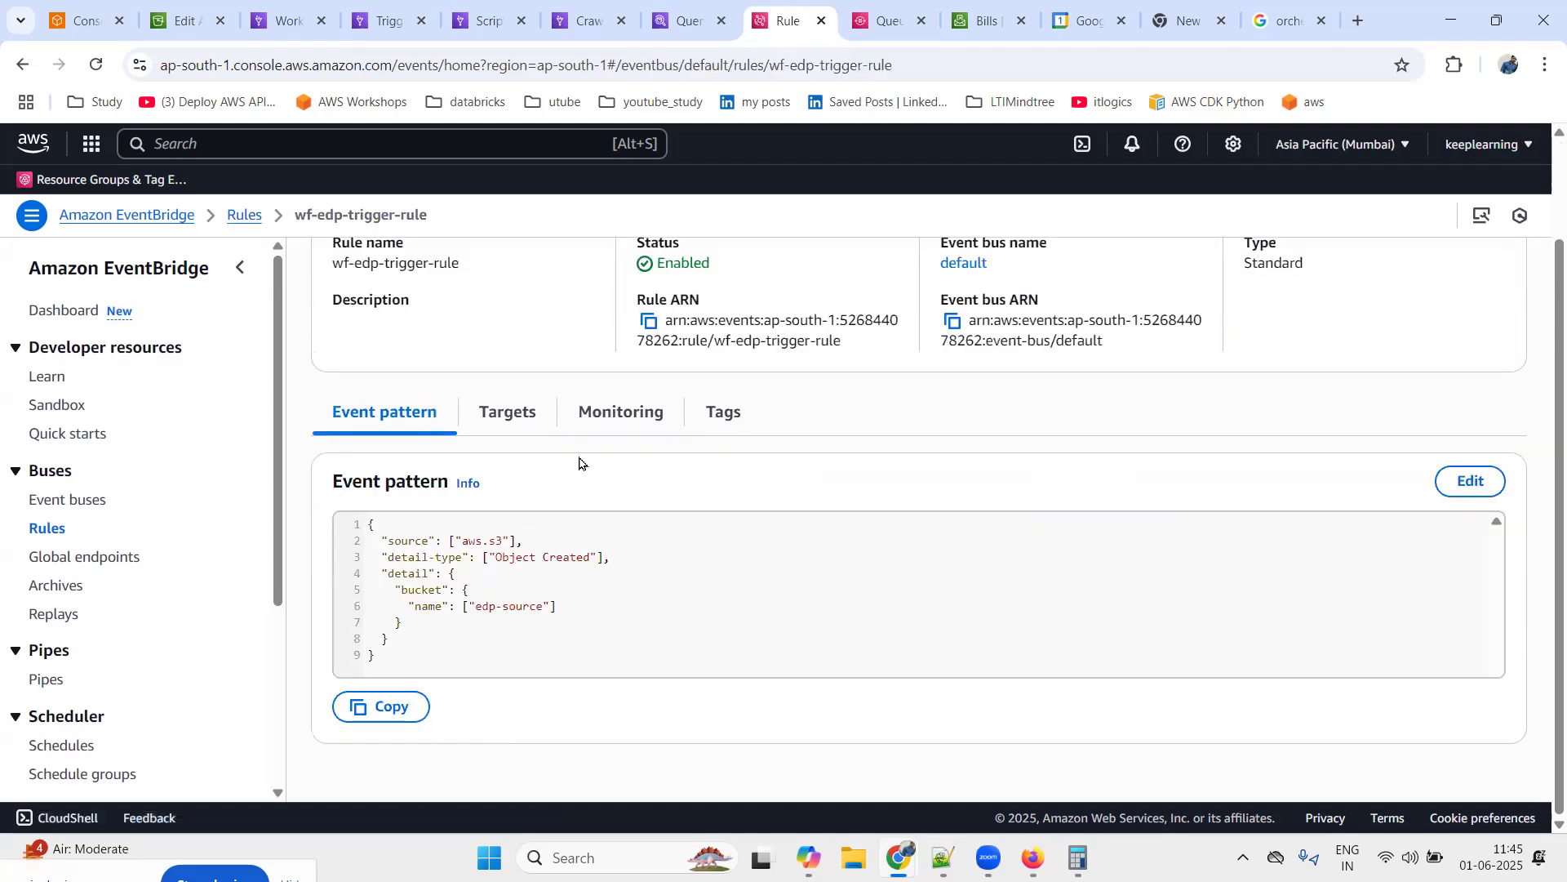
scroll(363, 478, up, 1)
scroll(363, 477, up, 1)
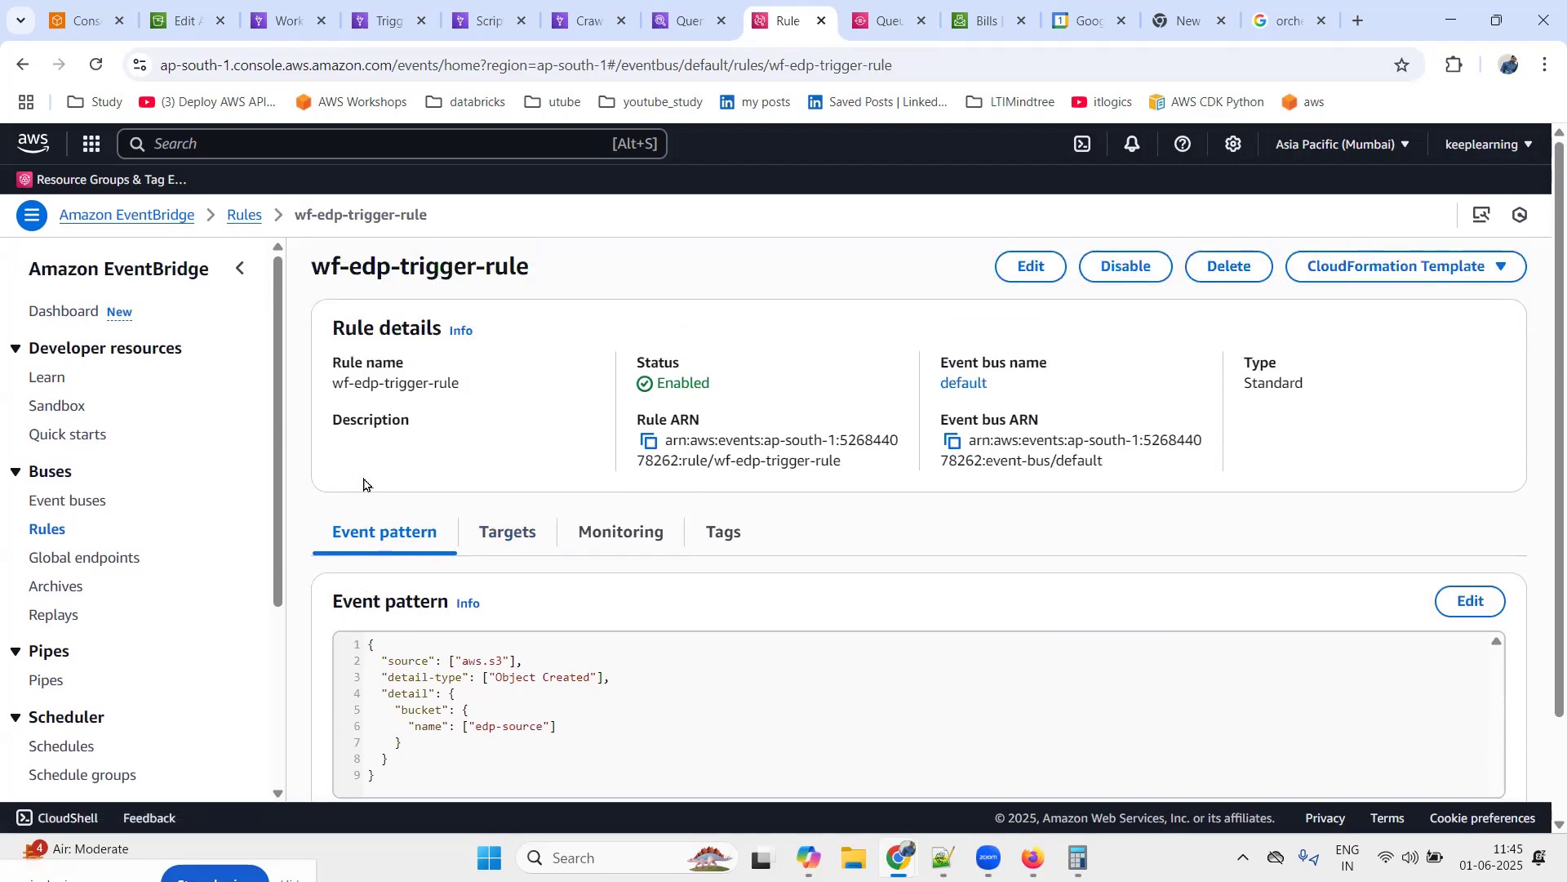
scroll(394, 443, down, 2)
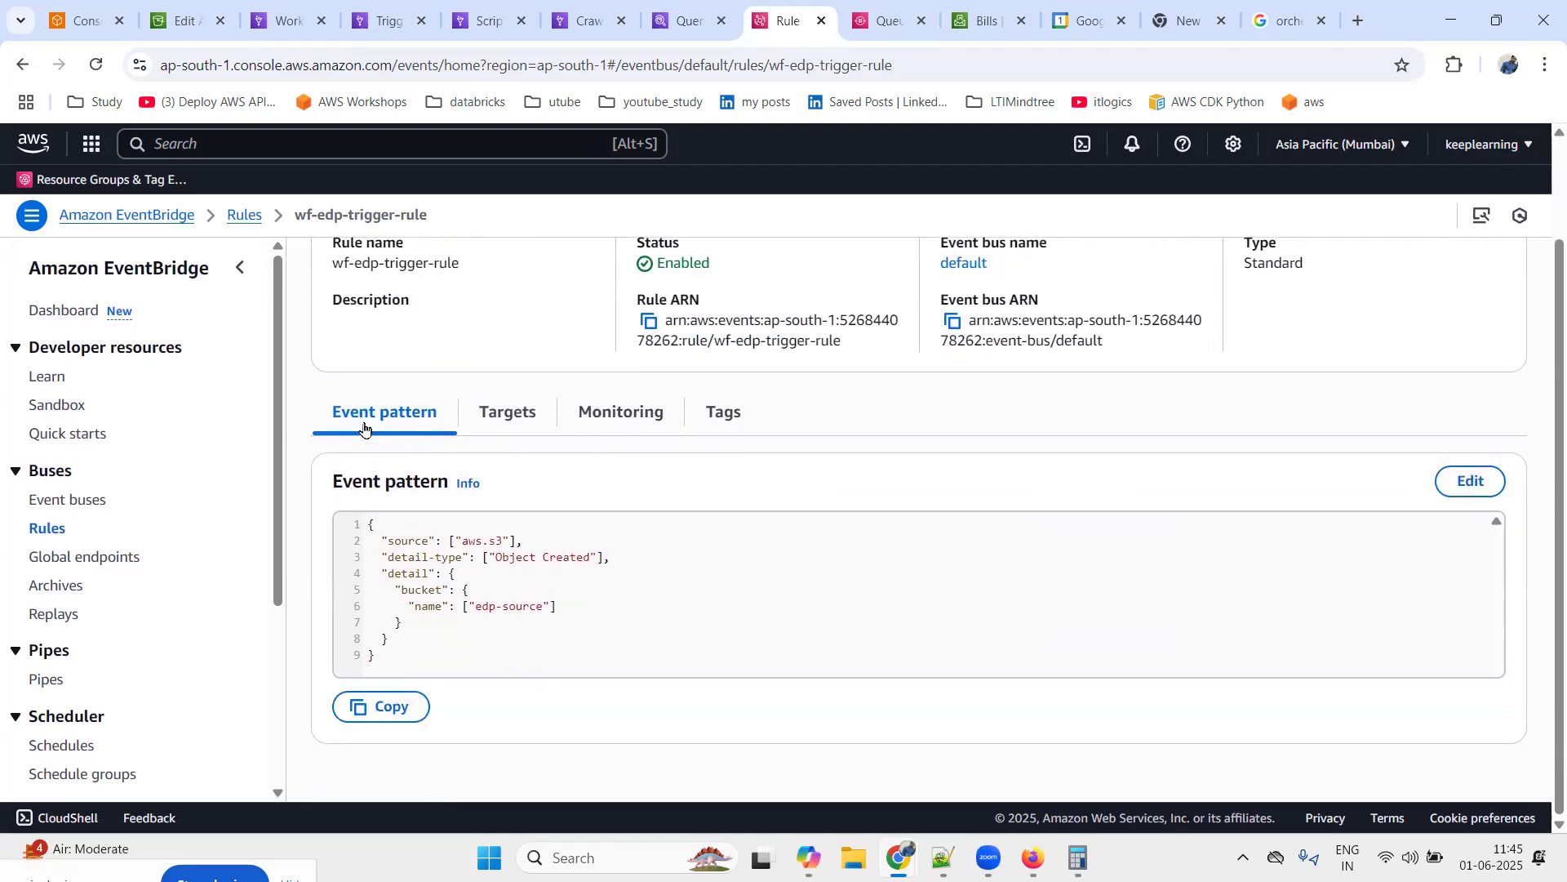
click(488, 412)
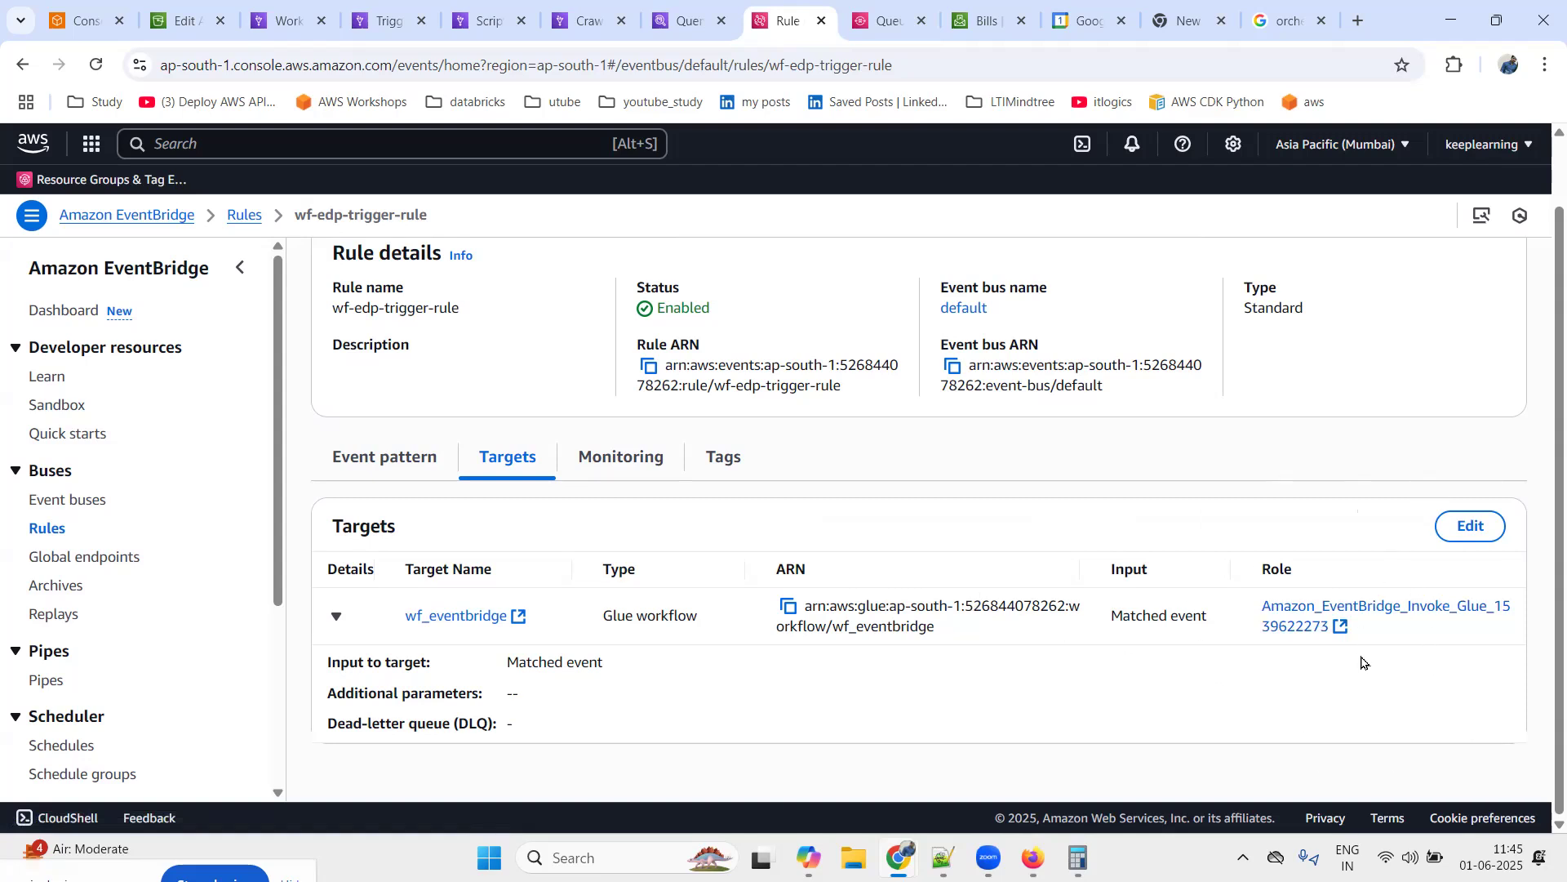
Open the IAM execution role of the wf_eventbridge target and check the trusted service in its trust relationships
click(1342, 627)
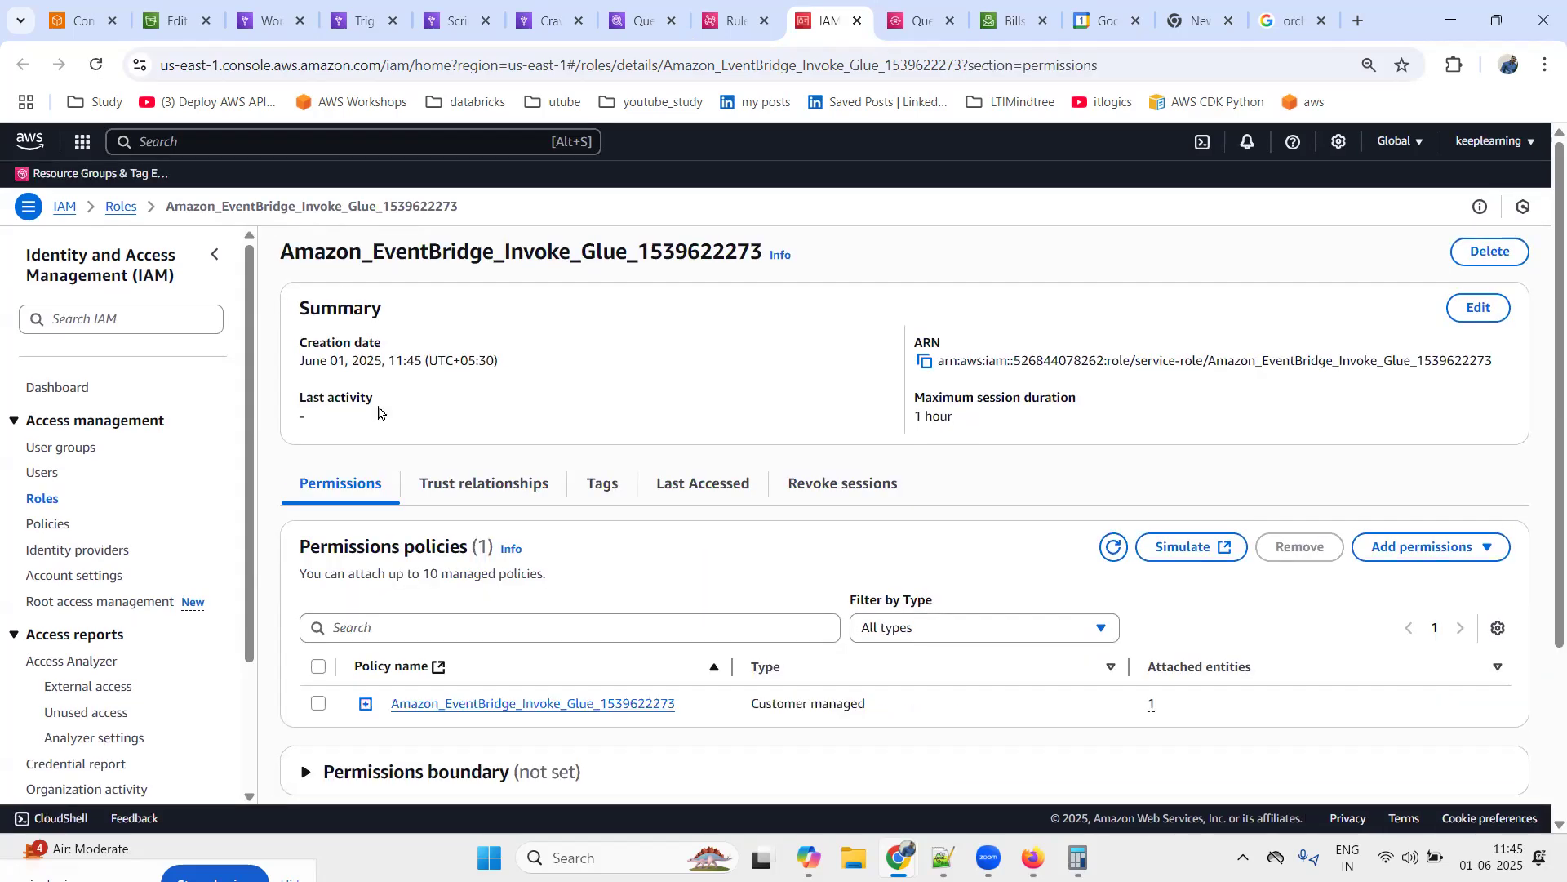
scroll(424, 412, down, 3)
click(507, 252)
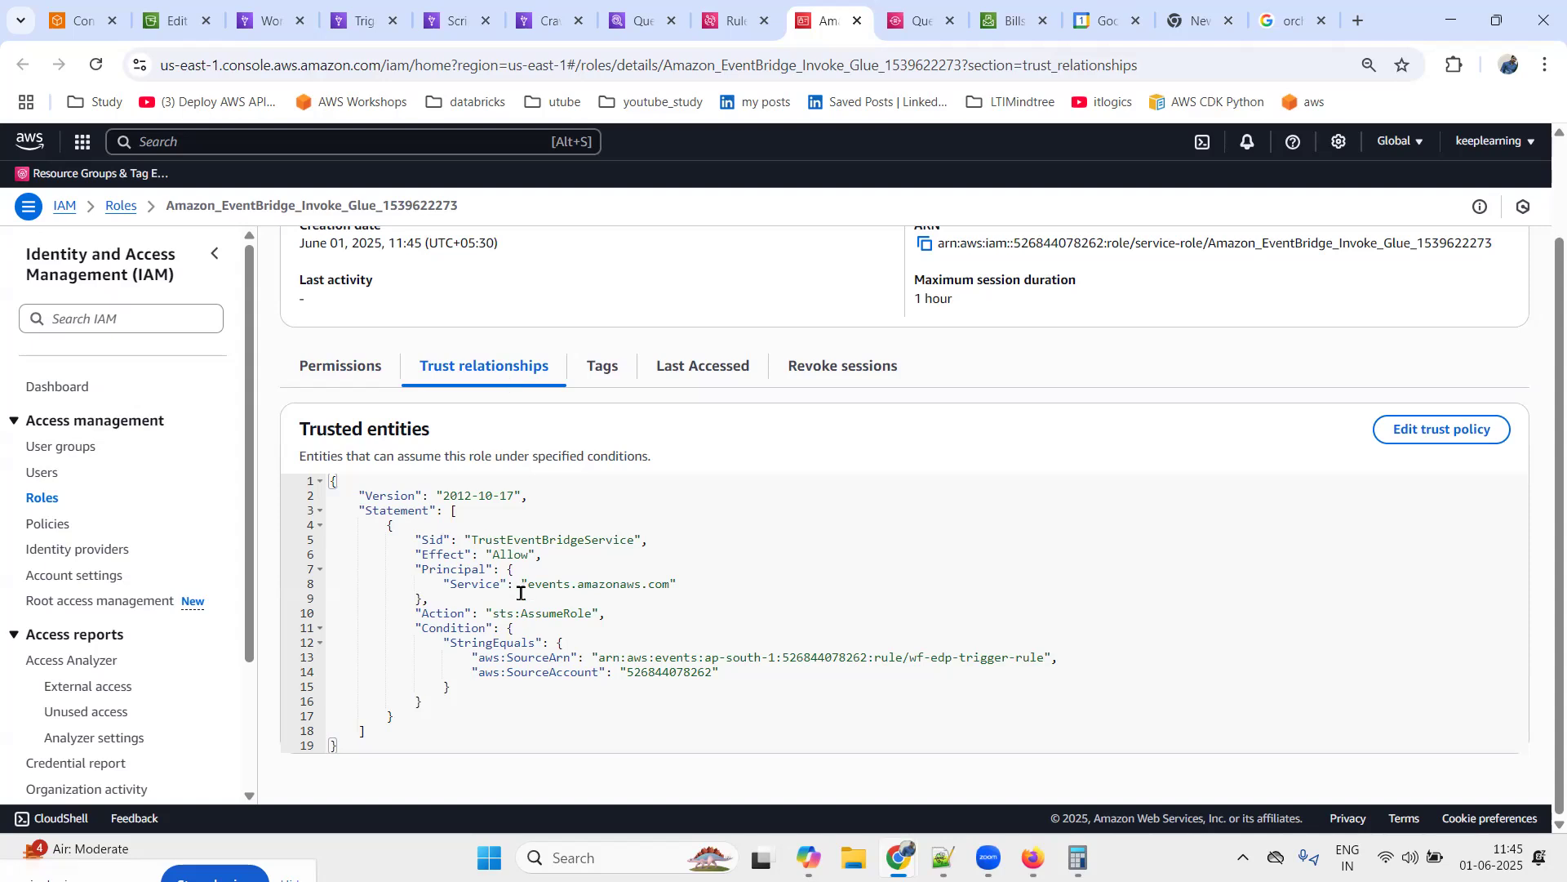
drag(527, 596, 724, 581)
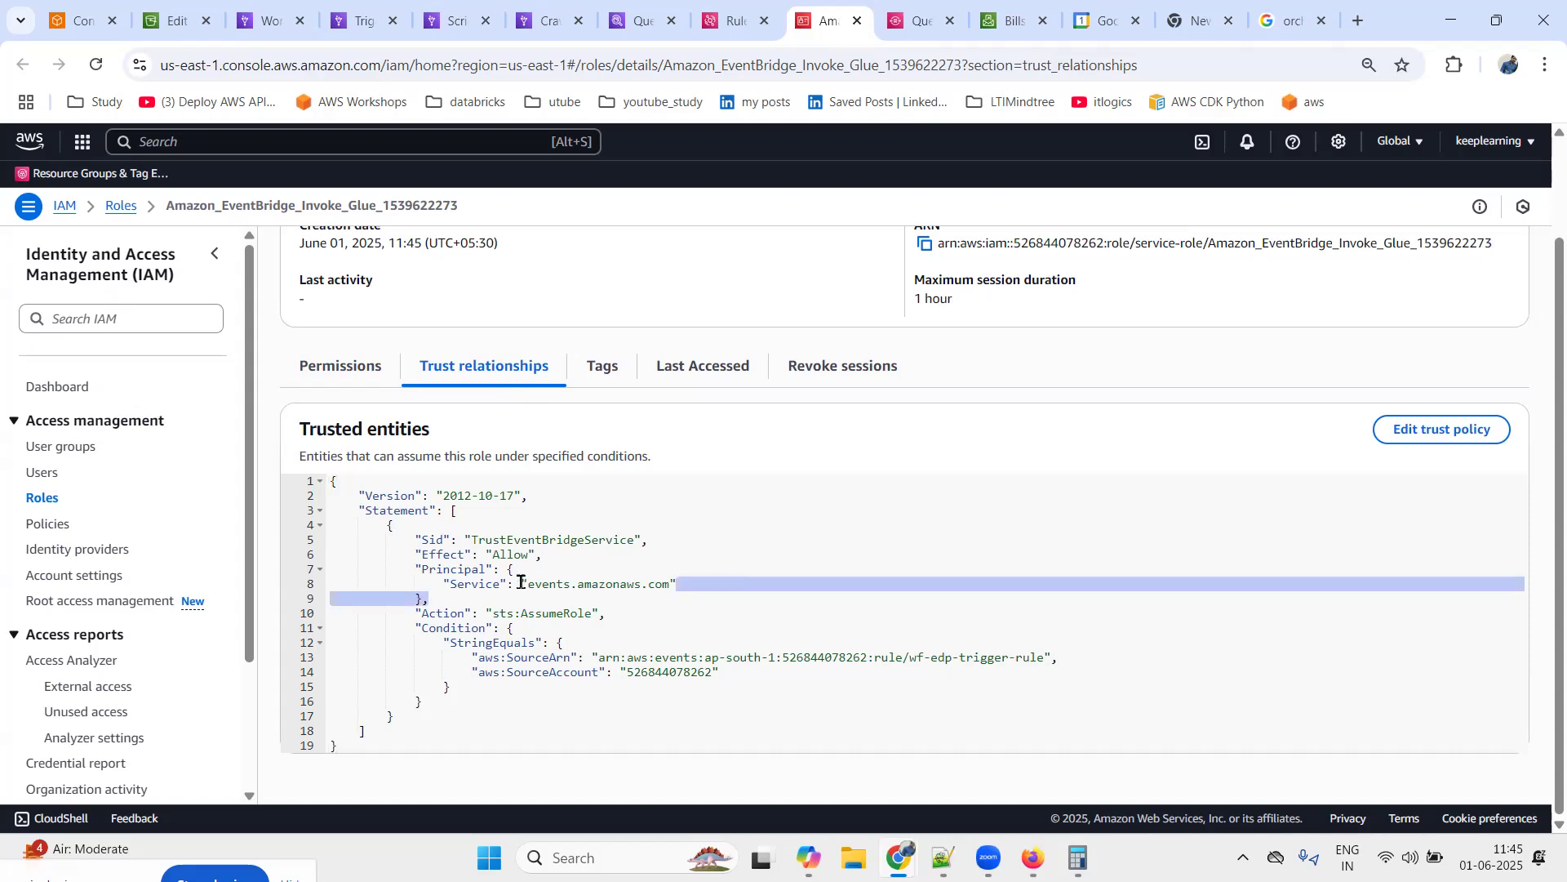
drag(524, 584, 724, 584)
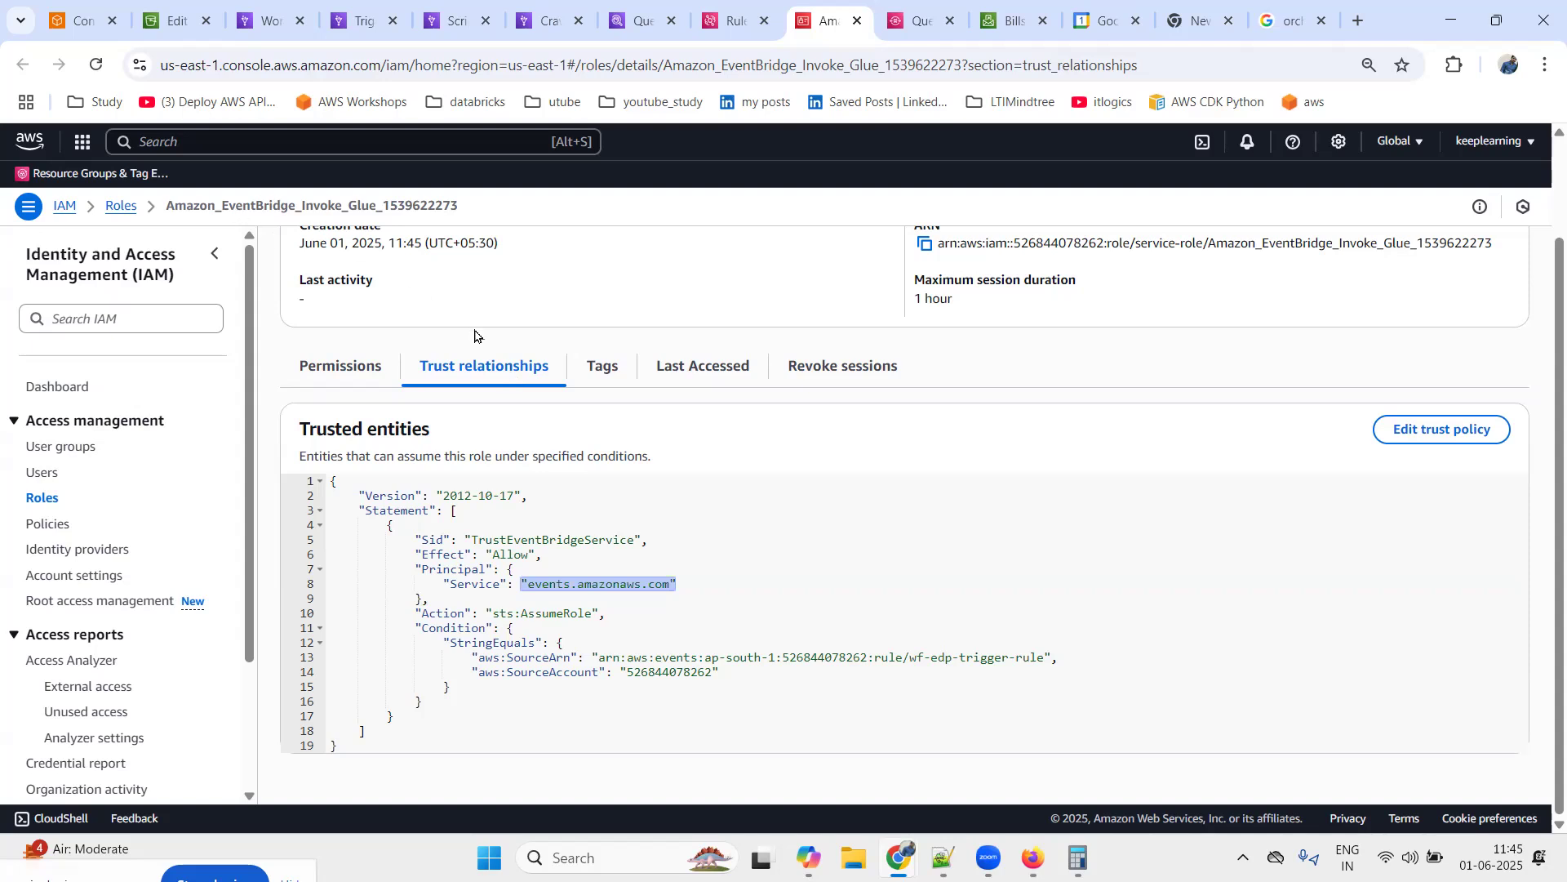
Expand the role's customer managed permissions policy and check the Glue action it allows on the workflow
click(361, 383)
scroll(819, 654, down, 1)
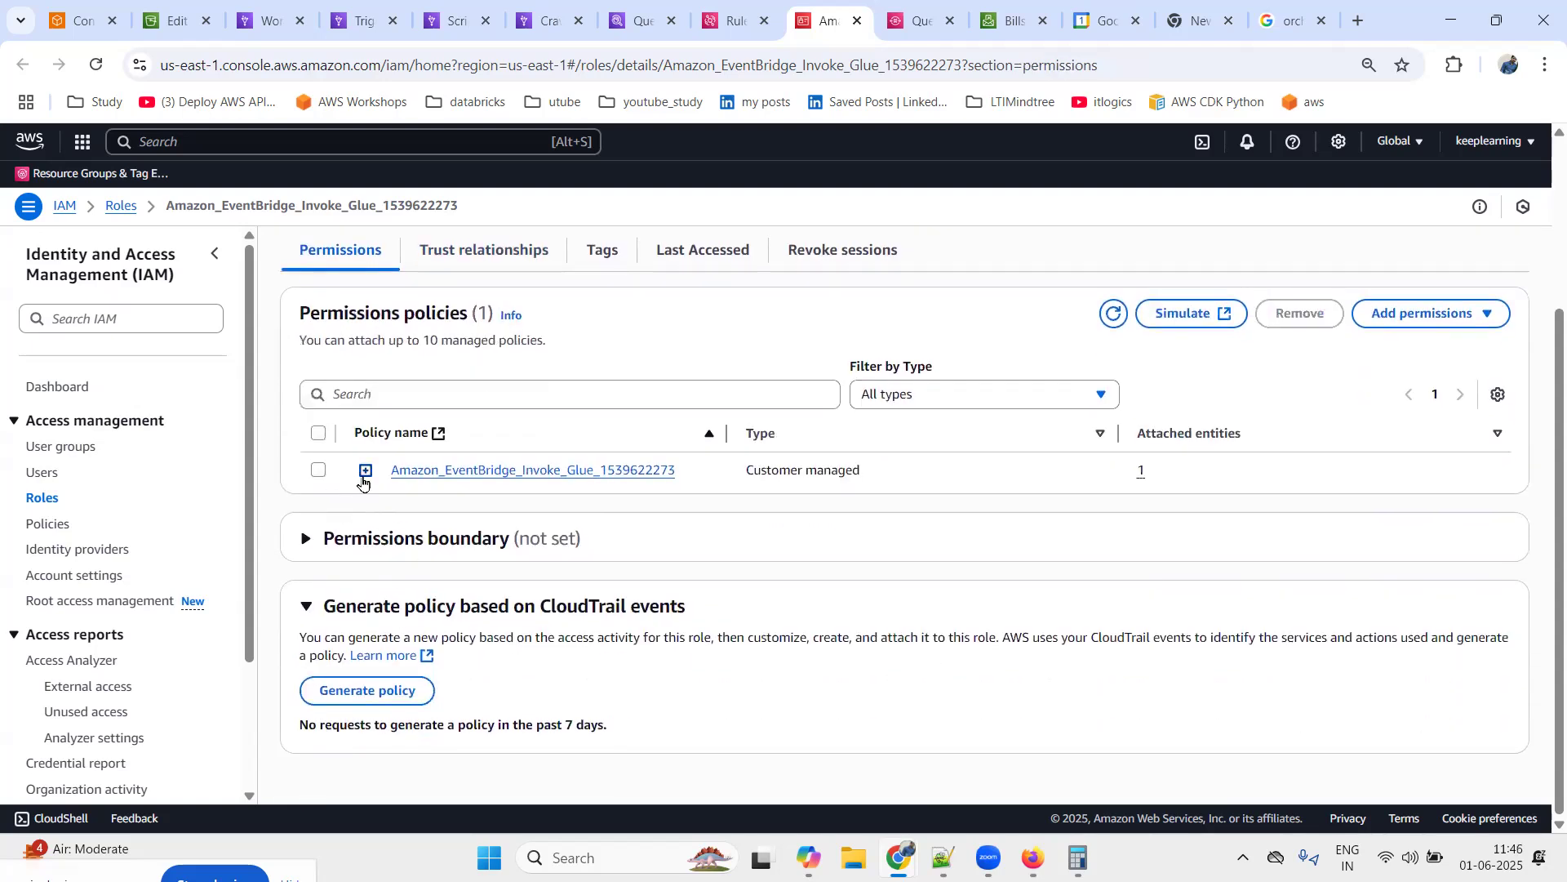
click(364, 476)
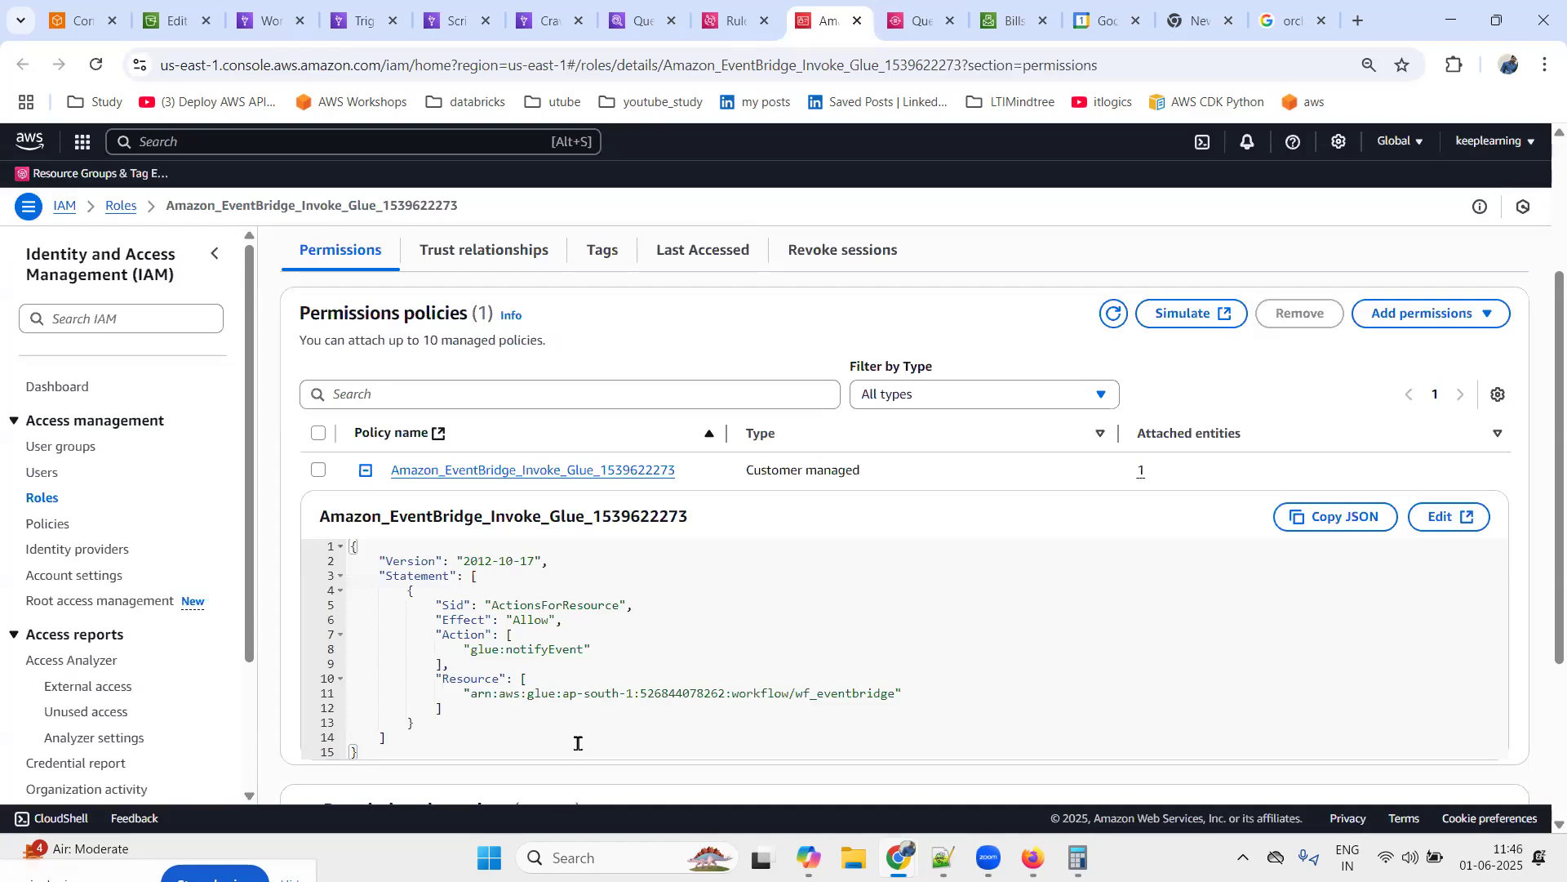
drag(456, 650, 660, 653)
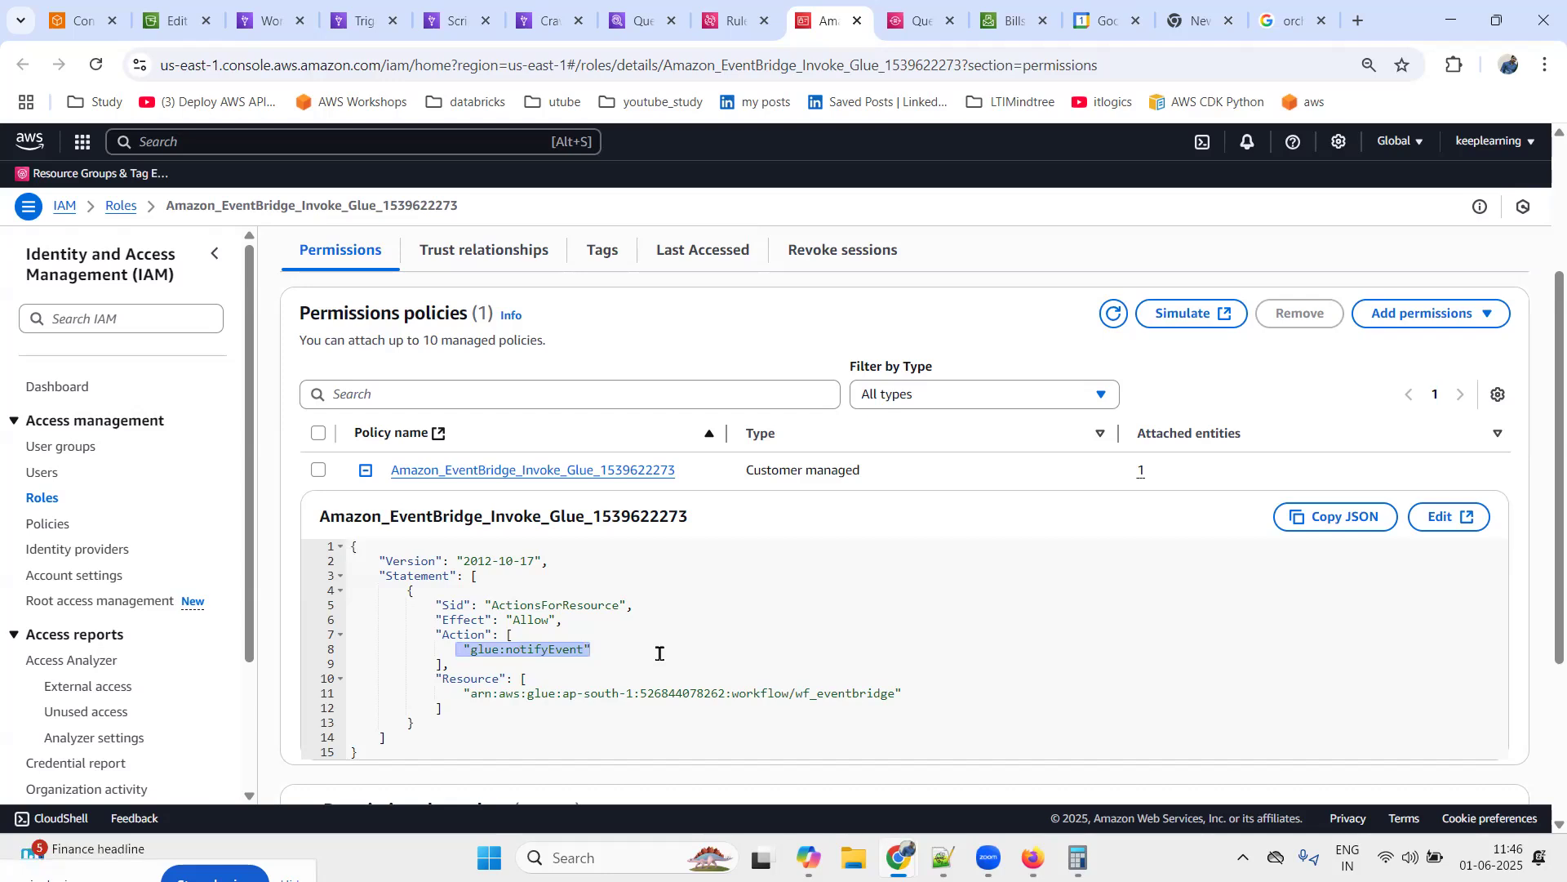
Return to the wf_eventbridge workflow, recheck the event trigger's batch size, then close the trigger details
click(263, 18)
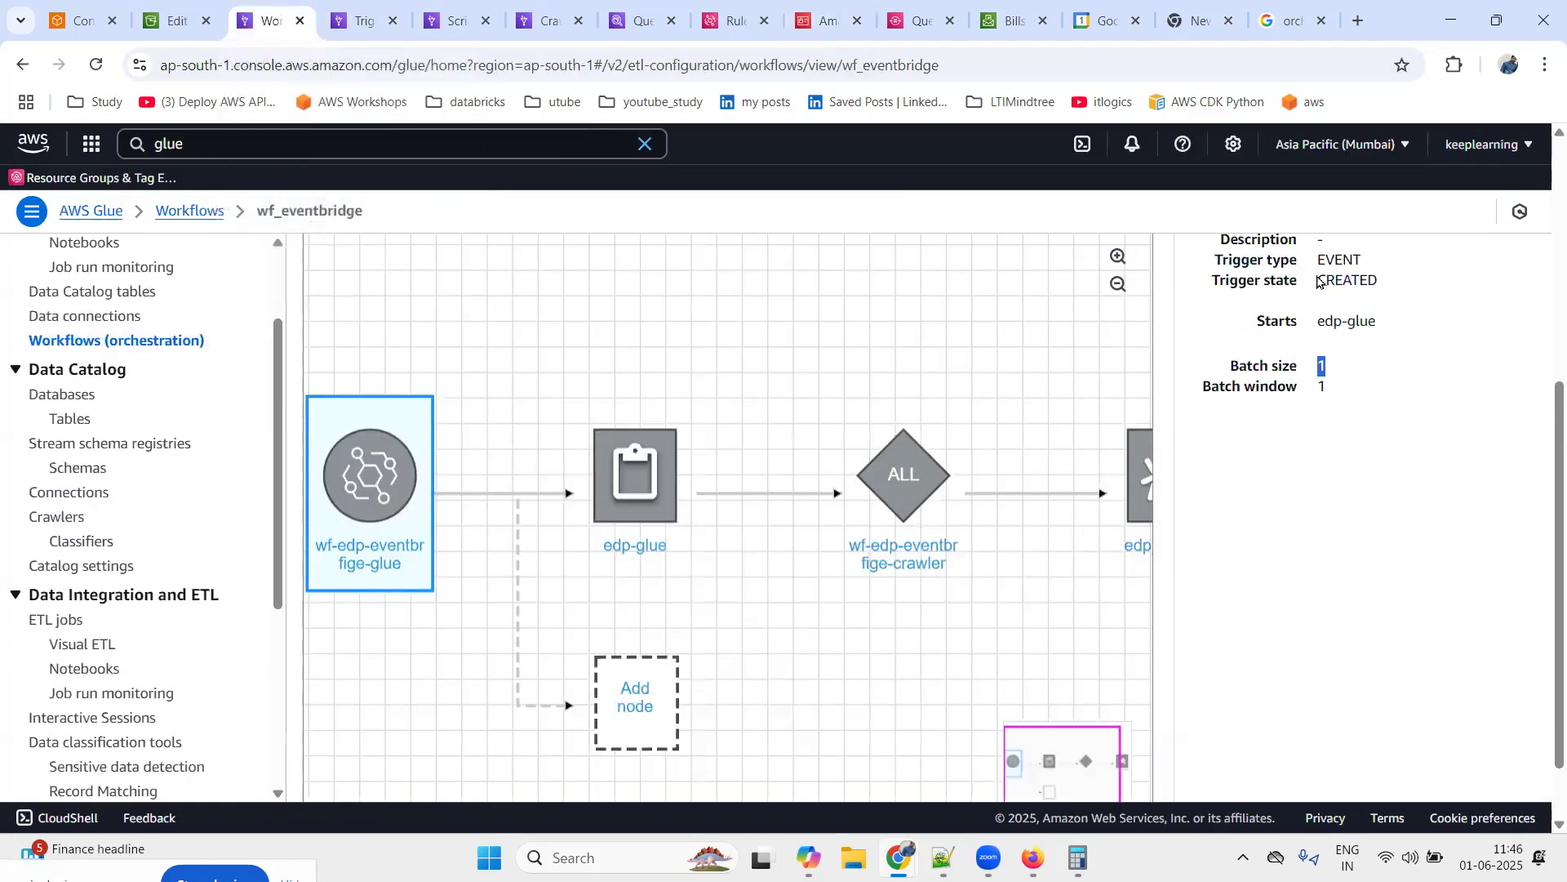
drag(1211, 386, 1356, 364)
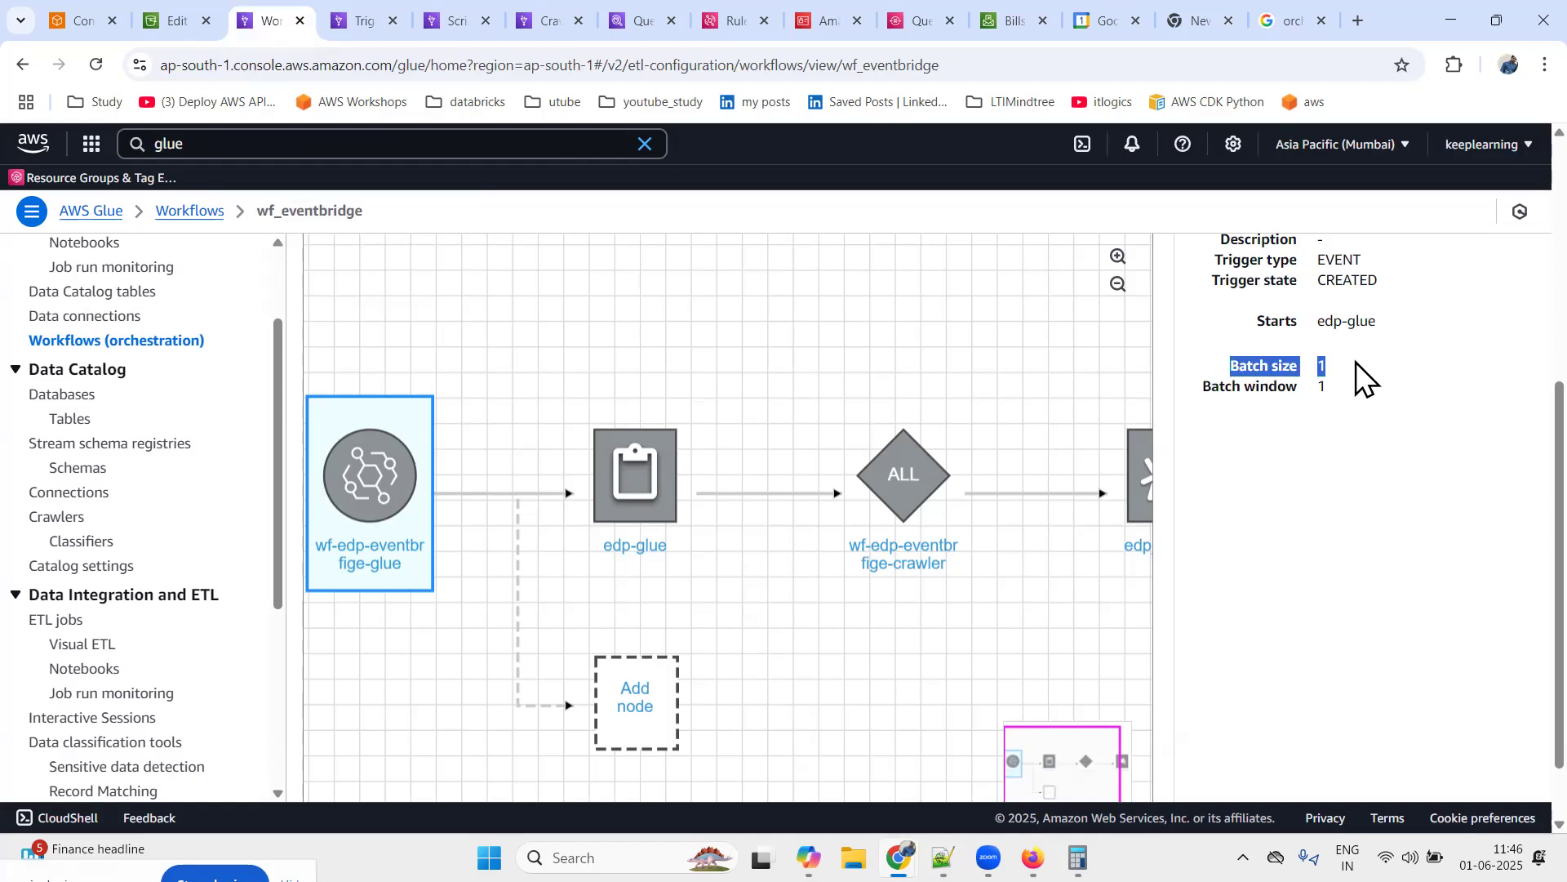
click(1194, 485)
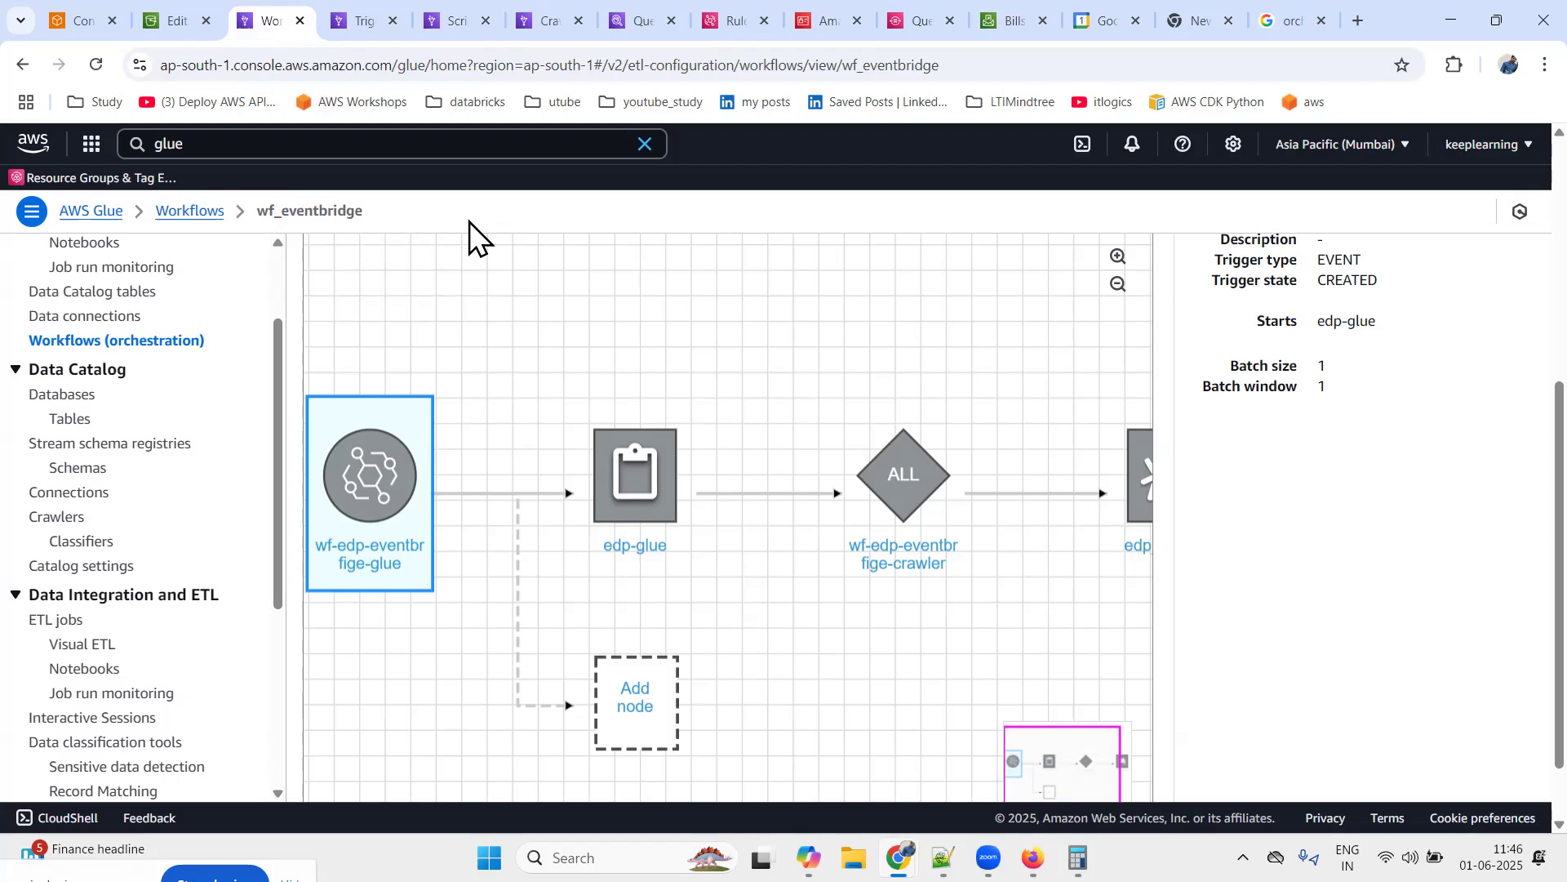
scroll(1476, 483, down, 1)
scroll(1476, 483, up, 6)
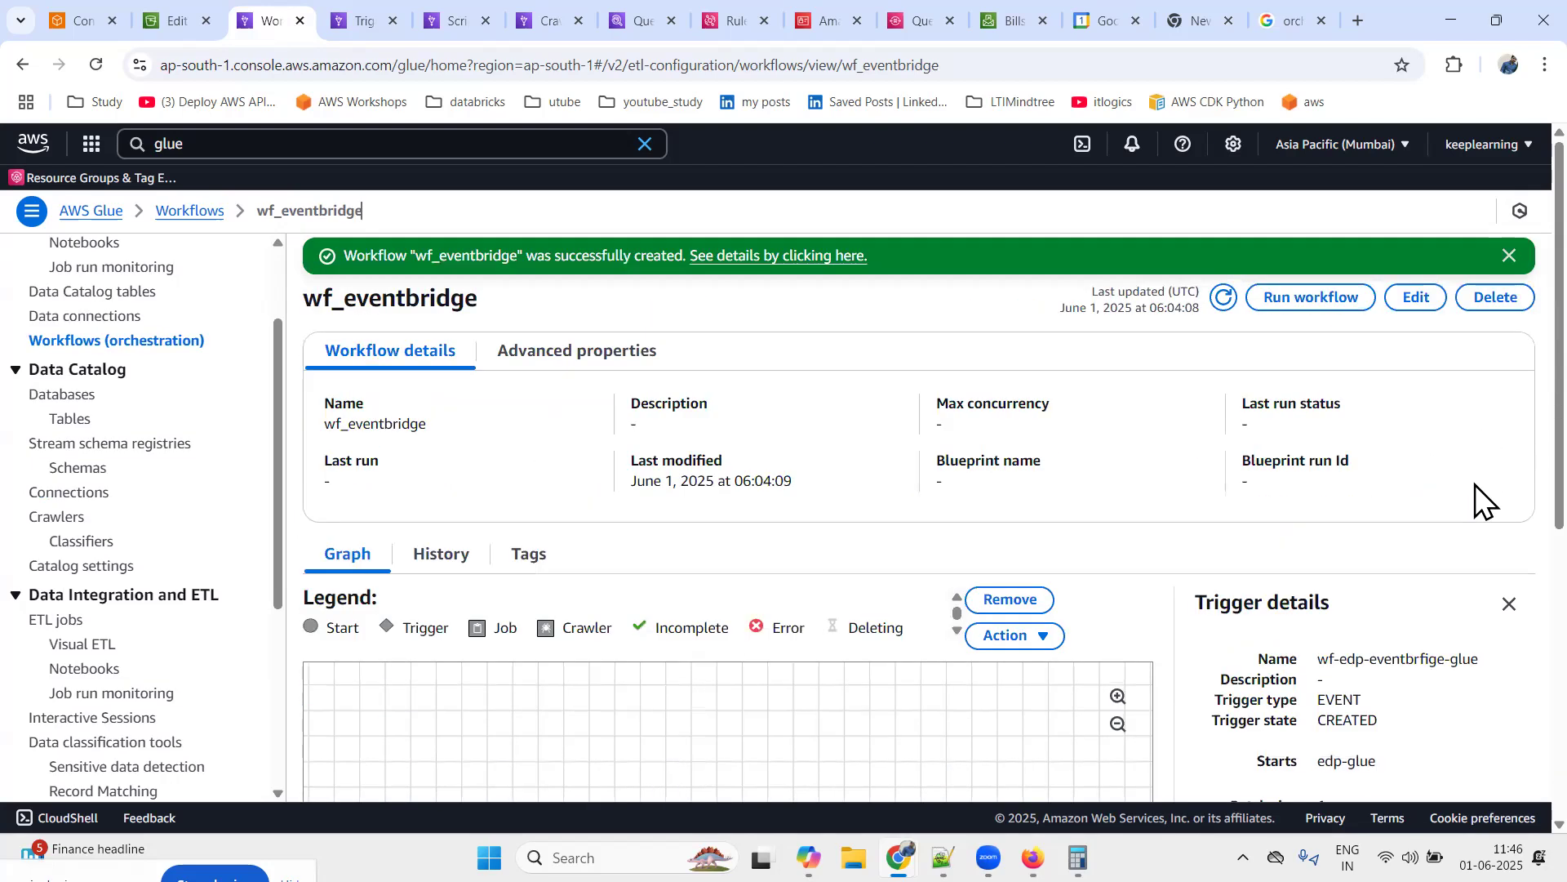
click(1512, 602)
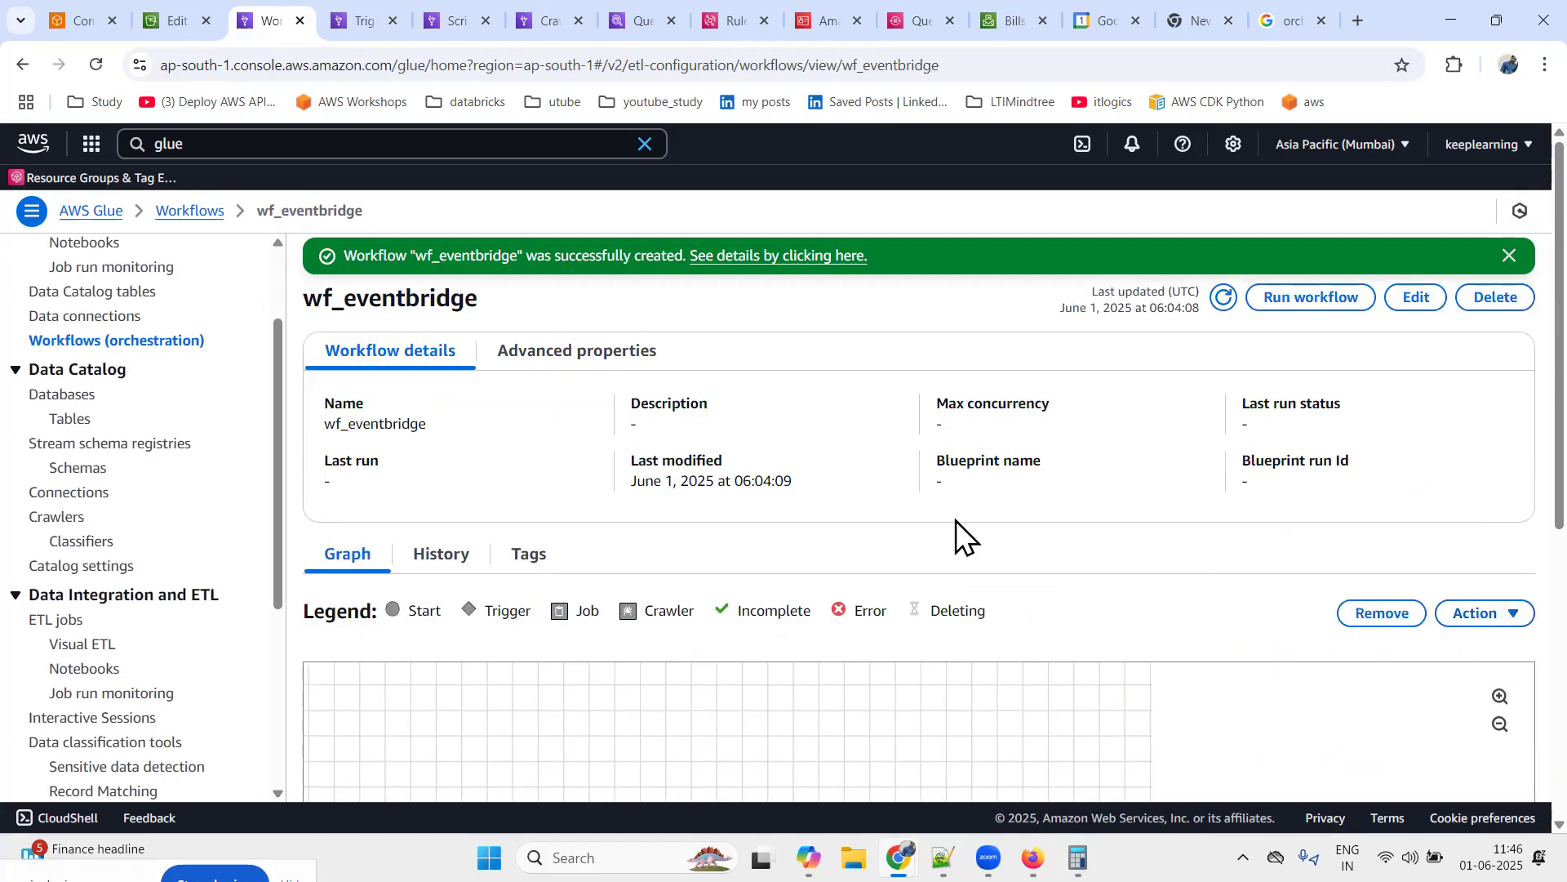
scroll(957, 521, down, 2)
scroll(956, 521, down, 4)
scroll(1262, 493, up, 2)
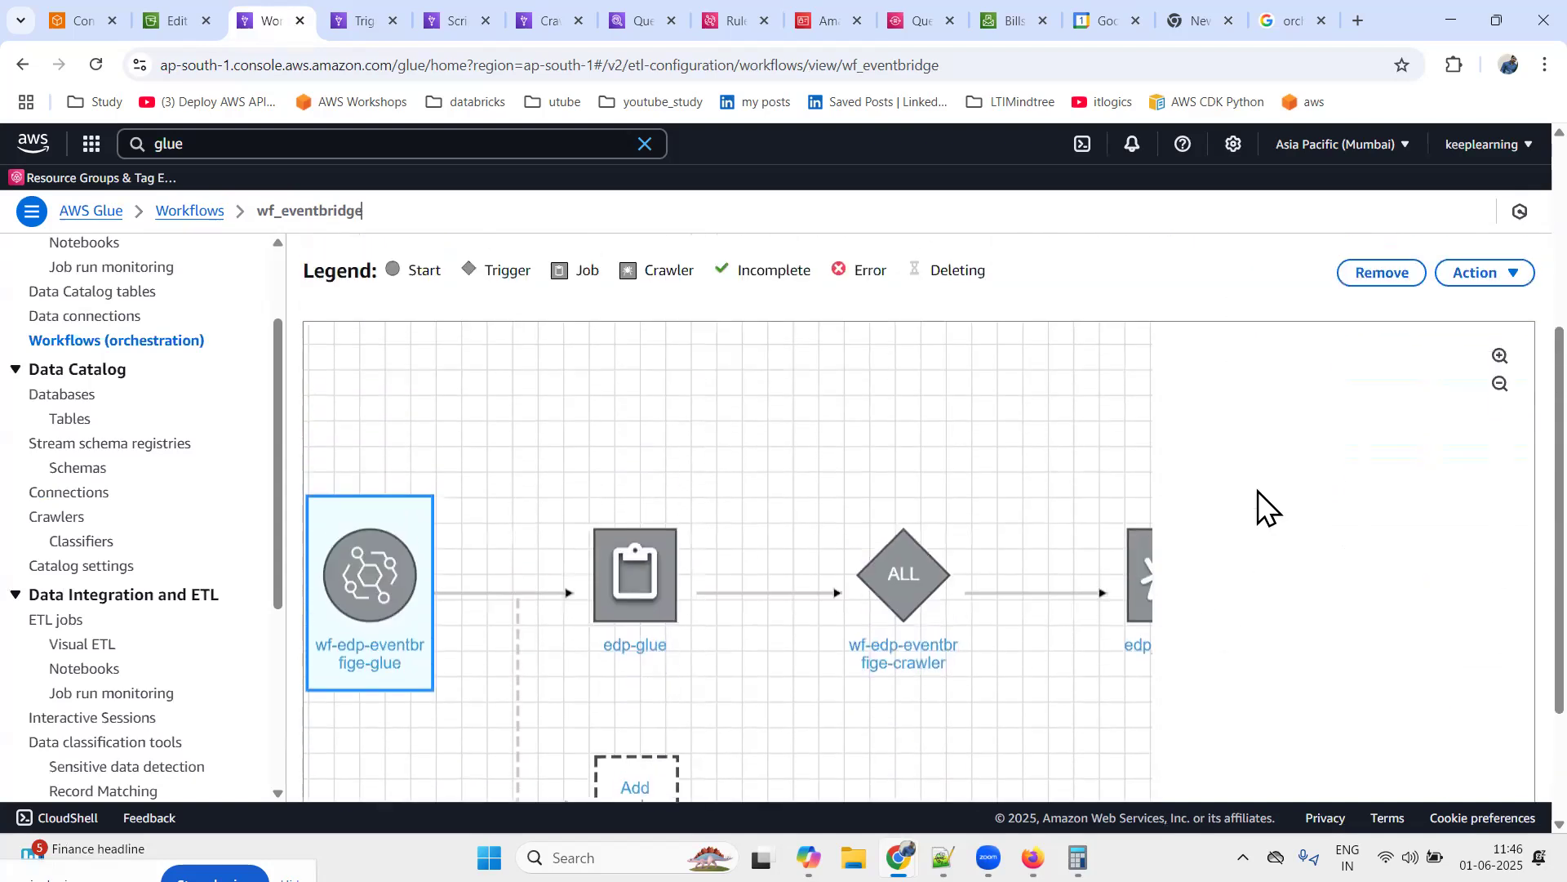
Reopen wf_eventbridge from the workflows list and examine its graph from the event trigger through to edp_crawler
click(205, 213)
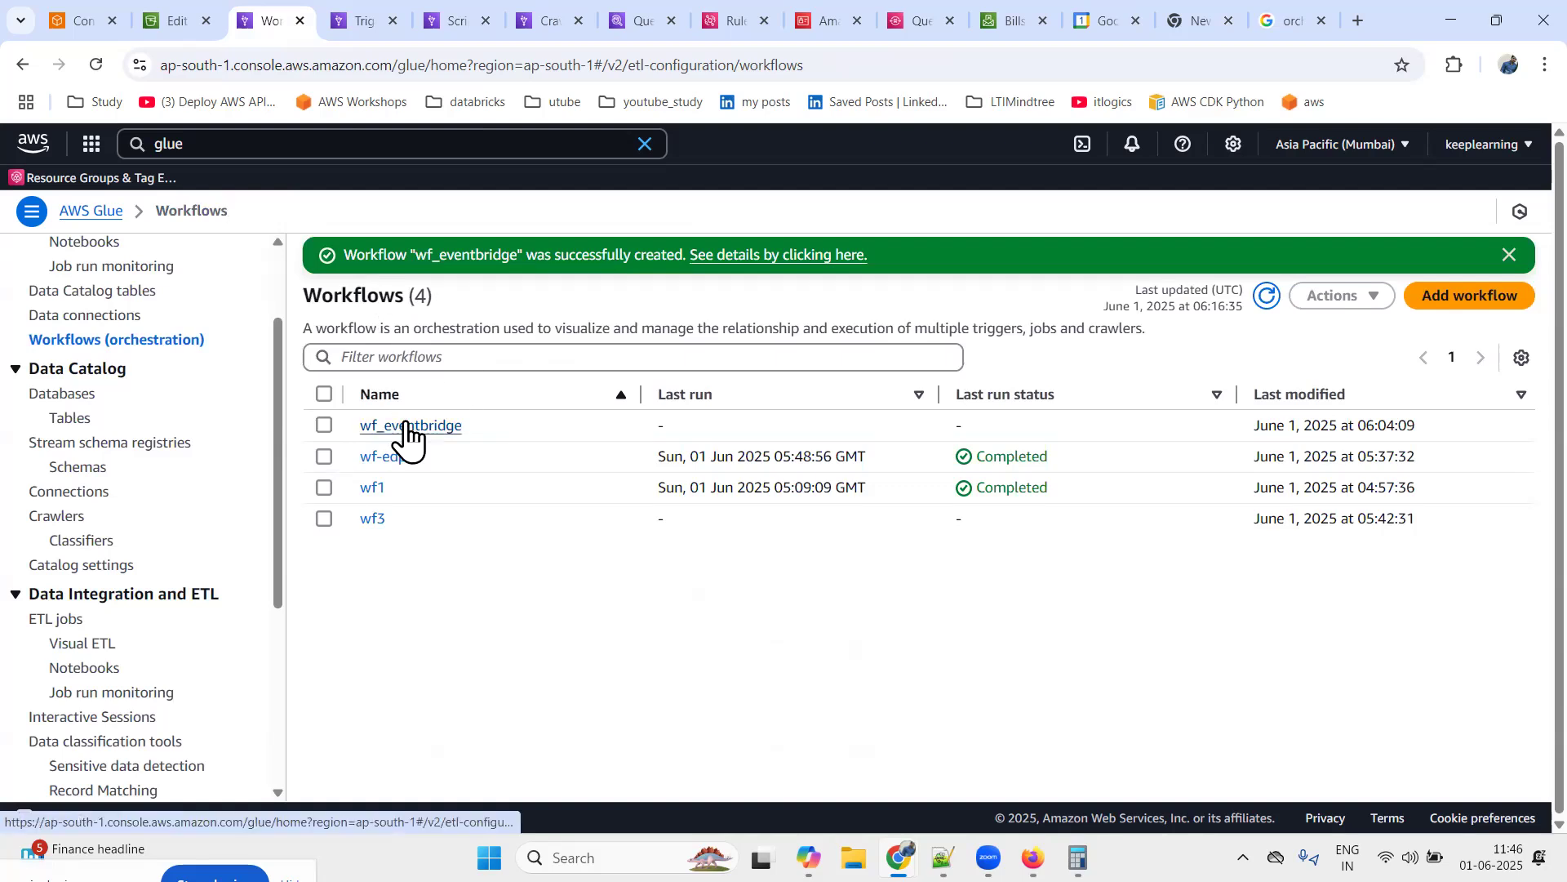
click(406, 426)
scroll(831, 556, down, 4)
scroll(831, 556, up, 2)
scroll(831, 556, down, 2)
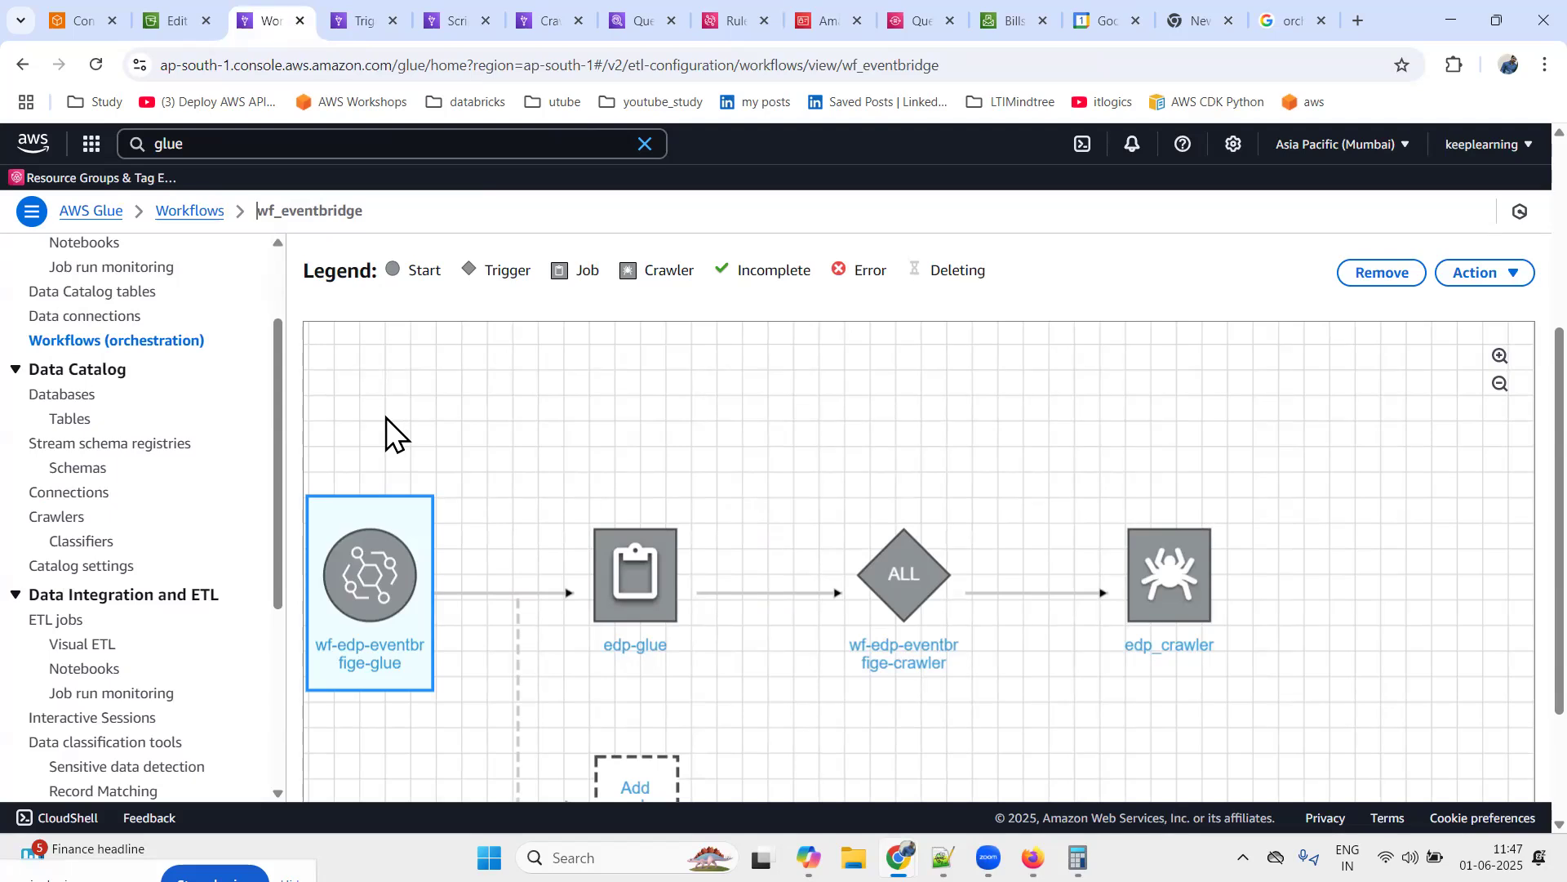
scroll(385, 418, down, 2)
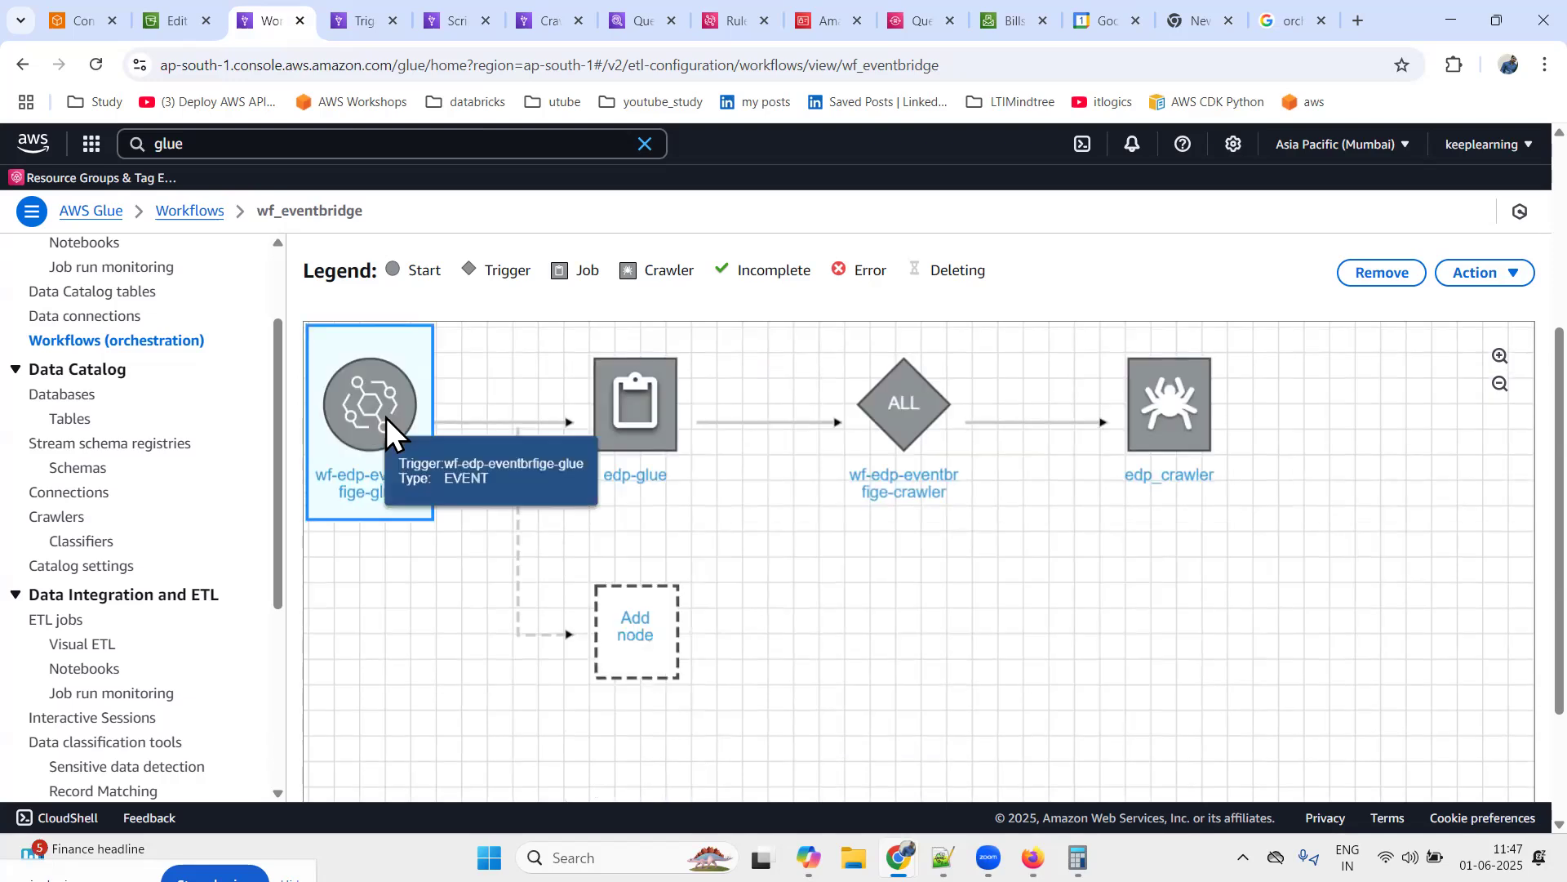
scroll(497, 653, up, 2)
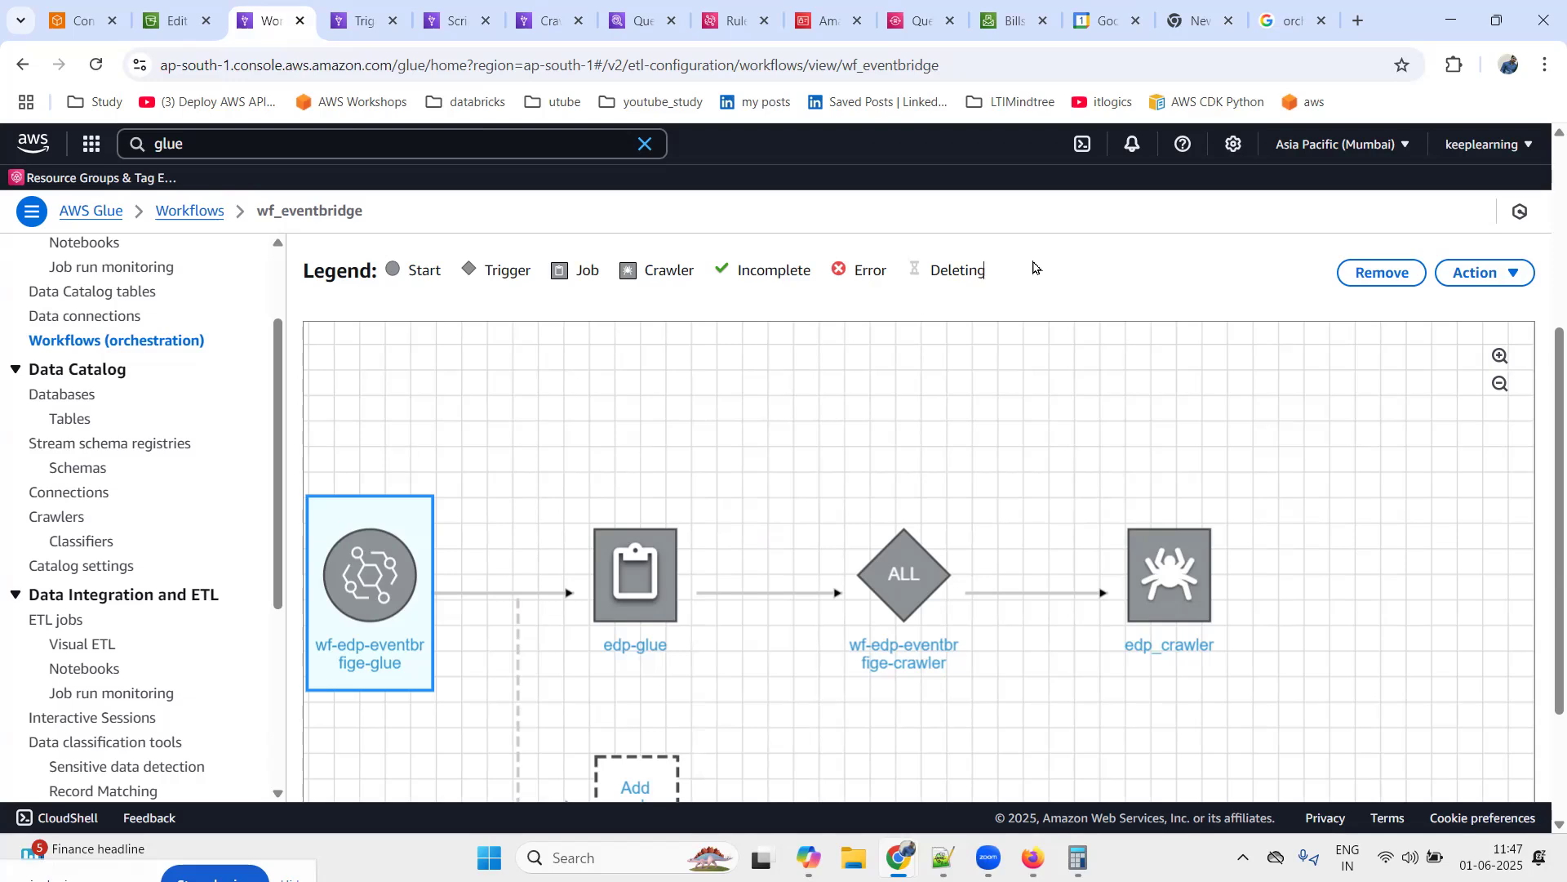
Return to the edp-source bucket in S3 and open its source_files folder
click(188, 19)
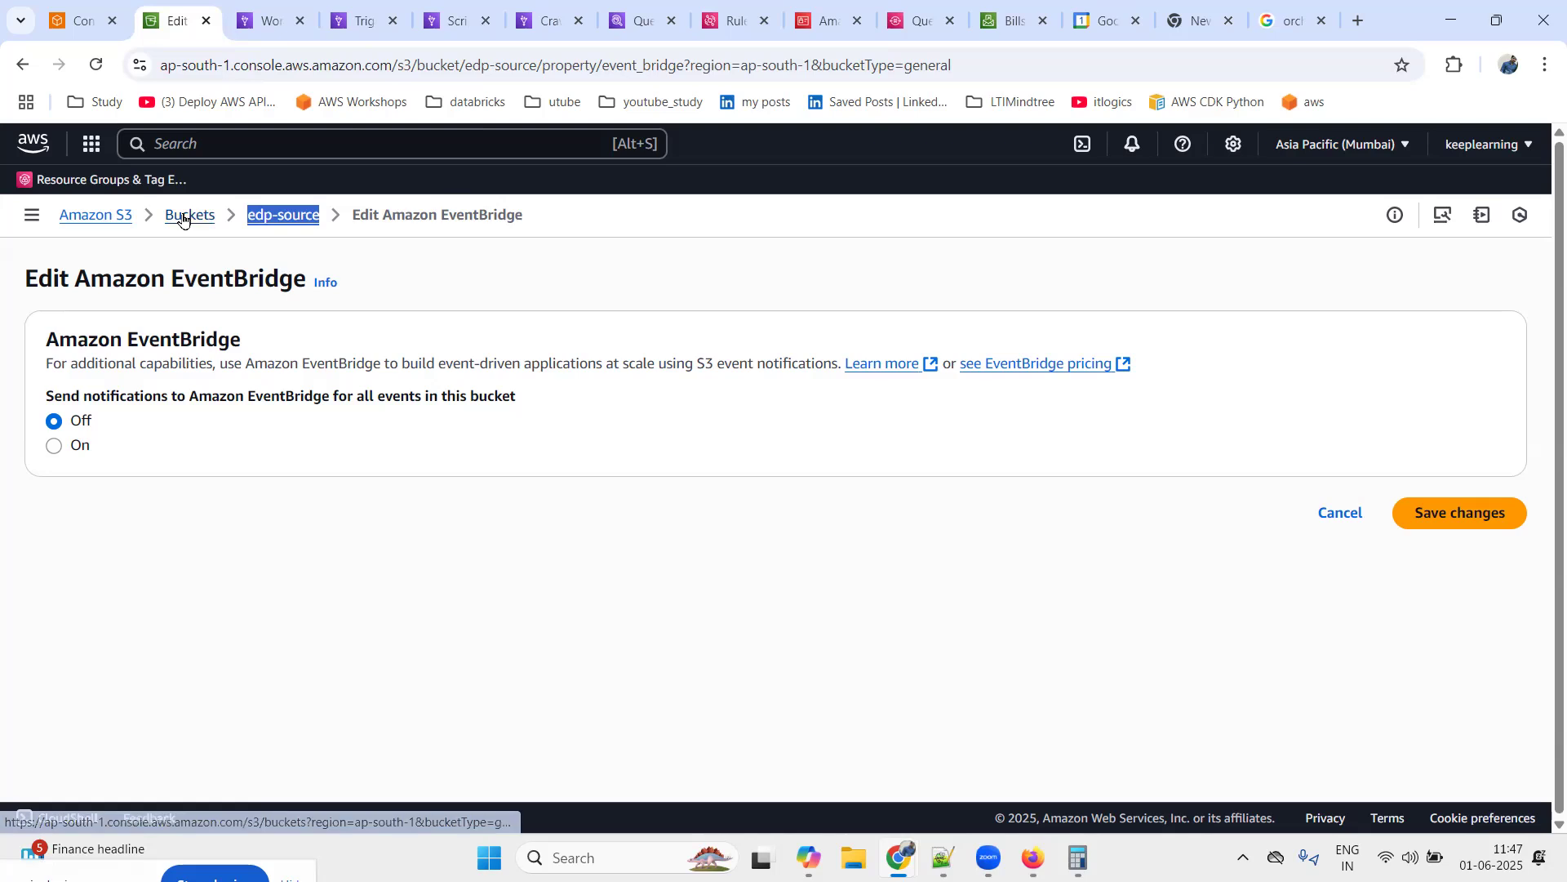
click(265, 222)
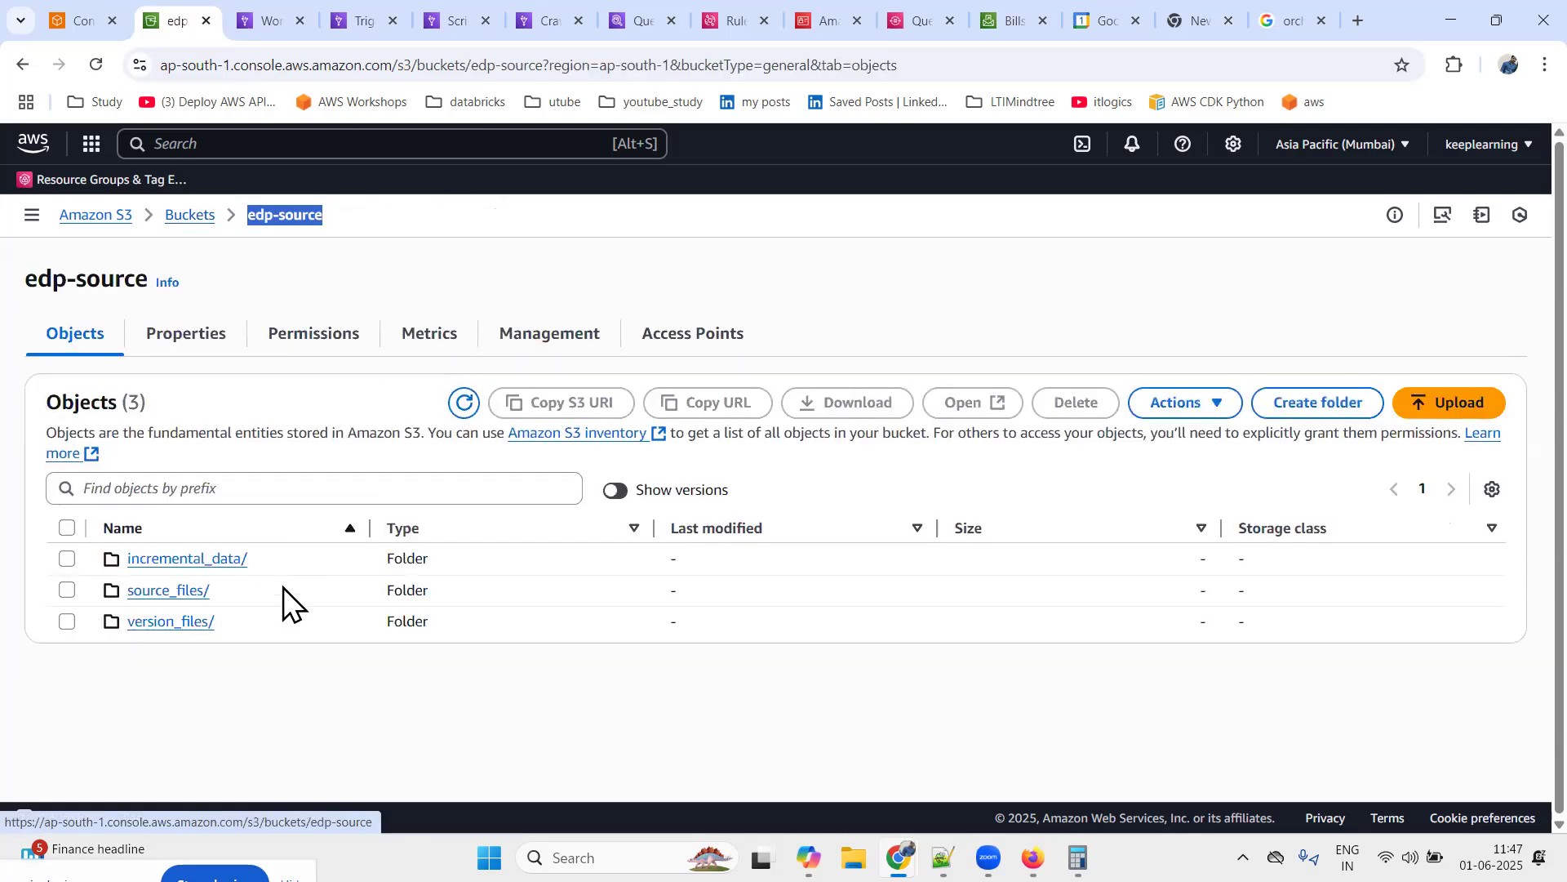
click(167, 590)
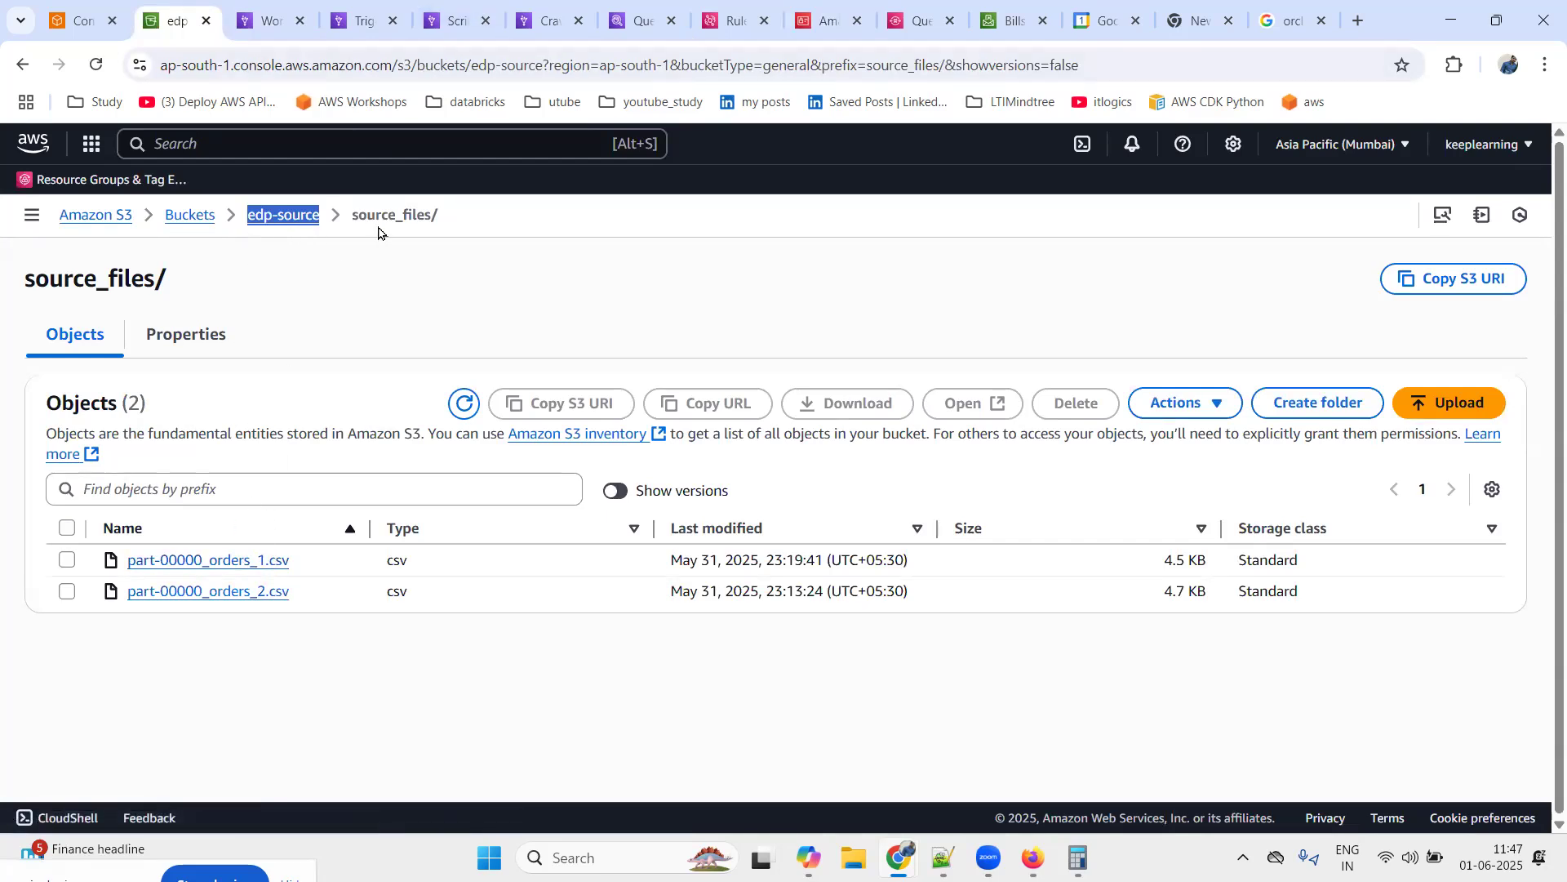
Check the bucket_name and file_prefix values in the edp-glue job script
click(441, 18)
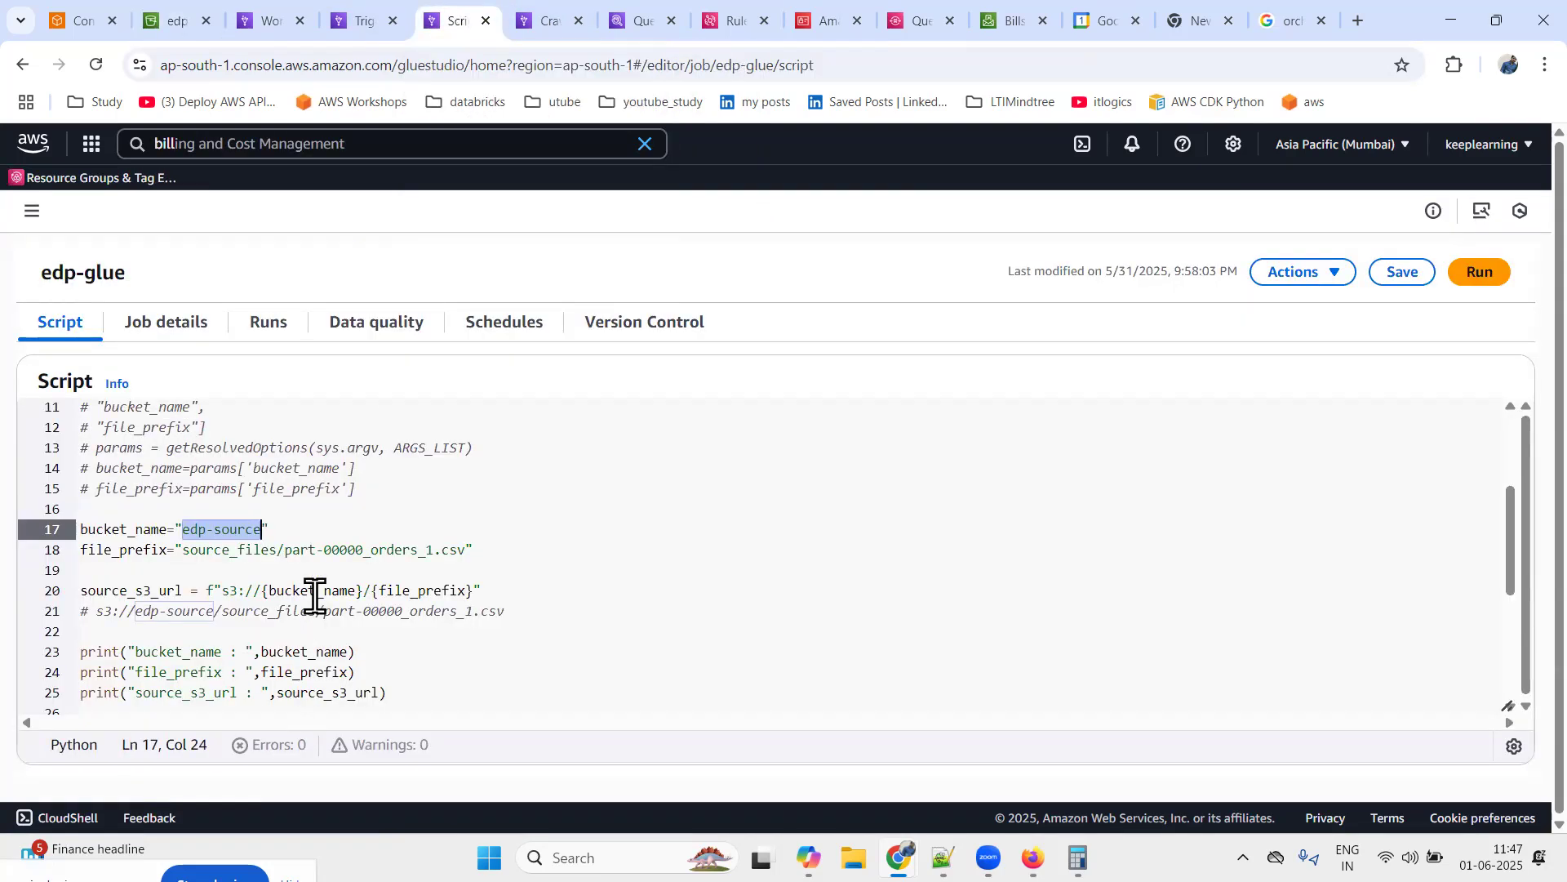
scroll(316, 596, down, 2)
drag(182, 448, 283, 448)
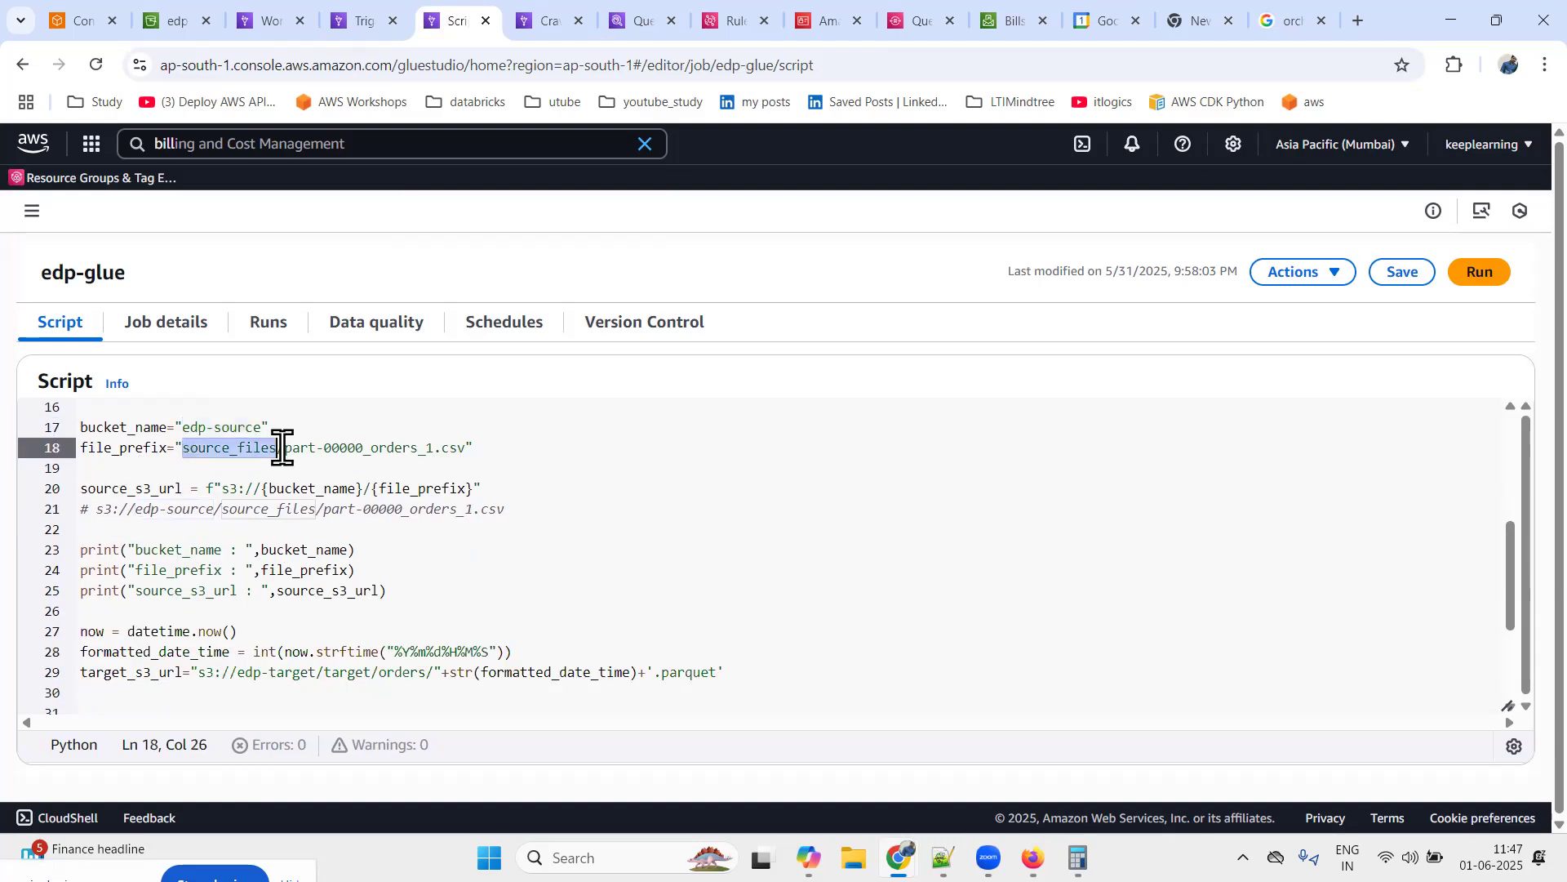
drag(206, 428, 245, 454)
drag(347, 454, 487, 448)
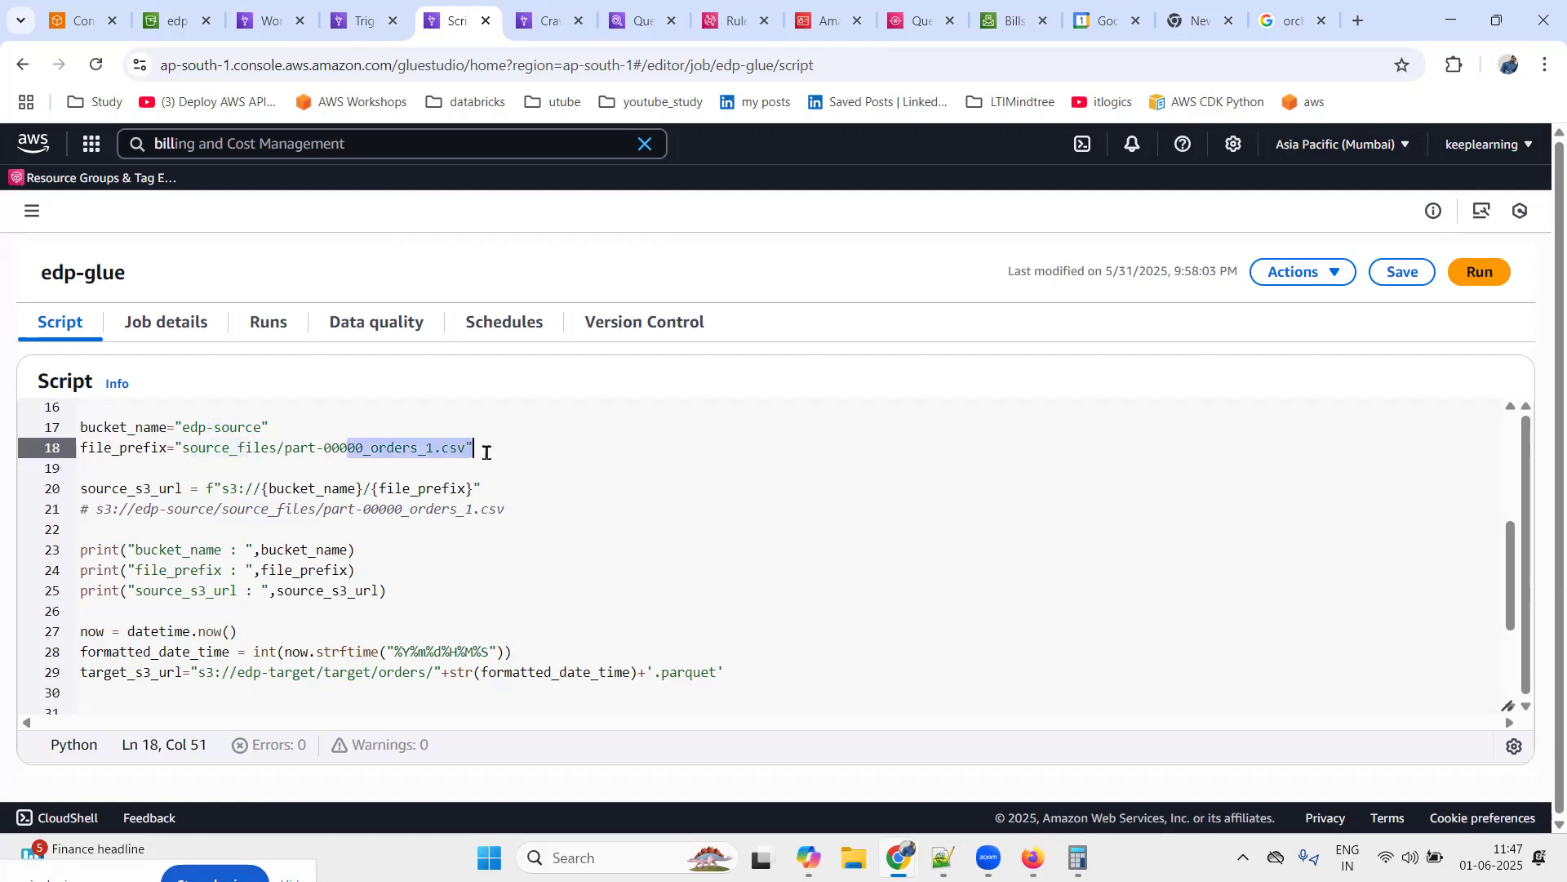
Copy part-00000_orders_1.csv from edp-source/source_files to a general purpose bucket destination chosen by browsing S3, keeping the copy source settings
click(155, 18)
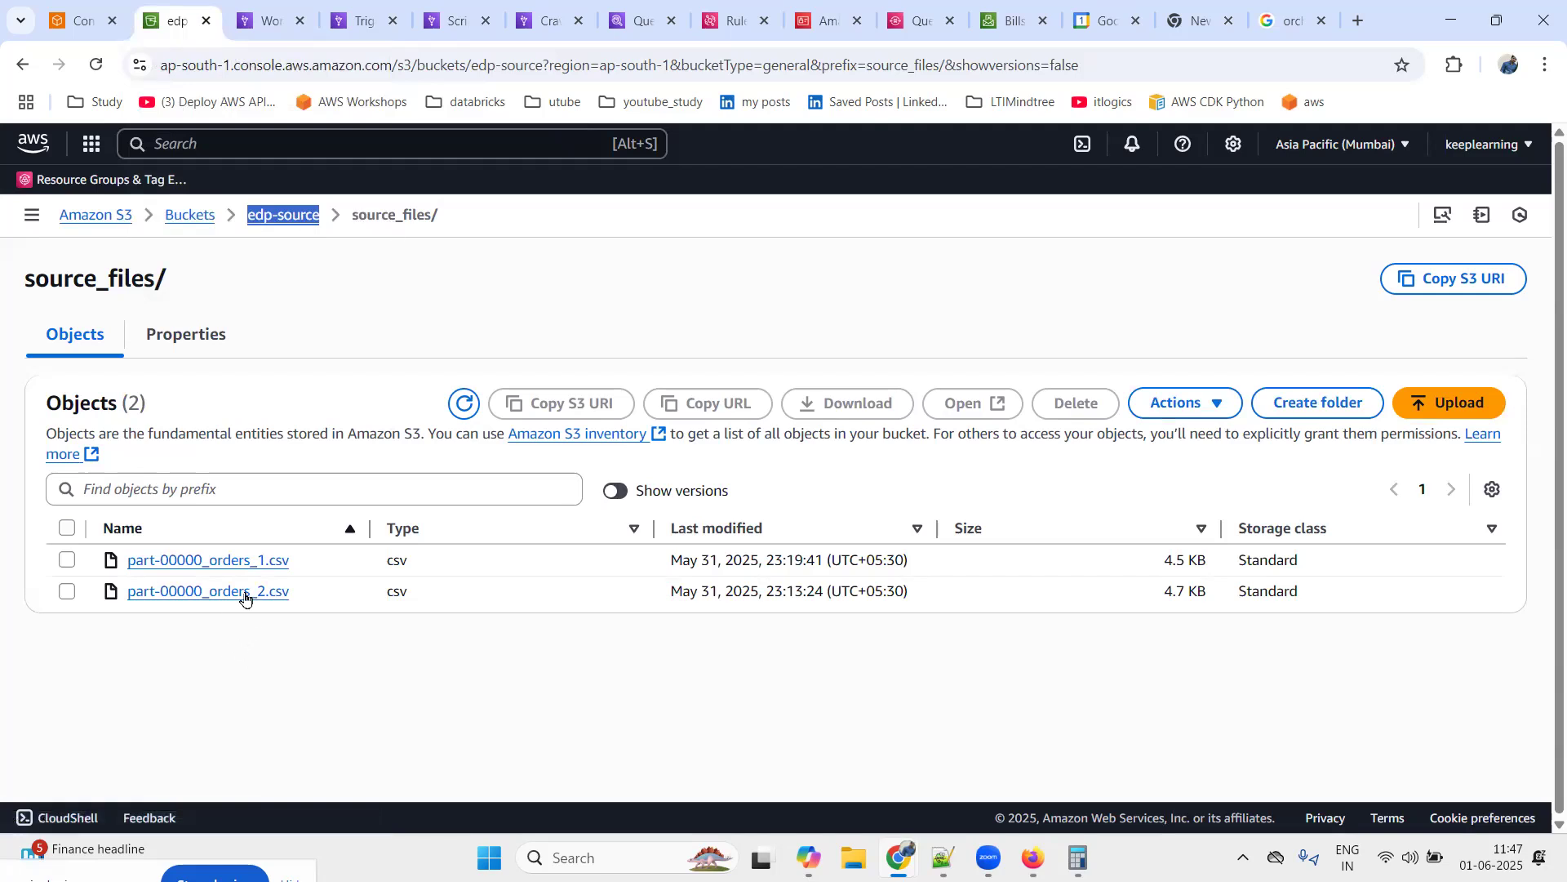
click(67, 560)
click(1180, 404)
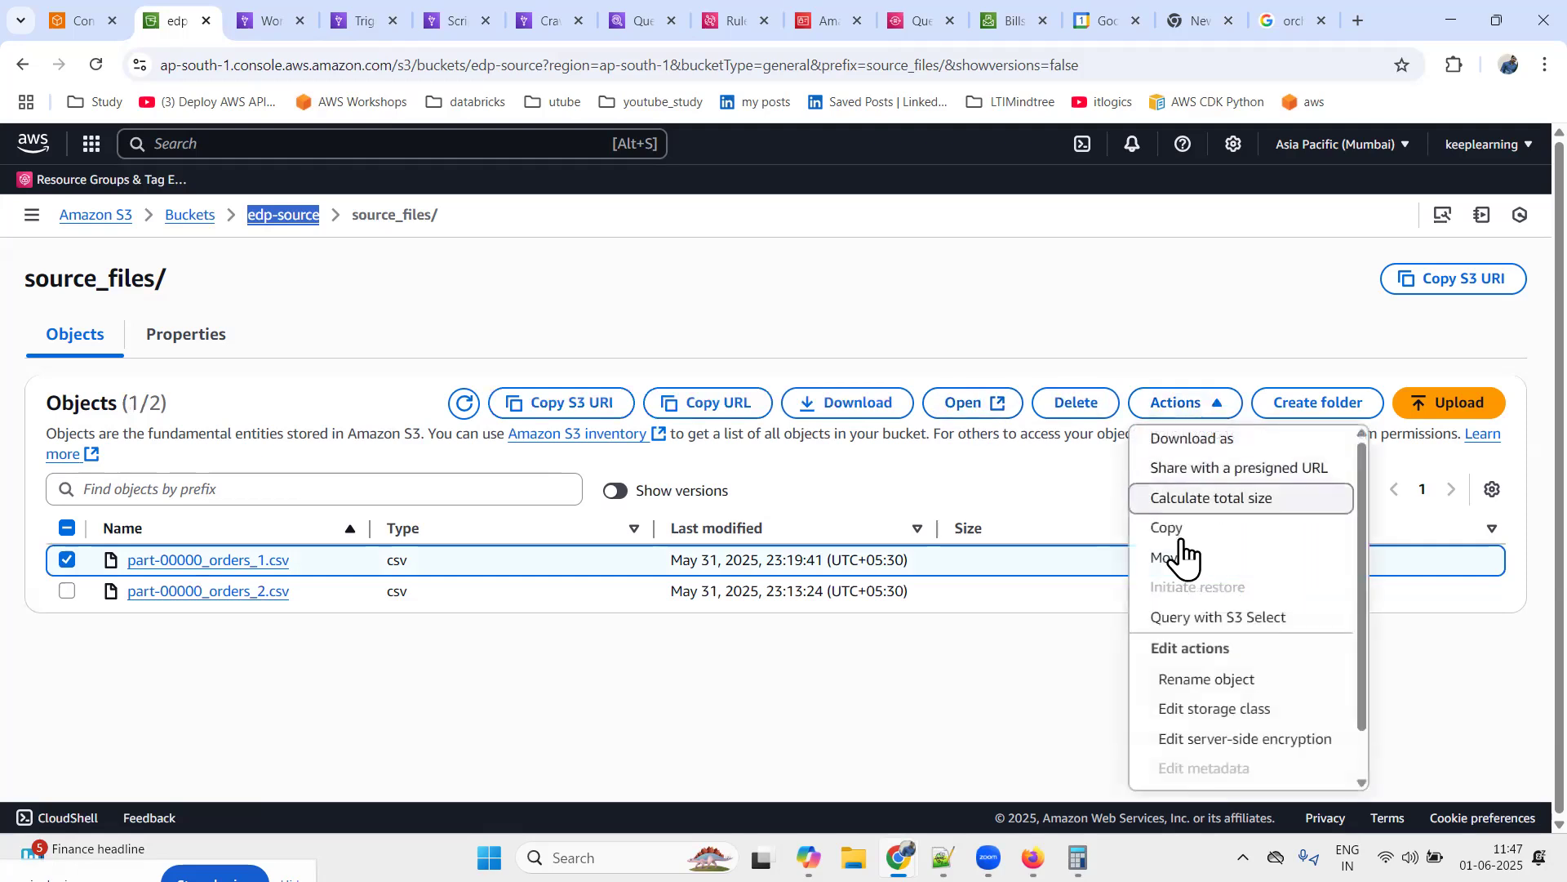
click(1194, 531)
click(1314, 543)
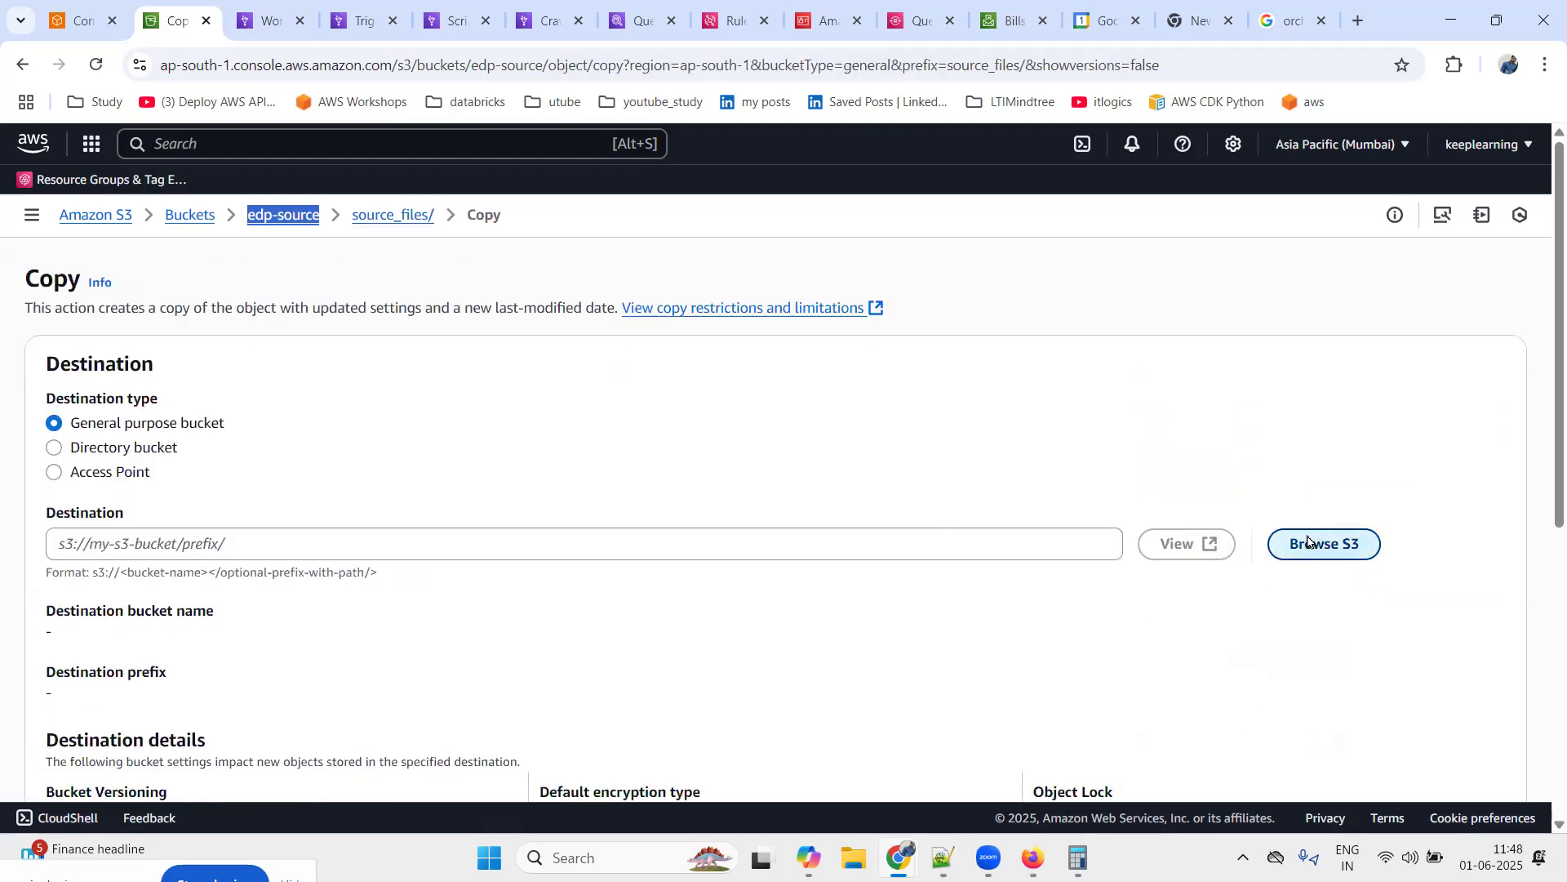
click(1360, 636)
scroll(1286, 694, down, 6)
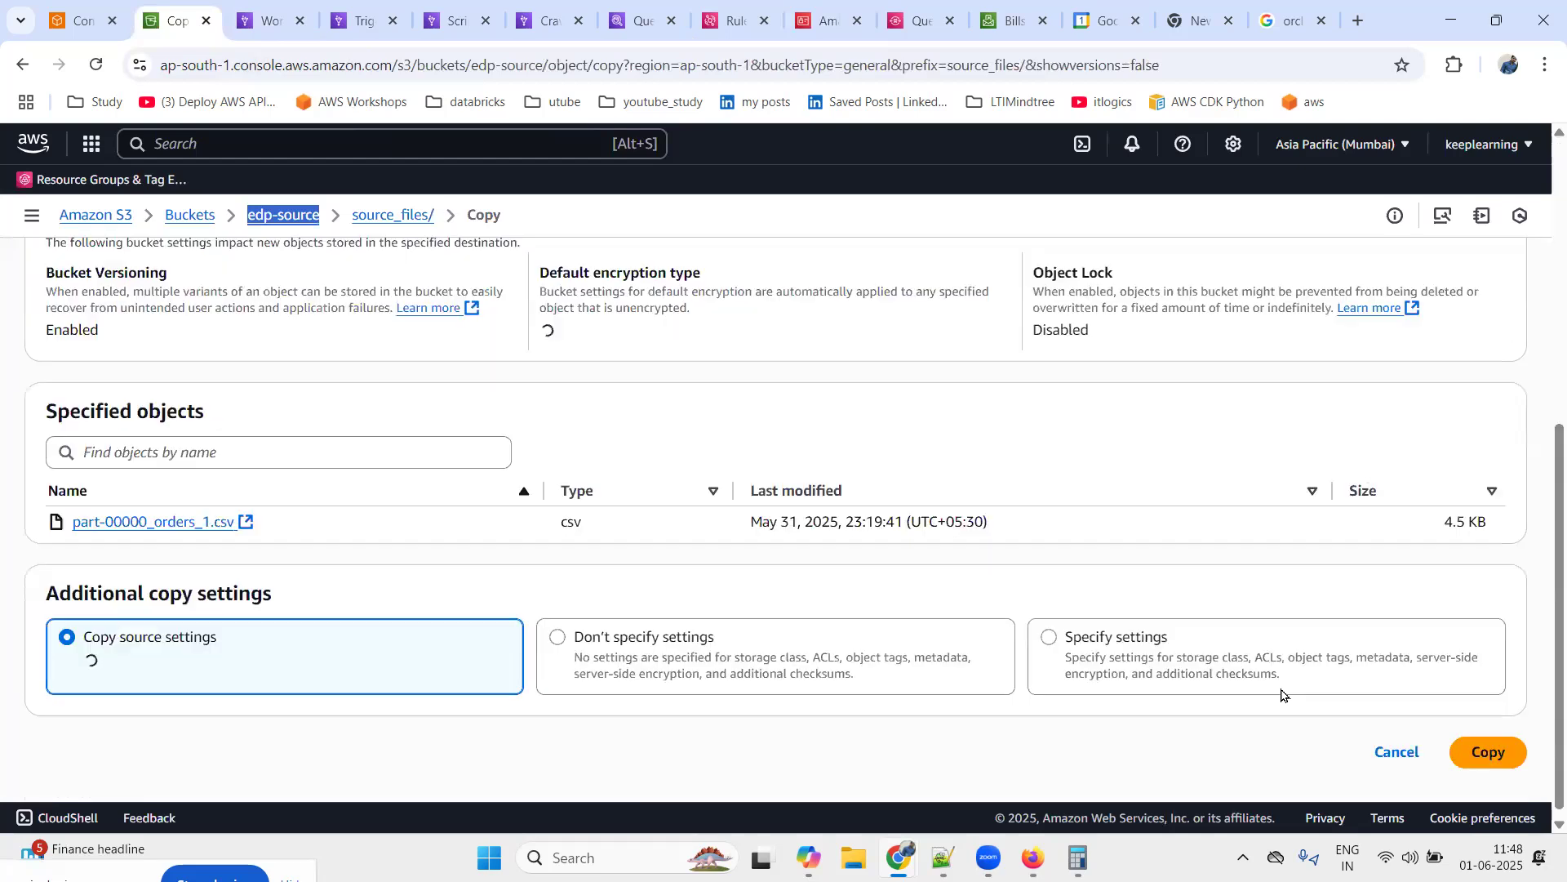
click(1483, 744)
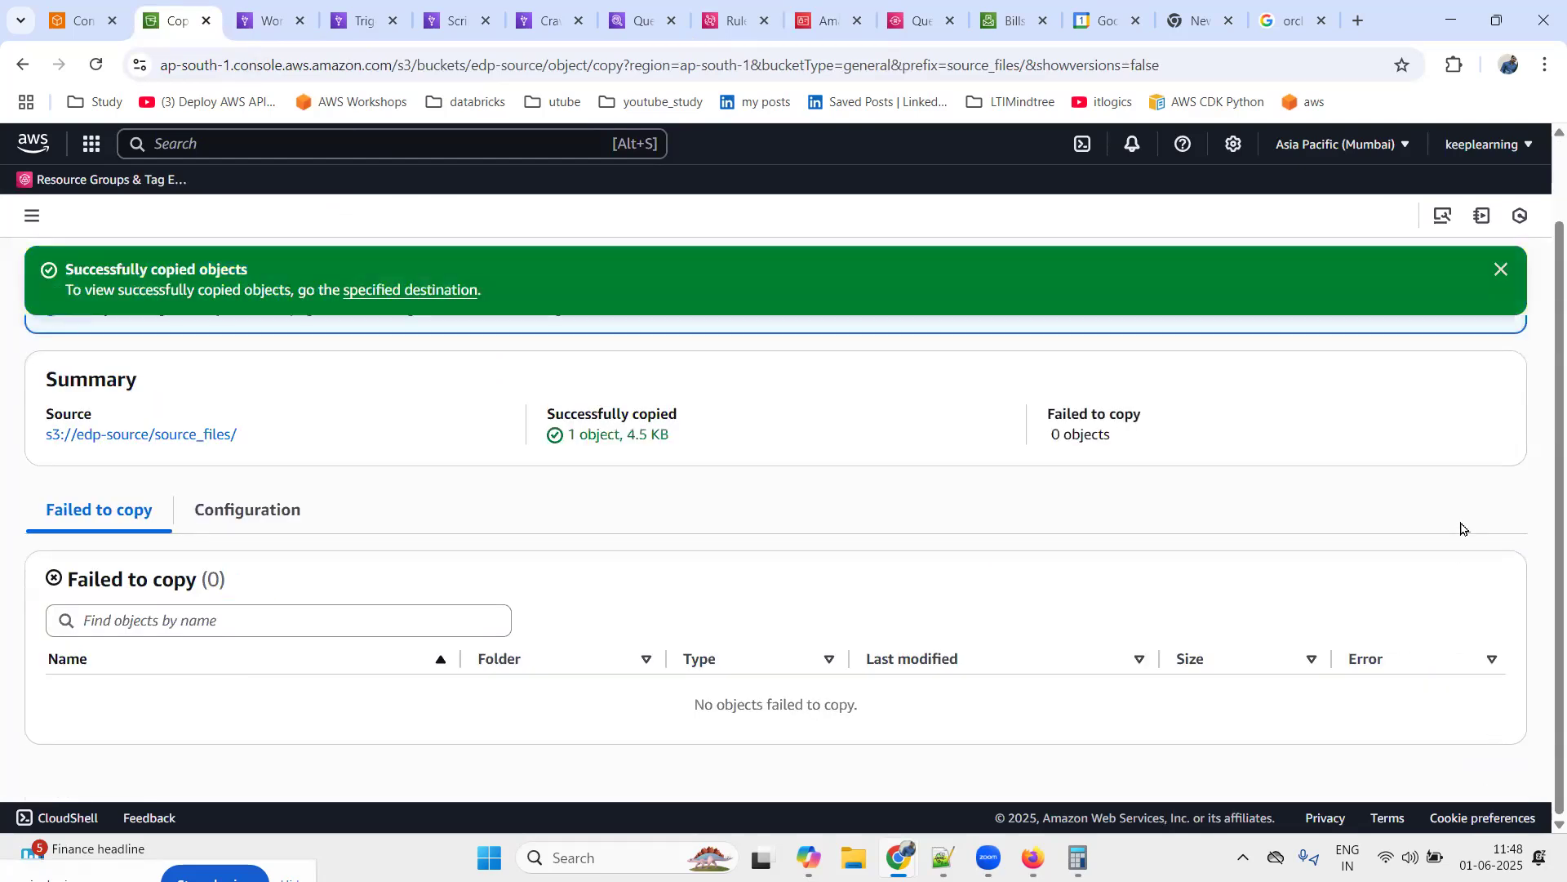
Dismiss the copy notification and check the last run of wf_eventbridge in the Glue workflows list
click(1500, 270)
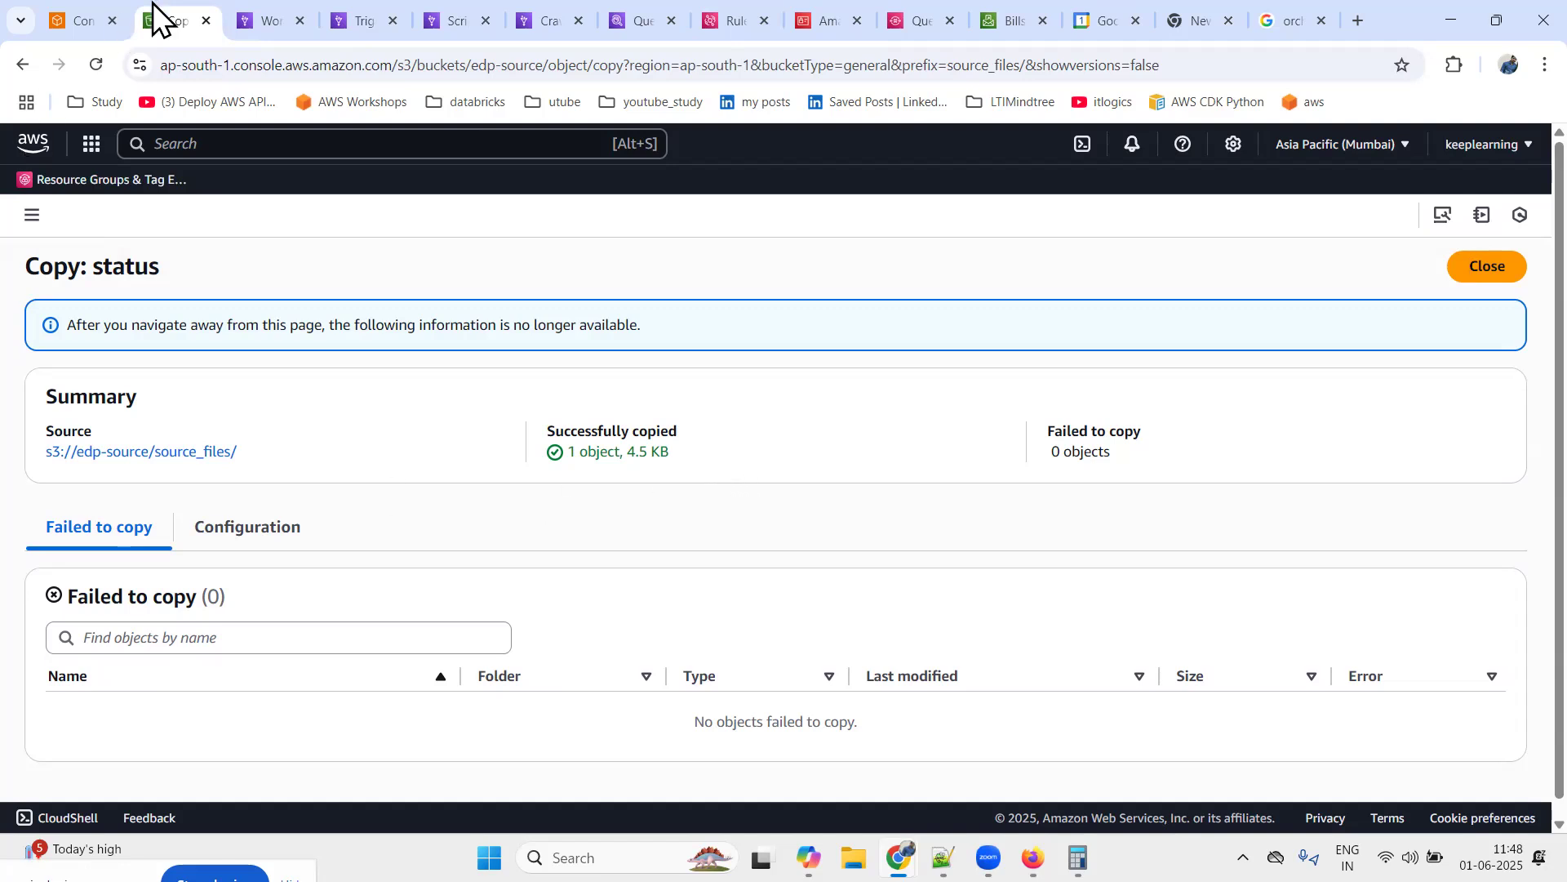
click(270, 20)
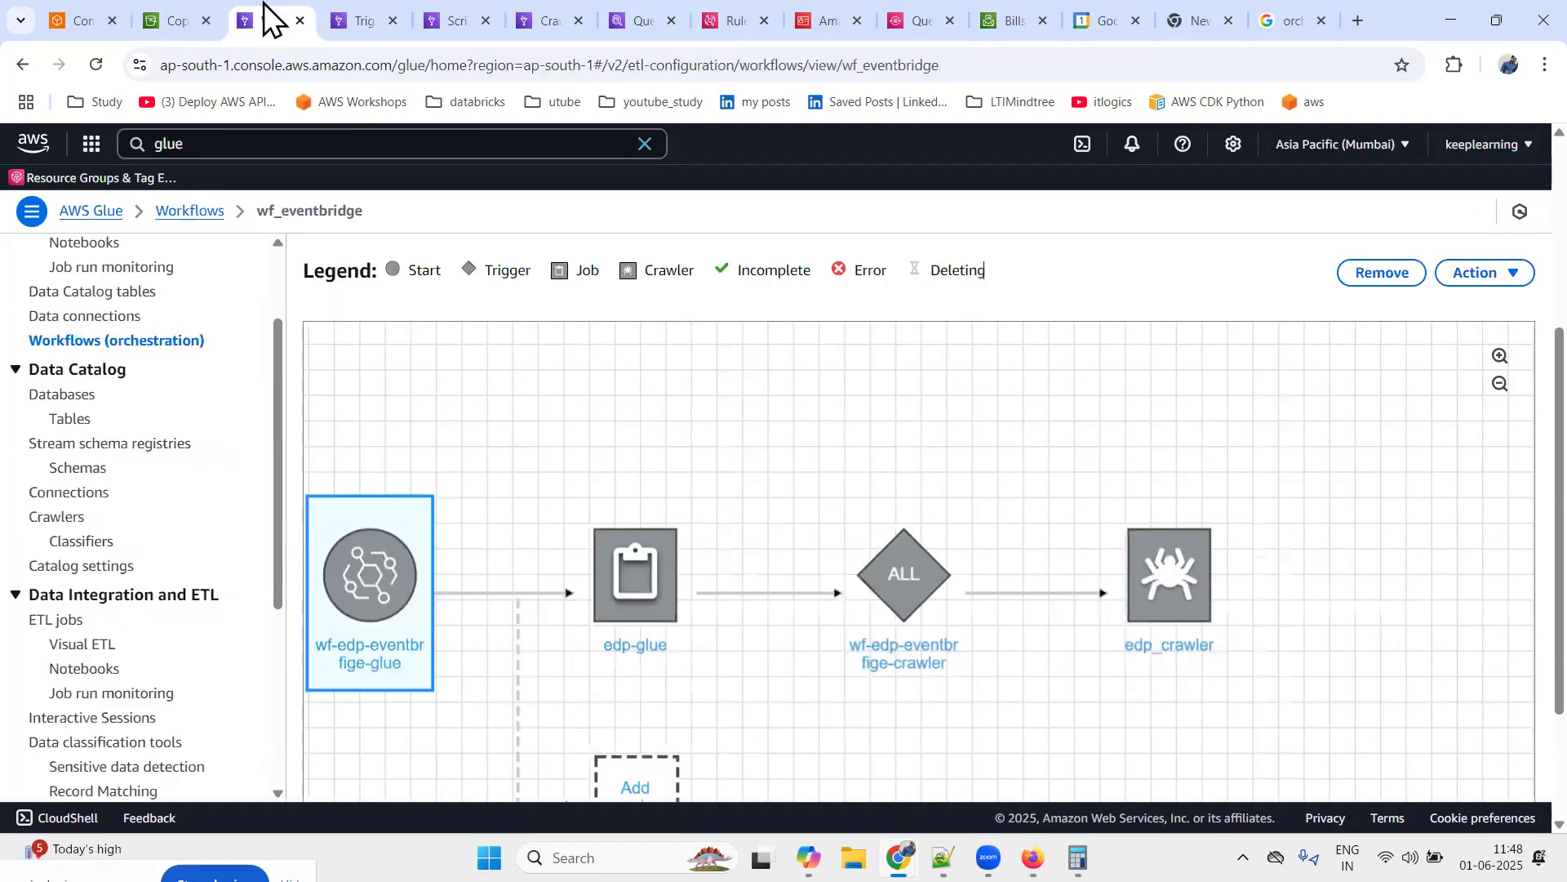
click(189, 213)
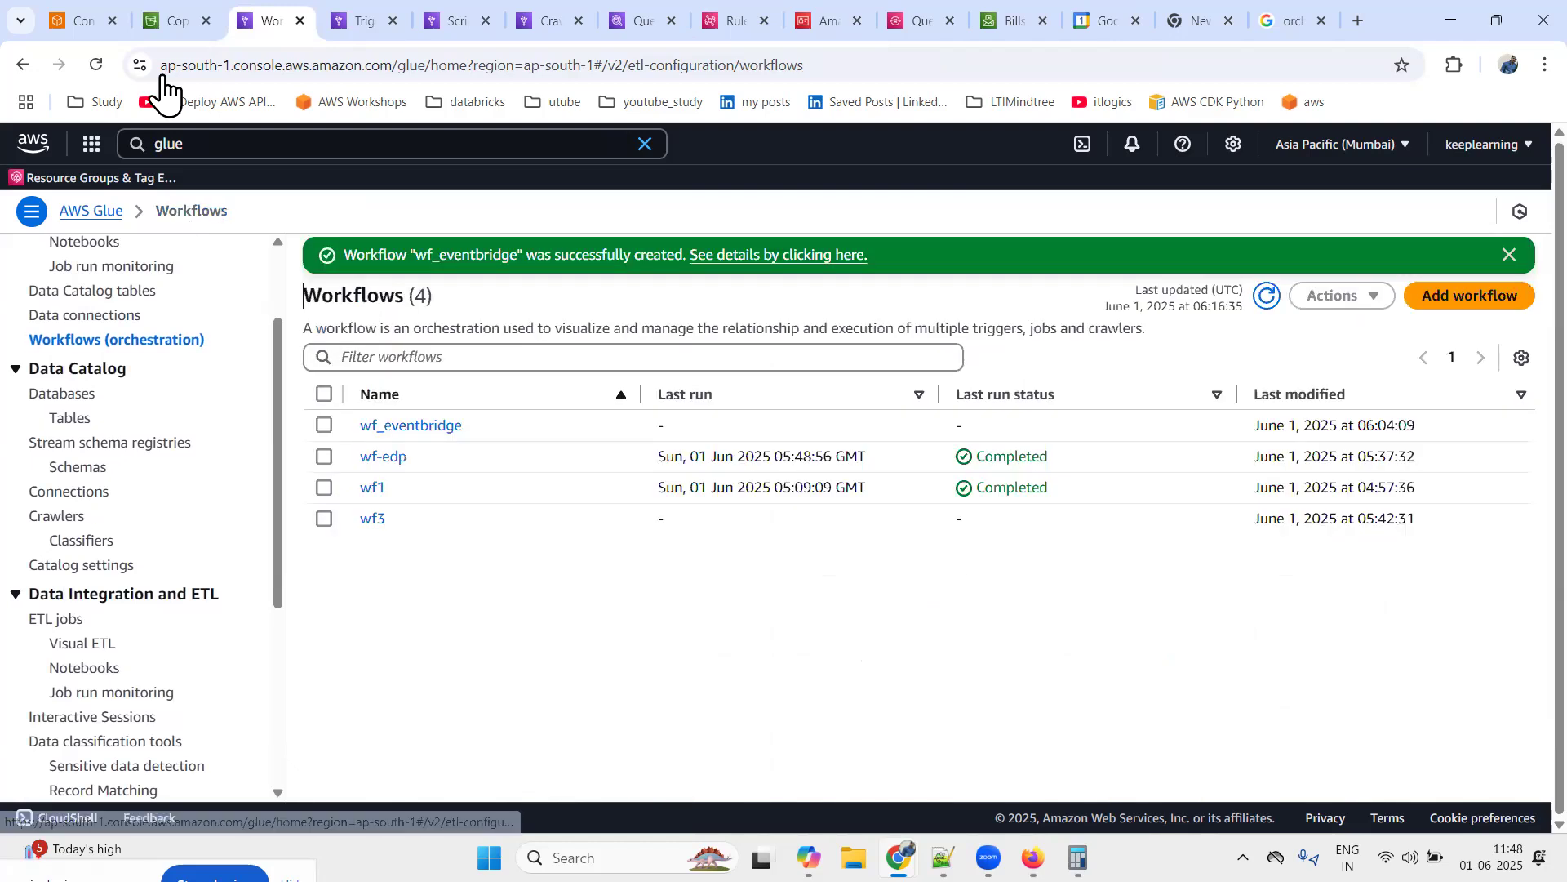
click(167, 20)
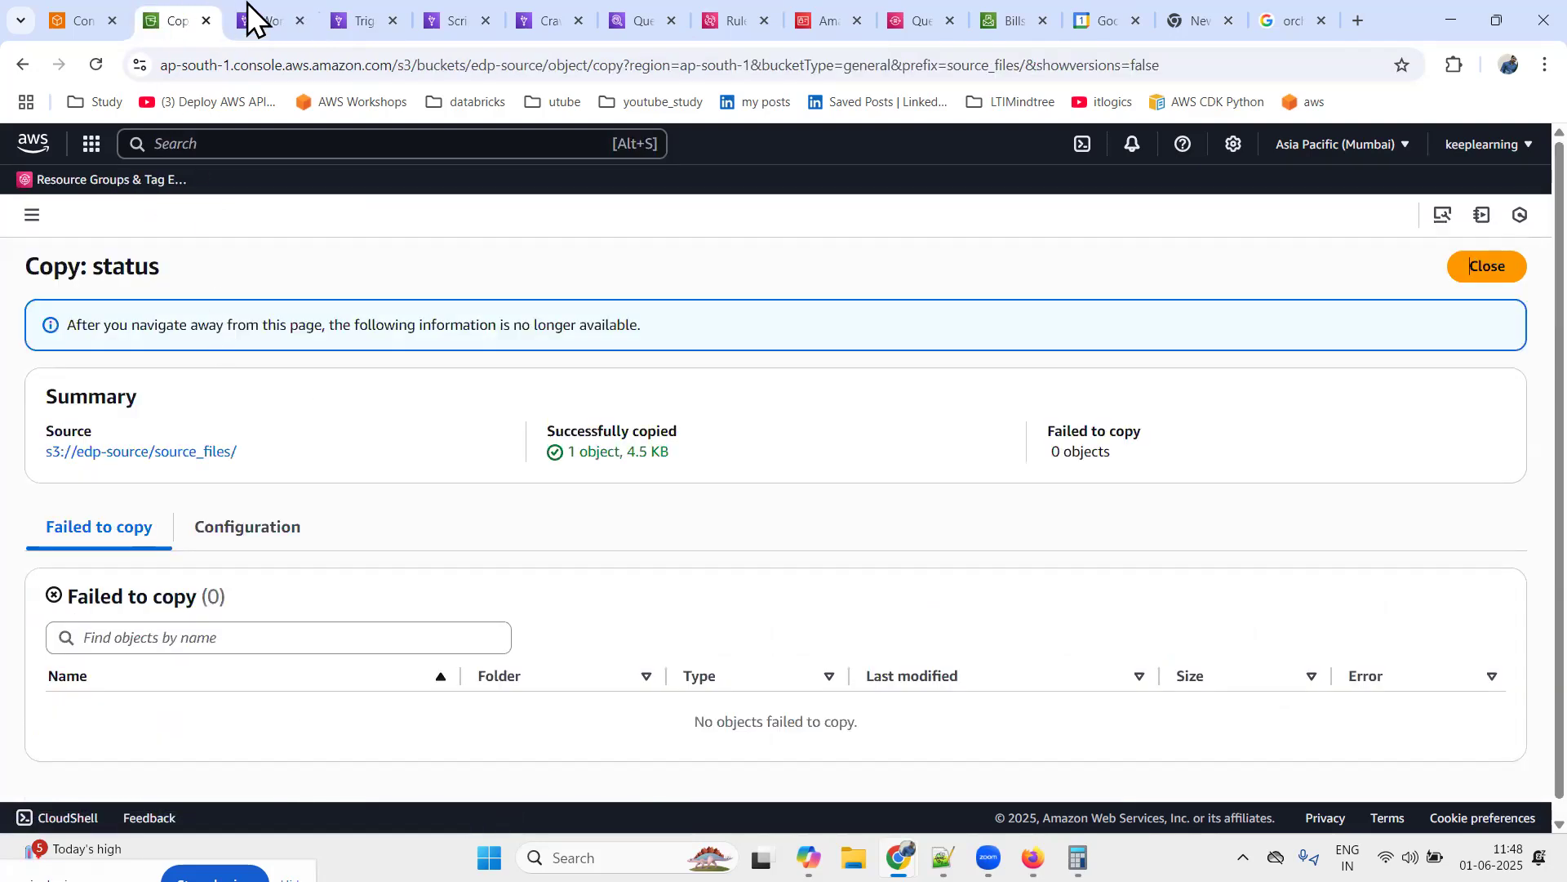
click(263, 19)
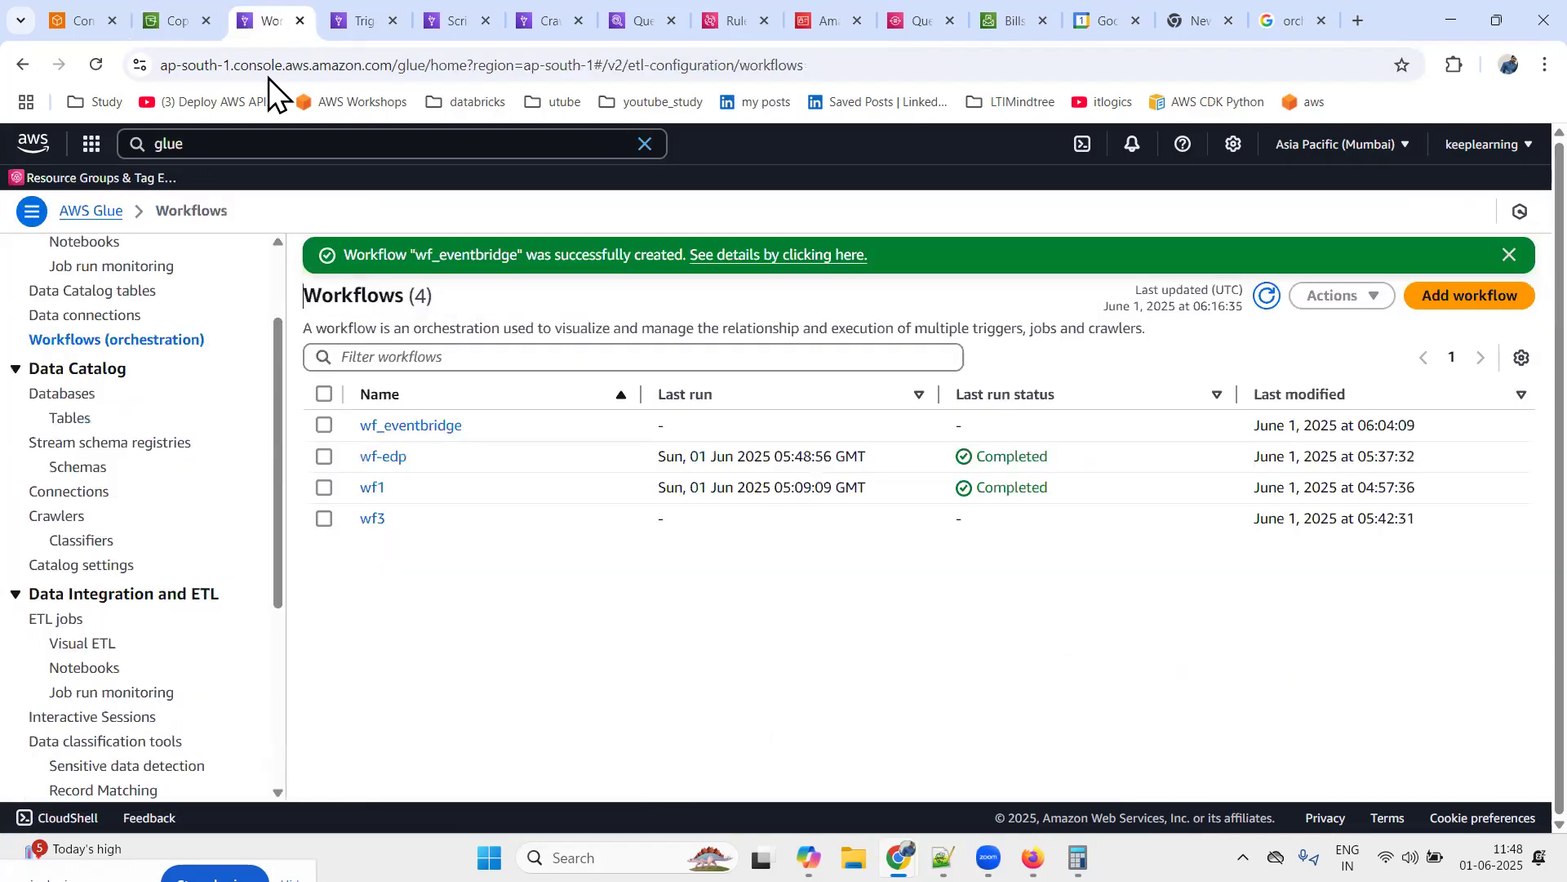
Open wf_eventbridge from the workflows list and inspect its graph nodes for run activity
click(406, 427)
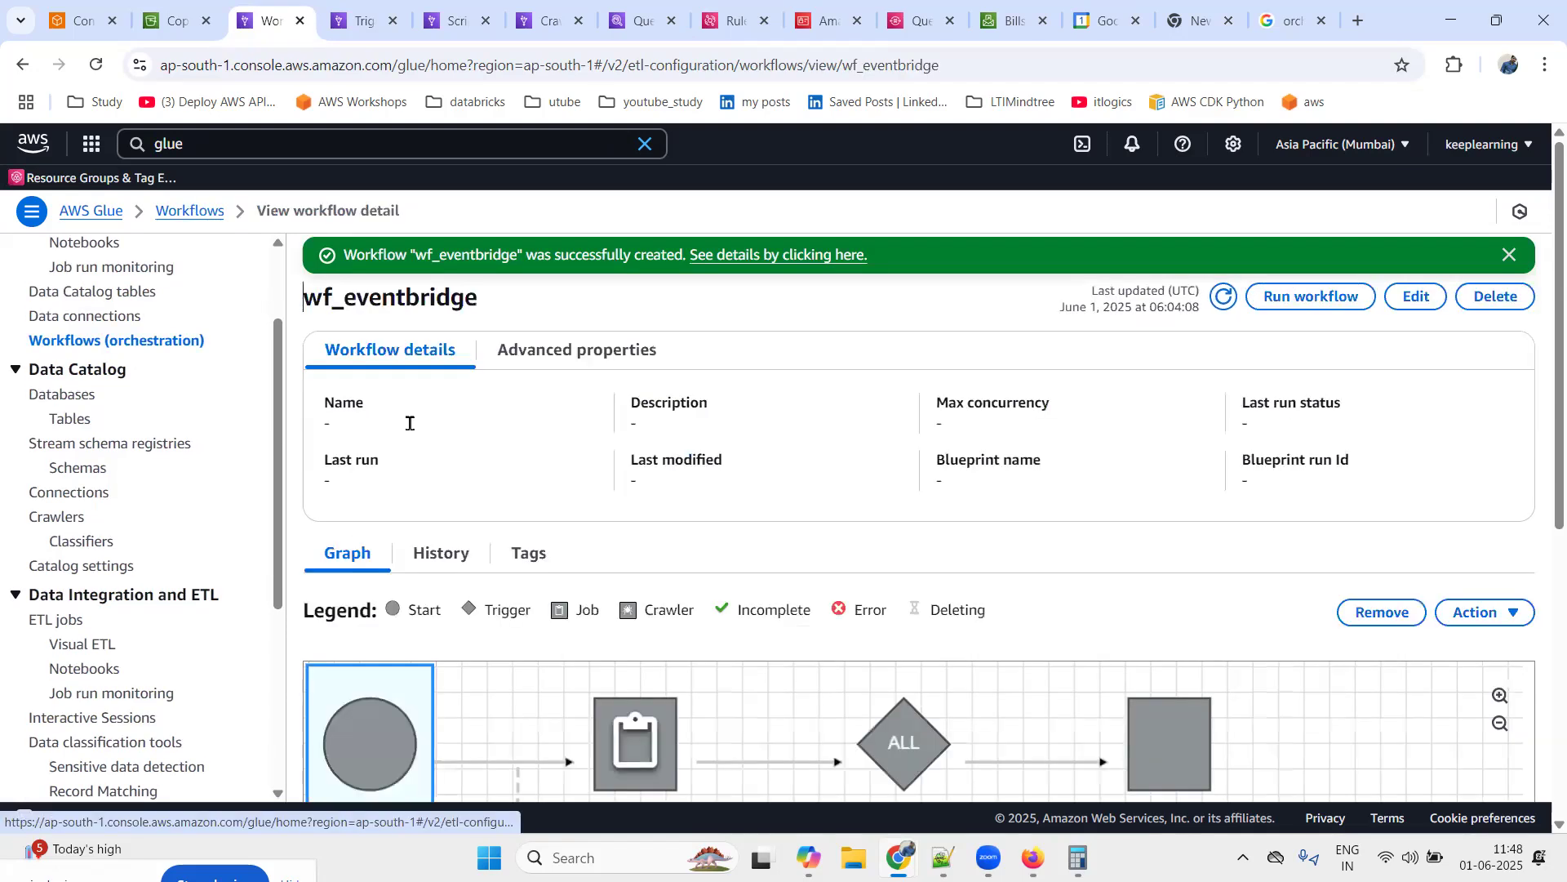
click(200, 212)
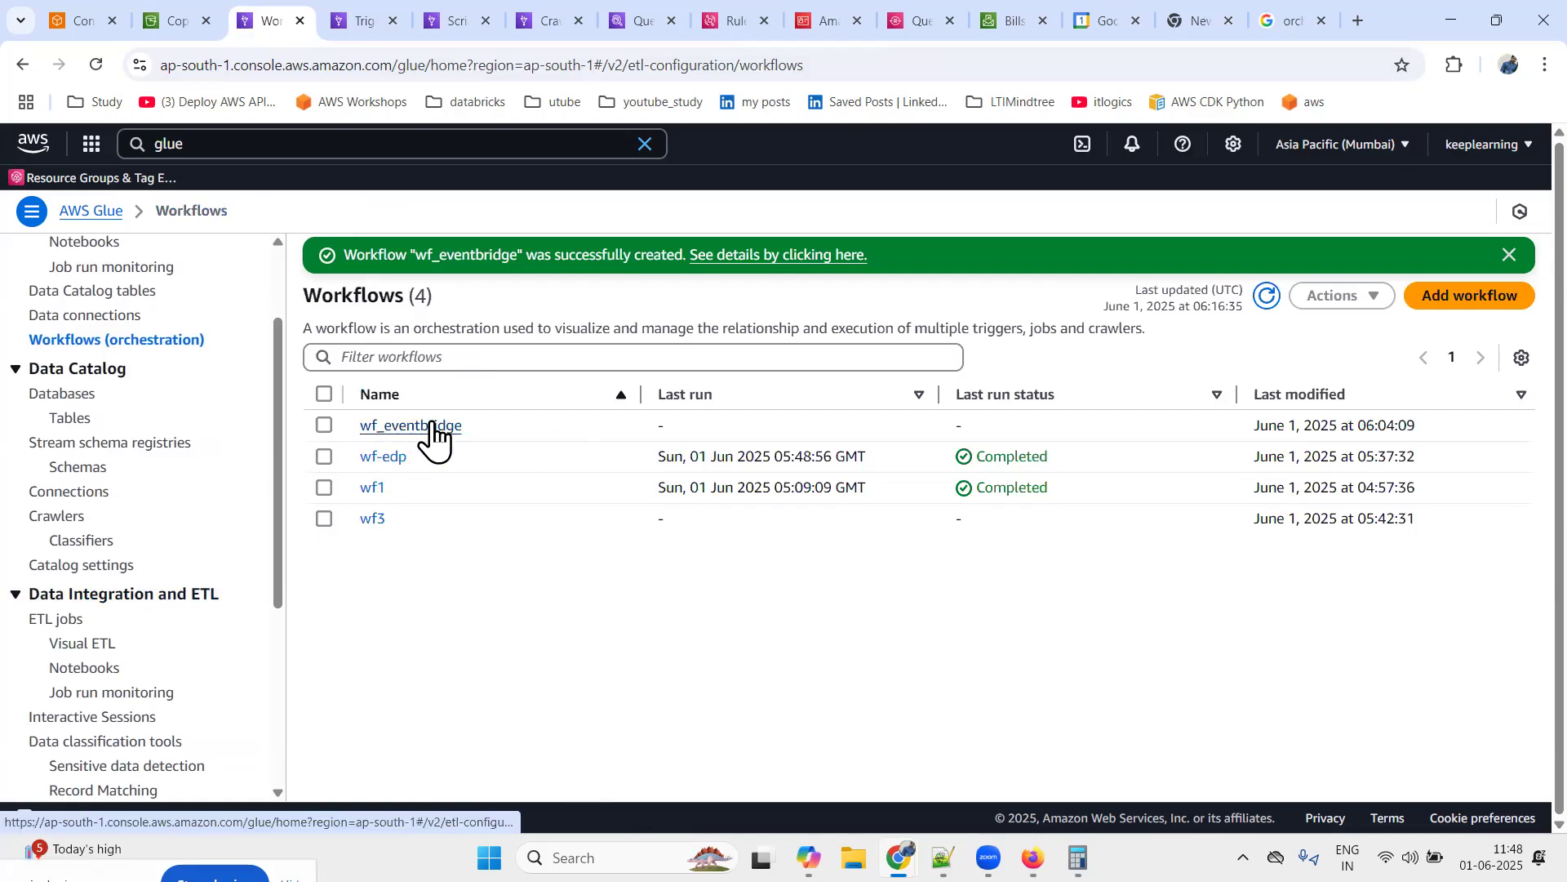
click(388, 428)
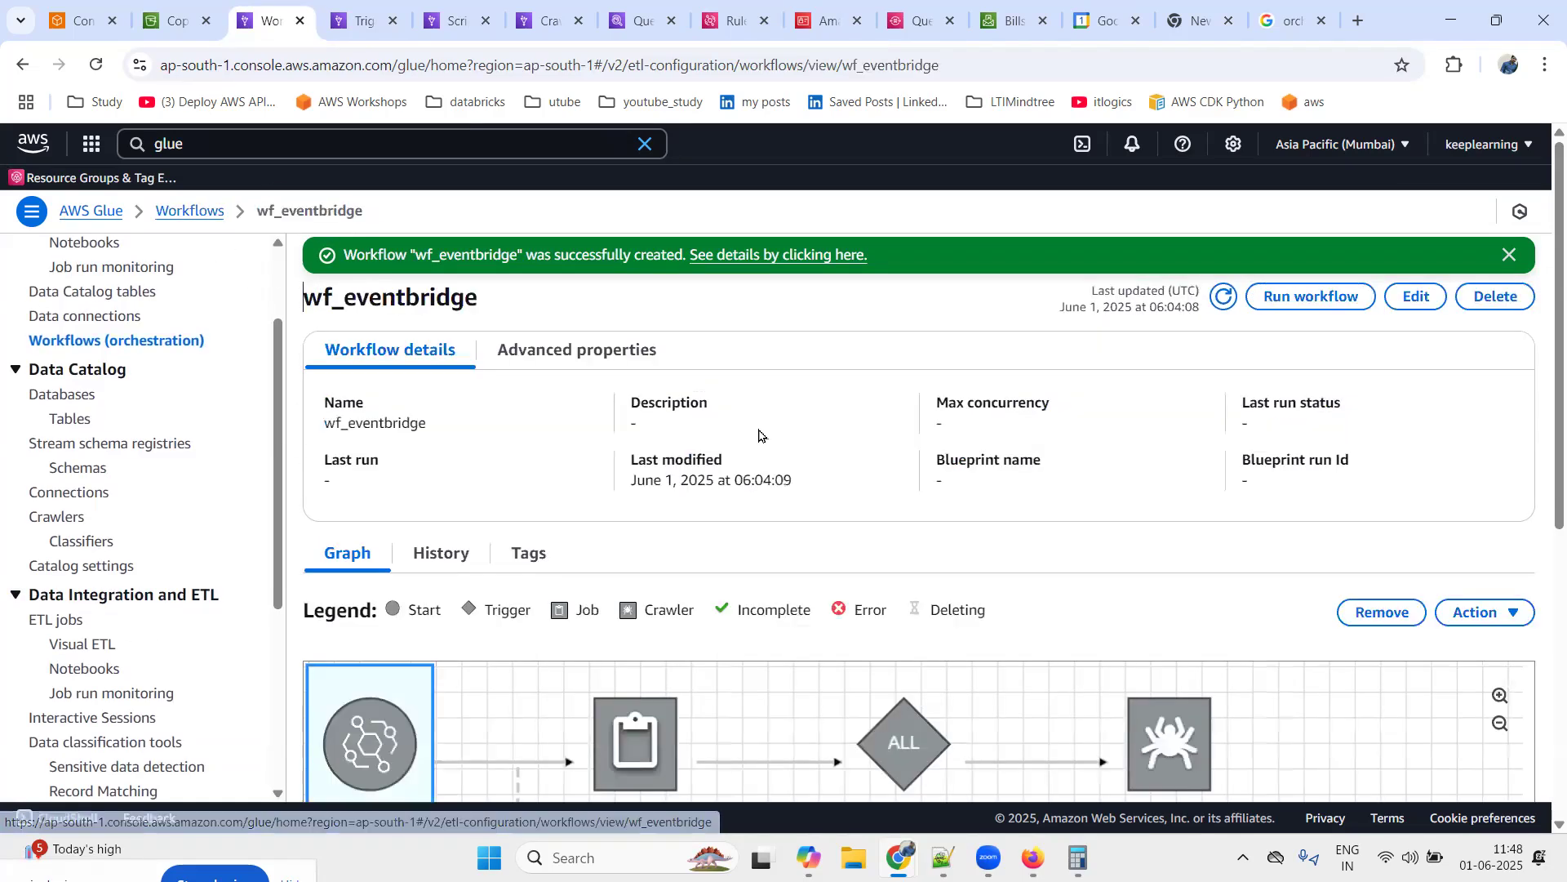
scroll(400, 409, down, 4)
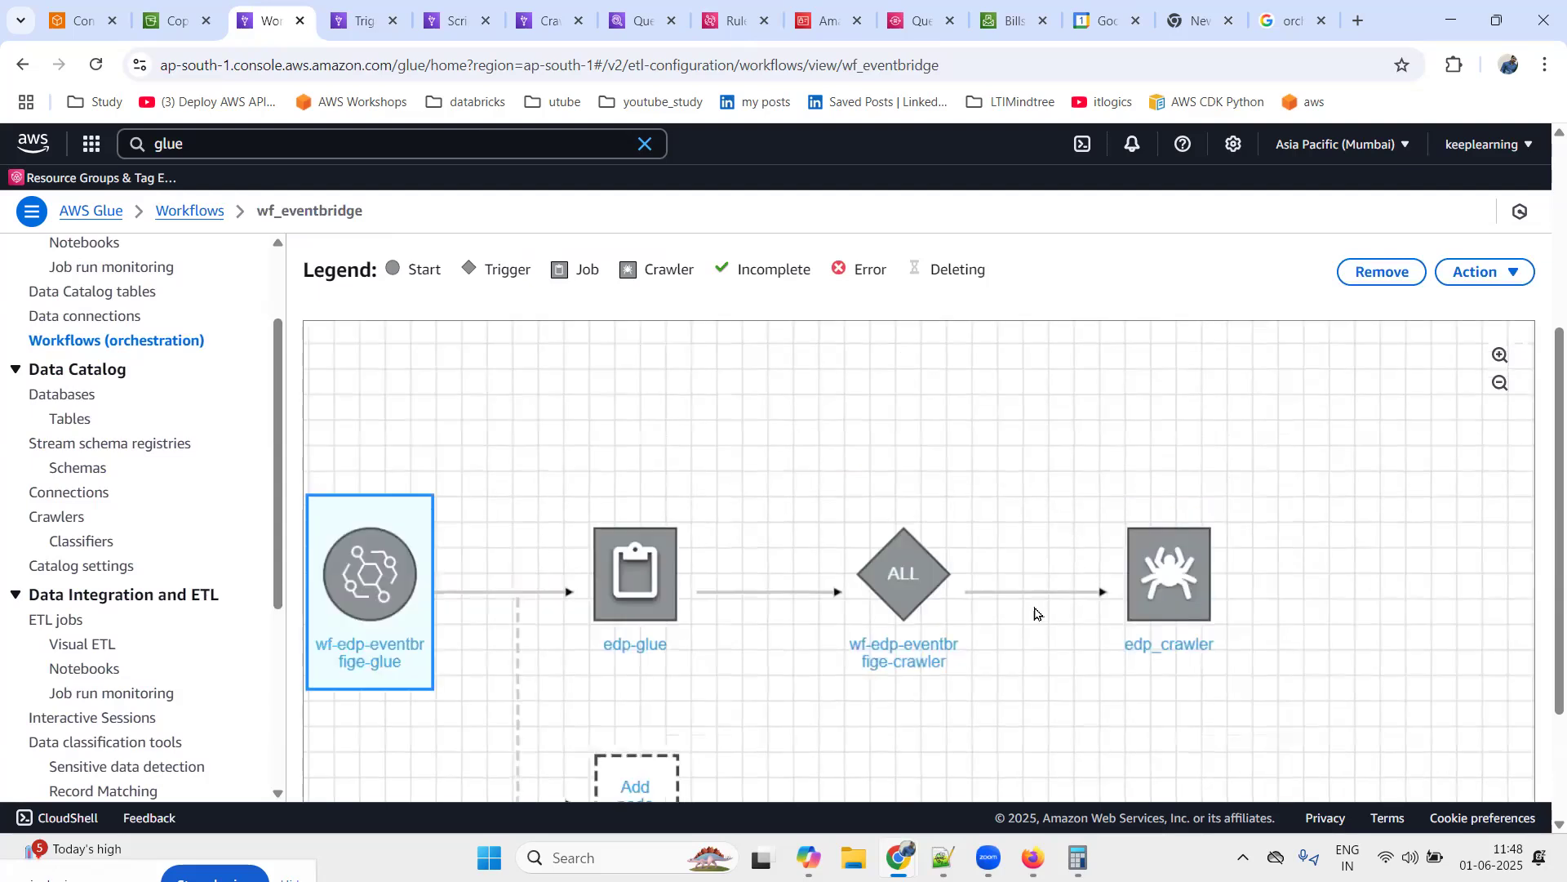
scroll(286, 609, down, 2)
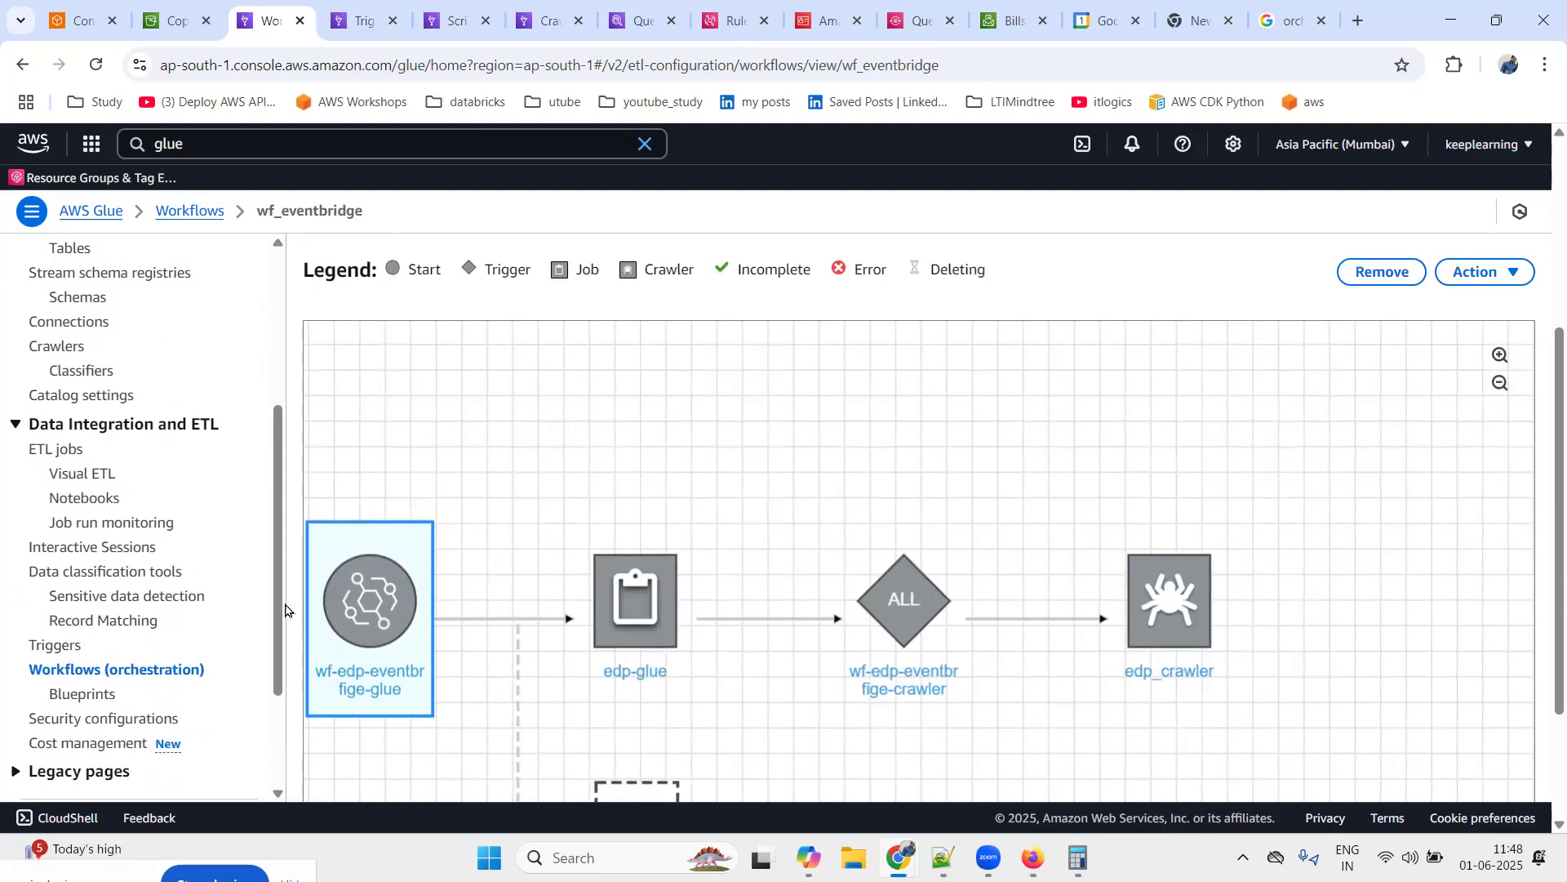
scroll(315, 753, down, 2)
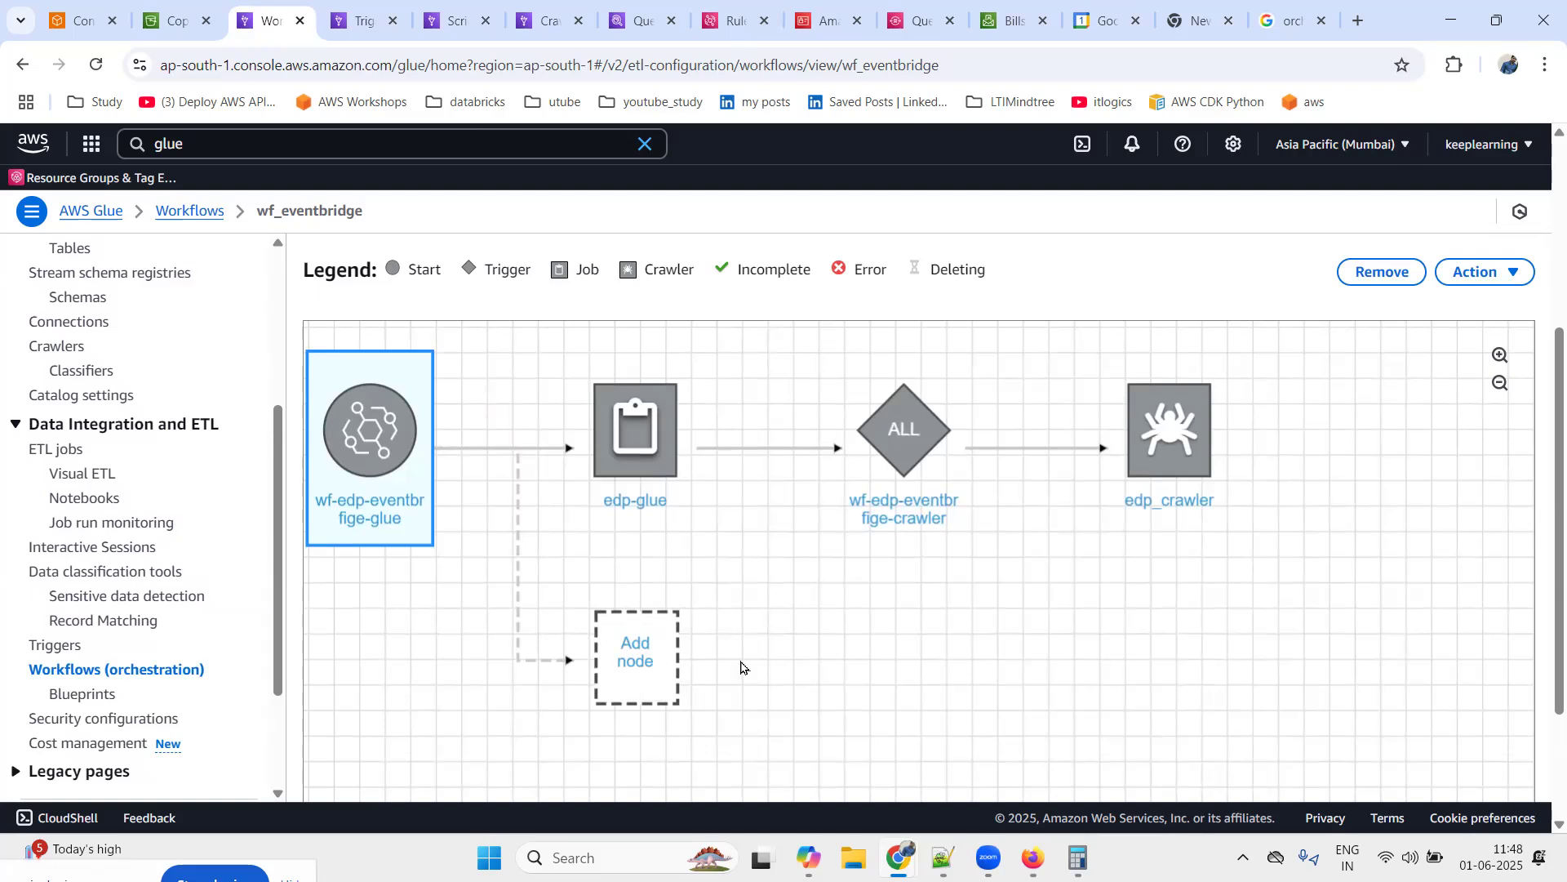
click(748, 633)
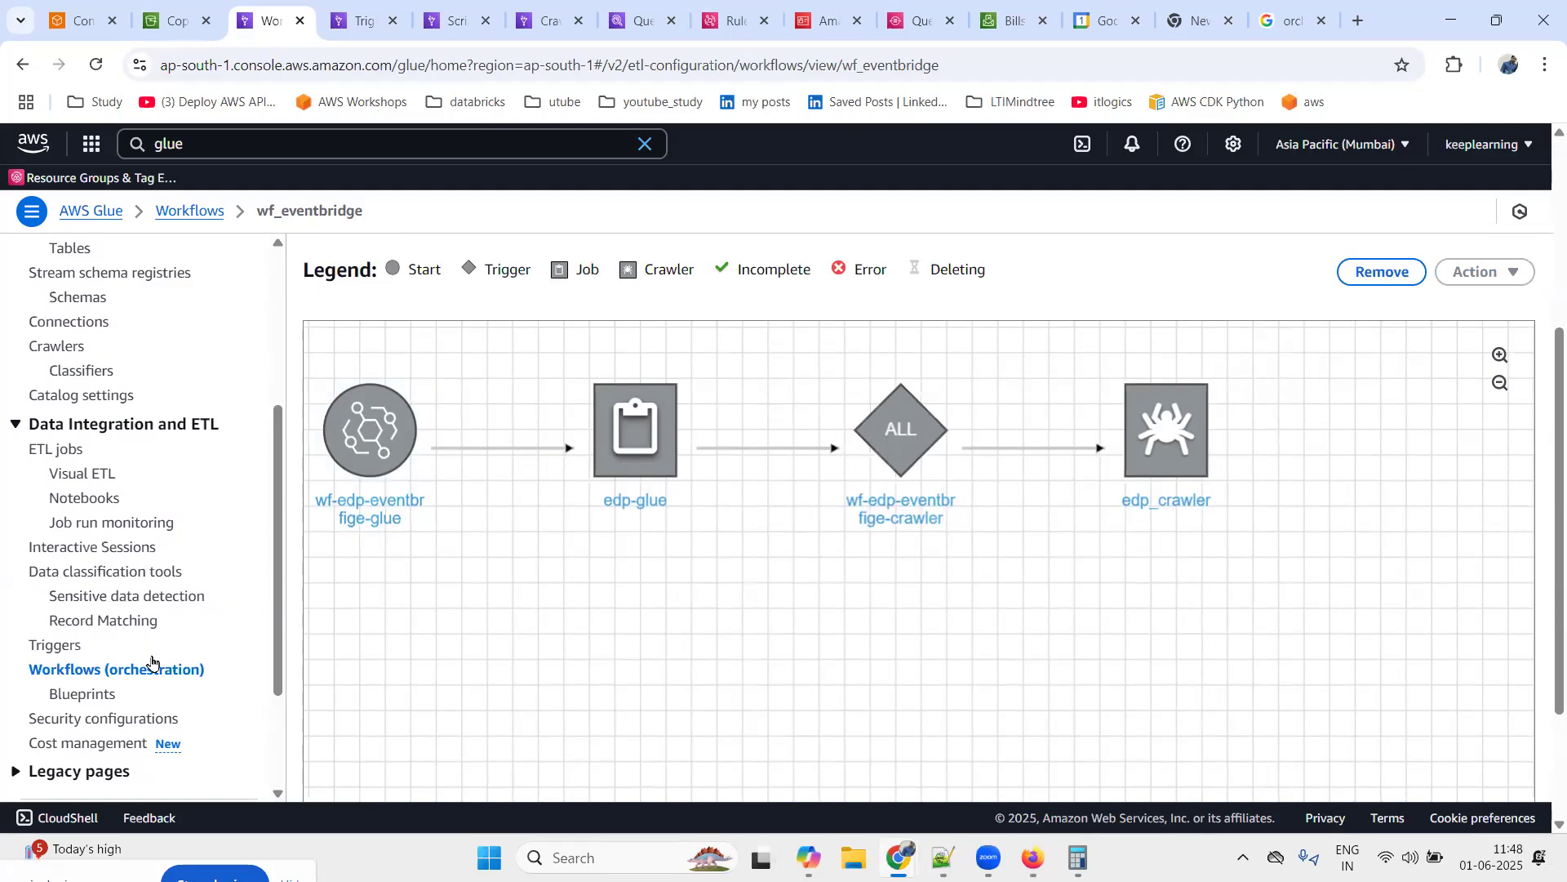
scroll(361, 346, up, 4)
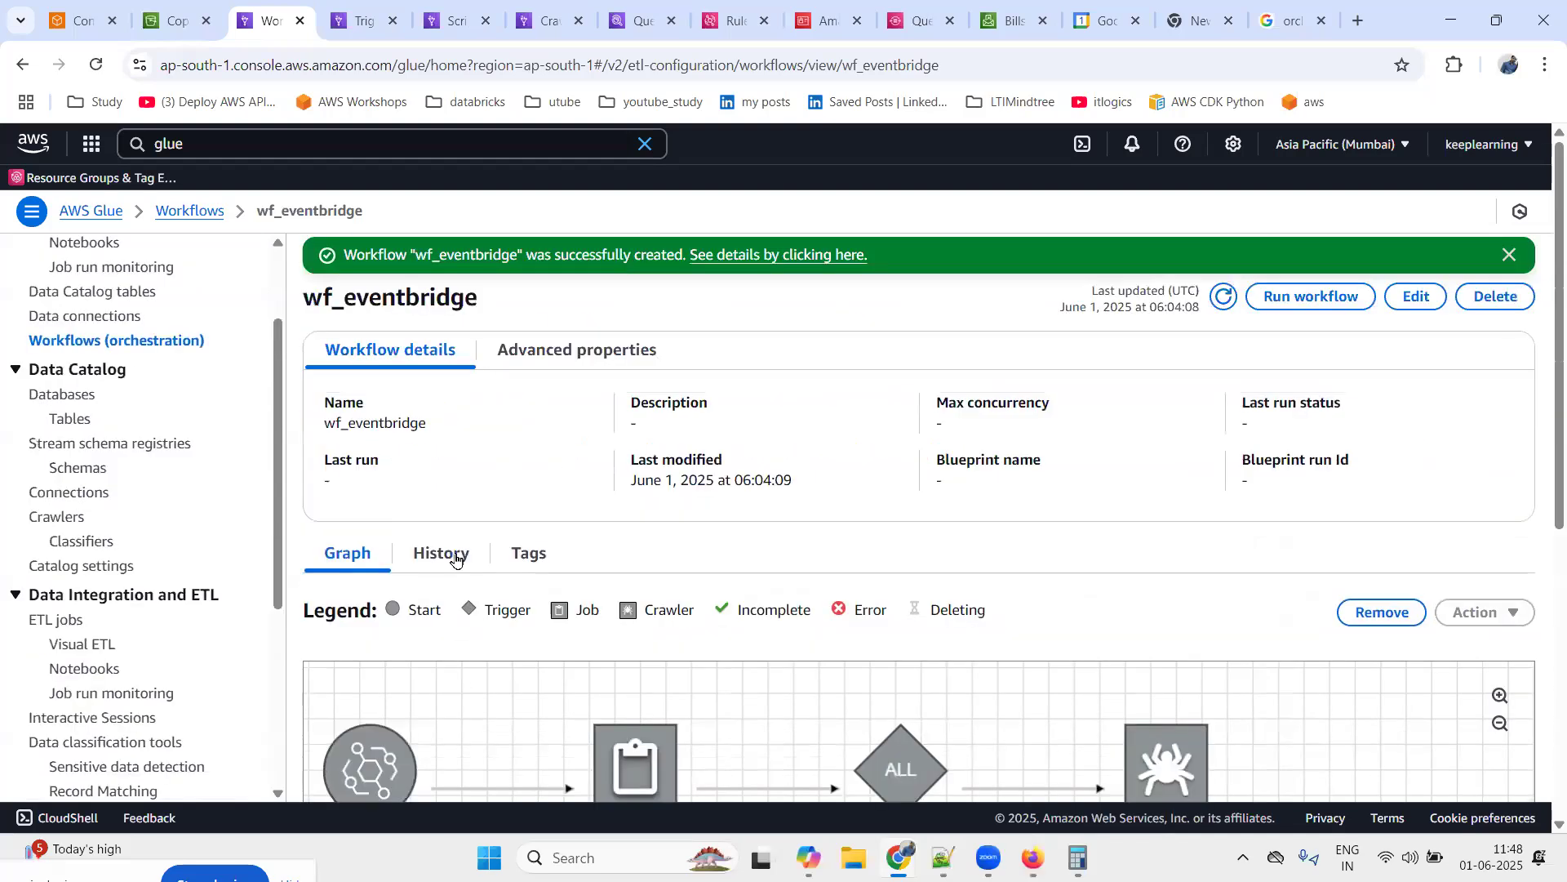
Check the run history of wf_eventbridge and refresh its list of workflow runs
click(445, 551)
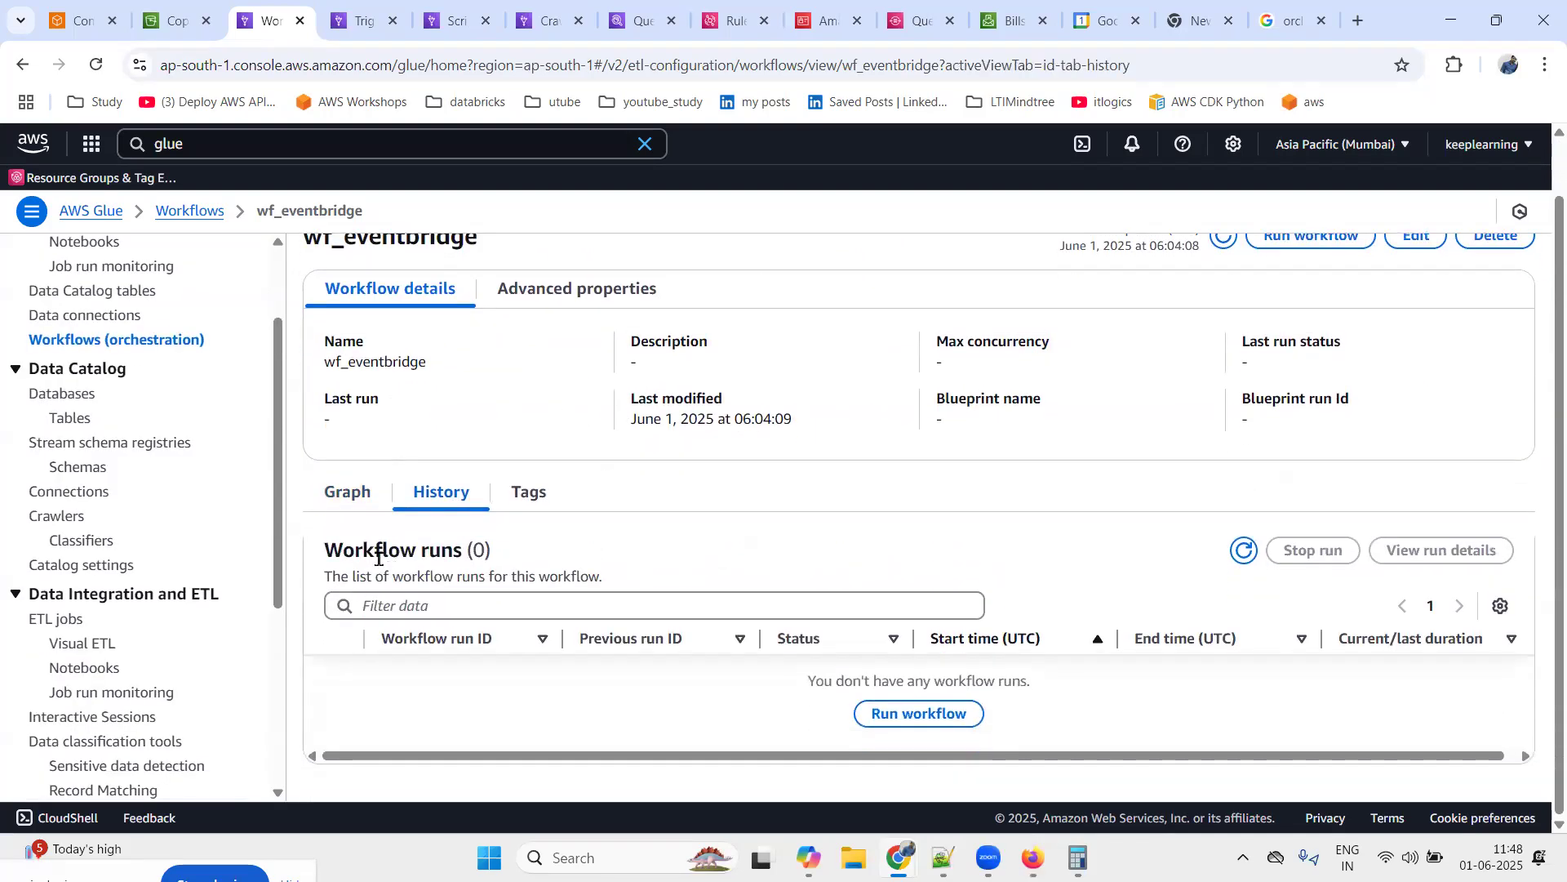
drag(383, 550, 441, 551)
click(1244, 551)
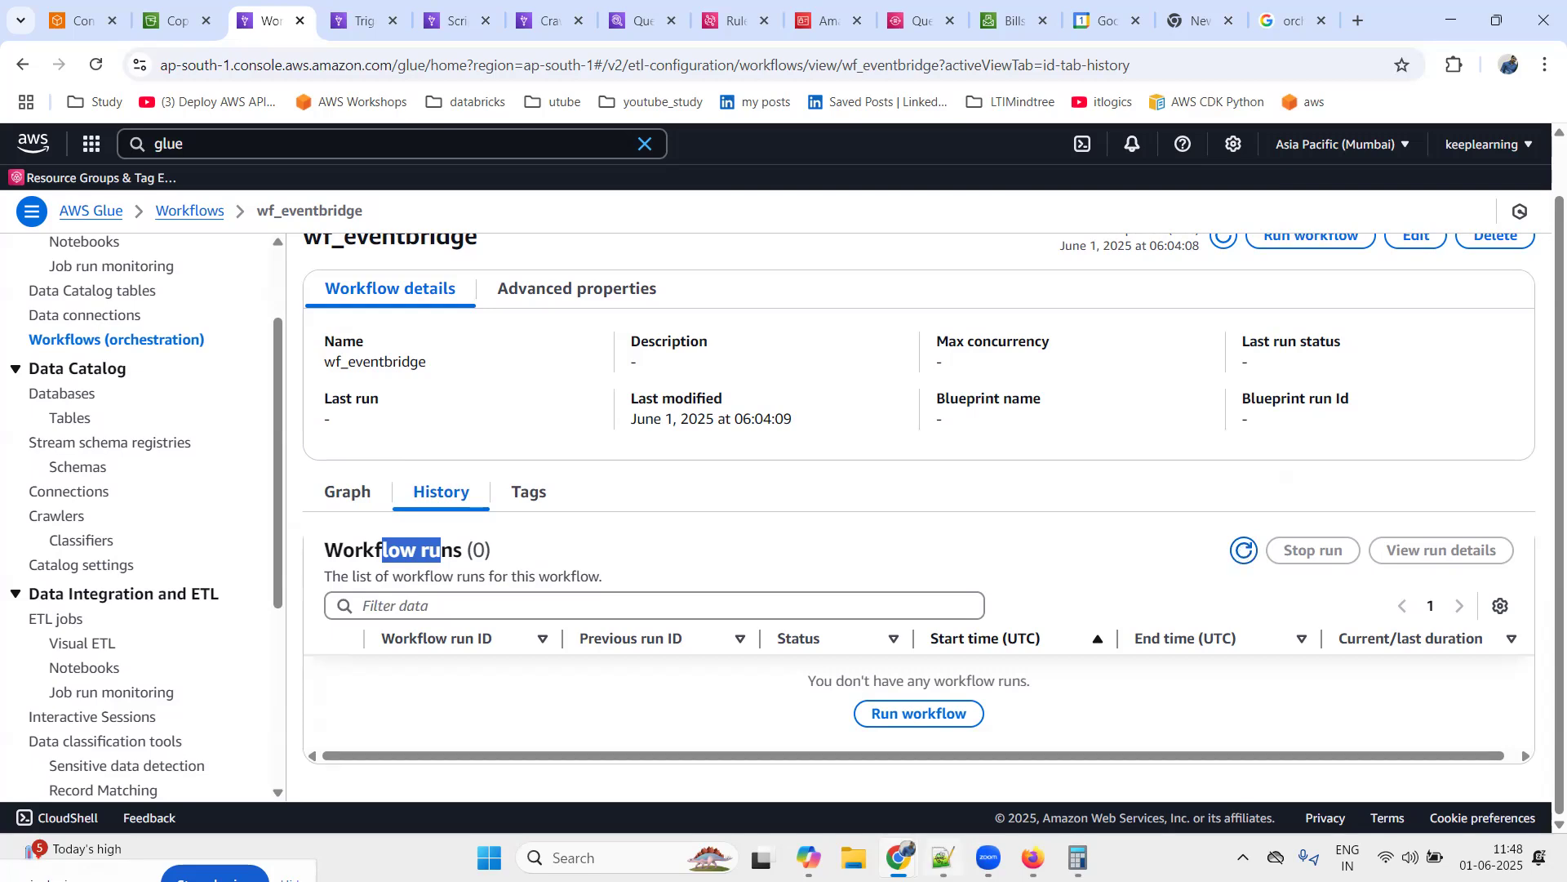
Switch to Notepad++ and review the S3 event notification and eventbridge stages of the pipeline notes
click(944, 857)
click(1277, 566)
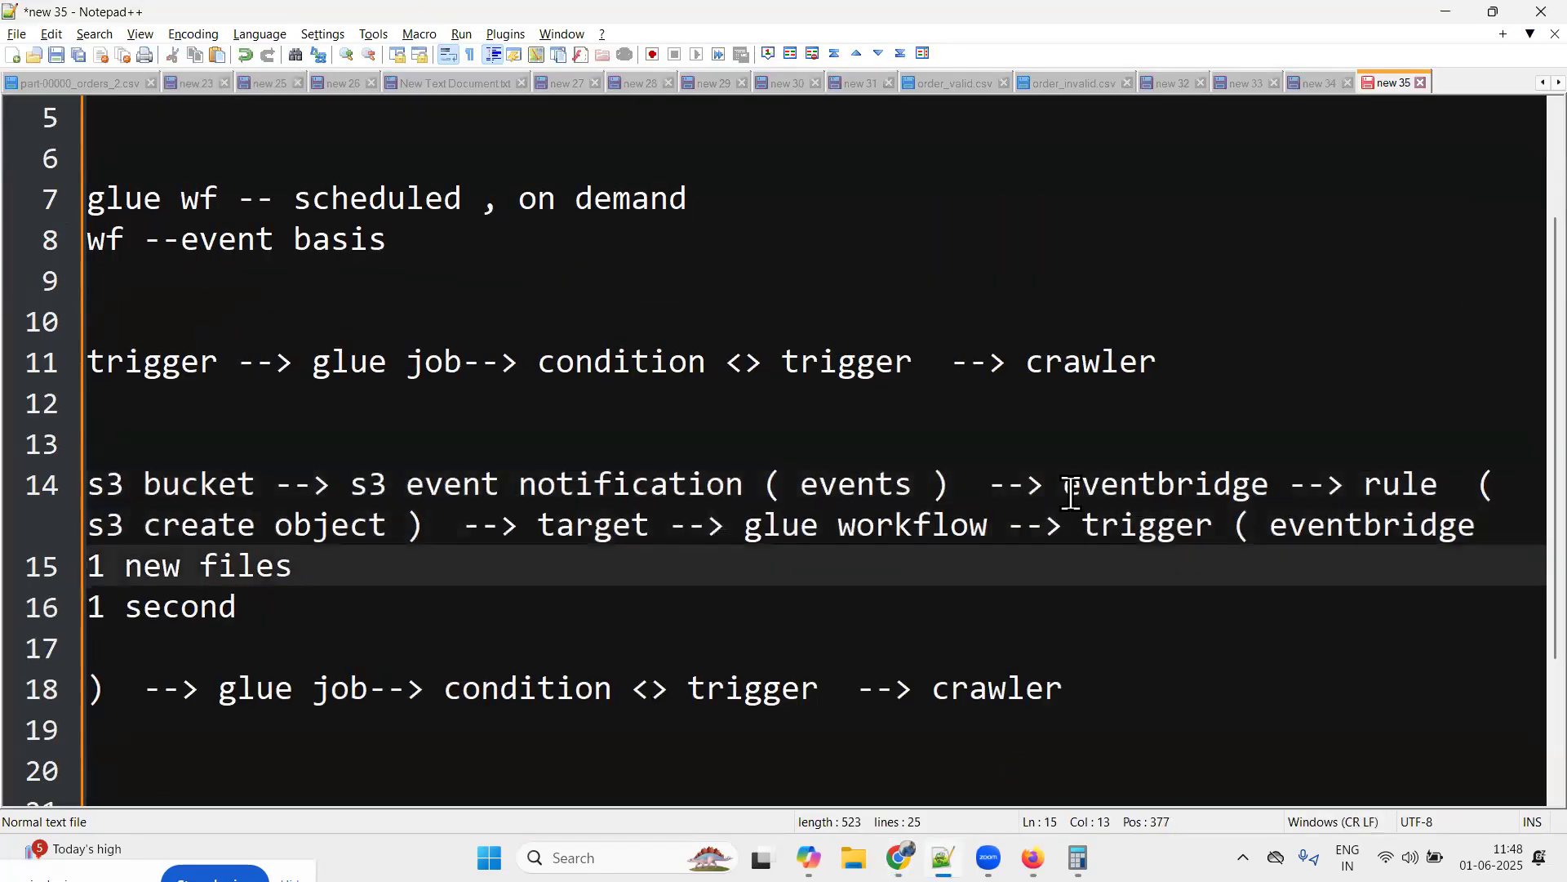
drag(311, 488, 755, 474)
double_click(1180, 483)
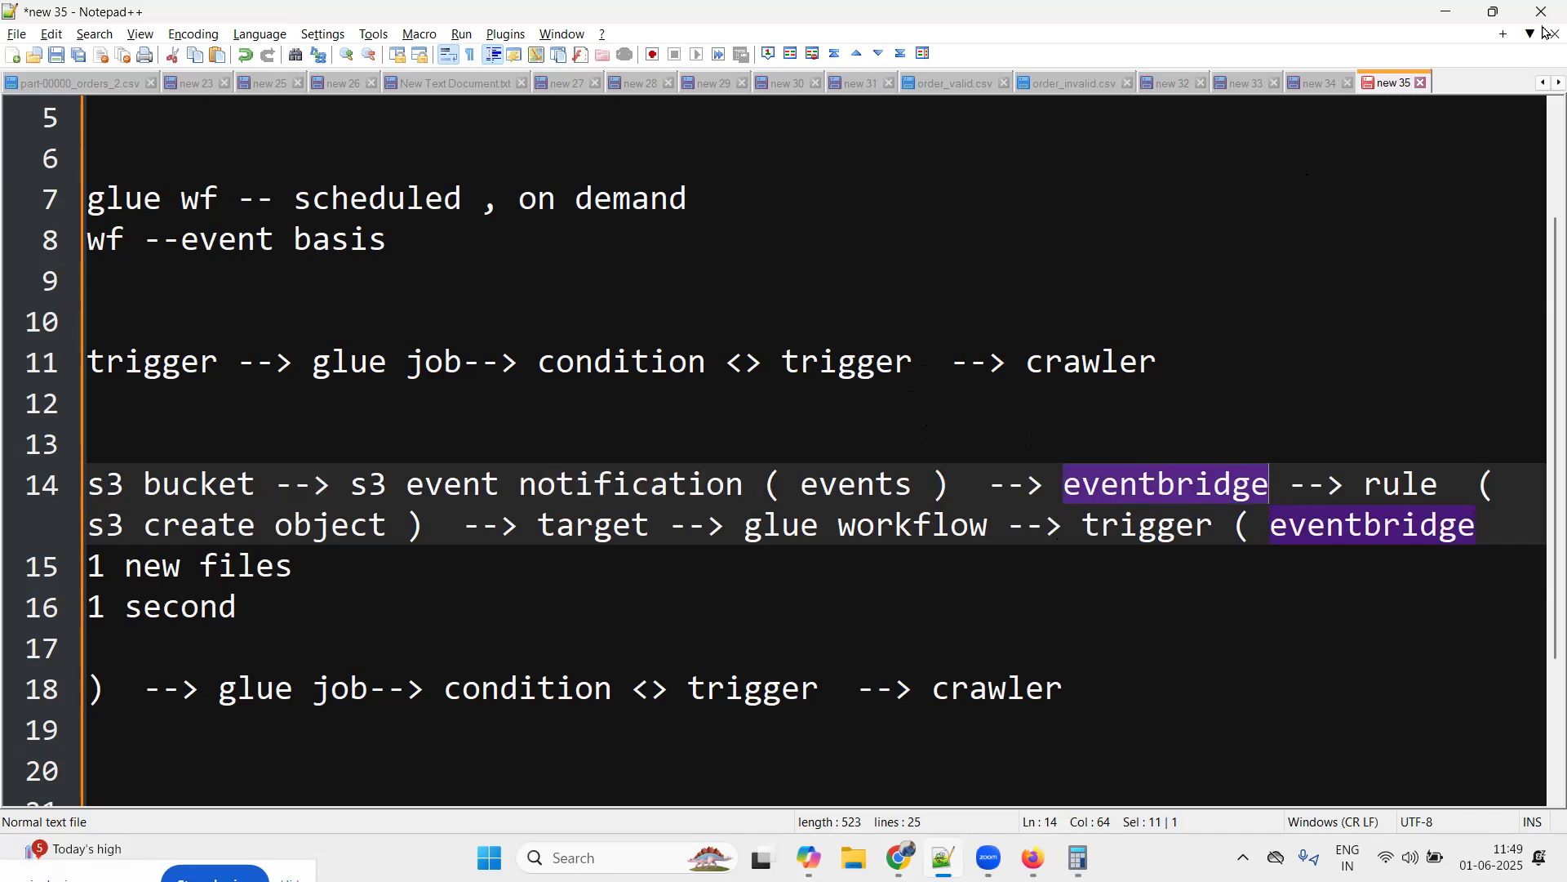
click(1445, 17)
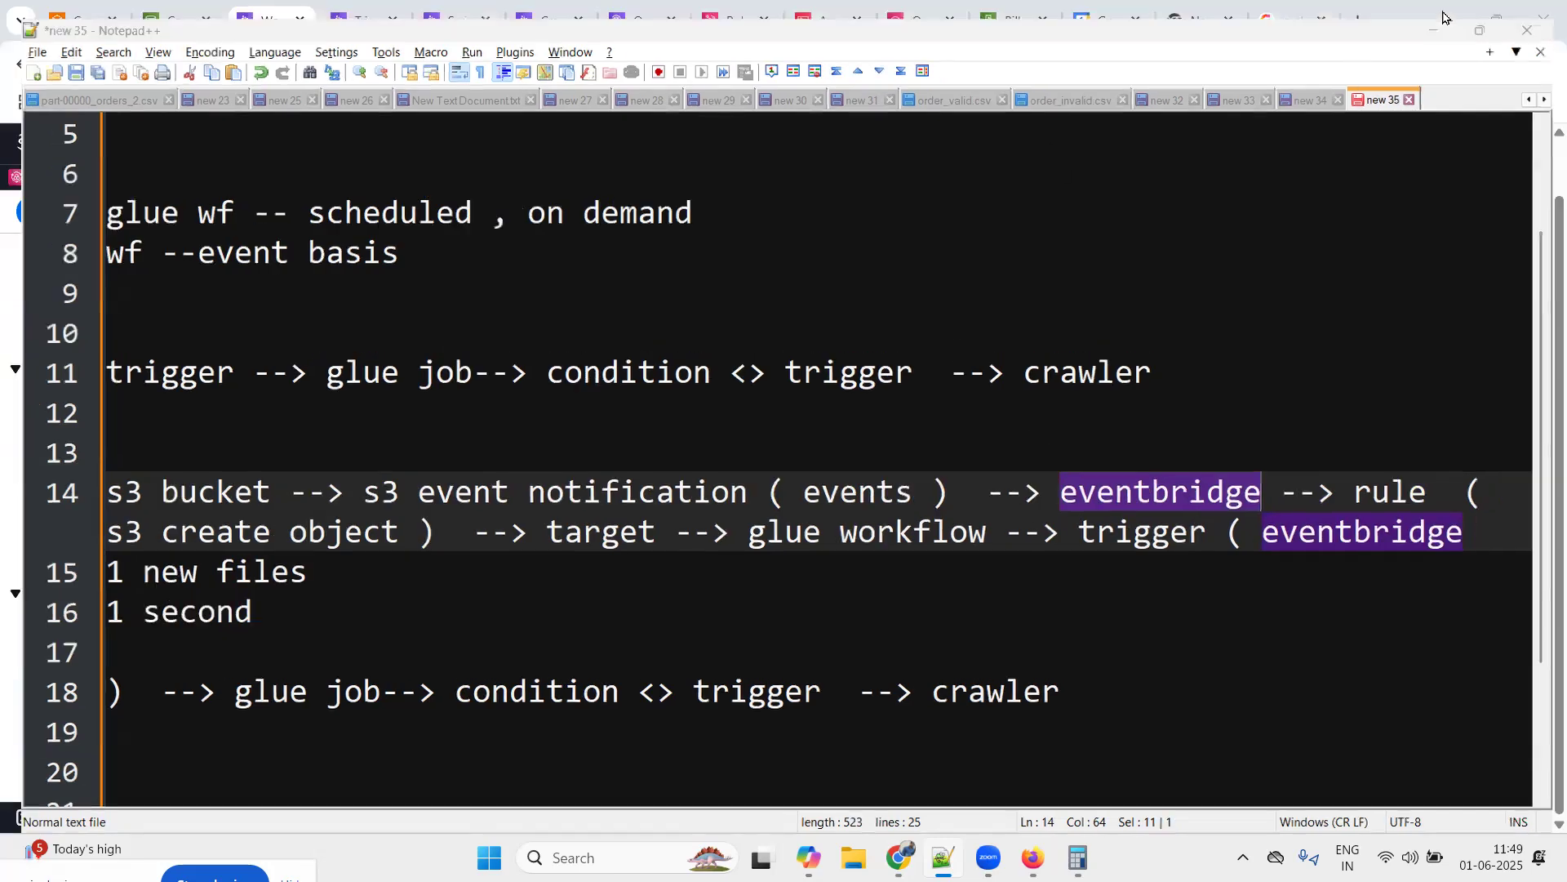
Close the S3 copy status page and open the properties of the edp-source bucket
click(179, 21)
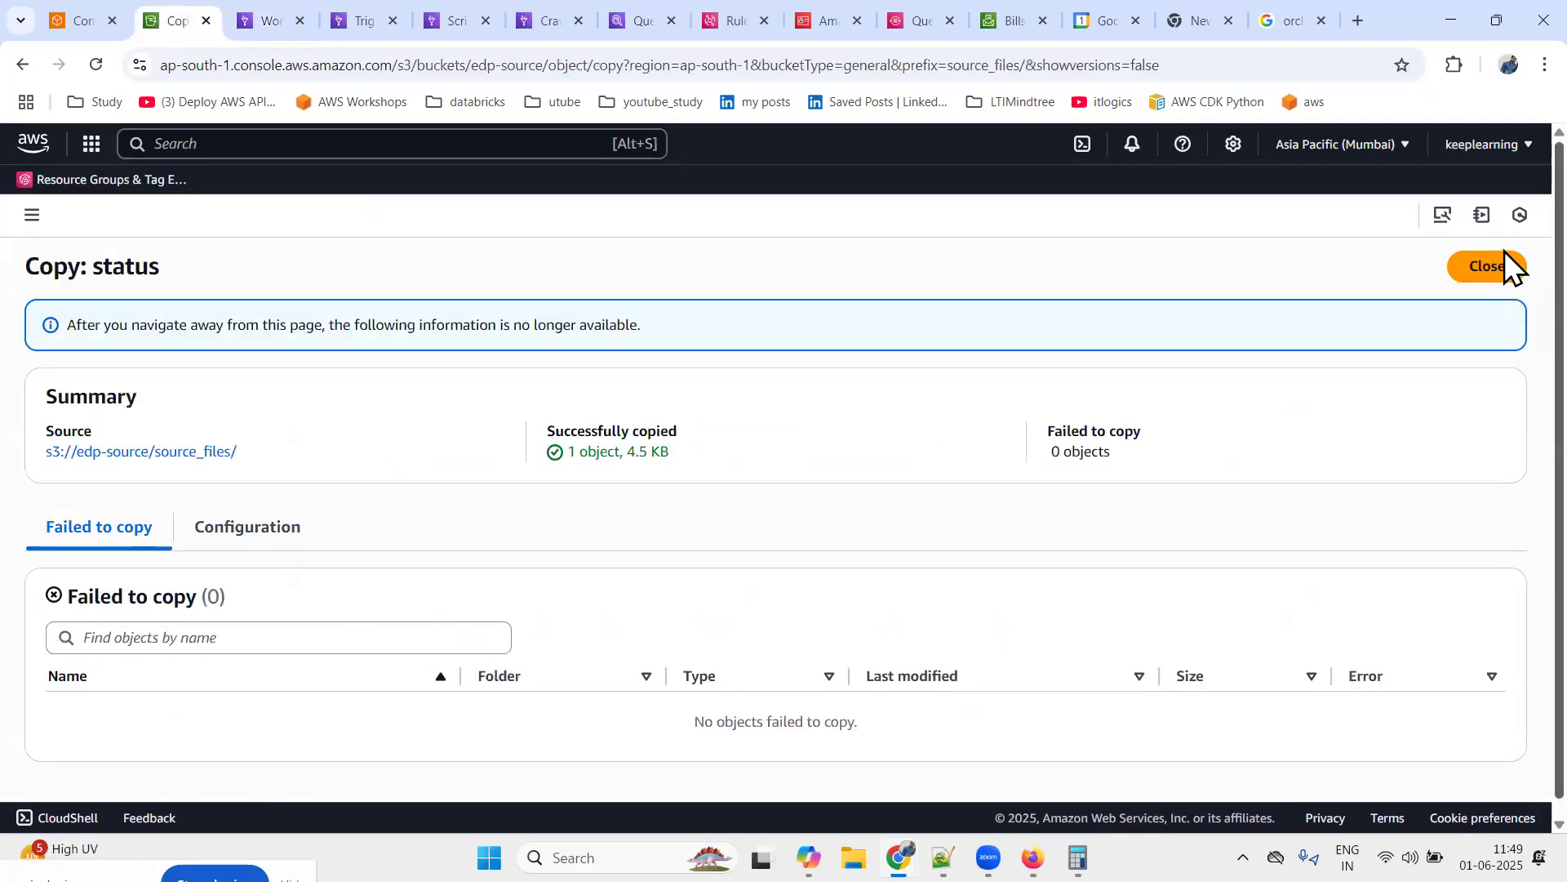
click(1497, 266)
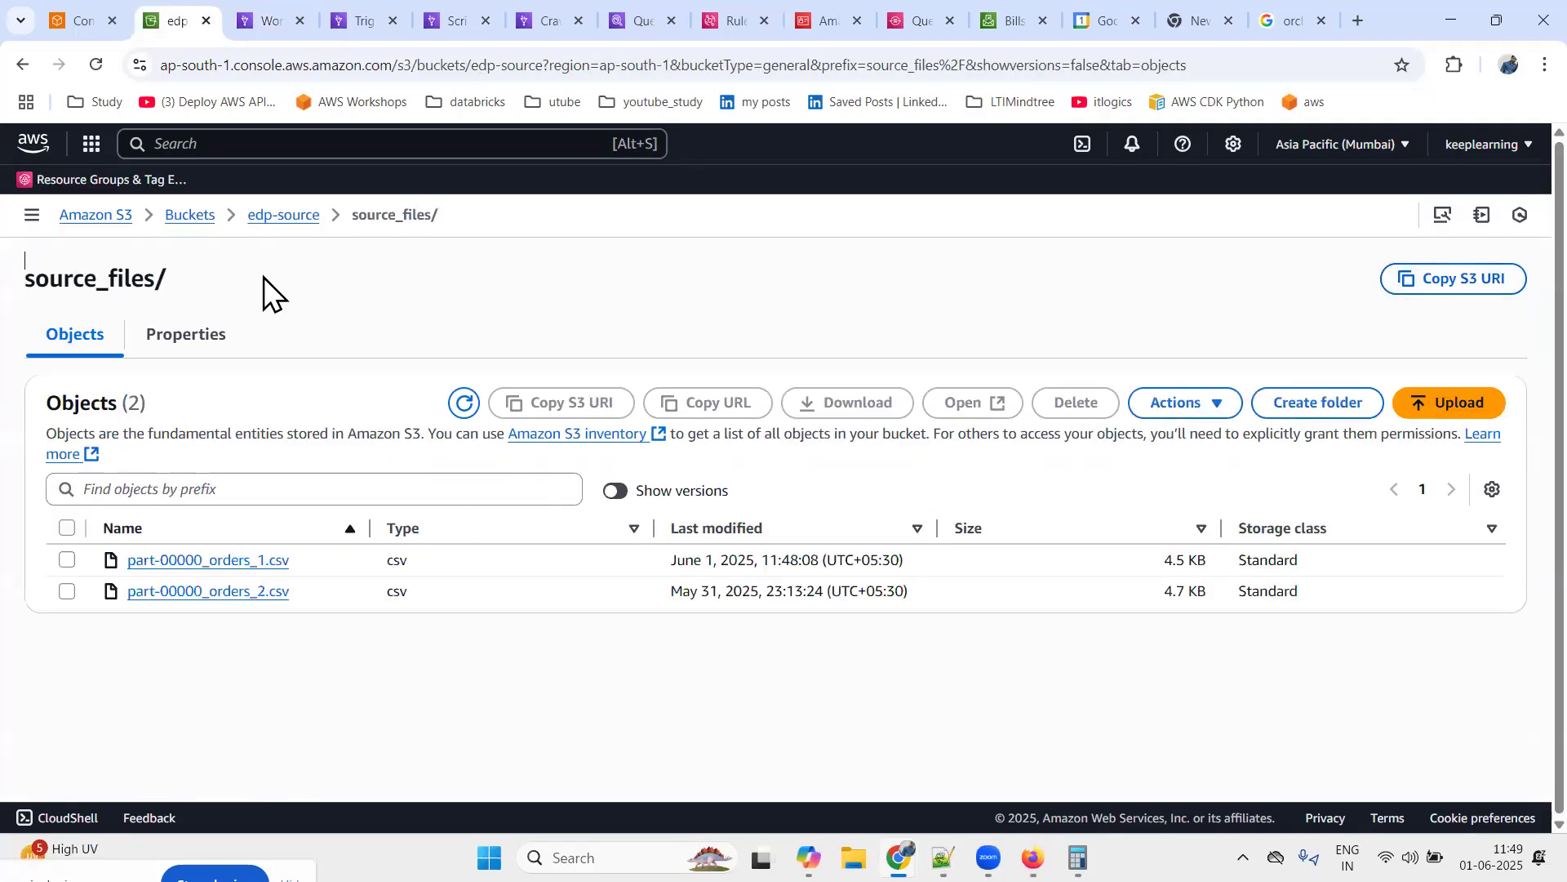
click(296, 217)
click(198, 332)
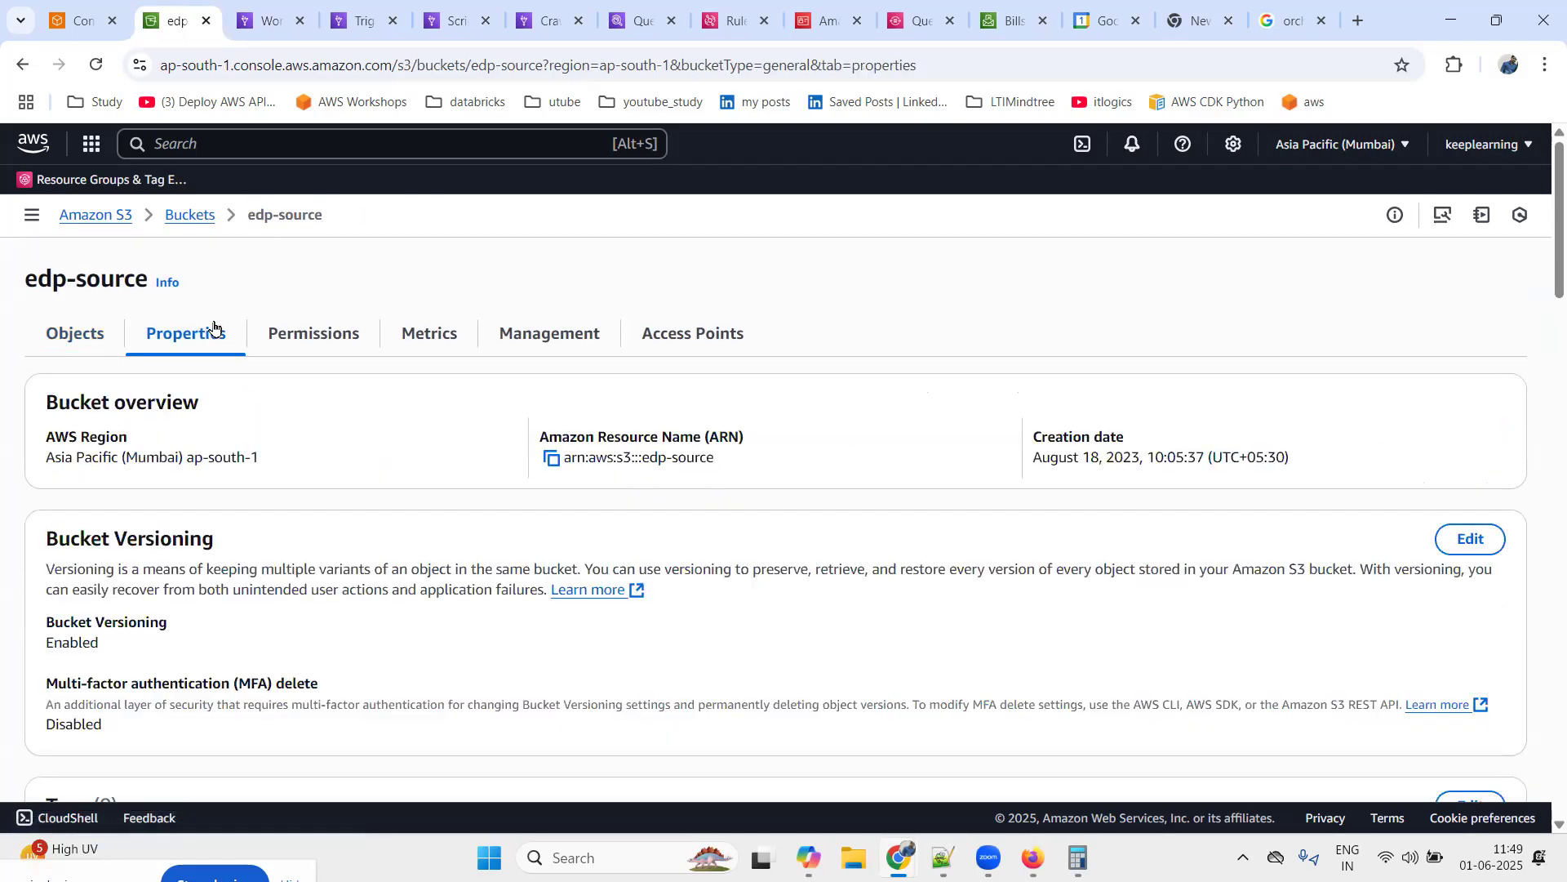
Turn on sending notifications to Amazon EventBridge for all events in the edp-source bucket and save the change
scroll(126, 614, down, 8)
scroll(126, 614, down, 11)
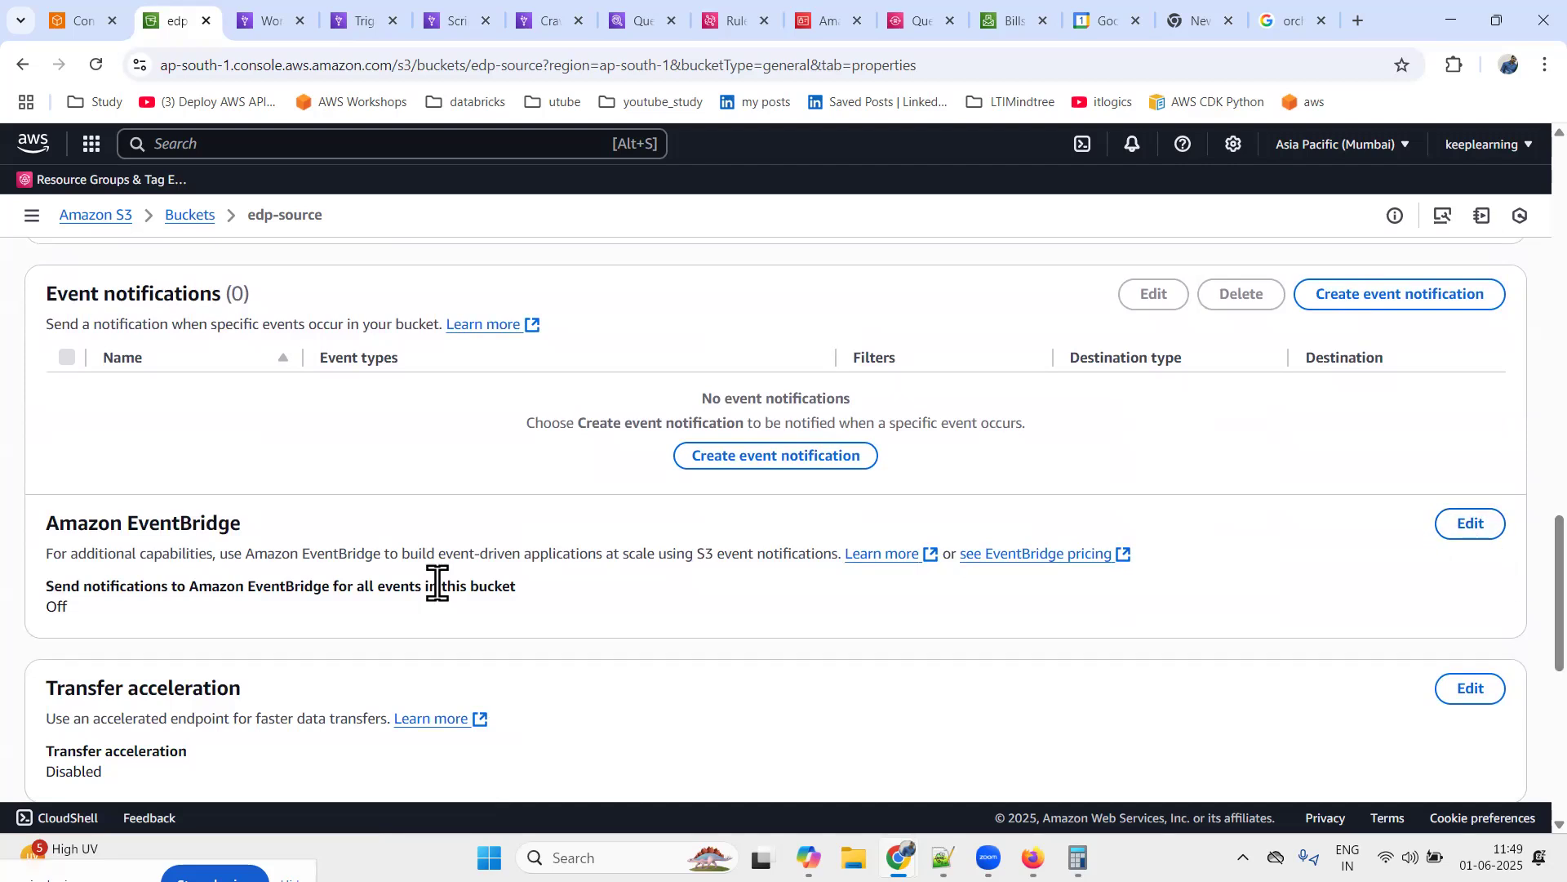
drag(45, 591, 527, 586)
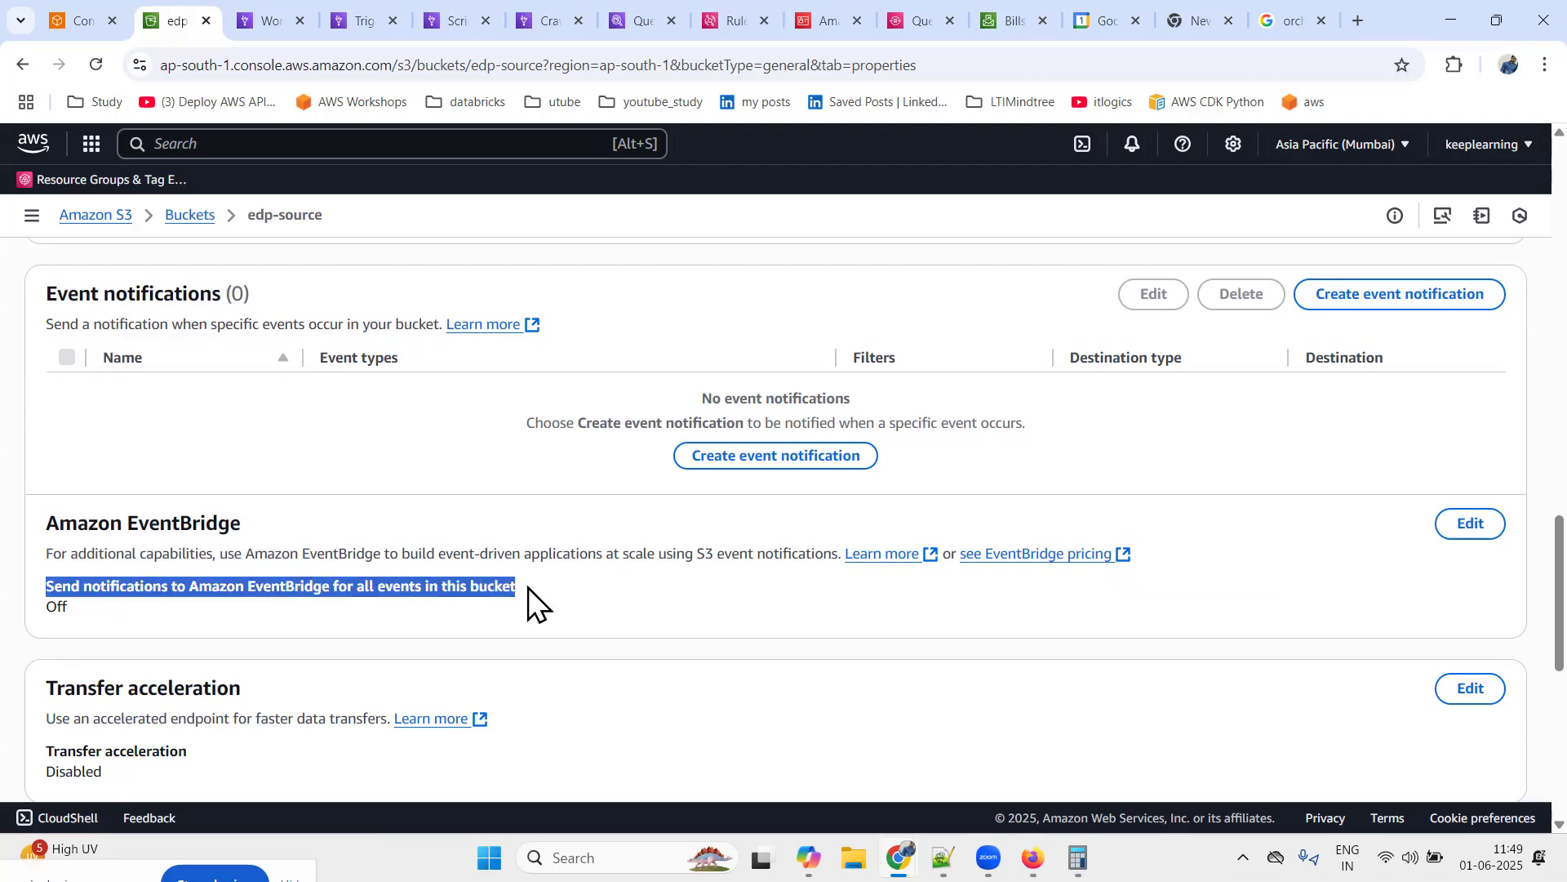
click(1468, 532)
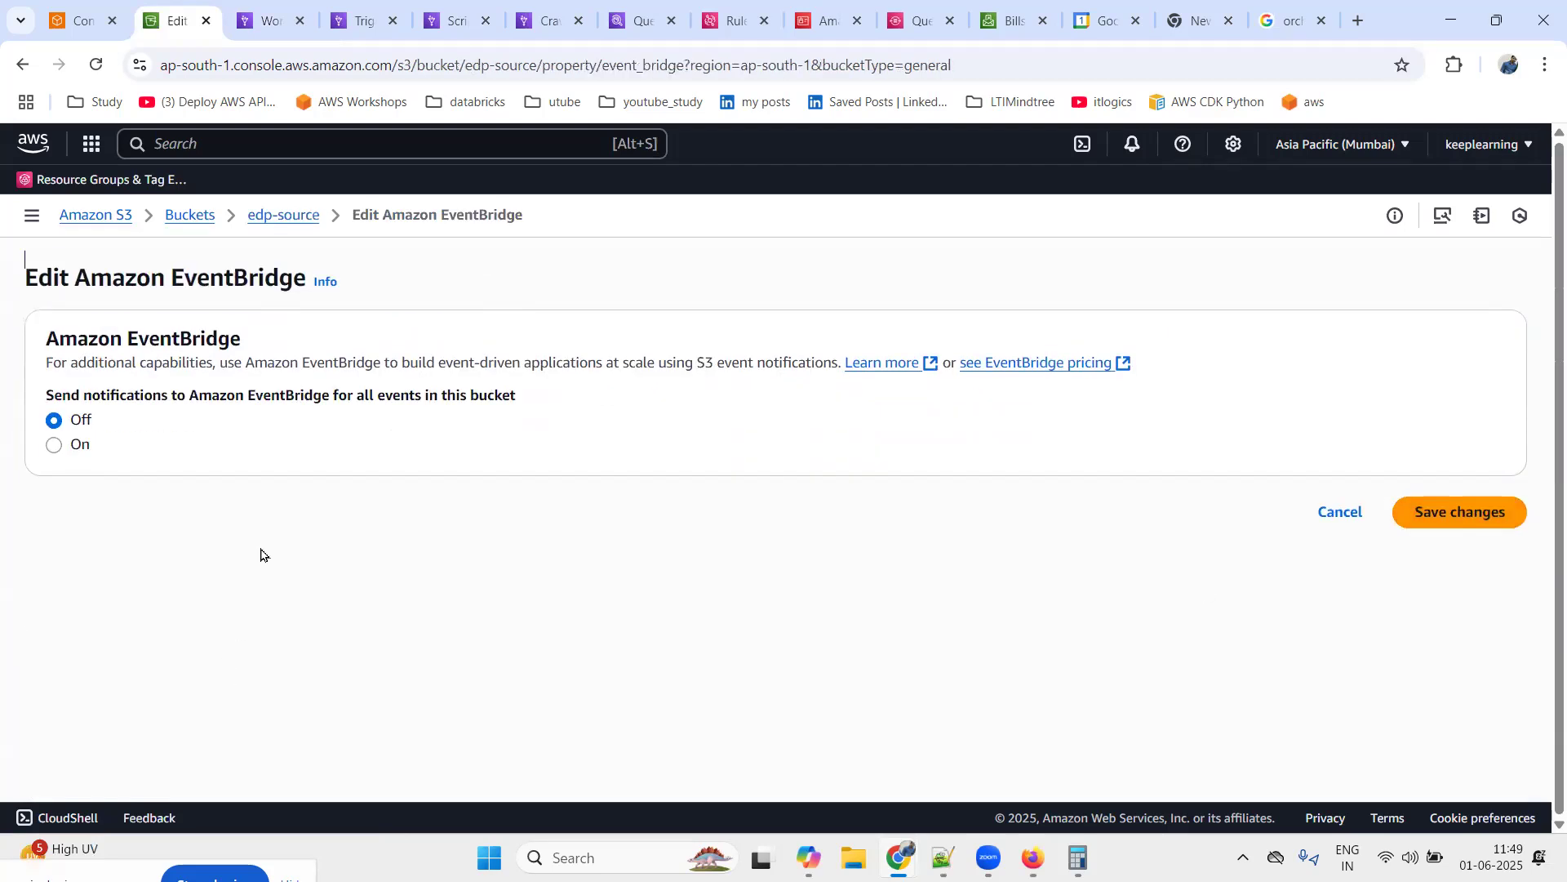
click(56, 448)
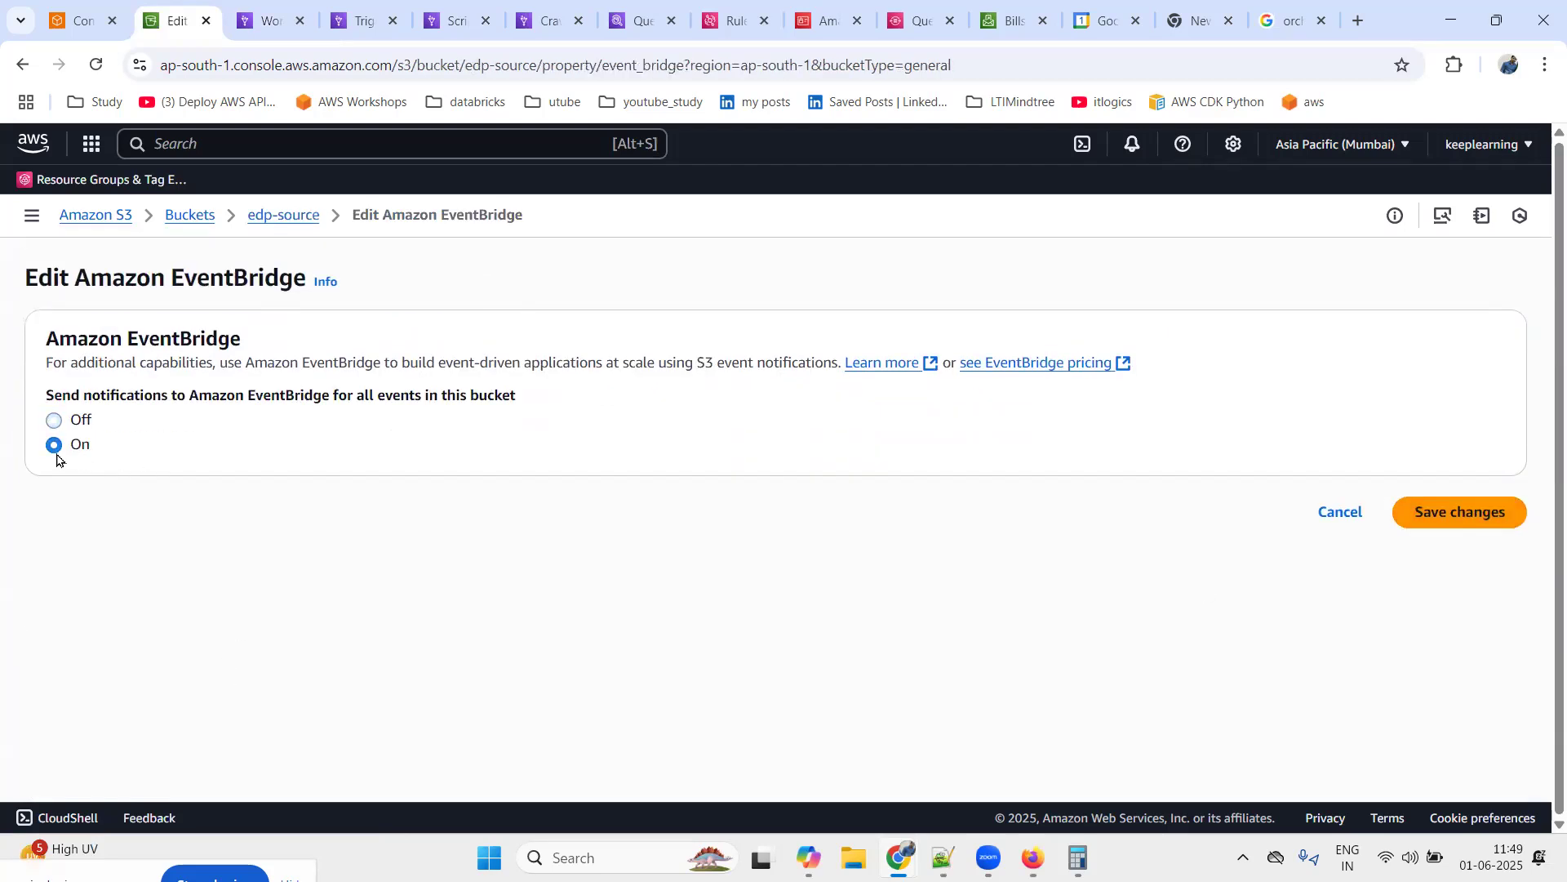
click(1487, 523)
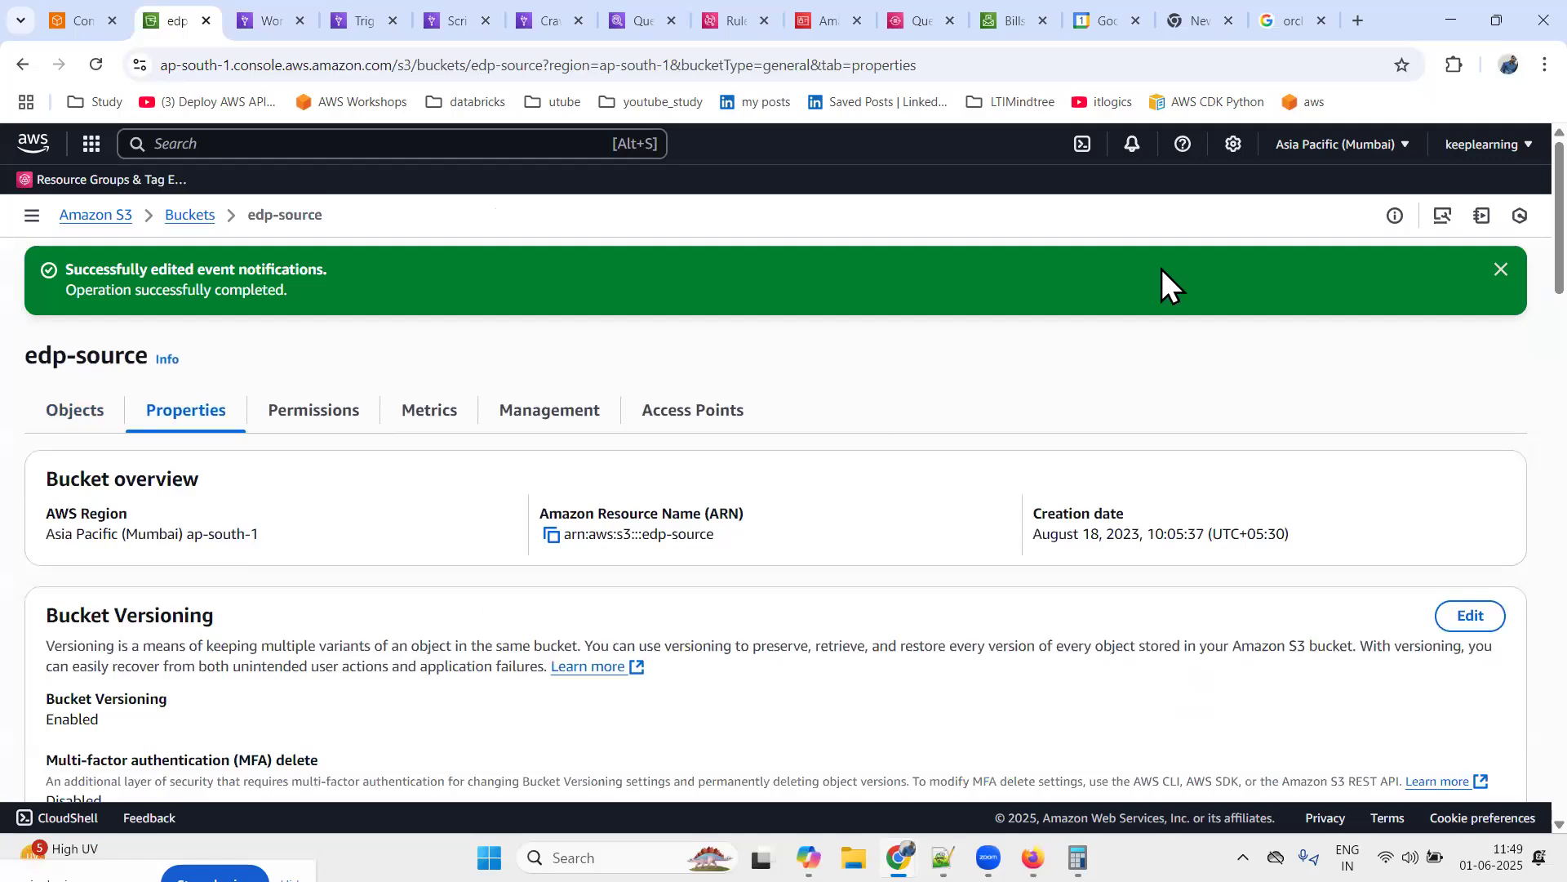
click(1502, 269)
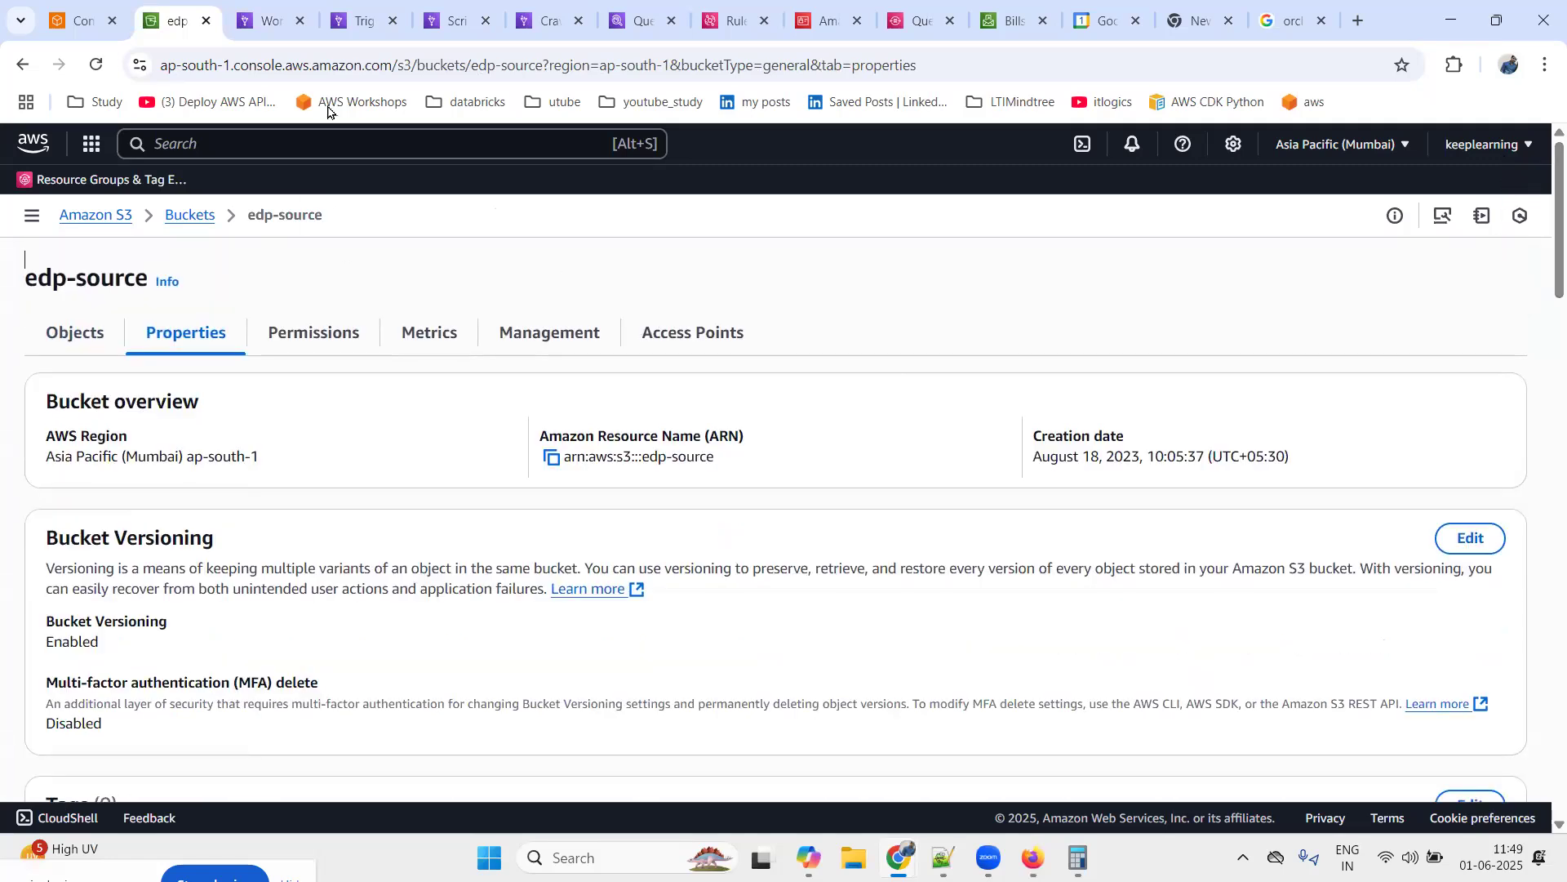
Start copying part-00000_orders_1.csv from edp-source/source_files again, browsing S3 to the source_files folder as the general purpose bucket destination
click(285, 16)
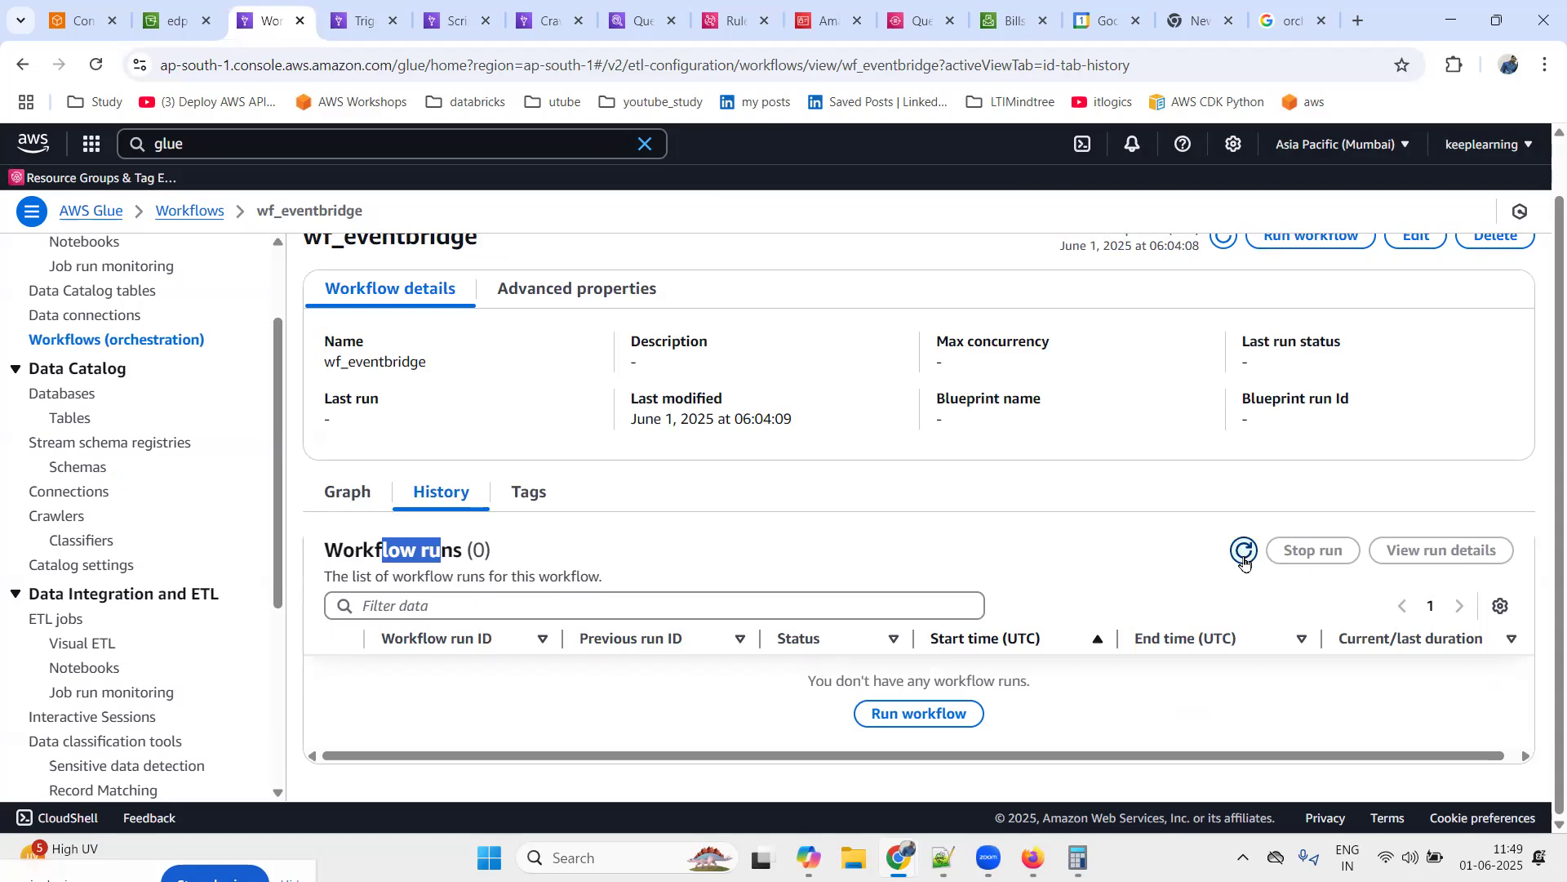
click(175, 21)
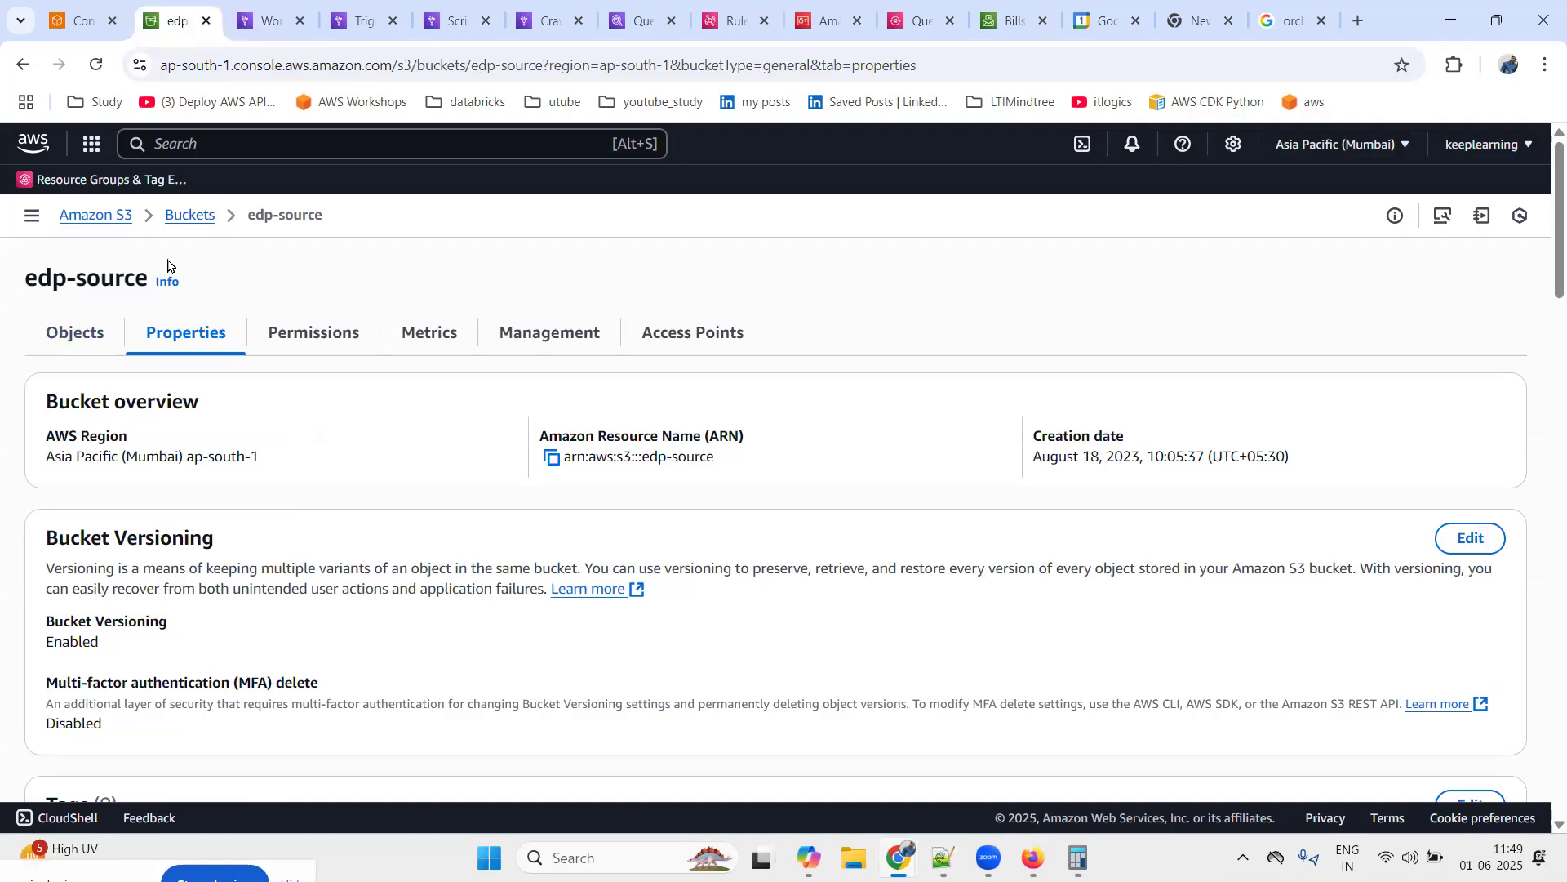
click(75, 349)
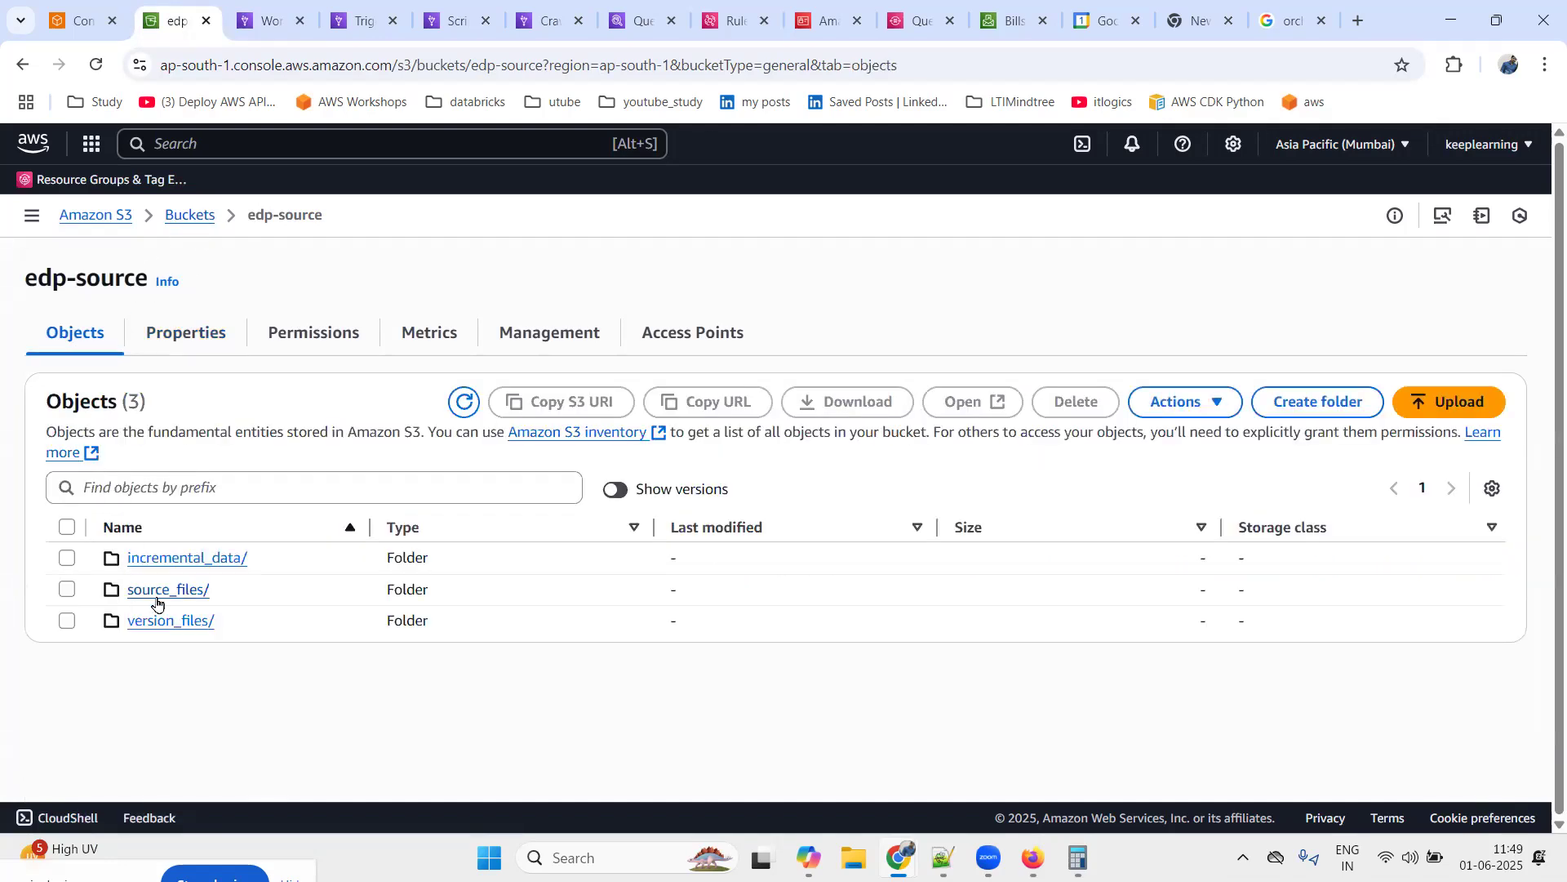
click(161, 591)
click(68, 560)
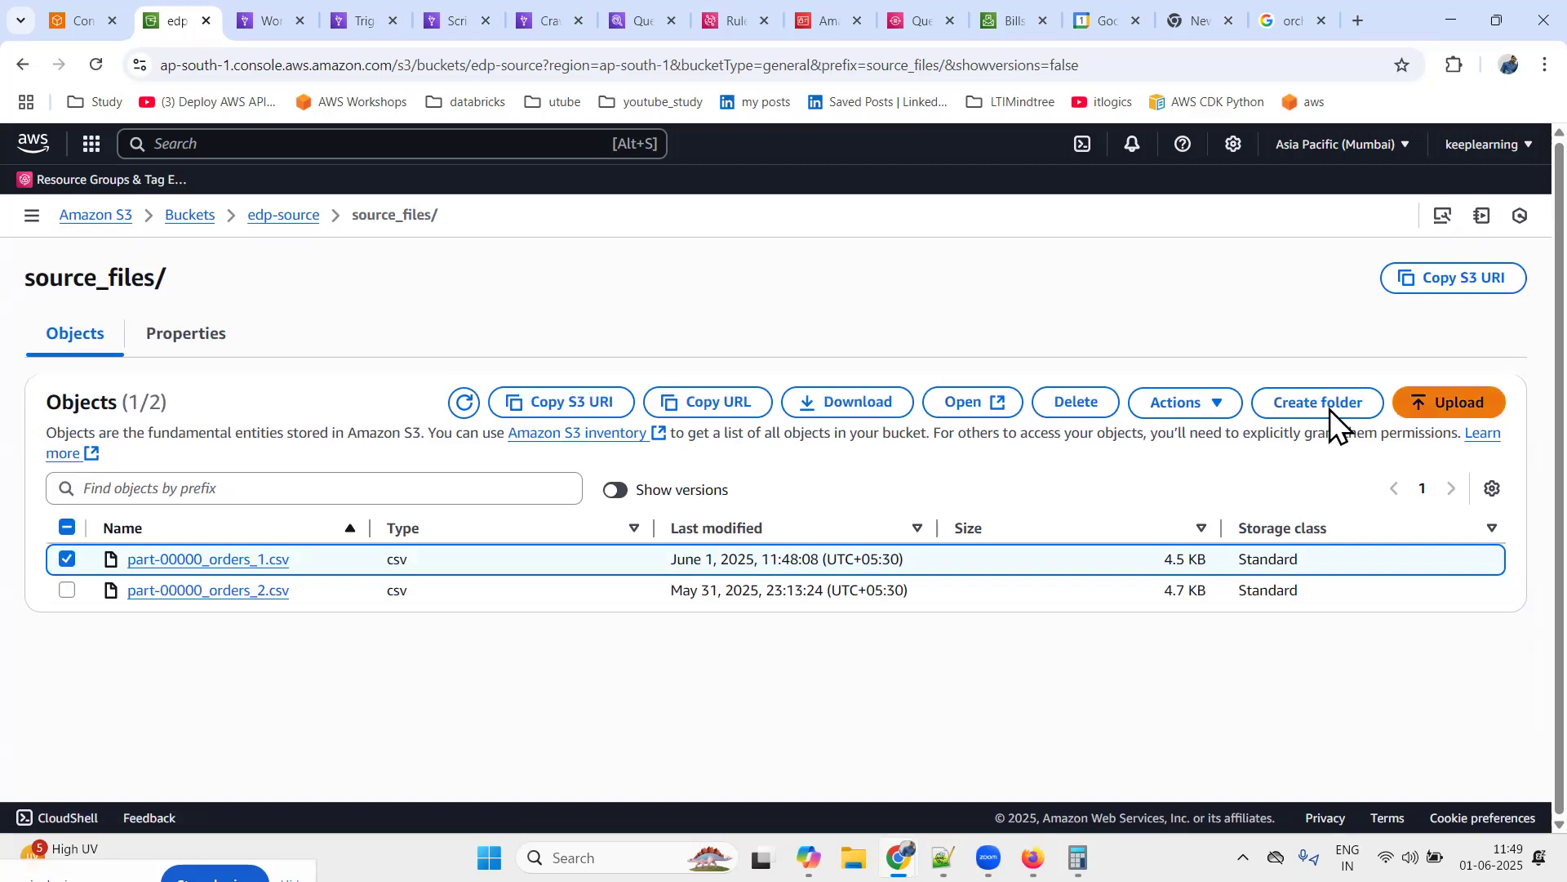
click(1156, 408)
click(1233, 529)
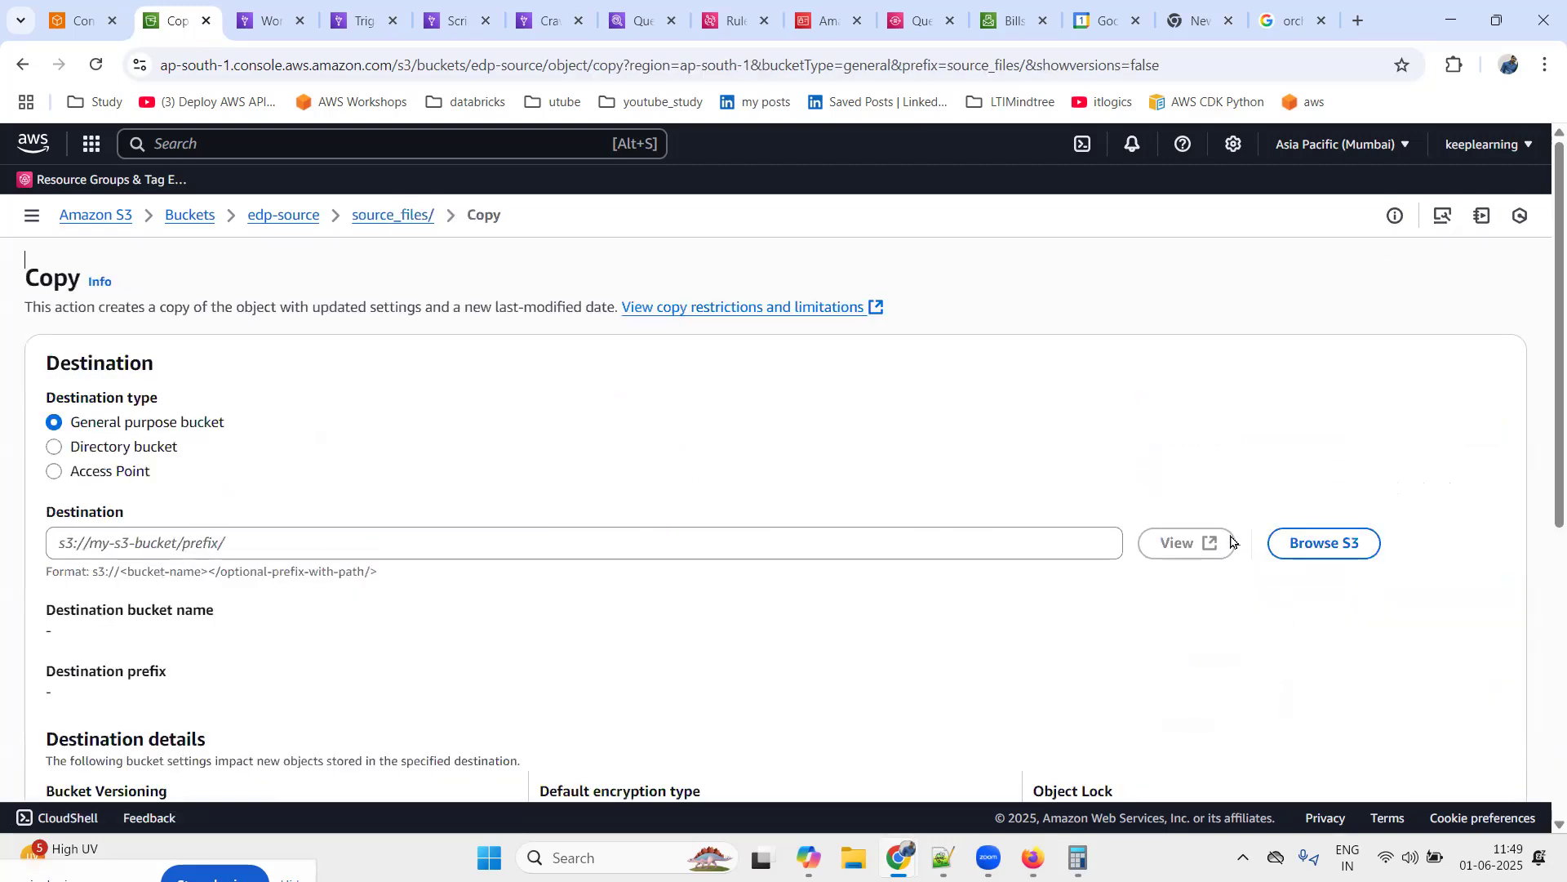
click(1329, 549)
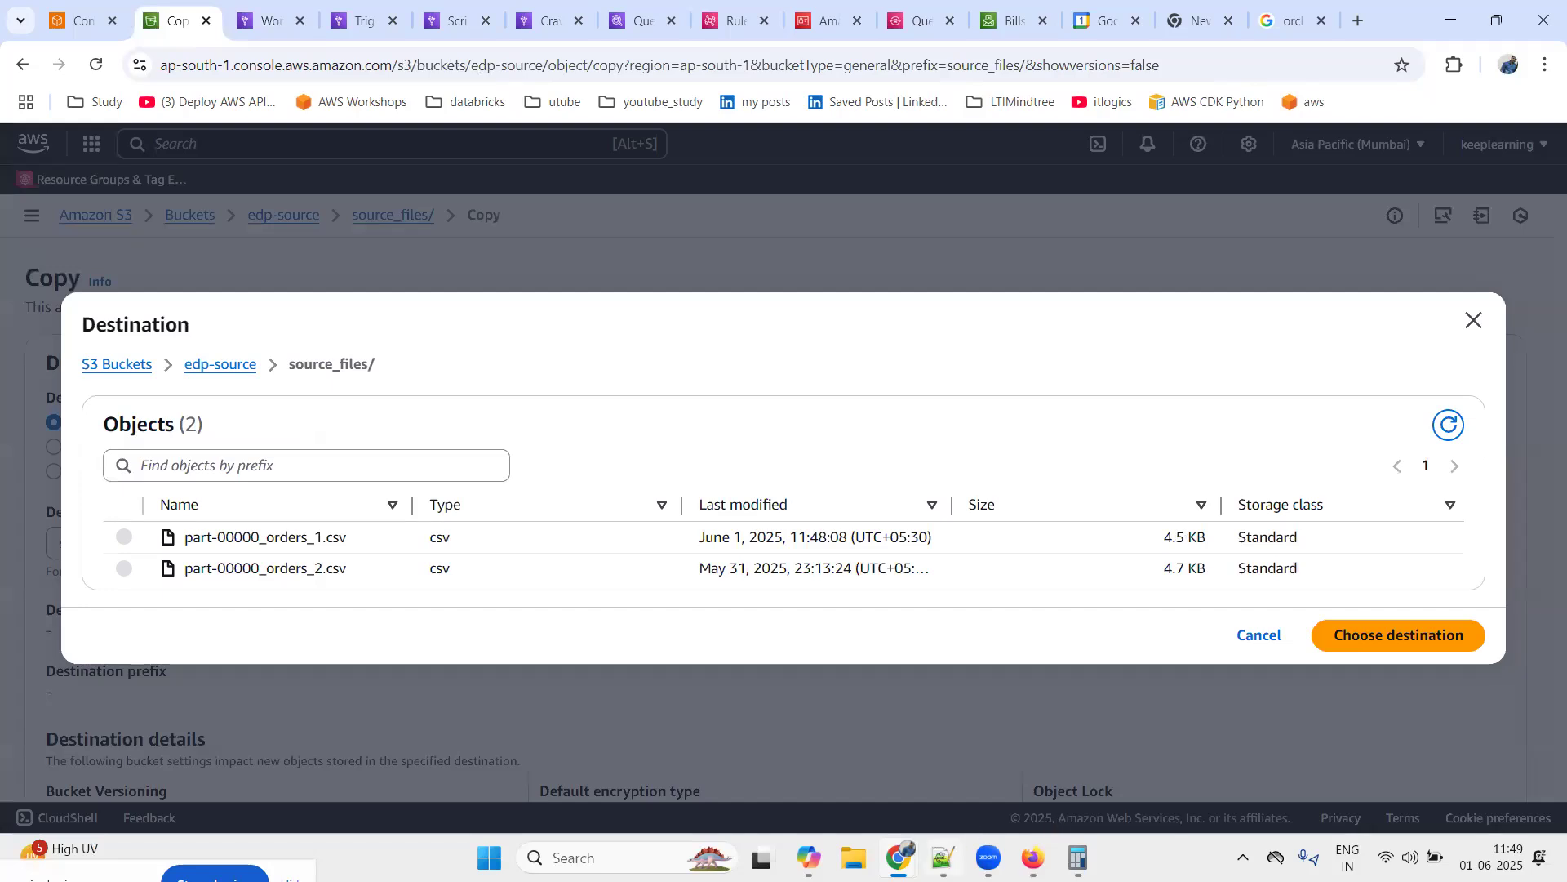
Switch to Notepad++ and review the full pipeline notes from S3 event notification through rule, target and Glue workflow to the glue job
click(944, 857)
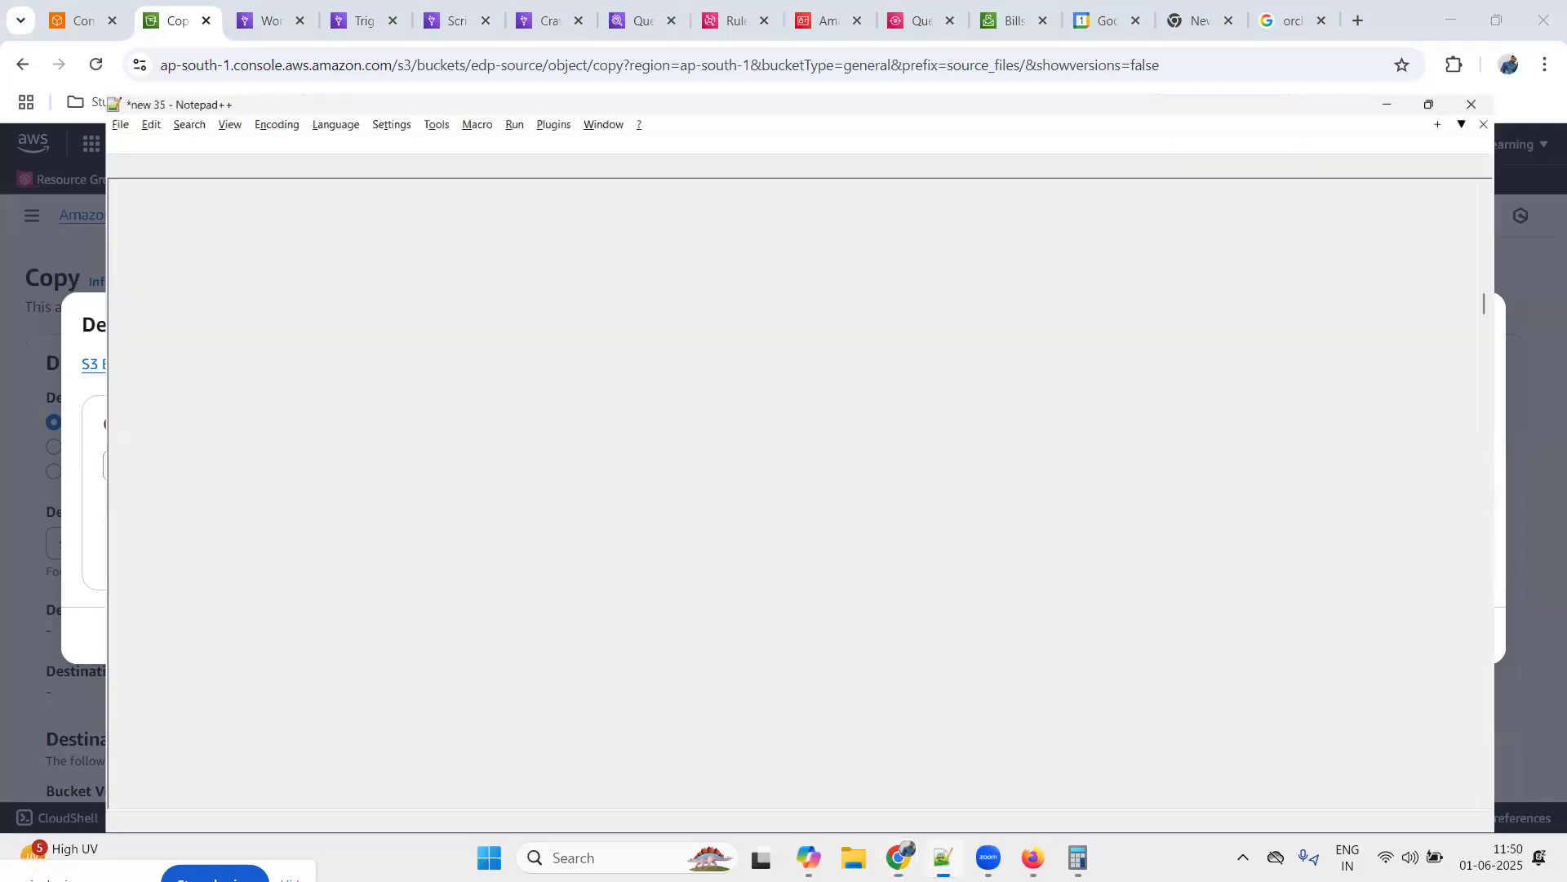
drag(162, 482, 763, 483)
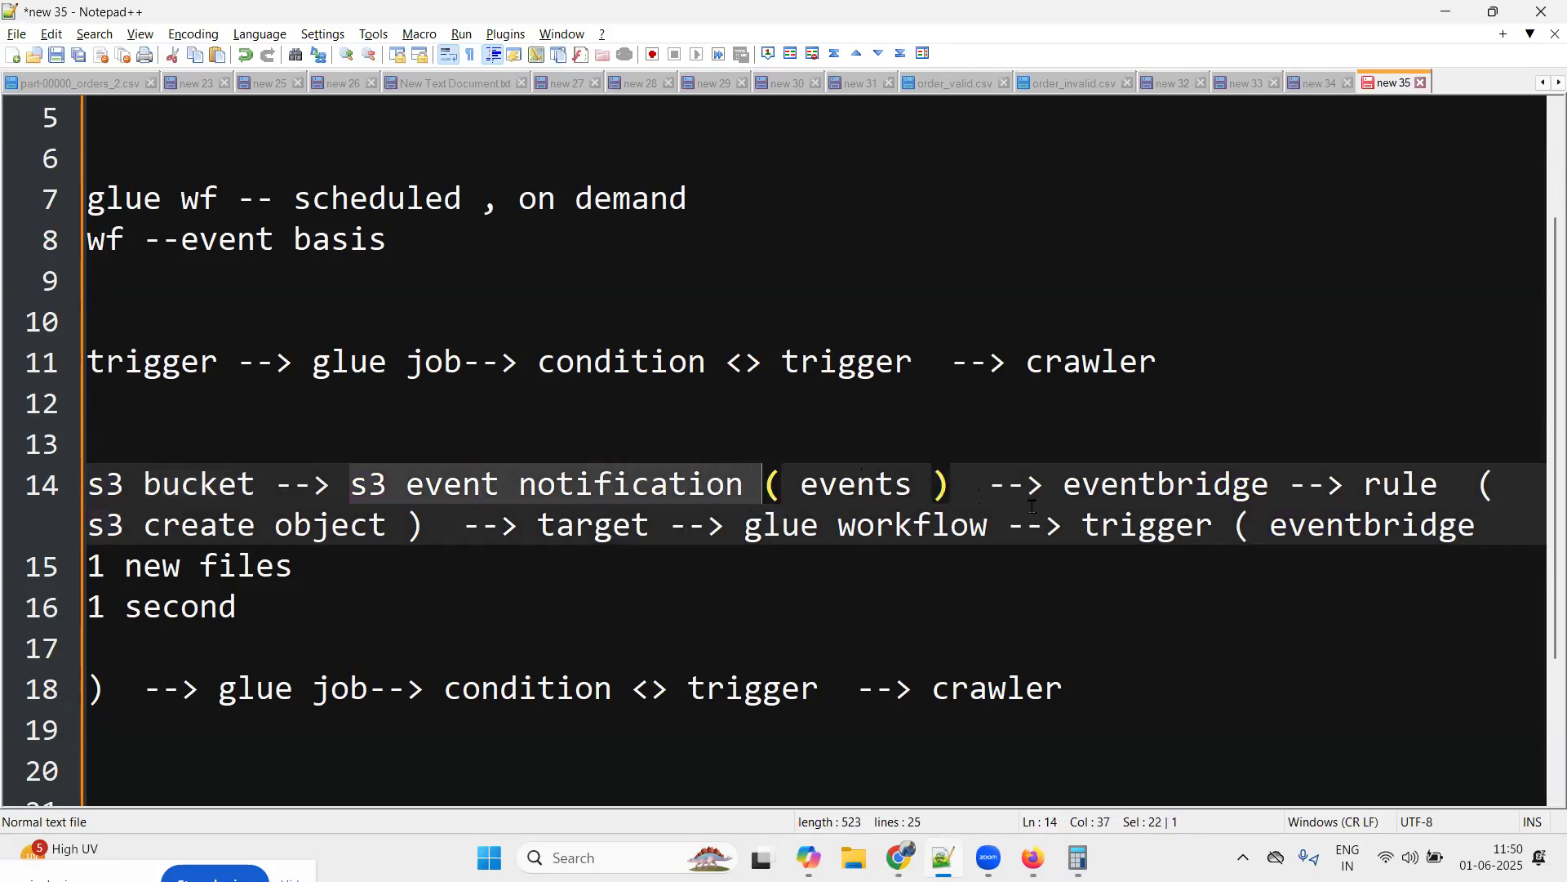
double_click(1134, 490)
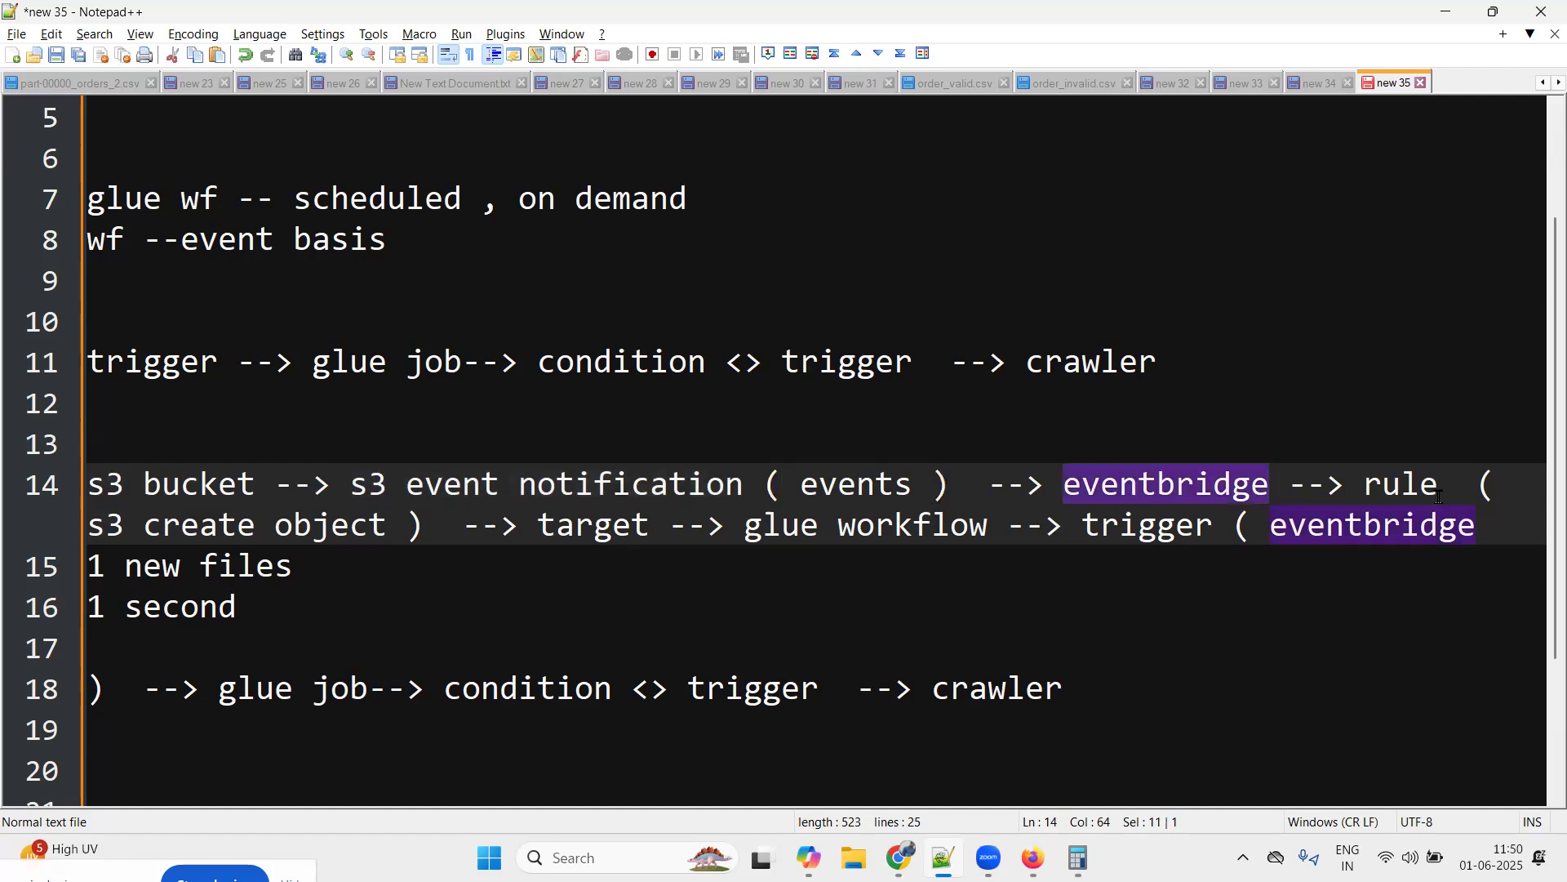
double_click(1405, 488)
drag(406, 514, 14, 520)
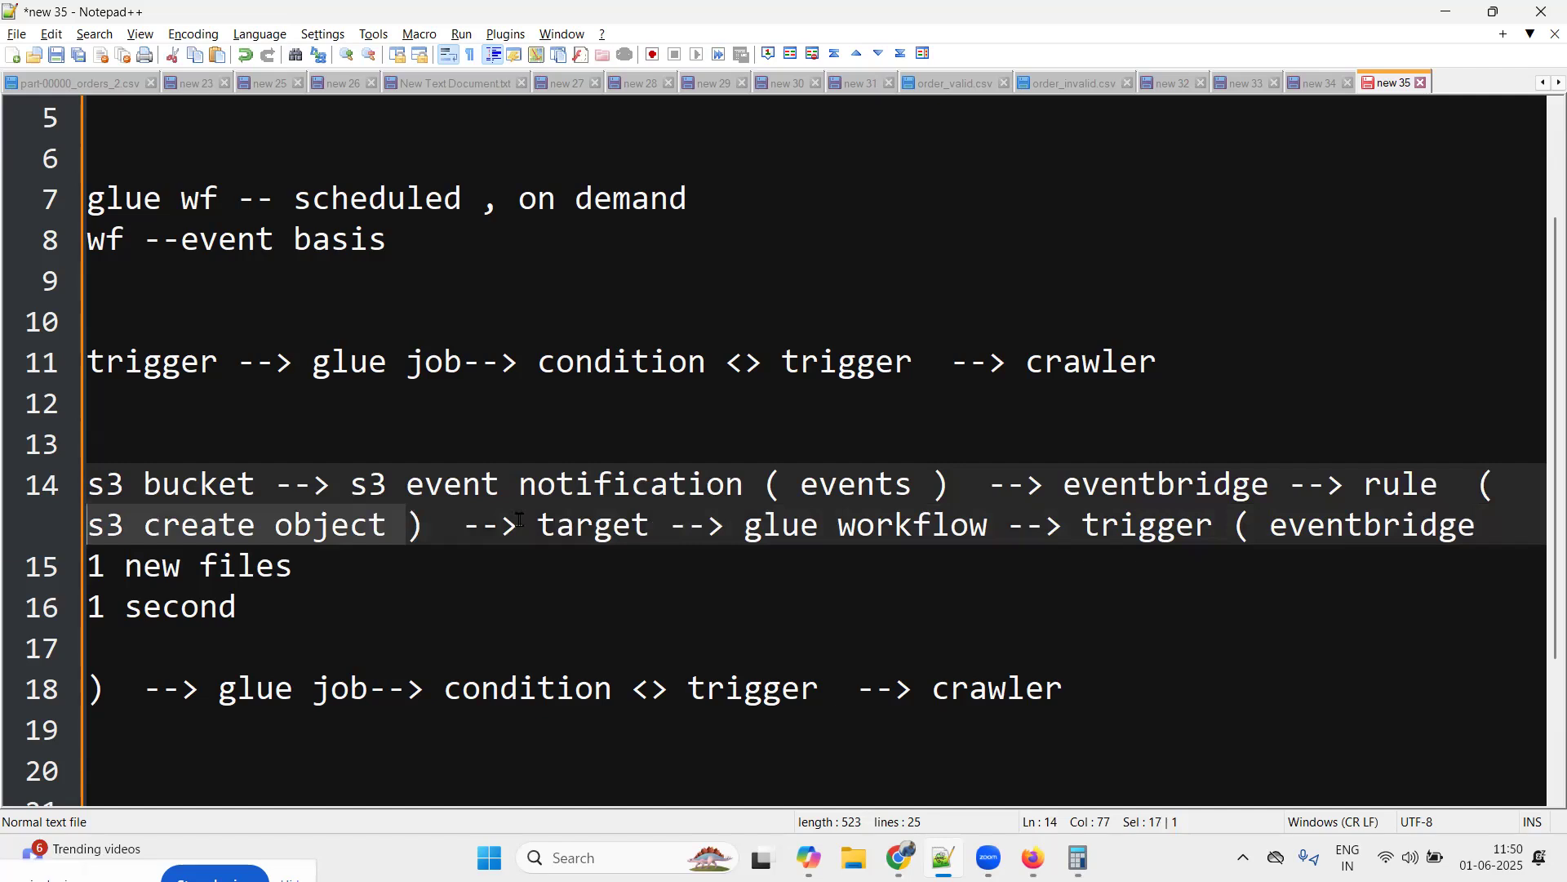
double_click(630, 537)
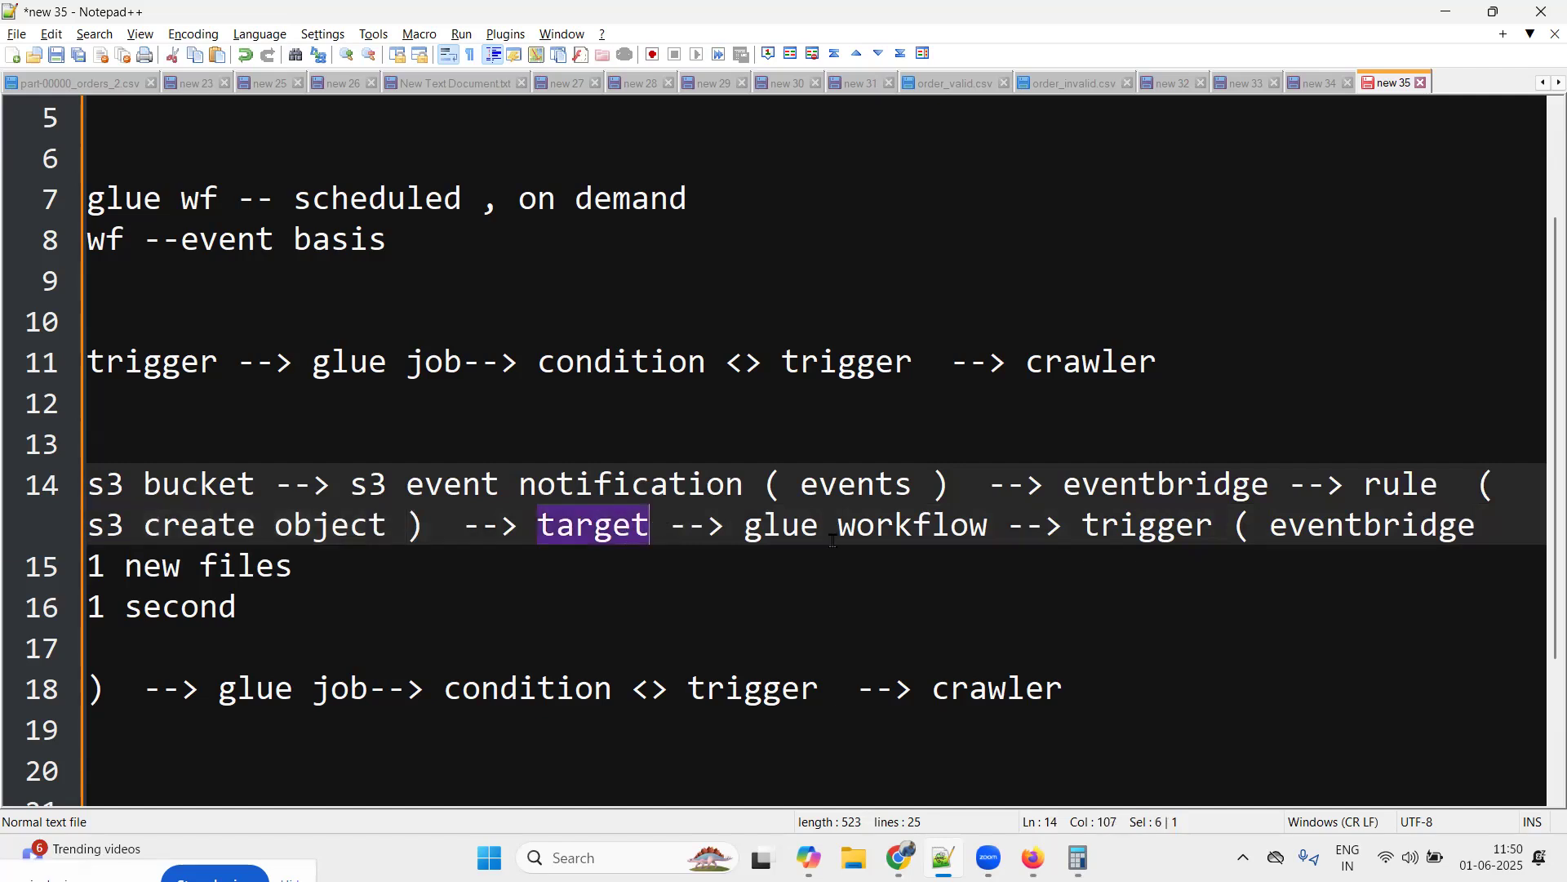
drag(759, 529, 970, 531)
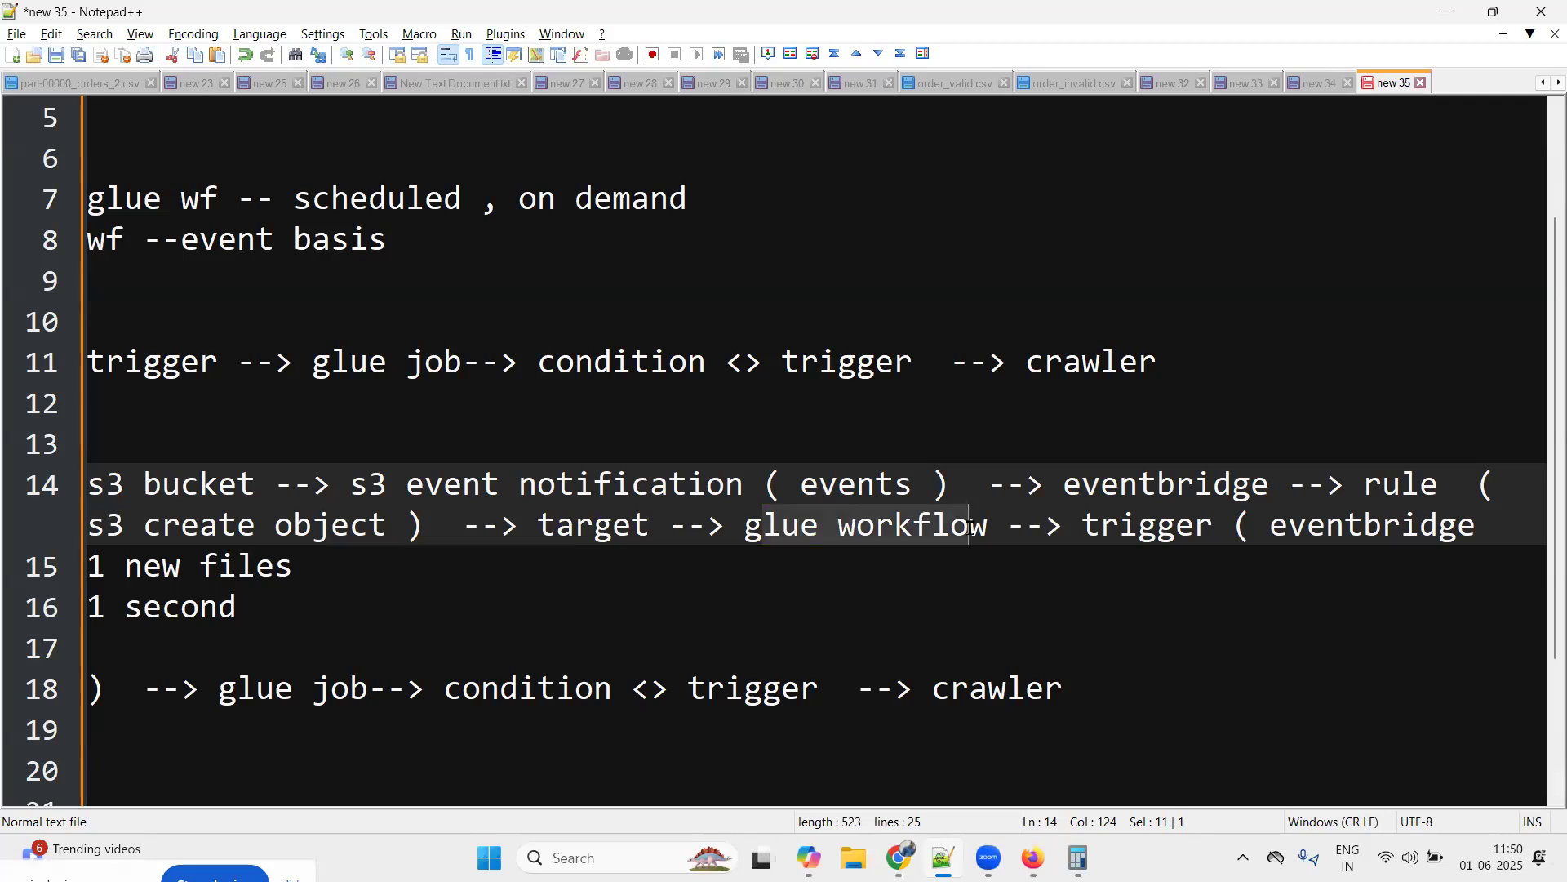
double_click(1147, 527)
click(1272, 522)
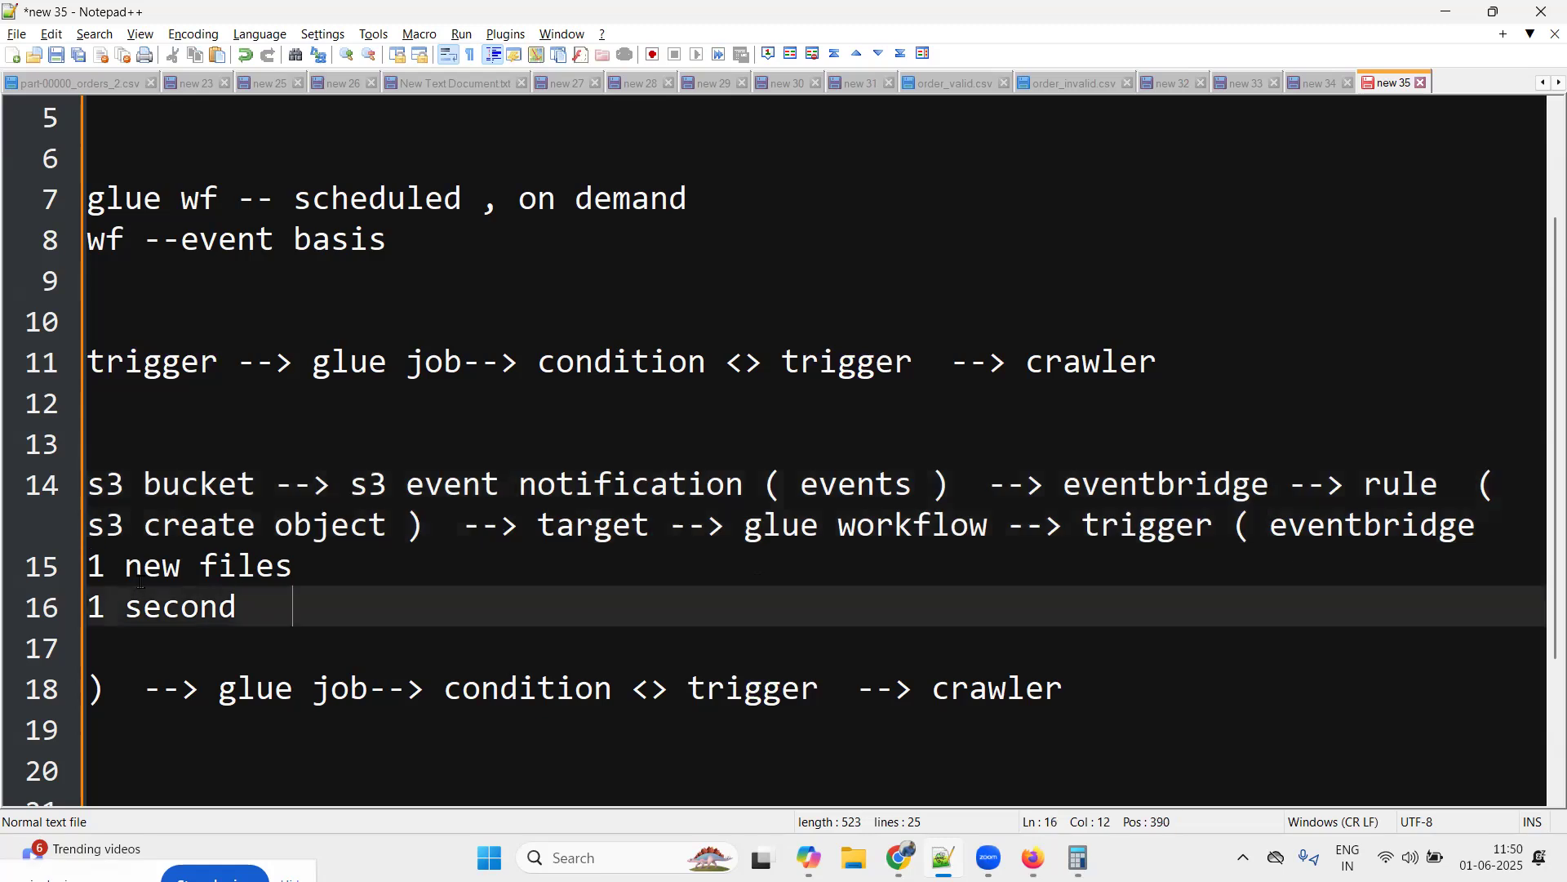
drag(294, 608, 58, 578)
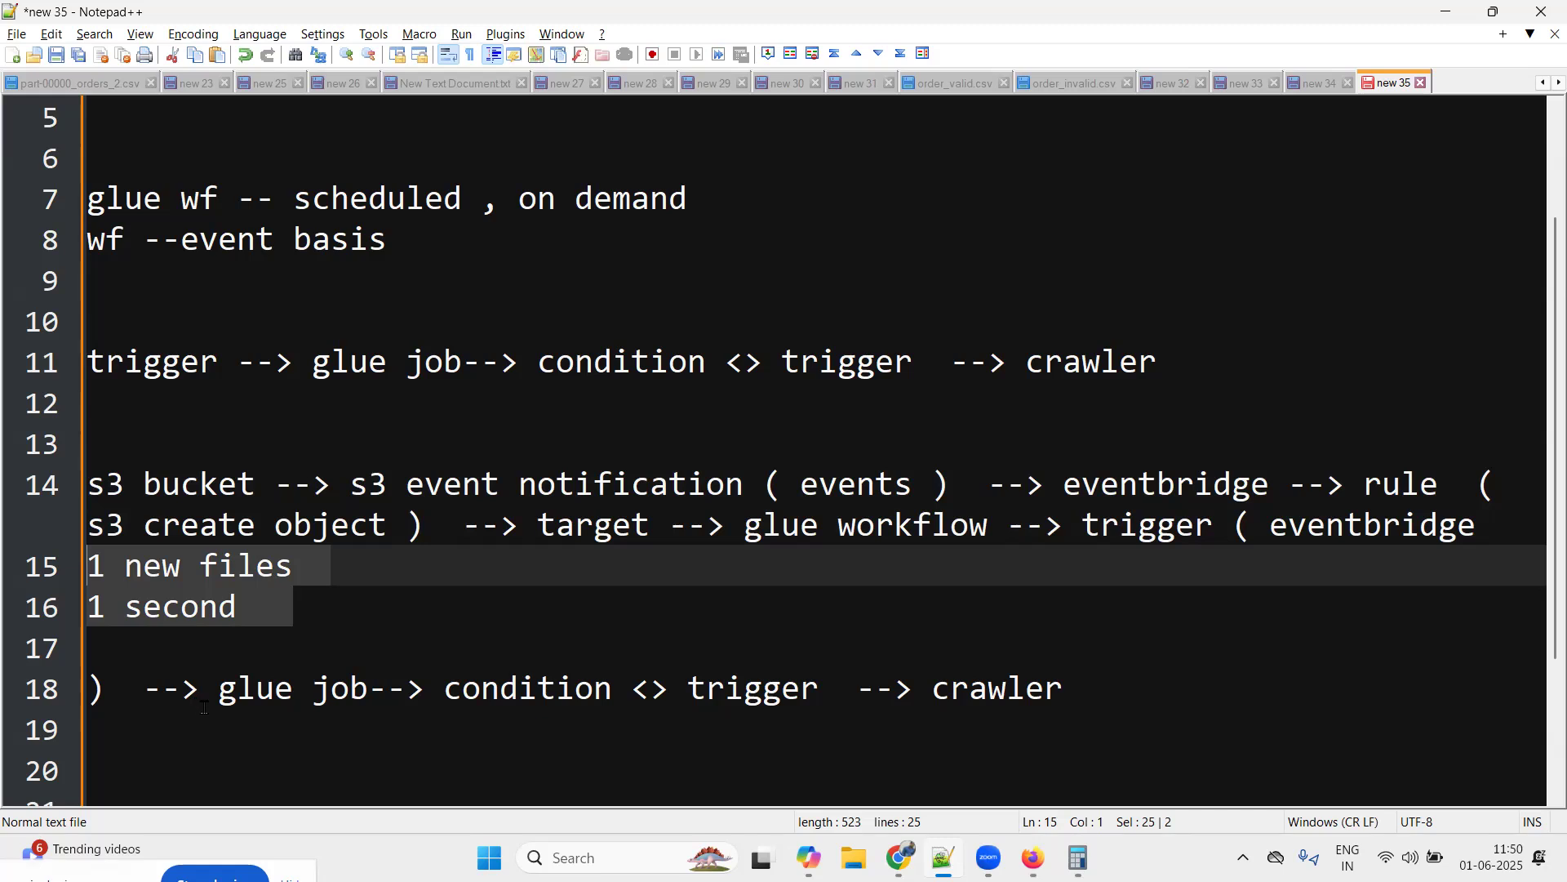
drag(214, 693, 367, 692)
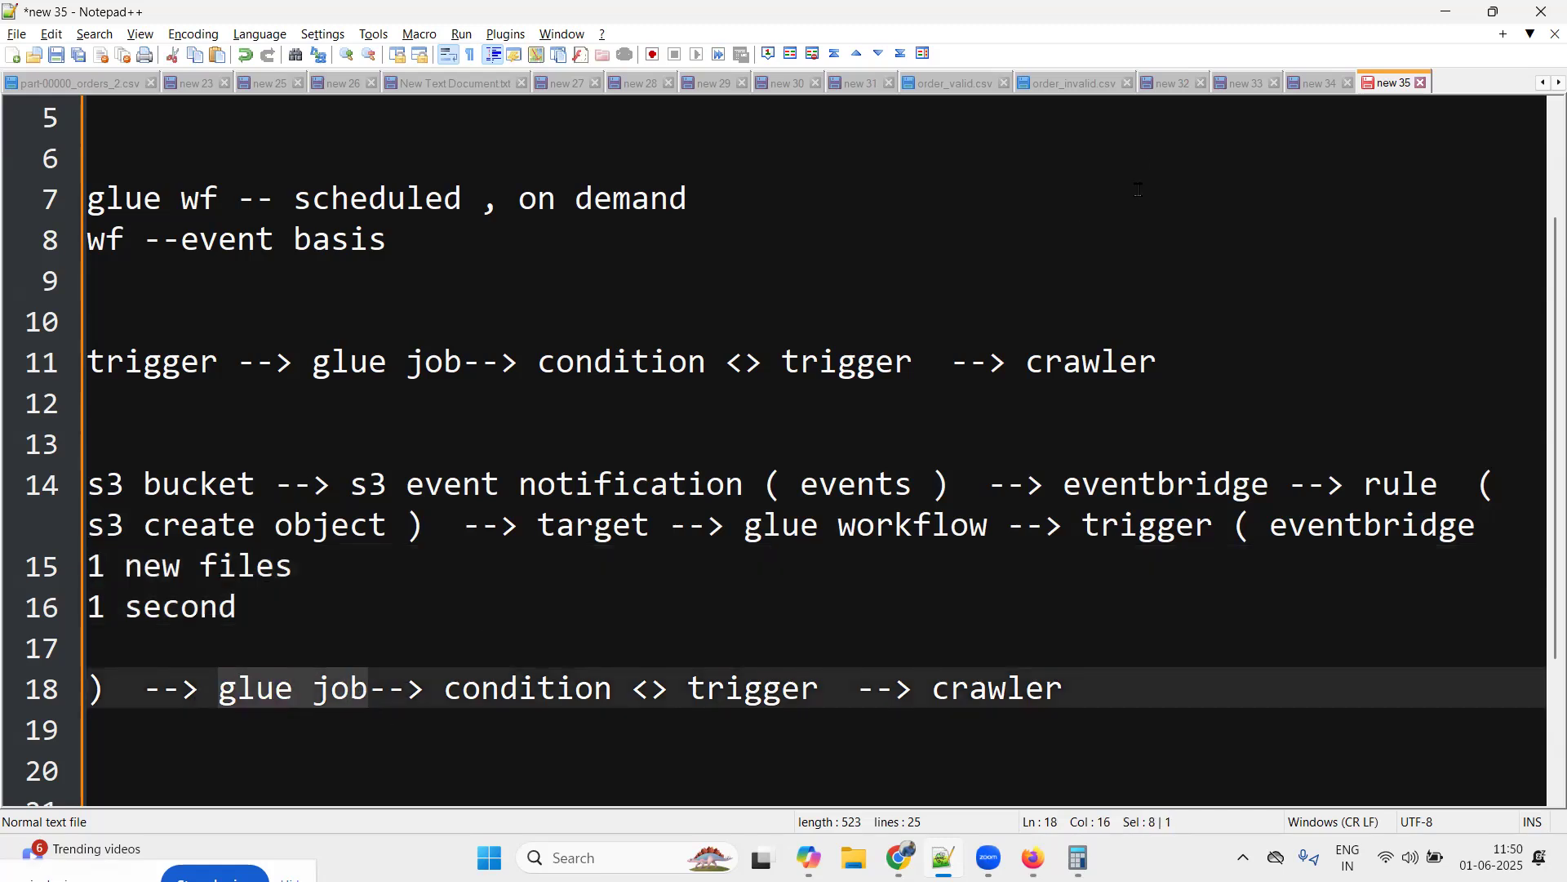
click(1445, 11)
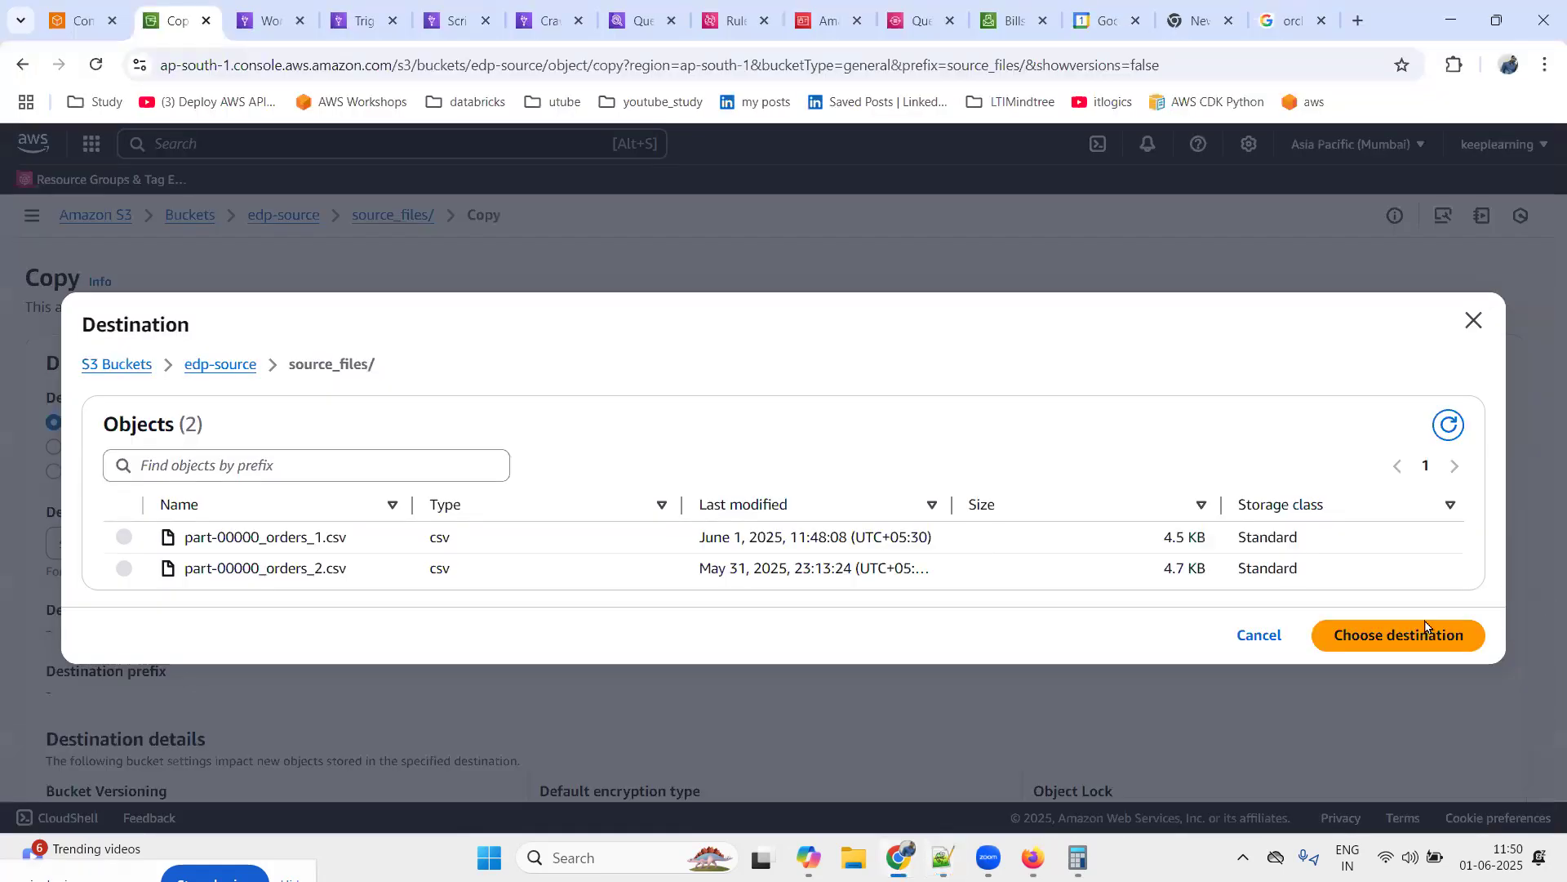
Choose s3://edp-source/source_files/ as the destination and run the copy of part-00000_orders_1.csv
click(1426, 628)
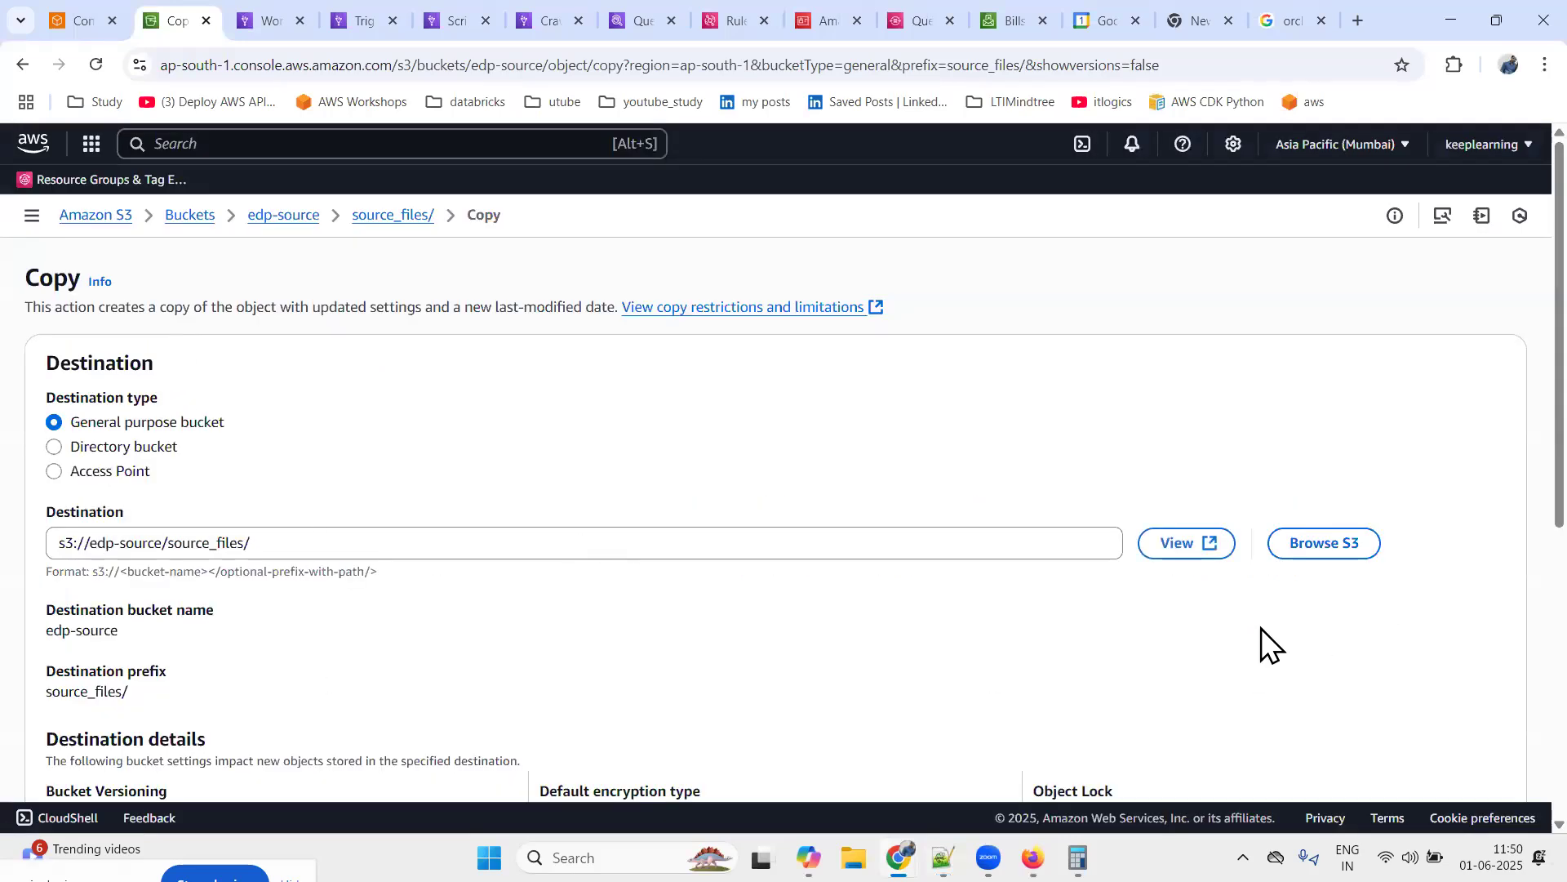
scroll(1266, 629, down, 6)
click(1490, 743)
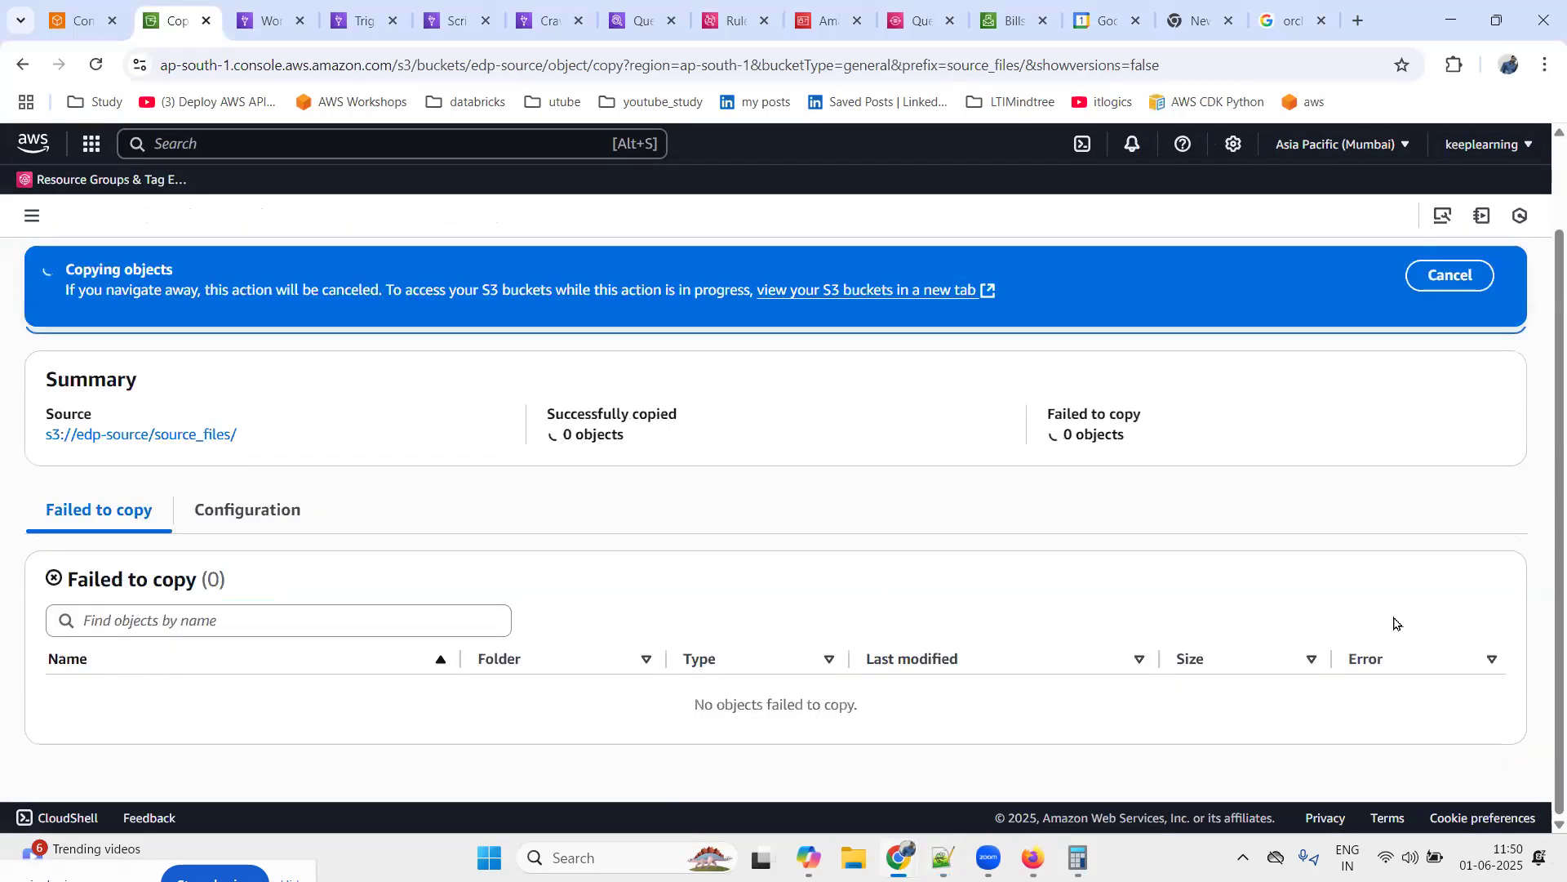
click(1500, 268)
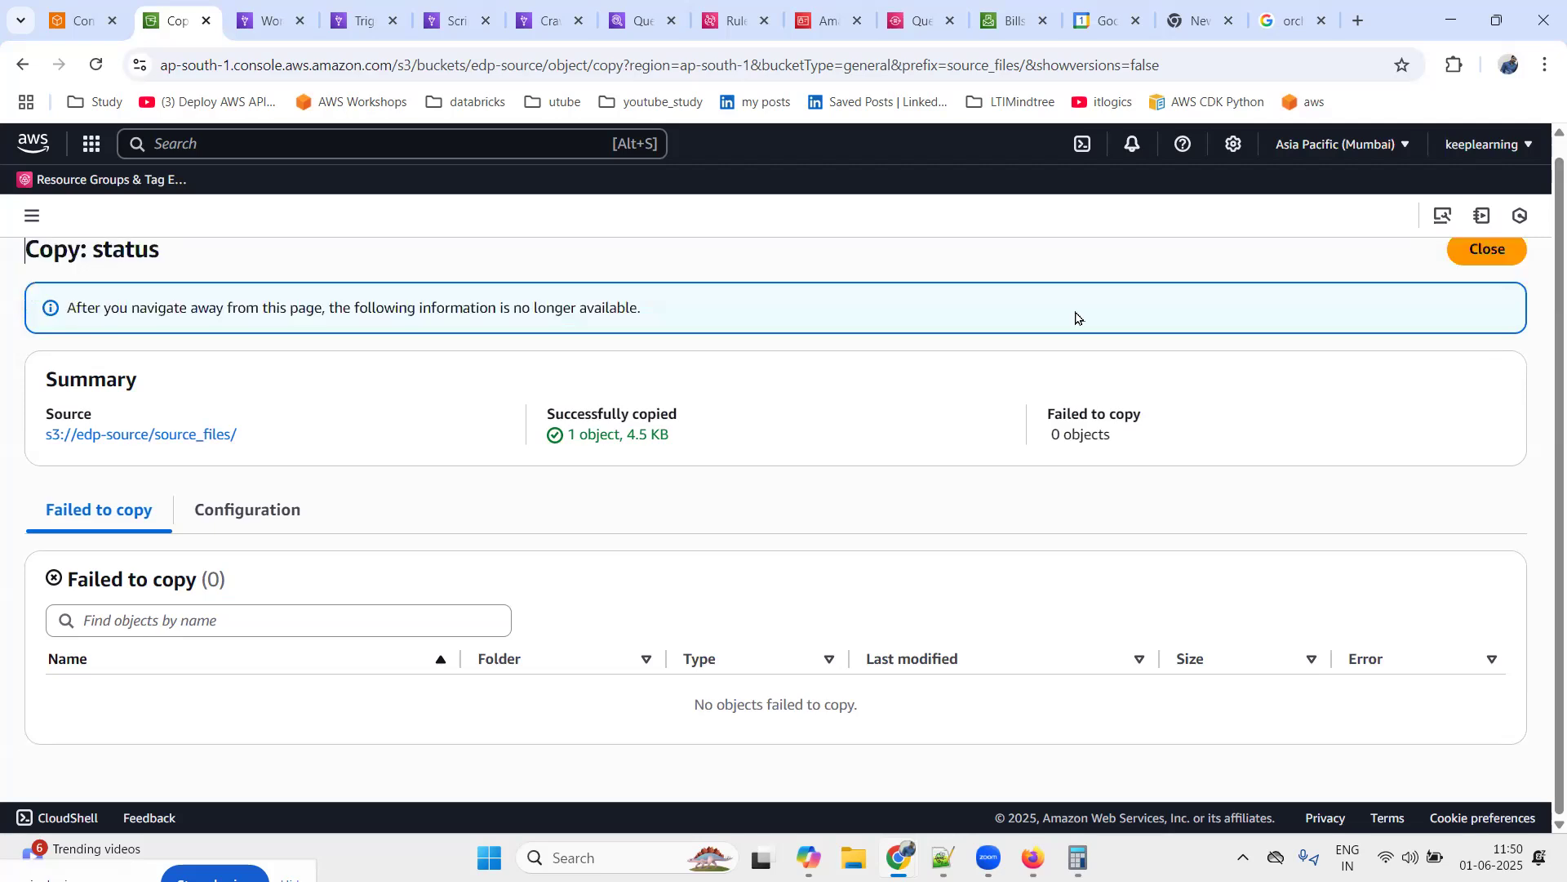
Check the run history of the Glue workflow wf_eventbridge, reopening the workflow from the workflows list and refreshing its runs
click(249, 20)
click(1241, 555)
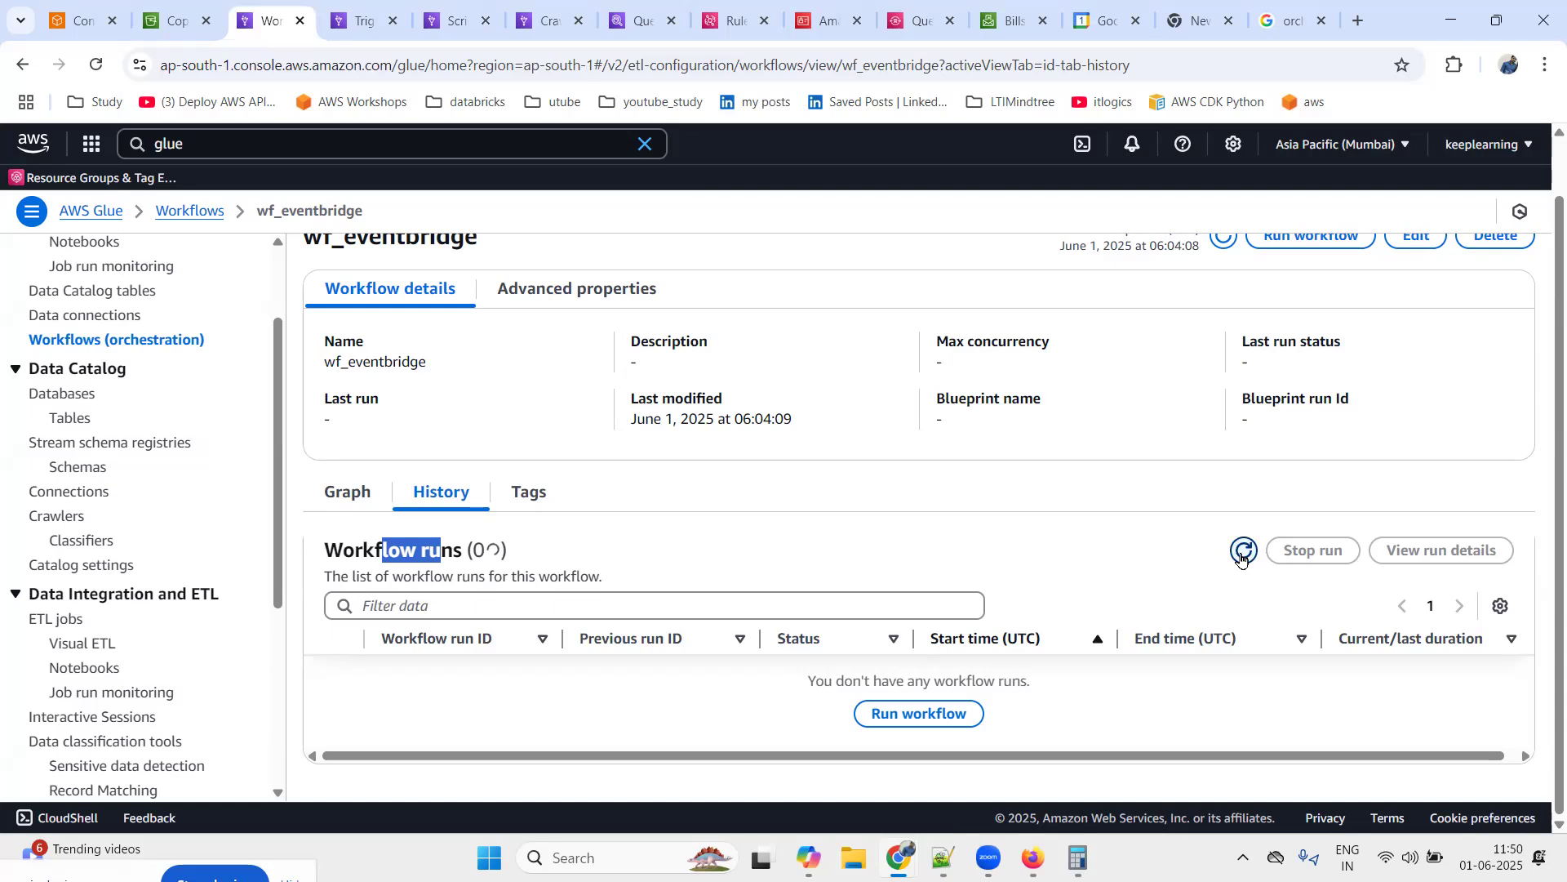
click(193, 210)
click(415, 429)
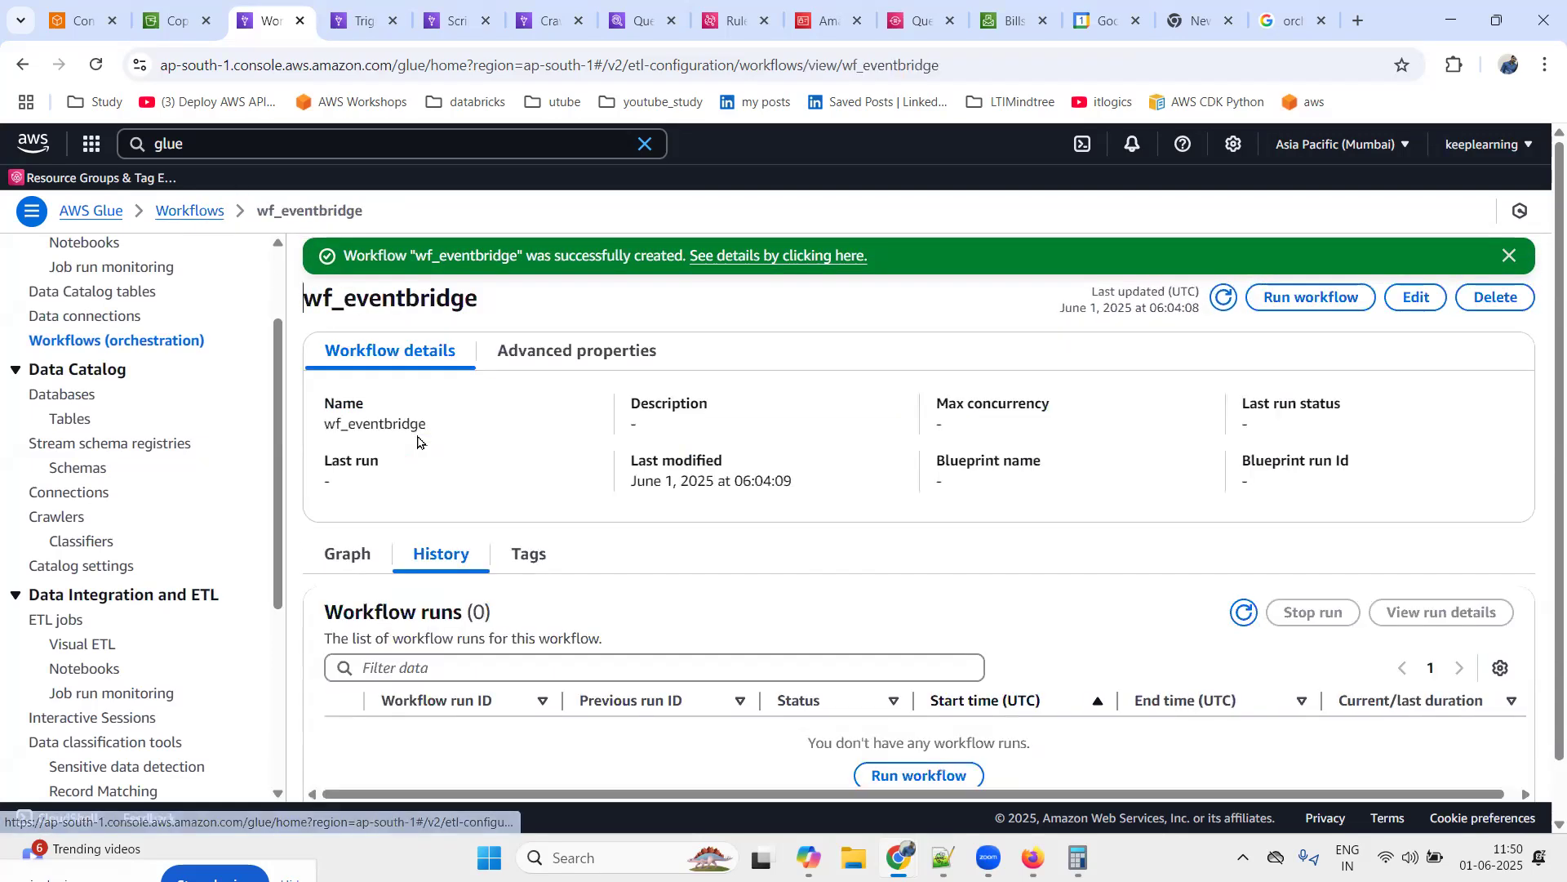
scroll(1135, 651, down, 1)
click(1243, 552)
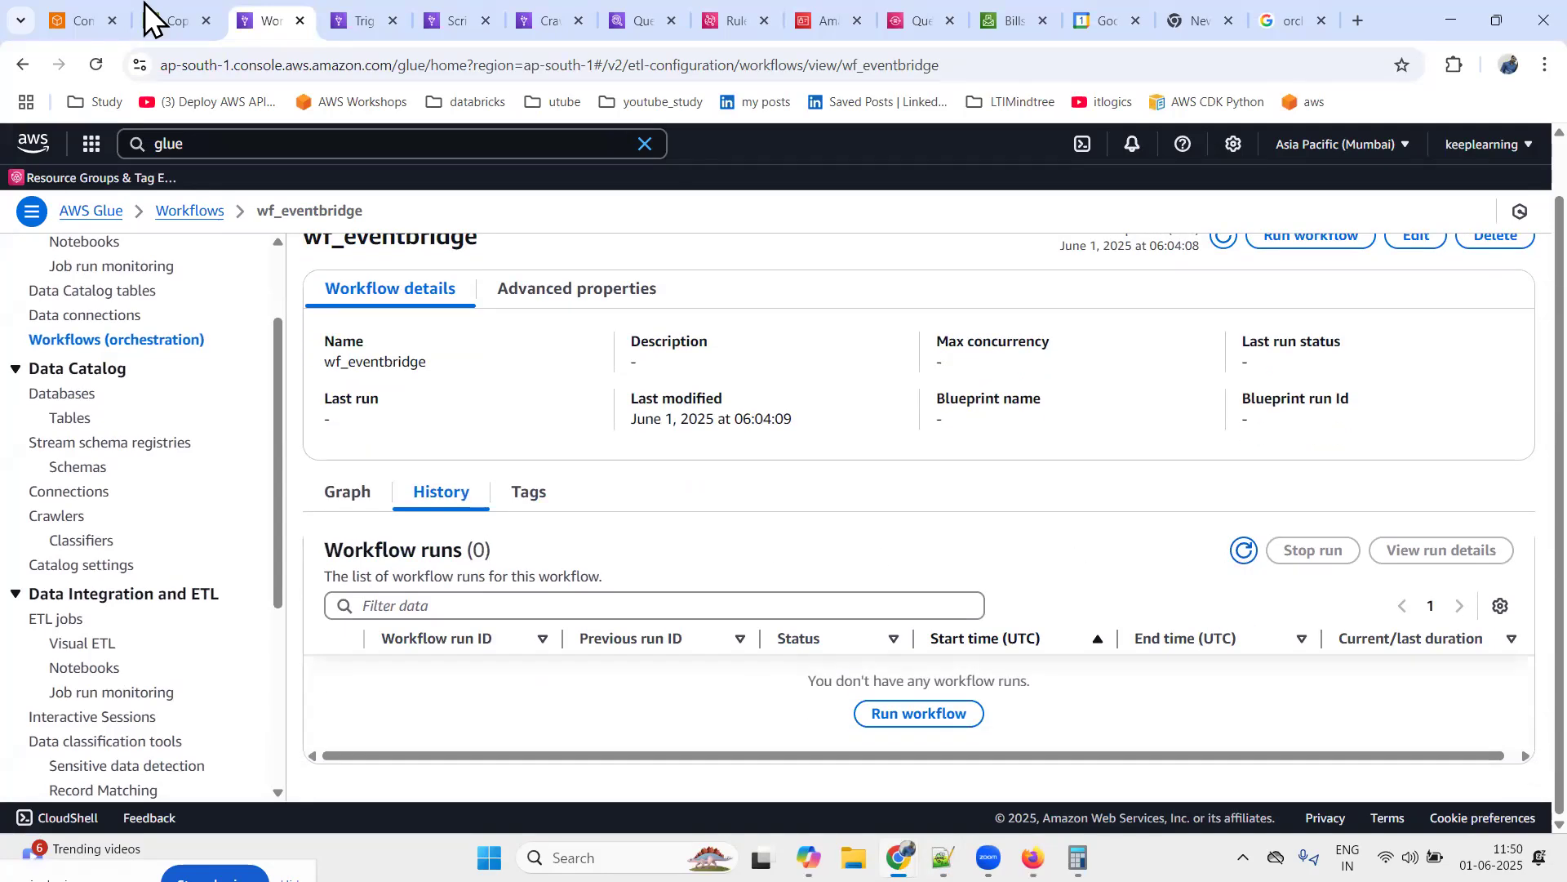
Close the S3 copy status page and check the Amazon EventBridge notification setting in the edp-source bucket properties
click(186, 12)
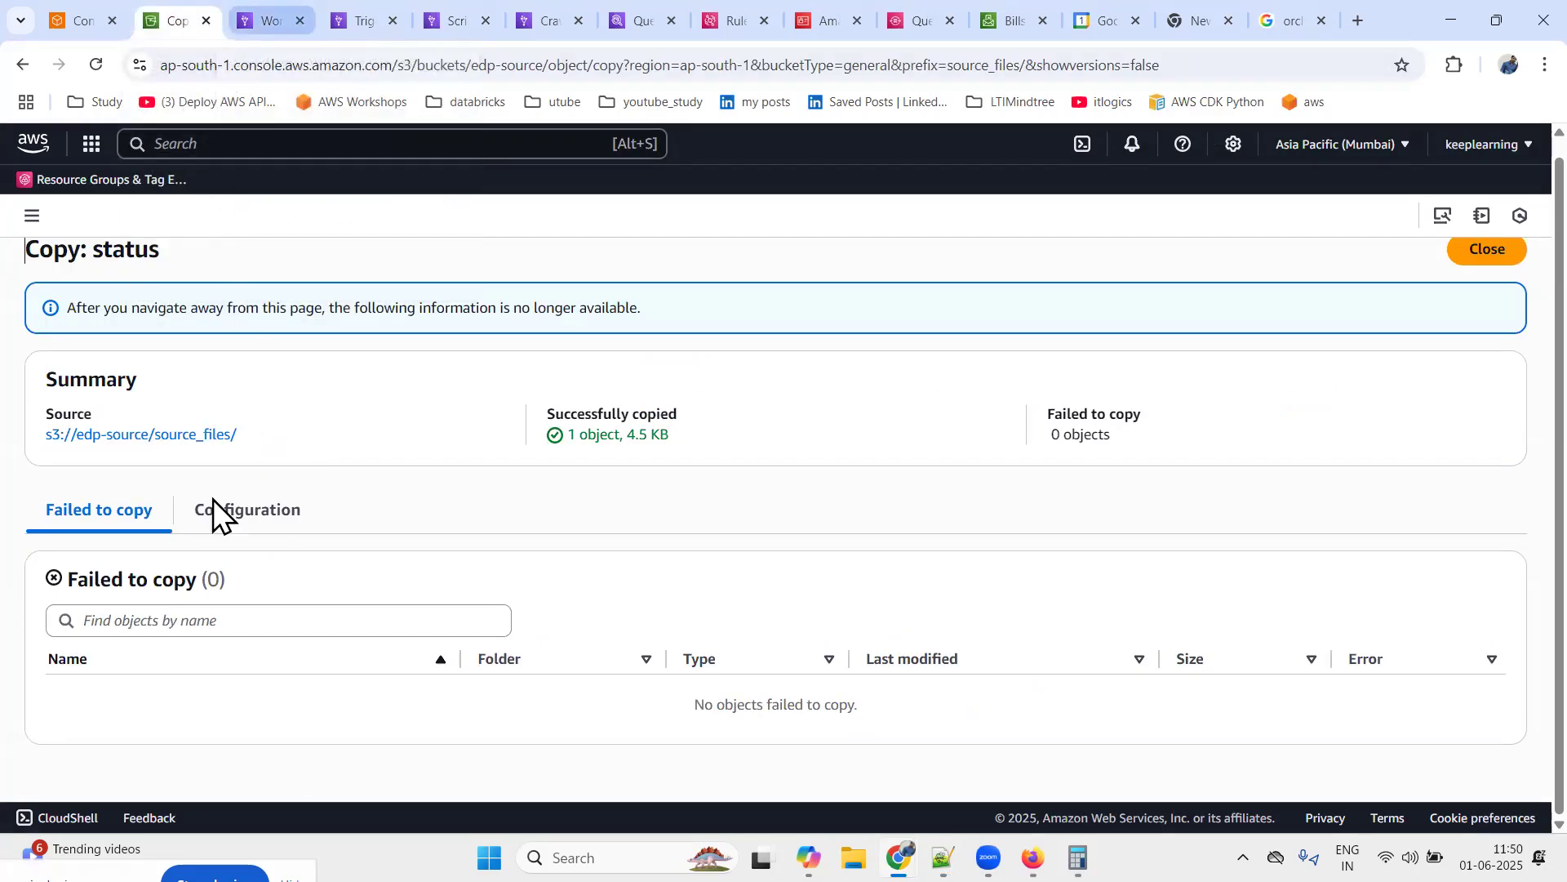
click(1488, 249)
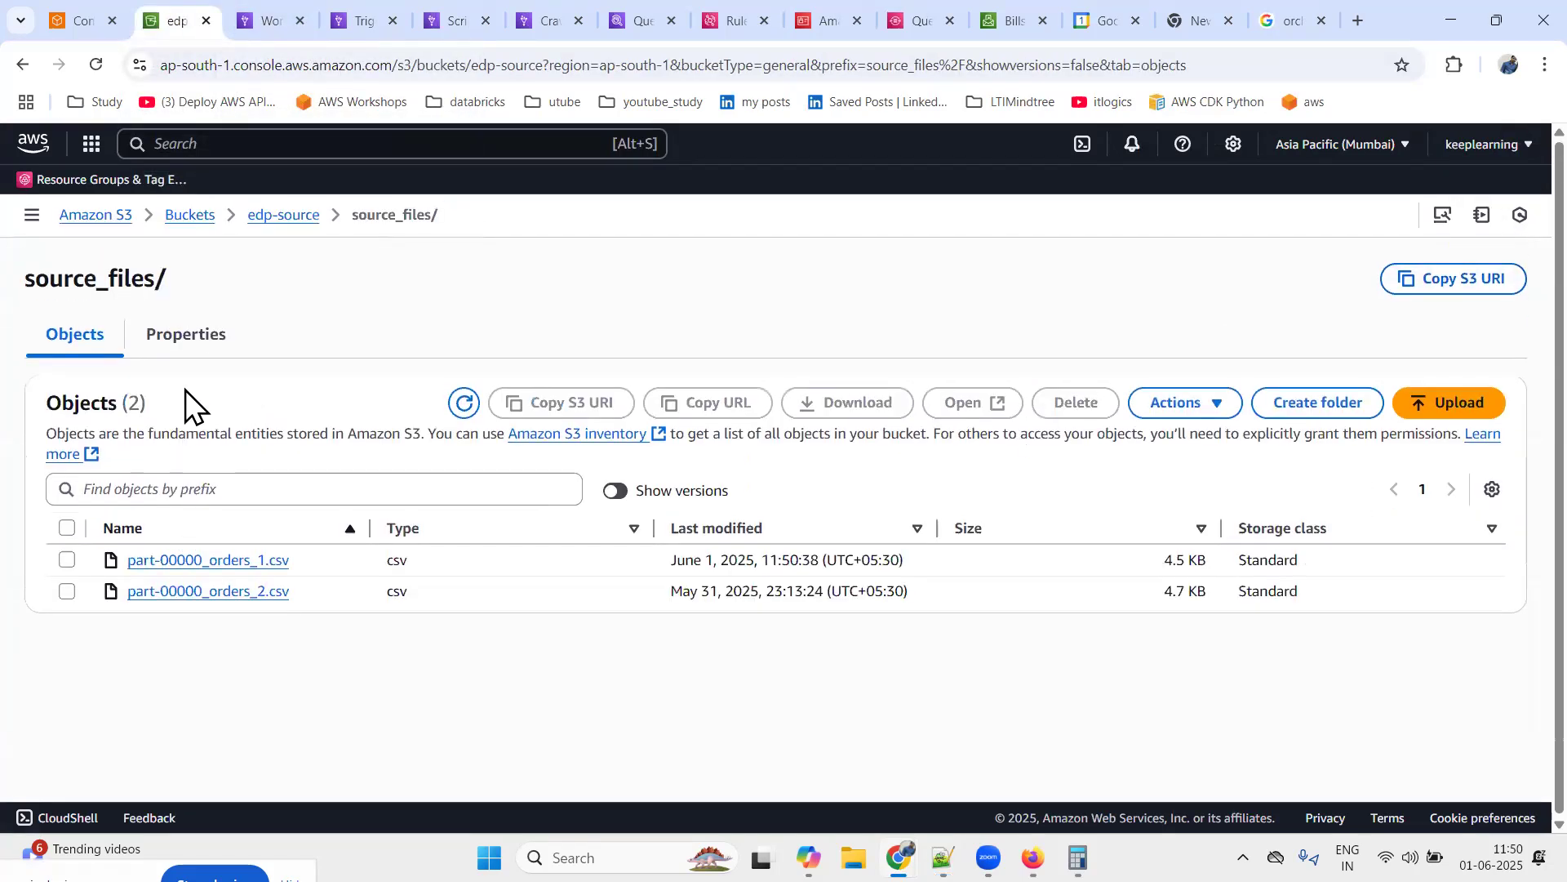
click(262, 217)
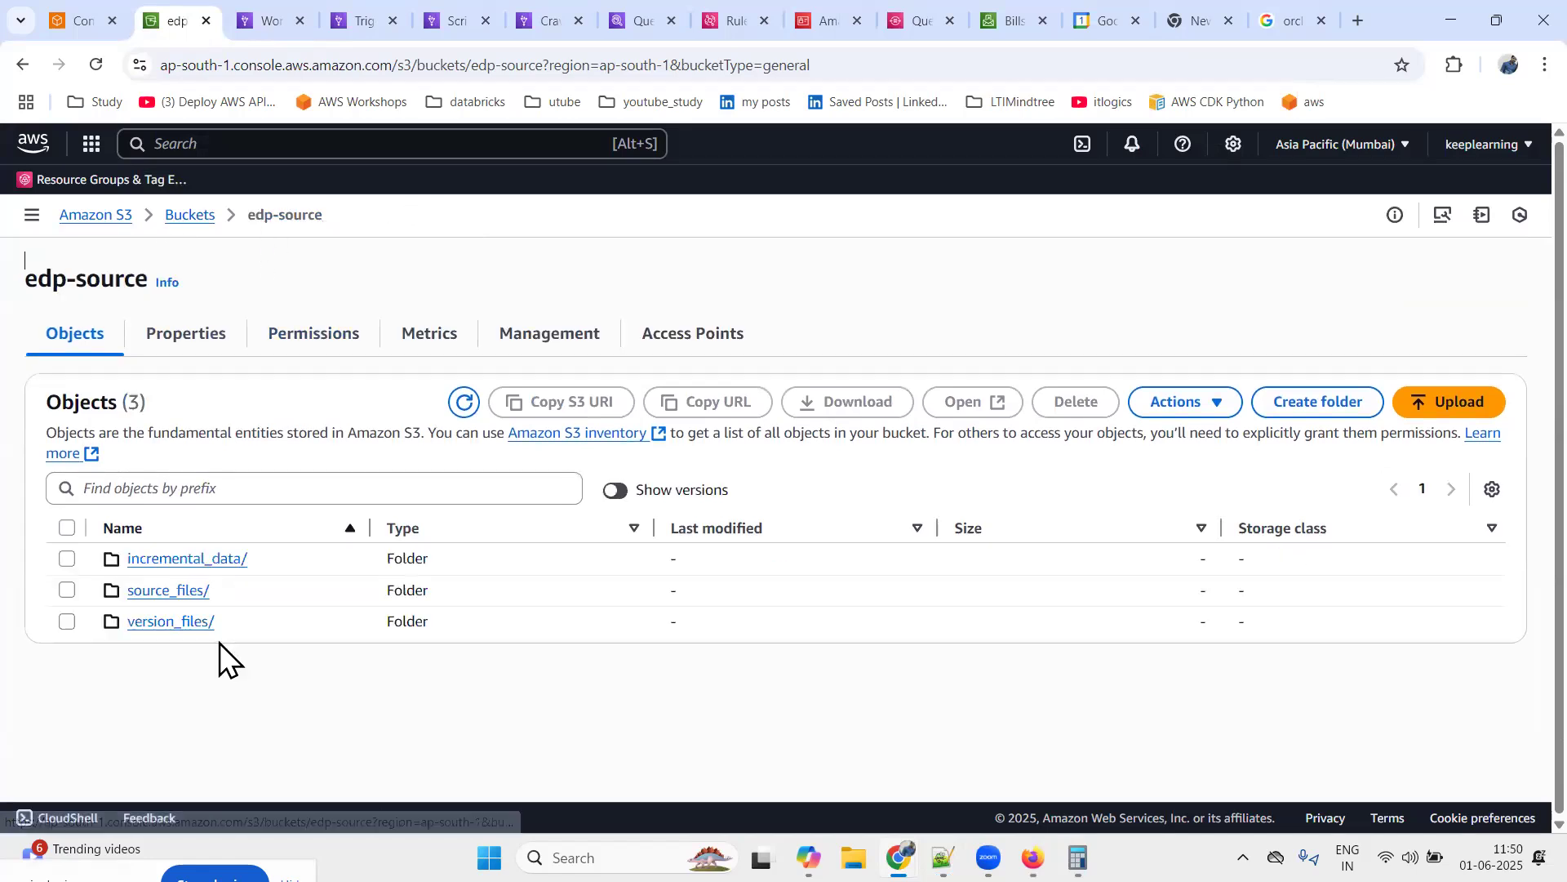
click(215, 352)
scroll(244, 675, down, 10)
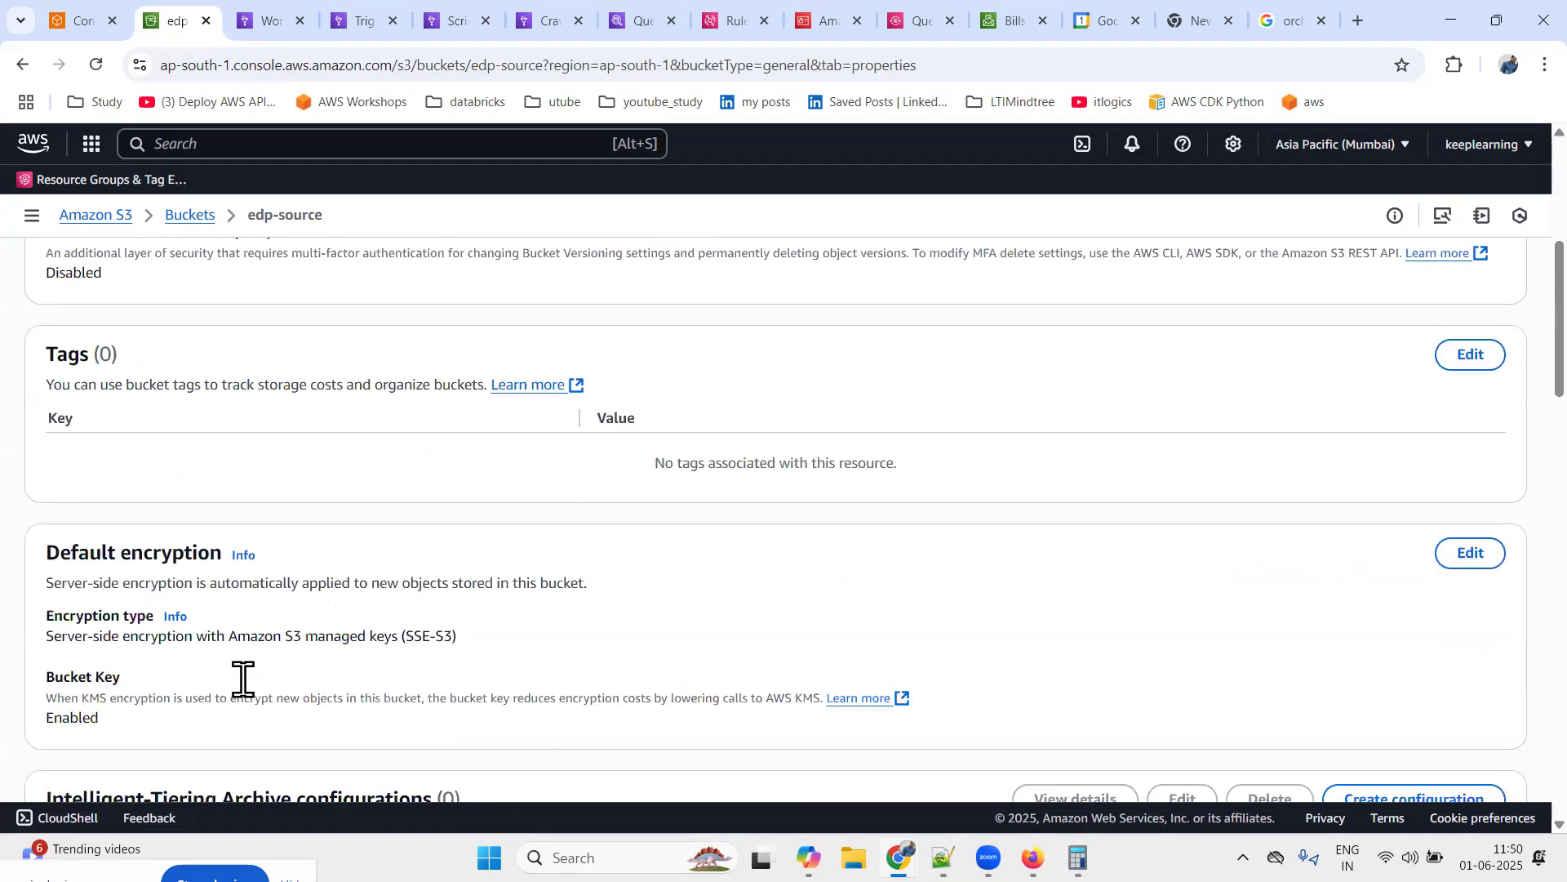
scroll(106, 519, down, 10)
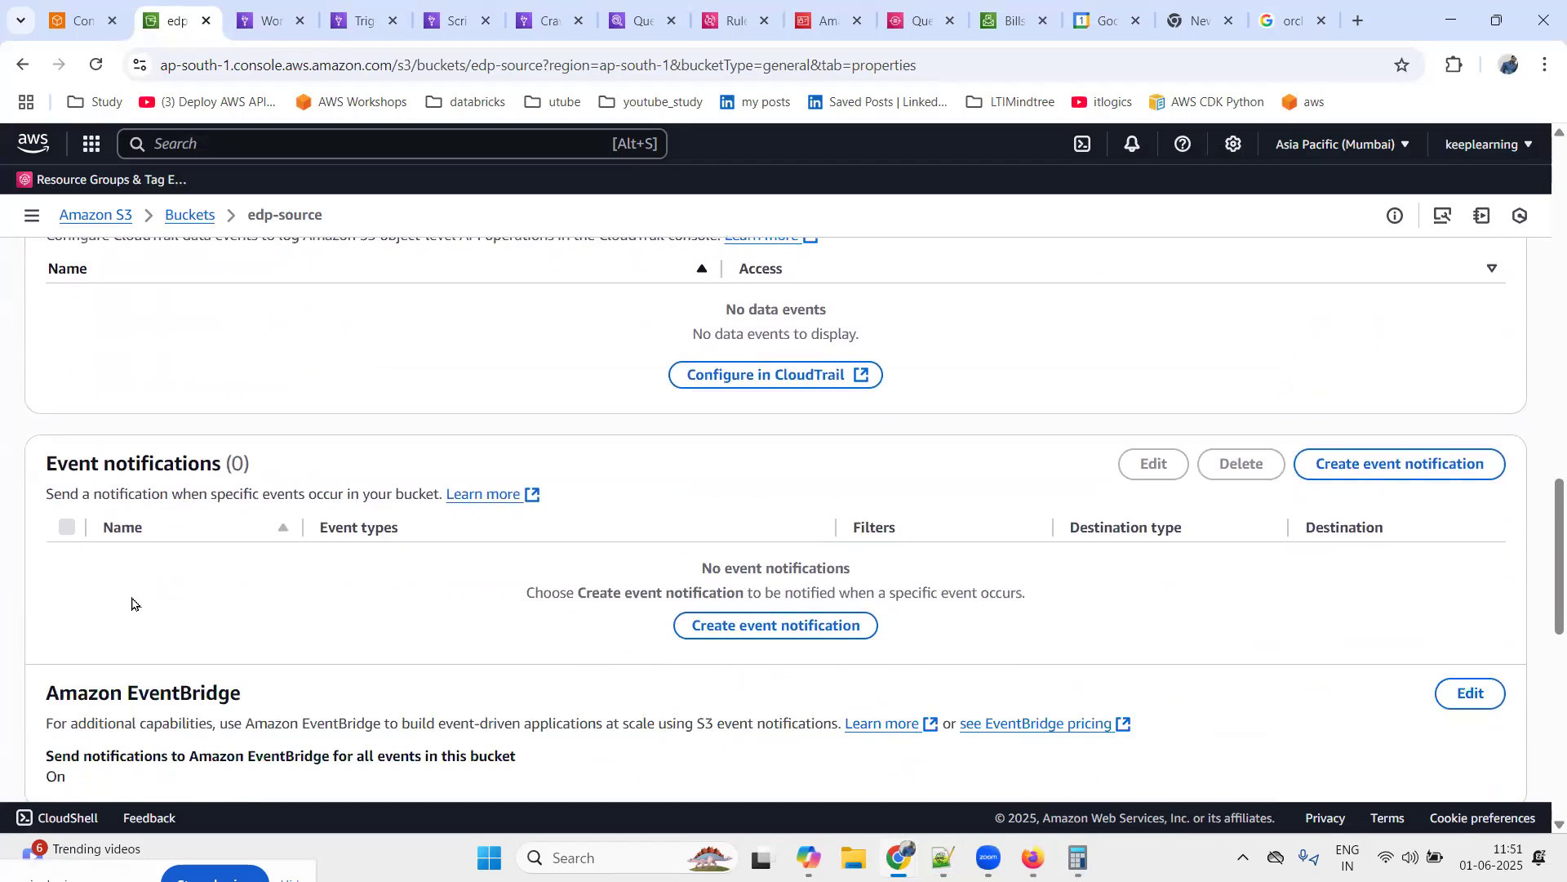
scroll(600, 584, up, 2)
scroll(600, 585, down, 4)
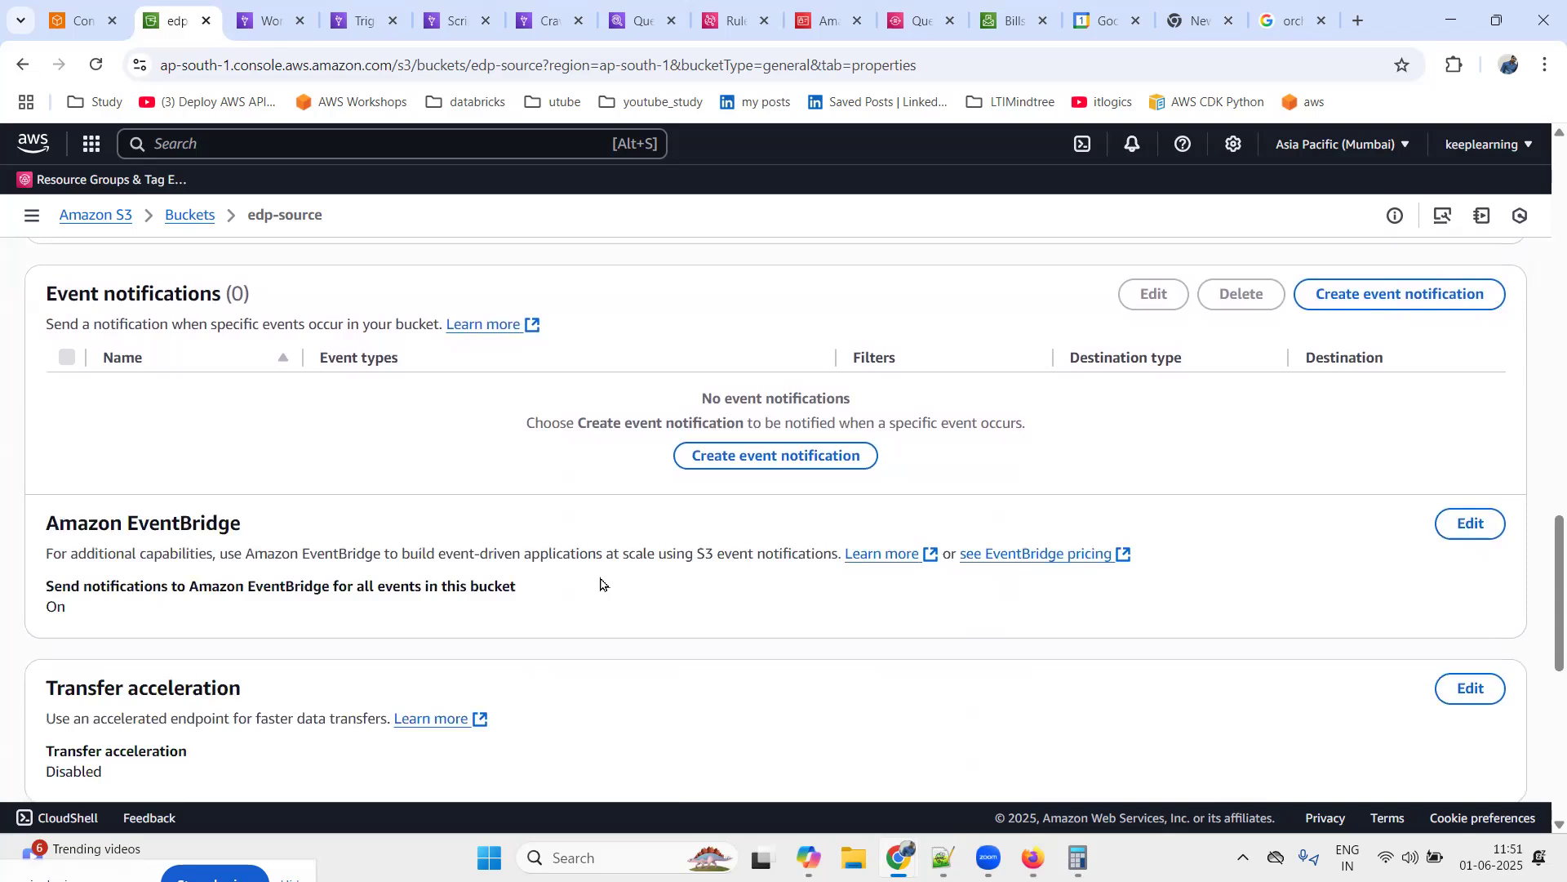
Refresh the wf_eventbridge run history and inspect the details of its start trigger wf-edp-eventbrfige-glue in the workflow graph
click(282, 18)
click(1239, 549)
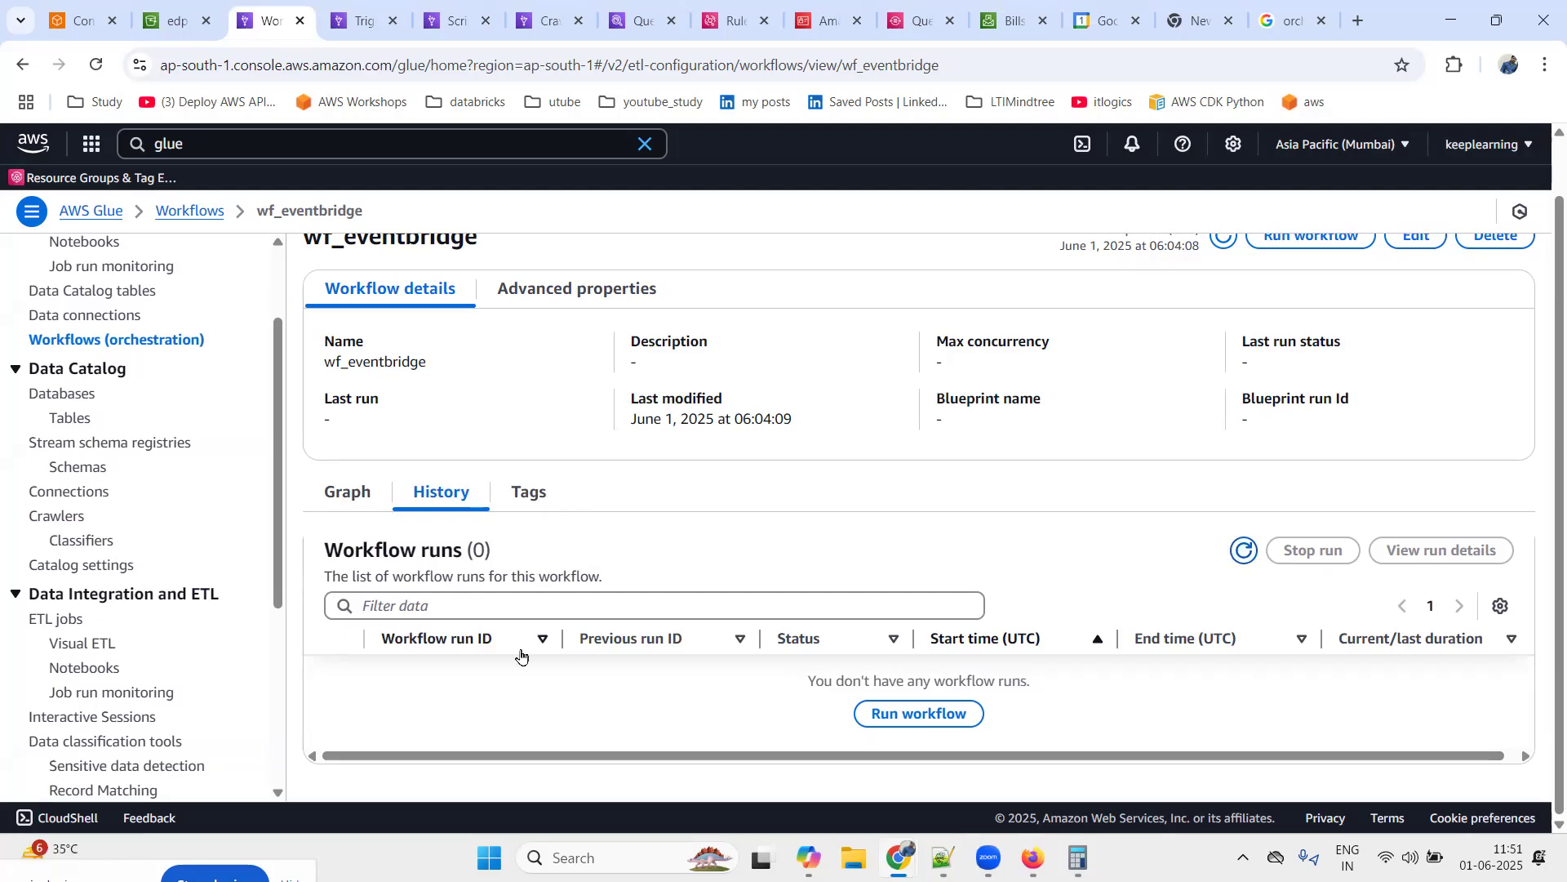
scroll(390, 402, up, 1)
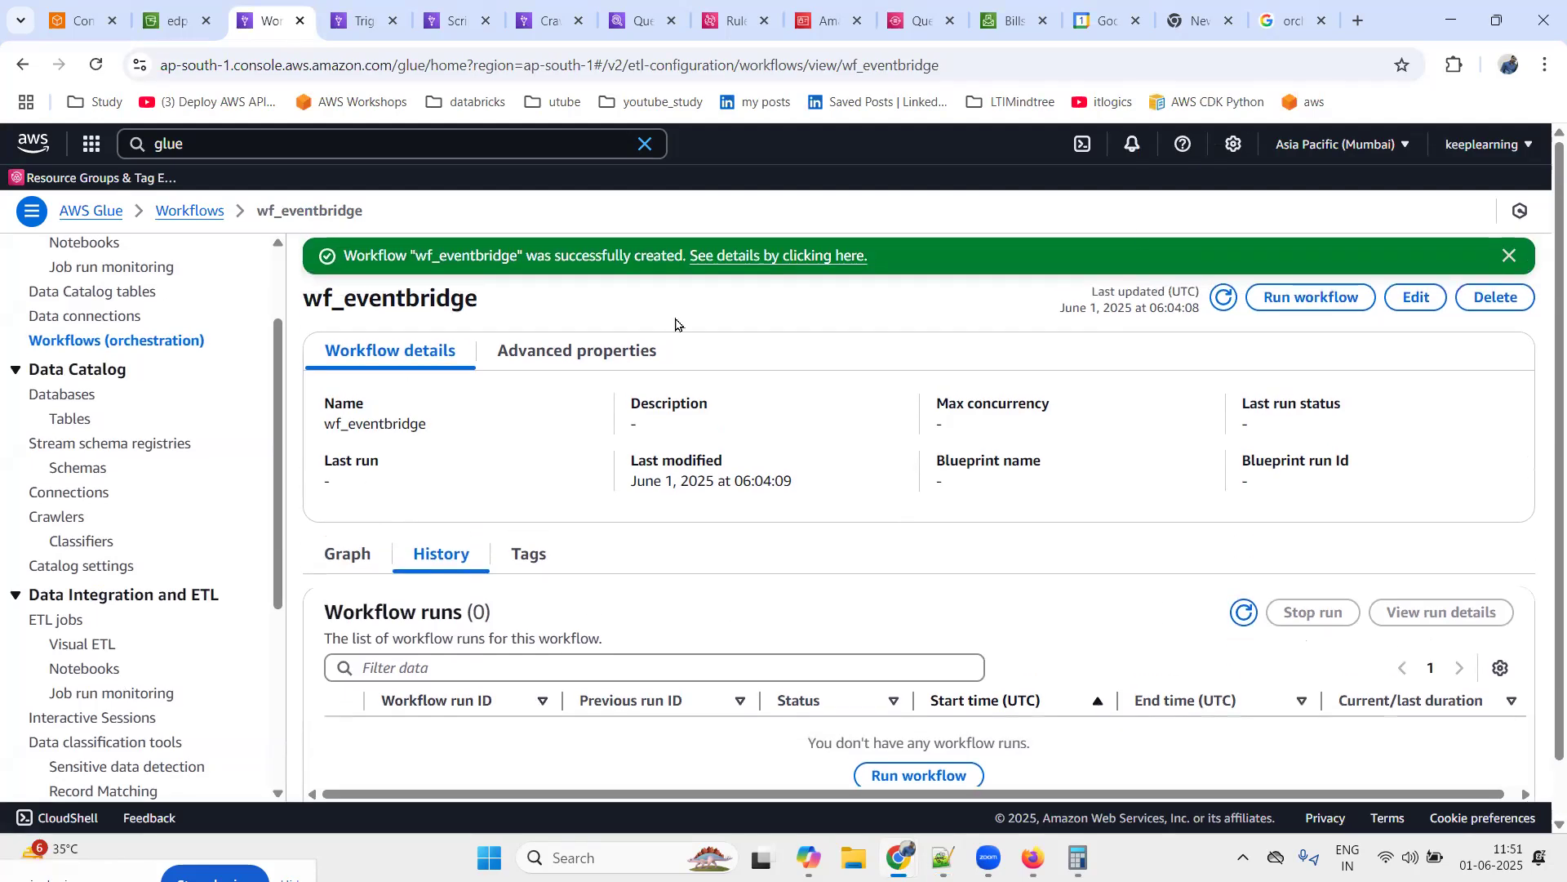
click(1509, 256)
click(365, 527)
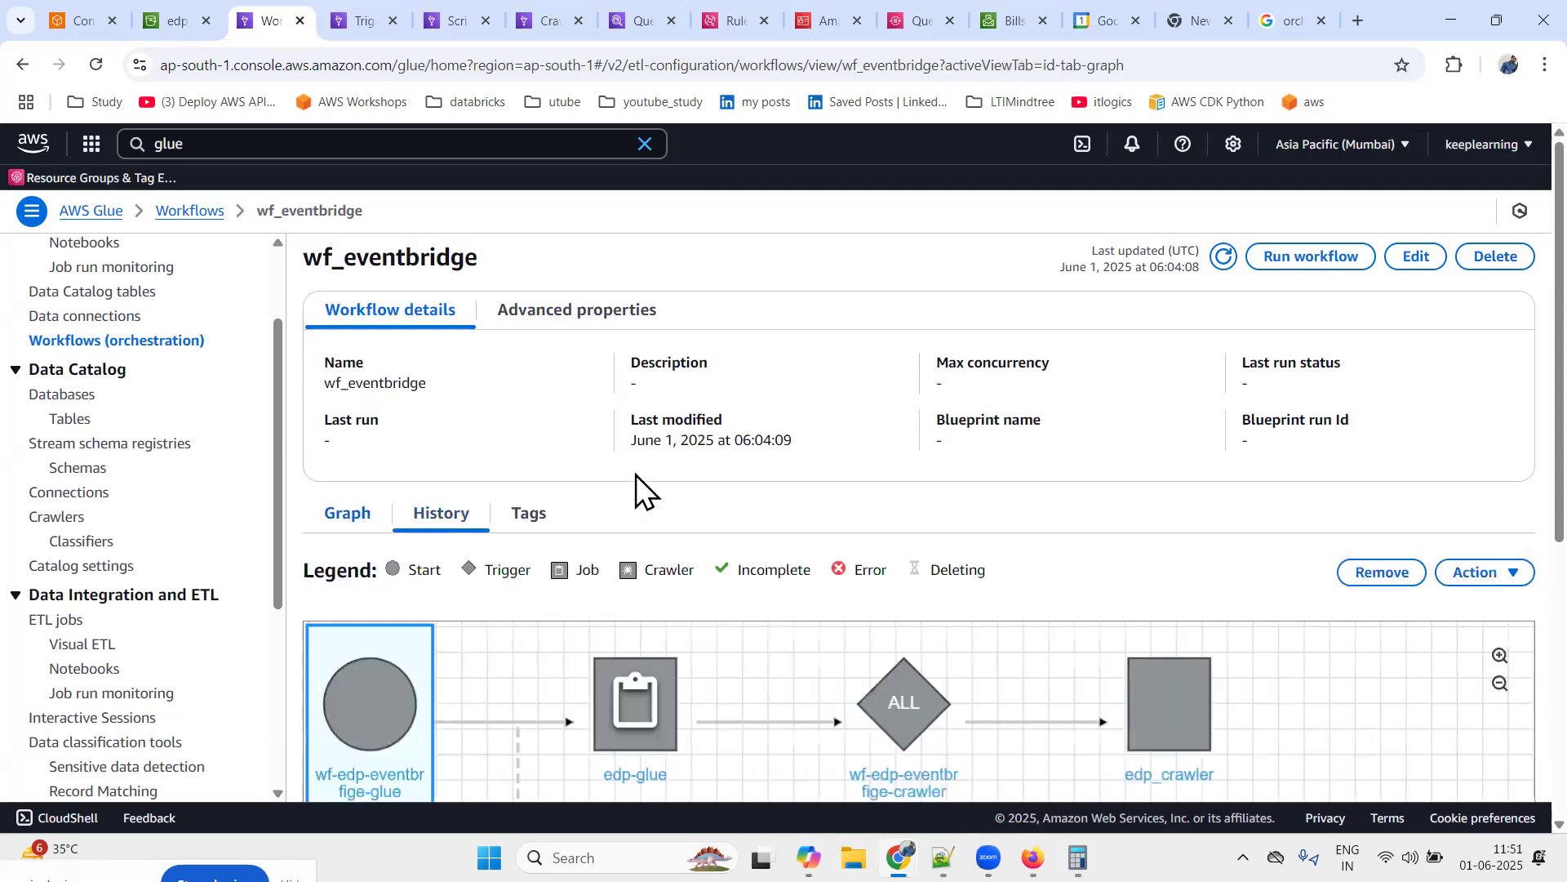
scroll(637, 482, down, 2)
click(361, 540)
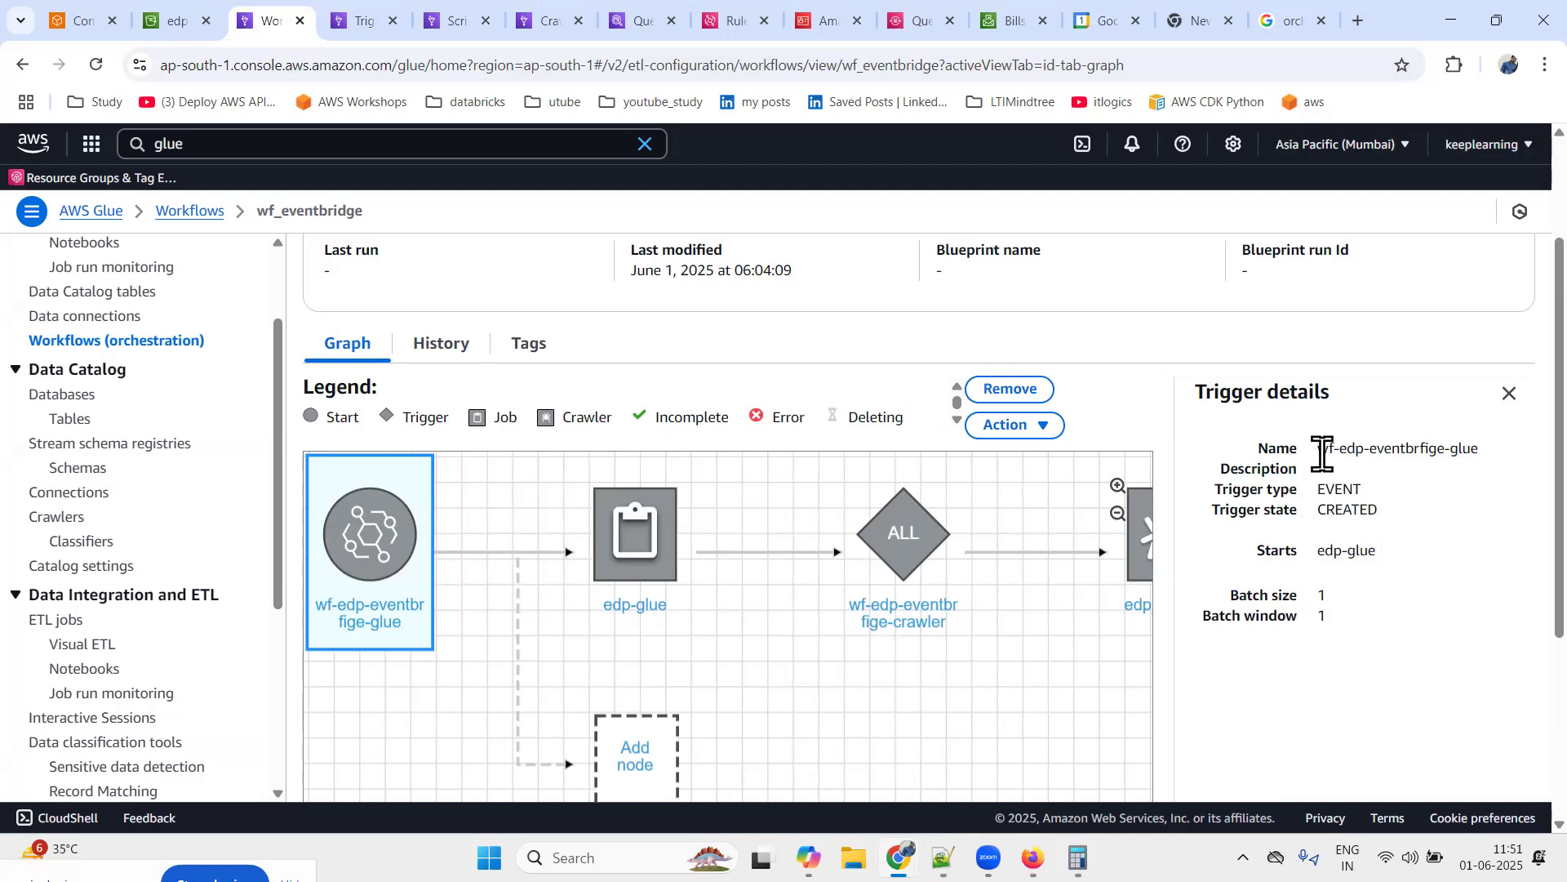
drag(1318, 448, 1511, 467)
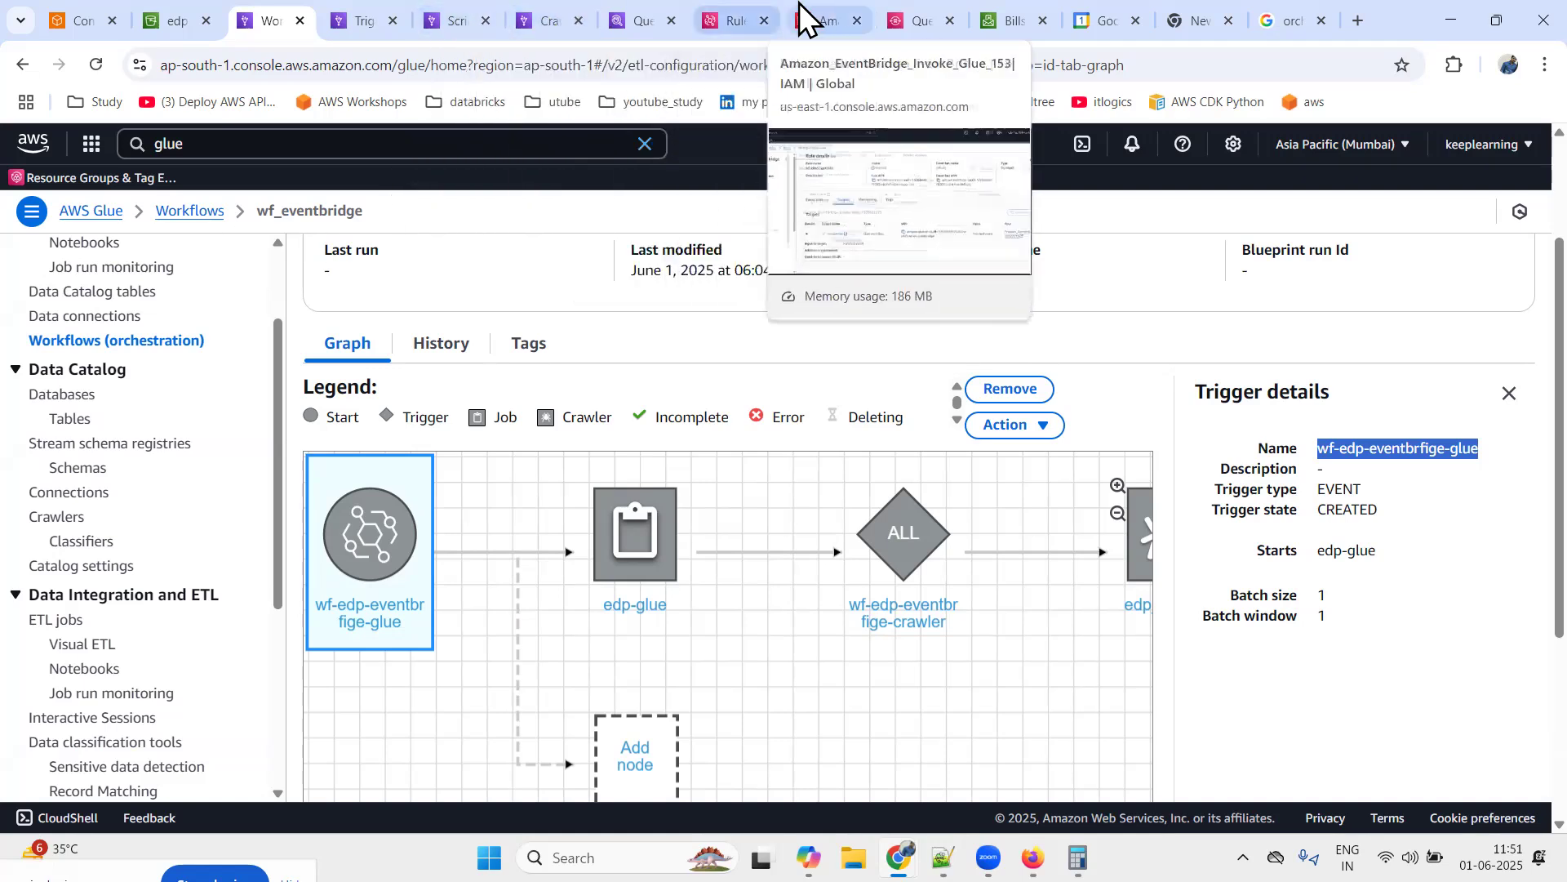
Open the wf_eventbridge target from the EventBridge rule wf-edp-trigger-rule and refresh that workflow's run history repeatedly
click(733, 20)
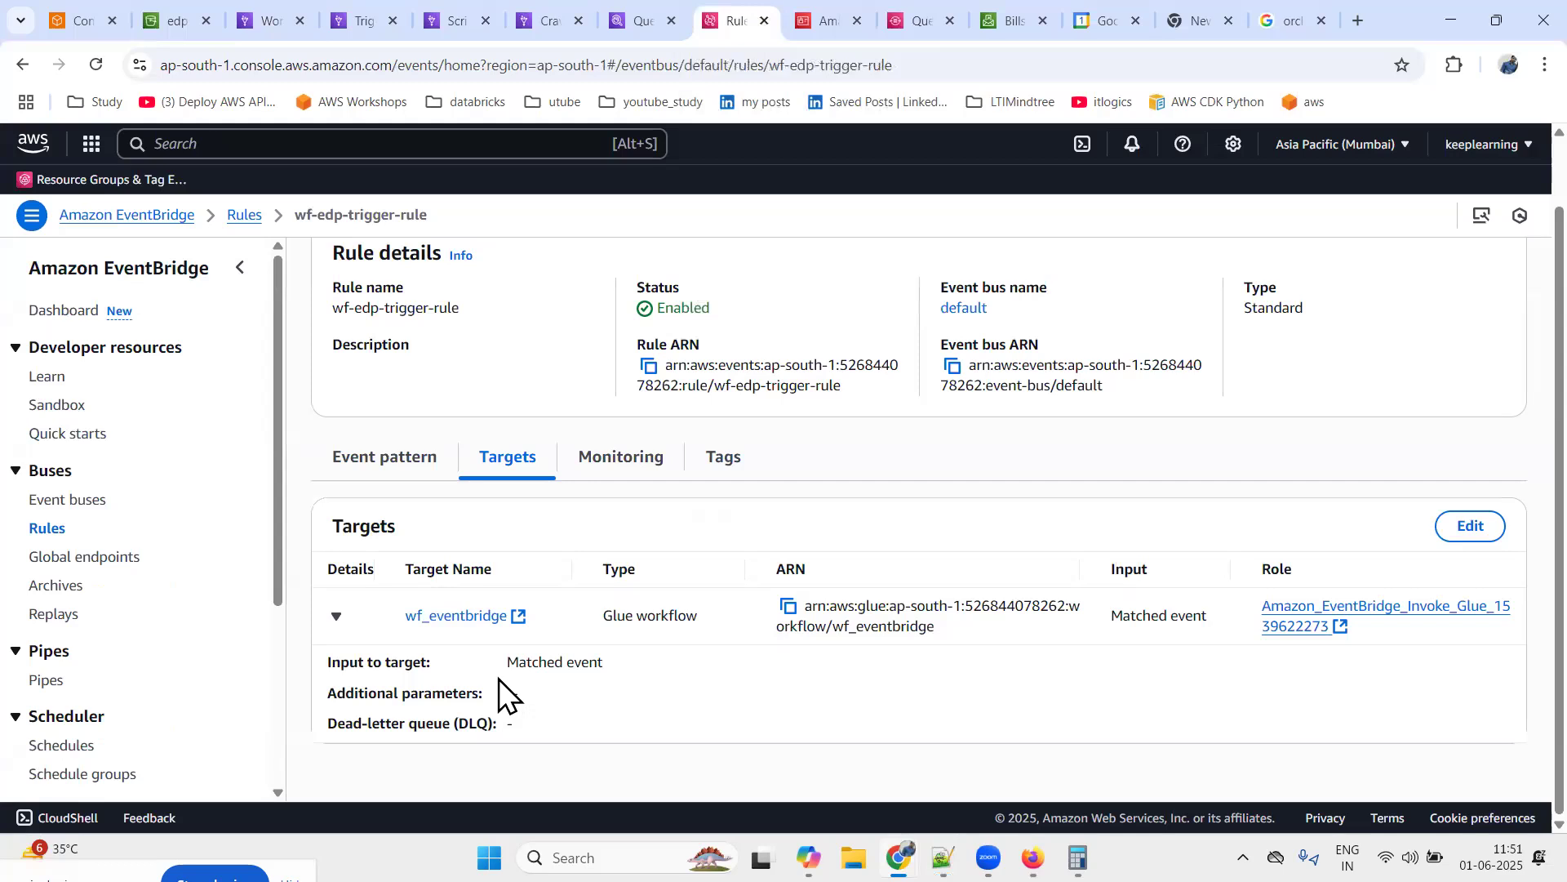
click(495, 615)
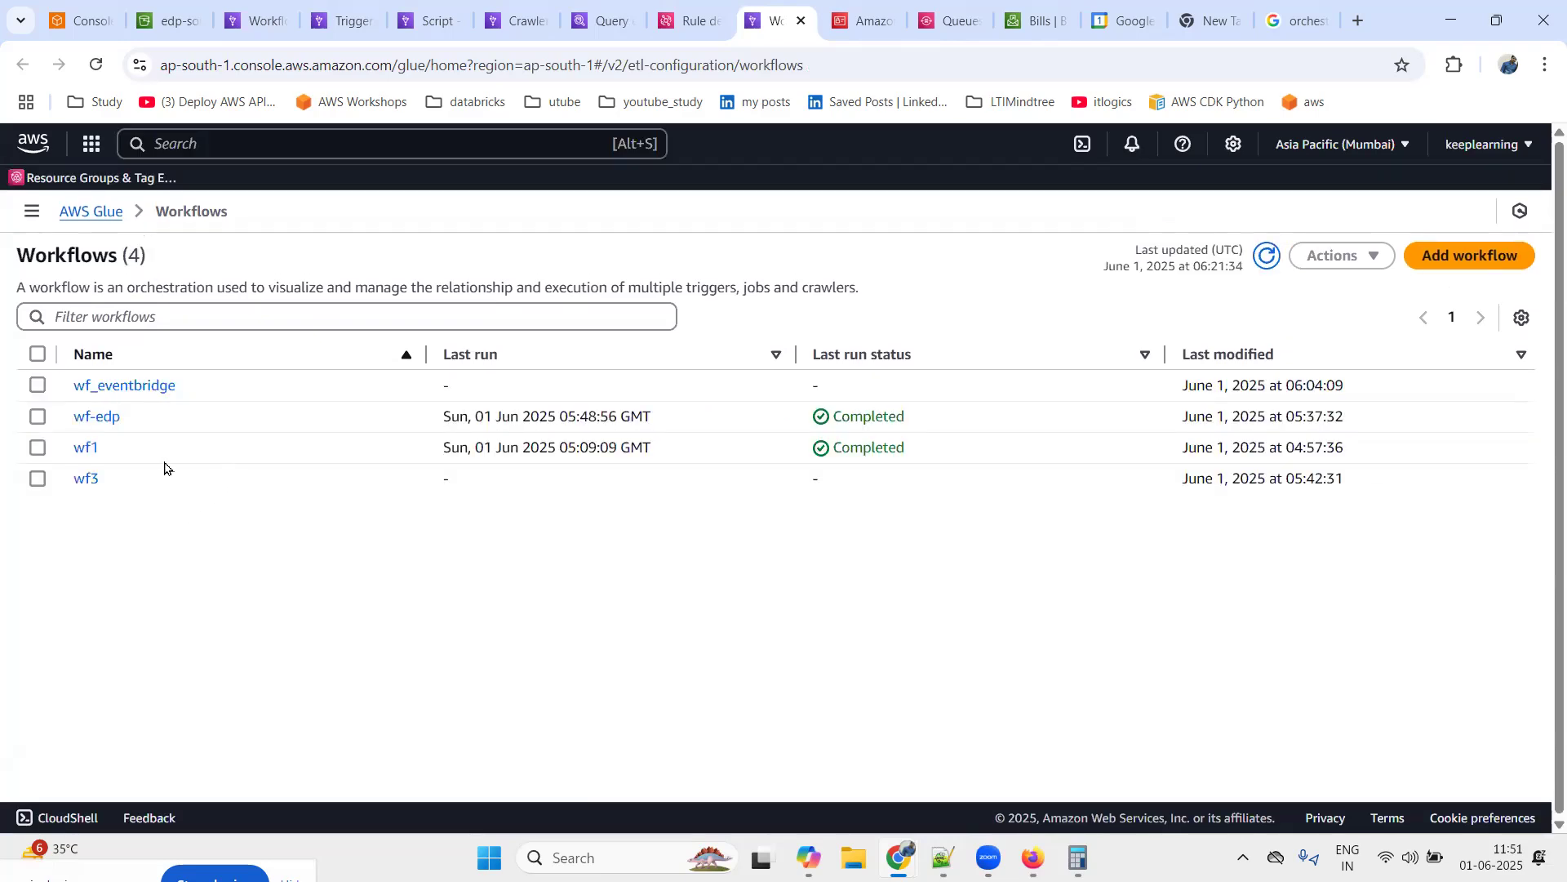
click(155, 391)
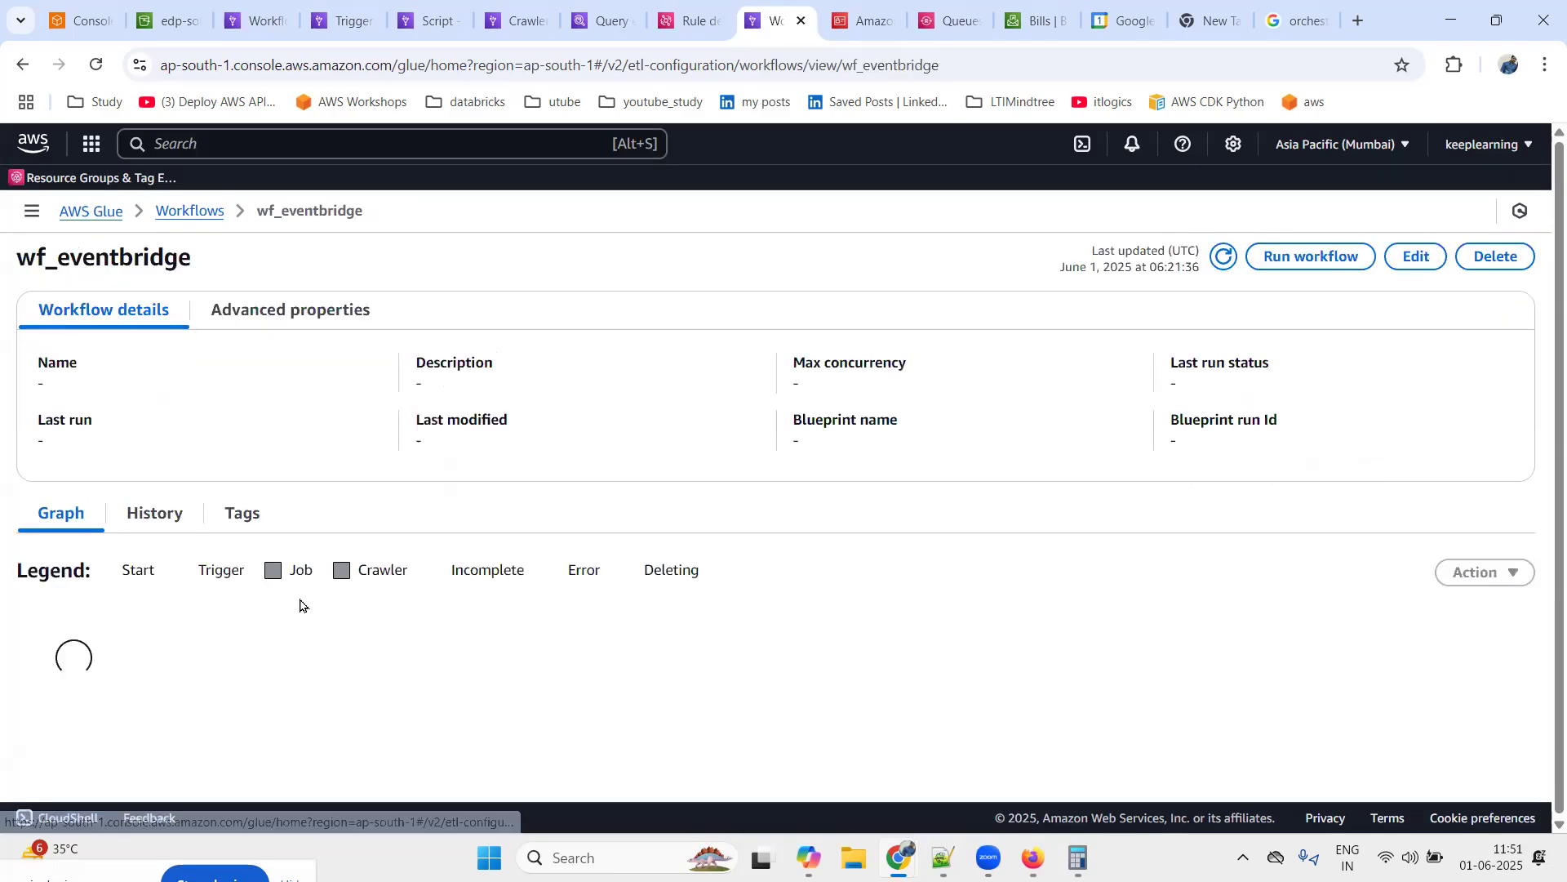
click(148, 522)
click(1253, 576)
click(1253, 577)
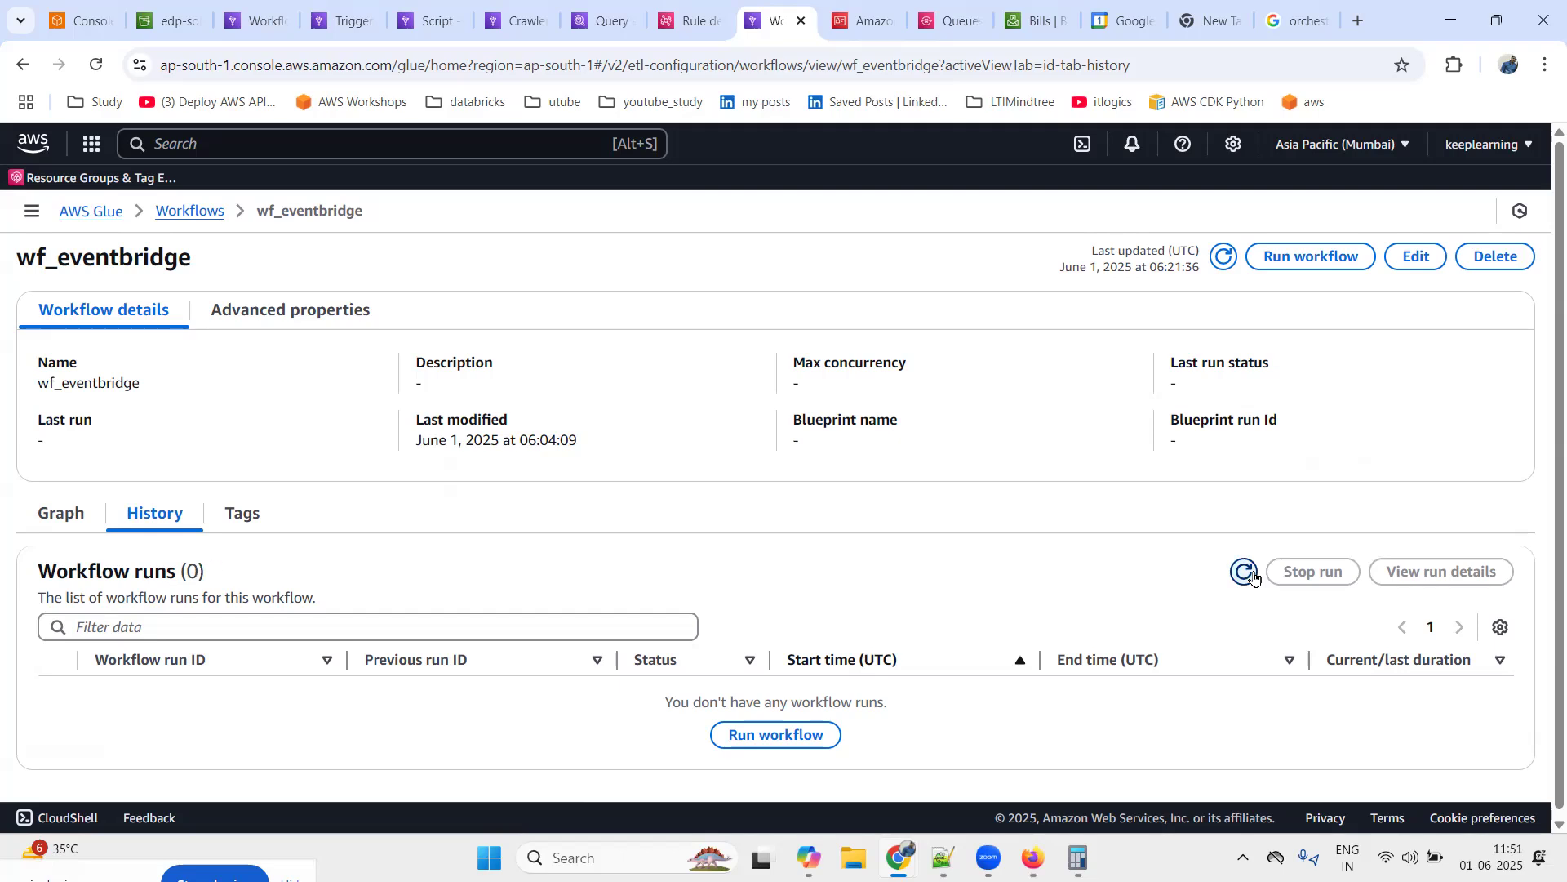
click(1253, 576)
click(1253, 576)
Return to the edp-source bucket in S3 and open its source_files/ folder from the object list
click(150, 7)
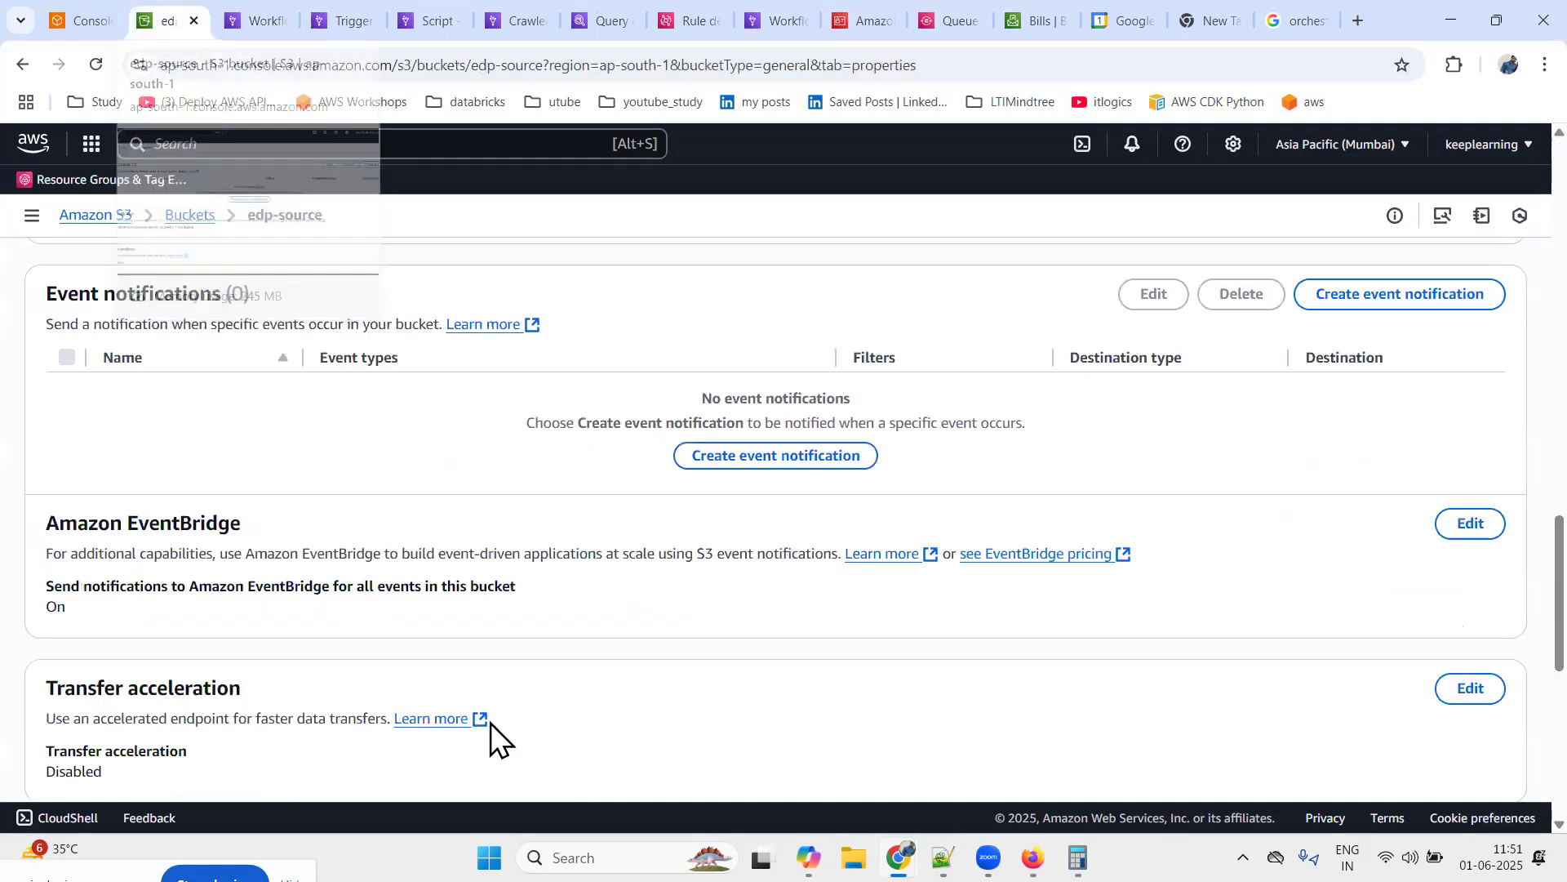
scroll(80, 473, up, 8)
scroll(80, 469, up, 5)
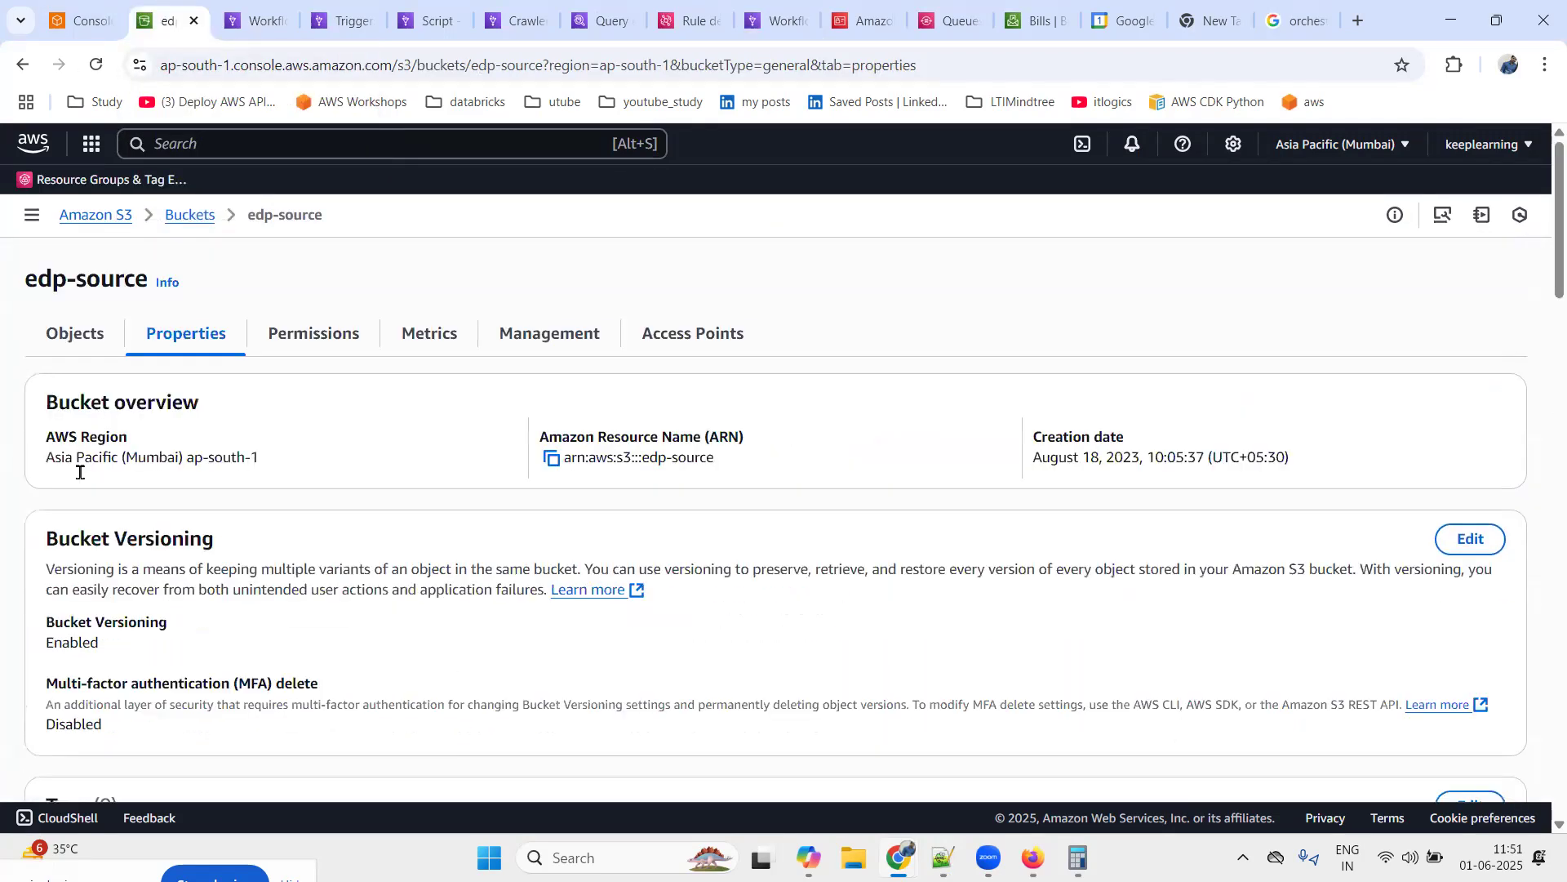
click(82, 344)
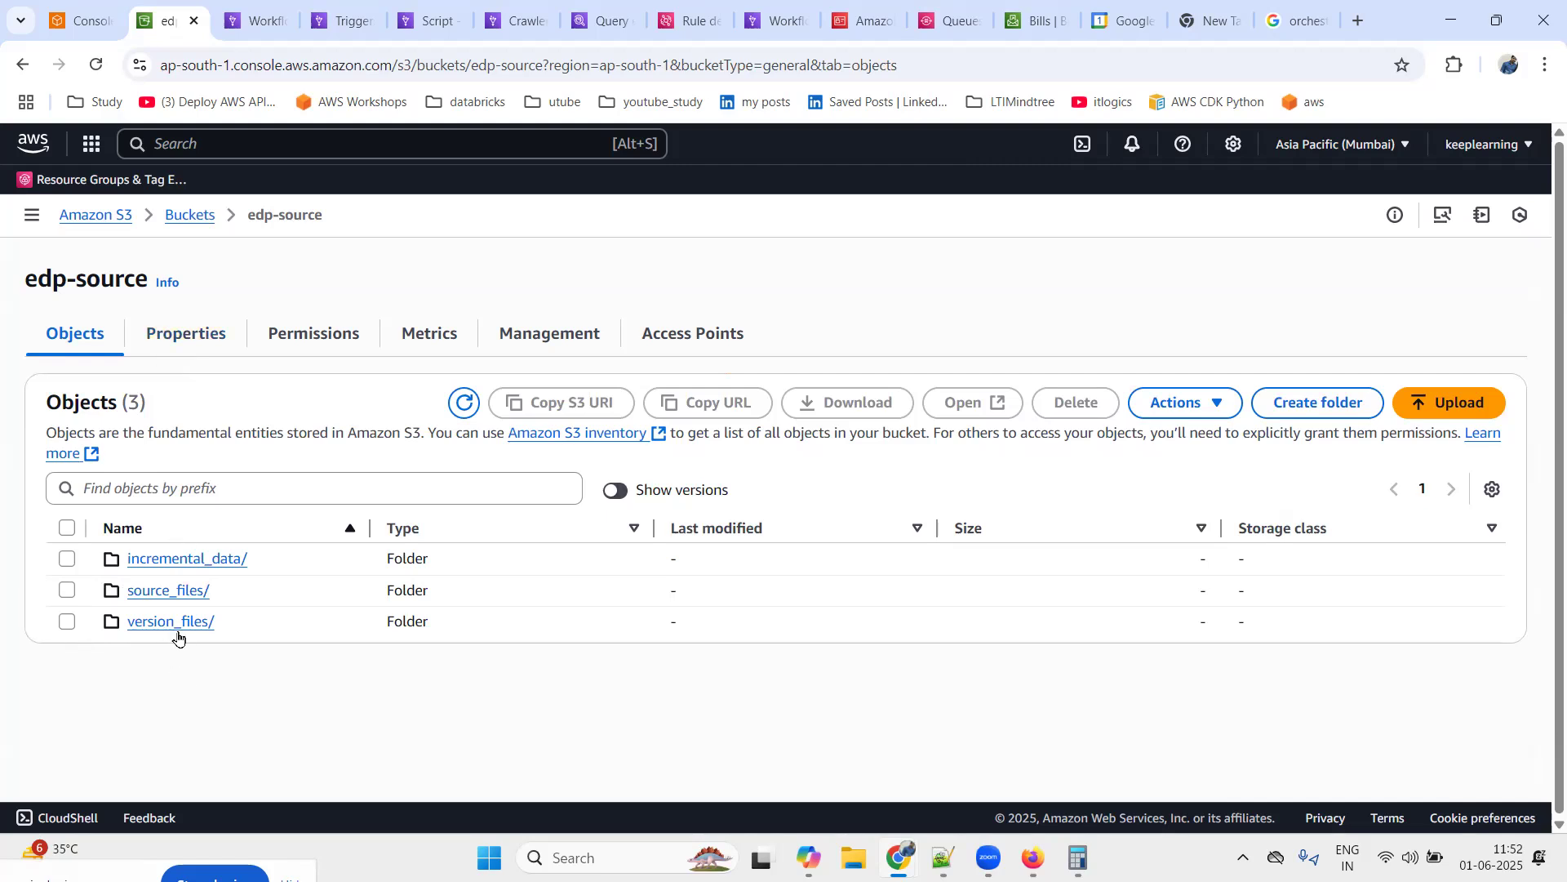
click(167, 590)
Copy part-00000_orders_1.csv onto itself in edp-source/source_files/ to raise a new object event, and close the copy status page
click(64, 561)
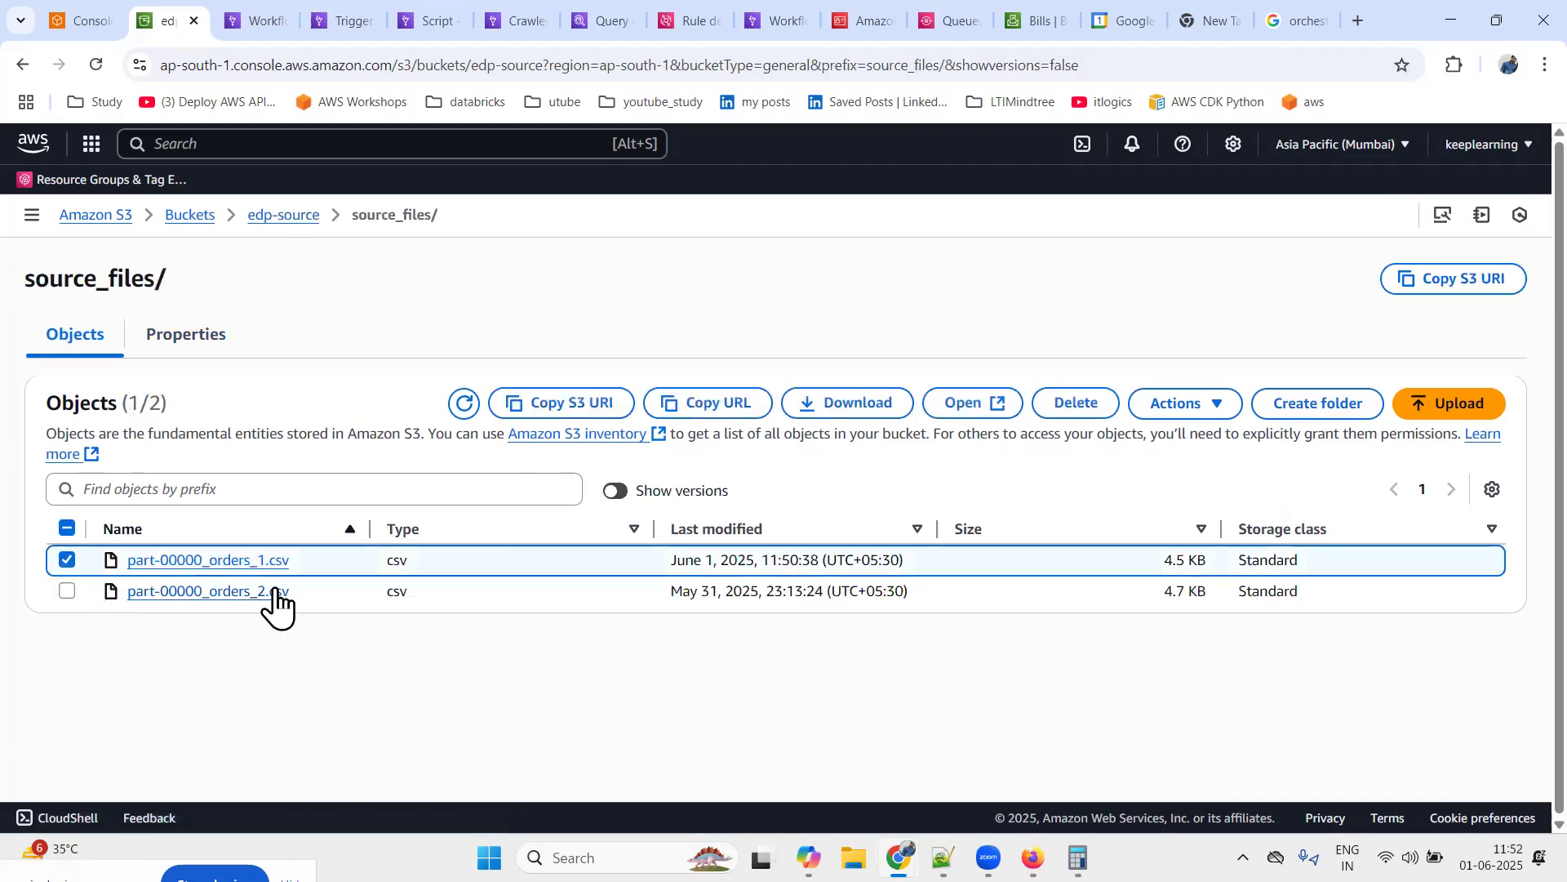
click(1182, 405)
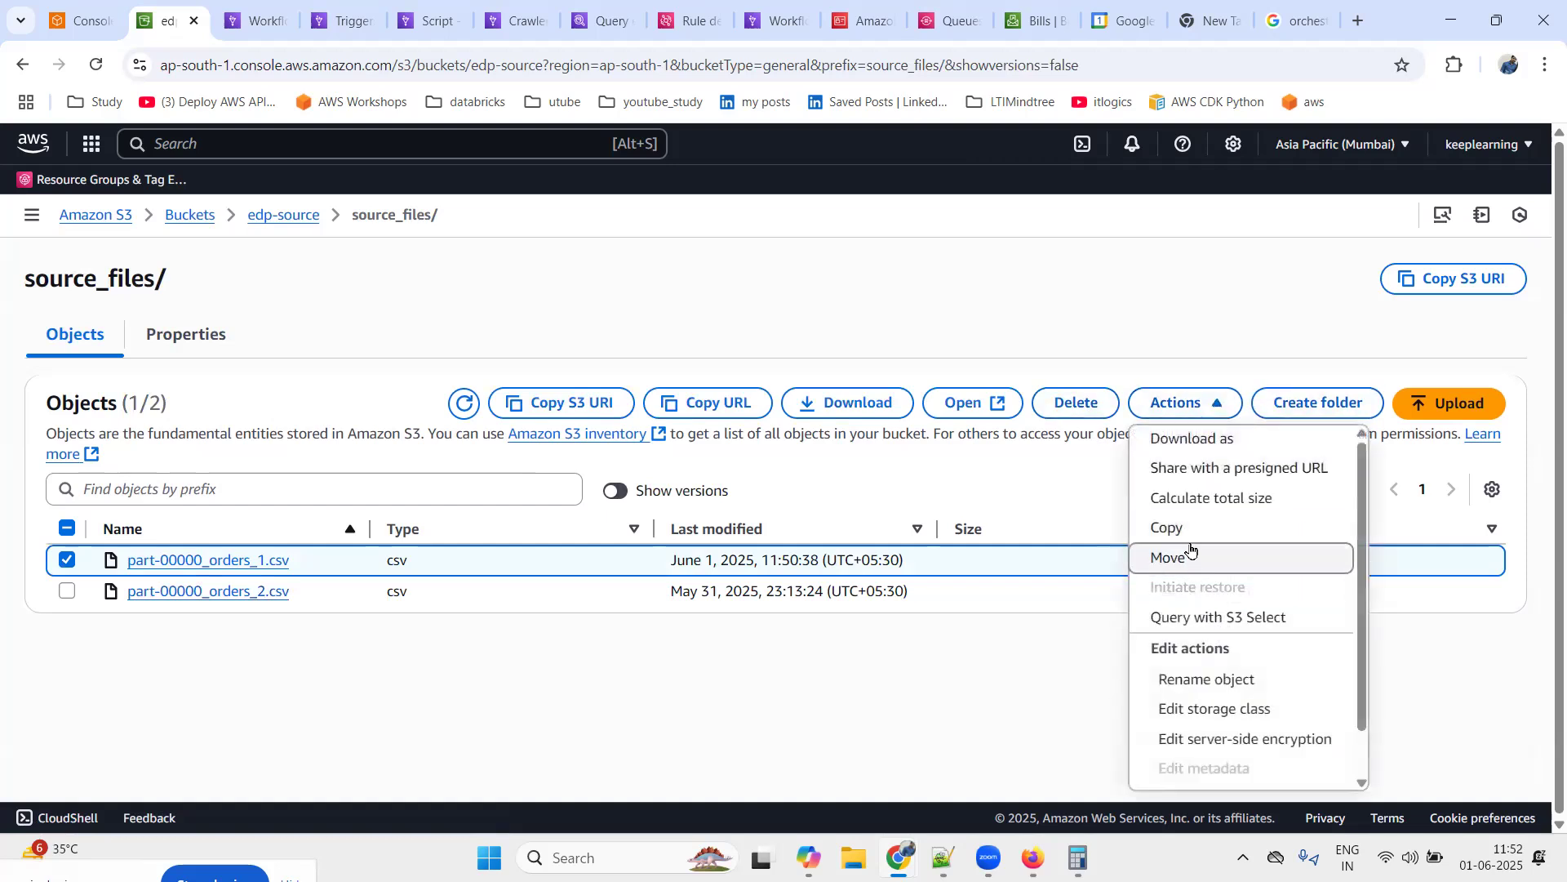
click(1168, 528)
click(1318, 559)
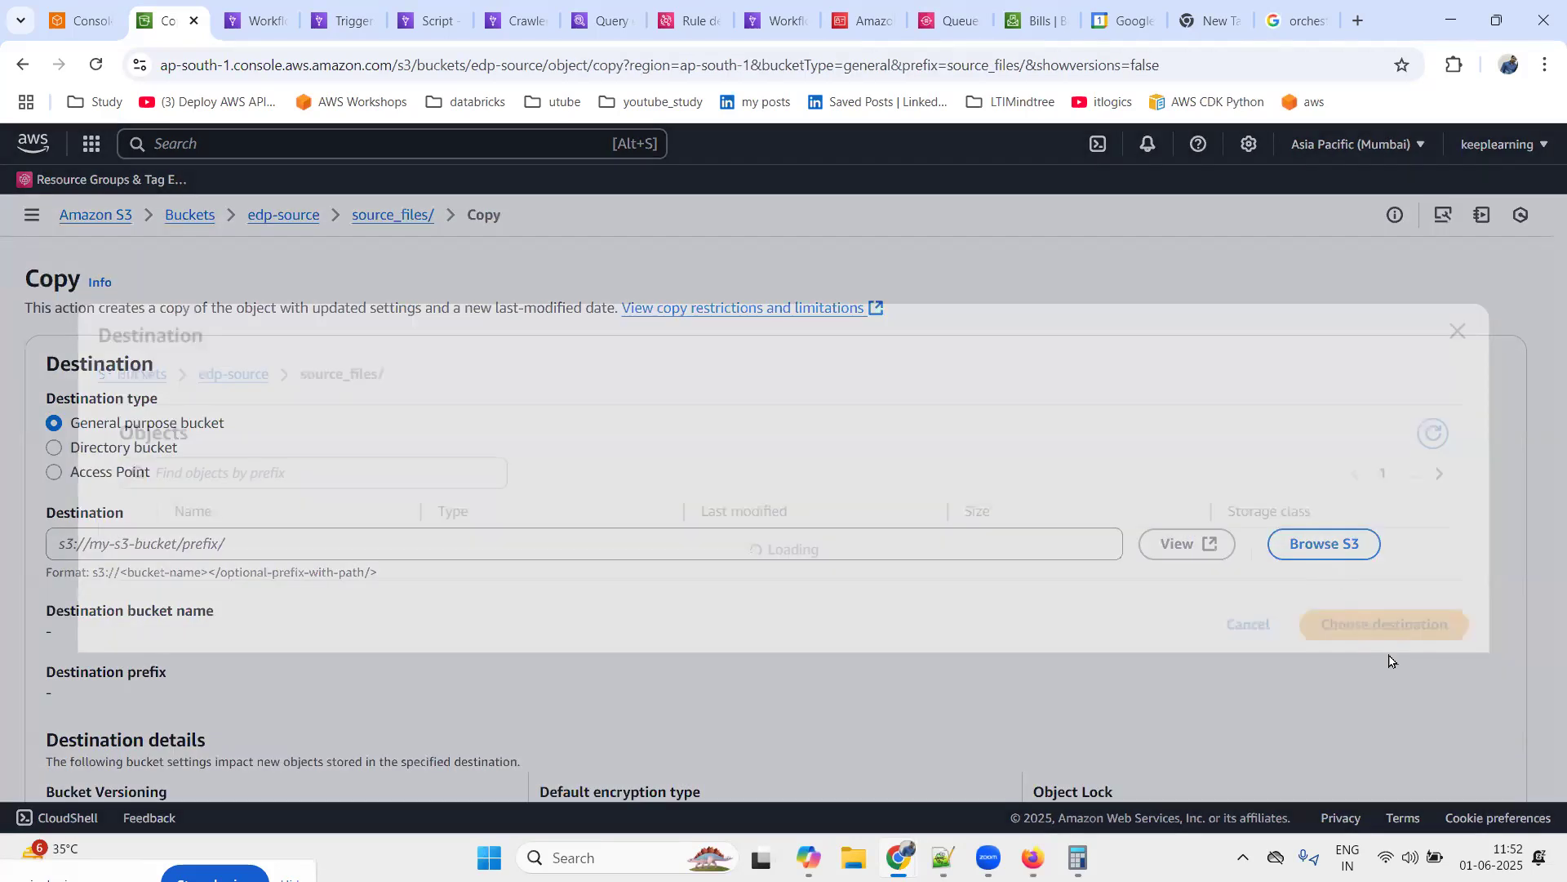
click(1399, 633)
scroll(1407, 711, down, 5)
click(1487, 744)
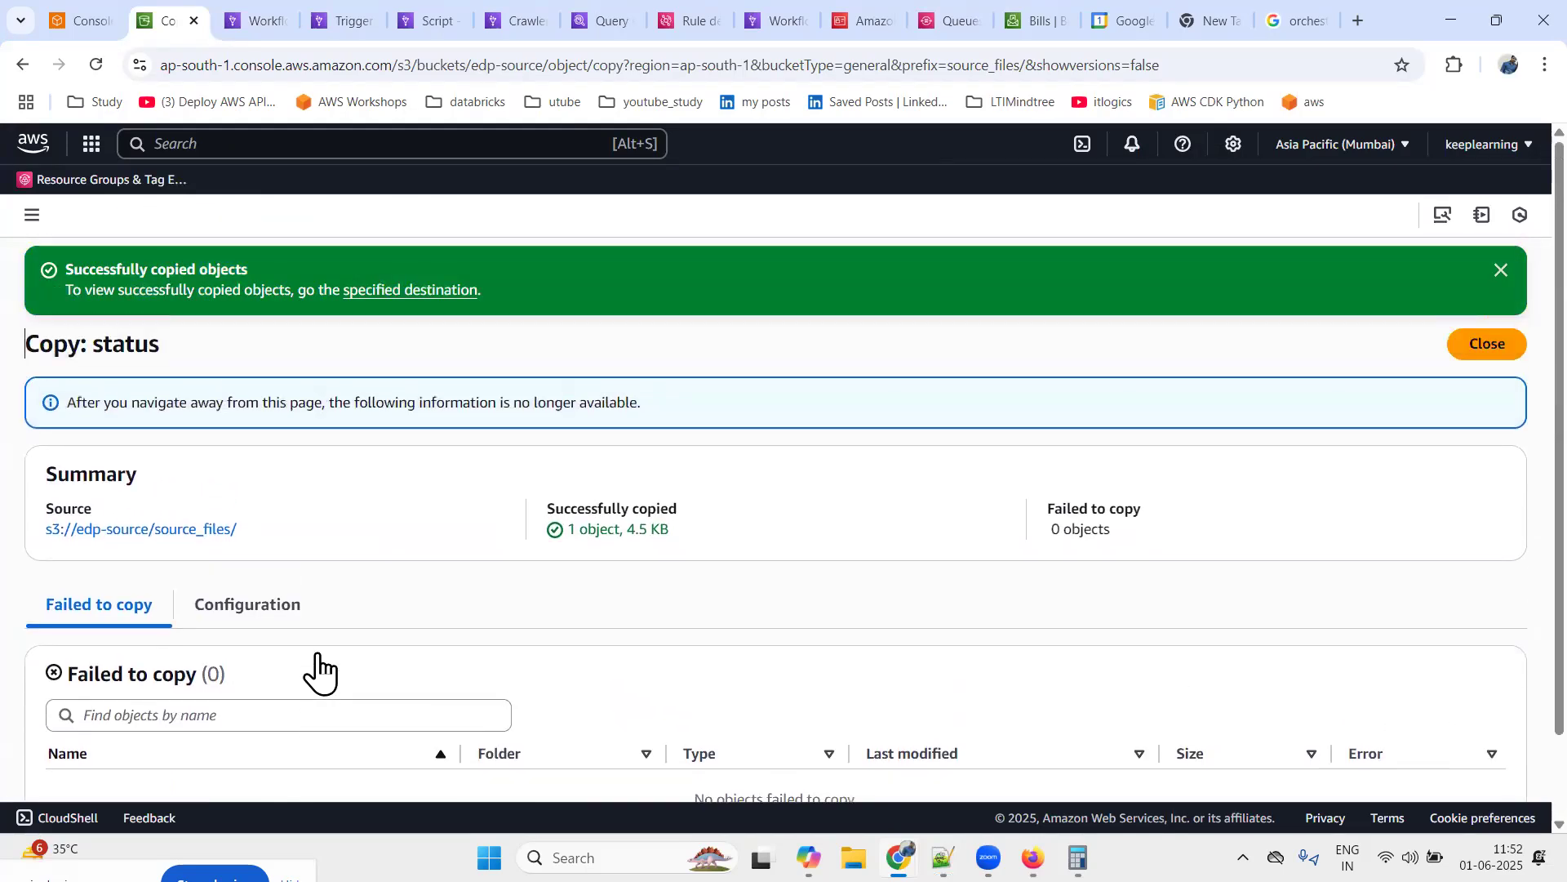
click(1487, 347)
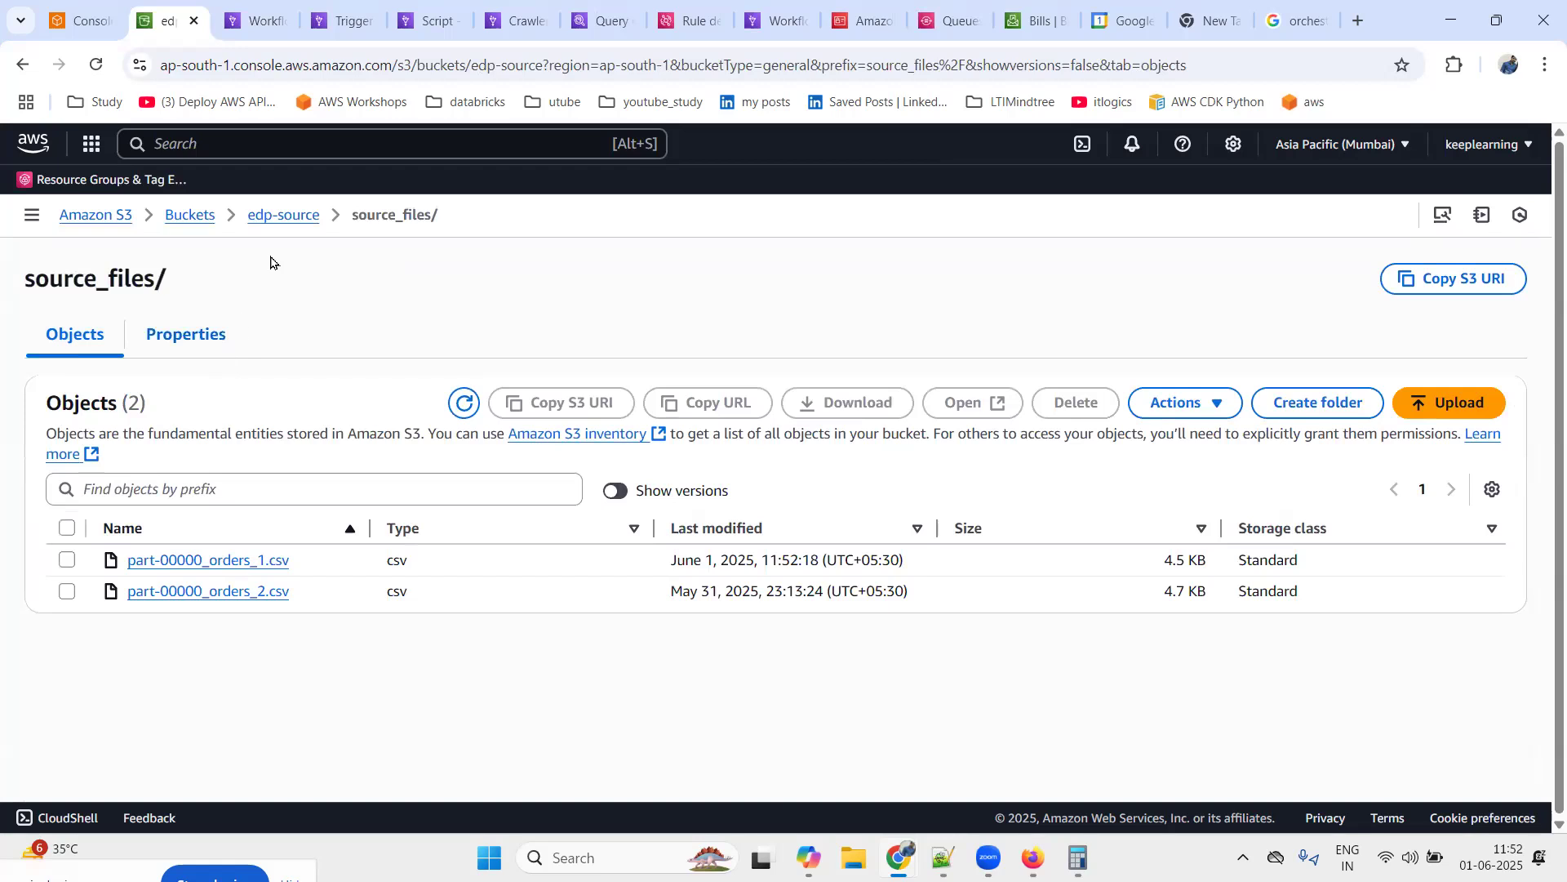
Check the Event notifications and Amazon EventBridge settings in the edp-source bucket properties
click(270, 216)
click(184, 335)
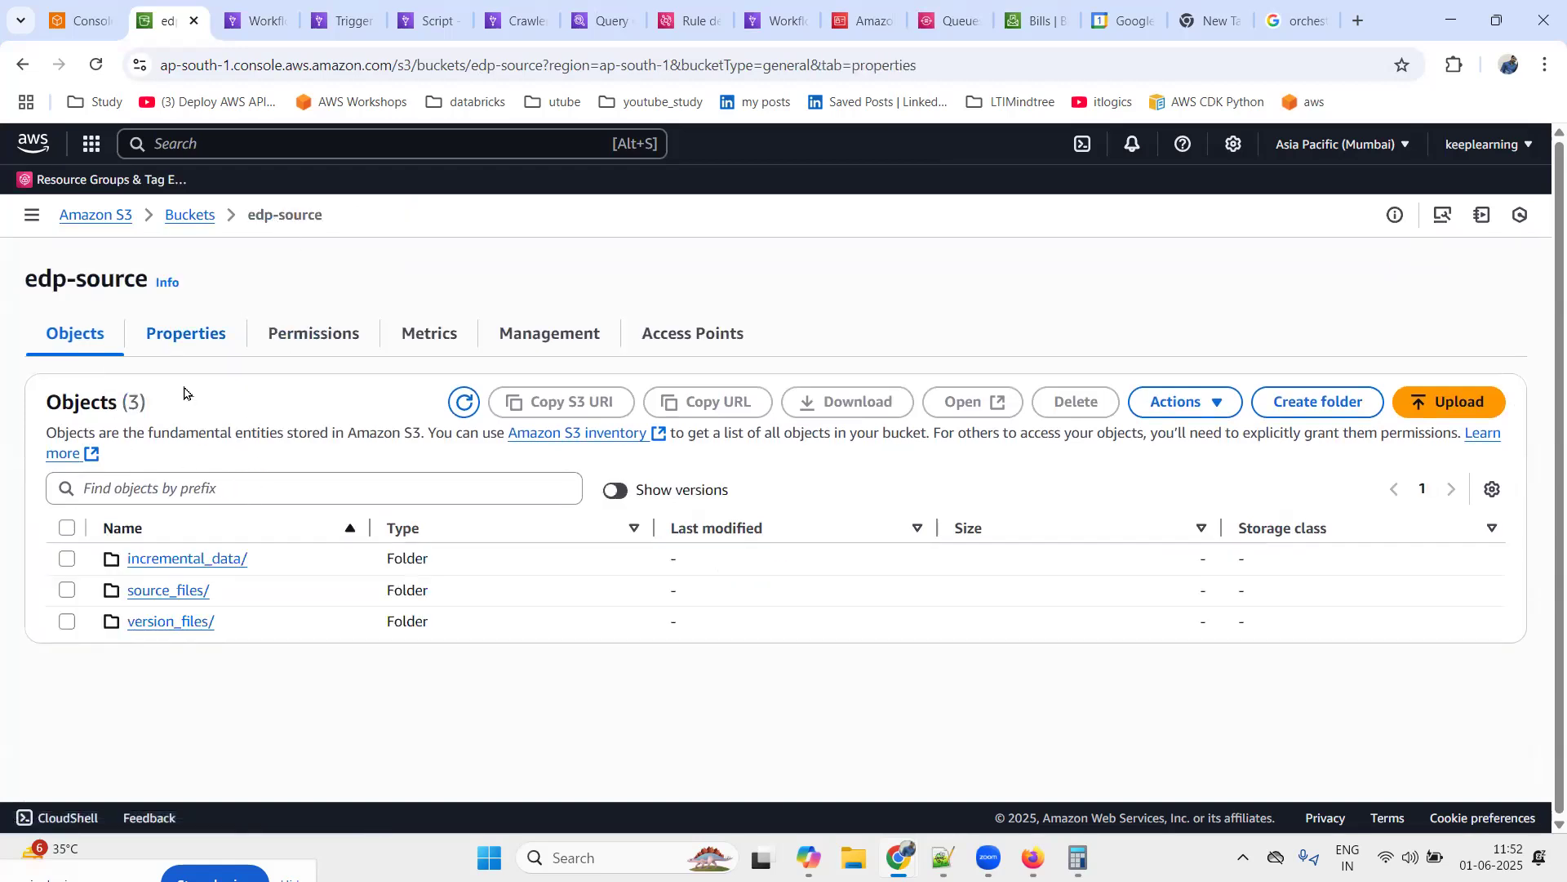
scroll(228, 682, down, 8)
scroll(231, 685, up, 2)
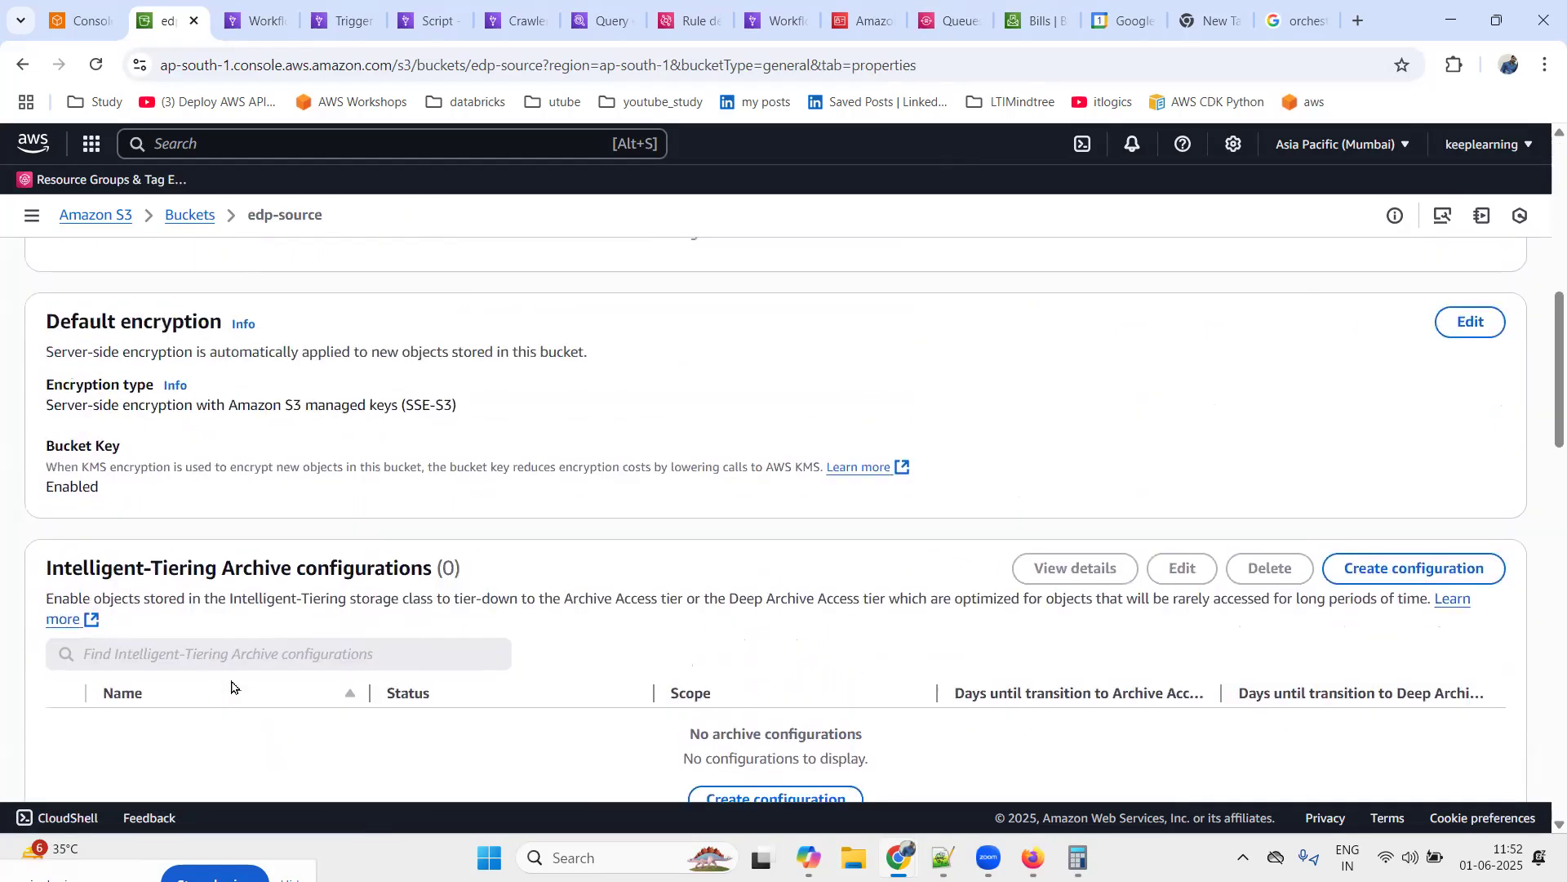
scroll(231, 686, down, 10)
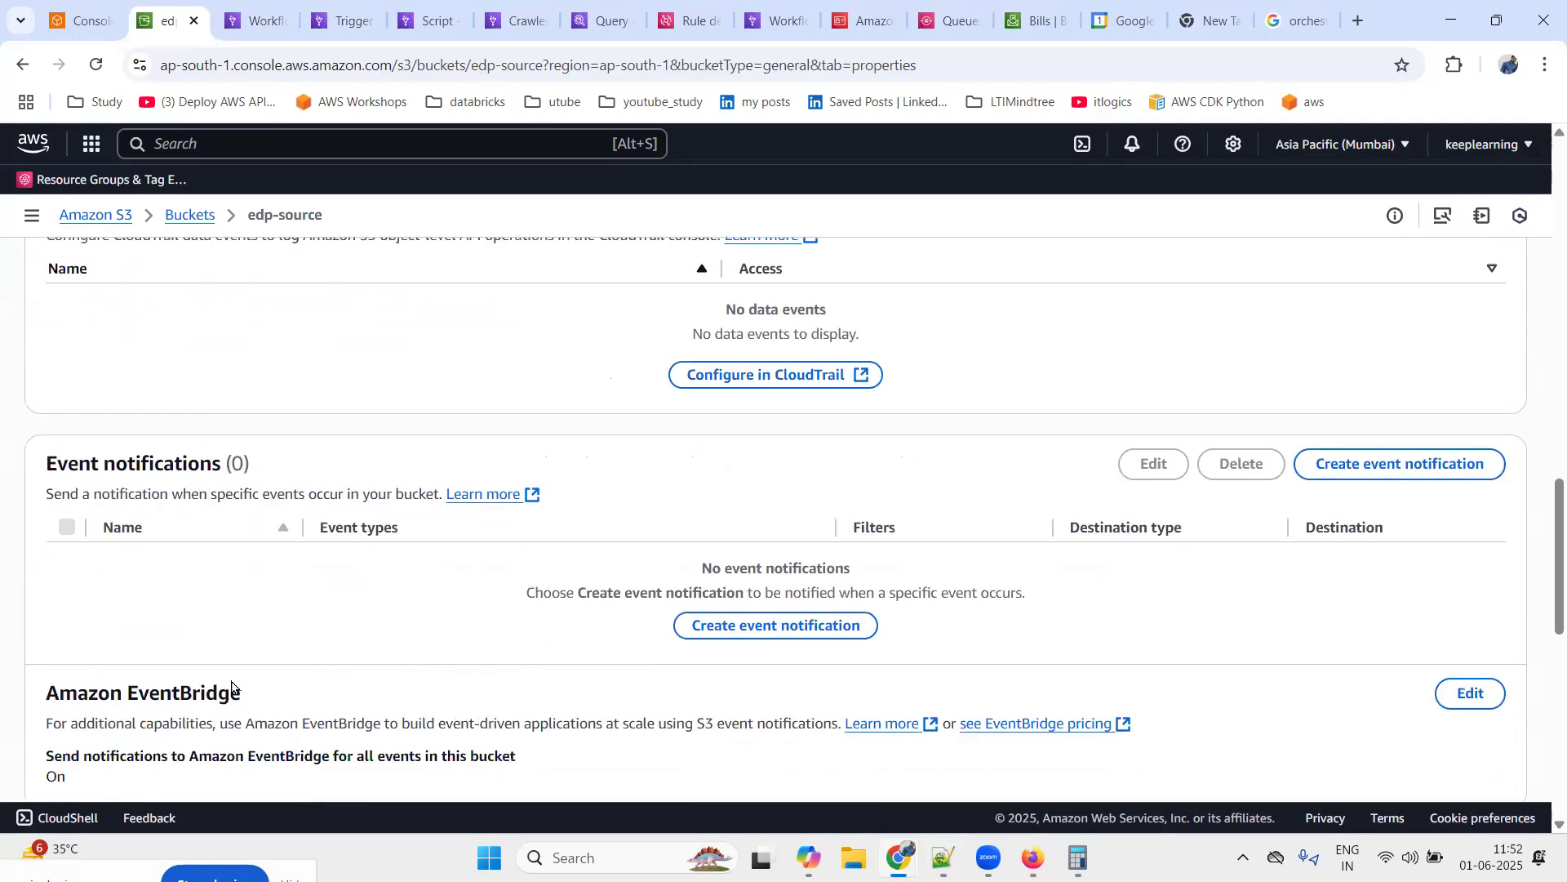
drag(91, 461, 374, 483)
scroll(350, 626, down, 4)
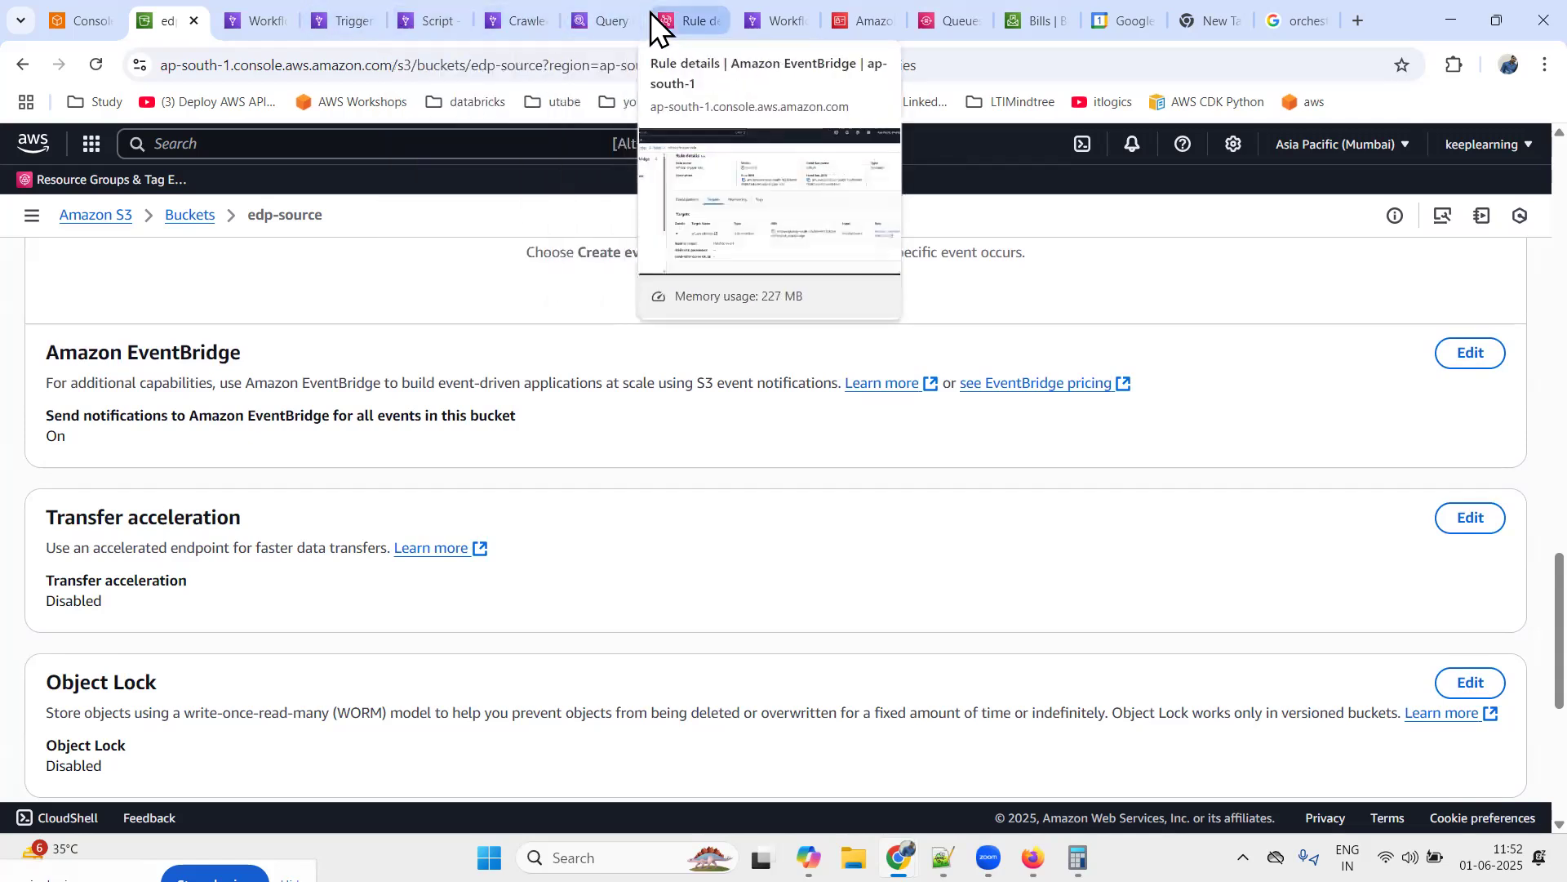
Examine the monitoring metrics of the EventBridge rule wf-edp-trigger-rule and review the rules on the default event bus
click(681, 21)
click(625, 463)
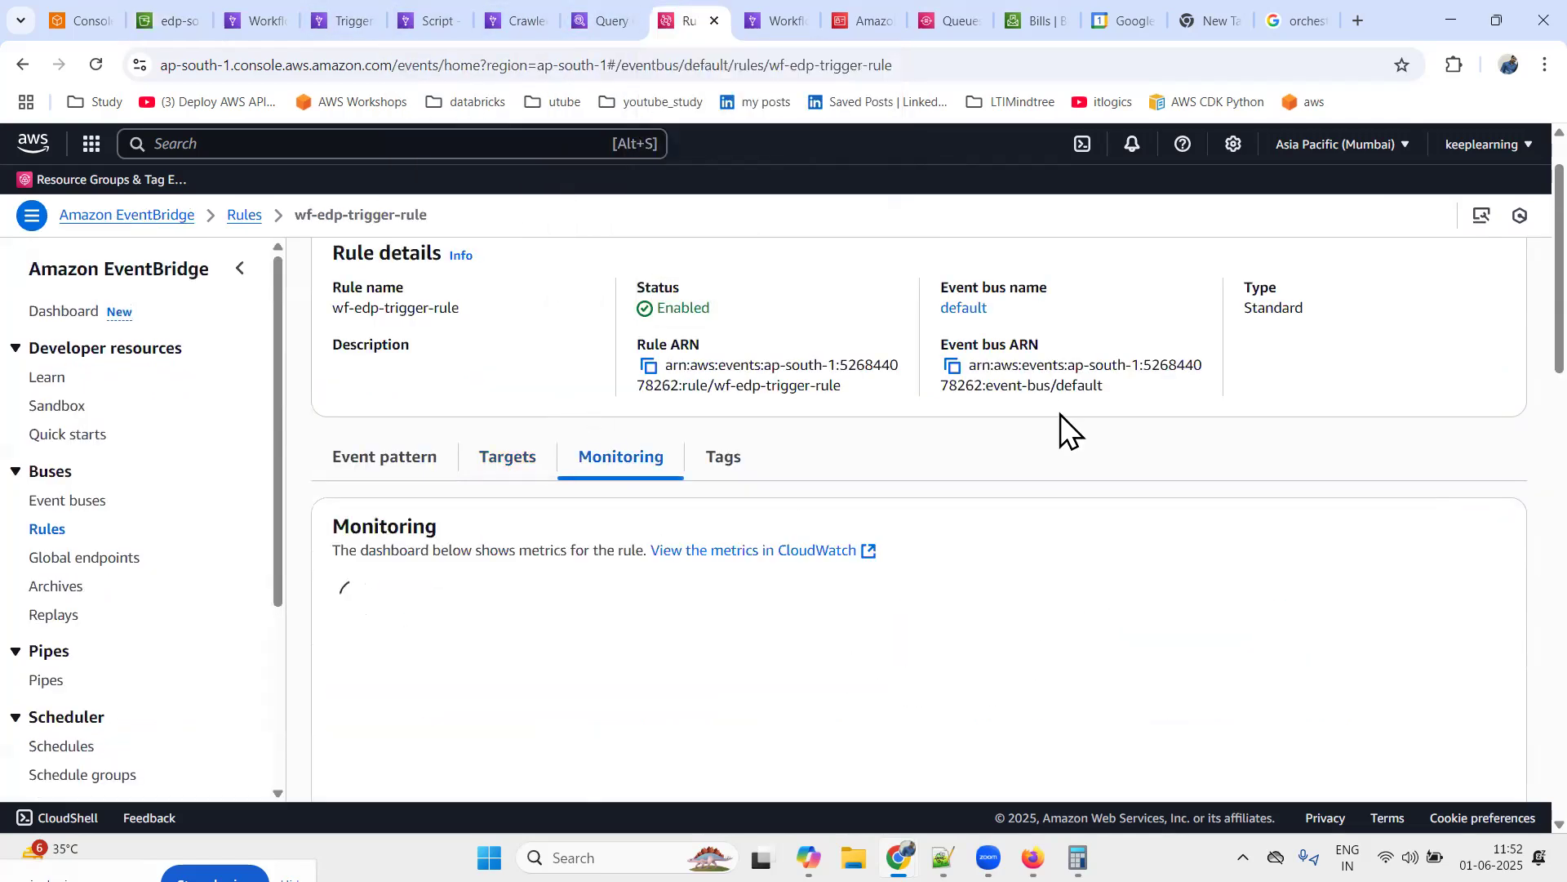
scroll(1061, 409, down, 2)
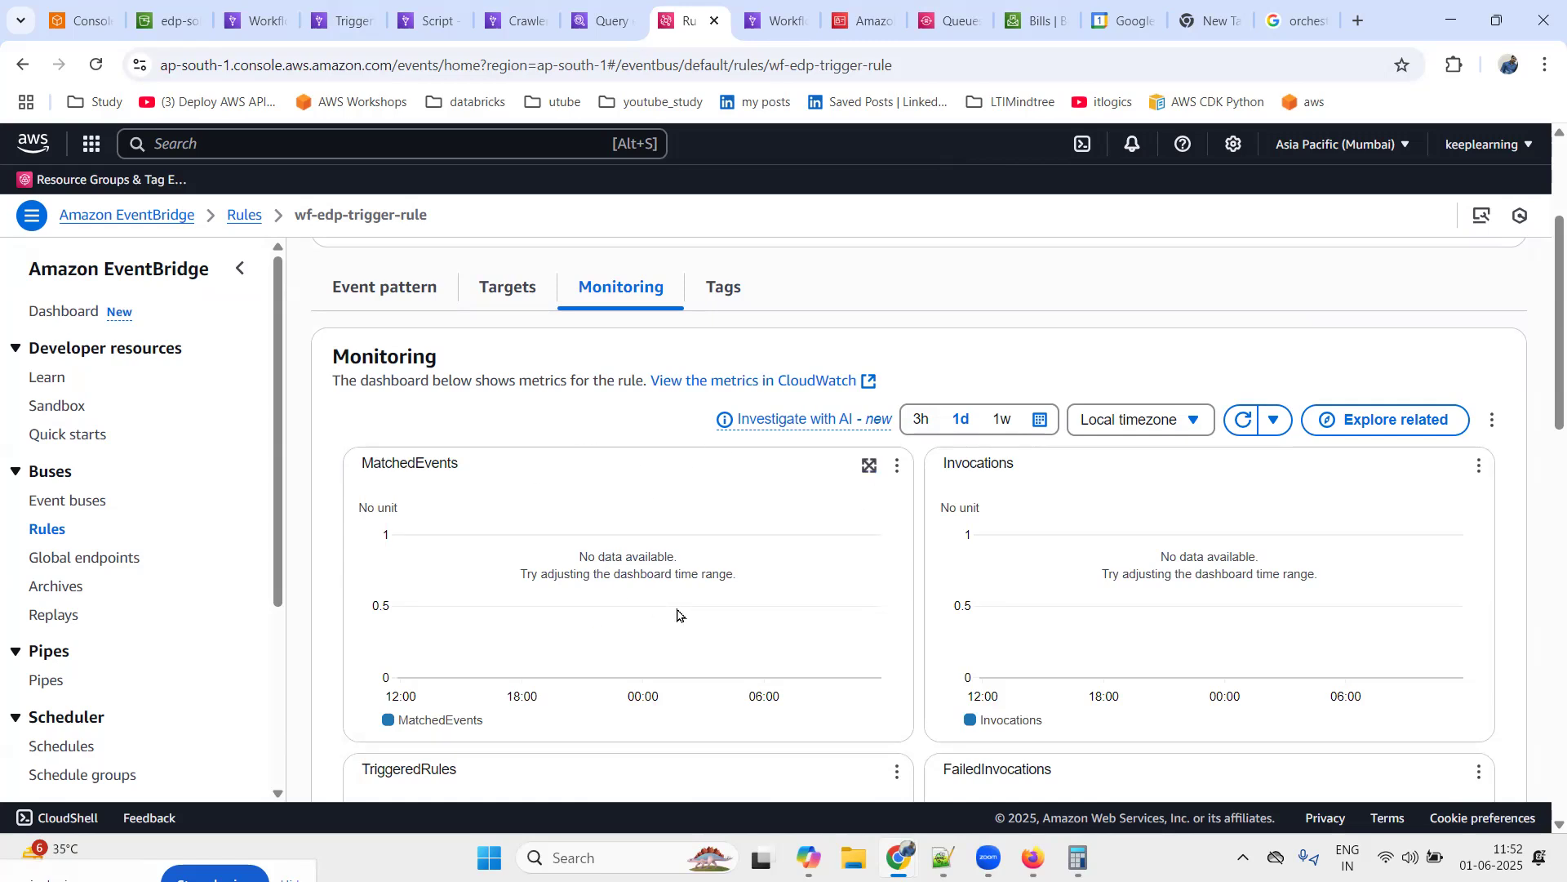
click(239, 217)
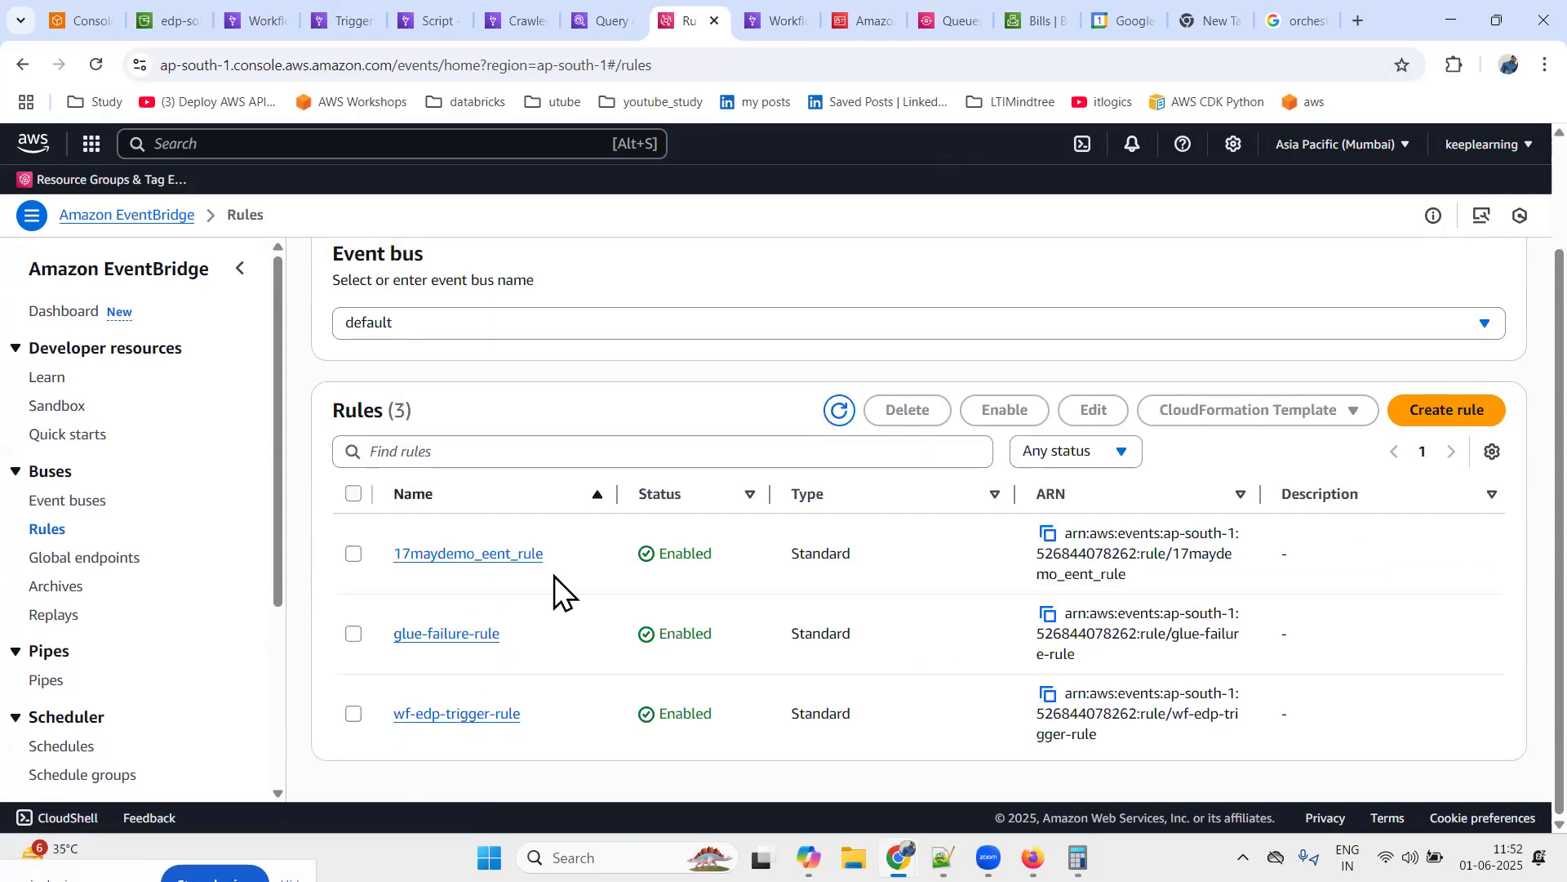
drag(555, 554, 390, 556)
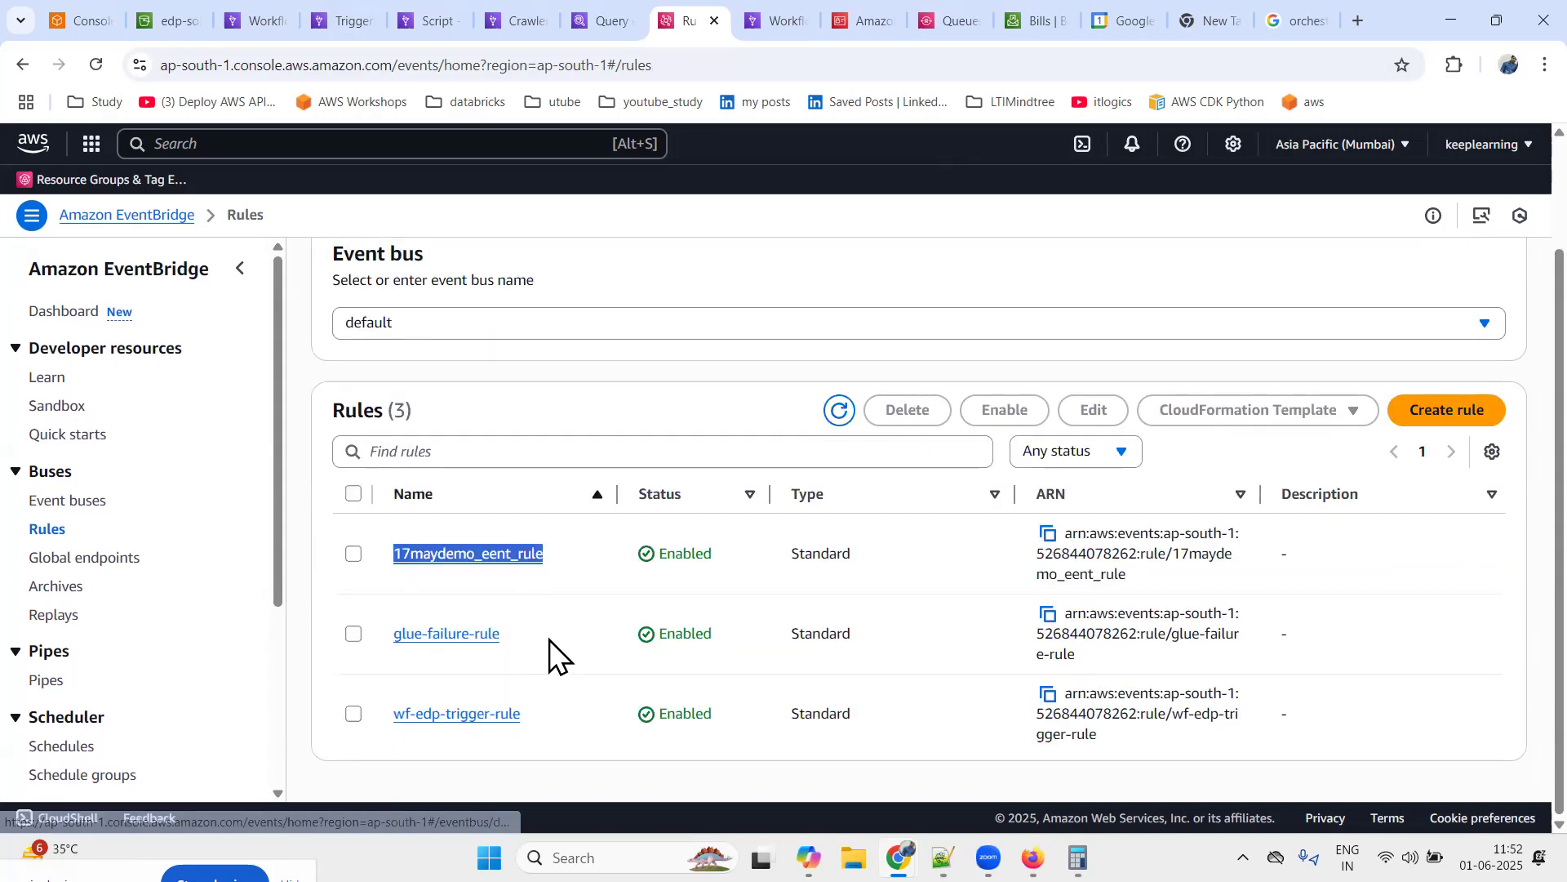
drag(548, 639, 331, 640)
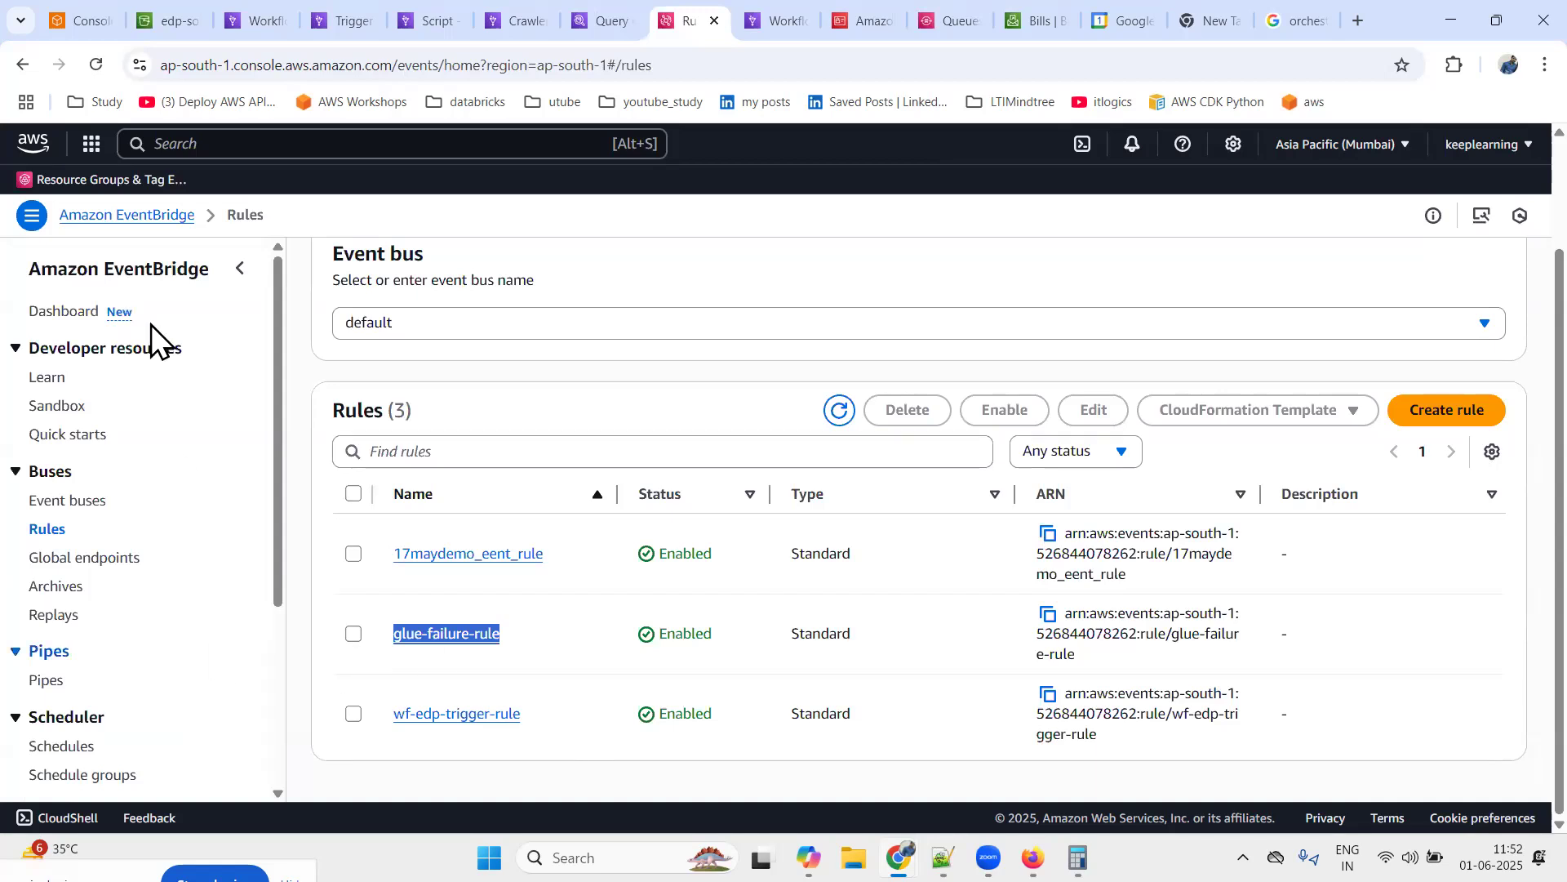
Open the run history of the Glue workflow wf_eventbridge and refresh its workflow runs
click(253, 18)
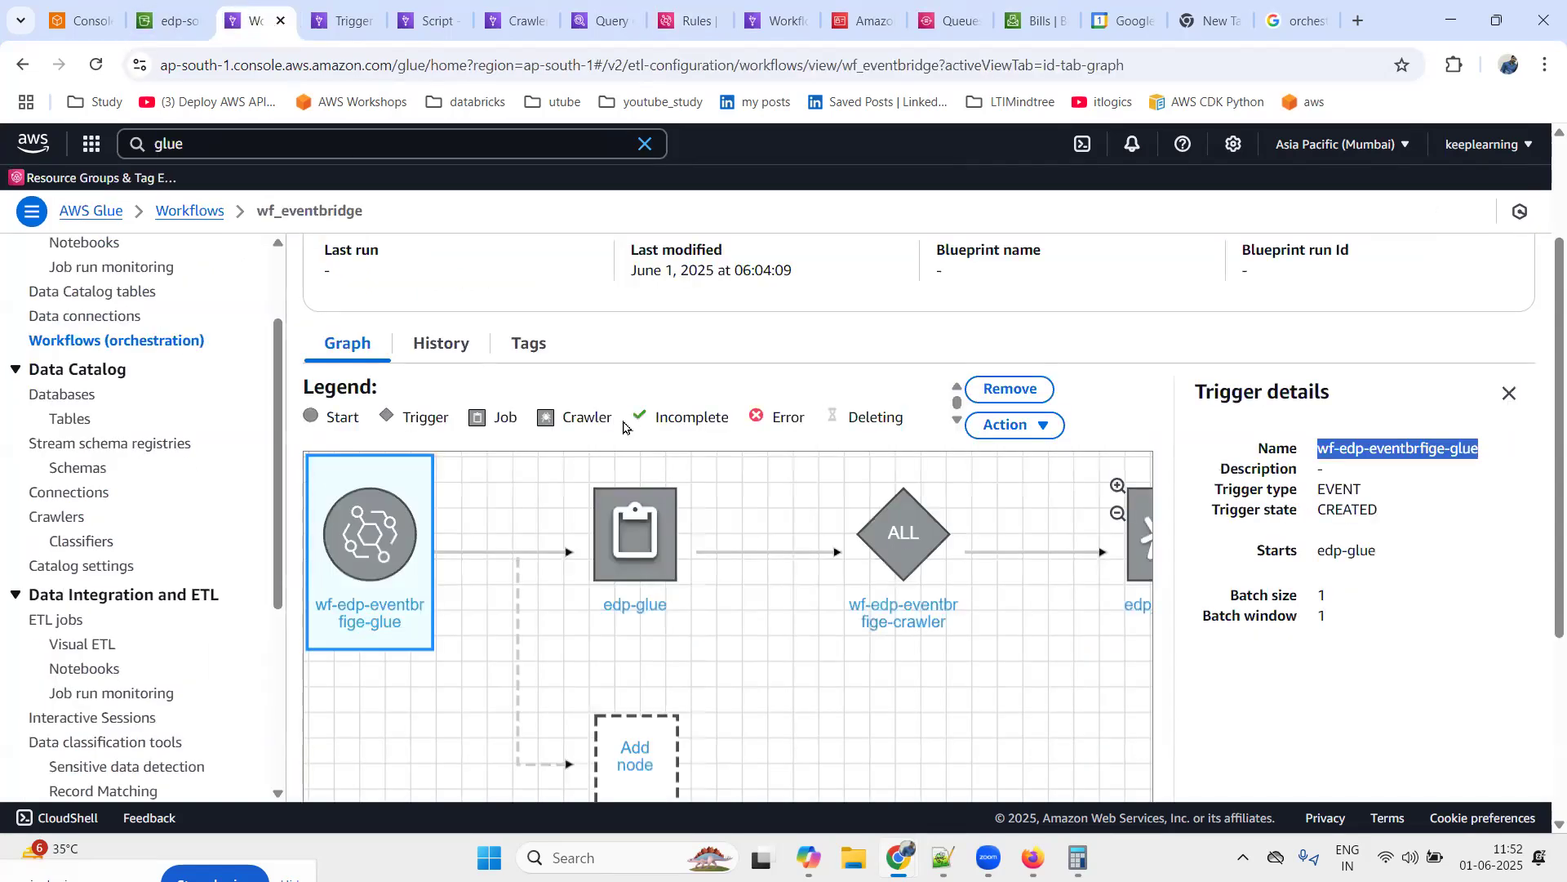
click(439, 346)
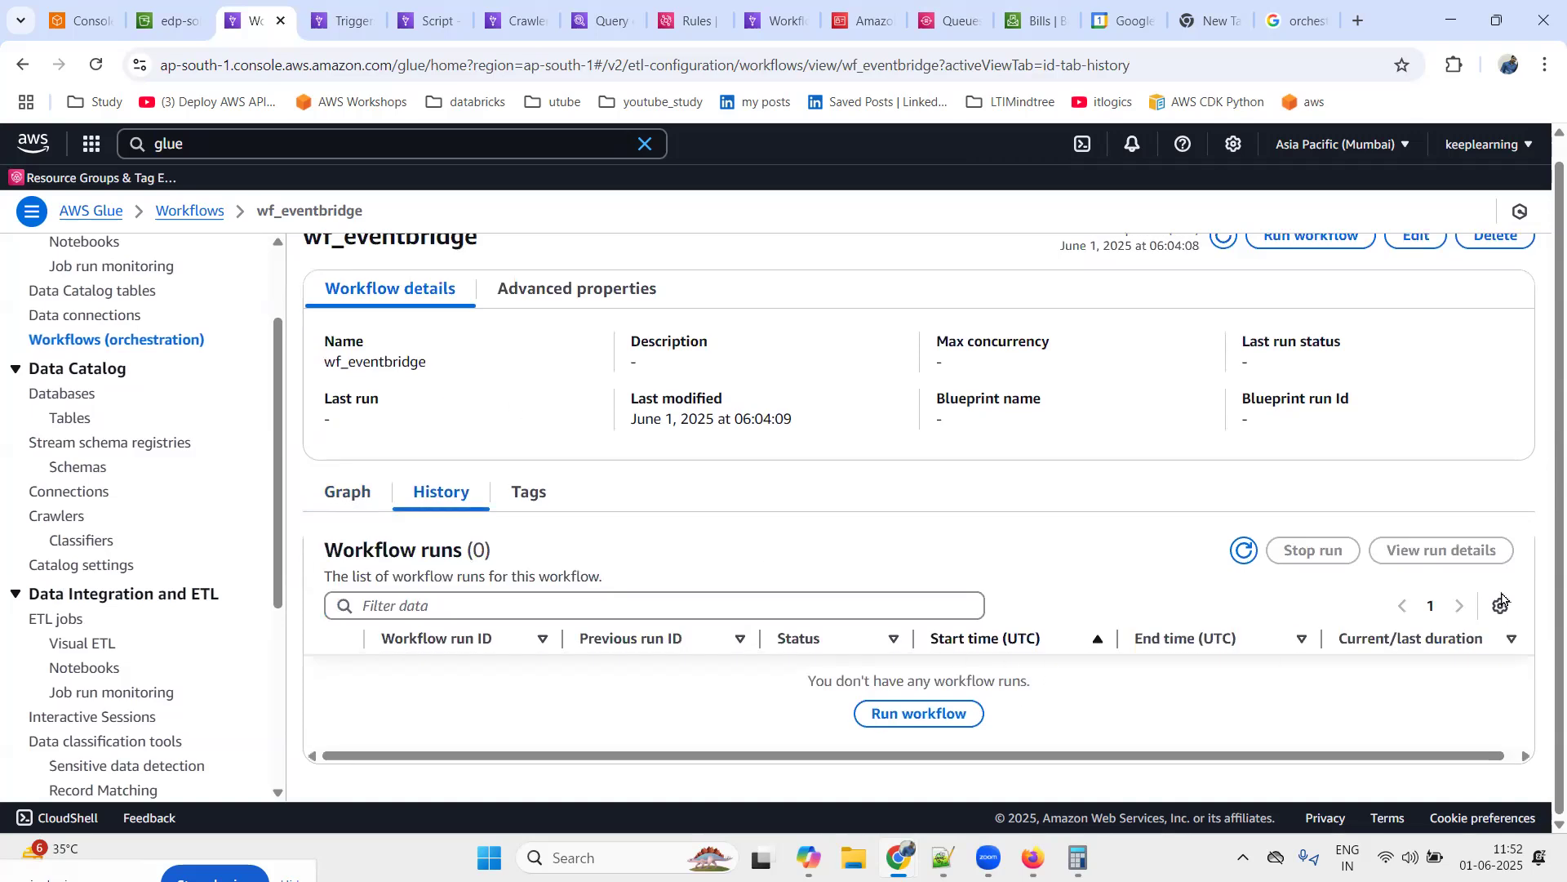
click(1245, 552)
click(1245, 552)
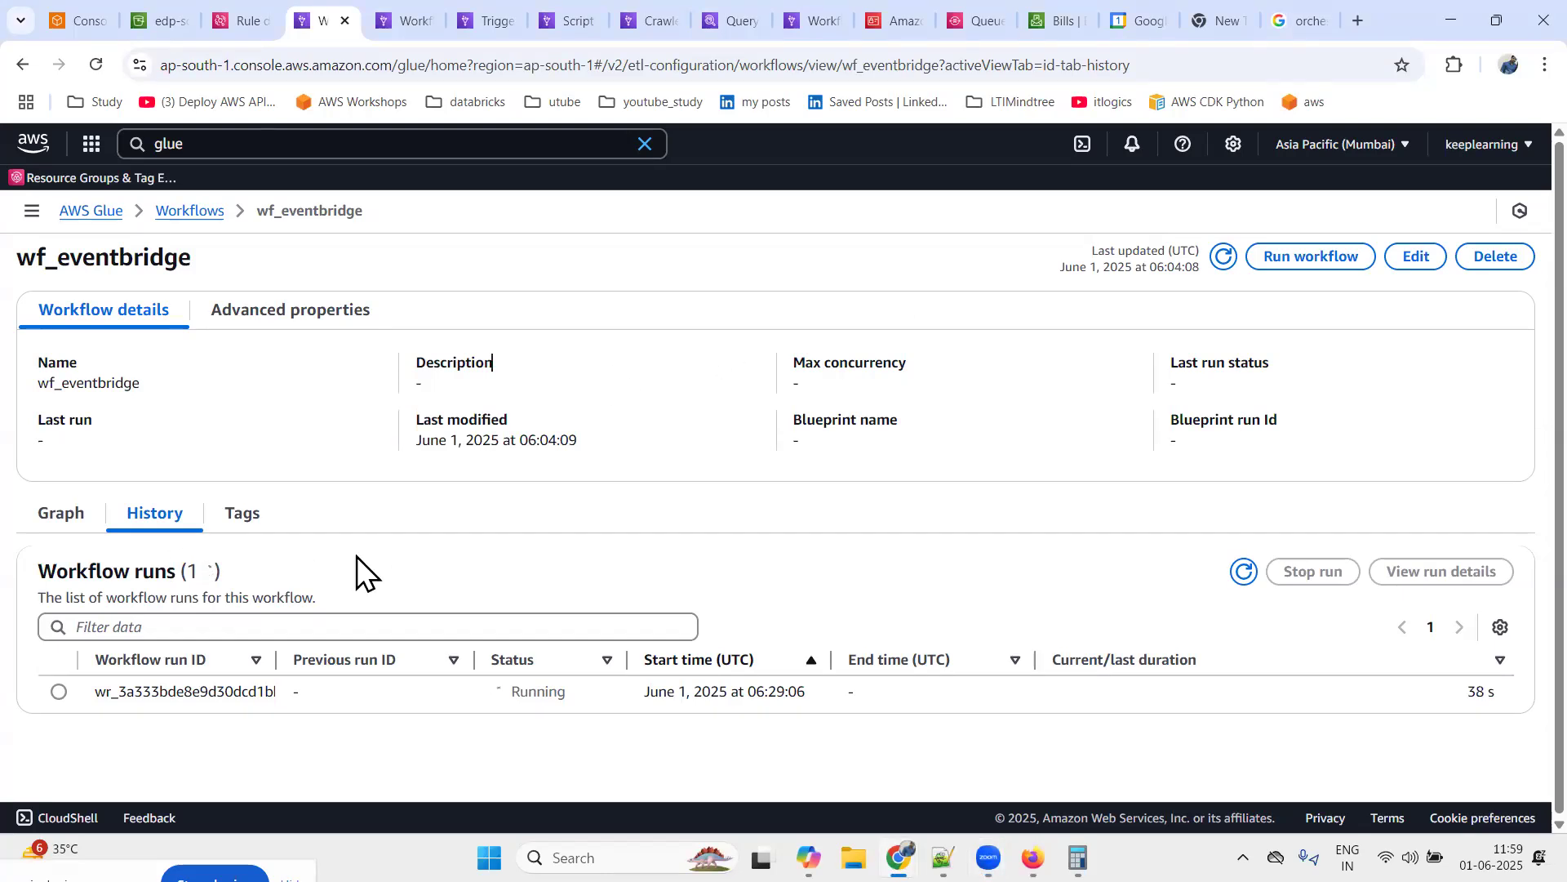
Compare the last modified time of part-00000_orders_1.csv in source_files/ with the start time of the wf_eventbridge run
click(151, 18)
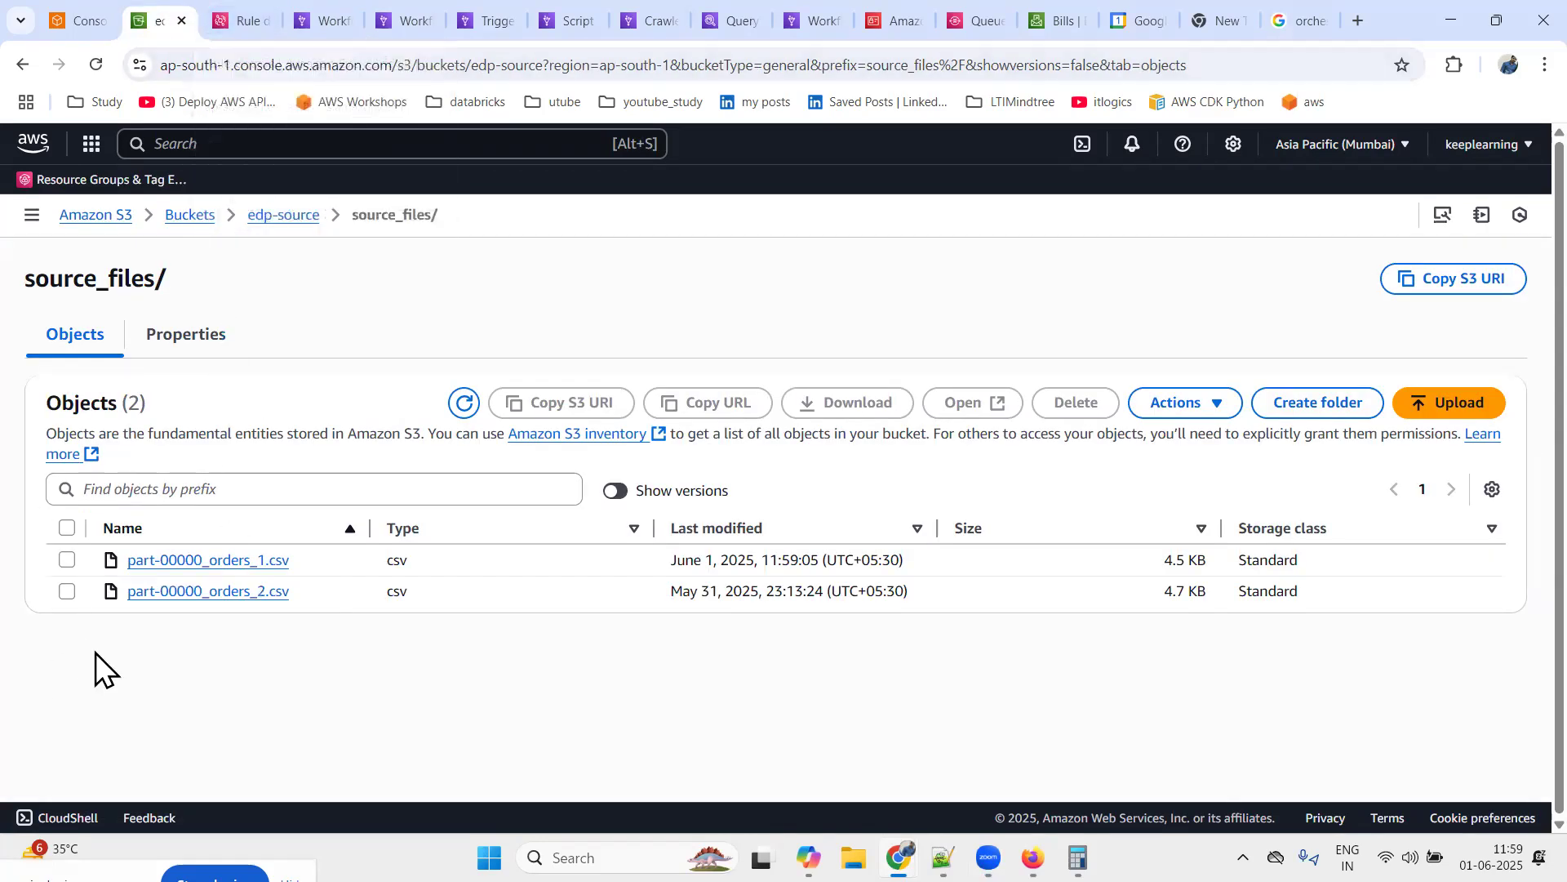
click(316, 31)
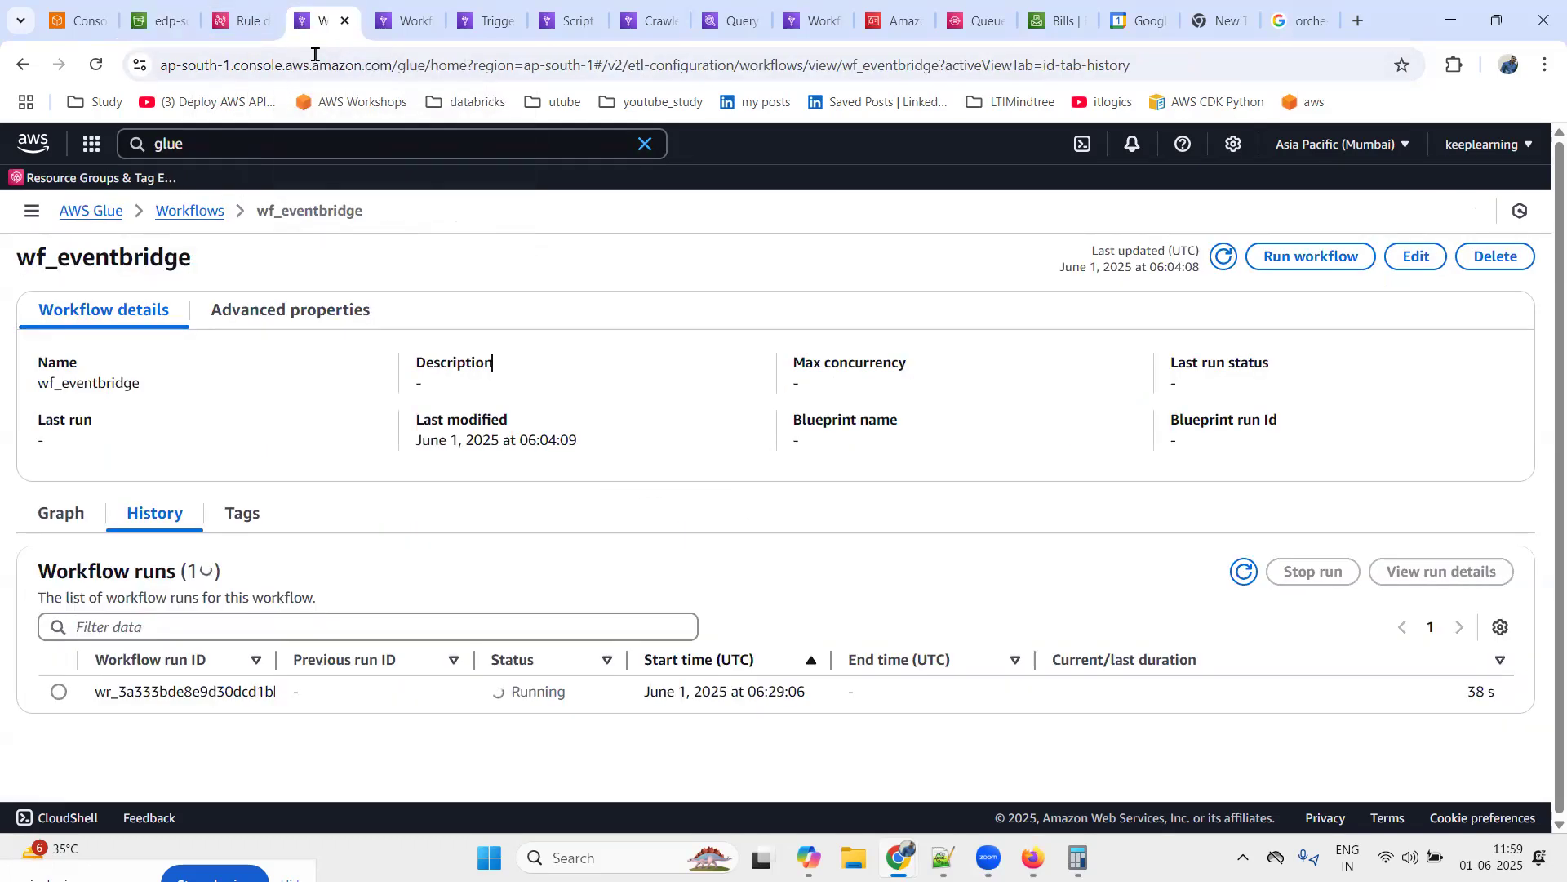
drag(619, 692, 861, 686)
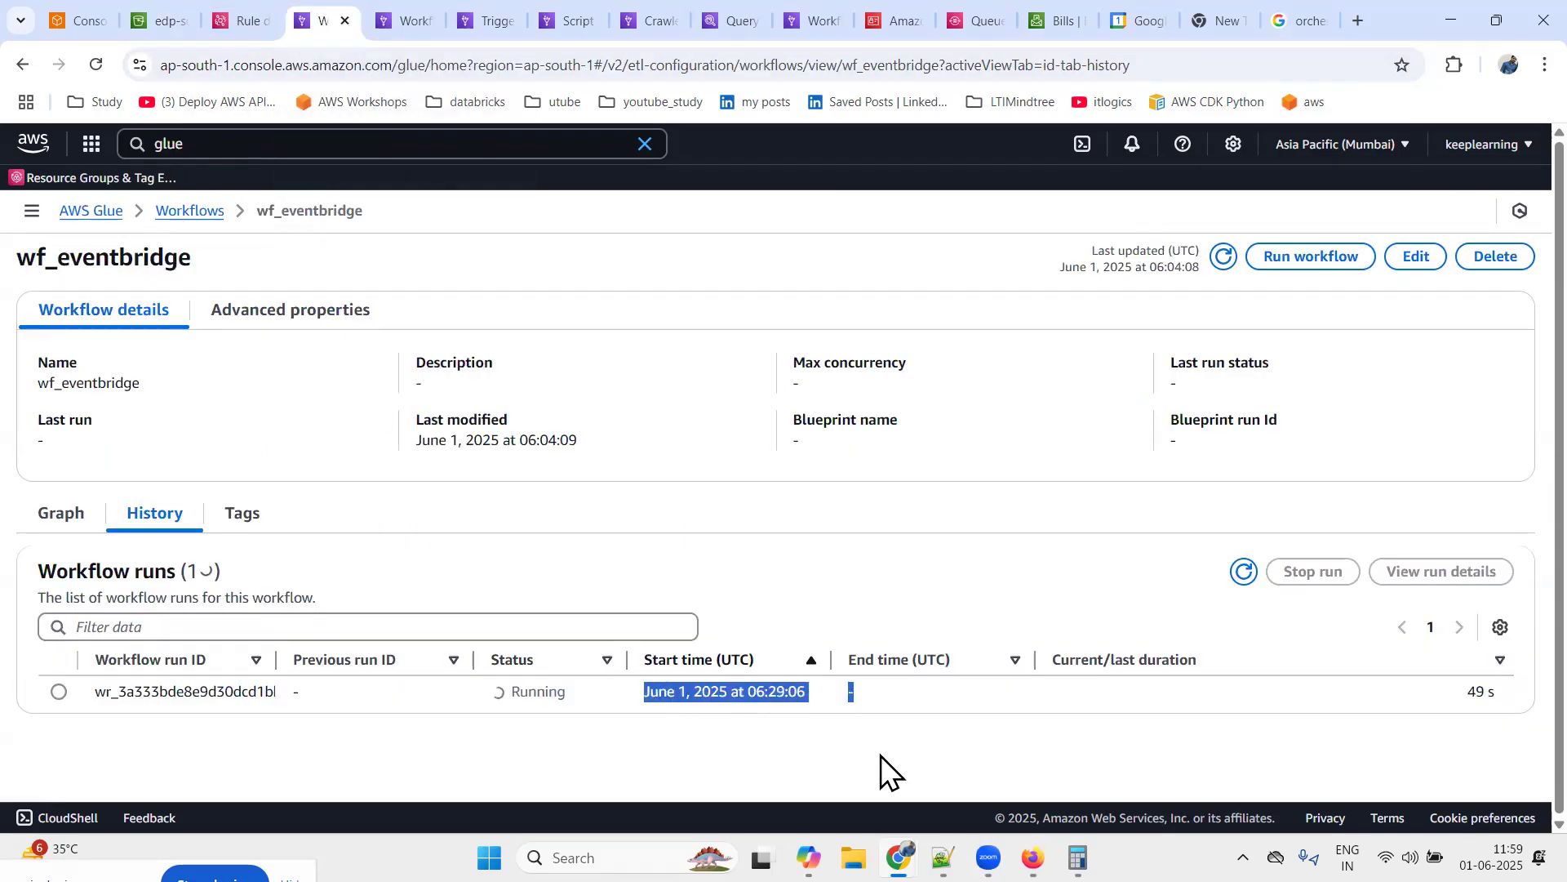
drag(746, 692, 805, 696)
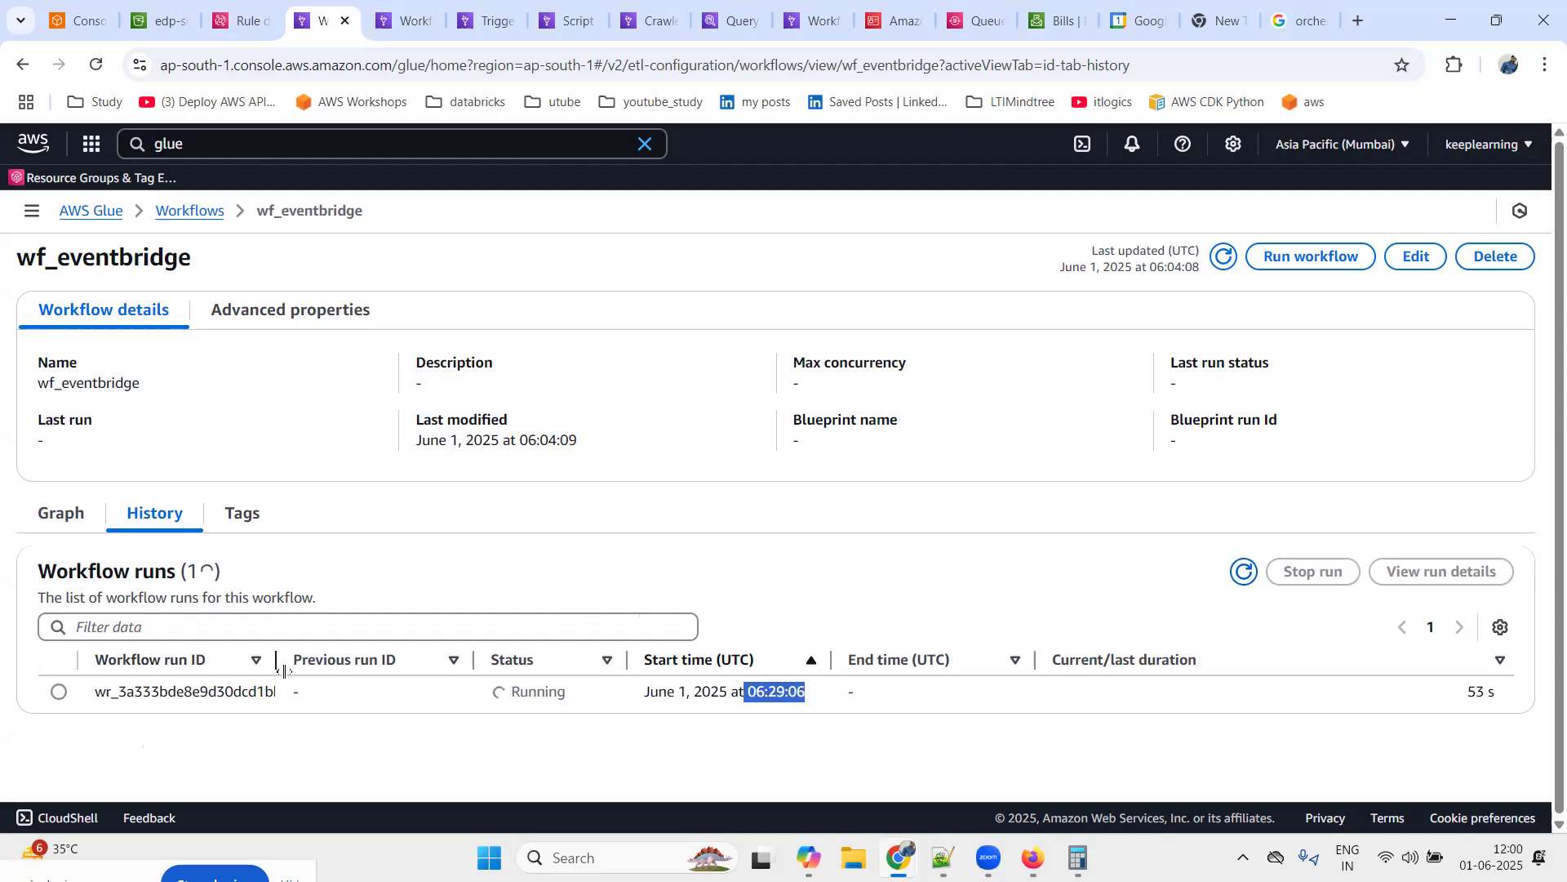
Open the details of the running wf_eventbridge workflow run and reload the page to check its graph progress
click(62, 695)
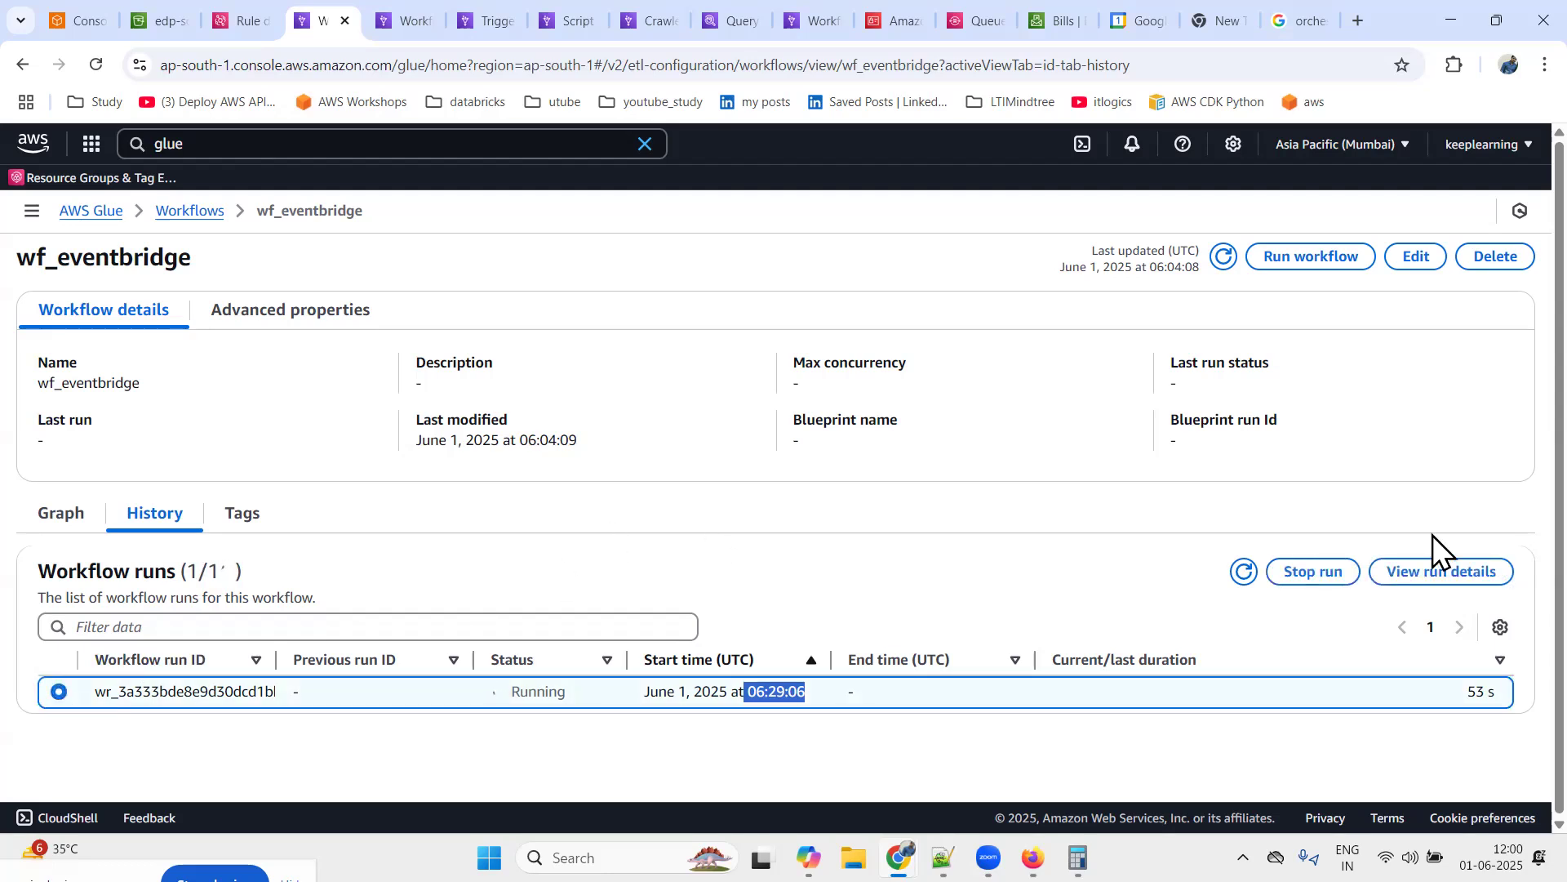
click(1414, 578)
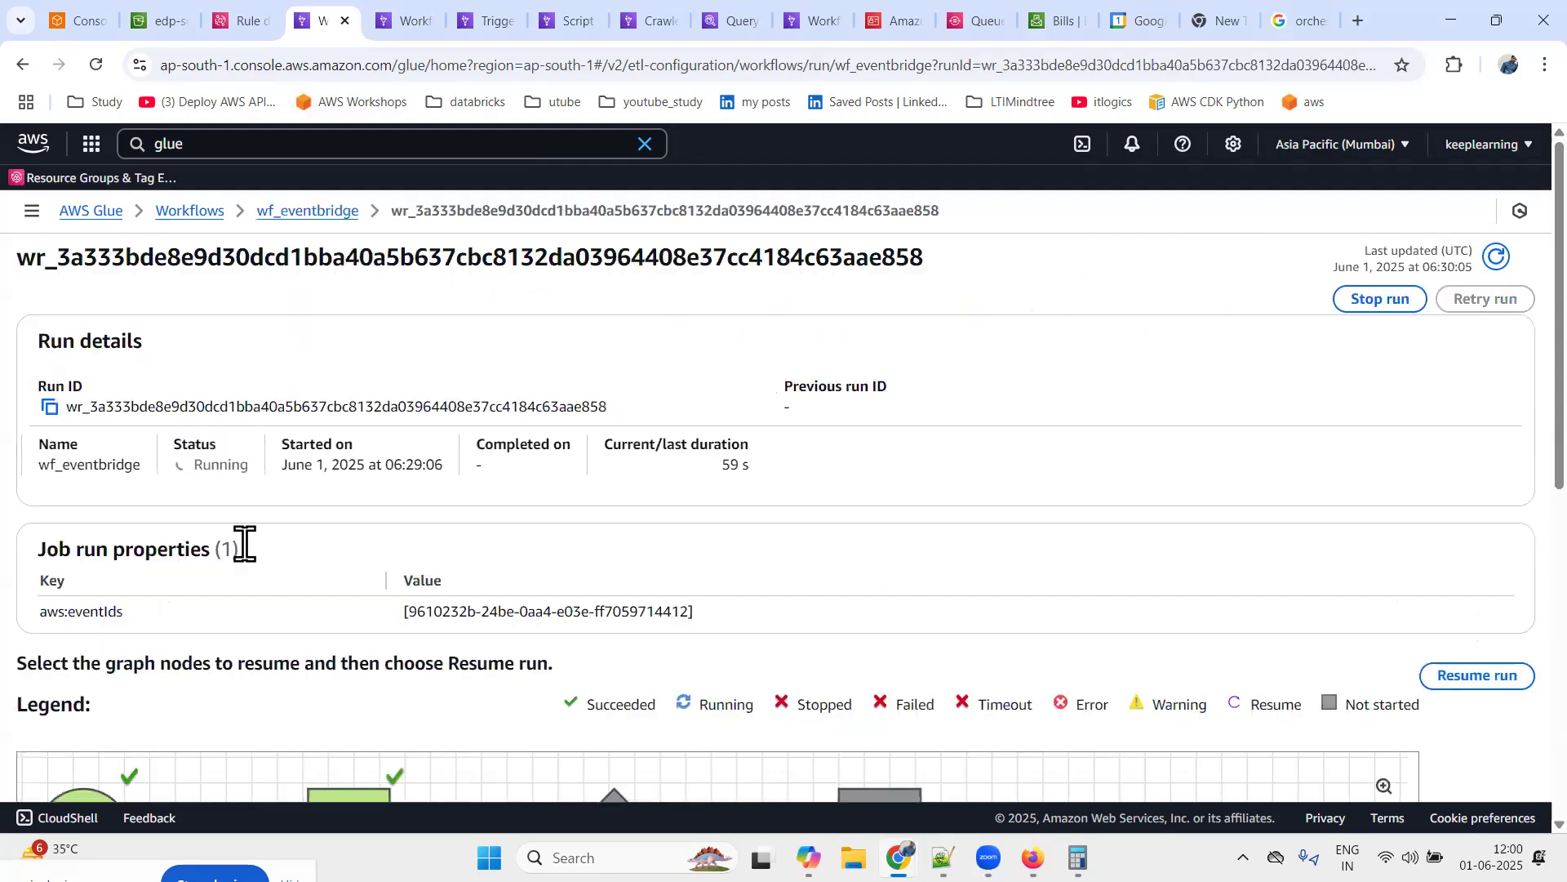
scroll(244, 543, down, 4)
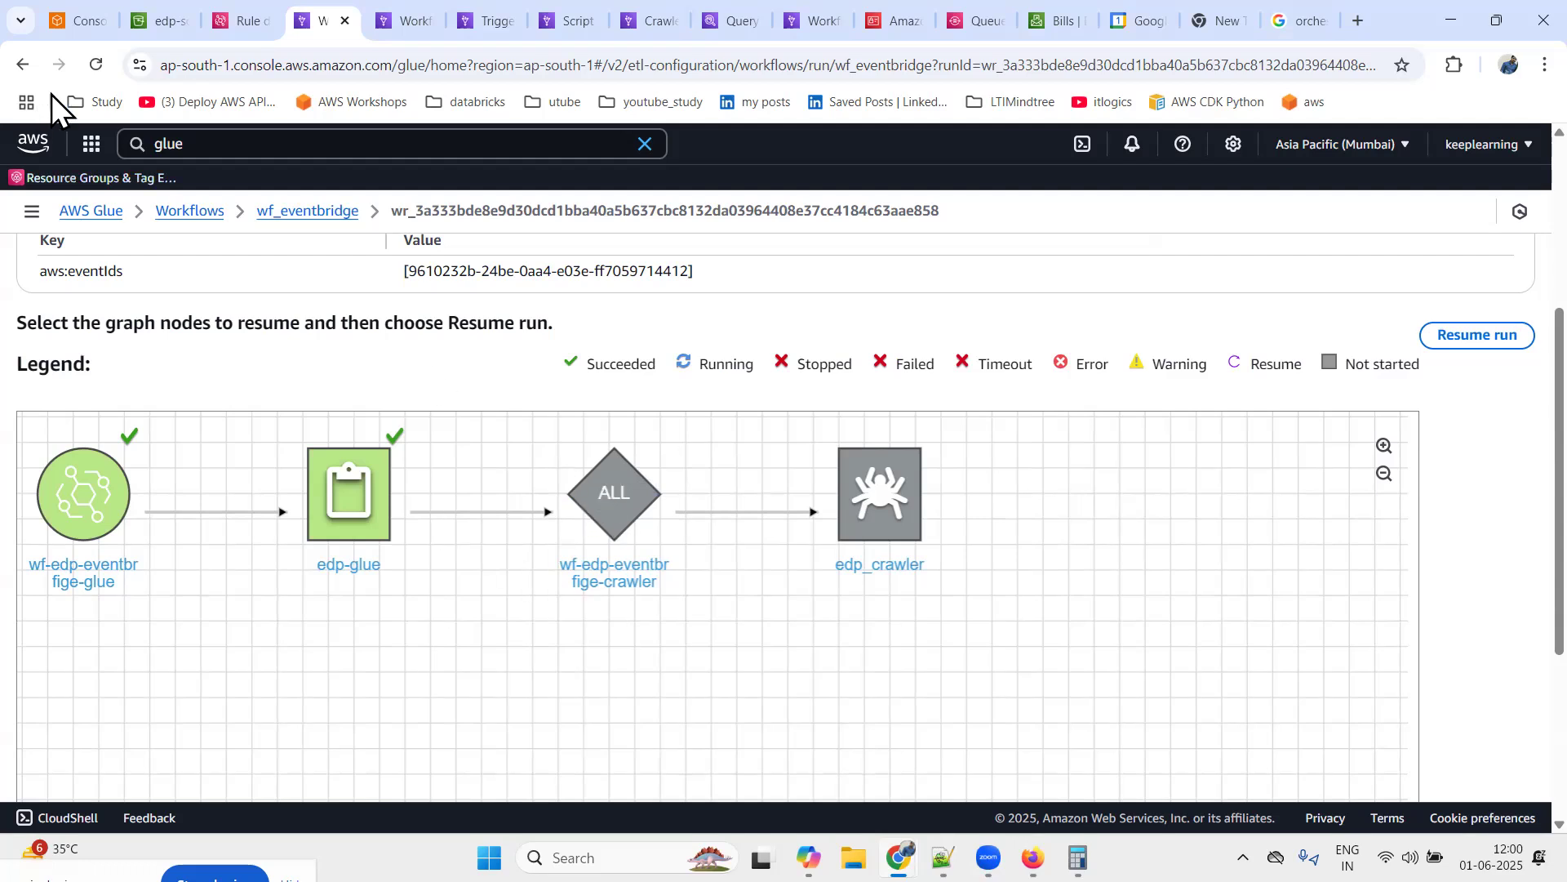
click(96, 66)
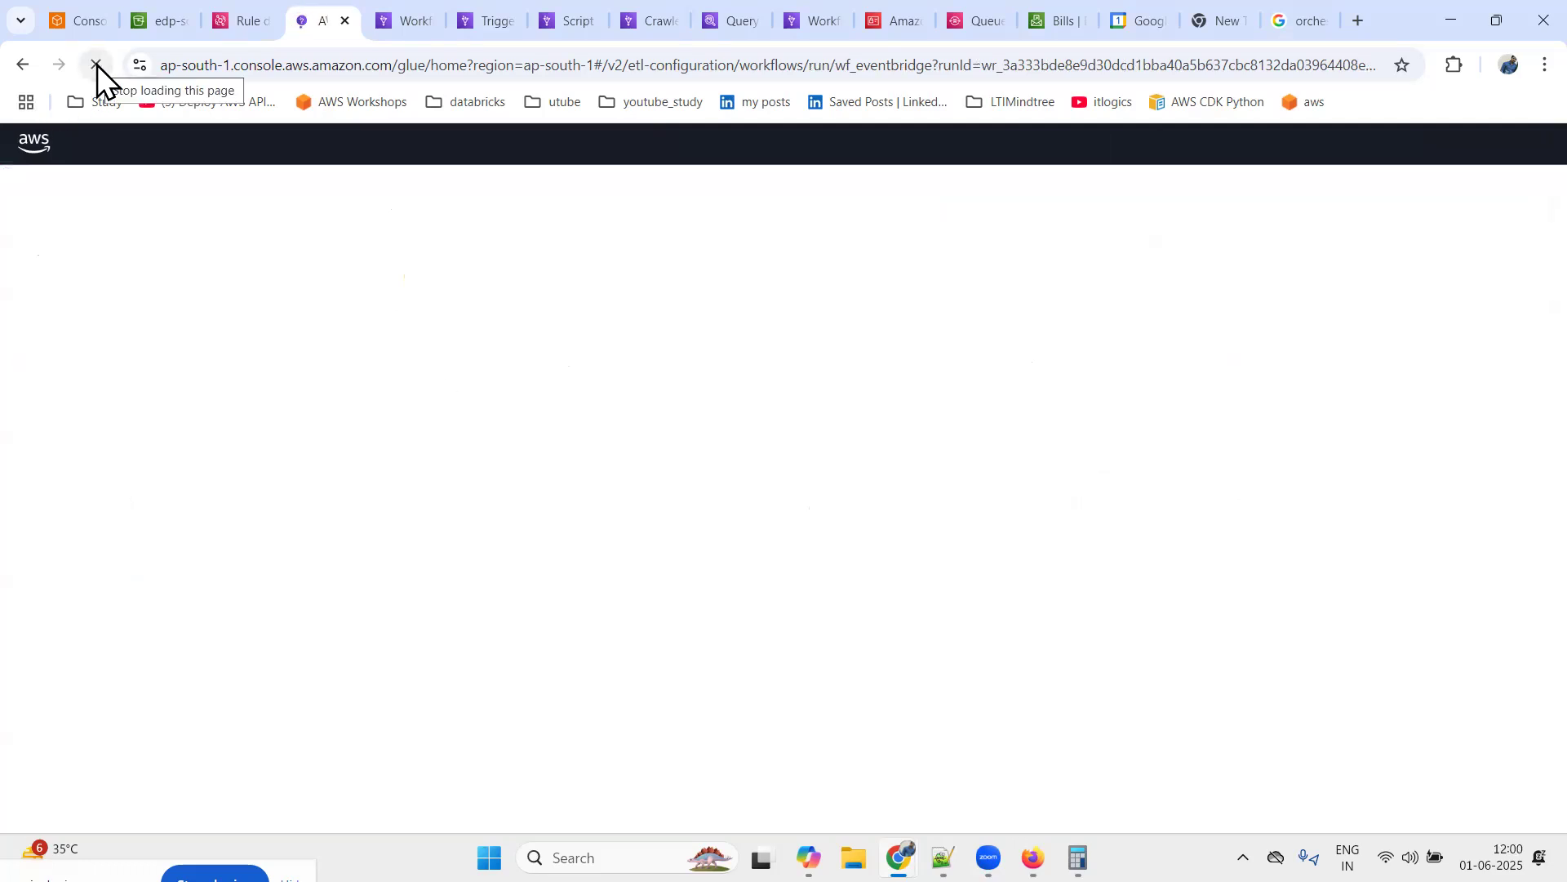
scroll(282, 541, down, 2)
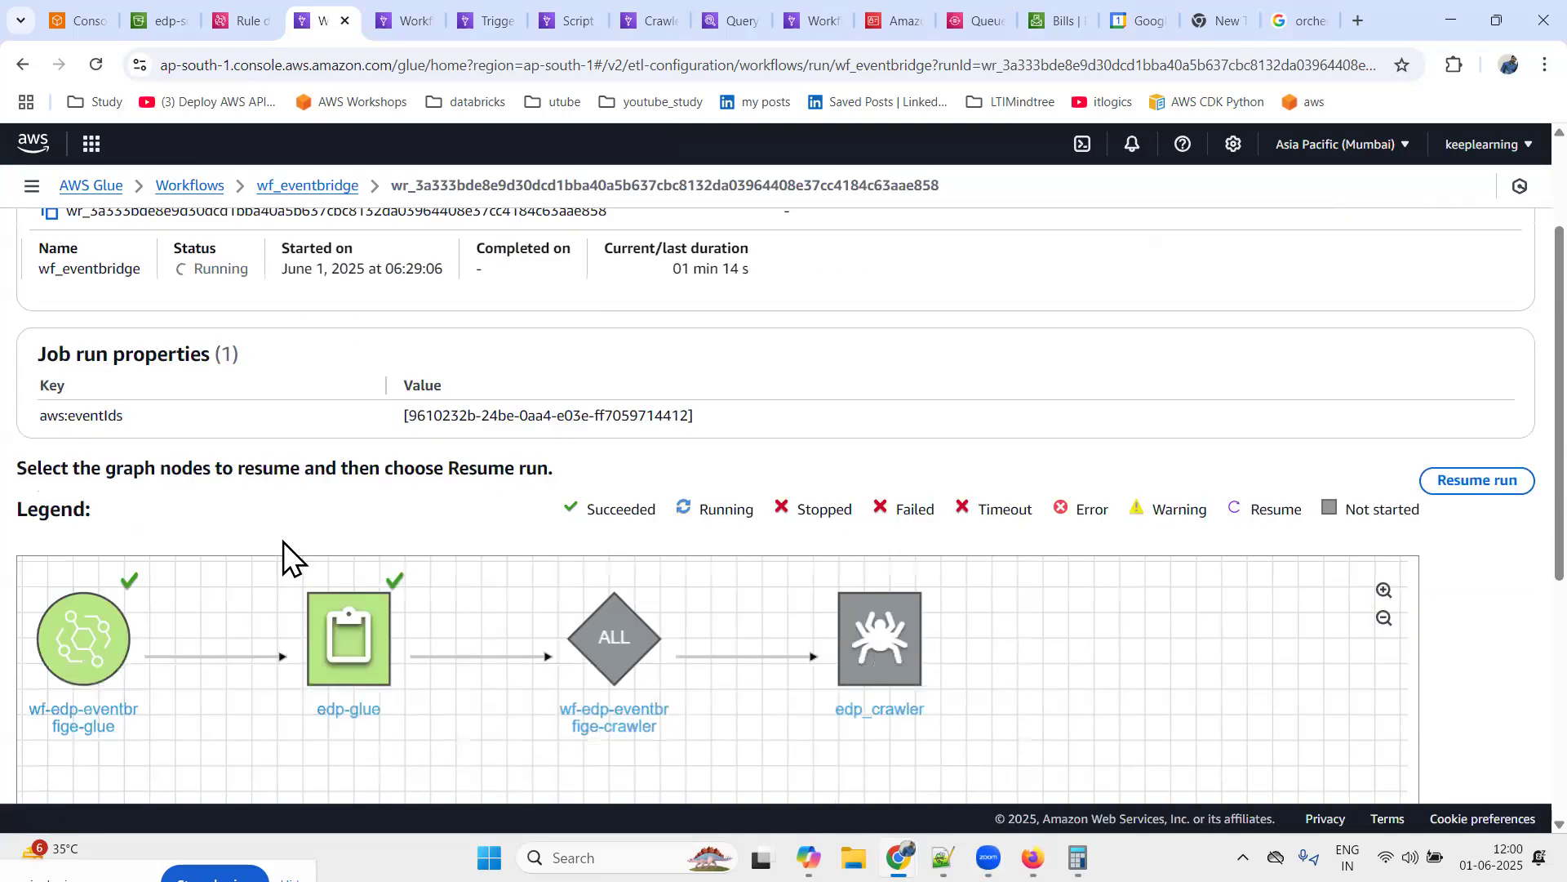
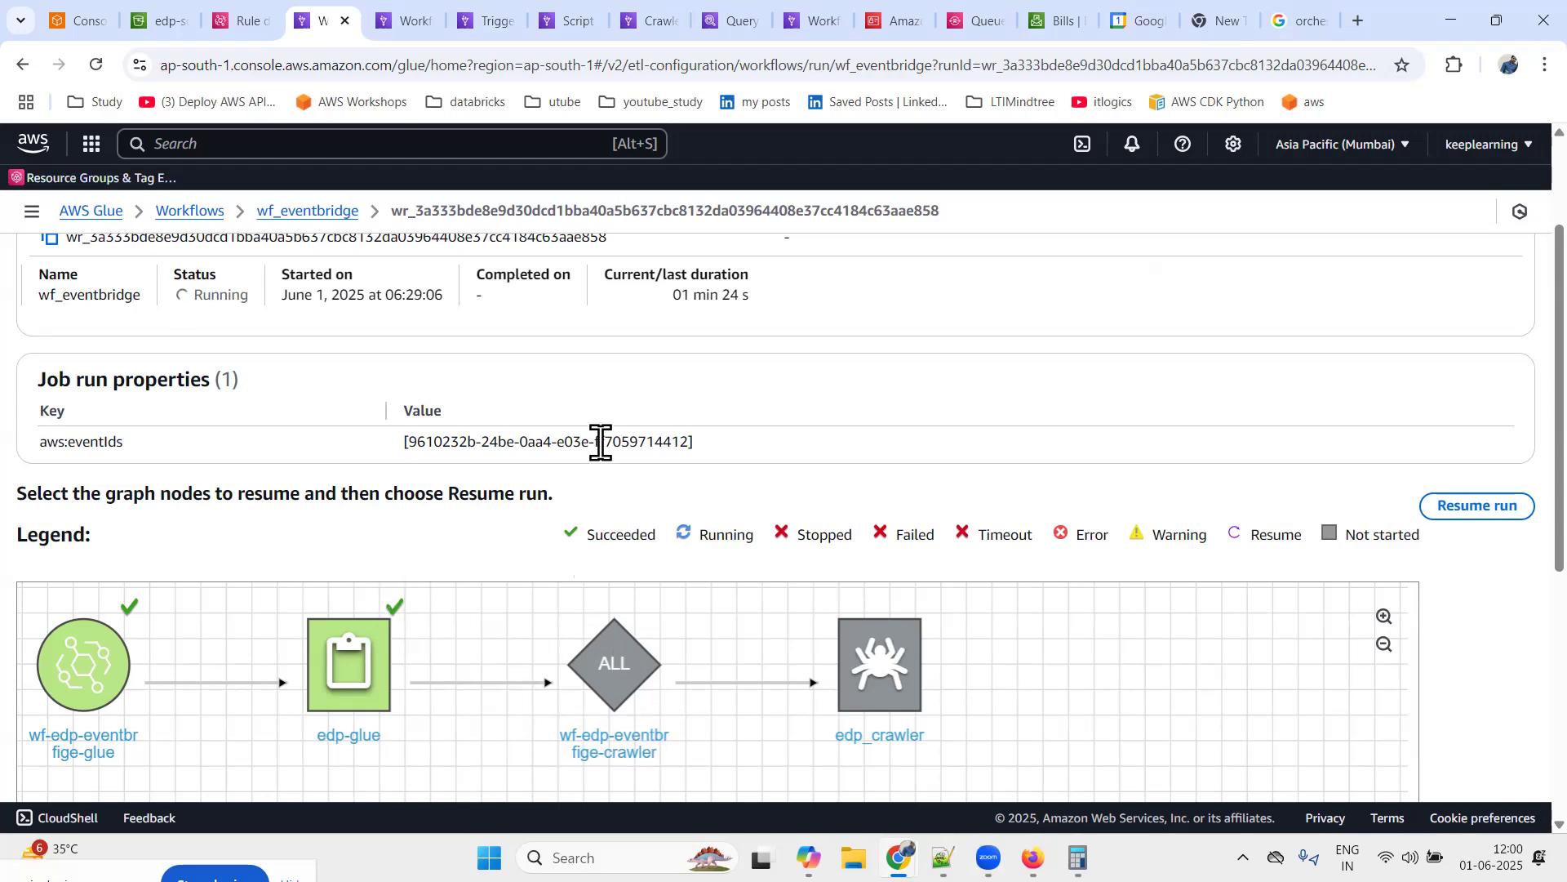
Inspect the trigger details of wf-edp-eventbrfige-crawler in the run graph, including the job status it watches
scroll(601, 442, down, 3)
click(635, 522)
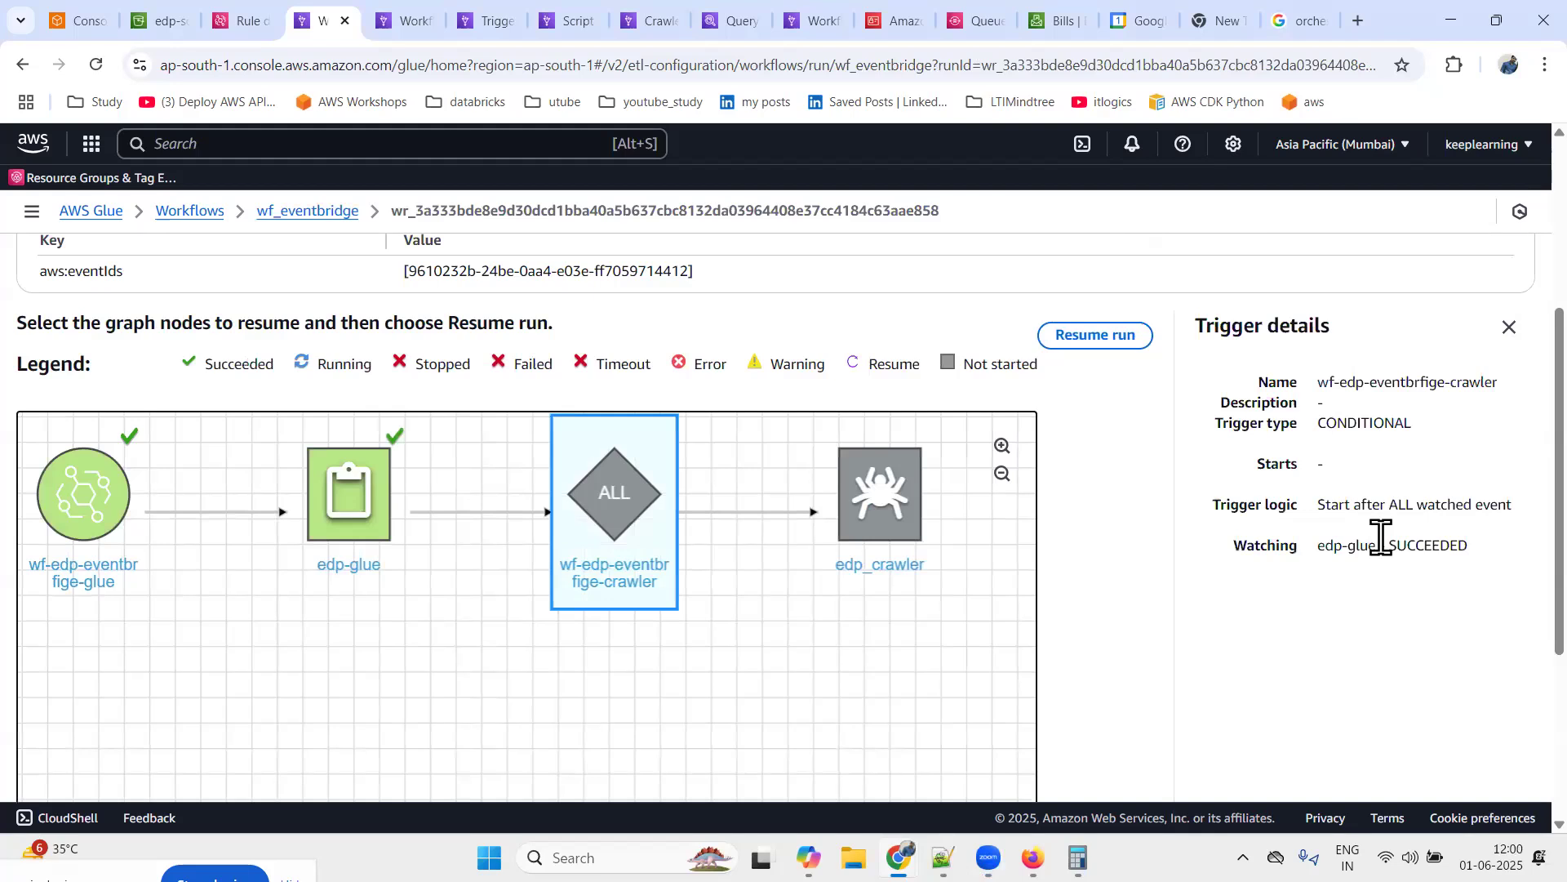
drag(1343, 545, 1440, 545)
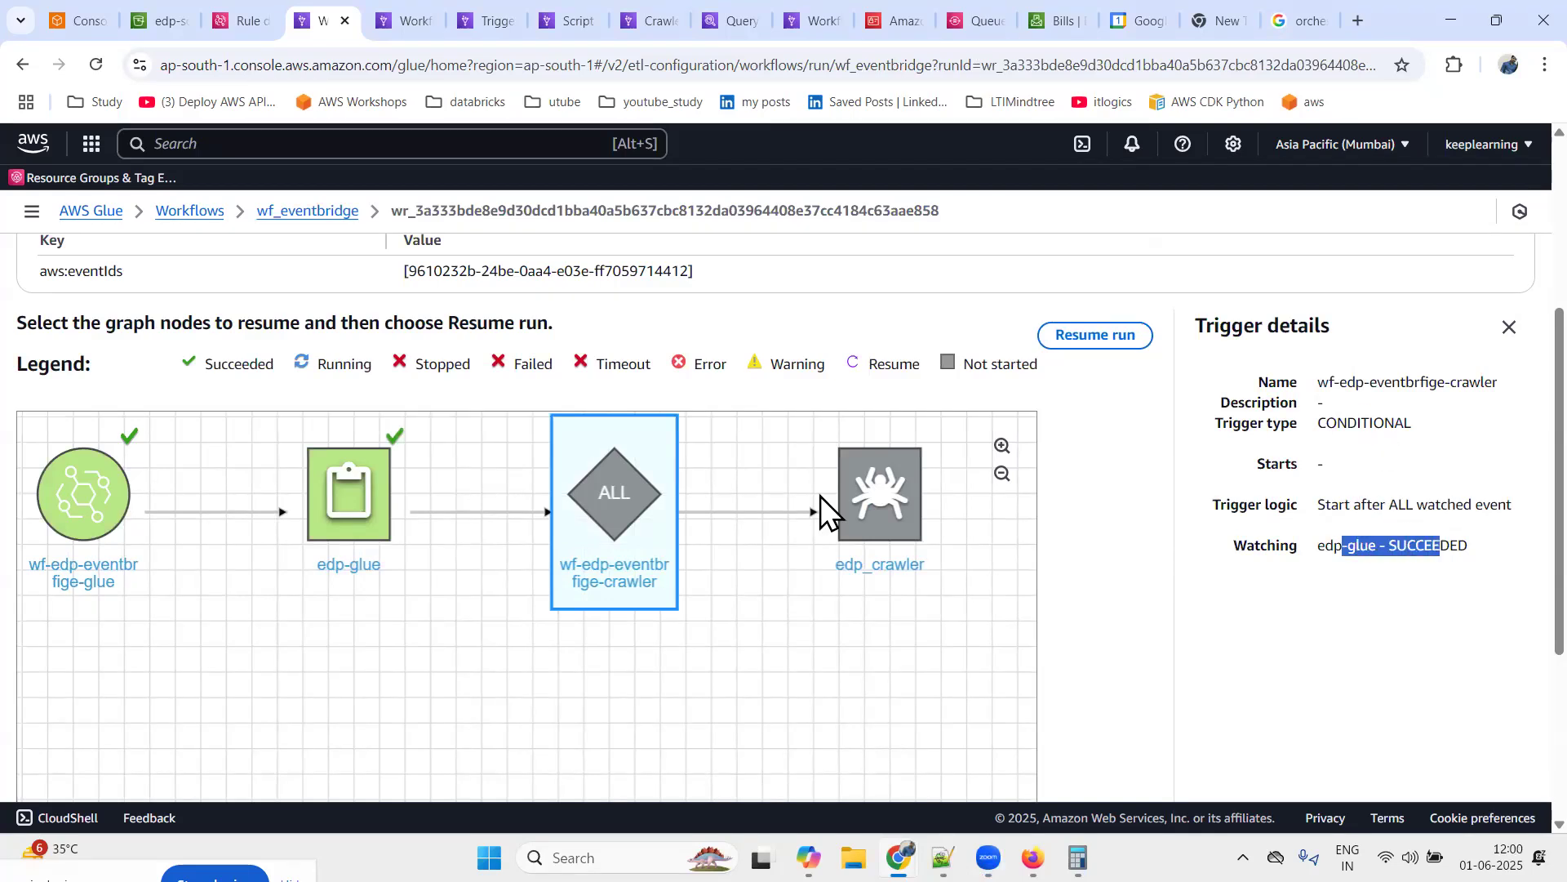
Reload the workflow run page and check the status of the edp_crawler node in the graph
click(97, 65)
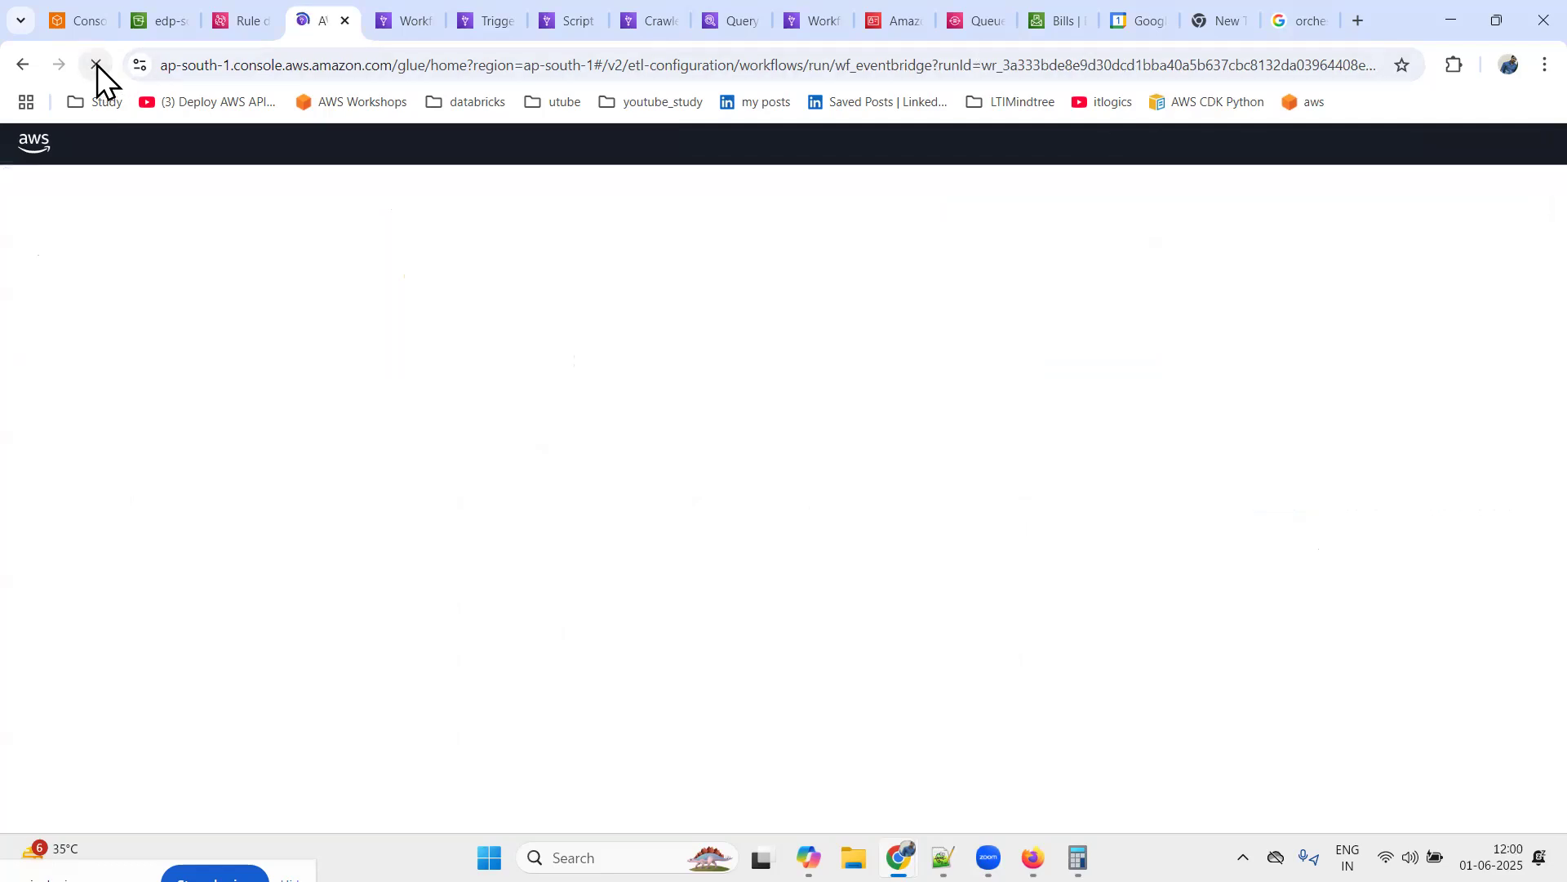
scroll(571, 523, down, 2)
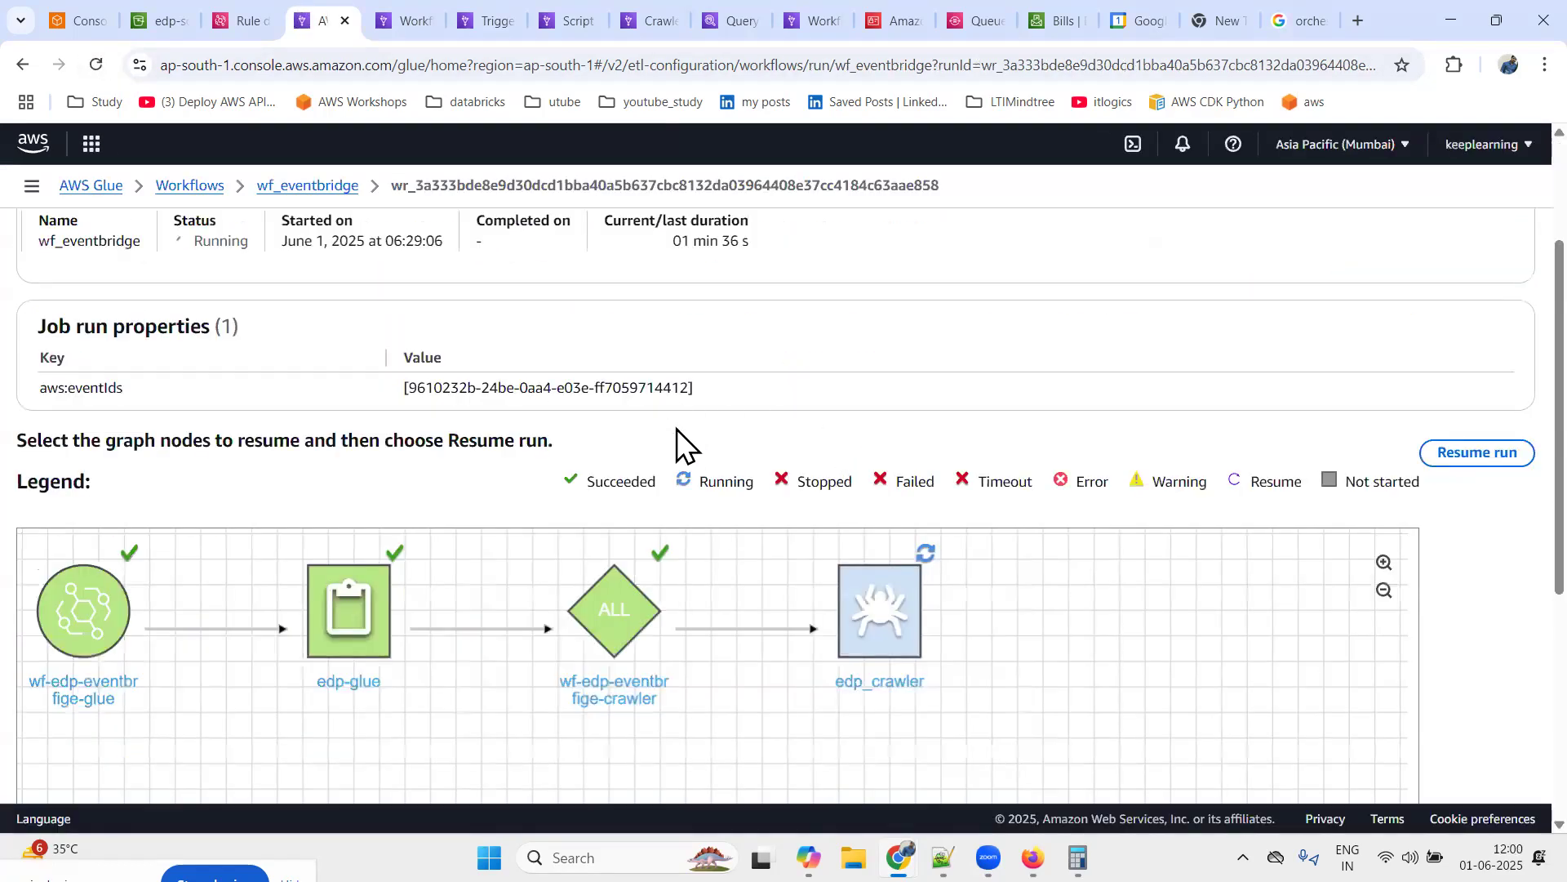
scroll(860, 458, down, 2)
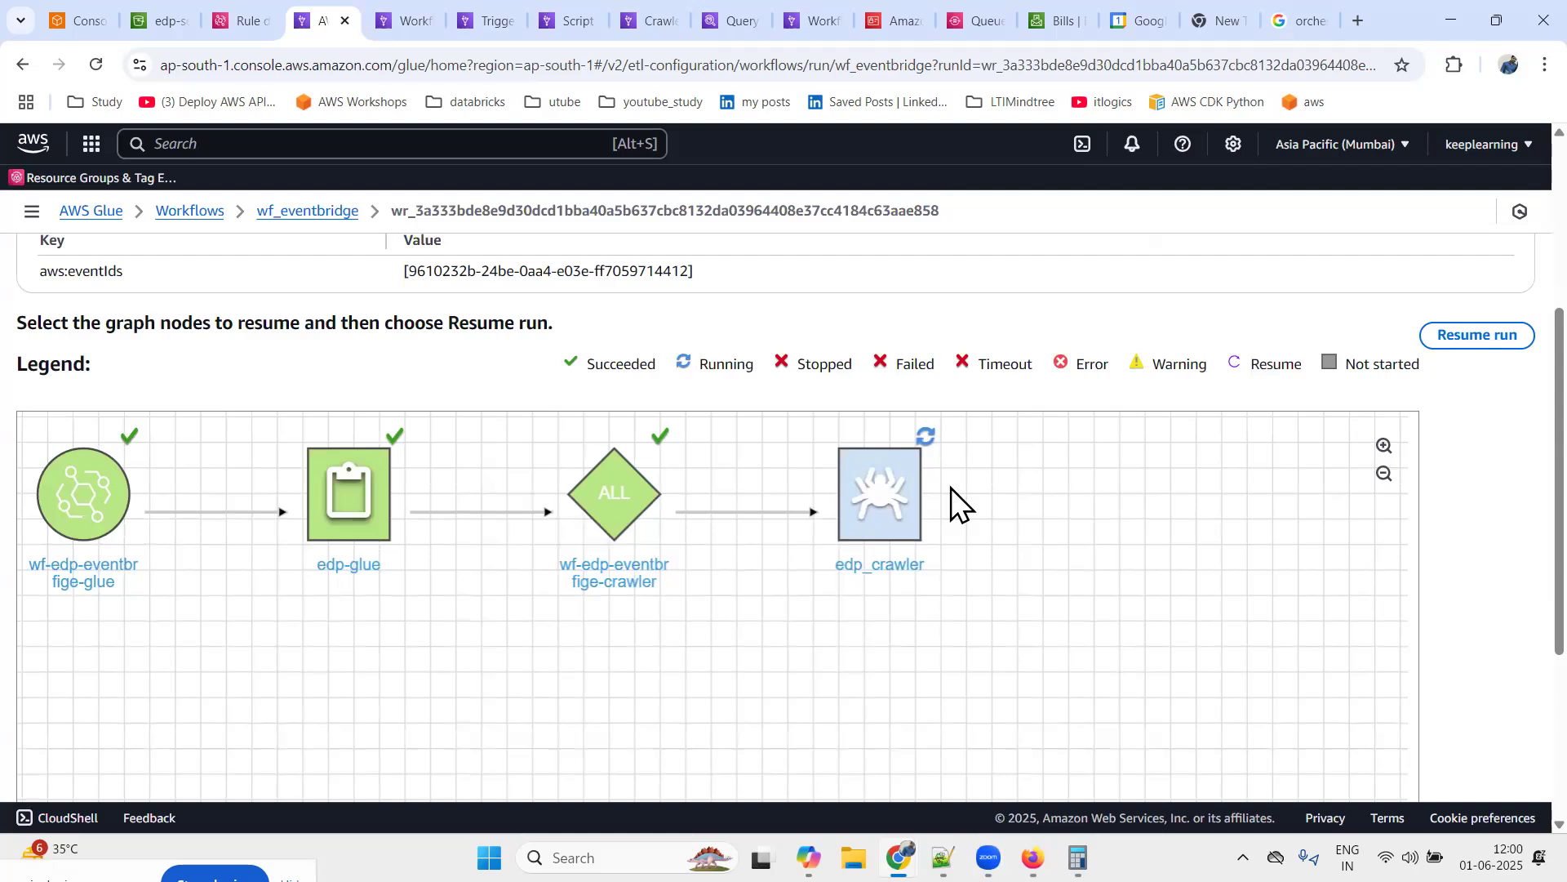
Review the run details and job run properties of the wf_eventbridge run, including its status, start time and aws:eventIds value
scroll(522, 360, up, 2)
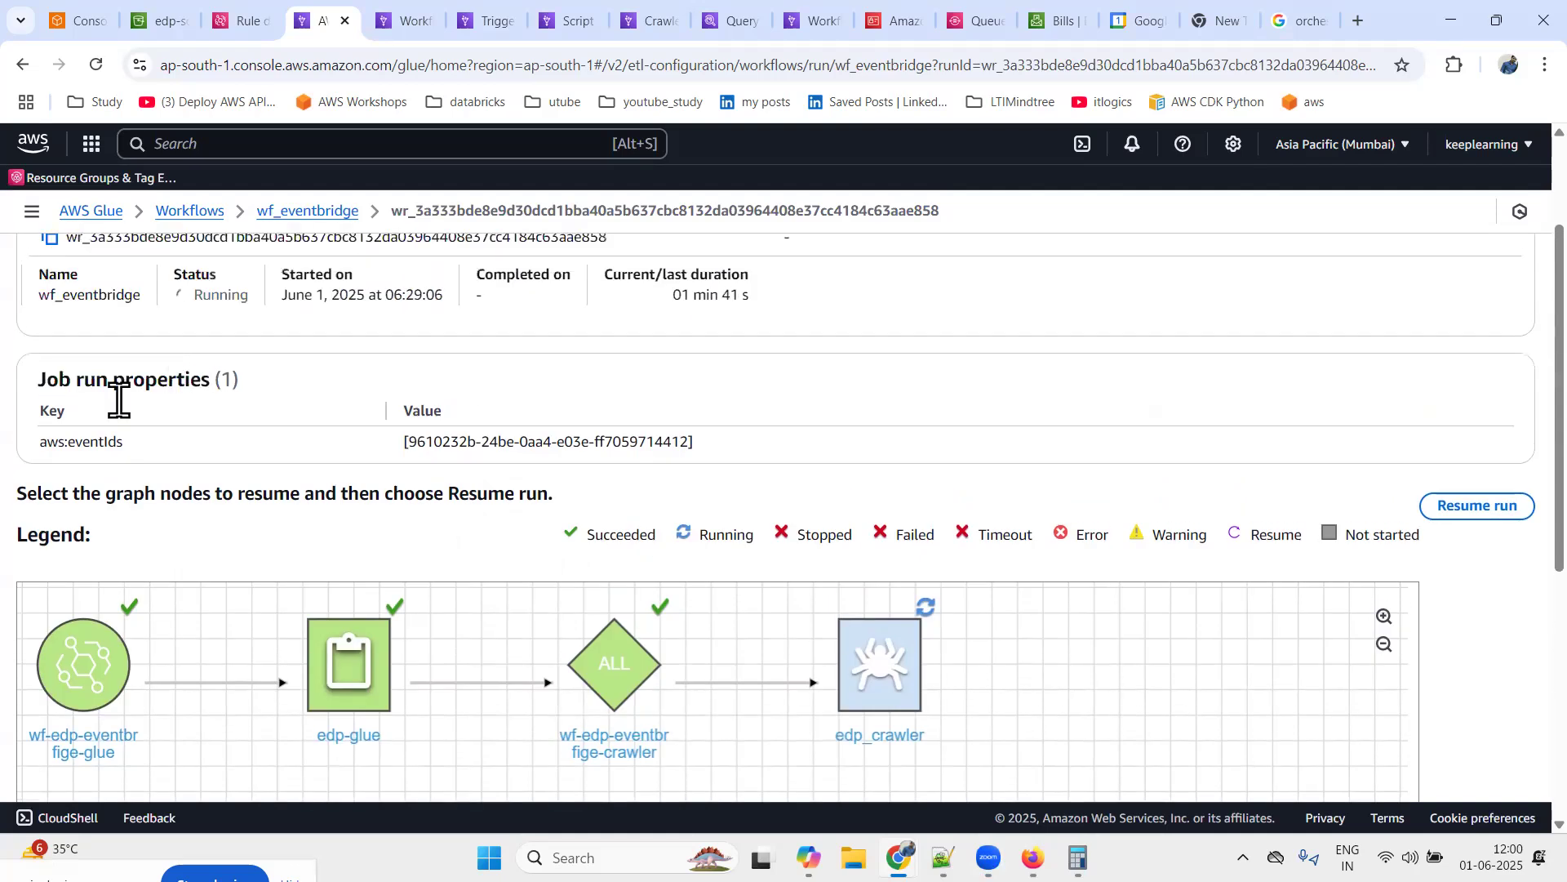
scroll(87, 473, up, 2)
scroll(86, 473, down, 2)
scroll(86, 473, up, 2)
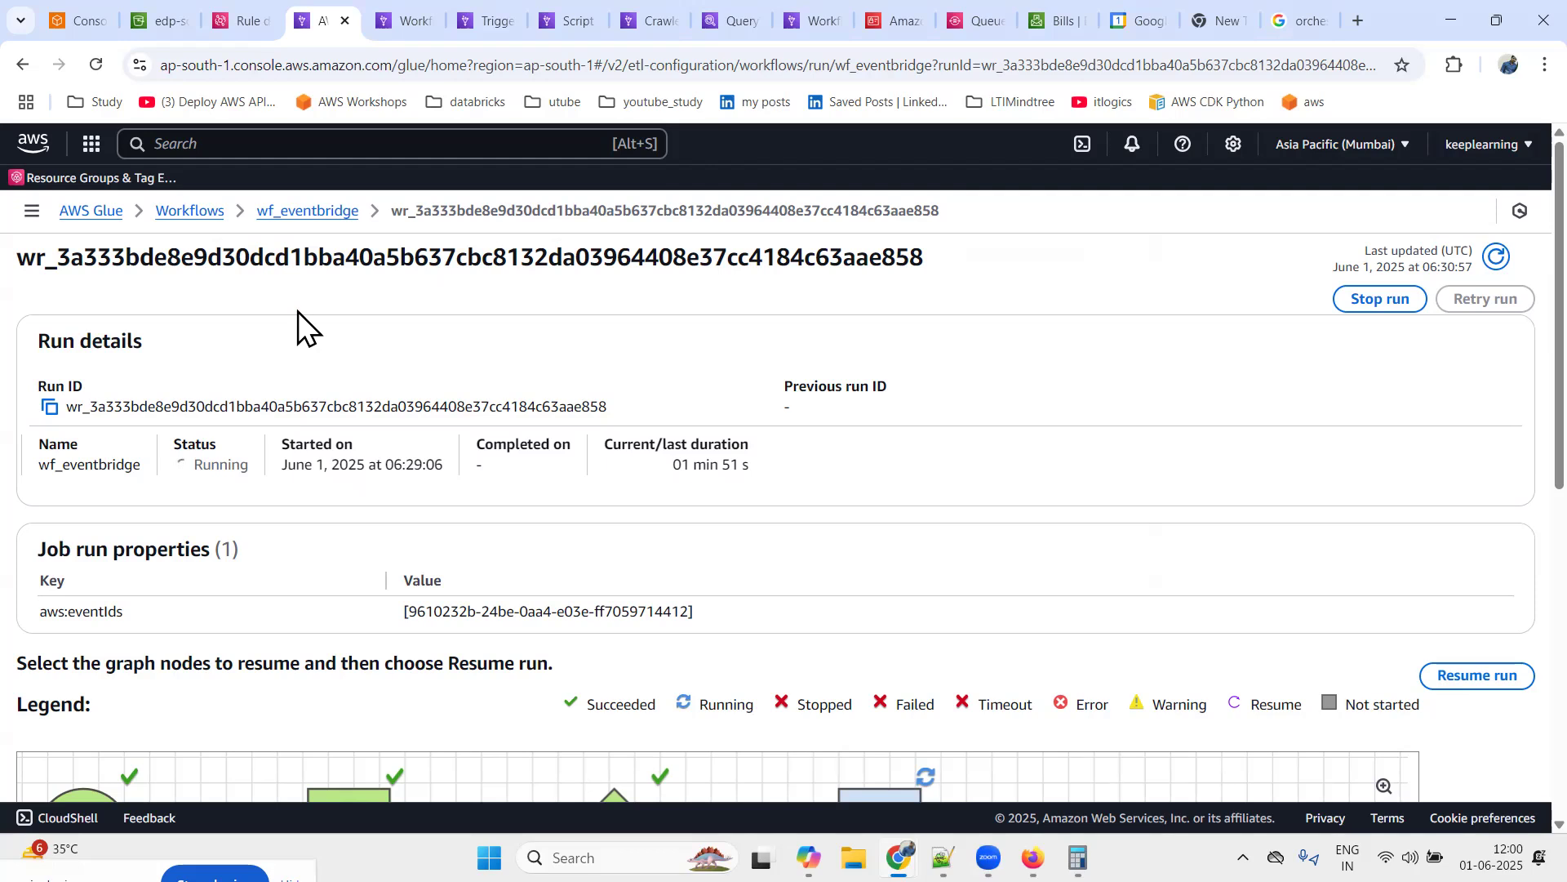
Review the CloudTrail data events, event notifications and Amazon EventBridge settings in the properties of the edp-source bucket
click(159, 20)
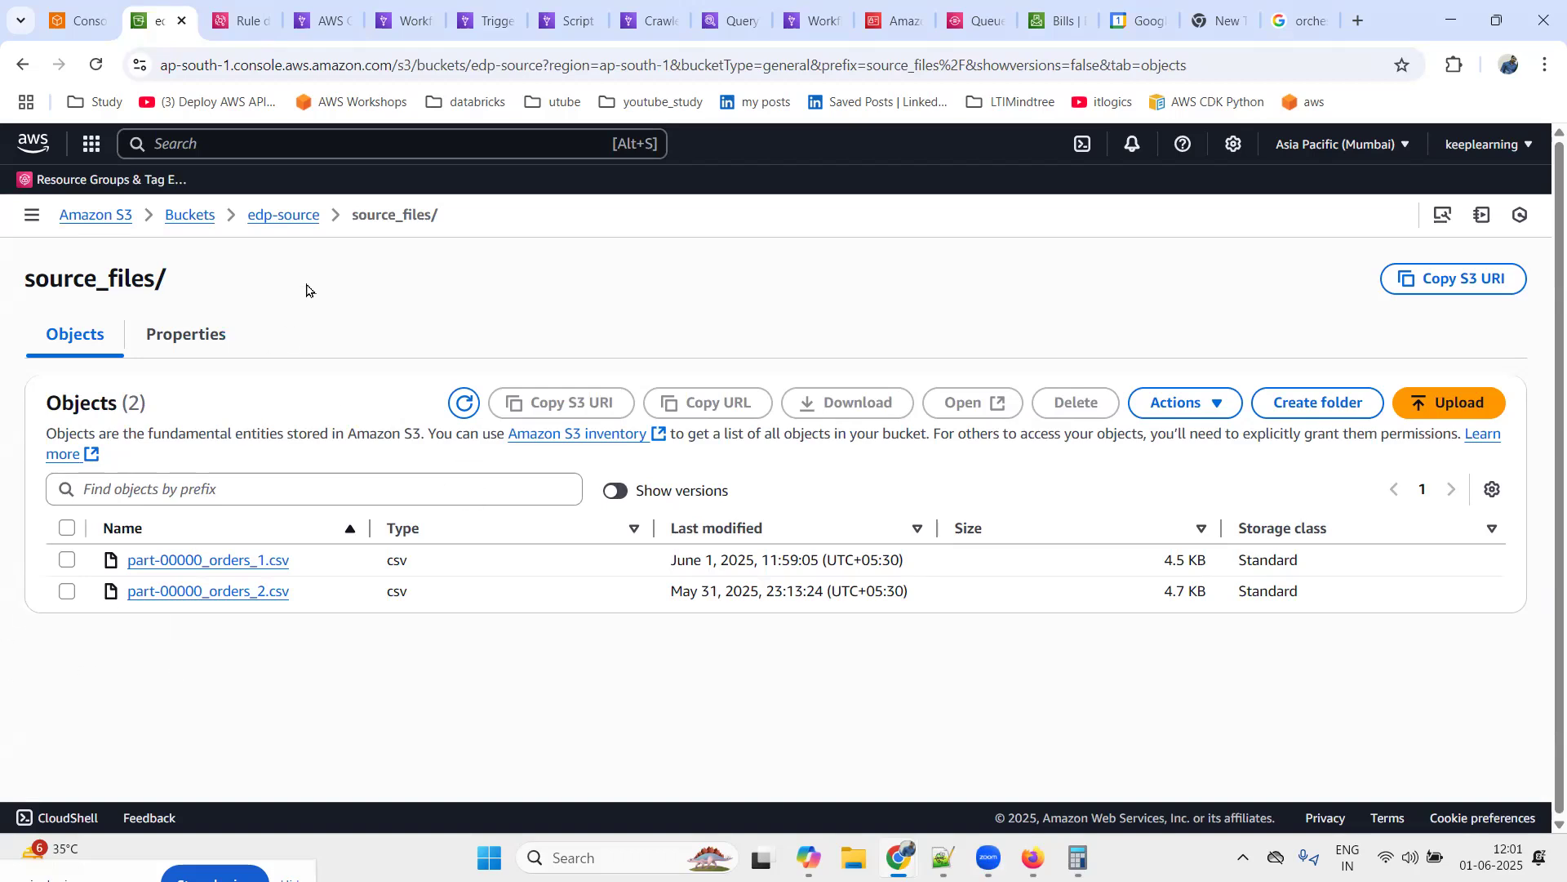
click(261, 214)
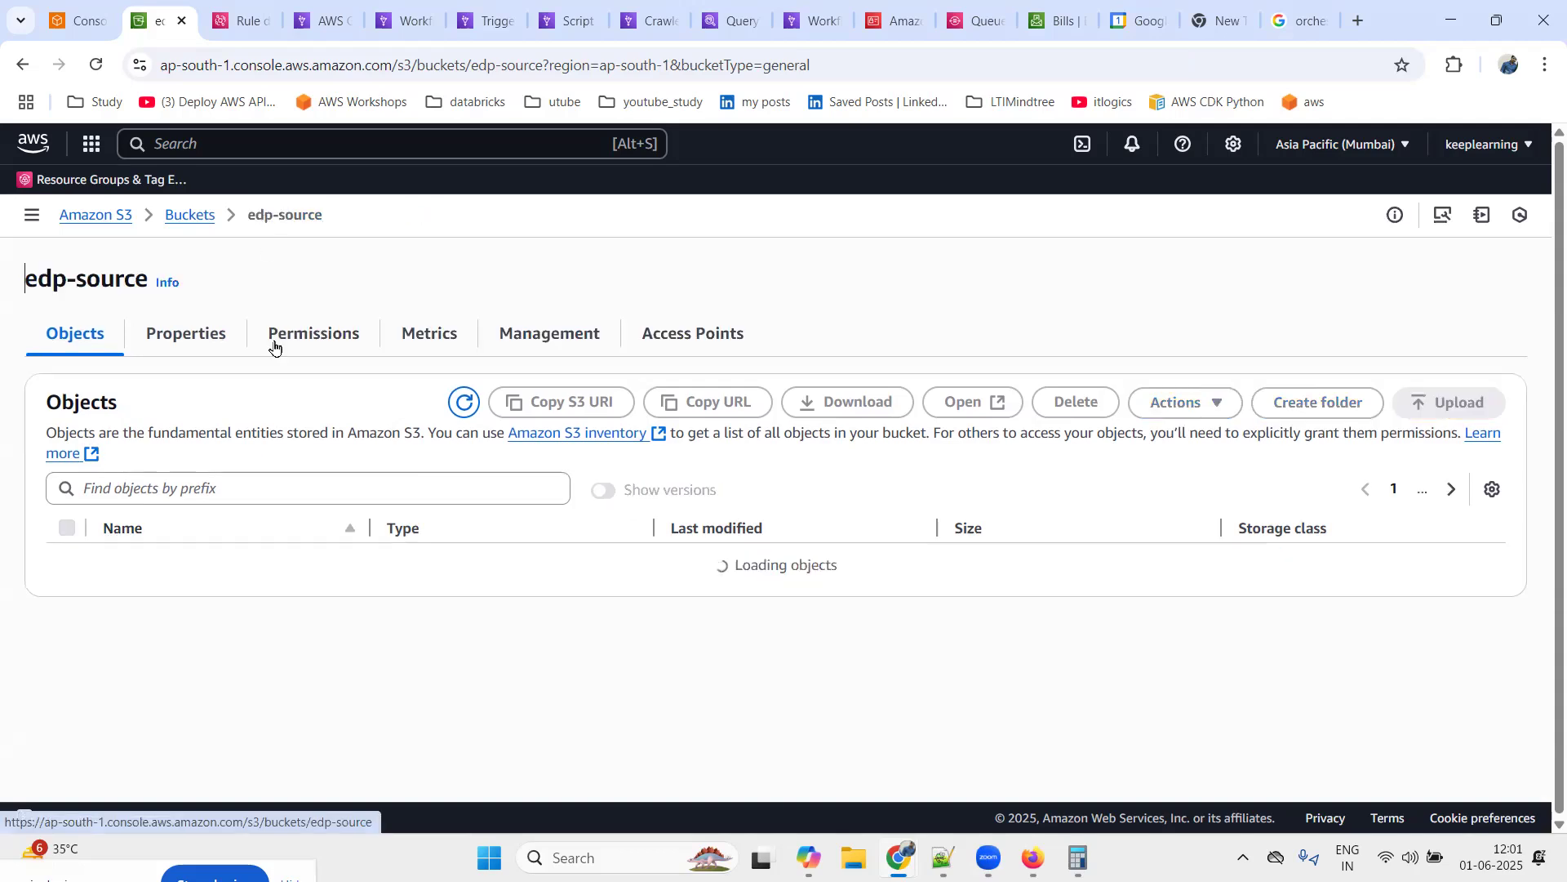
click(197, 335)
scroll(317, 604, down, 8)
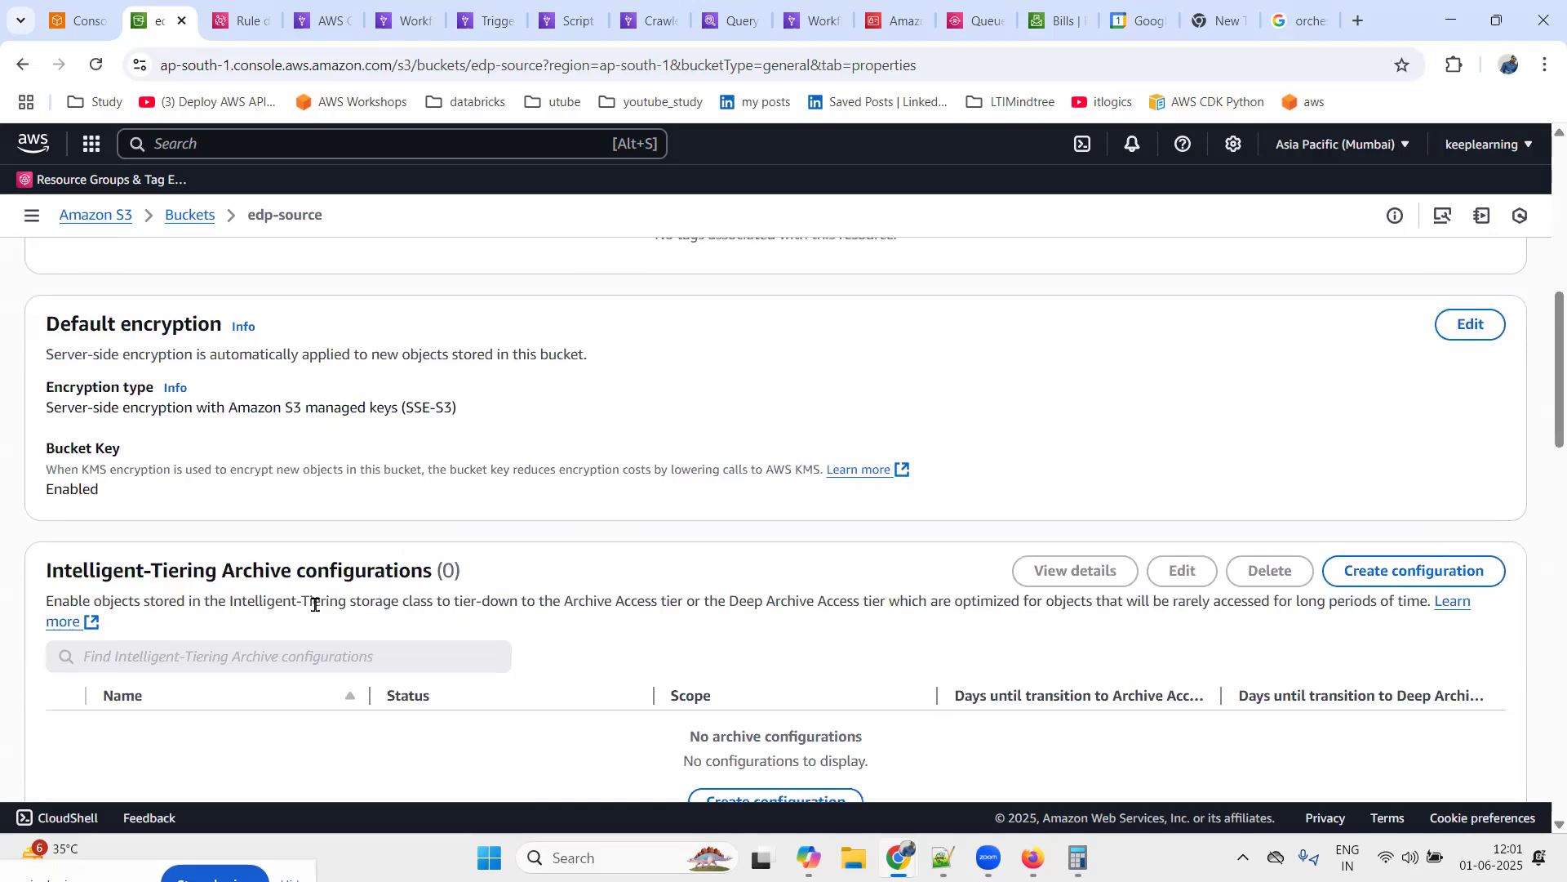
scroll(315, 604, down, 8)
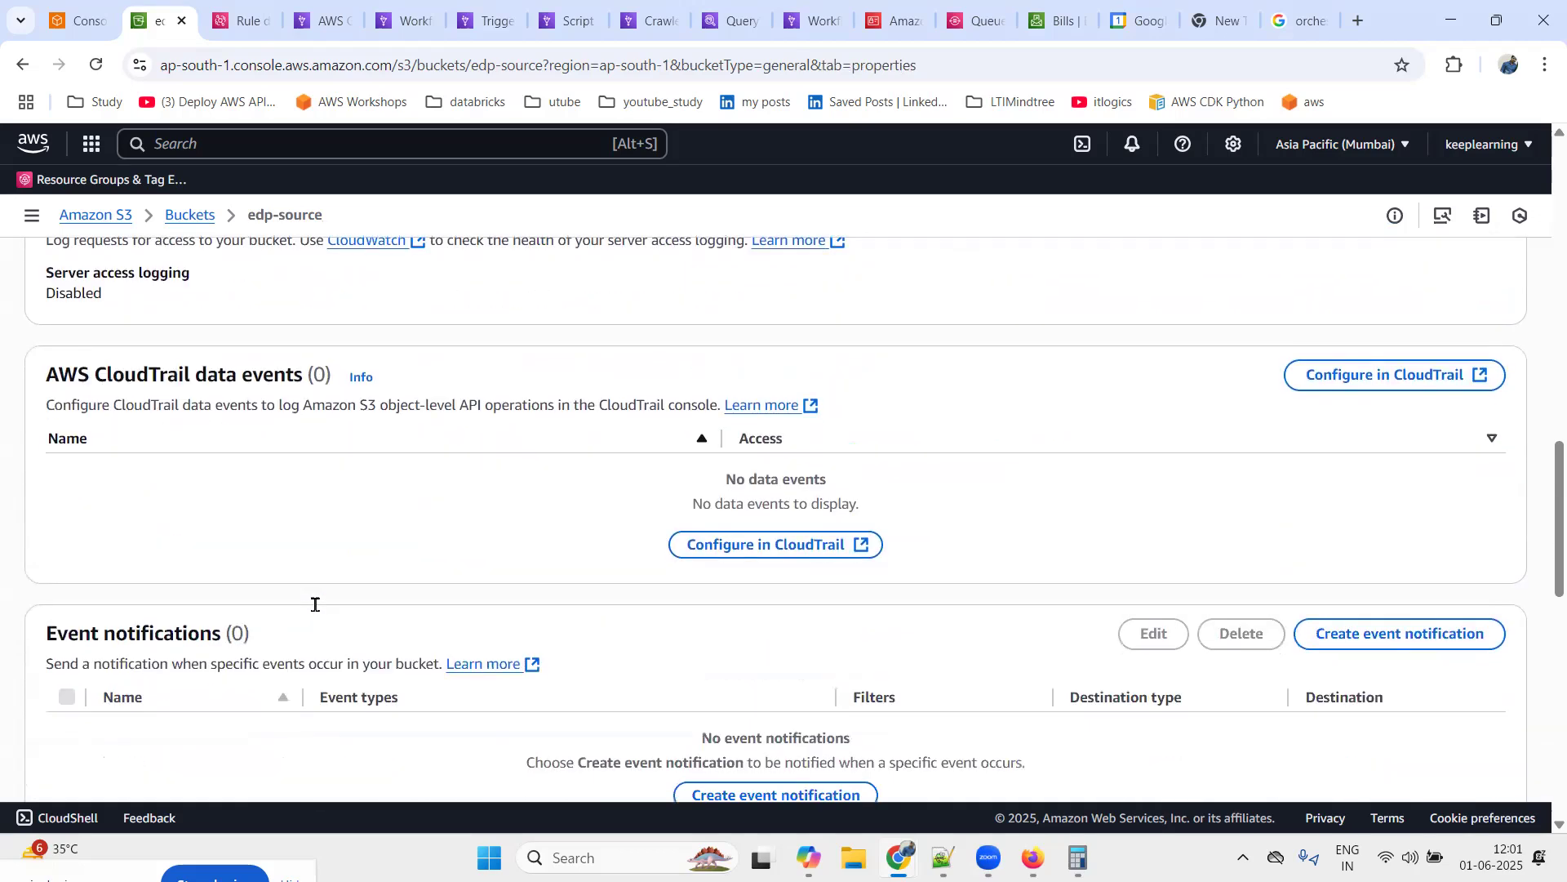
drag(63, 371, 435, 375)
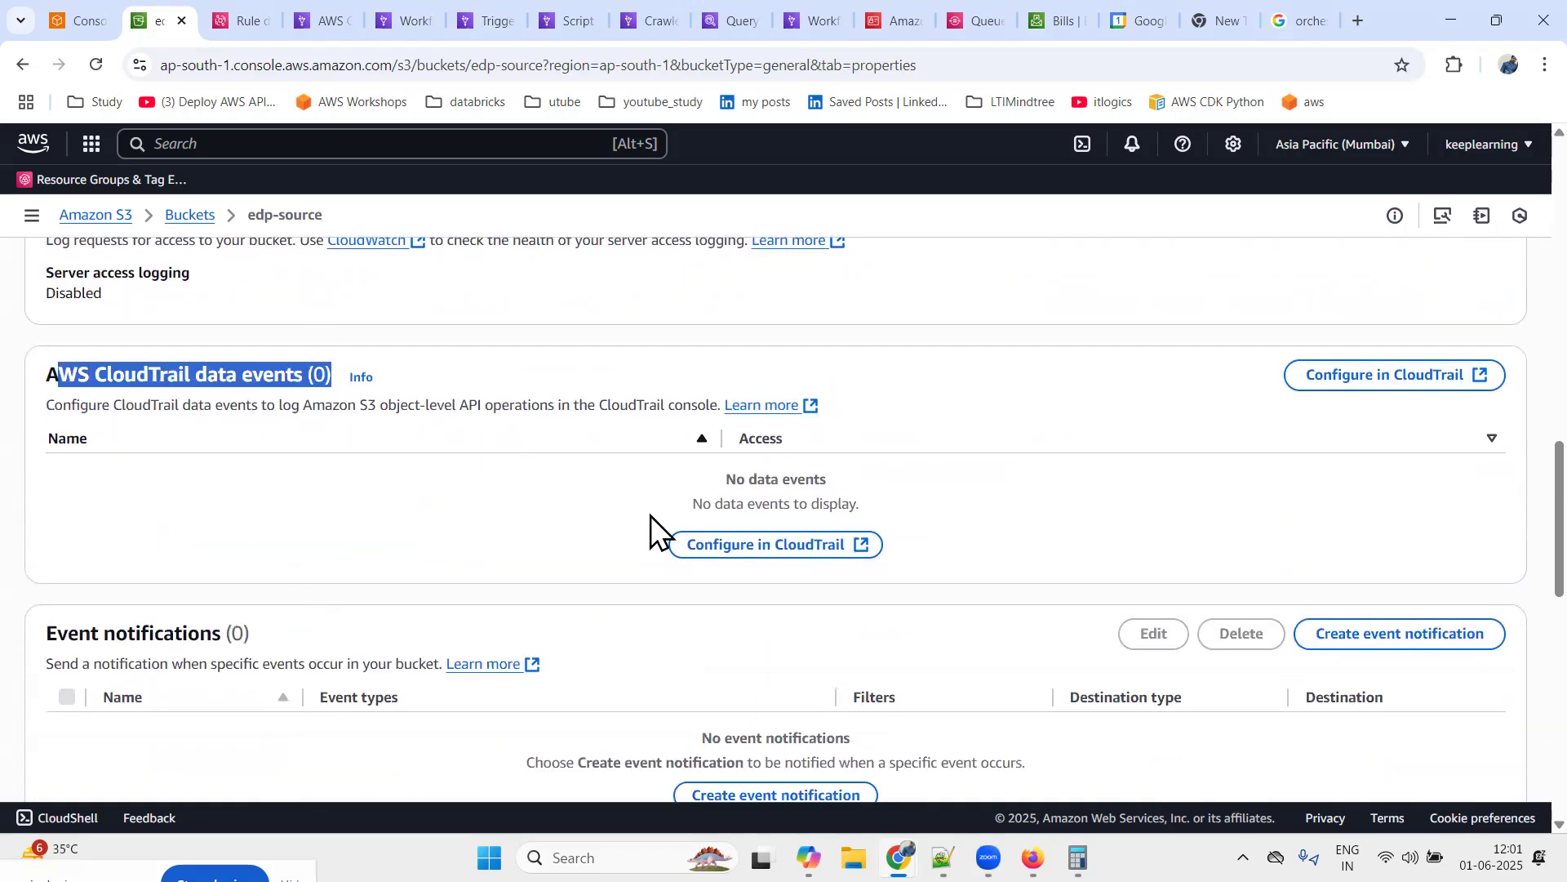
scroll(650, 516, down, 4)
drag(98, 294, 258, 296)
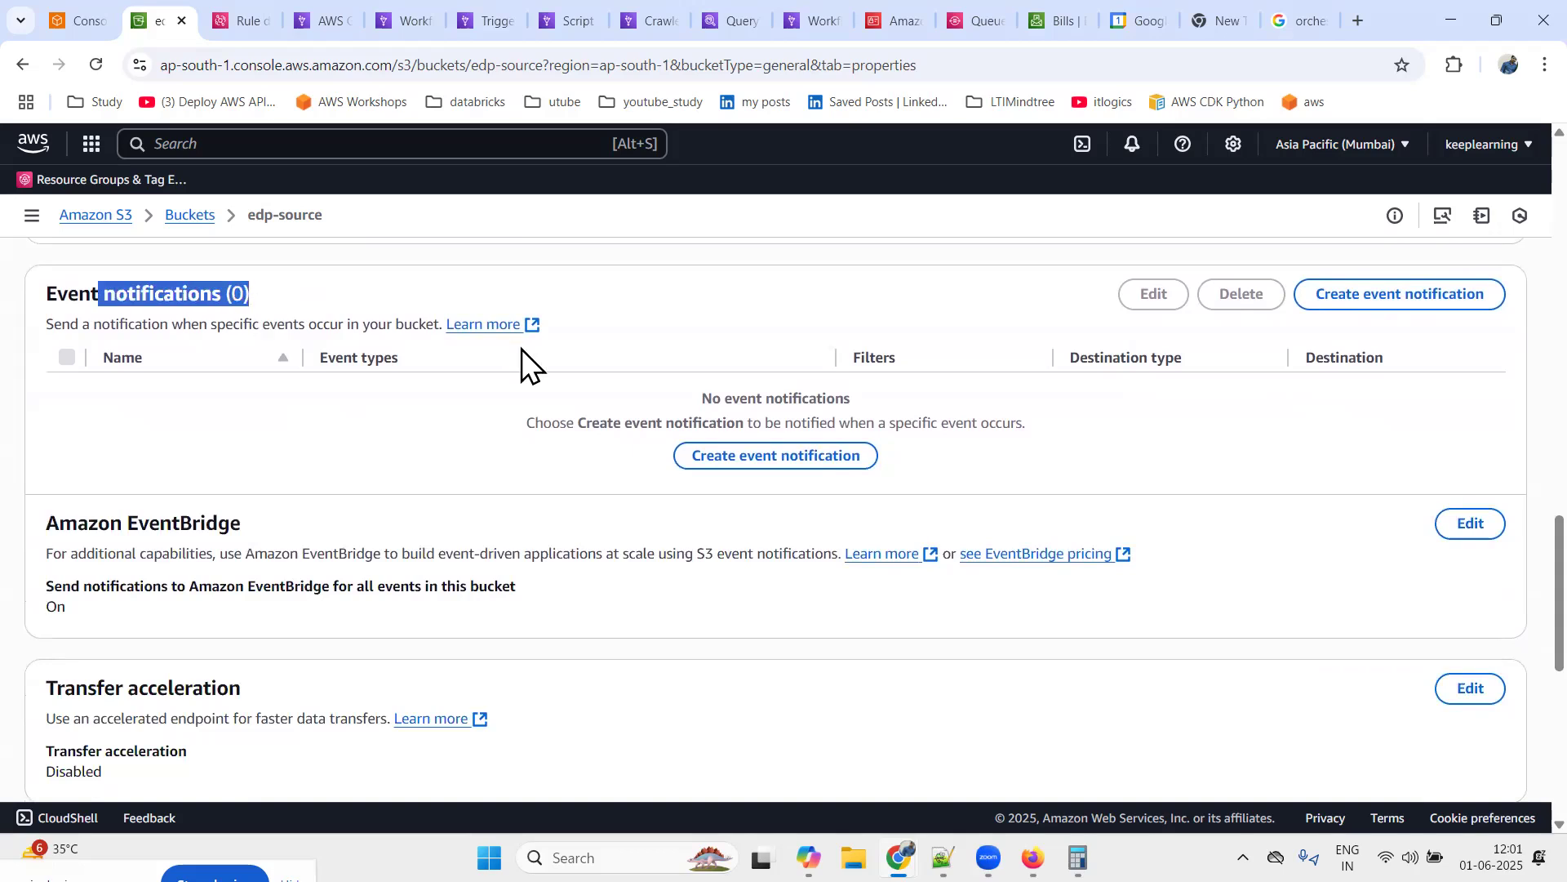
drag(147, 519, 371, 501)
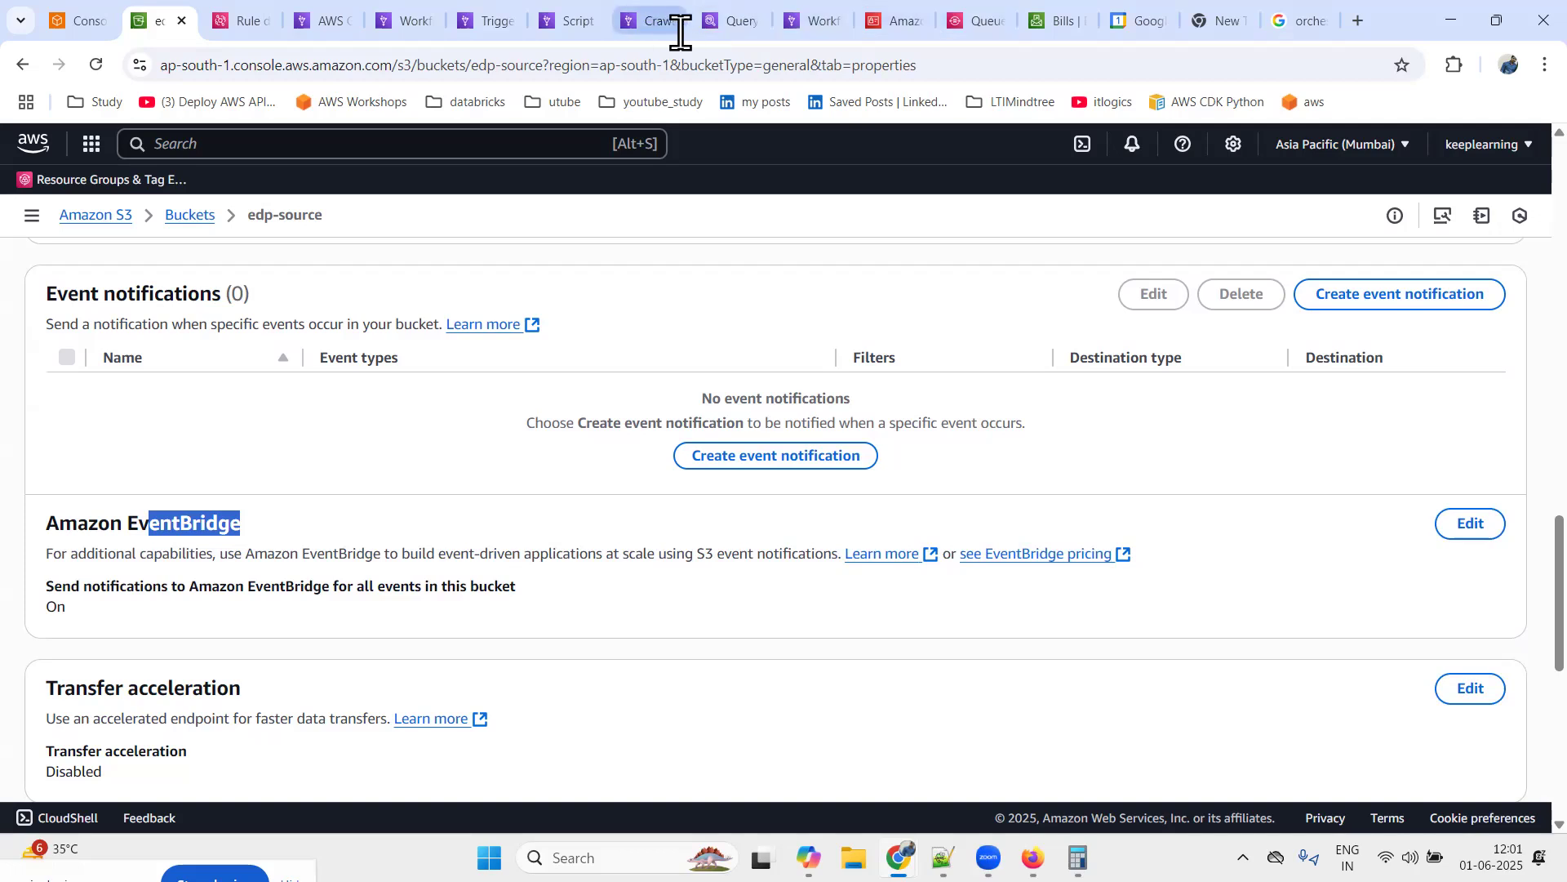
Open wf-edp-trigger-rule for editing in EventBridge and review its rule detail and S3 event pattern
click(653, 23)
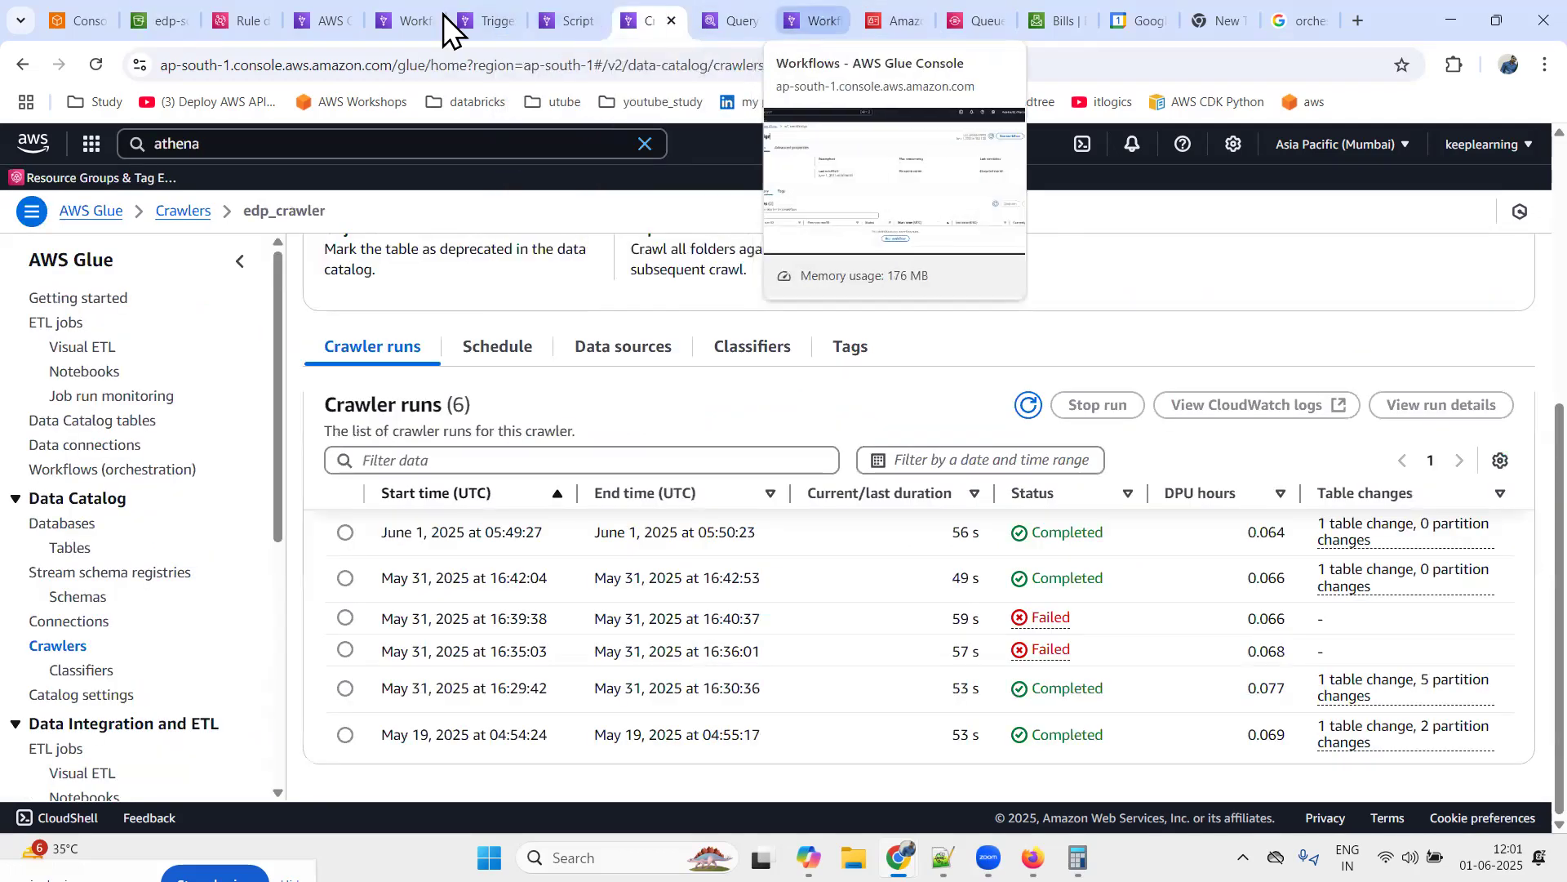
click(233, 16)
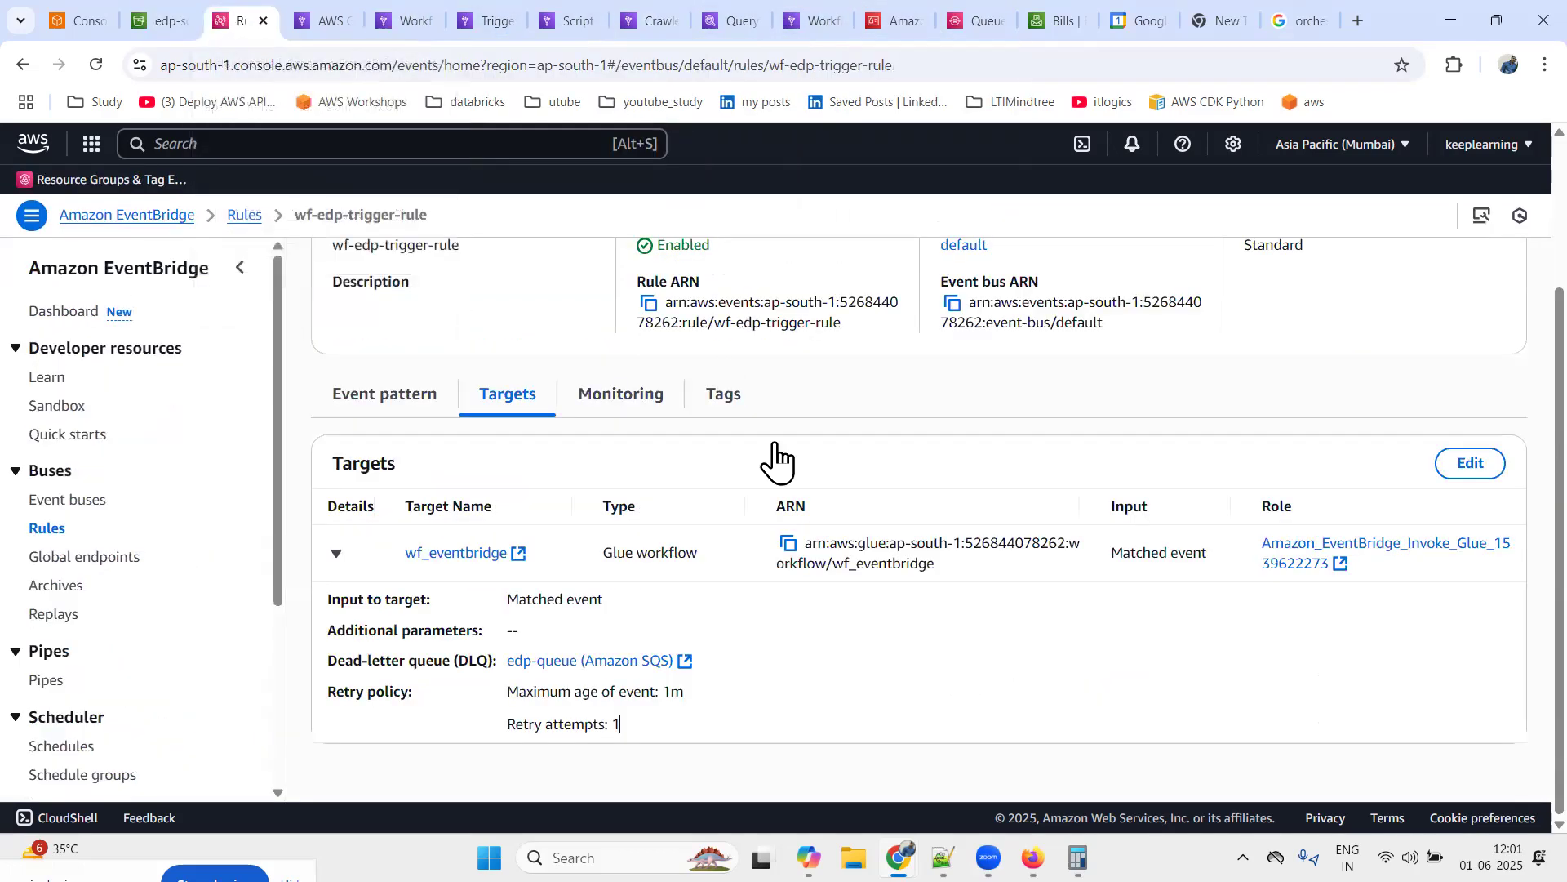
scroll(774, 461, up, 3)
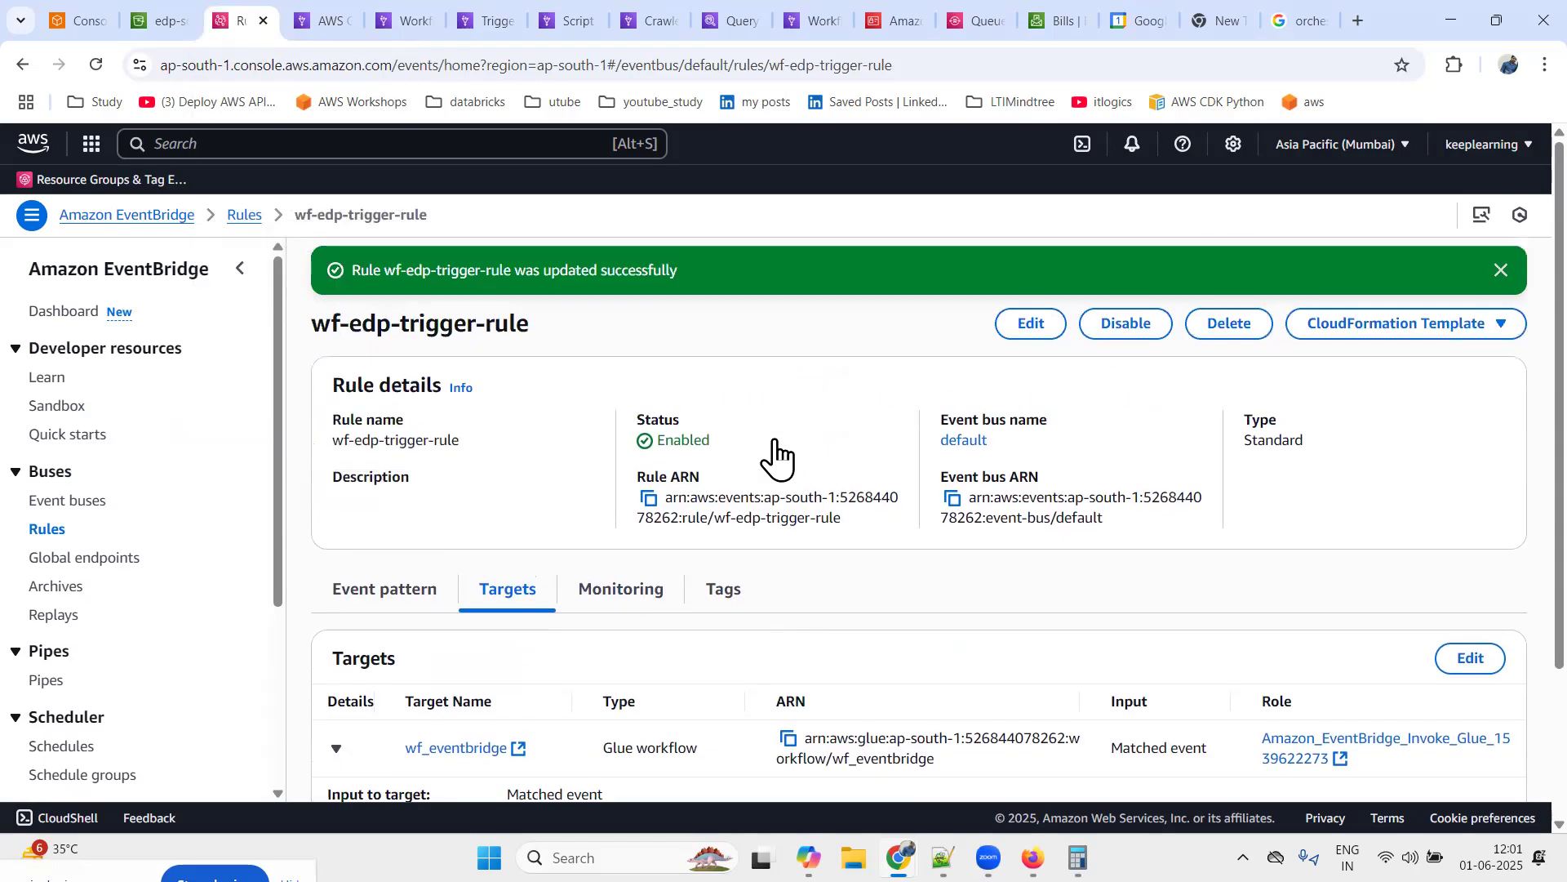
click(1030, 323)
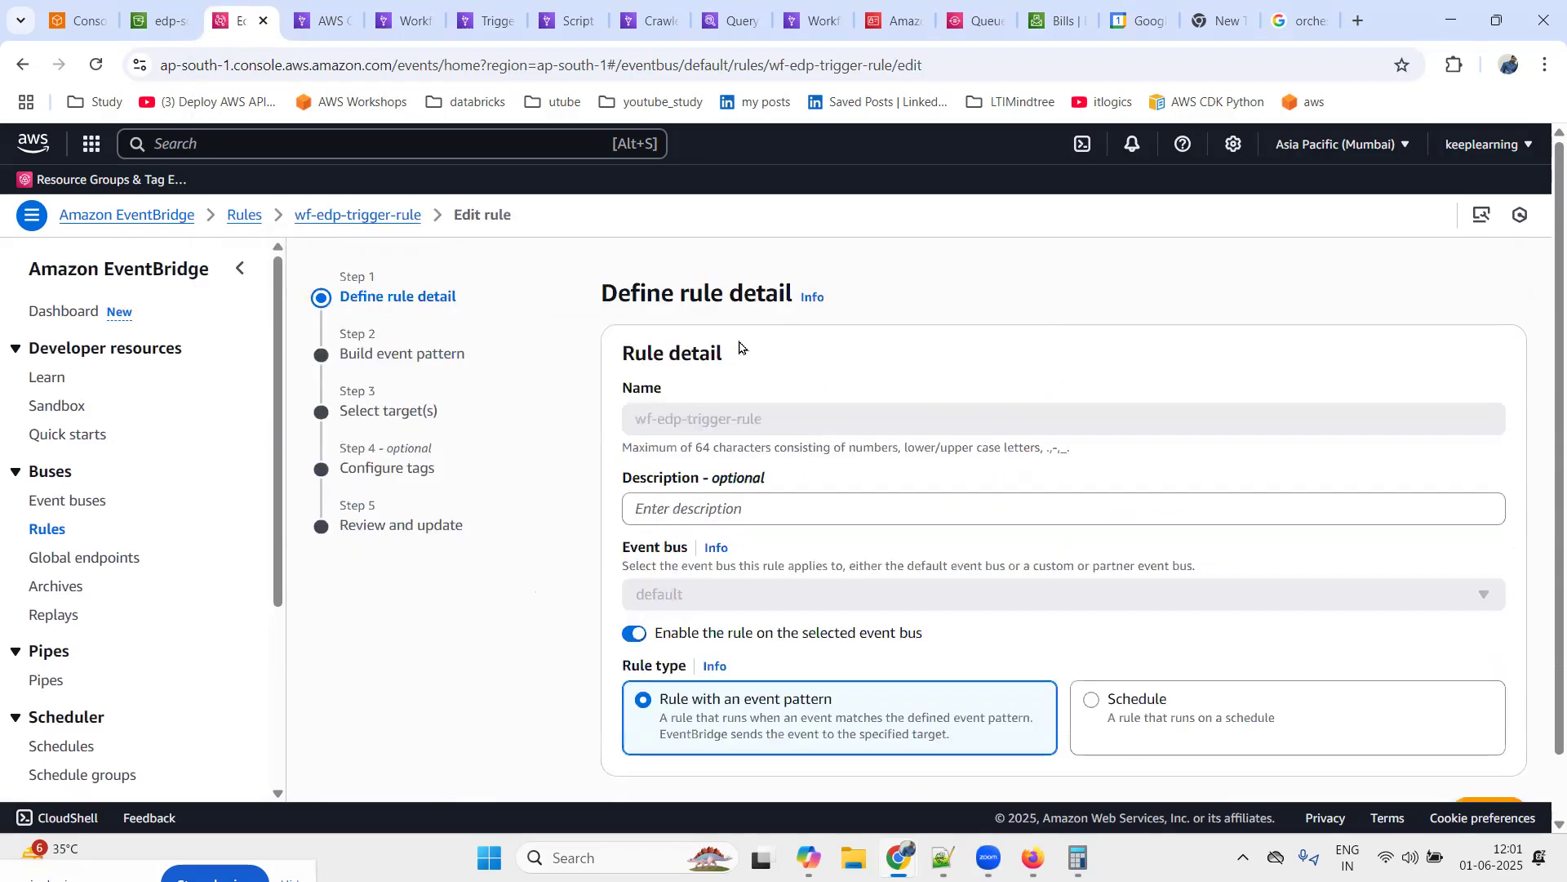
scroll(743, 347, down, 1)
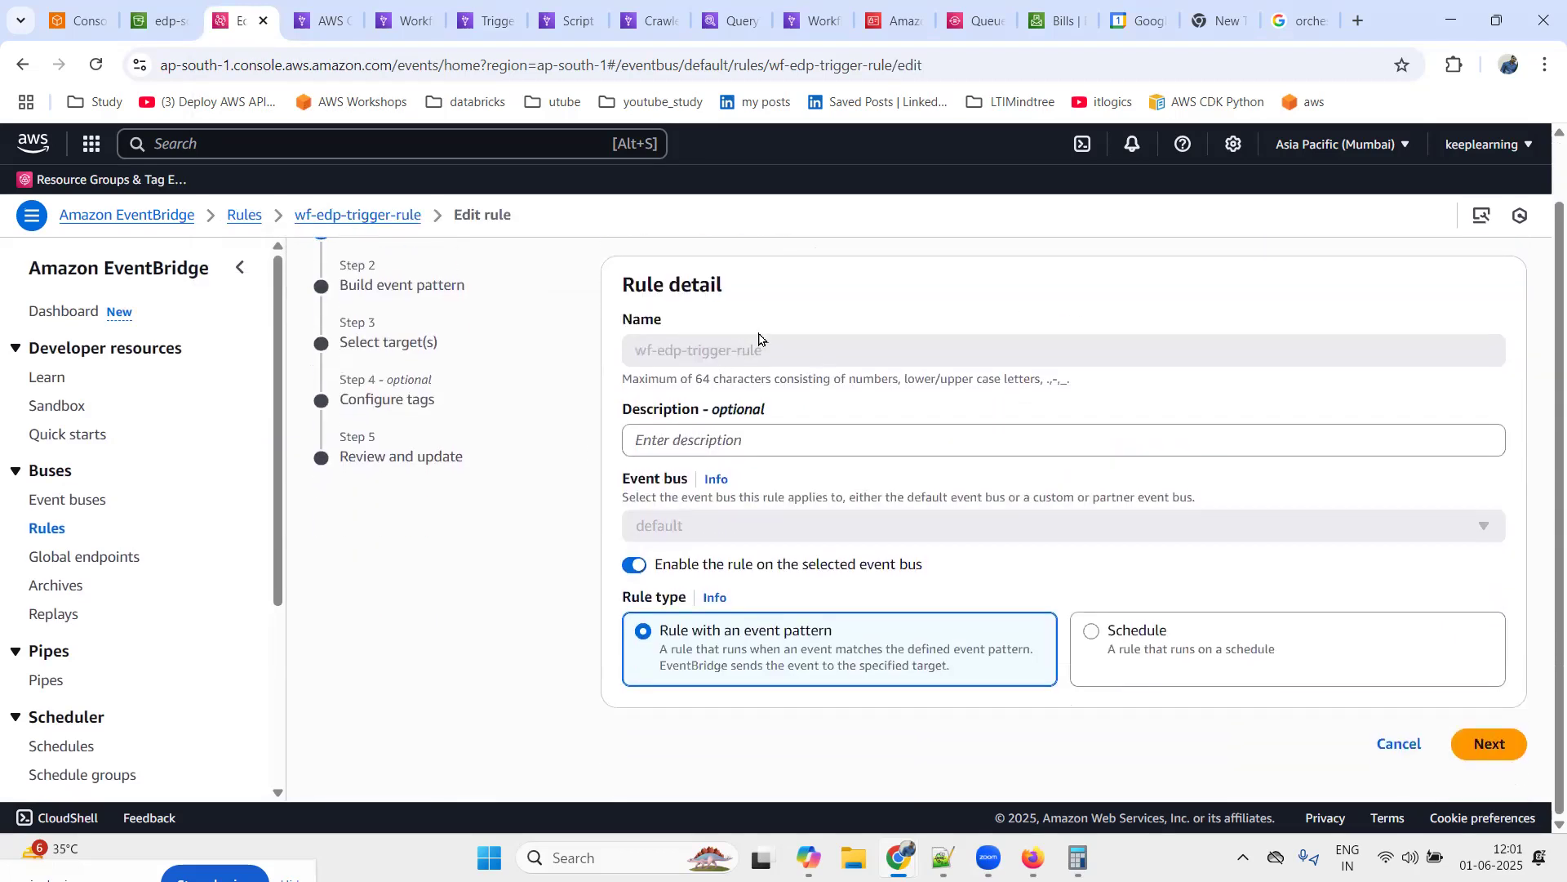
click(1482, 741)
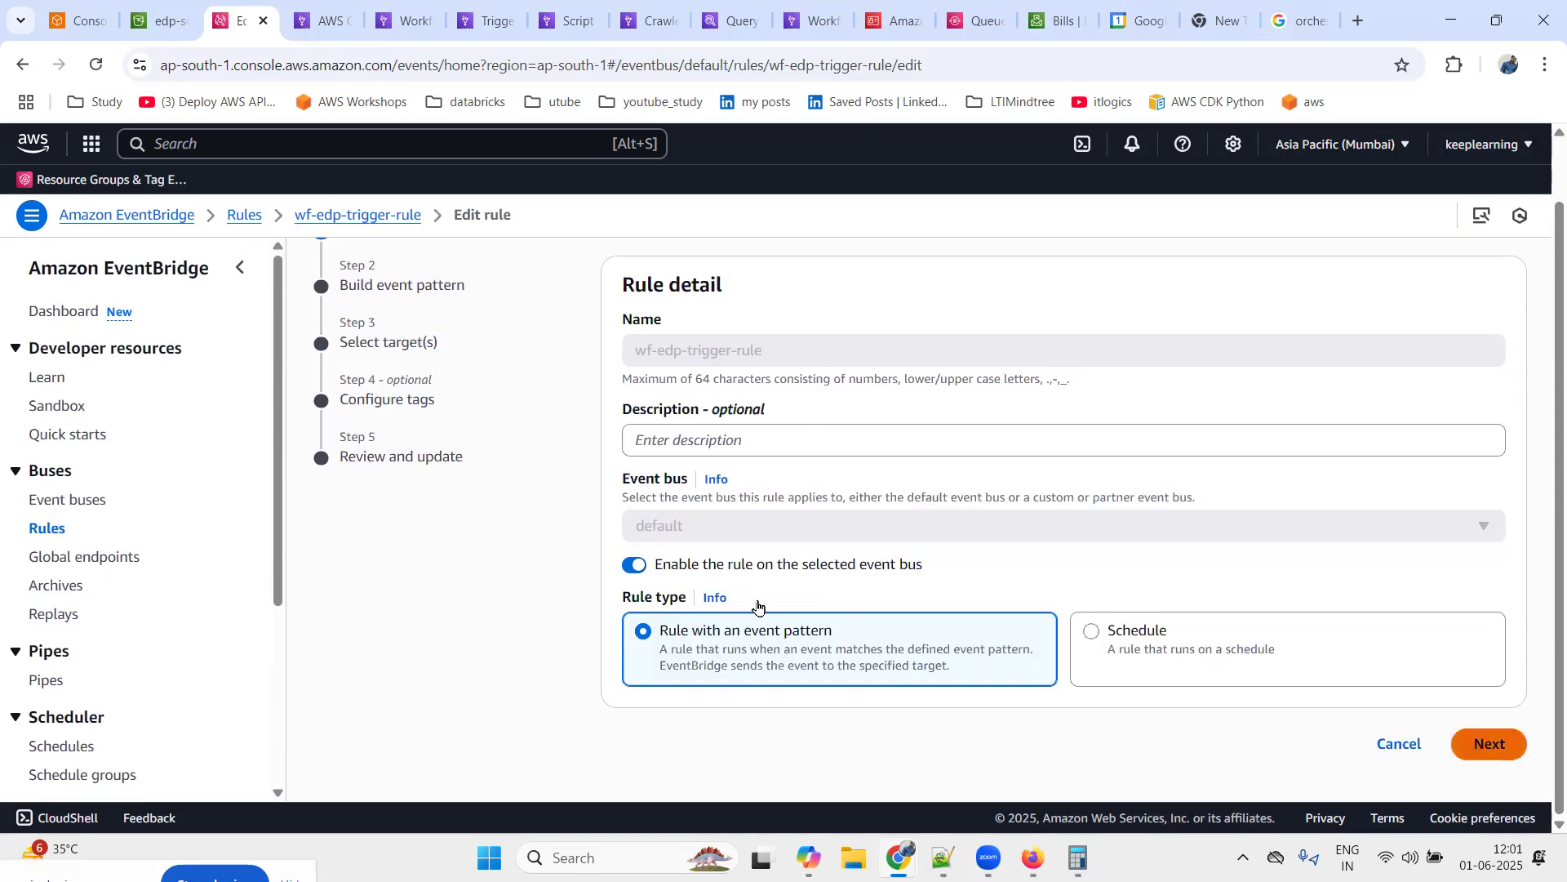
scroll(547, 565, up, 4)
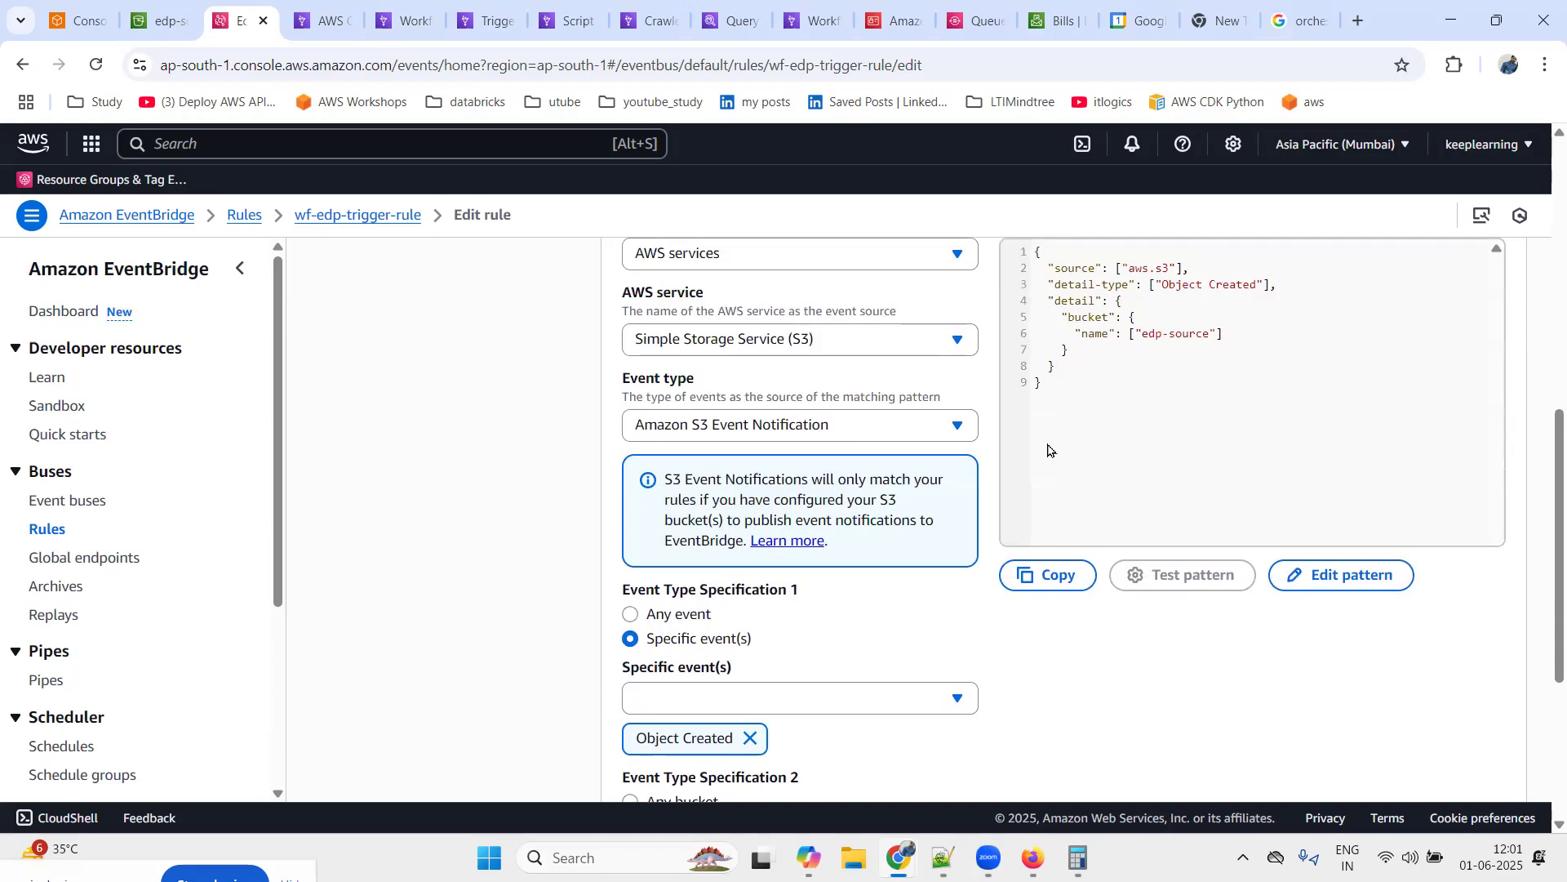
scroll(1110, 448, up, 3)
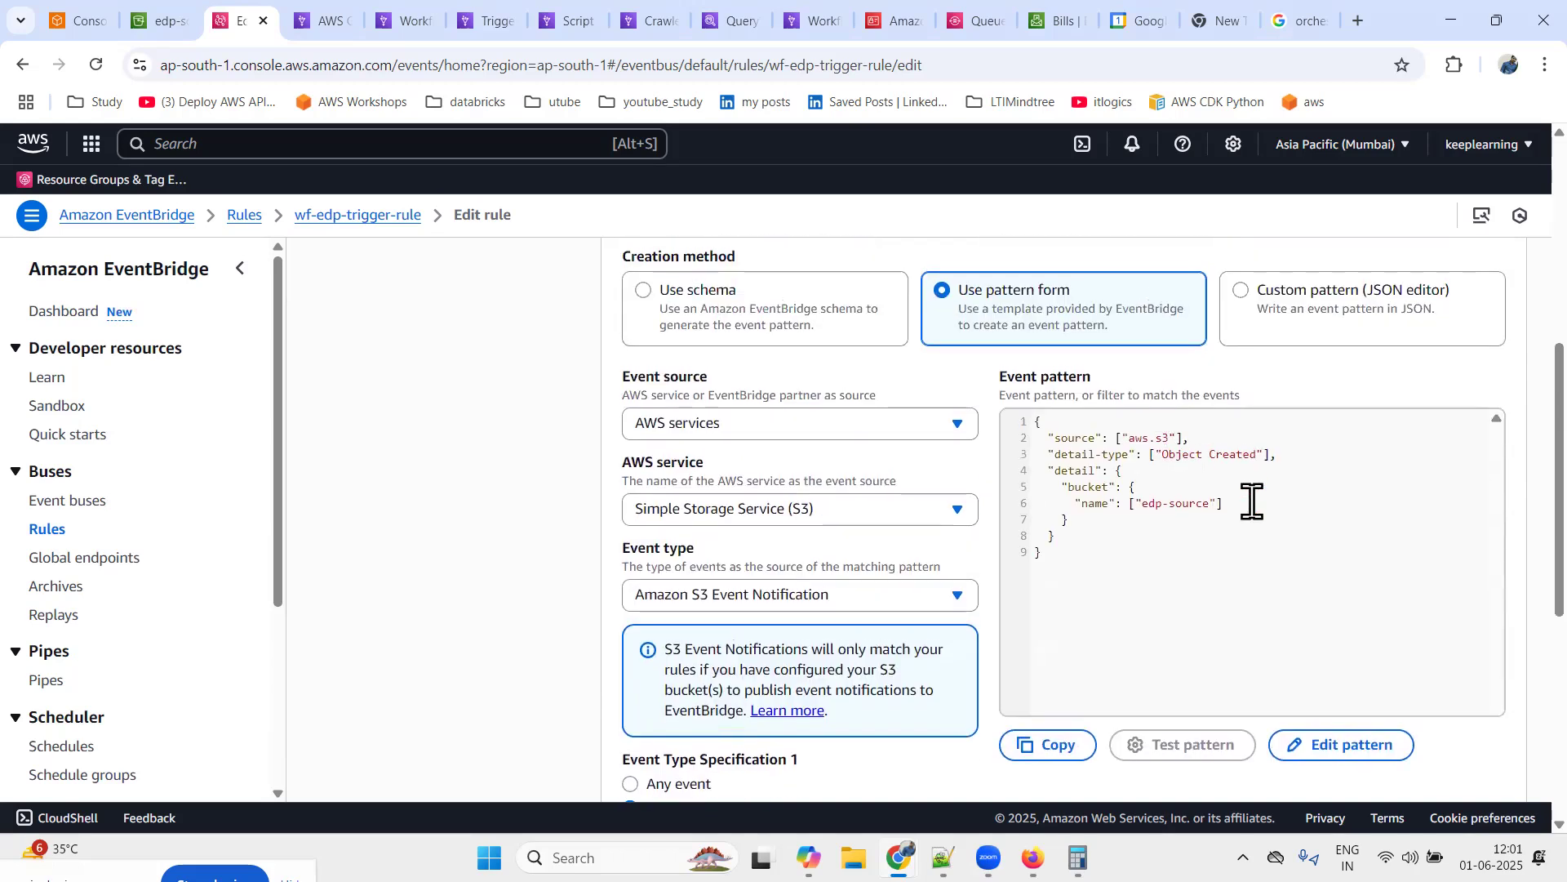
scroll(545, 559, down, 5)
Examine the rule's target settings, including the Glue workflow, execution role, retry policy and dead-letter queue
click(1469, 739)
scroll(1032, 616, down, 2)
scroll(1027, 614, down, 2)
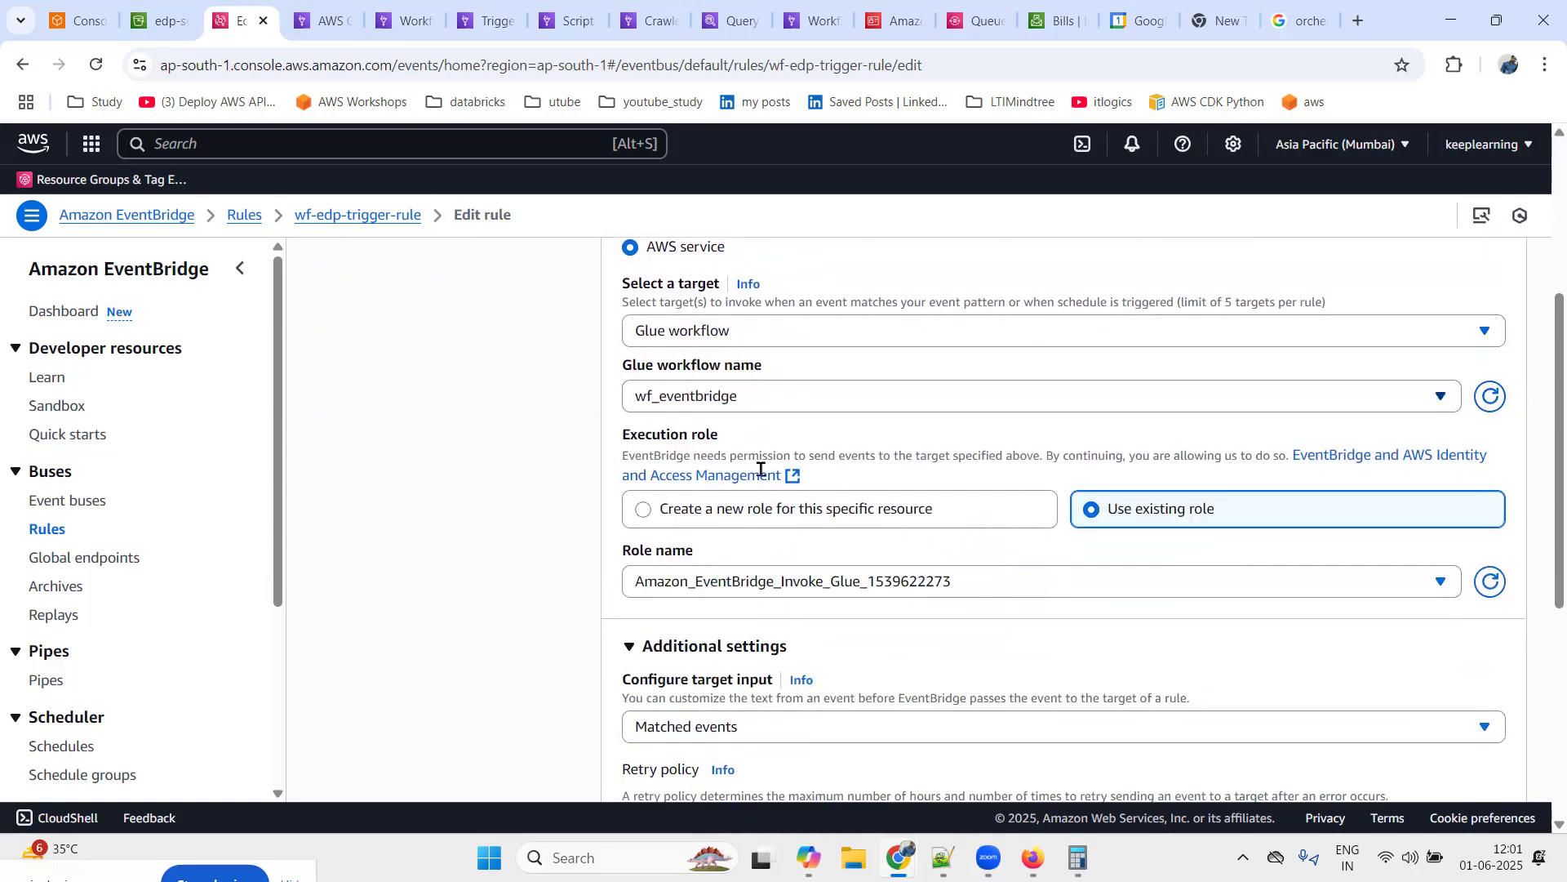
scroll(763, 490, down, 2)
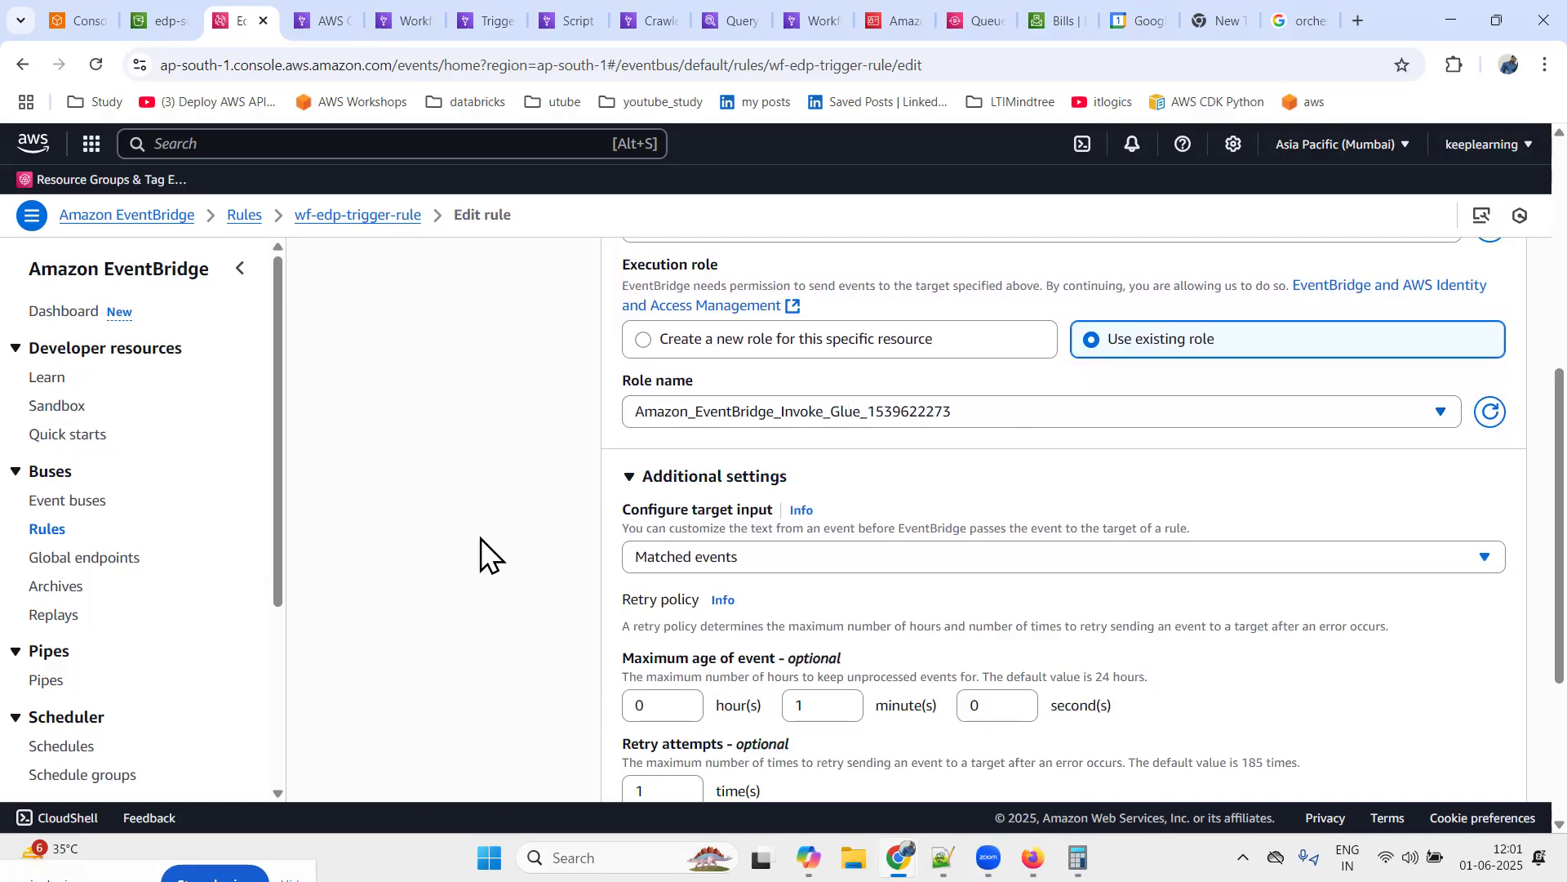
scroll(482, 537, down, 2)
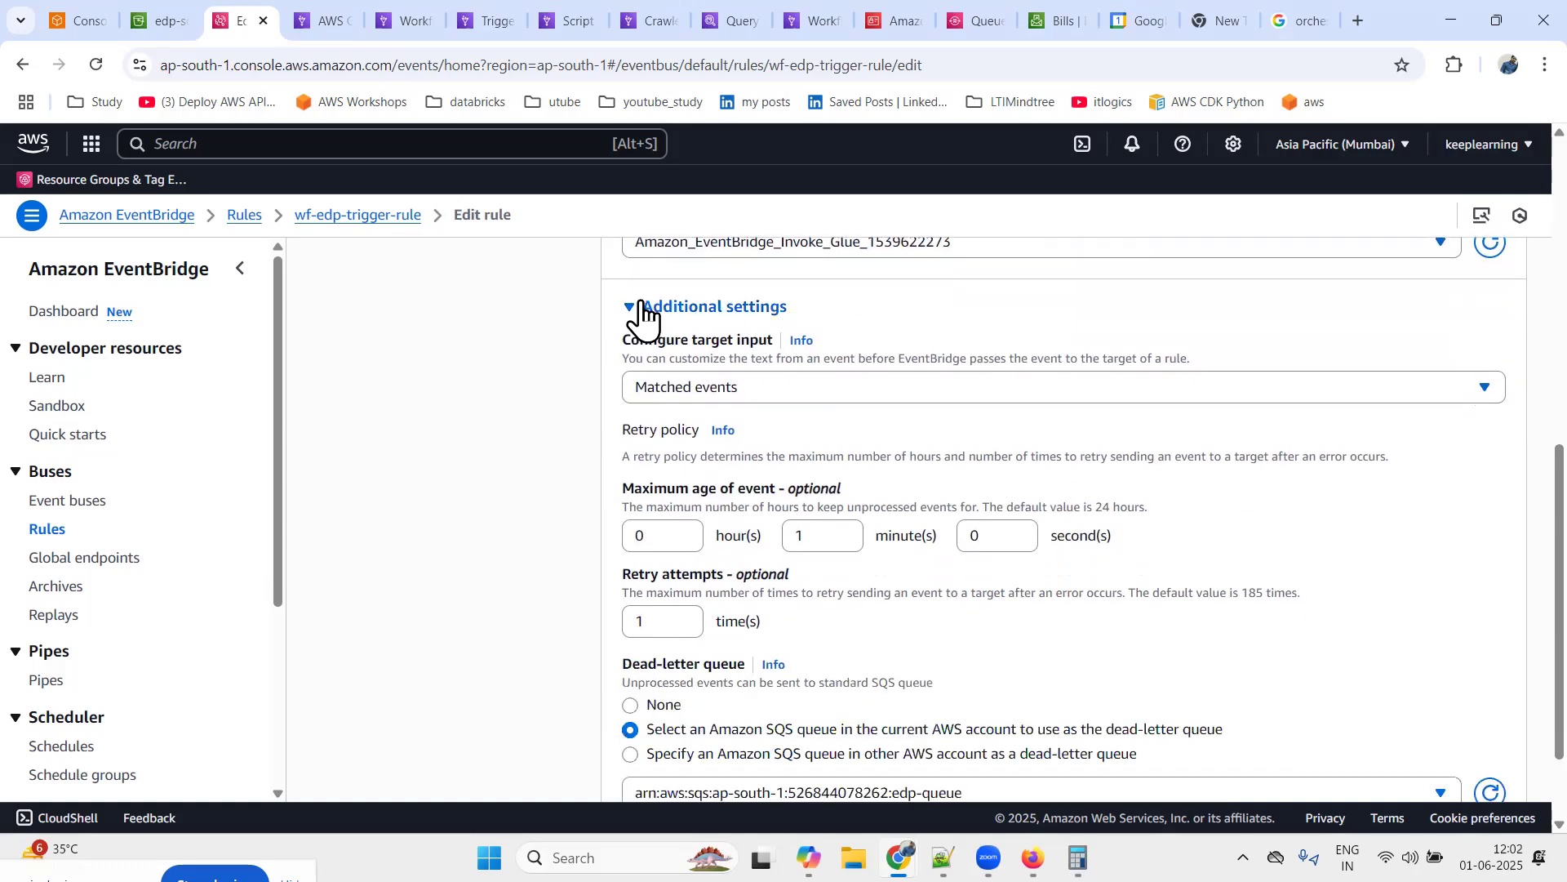
scroll(862, 551, down, 2)
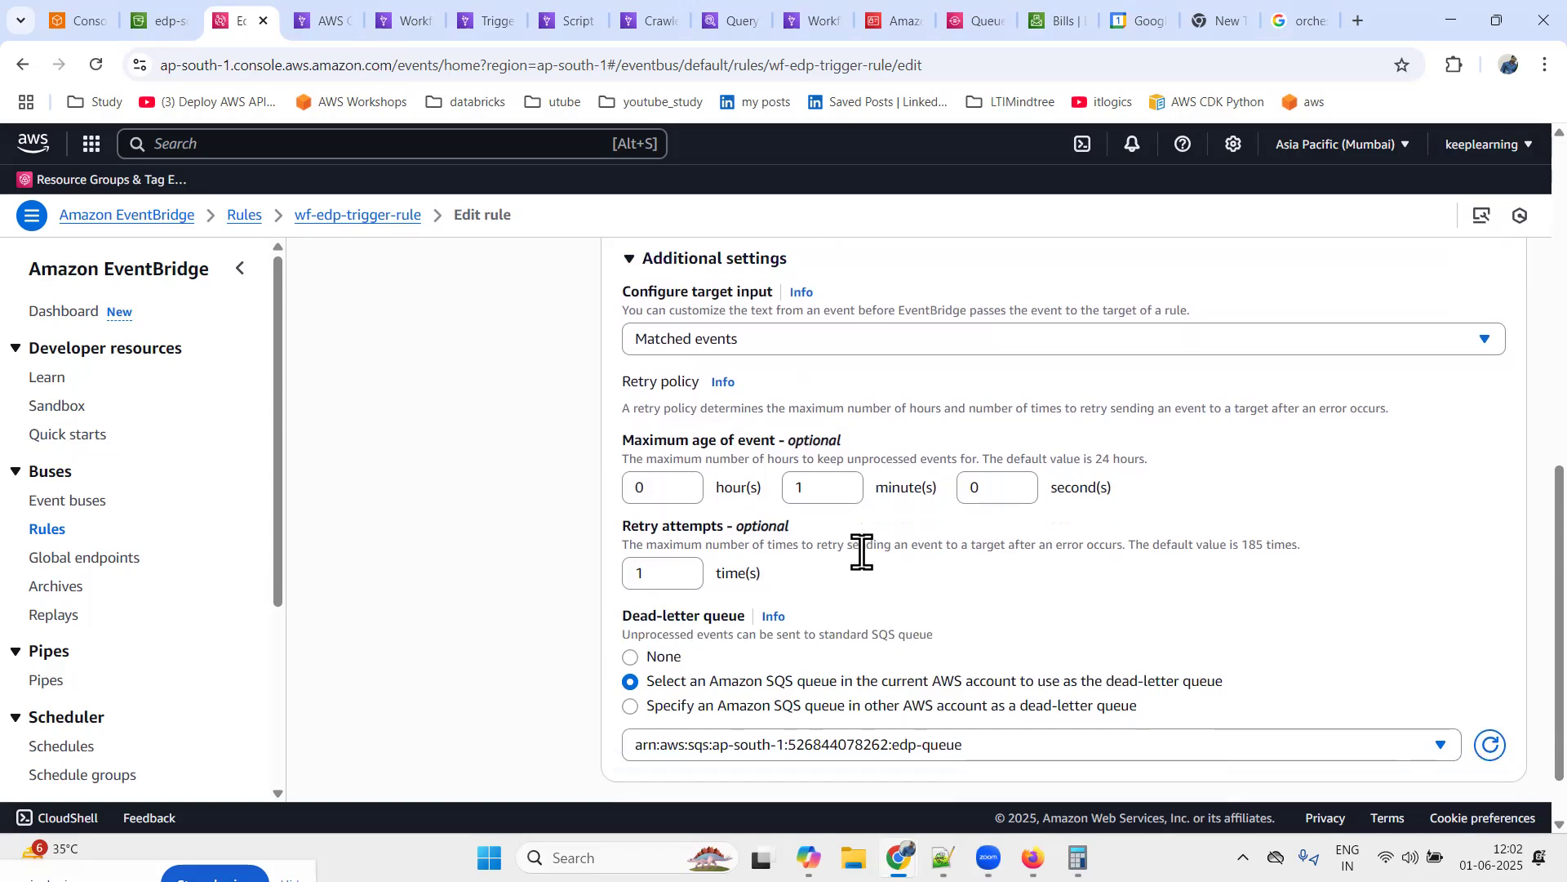
scroll(830, 277, up, 2)
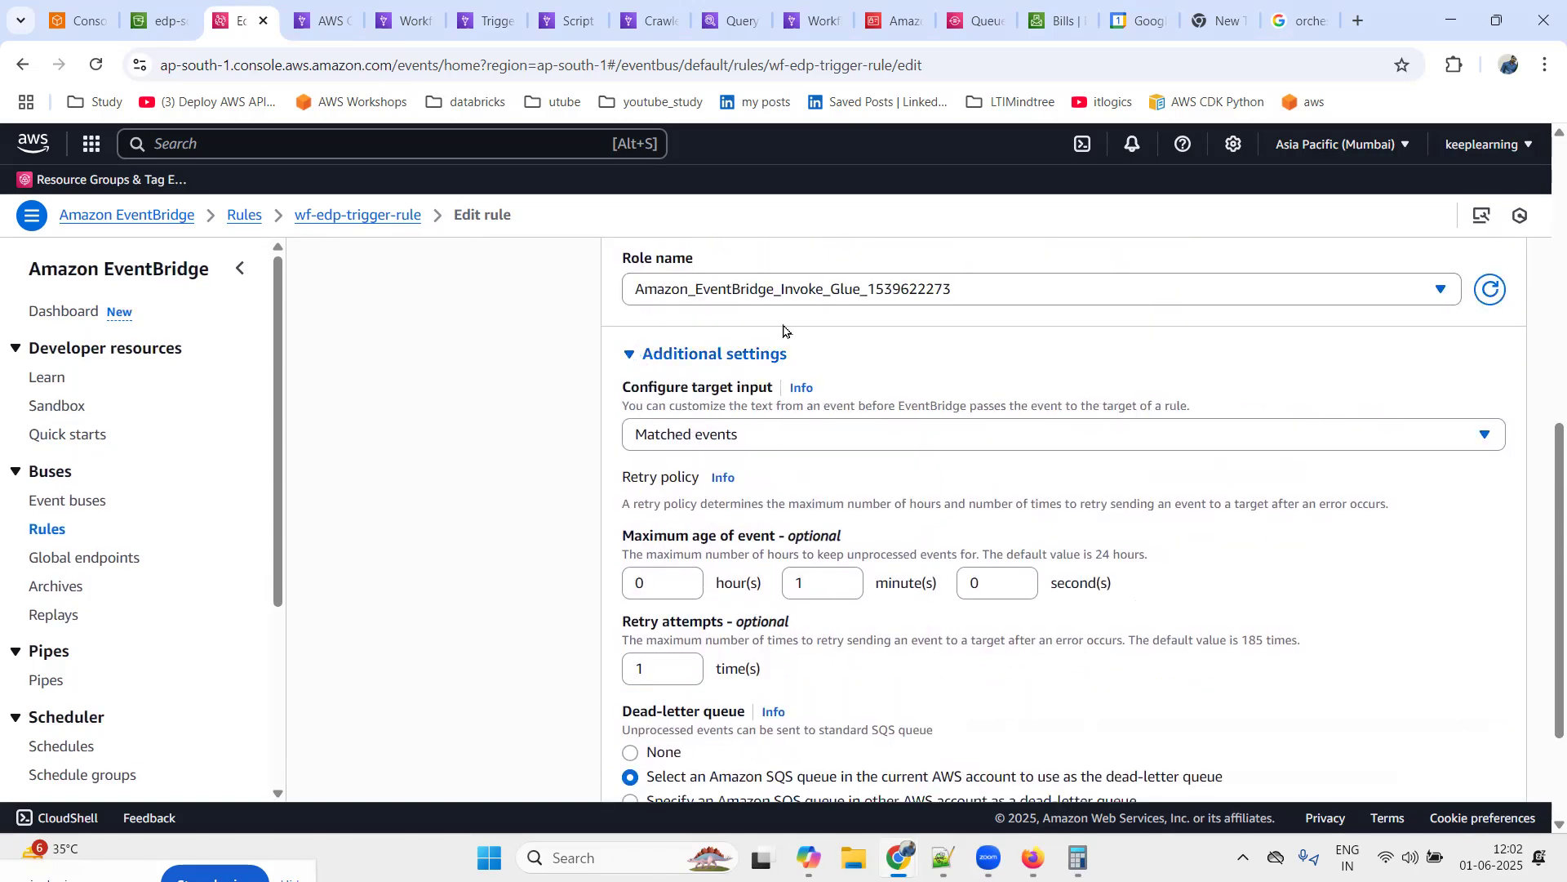
scroll(849, 593, down, 2)
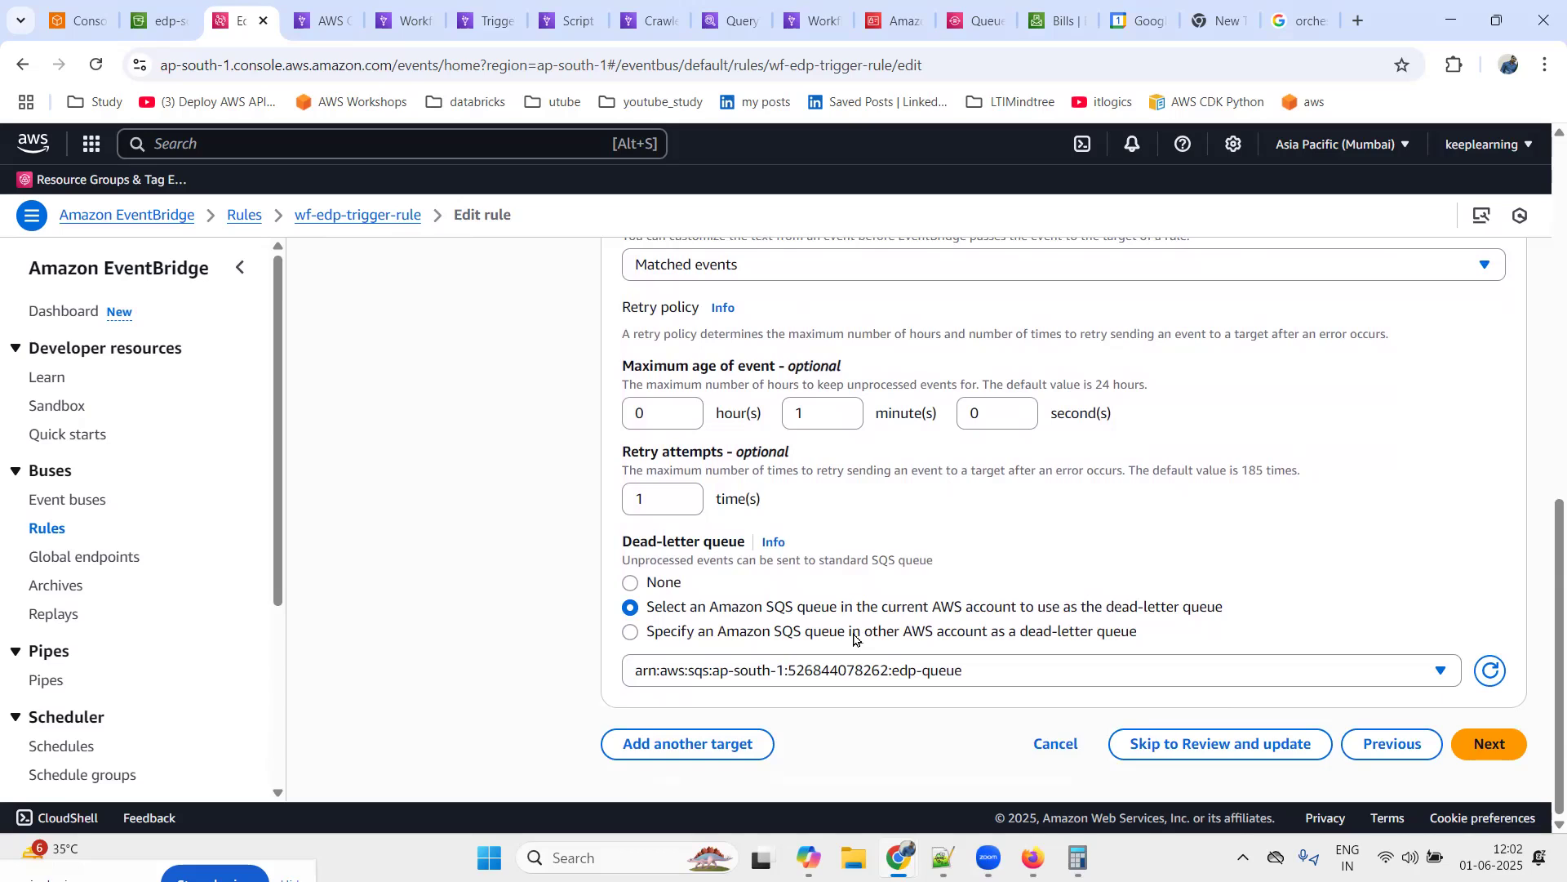
scroll(854, 639, up, 8)
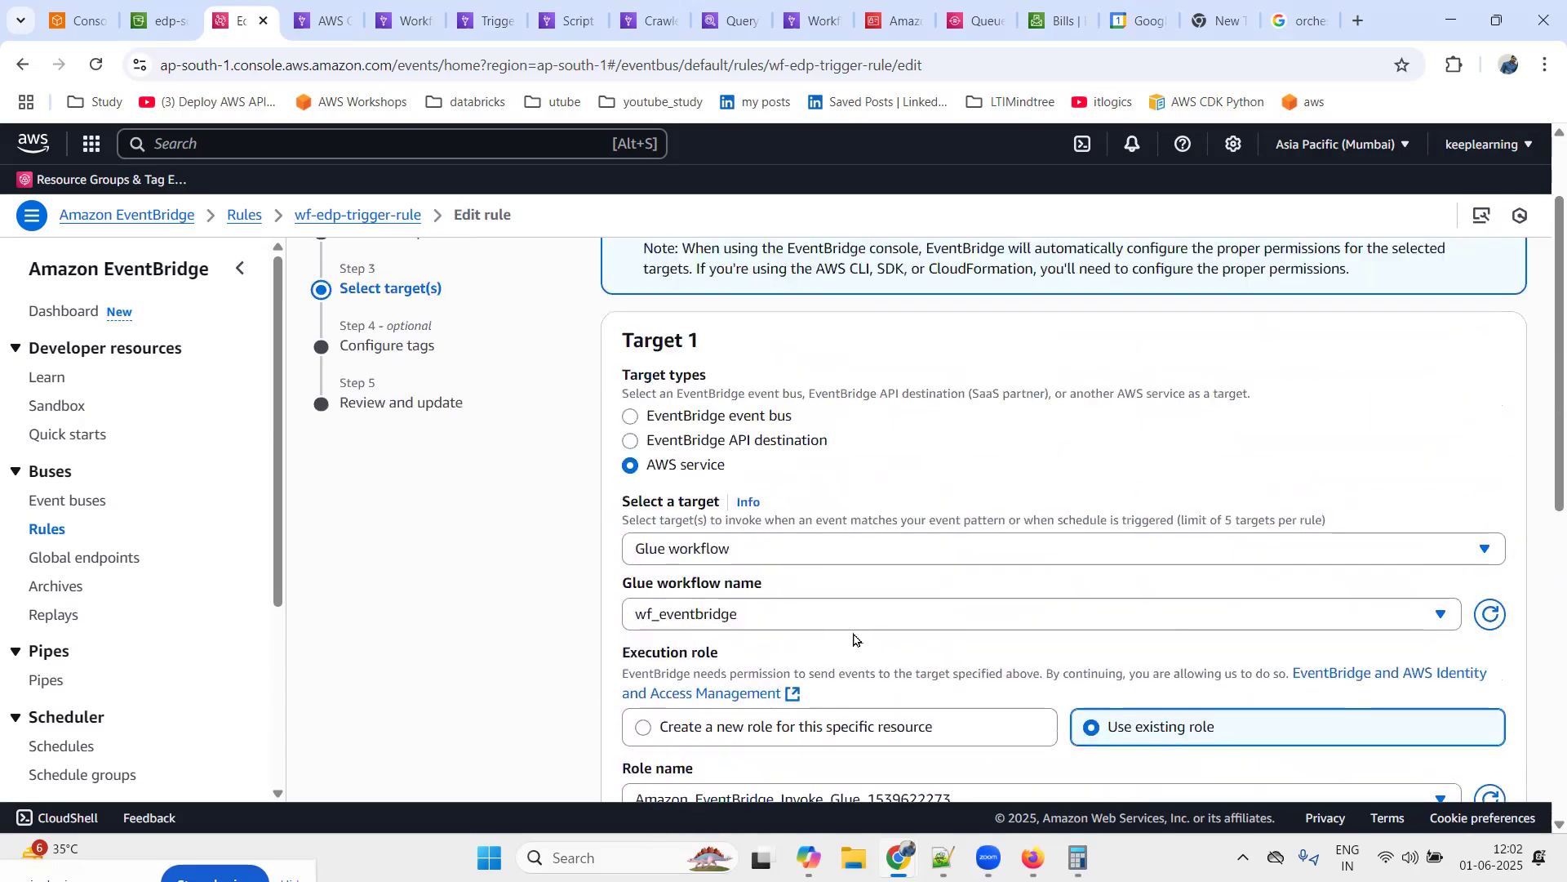
scroll(854, 640, up, 2)
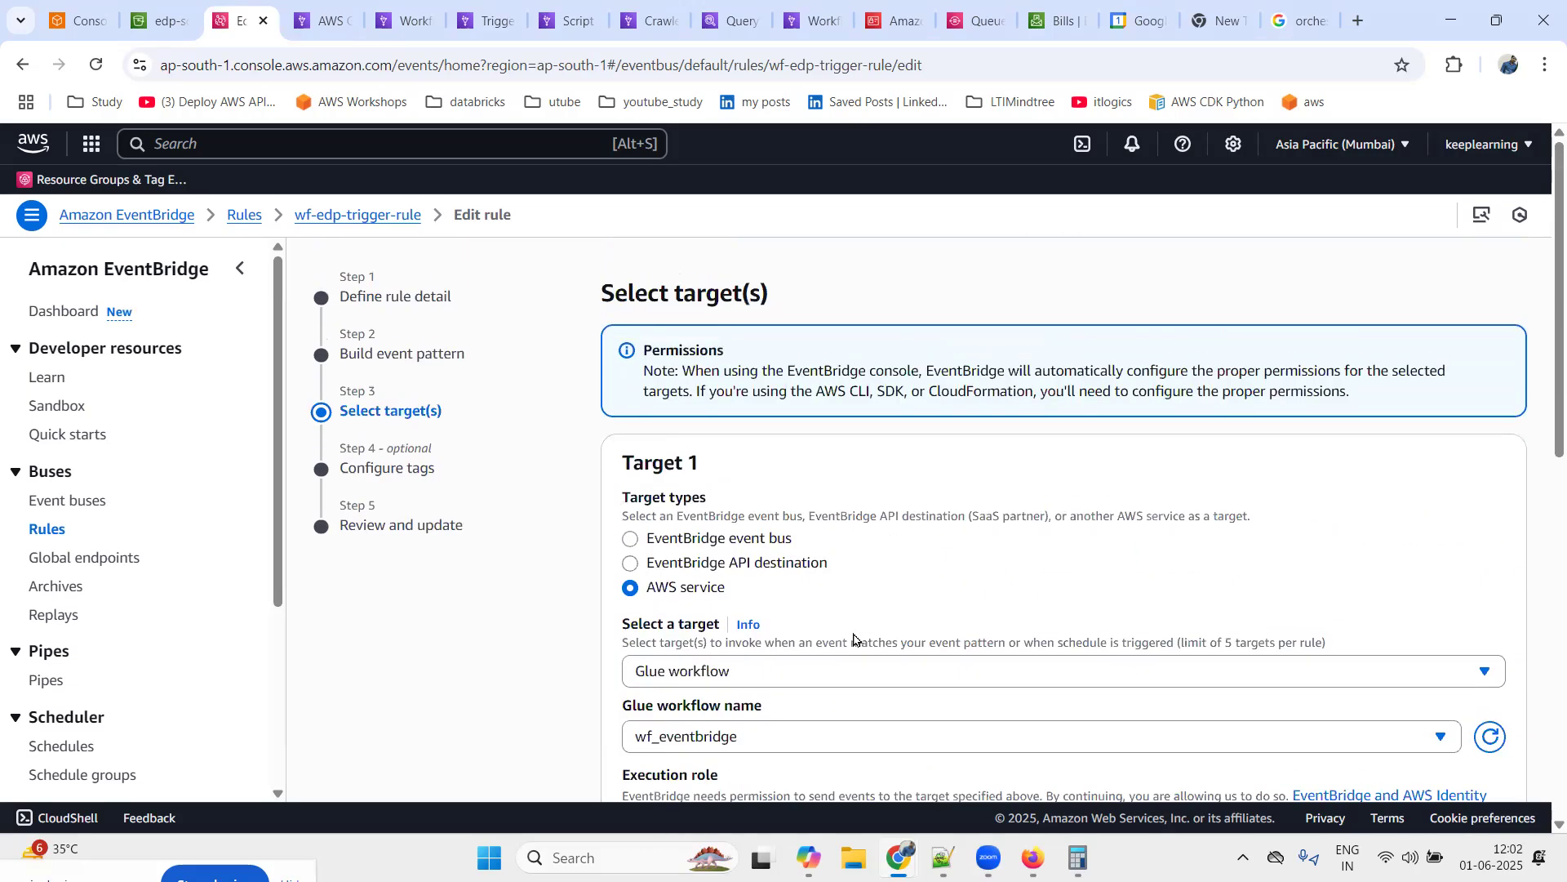
Continue past the target and tag settings without changes and save the update to wf-edp-trigger-rule
scroll(853, 639, down, 10)
click(1491, 746)
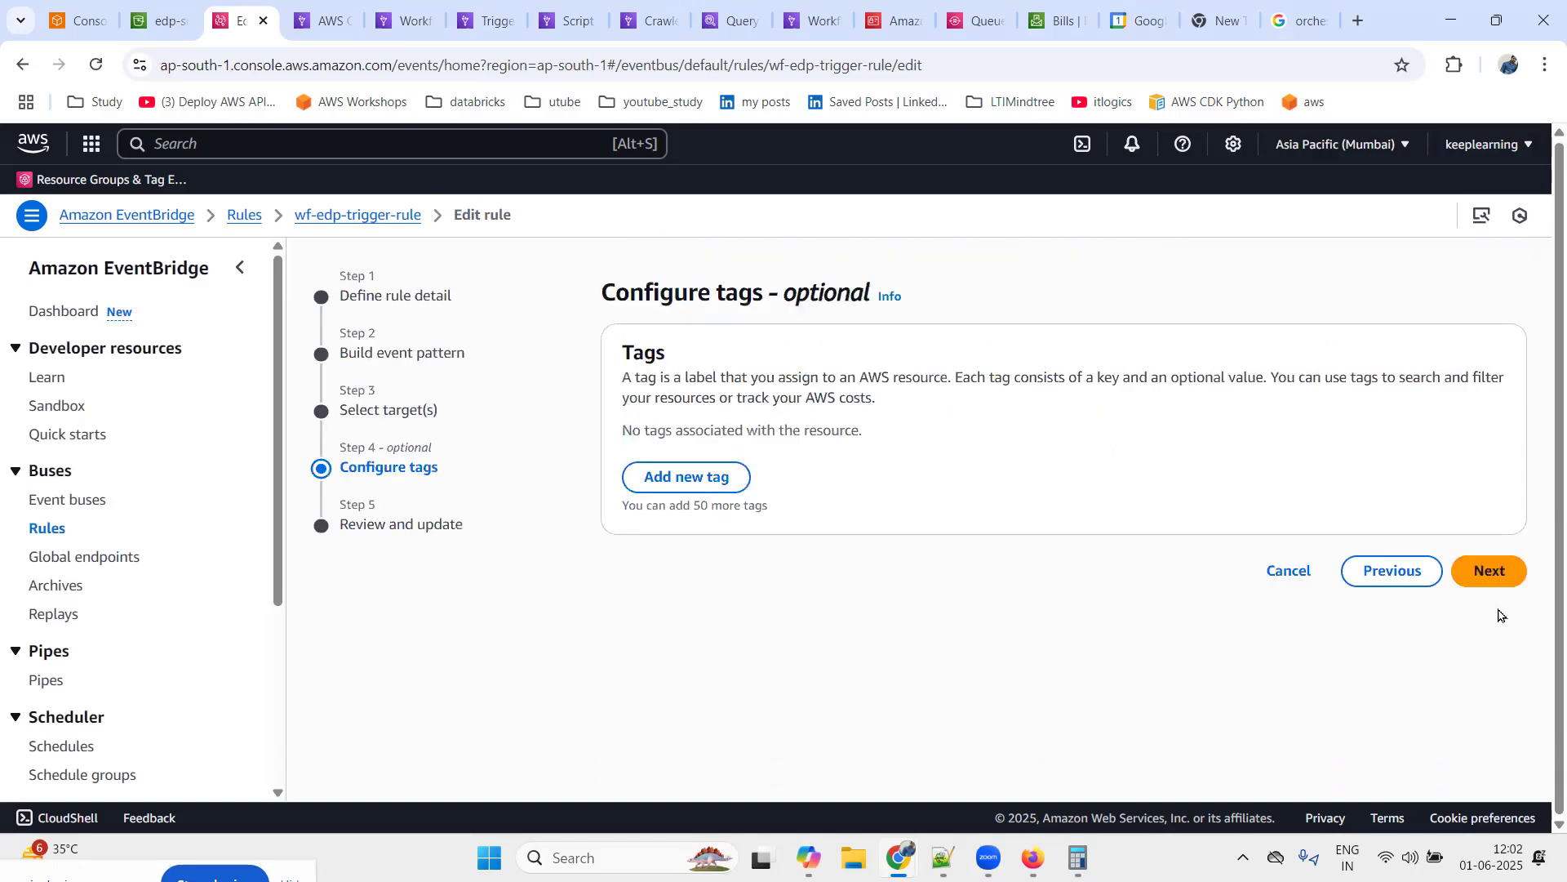
click(1488, 567)
scroll(1497, 658, down, 8)
scroll(1486, 677, down, 2)
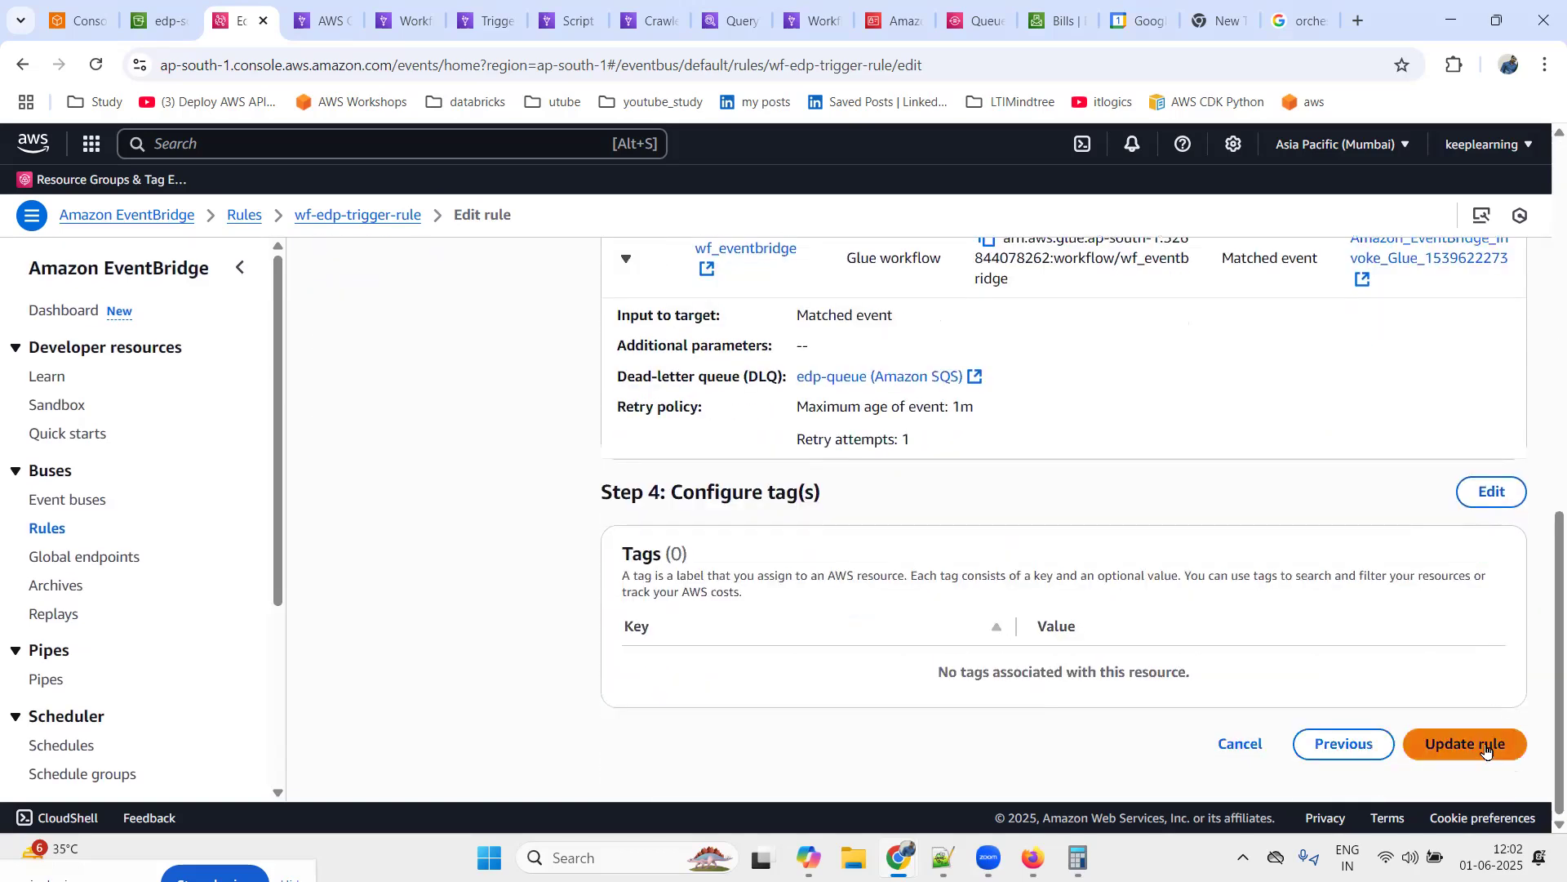
click(1469, 743)
Check the monitoring metrics of wf-edp-trigger-rule, including the MatchedEvents and Invocations graphs
scroll(658, 365, down, 2)
scroll(522, 439, up, 3)
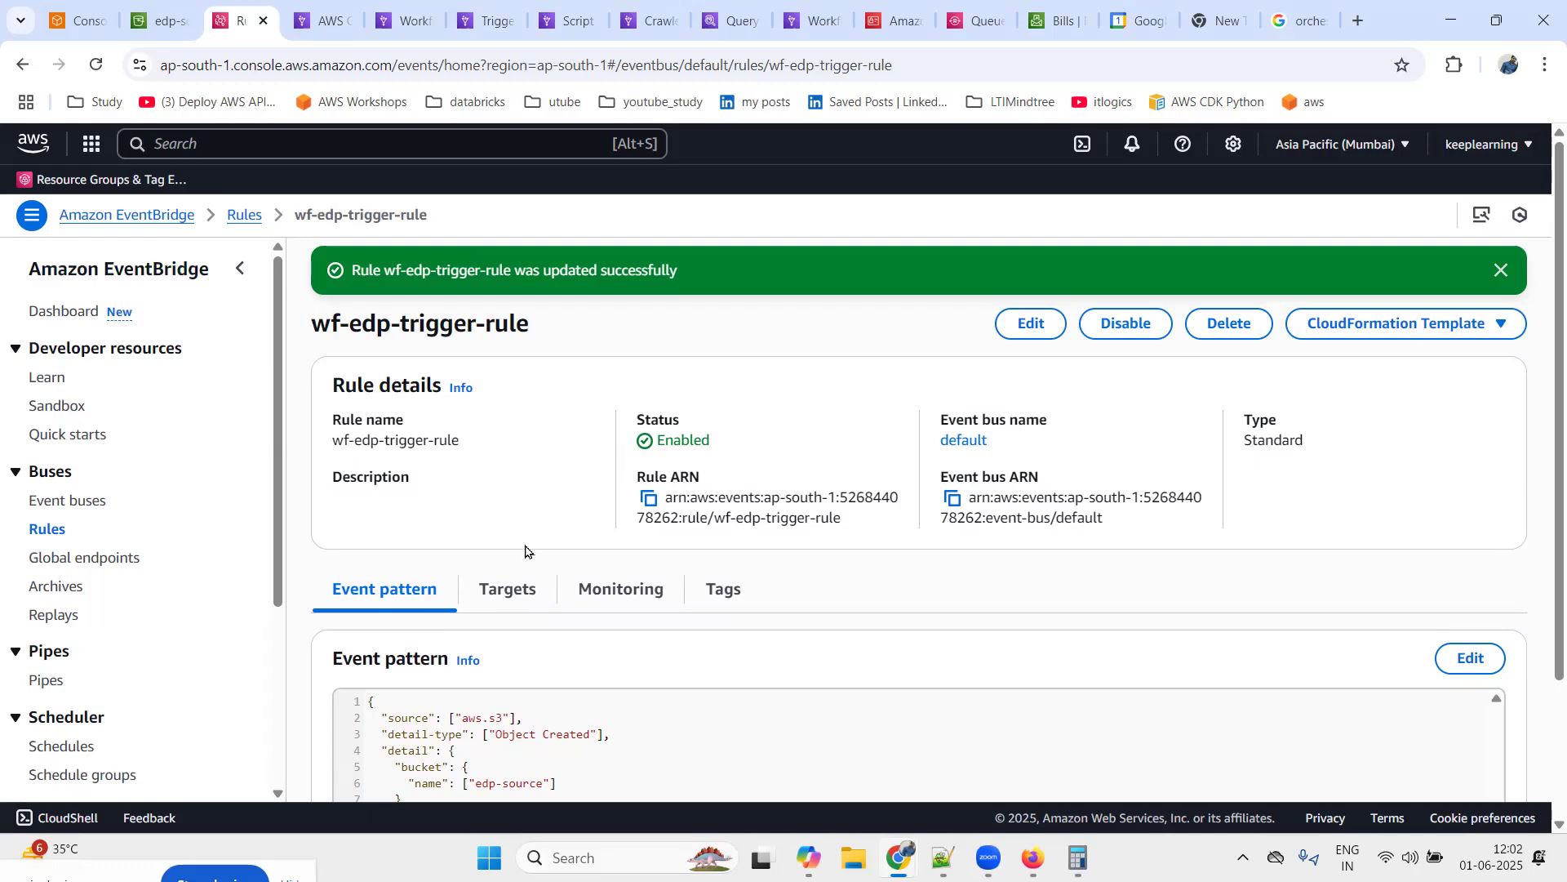
click(617, 596)
scroll(457, 531, down, 4)
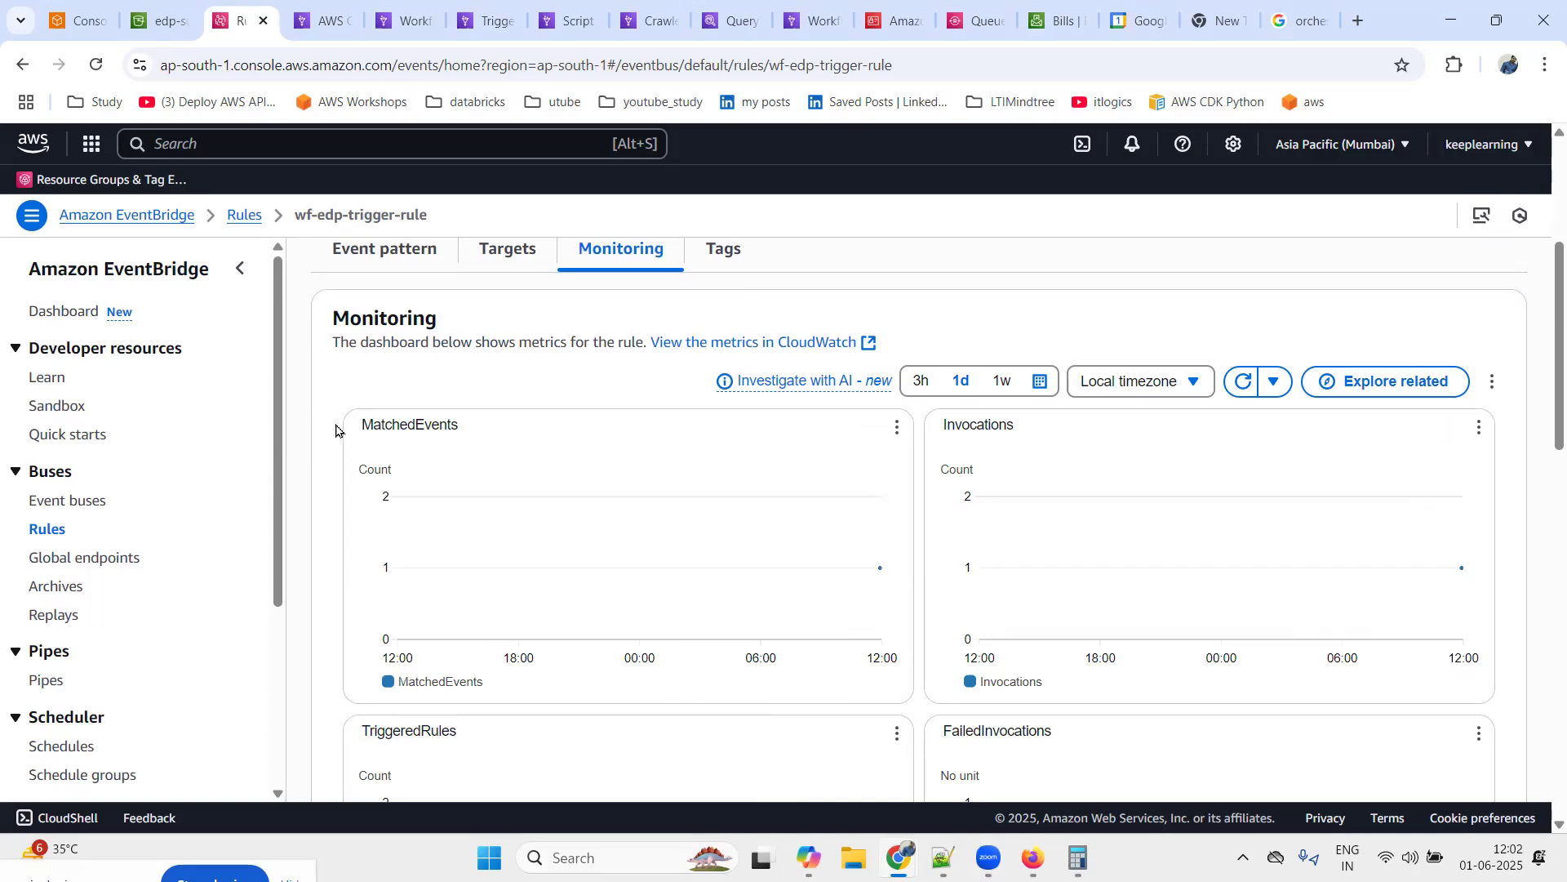
scroll(336, 430, up, 5)
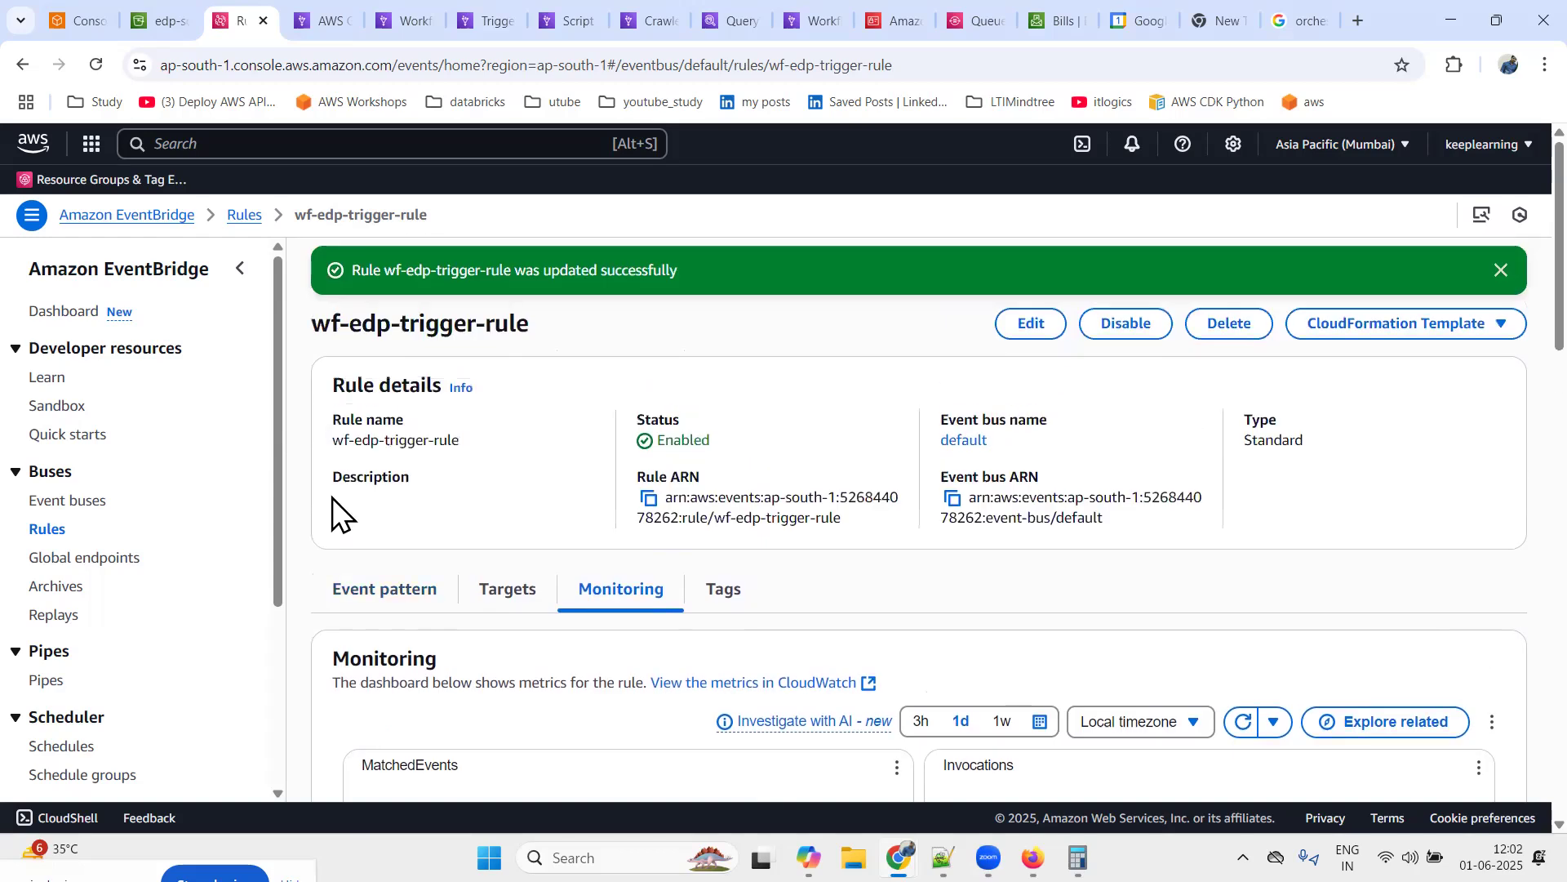